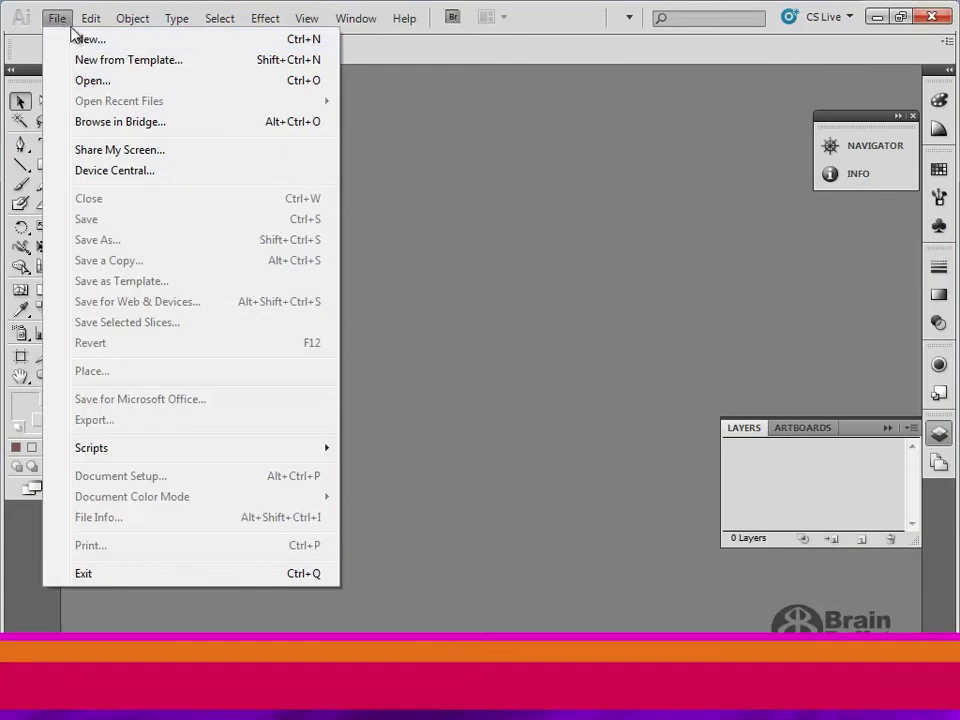
Step: Create a new Letter document, naming it with the artist's surname followed by "selfportrait"
click(84, 37)
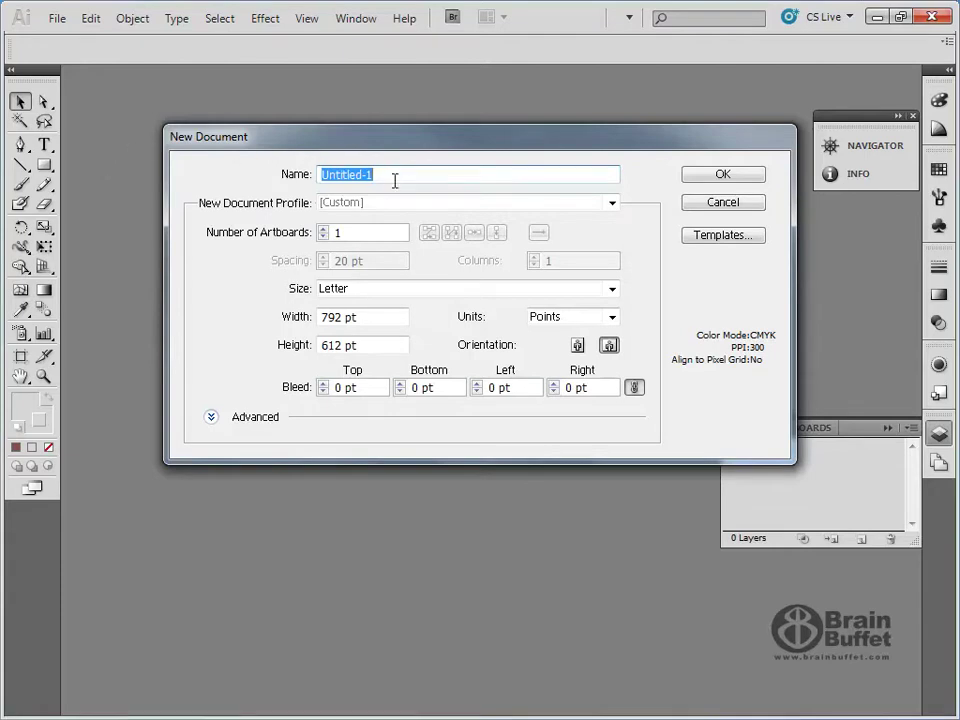
text(schwartzselfportrait)
click(731, 177)
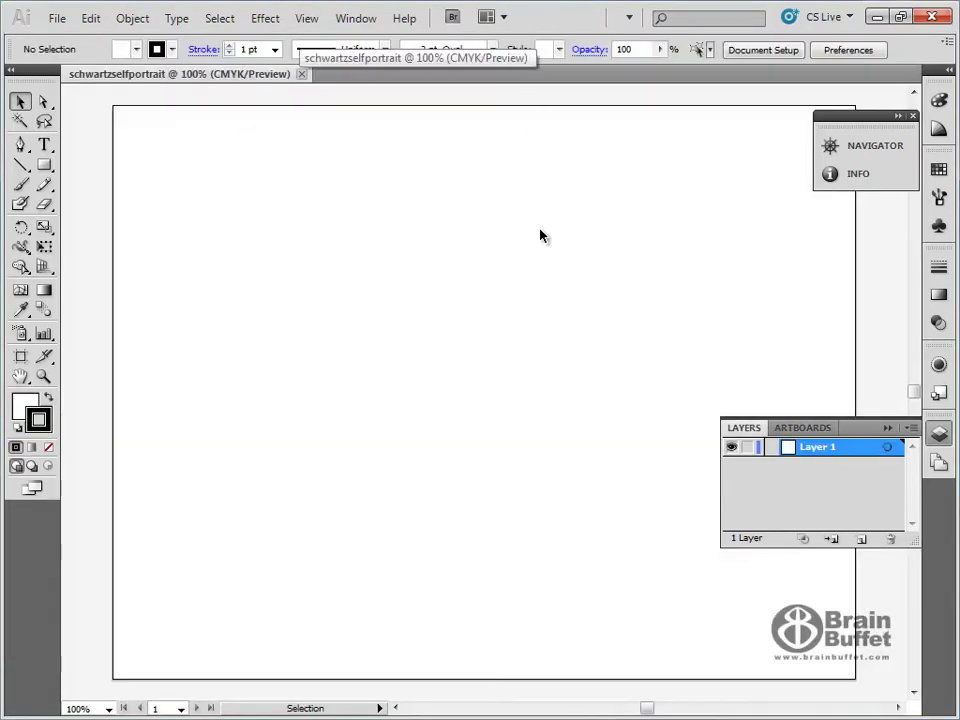
Step: Place the image file untitled.bmp from the Desktop into the document
click(56, 17)
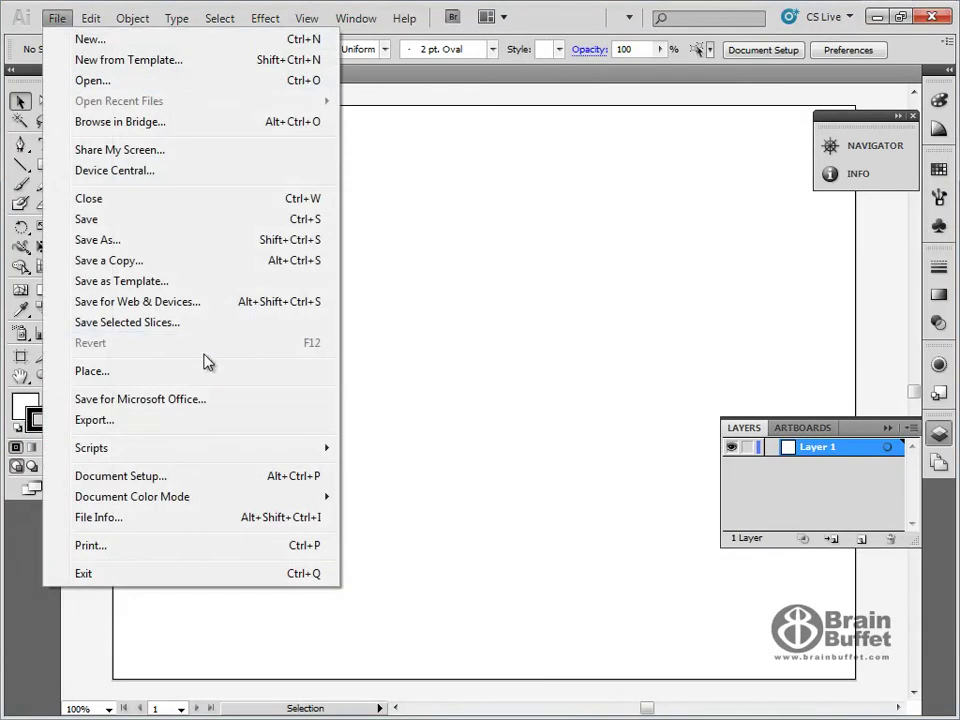
click(205, 372)
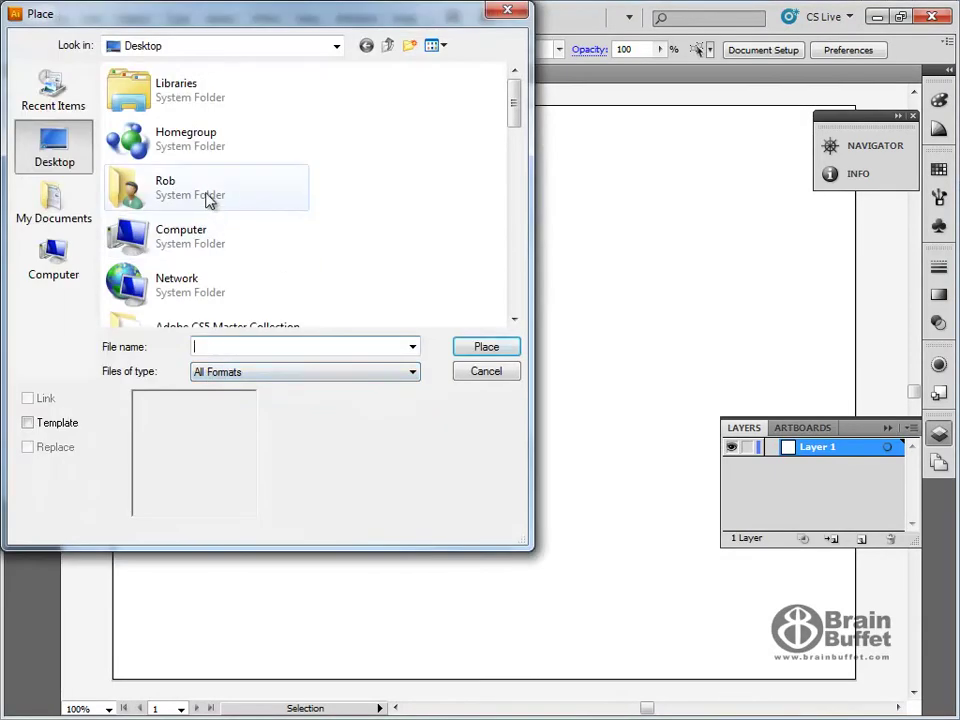
click(72, 216)
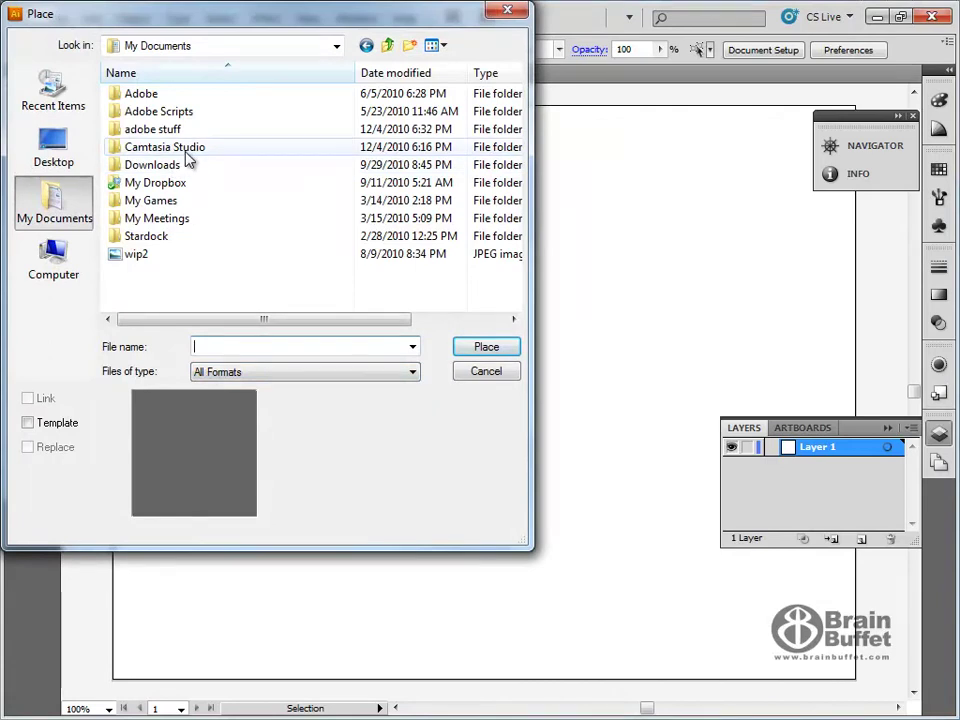
click(54, 147)
drag(514, 100, 521, 302)
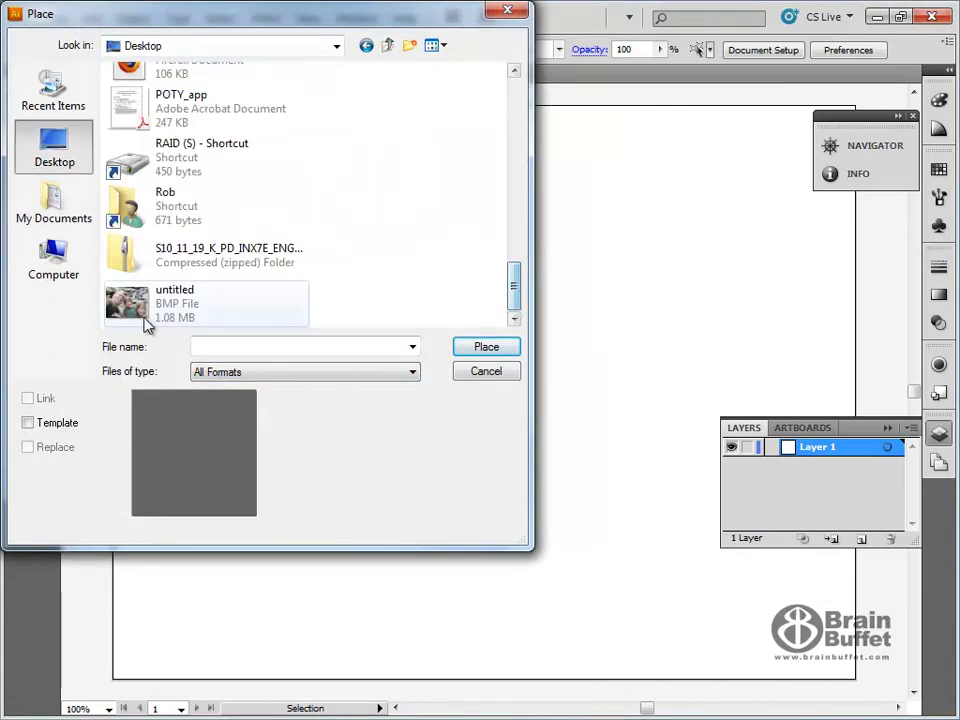
double_click(145, 318)
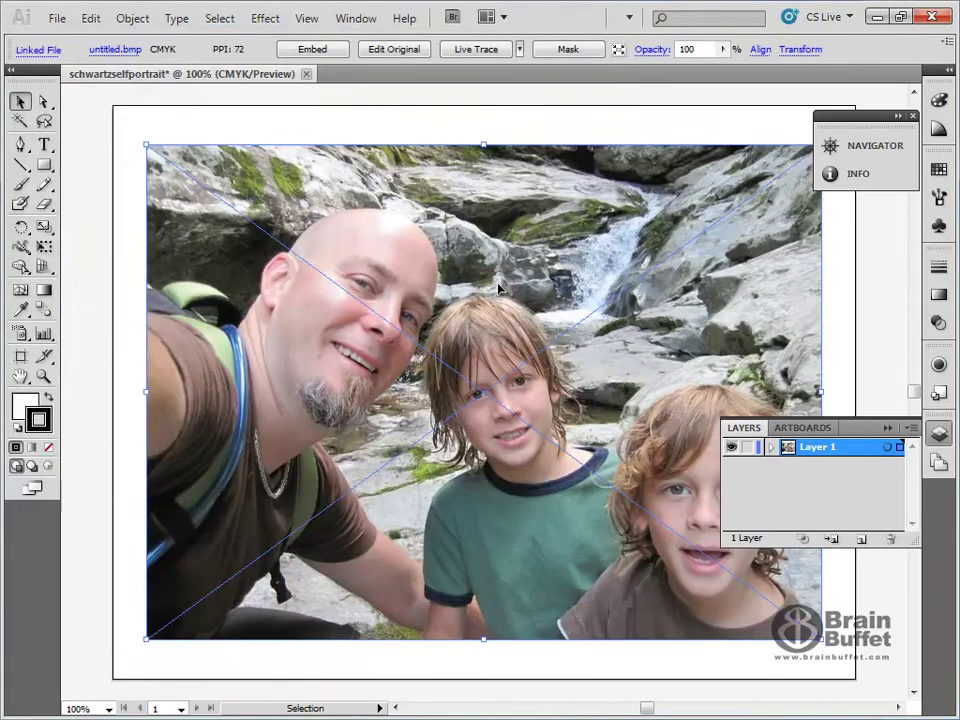
Step: Move the placed photo so its upper-left corner meets the artboard's upper-left corner
drag(478, 283, 444, 240)
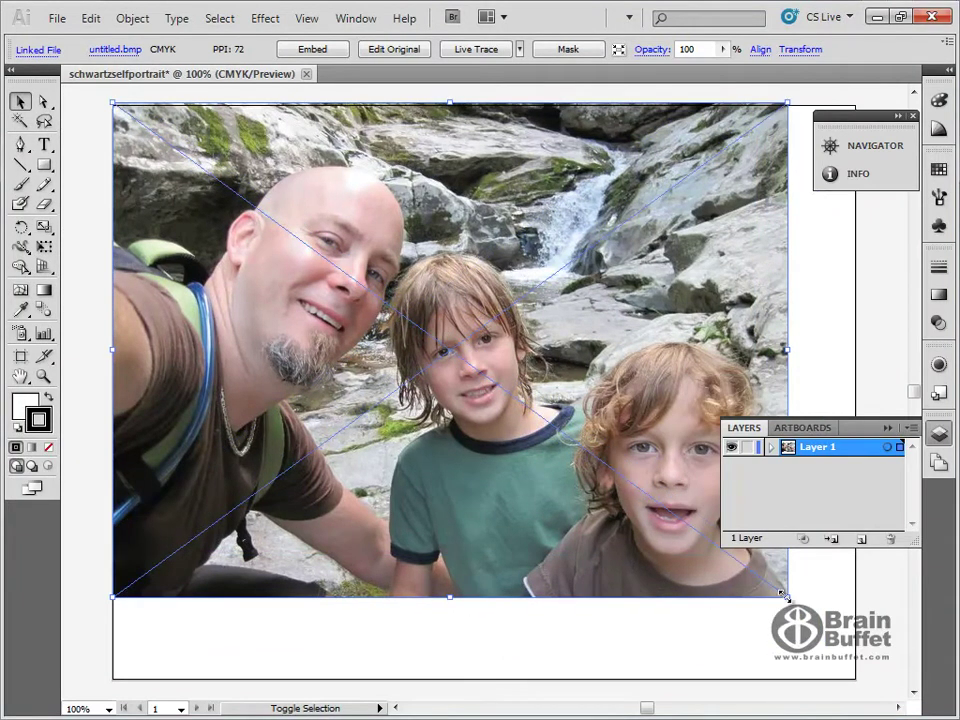
click(818, 618)
click(770, 580)
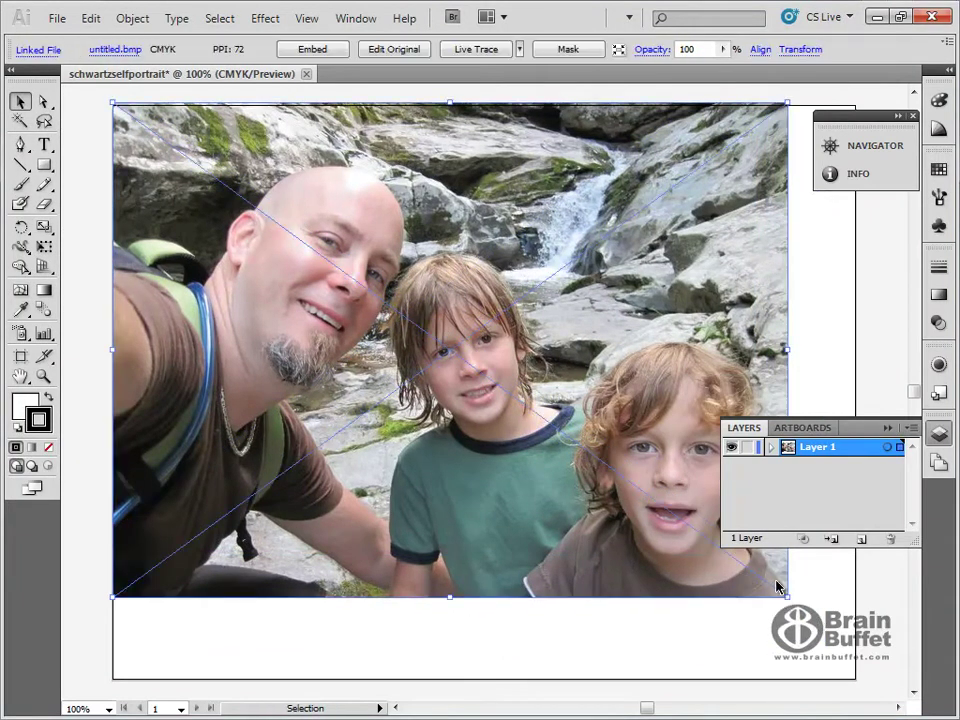
Step: Enlarge the placed photo proportionally, well beyond the artboard's edges
drag(788, 596, 952, 698)
key(space)
drag(367, 104, 741, 634)
drag(535, 406, 757, 647)
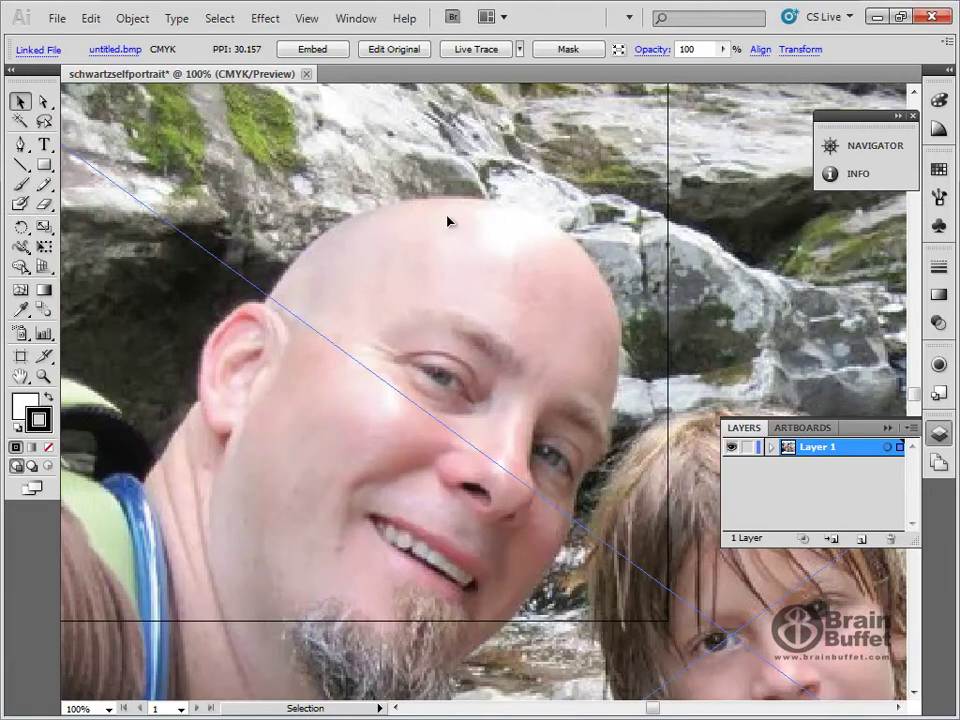
Step: Scale the oversized photo proportionally down to roughly the artboard's width and deselect it
click(873, 147)
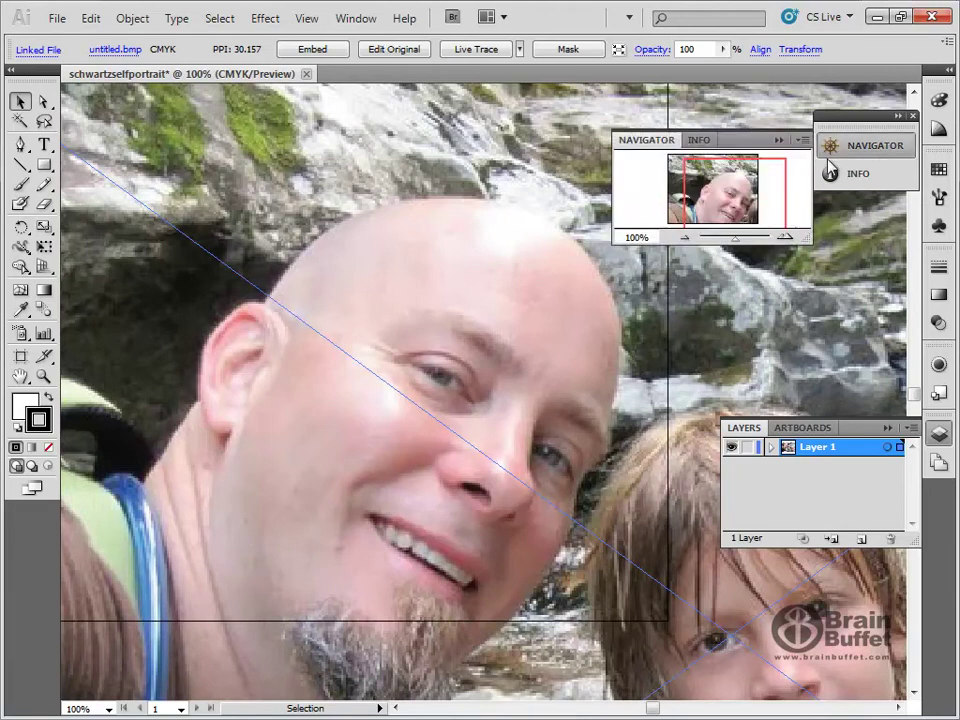
click(356, 19)
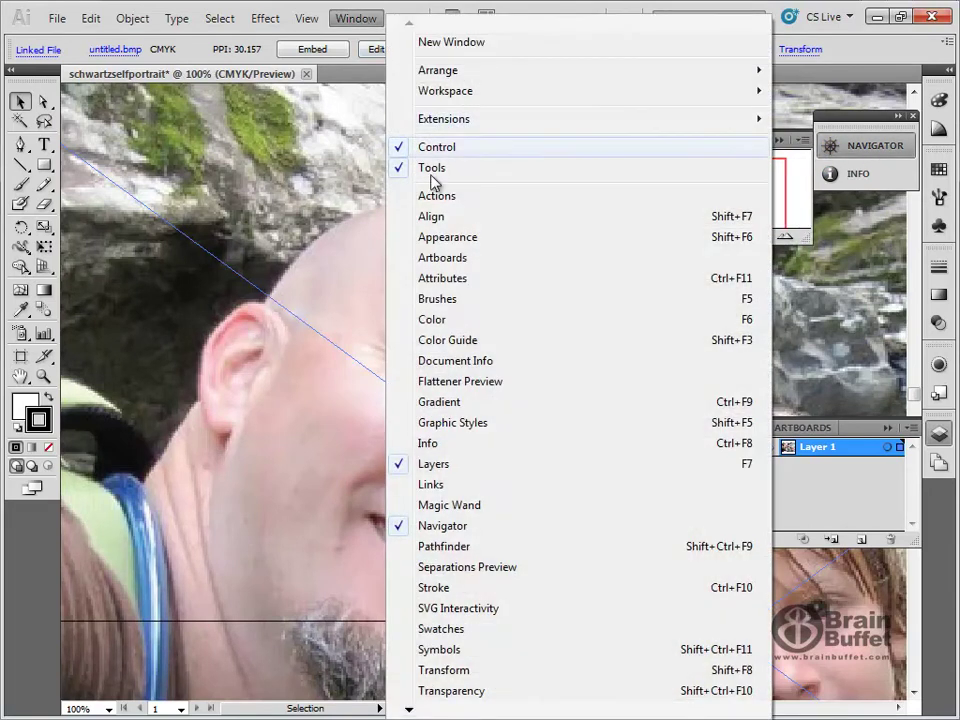
click(868, 148)
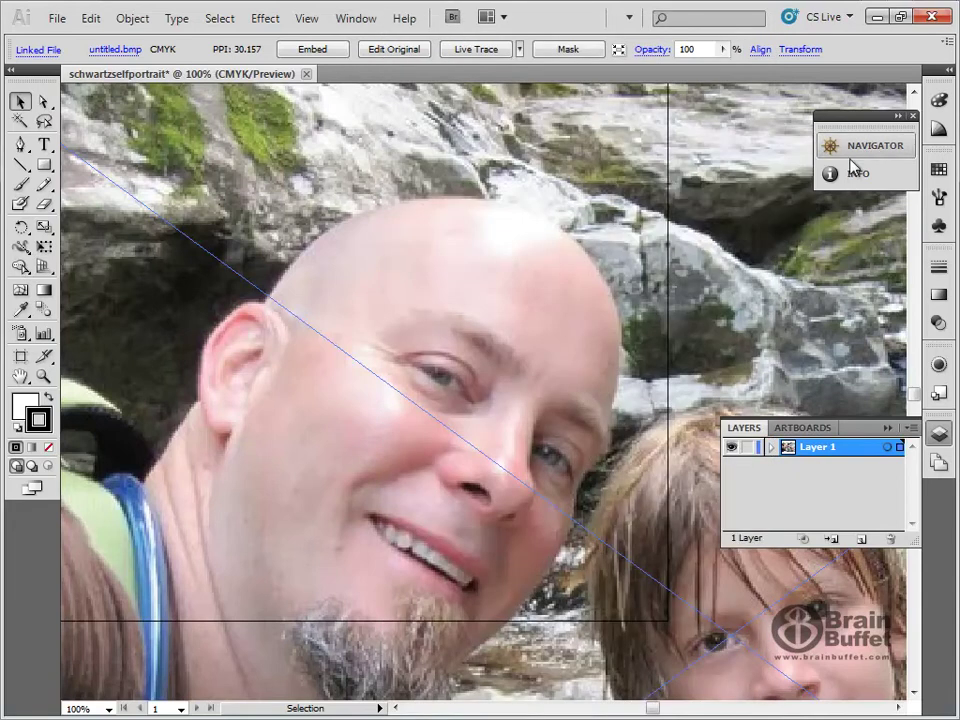
click(868, 150)
drag(741, 249, 686, 248)
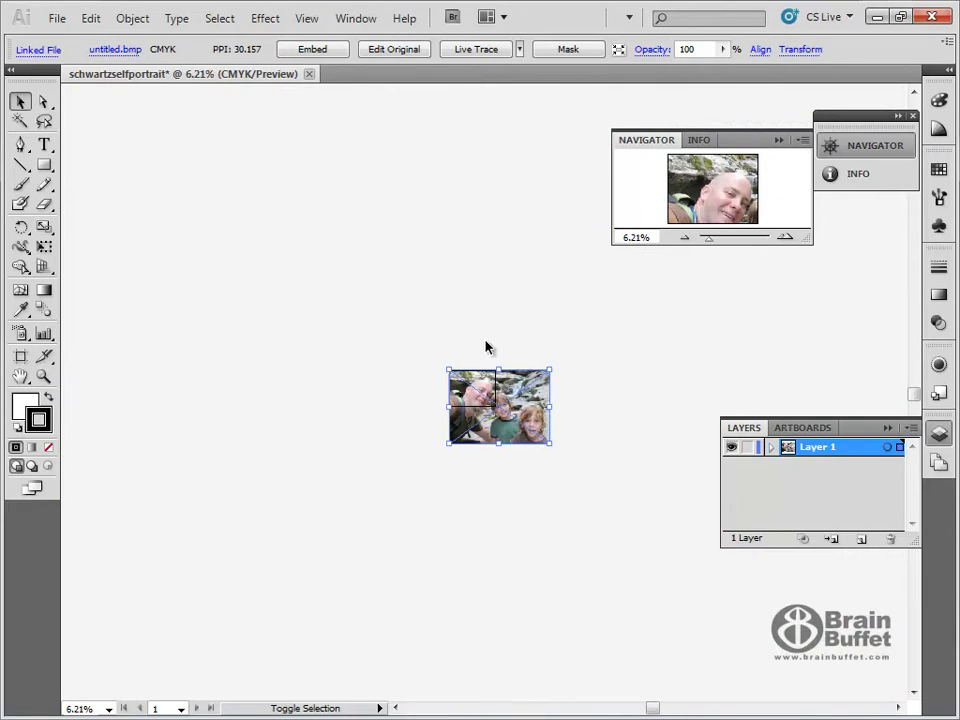
drag(552, 443, 497, 405)
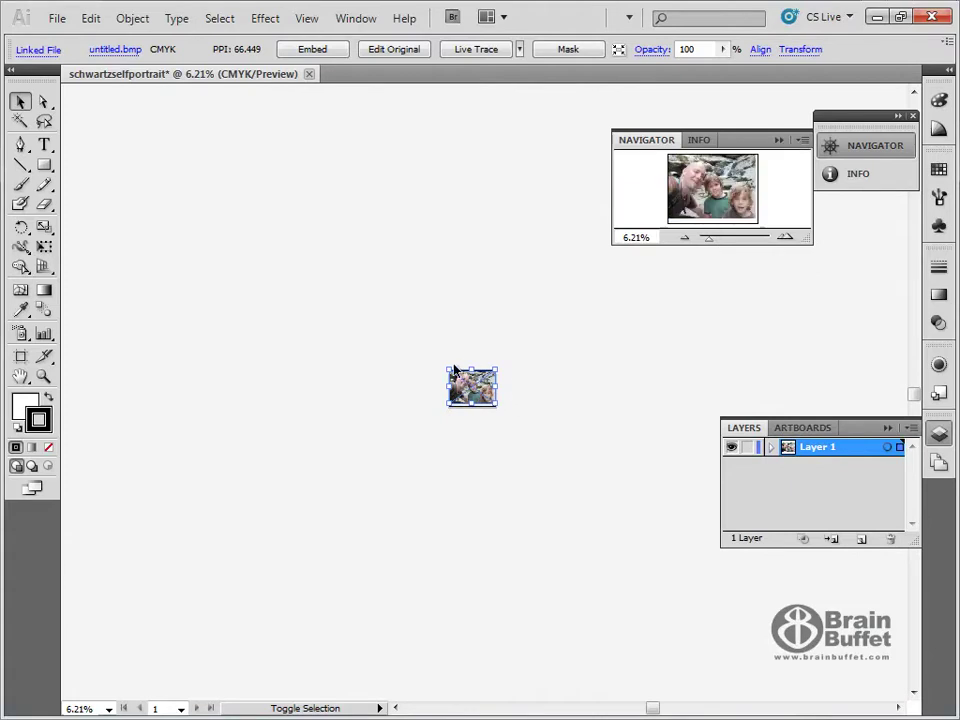
click(532, 404)
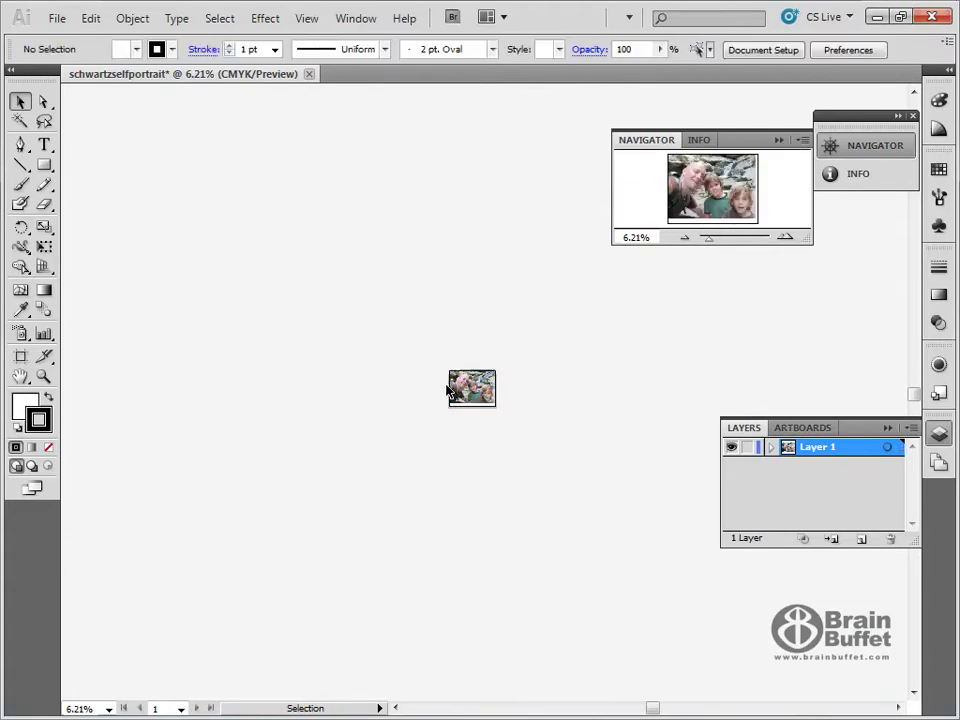
Step: Lock Layer 1, which holds the photo, and return to the Selection tool
click(21, 379)
double_click(21, 379)
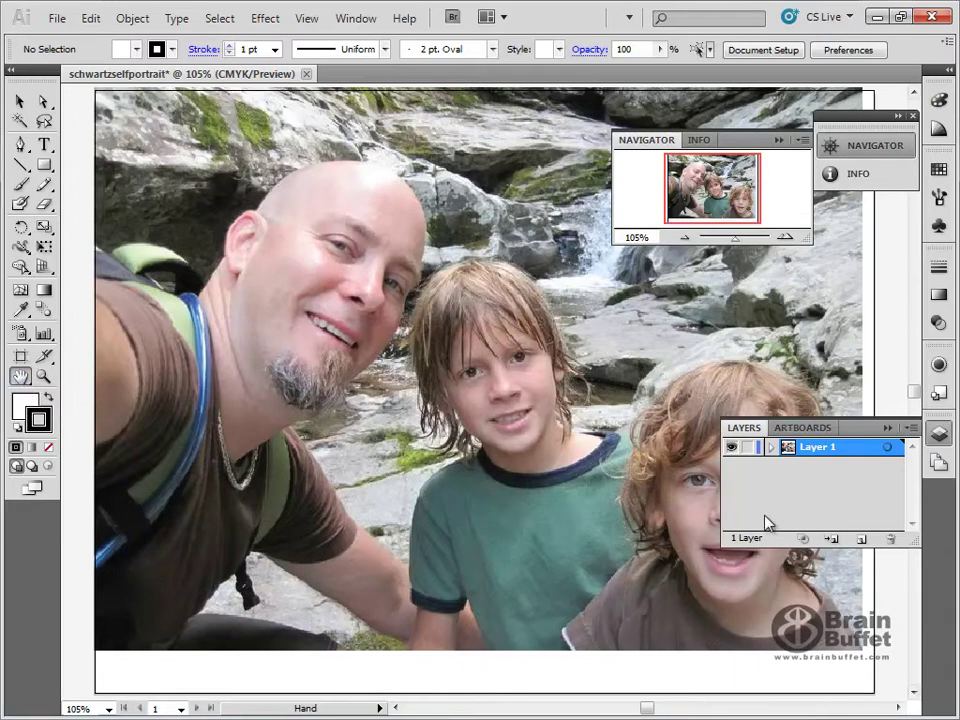
double_click(44, 377)
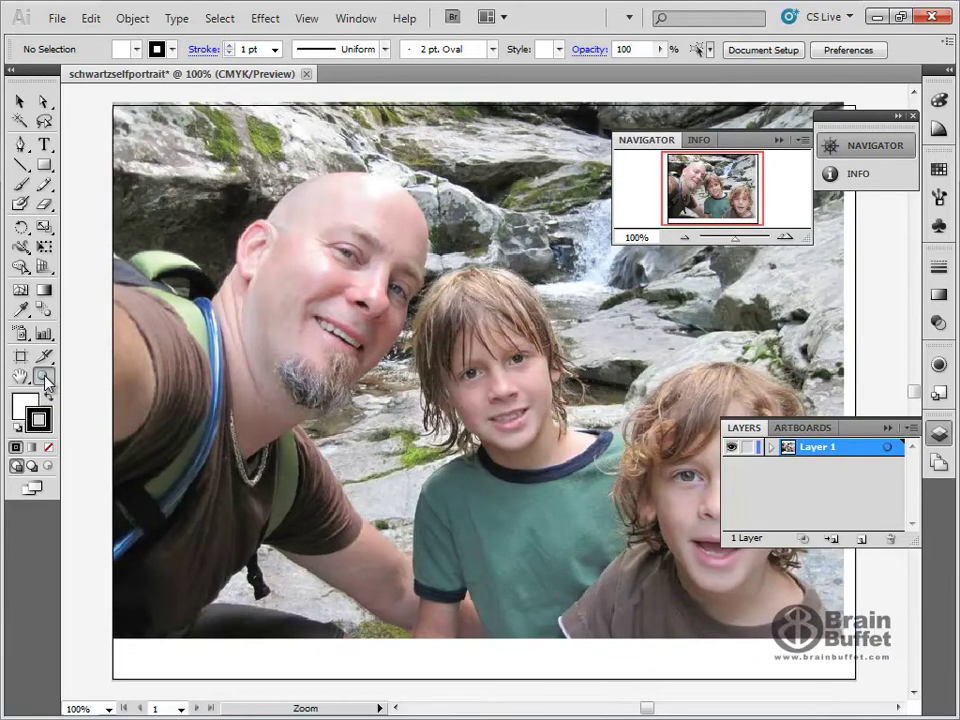
click(748, 449)
click(747, 449)
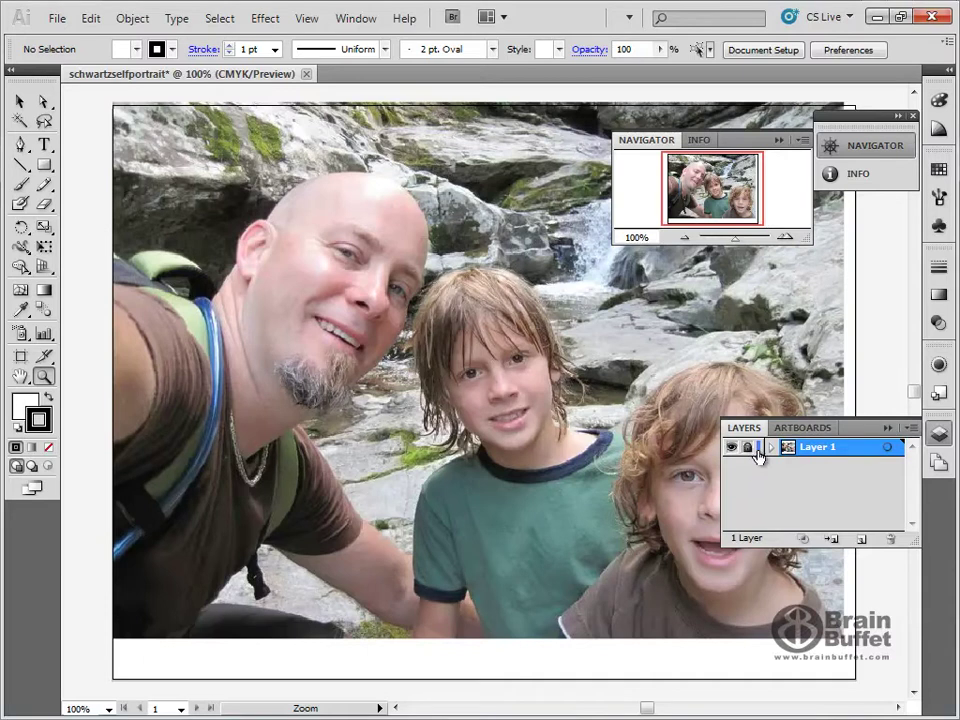
click(20, 101)
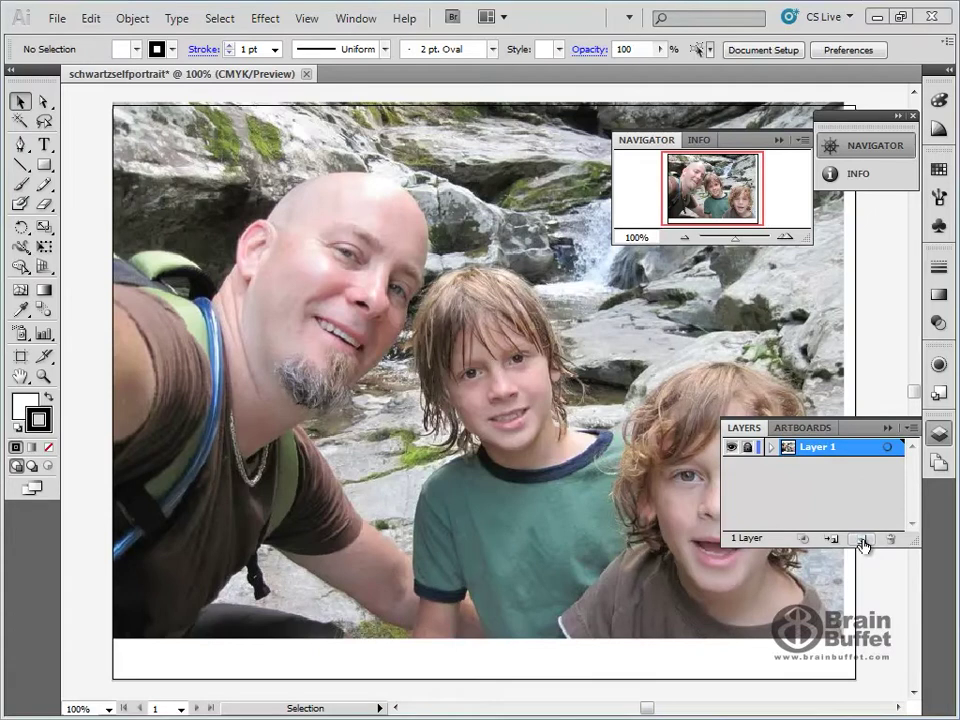
Step: Hide the Layers panel and display it again
click(939, 436)
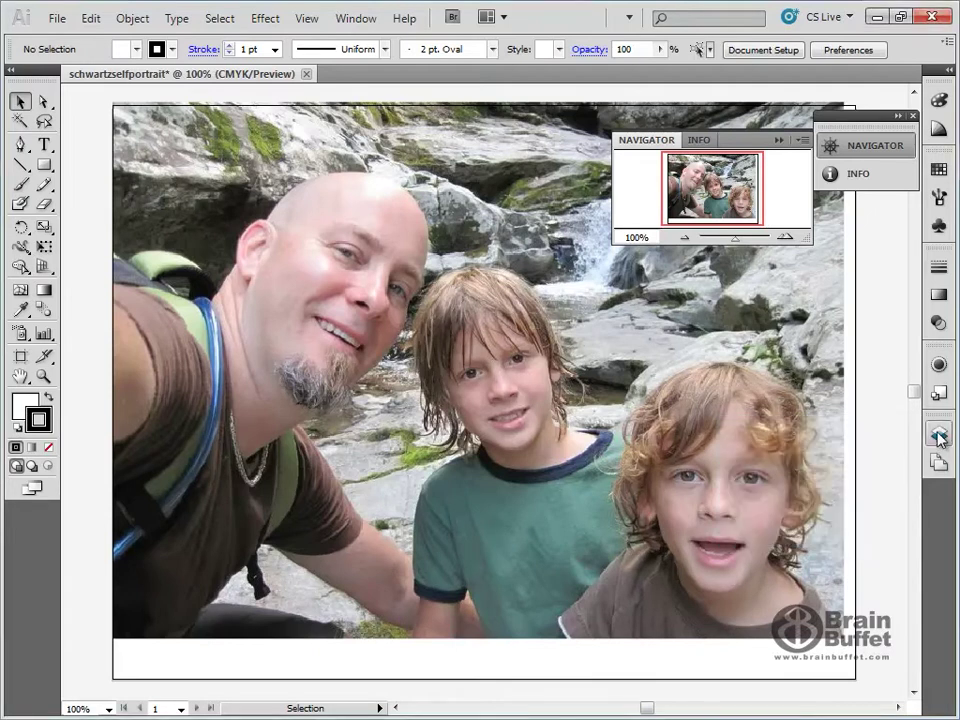
click(357, 19)
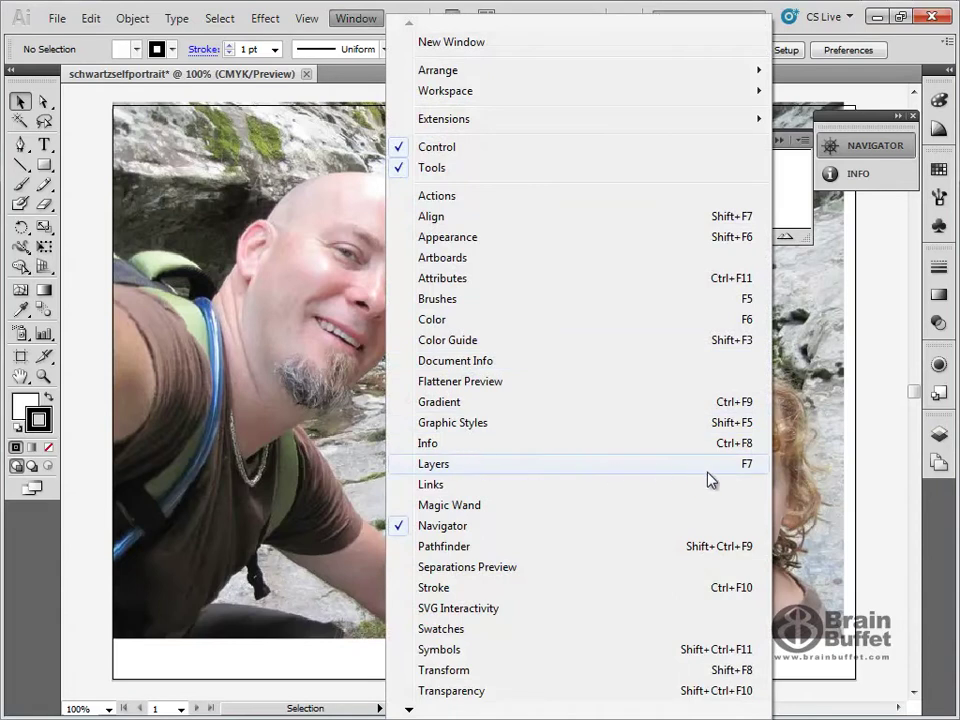
click(752, 472)
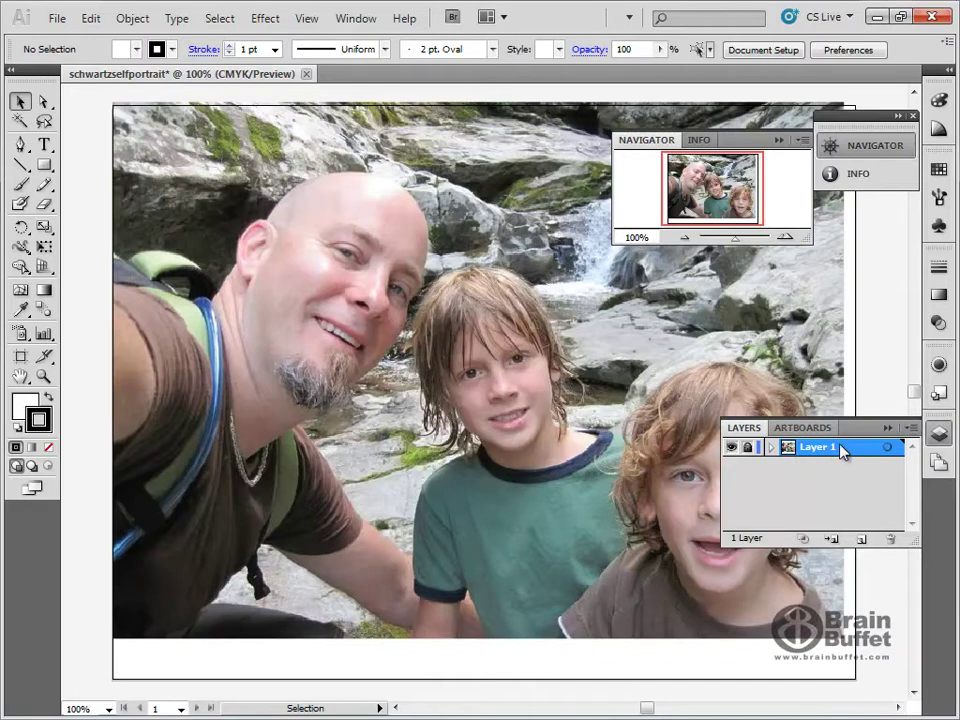
Step: Add a new layer above Layer 1 and name it head
click(859, 541)
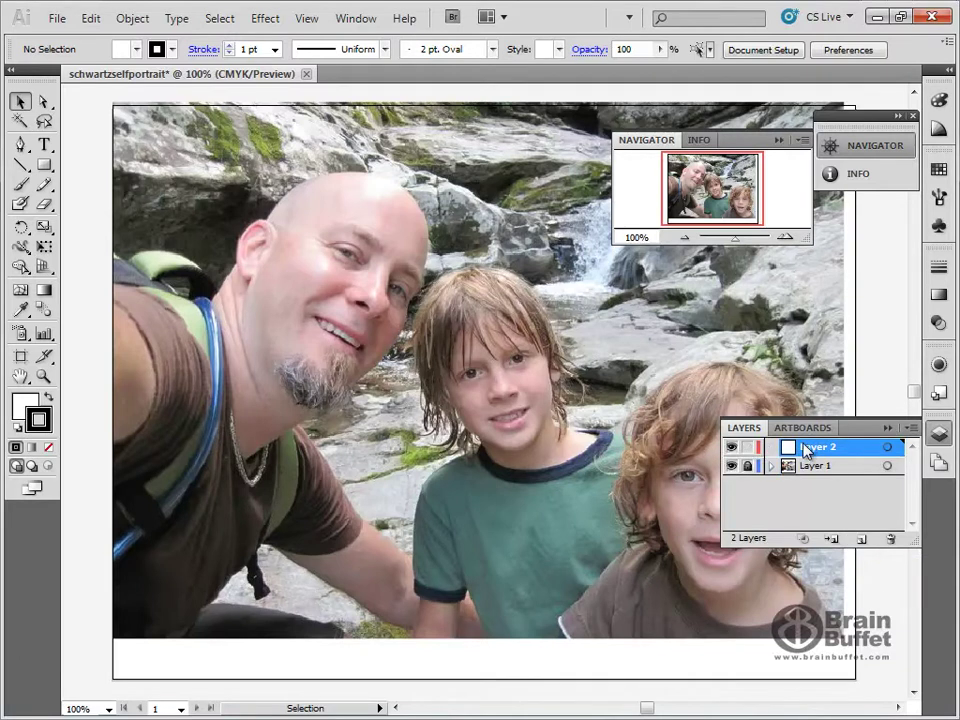
double_click(818, 450)
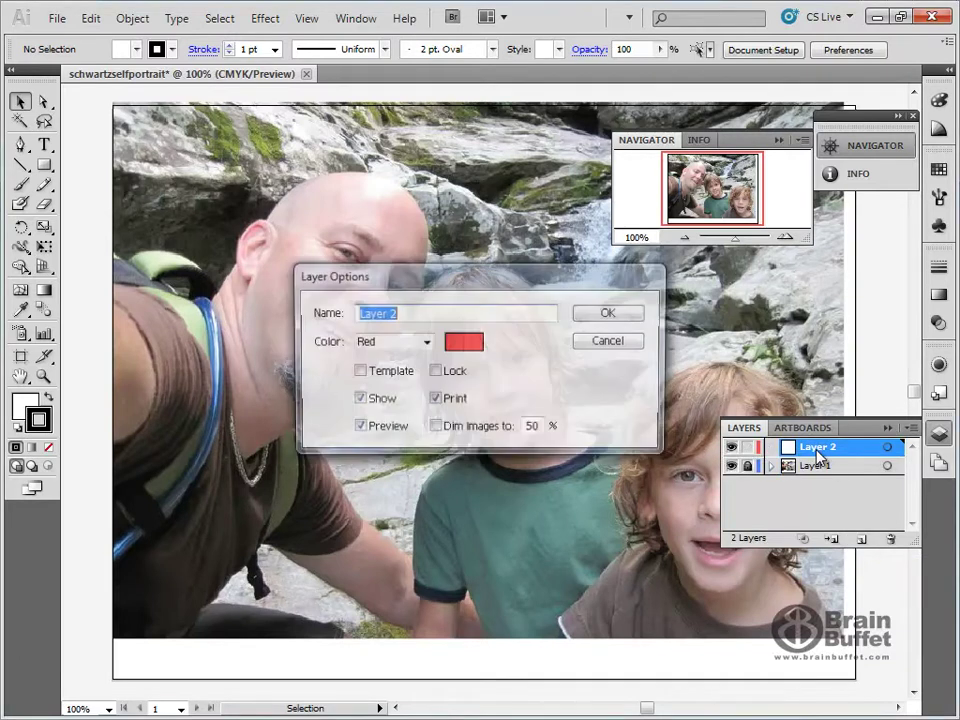
text(head)
key(Return)
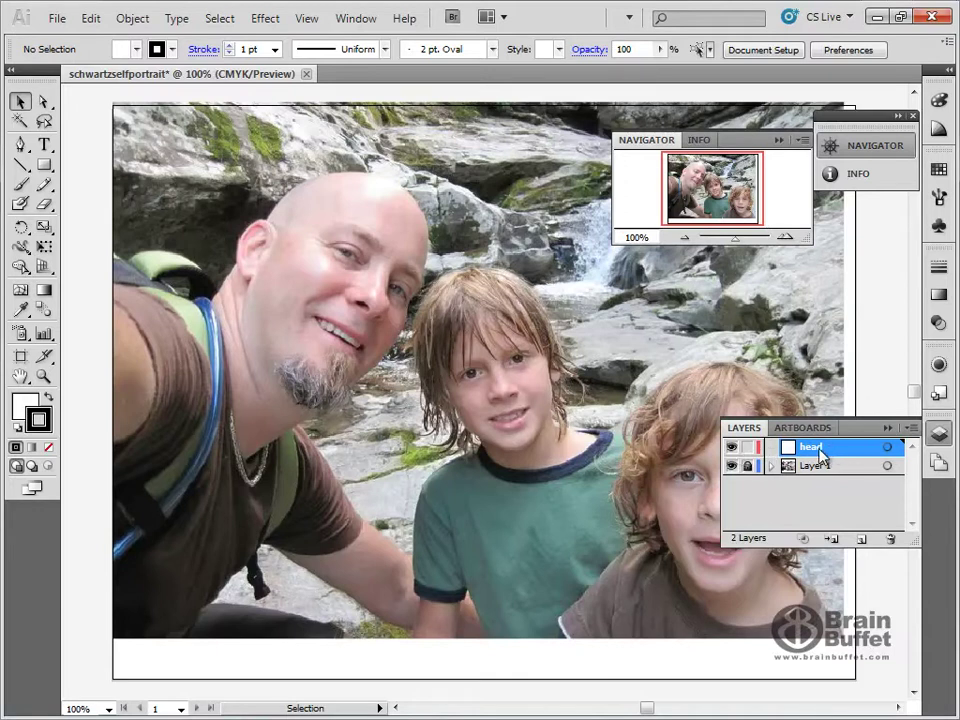
key(Return)
Step: Choose the Pen tool and set the fill to none
click(20, 145)
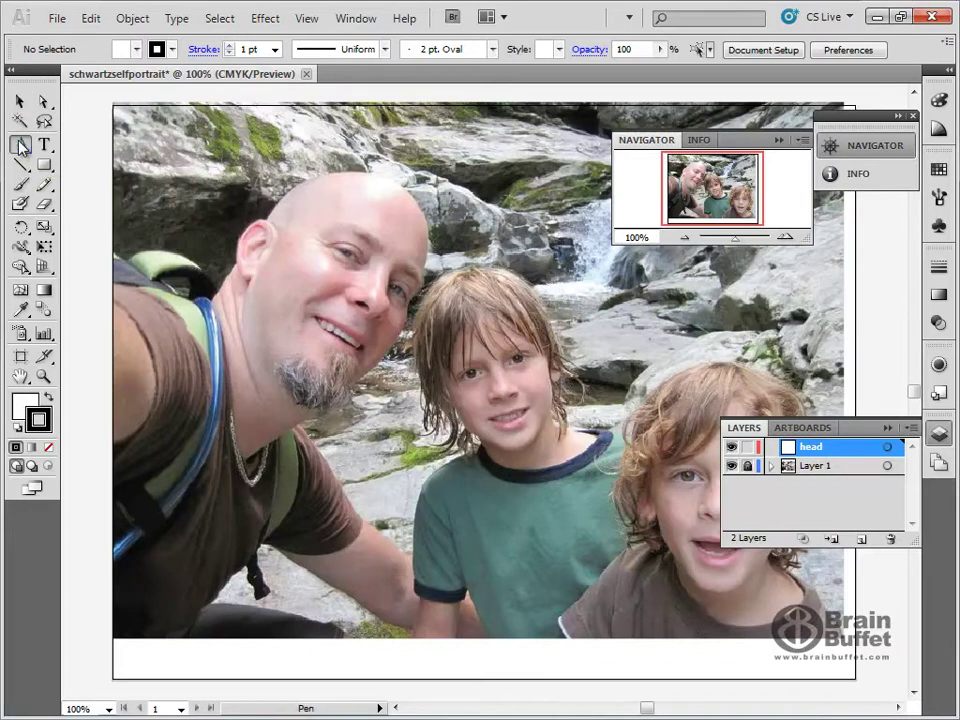
click(26, 406)
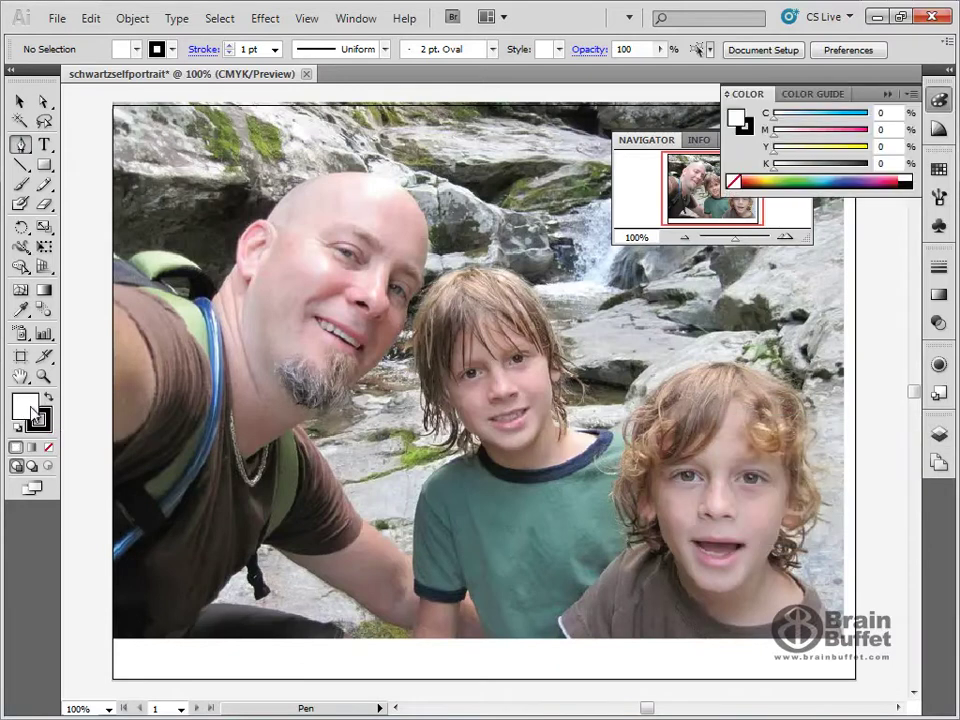
click(47, 447)
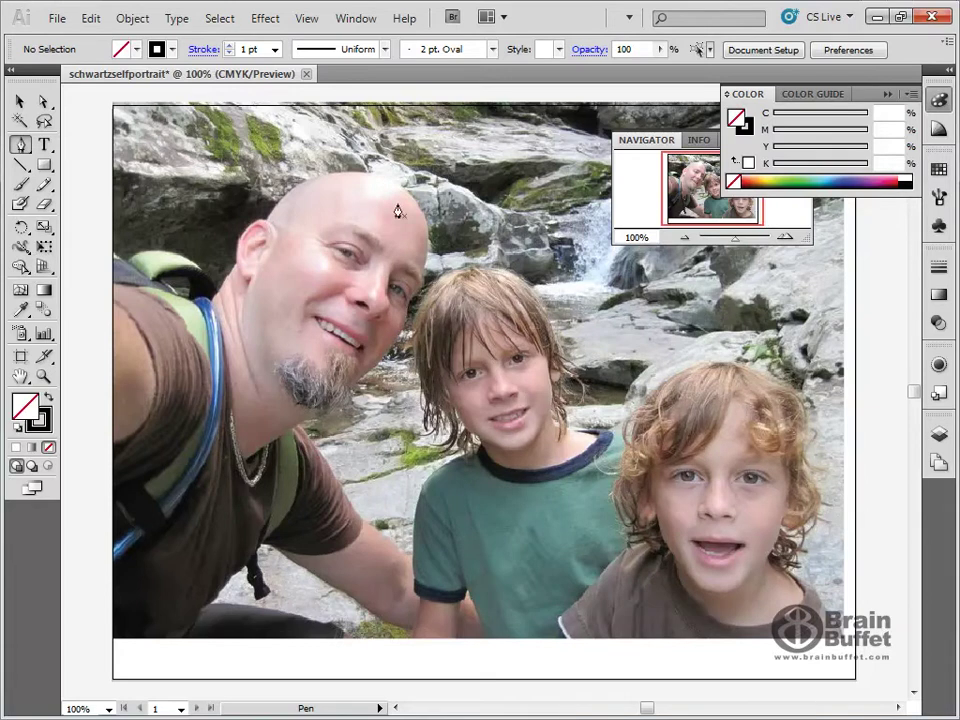
Step: Trace a closed path around the middle boy's face, from the top of the head down around the chin and back
click(485, 287)
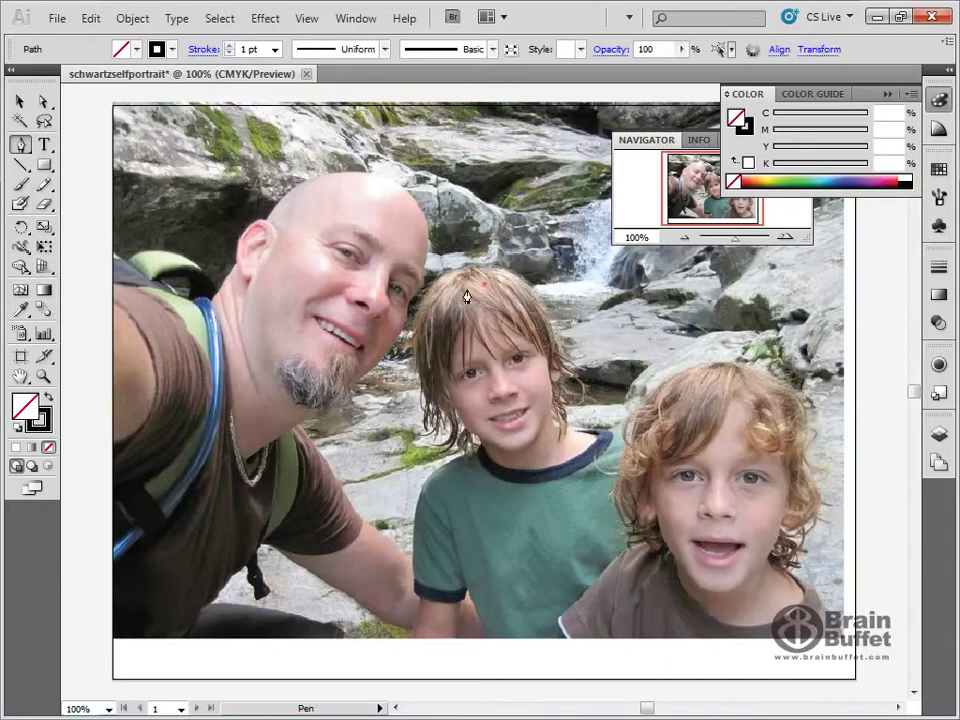
click(444, 300)
click(431, 343)
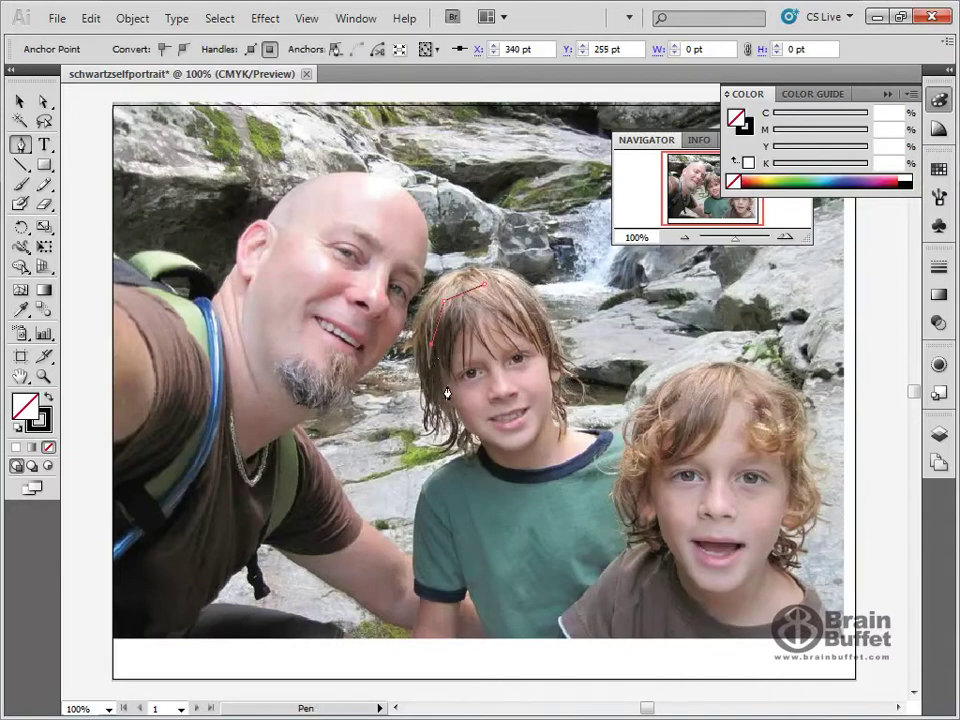
click(446, 389)
drag(446, 391, 450, 401)
click(457, 418)
drag(458, 423, 485, 440)
click(502, 455)
click(539, 432)
click(552, 408)
click(551, 373)
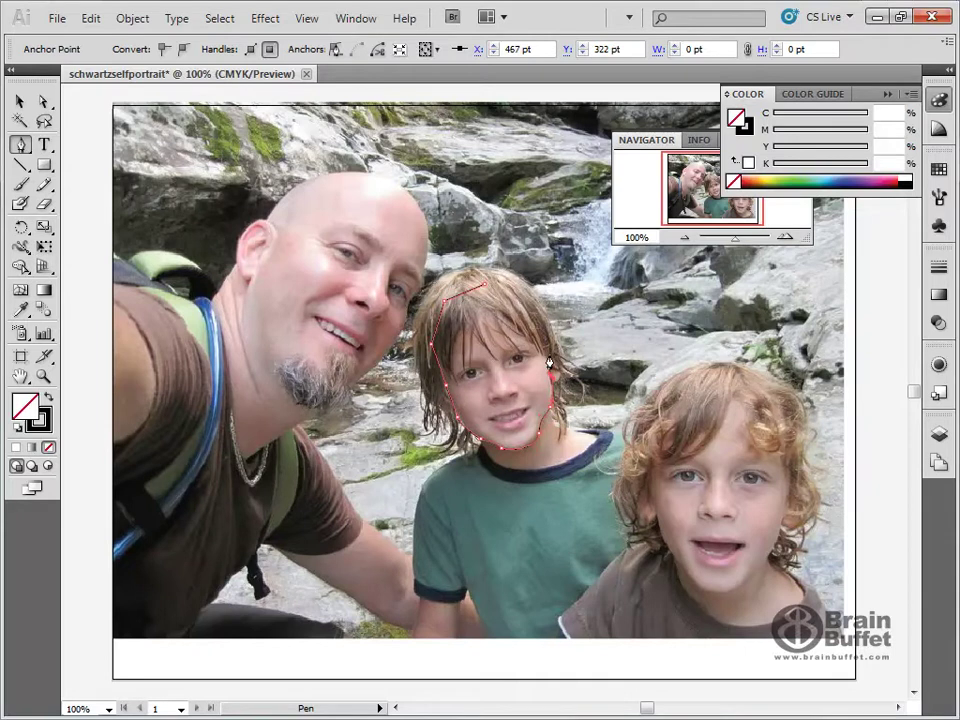
click(487, 289)
click(486, 287)
Step: Adjust the anchor point on the left side of the middle boy's jaw with Direct Selection to follow the jawline
click(43, 376)
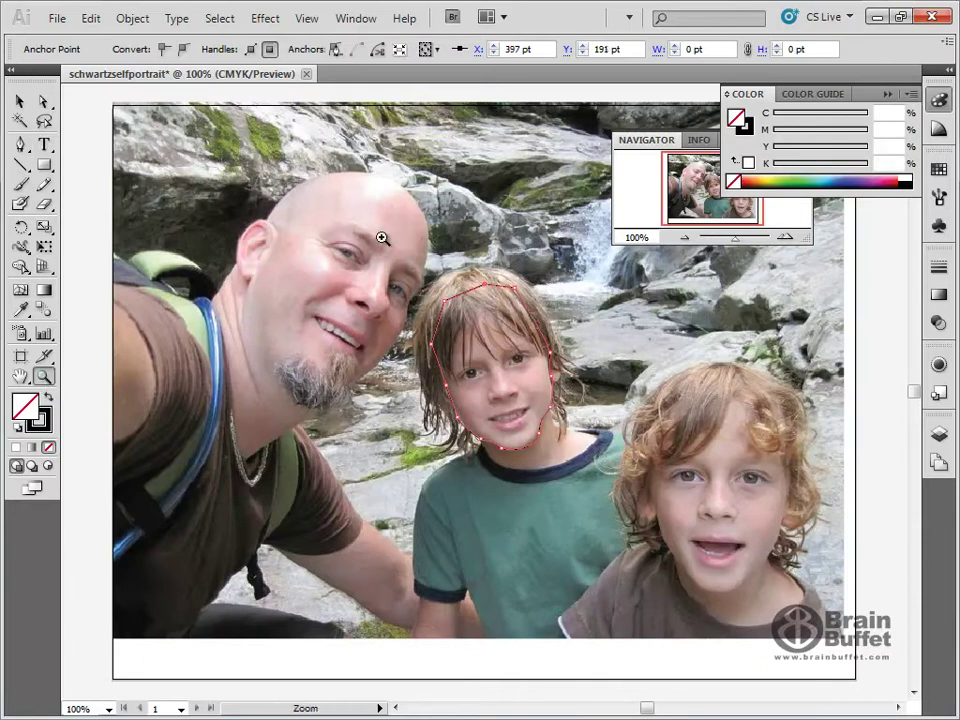
drag(418, 242, 641, 507)
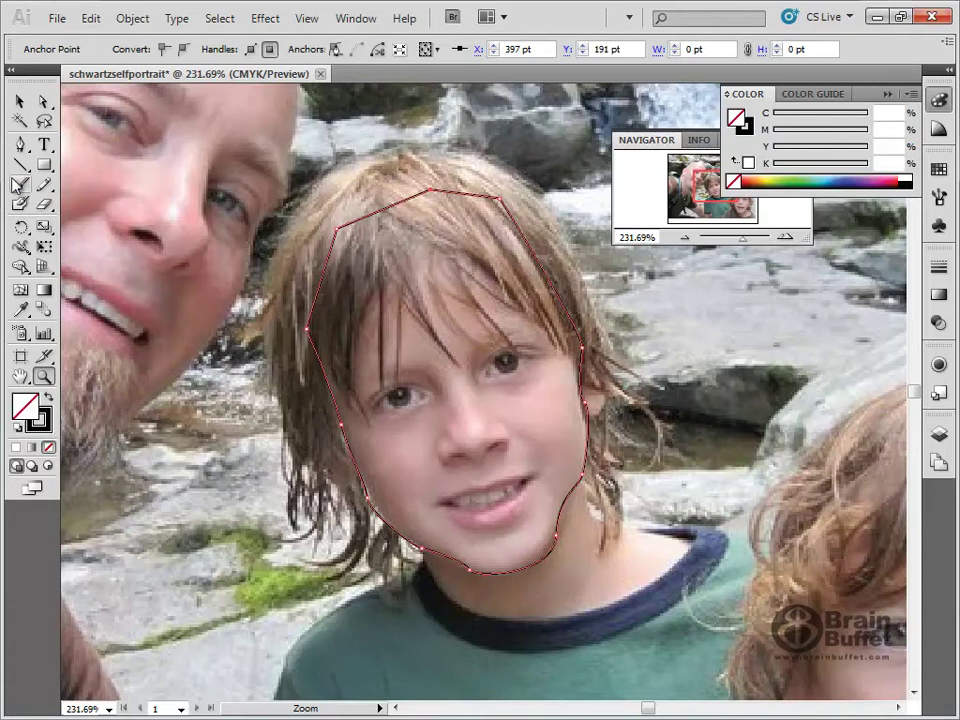
click(19, 145)
click(19, 145)
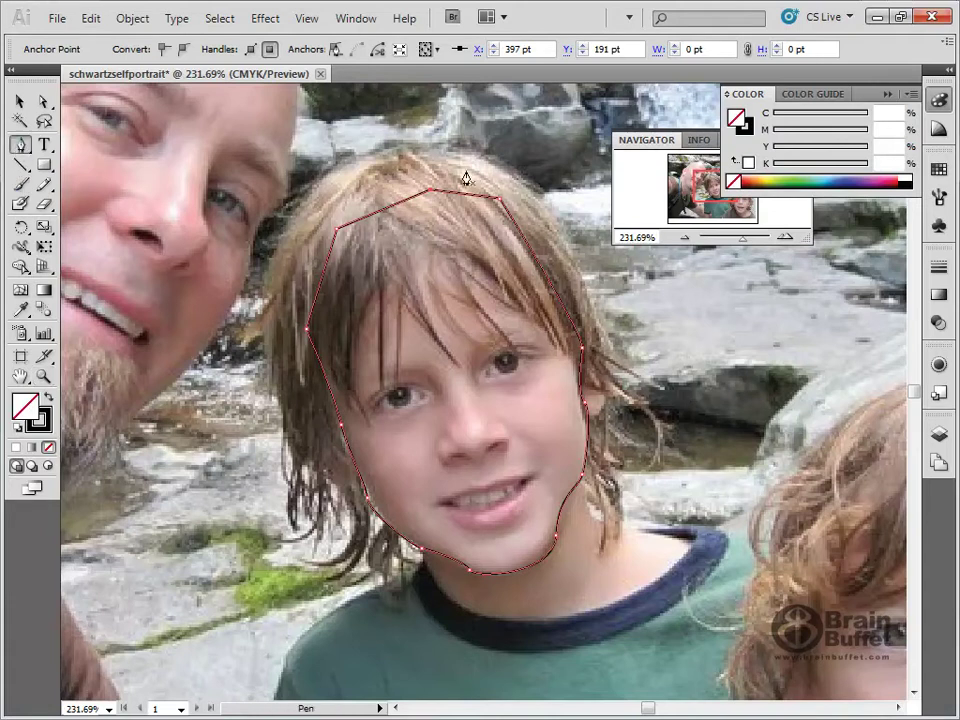
key(ctrl)
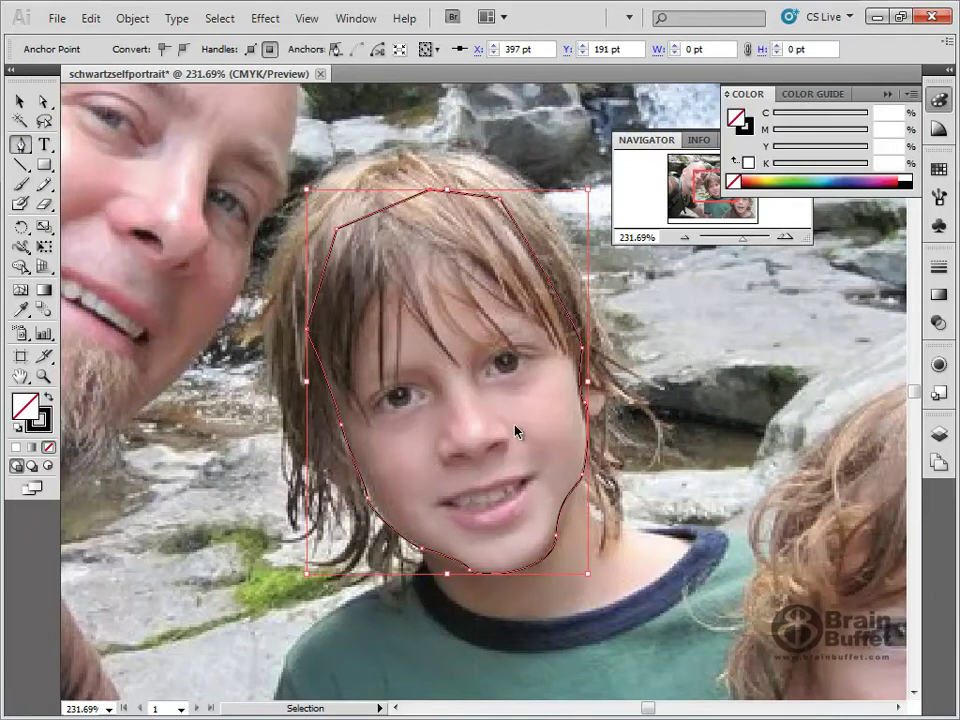
click(43, 103)
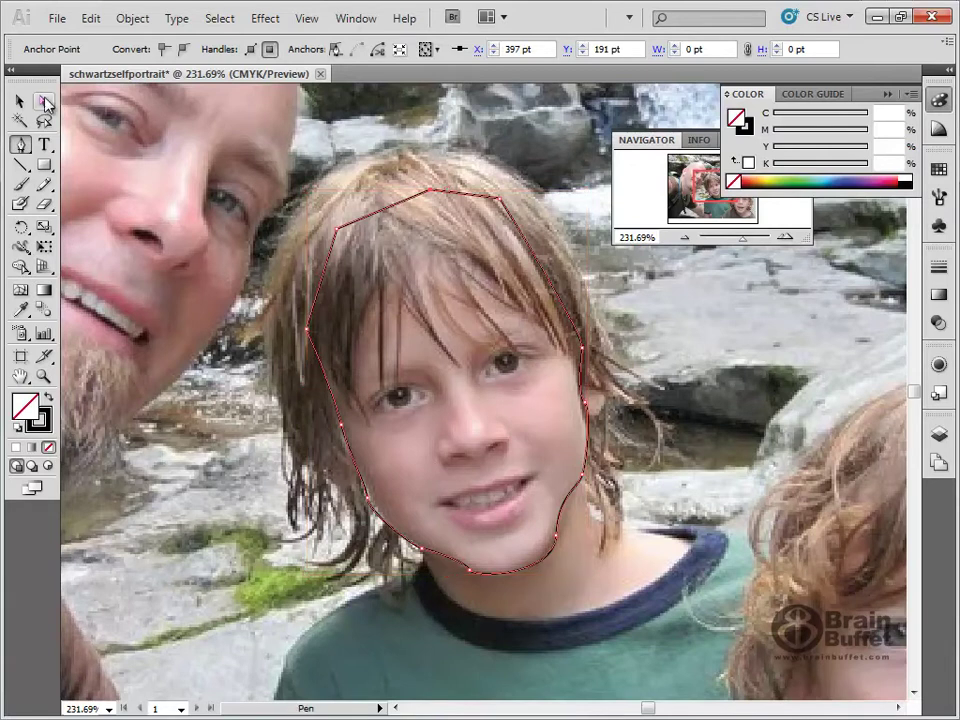
click(20, 144)
key(ctrl)
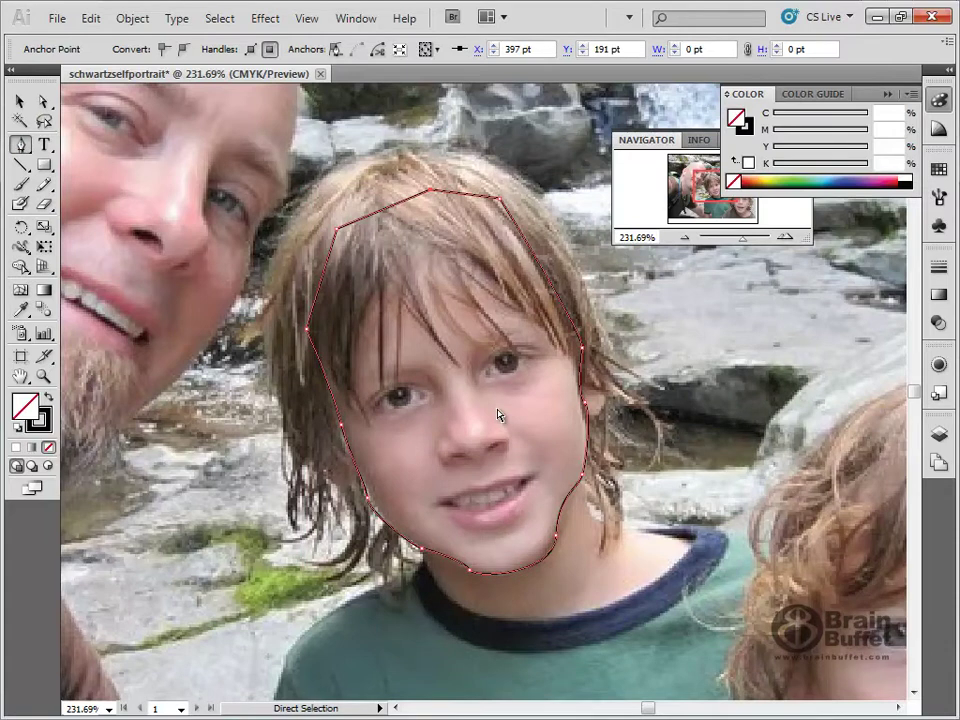
key(ctrl)
key(ctrl)
drag(372, 510, 359, 471)
click(368, 484)
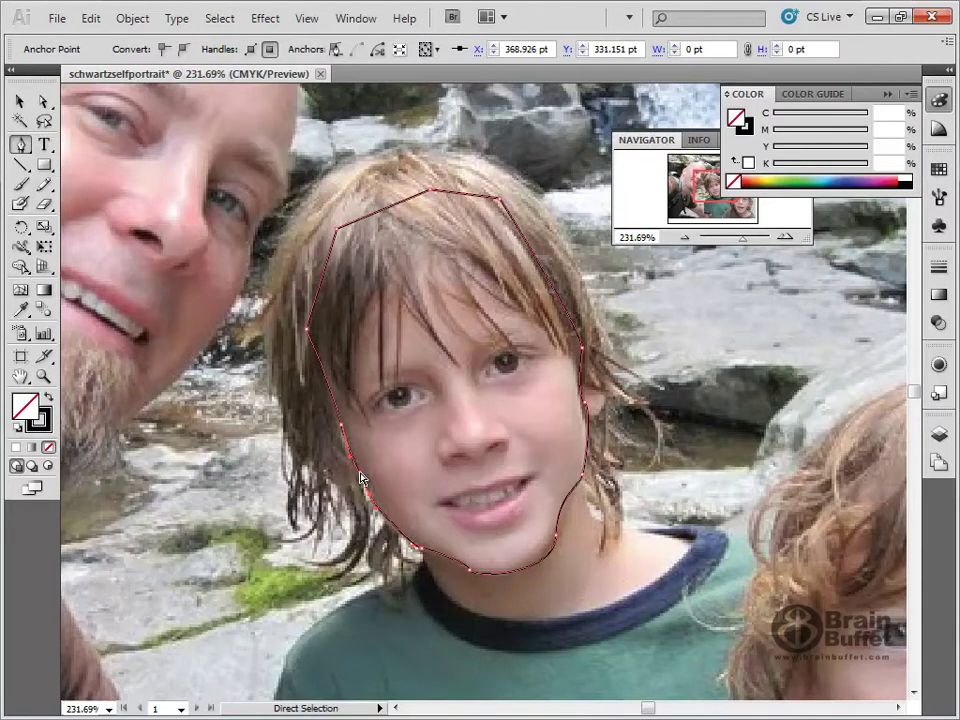
Step: Reposition the chin, jaw and cheek anchor points of the face path so the outline fits the boy's face
click(469, 569)
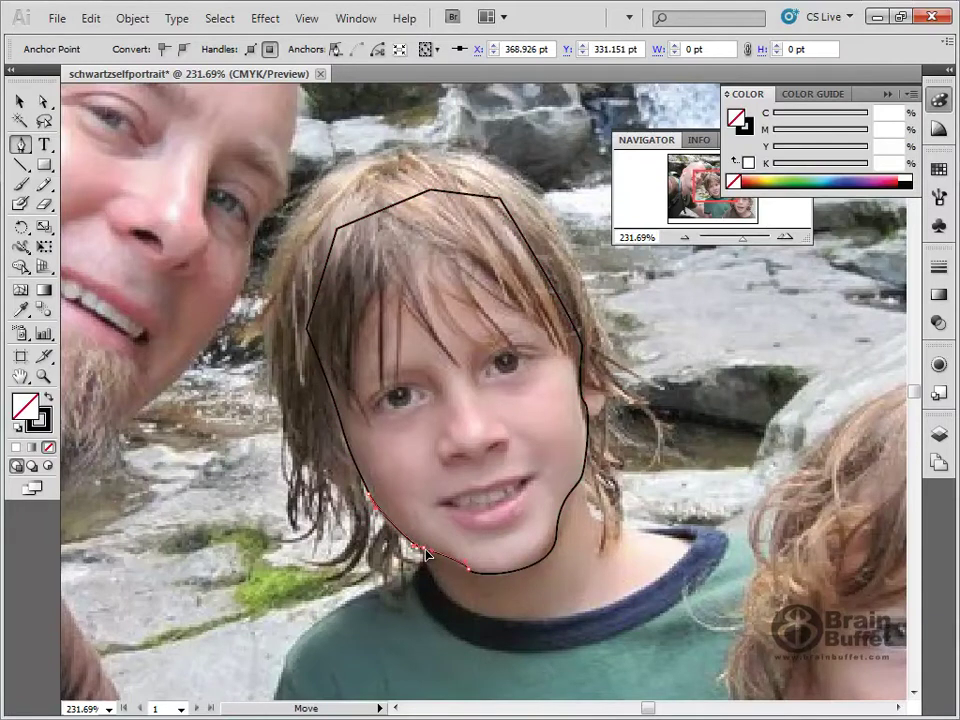
drag(473, 578, 415, 550)
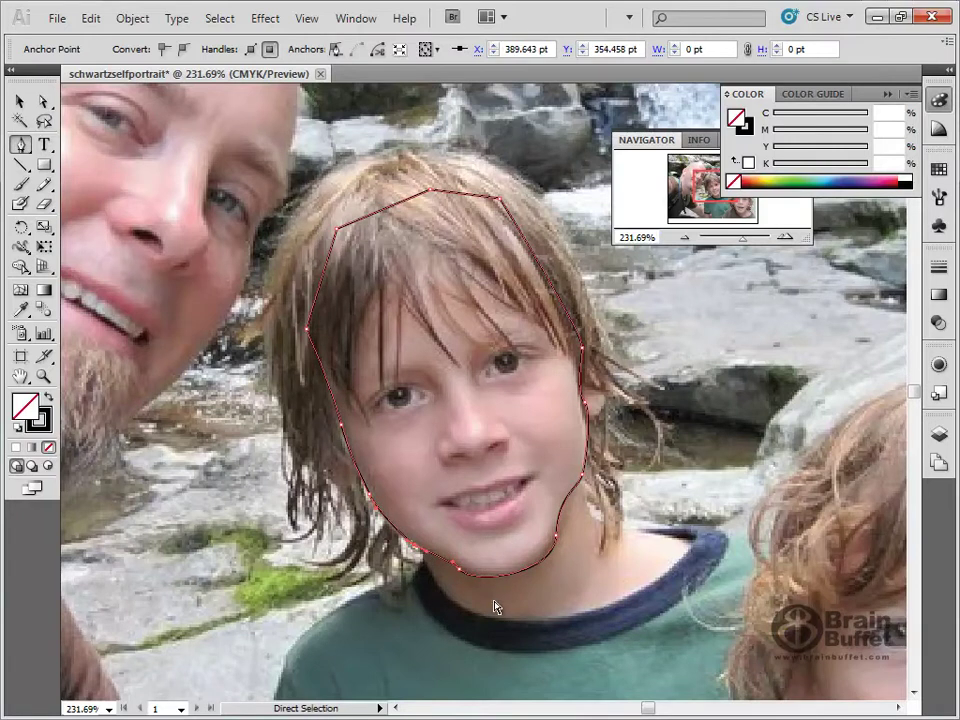
drag(560, 541, 565, 510)
drag(546, 571, 555, 542)
drag(582, 477, 581, 475)
drag(341, 425, 337, 421)
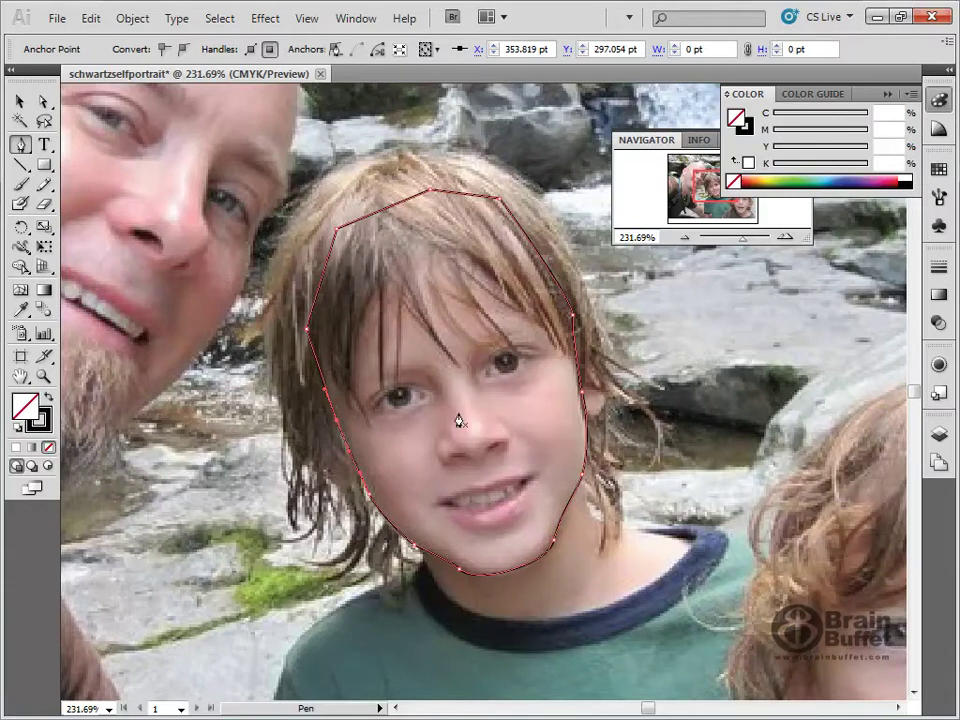
Step: Try skin tones sampled with the Eyedropper from the boy's cheek, nose and forehead as the face path's fill
click(20, 309)
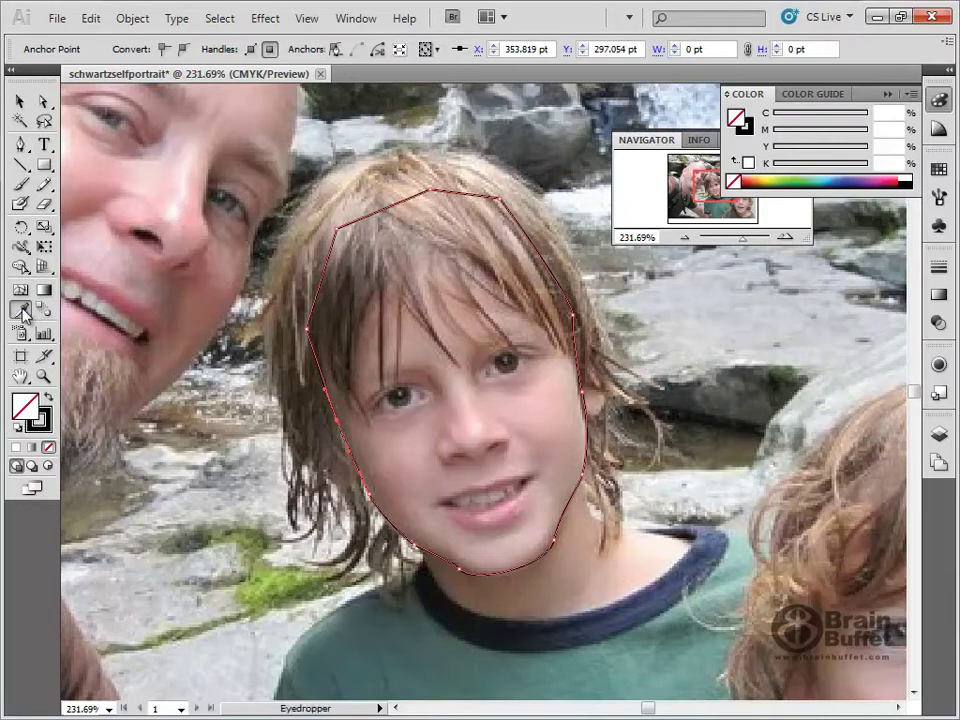
click(549, 400)
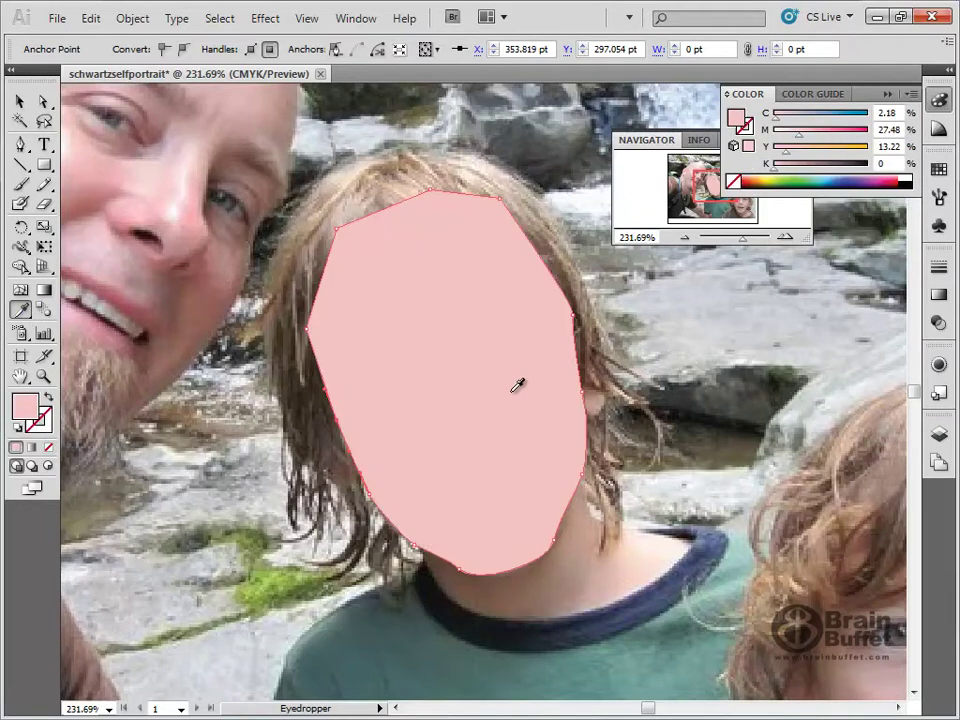
key(ctrl+z)
click(515, 400)
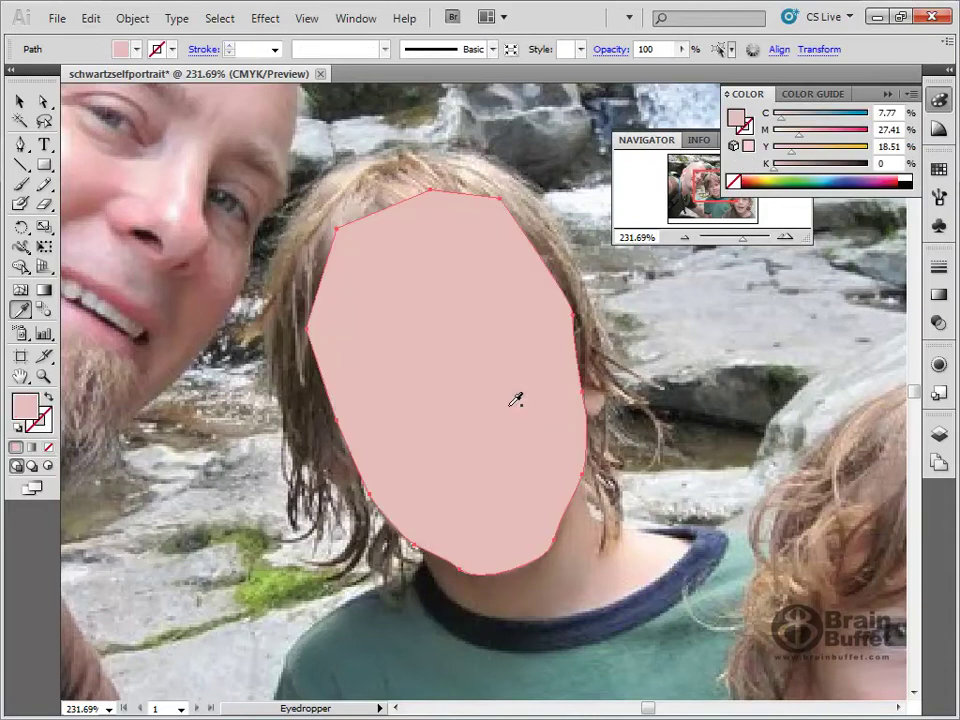
key(ctrl+z)
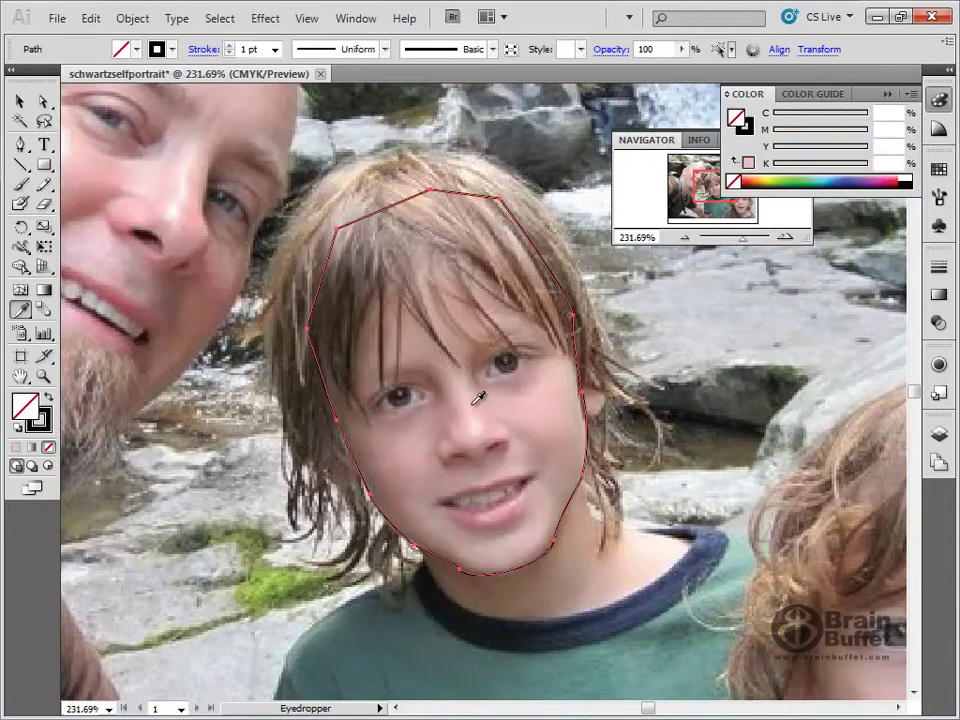
click(469, 397)
key(ctrl+z)
click(424, 345)
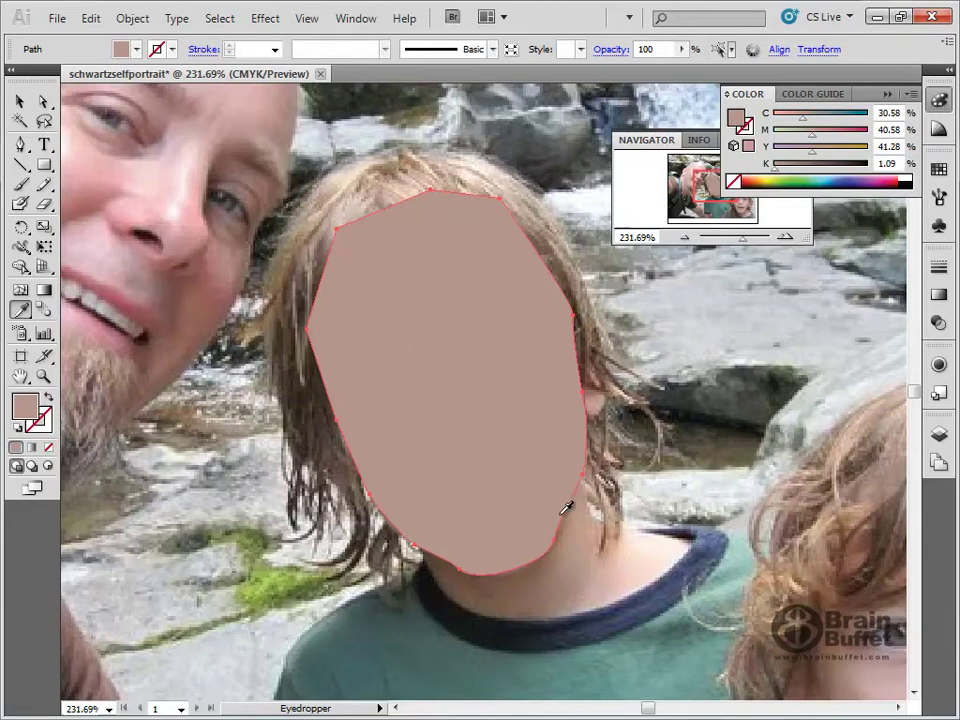
key(ctrl+z)
Step: Fill the face path with a tan skin tone sampled with the Eyedropper from the boy's neck
click(590, 532)
click(577, 543)
click(577, 564)
click(582, 535)
click(582, 526)
click(589, 516)
click(589, 521)
click(581, 538)
click(591, 527)
click(590, 519)
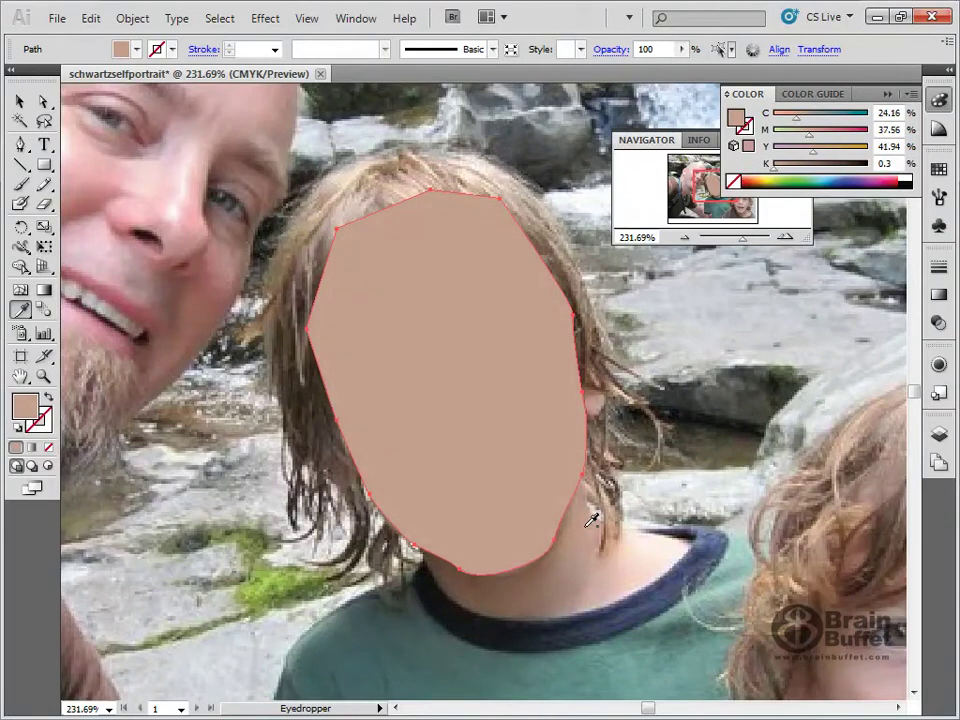
click(590, 515)
click(588, 515)
click(590, 514)
click(591, 513)
Step: Lock the head layer holding the filled face shape and hide it
click(936, 440)
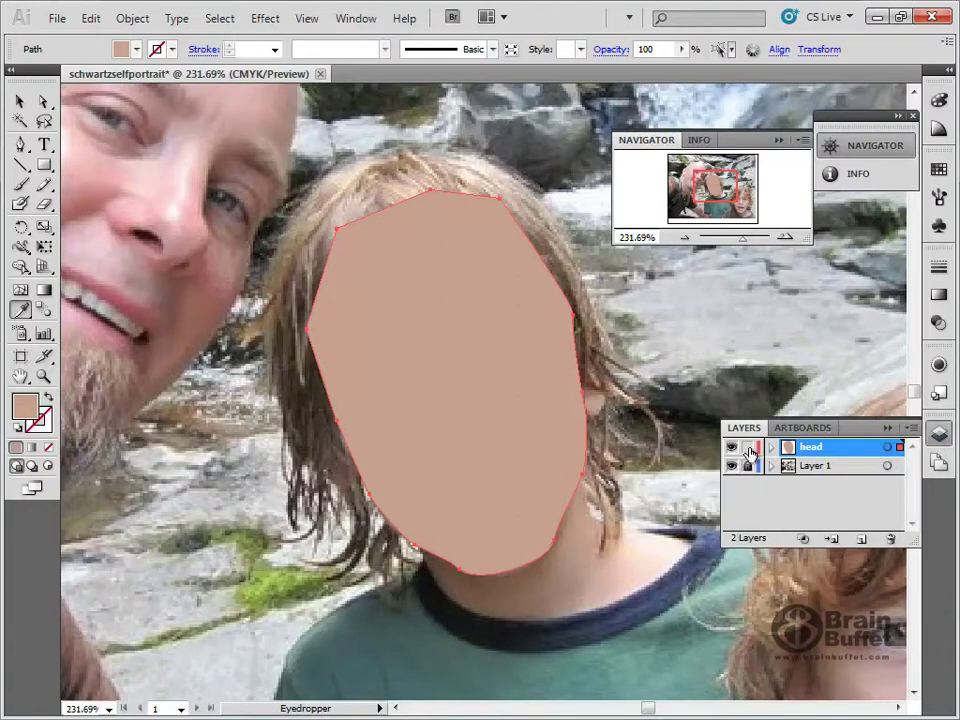
click(748, 449)
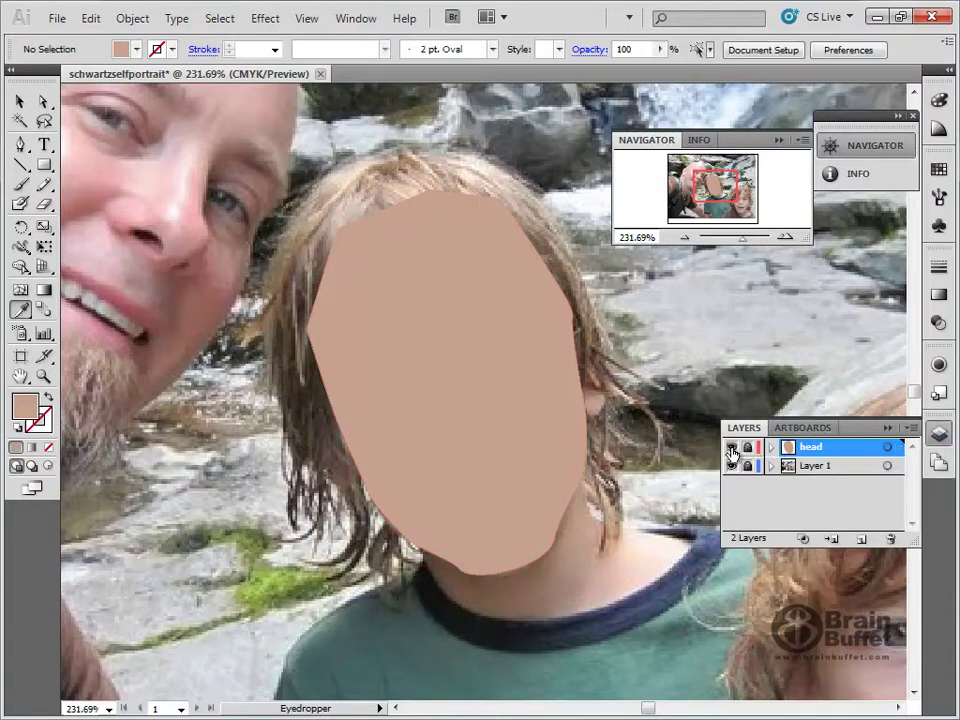
click(732, 448)
Step: Trace the bald man's head with the Pen tool as a closed, skin-filled path on the head layer
drag(191, 263, 470, 428)
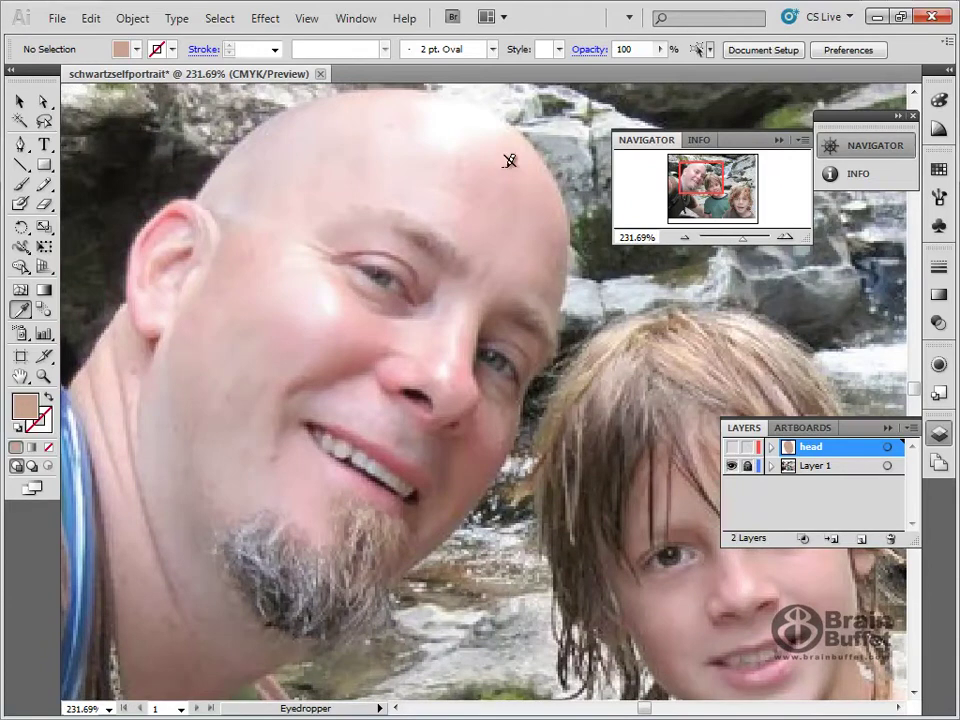
click(21, 144)
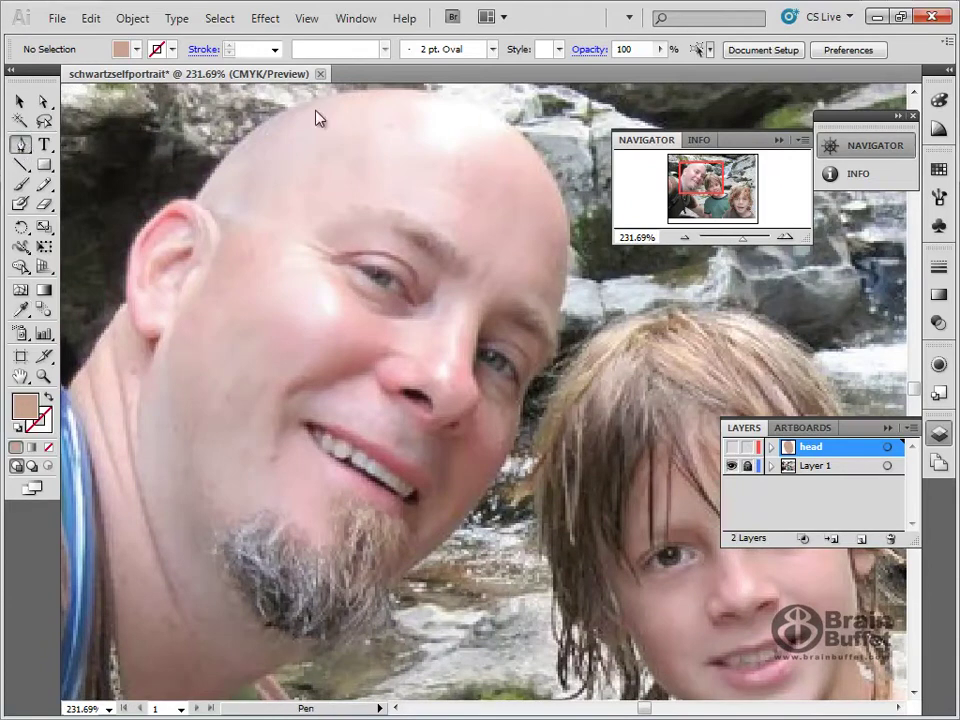
drag(321, 109, 304, 149)
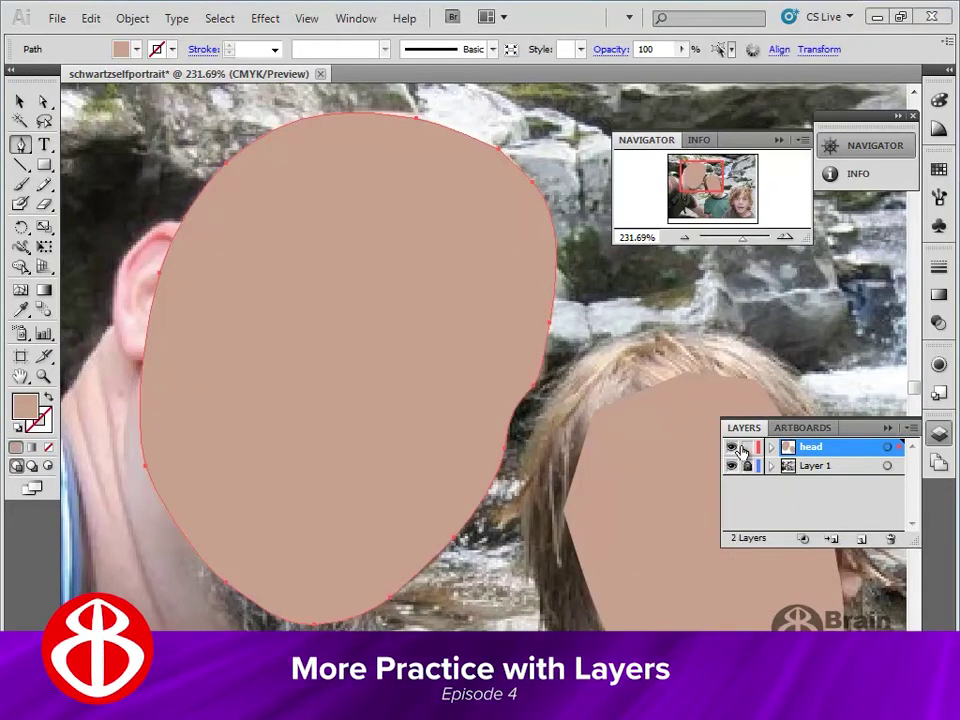
Step: Lock and hide the head layer, and add a new layer above it named neck
click(747, 449)
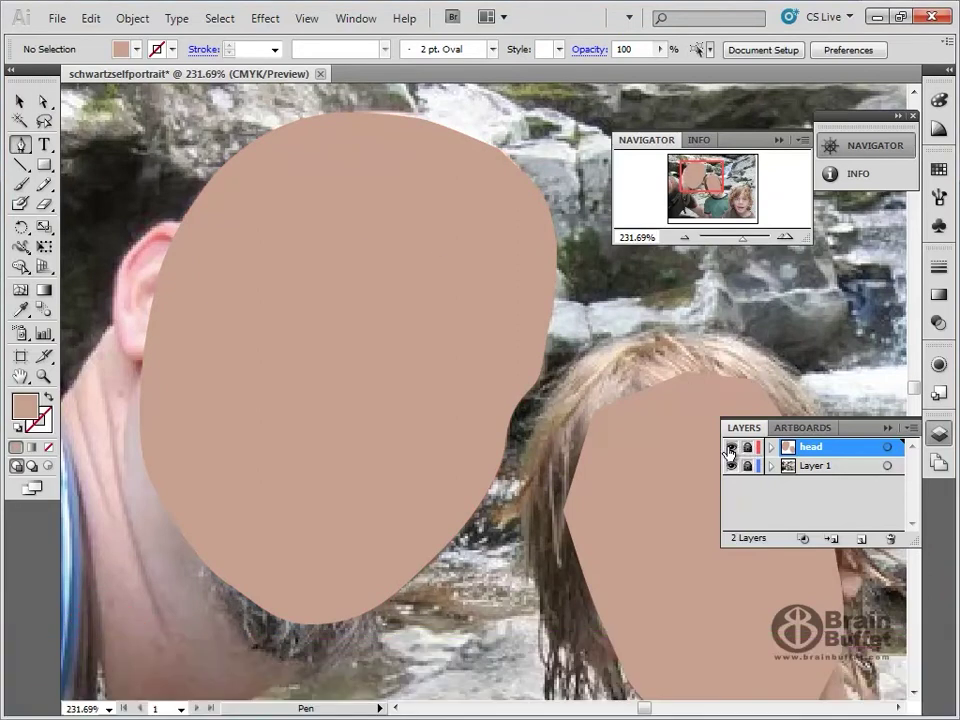
click(731, 448)
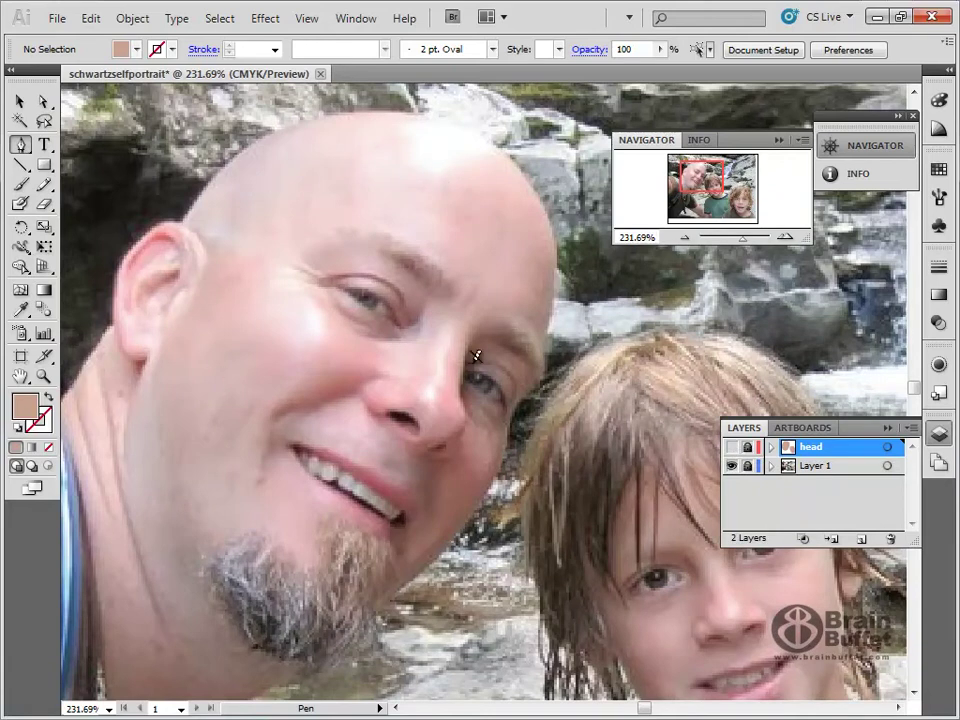
drag(680, 507, 724, 396)
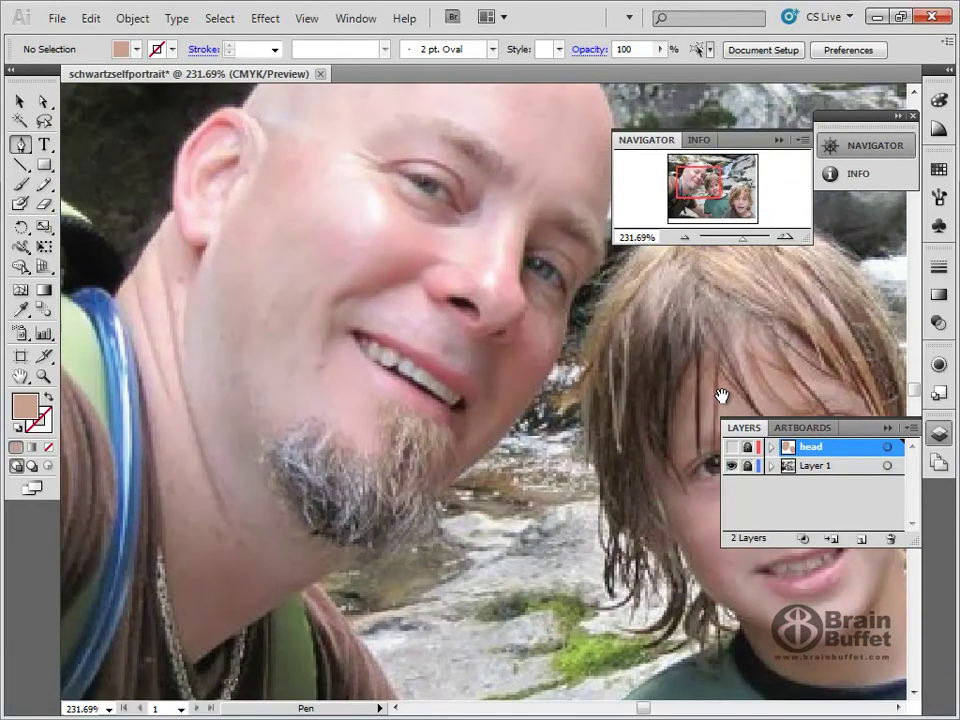
double_click(20, 376)
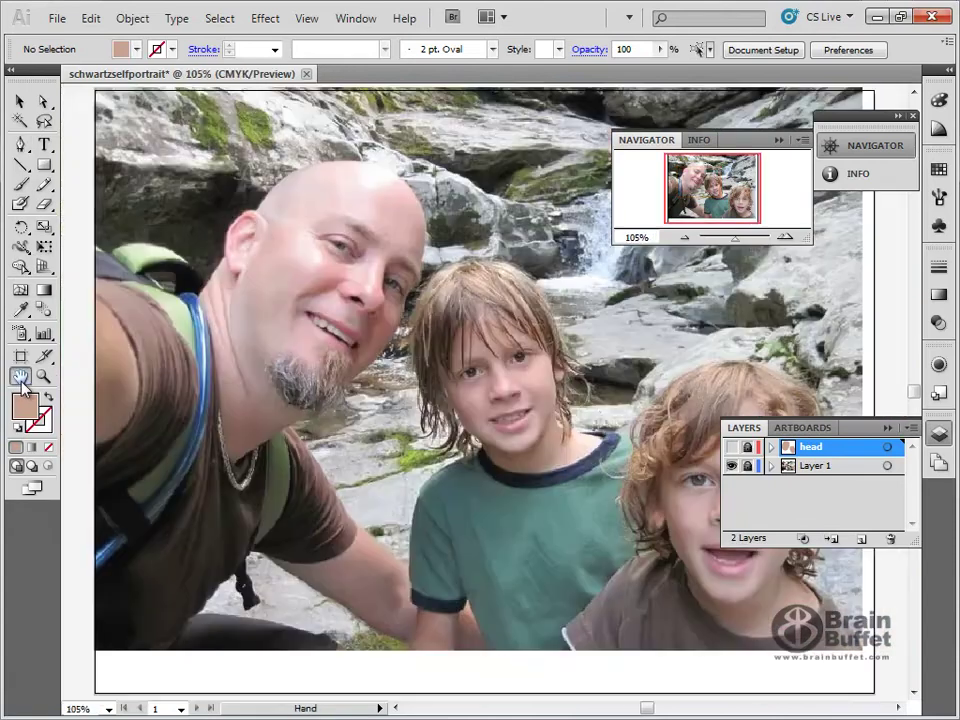
click(43, 376)
drag(173, 210, 609, 617)
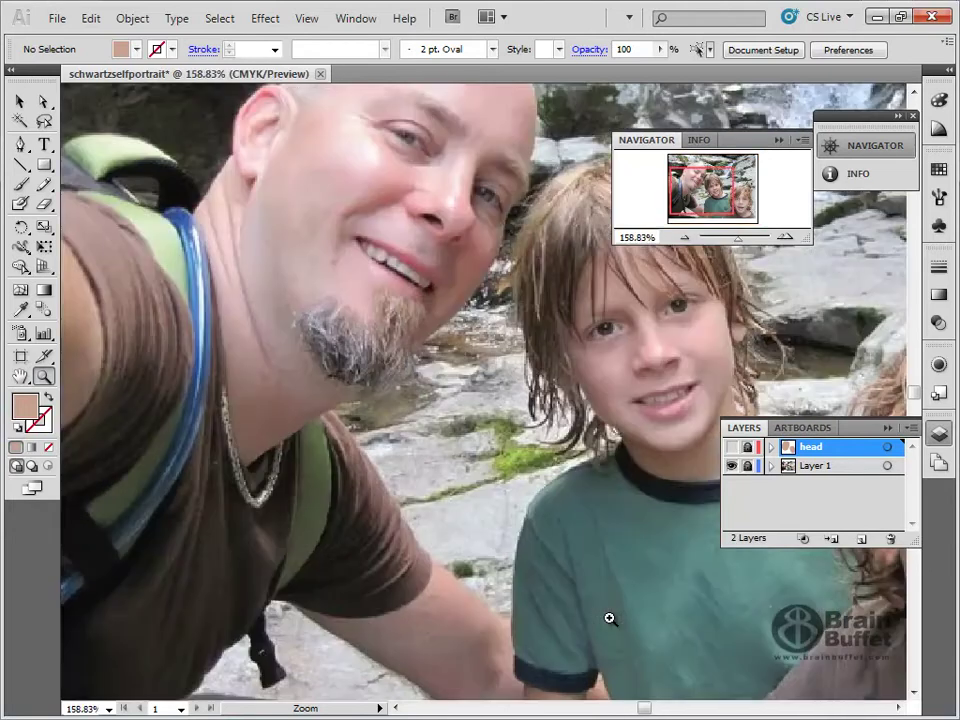
drag(317, 266, 382, 328)
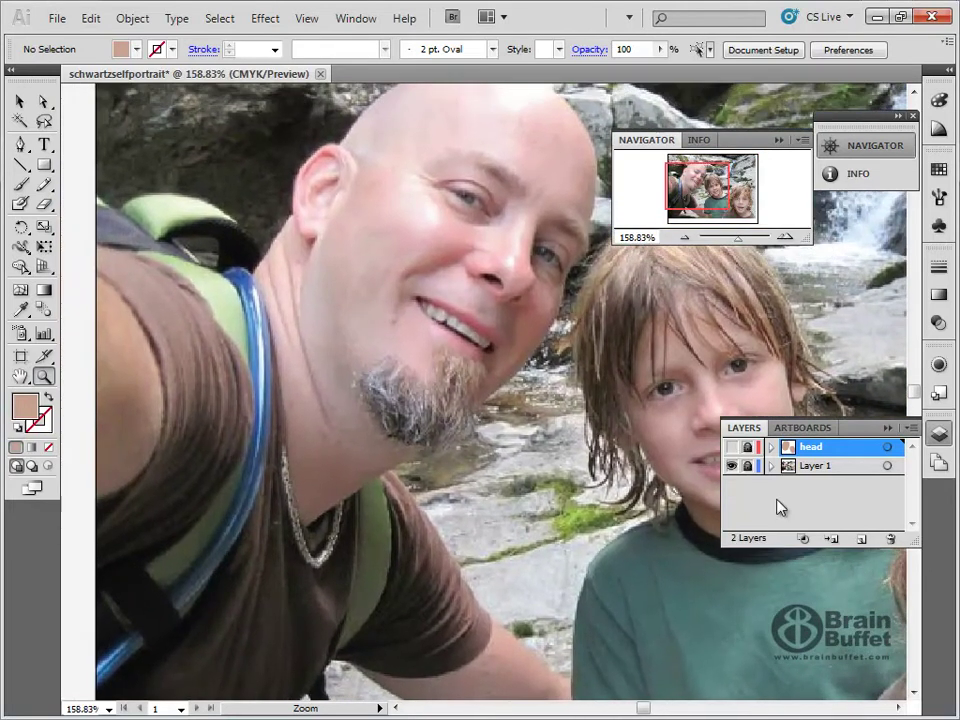
click(861, 539)
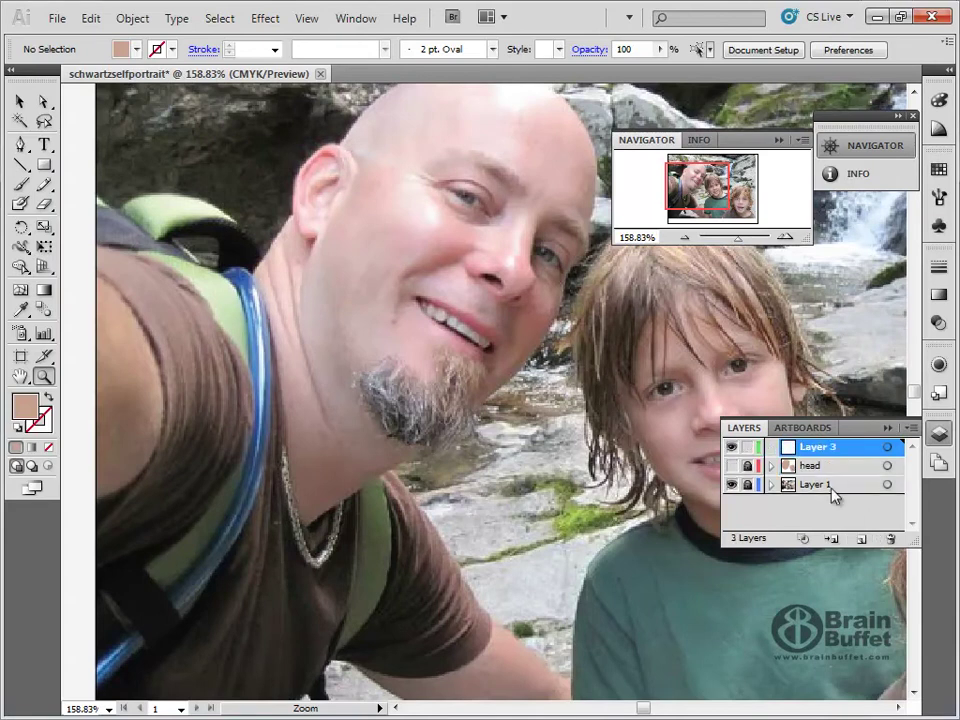
double_click(816, 452)
text(neck)
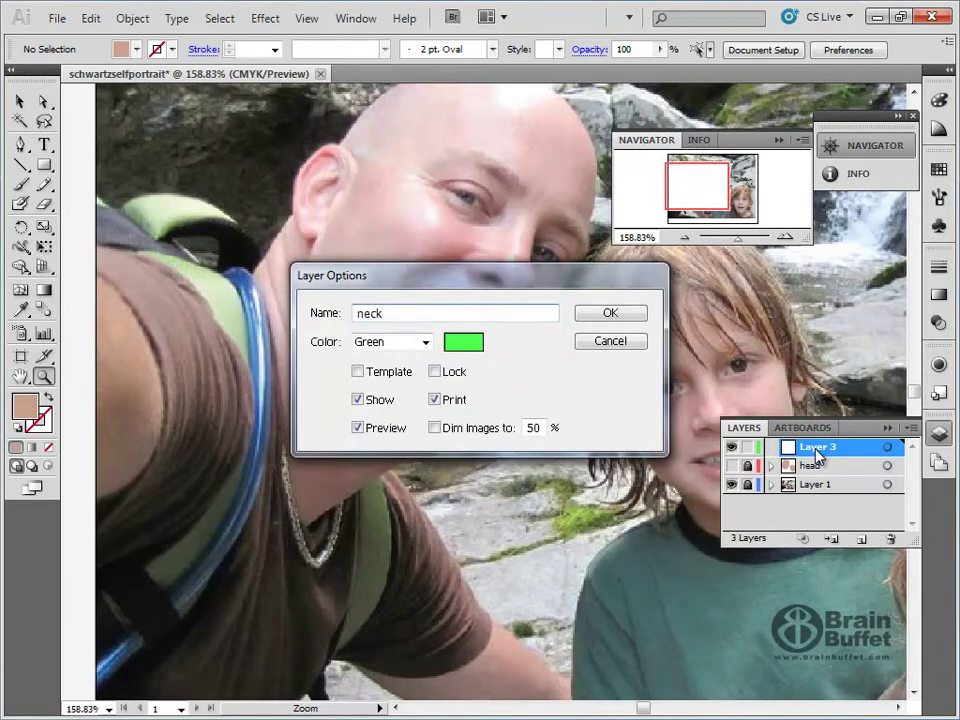
key(Return)
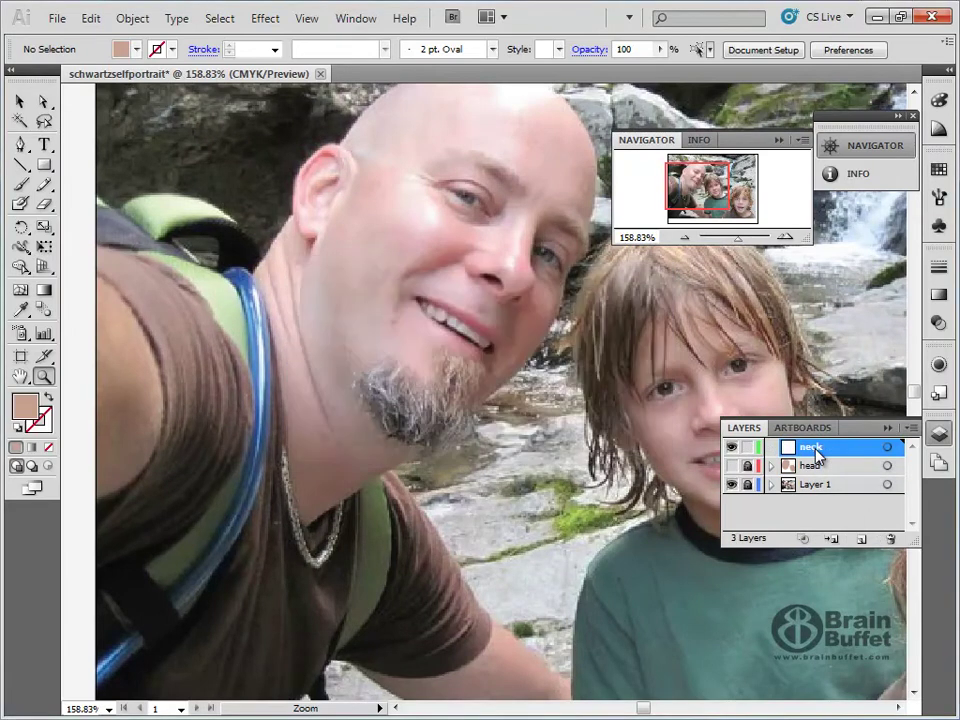
Step: Trace the bald man's neck with the Pen tool as a closed, skin-filled path on the neck layer, overlapping his face
drag(426, 248, 448, 317)
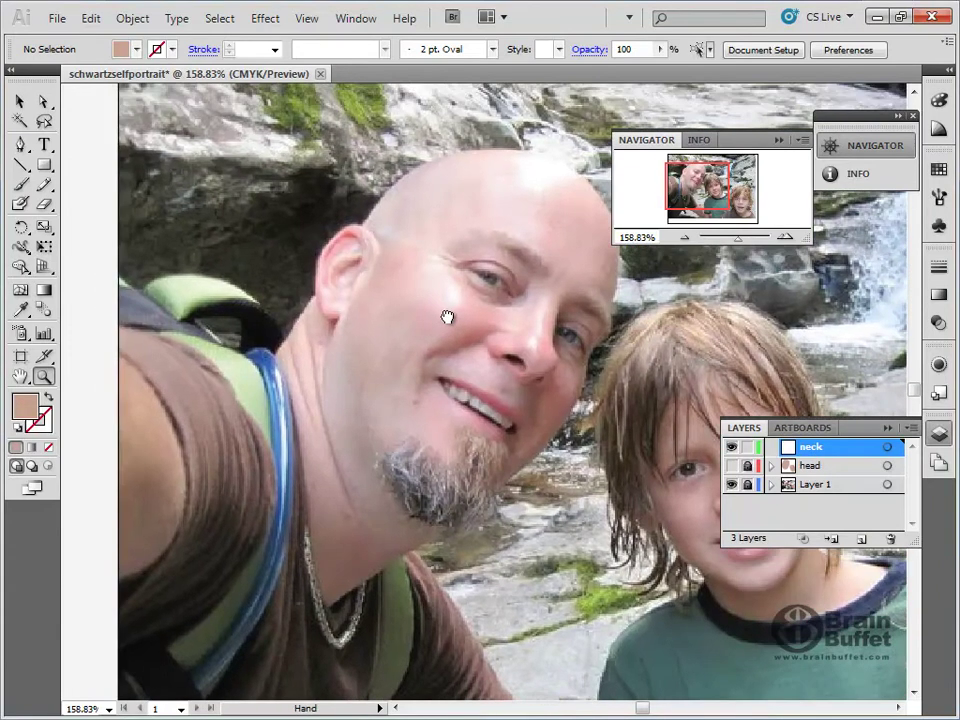
click(22, 146)
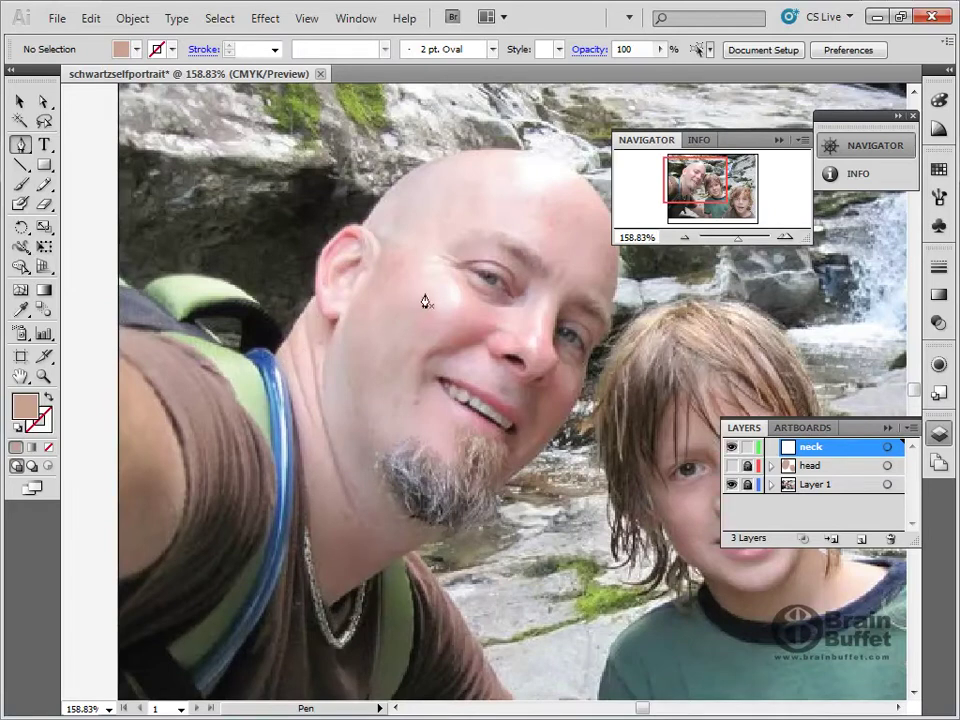
drag(430, 305, 448, 331)
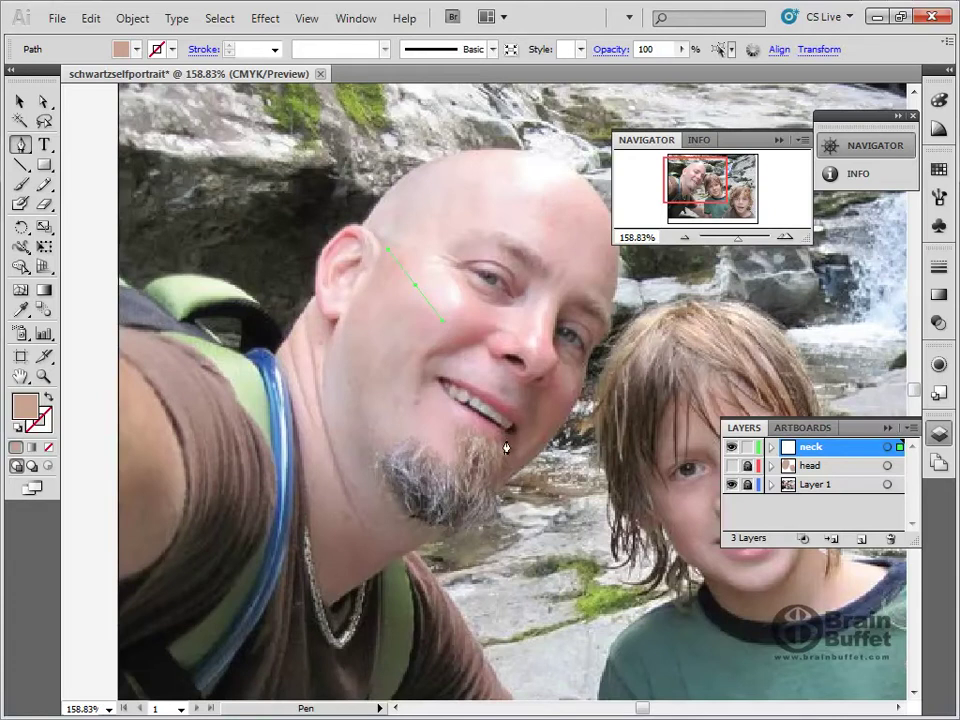
drag(480, 470, 456, 513)
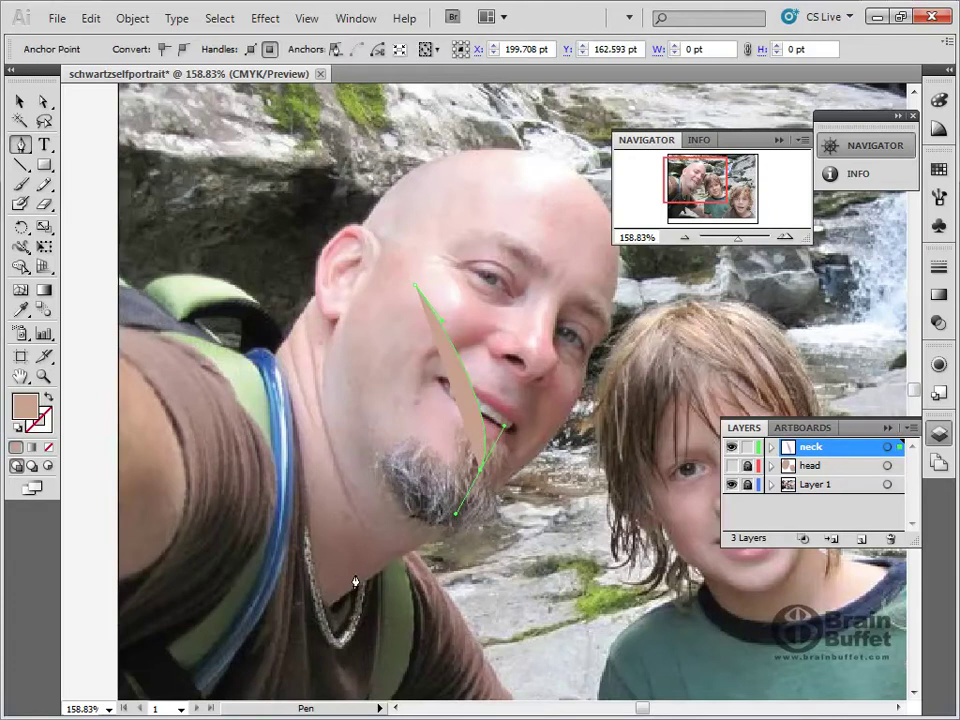
drag(308, 614, 257, 637)
drag(456, 513, 476, 516)
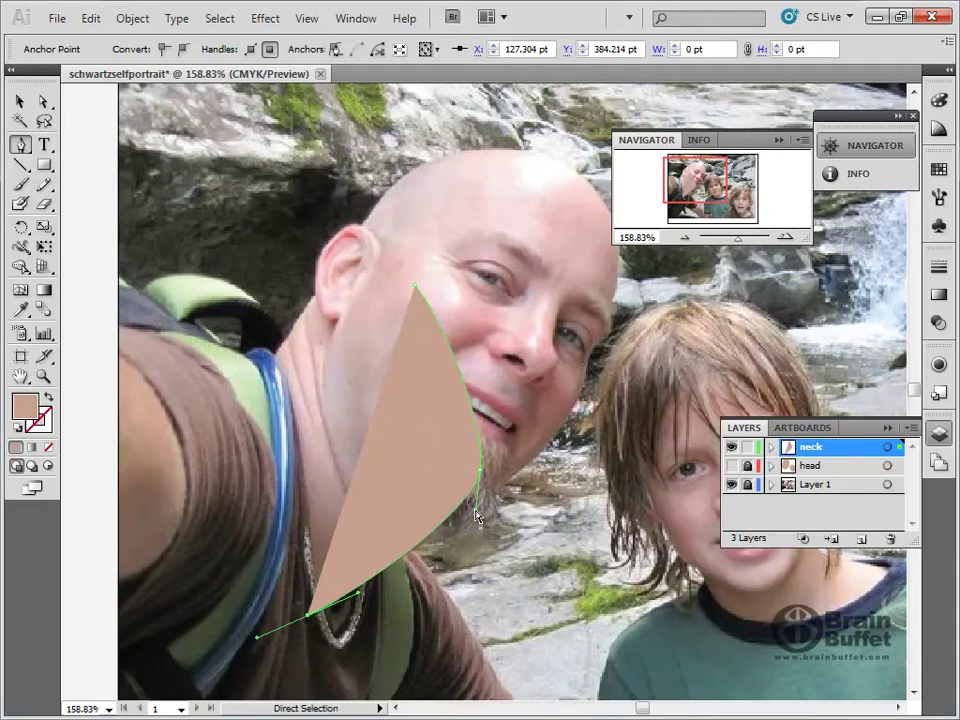
click(250, 478)
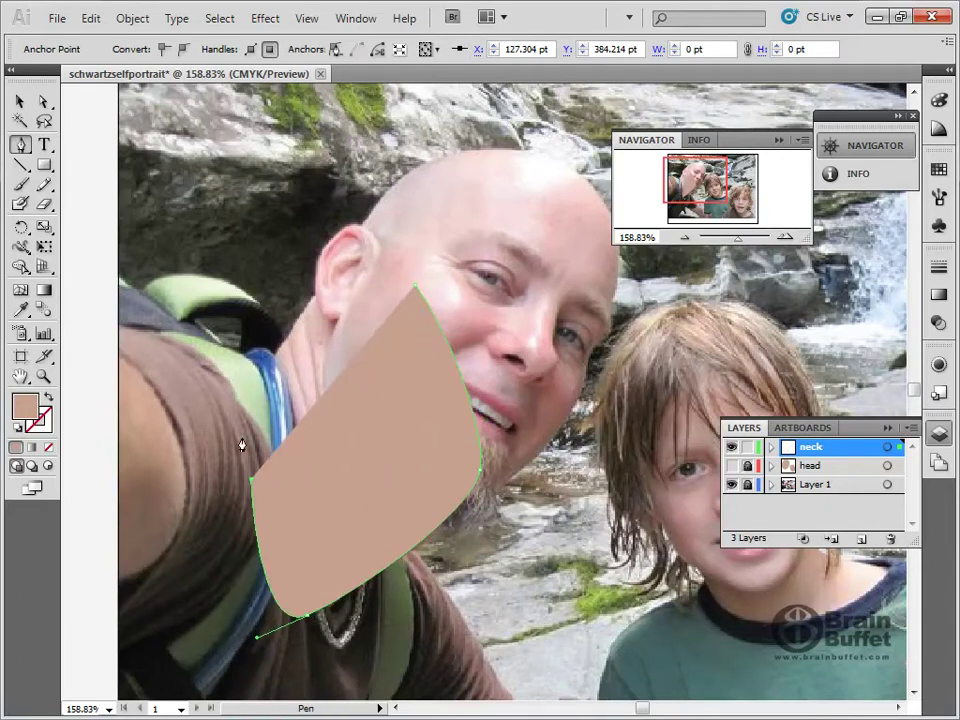
drag(247, 384, 275, 362)
drag(291, 318, 368, 209)
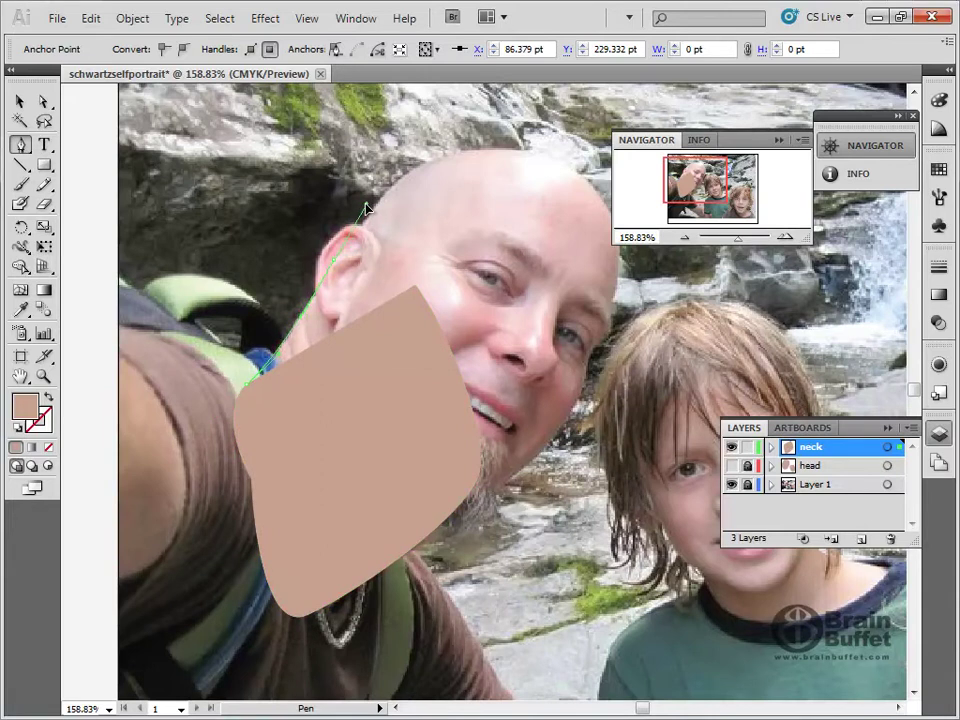
click(415, 285)
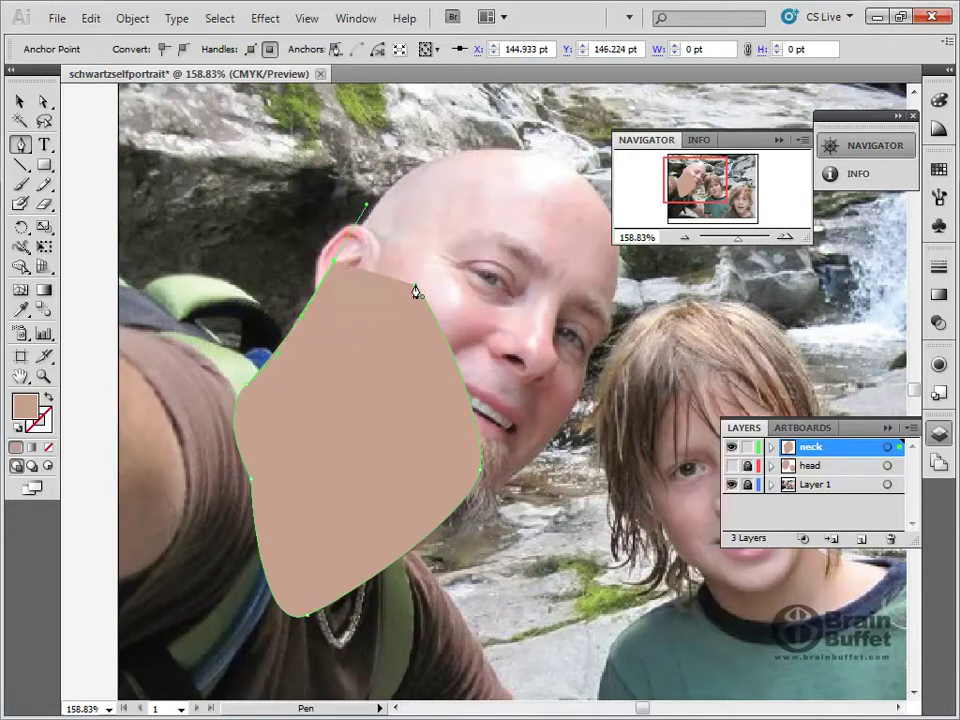
click(418, 292)
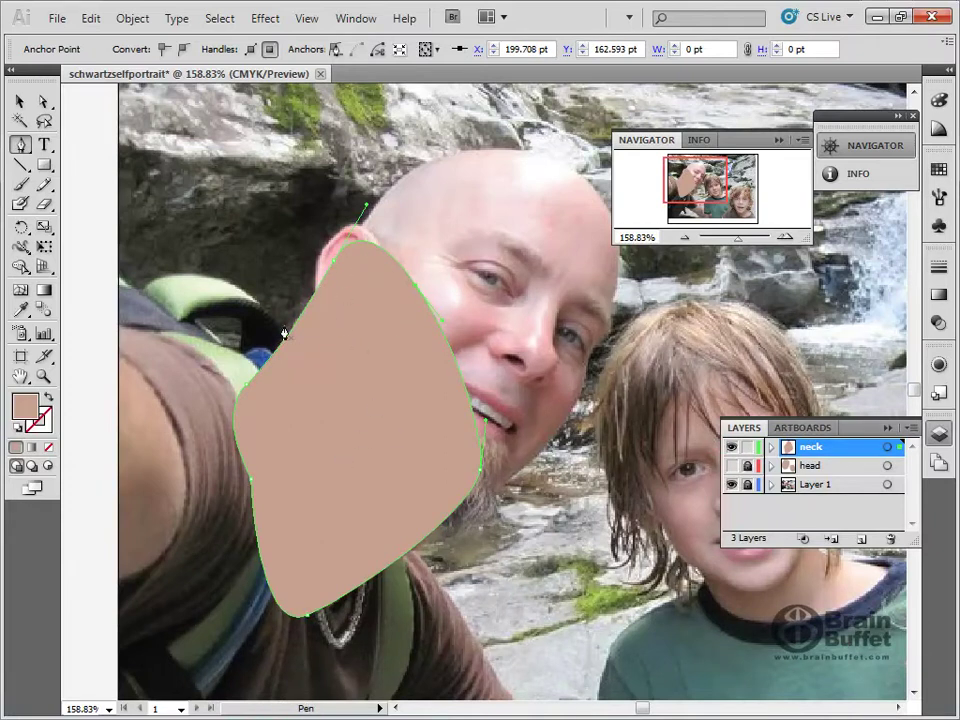
Step: Swap the neck path's fill and stroke to expose the photo, and adjust the curve handles between the chin and the collar
click(47, 401)
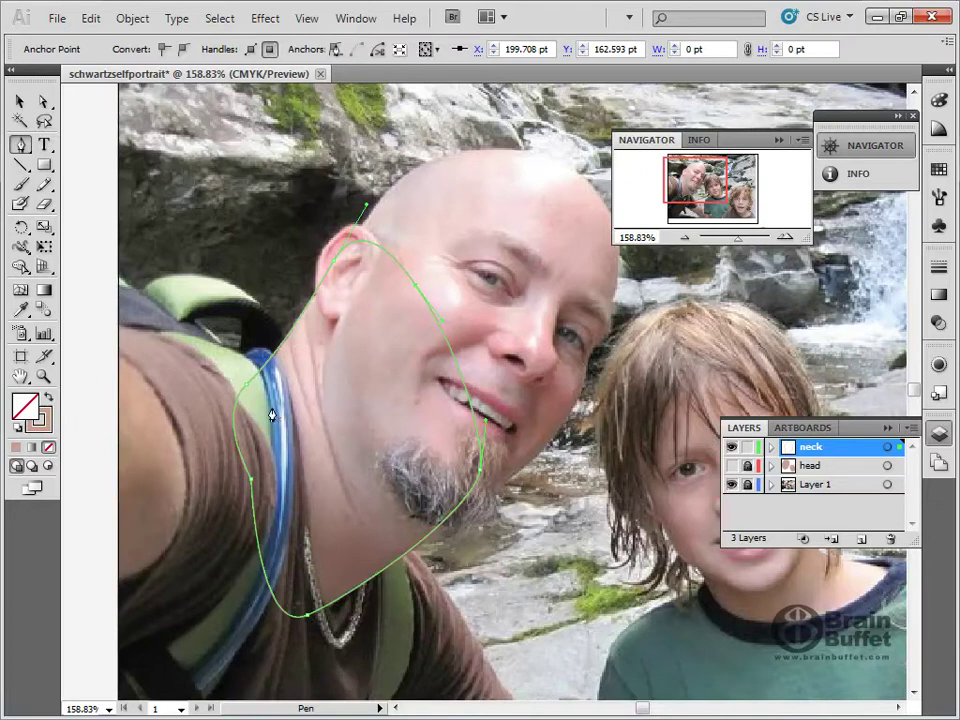
click(47, 401)
click(47, 401)
key(ctrl)
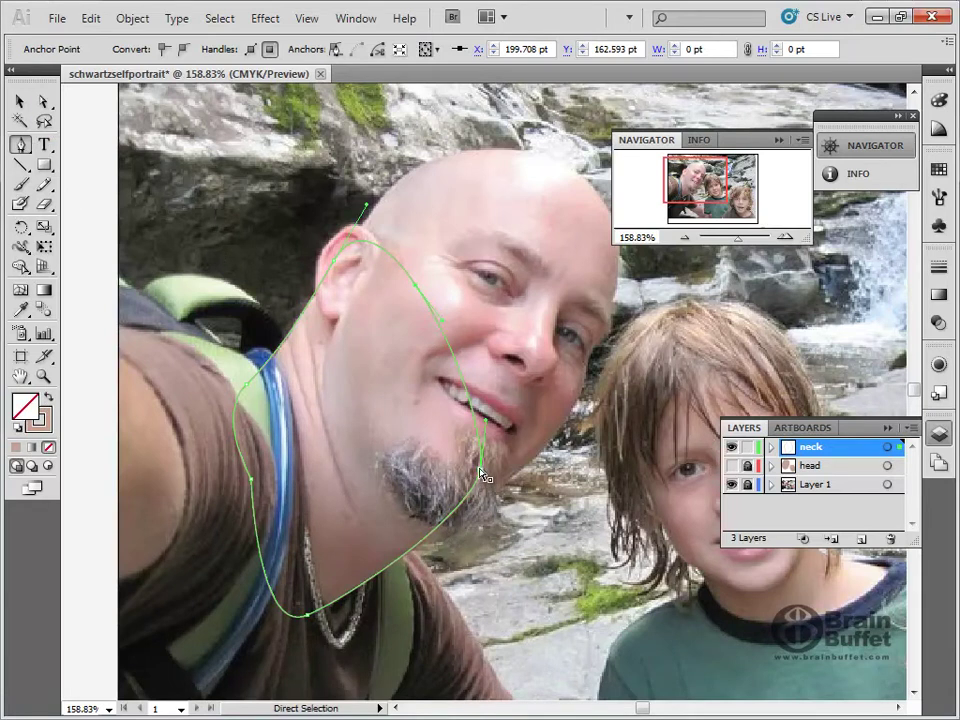
drag(485, 476, 486, 520)
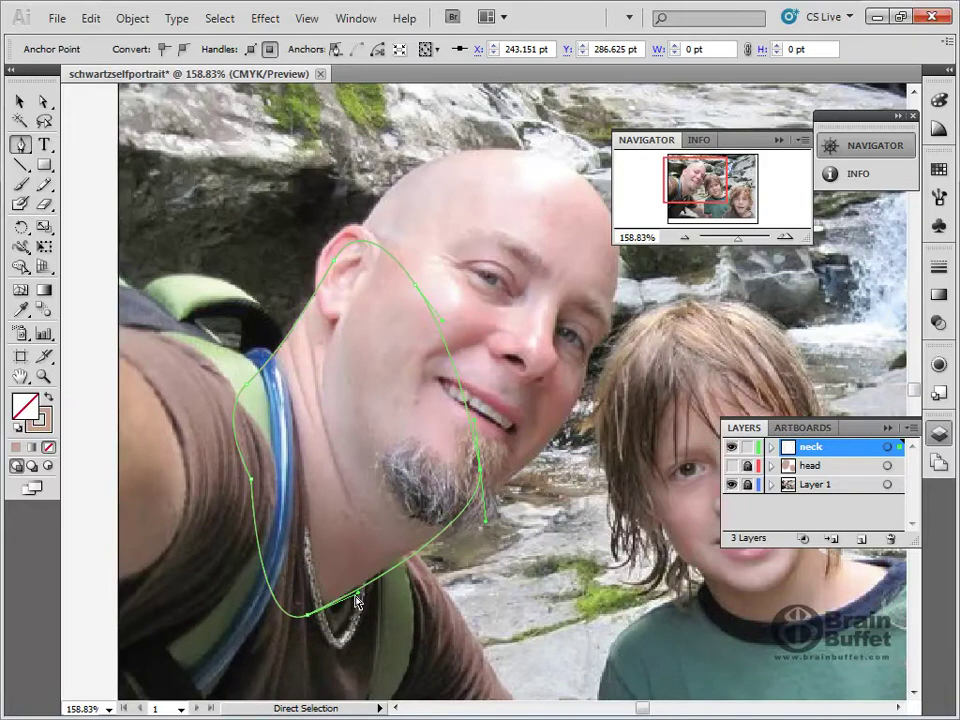
drag(360, 592, 364, 581)
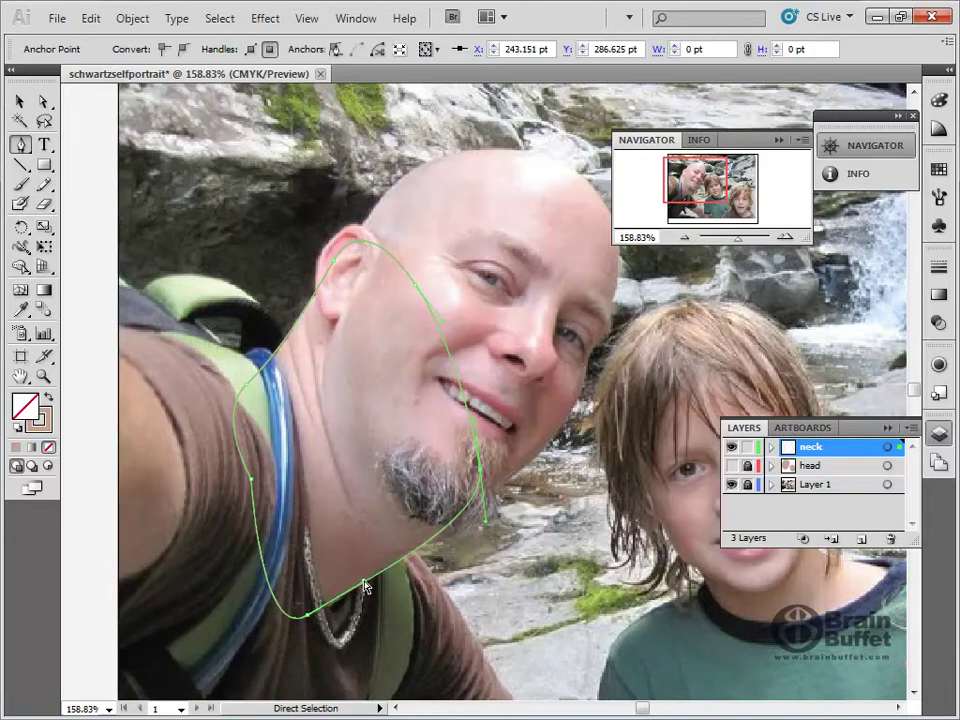
drag(488, 525, 491, 535)
drag(366, 588, 420, 537)
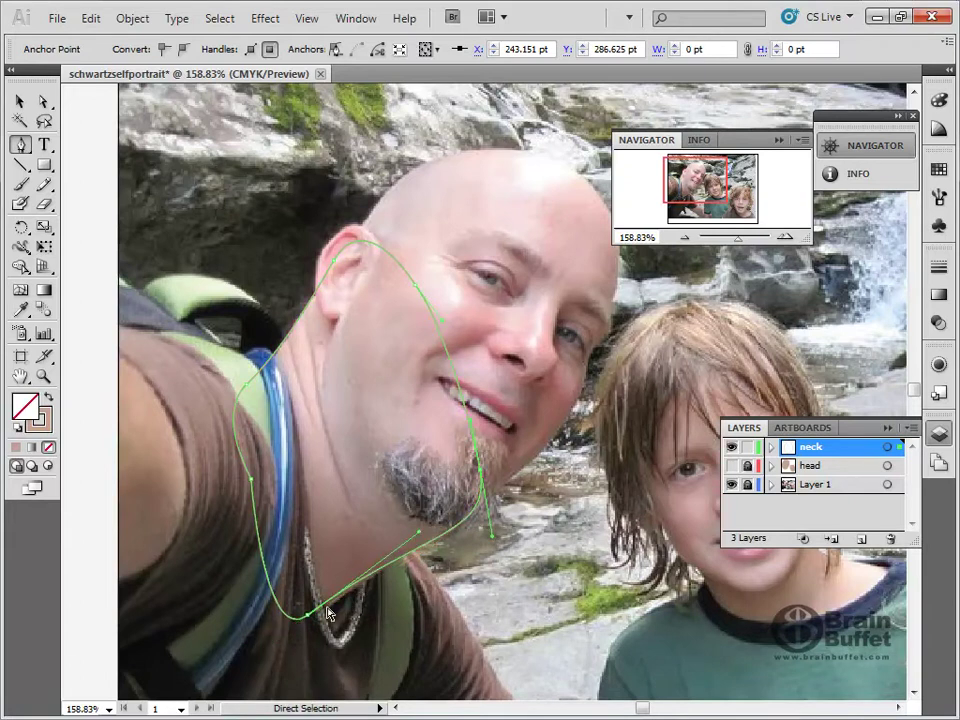
Step: Shift the neck path's lowest anchor slightly downward, refine the throat curve against the photo, and restore the skin-tone fill
drag(303, 614, 305, 623)
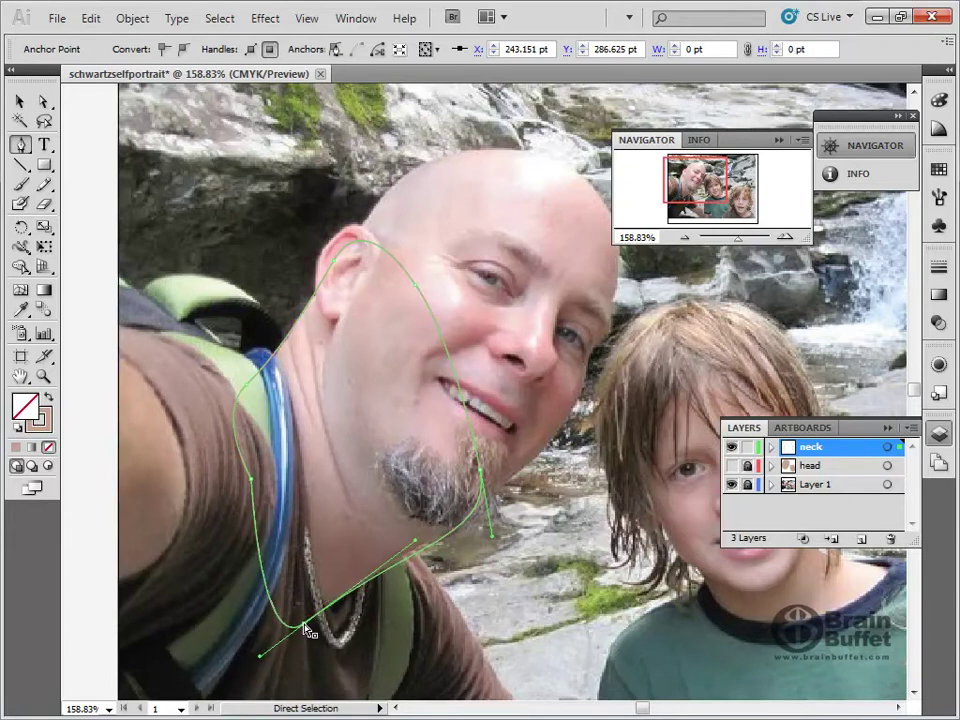
drag(420, 546, 412, 532)
drag(492, 537, 492, 538)
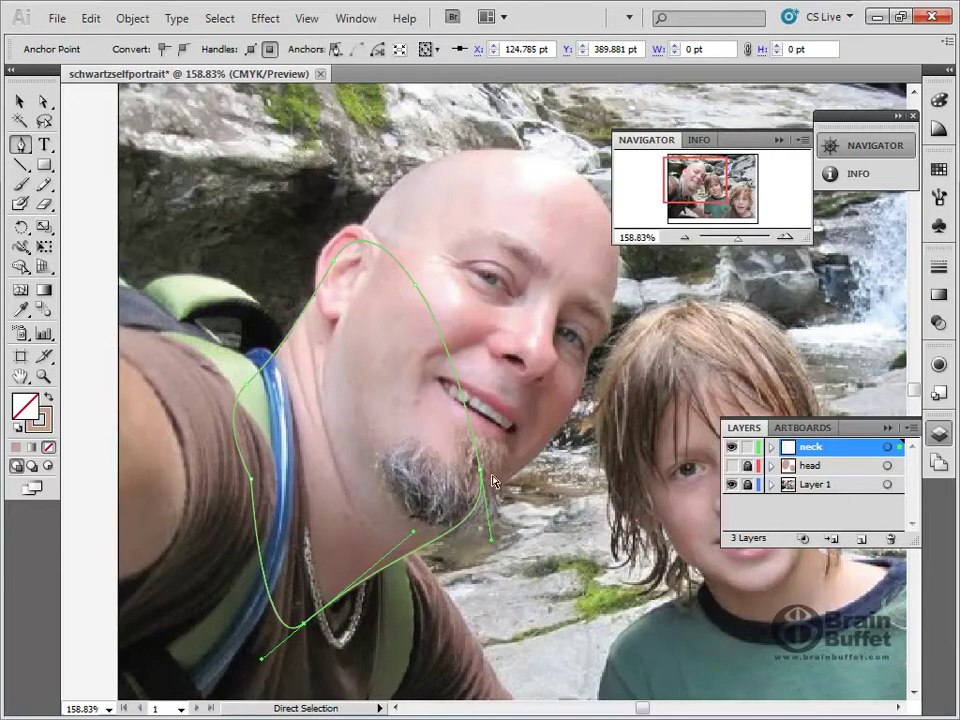
click(415, 286)
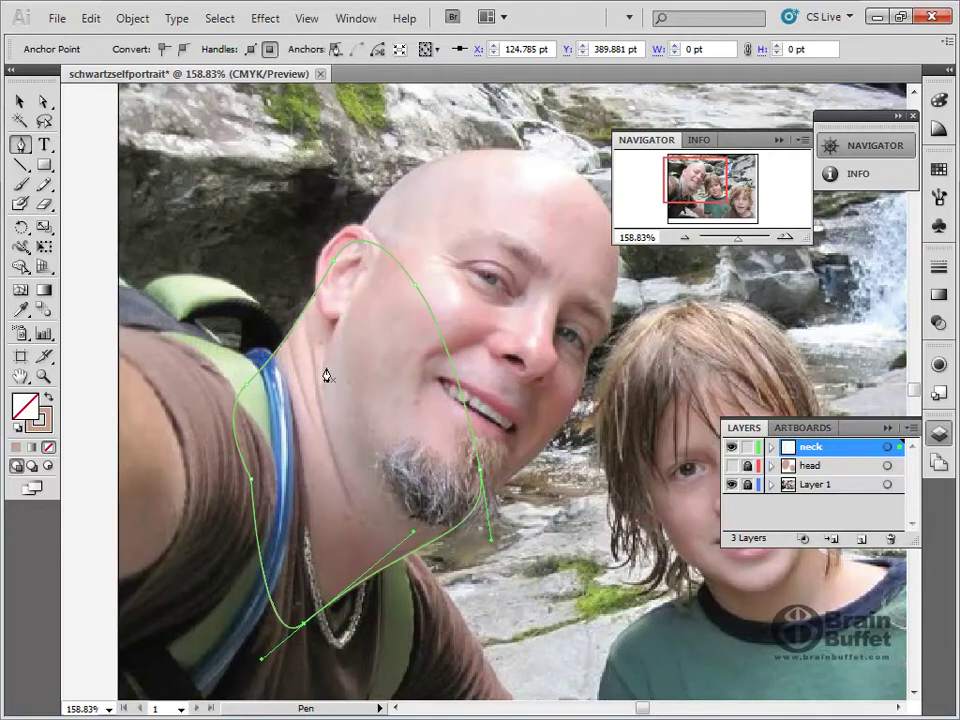
click(47, 397)
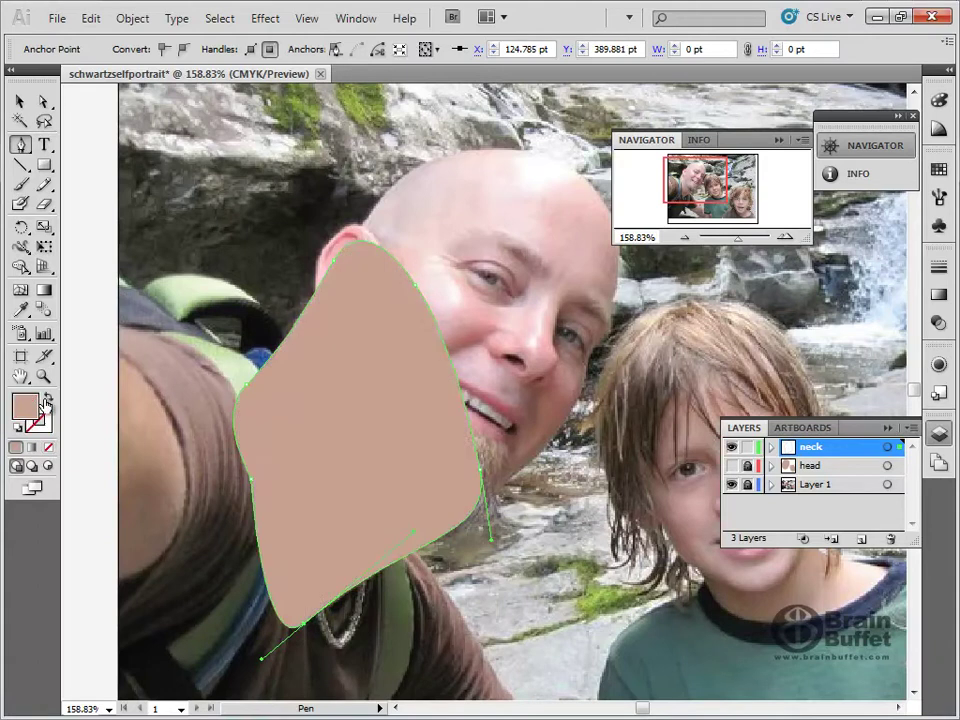
Step: Show the head layer together with the neck layer and deselect the neck path
click(732, 465)
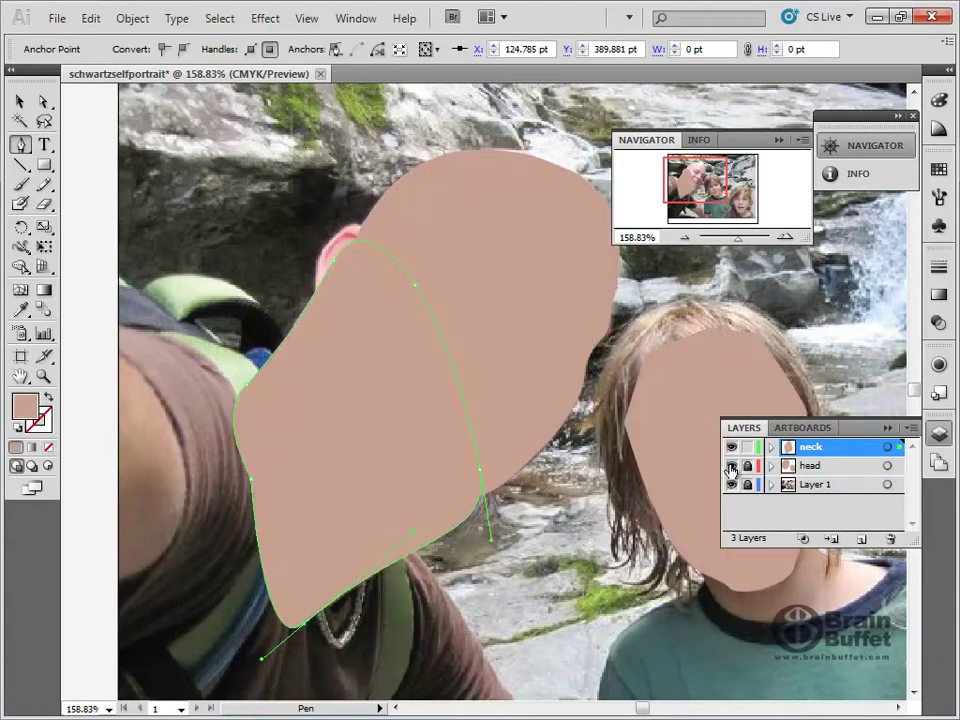
click(20, 101)
click(311, 167)
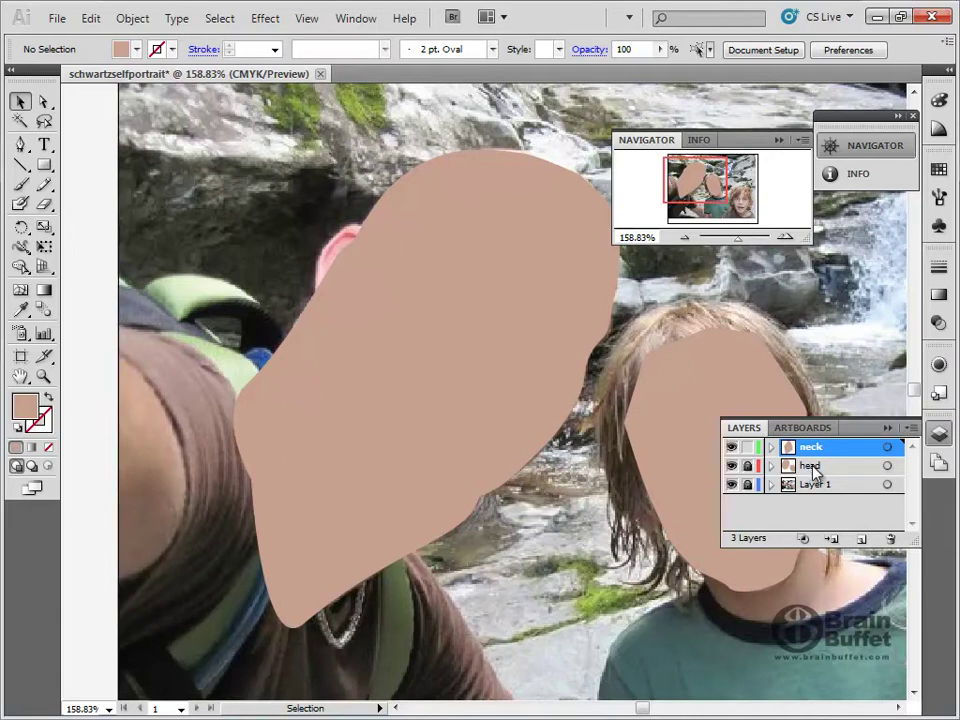
key(Return)
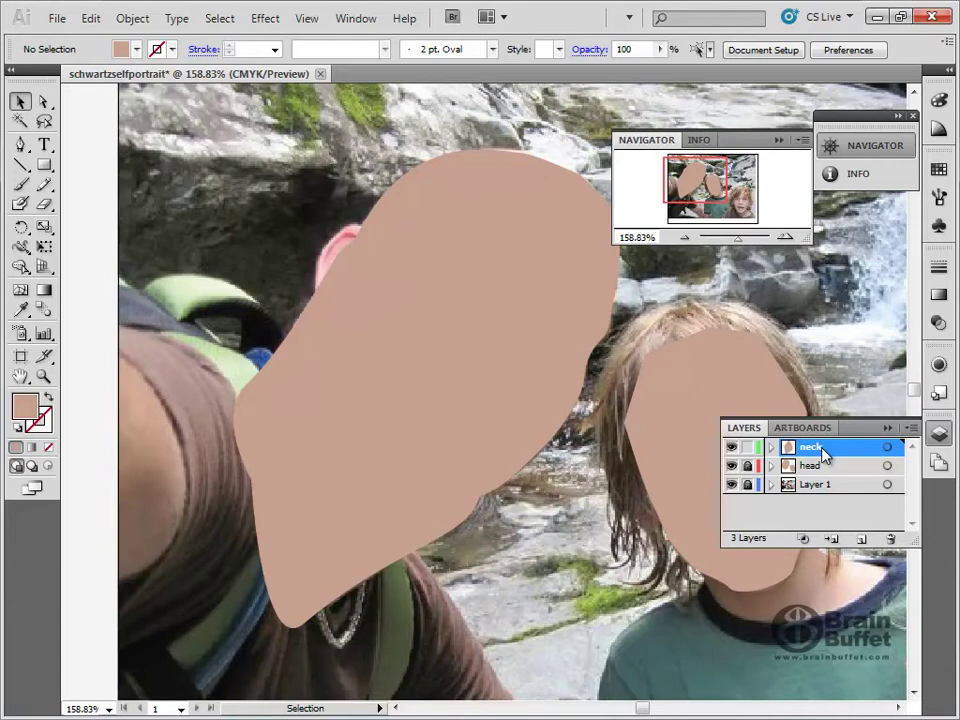
Step: Darken the neck shape by setting its fill's black (K) value to 12%, and deselect it
click(26, 406)
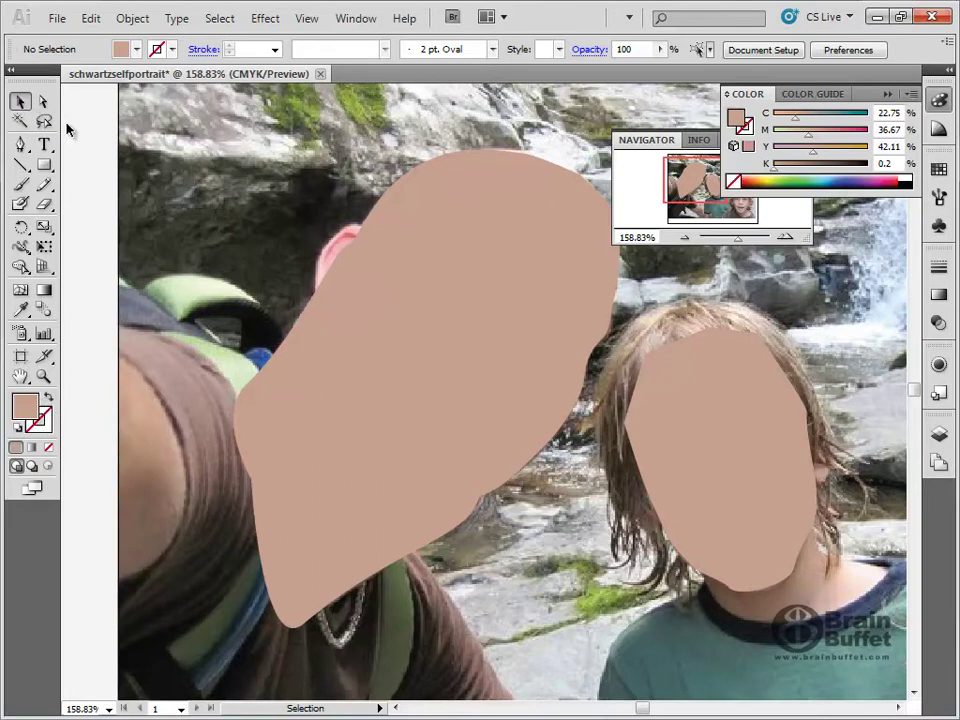
click(342, 388)
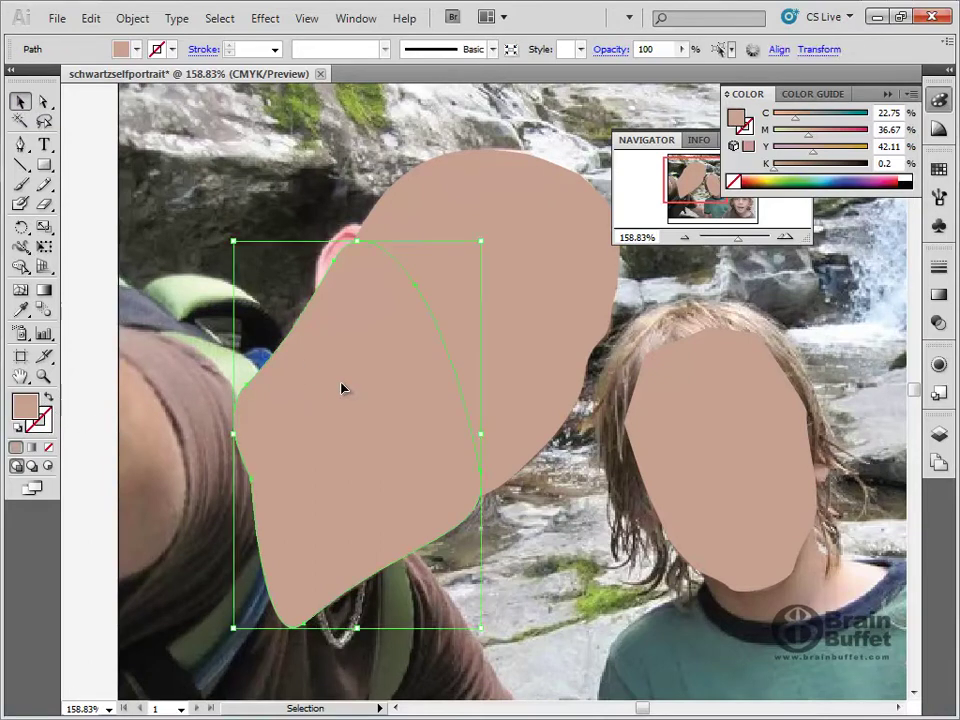
click(786, 172)
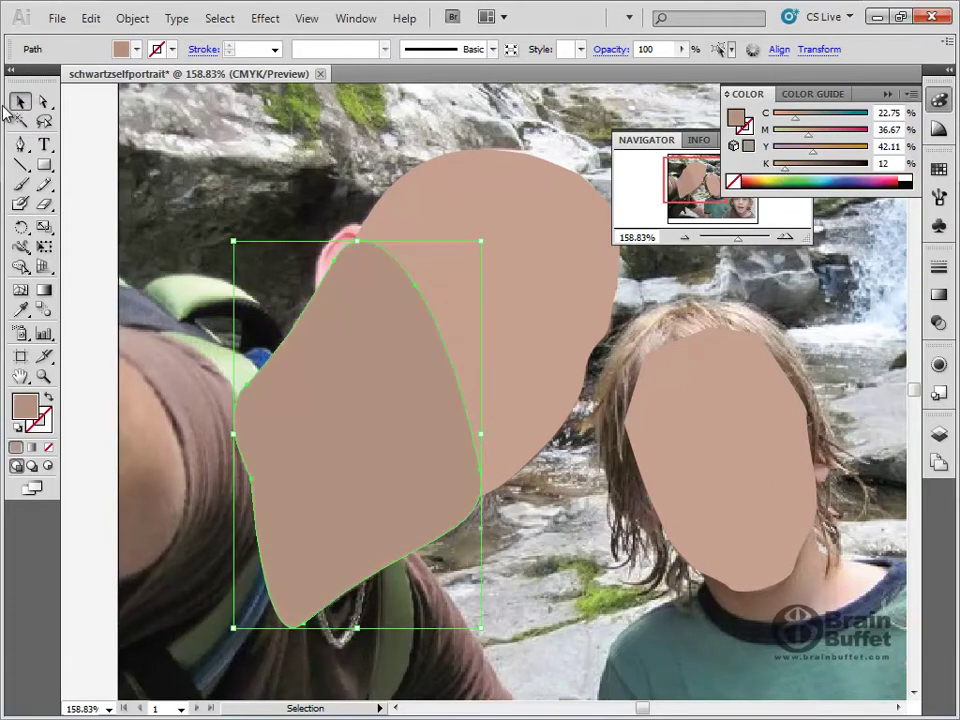
click(198, 171)
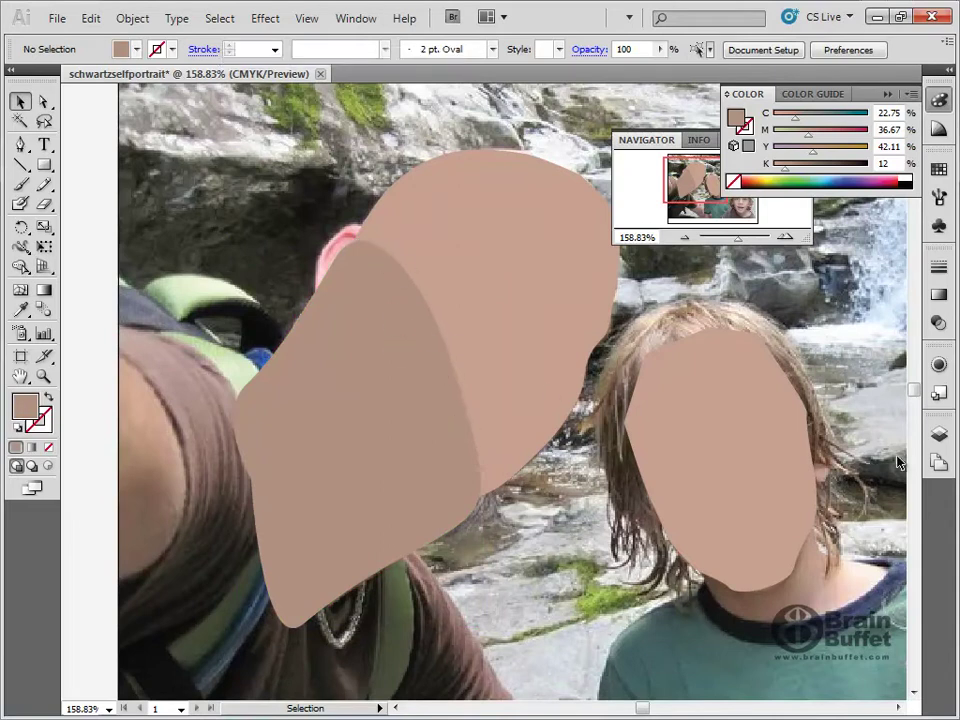
Step: Move the neck layer below the head layer and unlock the head layer
click(938, 433)
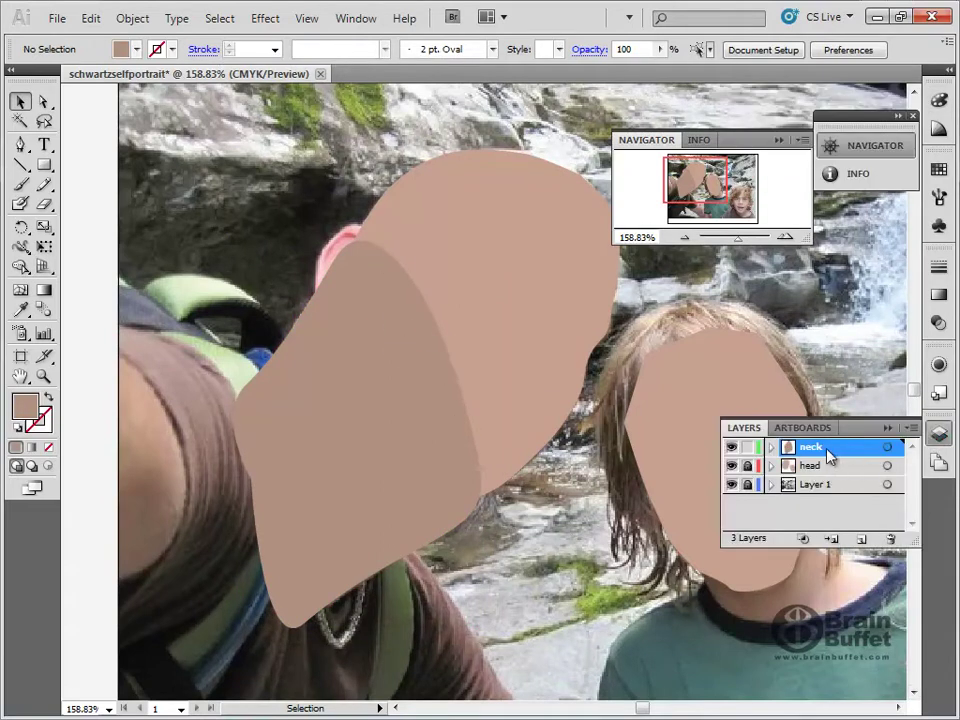
double_click(824, 452)
key(Return)
mouse_move(825, 456)
mouse_down()
mouse_move(824, 484)
mouse_move(831, 465)
mouse_move(832, 482)
mouse_up()
click(748, 466)
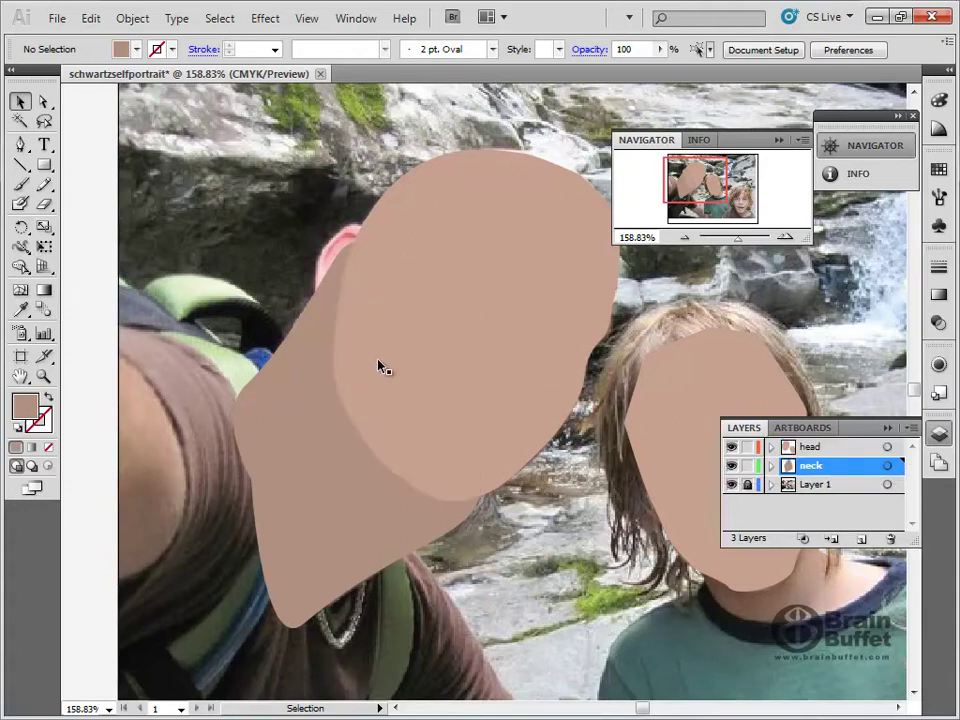
Step: Set the black (K) value of the neck shape's fill to 5% and deselect the shape
click(340, 444)
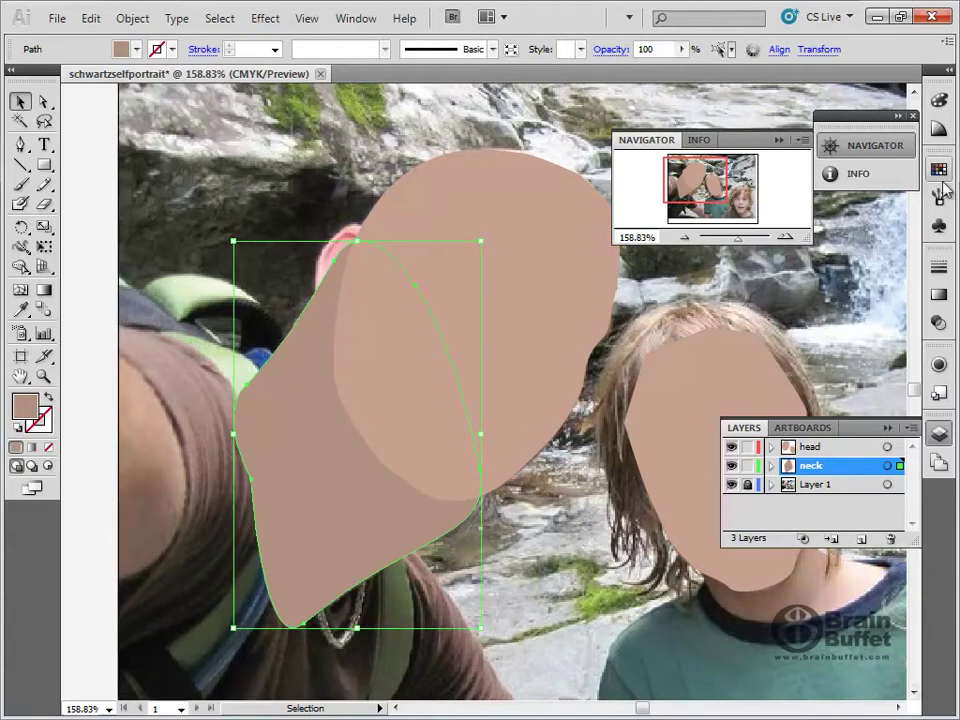
click(940, 101)
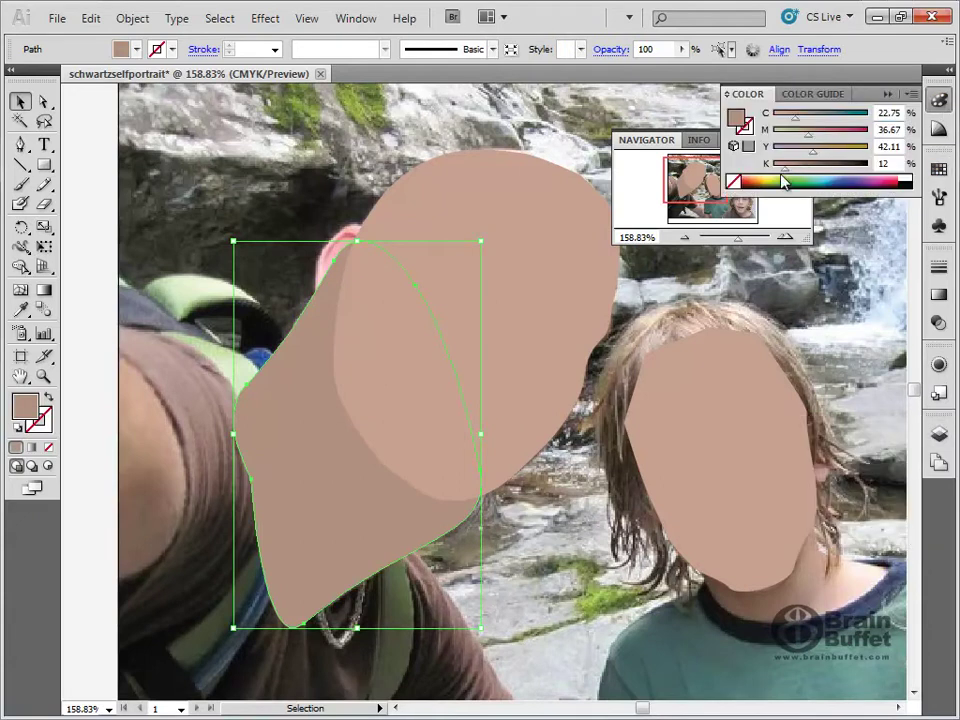
drag(785, 170, 778, 172)
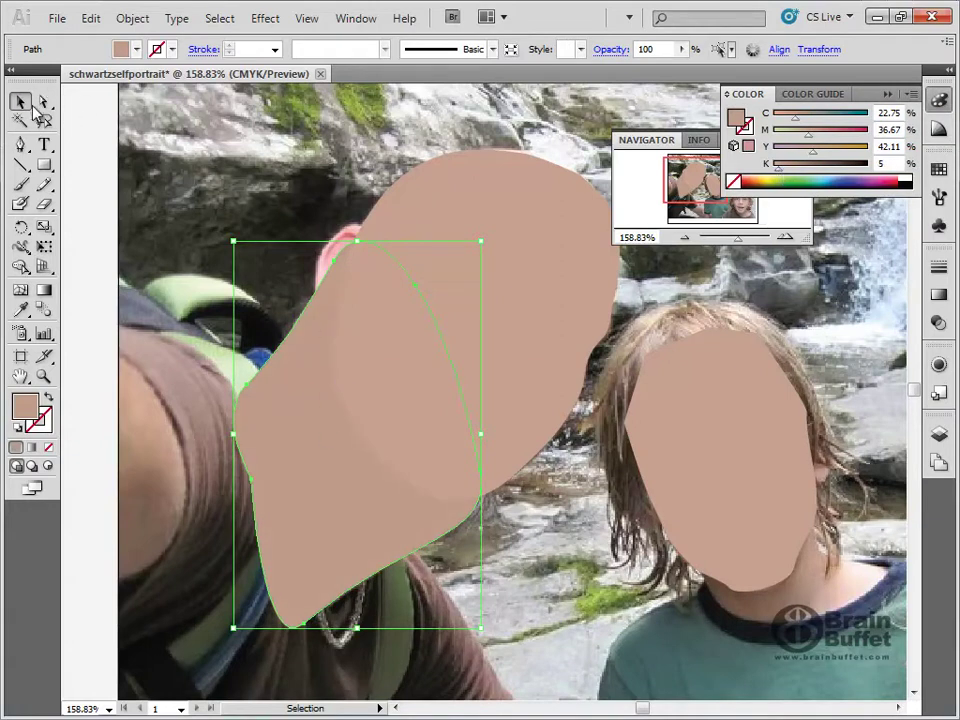
click(262, 205)
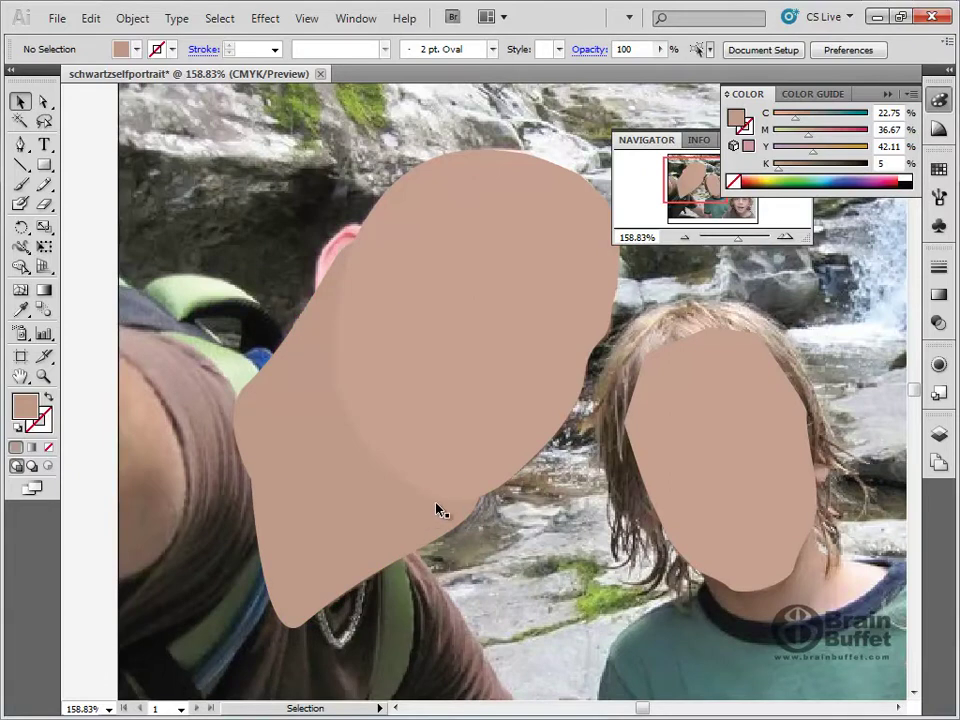
Step: Hide the head and neck layers to examine the chin and neck in the photo, and show both layers again
click(938, 433)
click(732, 447)
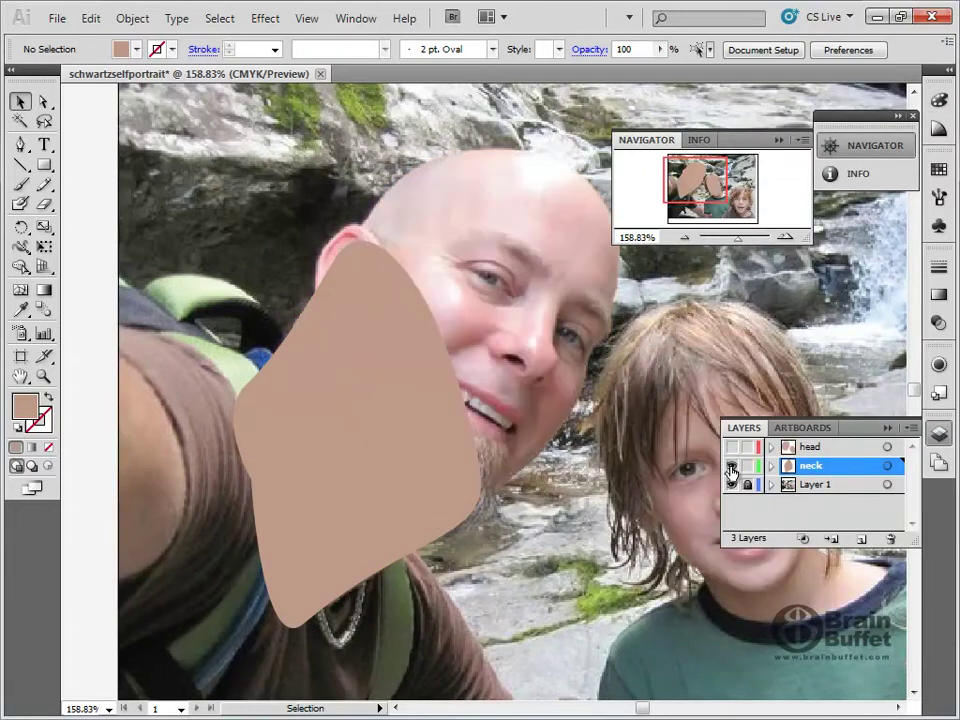
click(732, 466)
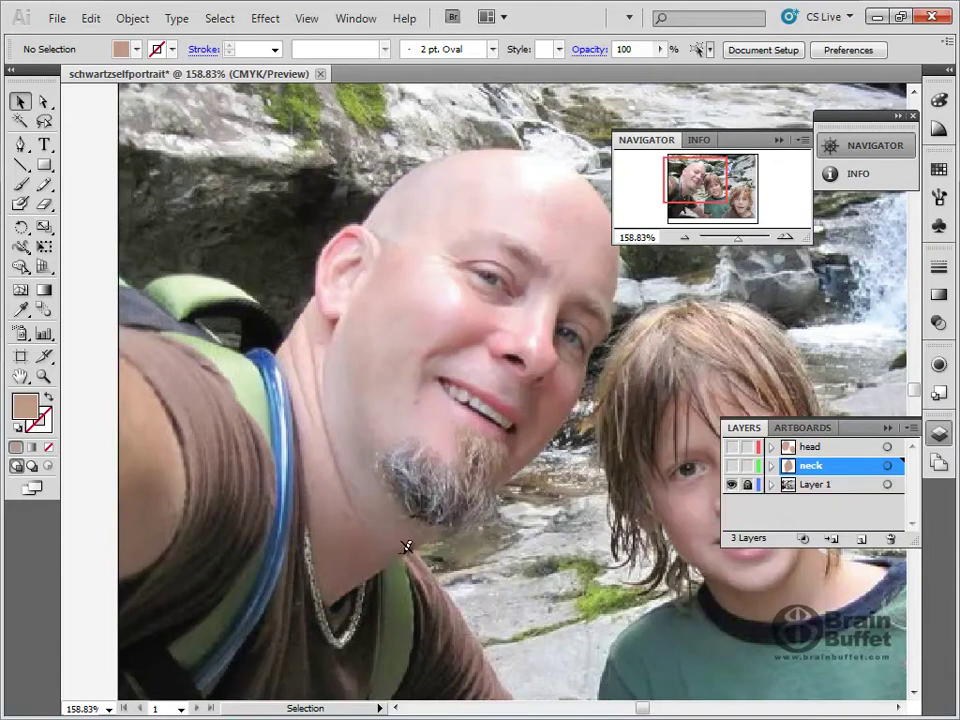
click(732, 464)
click(732, 447)
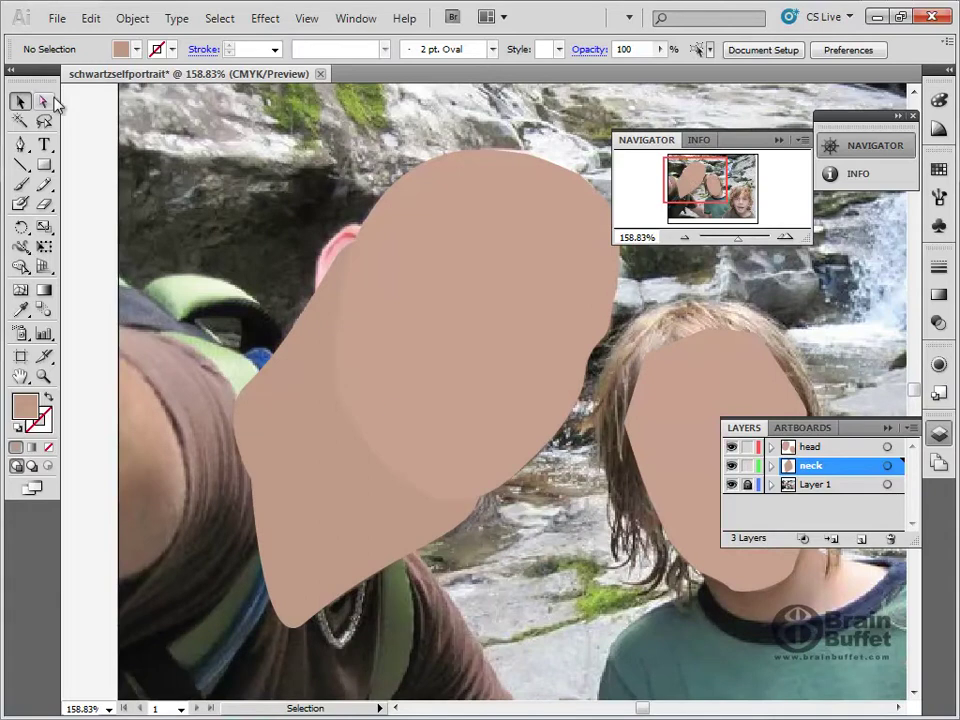
Step: Adjust the direction handle of the neck shape's anchor beneath the chin to refine the throat curve, and deselect the shape
click(43, 101)
click(386, 533)
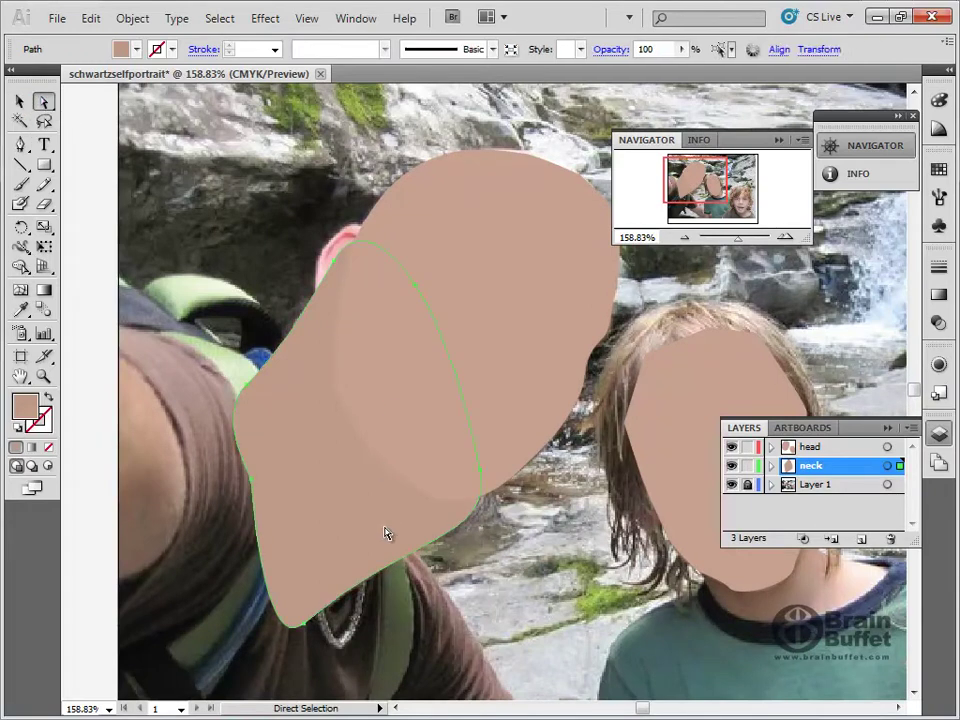
click(484, 473)
mouse_move(493, 545)
mouse_down()
mouse_move(480, 541)
mouse_move(499, 513)
mouse_move(476, 538)
mouse_up()
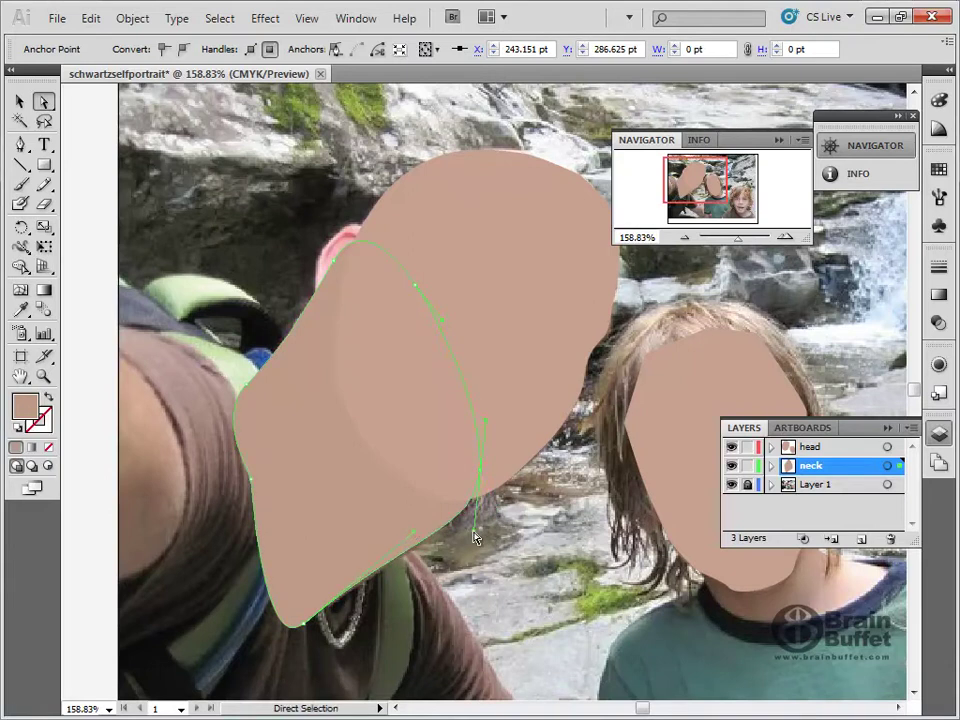
click(20, 101)
click(336, 238)
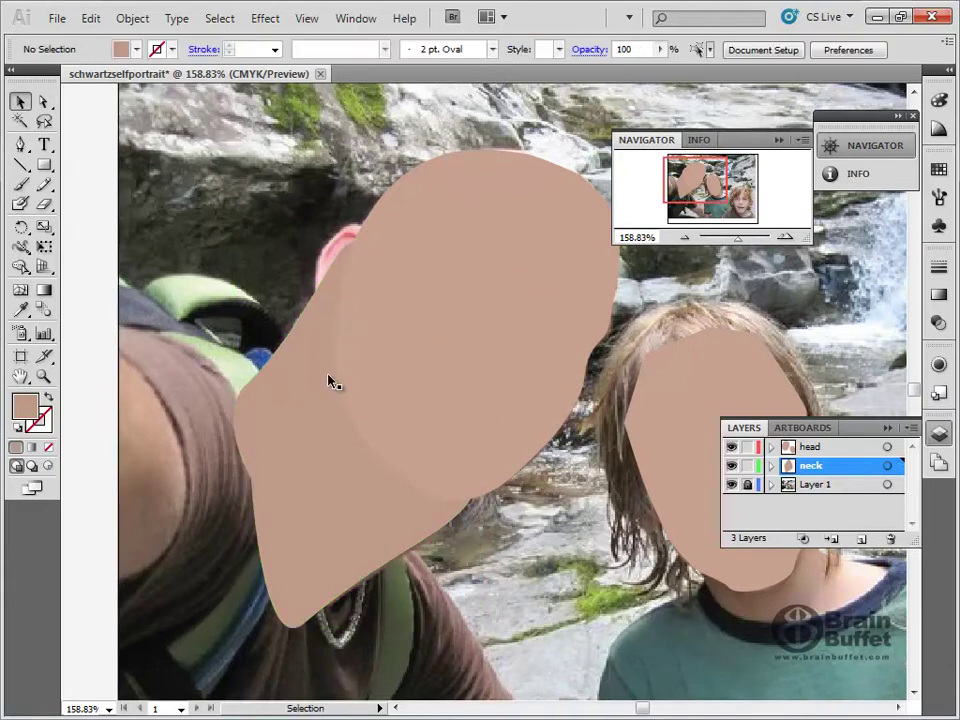
Step: Lock and hide the head and neck layers, and create a new layer placed above the head layer
mouse_move(747, 466)
mouse_down()
mouse_move(741, 449)
mouse_move(735, 470)
mouse_up()
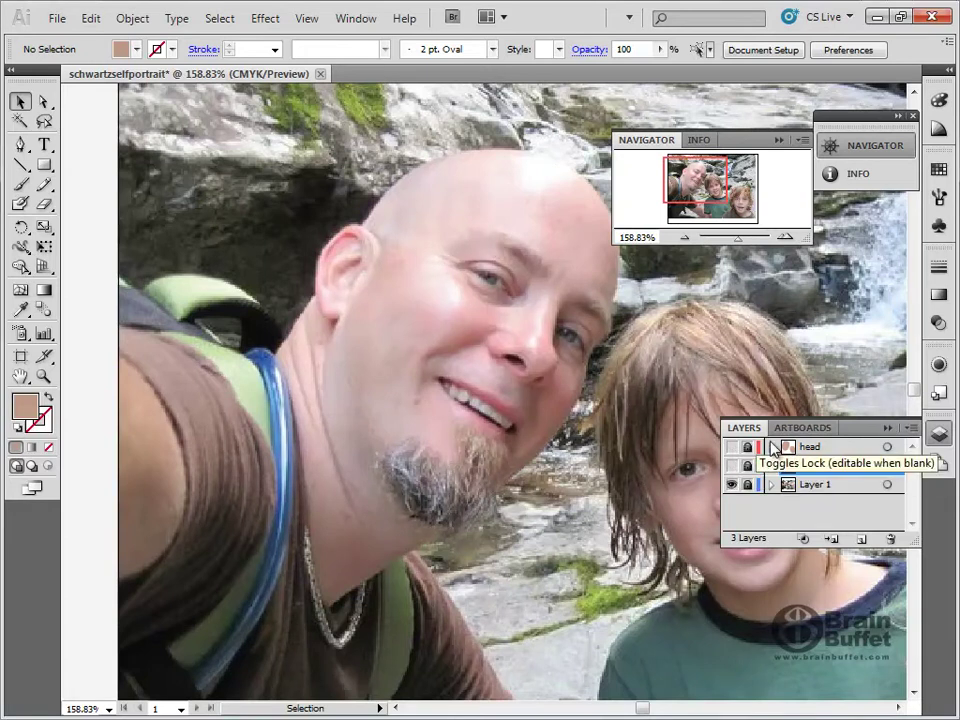
click(830, 448)
double_click(820, 449)
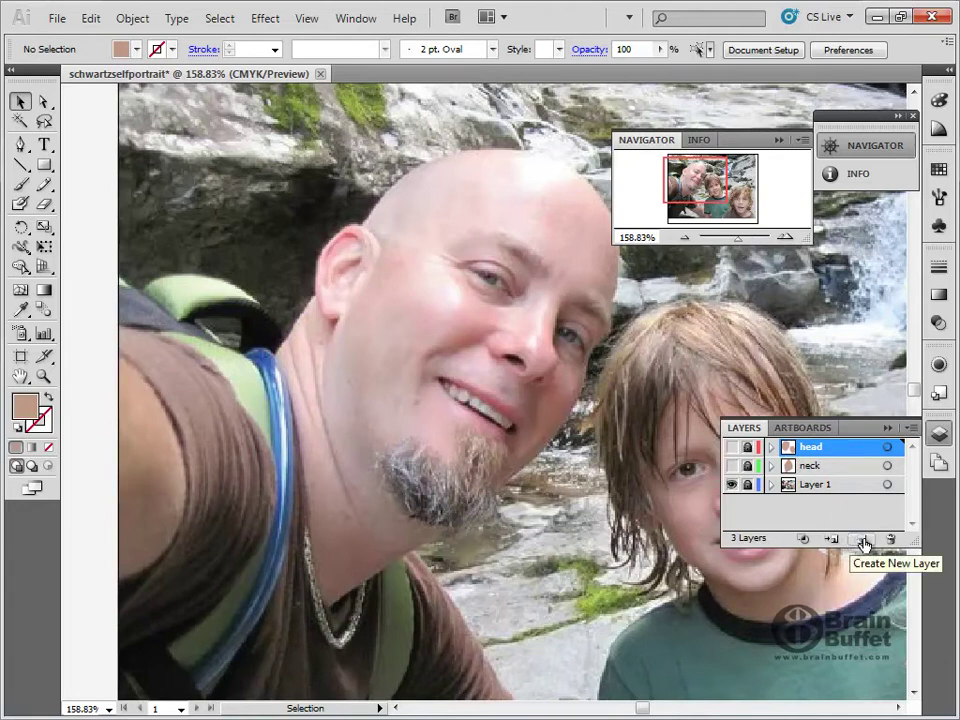
click(824, 468)
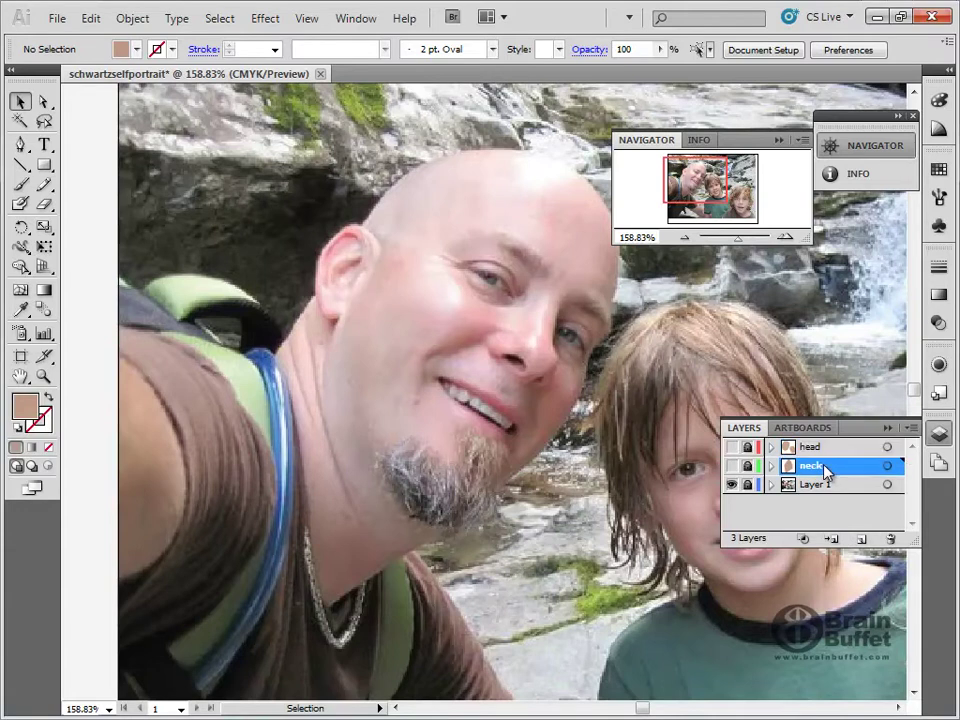
click(860, 543)
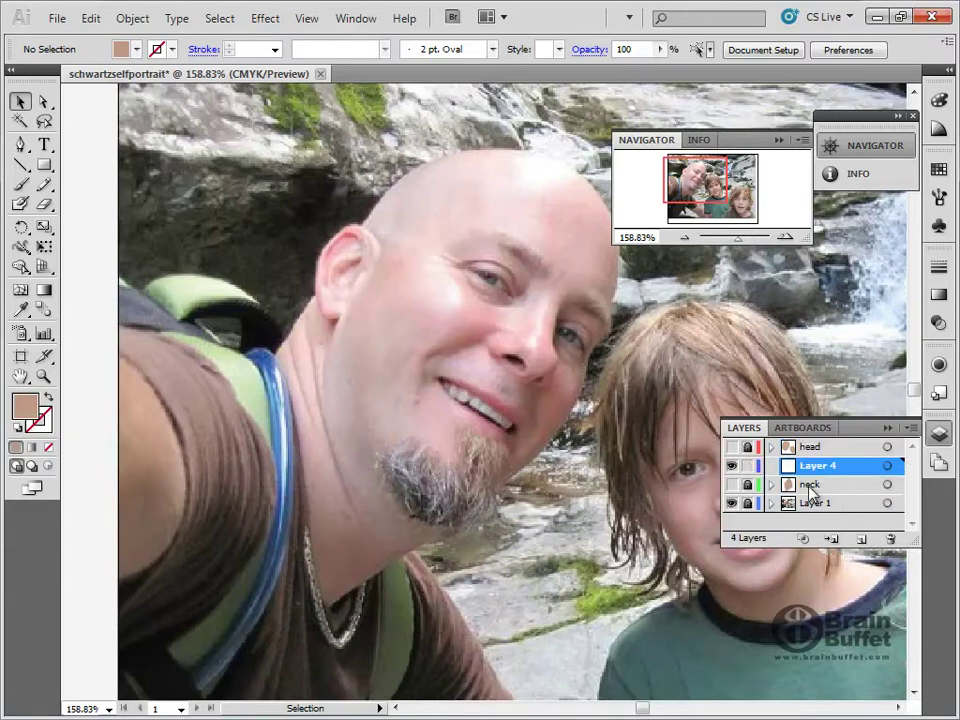
double_click(814, 467)
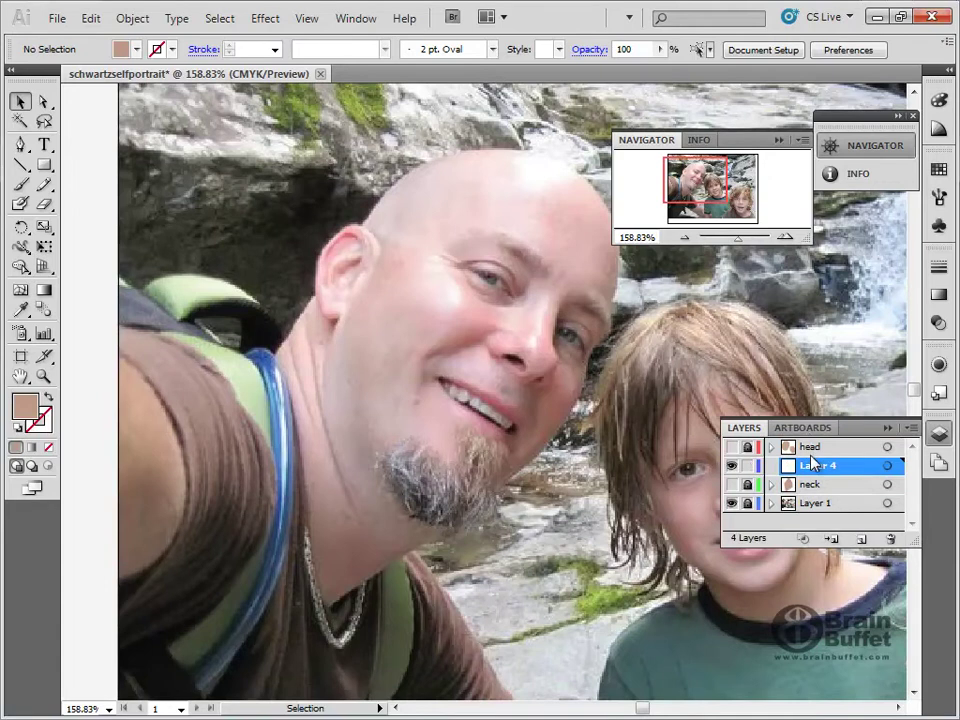
mouse_move(814, 467)
mouse_down()
mouse_move(816, 441)
mouse_move(822, 447)
mouse_up()
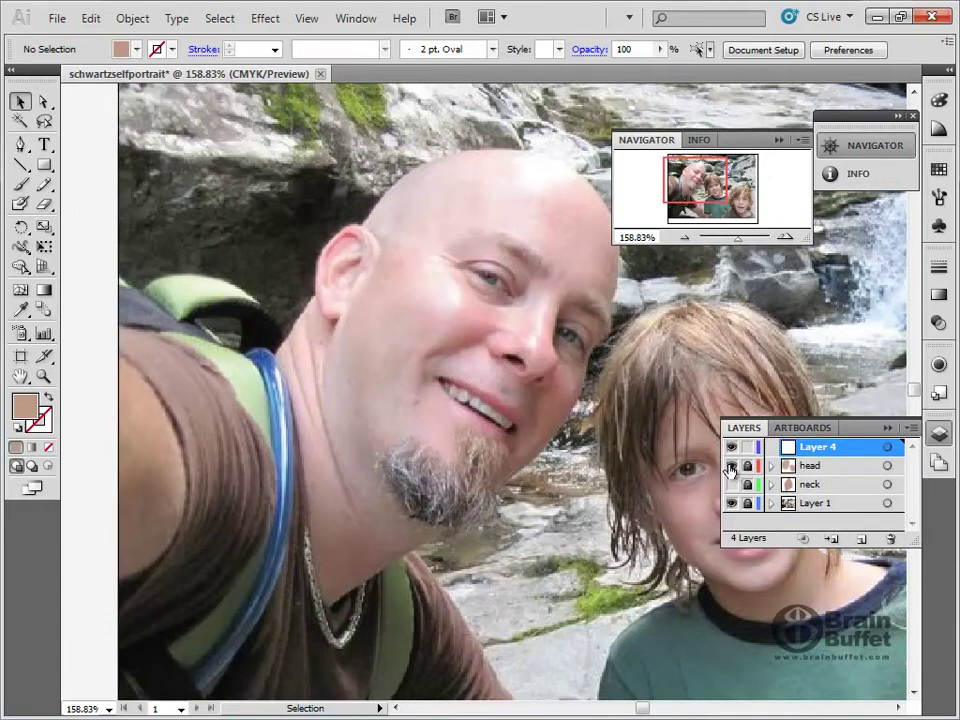
Step: Show the head and neck layers to compare them with the photo, and hide both again
click(731, 466)
click(731, 485)
click(731, 466)
click(731, 485)
Step: Rename the new top layer as "ears"
key(space)
drag(607, 353, 457, 383)
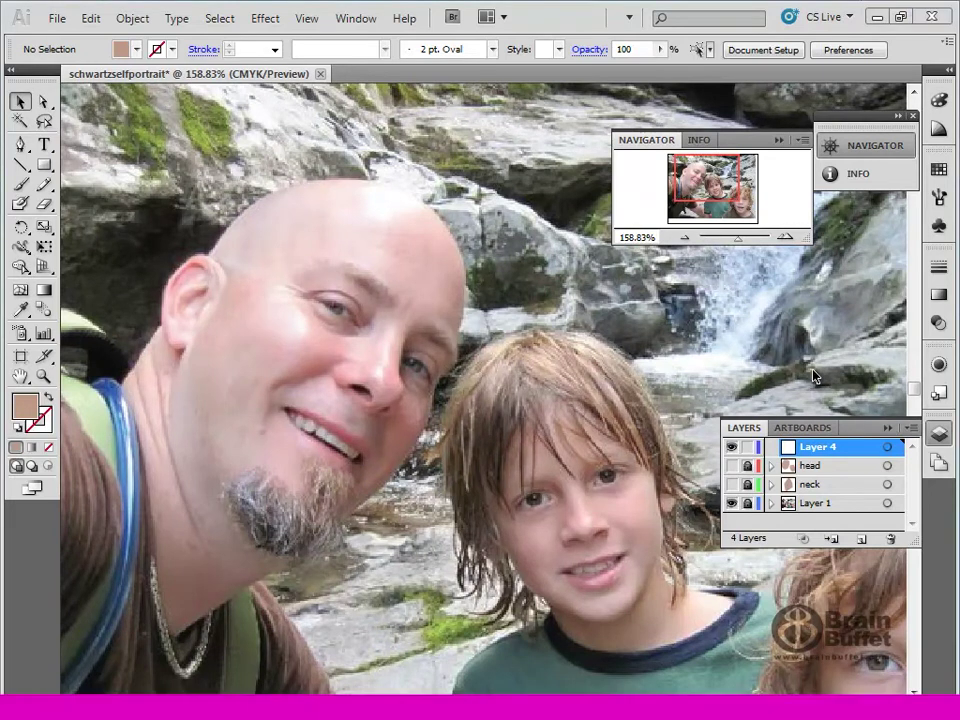
double_click(817, 452)
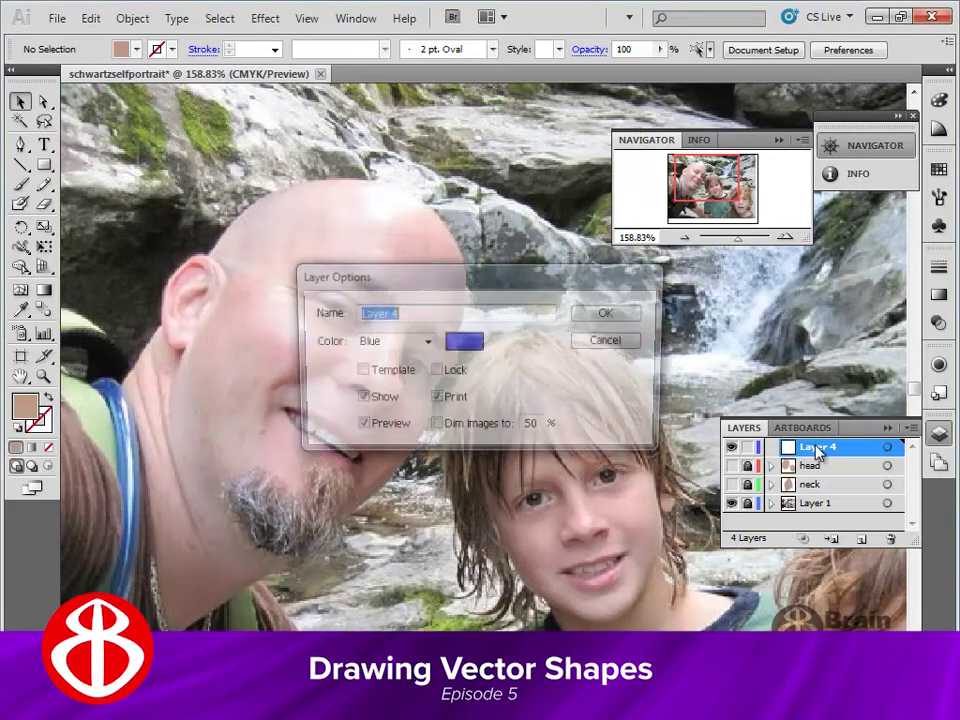
text(ears)
key(Return)
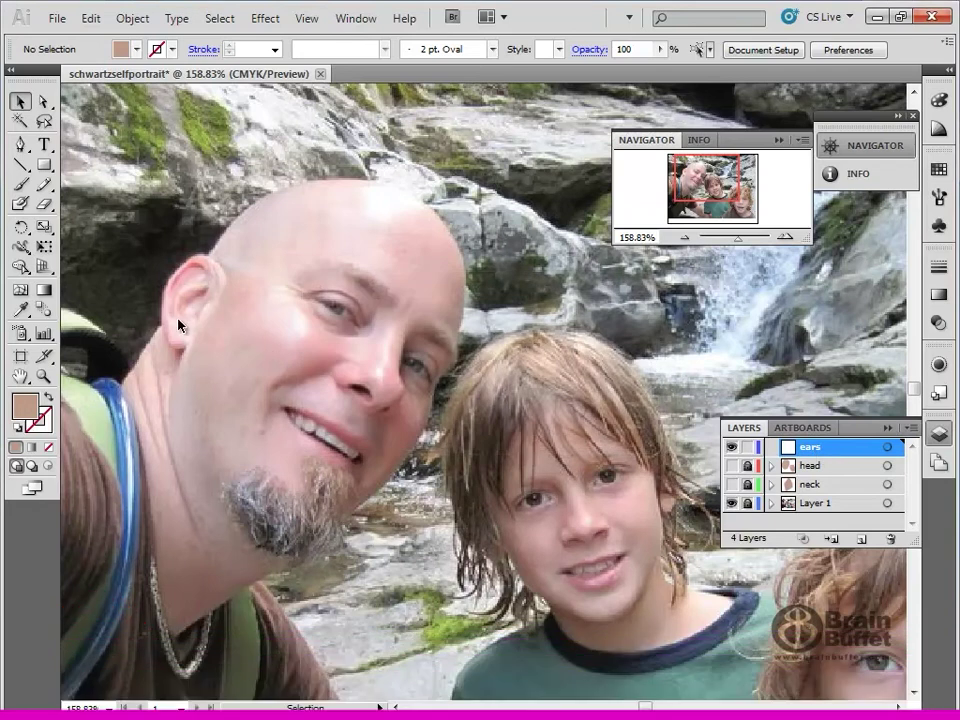
Step: Trace the man's ear with the Pen tool, from its front upper edge around the back to below the lobe
mouse_move(276, 330)
mouse_down()
mouse_move(291, 360)
mouse_move(270, 328)
mouse_move(291, 306)
mouse_move(294, 325)
mouse_up()
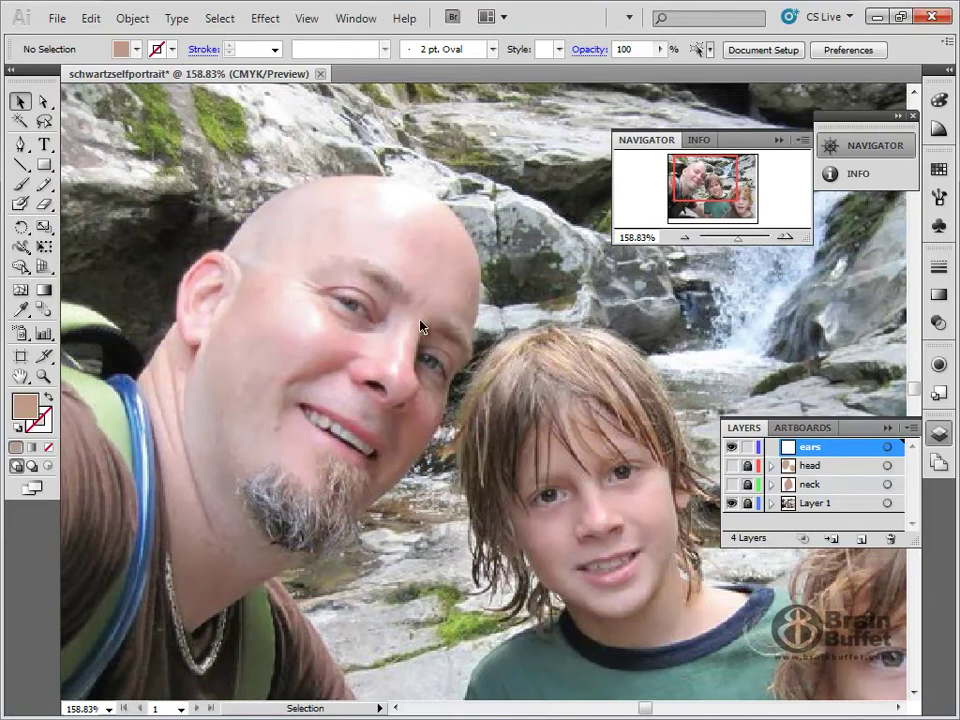
key(p)
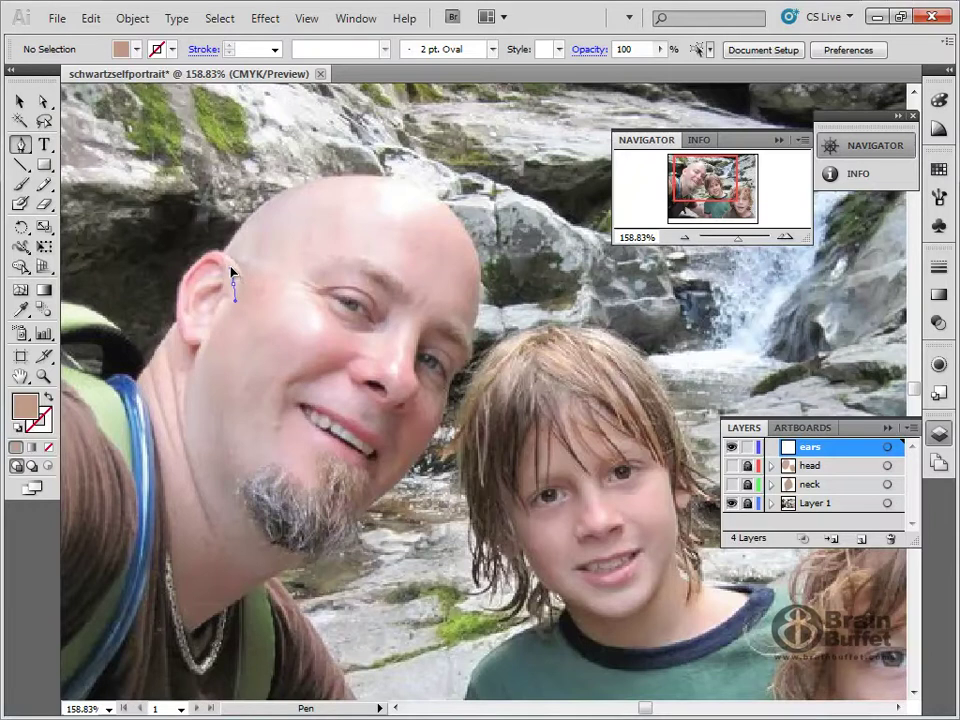
click(200, 257)
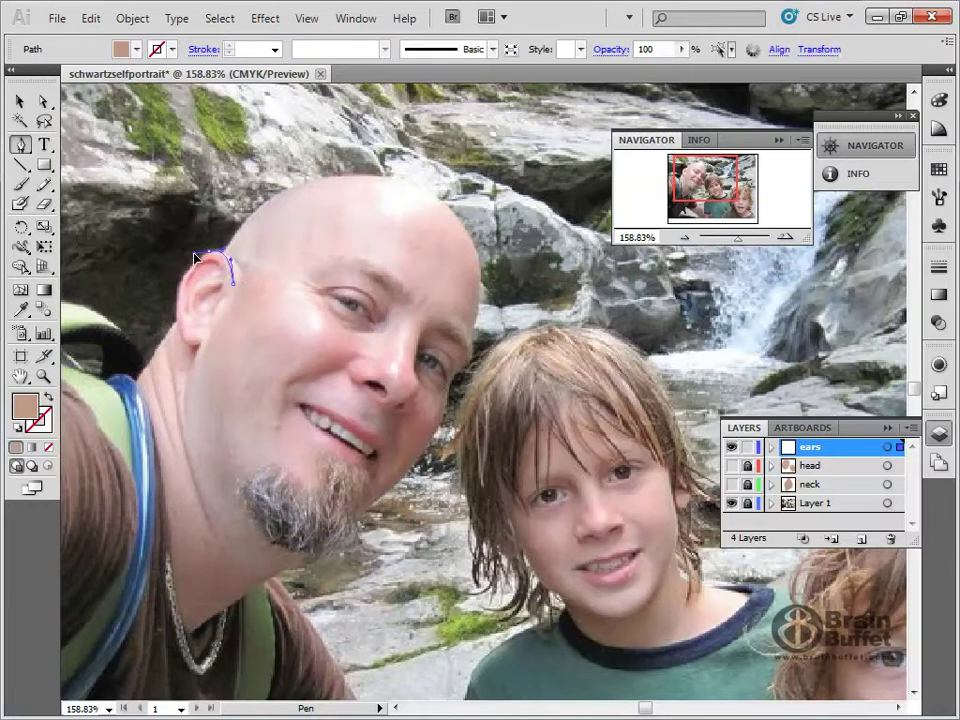
click(187, 257)
drag(184, 257, 186, 257)
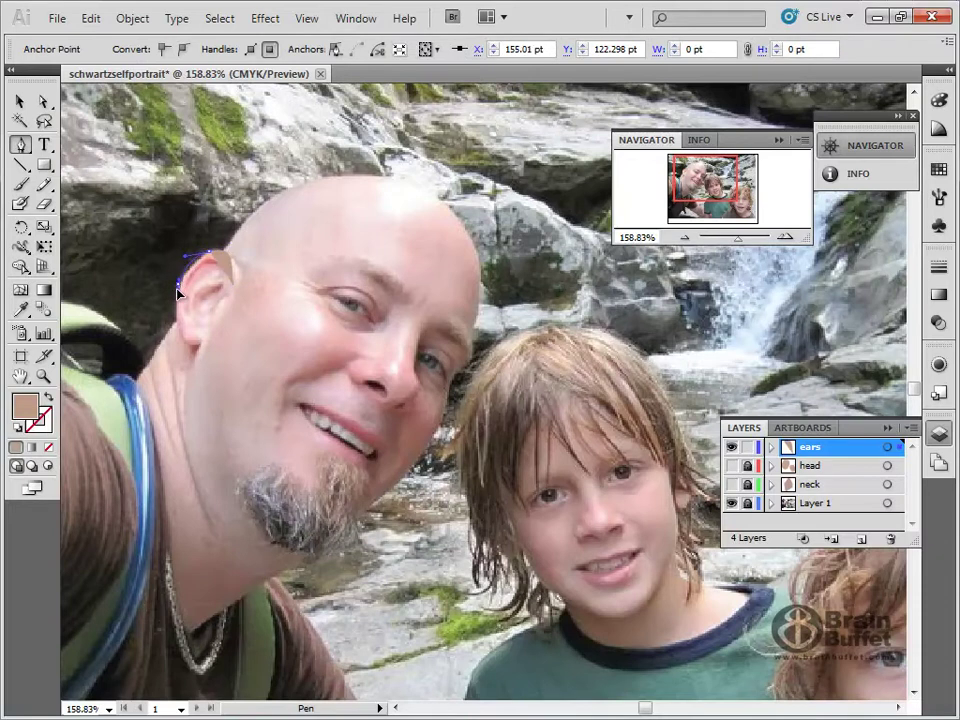
click(179, 326)
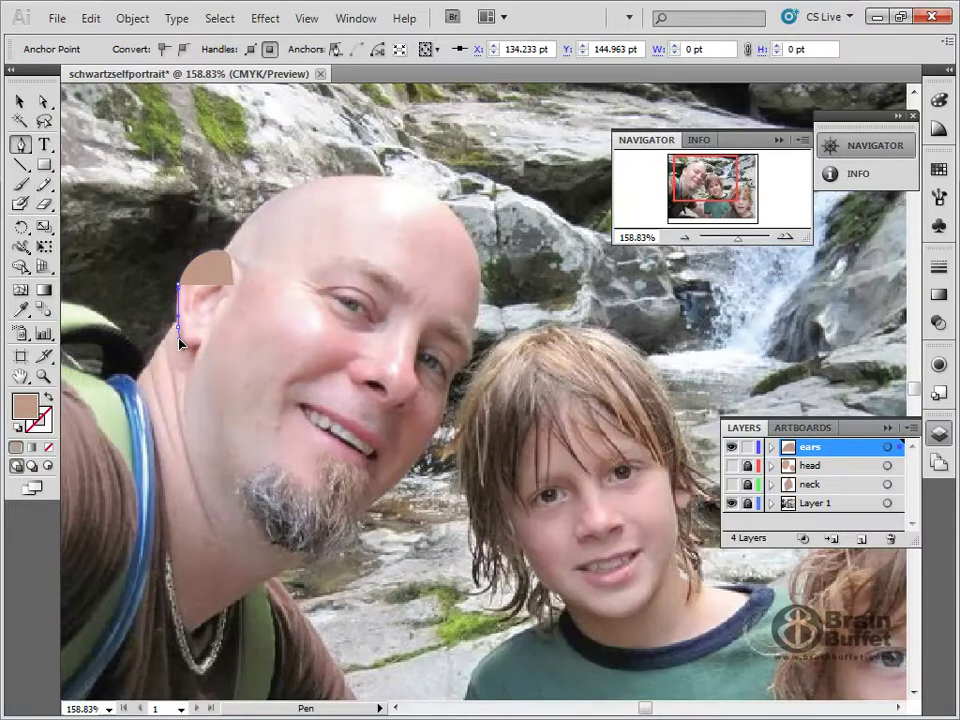
drag(196, 346, 202, 350)
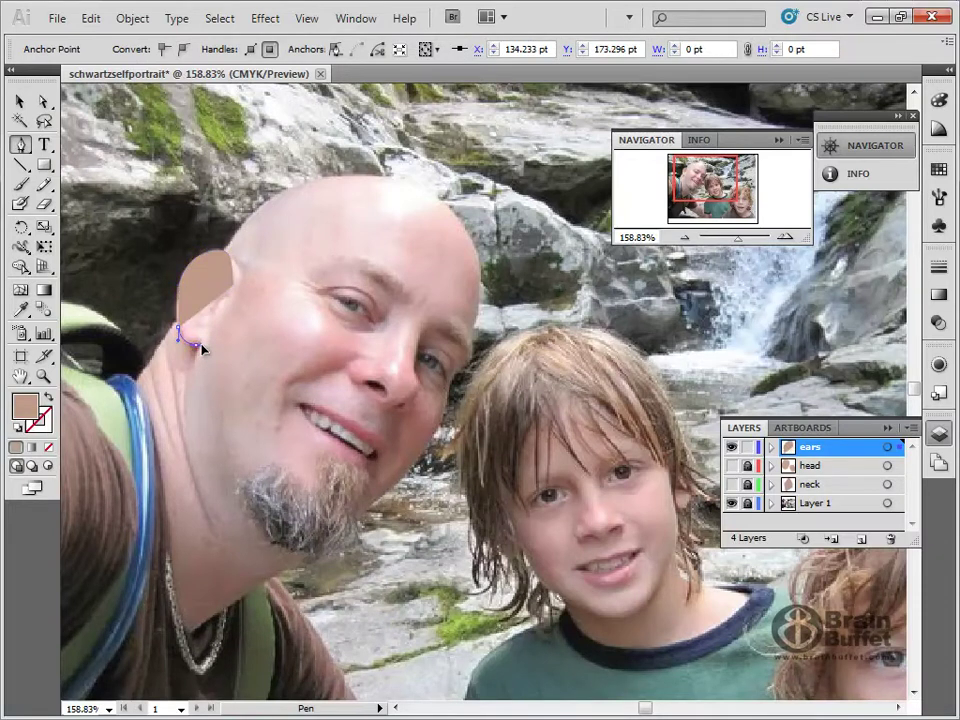
click(201, 343)
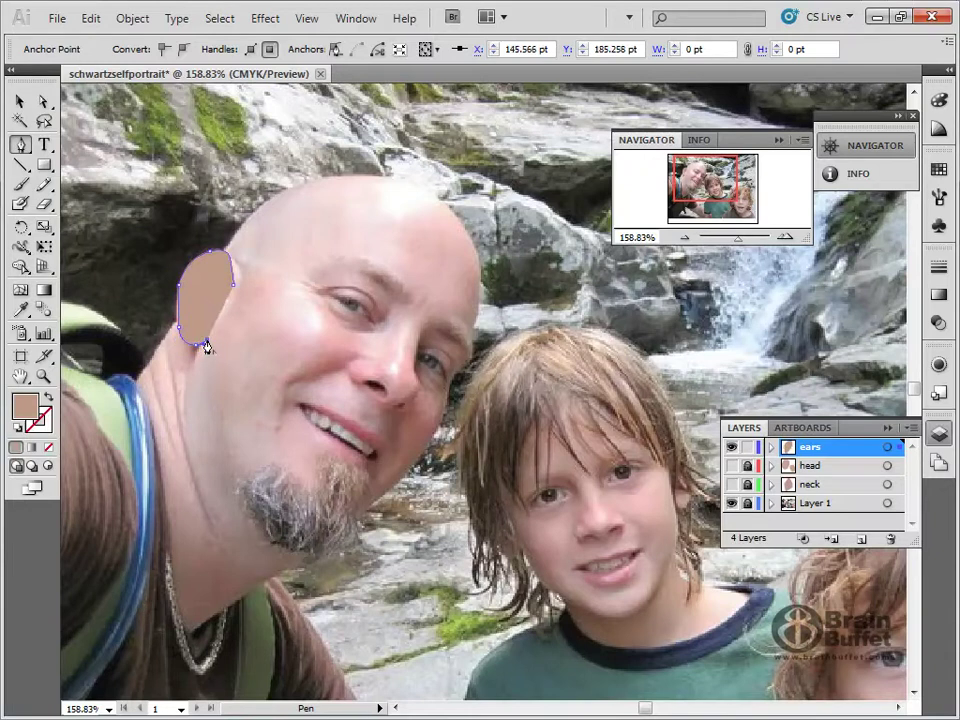
Step: Swap the ear shape's fill and stroke to show only its outline, and move its top and back anchors closer to the ear's edge
click(48, 397)
click(45, 380)
drag(165, 229, 360, 420)
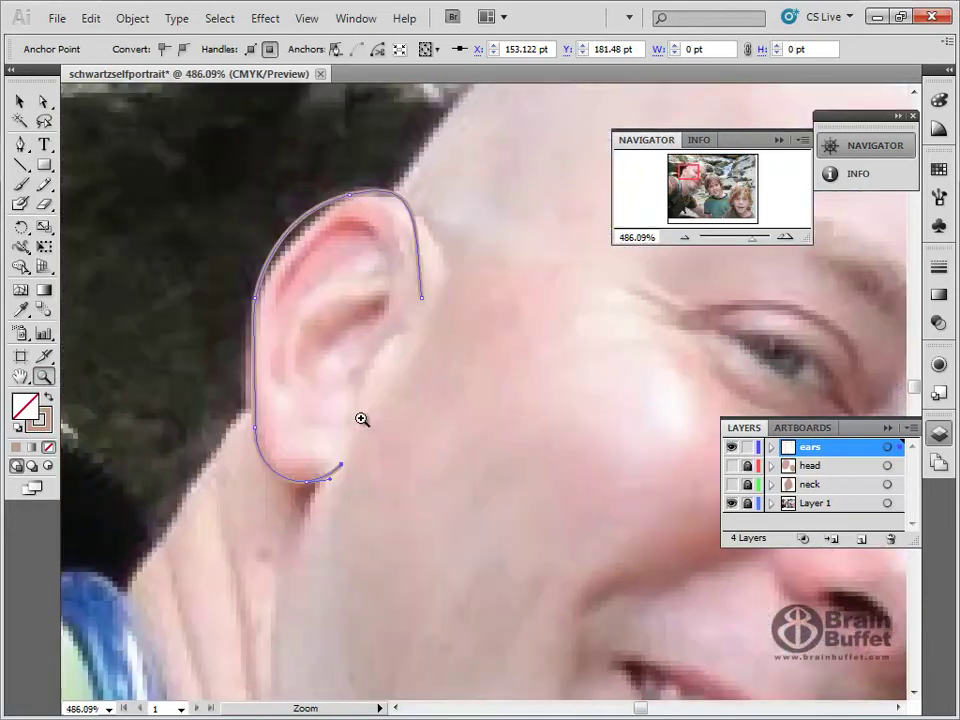
click(44, 104)
click(347, 196)
drag(344, 194, 344, 200)
click(254, 316)
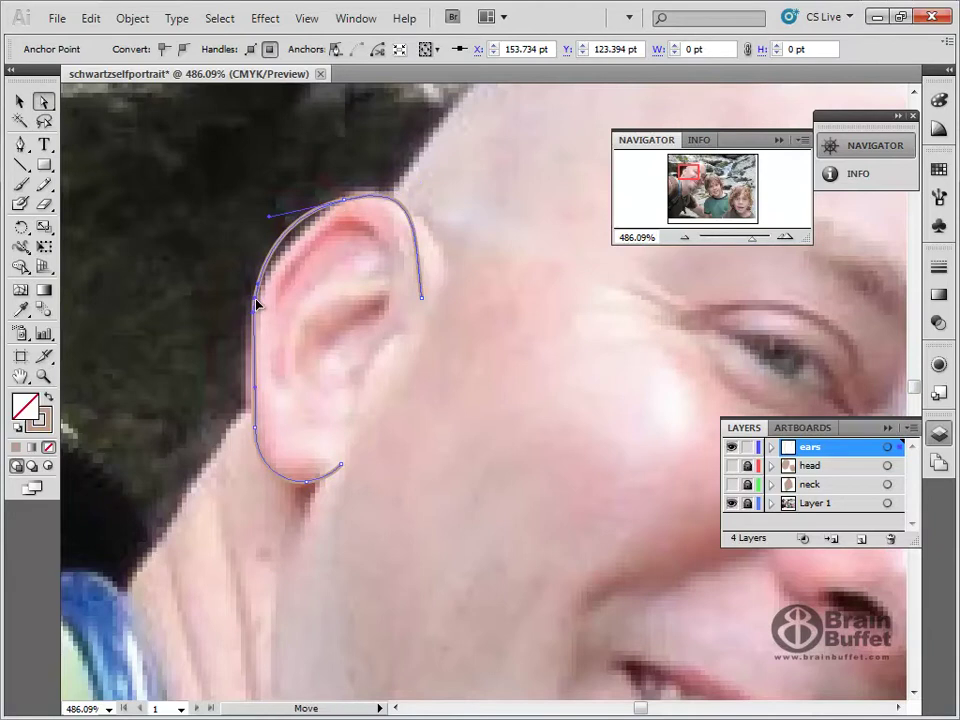
Step: Reshape the top of the ear outline by repositioning the top anchor and rounding the front curve with the direction handles
click(350, 204)
drag(349, 200, 355, 200)
drag(430, 180, 420, 189)
drag(360, 204, 366, 199)
drag(426, 189, 438, 235)
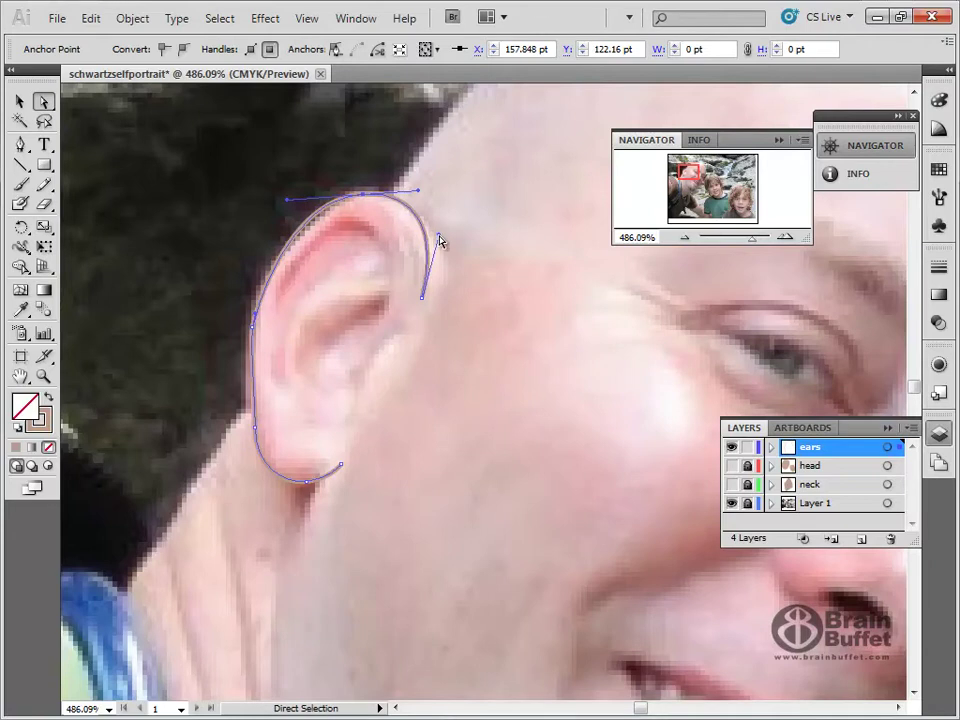
mouse_move(363, 195)
mouse_down()
mouse_move(371, 196)
mouse_move(363, 199)
mouse_up()
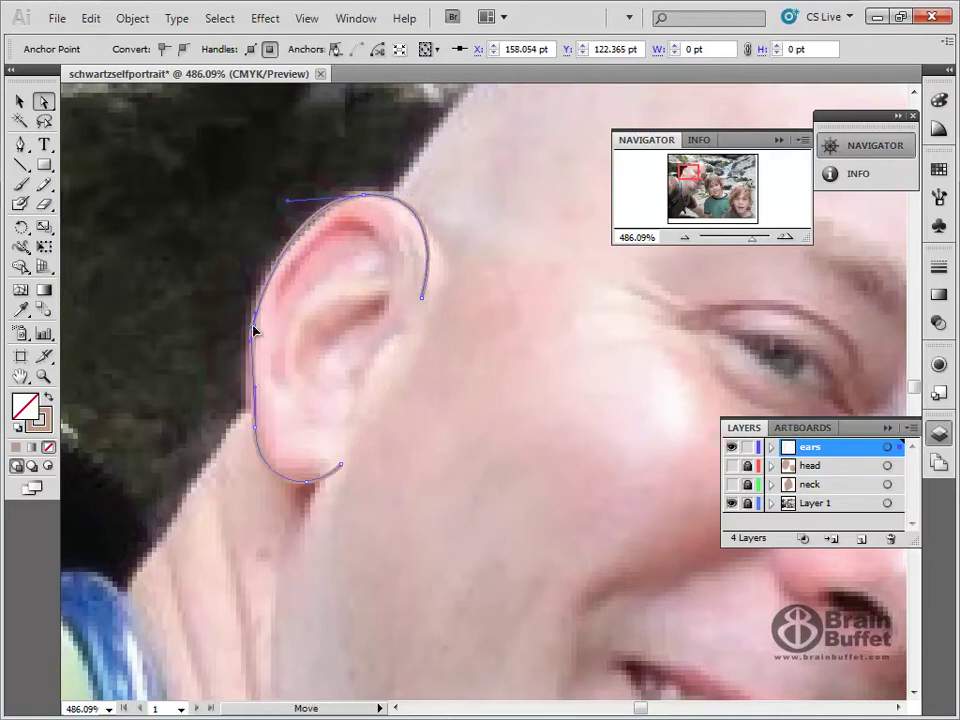
Step: Fit the back edge of the ear outline to the photo by adjusting its side anchors and handles, and fine-tune the top curve
drag(256, 318, 257, 292)
drag(250, 341, 251, 349)
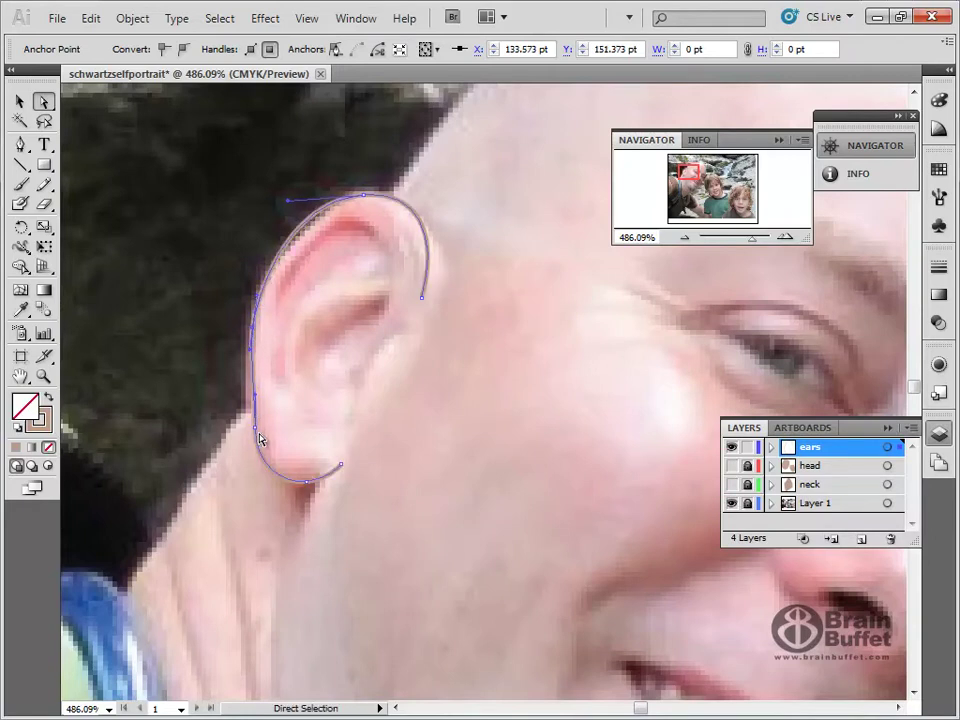
drag(256, 429, 250, 380)
drag(252, 327, 249, 327)
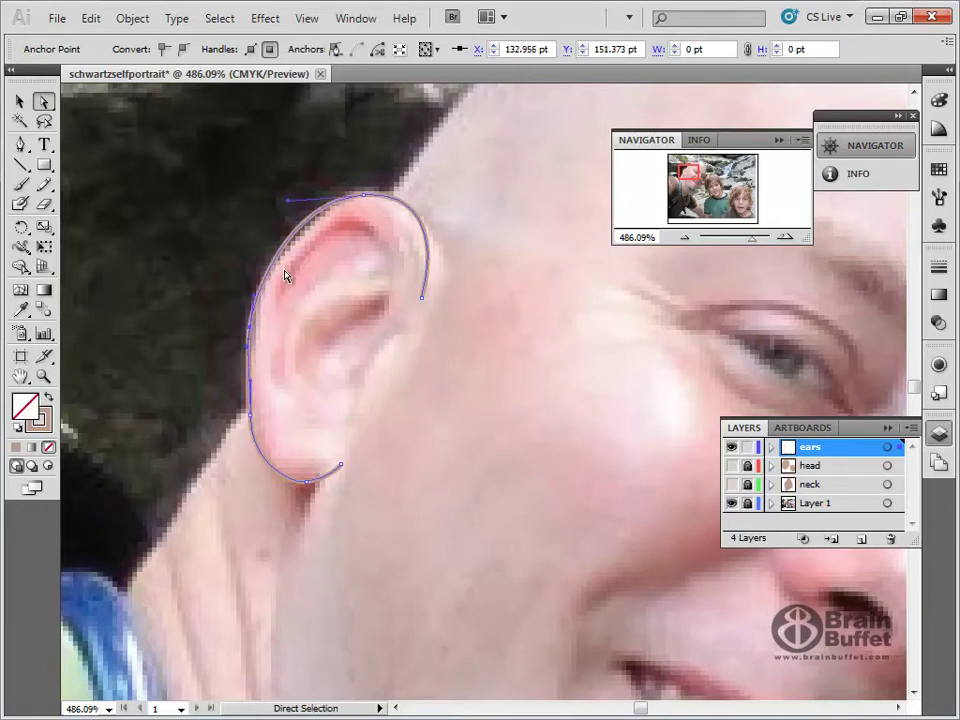
drag(369, 204, 371, 196)
drag(293, 204, 306, 207)
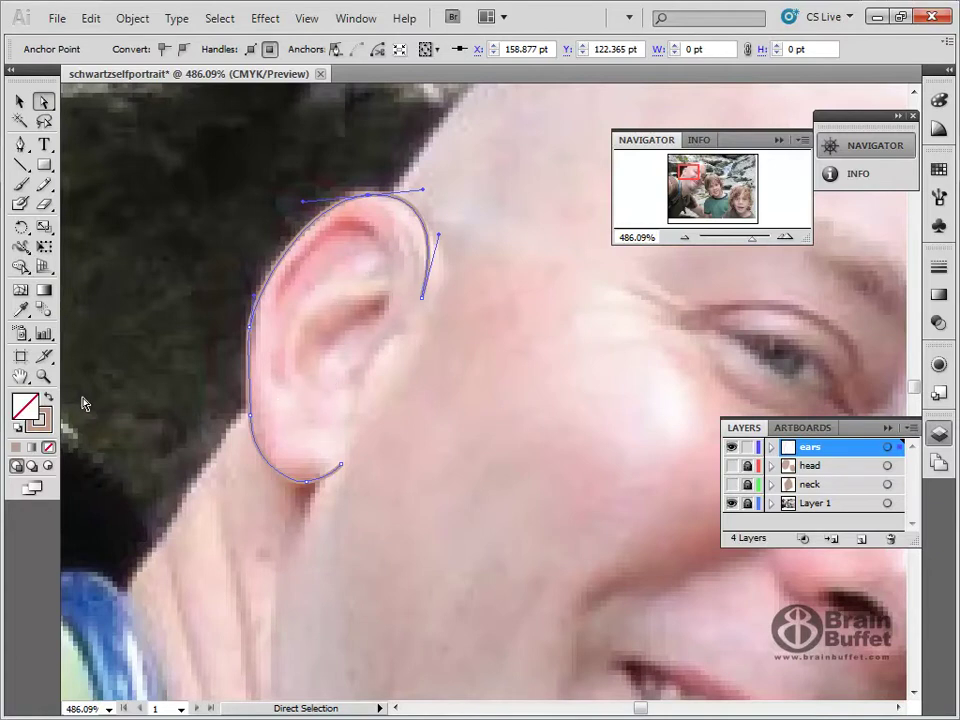
Step: Swap the ear's stroke color back to its fill, show the head layer, and match the ear's fill to the head with the Eyedropper
click(49, 399)
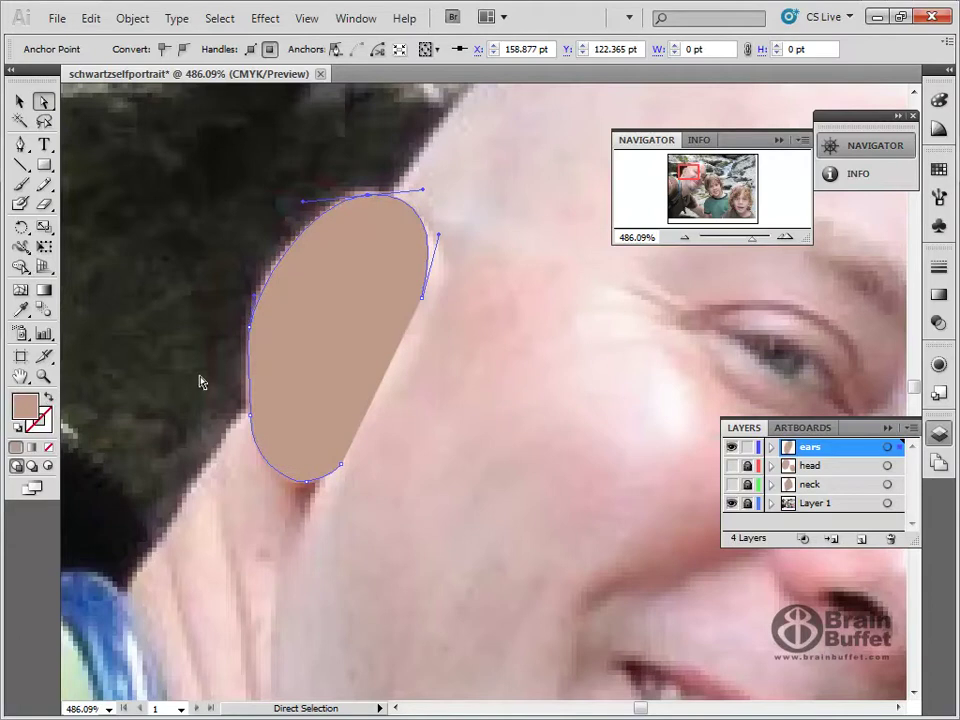
click(731, 465)
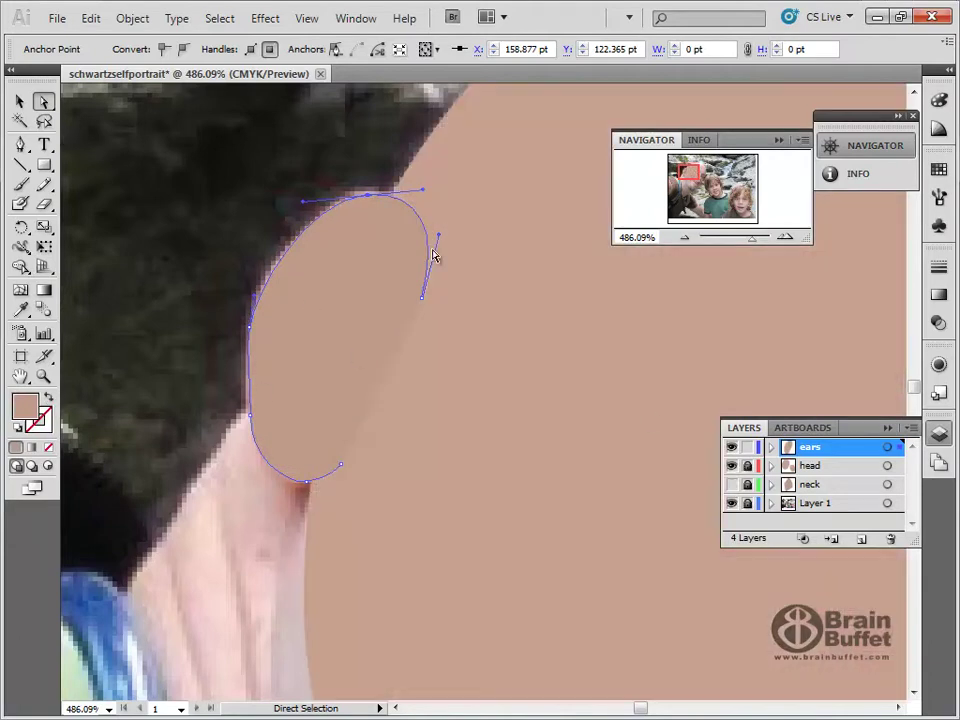
click(22, 311)
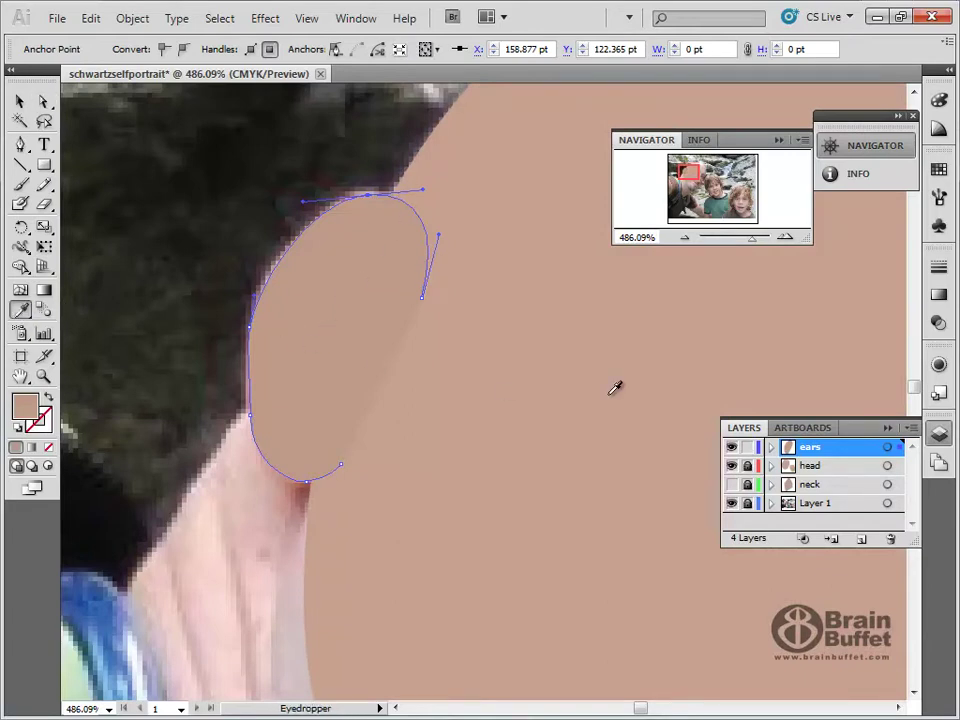
click(20, 101)
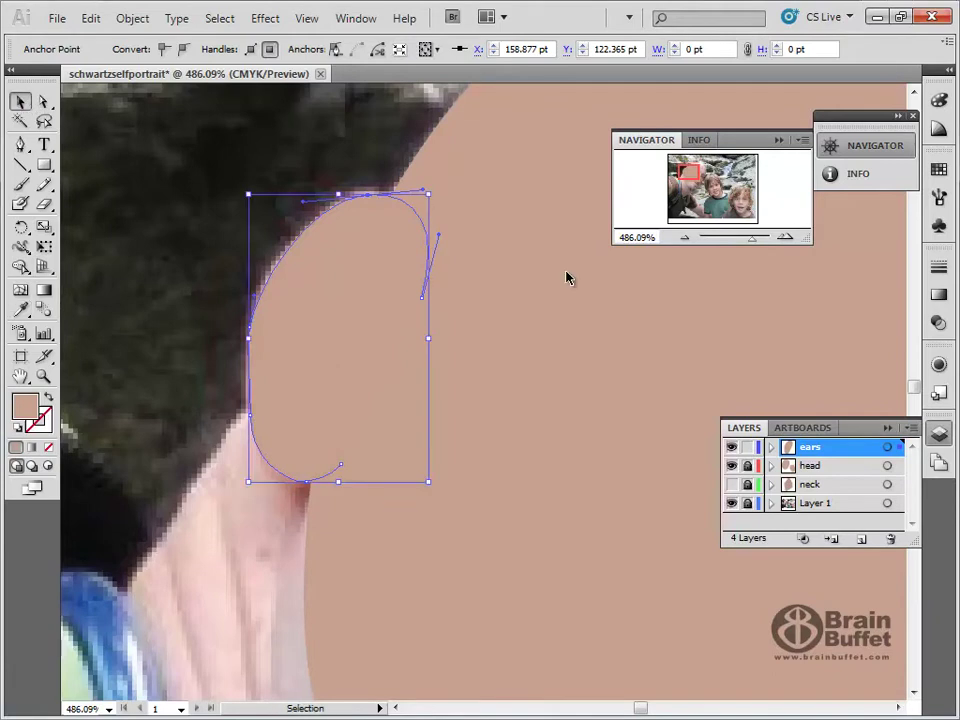
Step: Hide the head layer and the finished ear path inside the ears layer to expose the ear in the photo
click(733, 466)
click(733, 484)
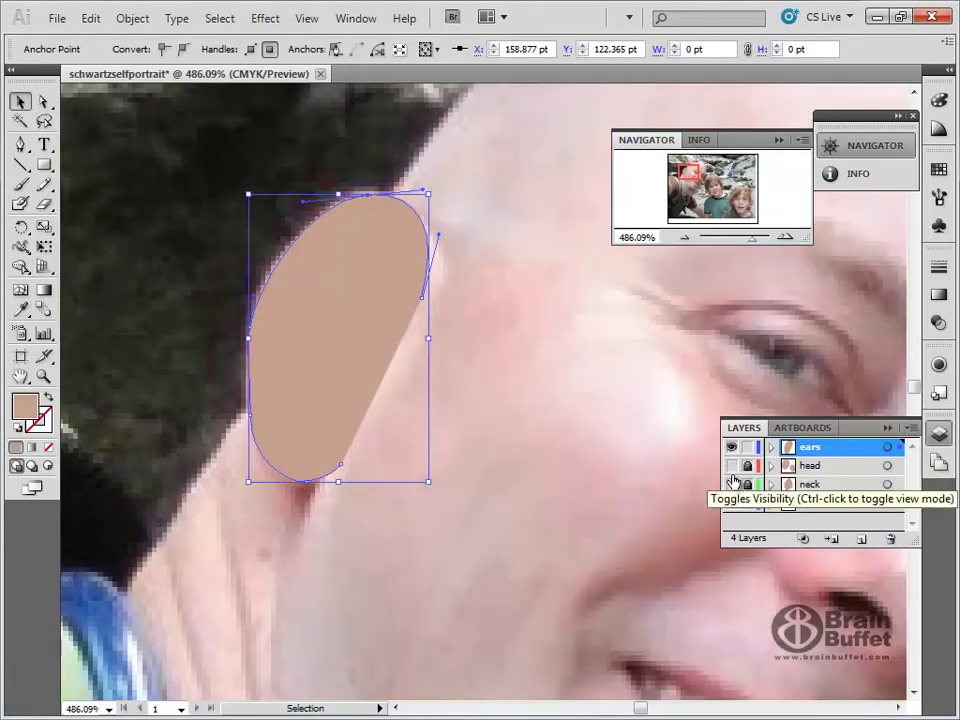
click(46, 399)
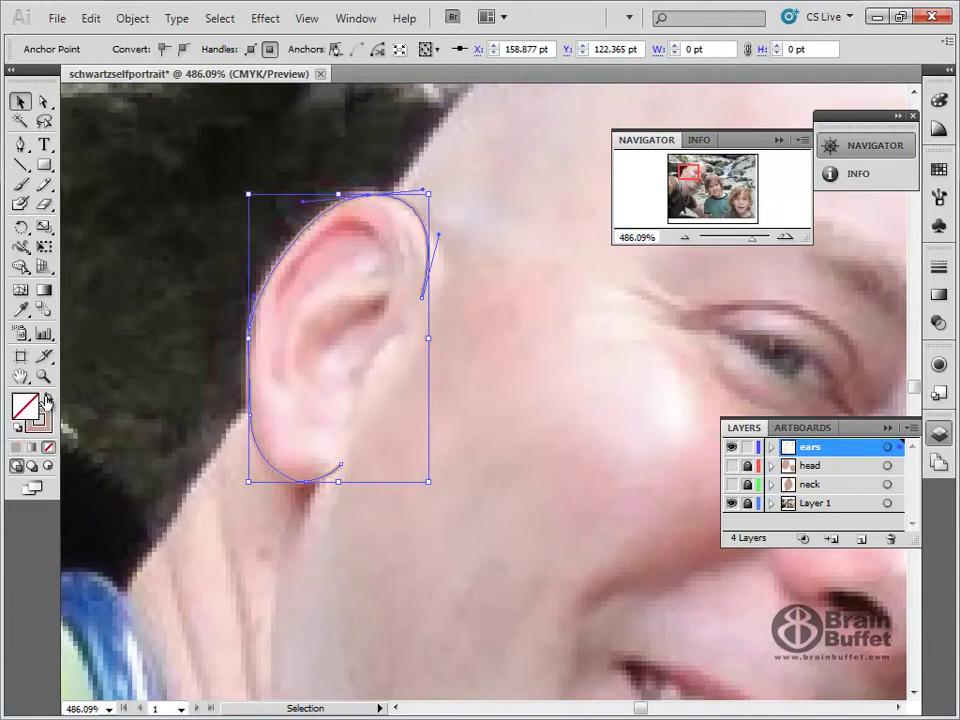
click(46, 399)
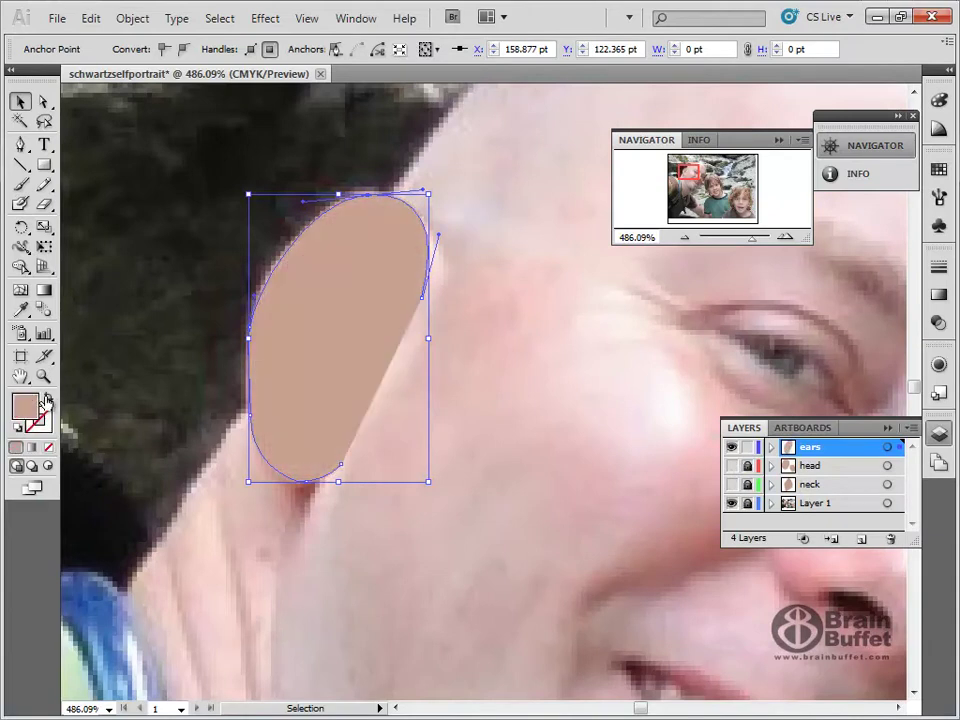
click(771, 447)
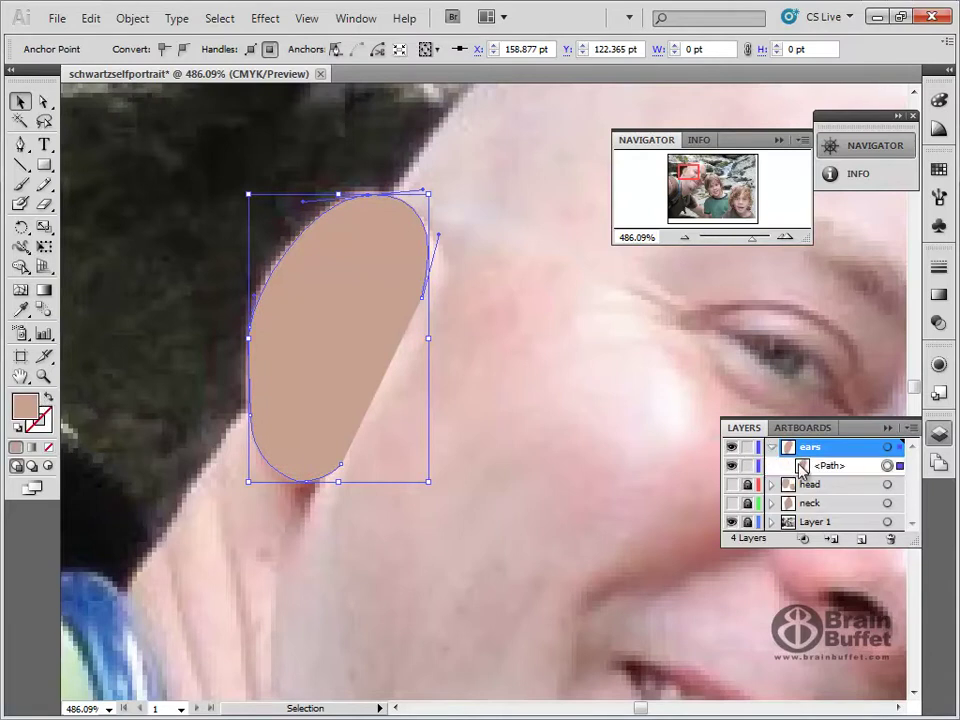
click(732, 466)
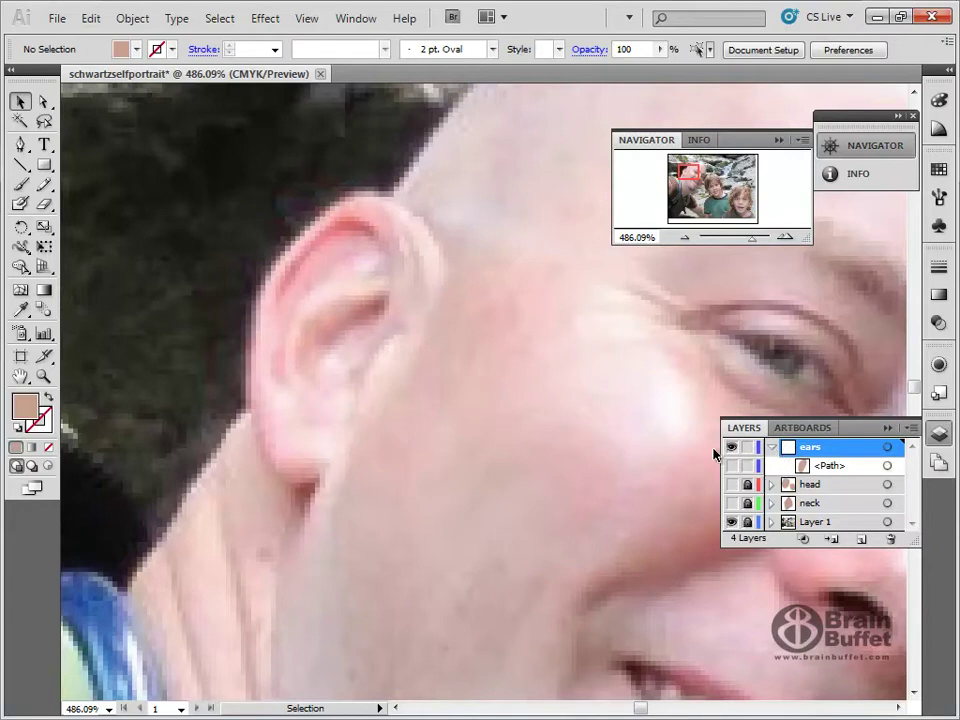
Step: Trace the ear's upper and back rim with the Pen tool, making it an unfilled skin-colored line, and end the path
click(20, 144)
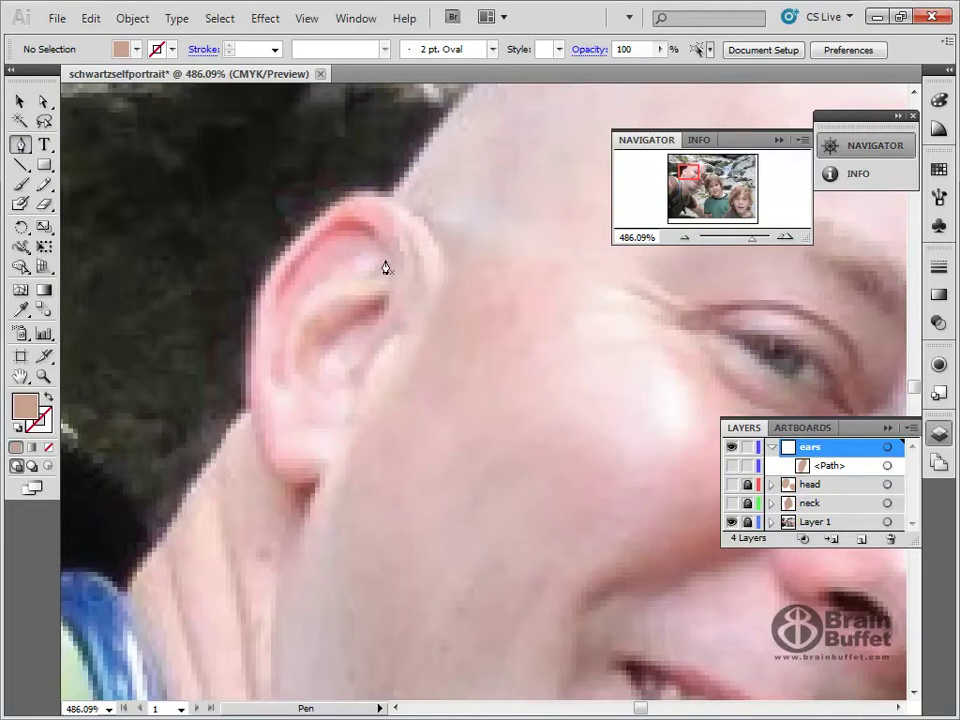
drag(392, 257, 336, 225)
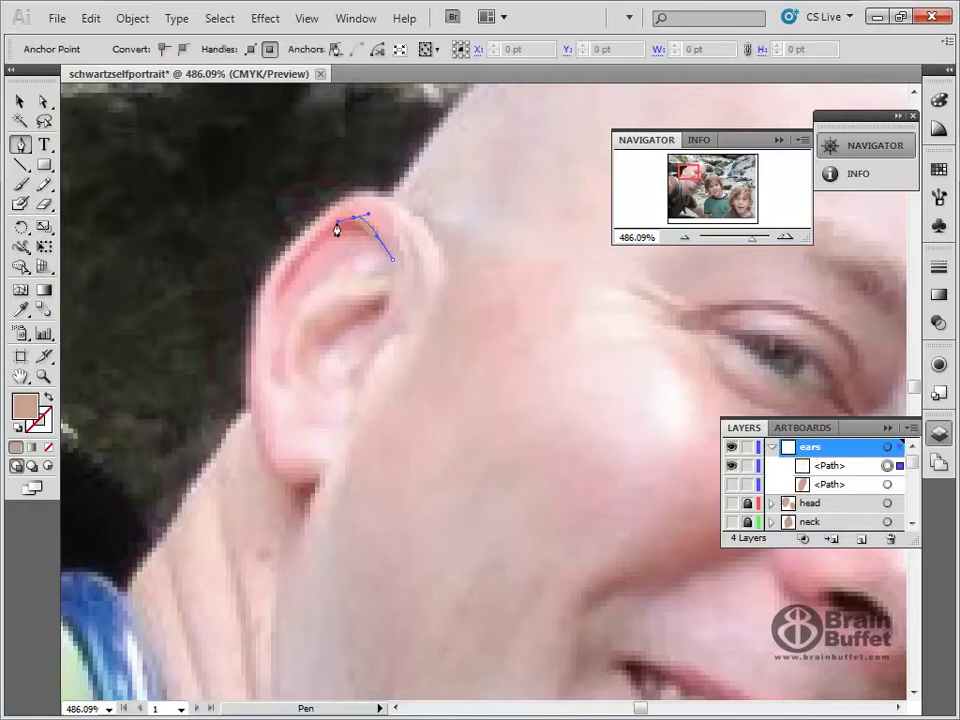
drag(272, 313, 281, 399)
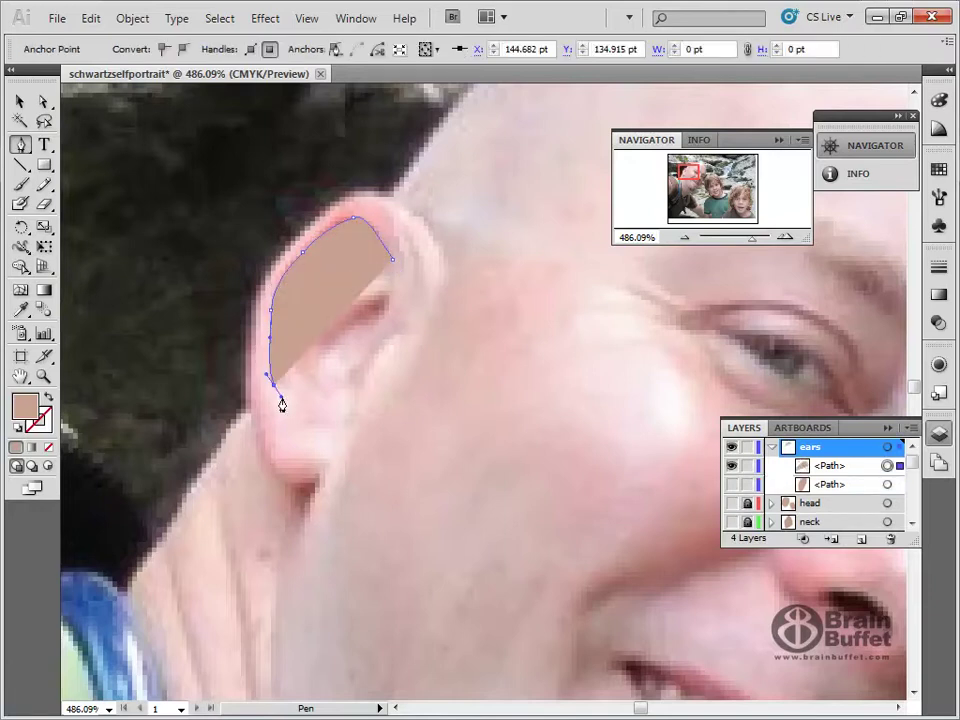
click(46, 398)
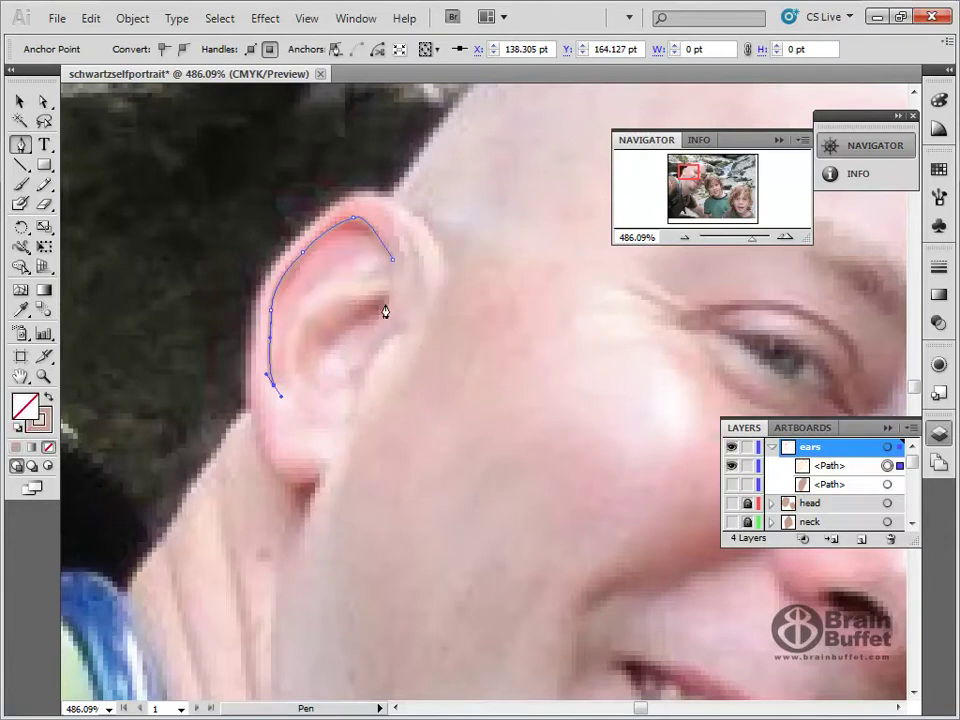
drag(381, 280, 364, 280)
key(ctrl+z)
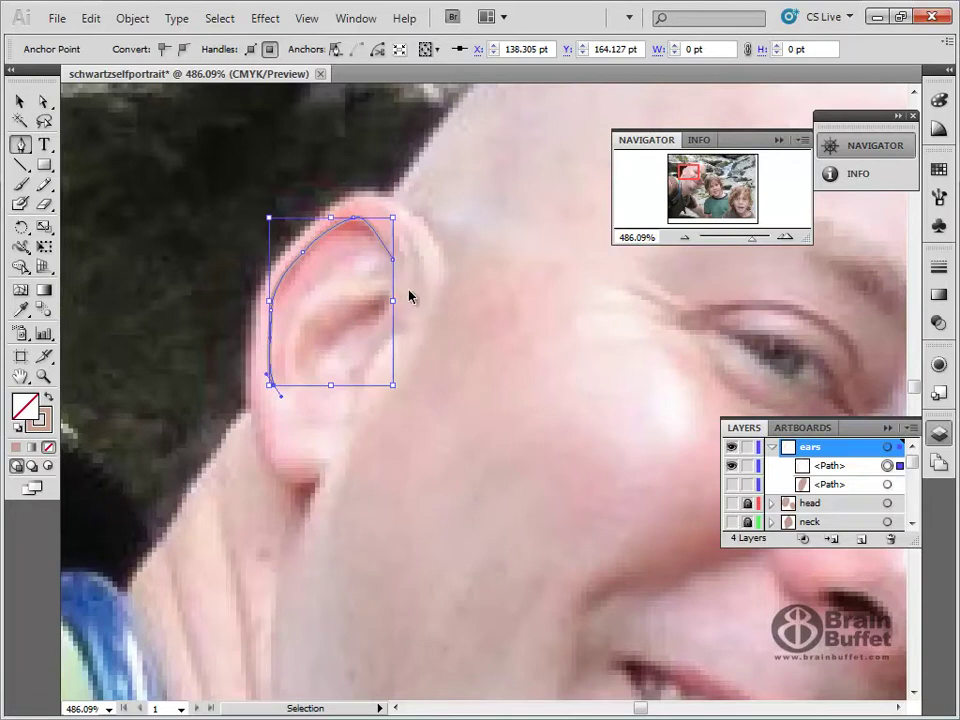
ctrl+click(371, 298)
Step: Draw two more open Pen lines, one along the curved inner fold and one along the front edge of the ear
drag(386, 278, 313, 302)
drag(289, 362, 296, 421)
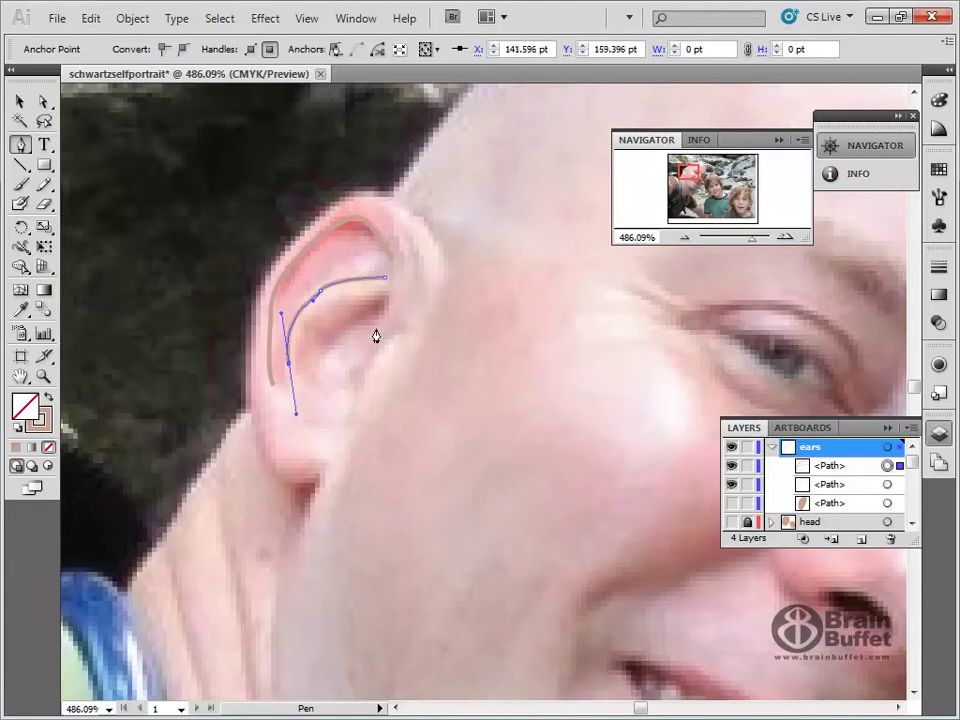
ctrl+click(390, 321)
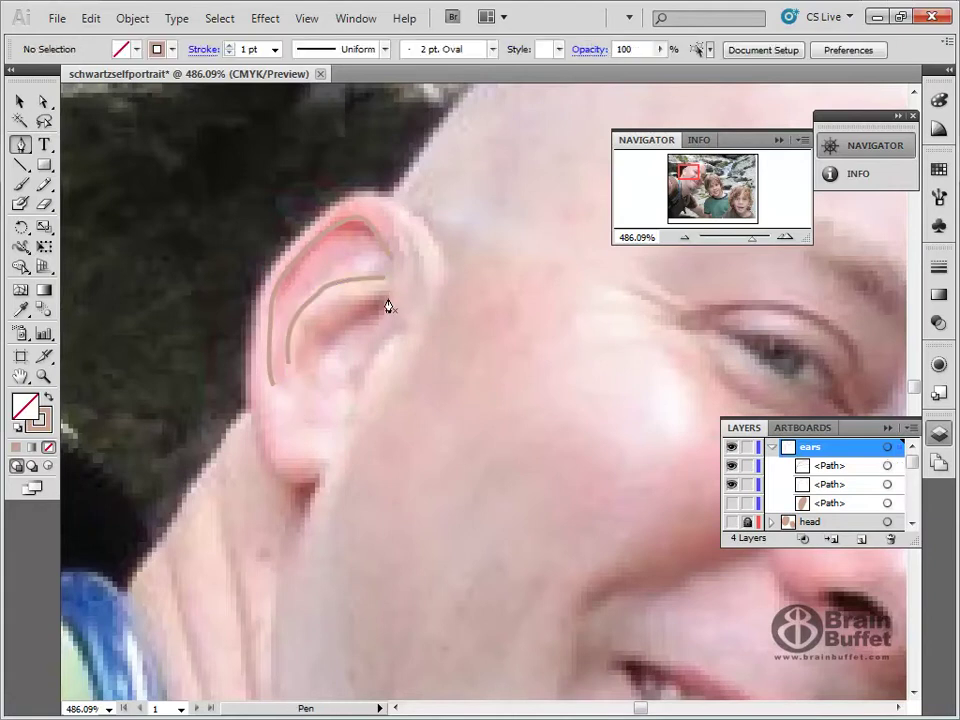
drag(380, 356, 378, 353)
mouse_move(357, 408)
mouse_down()
mouse_move(366, 435)
mouse_move(356, 441)
mouse_up()
ctrl+click(306, 421)
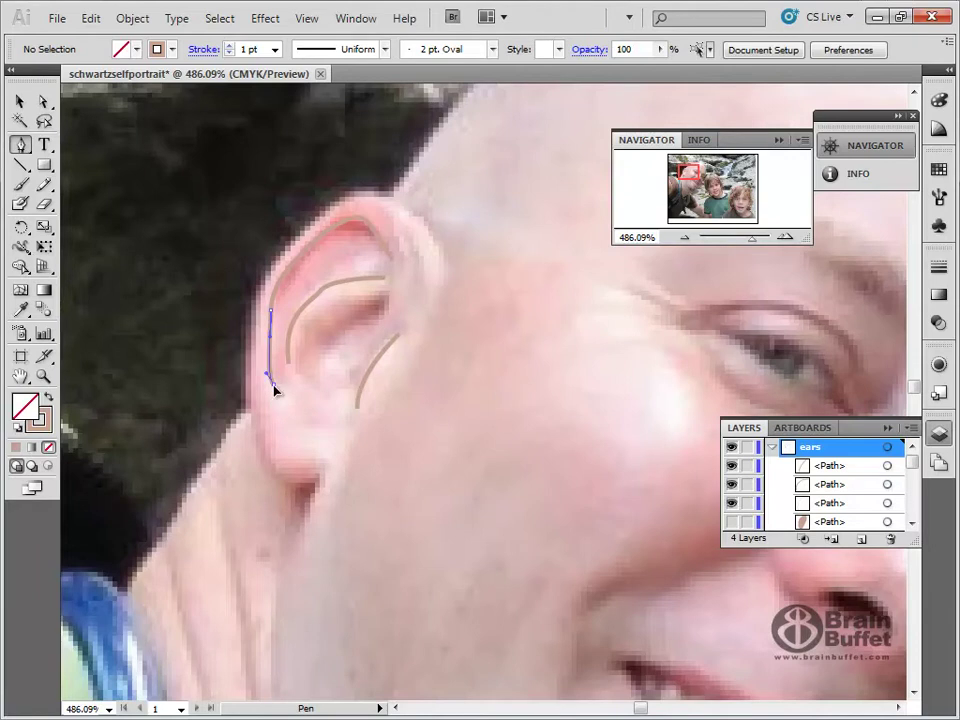
Step: Extend the outer rim line from its lower end around the bottom of the inner ear
click(273, 392)
drag(304, 425, 331, 428)
click(339, 420)
ctrl+click(334, 392)
key(v)
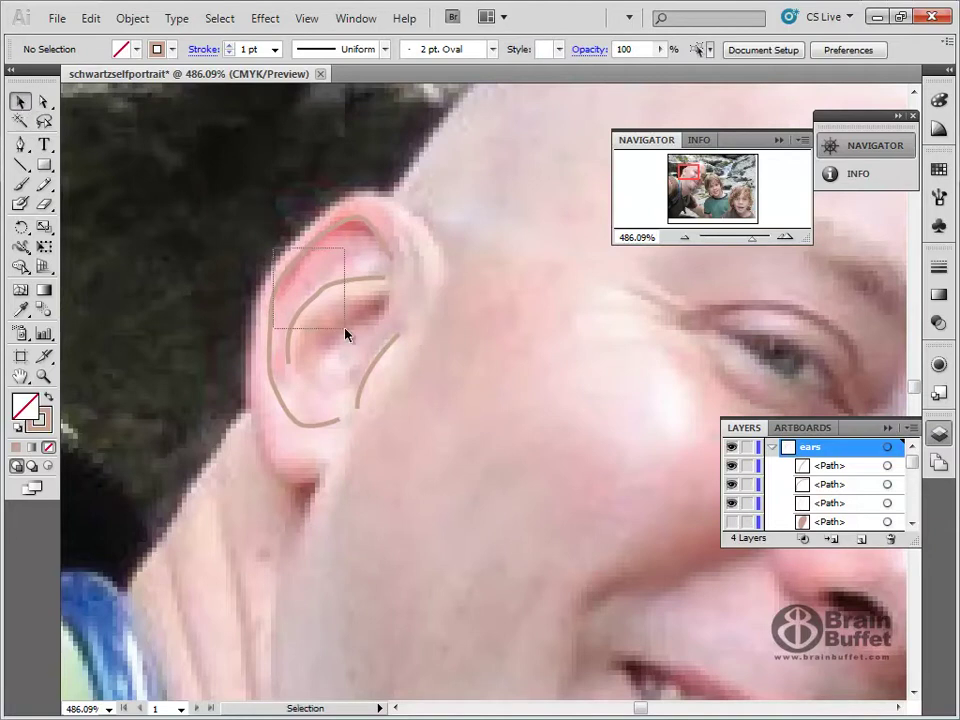
Step: Darken the stroke color of all three ear lines to about 26% black and show the ear shape beneath them
drag(296, 274, 435, 448)
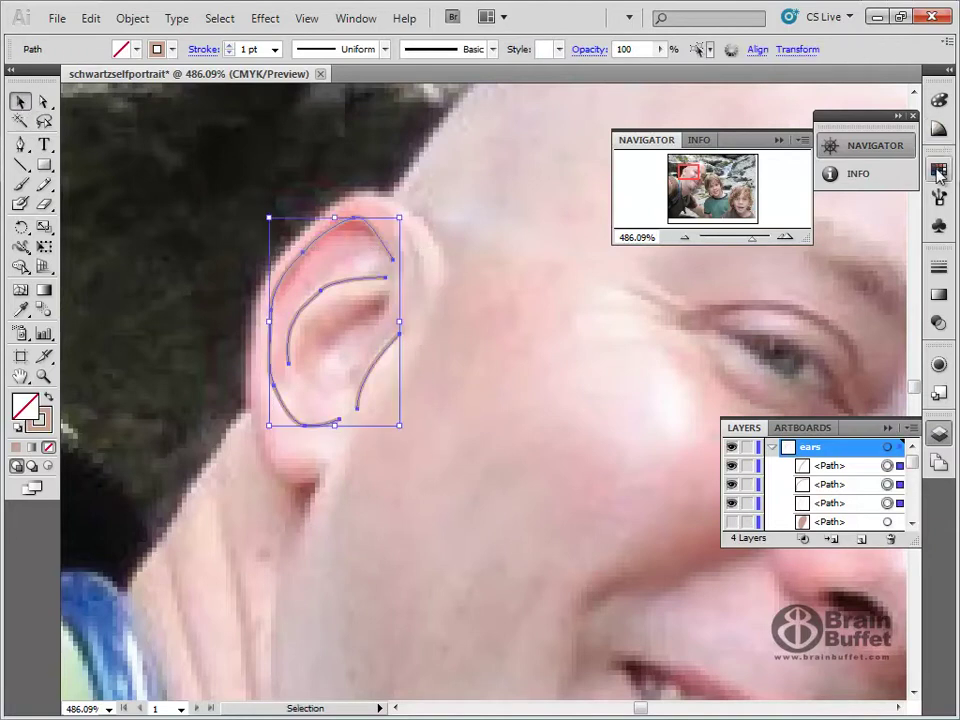
click(938, 103)
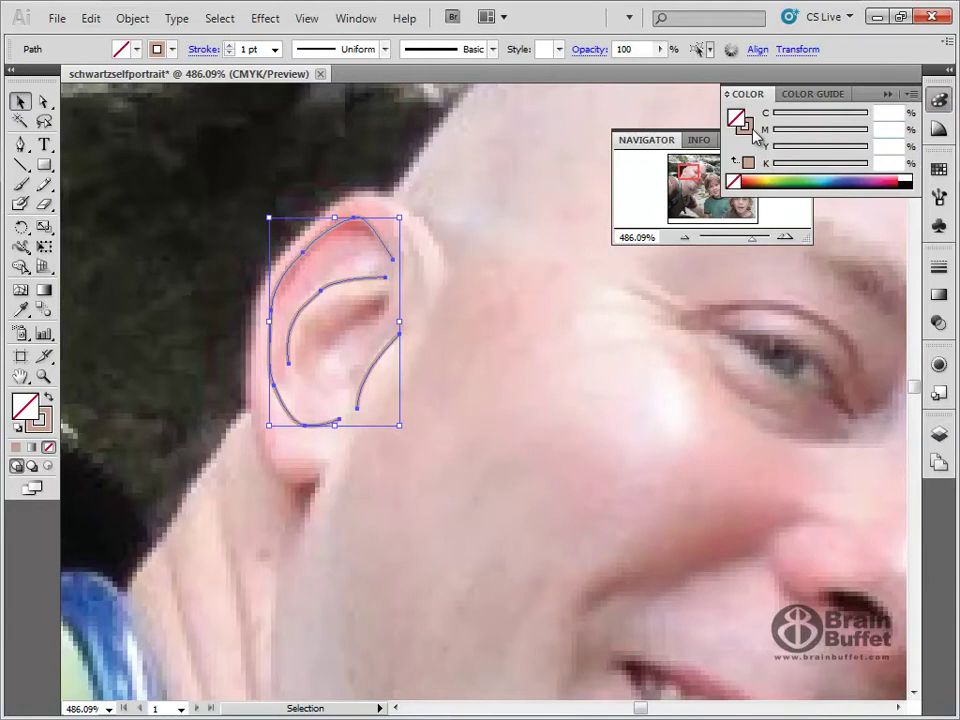
key(x)
drag(779, 171, 800, 172)
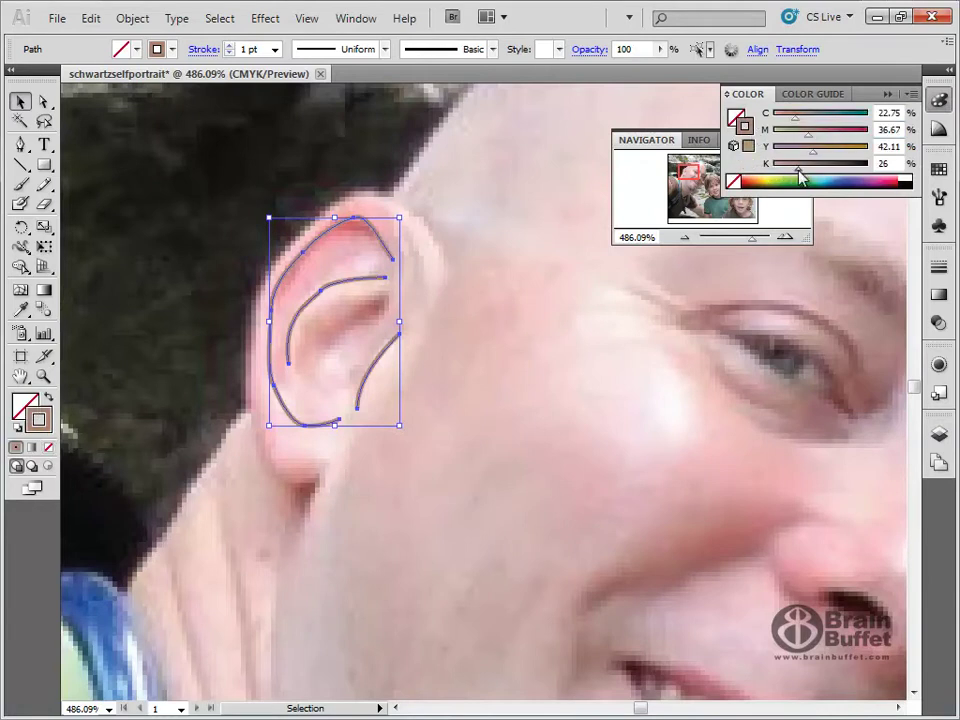
click(938, 434)
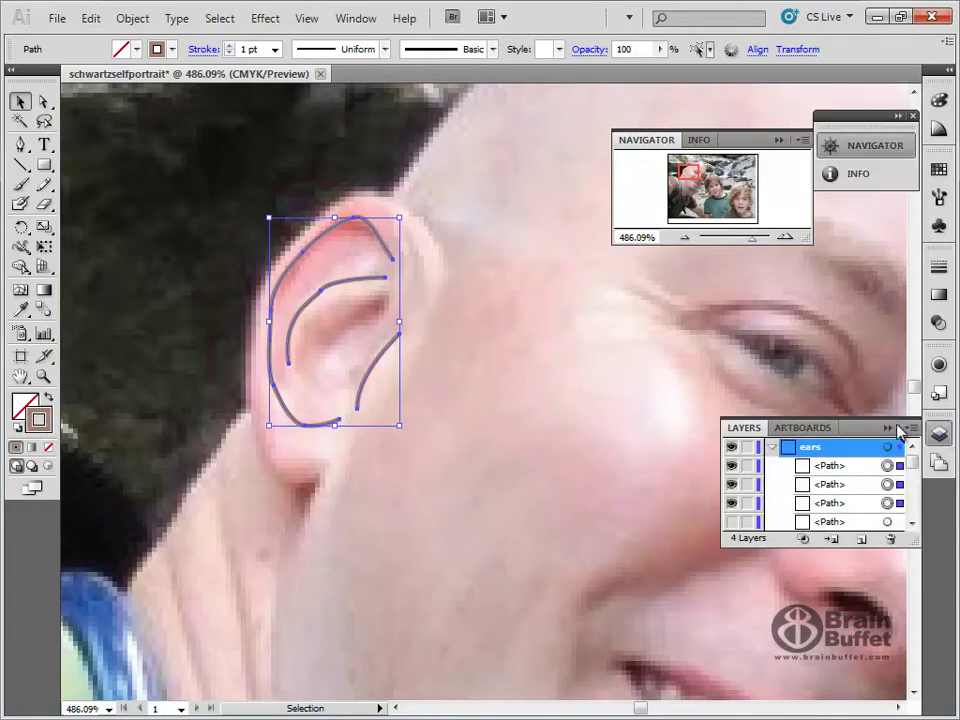
click(731, 521)
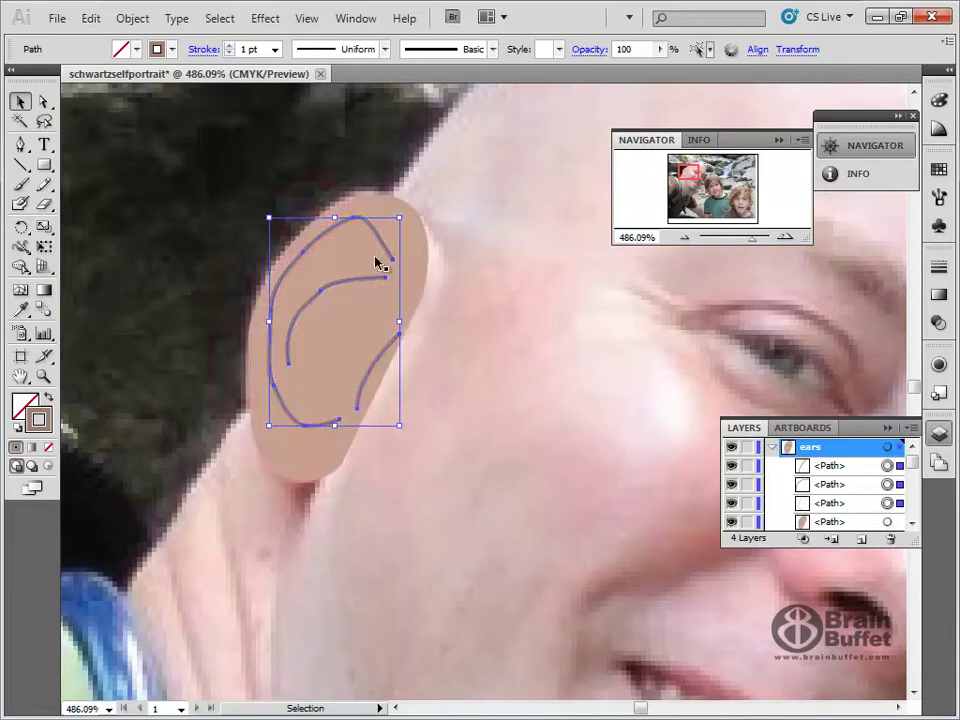
click(228, 162)
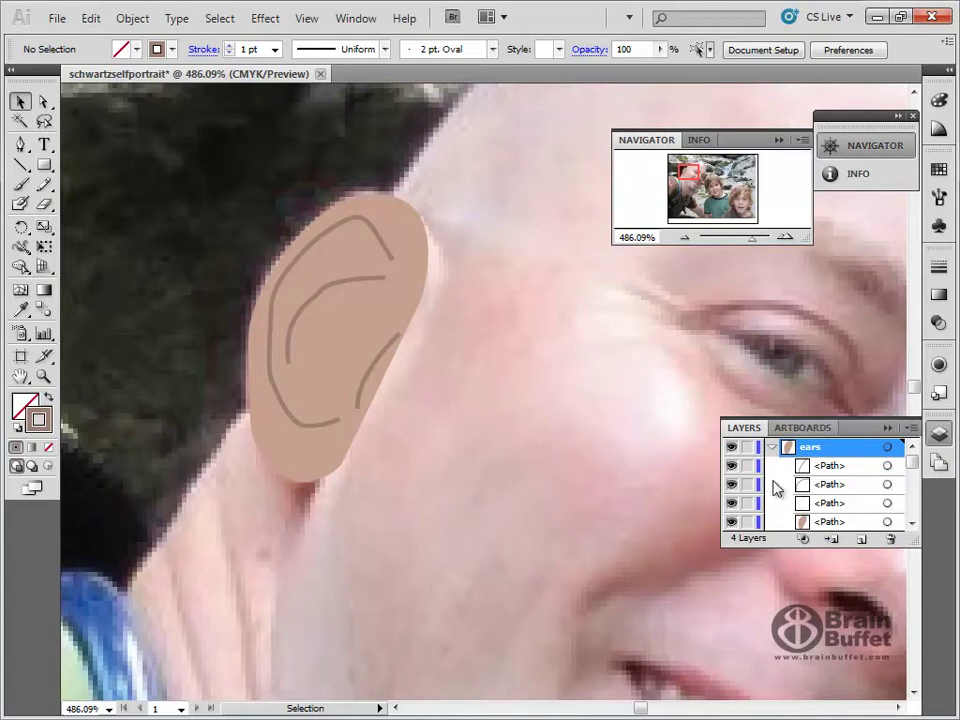
Step: Delete the three detail lines from the ears layer and hide the remaining ear shape
click(830, 468)
click(890, 540)
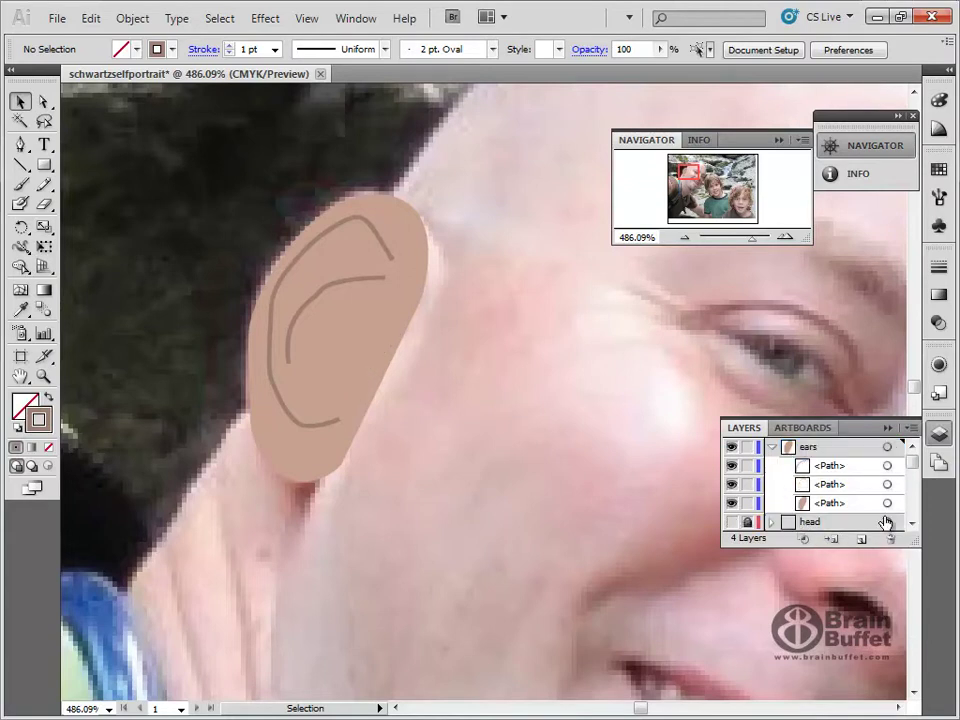
click(892, 539)
click(864, 468)
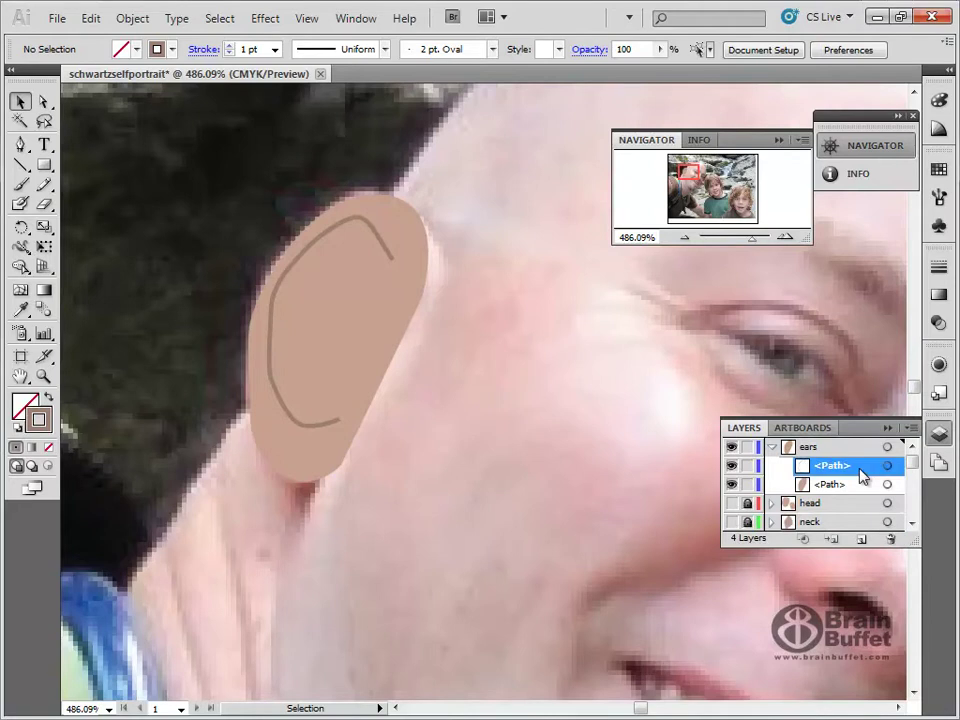
click(892, 539)
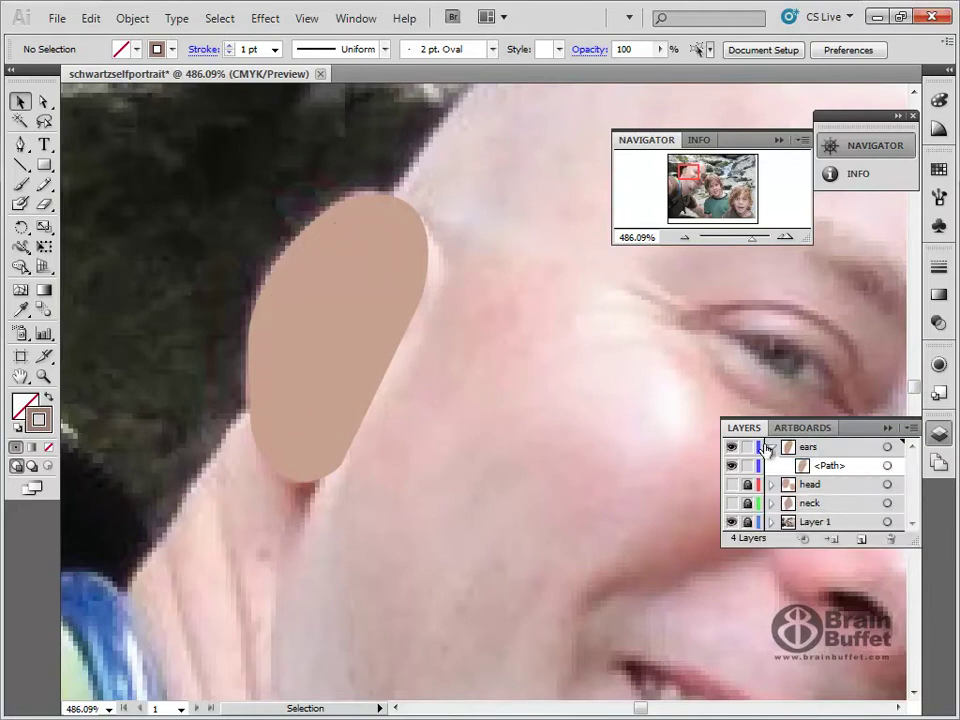
click(731, 466)
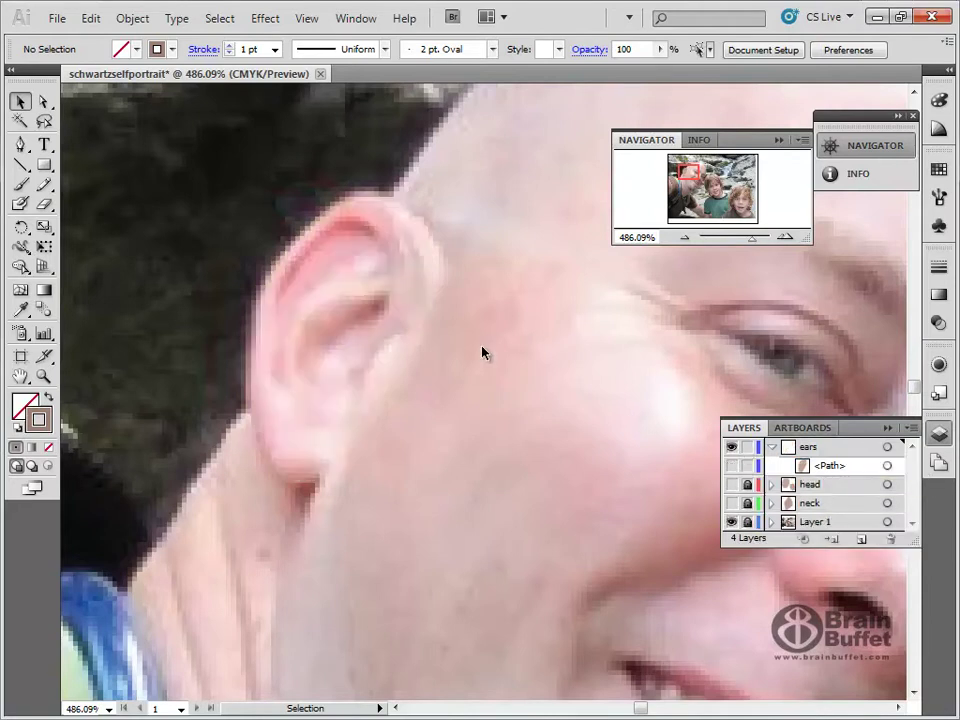
Step: On the ears layer, trace a closed crescent around the shadow under the ear's upper rim and turn its stroke color into the fill
click(813, 450)
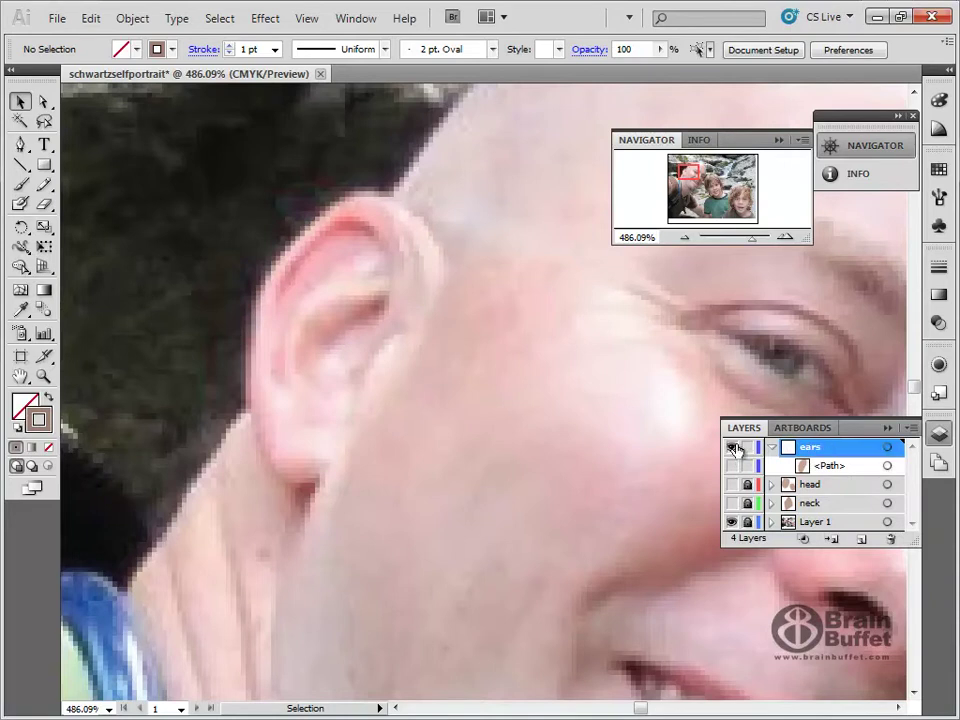
click(20, 144)
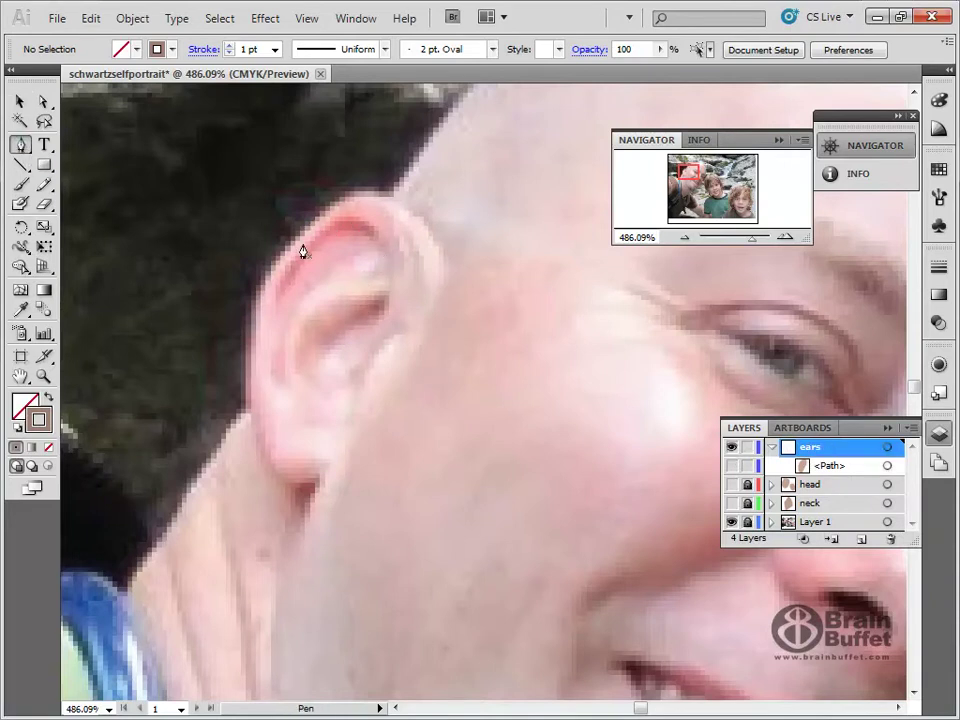
drag(285, 271, 273, 306)
click(278, 301)
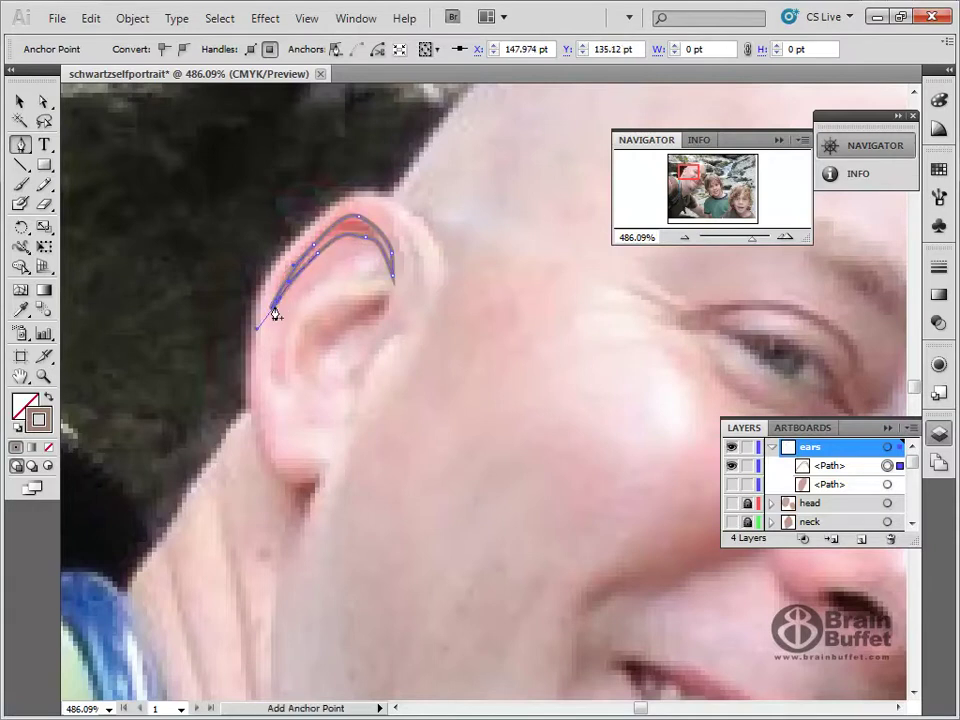
key(ctrl)
key(alt)
drag(258, 333, 290, 267)
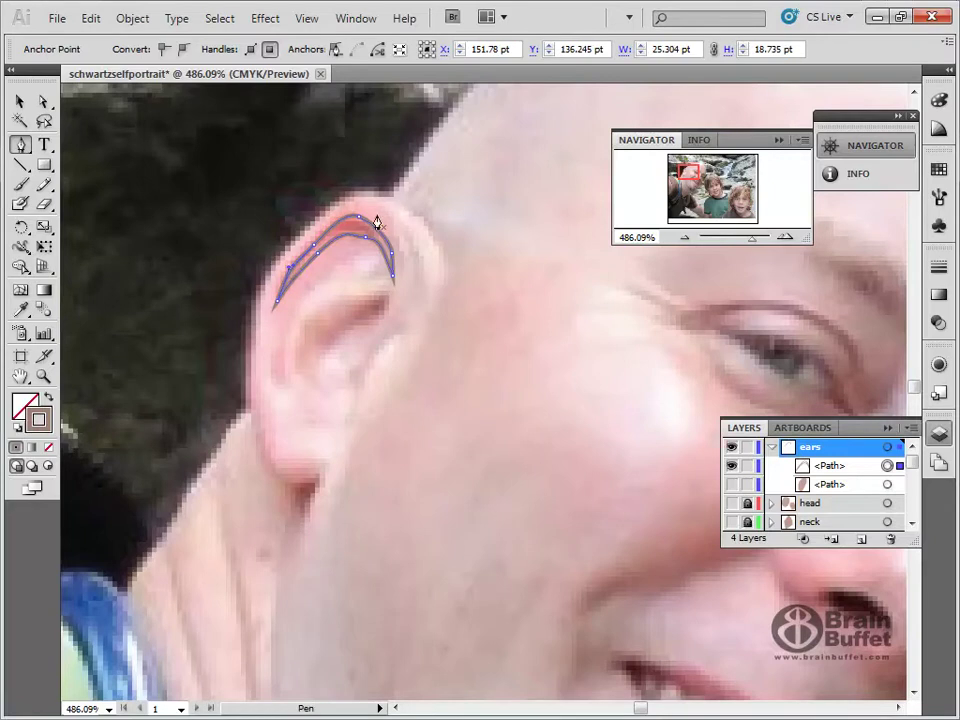
click(48, 397)
key(alt)
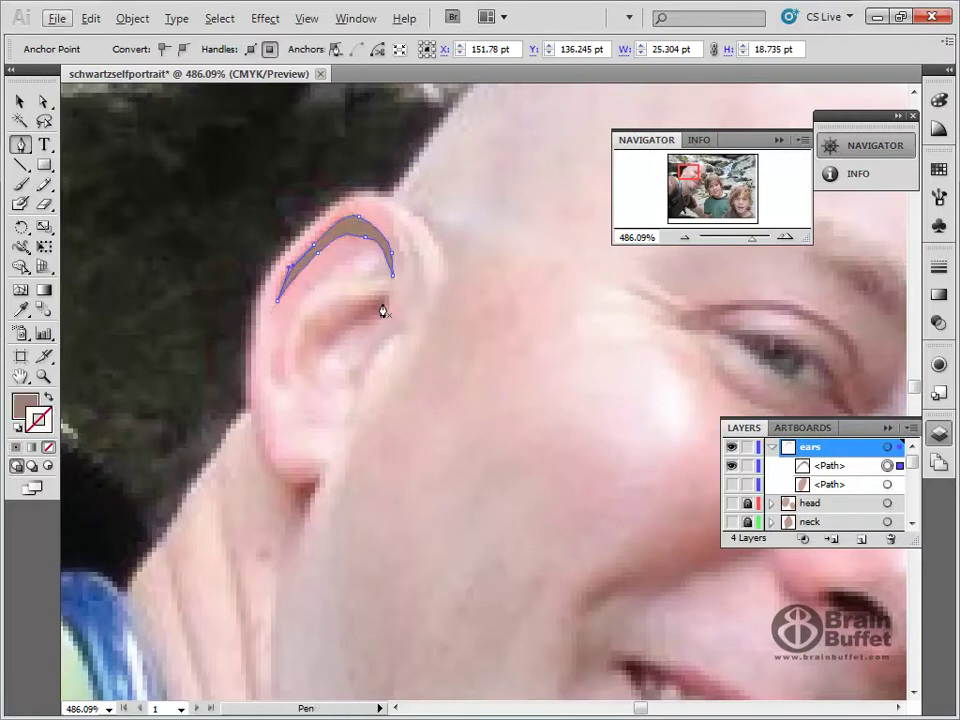
Step: Trace the curved shadow of the inner ear as a closed filled shape and refine the handle on its upper edge
drag(360, 298, 400, 298)
drag(314, 313, 388, 315)
click(325, 387)
click(378, 320)
click(381, 298)
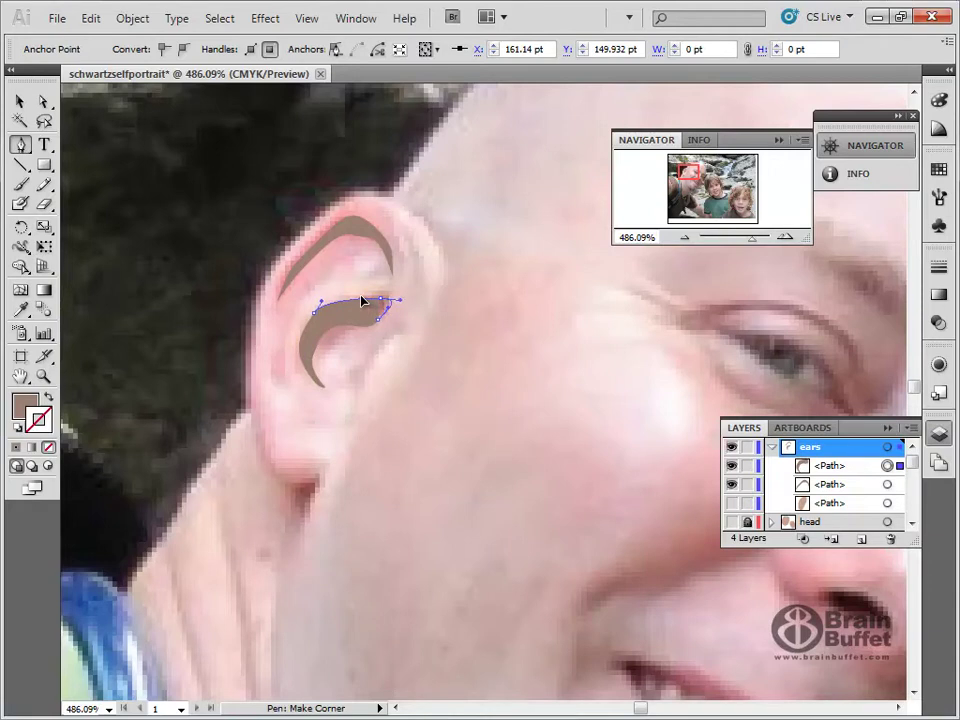
click(371, 300)
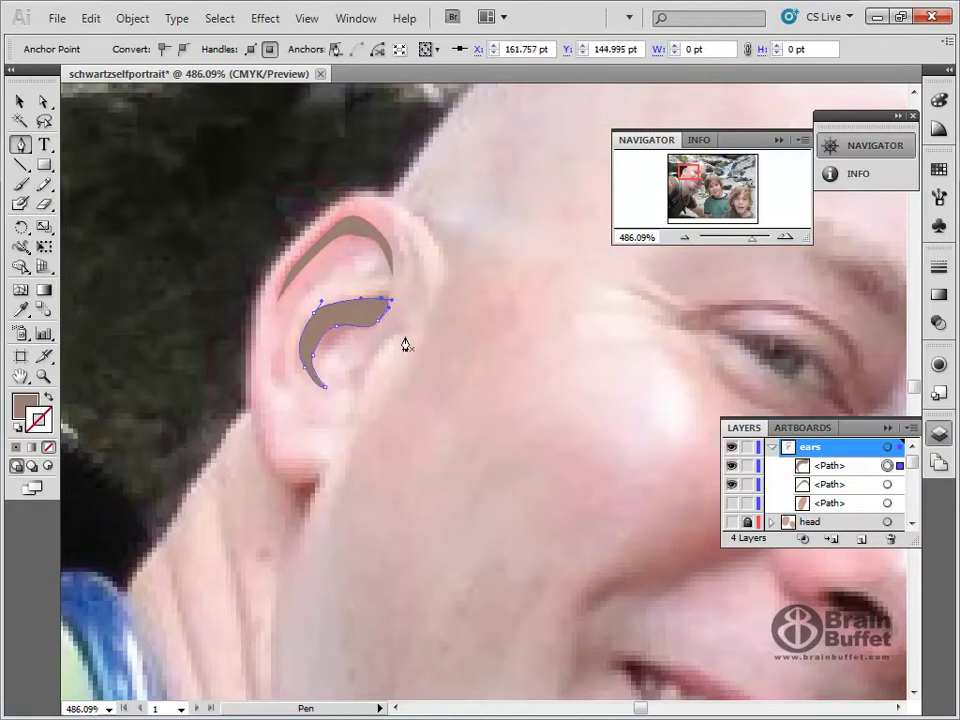
Step: Add a thin filled crescent along the ear's front edge and show the ear shape beneath the shadows
drag(358, 393, 425, 330)
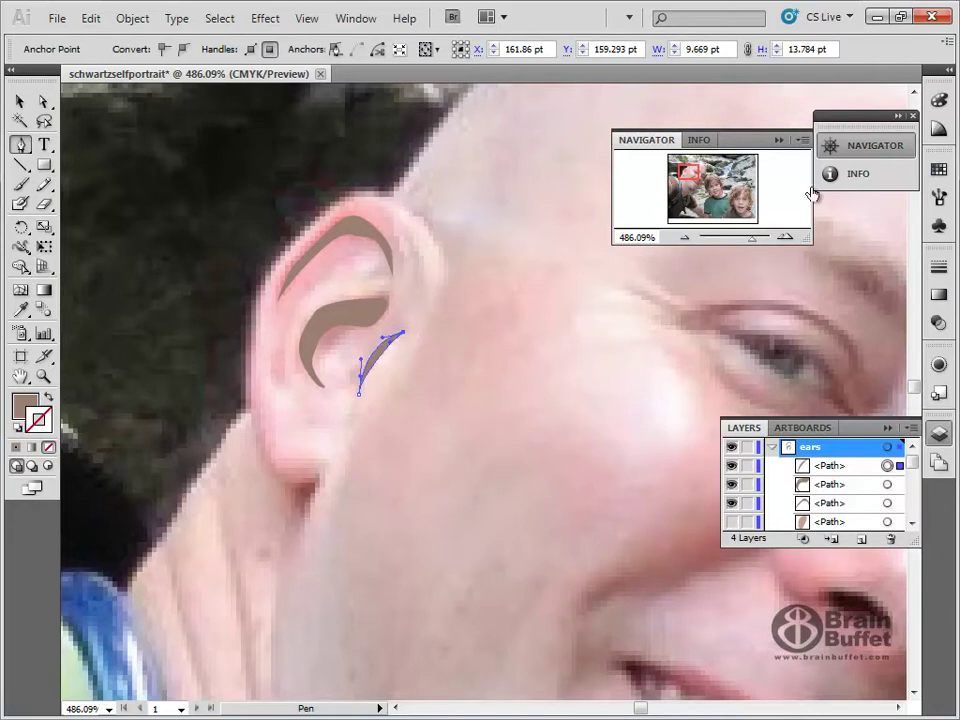
click(18, 101)
click(731, 521)
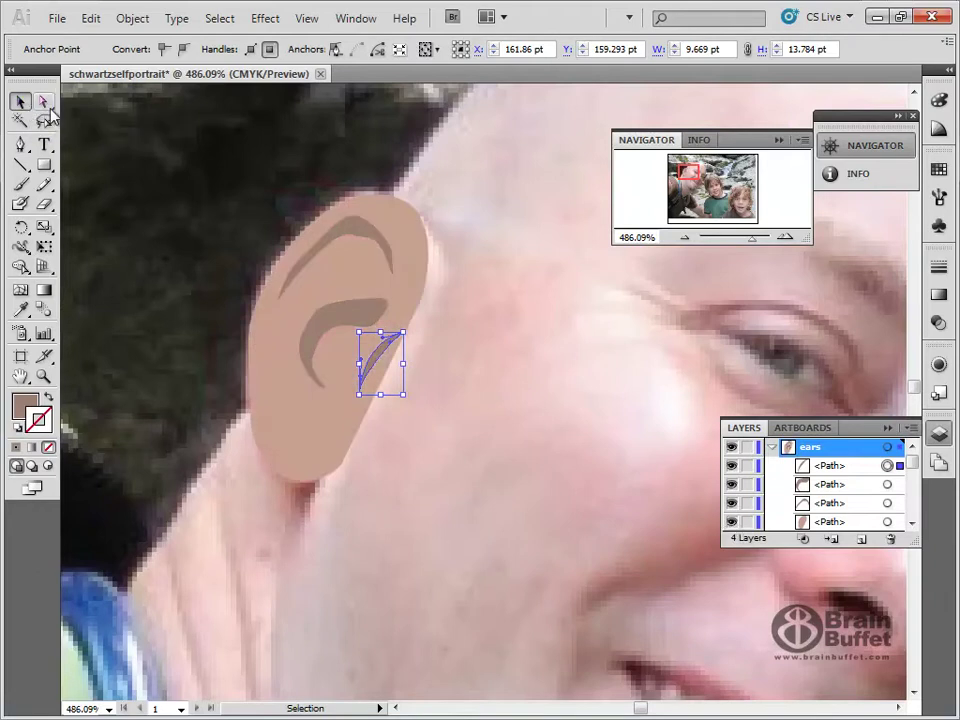
click(197, 145)
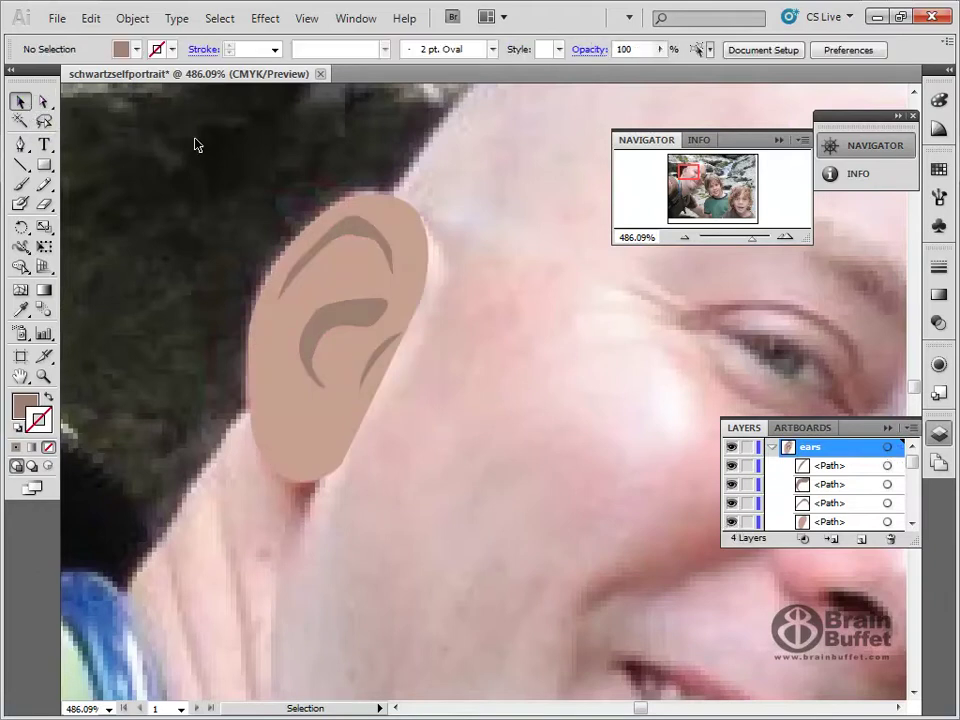
Step: Fit the whole artboard in view, collapse the ears layer, and show the head and neck layers
double_click(20, 376)
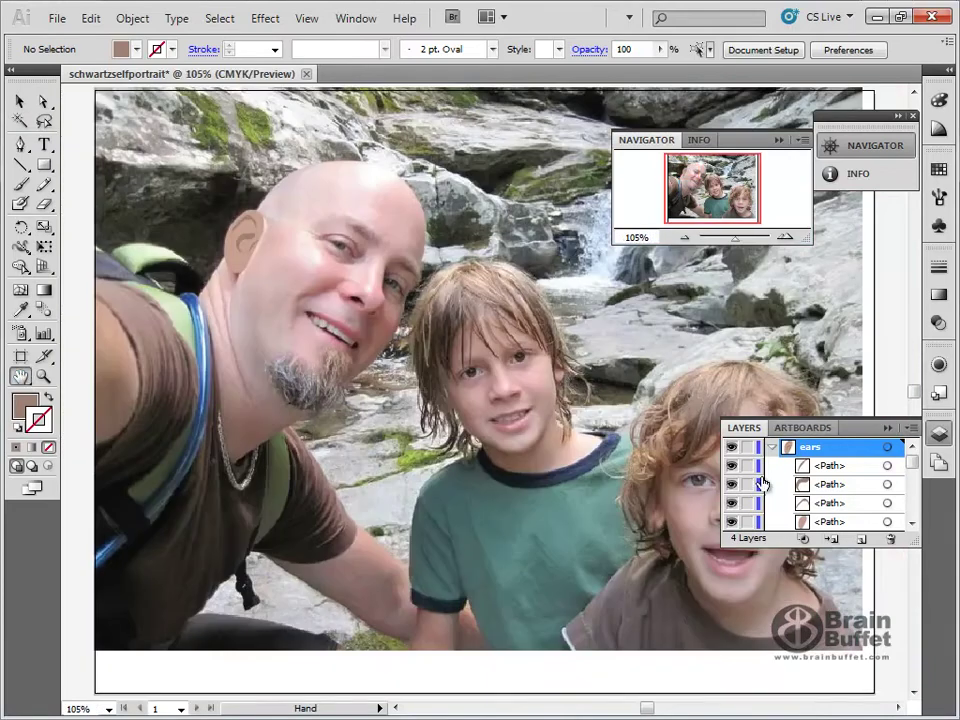
click(771, 447)
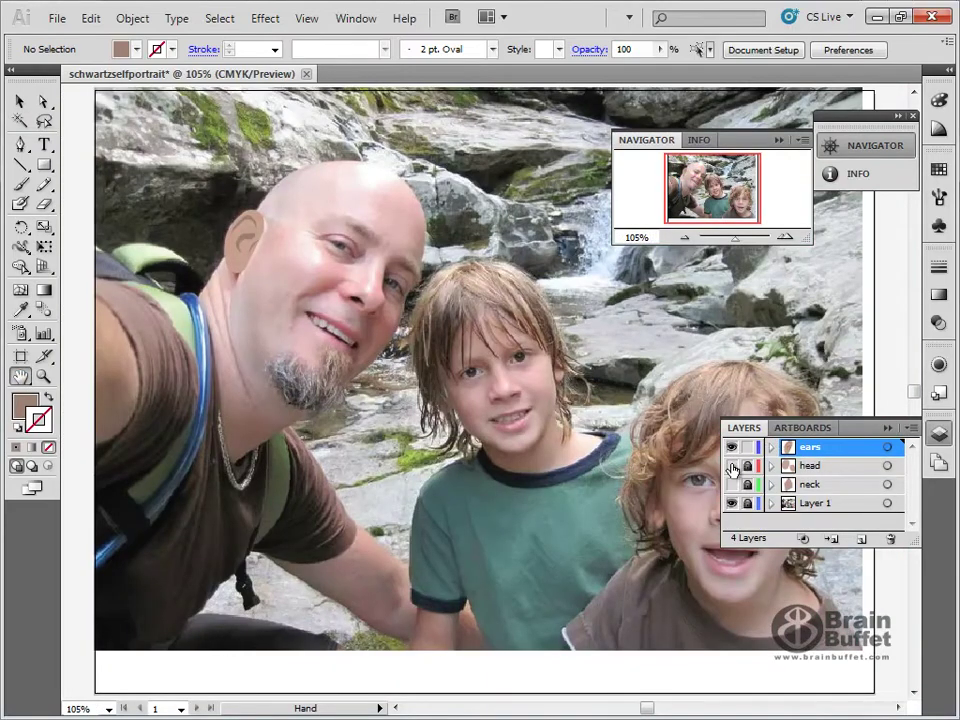
drag(732, 466, 732, 484)
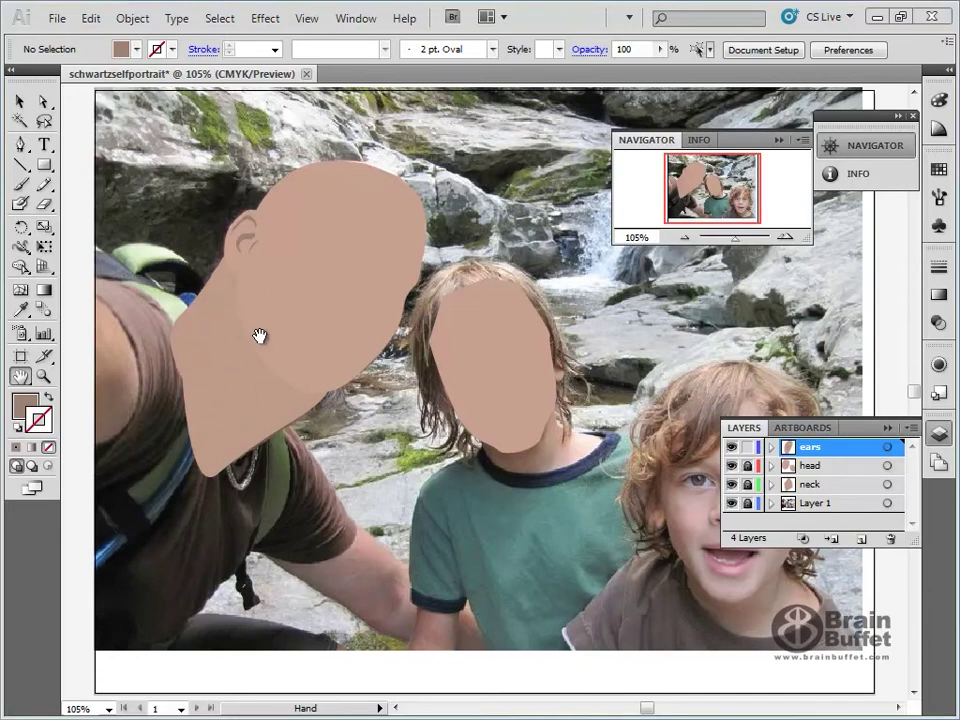
Step: Check the head layer by hiding and reshowing it, and unlock it for editing
click(20, 101)
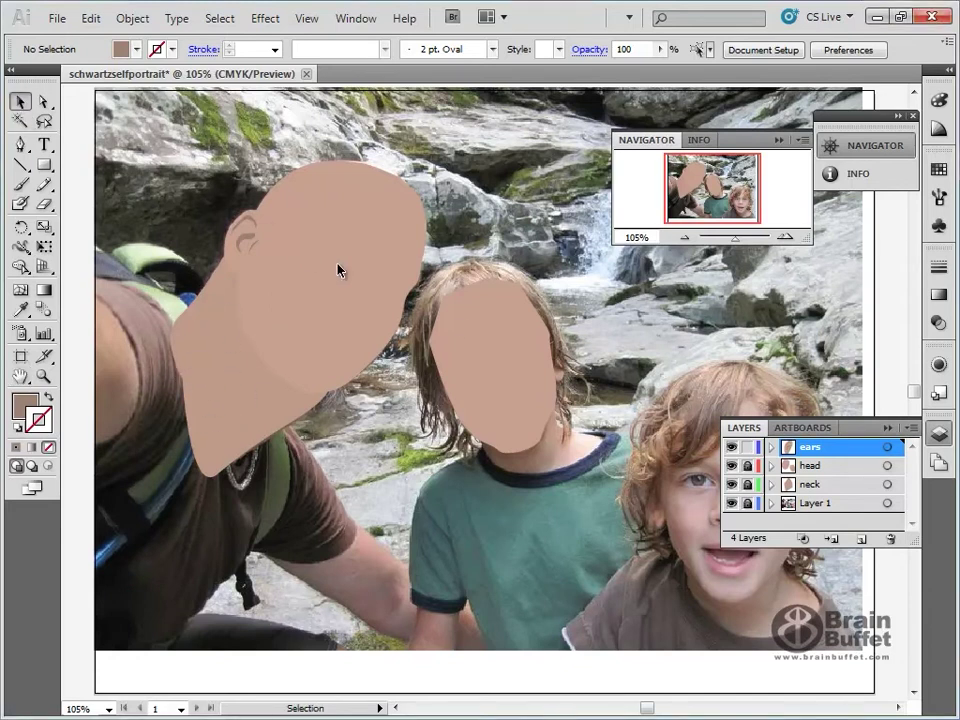
click(732, 466)
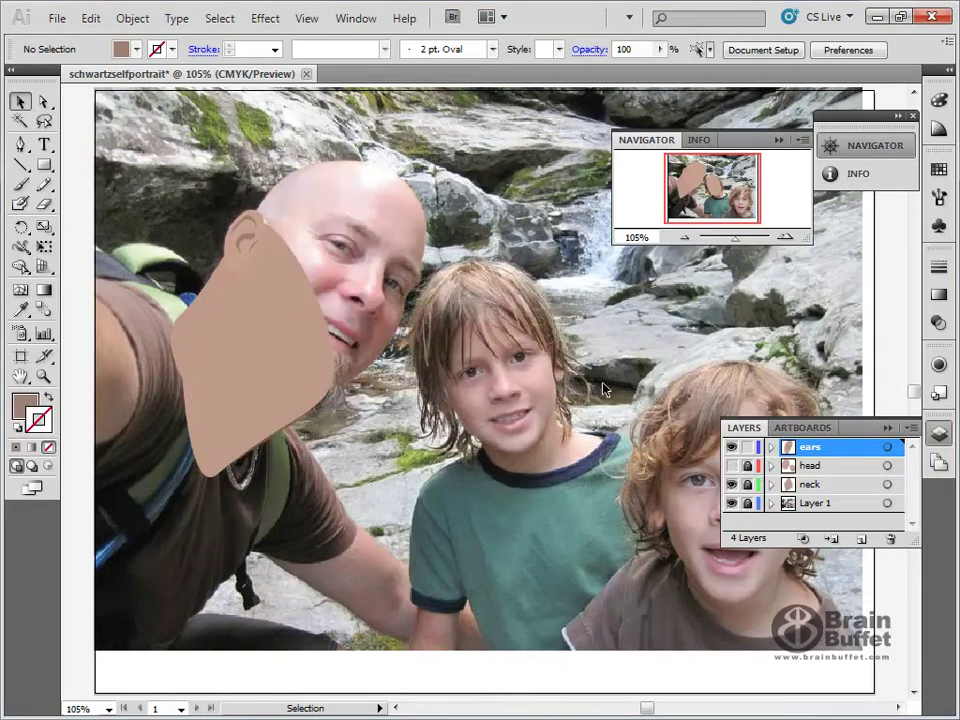
click(732, 467)
click(748, 467)
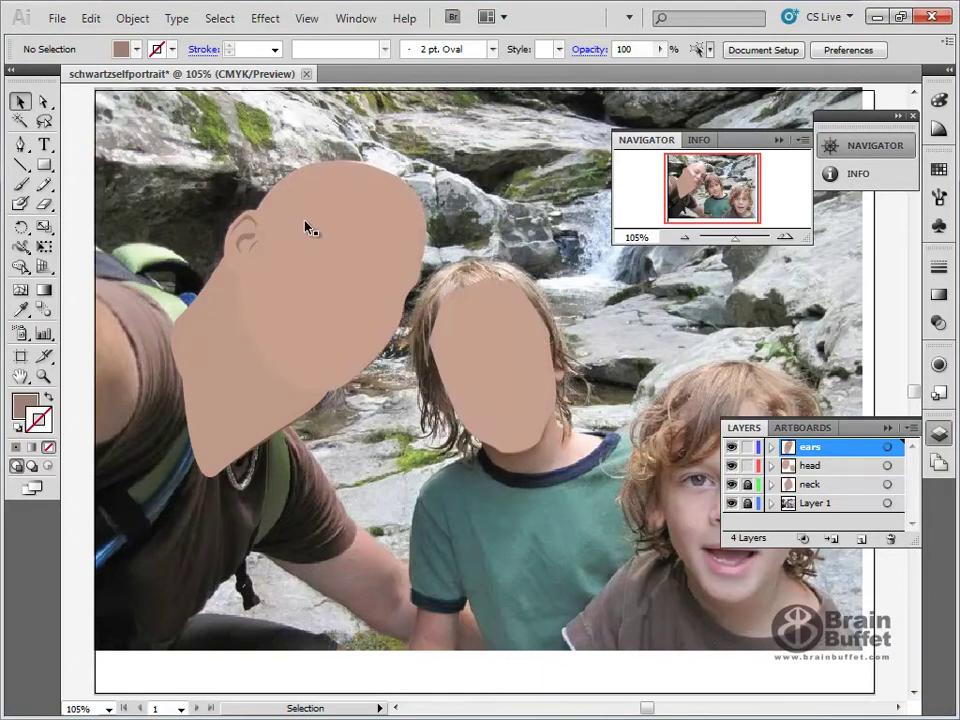
Step: Try a 1 pt stroke around the largest head in a darker skin tone (C 22.75, M 36.67, Y 42.11, K 26)
click(333, 247)
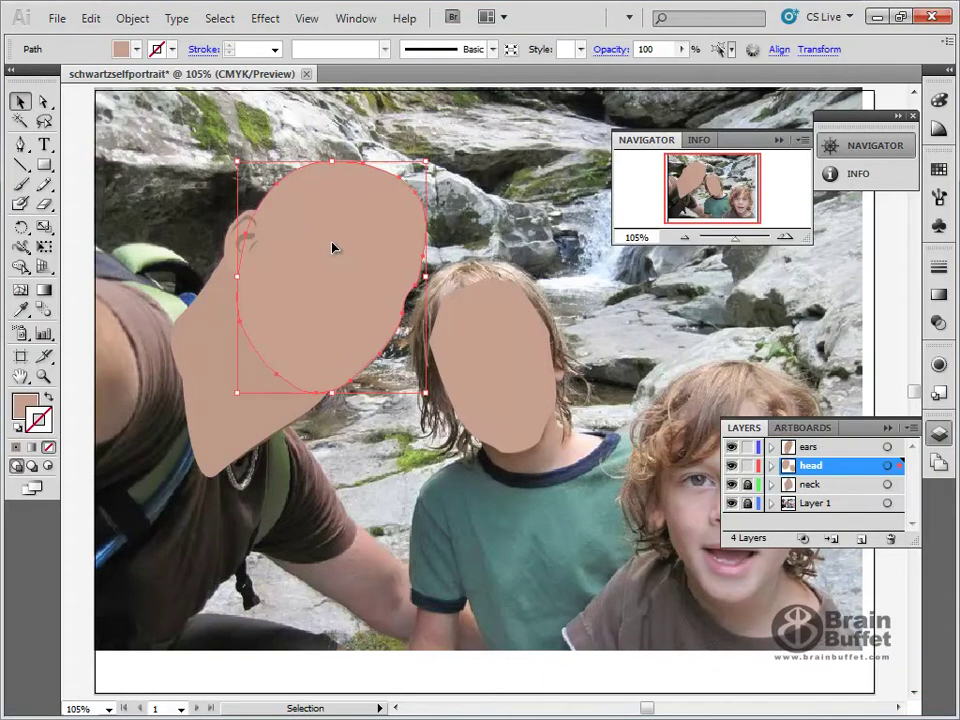
click(48, 422)
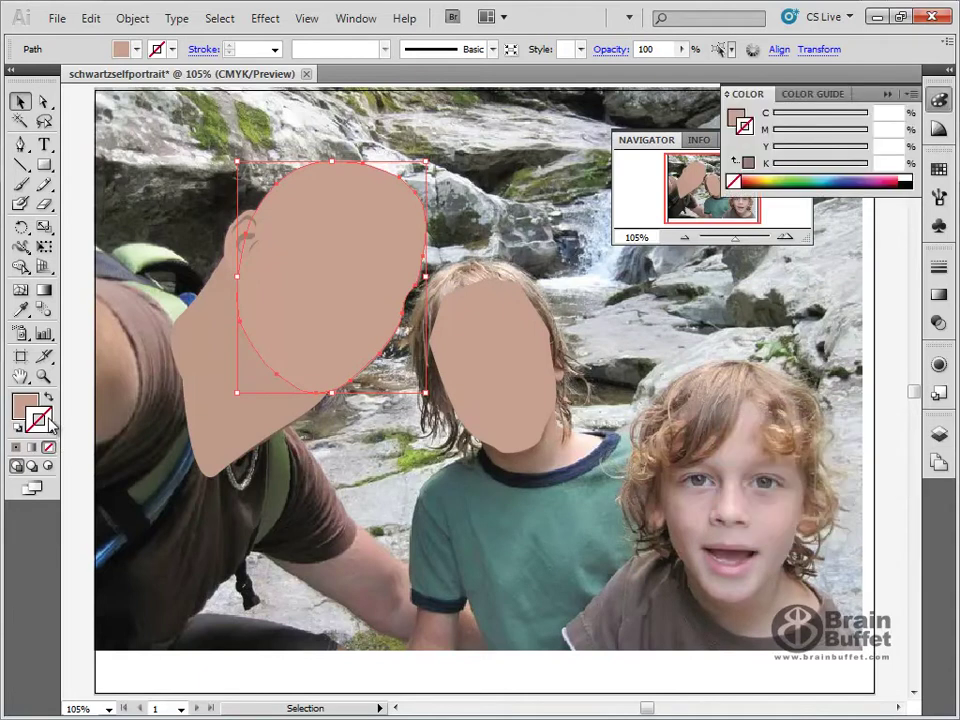
click(747, 160)
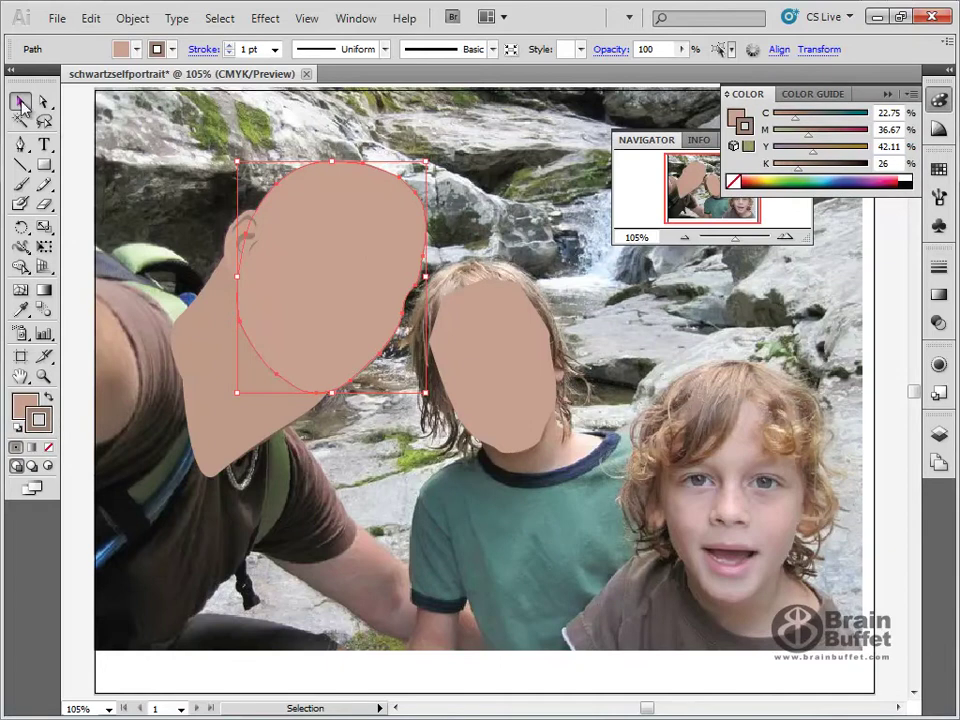
click(94, 88)
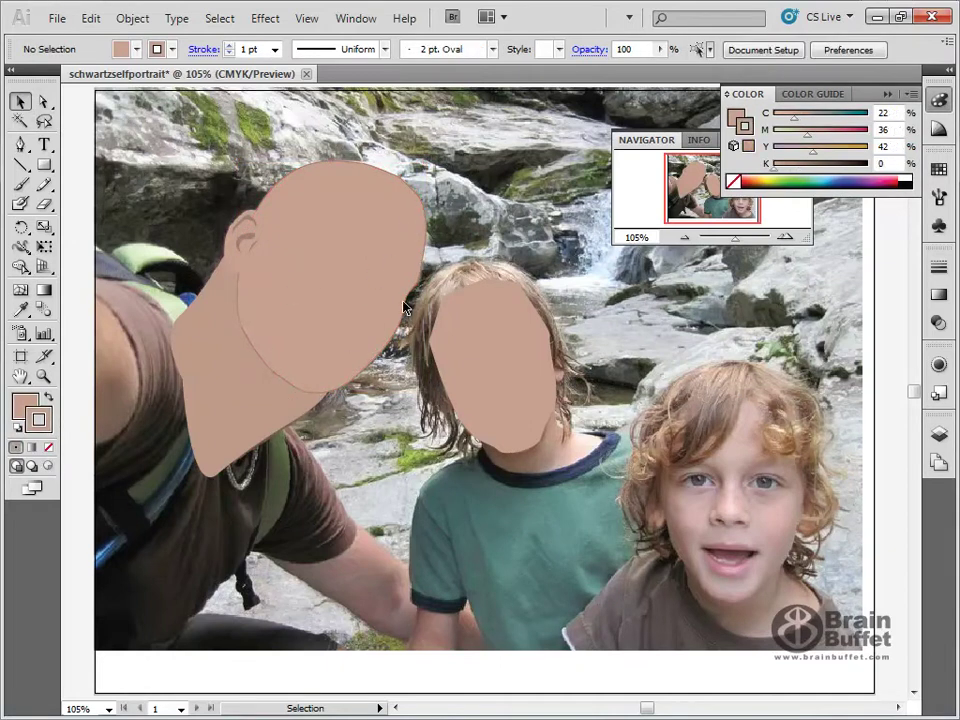
drag(820, 162, 777, 165)
Step: Remove the stroke from the largest head, leaving only its skin-tone fill
key(a)
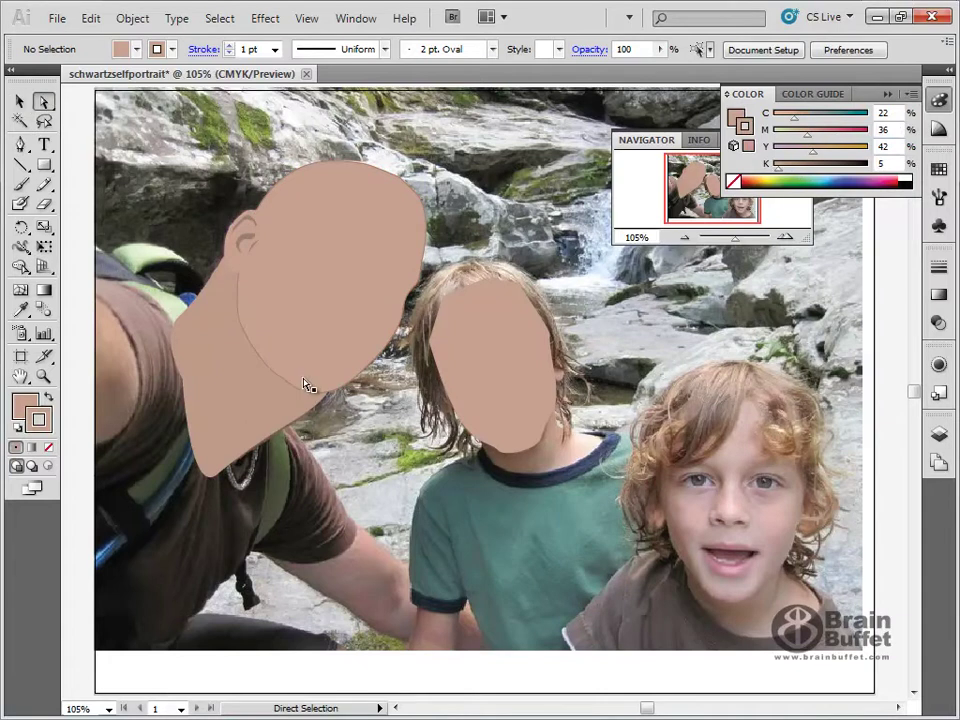
click(47, 447)
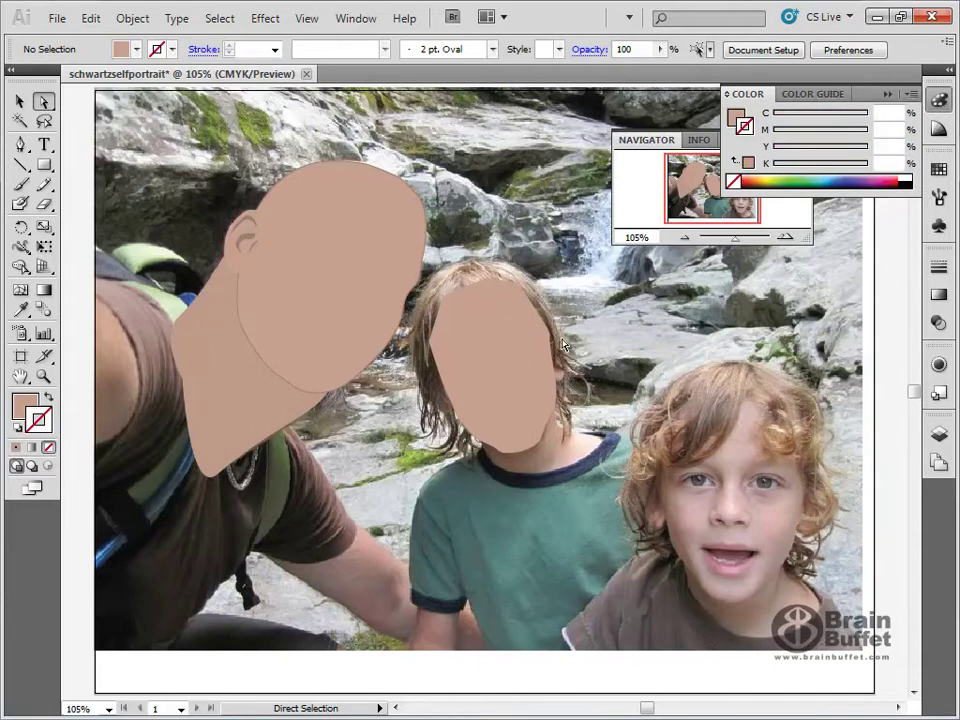
click(938, 434)
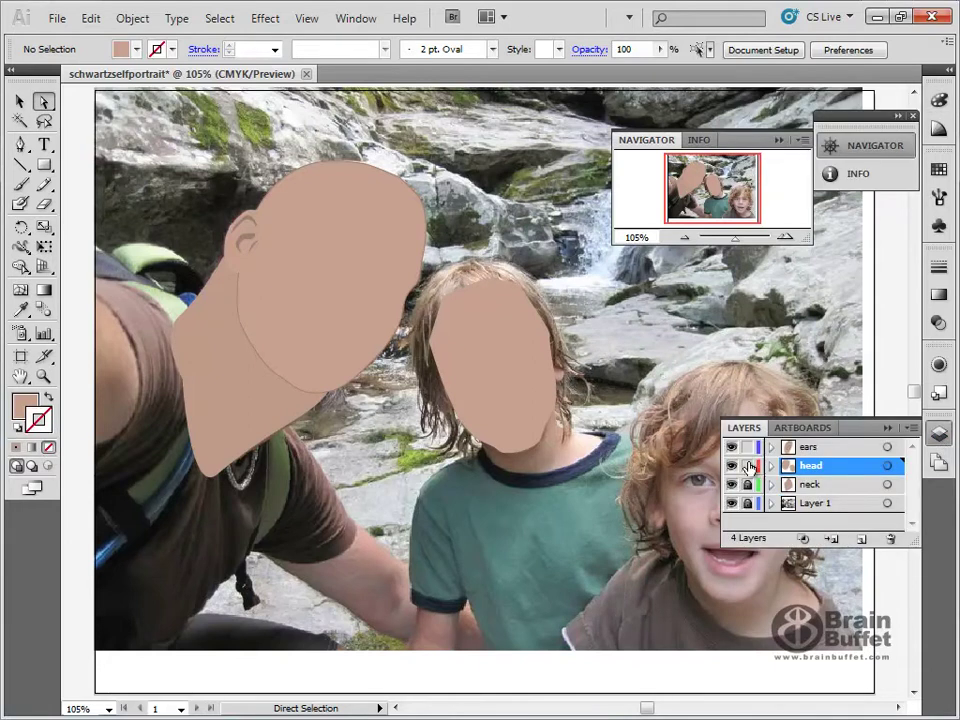
click(20, 101)
click(323, 236)
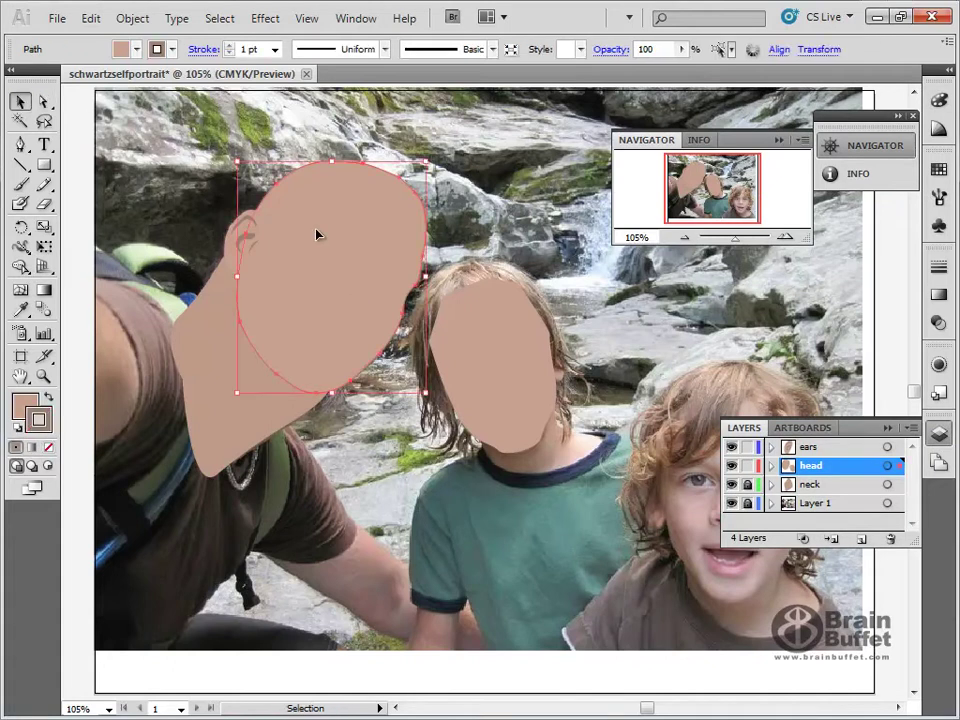
click(48, 448)
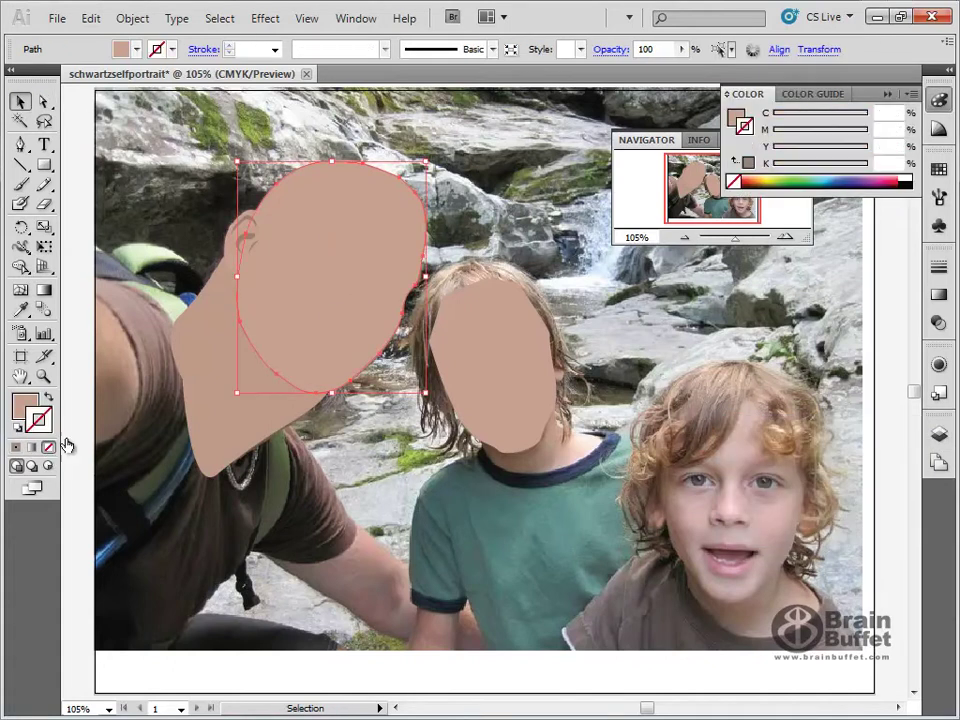
Step: Duplicate the largest head shape slightly below and left of the original and send the copy to the back
click(219, 343)
click(285, 308)
key(ctrl+c)
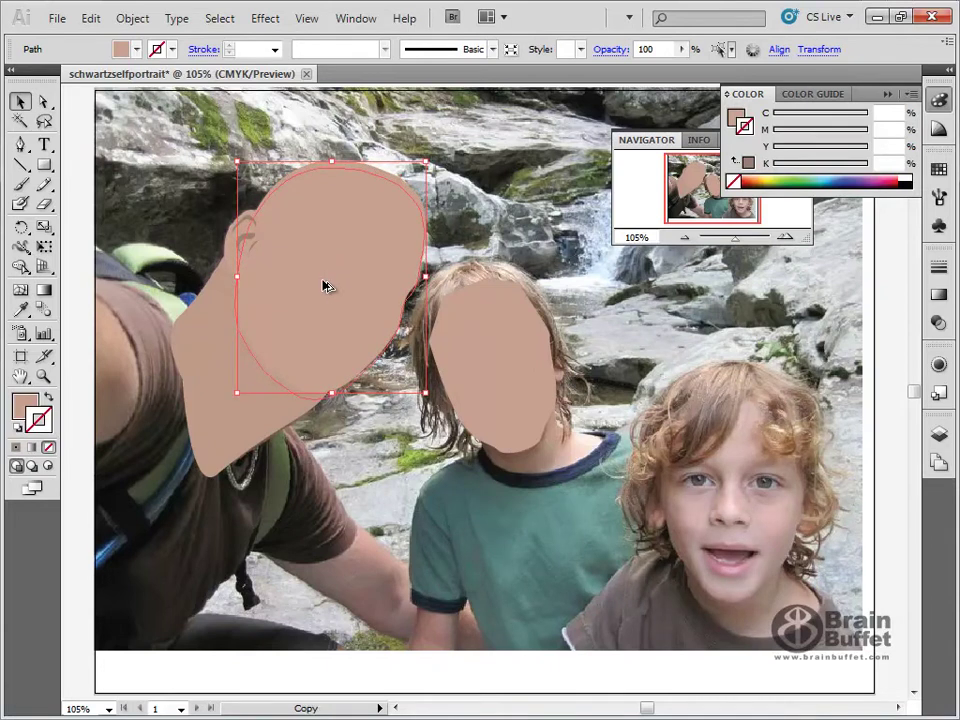
right_click(323, 286)
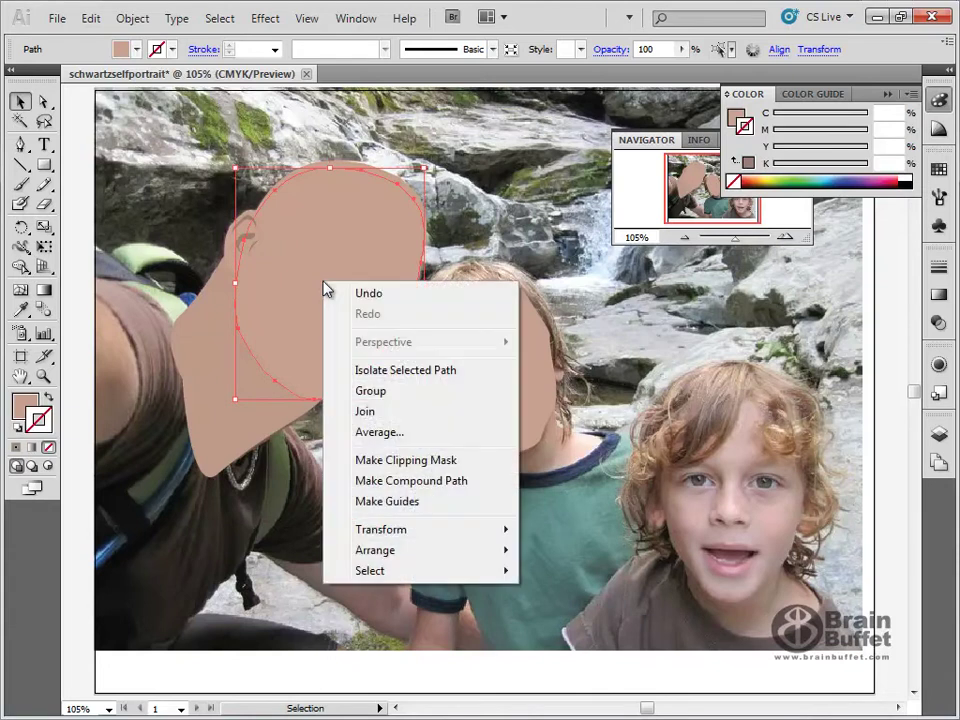
mouse_move(437, 550)
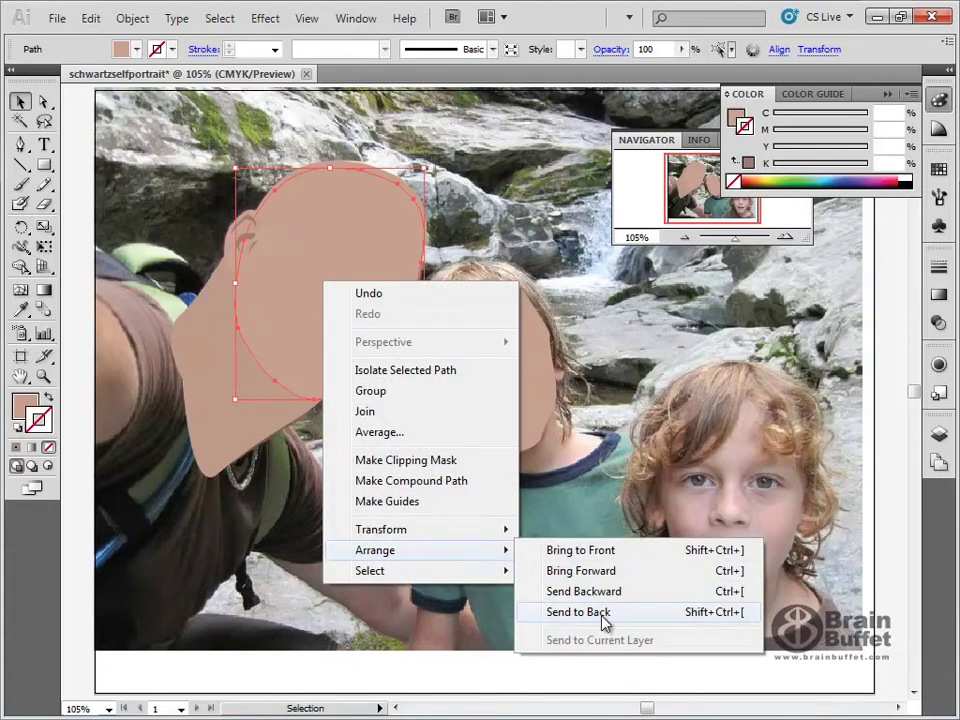
click(590, 612)
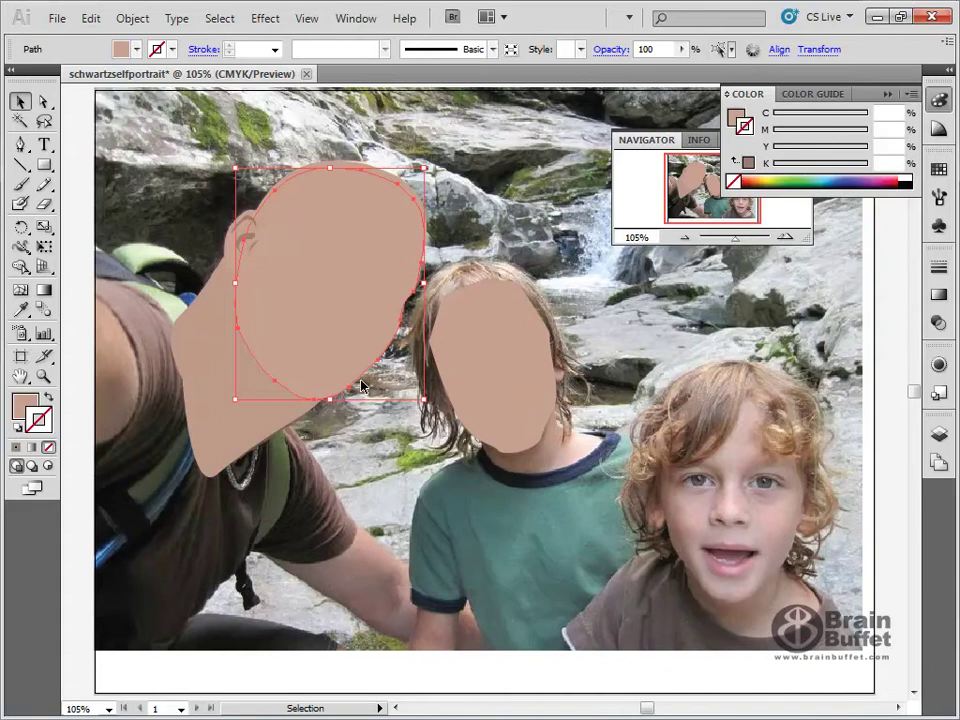
Step: Darken the rear head copy's fill to 16% black so it forms a jaw shadow, and deselect it
click(939, 434)
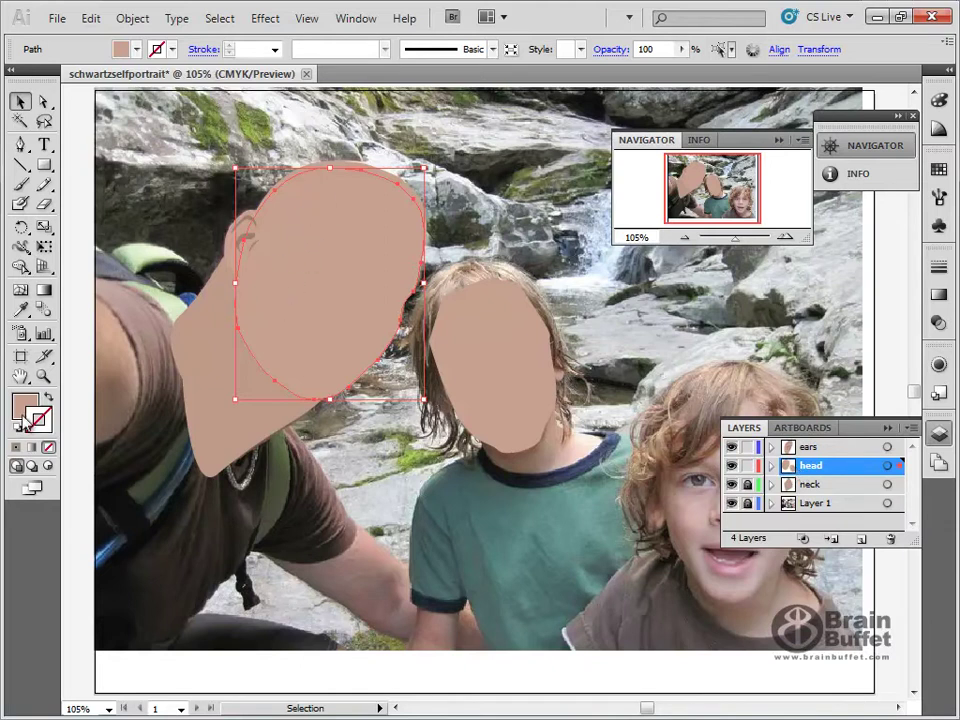
click(18, 405)
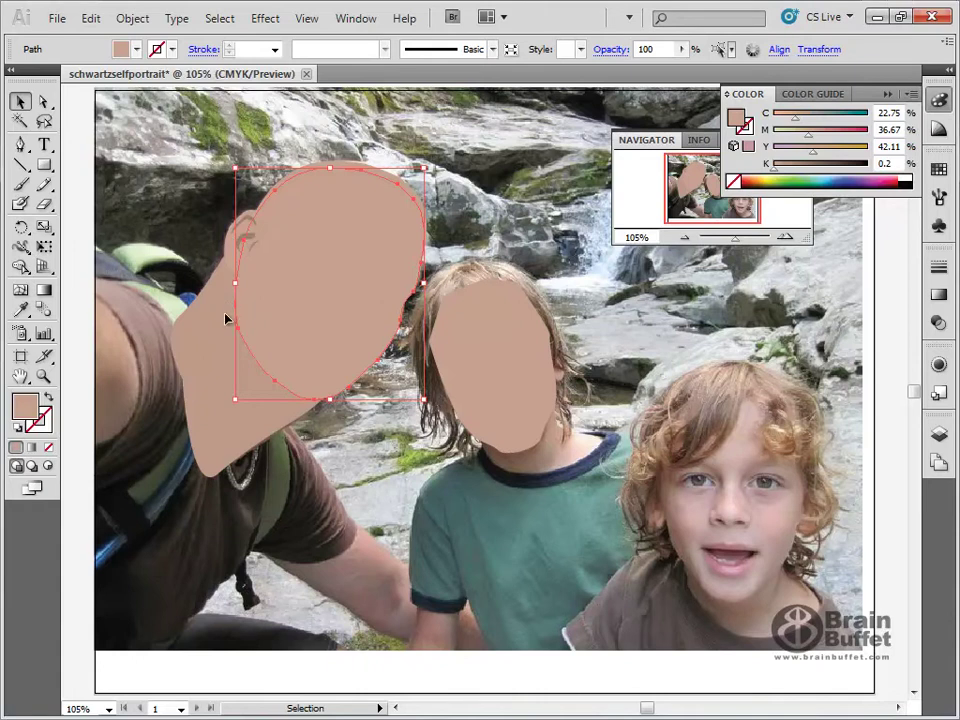
click(786, 166)
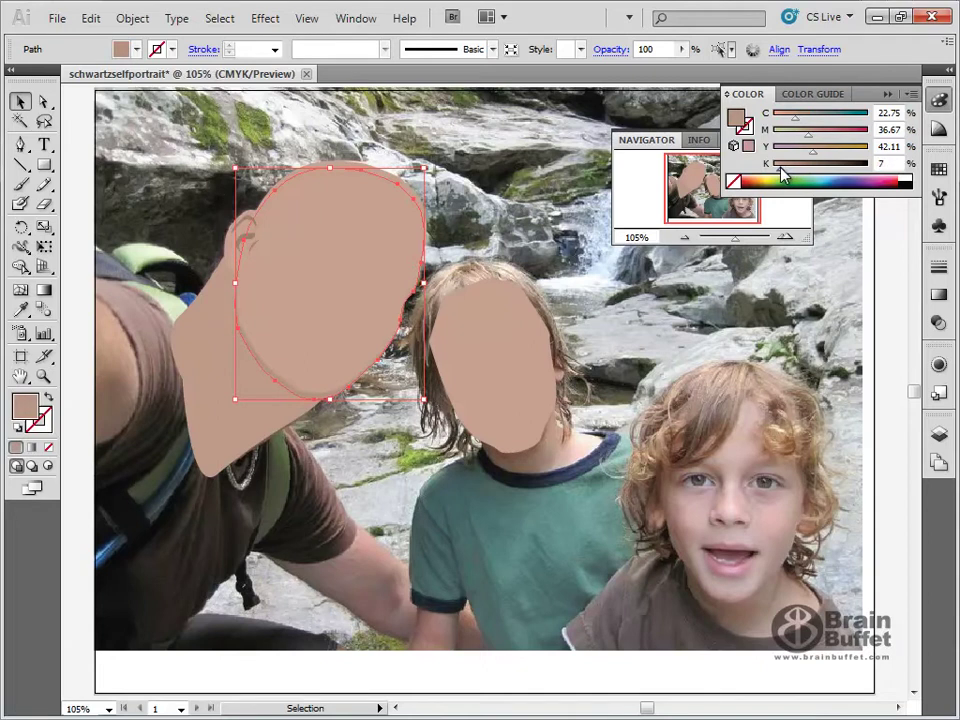
drag(783, 175, 792, 175)
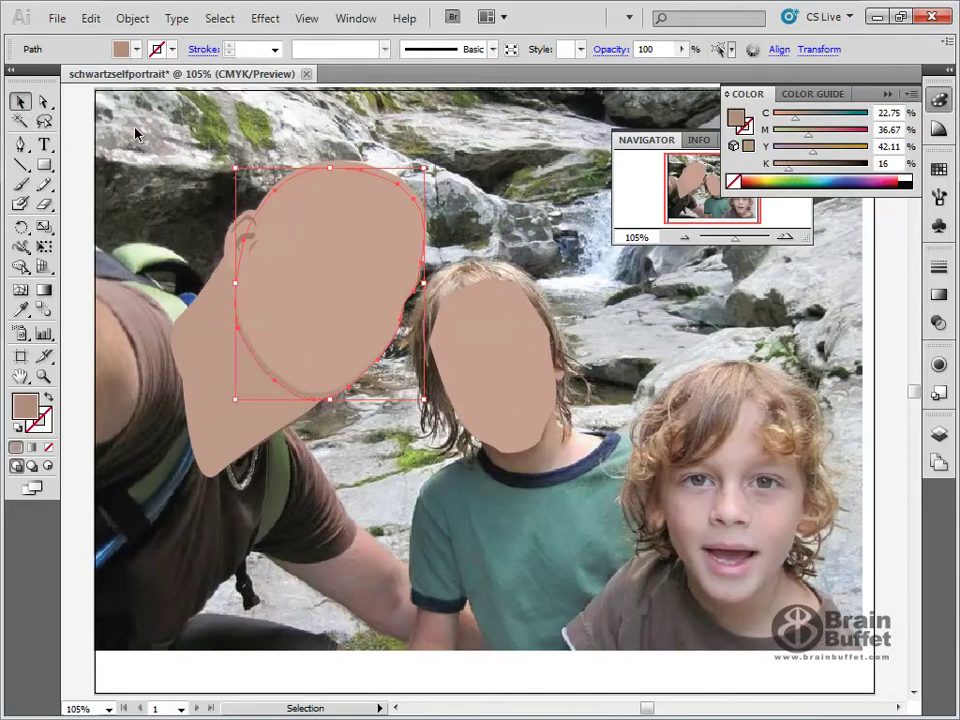
click(145, 93)
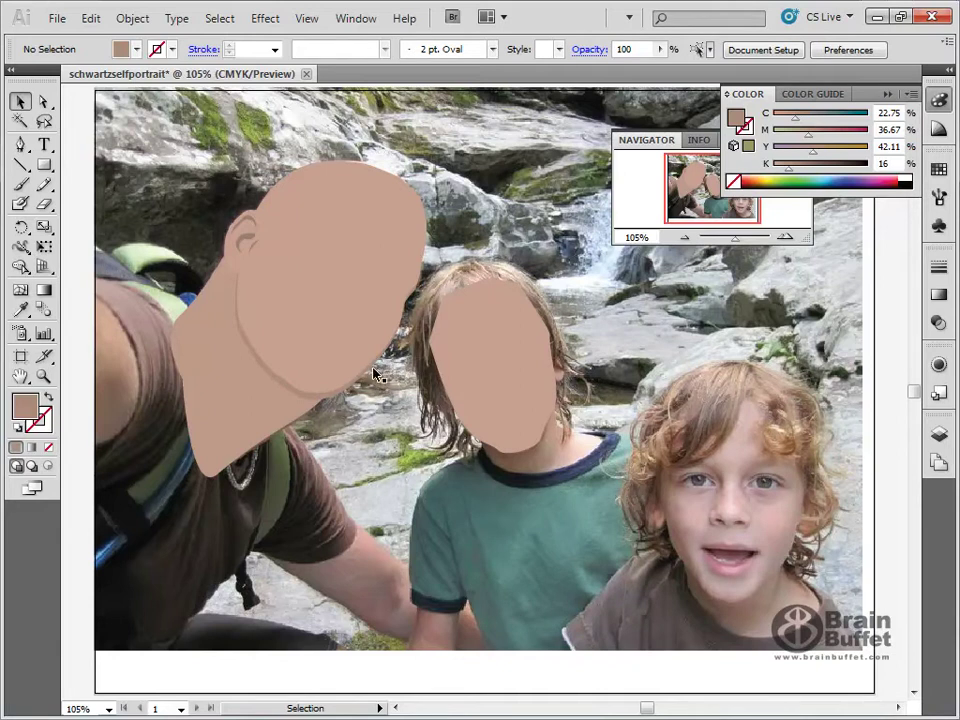
Step: Select the face-side anchor points of the jaw shadow shape and move them inward behind the head
click(254, 359)
click(43, 102)
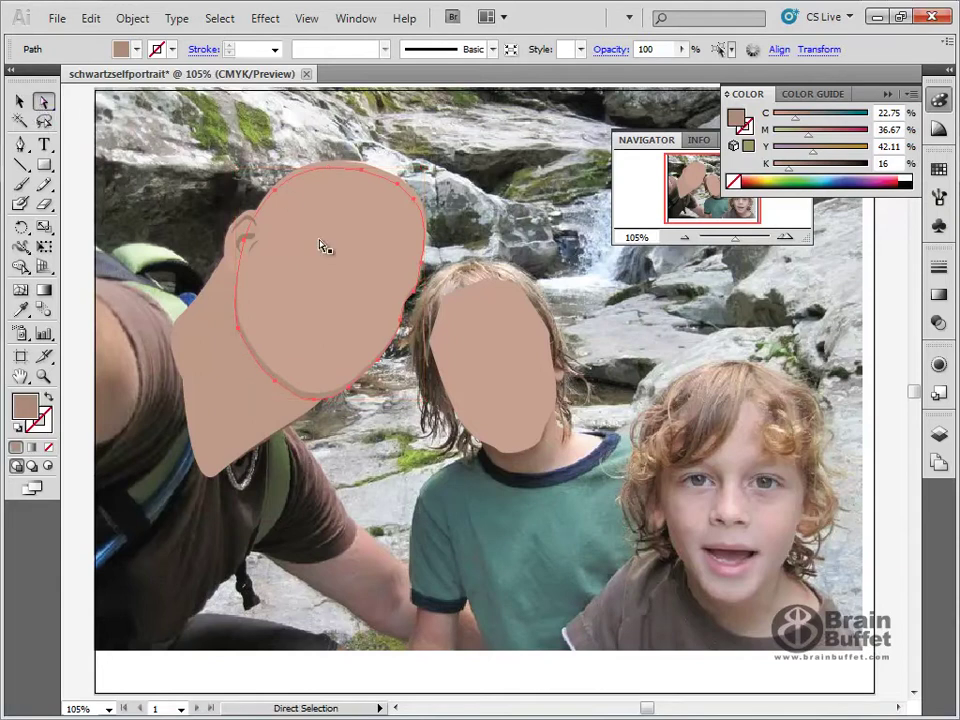
click(346, 397)
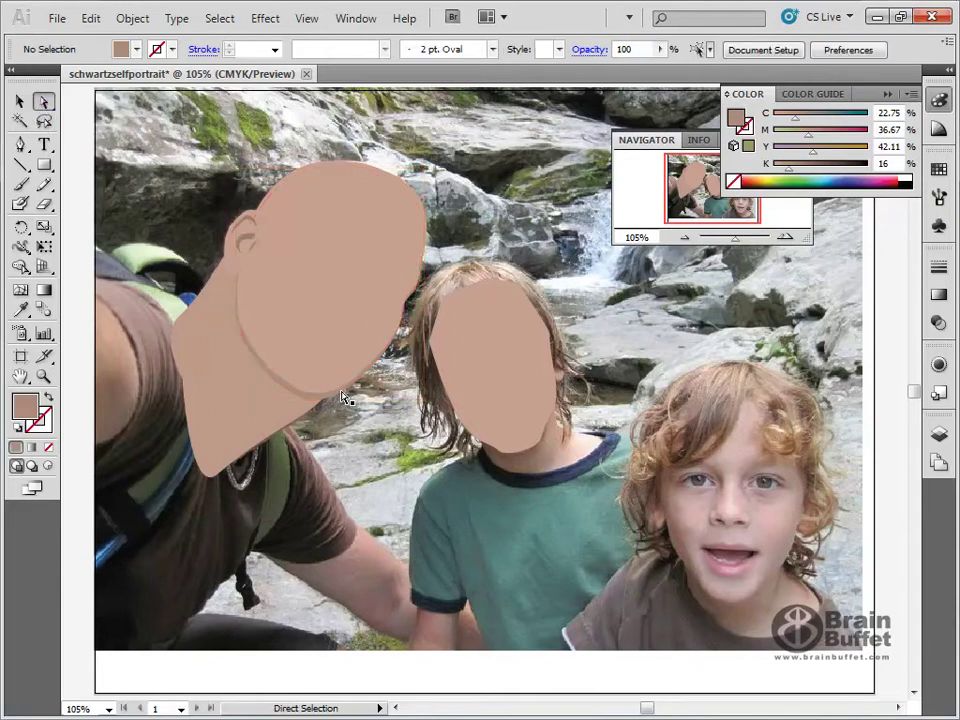
click(345, 392)
click(346, 389)
click(351, 387)
click(353, 392)
drag(383, 366, 408, 235)
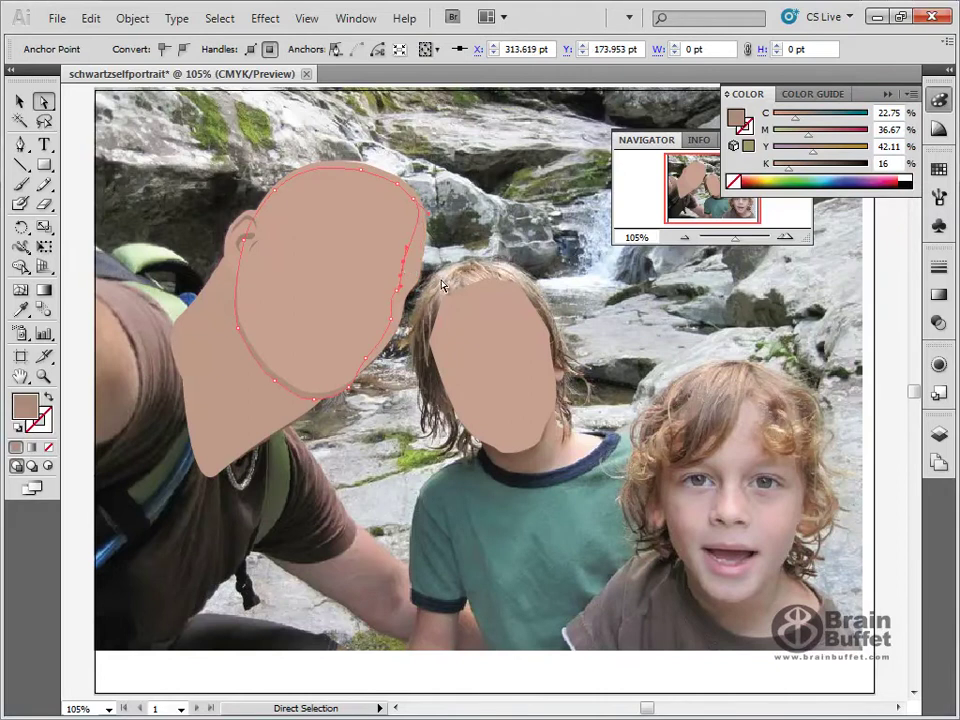
Step: Move the jaw shadow's anchor point beside the chin upward to tuck that edge under the head
click(348, 387)
click(349, 391)
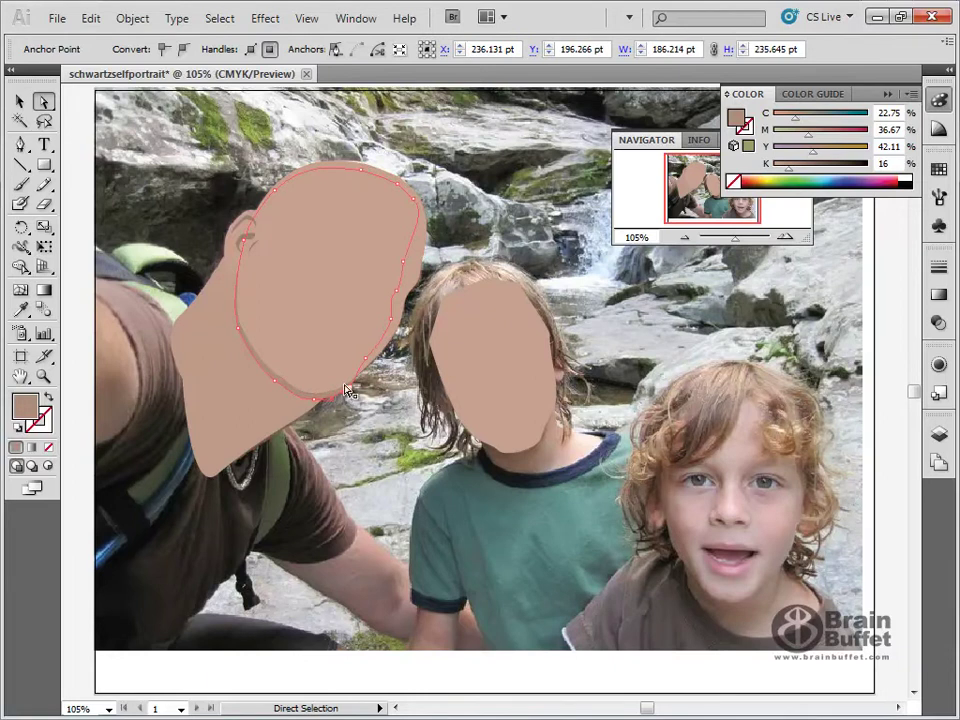
mouse_move(348, 388)
mouse_down()
mouse_move(342, 382)
mouse_move(352, 380)
mouse_up()
click(316, 405)
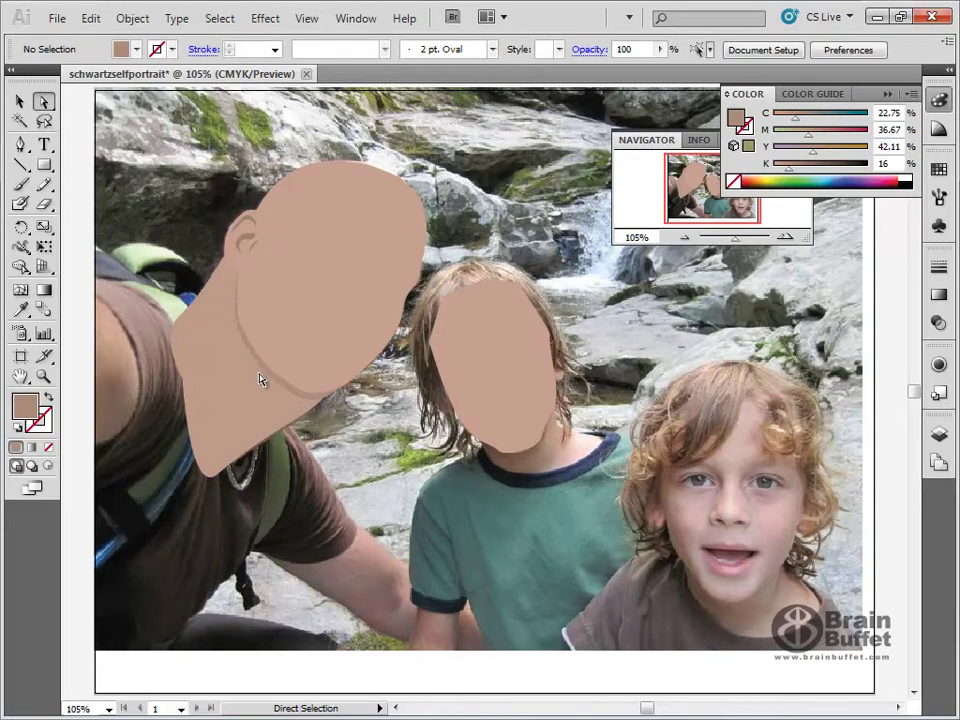
Step: Shift the whole jaw shadow shape slightly up to thin the visible shadow, and deselect it
click(358, 381)
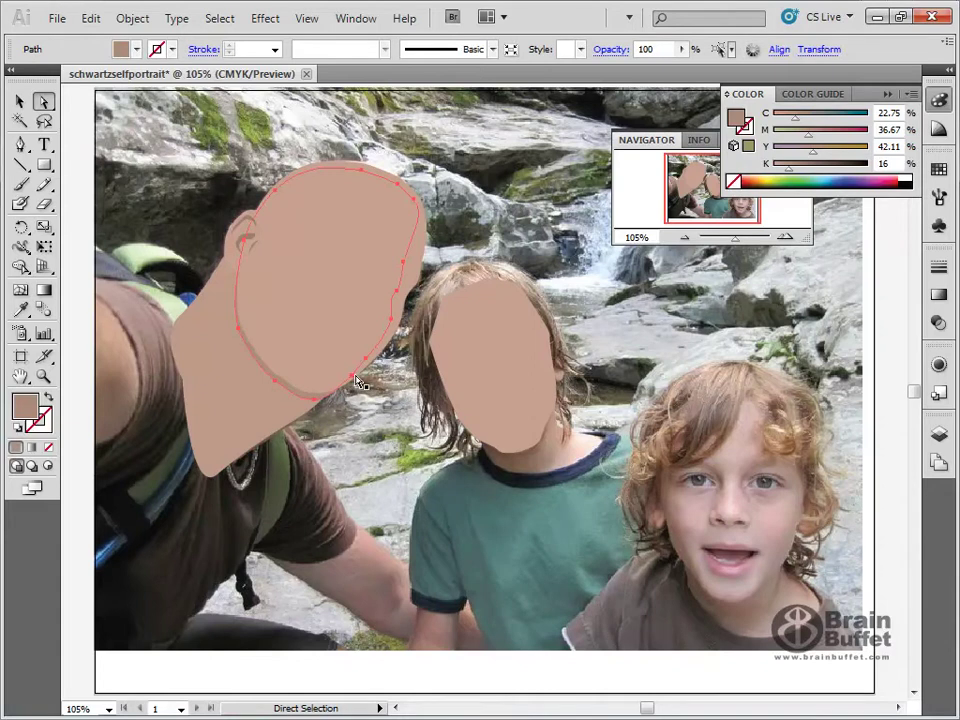
drag(354, 376, 355, 373)
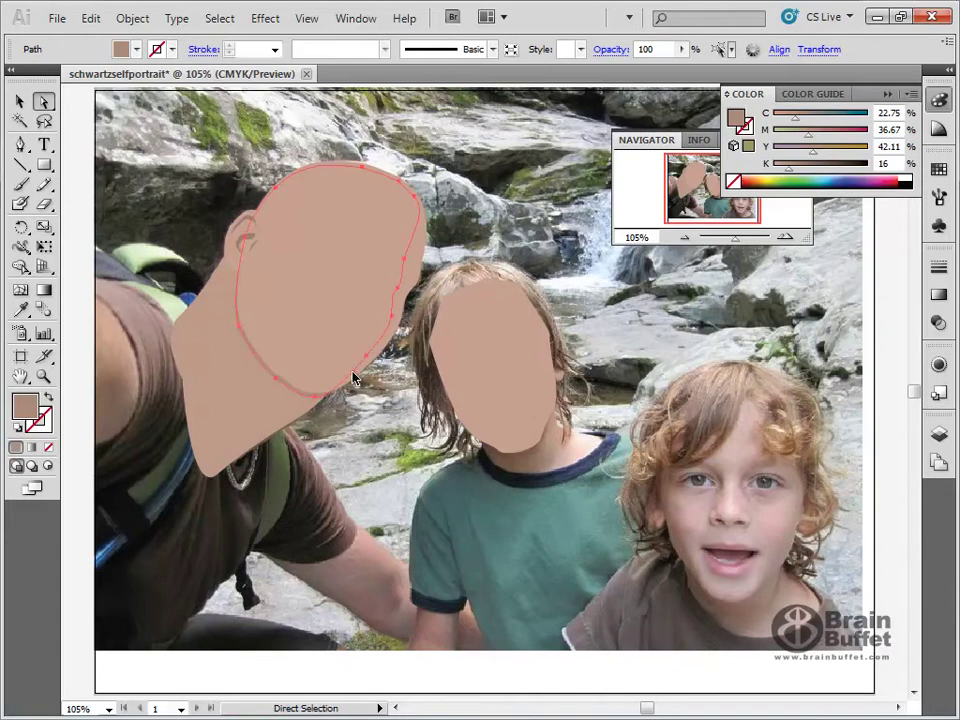
click(354, 378)
click(383, 422)
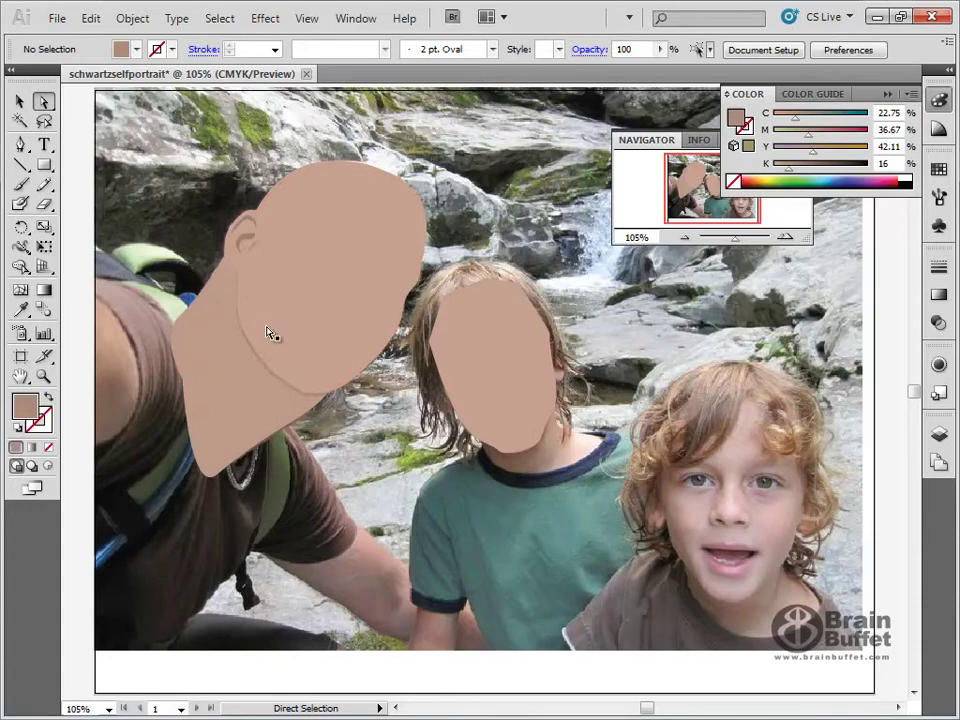
Step: Duplicate the ear shape slightly below and left of the original and send the copy to the back
click(240, 265)
click(938, 433)
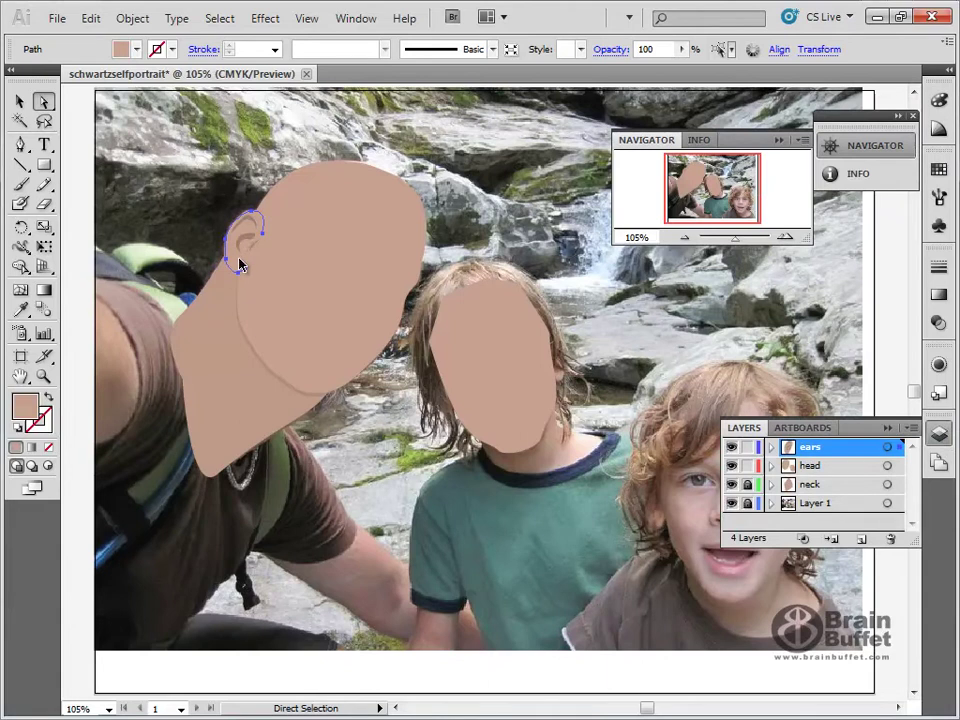
key(alt)
drag(232, 263, 233, 269)
right_click(234, 266)
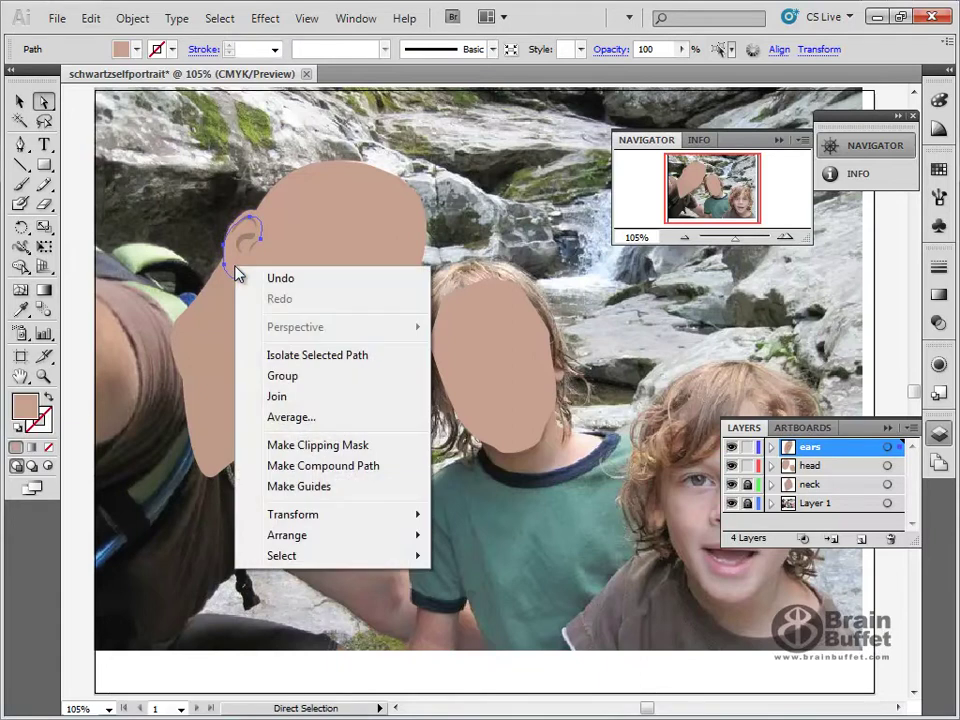
mouse_move(358, 540)
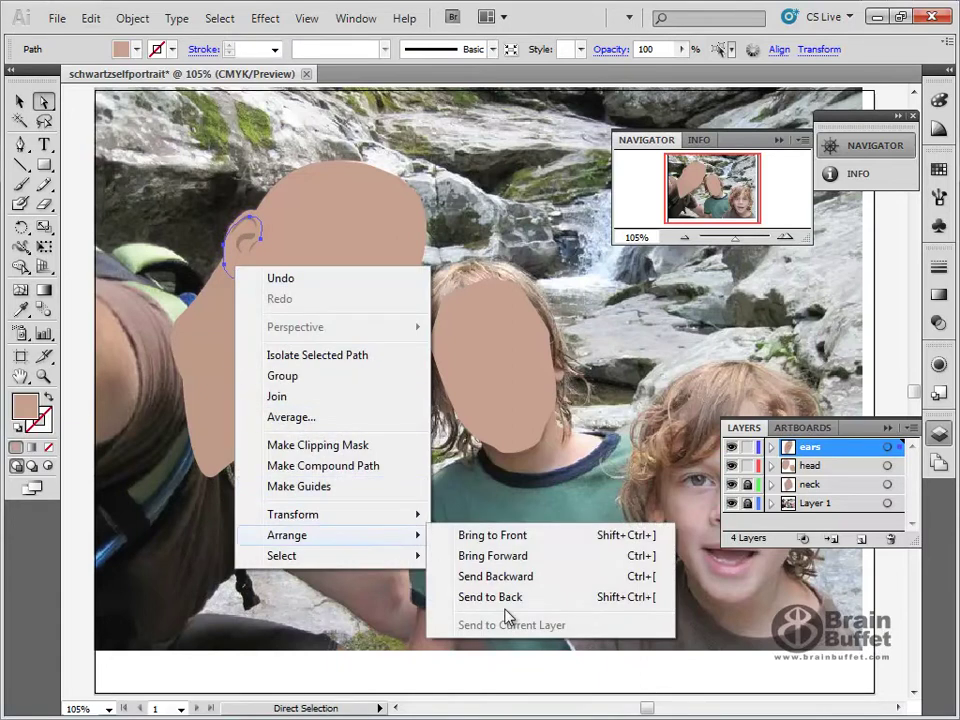
click(505, 598)
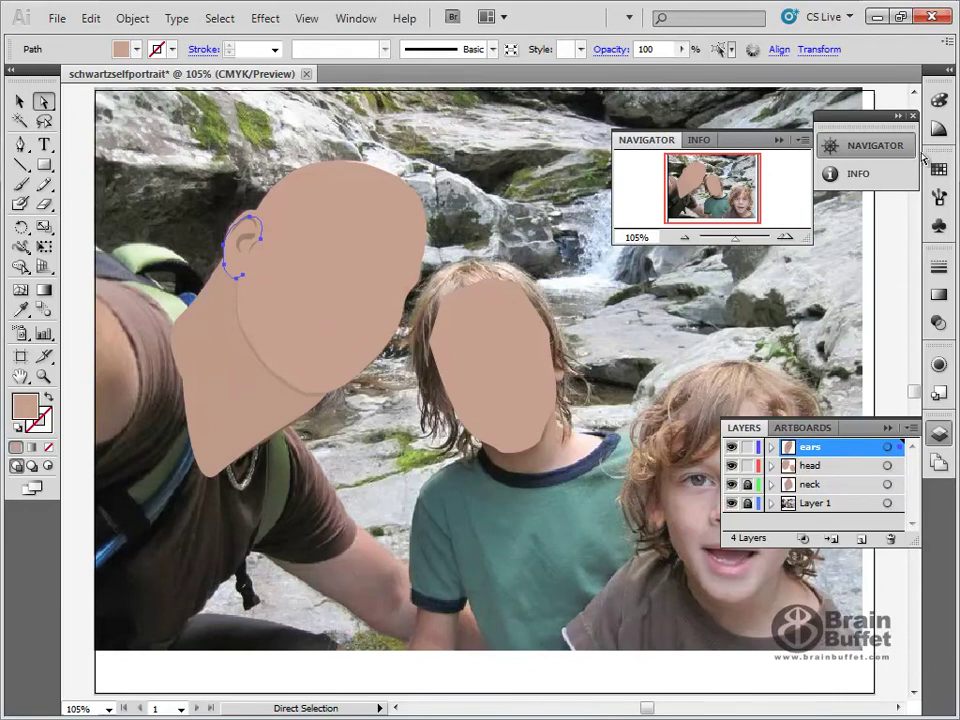
Step: Darken the rear ear copy's fill to 16% black so it forms a shadow, and deselect it
click(938, 128)
click(938, 100)
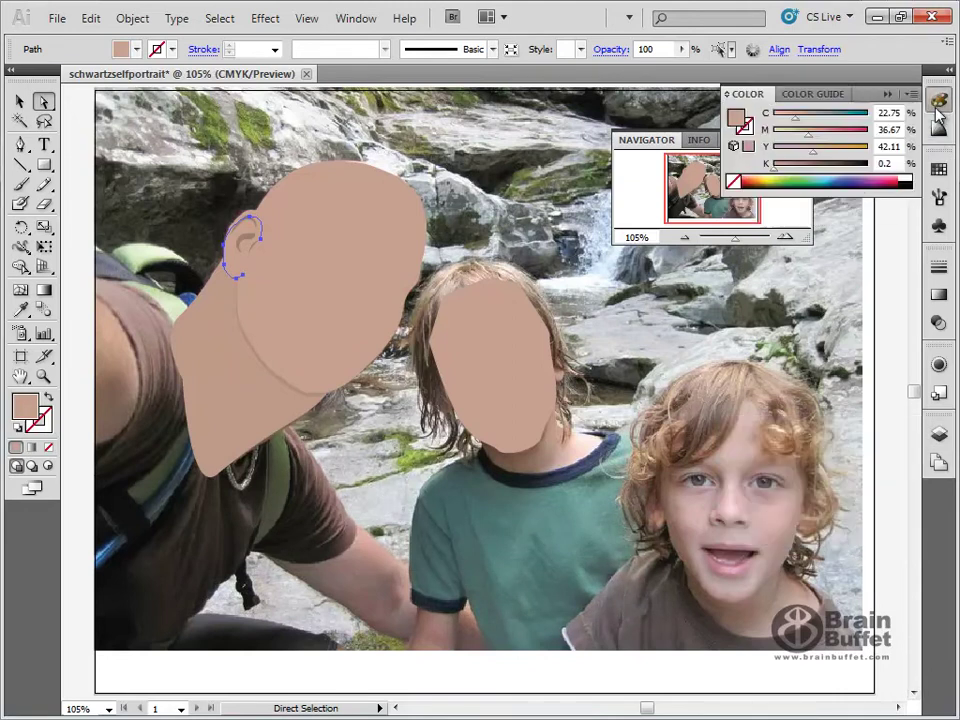
drag(775, 168, 790, 172)
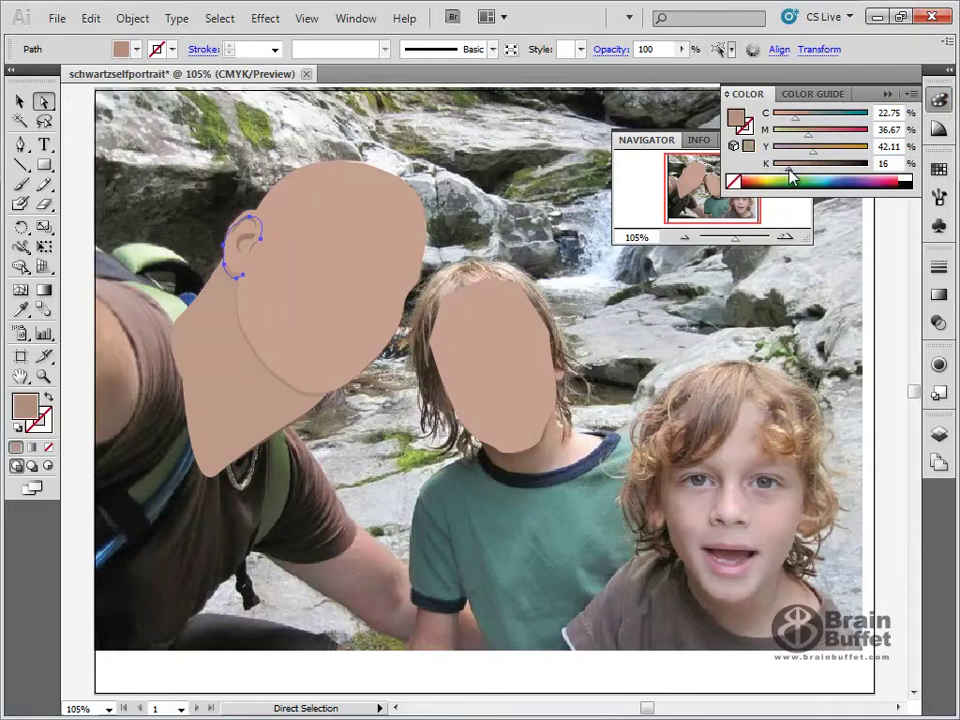
click(19, 101)
click(227, 196)
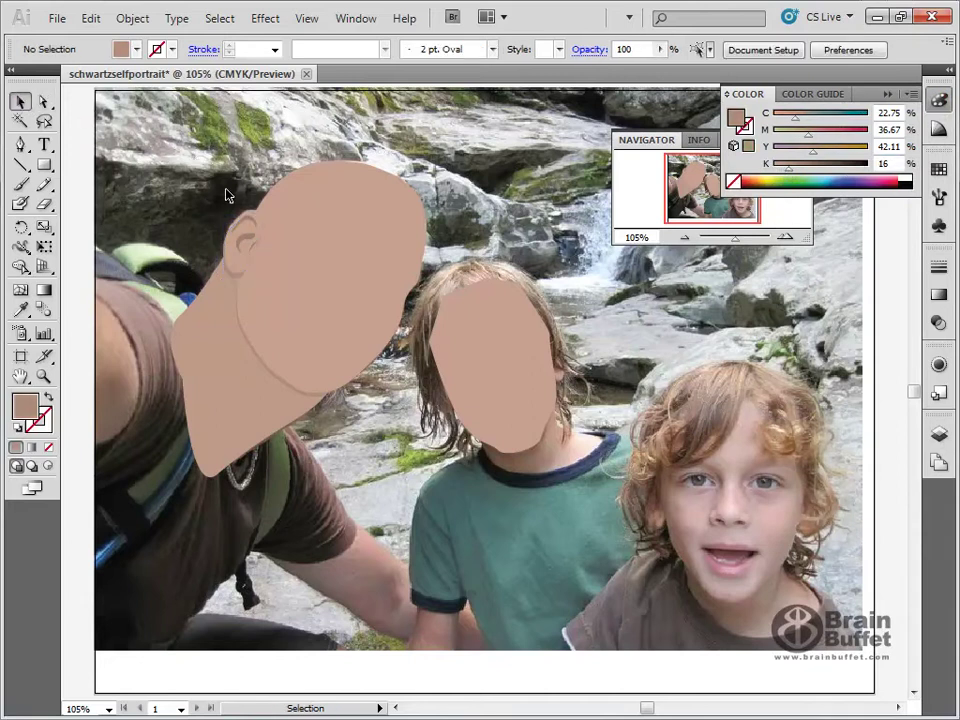
Step: Zoom in on the ear and jaw to examine the new shadows
click(252, 276)
key(Left)
click(274, 321)
click(124, 210)
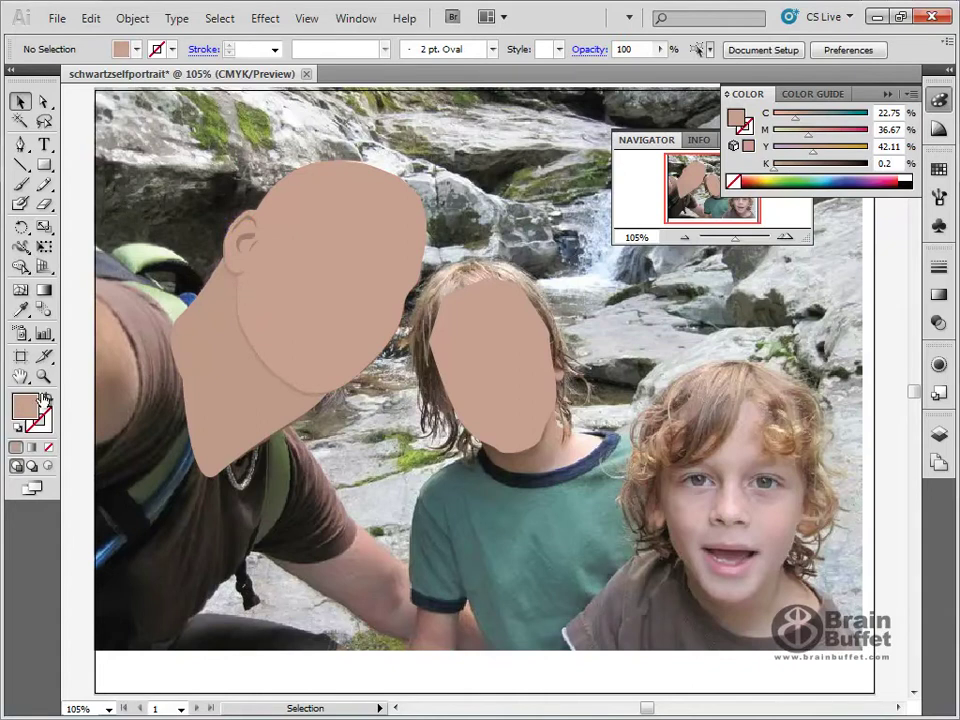
click(43, 376)
drag(191, 199, 350, 408)
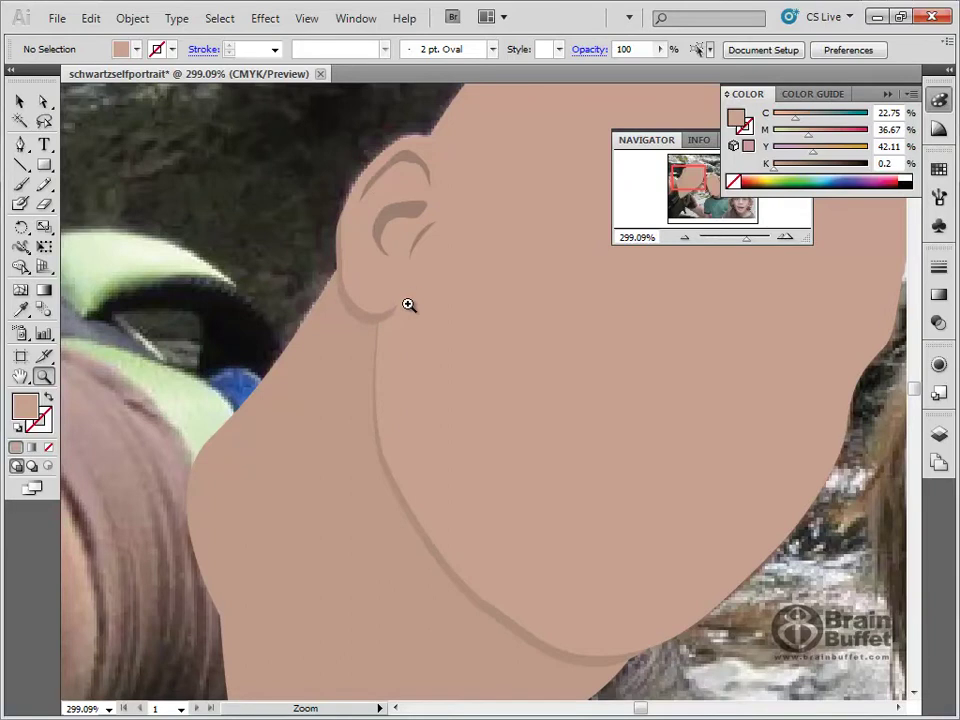
Step: Lock the ears, head and neck layers and hide all three so only the photo shows on the full artboard
double_click(20, 376)
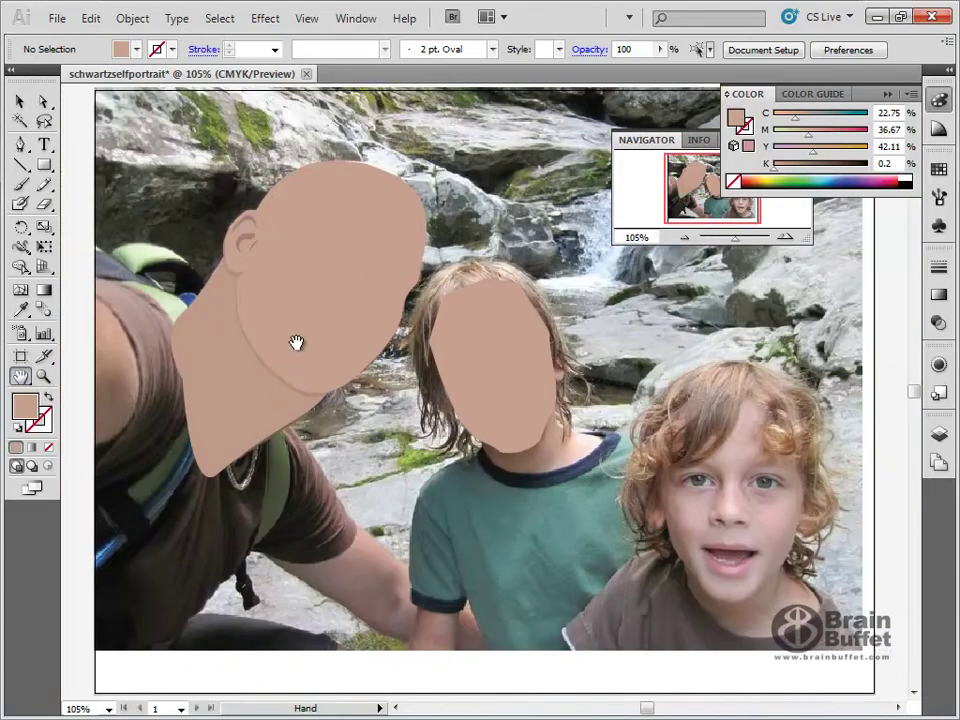
click(43, 101)
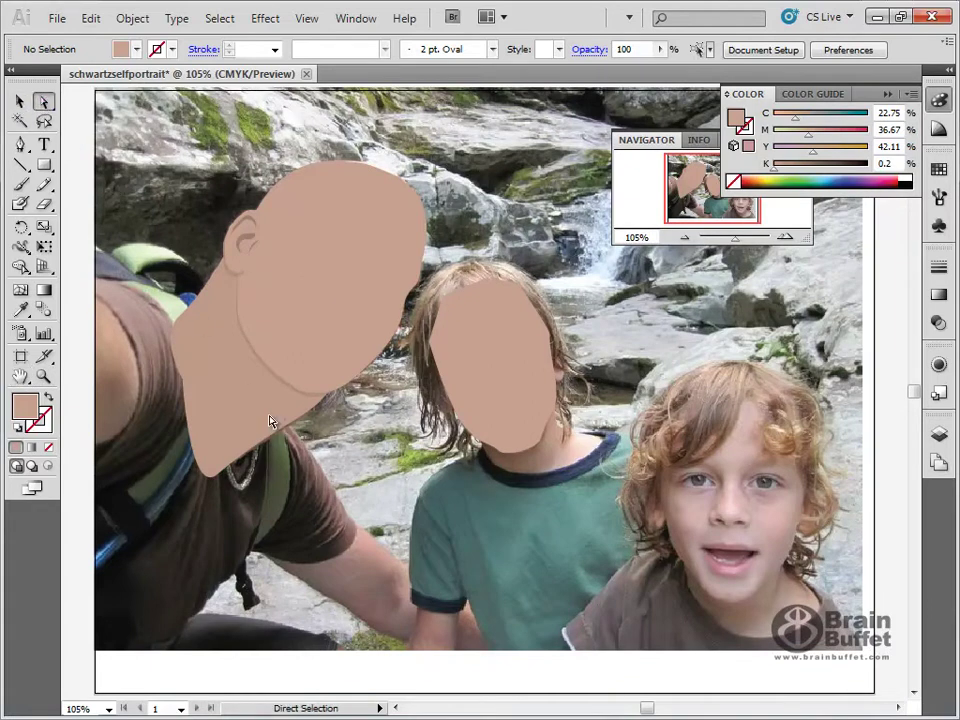
click(938, 433)
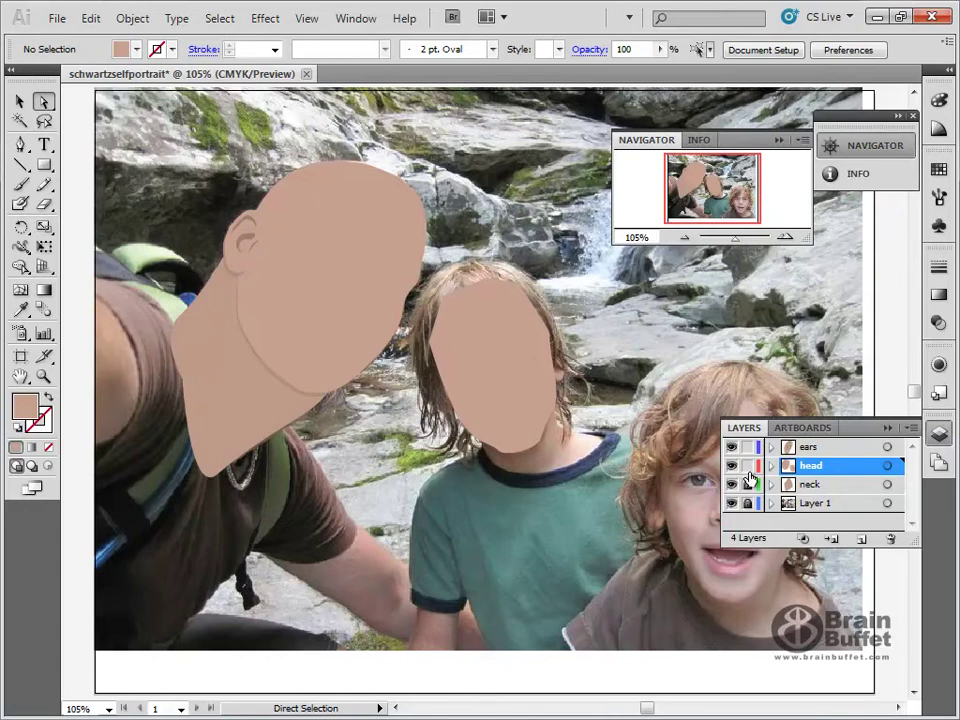
drag(750, 467, 748, 448)
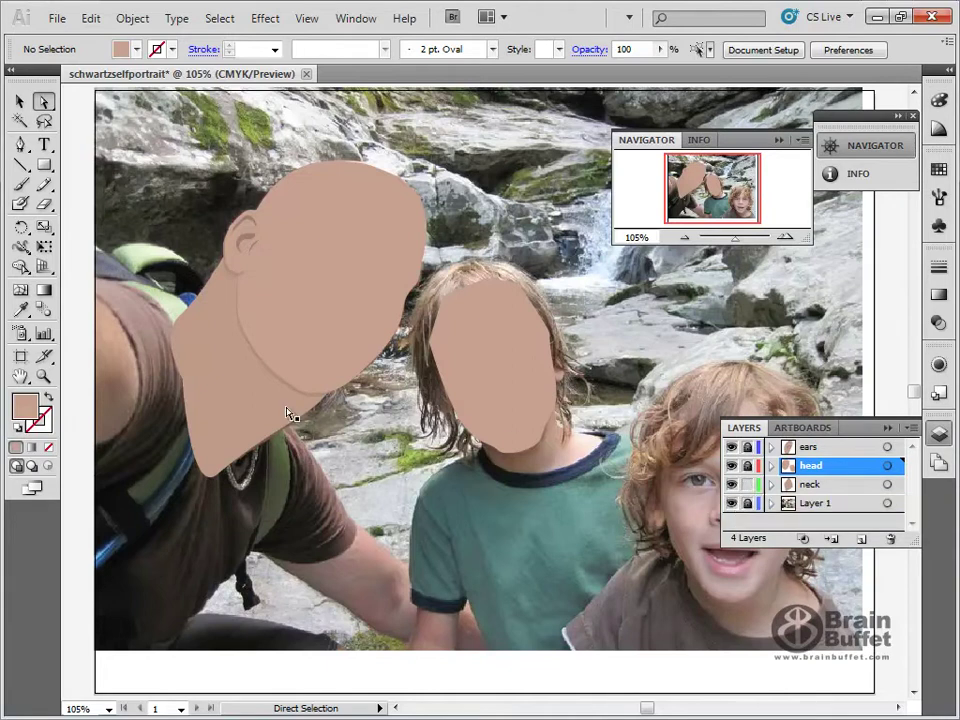
click(306, 425)
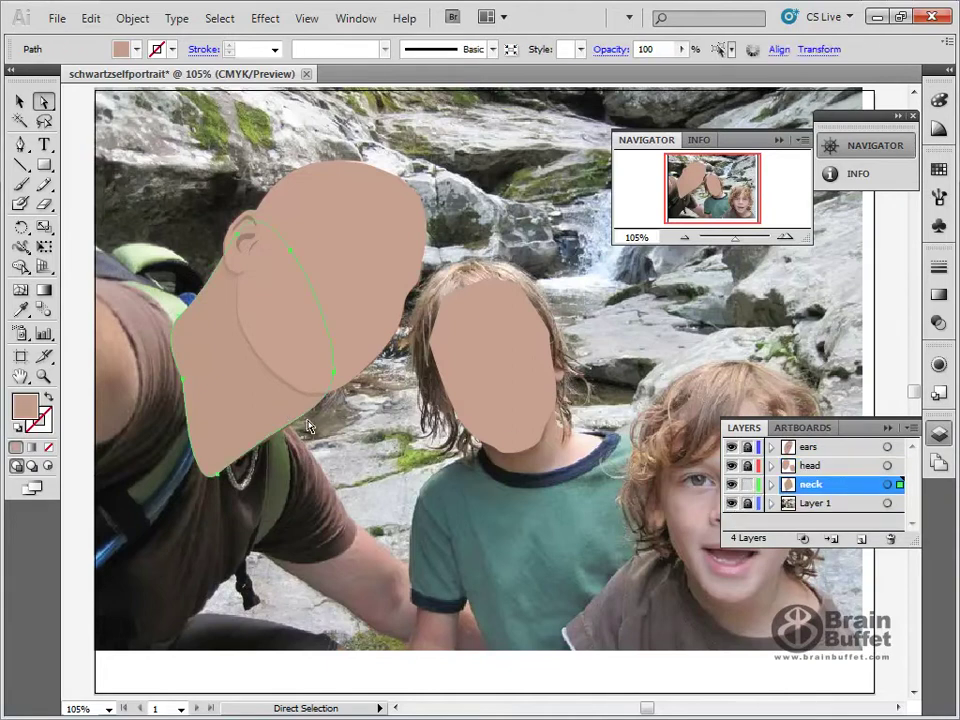
click(367, 416)
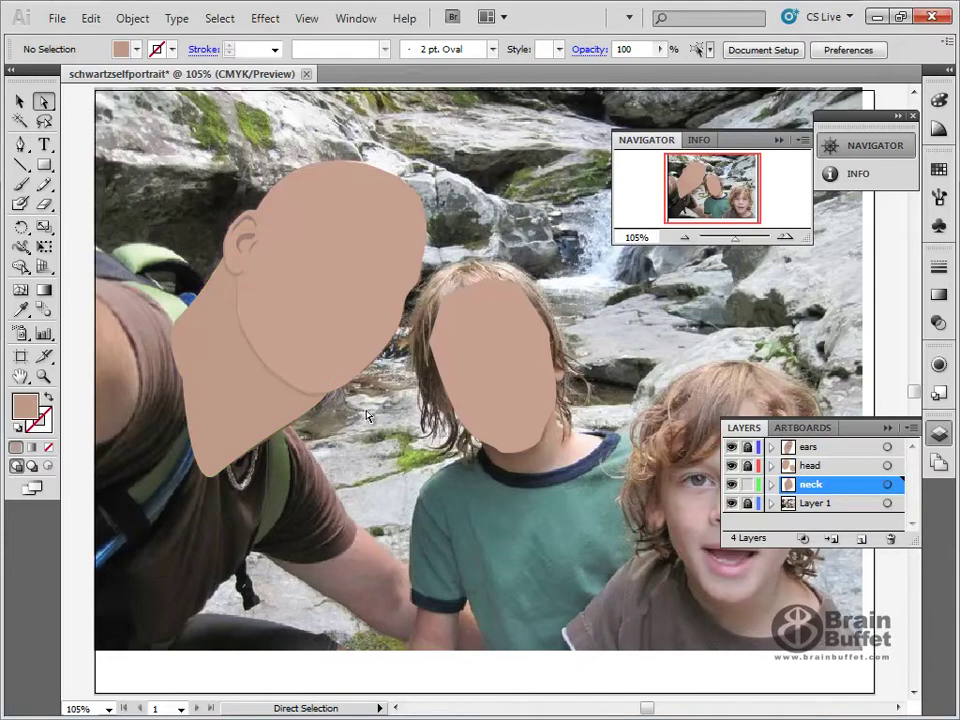
click(747, 485)
click(733, 450)
drag(731, 465, 731, 484)
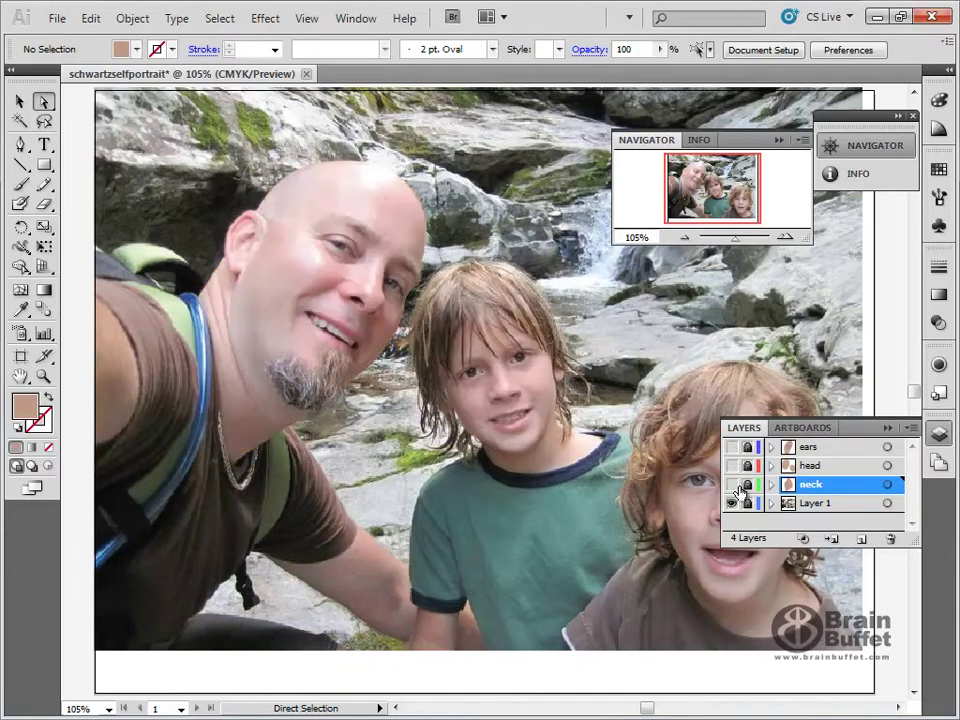
Step: Add a new layer above the ears layer and name it mouth
click(812, 452)
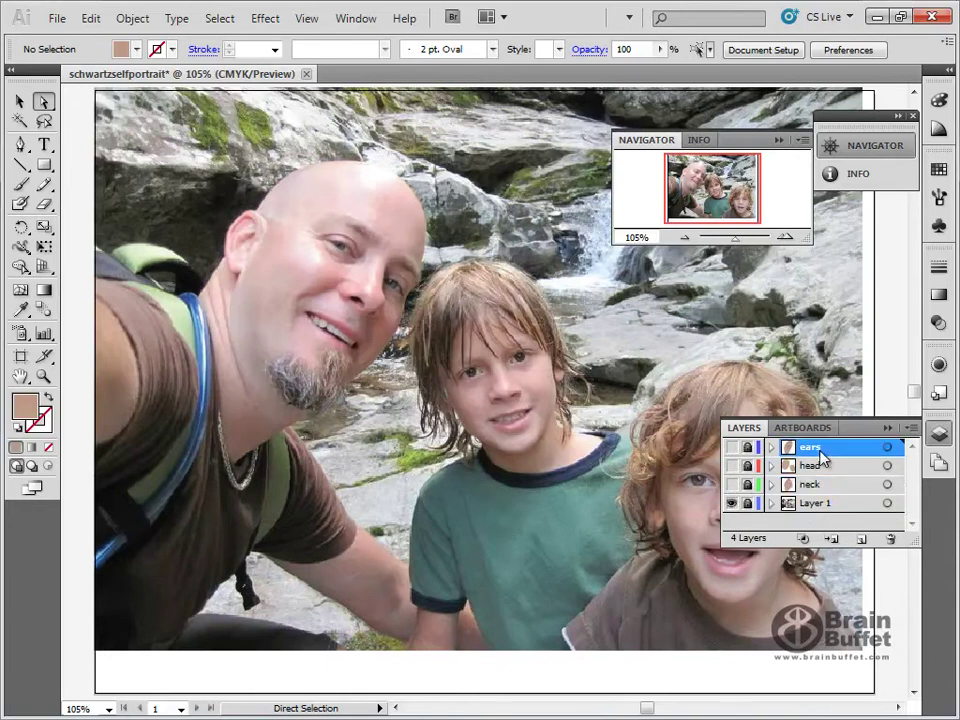
click(861, 539)
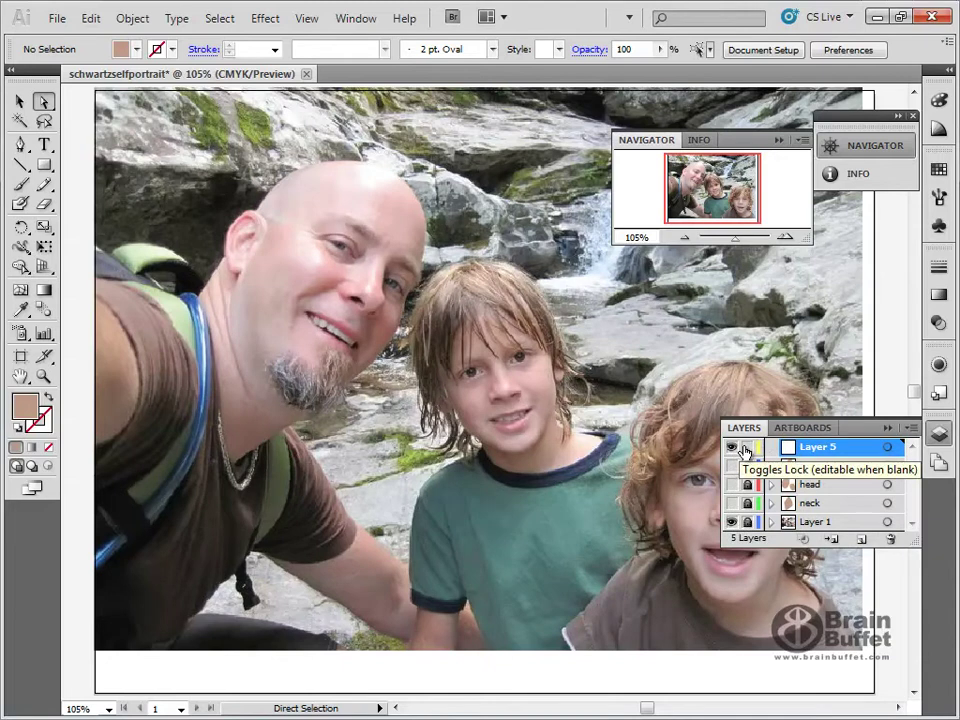
double_click(800, 450)
text(mouth)
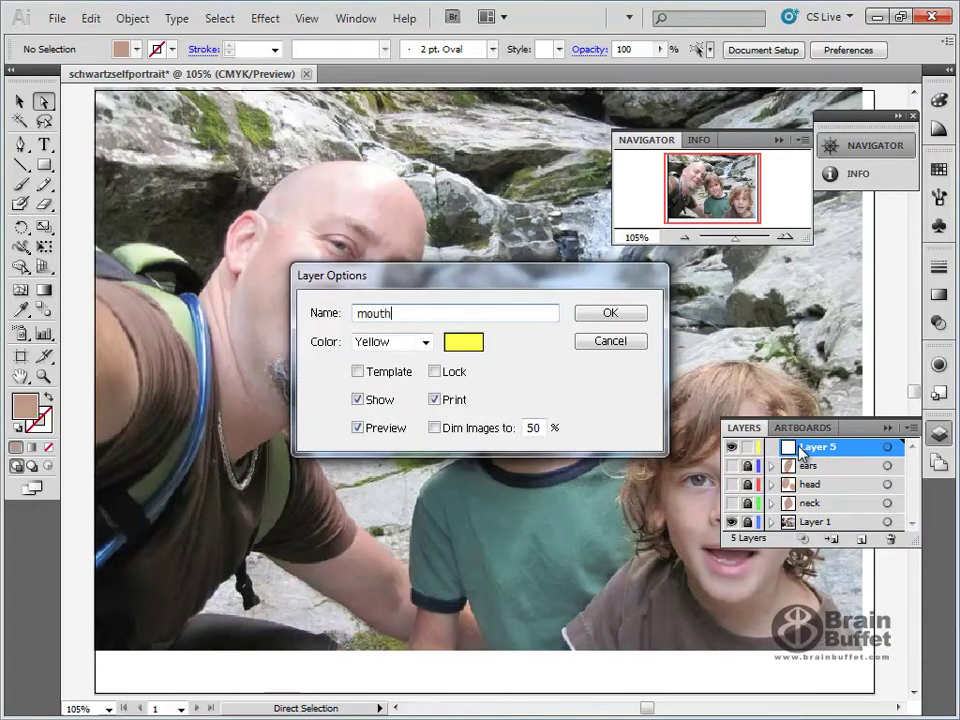
key(Return)
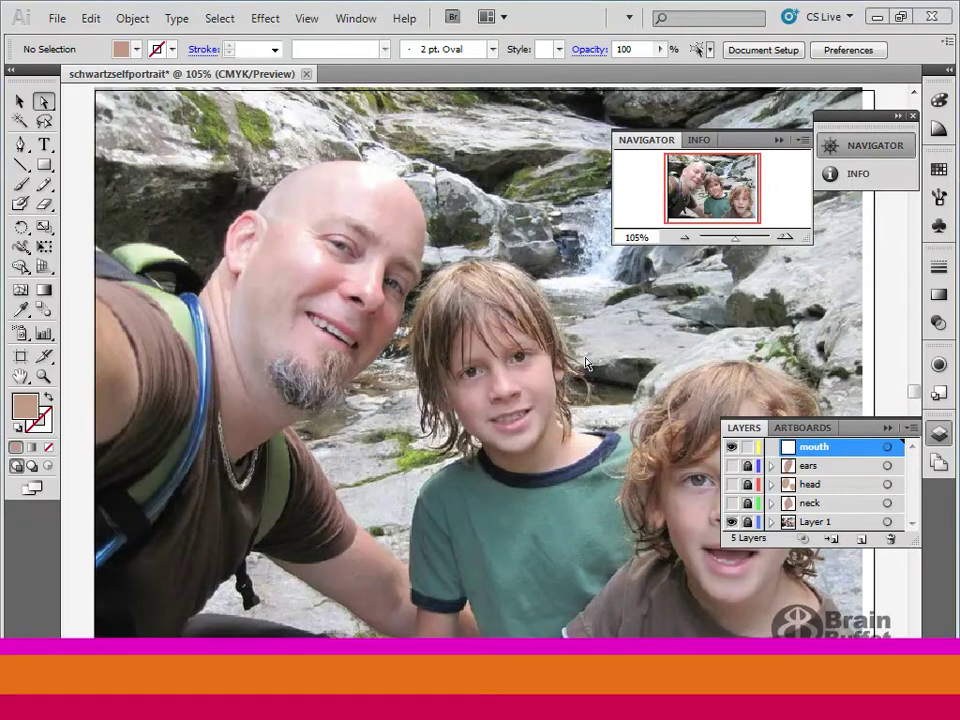
Step: Sample the man's lower lip colour from the photo and make it the stroke colour with no fill
click(43, 375)
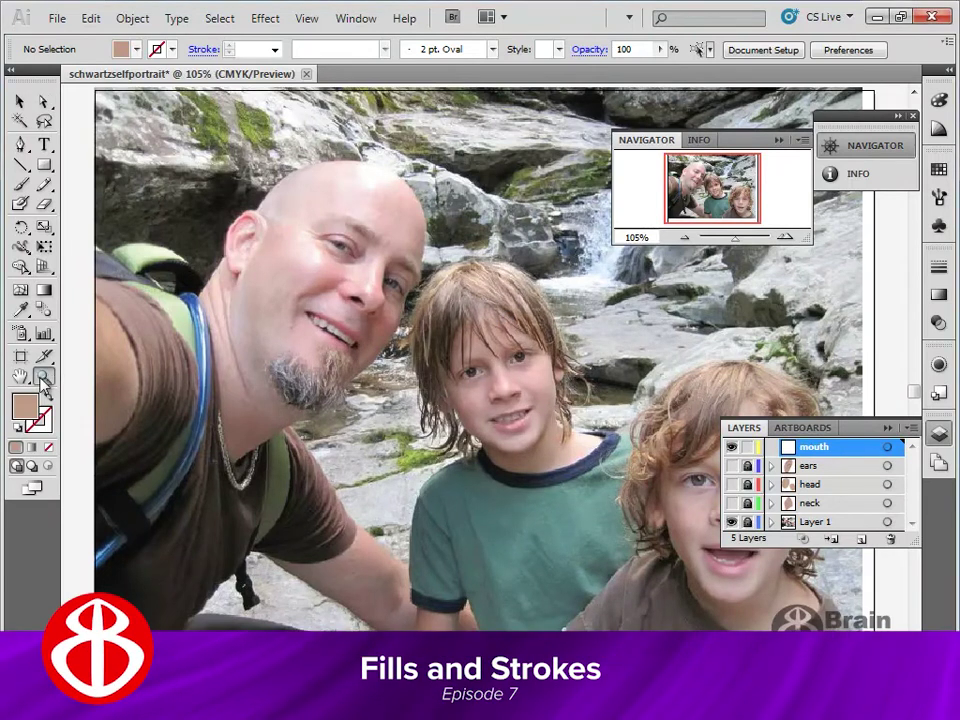
drag(262, 274, 508, 469)
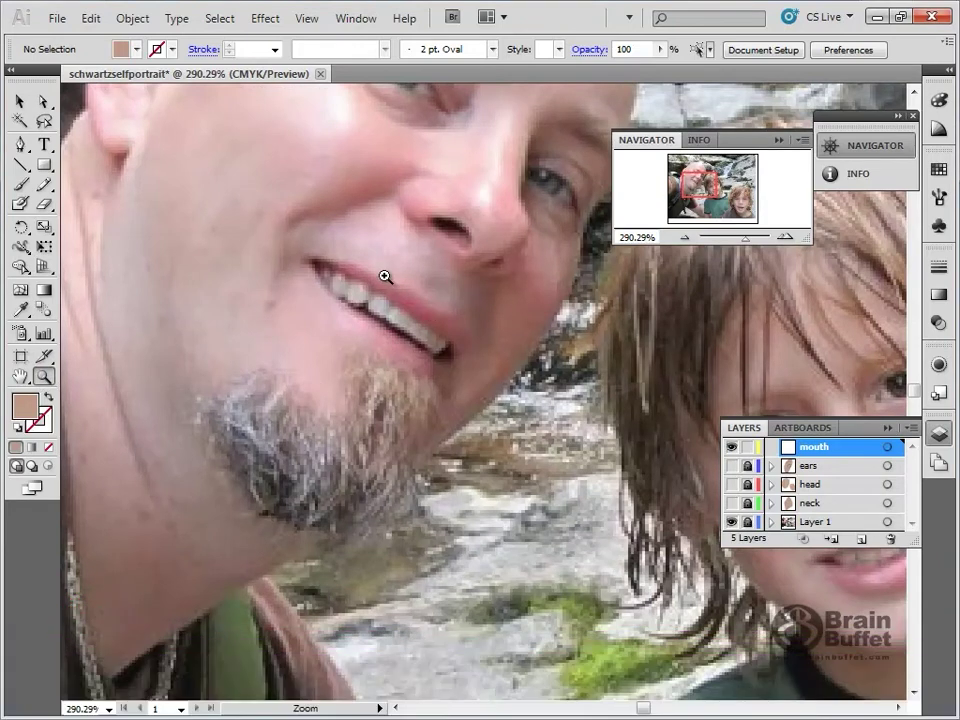
alt+click(455, 289)
drag(484, 354, 418, 300)
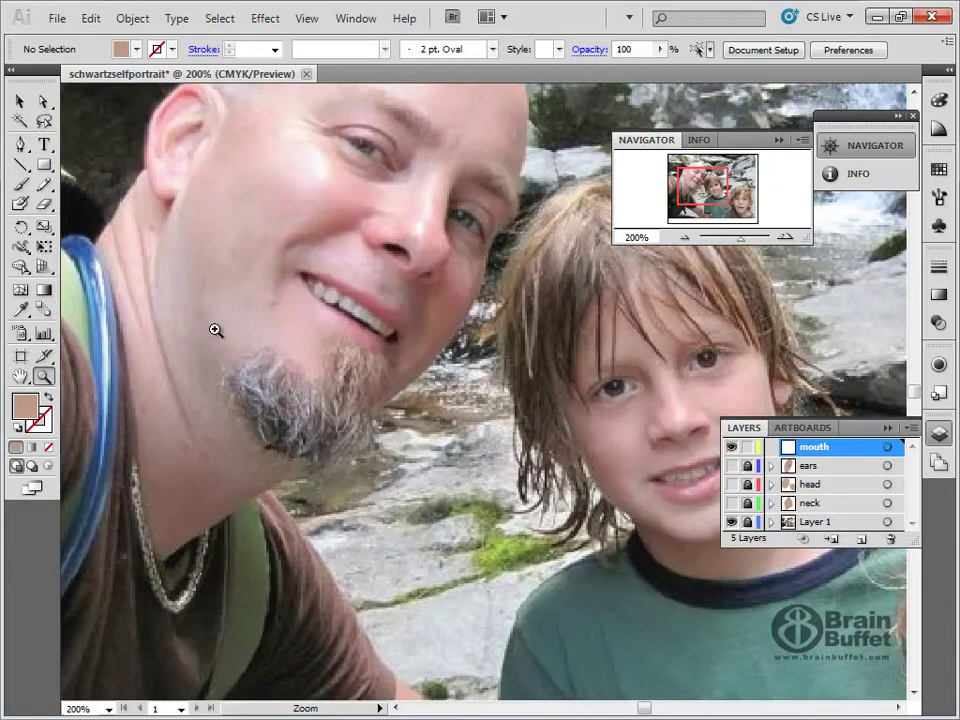
click(20, 309)
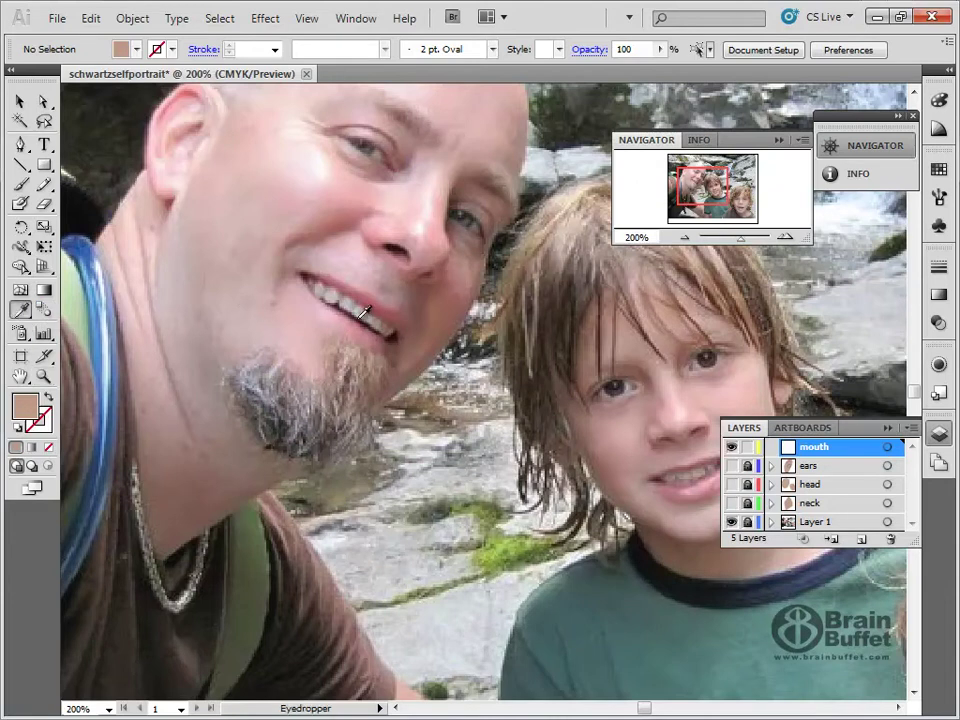
click(368, 334)
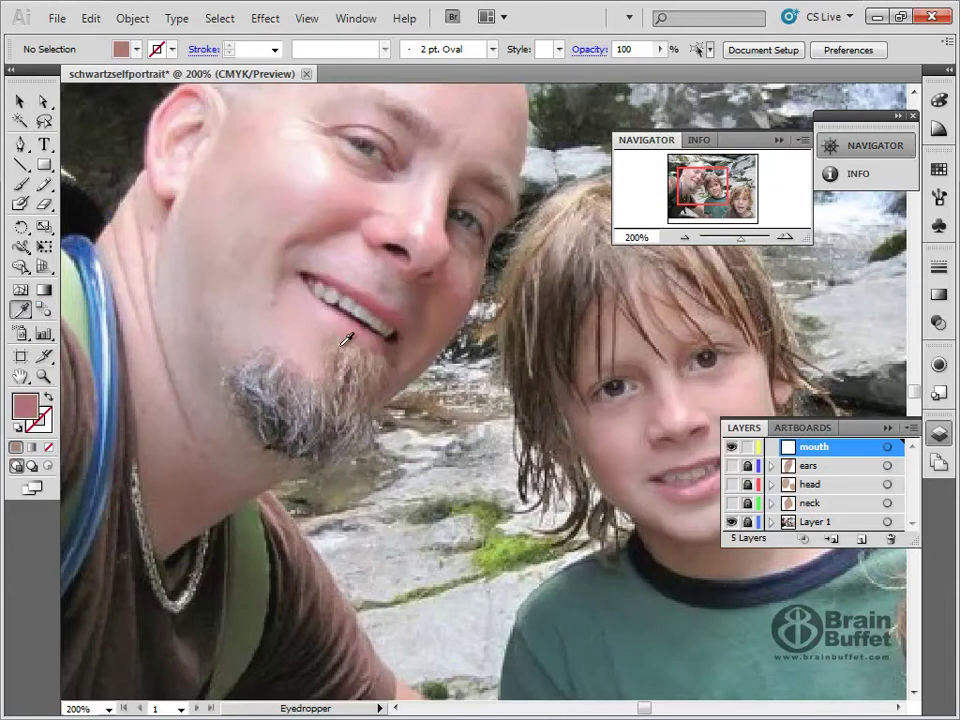
click(48, 398)
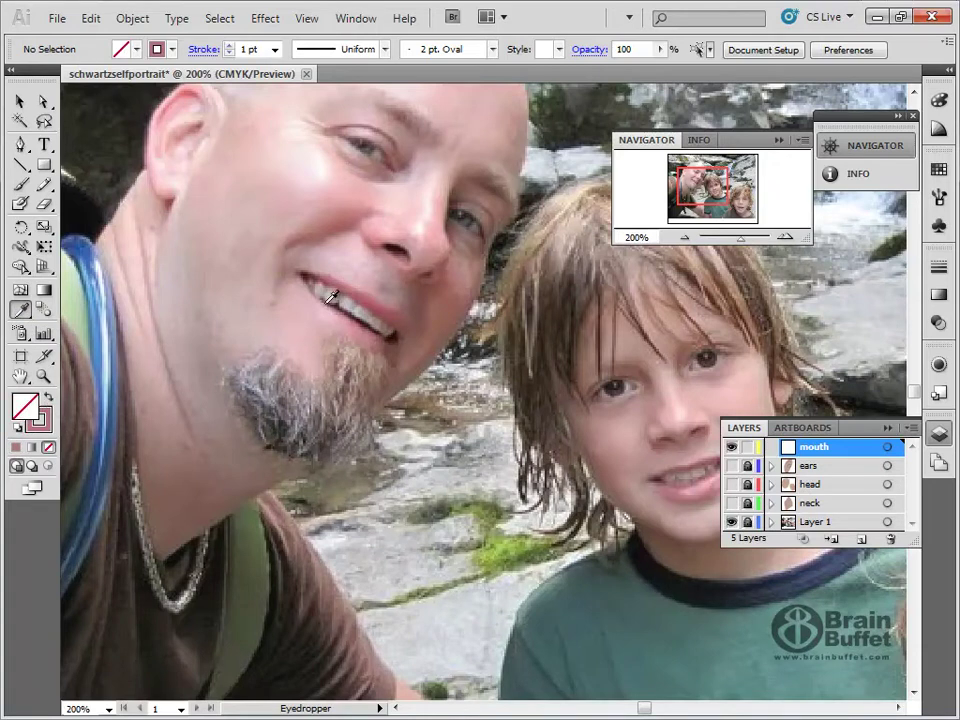
Step: Trace the man's lower lip as a closed Pen path and swap the sampled lip colour from its stroke to its fill
click(22, 146)
key(space)
drag(387, 304, 316, 357)
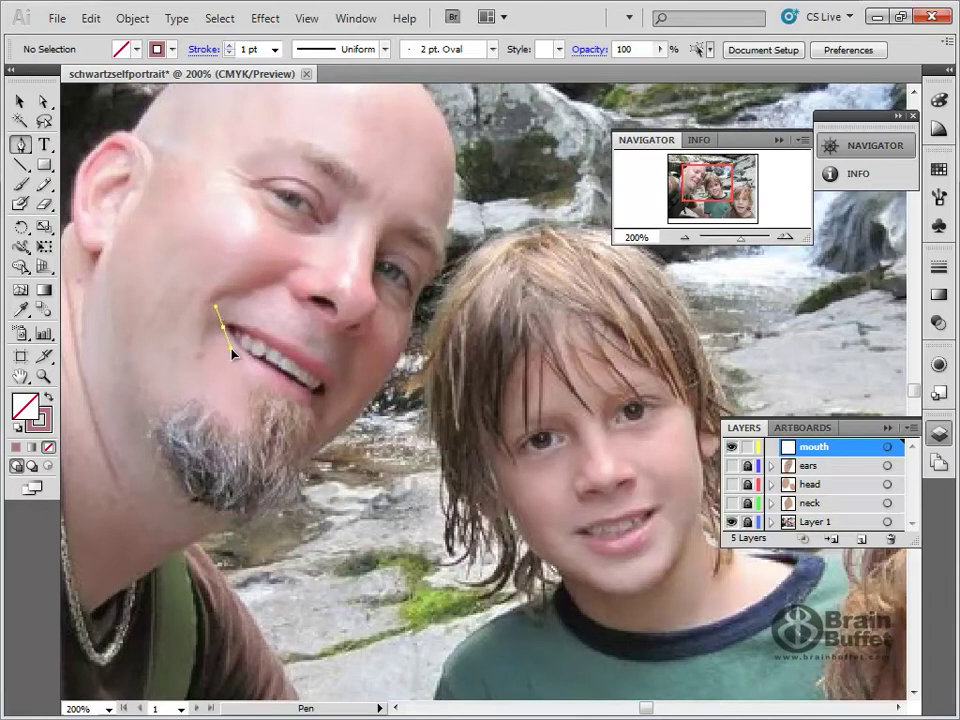
drag(230, 348, 233, 362)
click(262, 379)
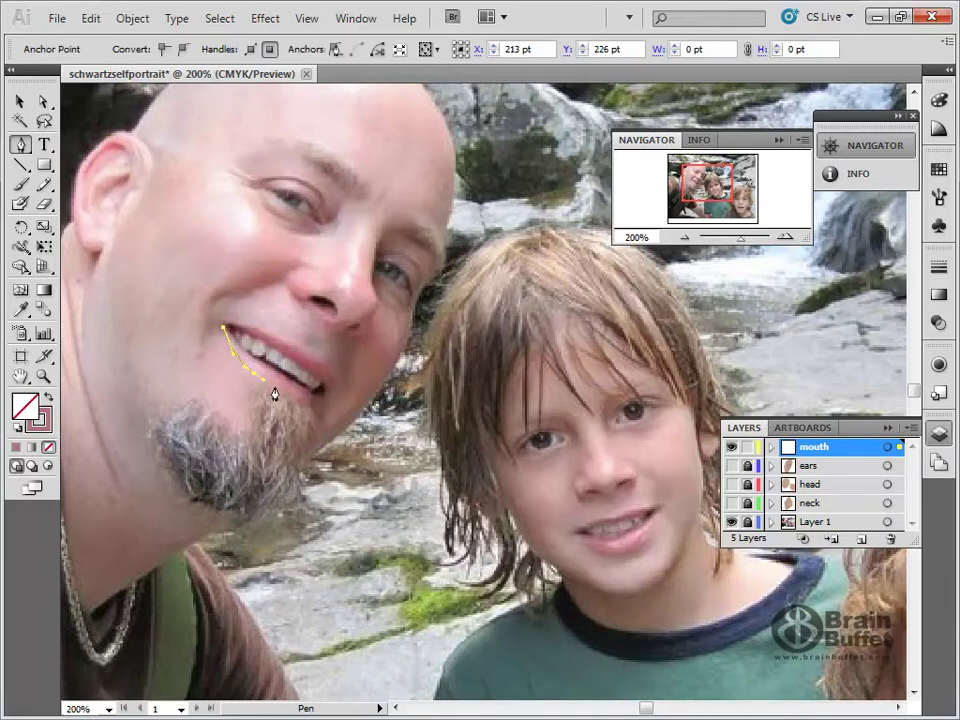
drag(299, 403, 267, 367)
click(315, 402)
ctrl+click(285, 382)
ctrl+click(231, 343)
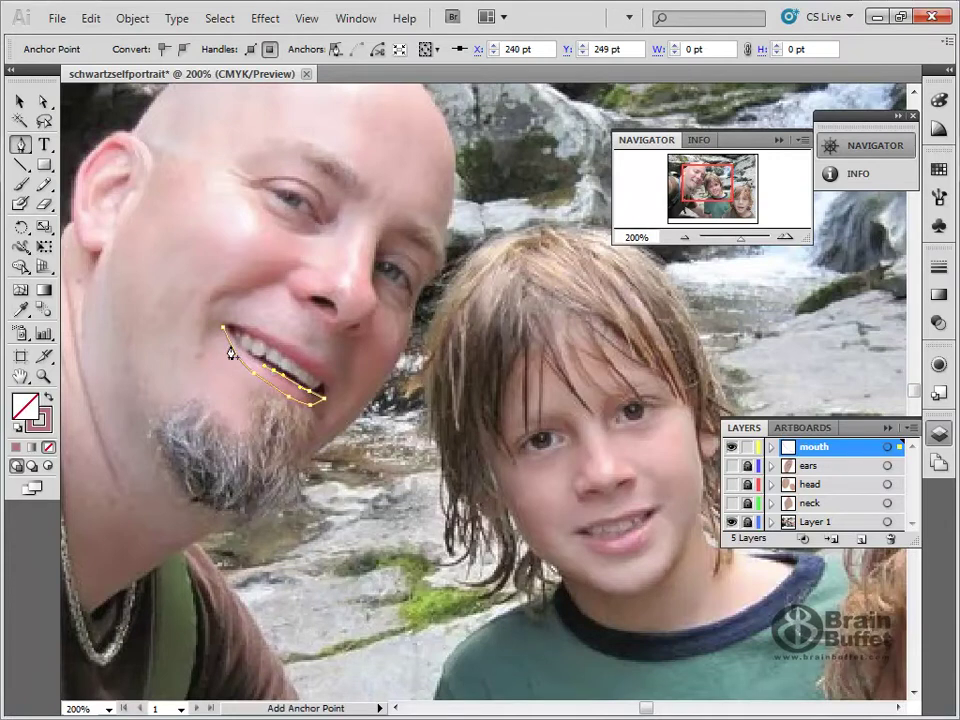
drag(237, 345, 211, 324)
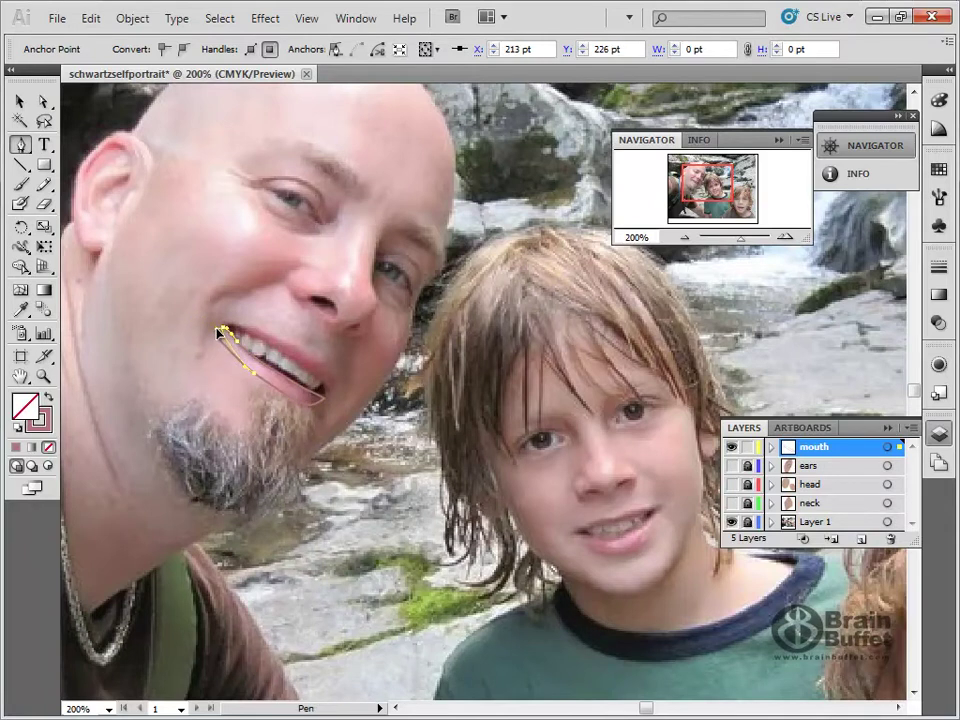
drag(219, 329, 216, 329)
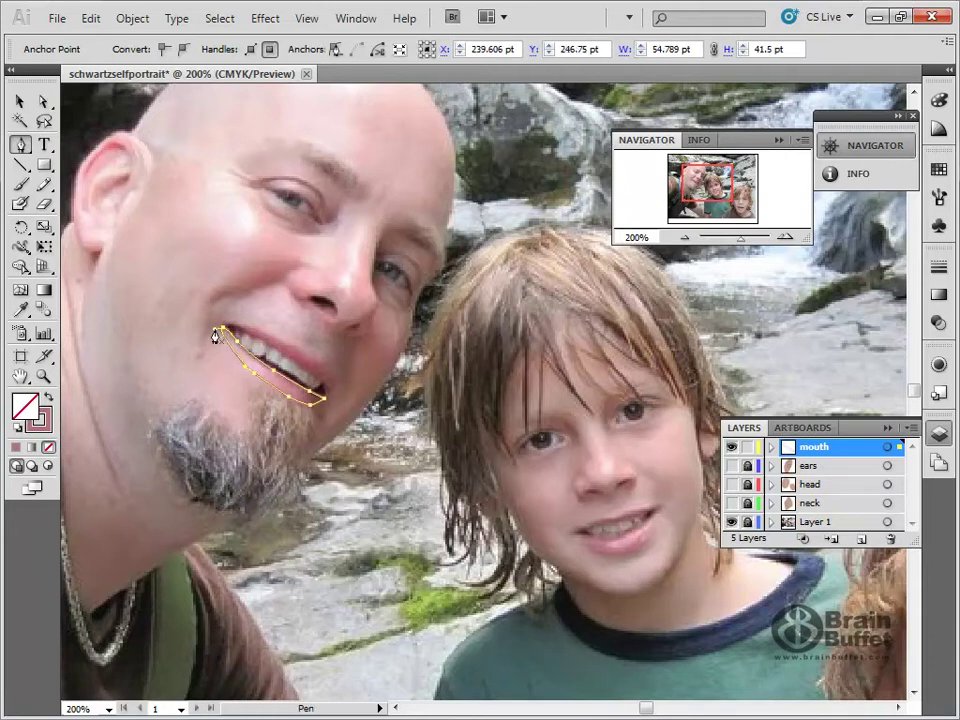
click(47, 397)
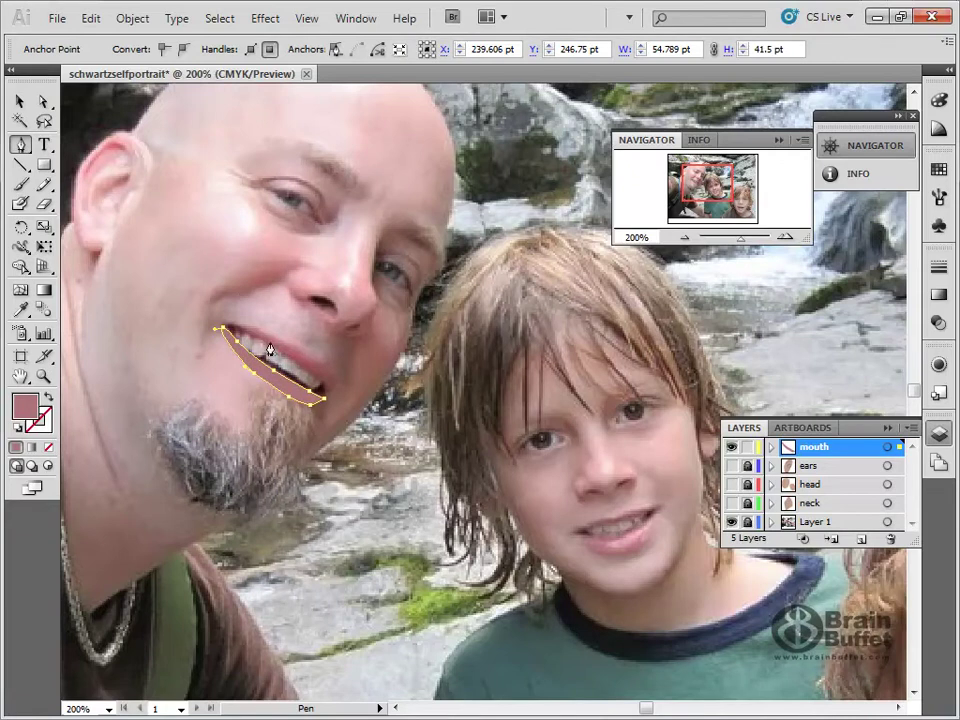
Step: Lock the lower lip path inside the mouth layer and leave nothing selected
key(alt)
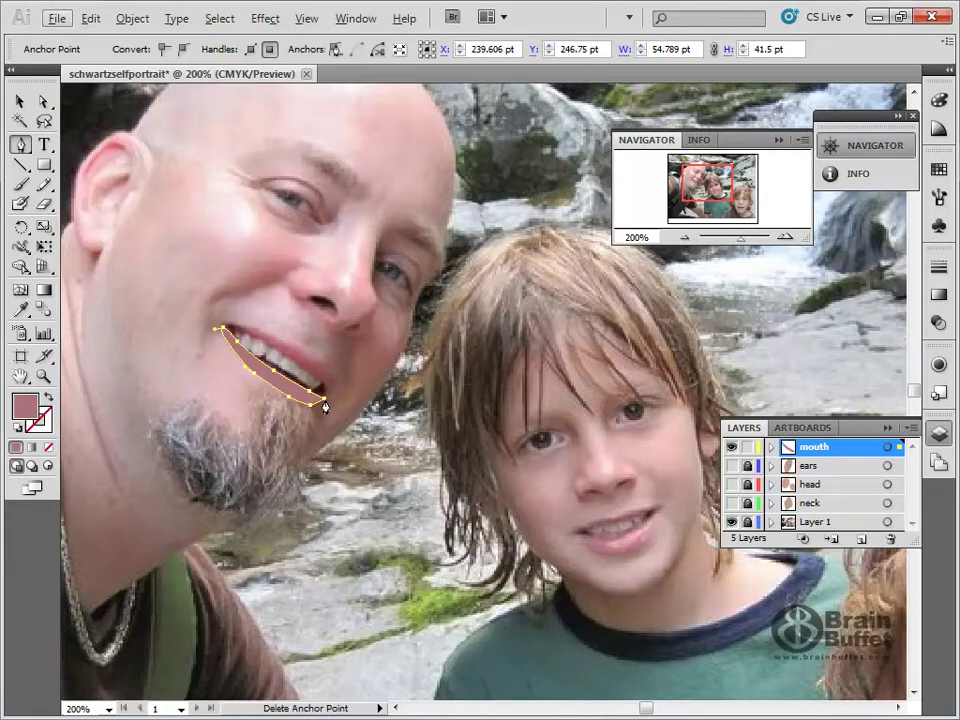
key(alt)
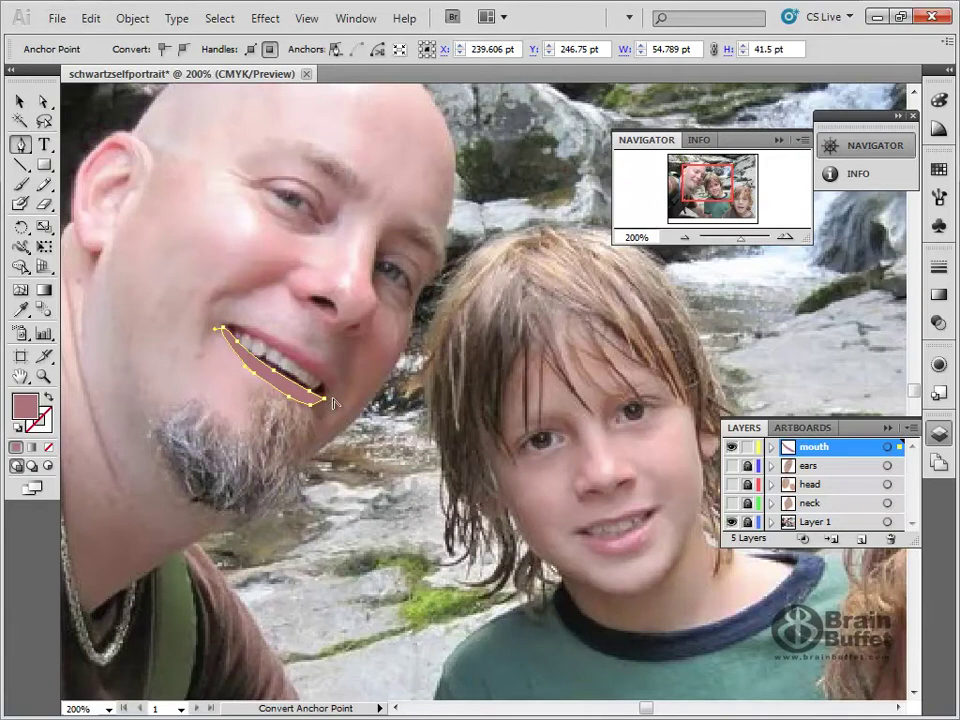
click(771, 449)
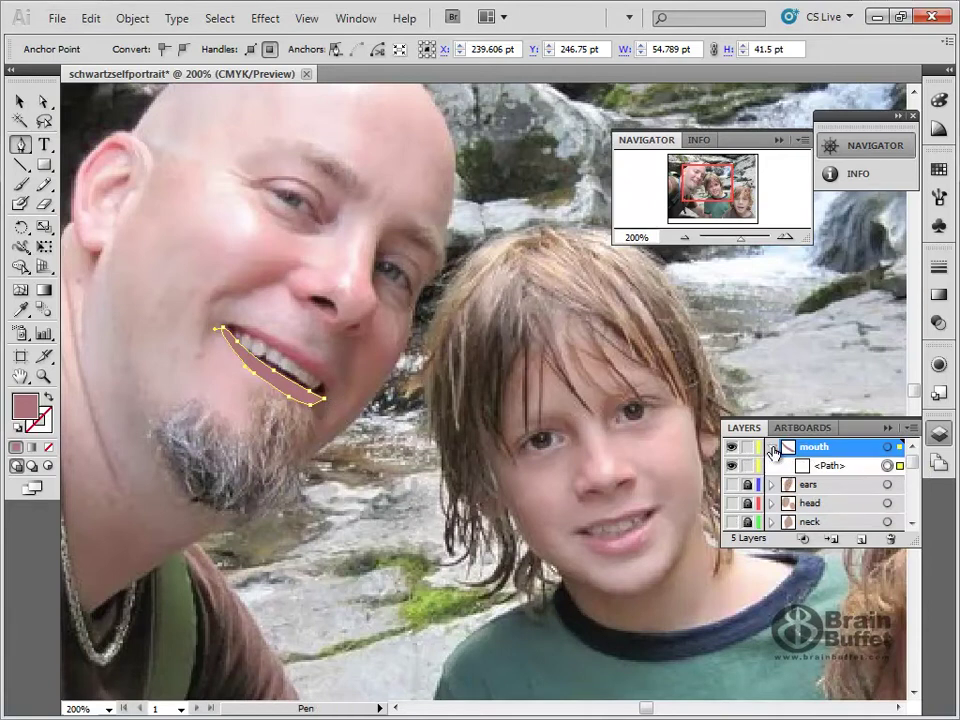
key(ctrl+shift+a)
key(alt)
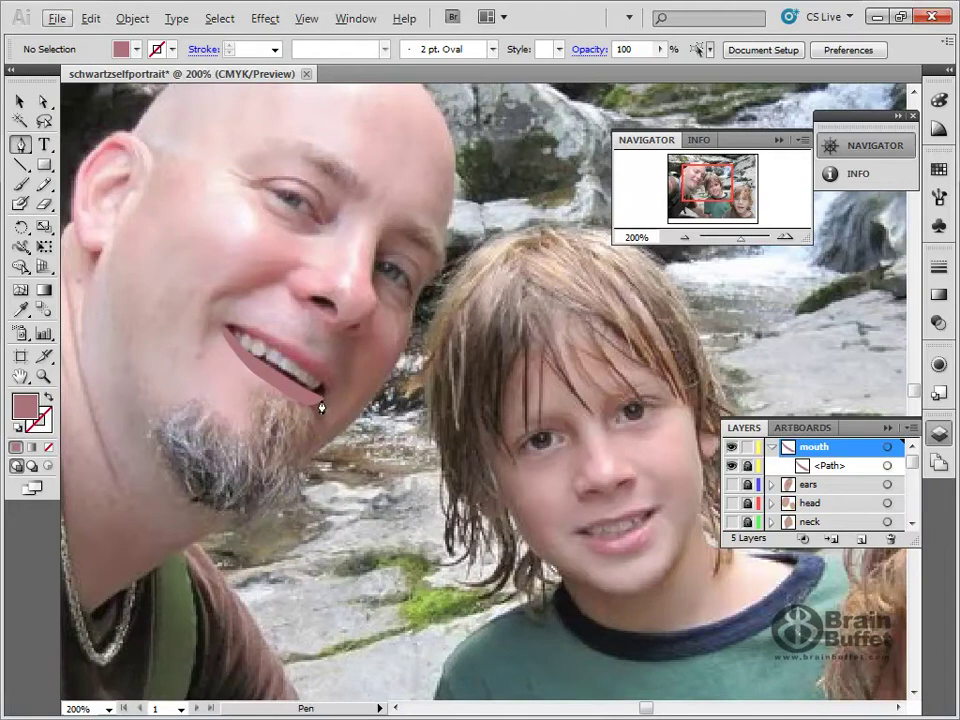
Step: Trace the outer edge of the man's upper lip with the Pen tool, from the mouth corner by the lower lip's end to the opposite corner
drag(323, 400, 296, 343)
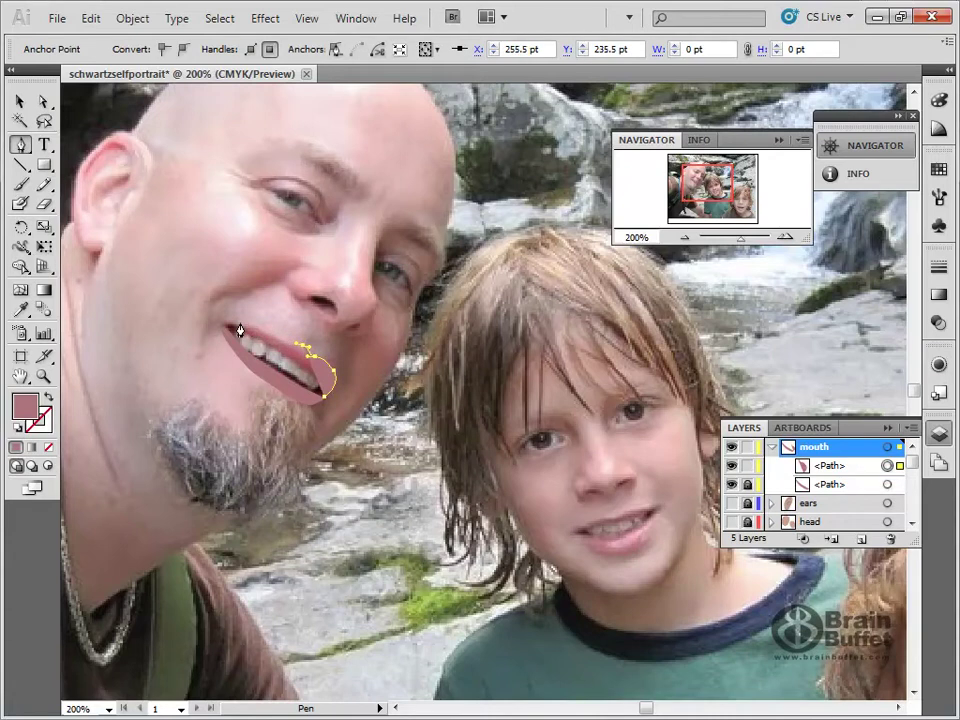
click(271, 336)
click(242, 329)
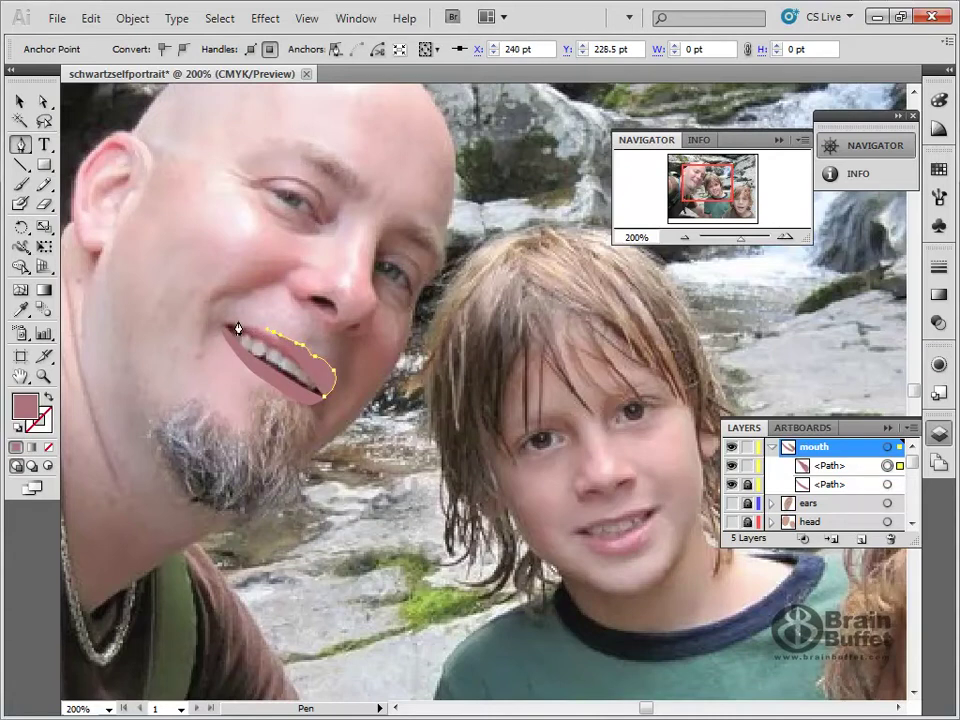
click(229, 329)
drag(229, 326, 229, 327)
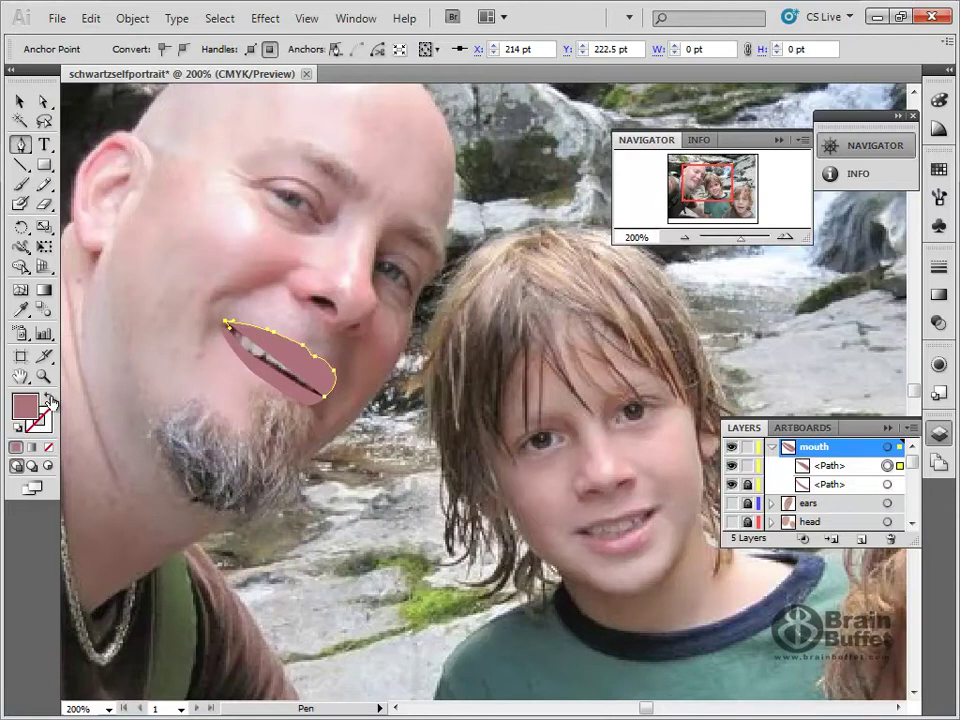
Step: Close the upper lip path along the top of the teeth, fill it with the lip colour without a stroke, and deselect it
key(shift+x)
drag(249, 336, 318, 401)
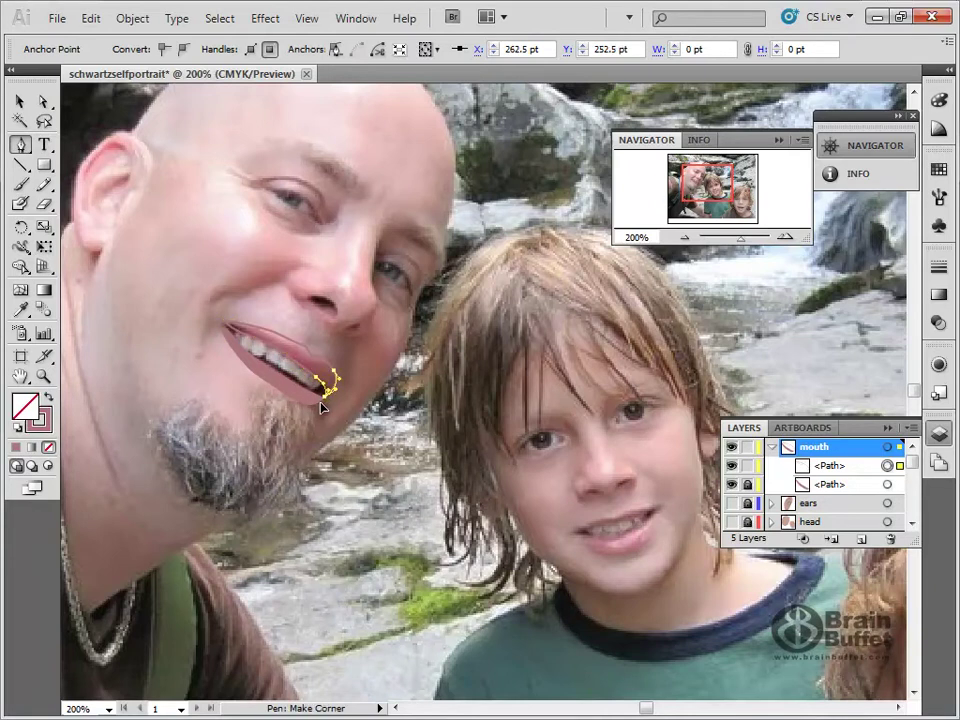
click(322, 404)
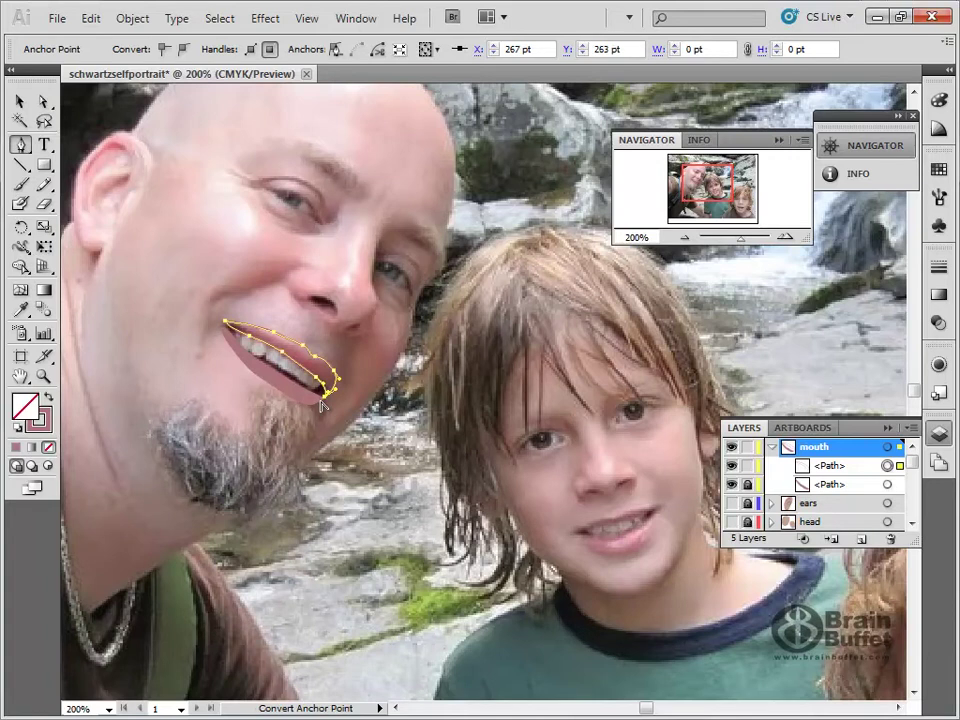
click(48, 397)
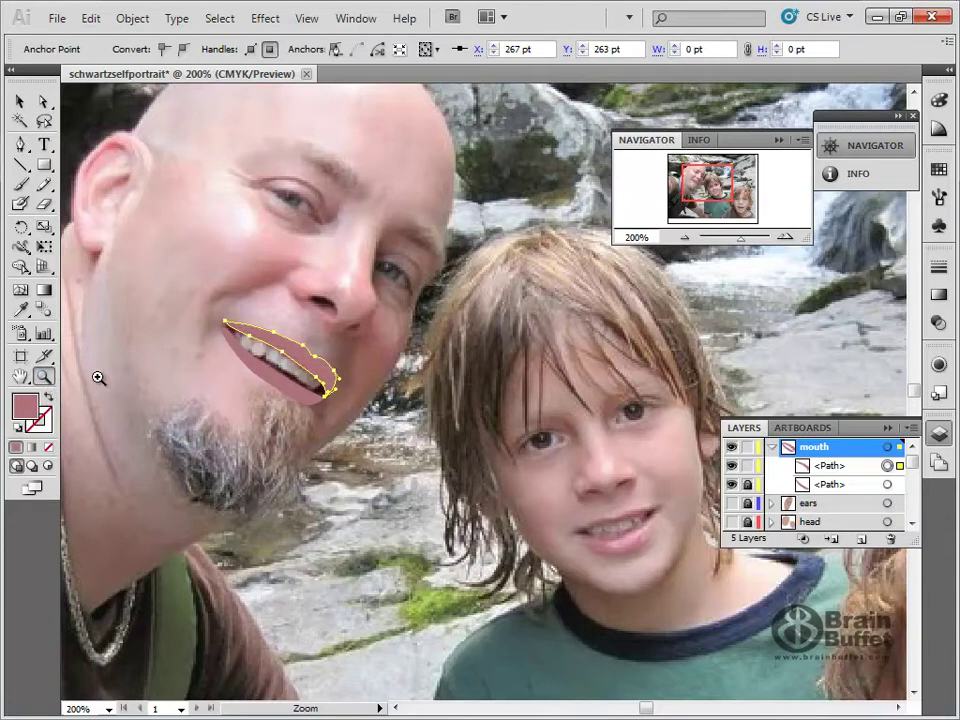
key(h)
click(20, 100)
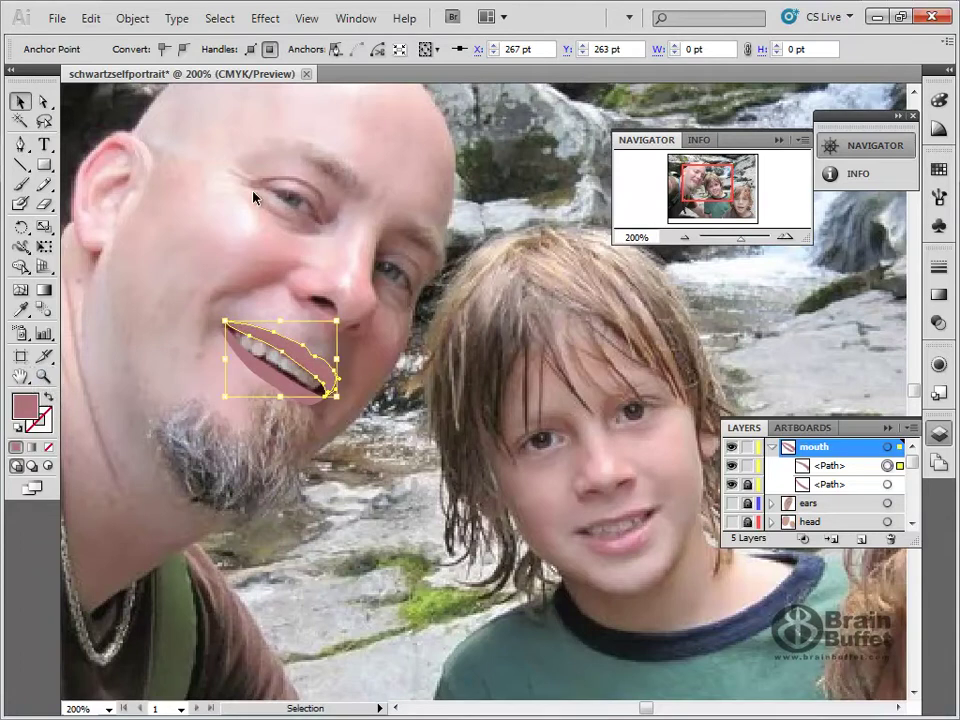
click(255, 200)
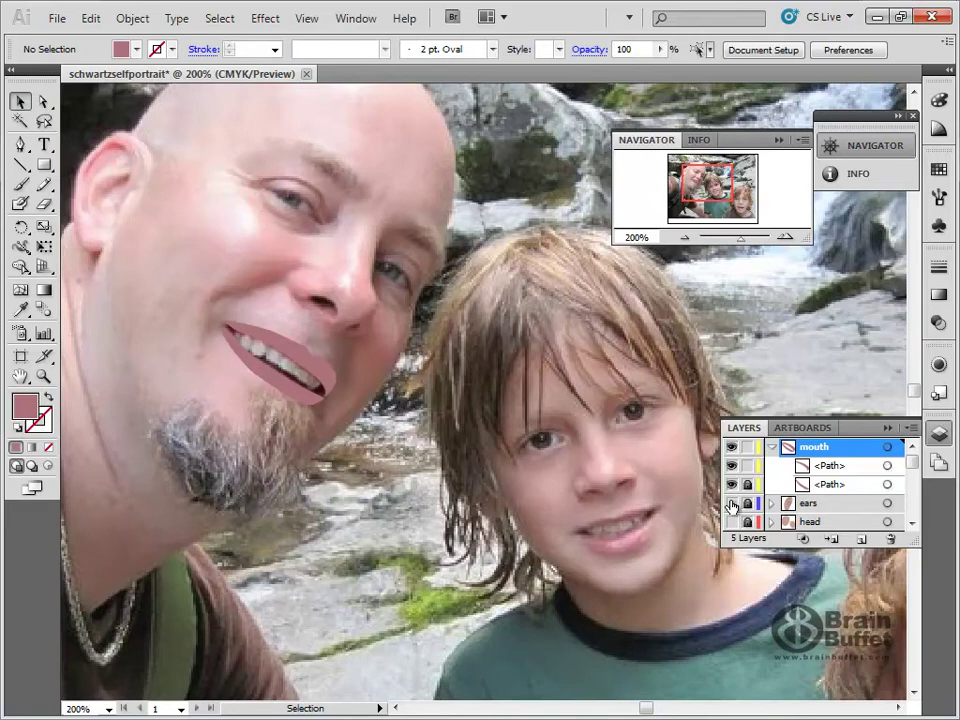
Step: Show the ears, head and neck layers over the whole portrait to check the traced lips, and hide those layers again
drag(911, 458, 917, 495)
double_click(21, 376)
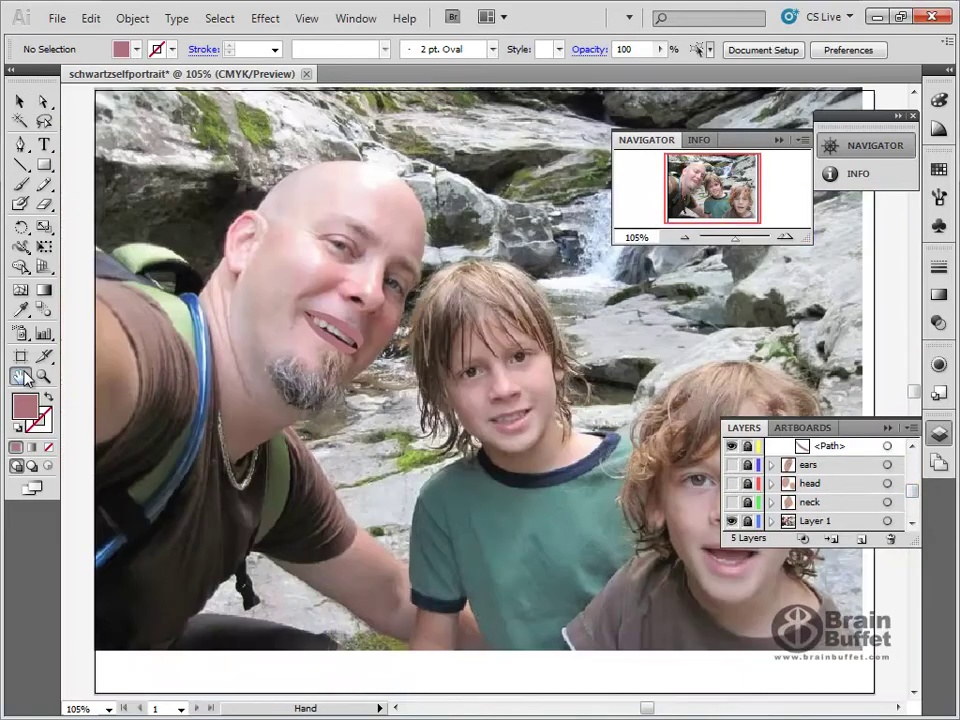
drag(732, 484, 733, 503)
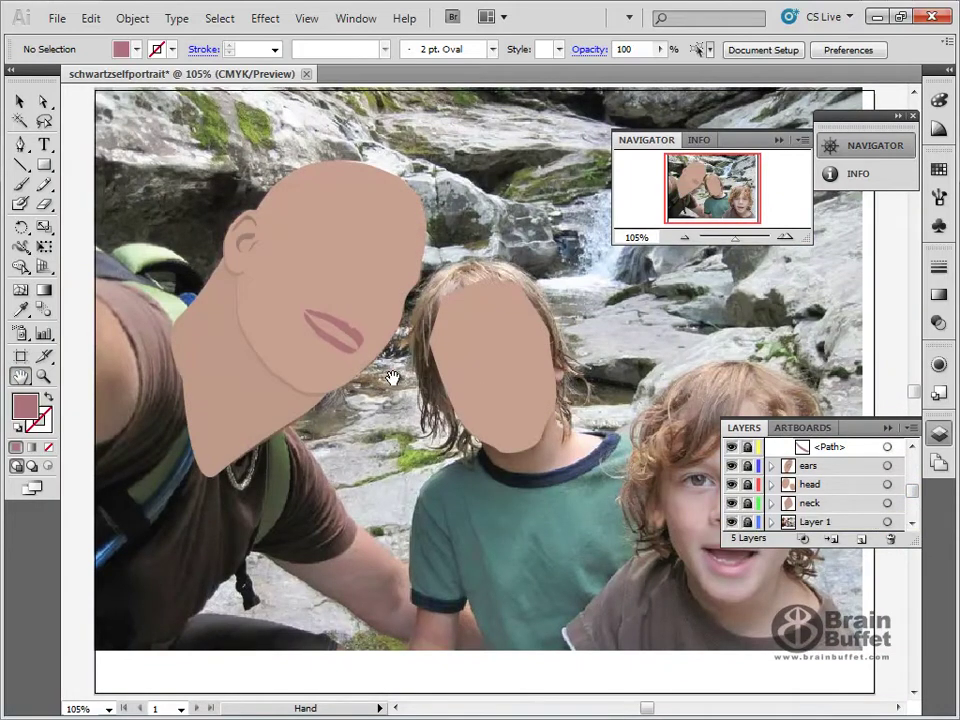
drag(731, 465, 733, 506)
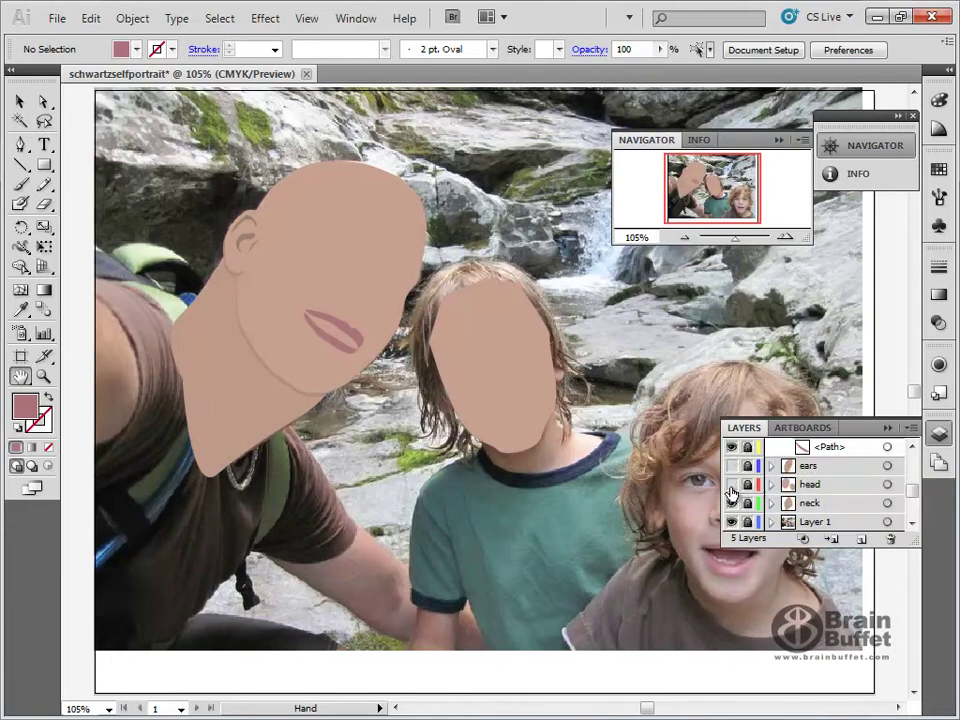
drag(732, 466, 733, 504)
Step: Move the upper lip's ear-side corner anchor down towards the end of the lower lip
click(43, 375)
drag(284, 264, 414, 388)
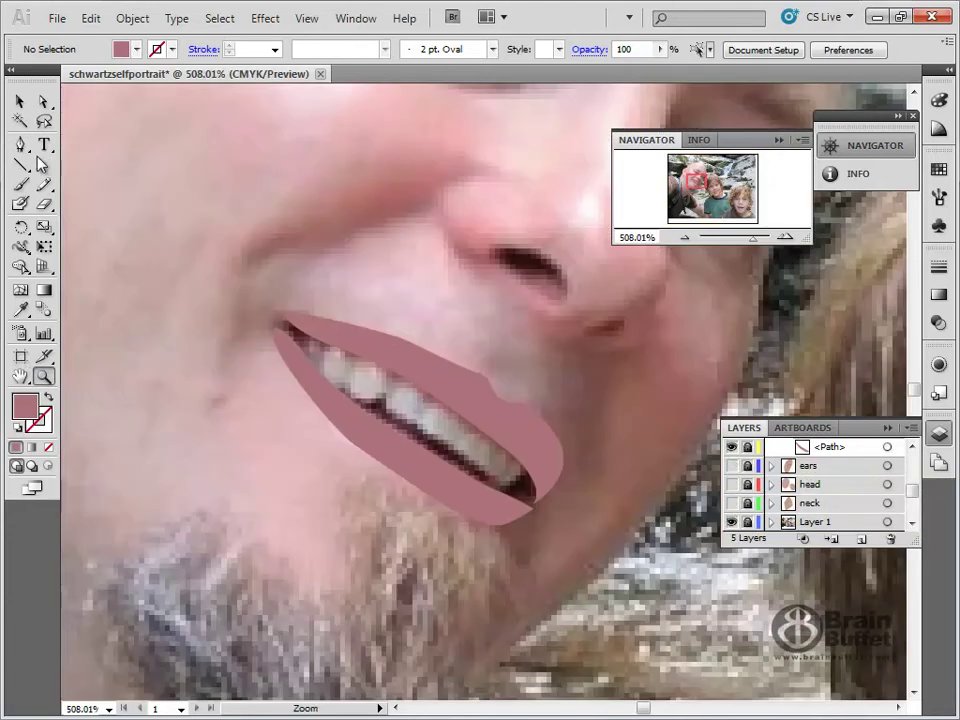
click(43, 104)
click(325, 335)
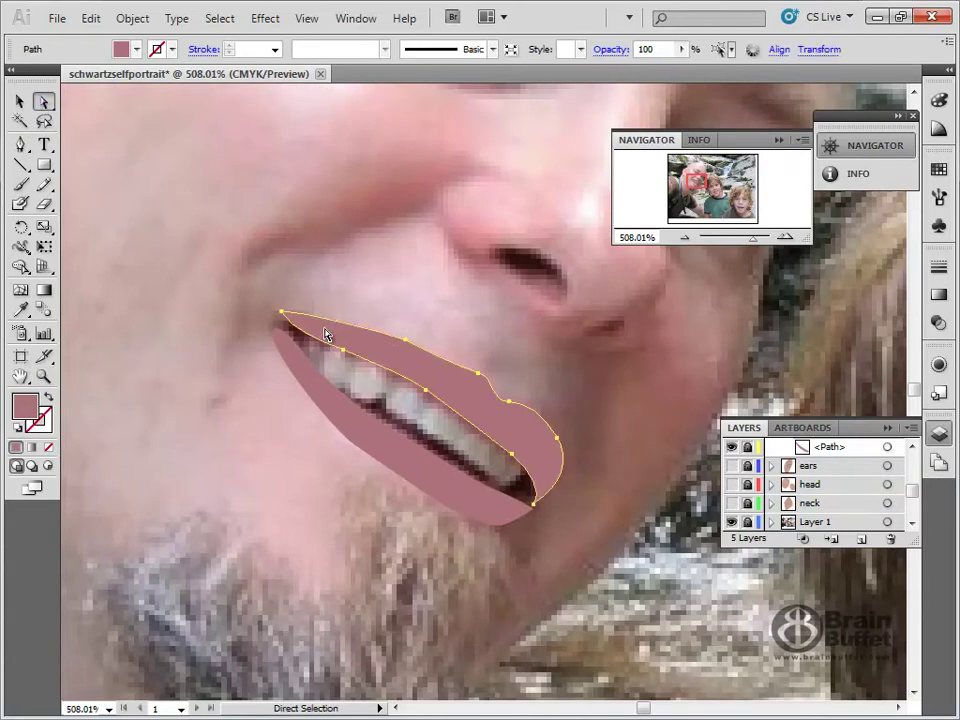
key(alt)
click(281, 313)
drag(281, 313, 280, 324)
Step: Unlock the lower lip path, reshape its ear-side corner anchor and handle to meet the upper lip, and deselect it
click(287, 334)
click(283, 333)
click(279, 325)
drag(304, 328, 262, 296)
click(280, 339)
click(275, 321)
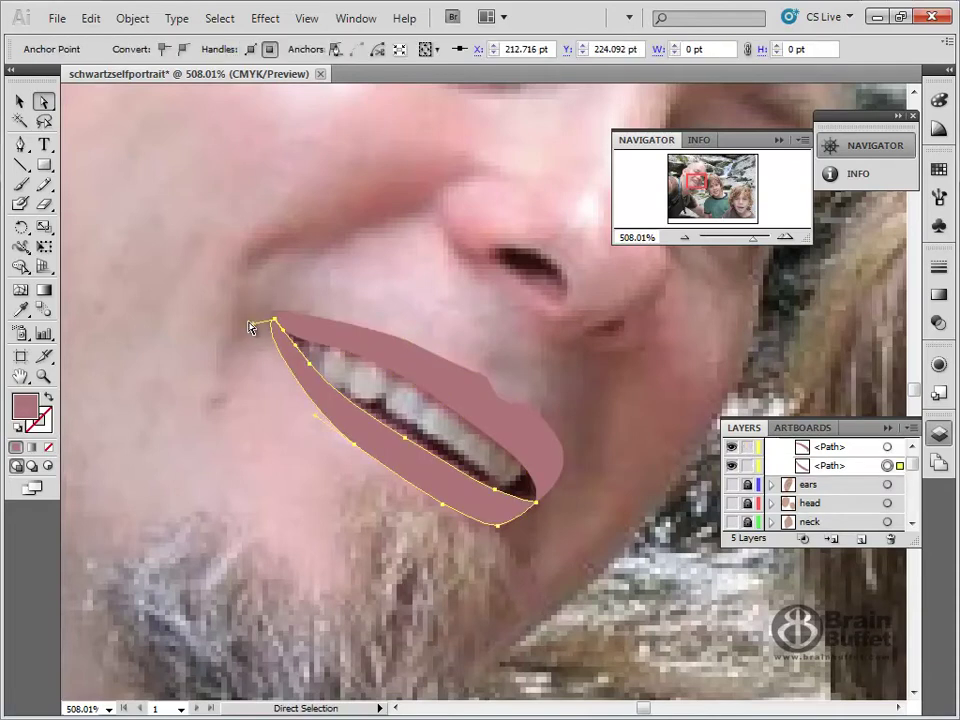
drag(252, 325, 253, 339)
click(298, 435)
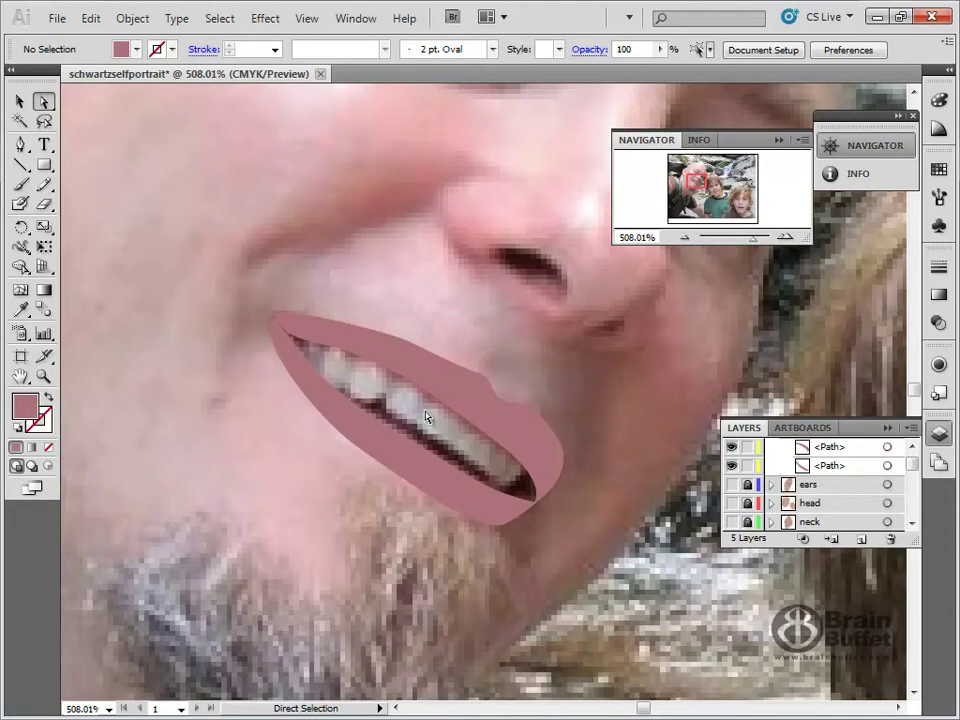
Step: Sample the dark colour inside the mouth corner and trace the mouth opening as a closed Pen shape overlapping both lips
click(22, 310)
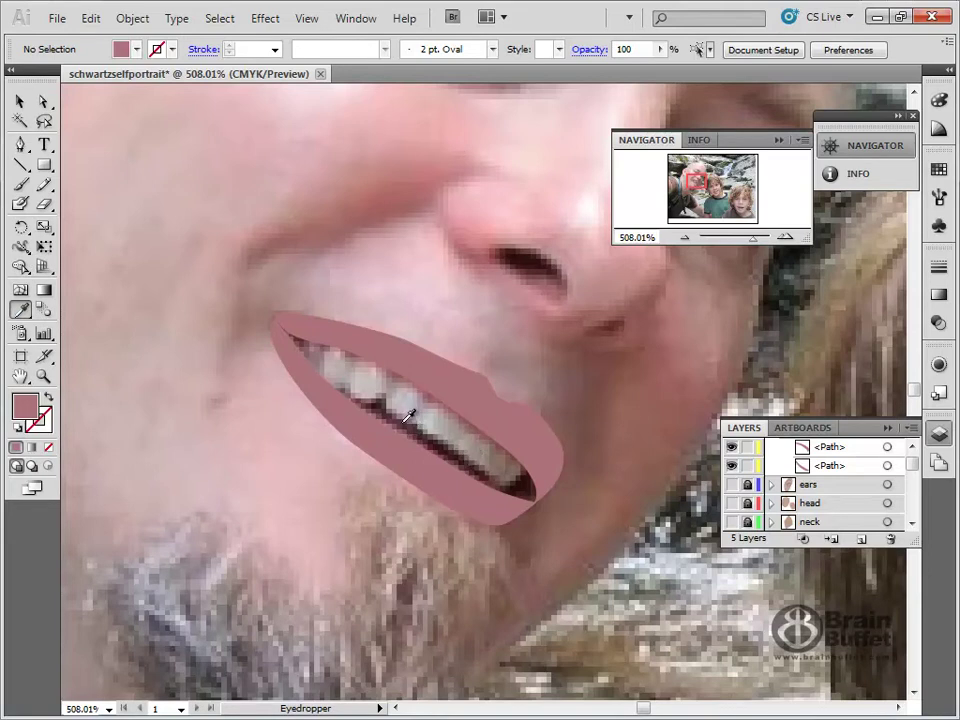
click(528, 478)
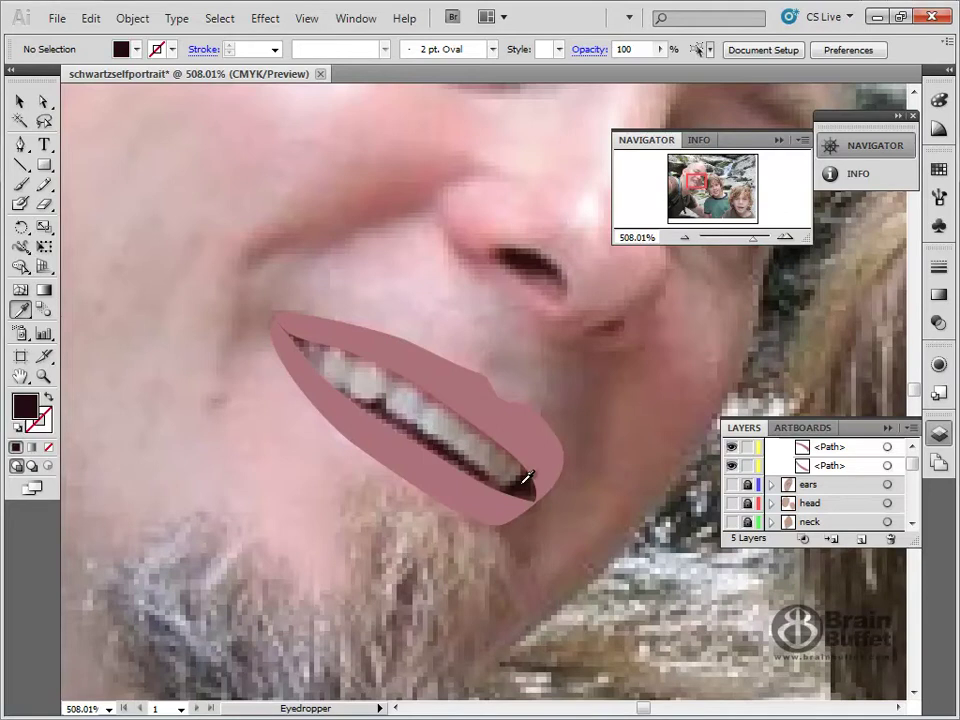
click(20, 144)
drag(277, 322, 276, 337)
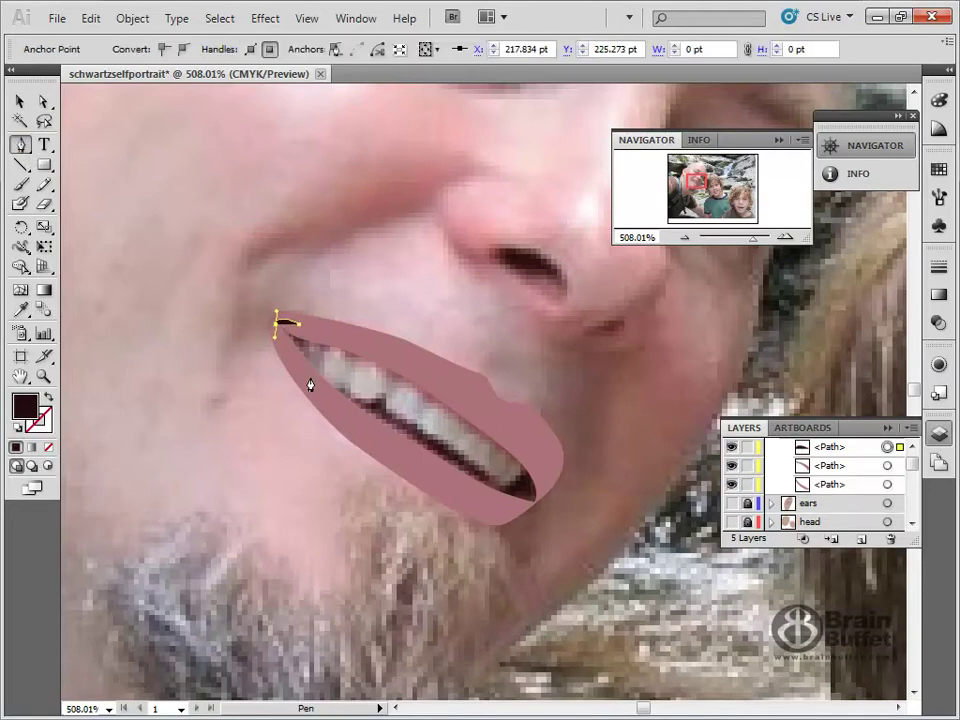
click(437, 478)
drag(504, 506, 553, 467)
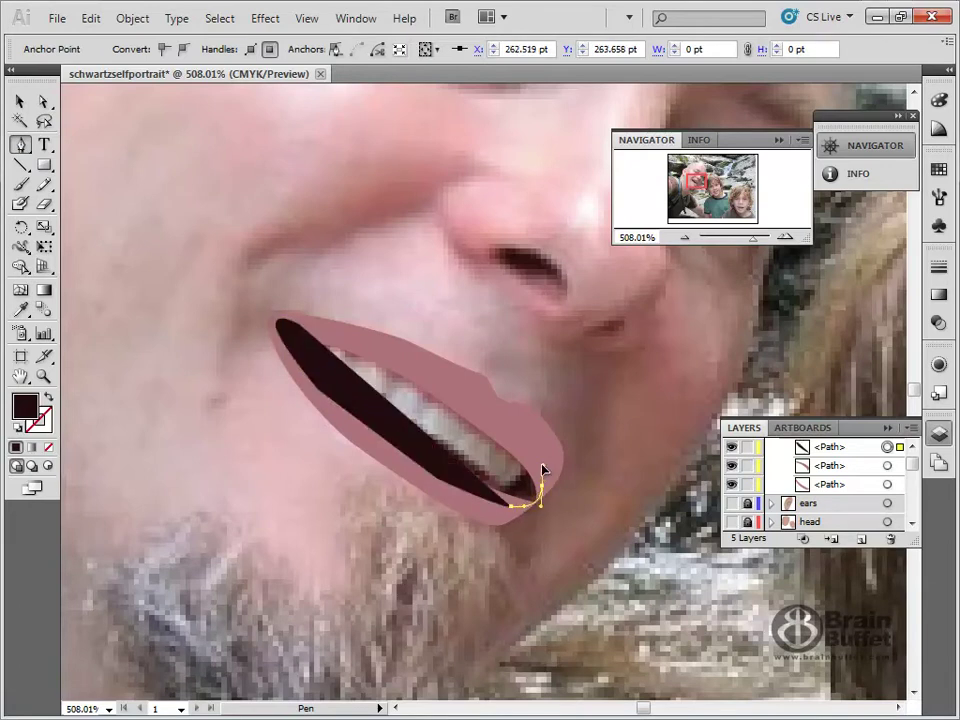
click(512, 430)
click(297, 323)
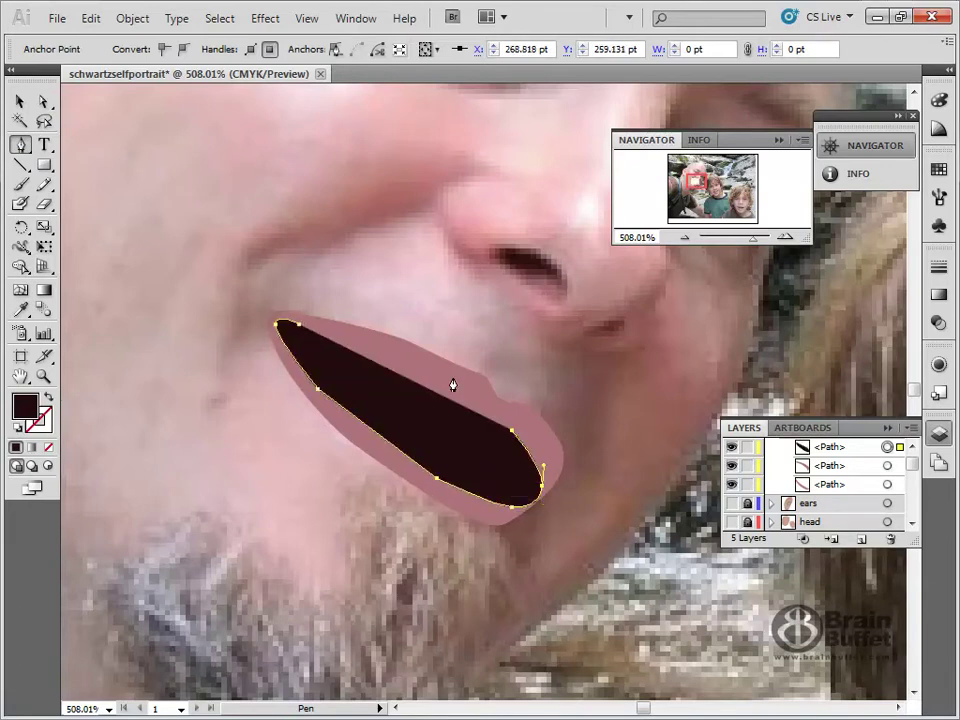
click(429, 369)
click(299, 324)
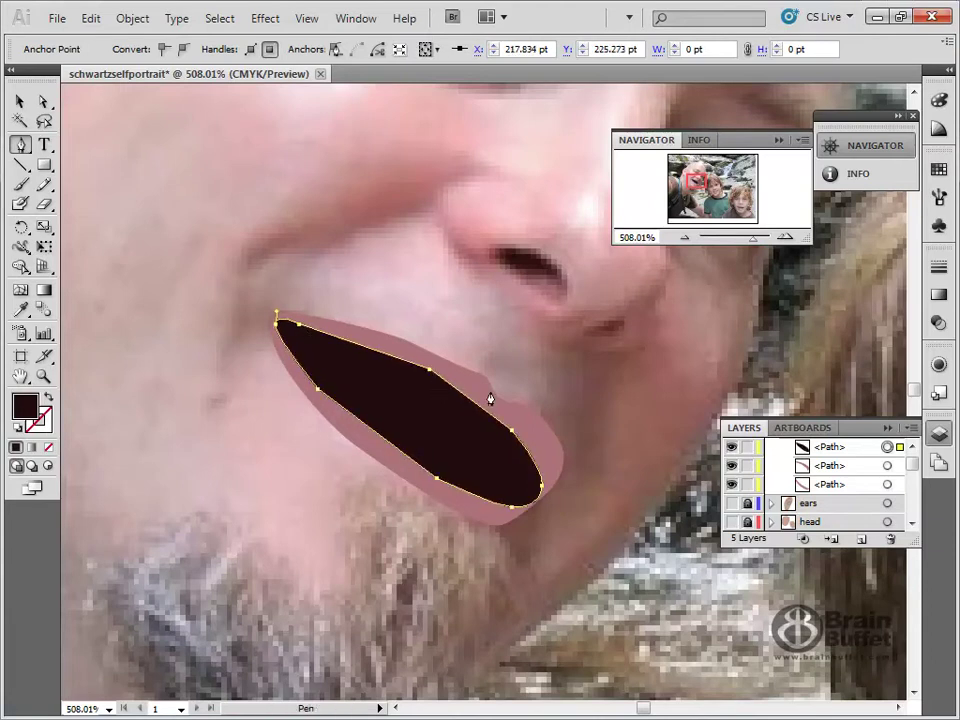
Step: Move the dark mouth shape beneath both lip paths in the mouth layer and hide it
drag(853, 449, 854, 492)
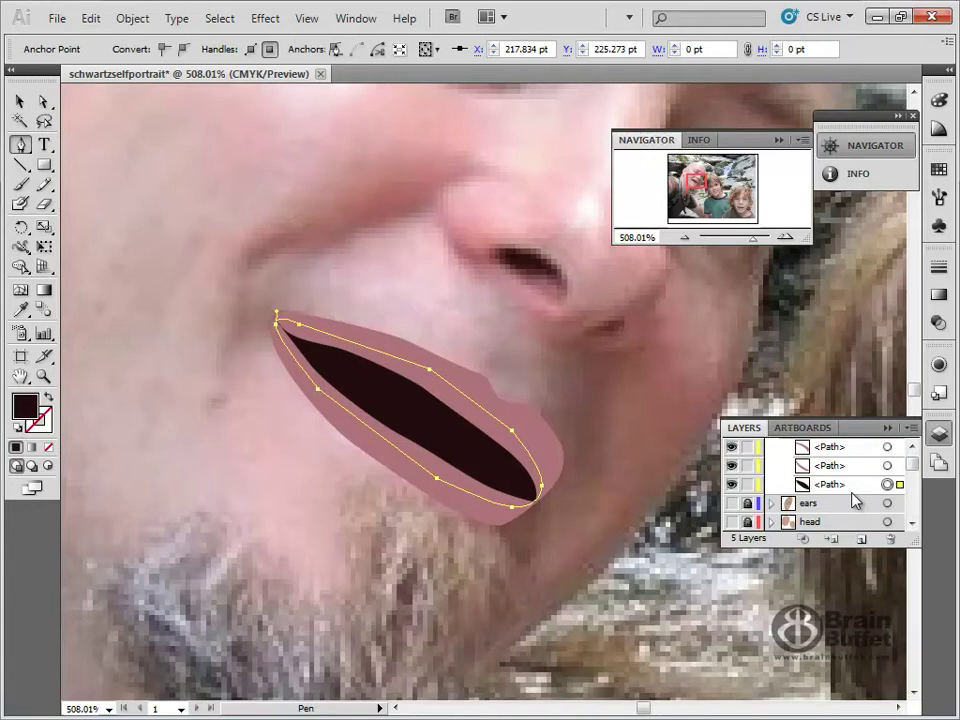
click(733, 484)
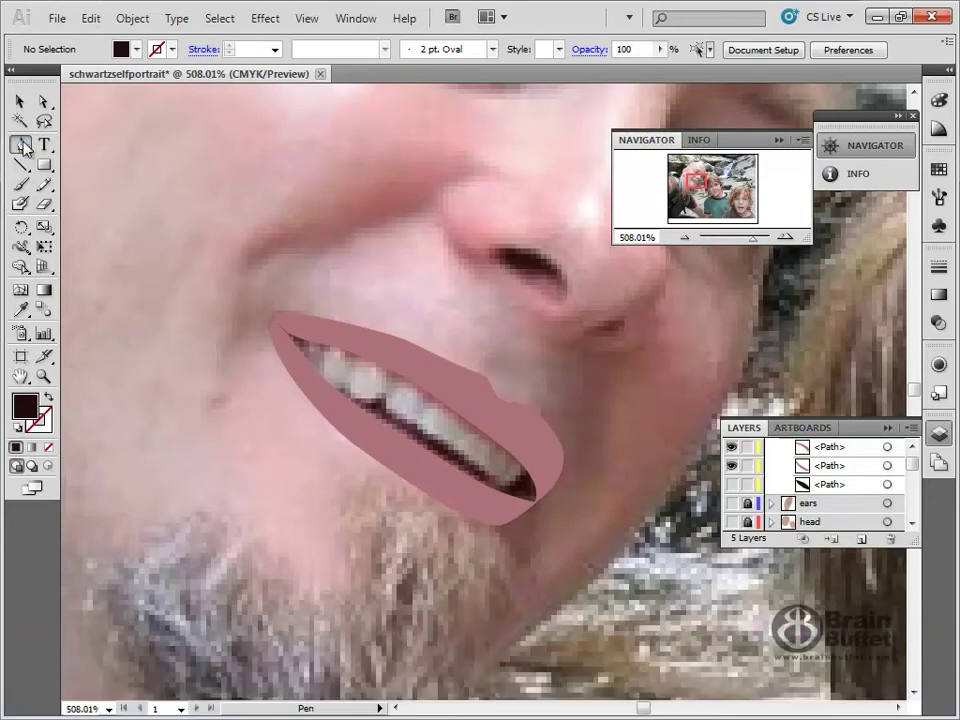
Step: Sample a light grey tooth colour from the photo as the fill colour
click(20, 310)
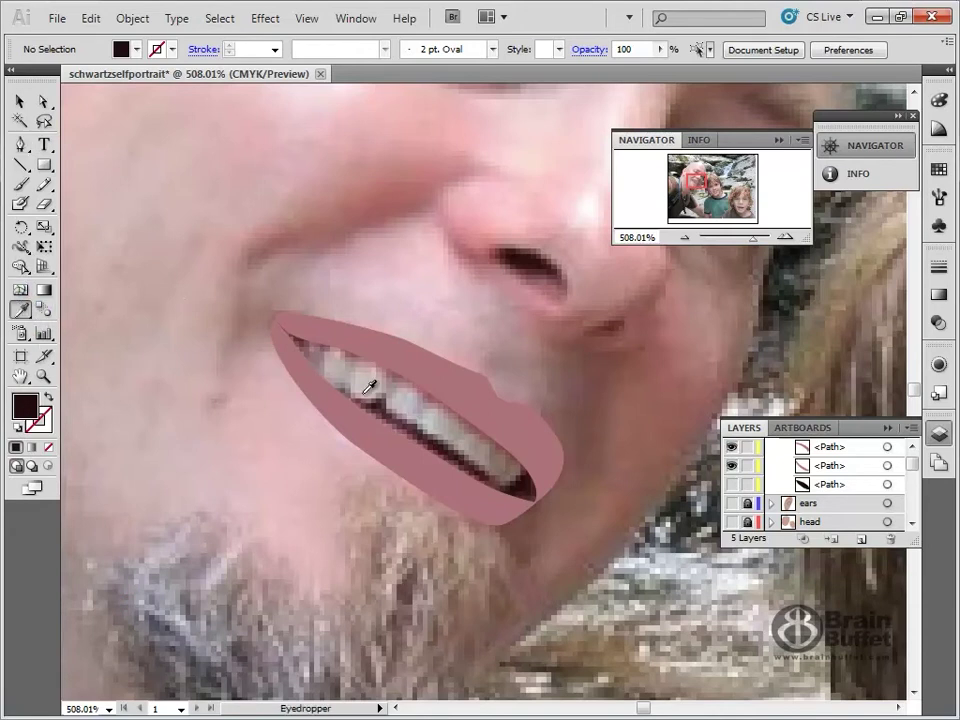
click(404, 396)
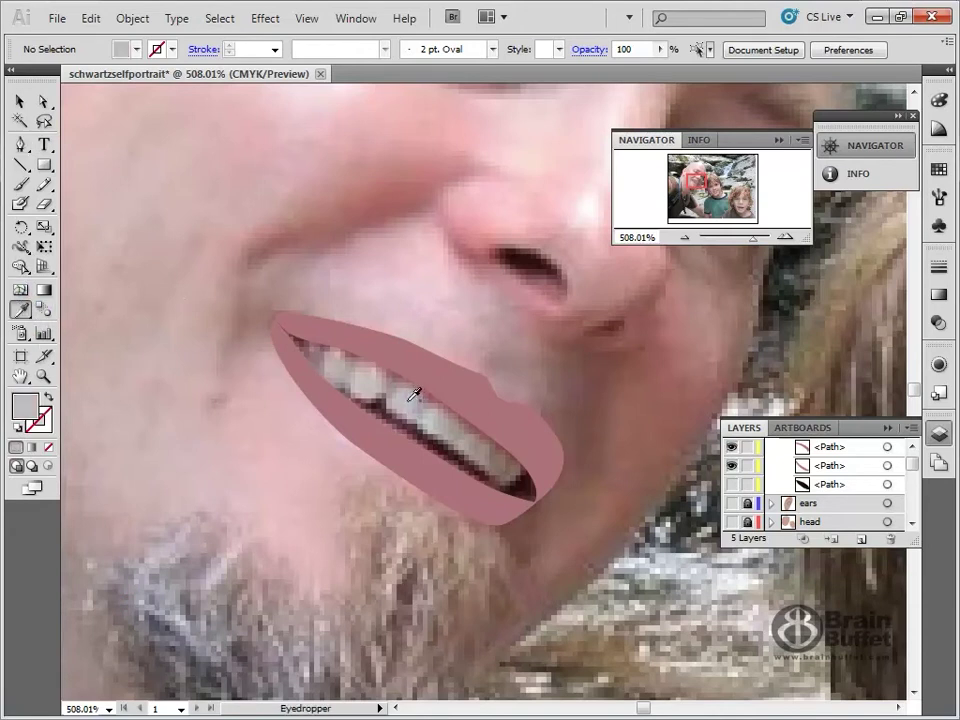
click(420, 403)
click(410, 398)
click(430, 416)
Step: Trace the scalloped lower edge of the man's upper teeth with the Pen tool, from the ear-side tooth to the opposite corner
click(21, 142)
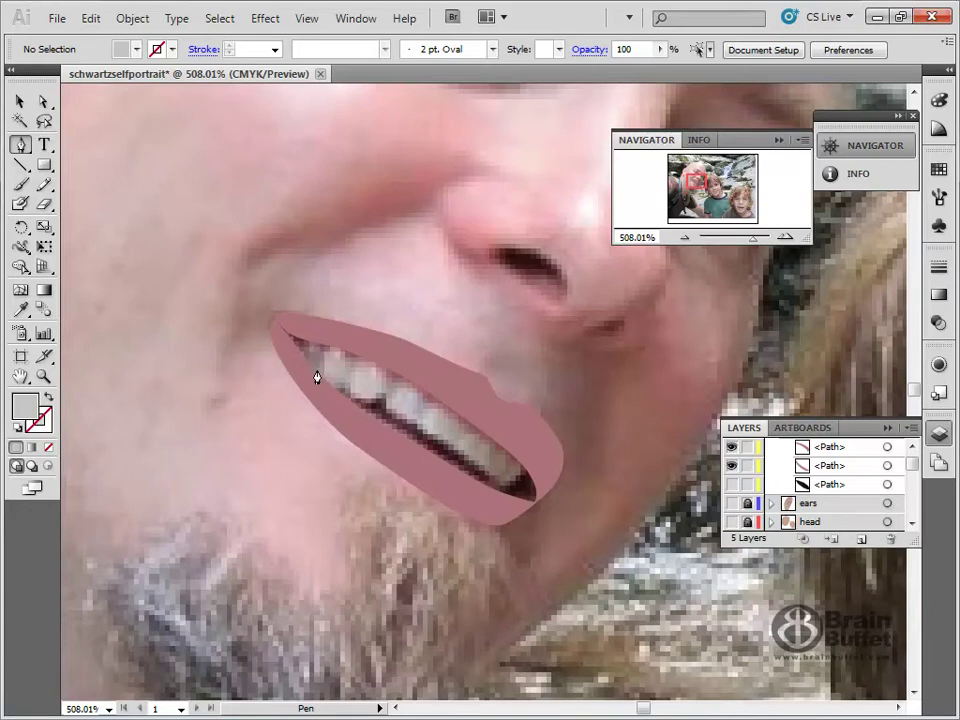
click(331, 390)
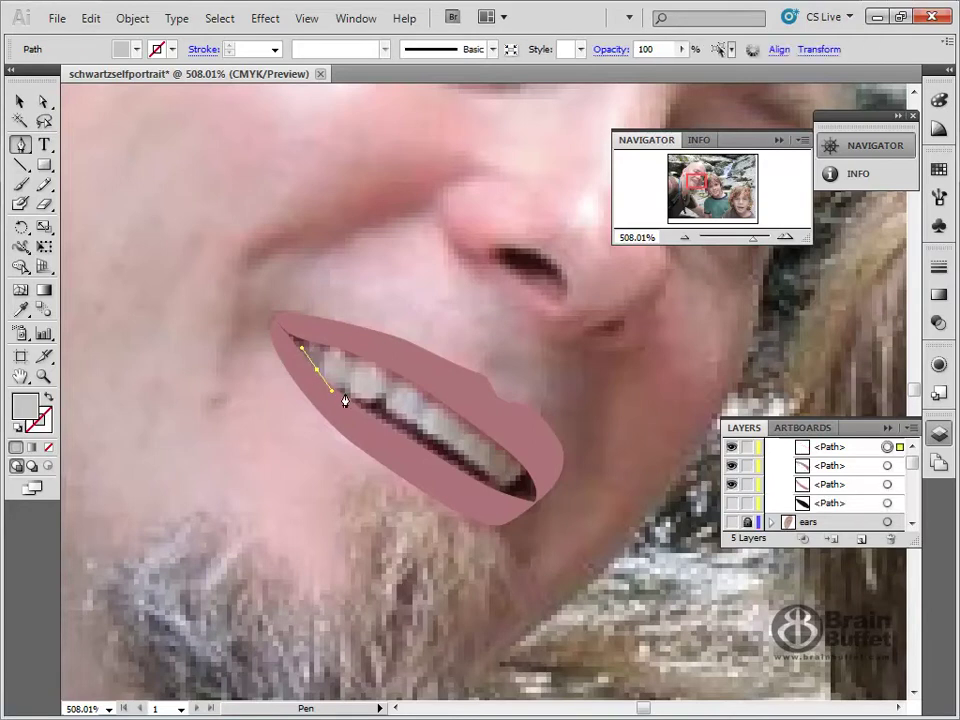
click(347, 390)
click(352, 401)
click(385, 401)
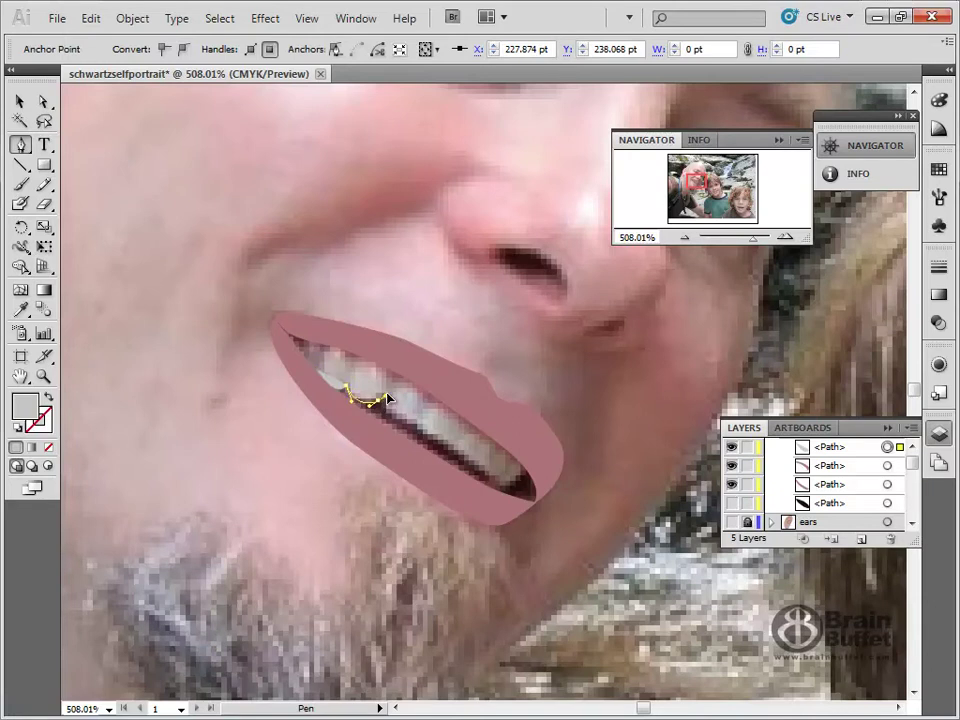
click(388, 416)
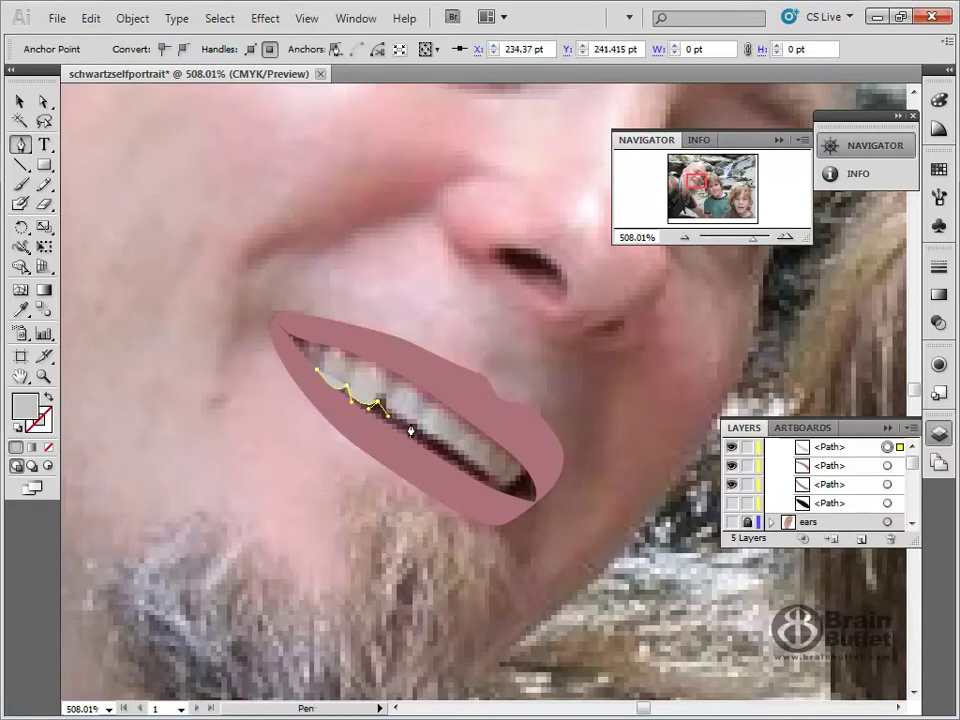
click(410, 423)
click(441, 444)
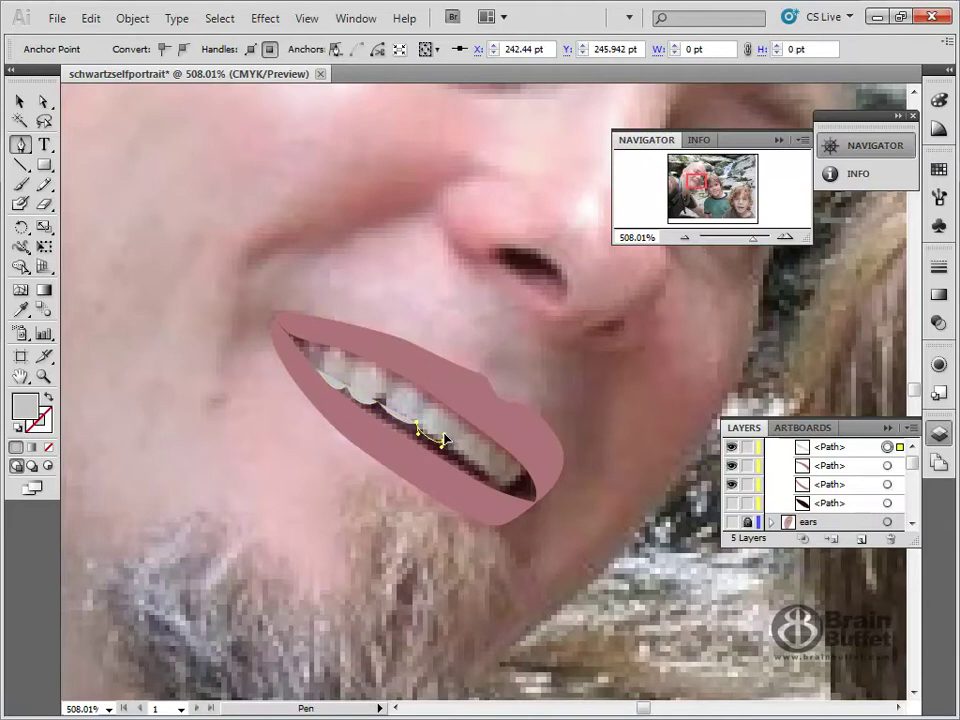
click(468, 455)
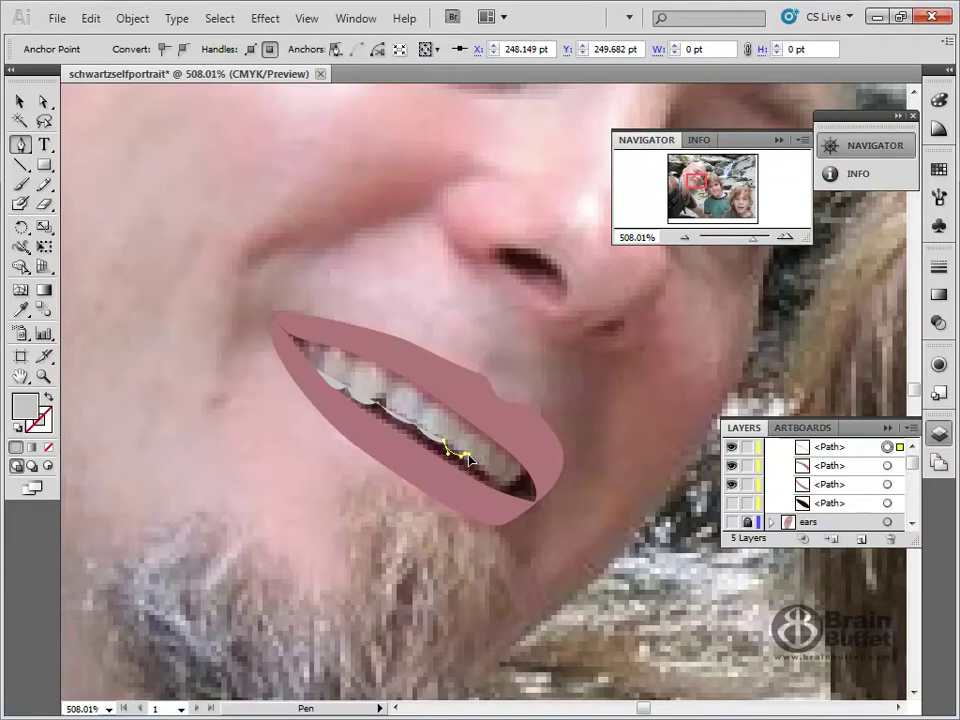
click(486, 468)
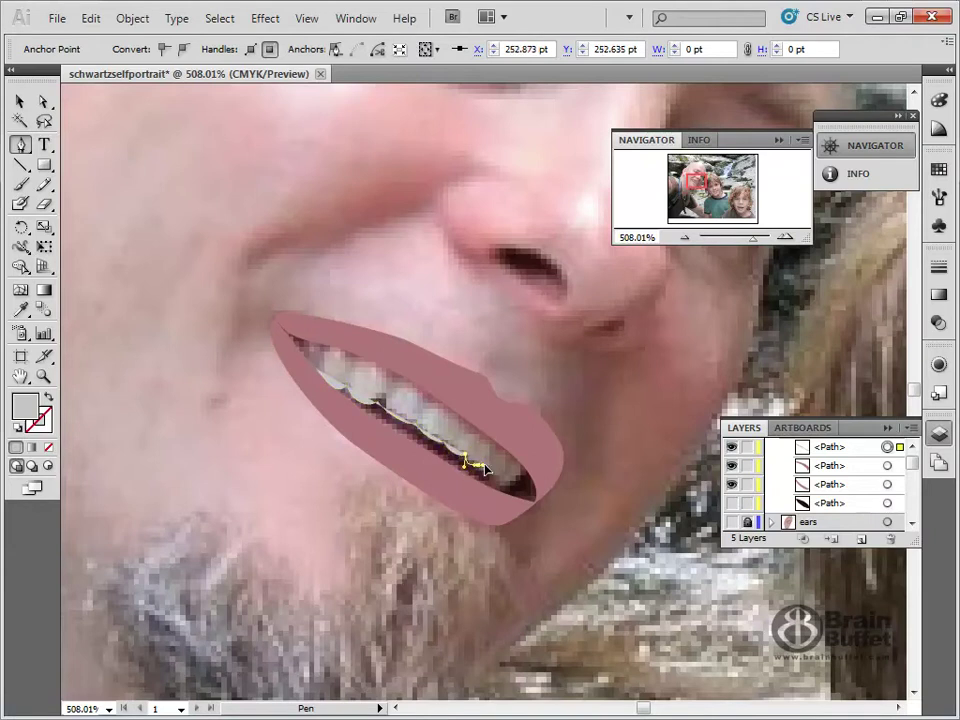
click(497, 477)
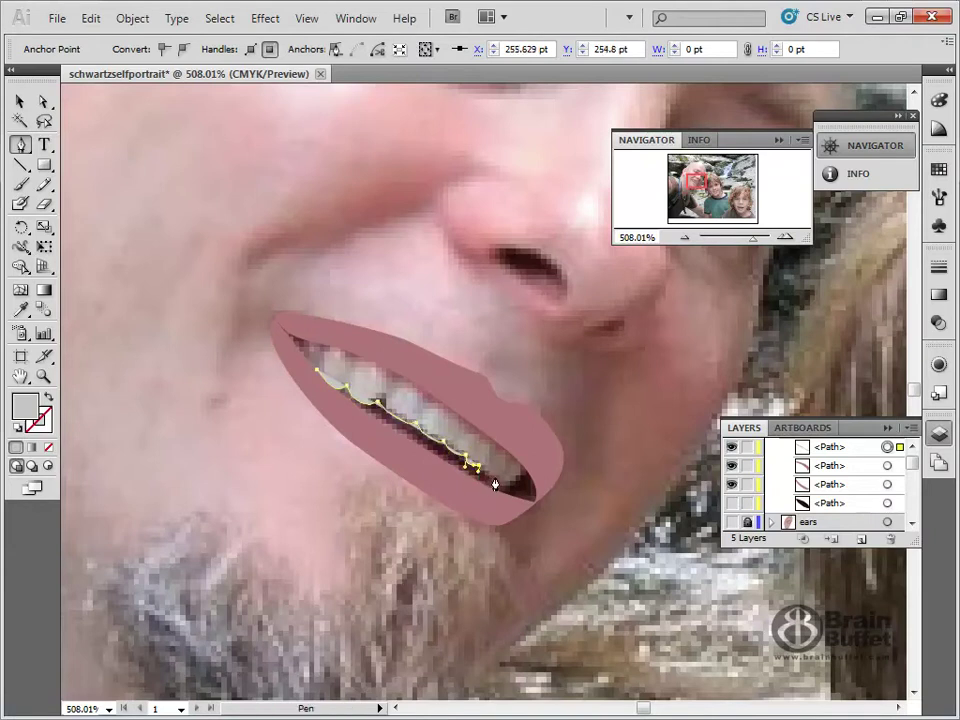
click(510, 486)
click(525, 485)
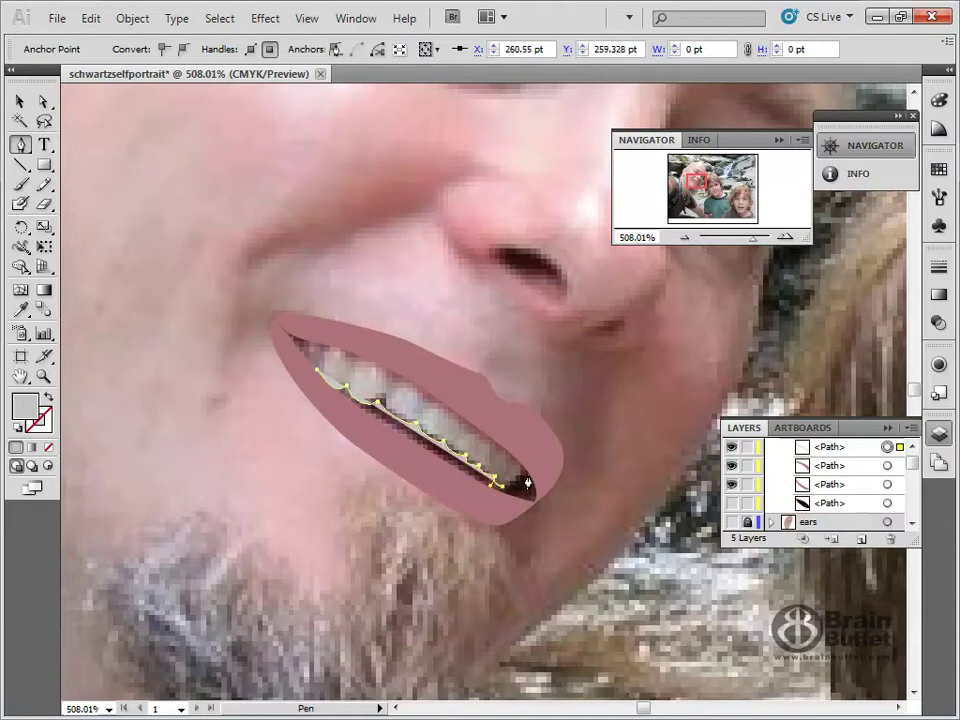
Step: Continue the teeth path around the last tooth and back along the curved gum line to the ear-side mouth corner
drag(526, 480, 520, 463)
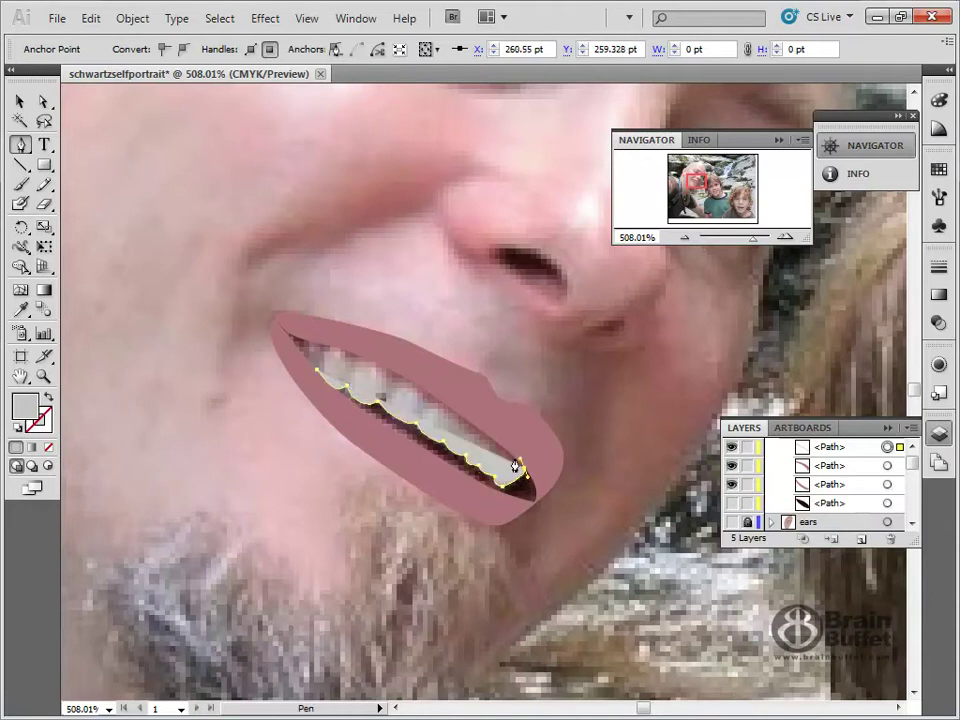
click(495, 454)
drag(490, 451, 487, 438)
click(465, 433)
drag(422, 405, 386, 365)
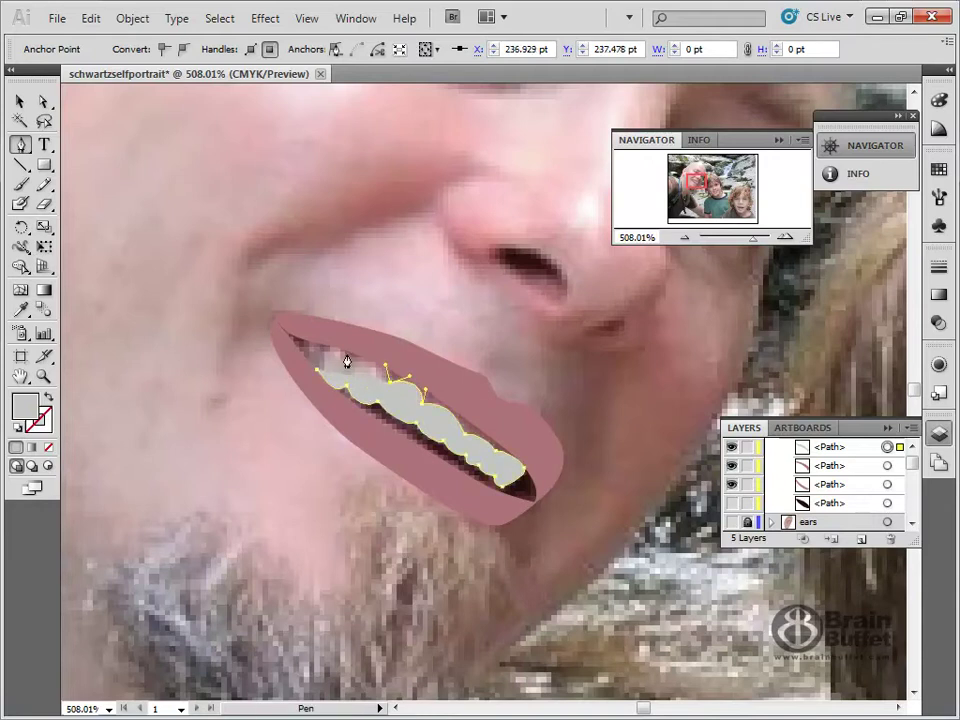
click(353, 367)
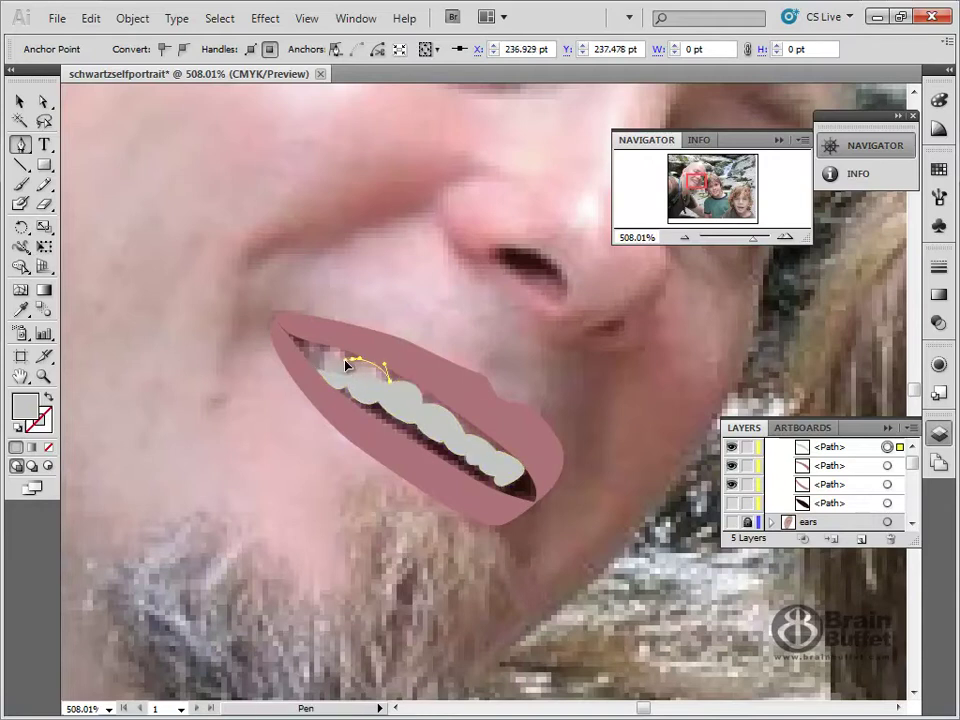
drag(341, 343, 342, 343)
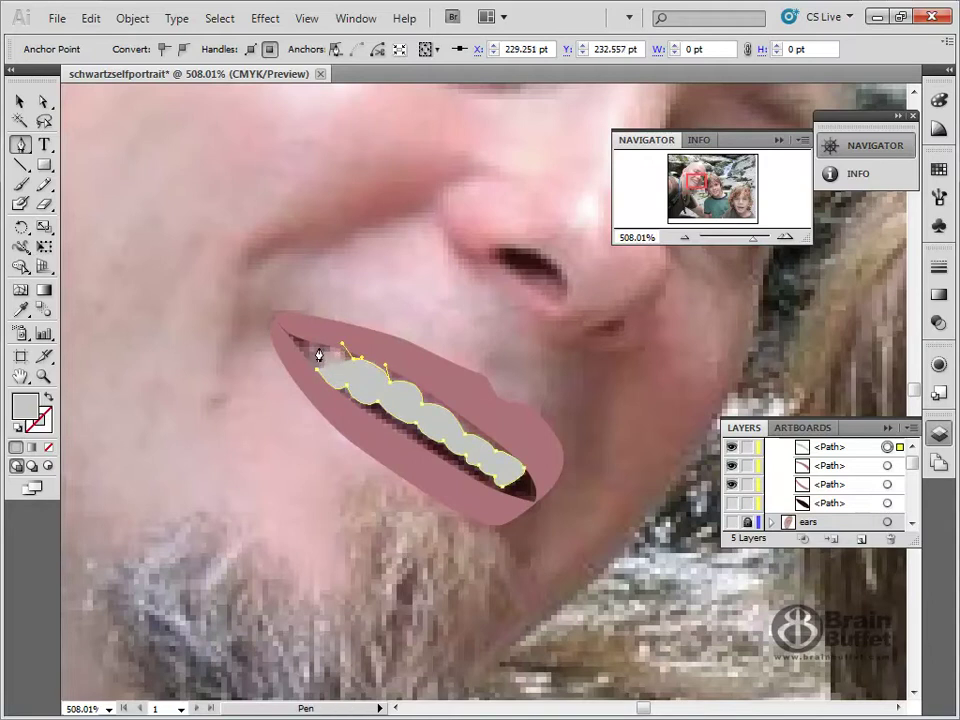
ctrl+click(310, 346)
drag(308, 342, 301, 333)
click(296, 342)
Step: Close the teeth path at its starting anchor and adjust the handle there to follow the first tooth
ctrl+click(321, 374)
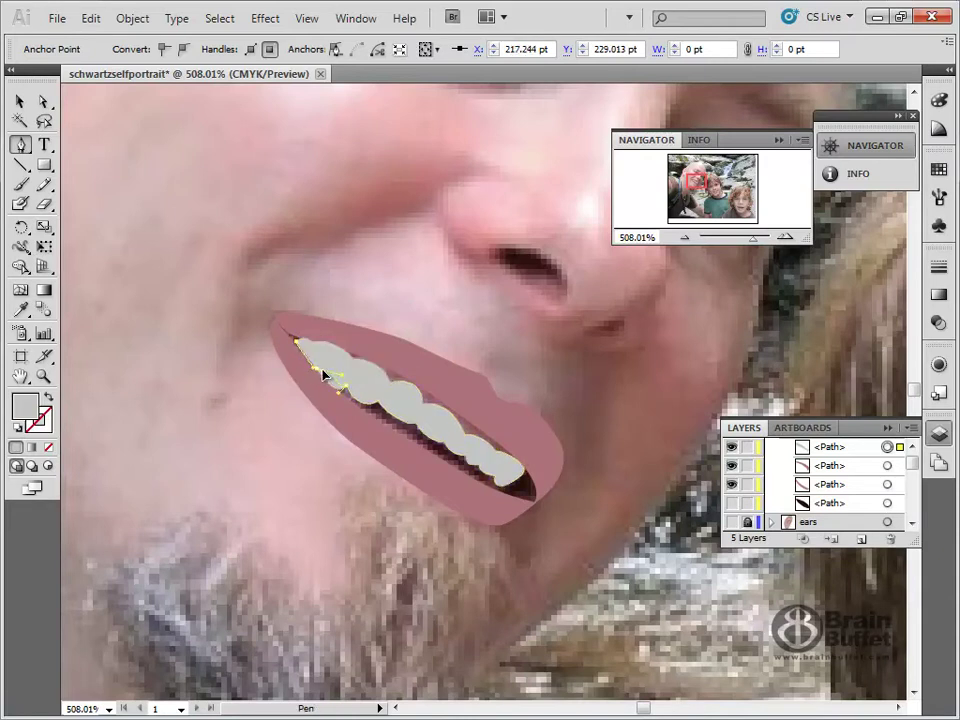
drag(313, 370, 319, 370)
ctrl+click(317, 374)
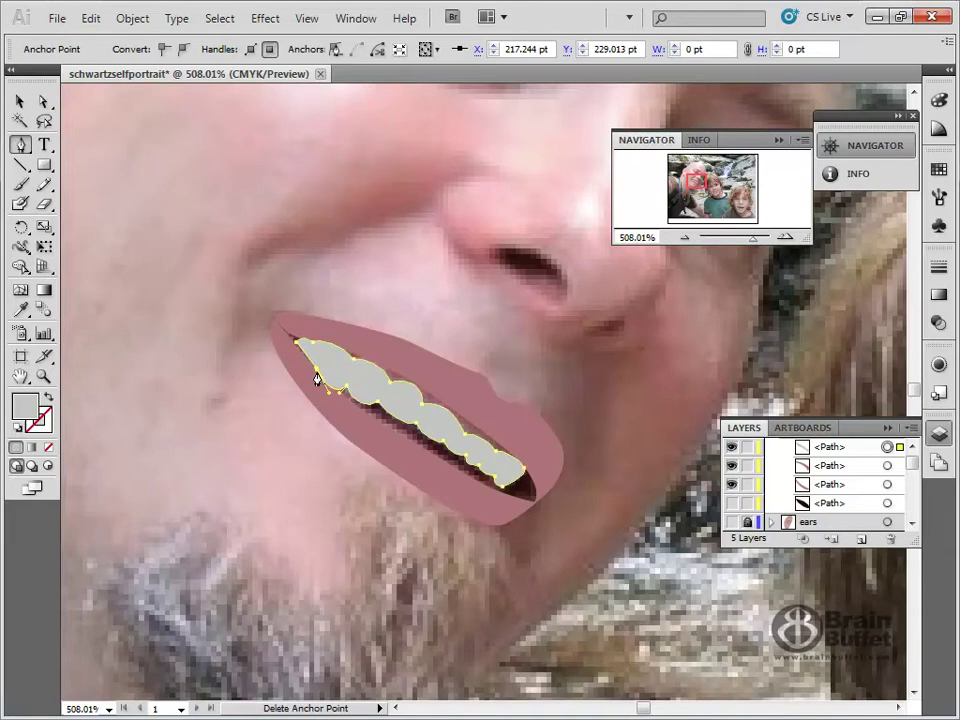
drag(317, 372, 301, 368)
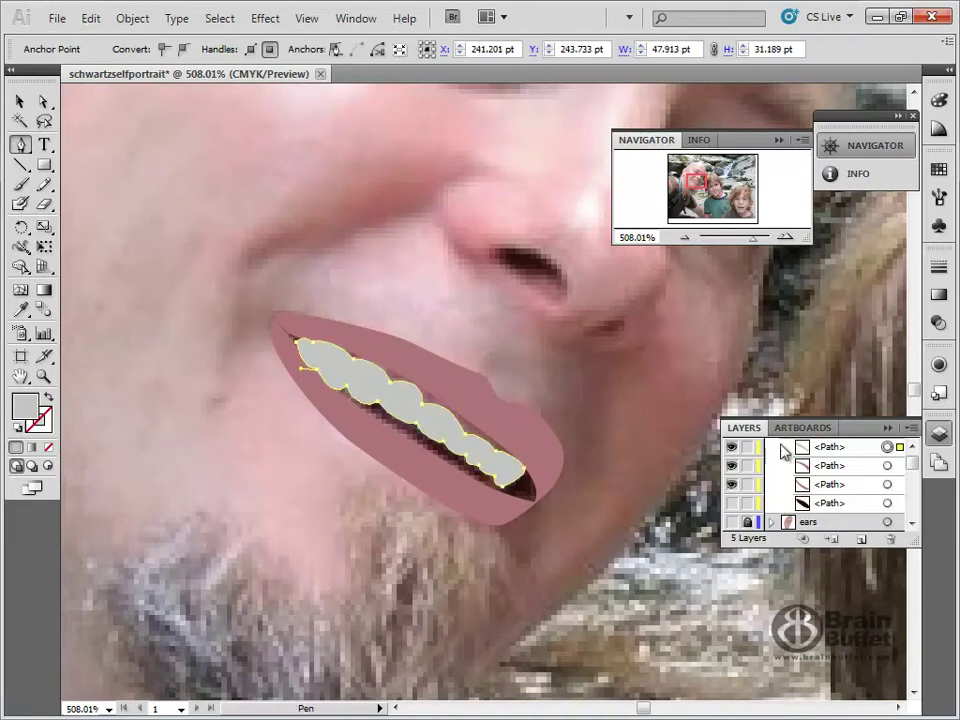
Step: Move the teeth path between the lip paths and the dark mouth shape, and make the dark shape visible
drag(840, 447, 849, 505)
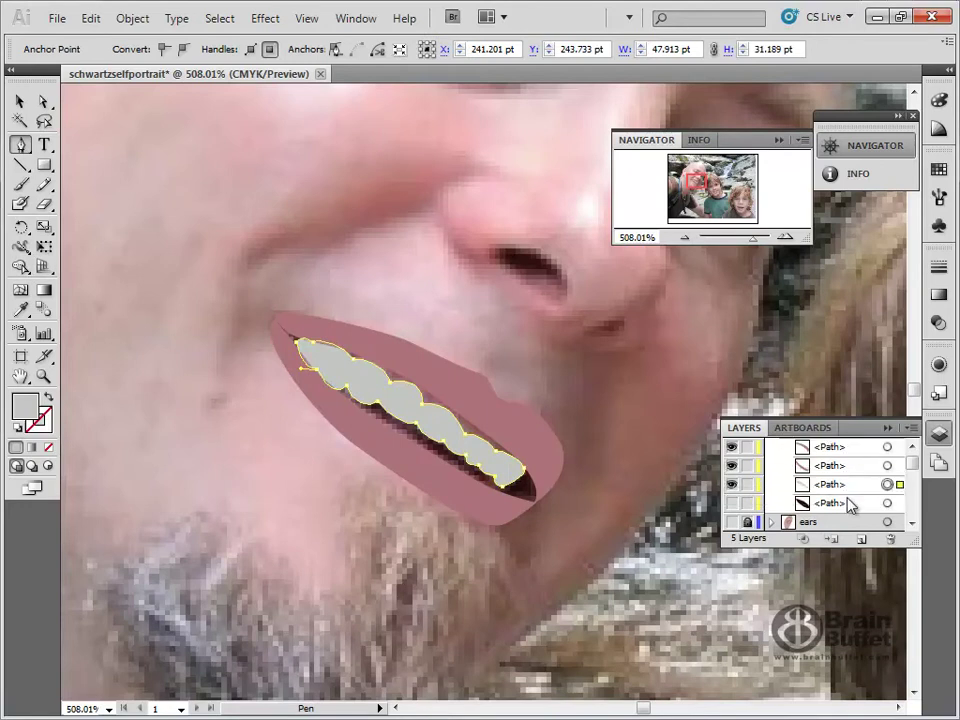
click(733, 503)
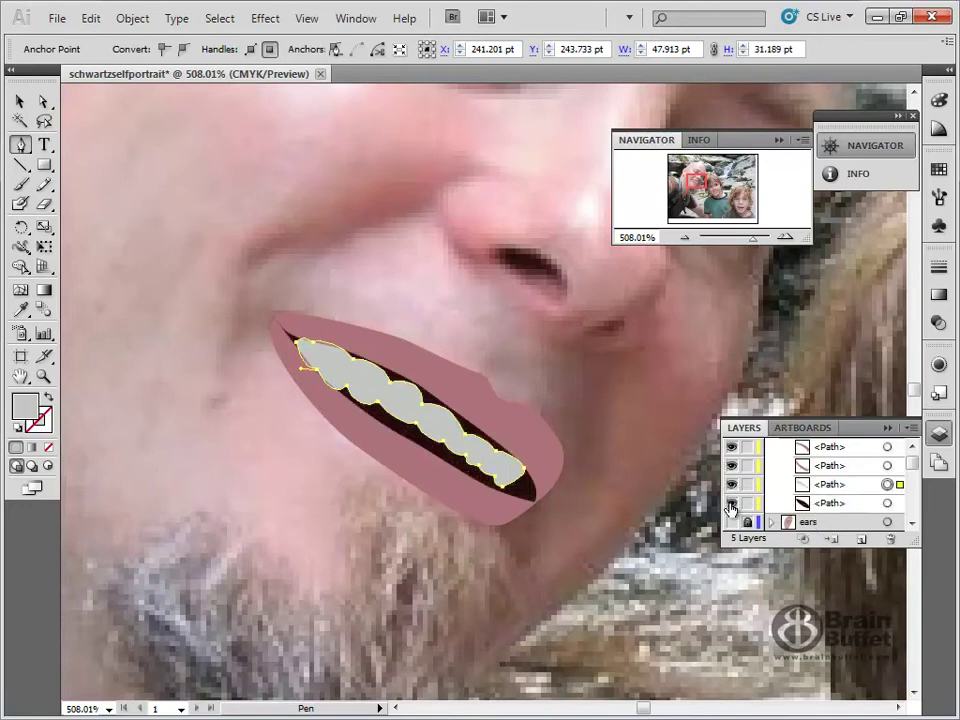
Step: Lock the mouth layer and make the ears, head and neck layers visible to check the mouth against the whole portrait
double_click(20, 376)
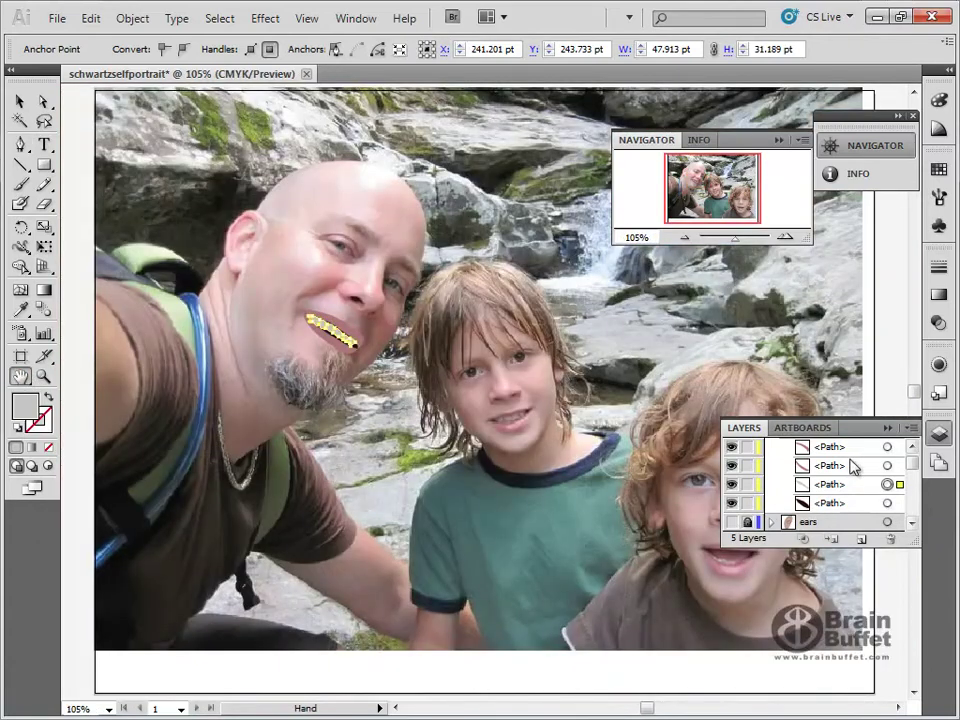
scroll(913, 481, up, 1)
click(750, 447)
click(771, 447)
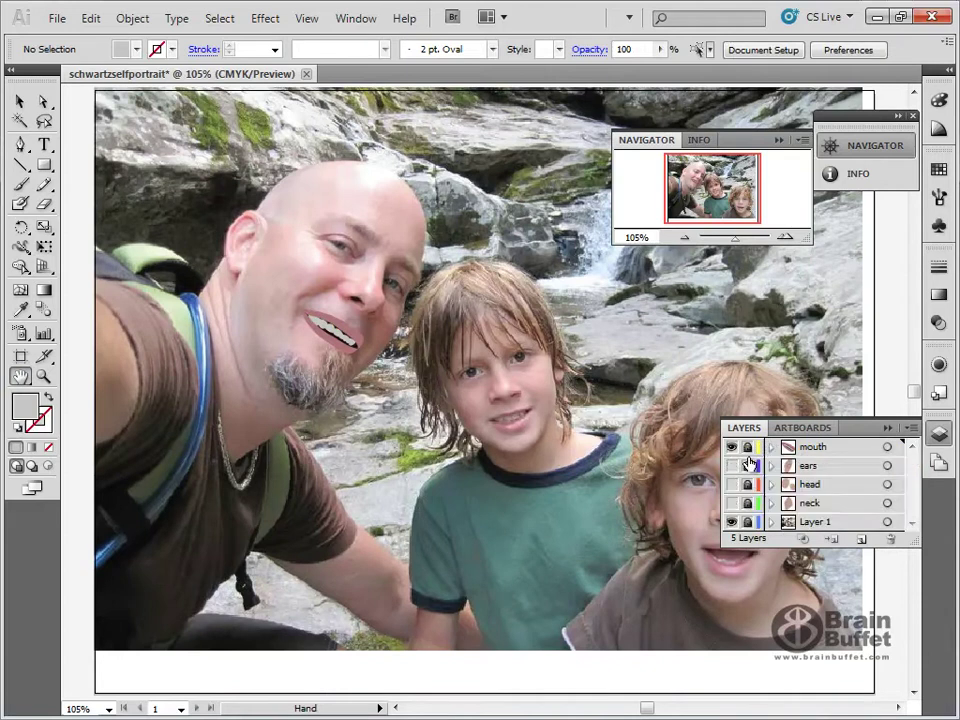
drag(731, 484, 731, 503)
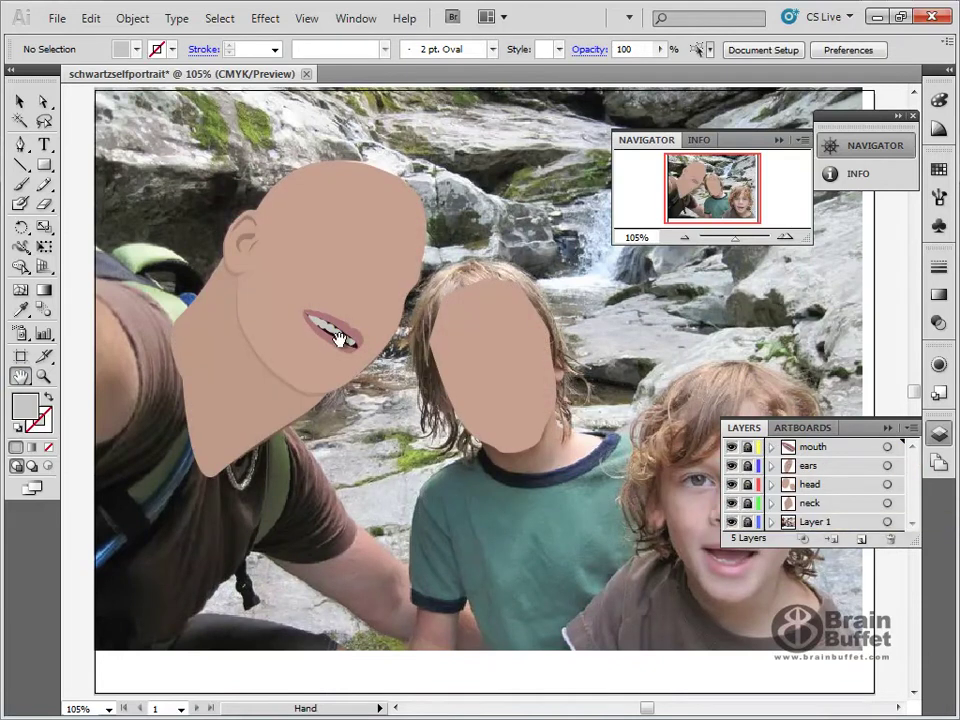
Step: Create a new empty layer above the mouth layer
click(43, 376)
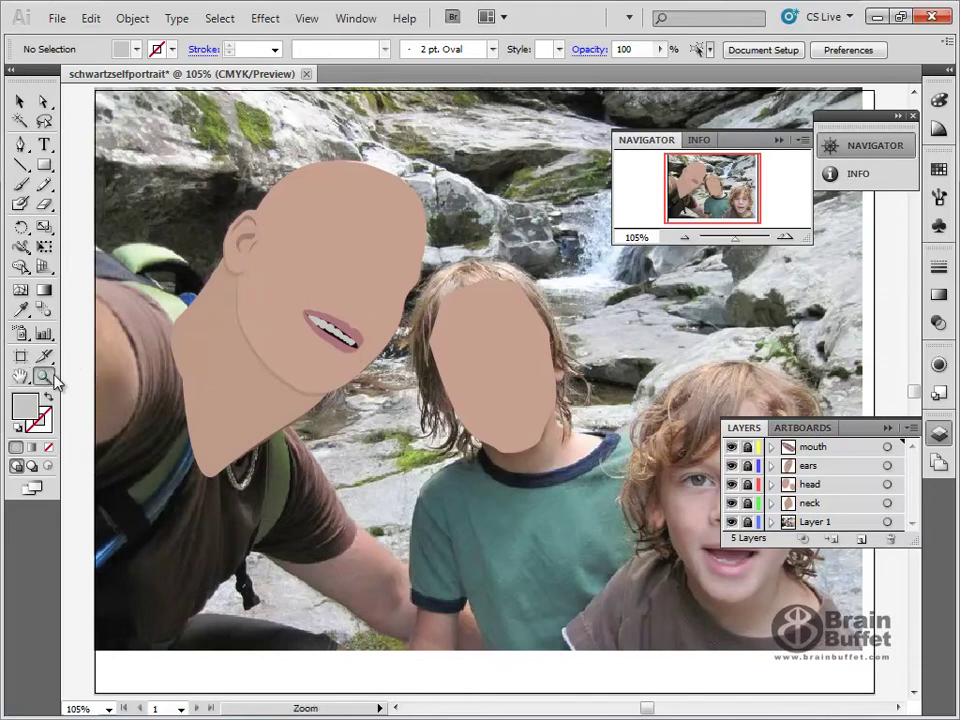
drag(263, 289, 418, 390)
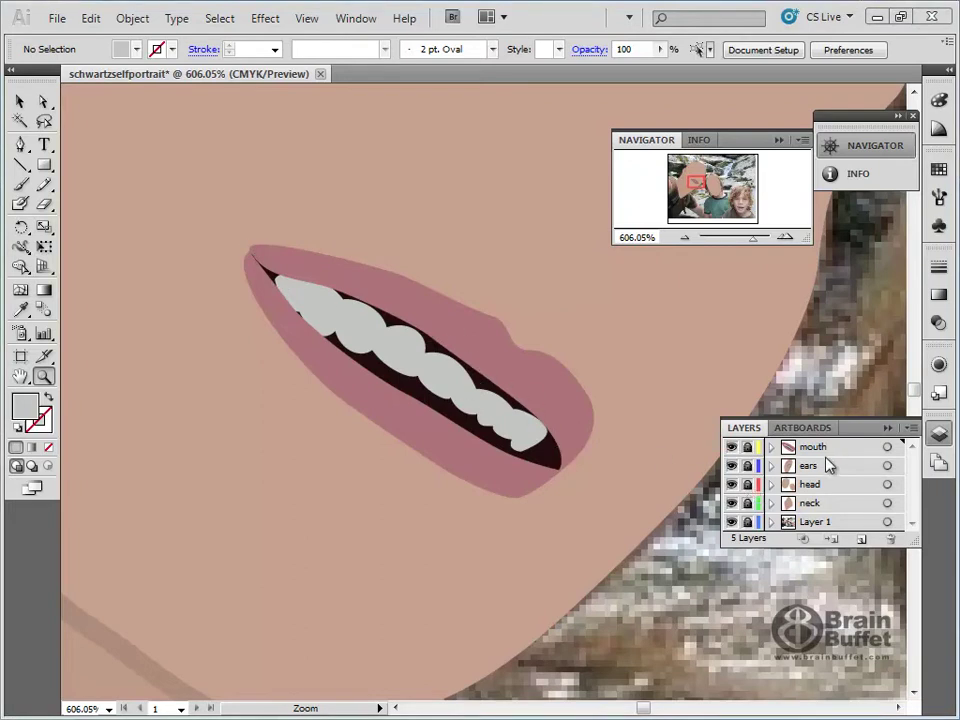
click(771, 447)
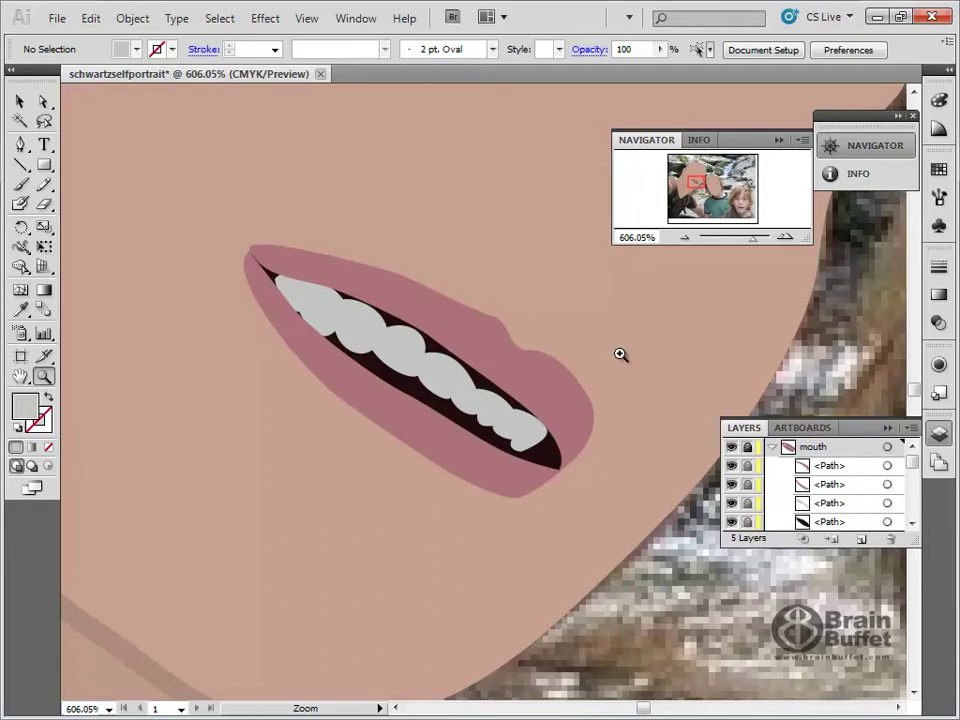
click(913, 522)
click(913, 522)
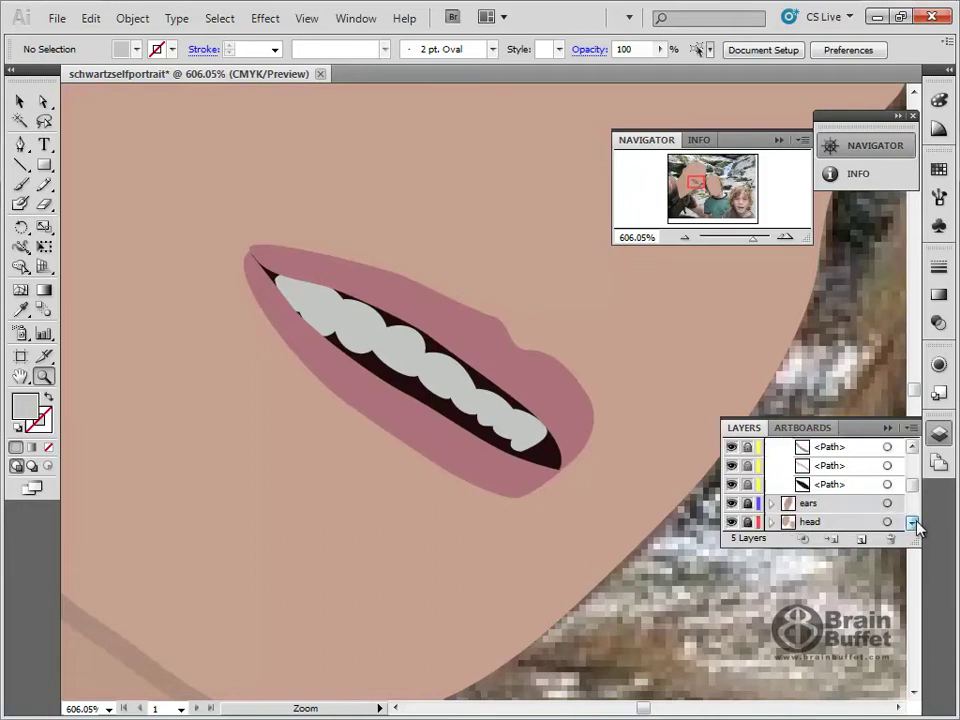
click(857, 466)
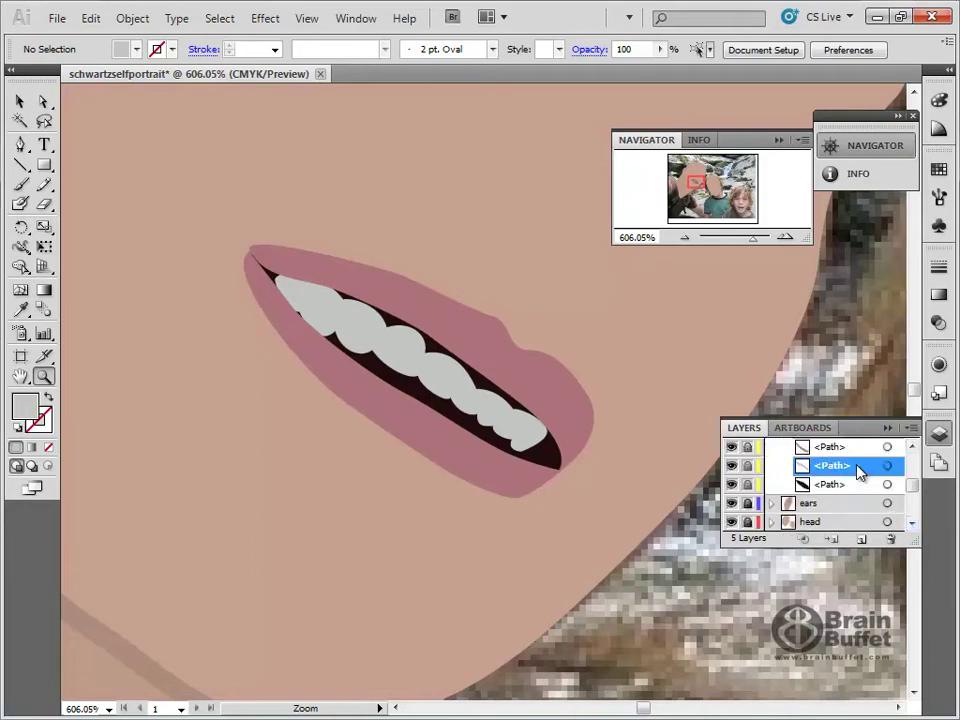
click(853, 486)
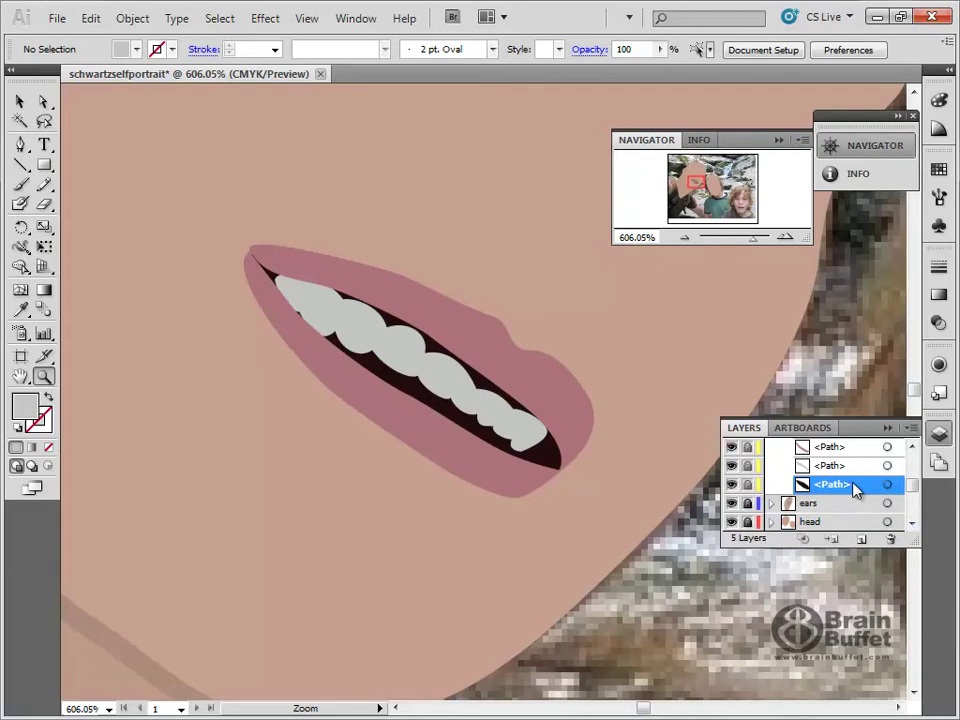
click(862, 540)
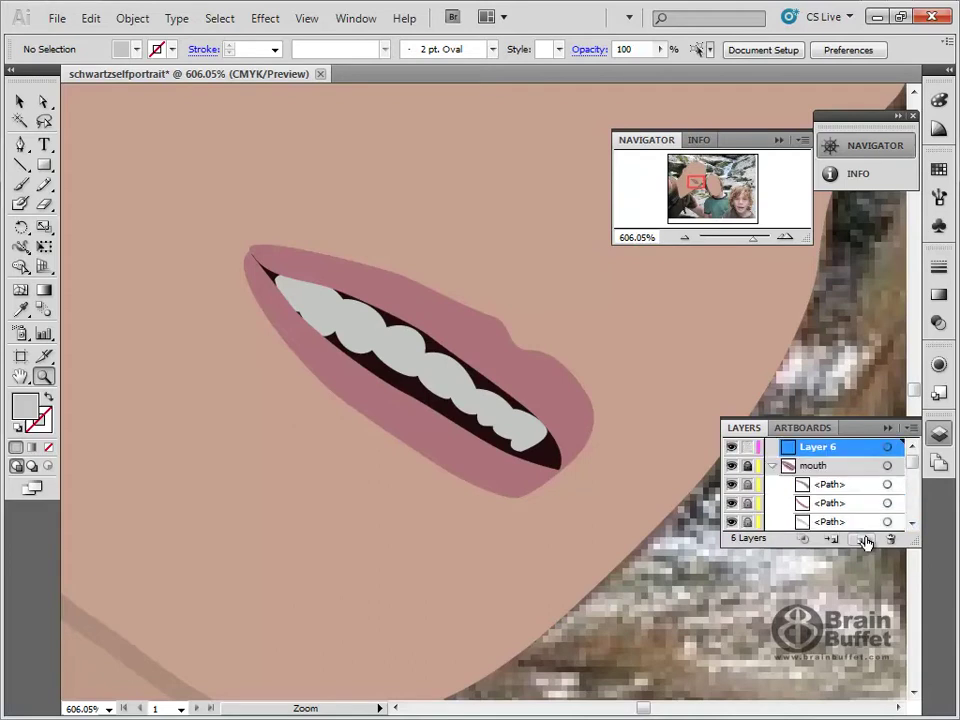
Step: Unlock the mouth layer and draw a closed gum shape with the Pen tool along the upper teeth, from corner to corner
drag(913, 461, 913, 484)
click(865, 468)
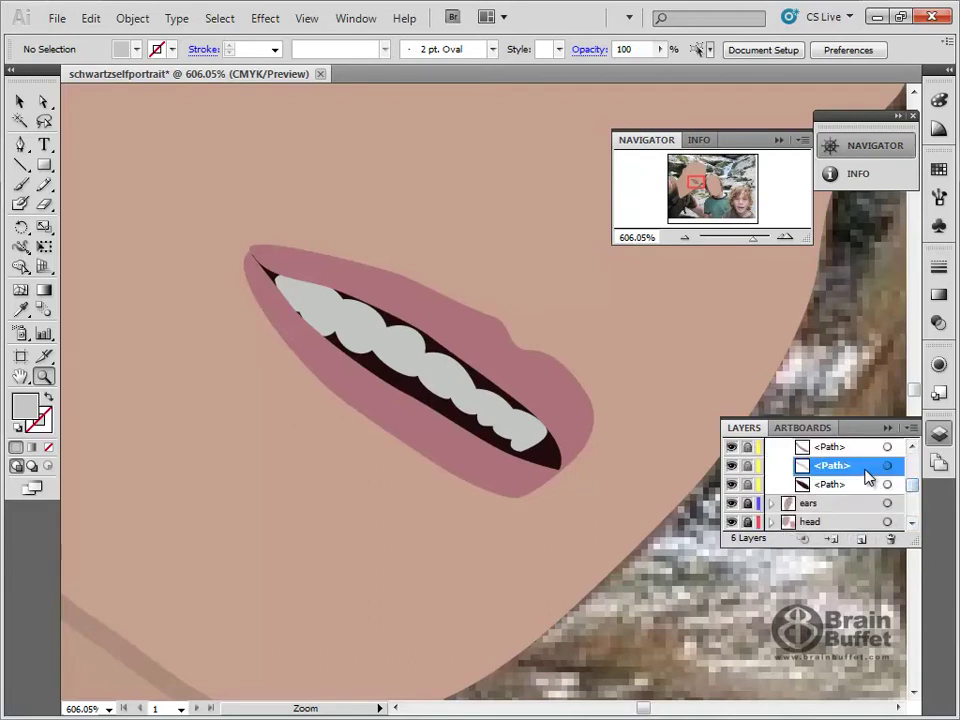
click(20, 144)
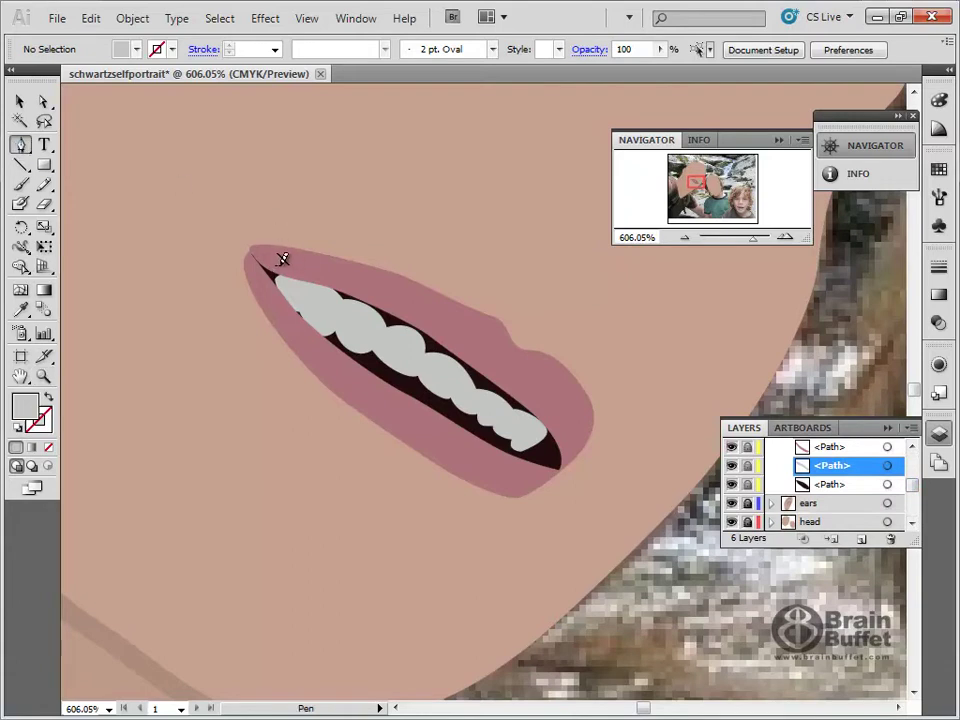
drag(912, 484, 911, 447)
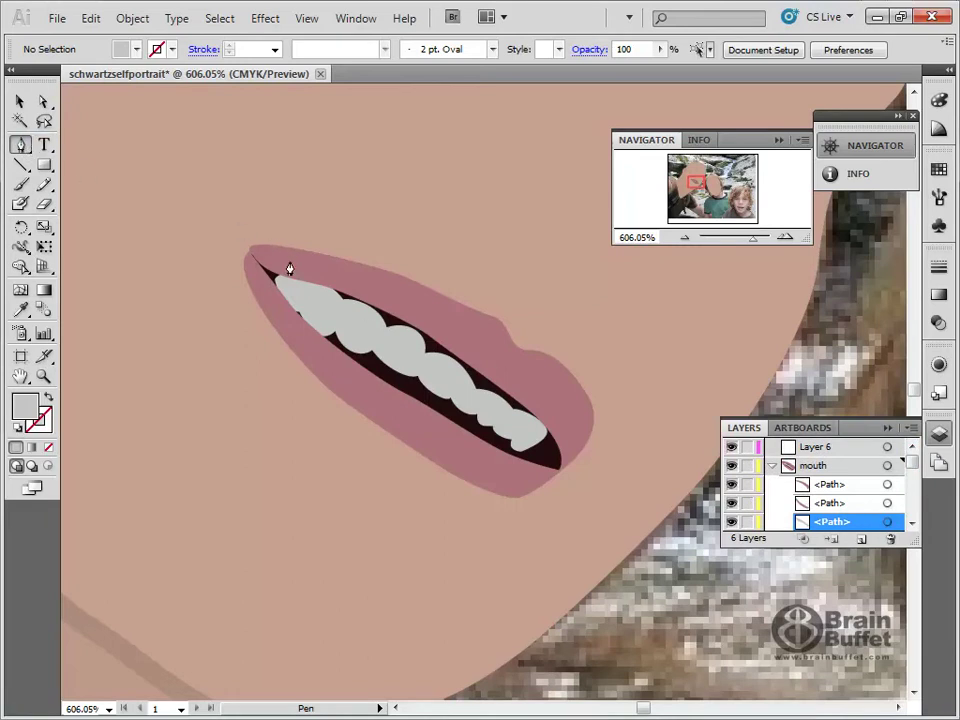
drag(289, 265, 322, 300)
click(399, 345)
click(521, 429)
click(540, 442)
drag(555, 435, 536, 401)
drag(257, 270, 276, 278)
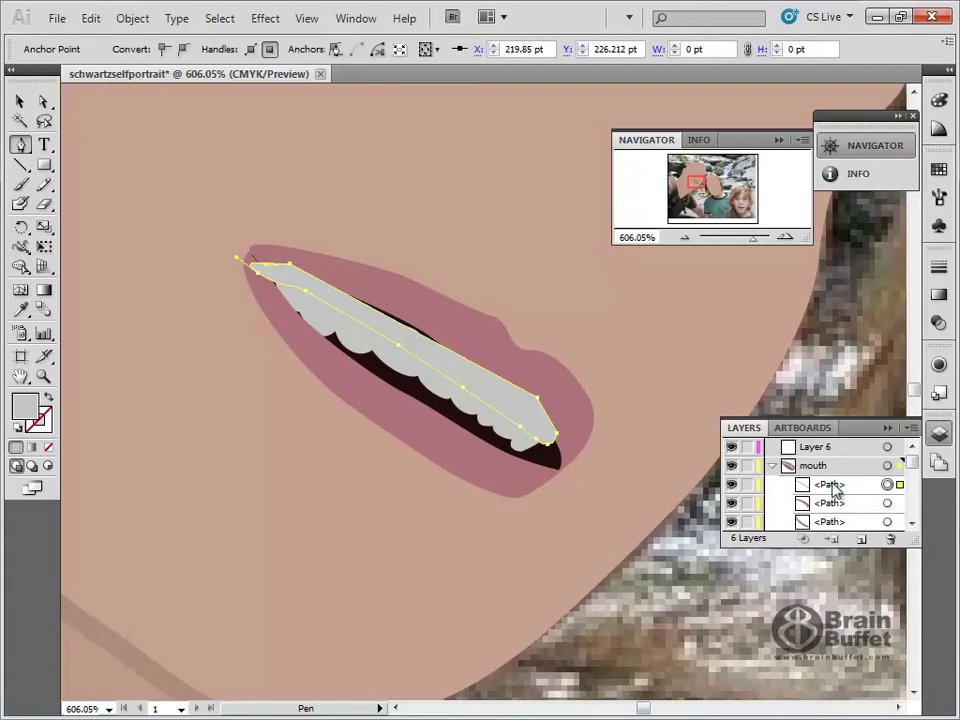
Step: Move the gum path between the teeth and the dark mouth shape, and fill it with the sampled lip colour at 25% black
drag(914, 540, 914, 609)
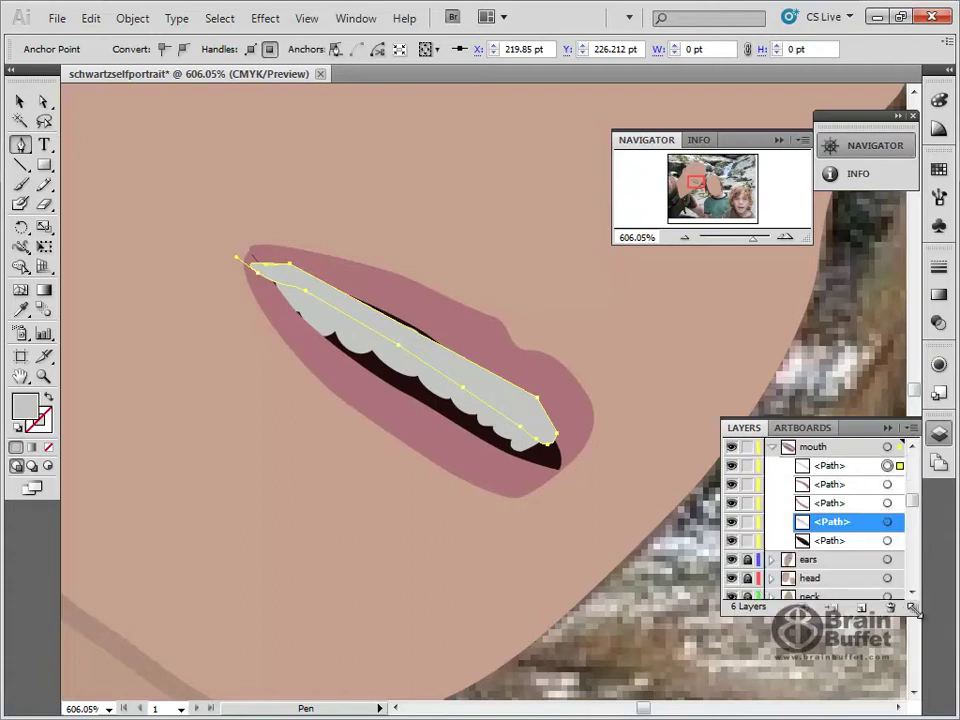
drag(842, 468, 853, 548)
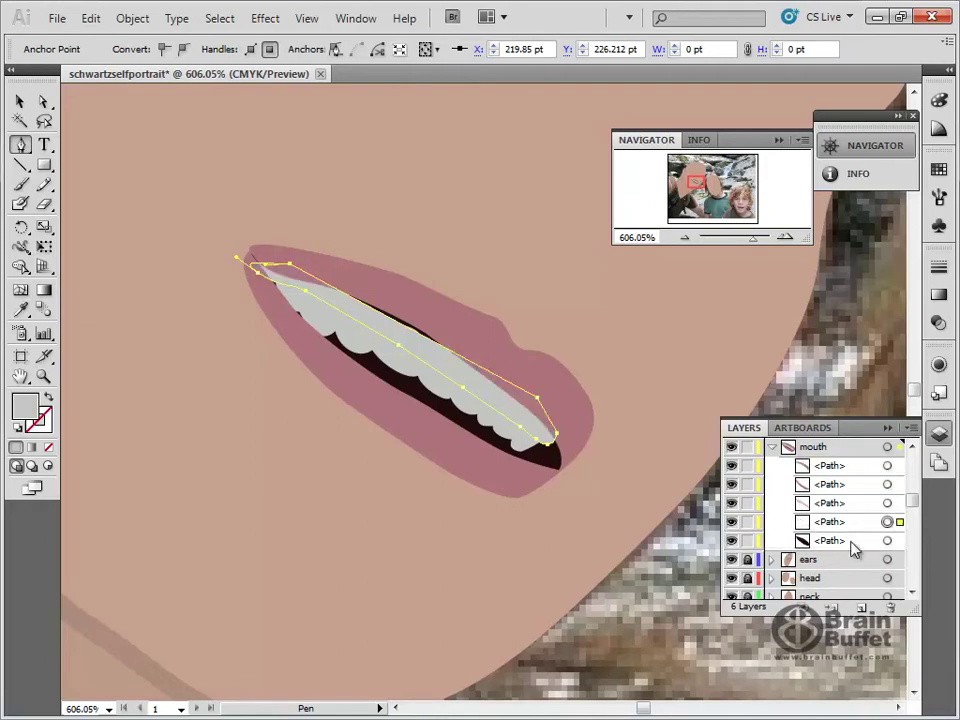
click(21, 310)
click(487, 333)
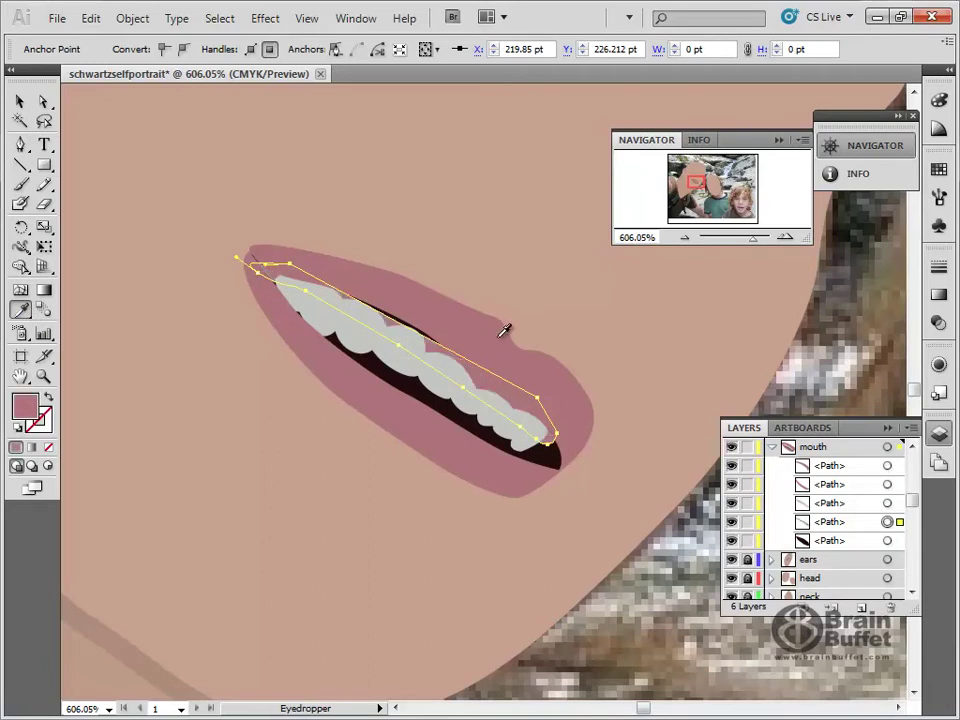
click(939, 102)
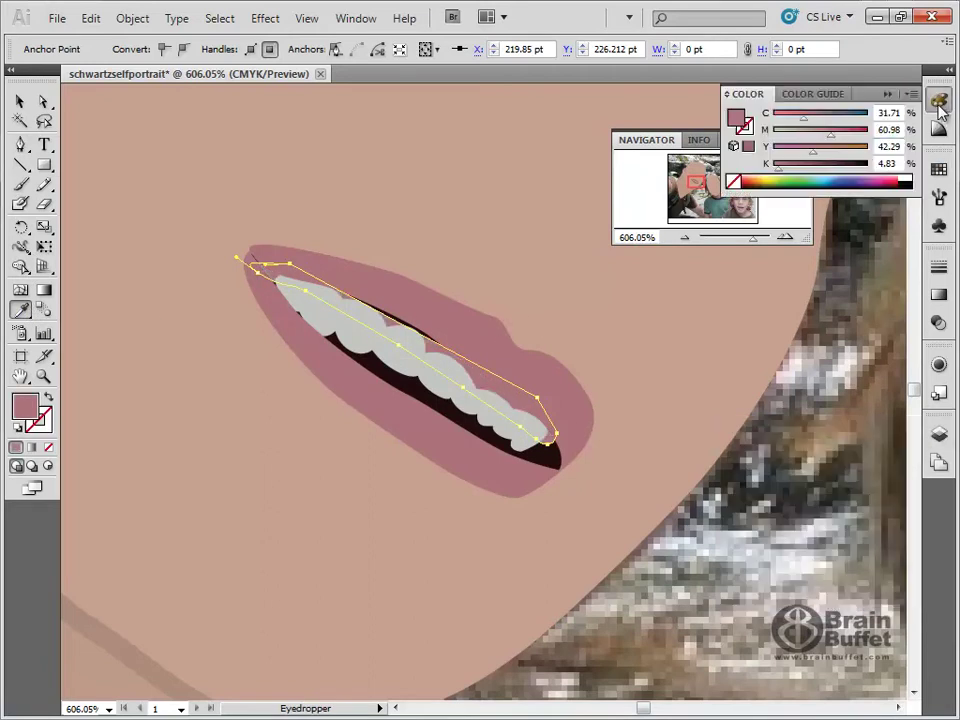
drag(779, 169, 799, 175)
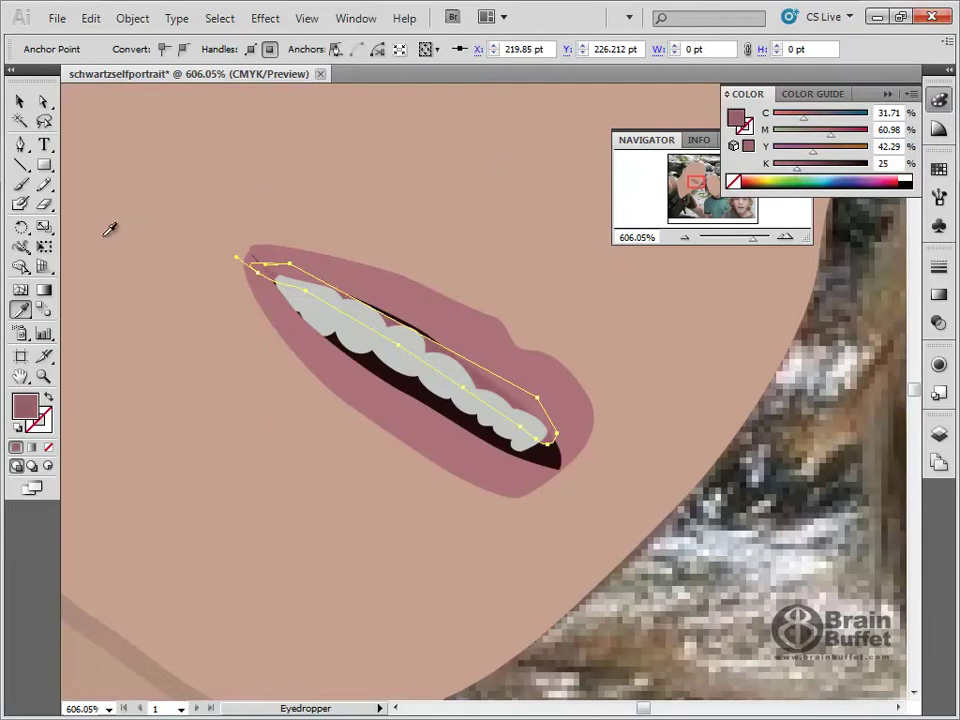
Step: Move the gum shape's upper anchor under the upper lip to cover the dark gap above the teeth, and deselect it
click(43, 101)
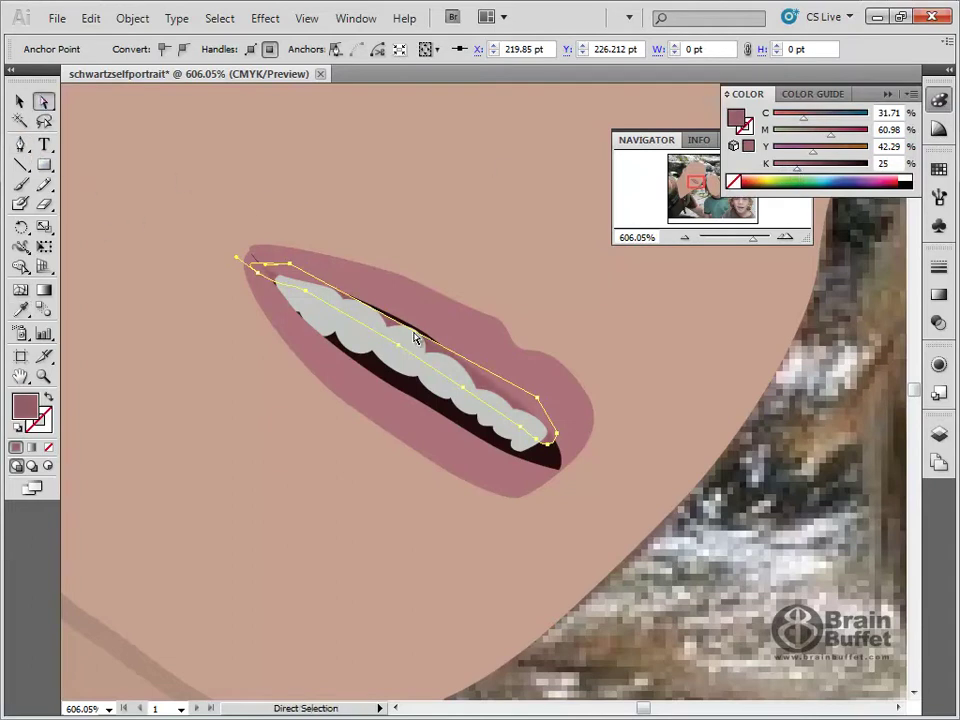
click(544, 402)
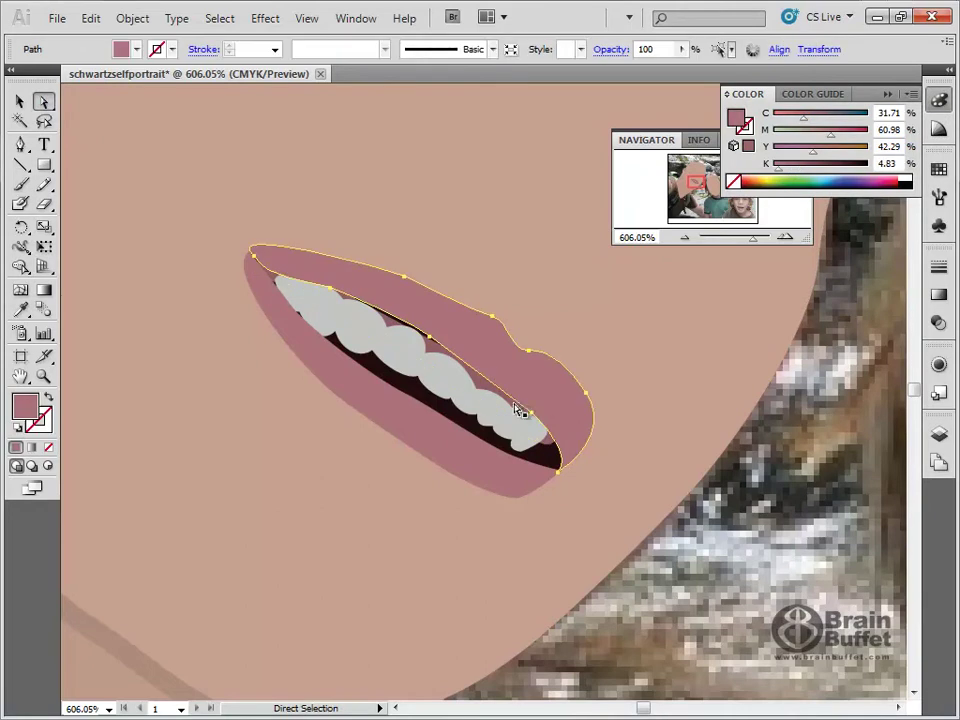
click(530, 404)
click(540, 402)
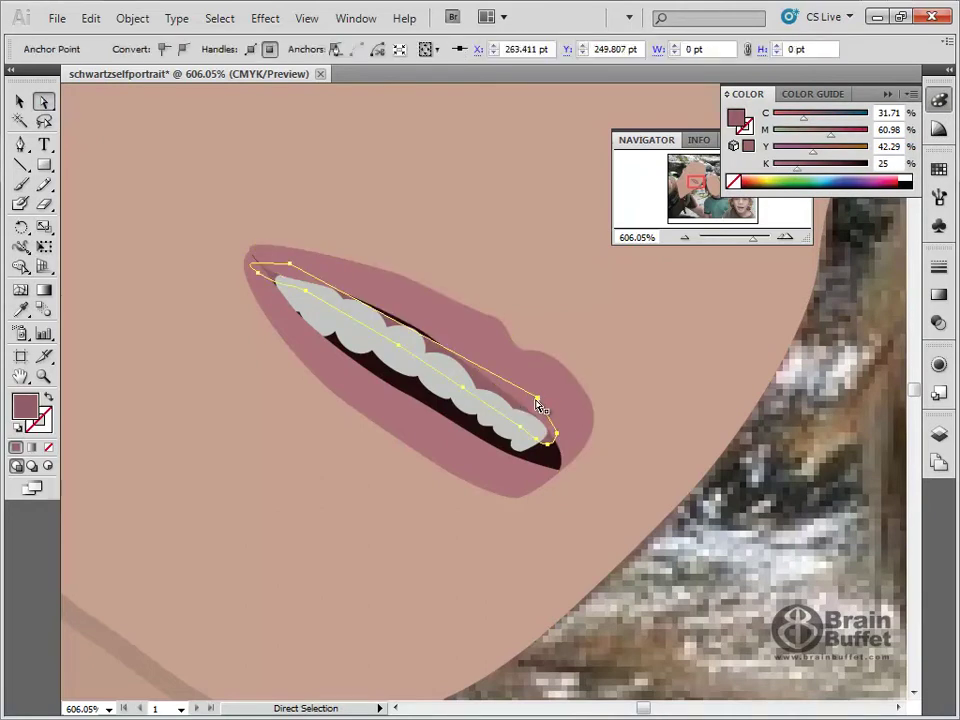
drag(538, 402, 463, 331)
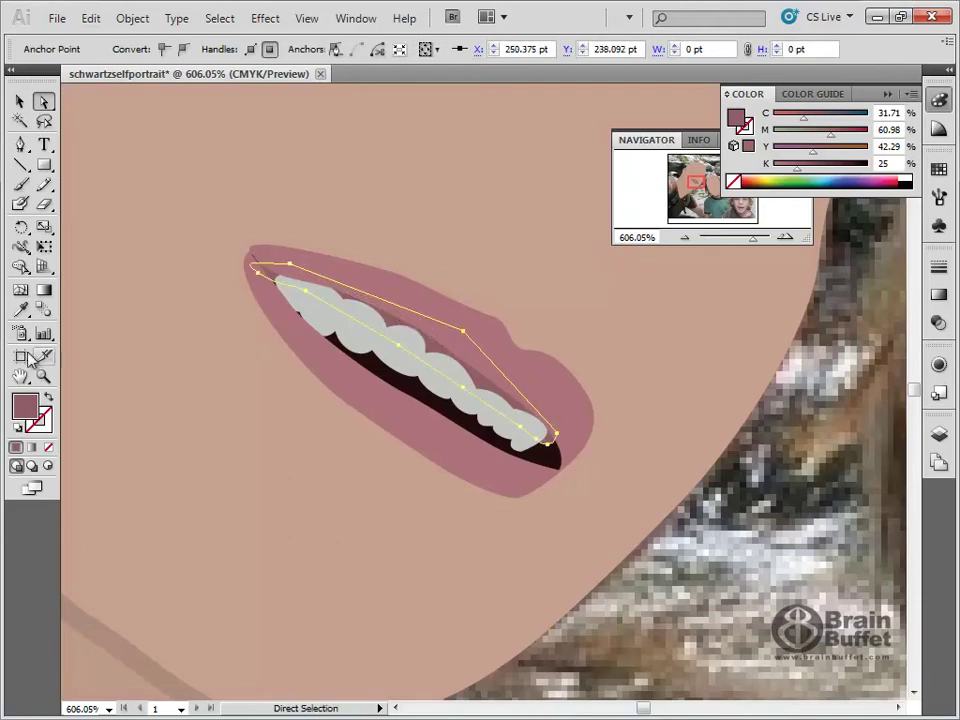
click(20, 102)
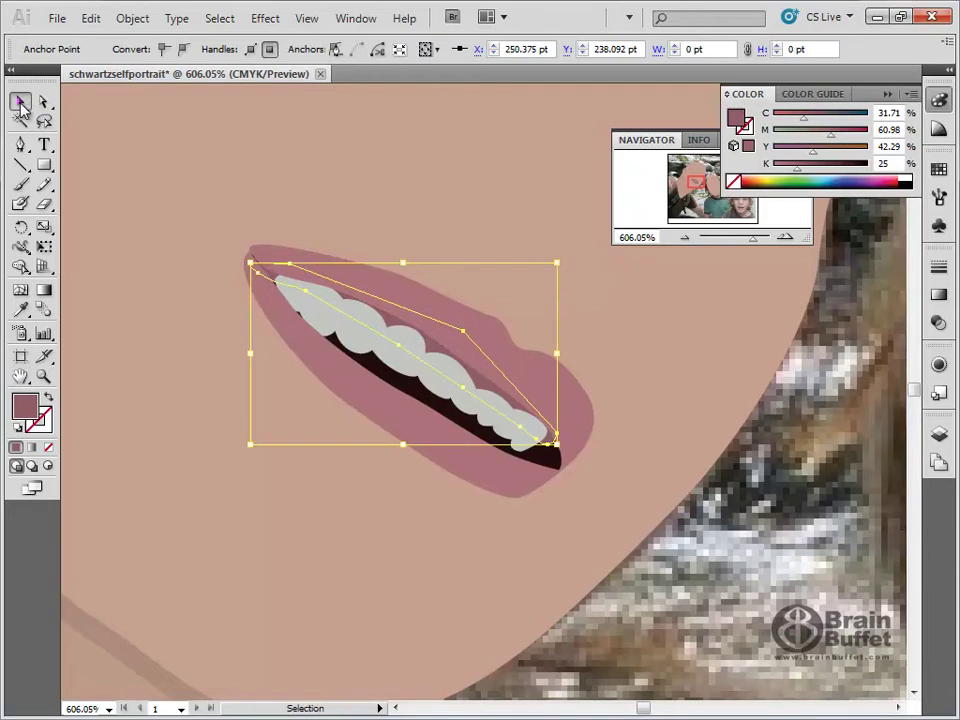
click(113, 115)
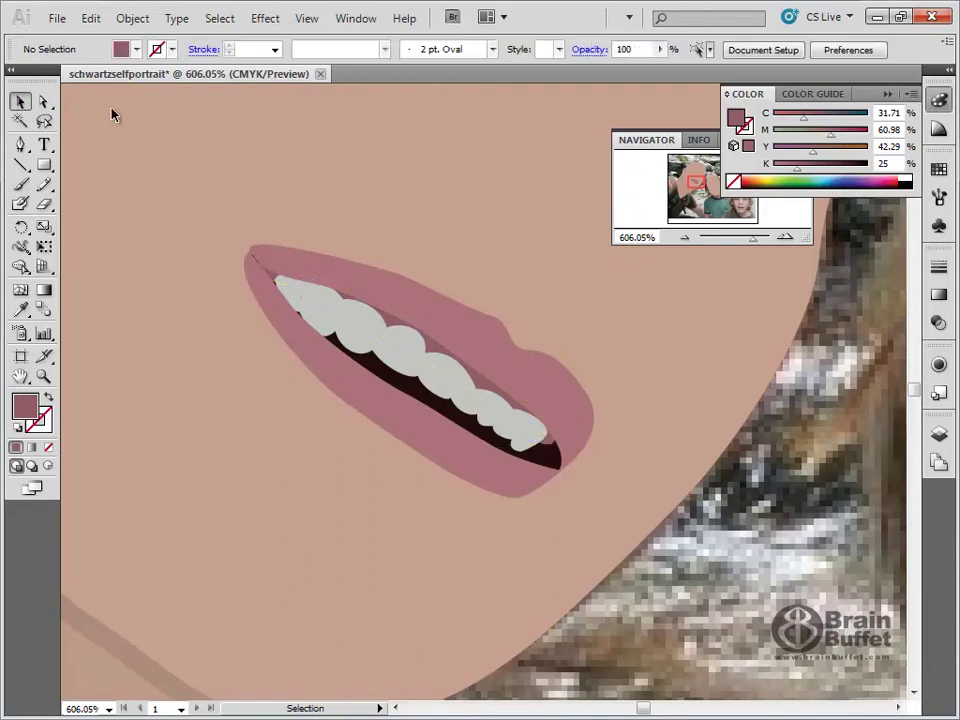
Step: Shift the upper lip's ear-side corner anchor slightly to close the gap with the lower lip
click(266, 268)
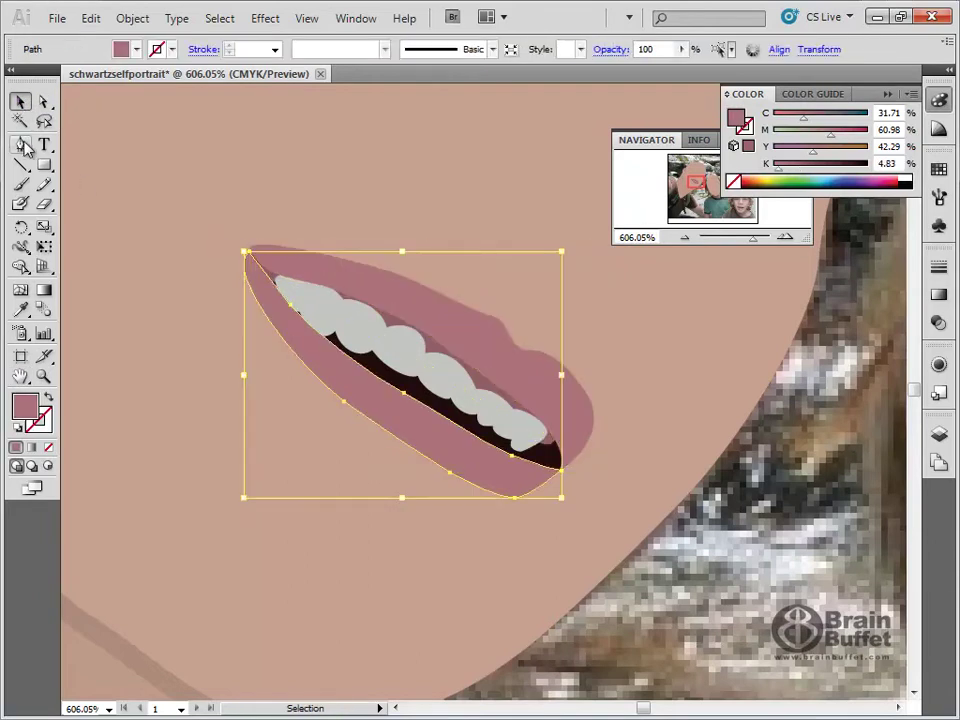
click(44, 102)
click(277, 267)
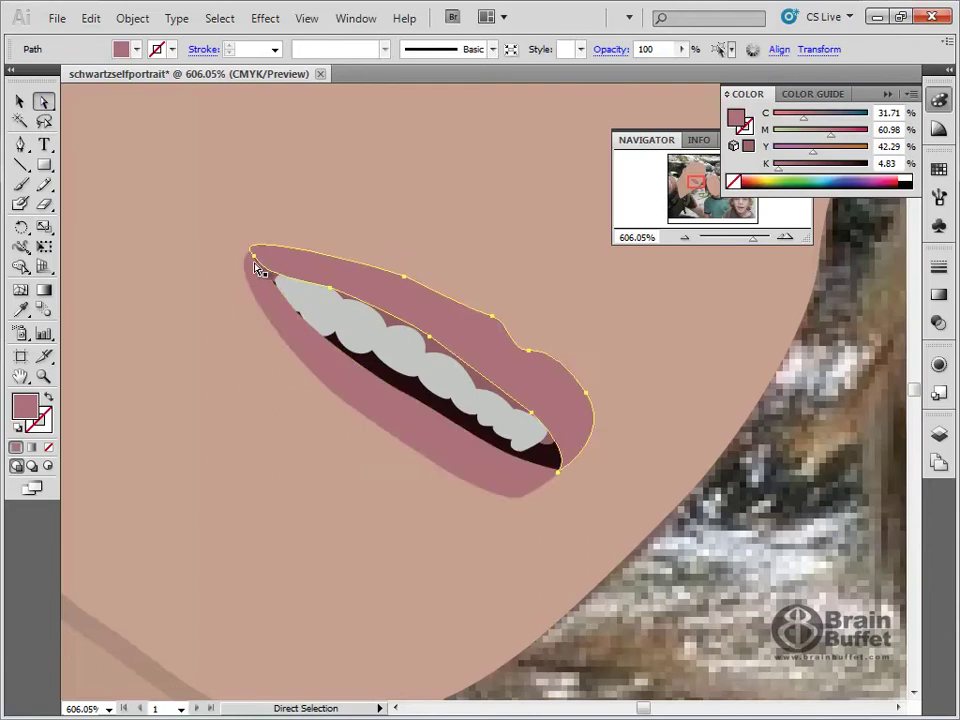
click(255, 261)
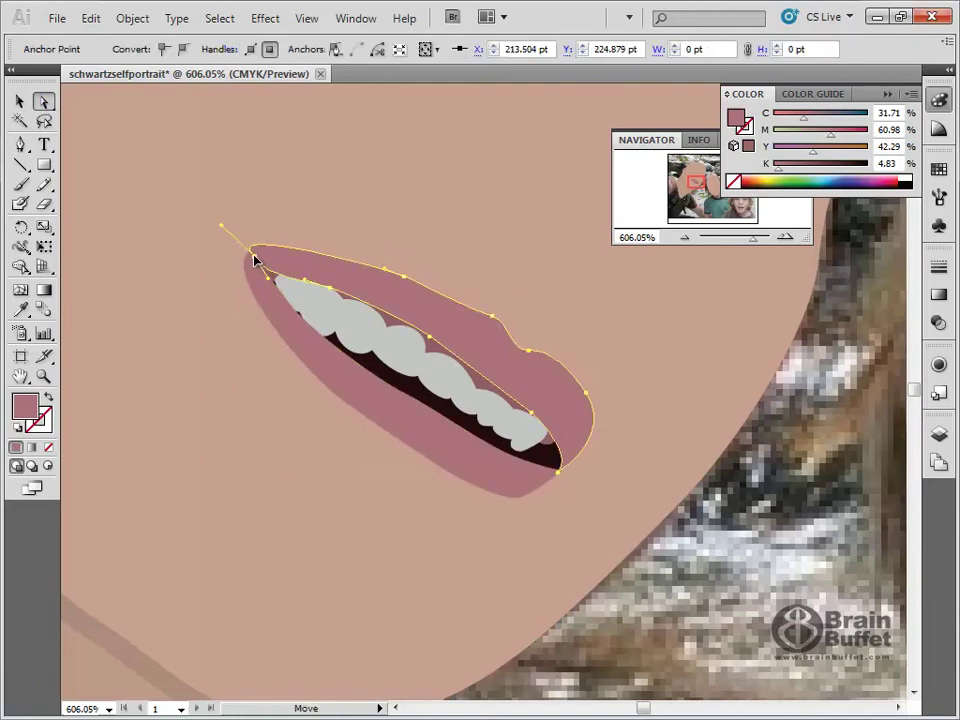
drag(253, 261, 253, 262)
click(265, 196)
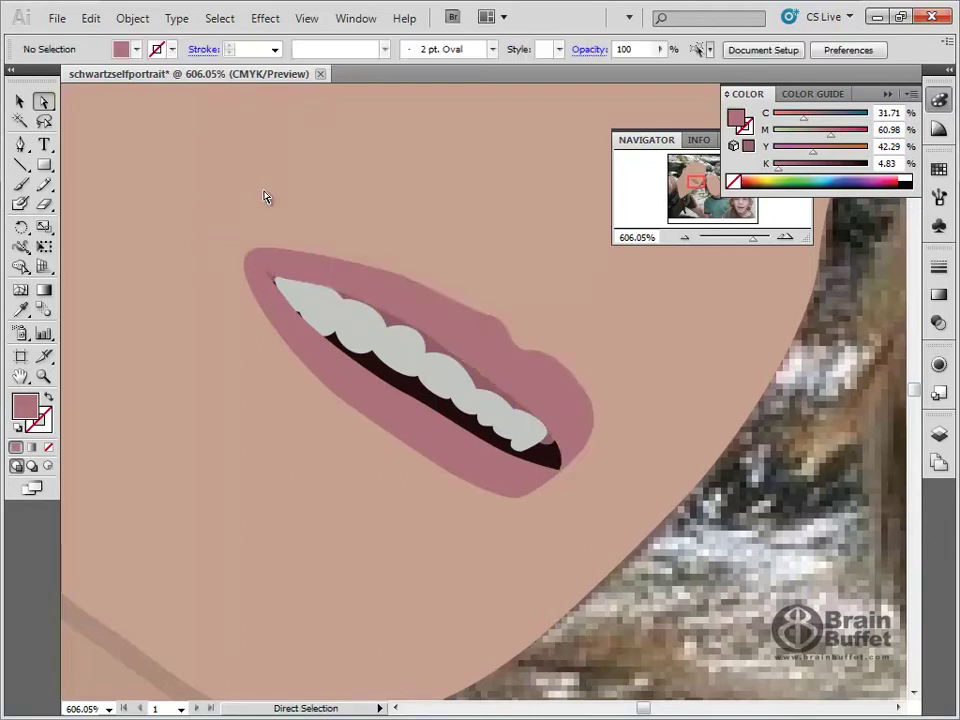
Step: Reshape the ear-side end of the teeth path so it extends to a point near the mouth corner, and deselect it
click(278, 285)
click(281, 286)
drag(271, 285, 291, 290)
click(280, 282)
ctrl+click(284, 276)
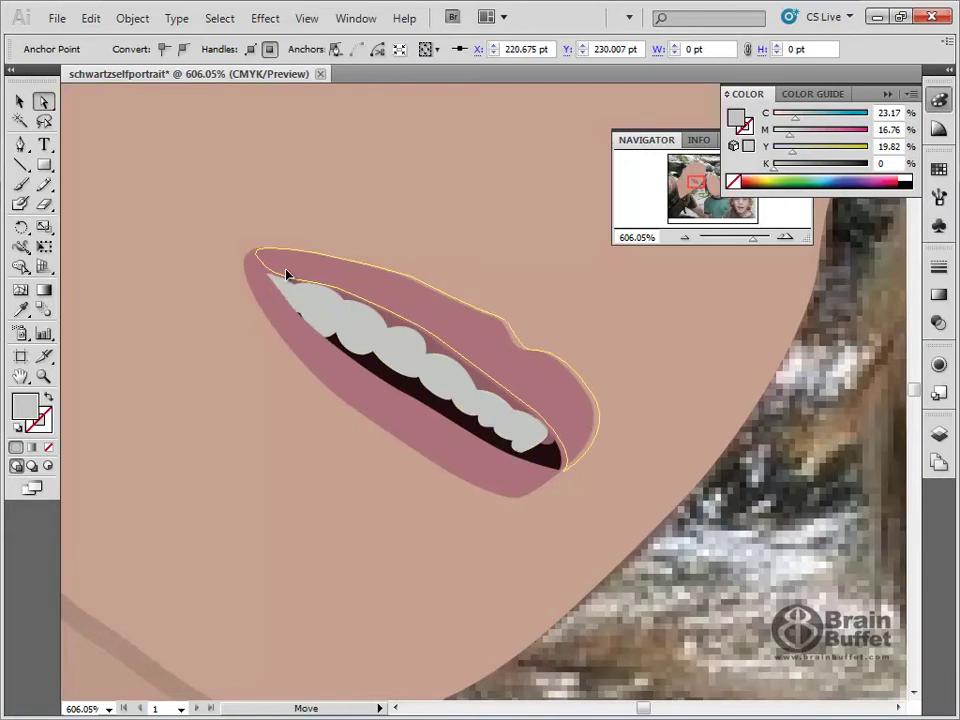
click(296, 296)
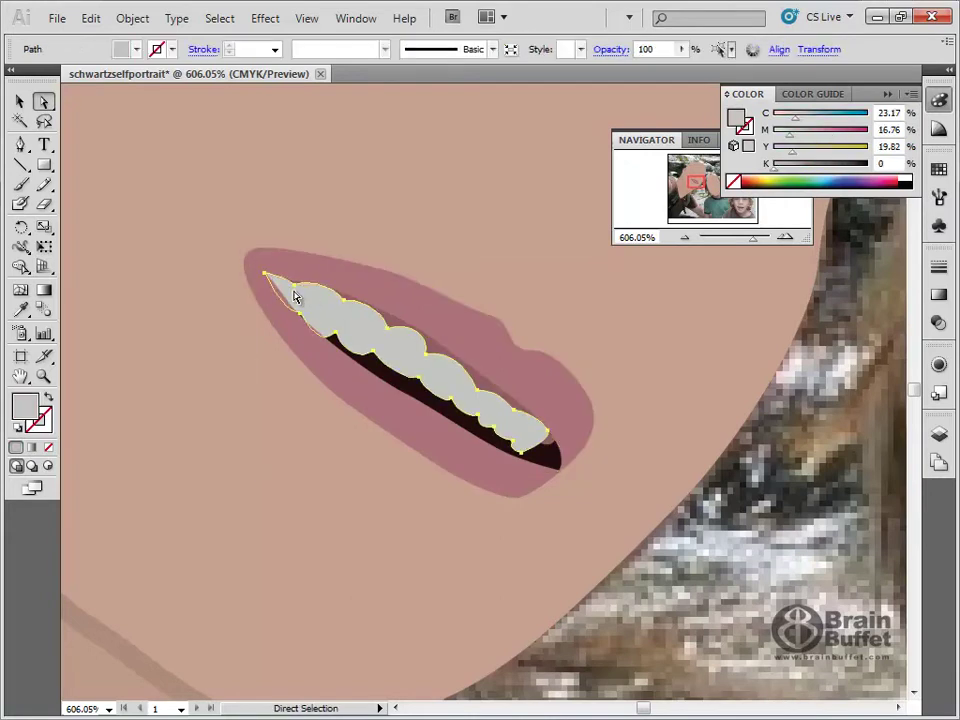
click(283, 282)
drag(280, 281, 305, 323)
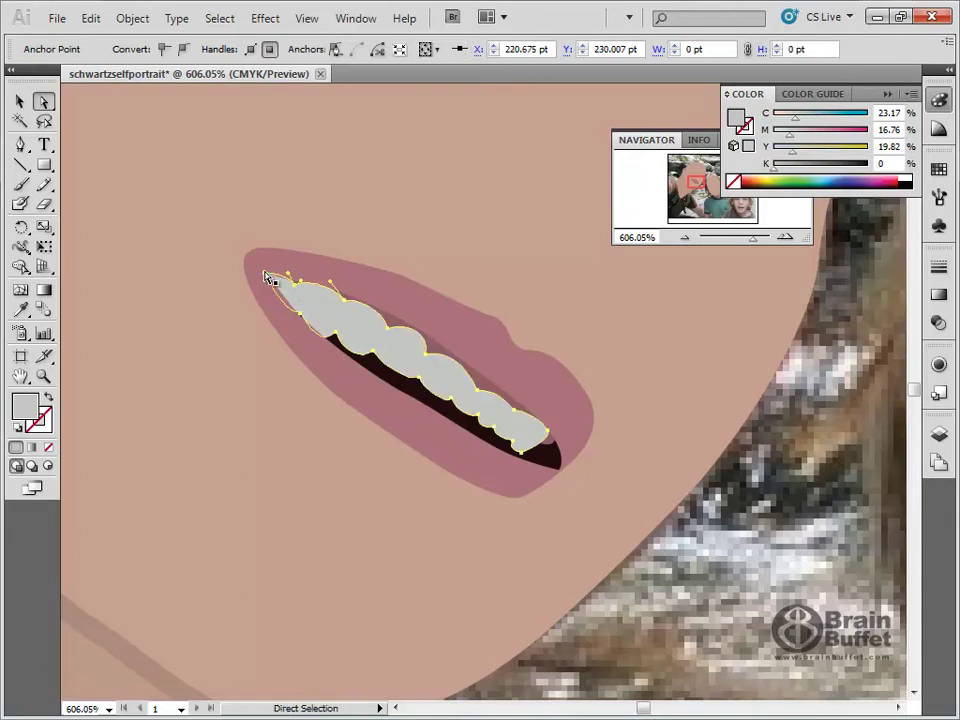
click(20, 101)
click(158, 122)
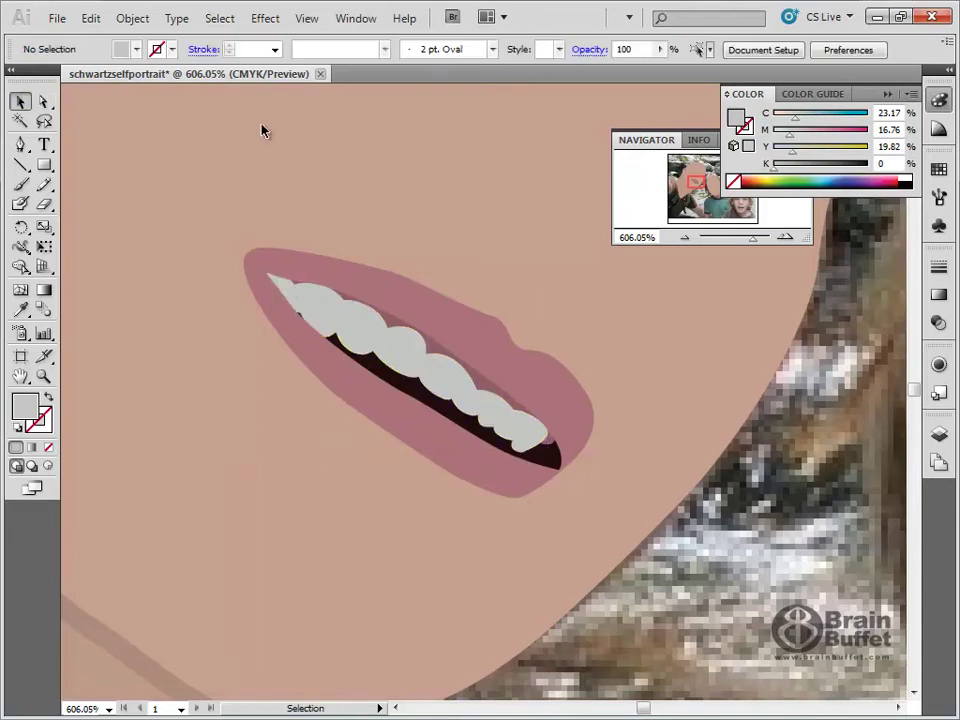
Step: Shift the lower-edge anchor between two front teeth on the teeth path slightly toward the chin side to widen the tooth
click(443, 399)
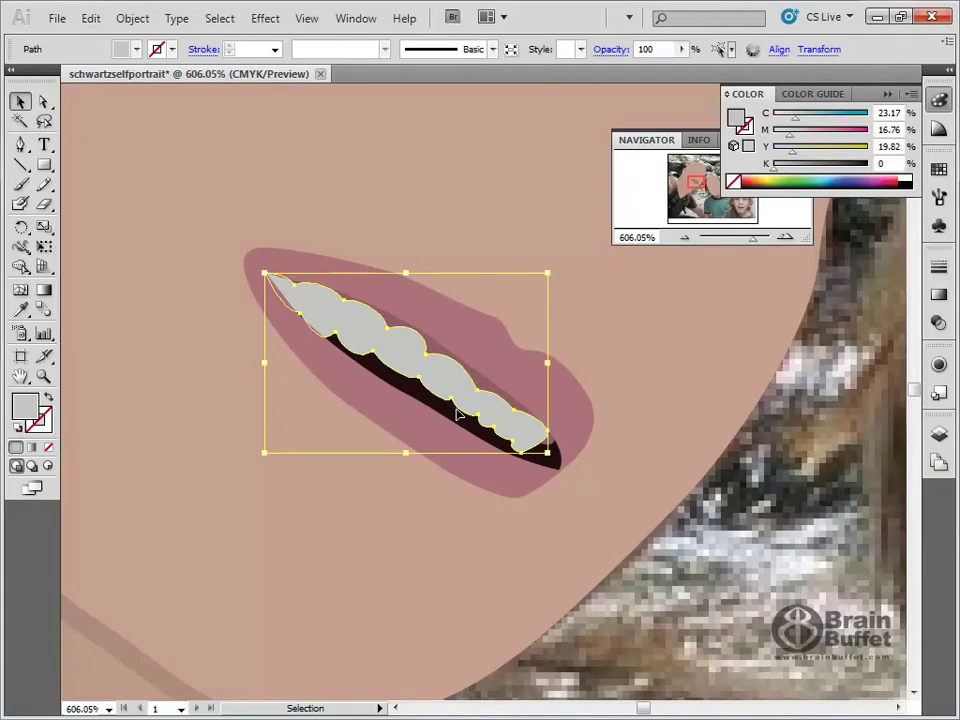
click(43, 101)
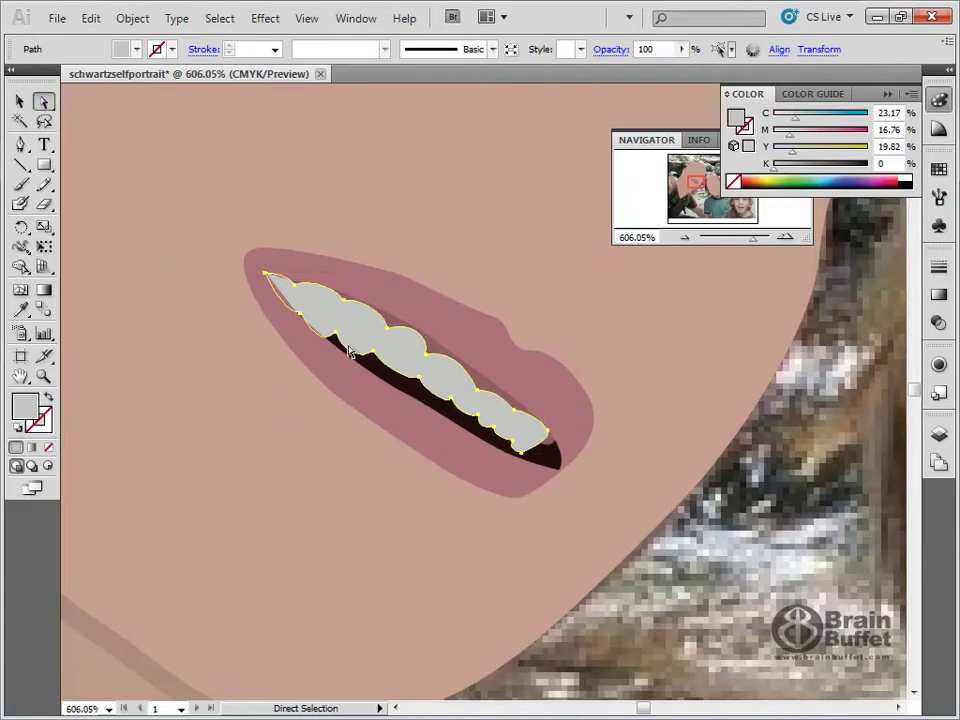
click(453, 402)
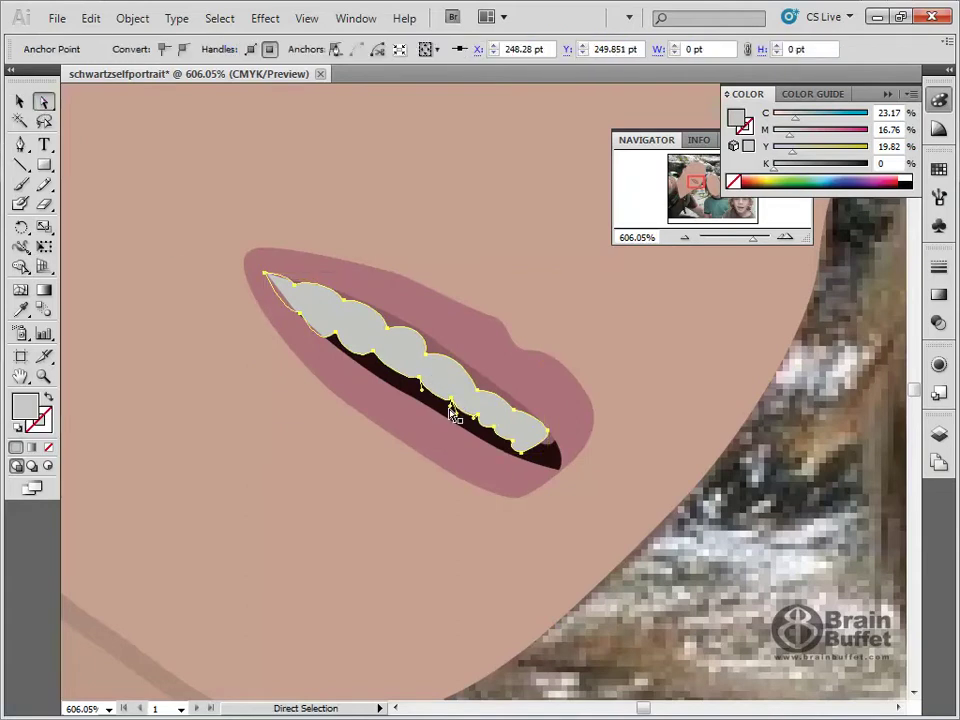
drag(451, 410, 452, 408)
drag(450, 401, 463, 419)
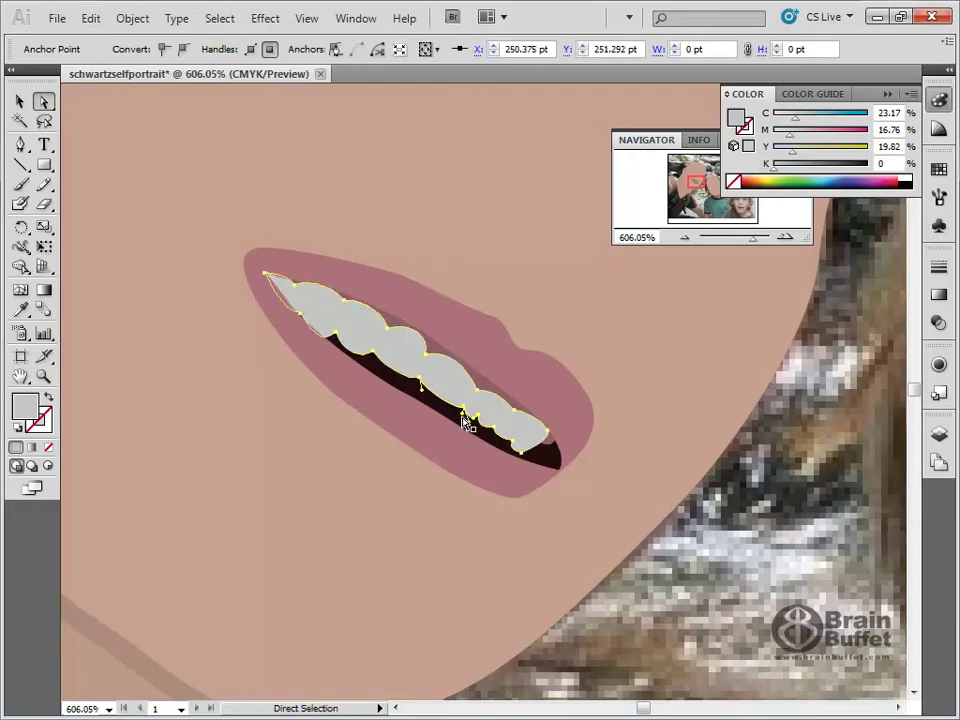
click(462, 419)
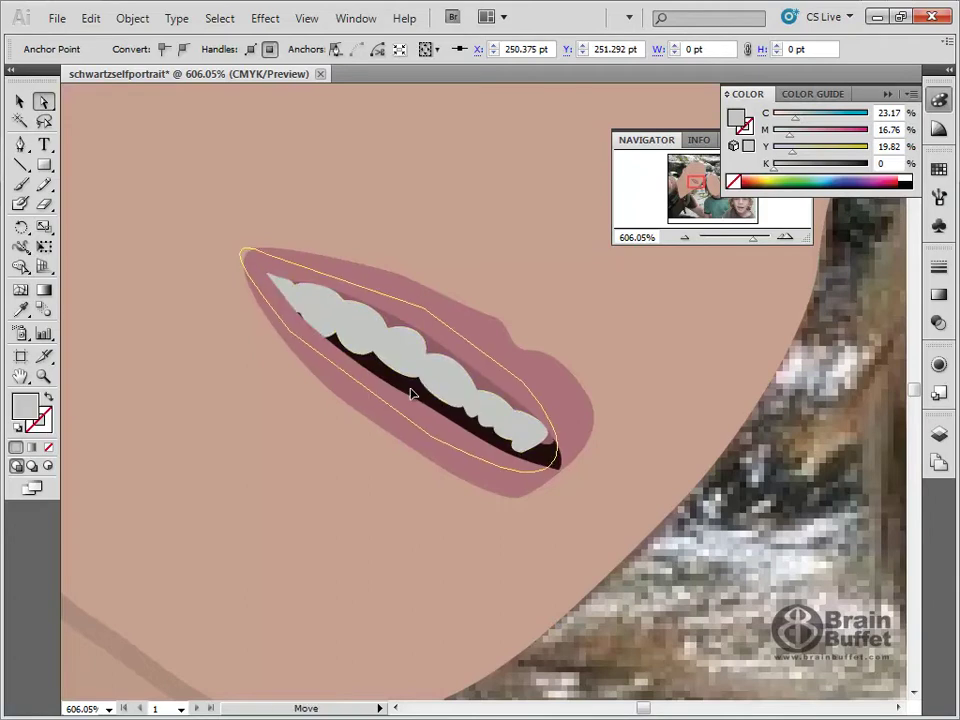
Step: Adjust the direction handle of the neighbouring lower-edge teeth anchor to smooth the widened tooth's curve, and deselect the path
ctrl+click(424, 397)
click(420, 395)
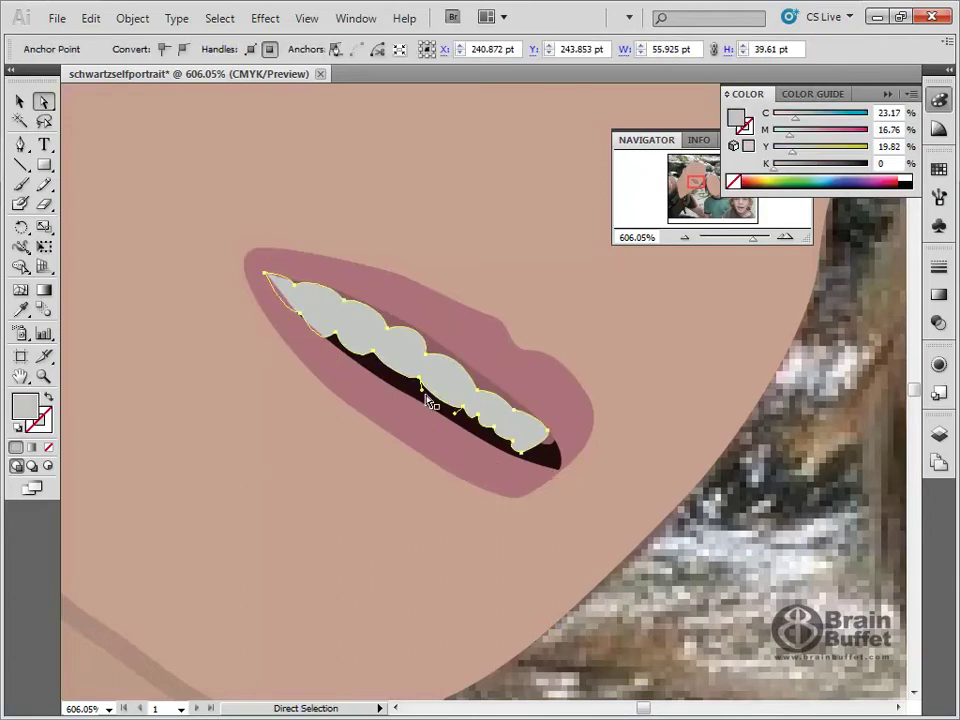
click(418, 388)
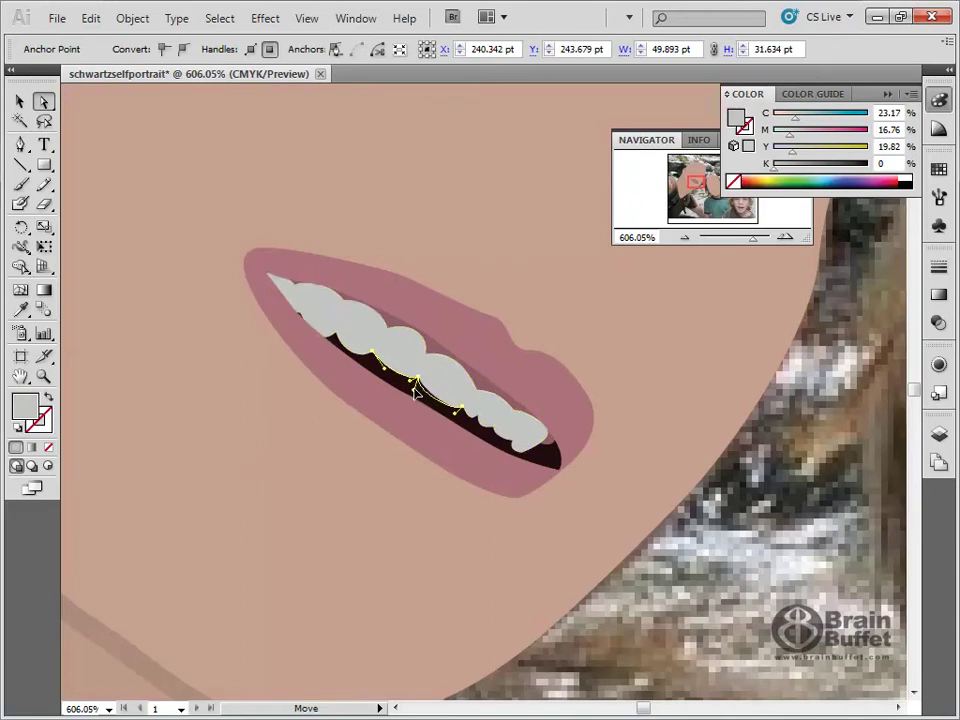
drag(416, 388, 407, 392)
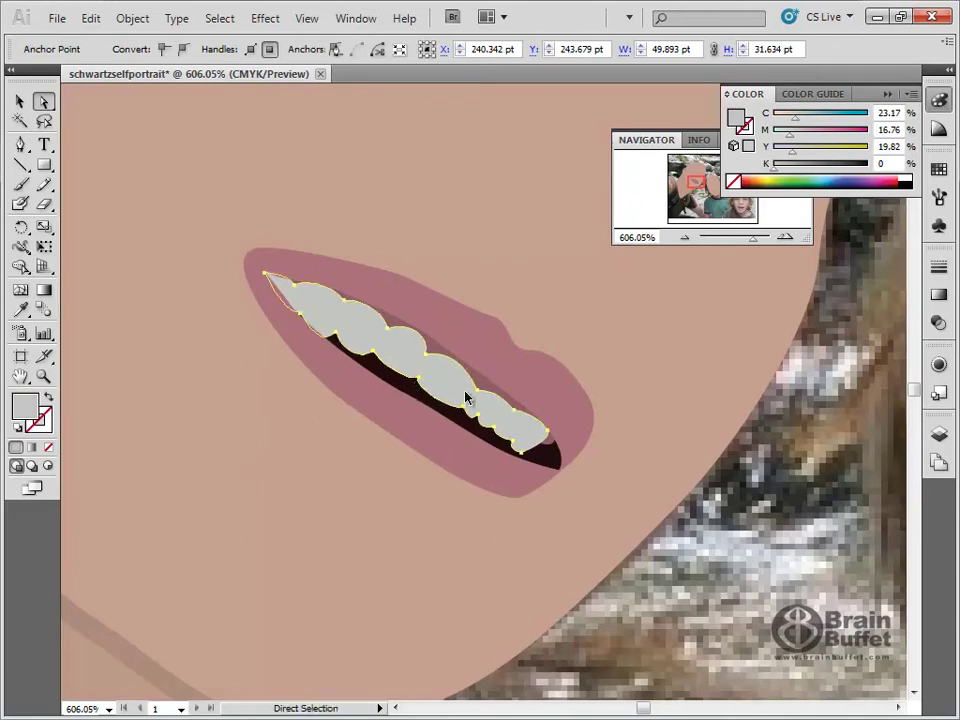
click(631, 448)
Step: Remove the extra lower-edge anchor on the second front tooth and move the next anchor outward to form one even tooth
click(485, 426)
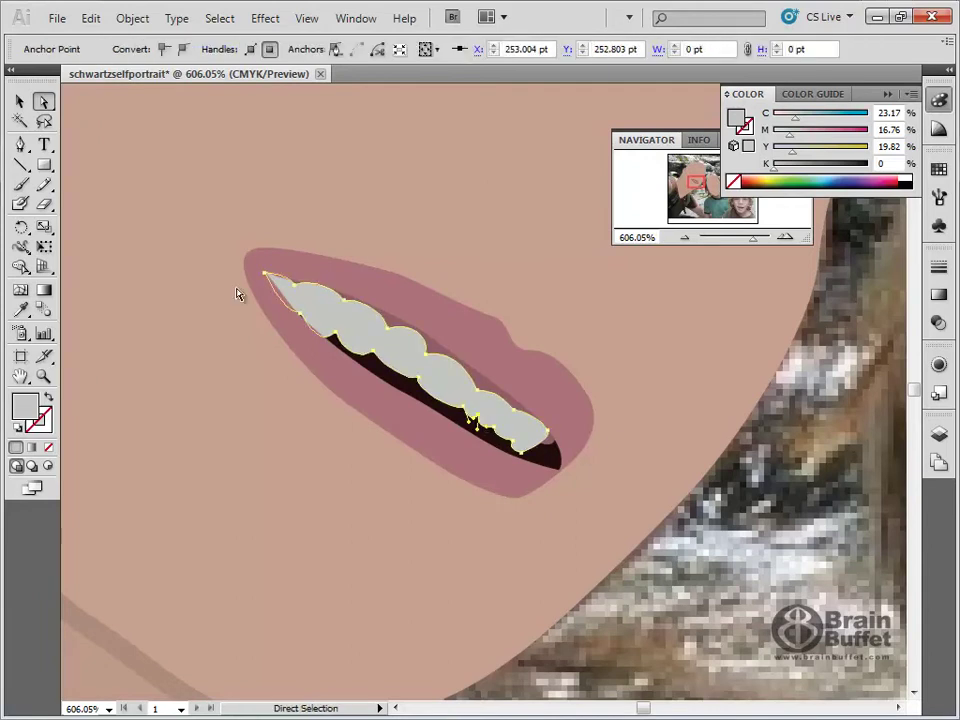
click(22, 147)
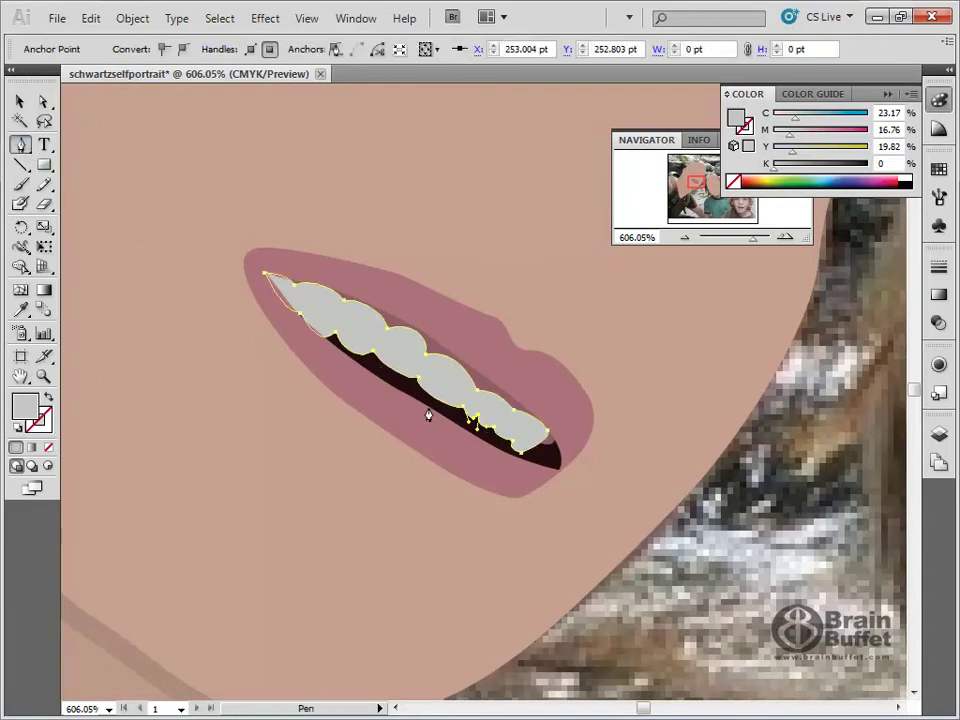
click(484, 430)
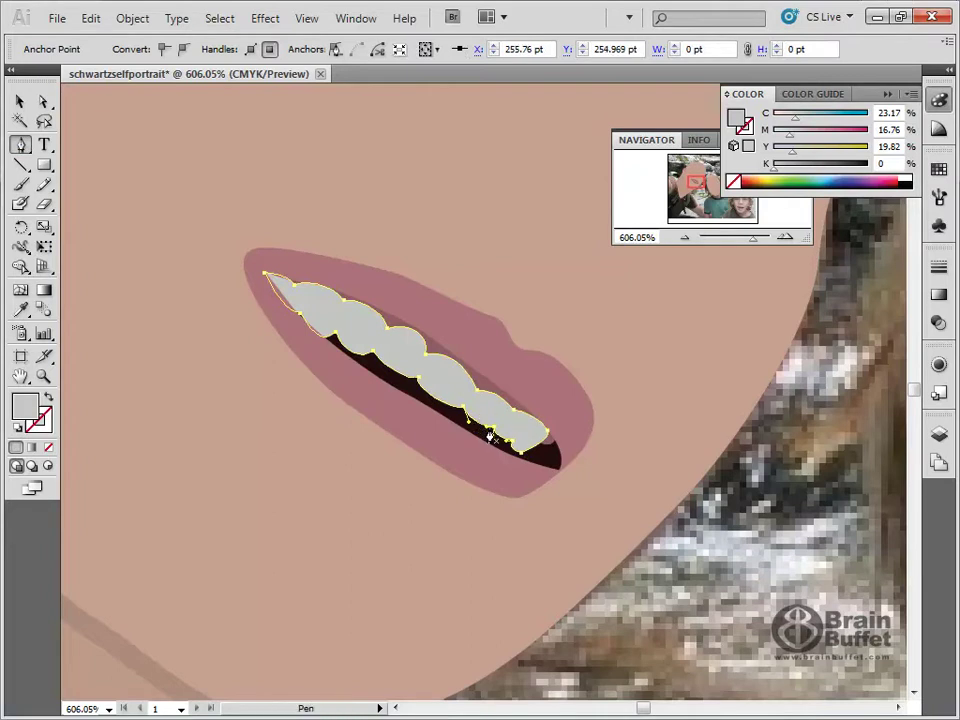
key(ctrl)
drag(484, 427, 484, 428)
key(ctrl)
drag(486, 428, 503, 429)
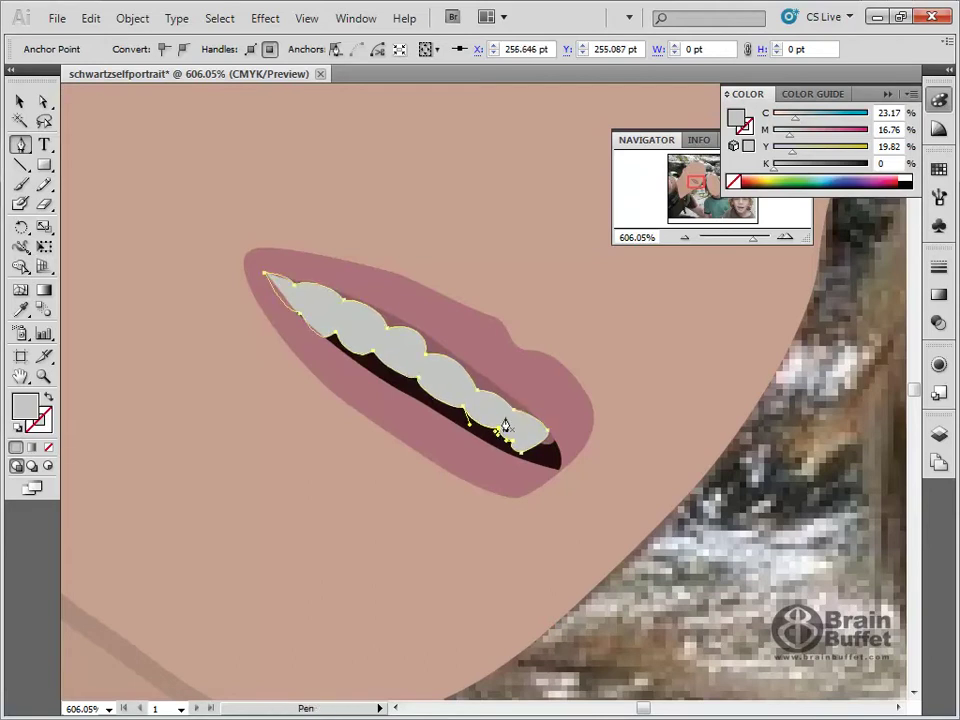
Step: Select the teeth path's lower-edge anchor between the middle teeth and adjust its direction handle to refine the curve
key(ctrl)
ctrl+click(401, 375)
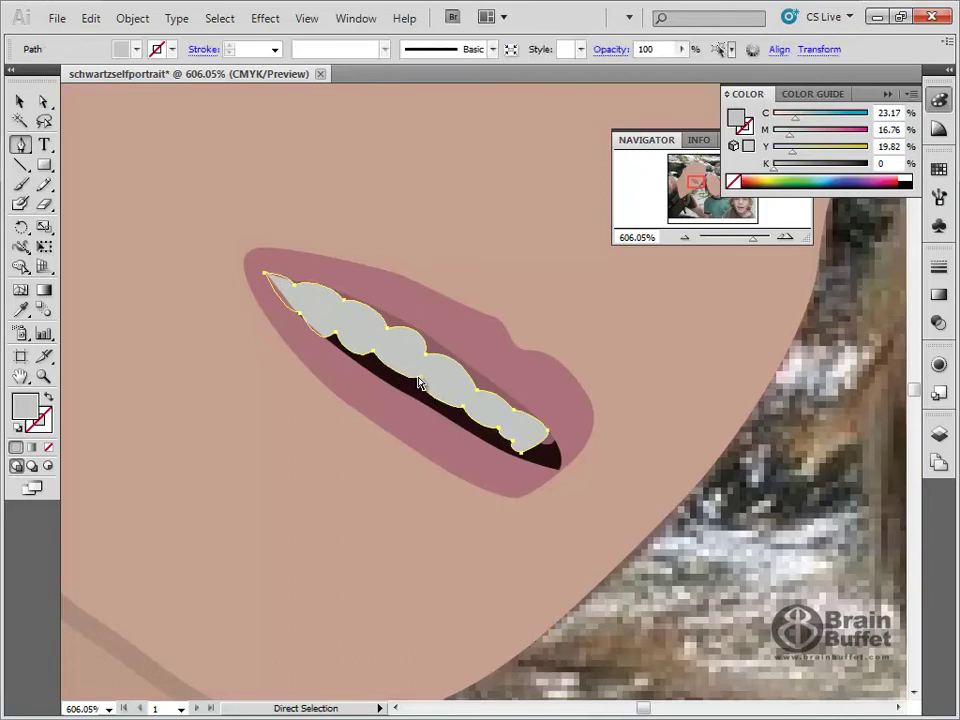
ctrl+click(411, 386)
drag(410, 382, 369, 357)
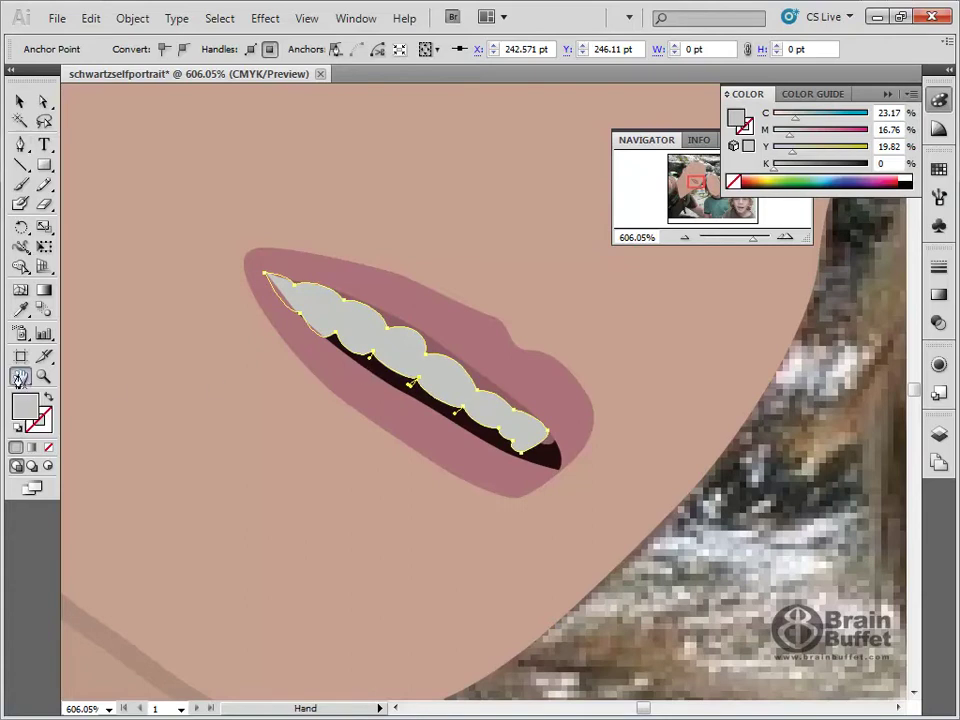
Step: Fit the artboard in the window, show the layer list with the mouth layer's paths, and lock the mouth layer
double_click(20, 376)
click(20, 101)
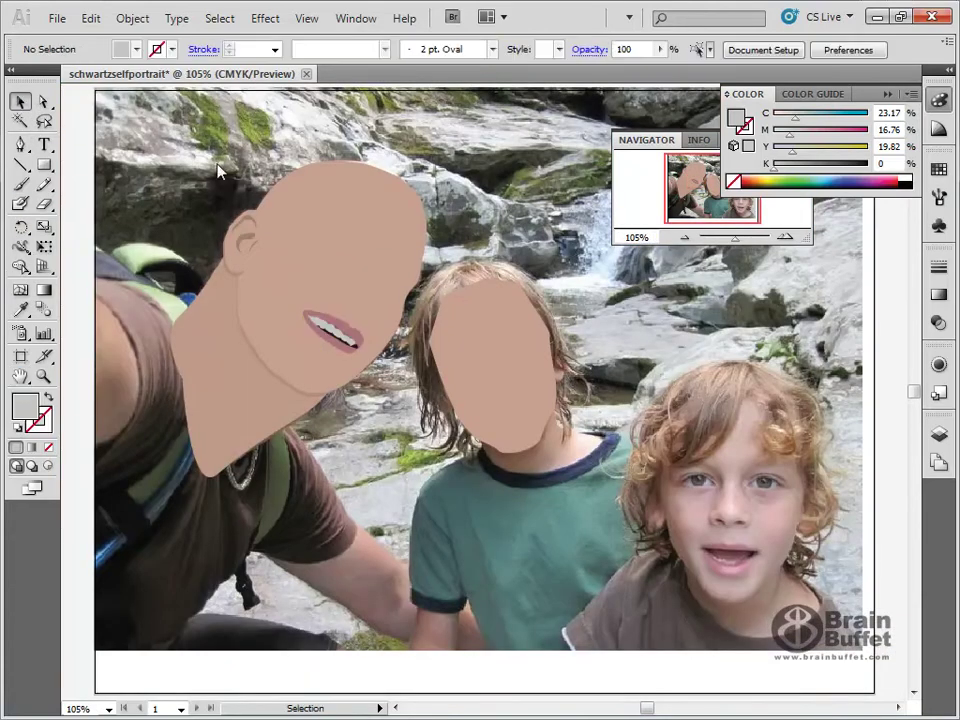
click(938, 433)
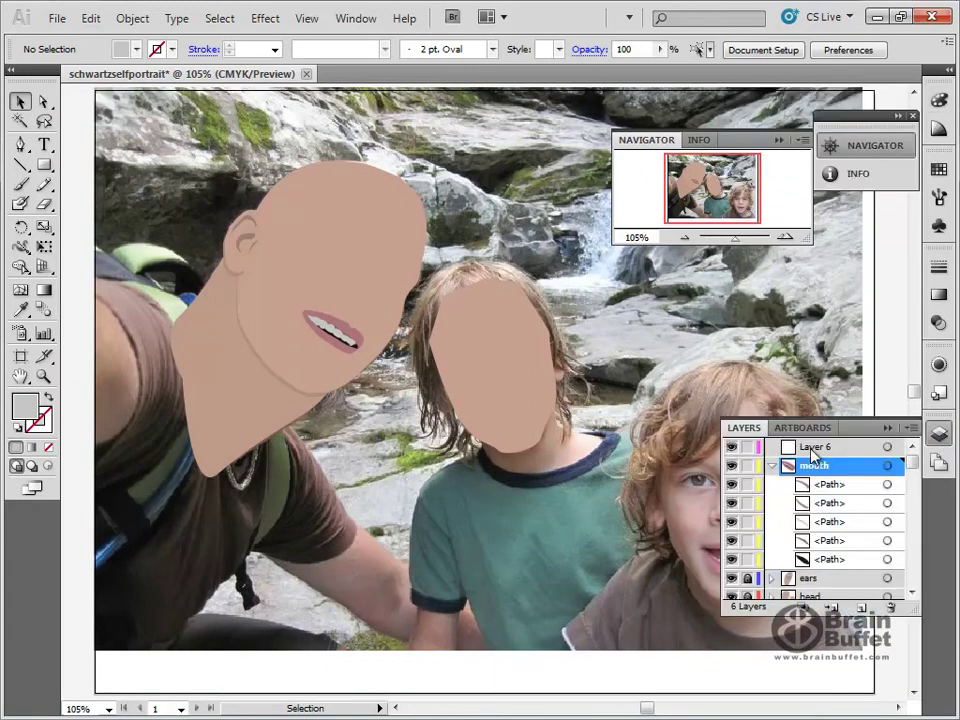
click(772, 466)
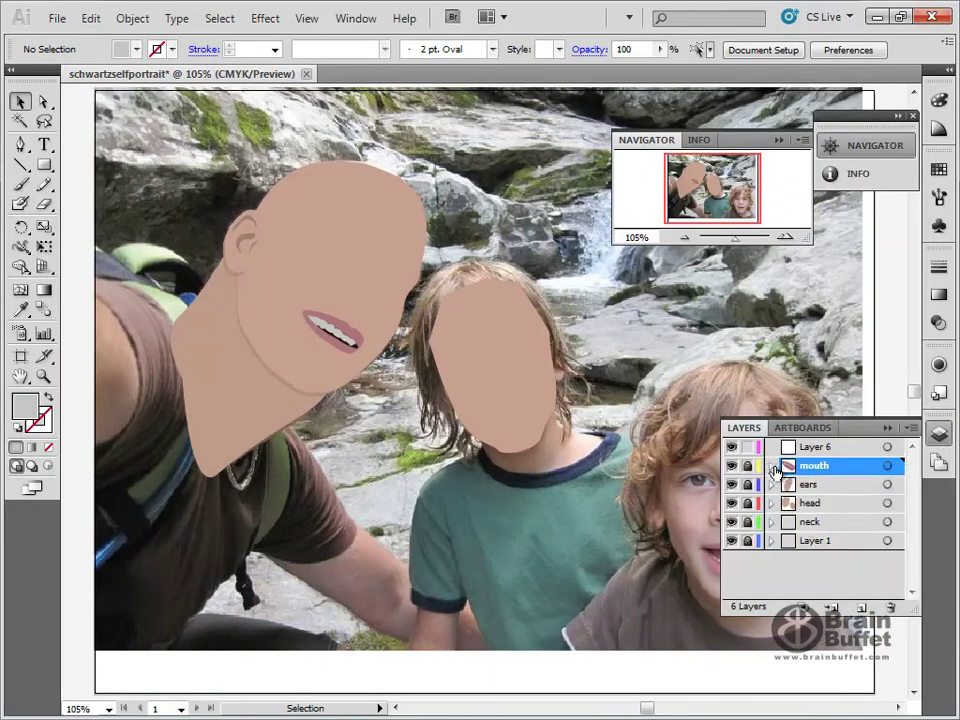
click(773, 466)
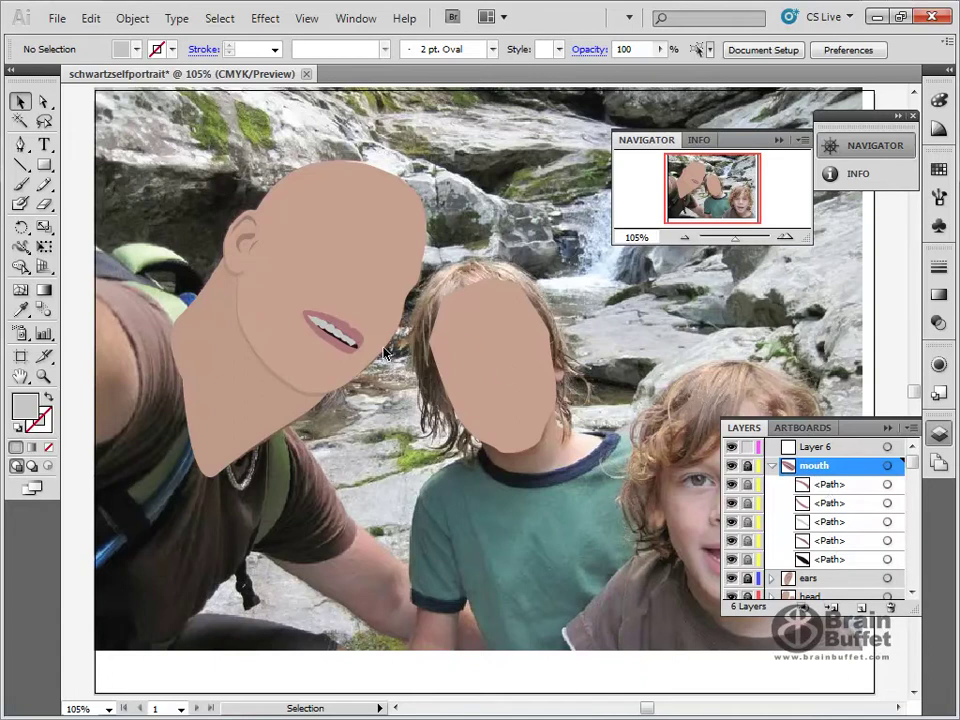
Step: Unlock the mouth layer, remove the extra anchor on the foremost tooth's lower edge, and deselect the teeth path
click(43, 376)
drag(279, 268, 480, 461)
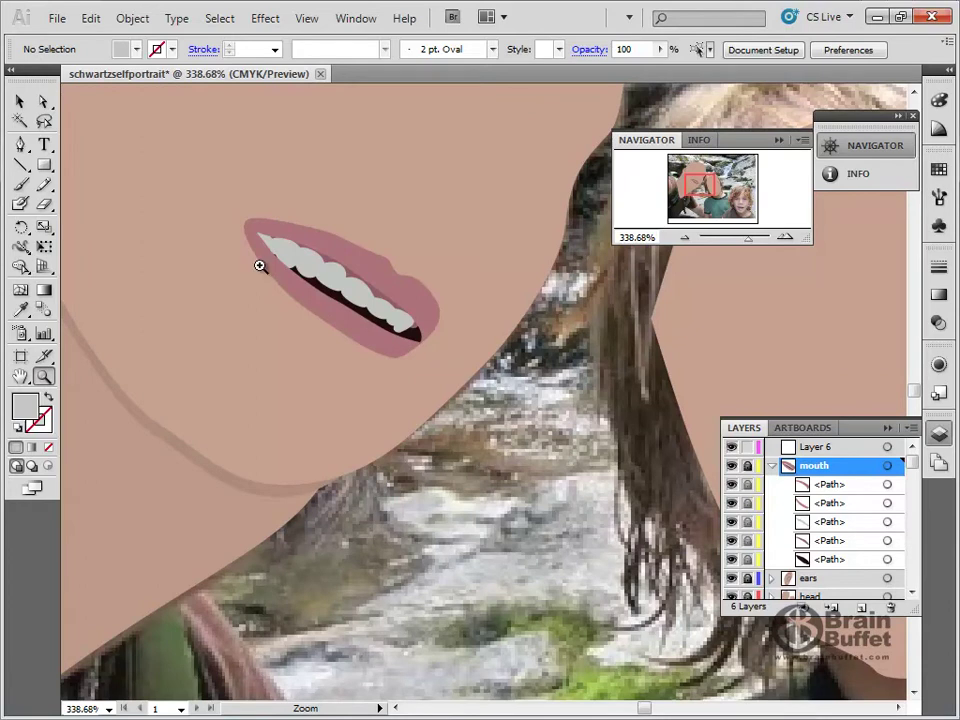
key(a)
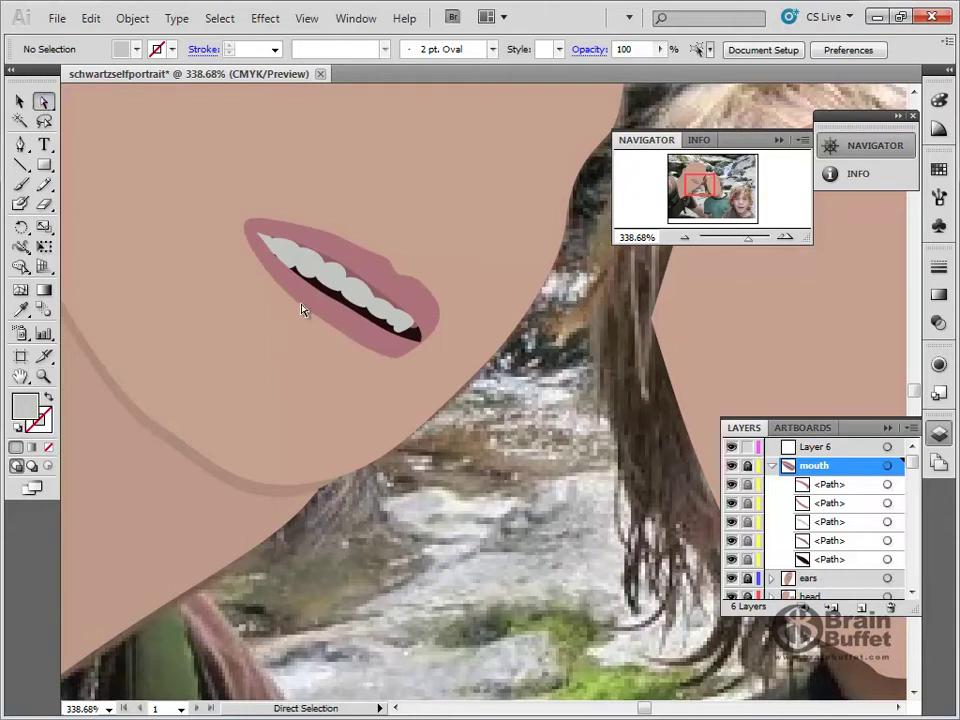
click(748, 467)
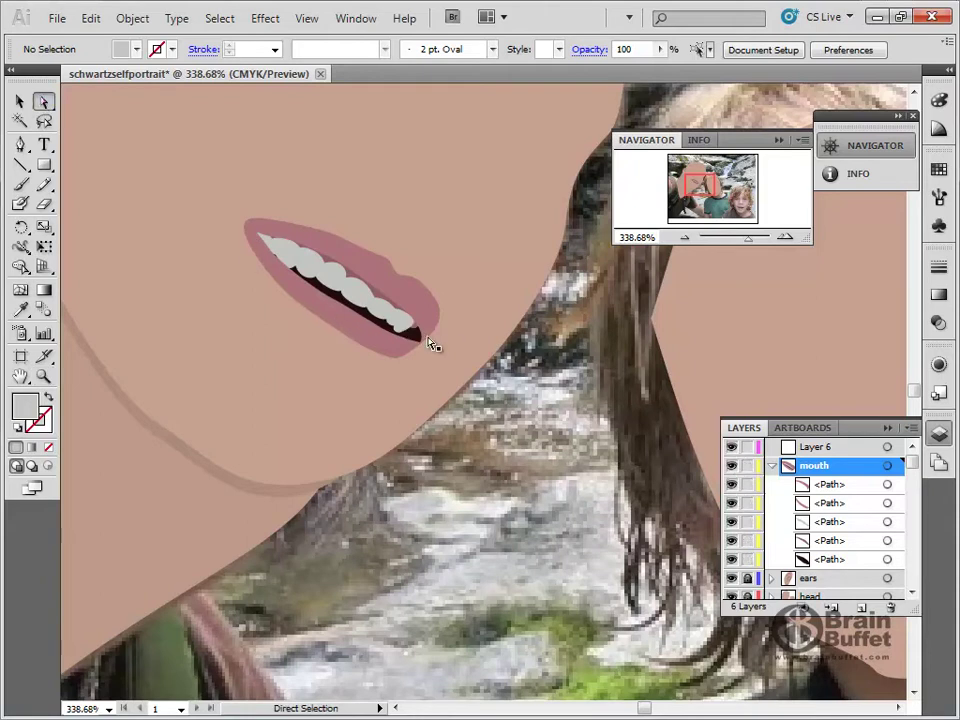
click(400, 335)
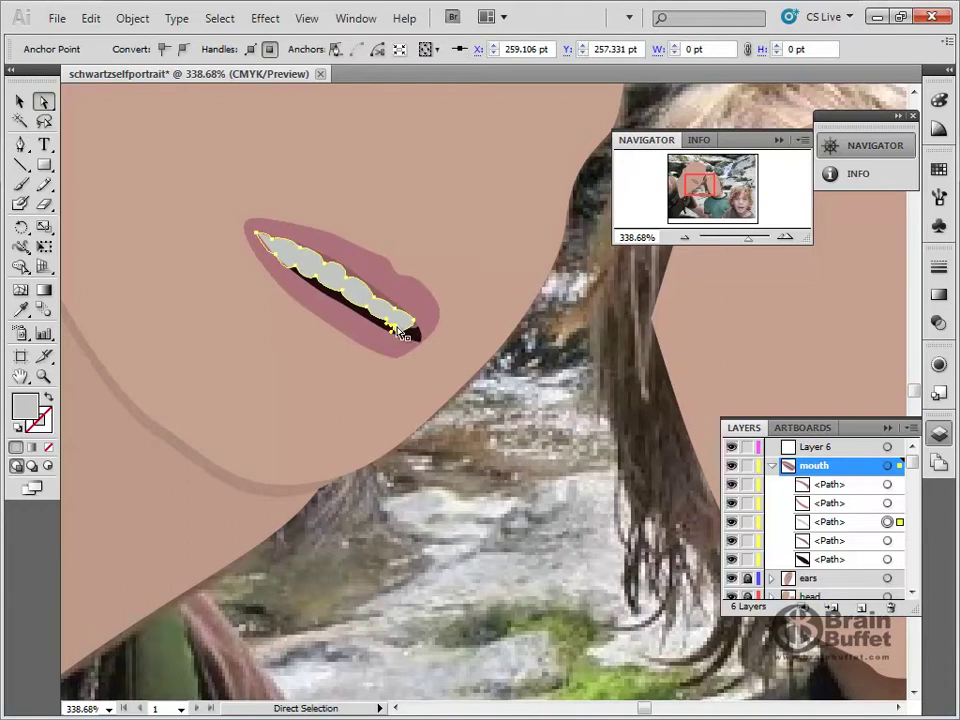
click(20, 144)
click(394, 327)
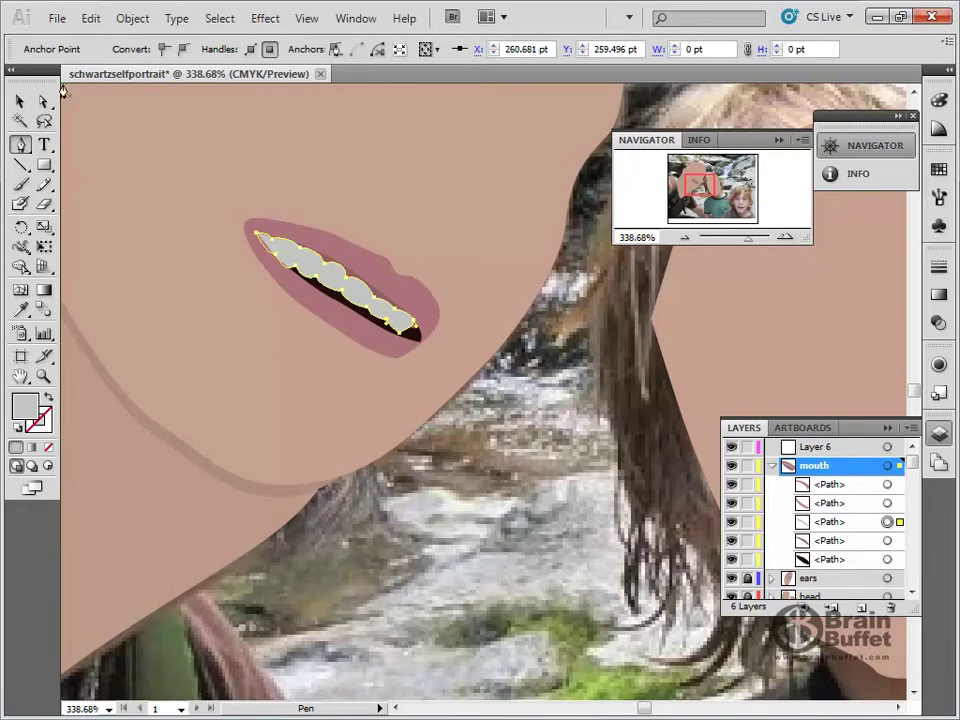
click(20, 101)
click(150, 130)
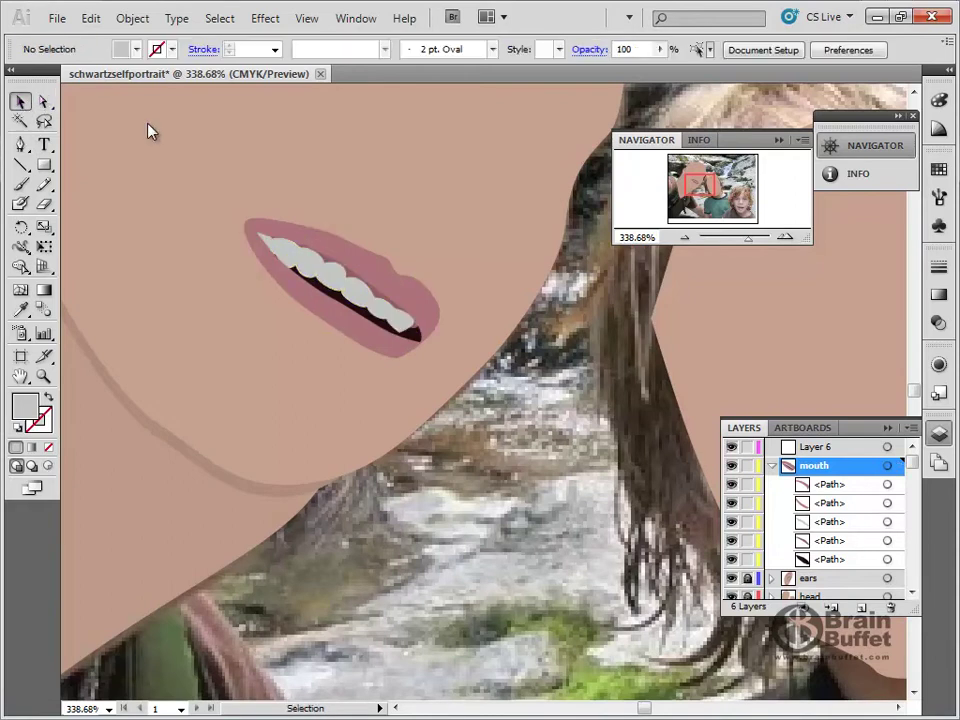
Step: Convert the foremost tooth's lower corner anchor to a smooth point so its tip is rounded, and deselect the path
click(404, 336)
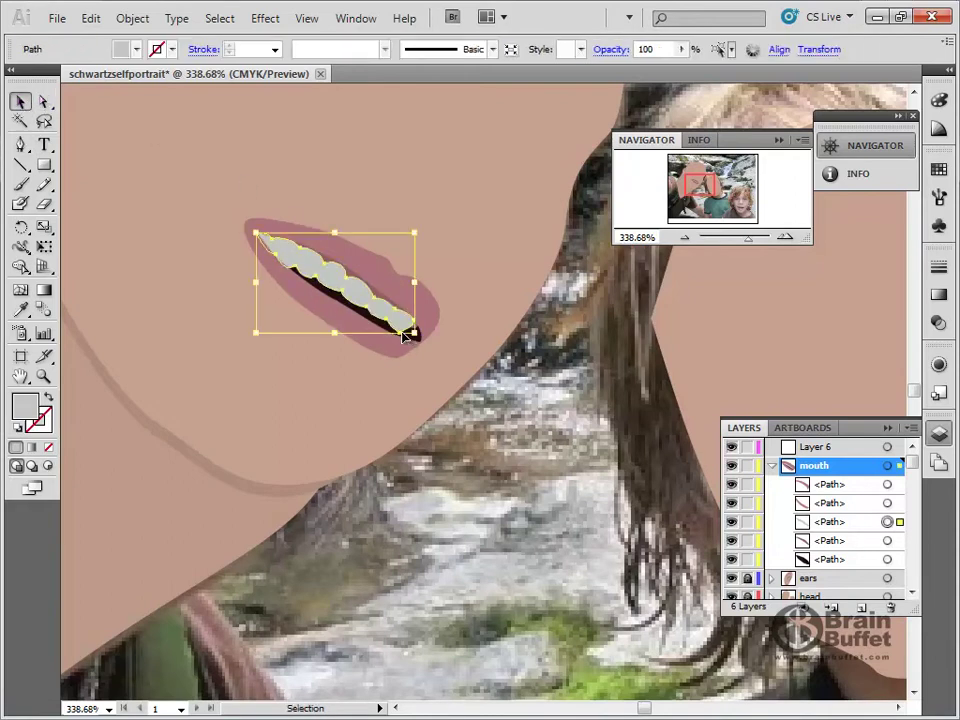
click(43, 101)
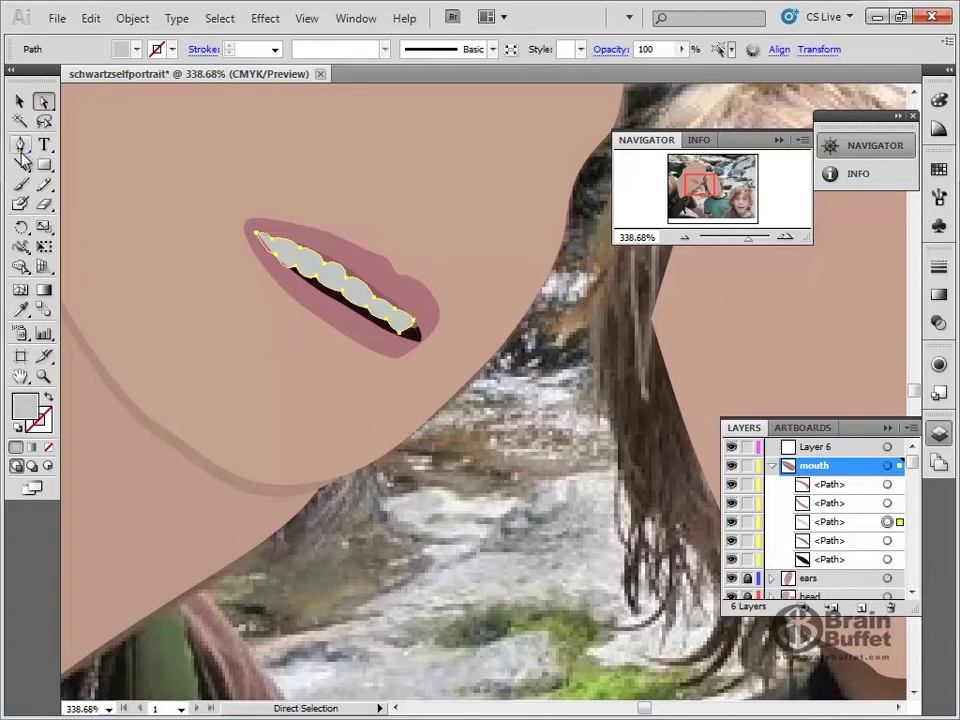
click(20, 143)
alt+click(401, 336)
drag(401, 333, 405, 334)
key(ctrl)
ctrl+click(401, 334)
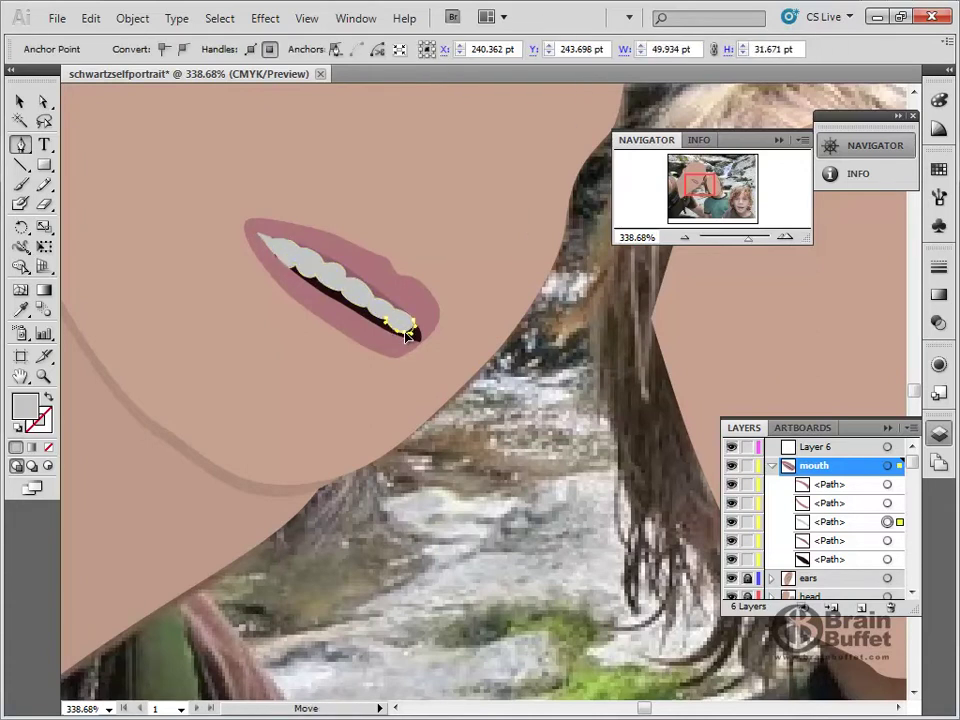
ctrl+click(457, 347)
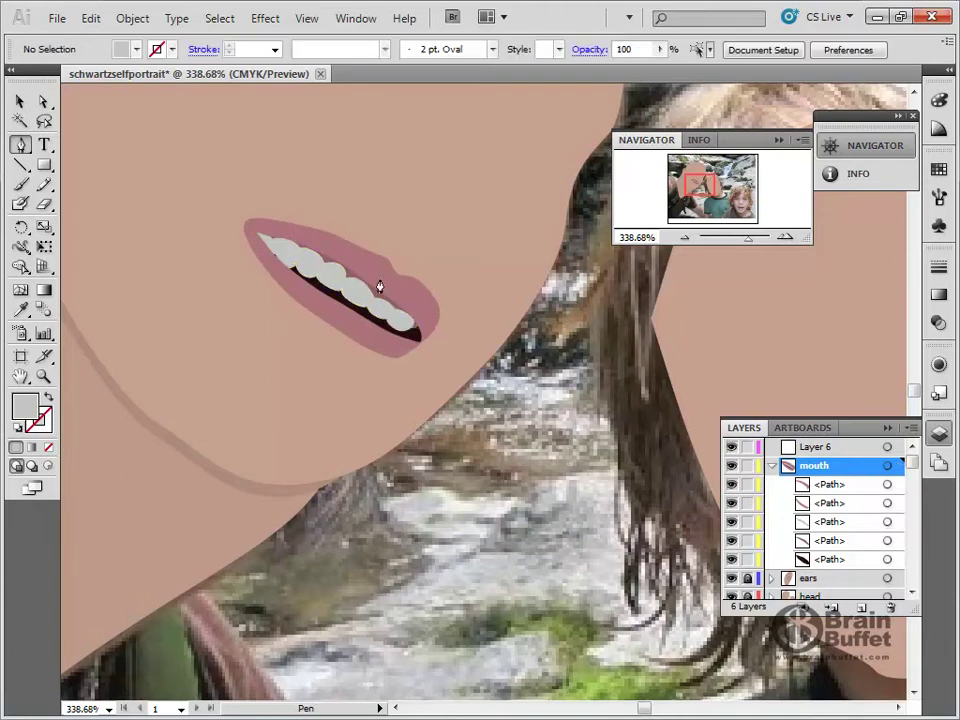
Step: Lock the mouth layer and fit the whole artboard in the window
click(748, 467)
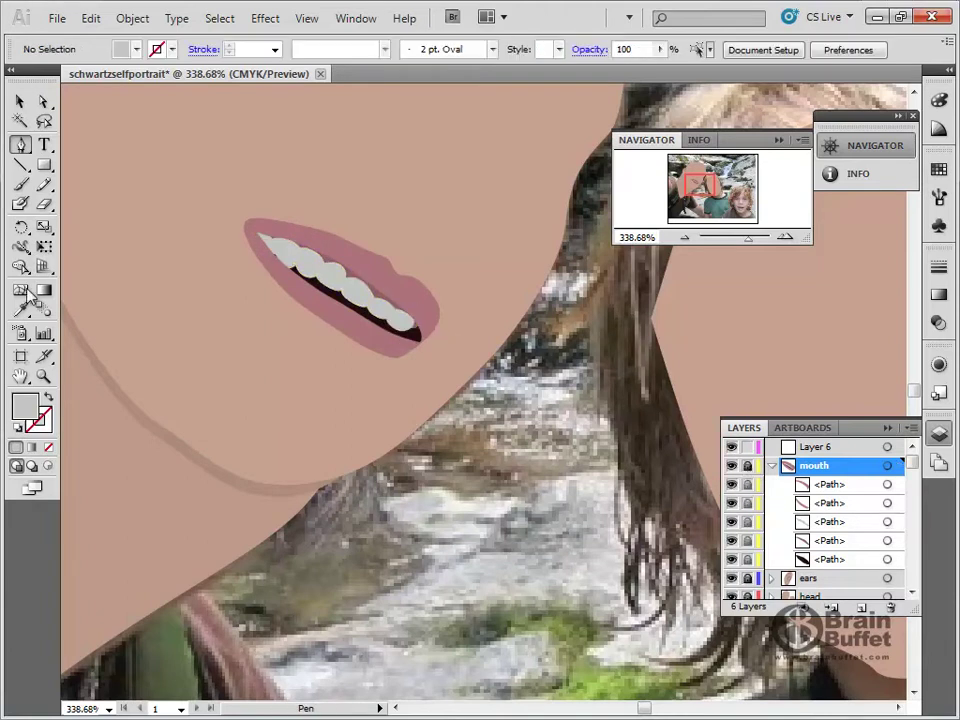
double_click(21, 377)
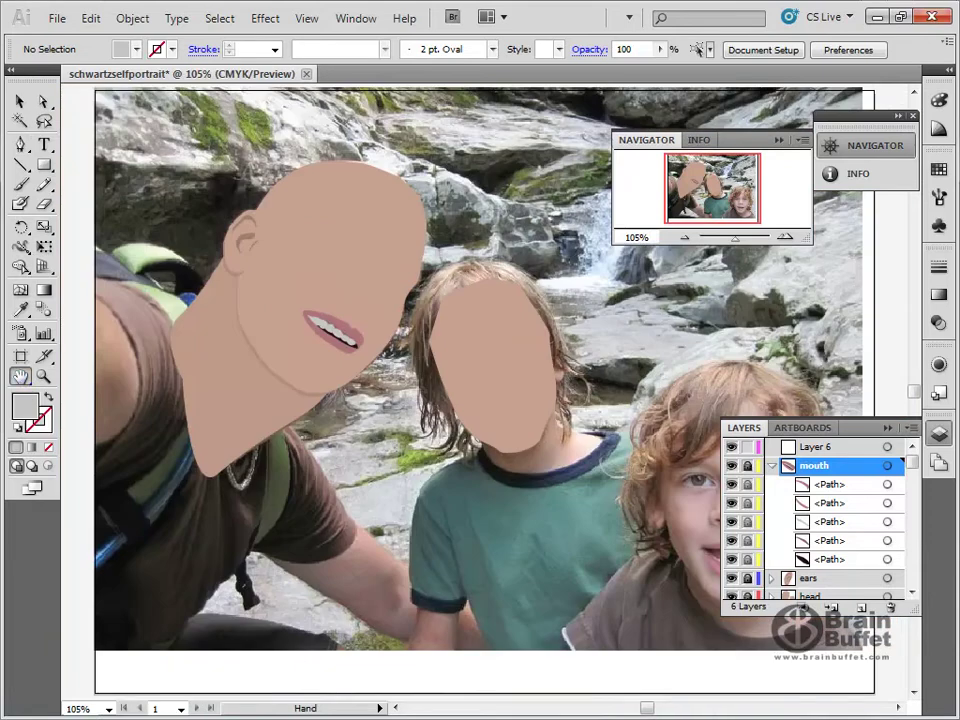
click(20, 101)
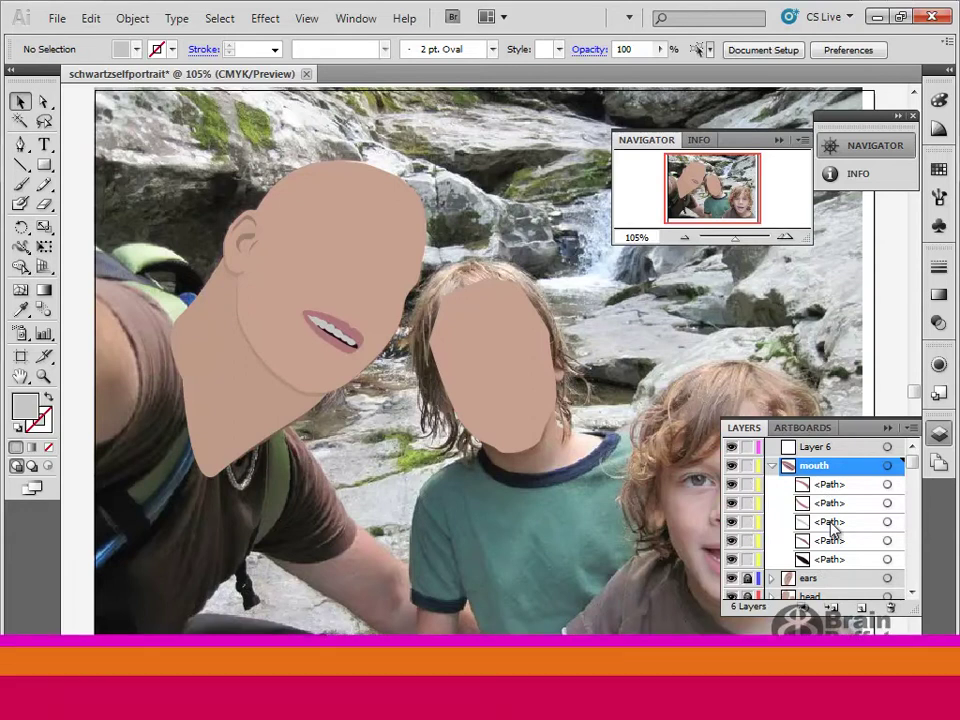
Step: Rename the grey teeth path in the mouth layer as "teeth" and the path above it as "lower lip"
double_click(830, 522)
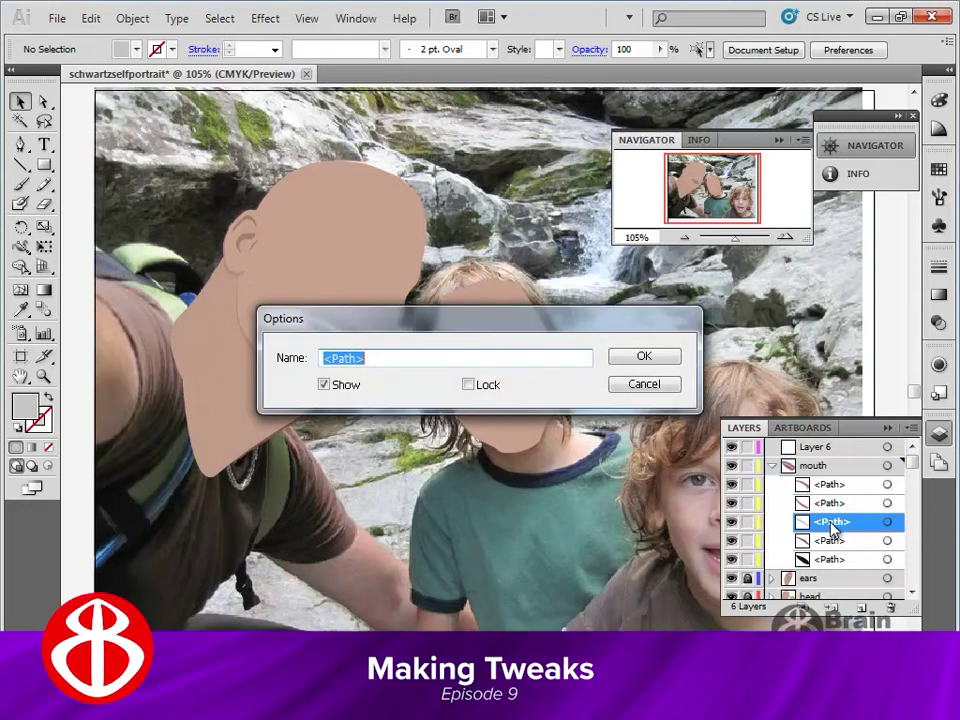
text(teeth)
key(Return)
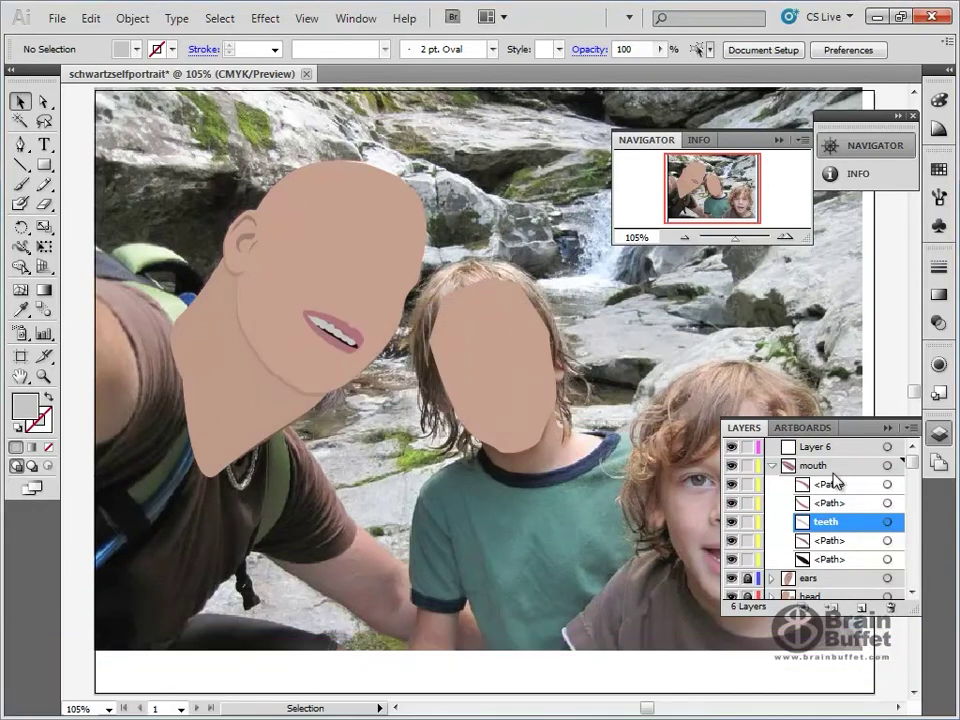
double_click(830, 505)
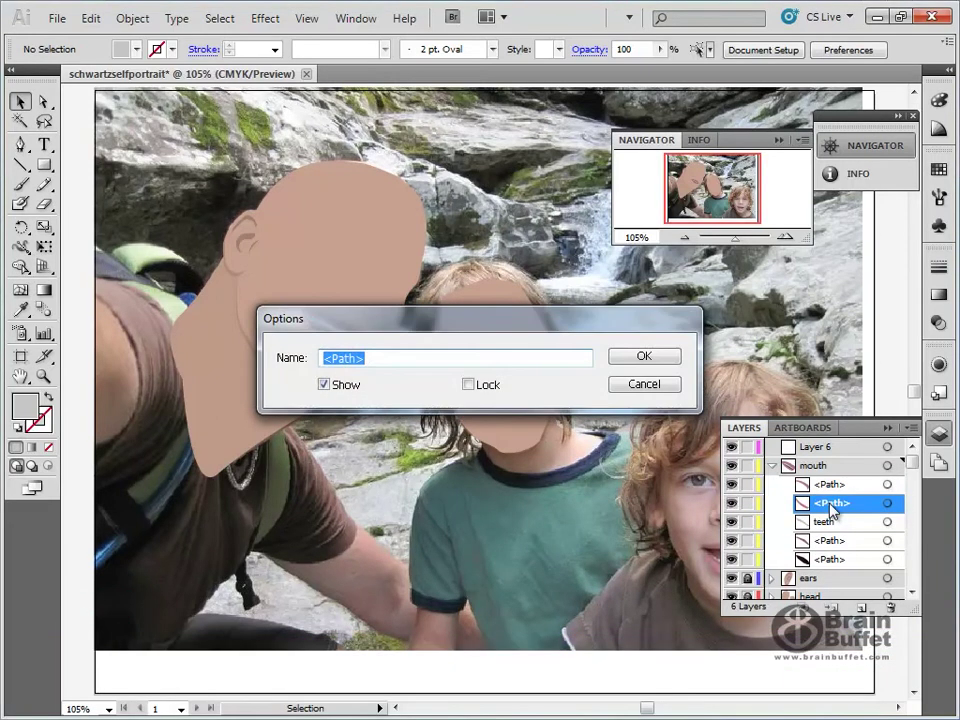
text(lower lip)
key(Return)
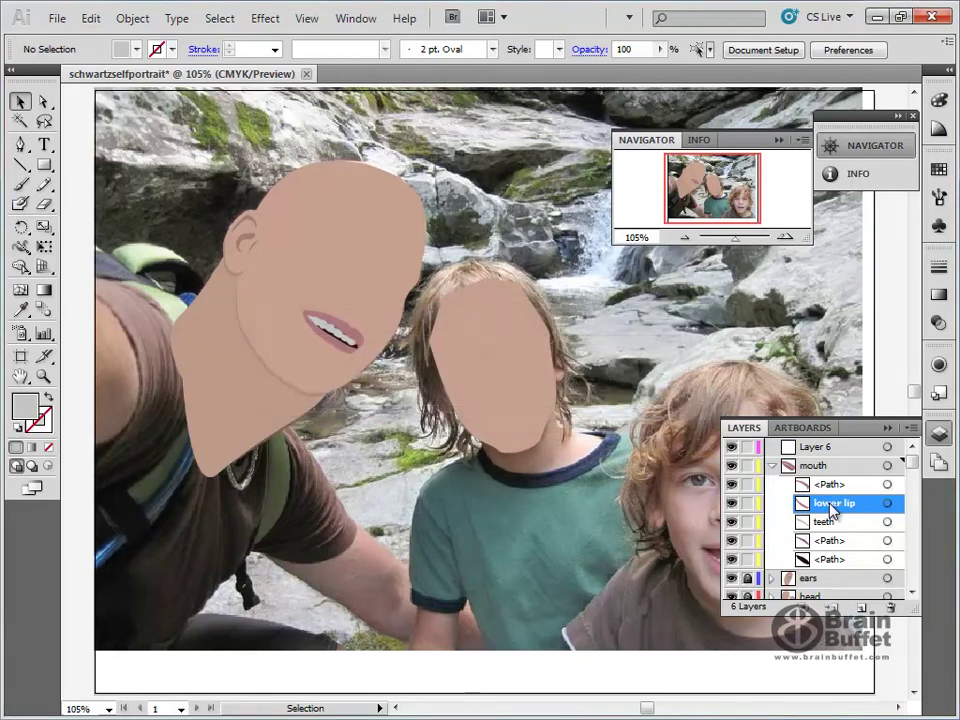
Step: Check which shape the topmost path in the mouth layer is by toggling its visibility, and rename it "upper lip"
click(732, 486)
click(732, 486)
click(732, 486)
double_click(829, 484)
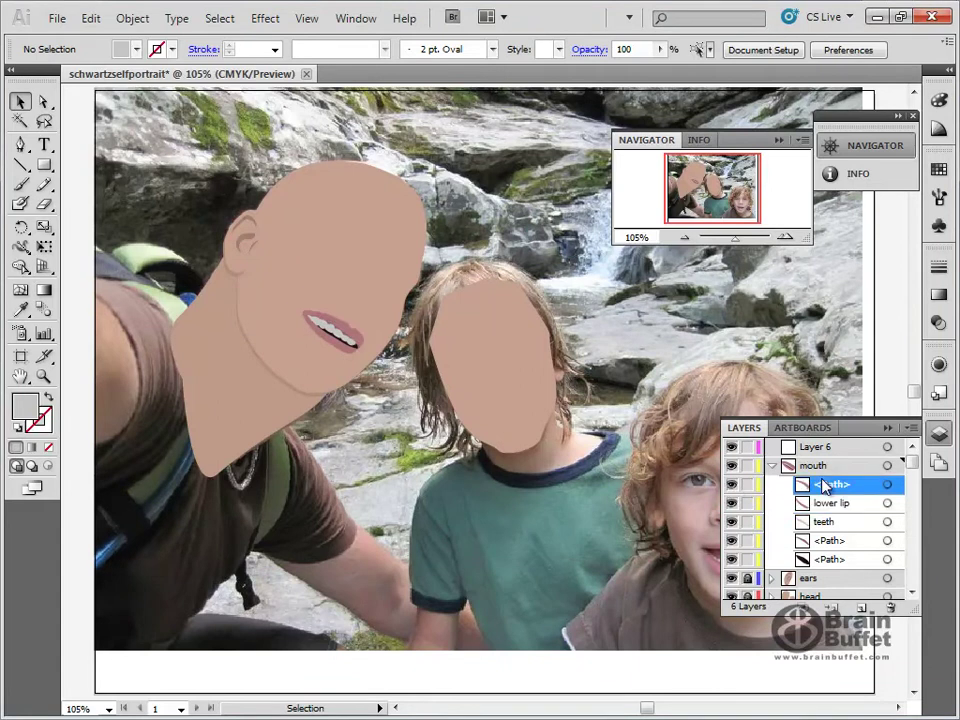
text(u)
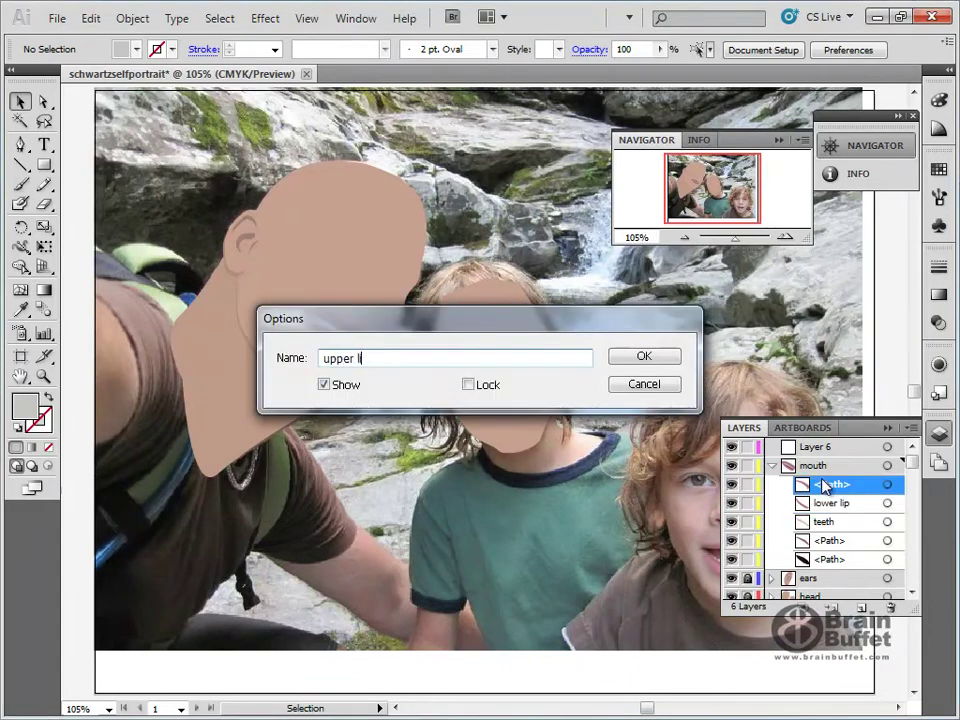
text(pper lip)
key(Return)
Step: Rename the black path at the bottom of the mouth layer as "shadopw"
click(830, 559)
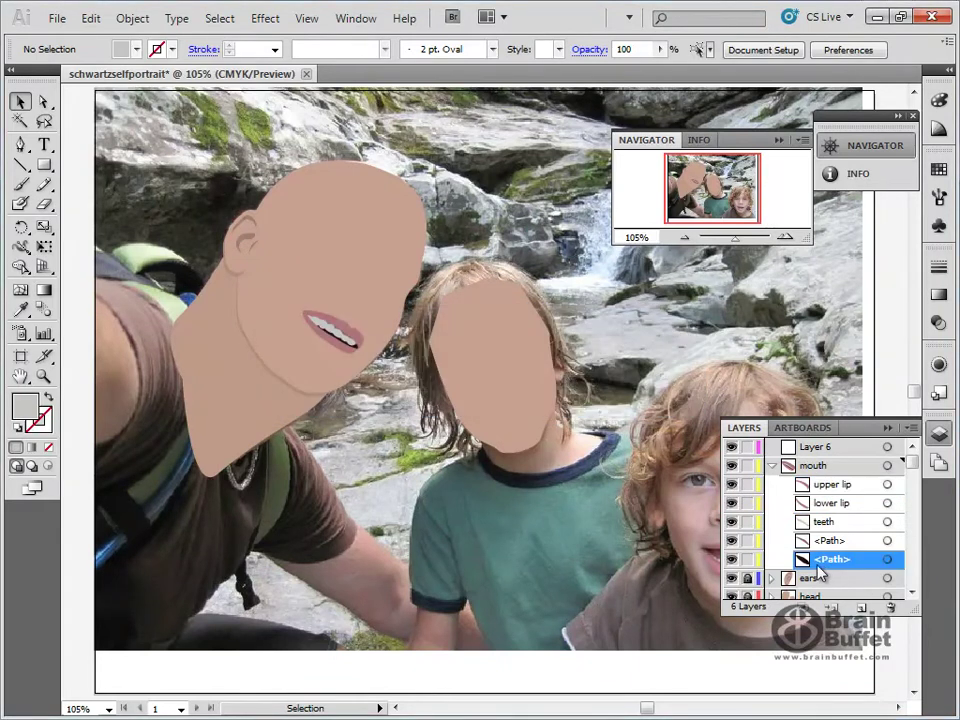
double_click(840, 561)
text(sha)
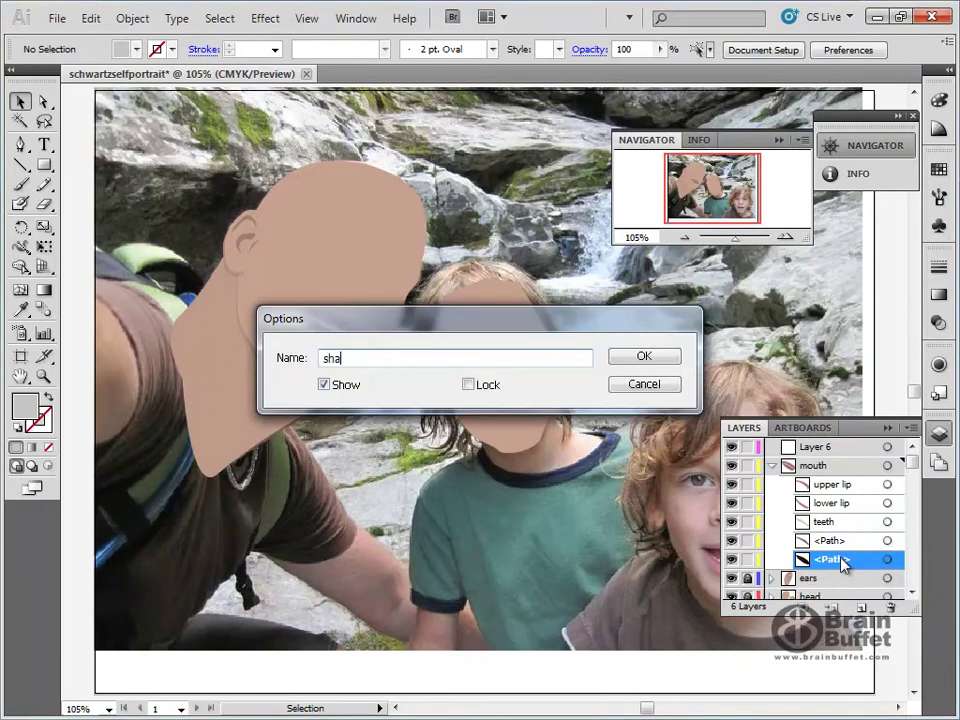
text(dopw)
key(Return)
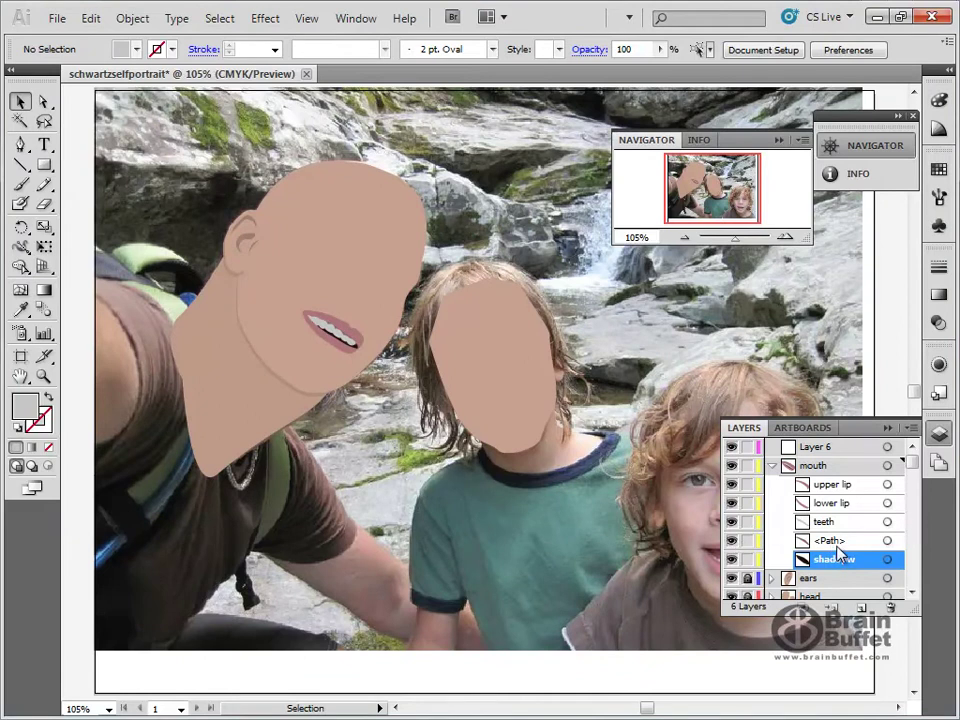
Step: Rename the remaining unnamed path beneath the teeth in the mouth layer as "gum"
click(833, 543)
double_click(831, 543)
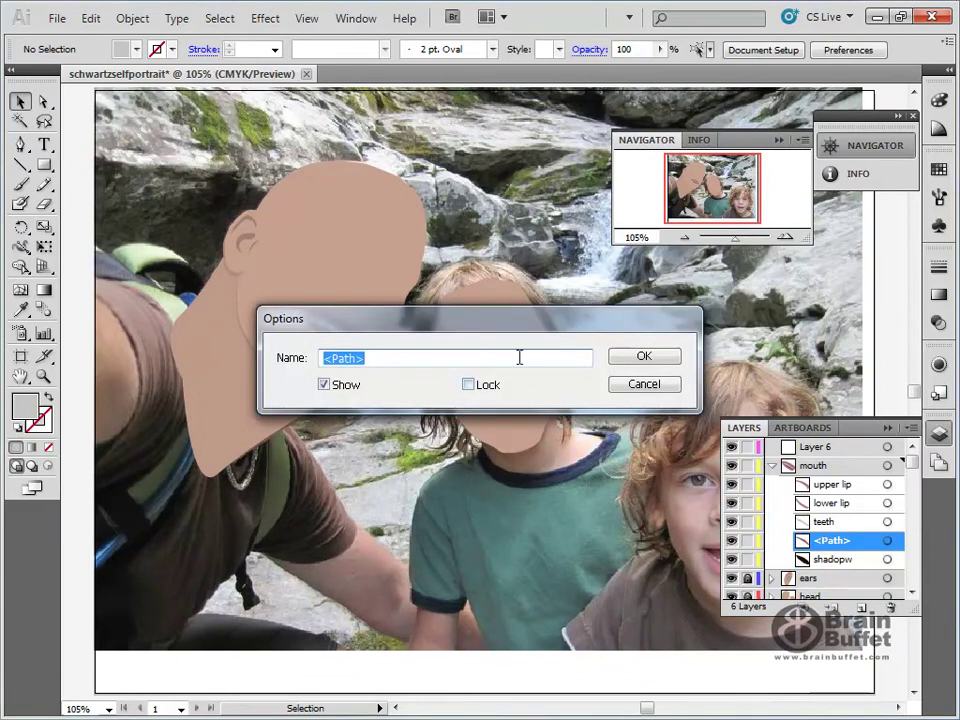
text(gum)
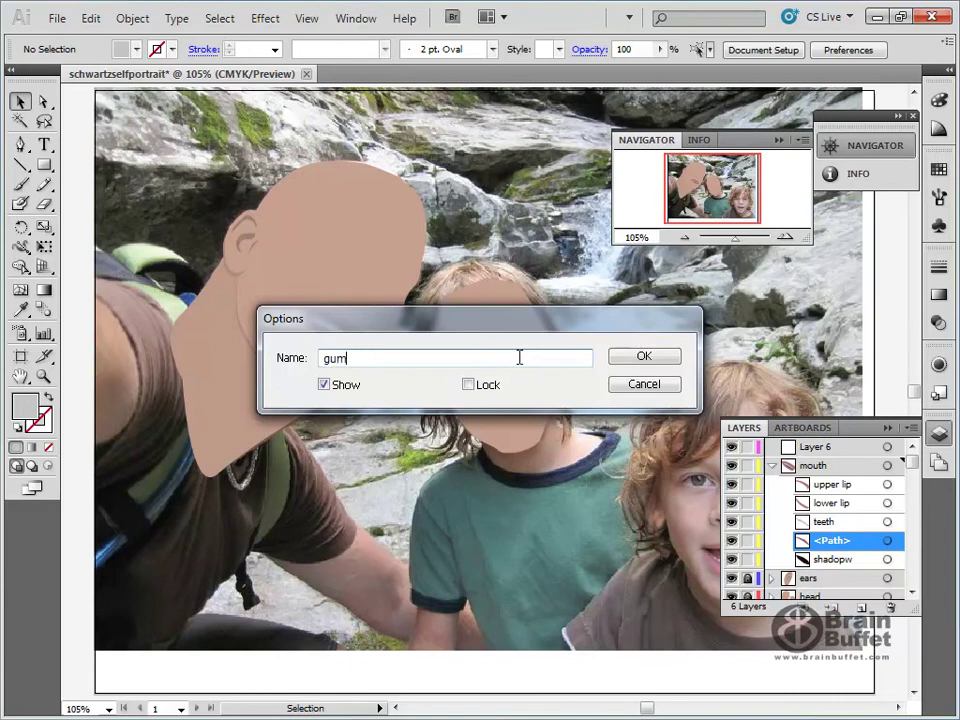
Step: Name the path below the teeth "gums" and collapse the mouth layer's contents
key(Return)
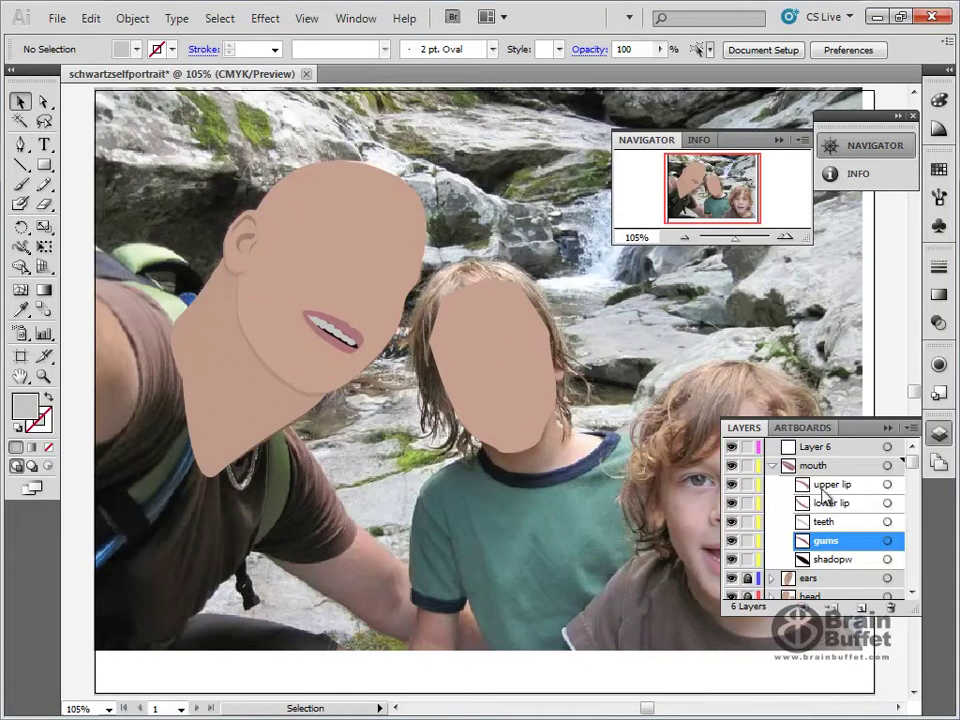
click(817, 485)
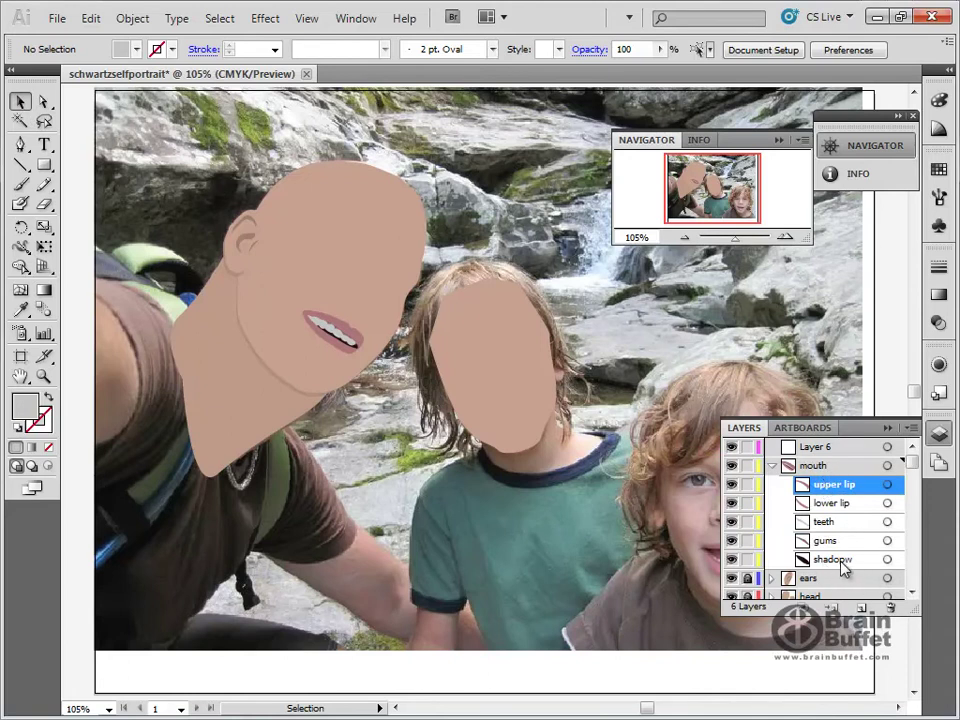
click(772, 466)
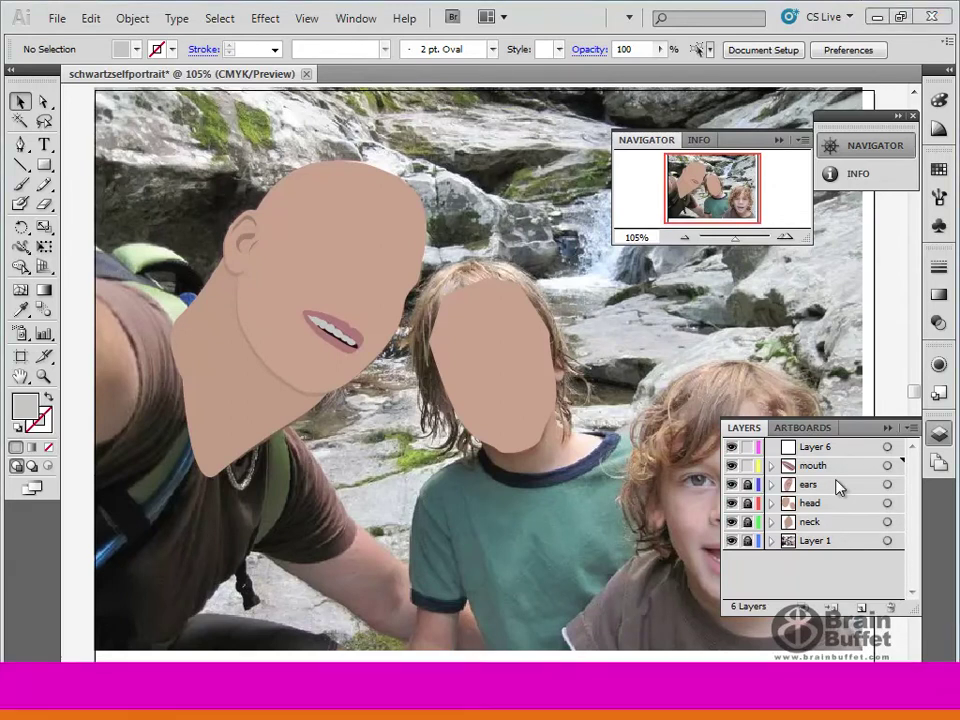
Step: Lock the mouth layer and hide the mouth, ears, head and neck layers so only the photo shows
click(748, 466)
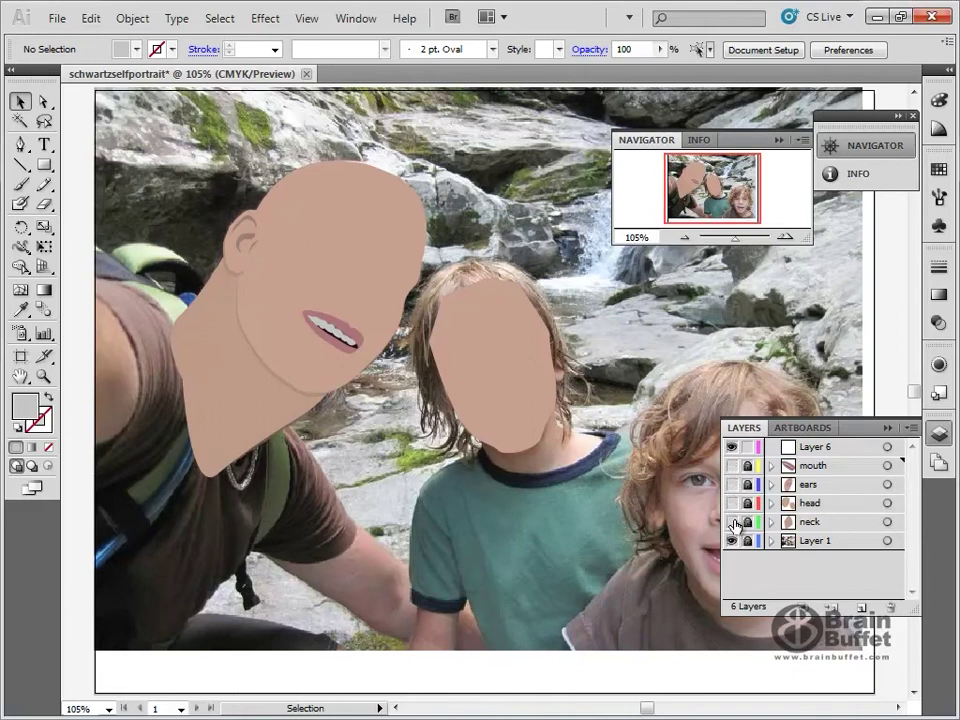
drag(731, 466, 734, 523)
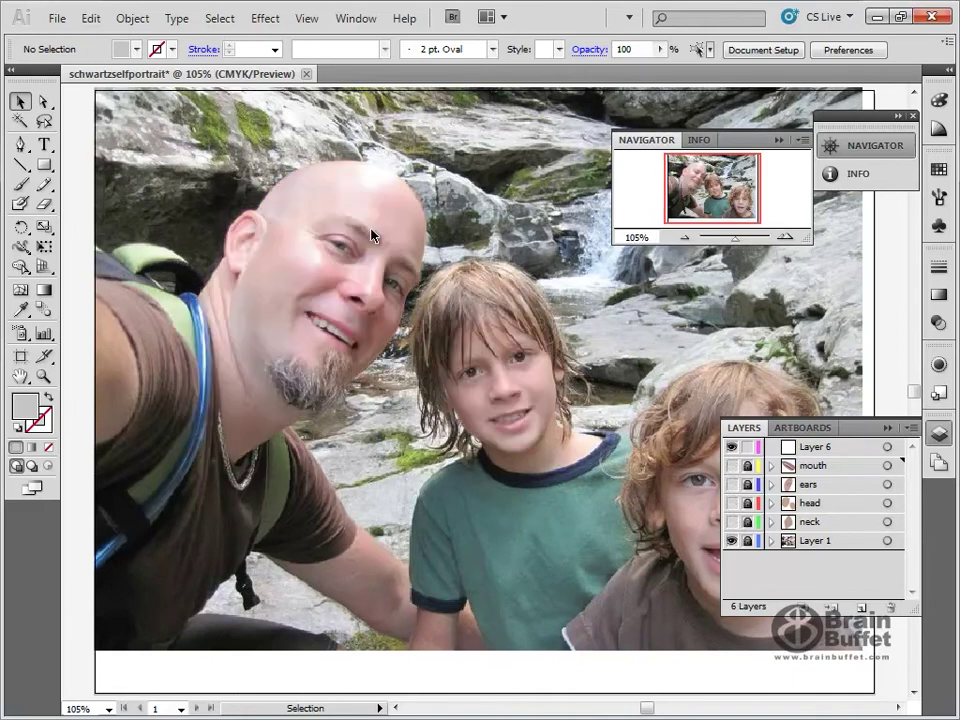
Step: Rename Layer 6 as "eyes"
double_click(818, 452)
text(eyes)
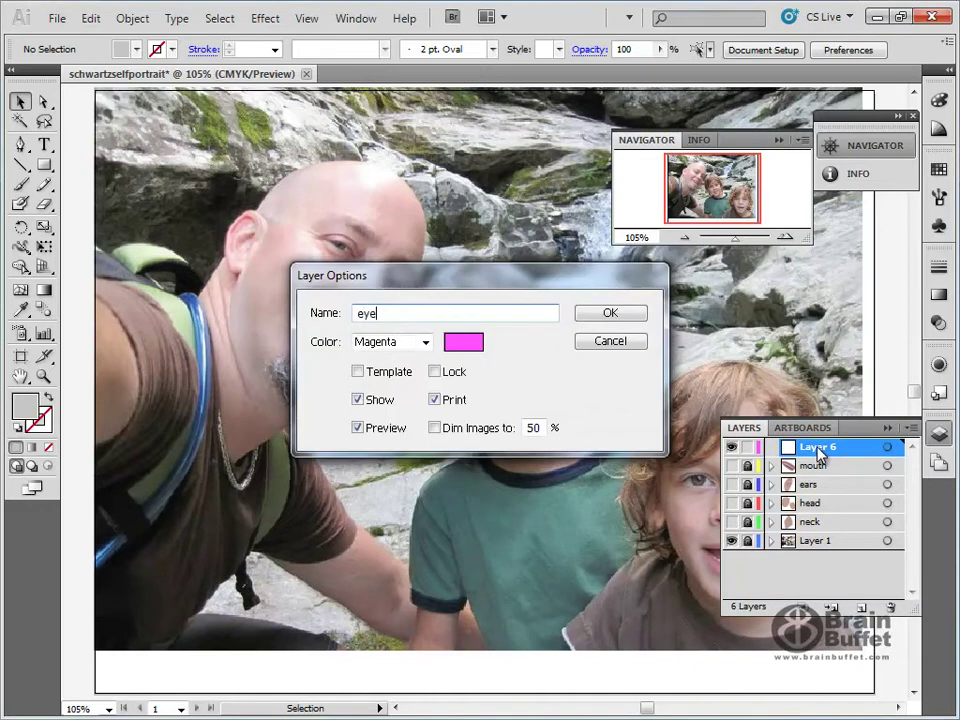
key(Return)
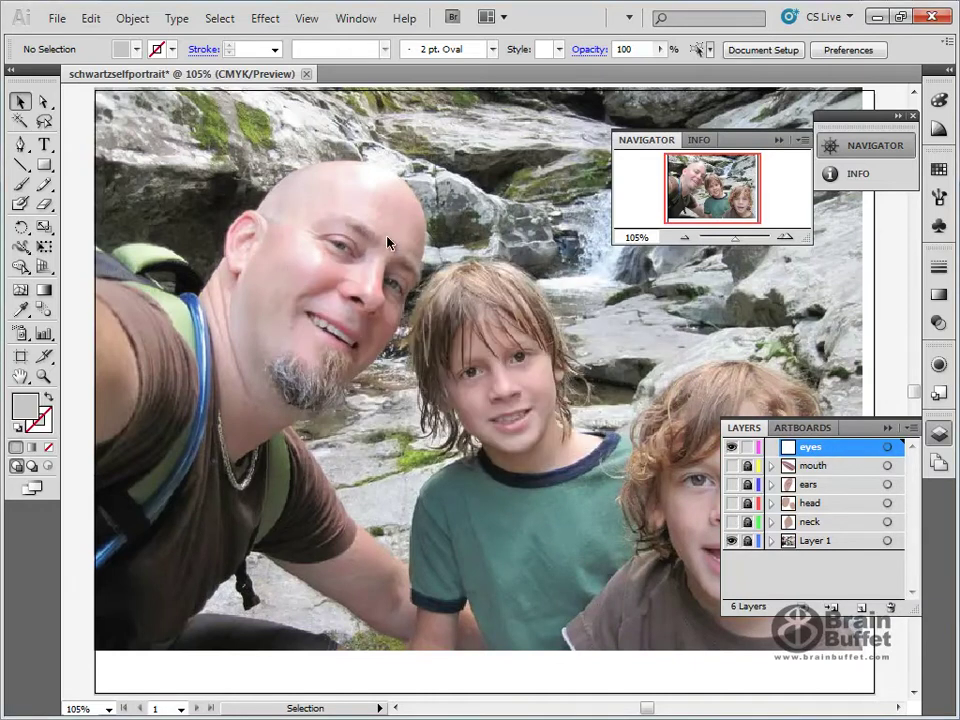
Step: Sample a light grey from the man's teeth in the photo and set it as the stroke colour with no fill
click(43, 376)
drag(242, 178, 431, 327)
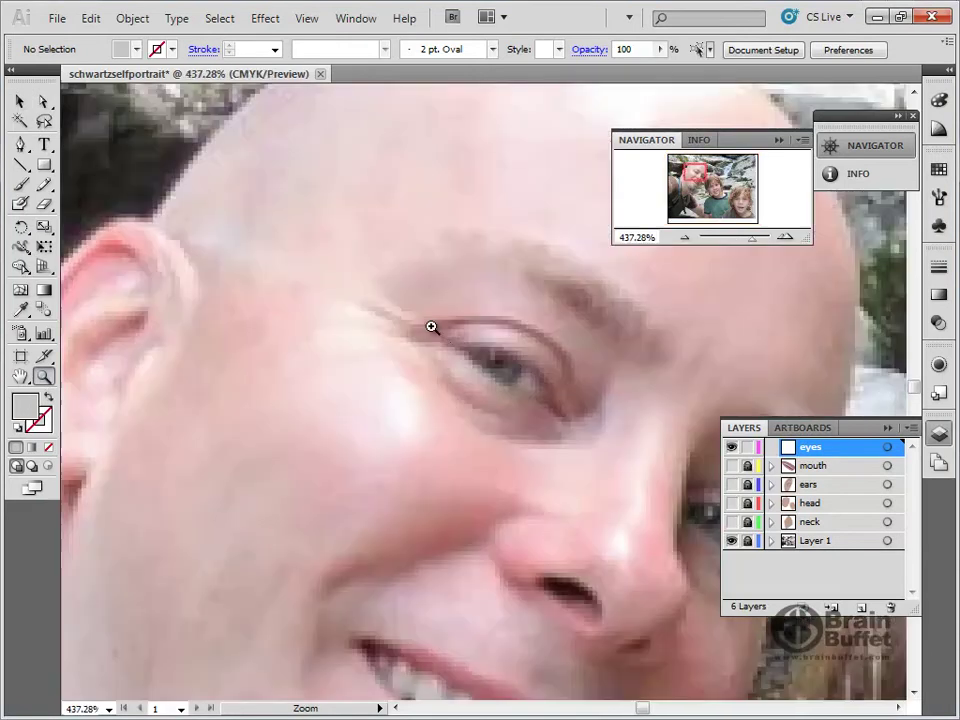
alt+click(532, 372)
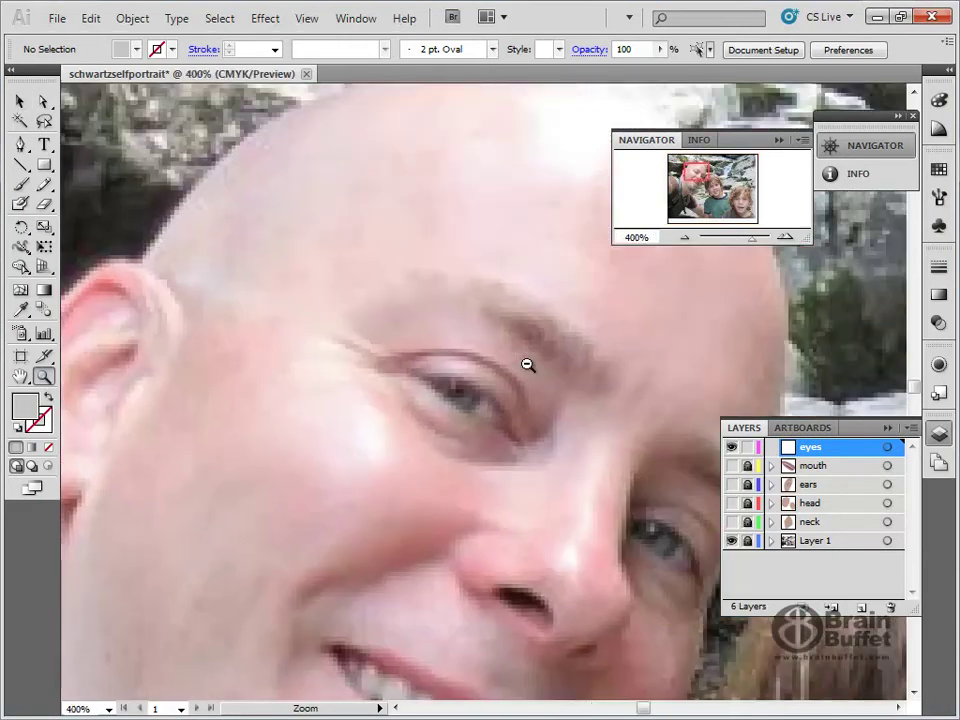
alt+click(480, 400)
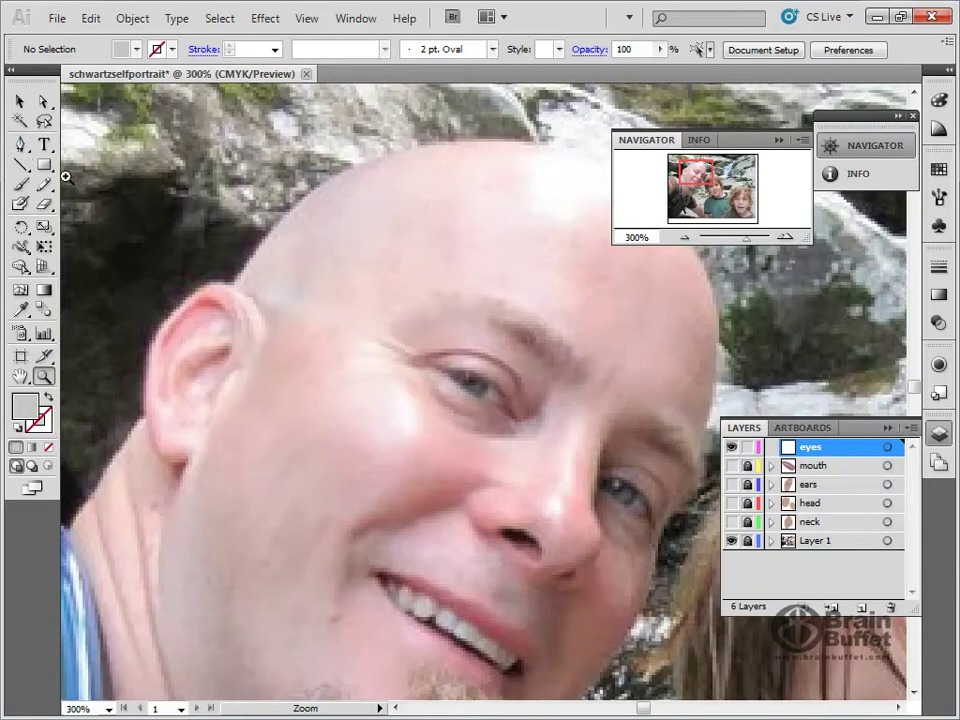
click(22, 145)
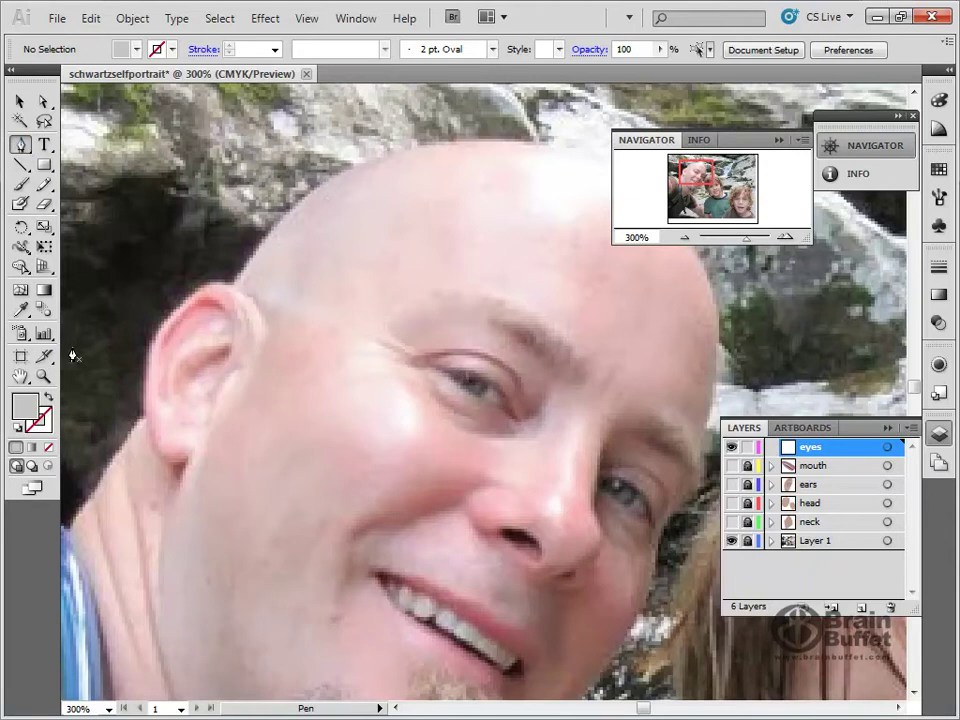
click(21, 310)
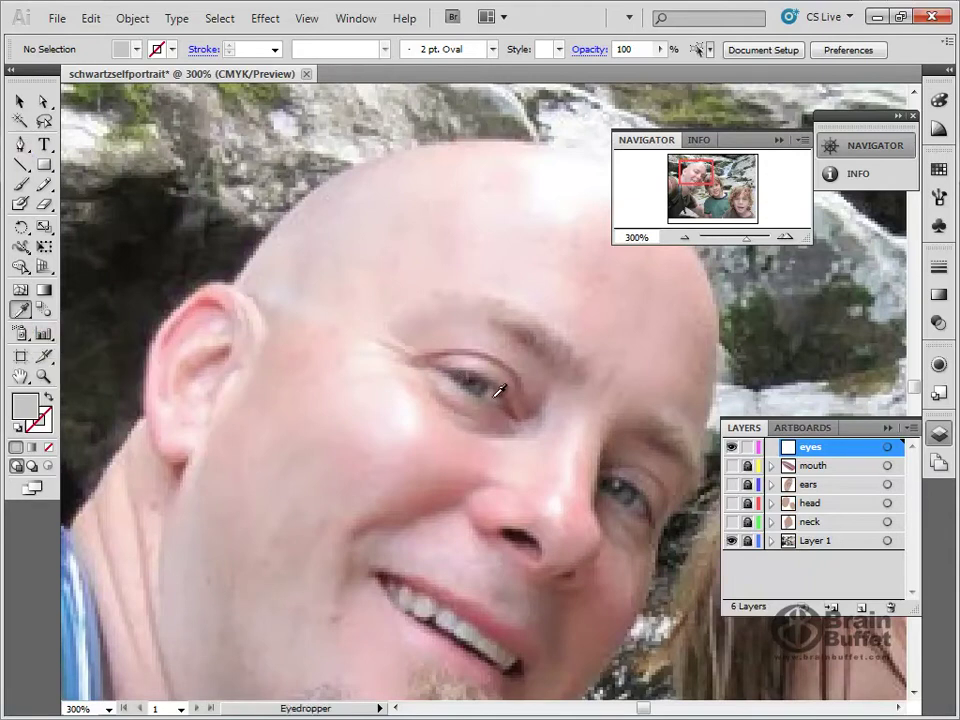
click(495, 395)
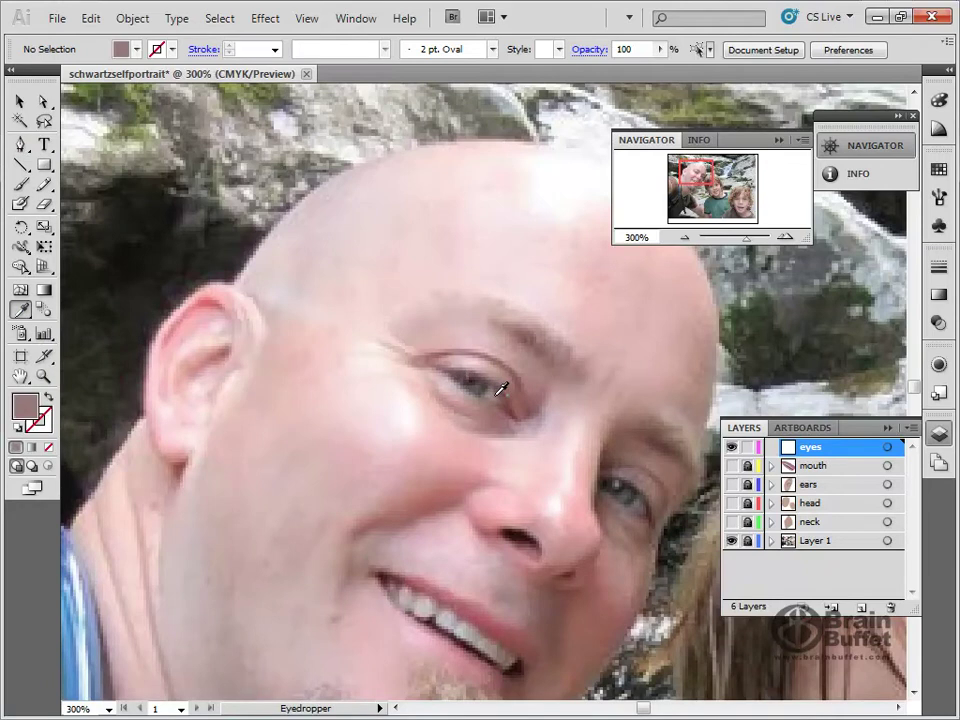
click(450, 615)
click(452, 615)
click(452, 614)
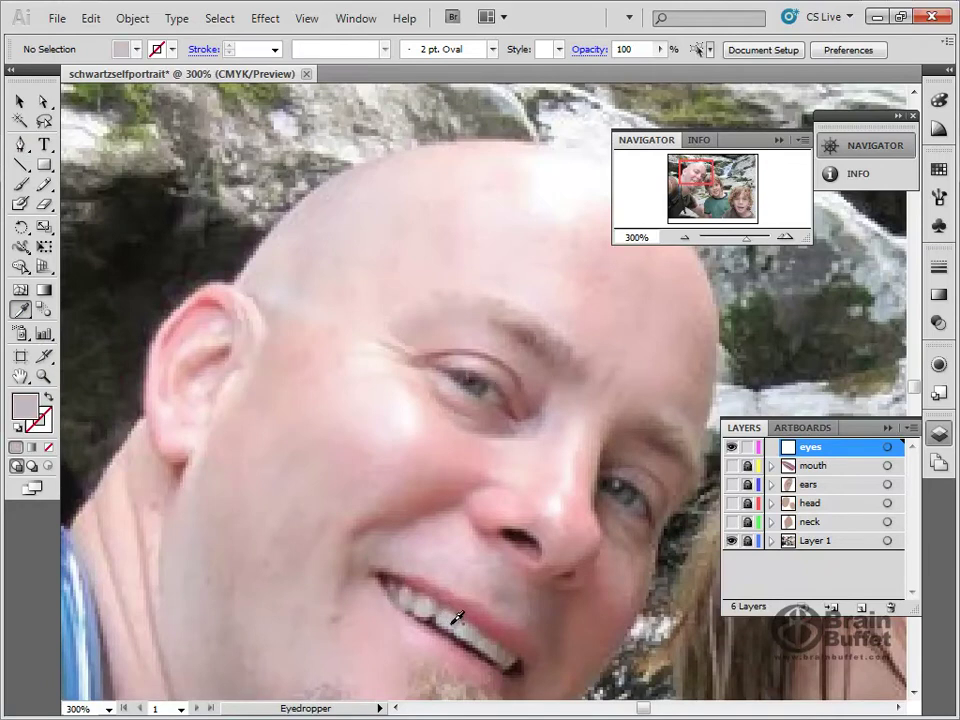
click(452, 613)
click(462, 628)
click(463, 629)
click(47, 396)
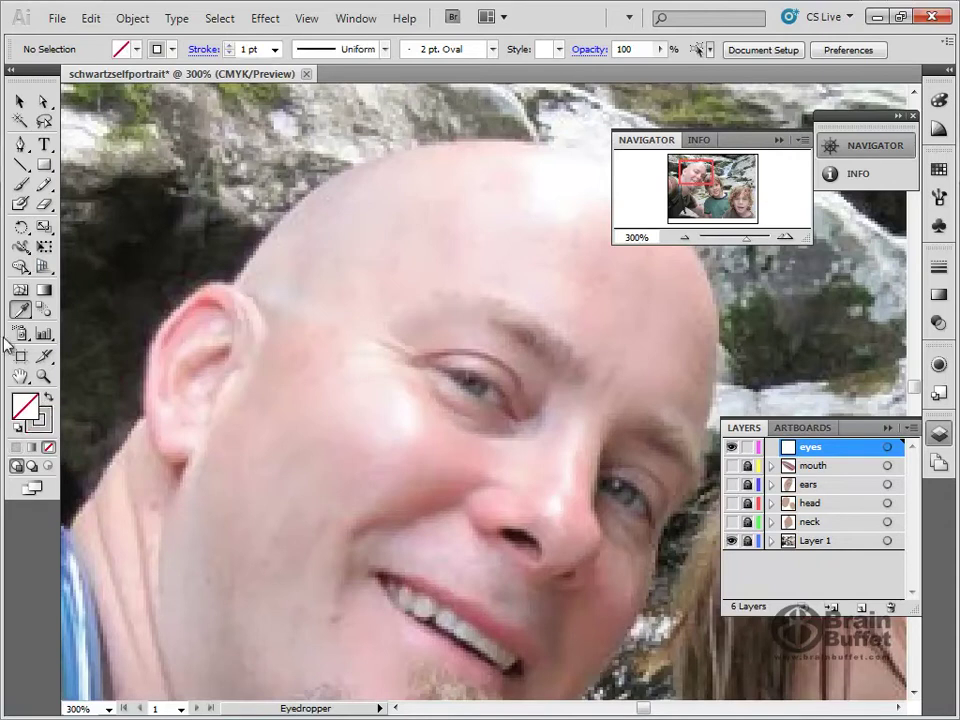
Step: Trace a closed, curved almond outline around the white of the man's eye nearest his ear with the Pen tool
click(20, 144)
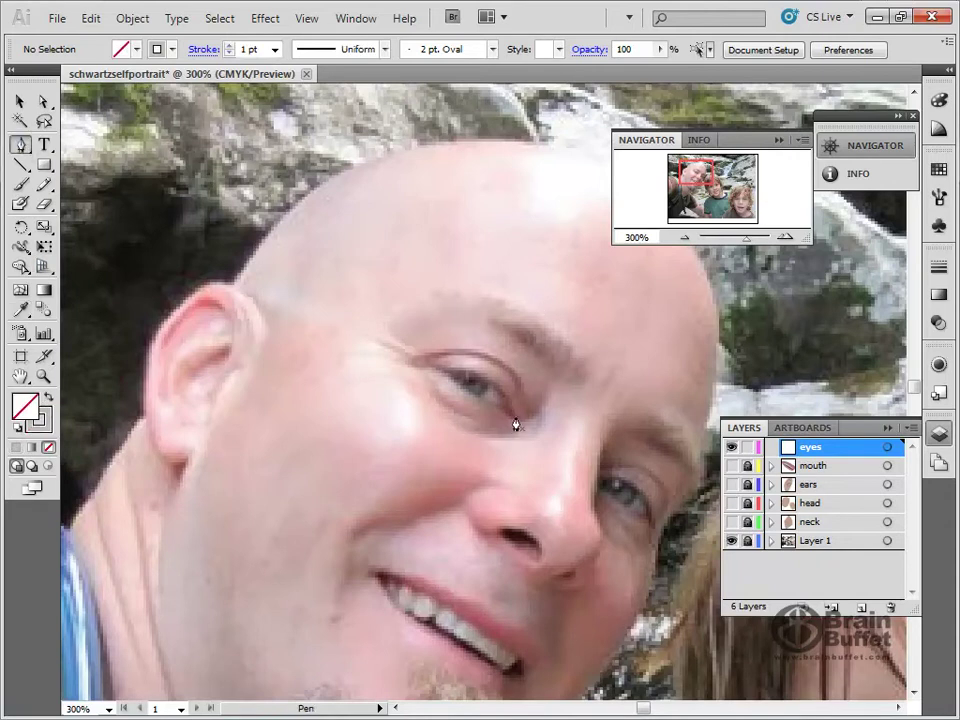
drag(507, 401, 502, 393)
drag(437, 370, 413, 378)
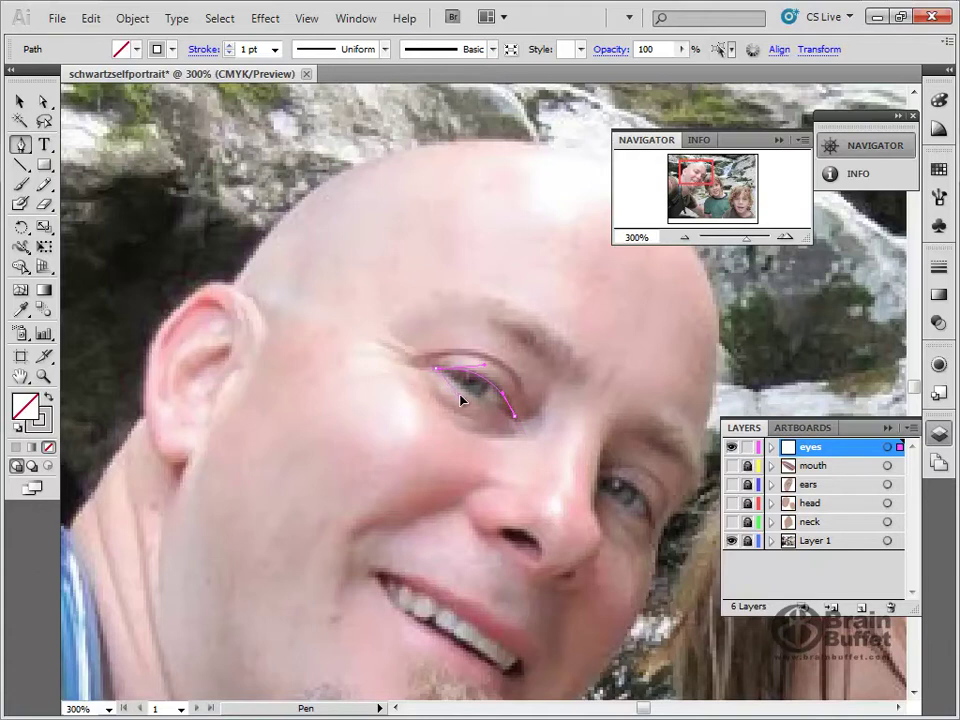
drag(467, 396, 466, 395)
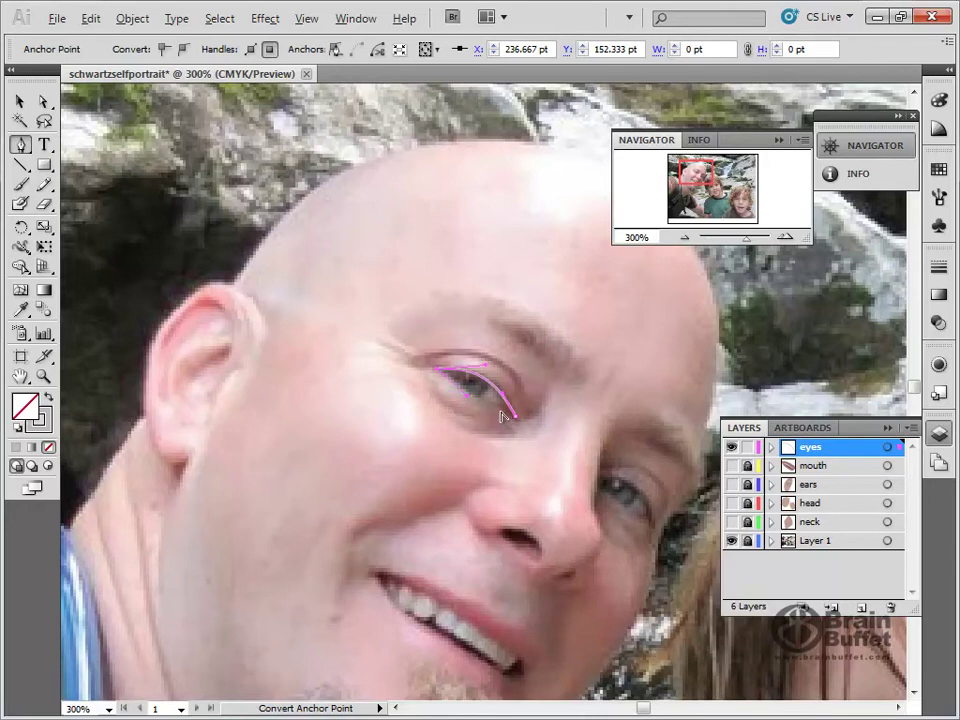
alt+click(503, 416)
click(514, 420)
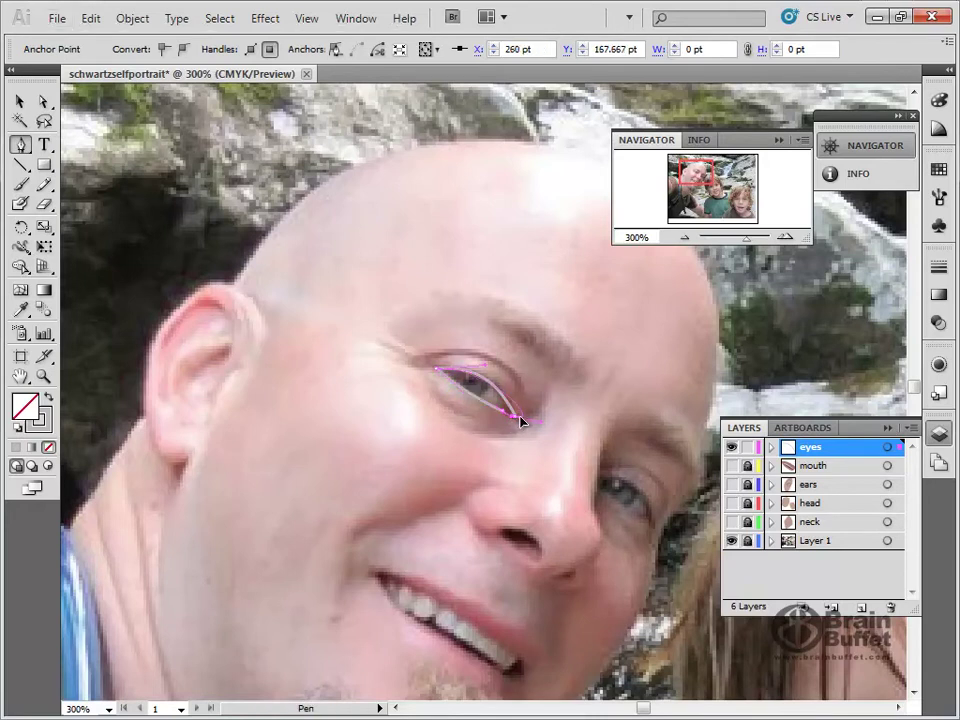
drag(514, 422, 513, 412)
drag(510, 408, 520, 422)
alt+click(511, 420)
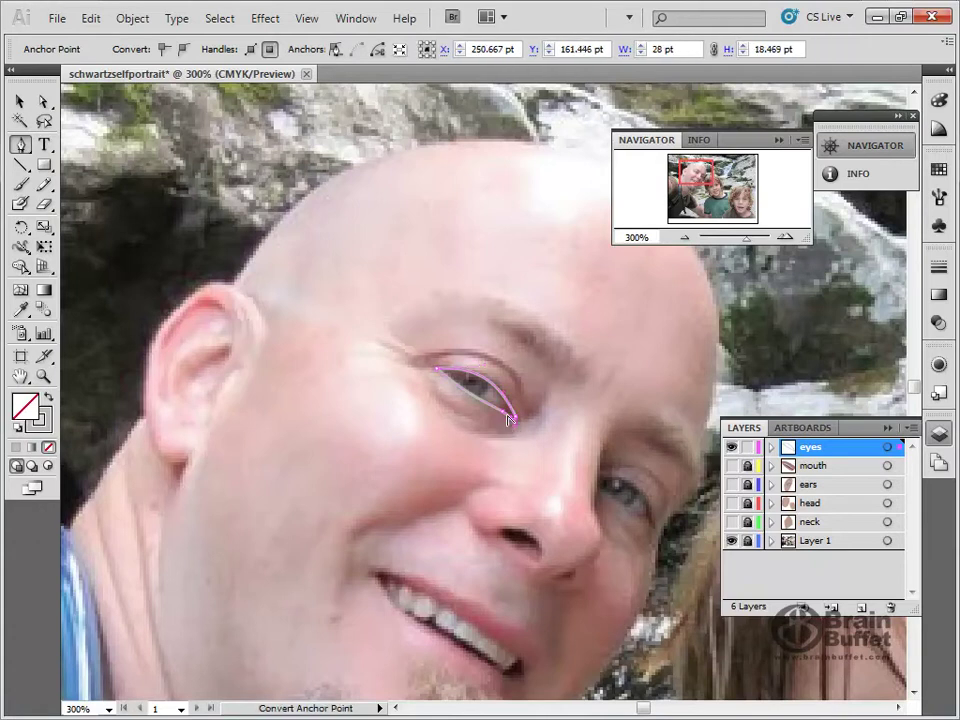
key(z)
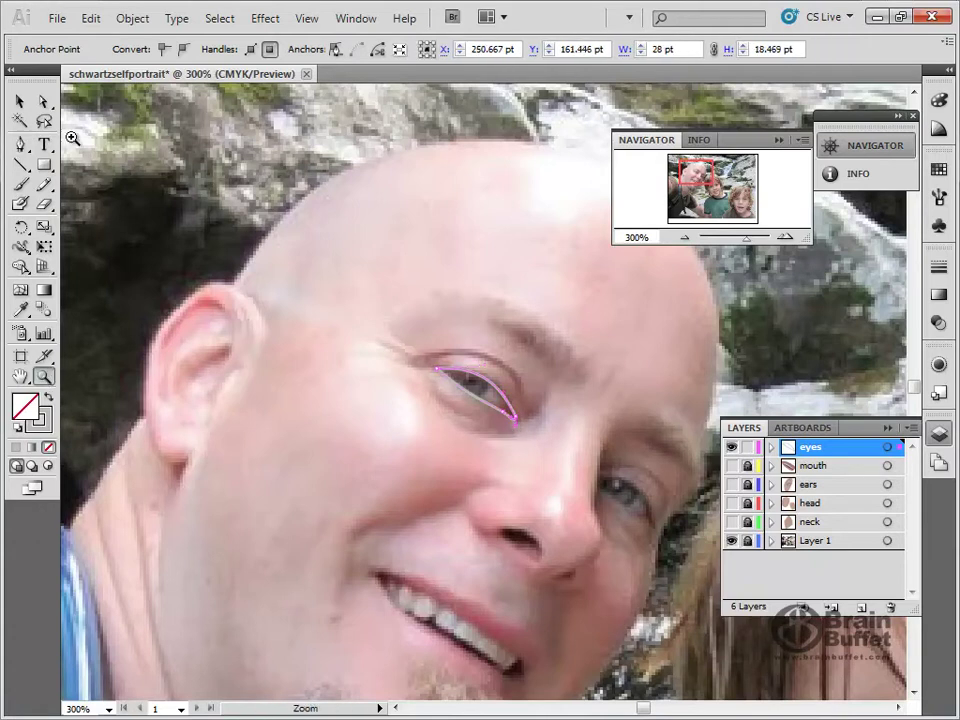
Step: Swap the eye shape's grey stroke to a fill to preview it, and swap it back to an unfilled outline
click(48, 397)
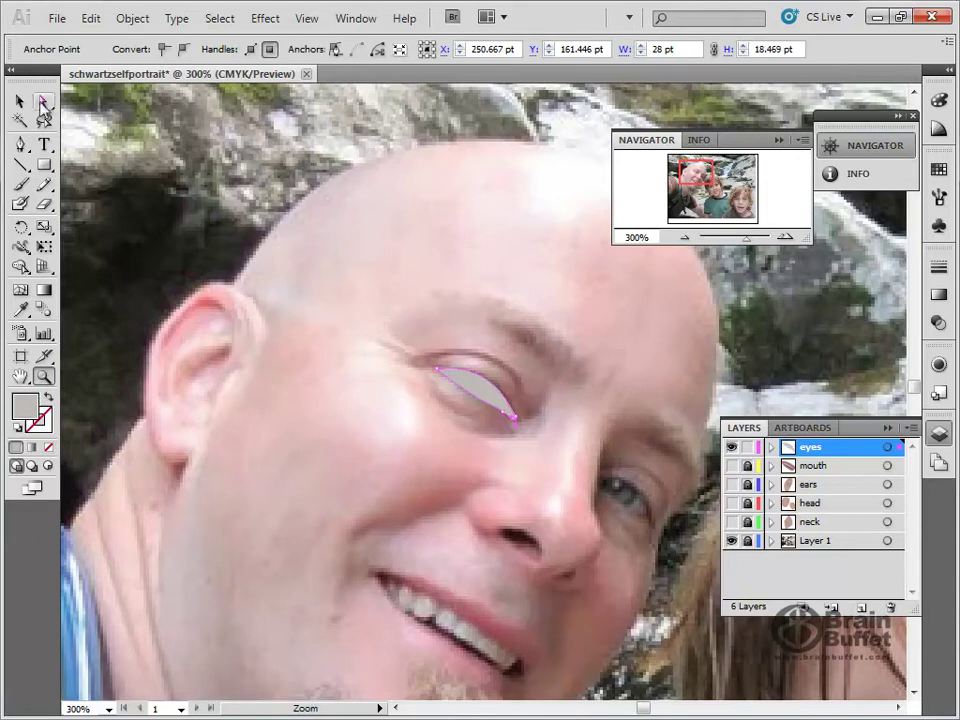
click(20, 101)
click(214, 180)
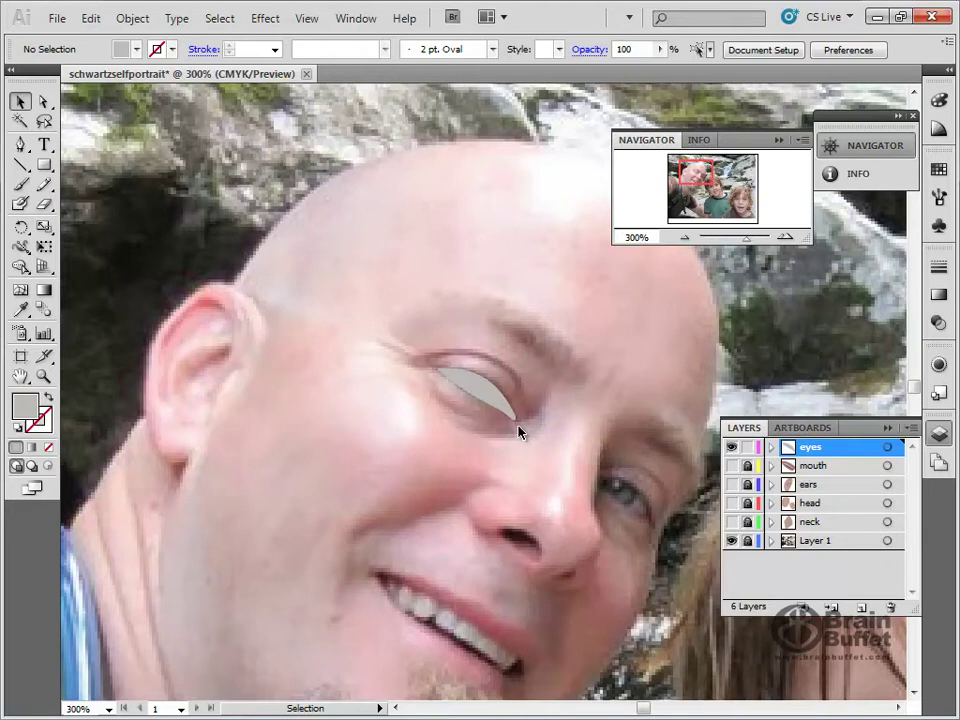
drag(589, 465, 501, 420)
click(47, 397)
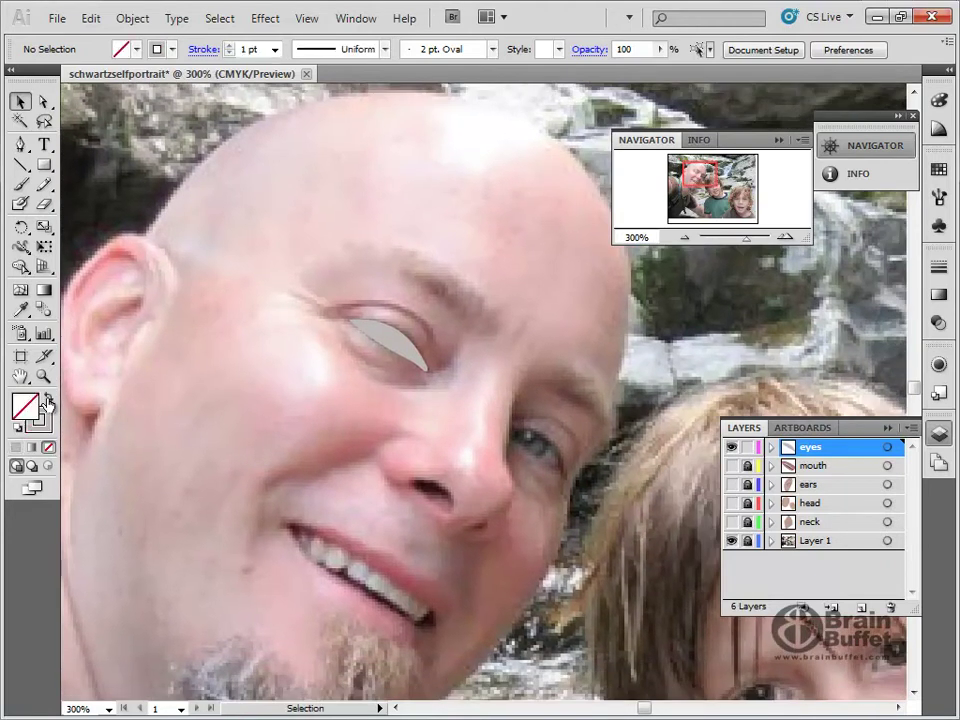
click(383, 336)
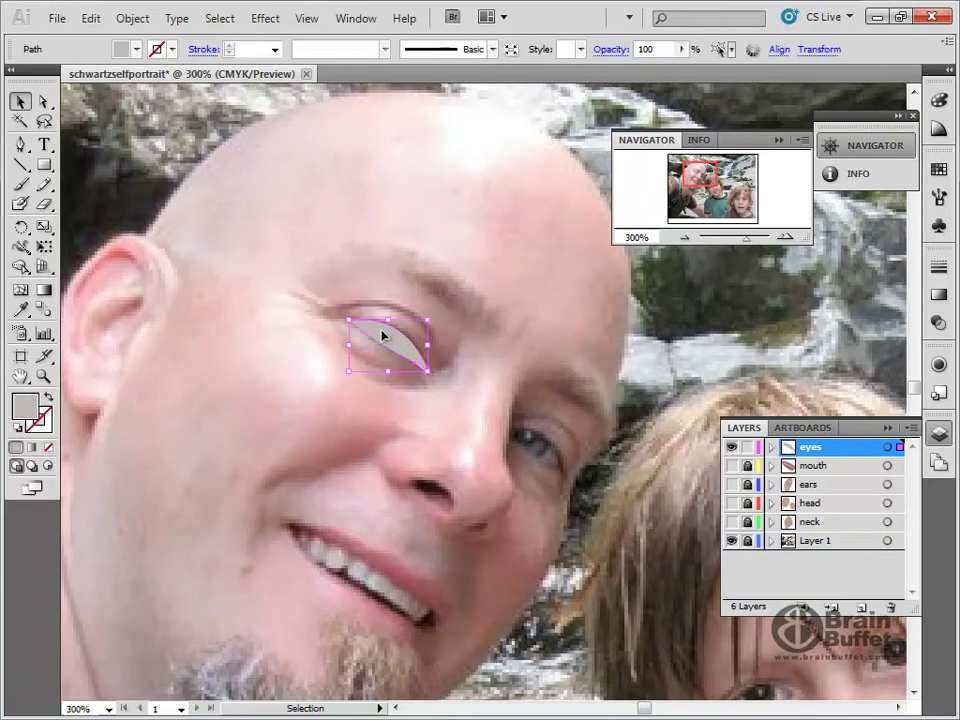
click(47, 397)
Step: Draw a circle over the iris with the Ellipse tool and shrink it slightly to match the photo
click(43, 103)
drag(47, 169, 77, 206)
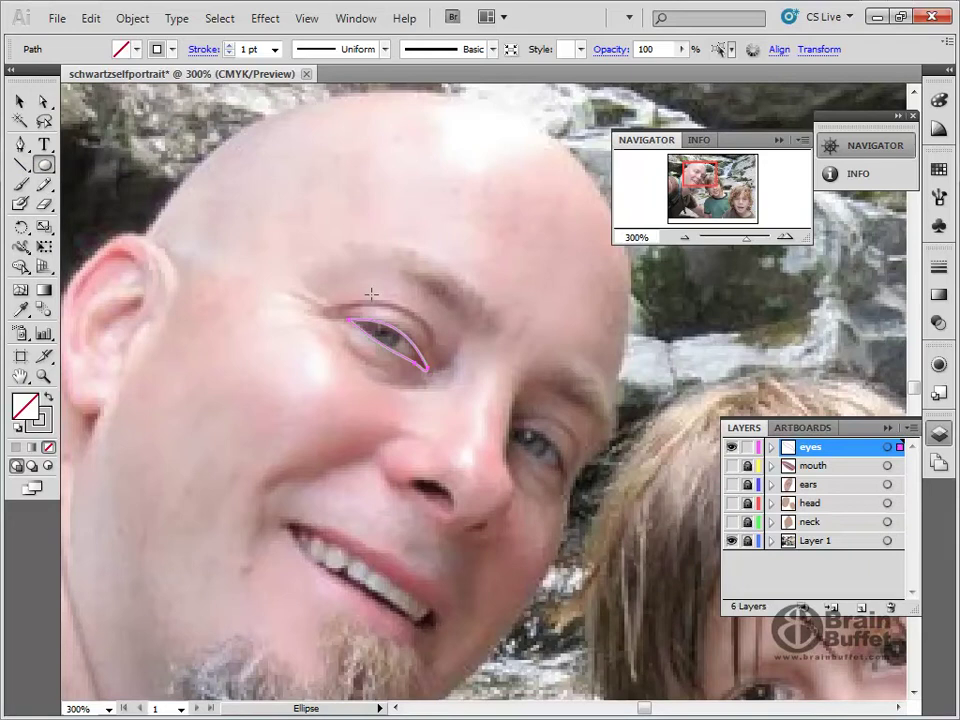
drag(361, 306, 401, 354)
drag(390, 342, 400, 349)
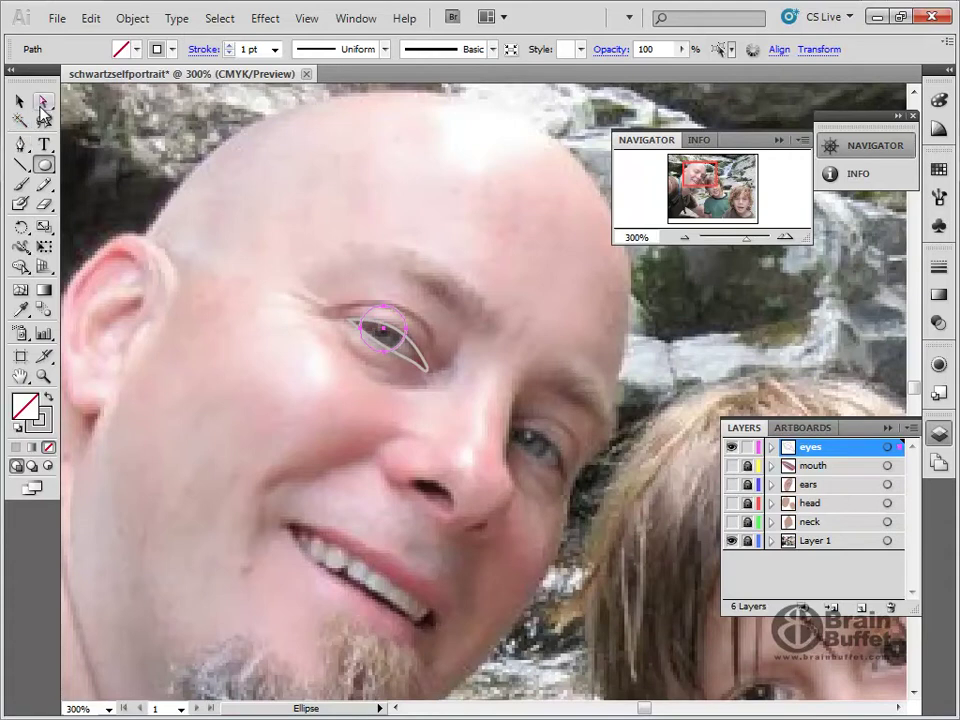
click(22, 103)
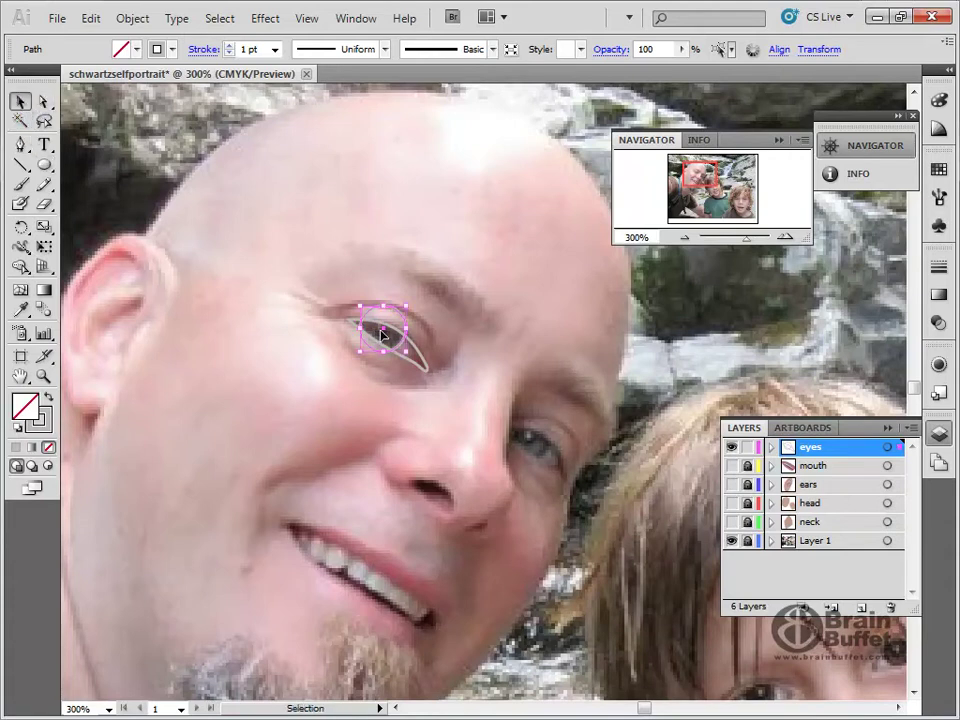
drag(382, 333, 404, 357)
shift+click(403, 357)
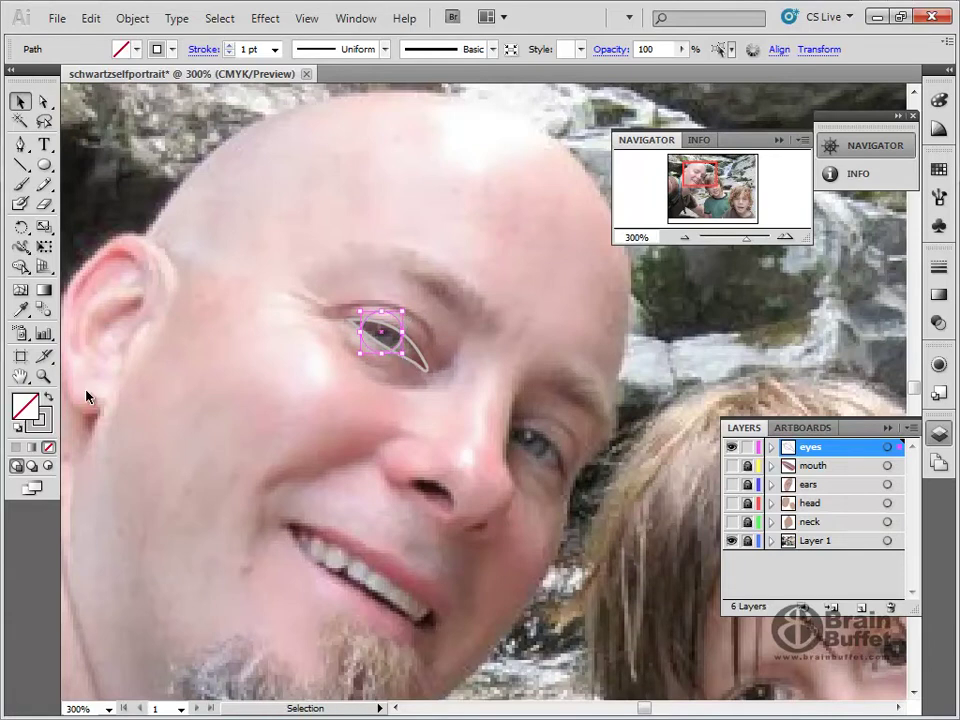
Step: Sample dark grey from the iris of the man's other eye and apply it as the circle's stroke with no fill
click(21, 309)
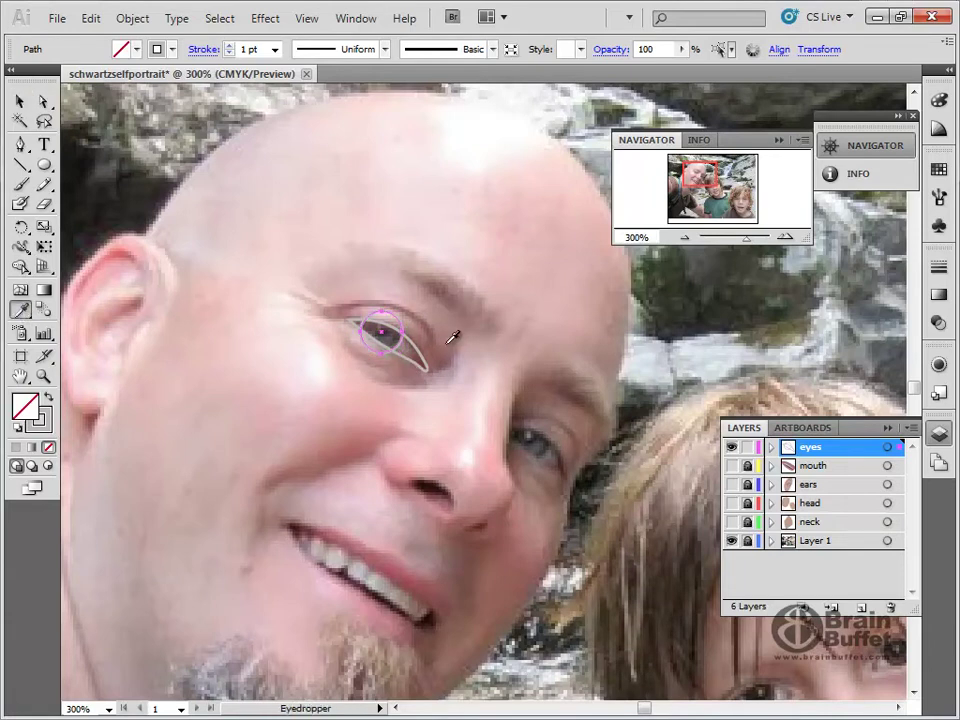
click(540, 442)
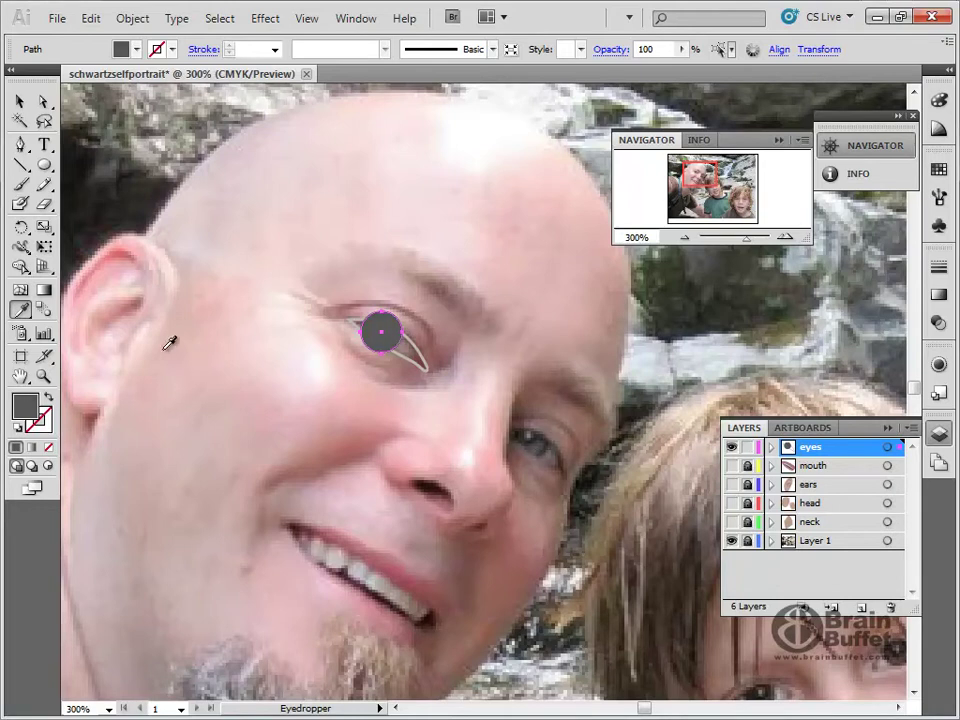
click(48, 398)
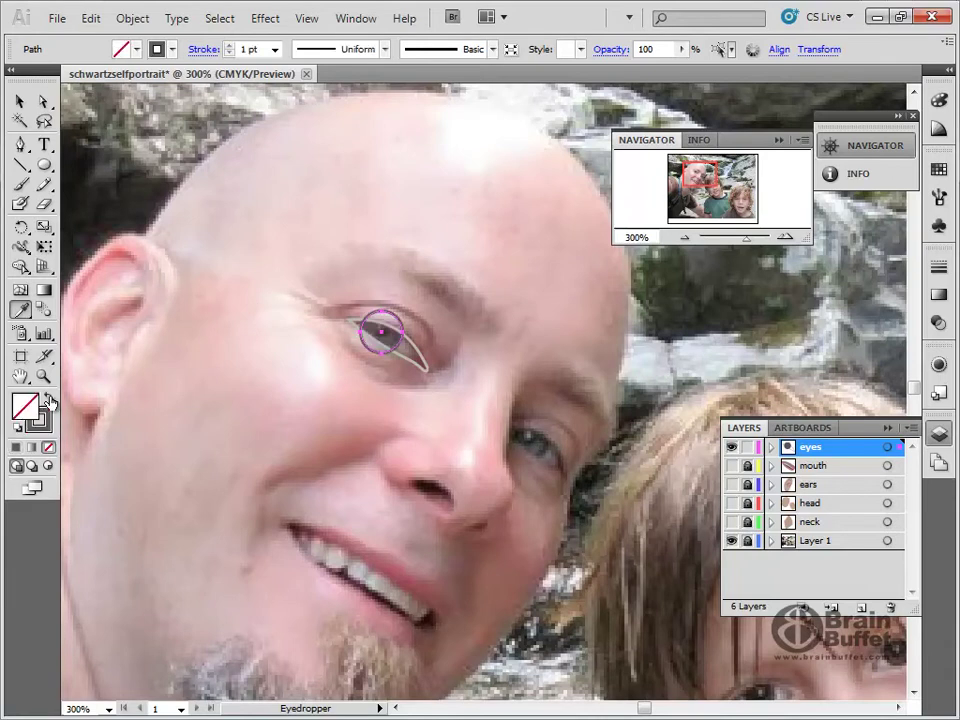
Step: Draw a small pupil circle inside the iris circle with the same dark grey stroke
click(44, 164)
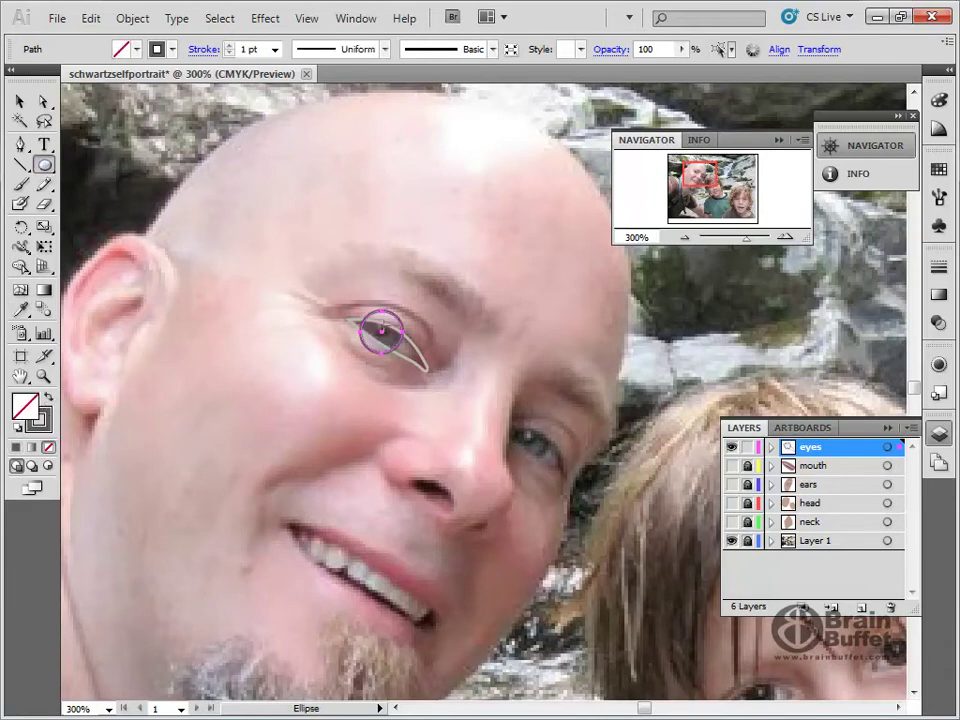
drag(375, 322, 391, 338)
drag(389, 336, 389, 336)
Step: Try to centre the pupil circle inside the iris circle, undo the changes and redo the pupil ellipse
key(a)
key(v)
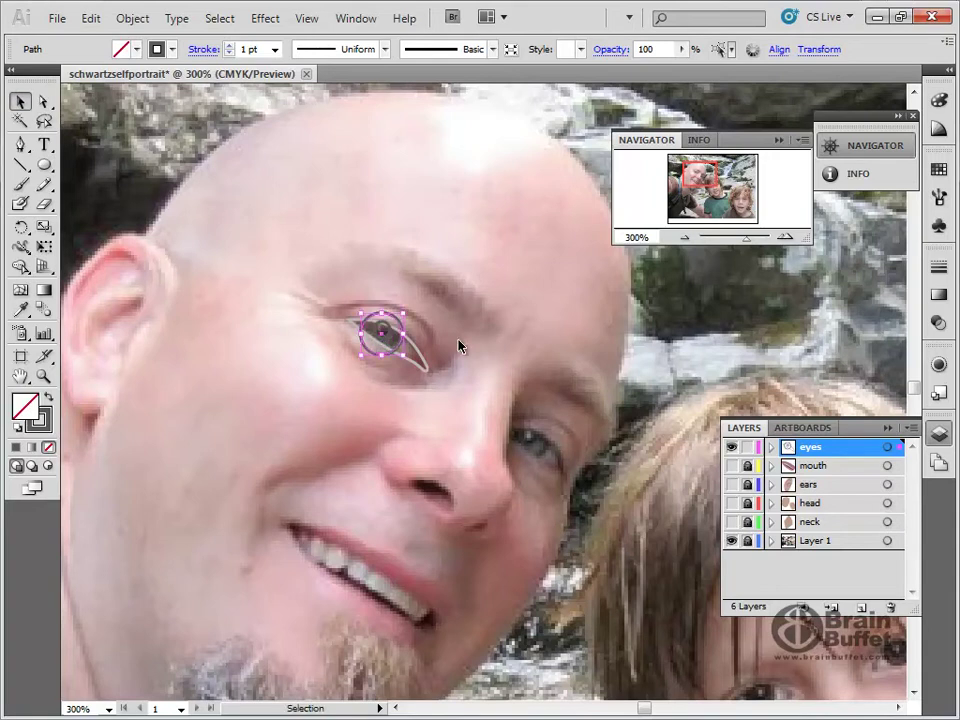
key(ctrl+z)
click(391, 331)
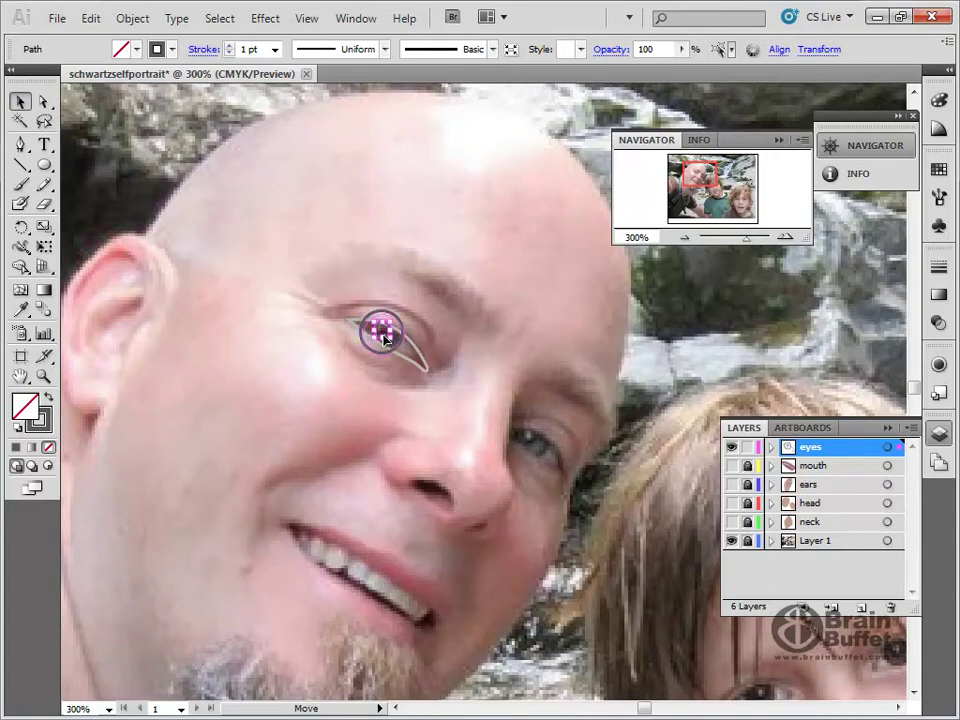
click(383, 333)
key(ctrl+z)
click(389, 332)
click(403, 340)
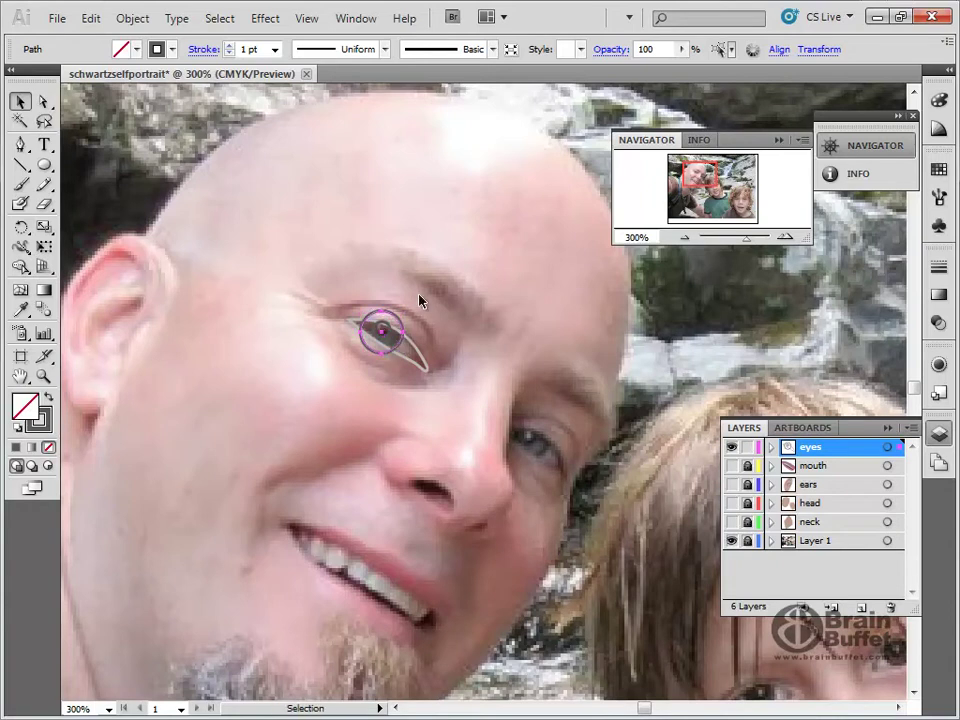
click(382, 331)
drag(383, 331, 385, 332)
click(92, 19)
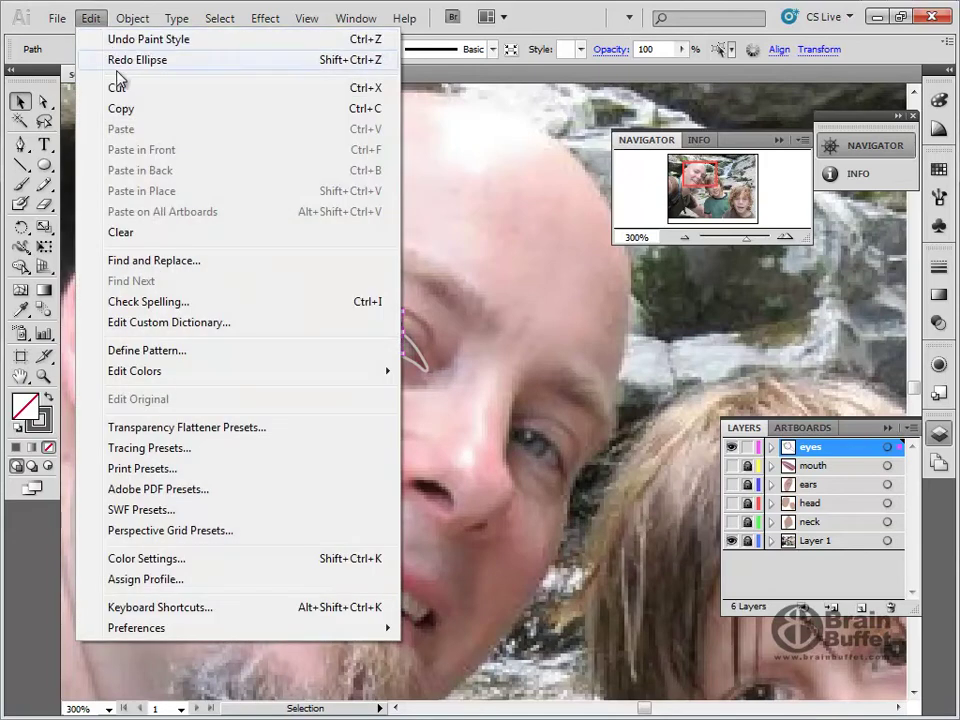
click(125, 60)
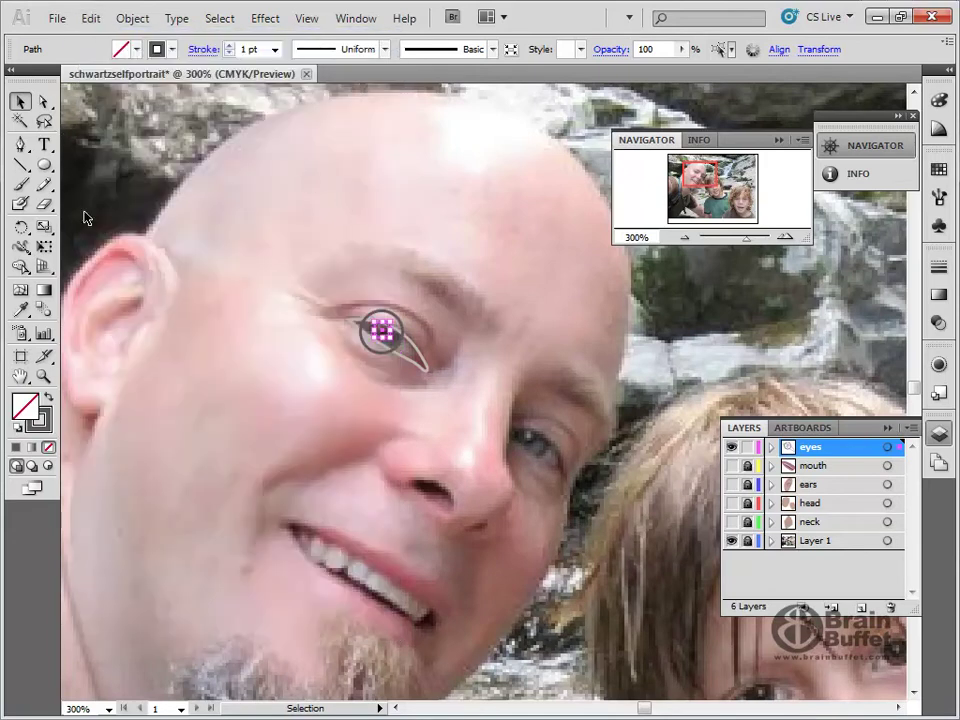
Step: Swap the pupil circle's stroke to a fill and set the fill to black, K 100
click(47, 398)
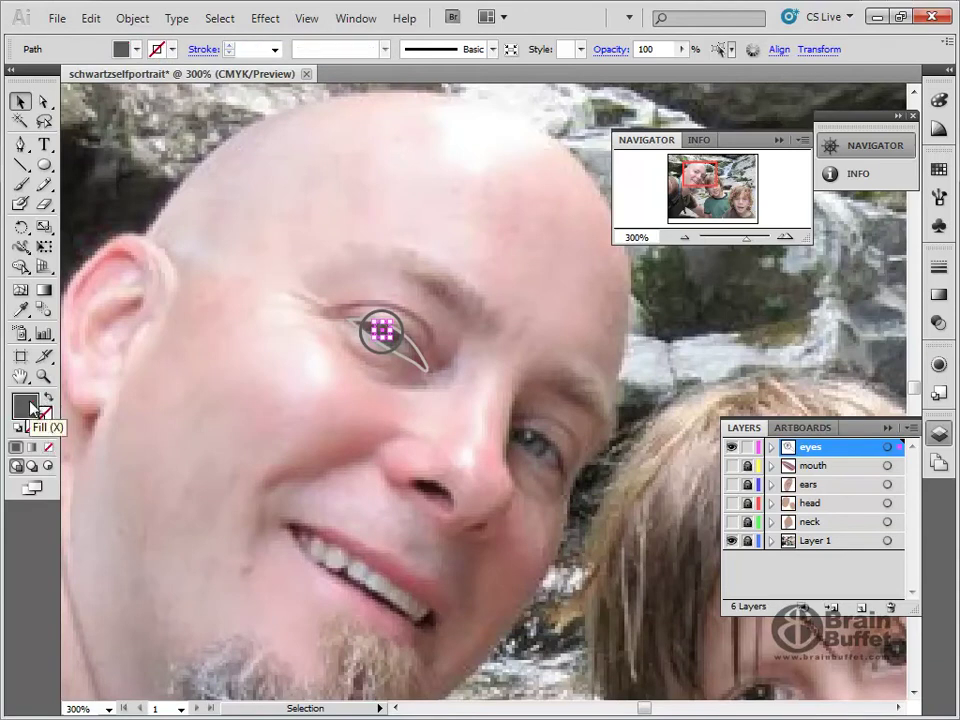
click(30, 405)
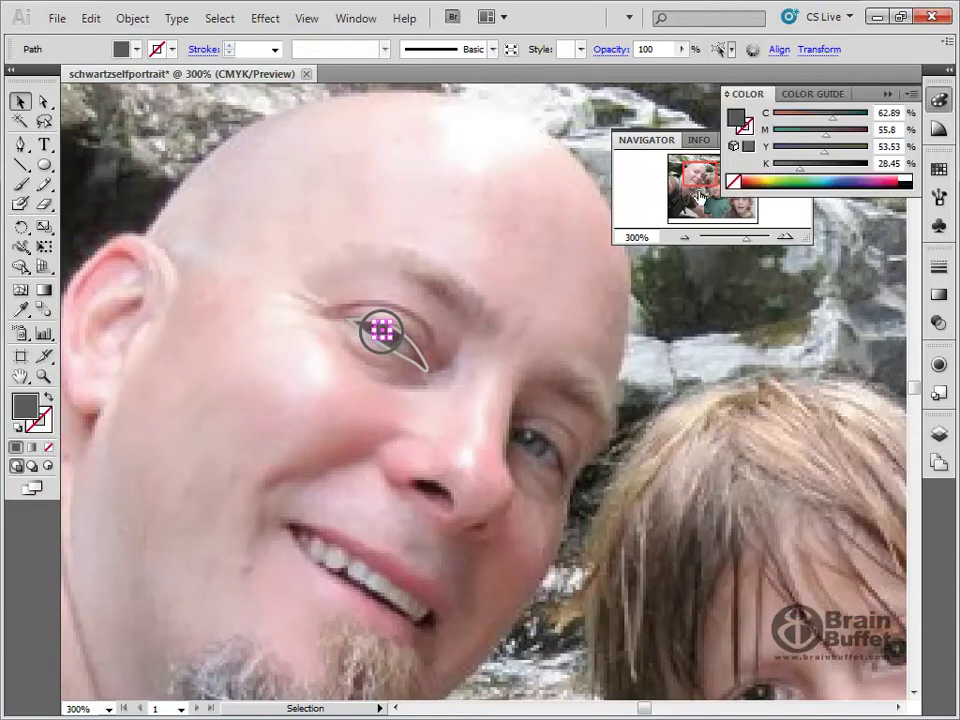
click(906, 180)
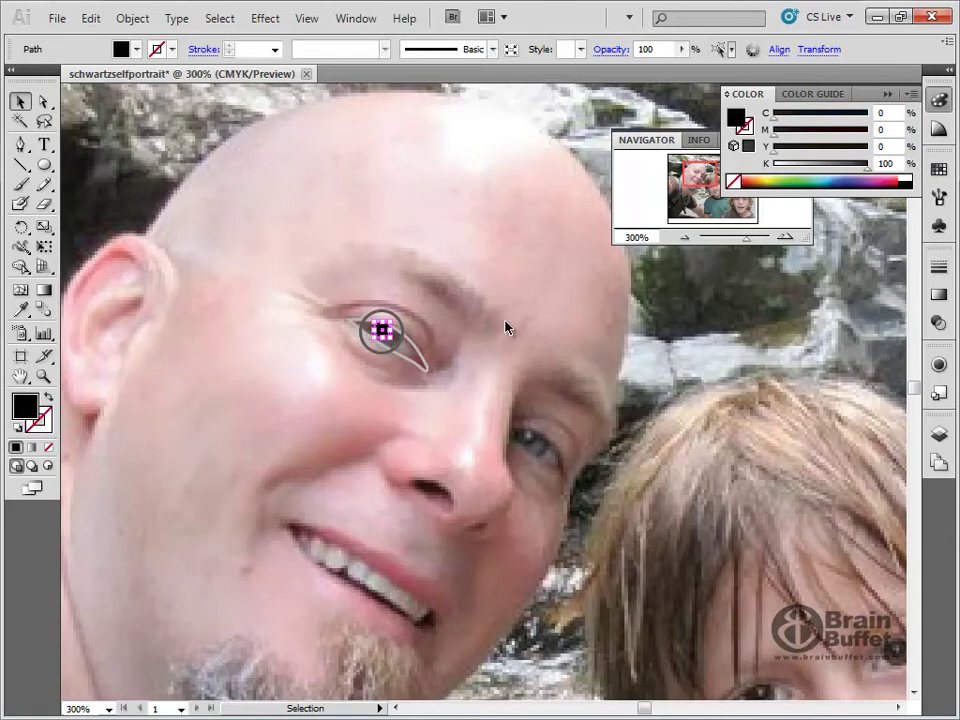
Step: Swap the iris circle's dark grey stroke and the eye shape's light grey stroke to fills, leaving both without strokes
key(shift+x)
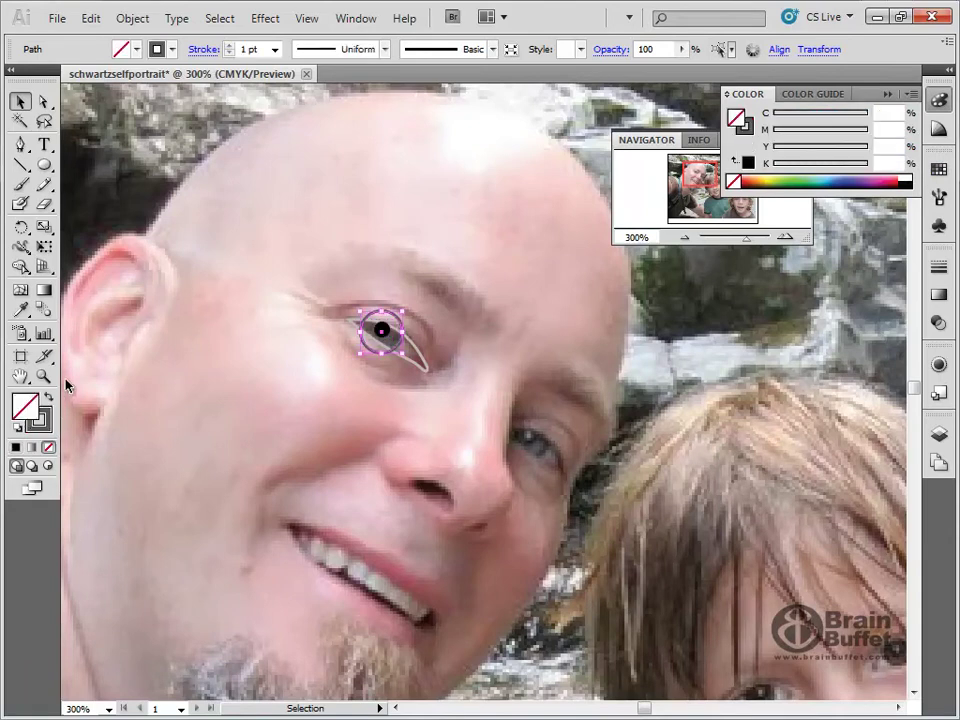
click(47, 403)
click(422, 364)
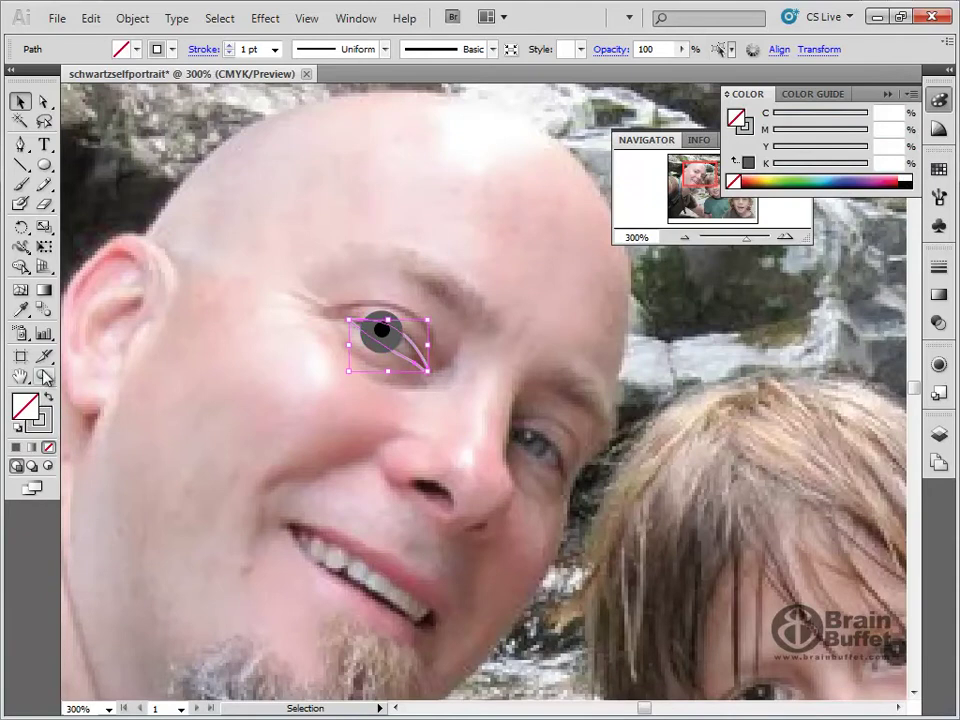
click(347, 238)
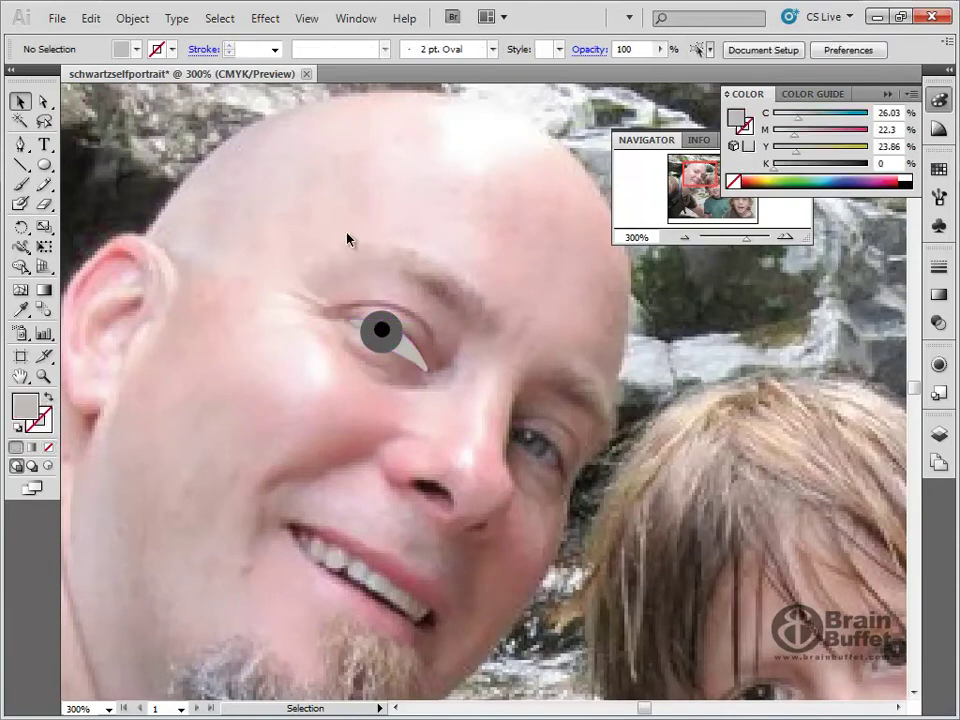
Step: Adjust the black pupil's position with the Direct Selection tool so it sits centred in the iris circle
click(44, 101)
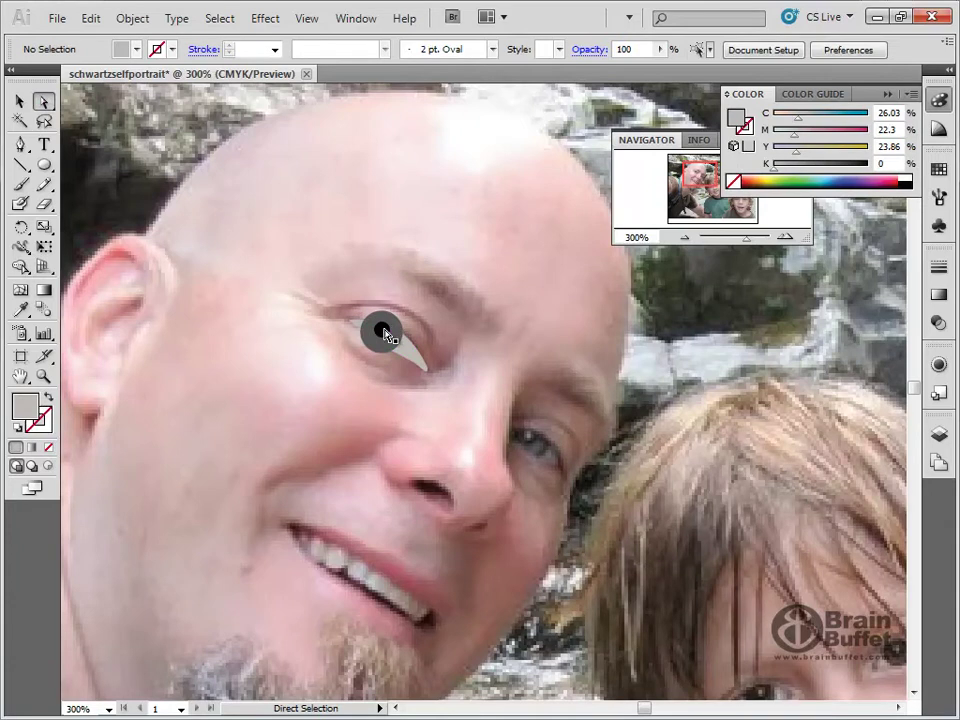
click(382, 330)
drag(382, 331, 383, 333)
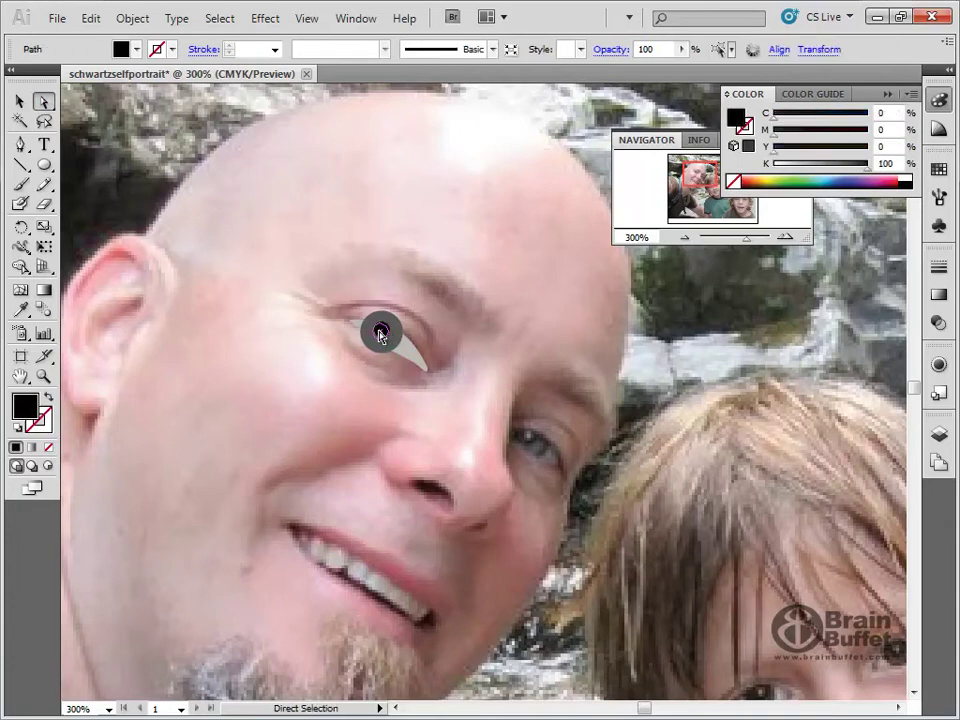
click(441, 281)
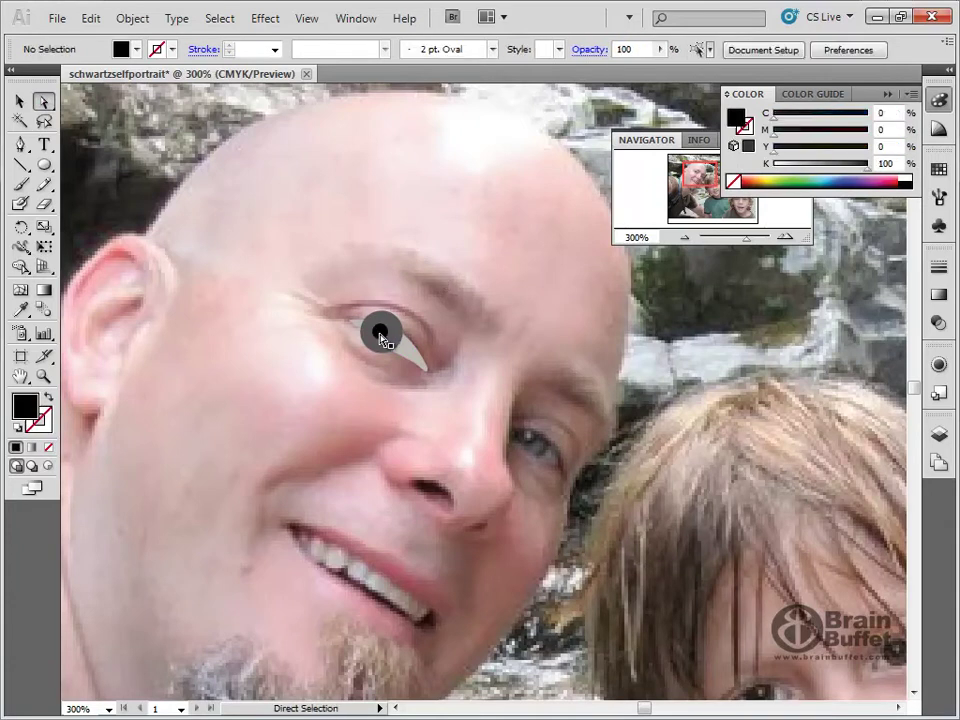
drag(380, 333, 381, 332)
click(457, 322)
Step: Select the eye shape, iris and pupil together and remove the iris parts above and below the eye outline with Shape Builder
drag(305, 247, 445, 426)
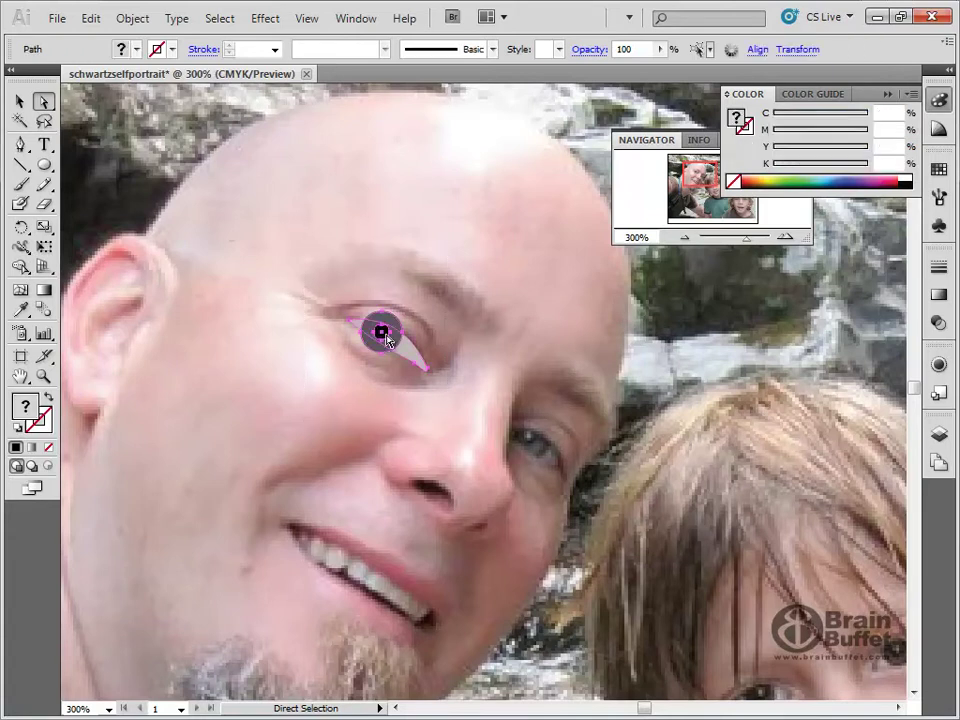
click(43, 377)
drag(305, 248, 527, 486)
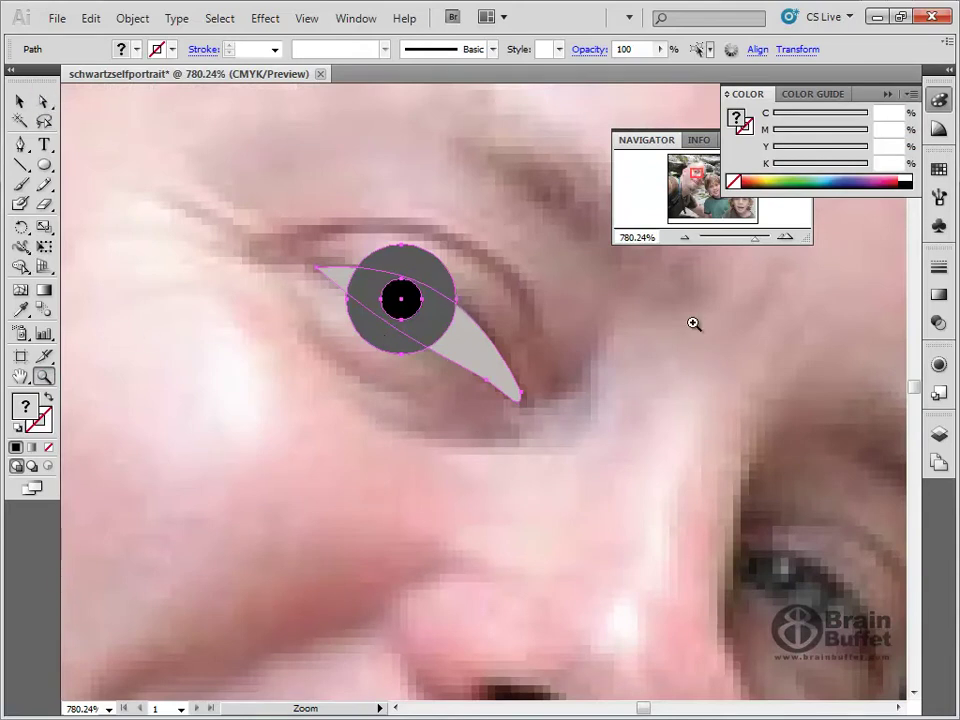
click(938, 434)
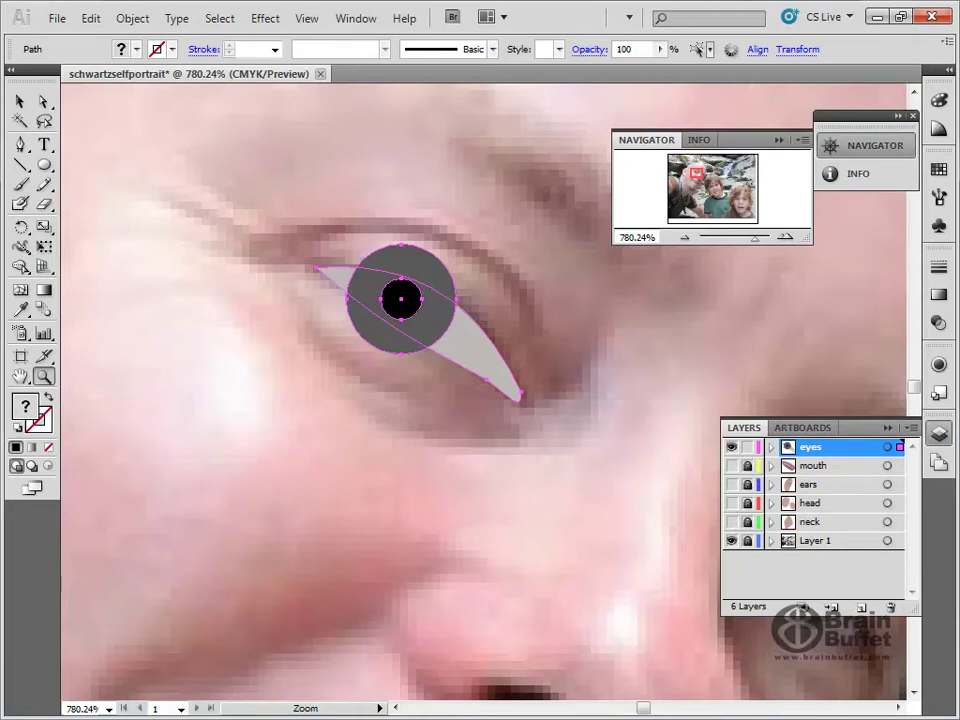
click(20, 101)
drag(204, 146, 620, 482)
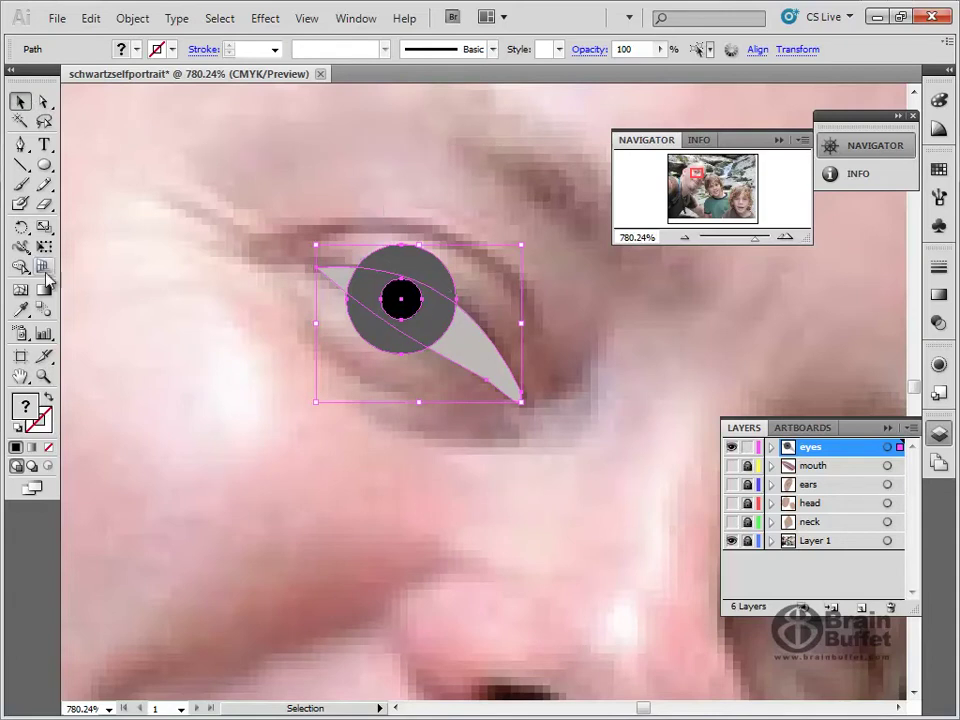
click(20, 269)
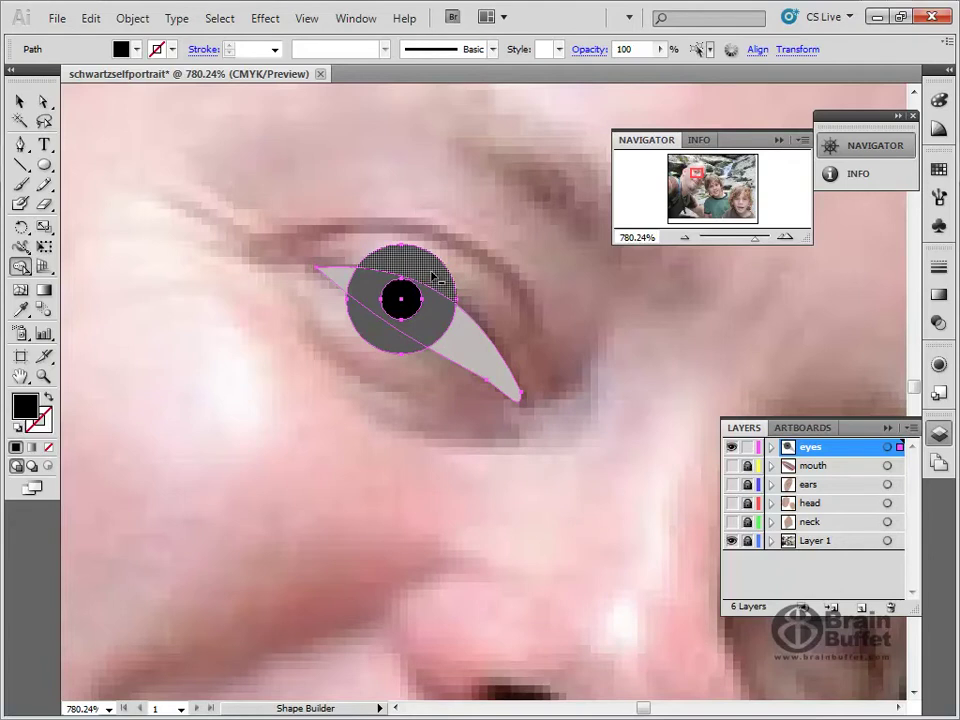
alt+click(433, 276)
alt+click(400, 352)
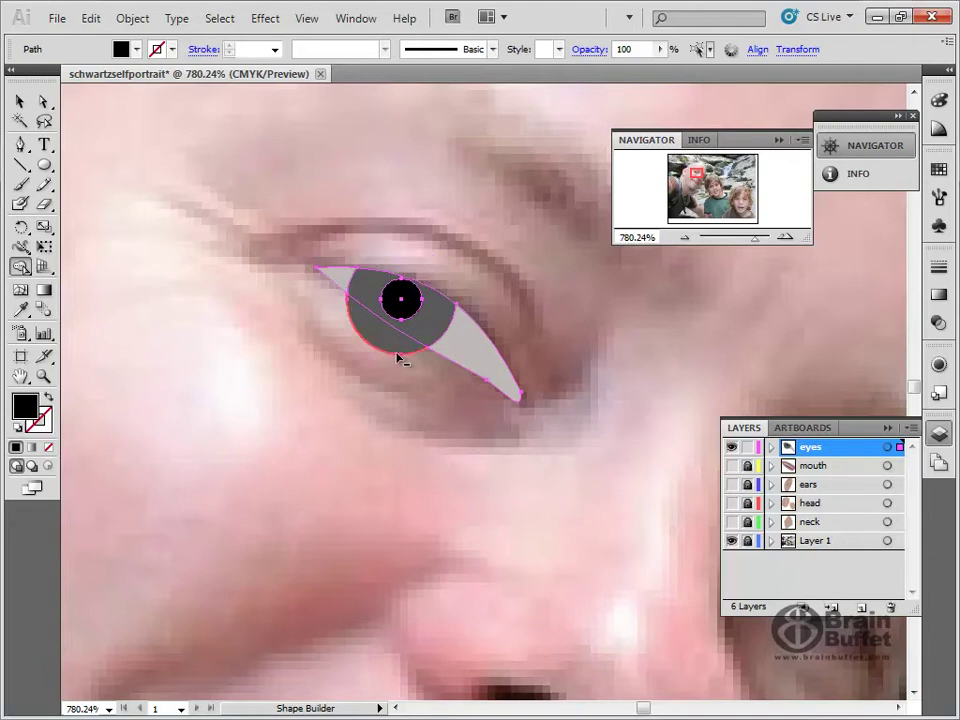
Step: View the artwork at 100% with the mouth, ears, head and neck layers shown, and hide those four layers again
double_click(43, 376)
click(19, 101)
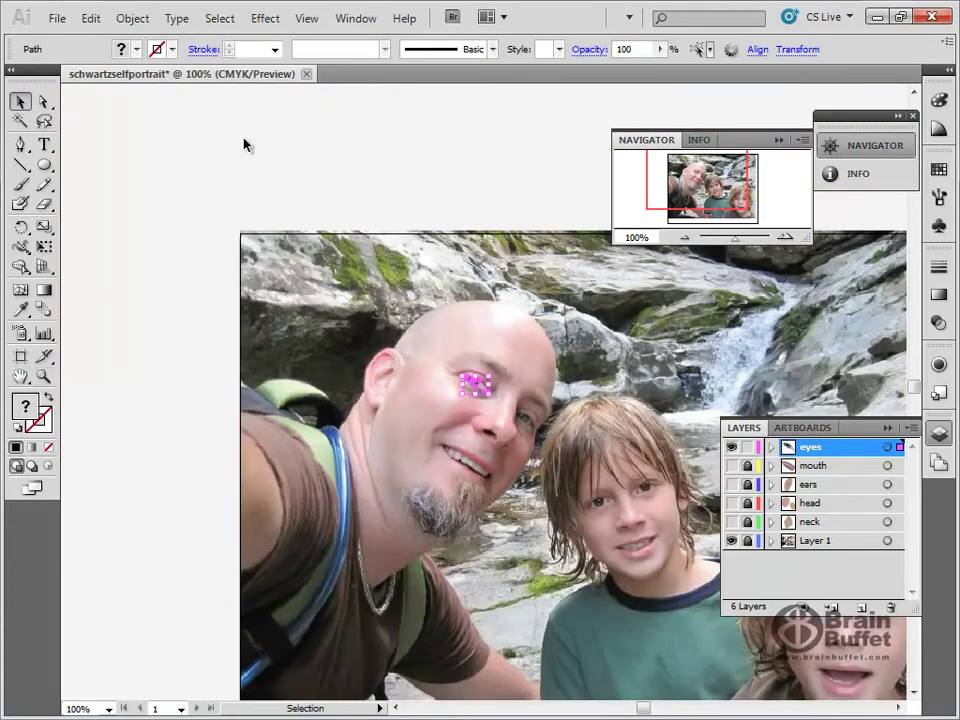
click(243, 145)
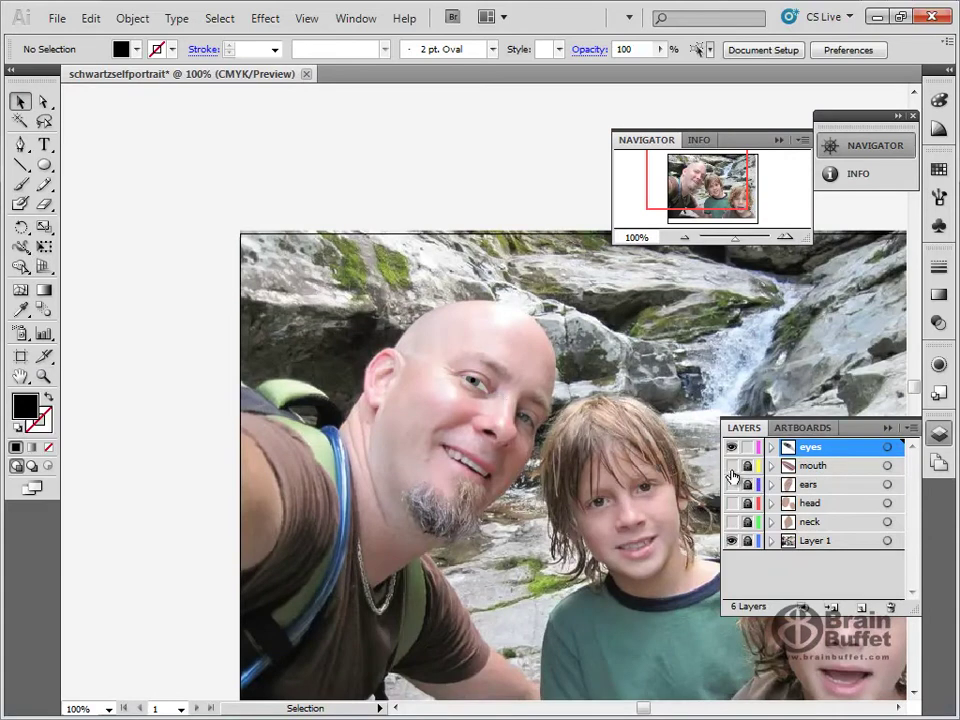
drag(731, 465, 735, 522)
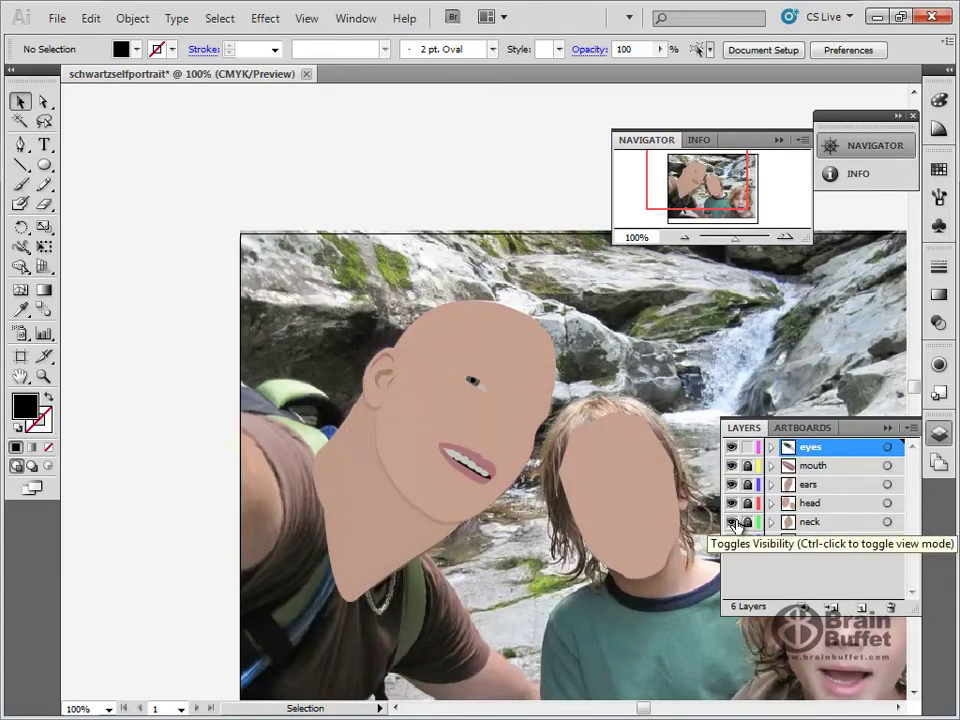
drag(731, 465, 731, 525)
Step: Trace the outline of the man's other eye with the Pen tool, using the first eye's light grey as stroke with no fill
click(43, 376)
drag(433, 328, 495, 435)
click(21, 146)
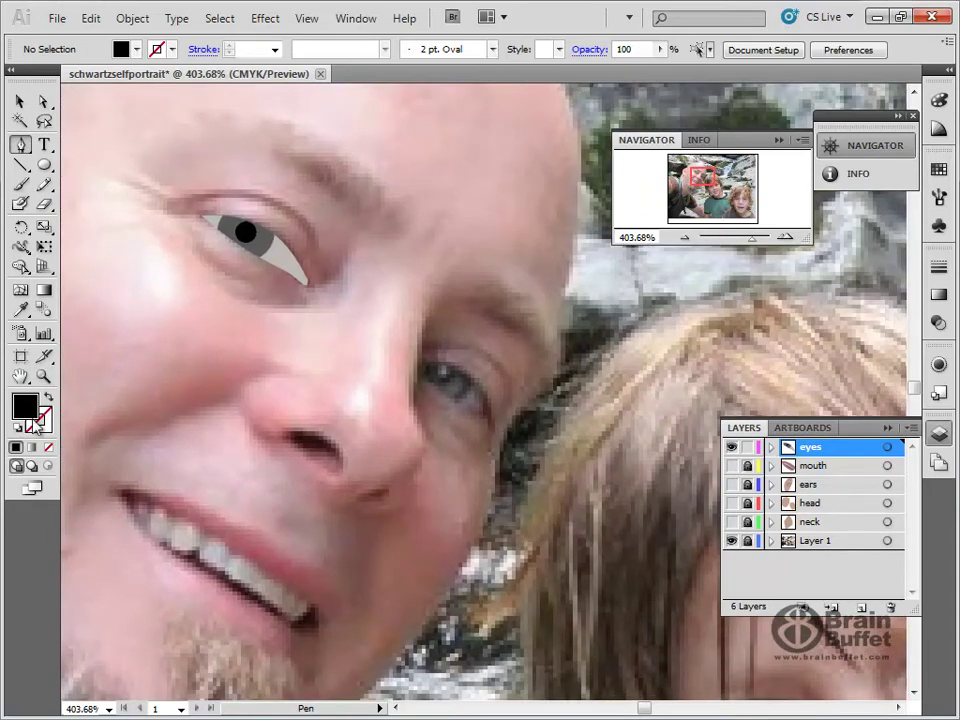
click(21, 311)
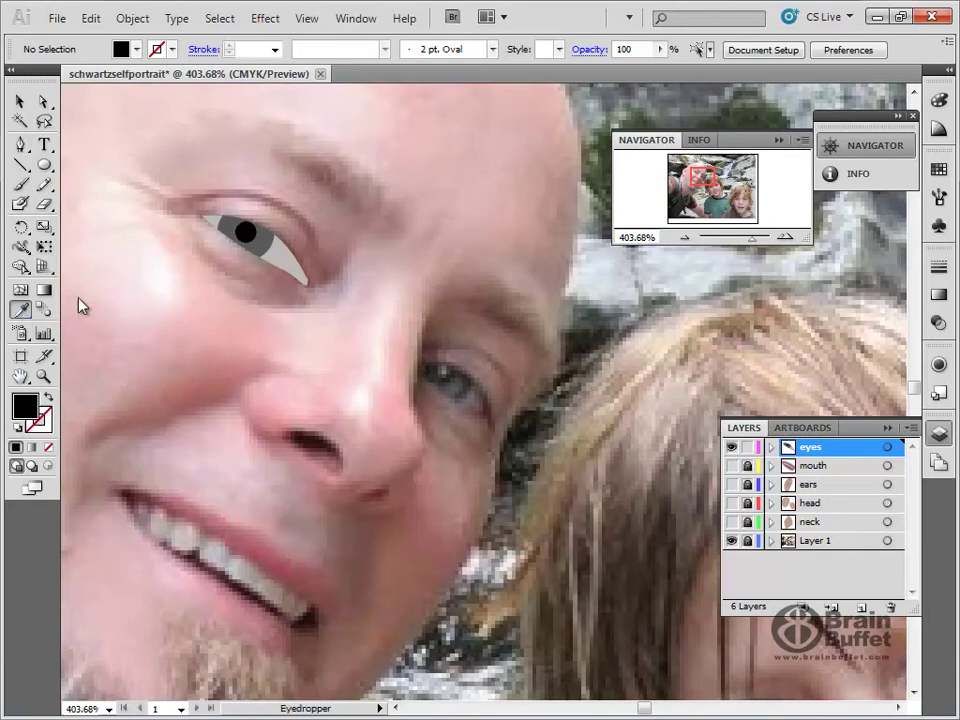
click(48, 398)
click(21, 145)
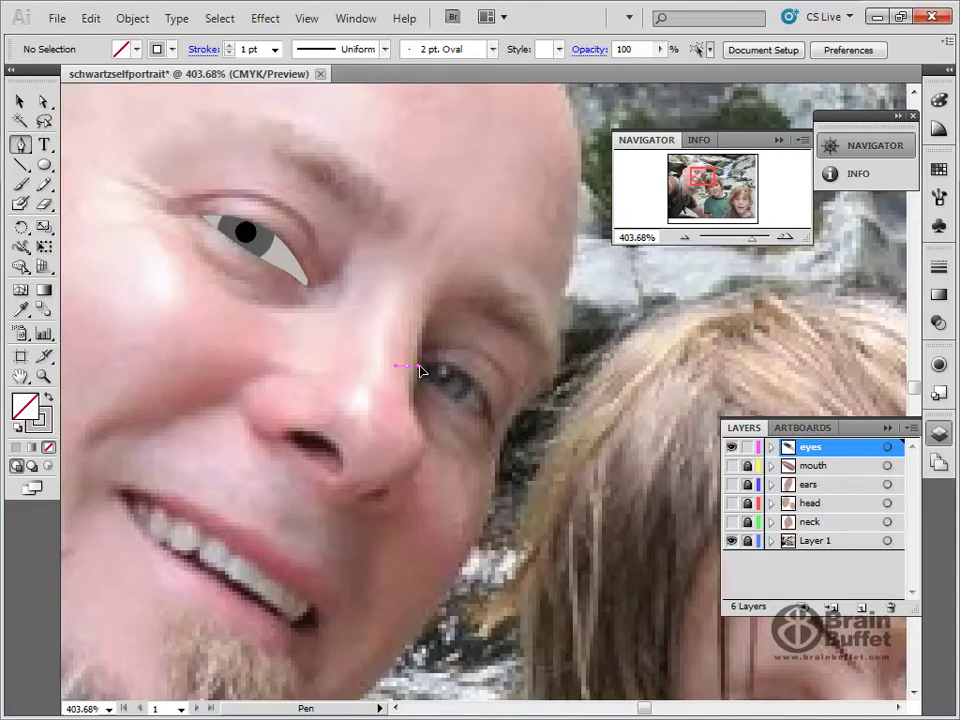
drag(472, 377, 414, 375)
click(489, 418)
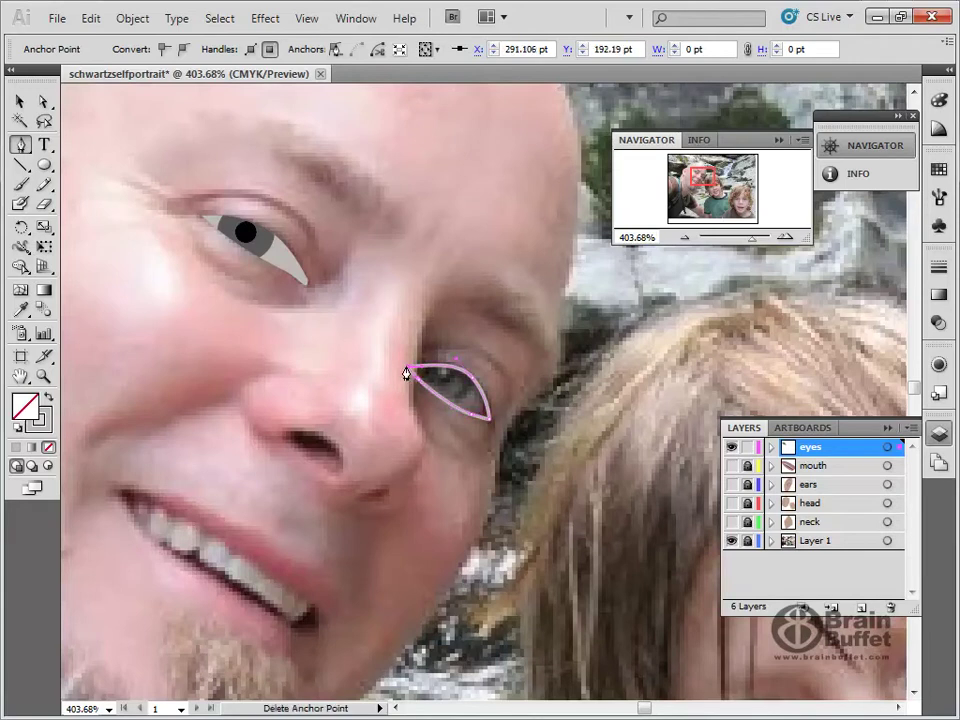
Step: Draw an iris circle over the second eye and place a copy of the first eye's black pupil inside it
click(45, 166)
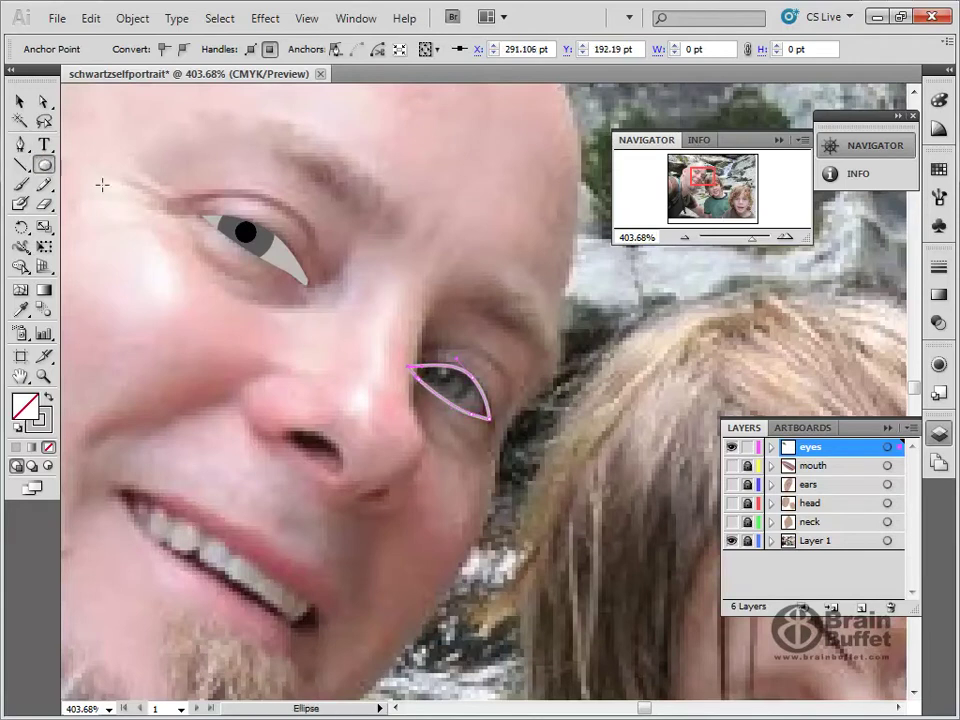
drag(424, 346, 476, 399)
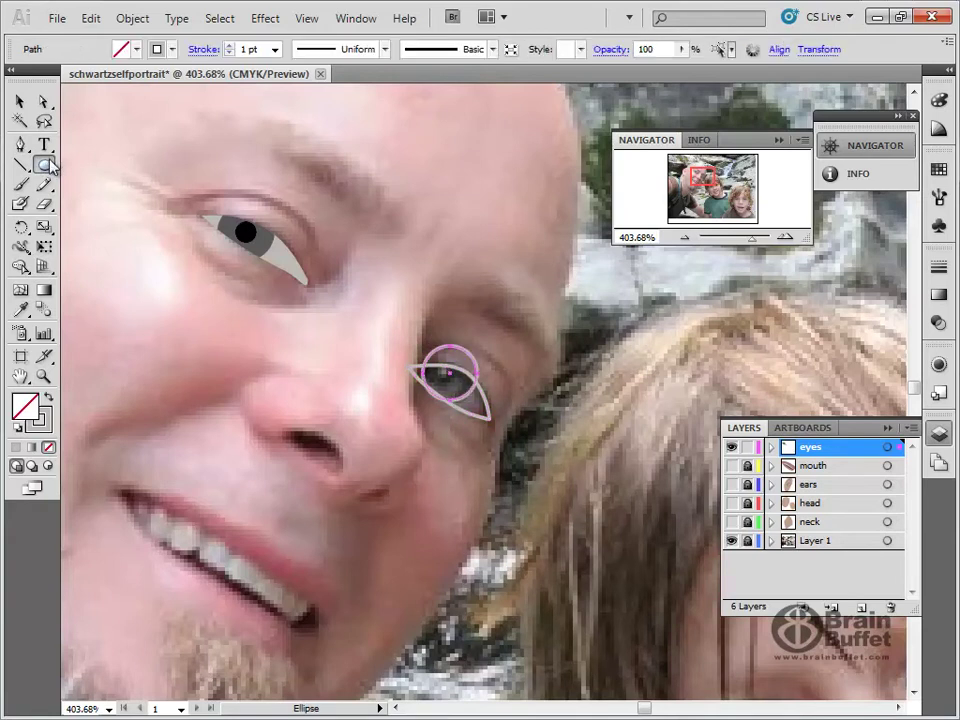
click(20, 101)
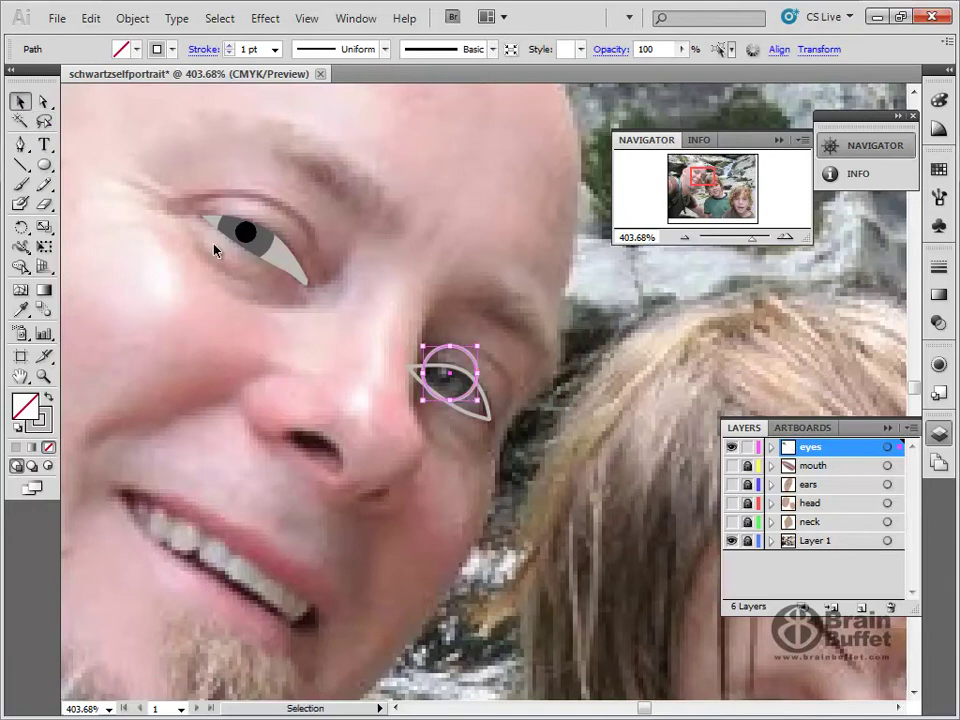
click(251, 239)
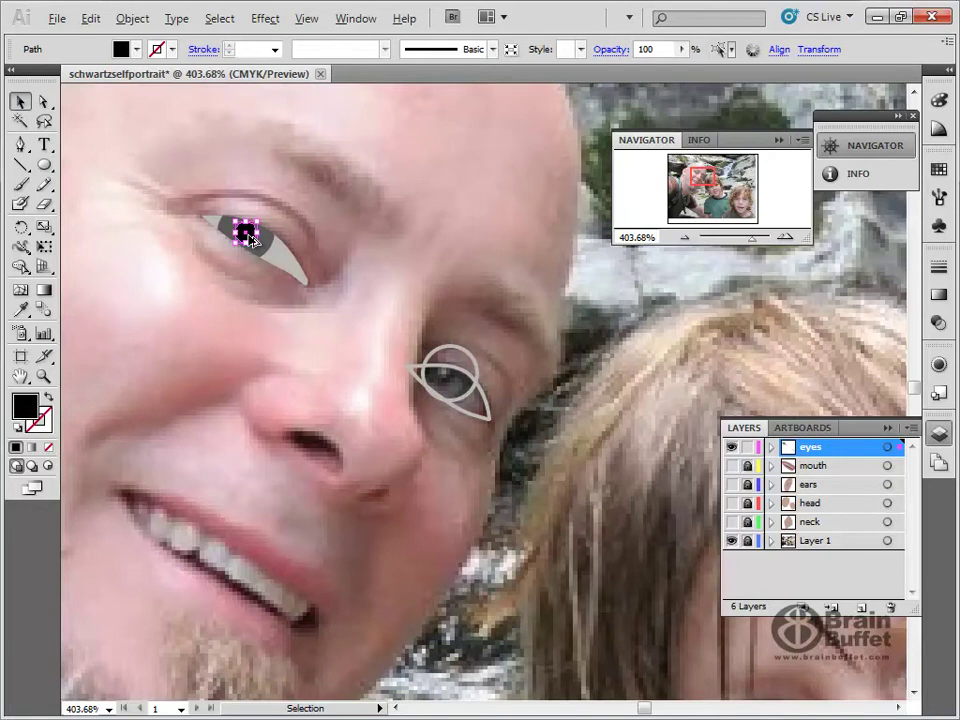
drag(247, 235, 446, 376)
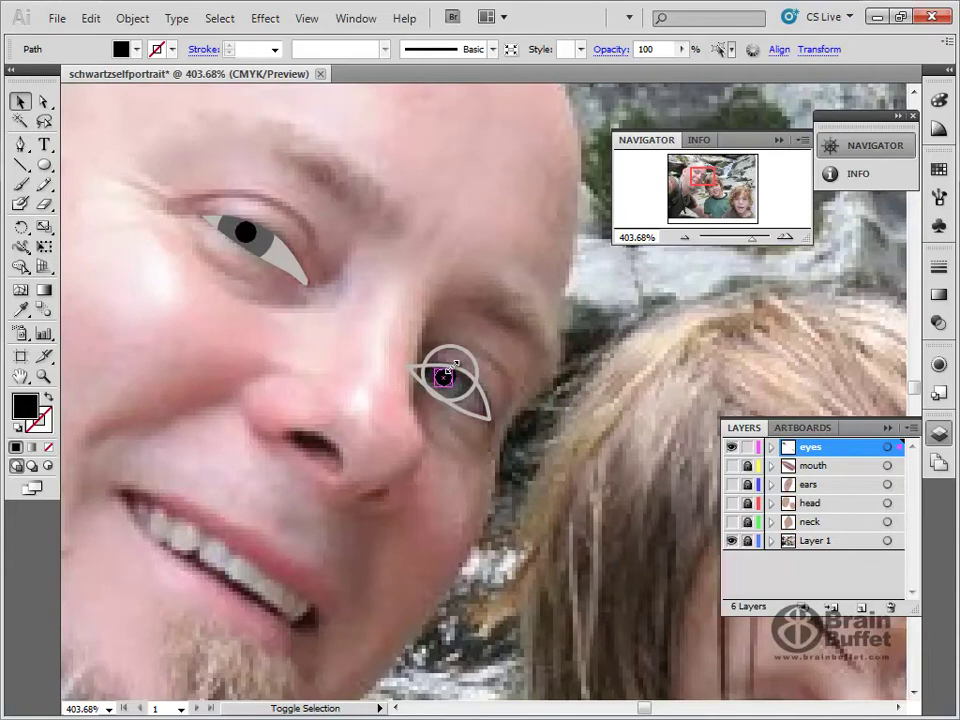
key(Up)
key(Right)
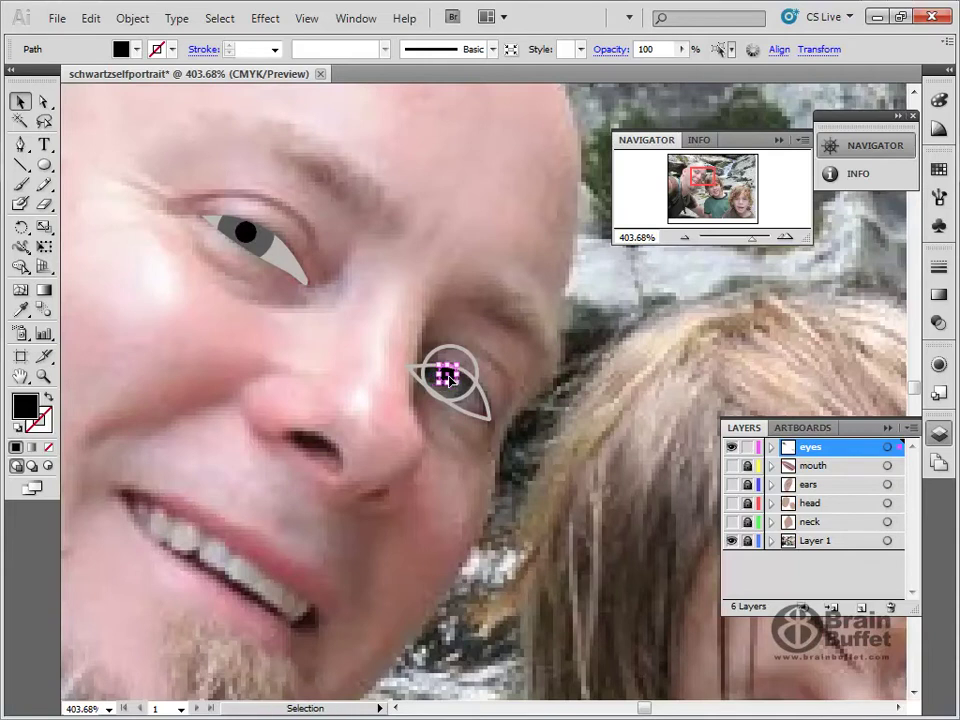
Step: Give the second eye's iris circle the first iris's dark grey fill and no stroke with the Eyedropper
click(472, 359)
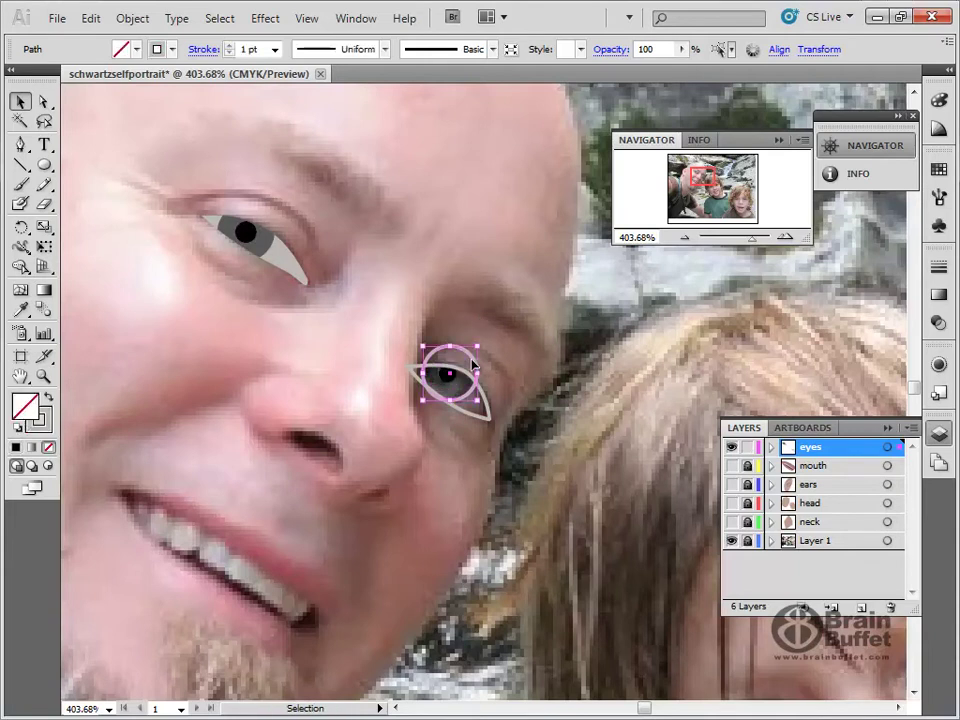
click(43, 311)
key(i)
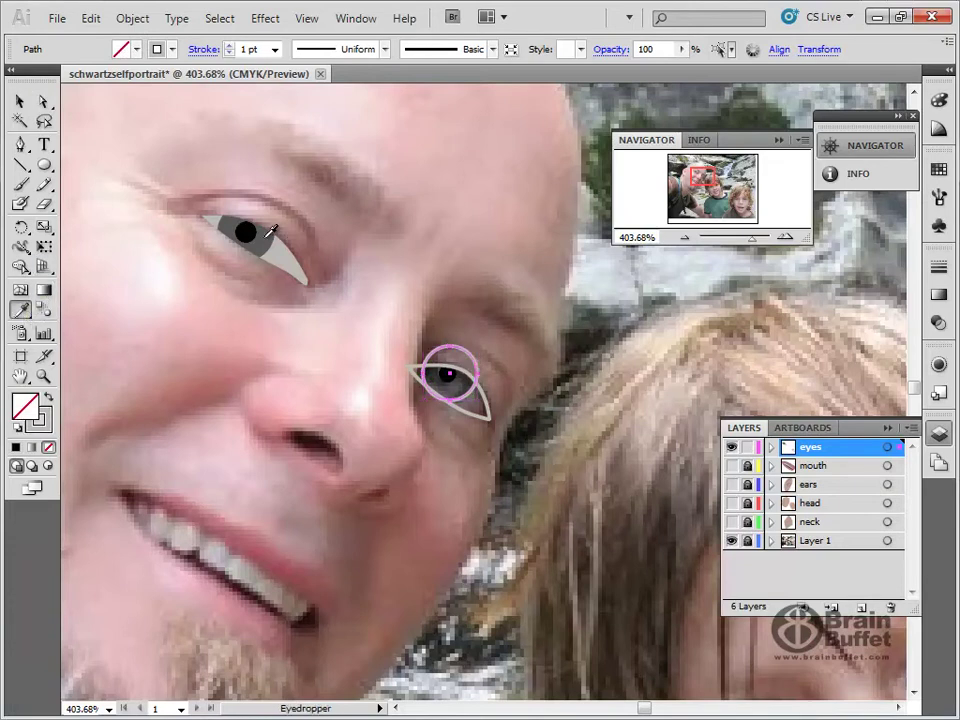
click(272, 236)
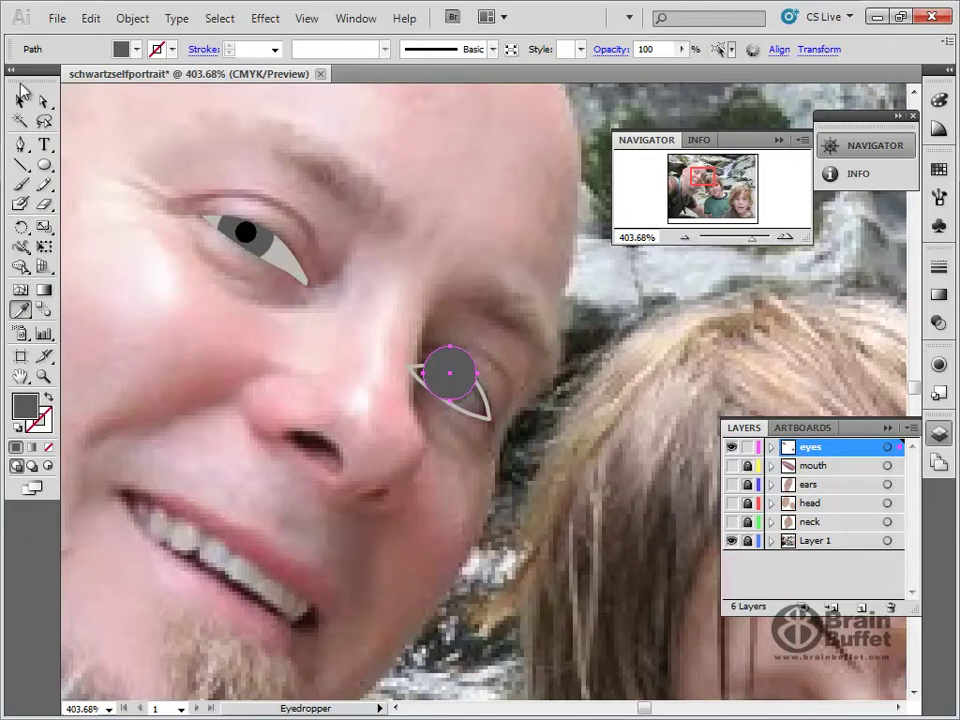
click(21, 101)
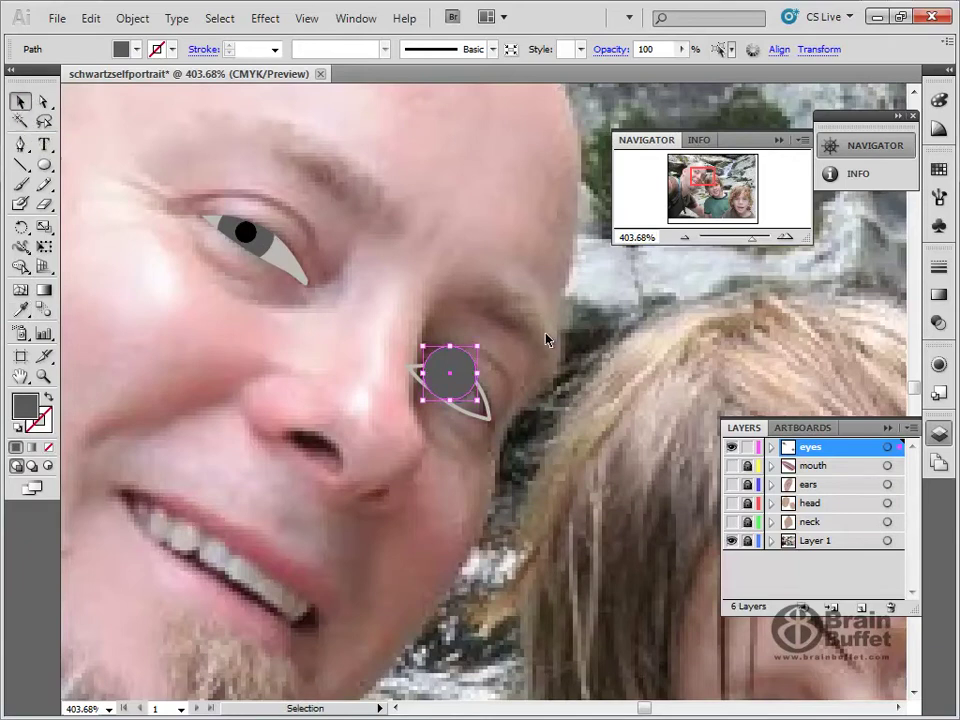
Step: Send the second eye's grey iris circle to the back, behind the pupil
click(478, 374)
click(448, 378)
right_click(455, 376)
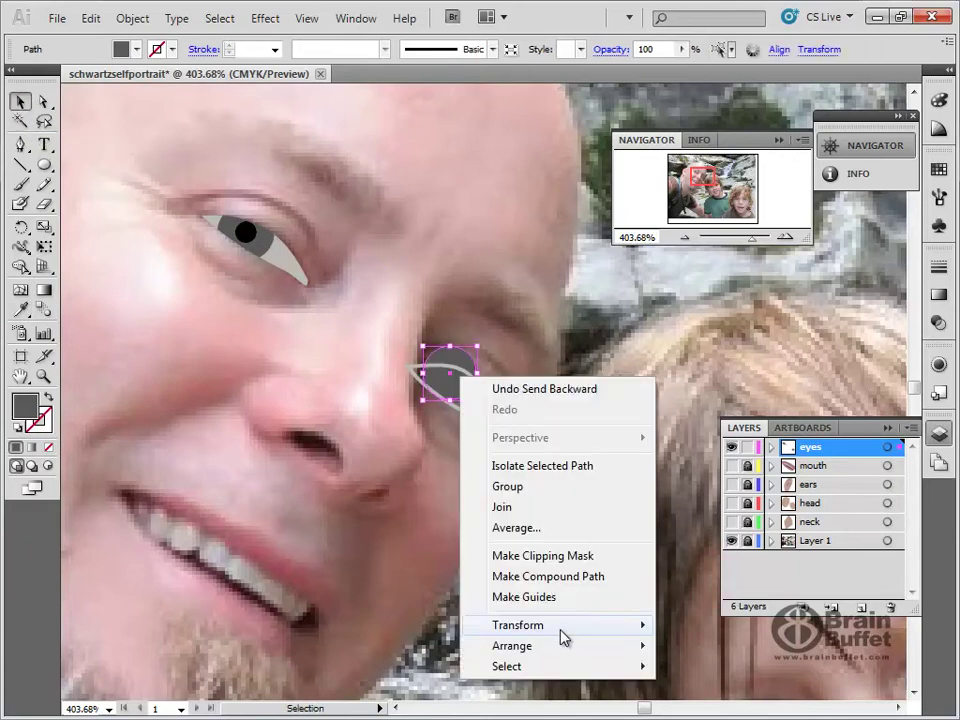
mouse_move(561, 647)
click(694, 620)
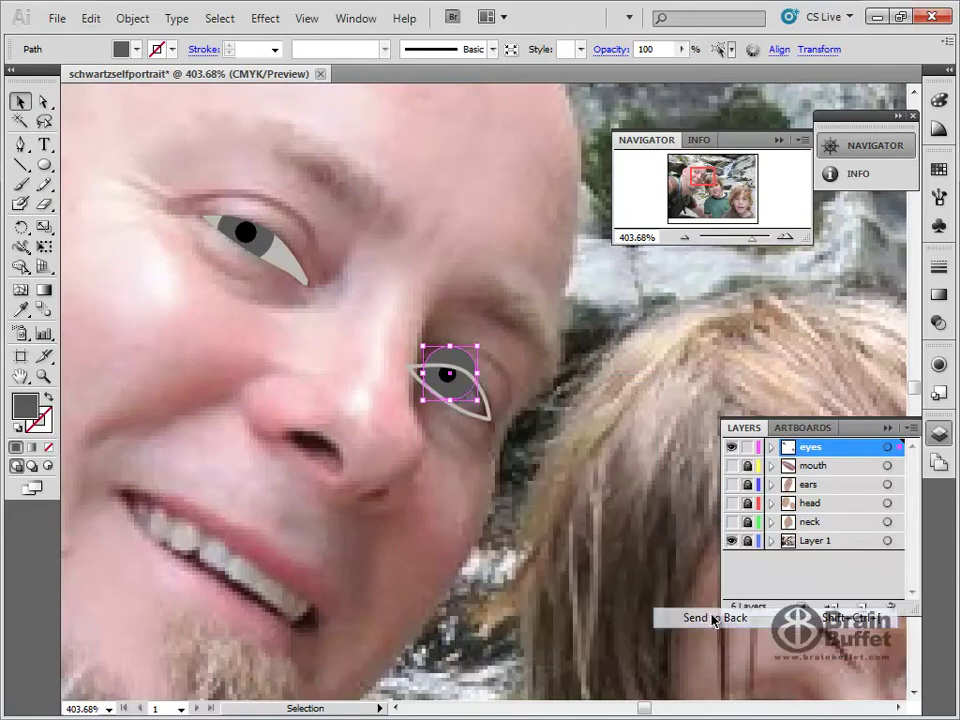
Step: Send the second eye's outline to the back and swap its light grey stroke to a fill
click(450, 382)
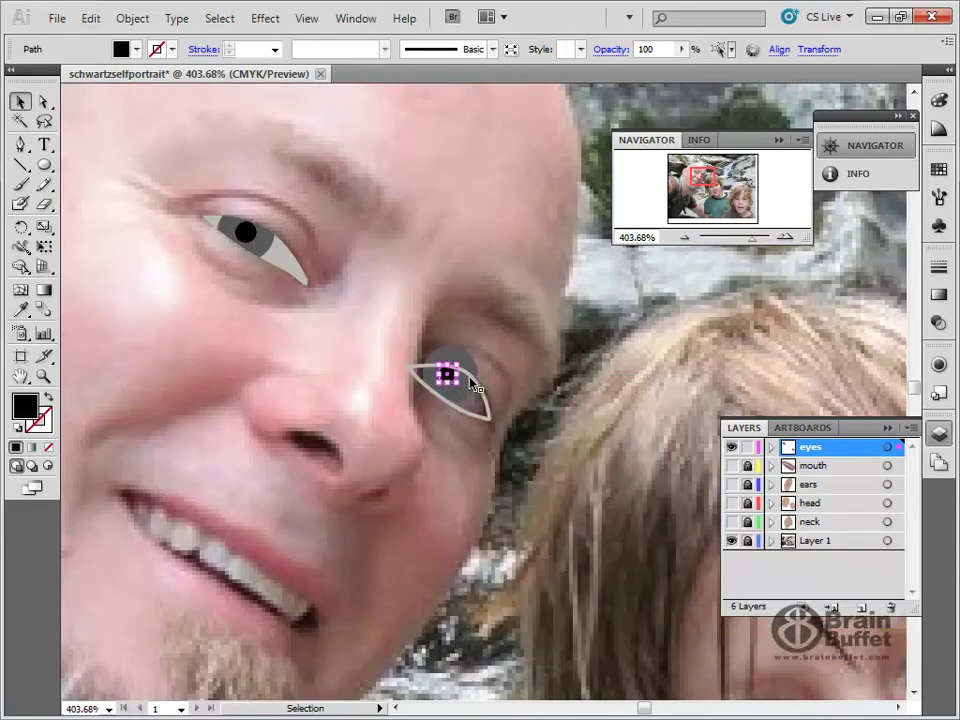
shift+click(480, 392)
right_click(484, 394)
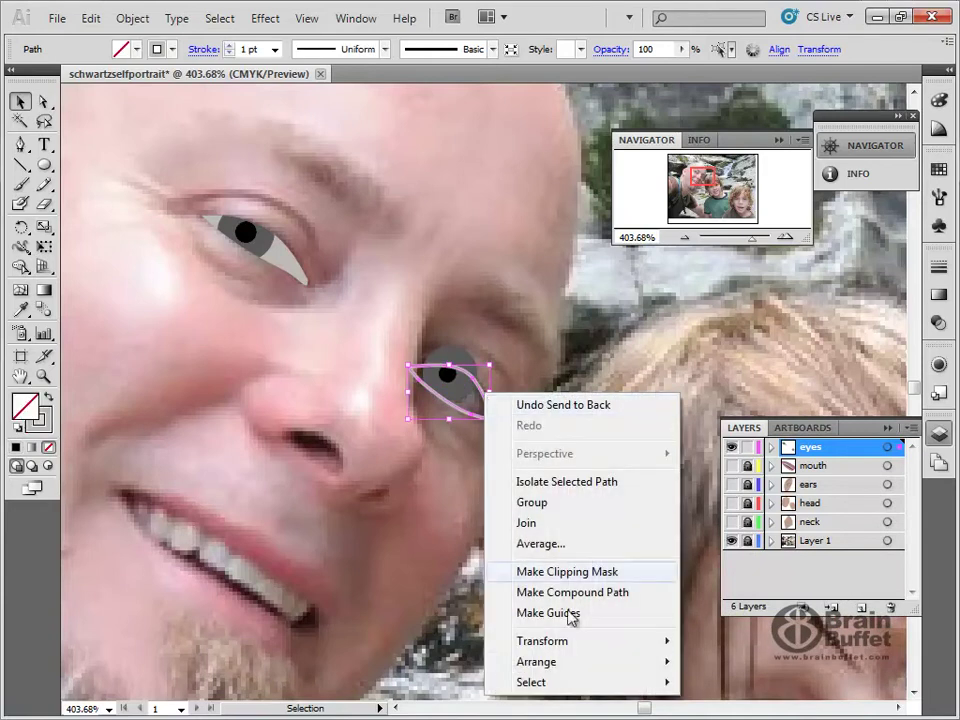
mouse_move(579, 662)
click(735, 633)
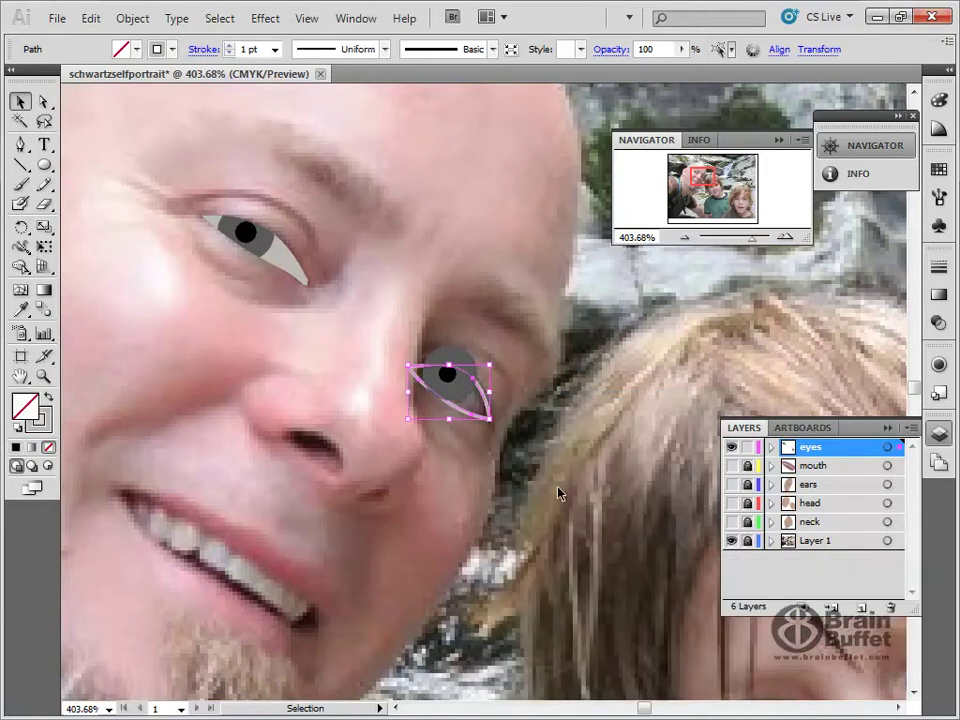
click(493, 331)
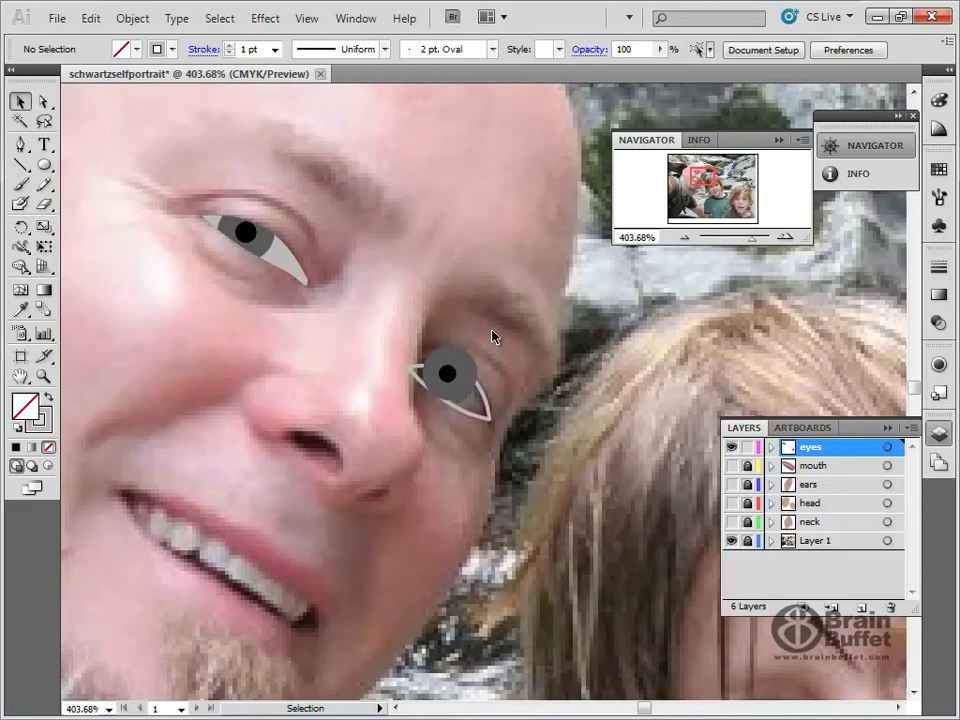
click(490, 402)
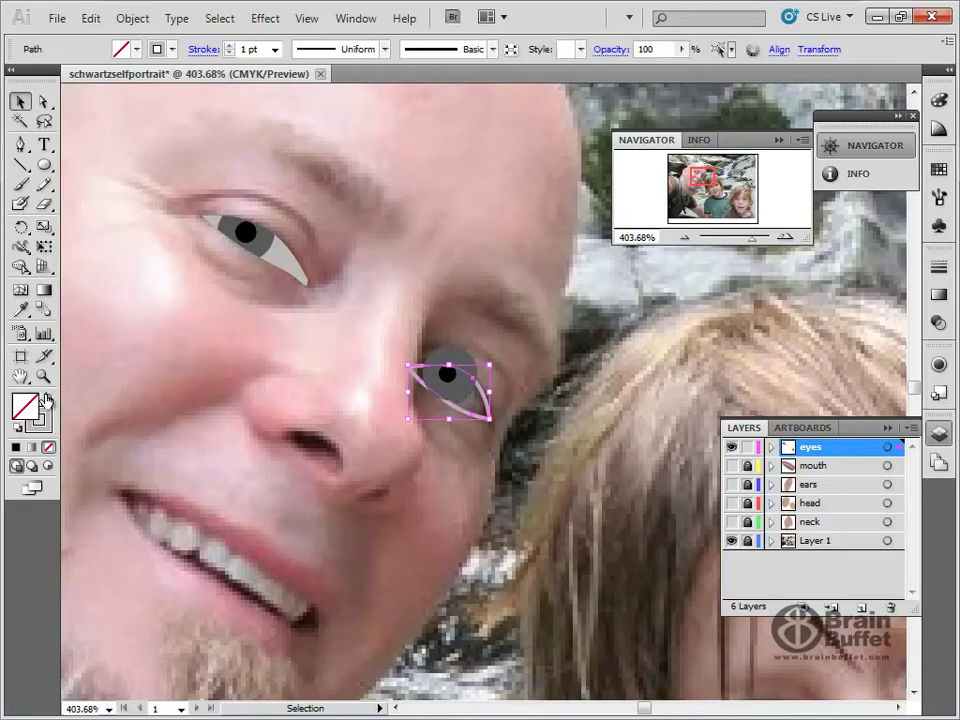
Step: Select the second eye's shape, iris and pupil and remove the iris part above the eye with Shape Builder
drag(456, 402, 505, 441)
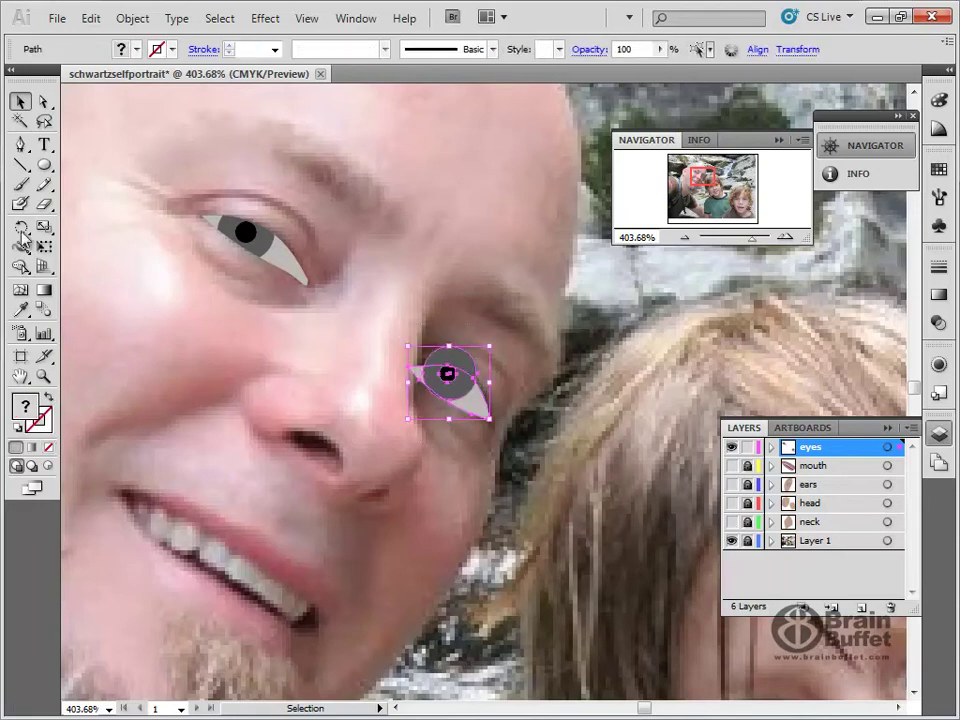
click(20, 266)
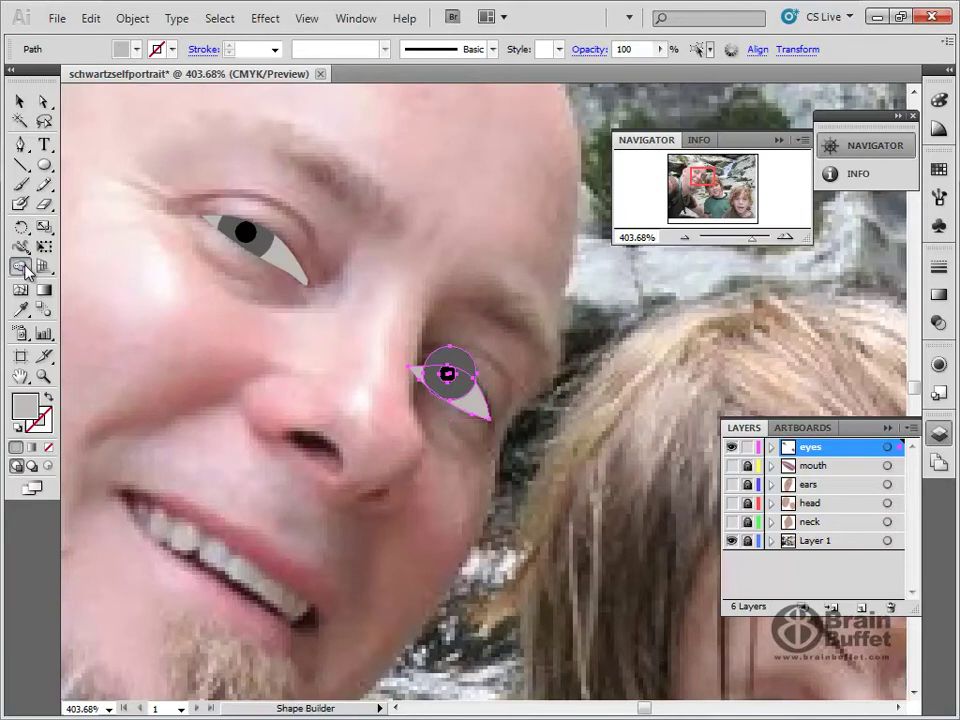
alt+click(455, 356)
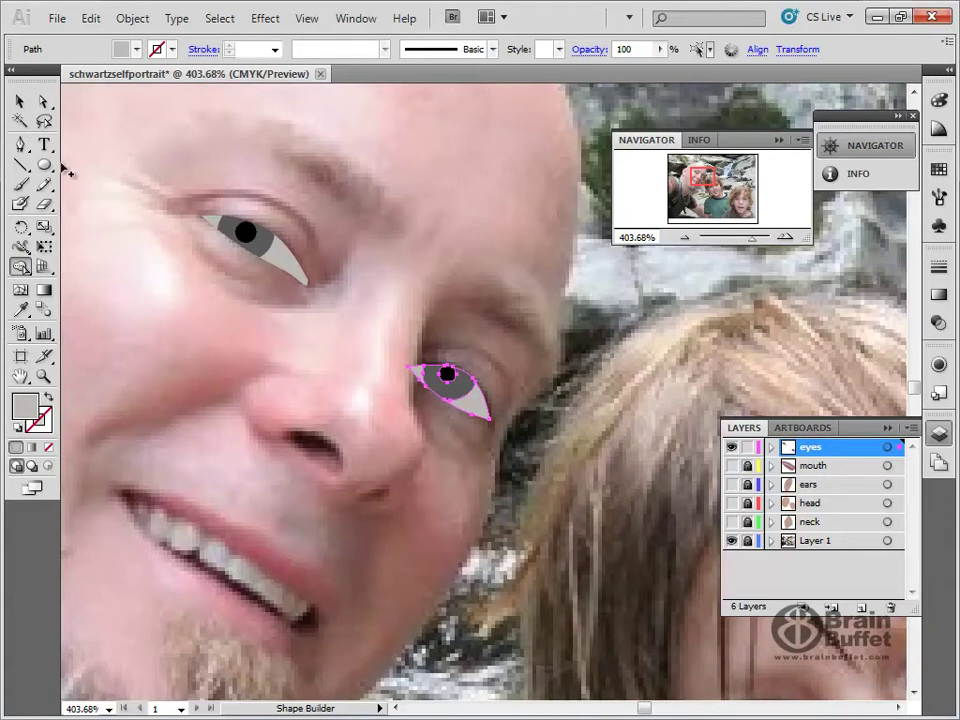
click(20, 101)
click(465, 168)
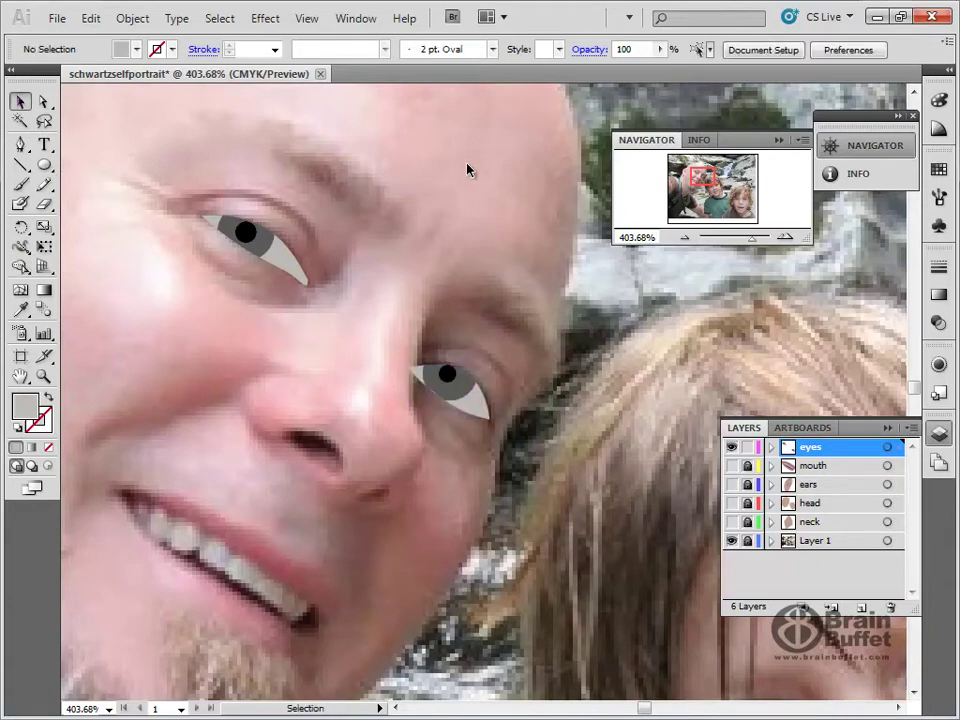
Step: Check both eyes with the mouth, ears, head and neck layers shown, and hide those four layers again
drag(732, 466, 735, 522)
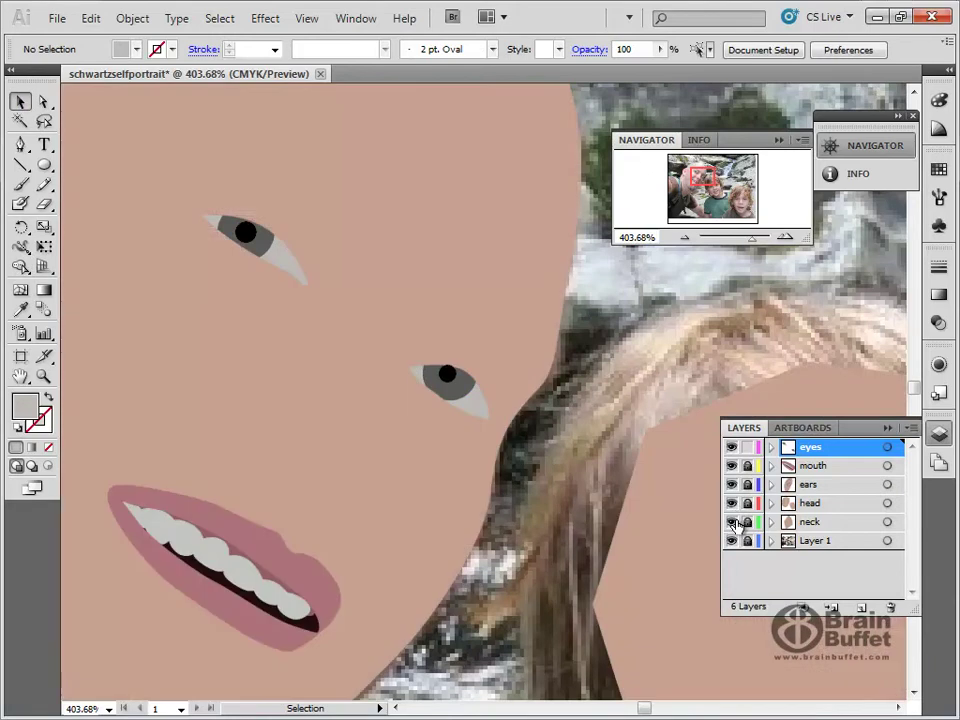
double_click(20, 377)
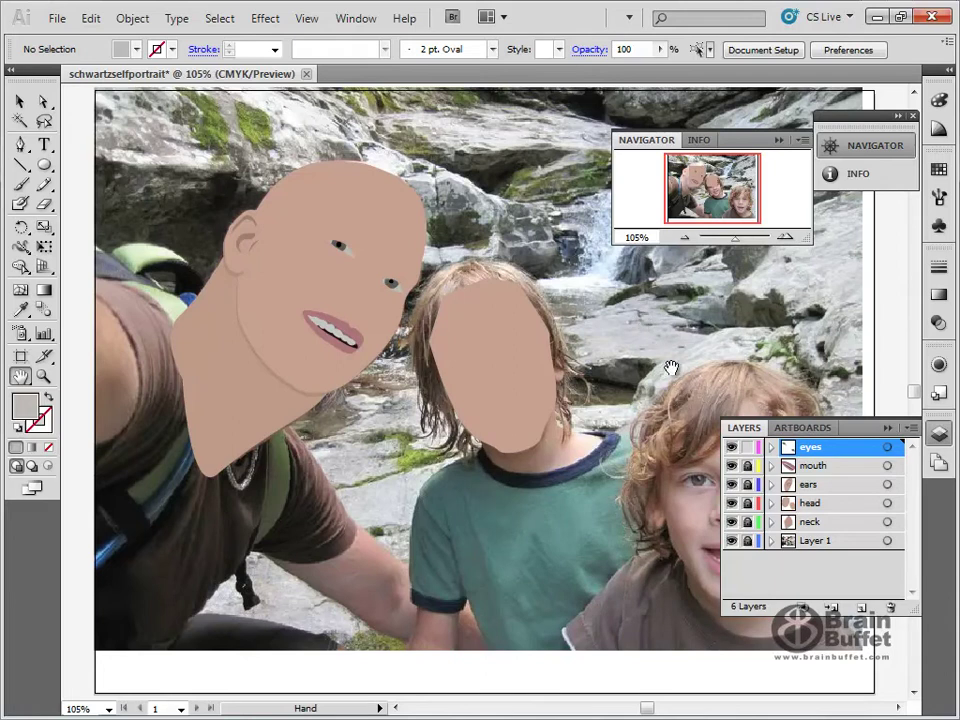
click(45, 377)
drag(206, 116, 510, 462)
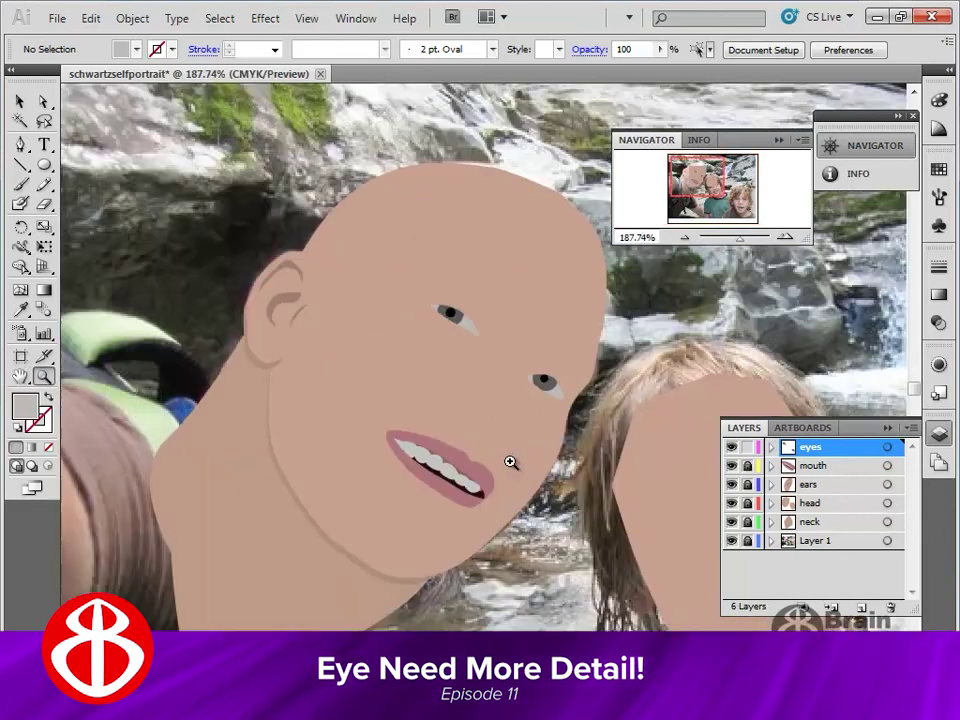
drag(731, 465, 738, 521)
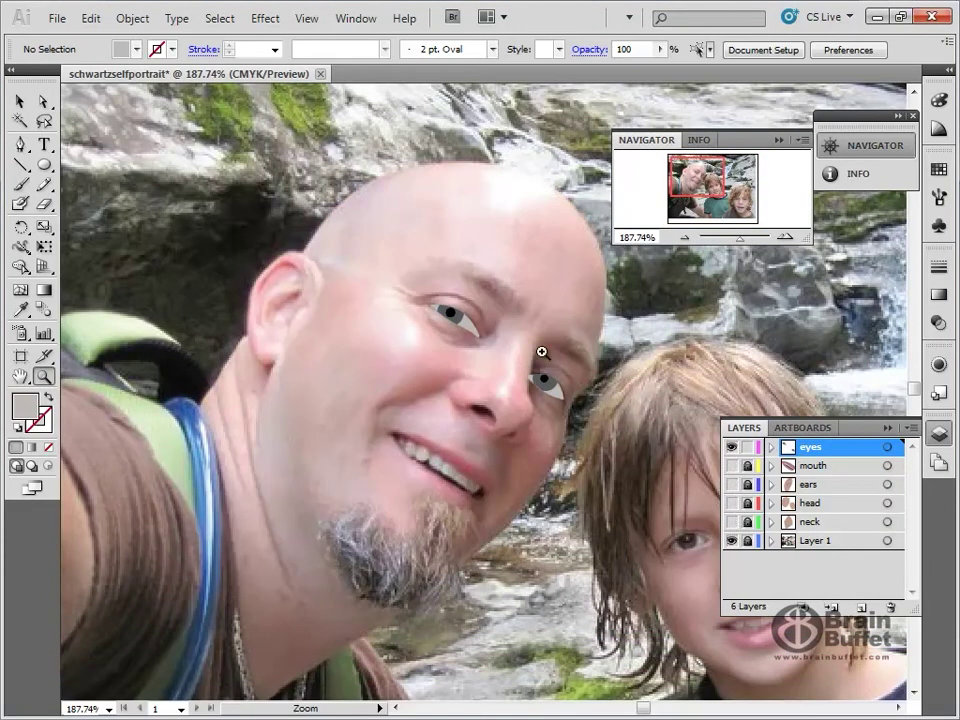
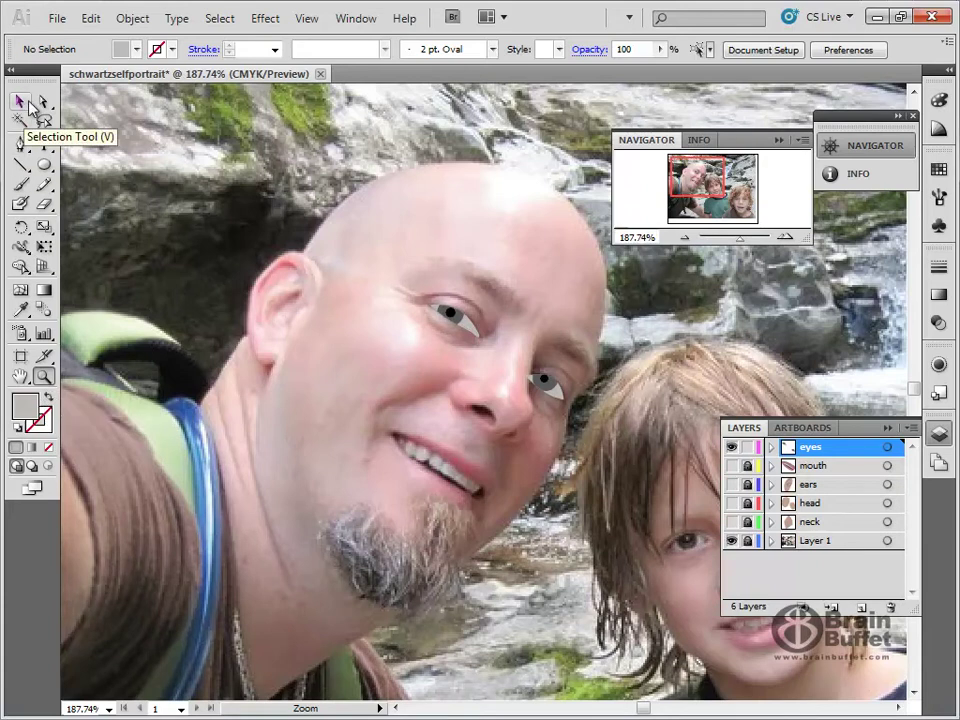
Step: Give the first eye's light grey shape a black 1 pt stroke
click(22, 103)
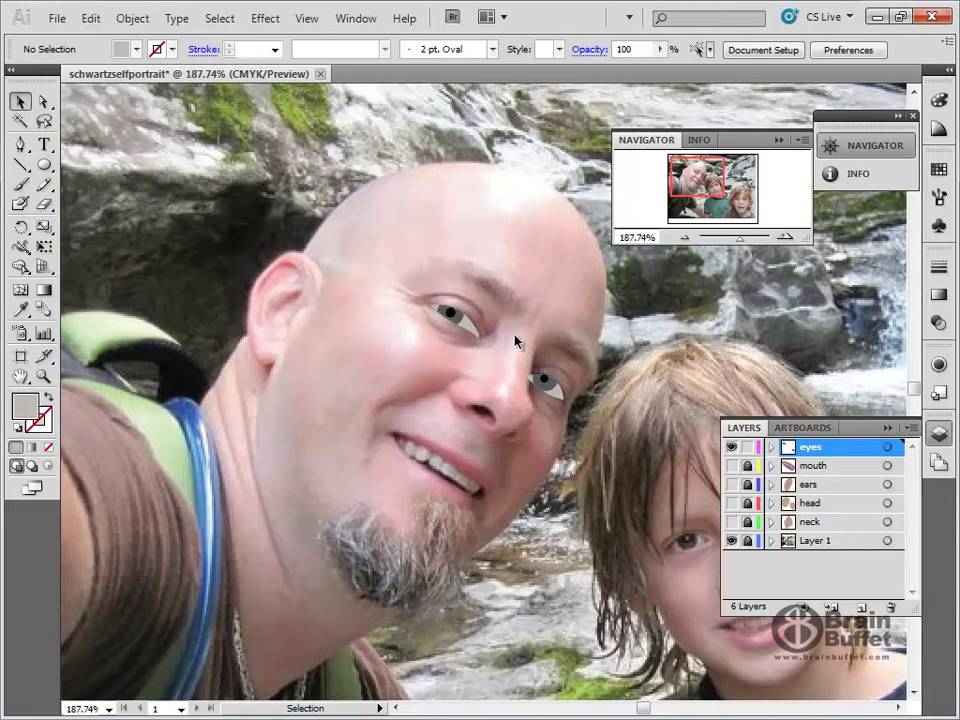
click(476, 331)
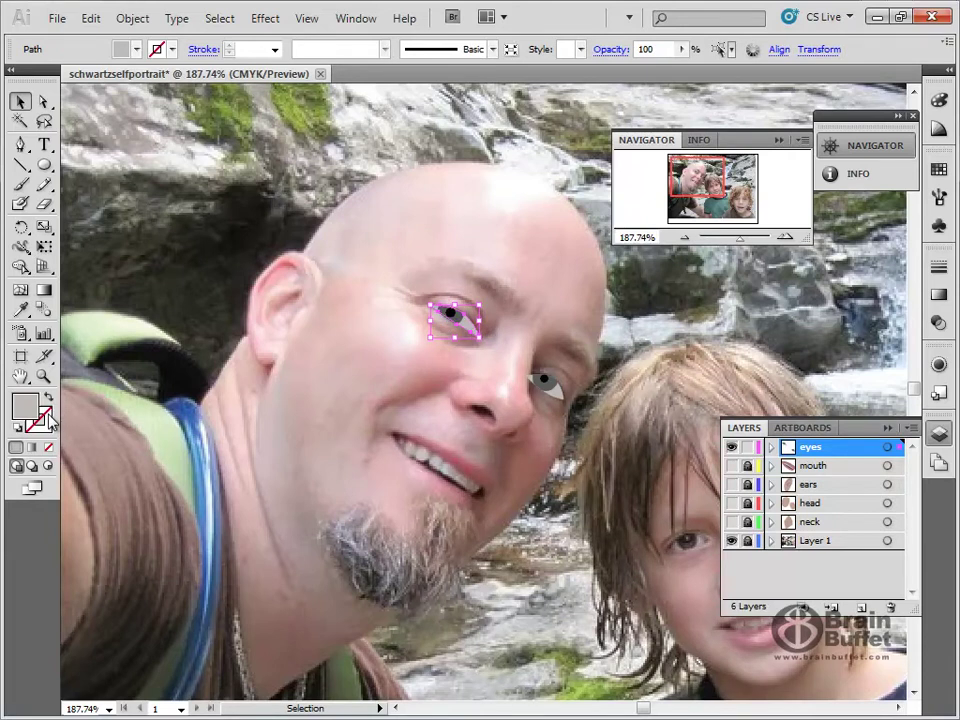
click(939, 100)
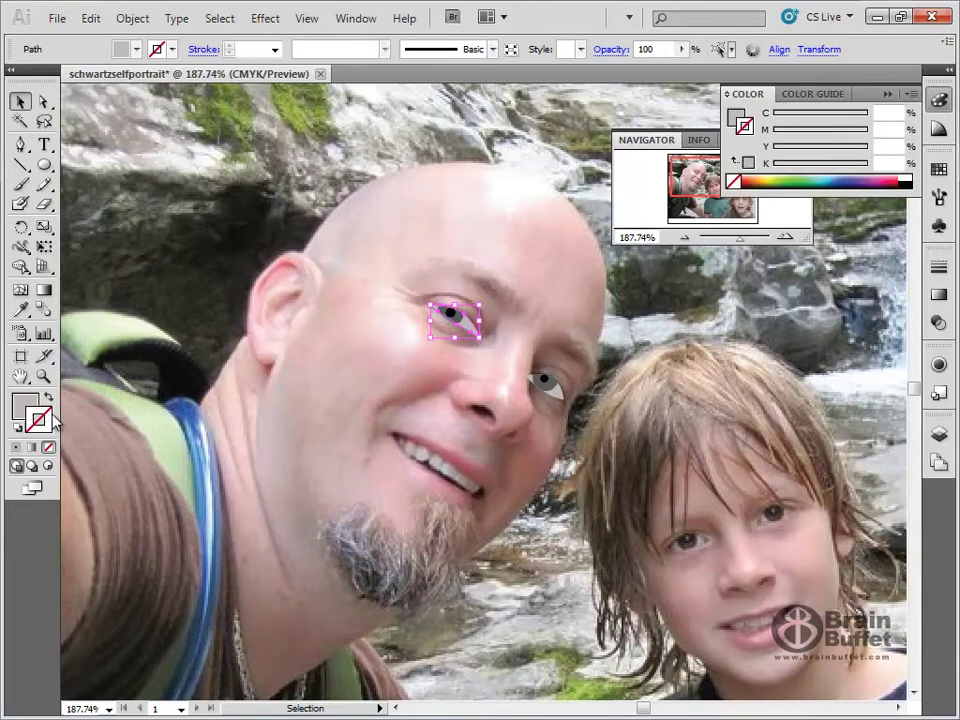
click(912, 174)
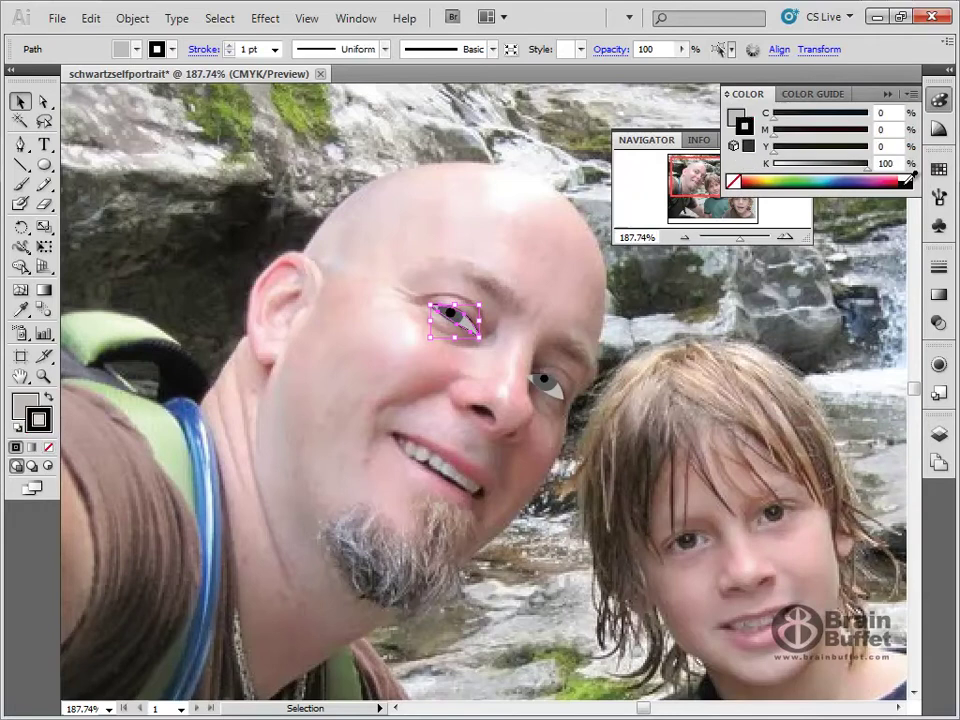
click(43, 101)
click(112, 108)
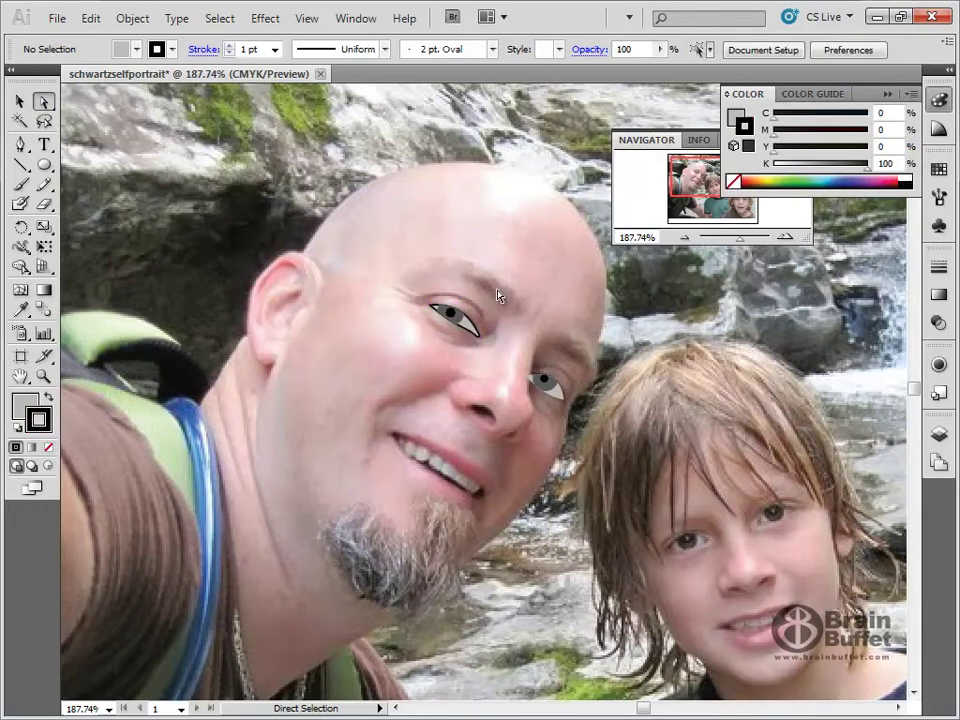
Step: Copy the first eye's black-outlined shape and paste the duplicate in front of the original
click(43, 375)
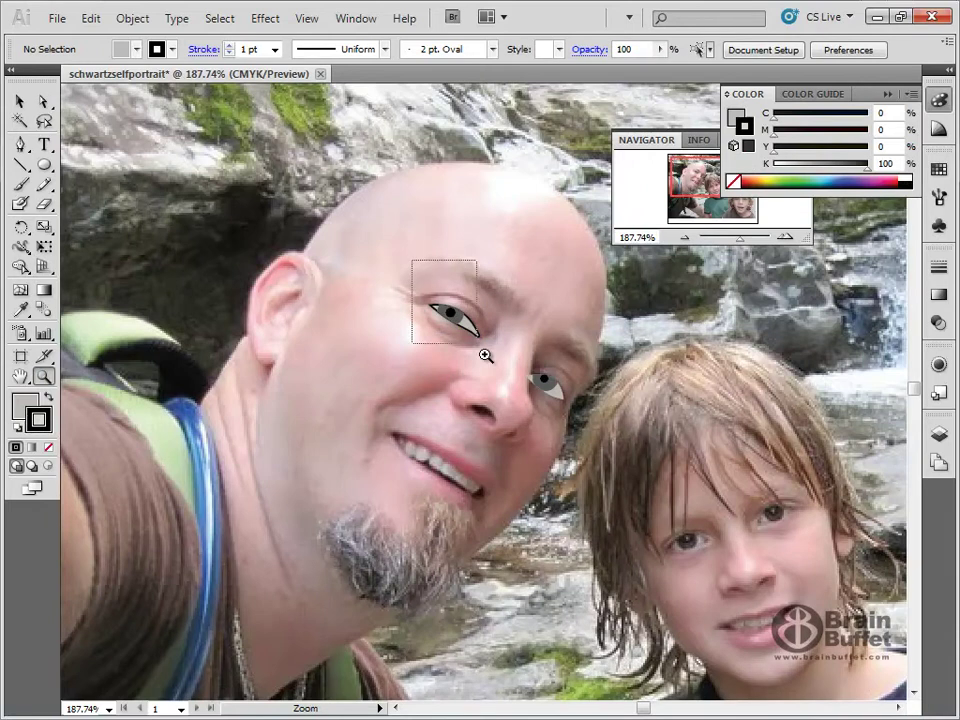
drag(448, 304, 495, 368)
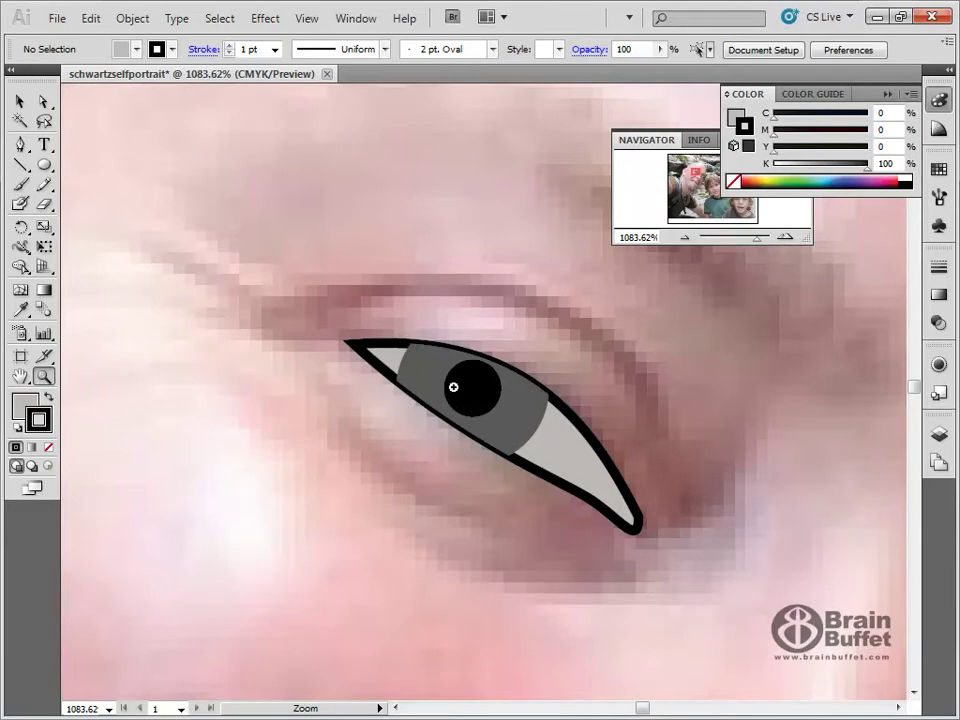
click(20, 101)
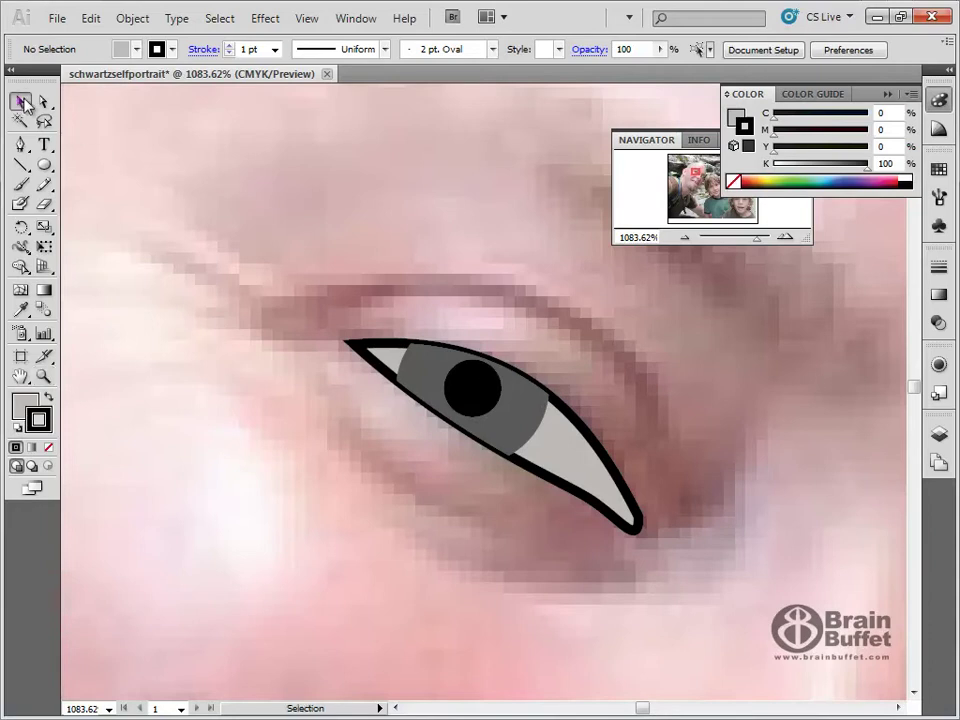
click(642, 500)
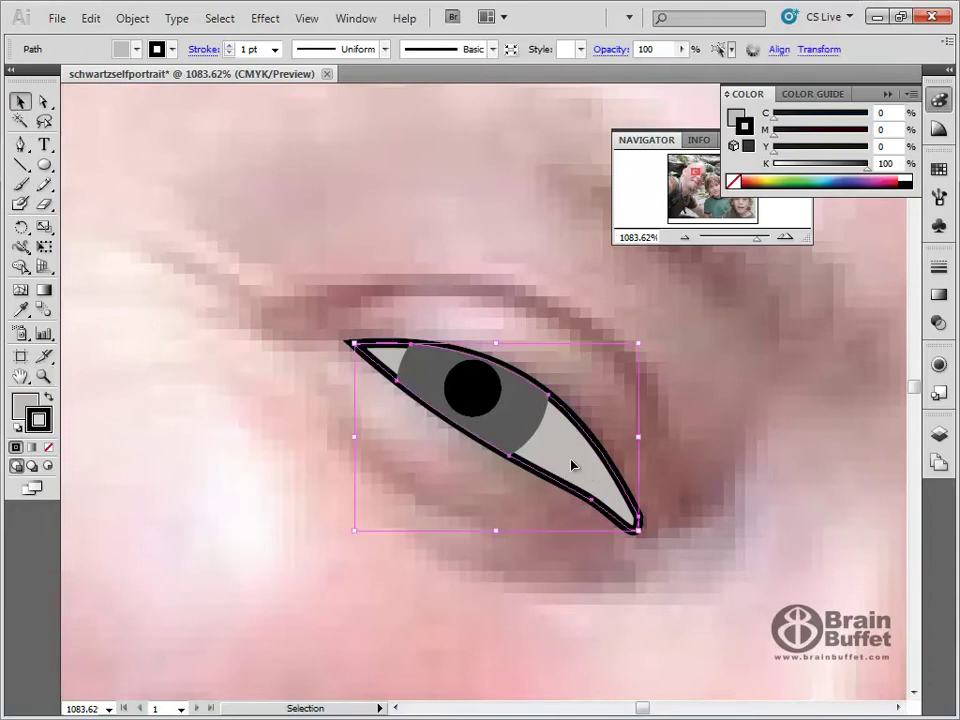
right_click(572, 452)
mouse_move(620, 418)
click(618, 482)
click(96, 19)
click(135, 108)
click(92, 18)
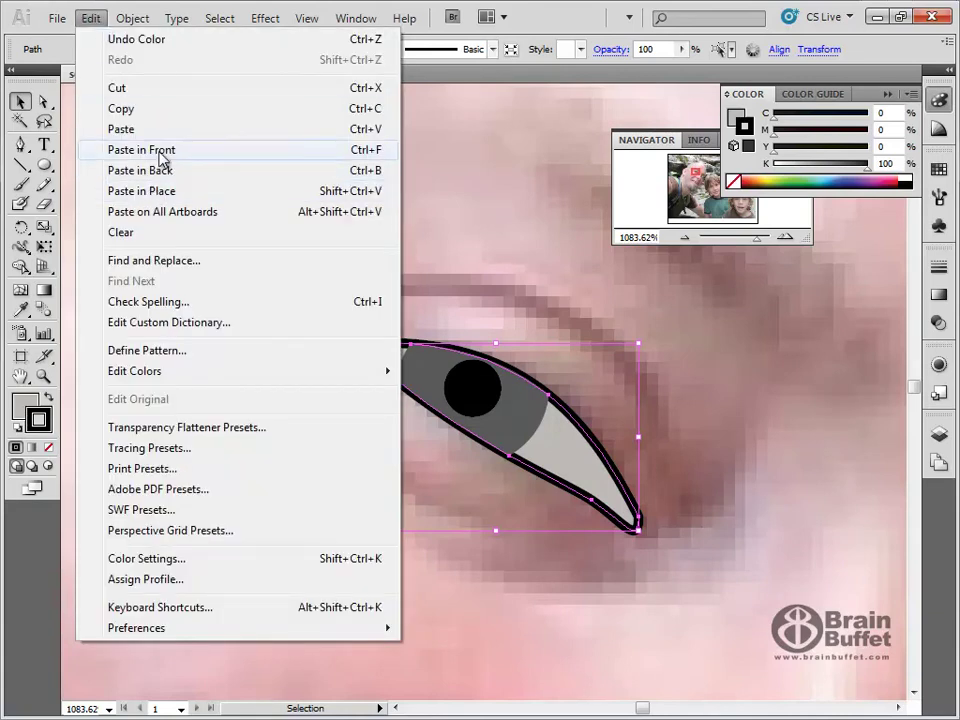
click(160, 157)
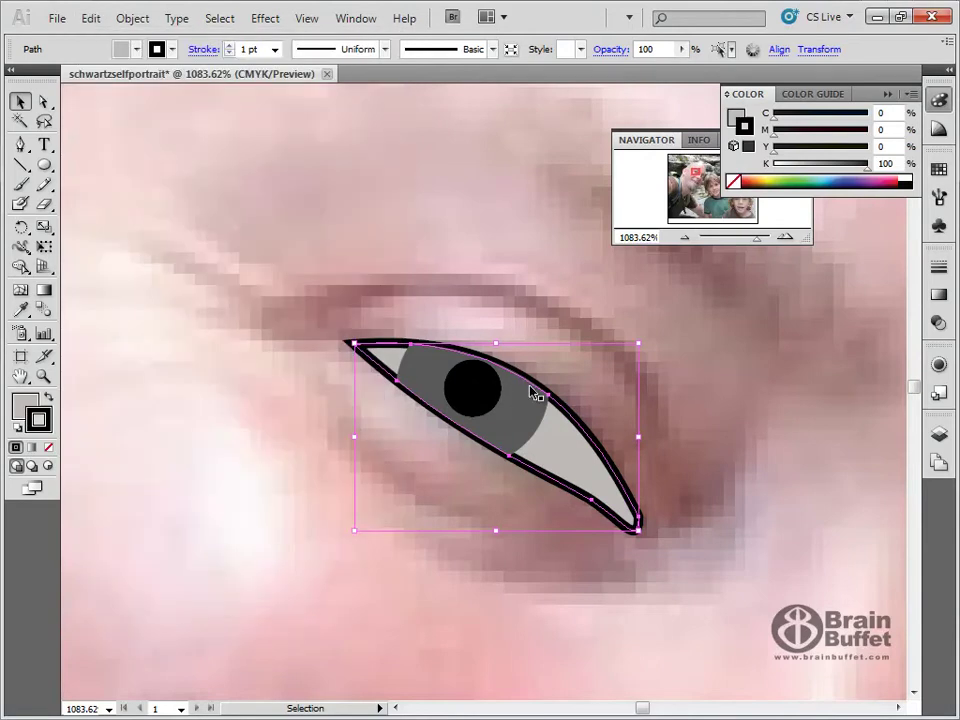
Step: Bring the pasted duplicate of the first eye's shape to the front and remove its fill, leaving the black outline
right_click(562, 440)
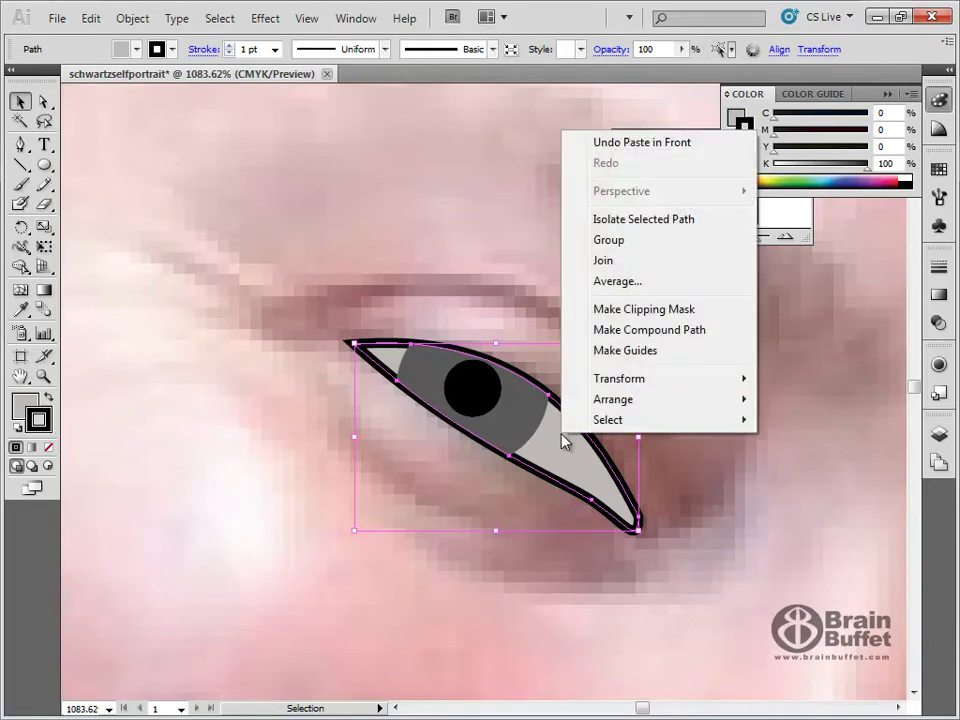
mouse_move(630, 401)
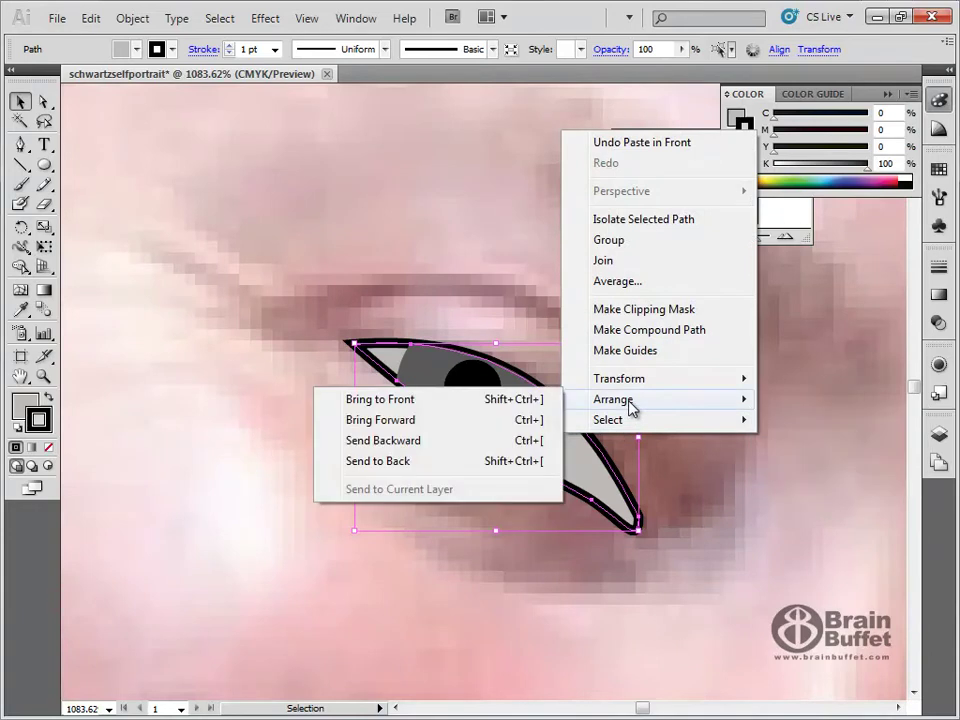
click(501, 401)
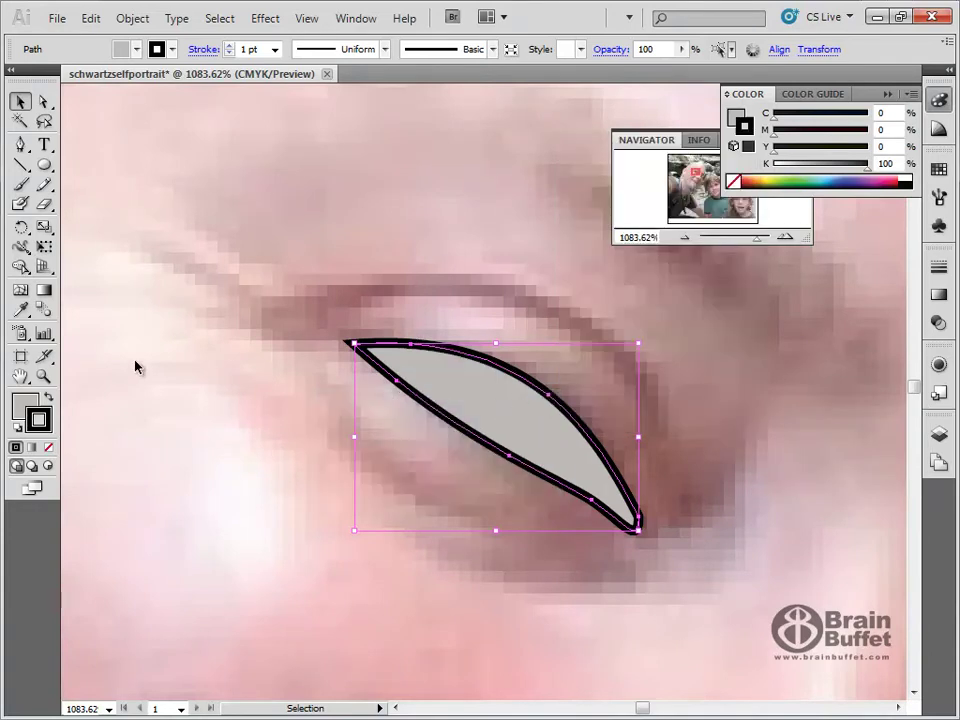
key(x)
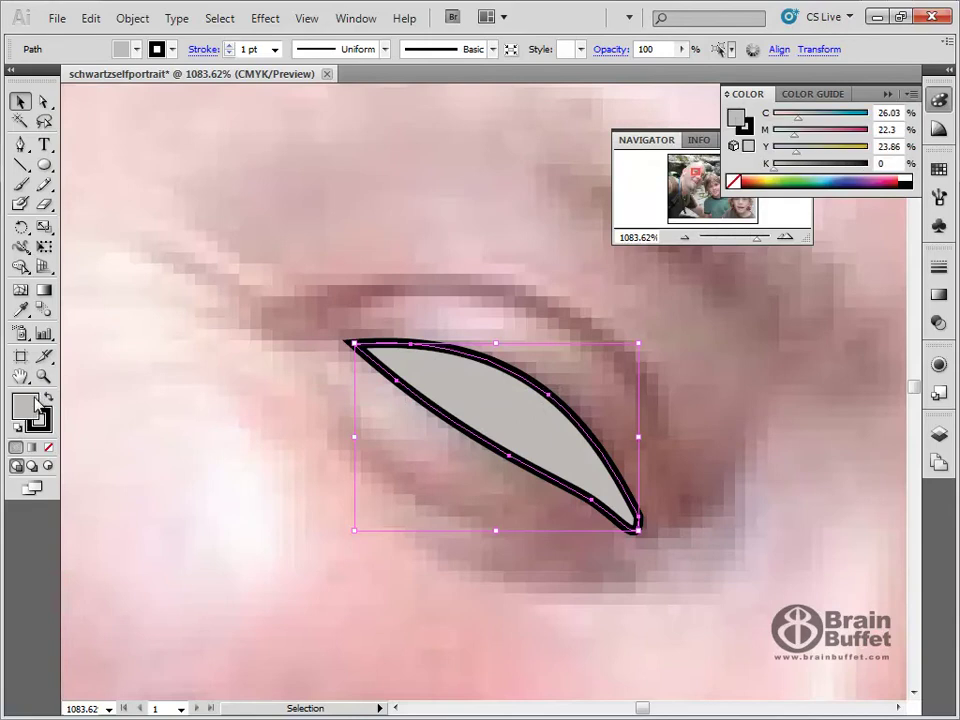
click(47, 448)
click(271, 279)
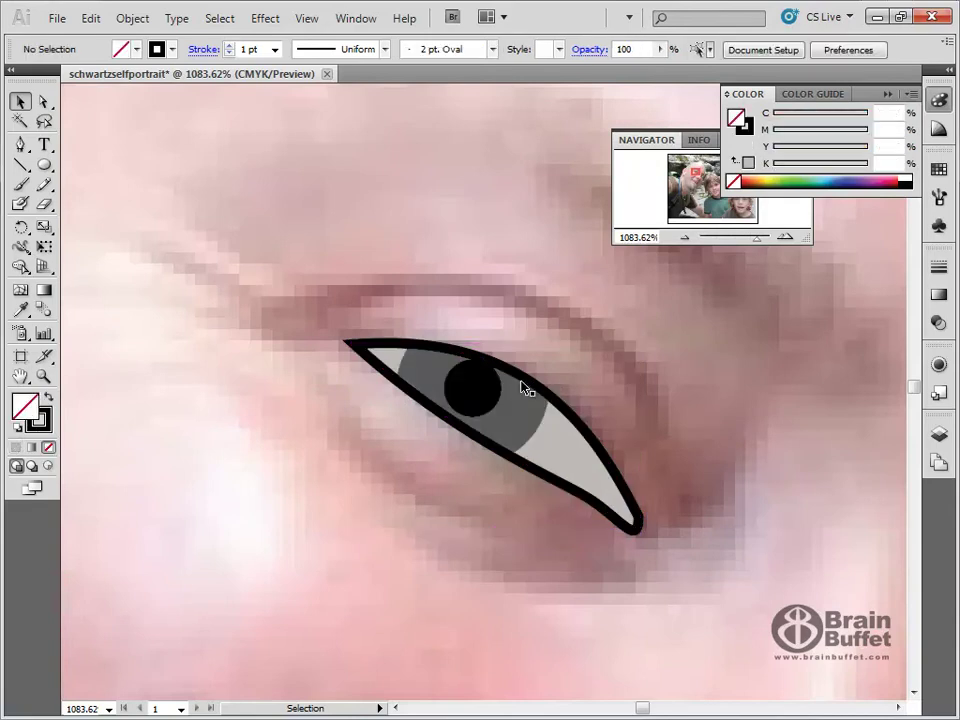
Step: Show the mouth, ears, head and neck layers together with the eyes on the full artboard
double_click(19, 377)
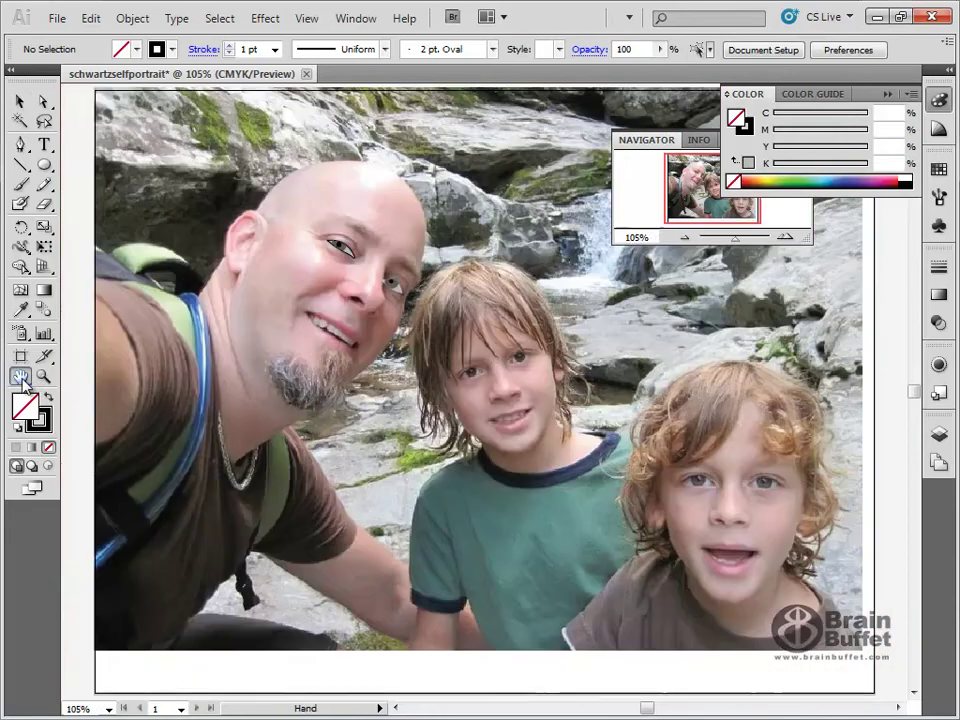
click(20, 101)
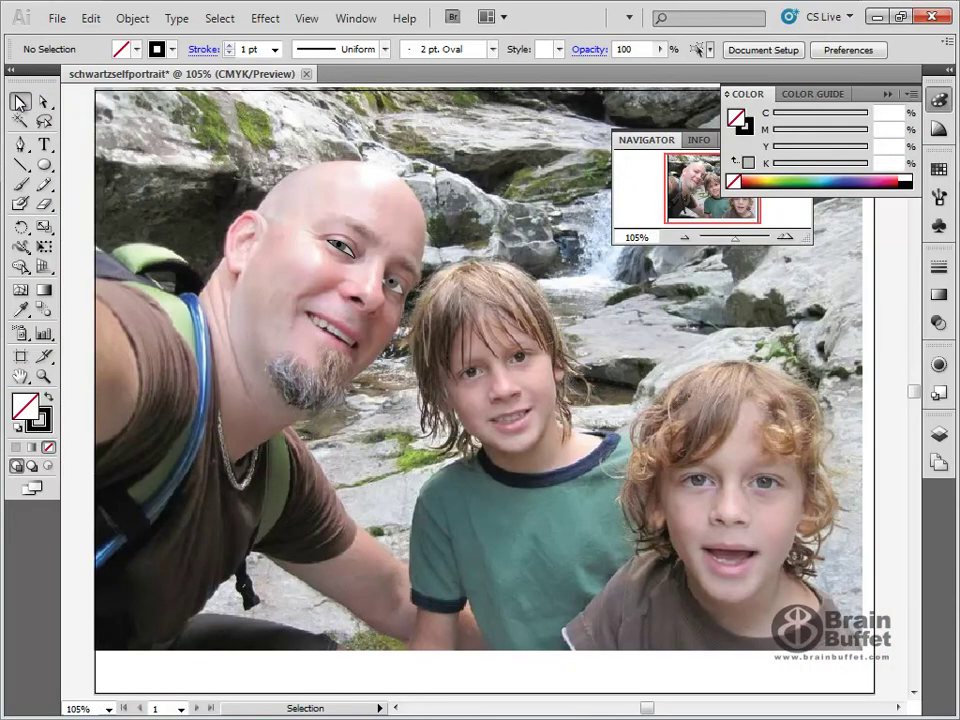
click(938, 433)
drag(732, 465, 732, 522)
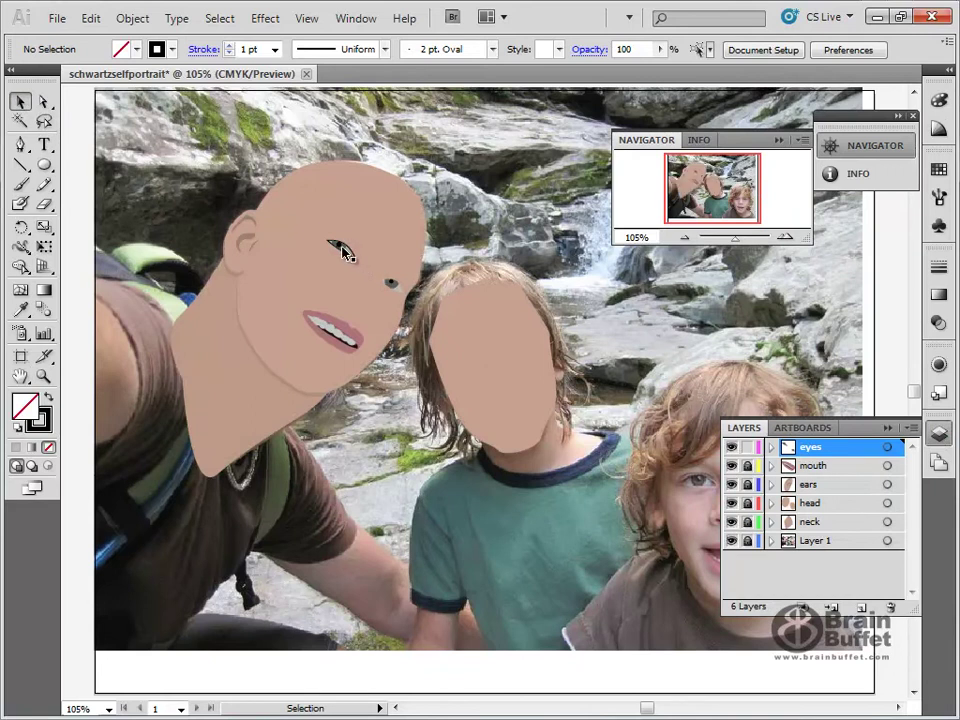
Step: Set the stroke weight of the first eye's duplicate outline to 0.25 pt
click(350, 257)
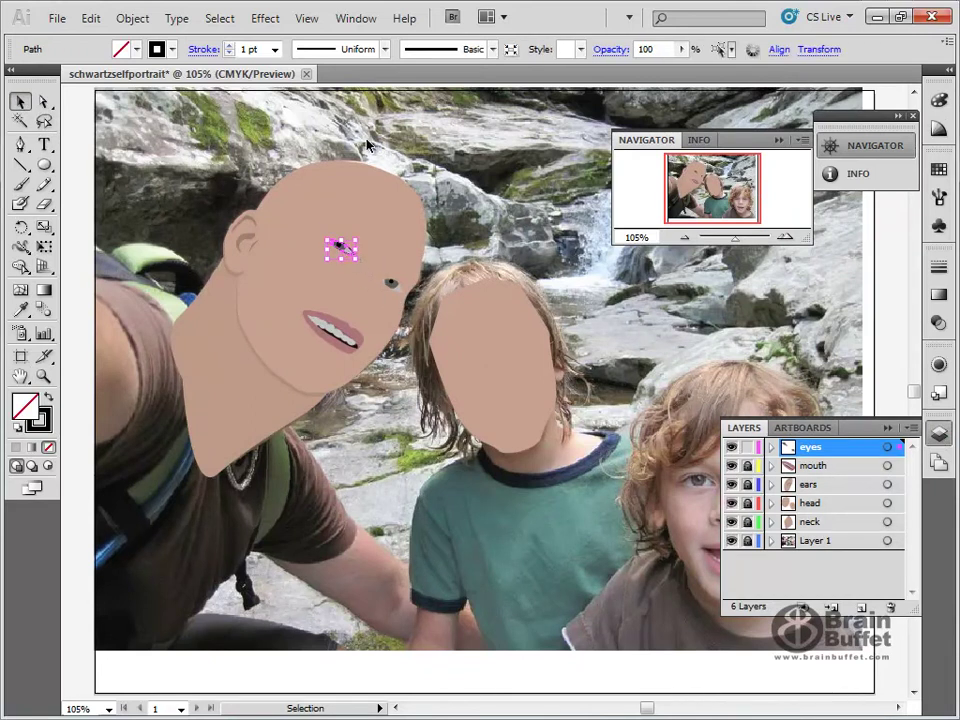
click(274, 49)
click(252, 66)
click(255, 172)
click(350, 256)
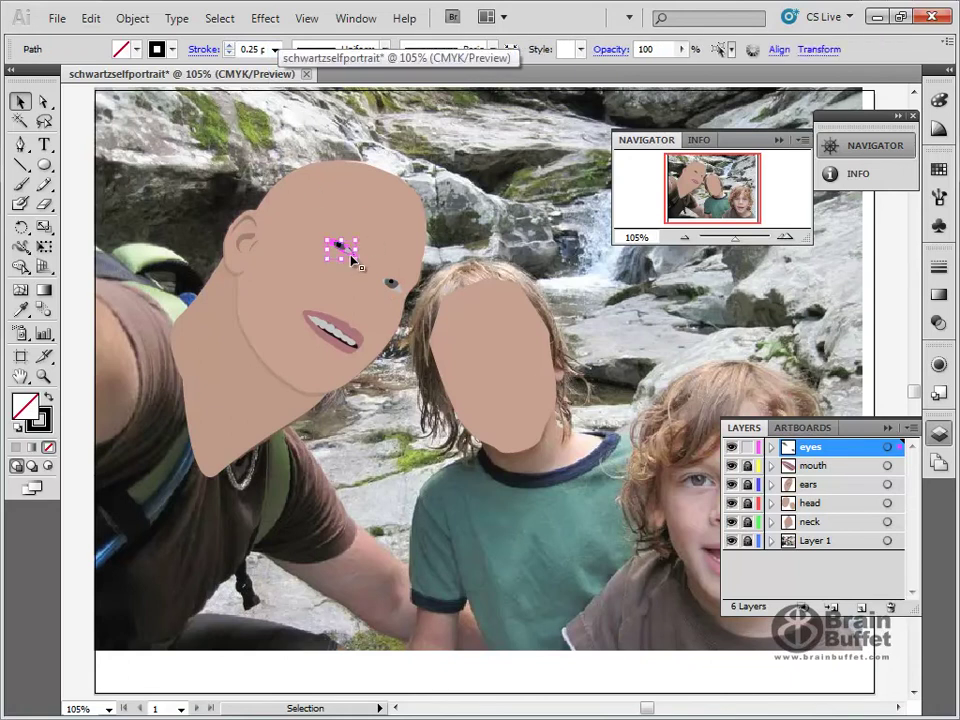
Step: Sample the ear's darker brown for the first eye's duplicate outline and swap it from fill to stroke
click(44, 424)
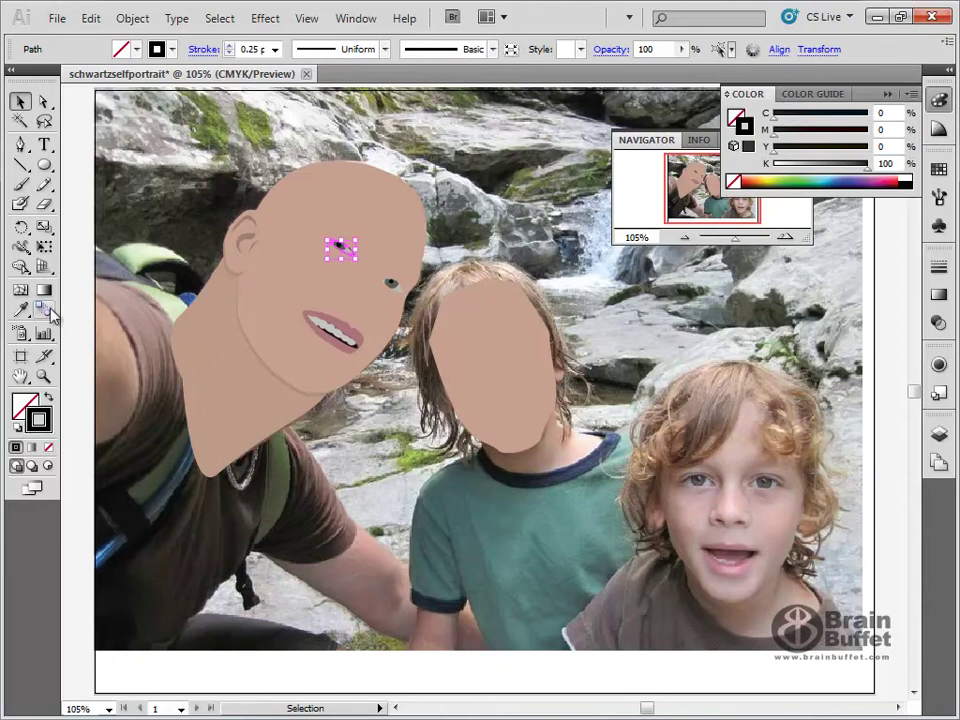
click(20, 310)
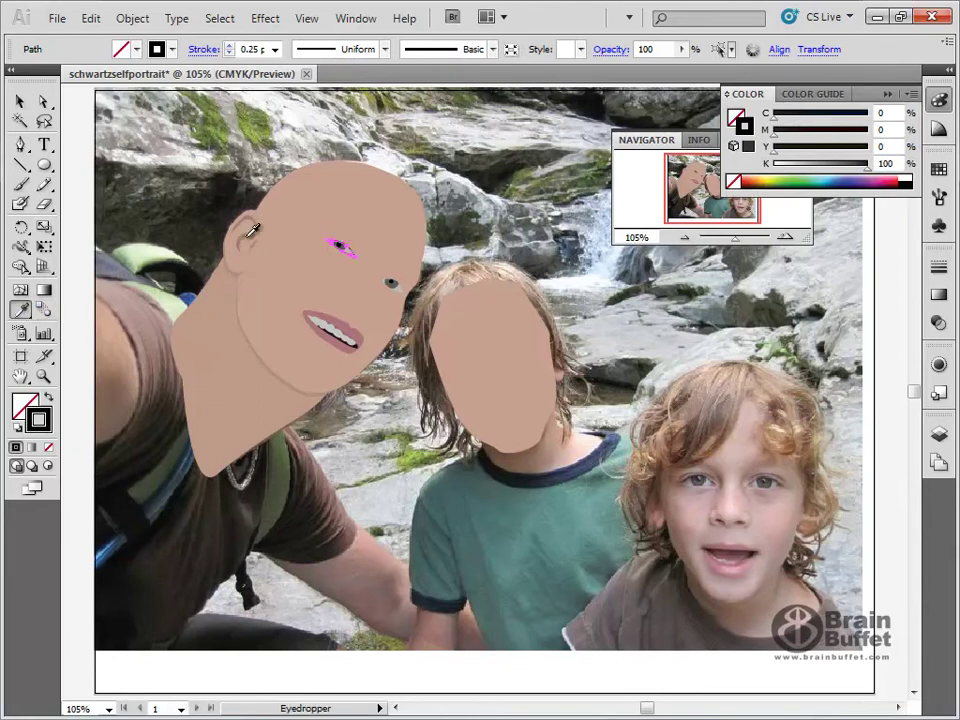
click(257, 230)
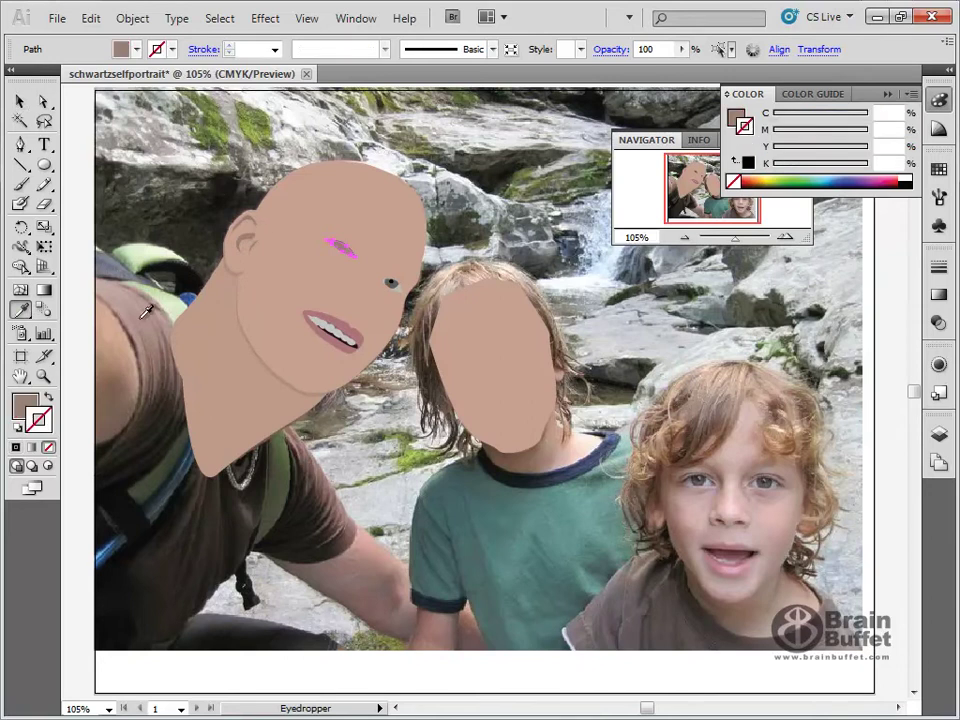
click(47, 398)
click(20, 101)
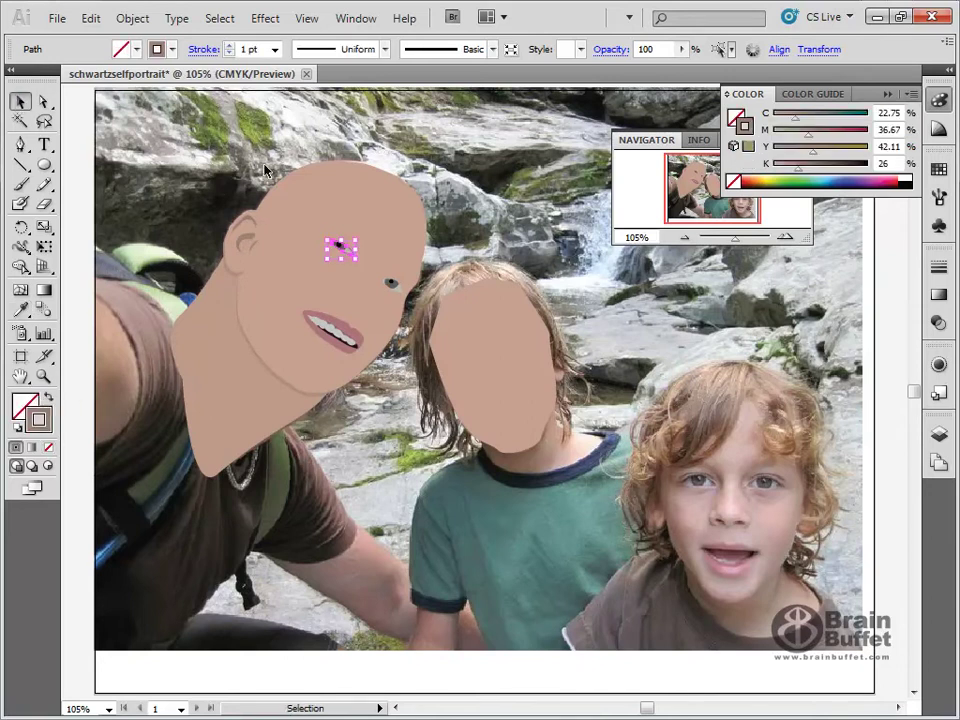
click(265, 172)
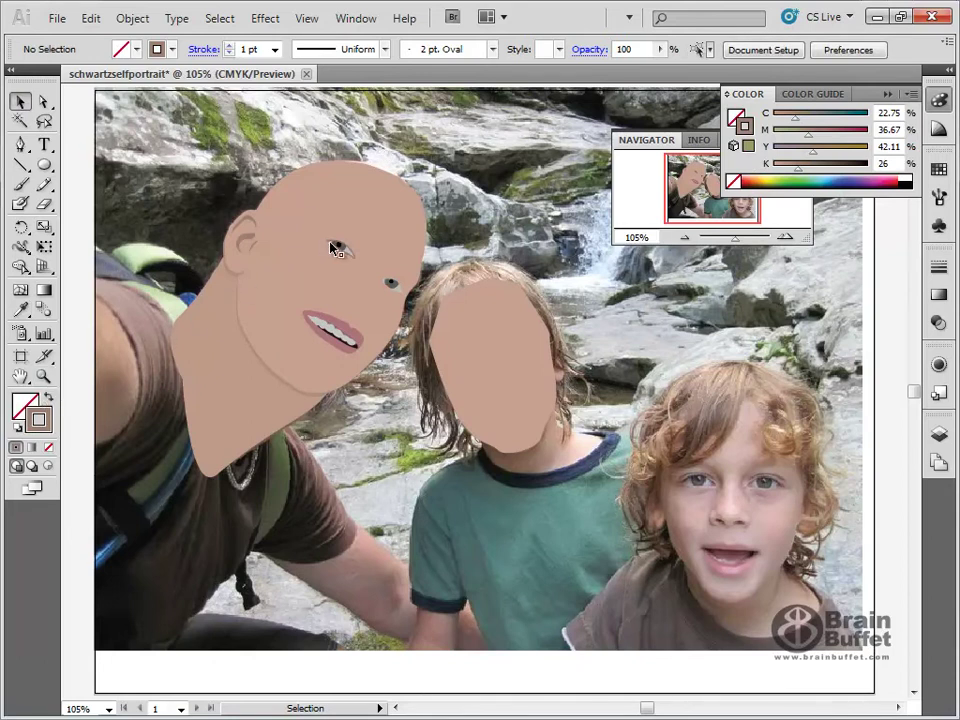
Step: Darken the duplicate outline's stroke to a deep brown of C 22.75, M 36.67, Y 42.11, K 81
click(353, 257)
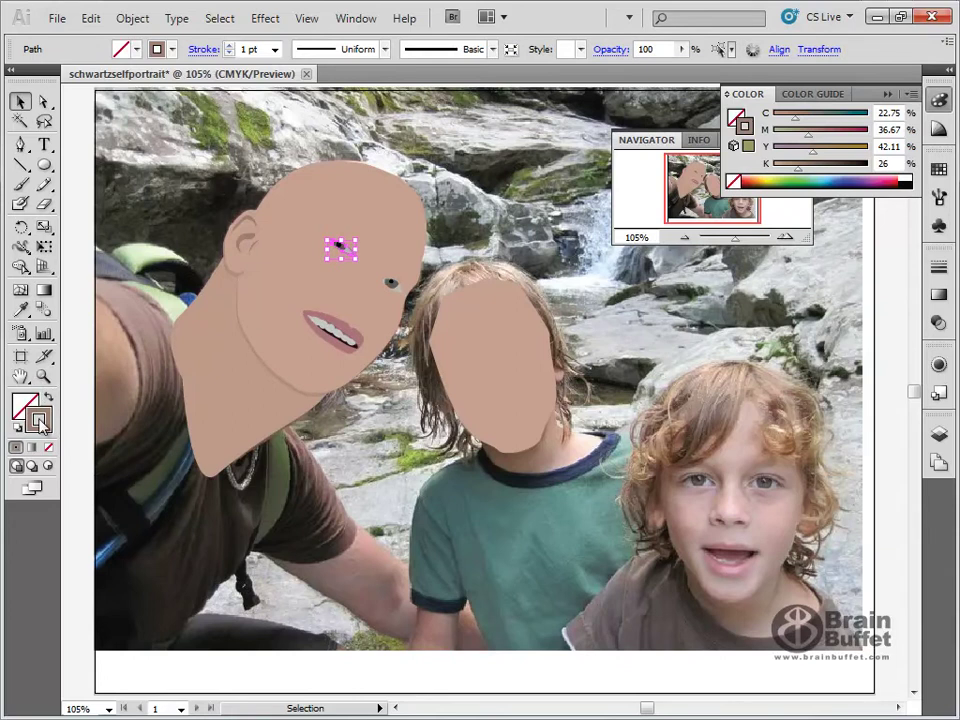
click(738, 185)
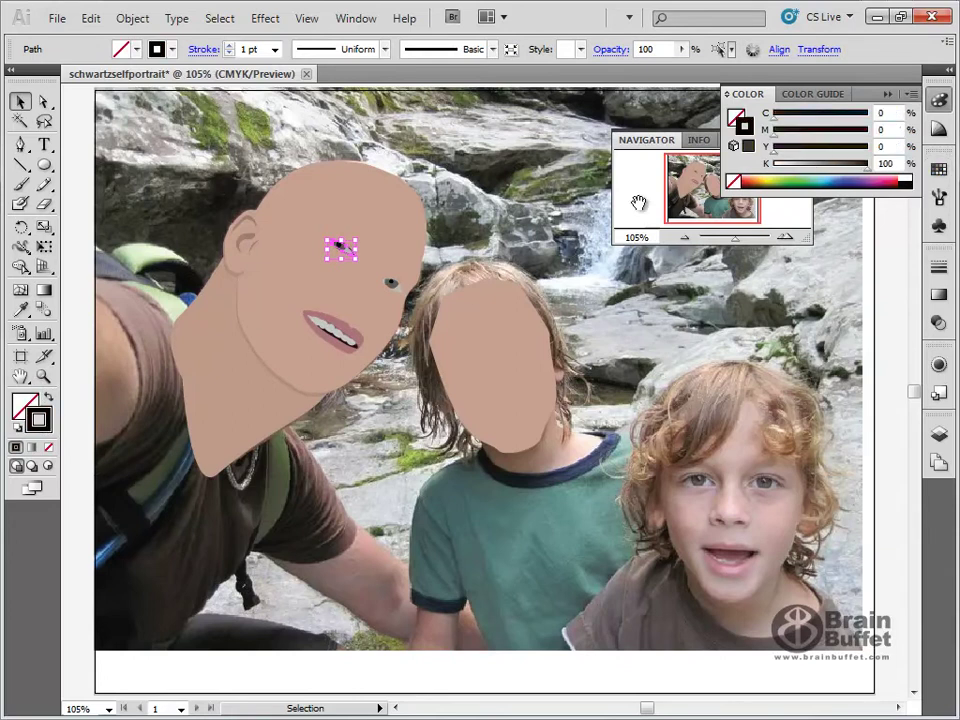
click(21, 310)
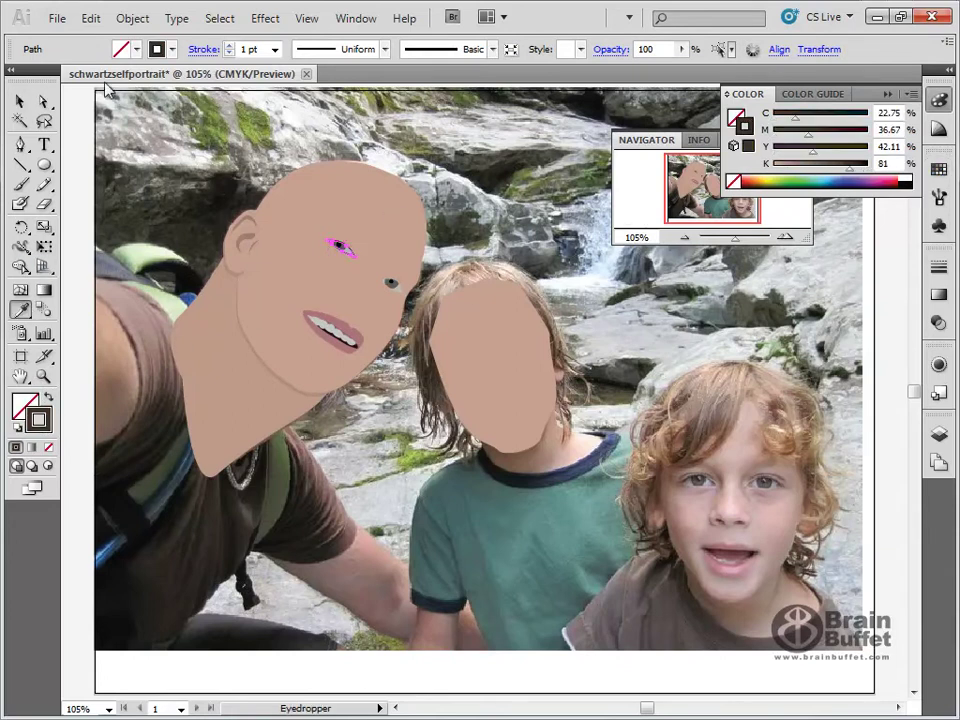
click(21, 103)
click(220, 153)
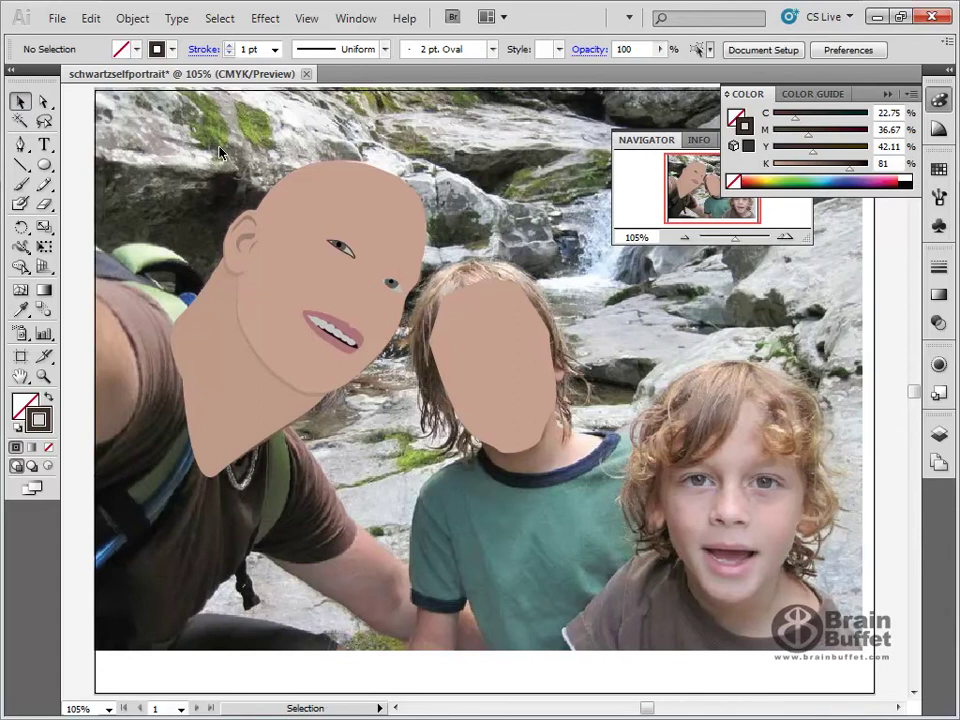
Step: Isolate the first eye's dark brown duplicate outline, delete it, and exit isolation mode
click(354, 254)
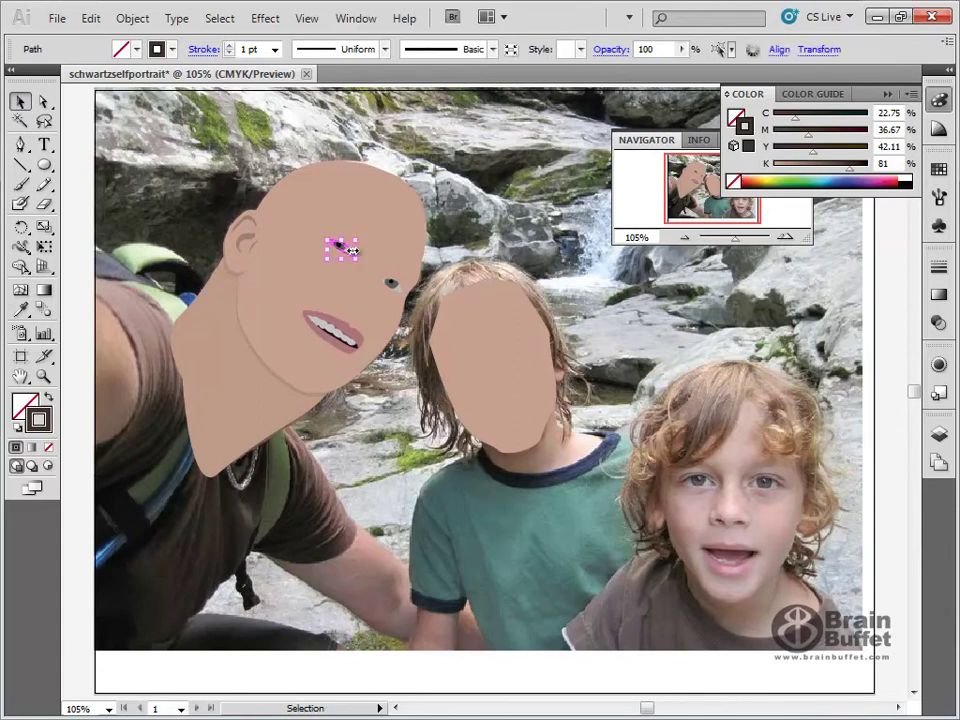
key(ctrl+shift+a)
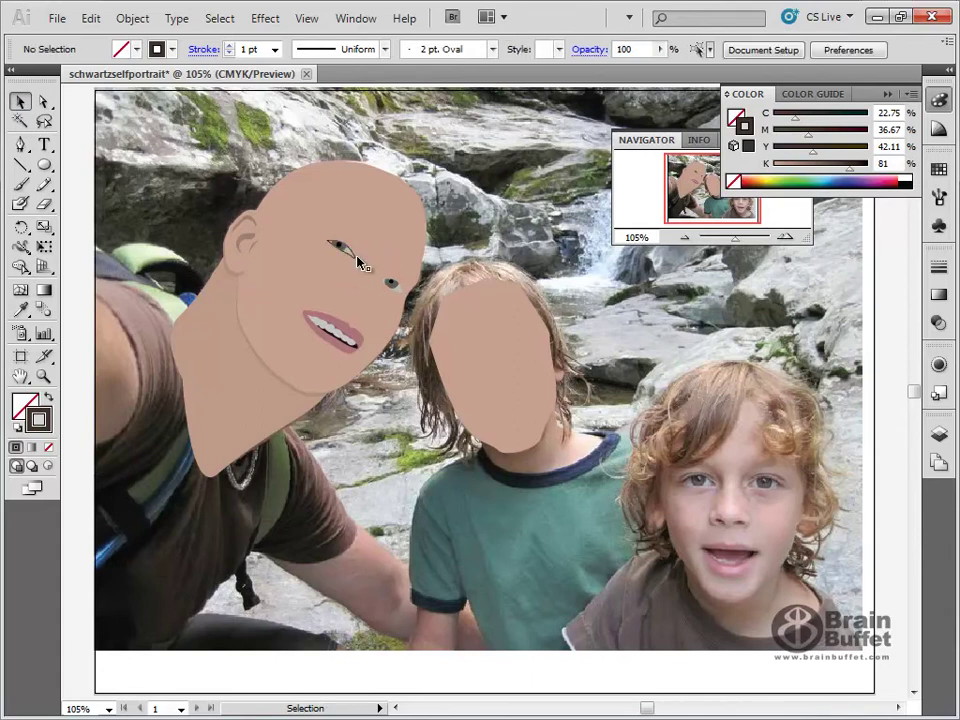
click(356, 256)
click(45, 377)
drag(260, 197, 422, 313)
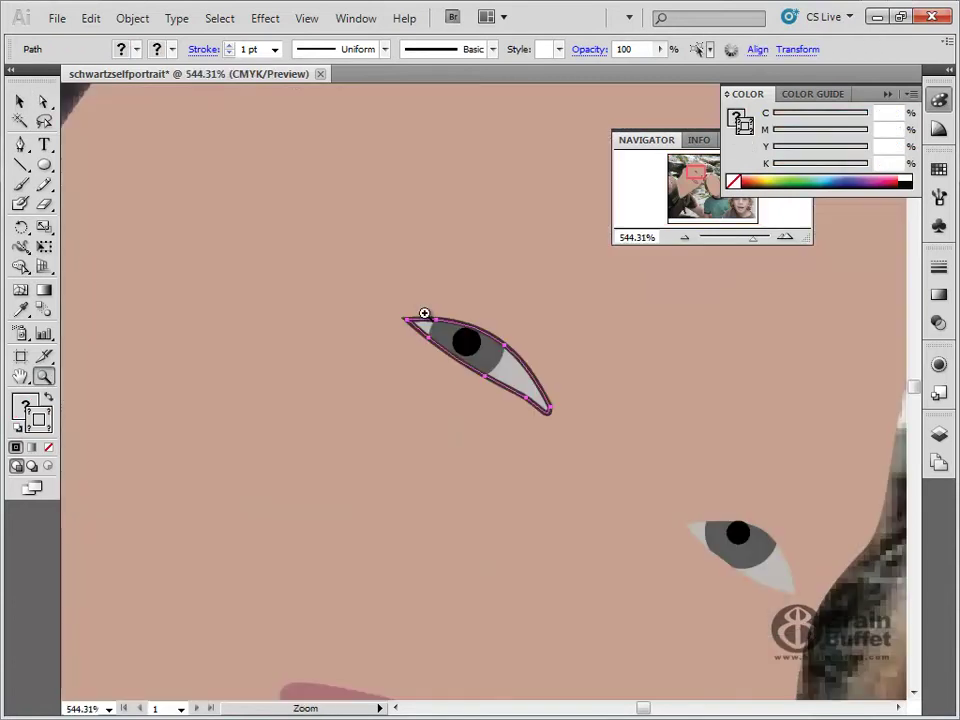
click(20, 101)
click(560, 284)
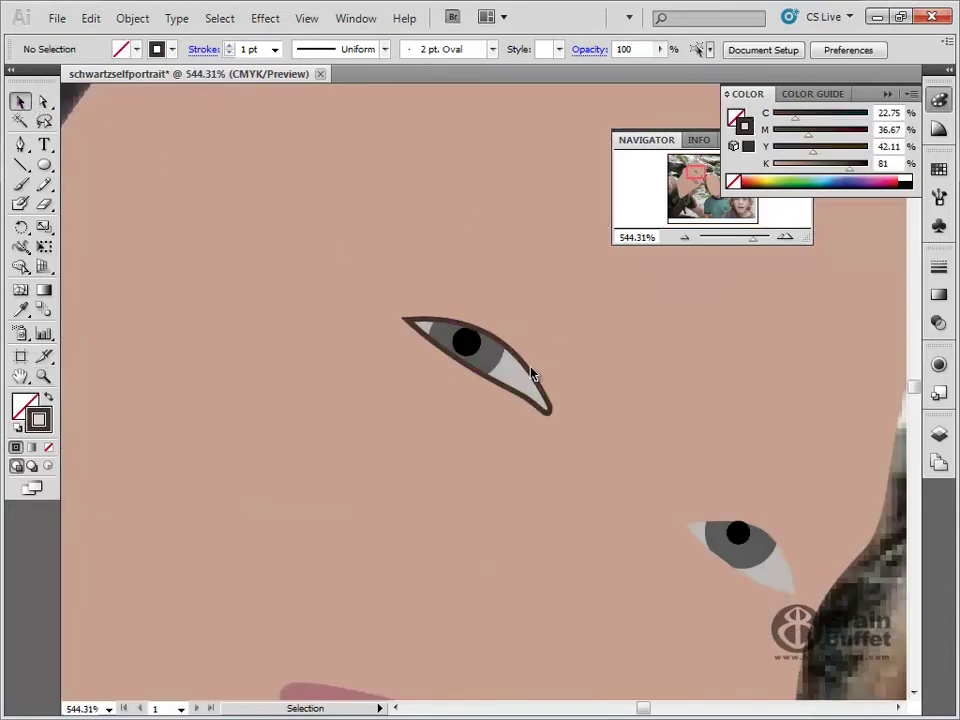
double_click(534, 373)
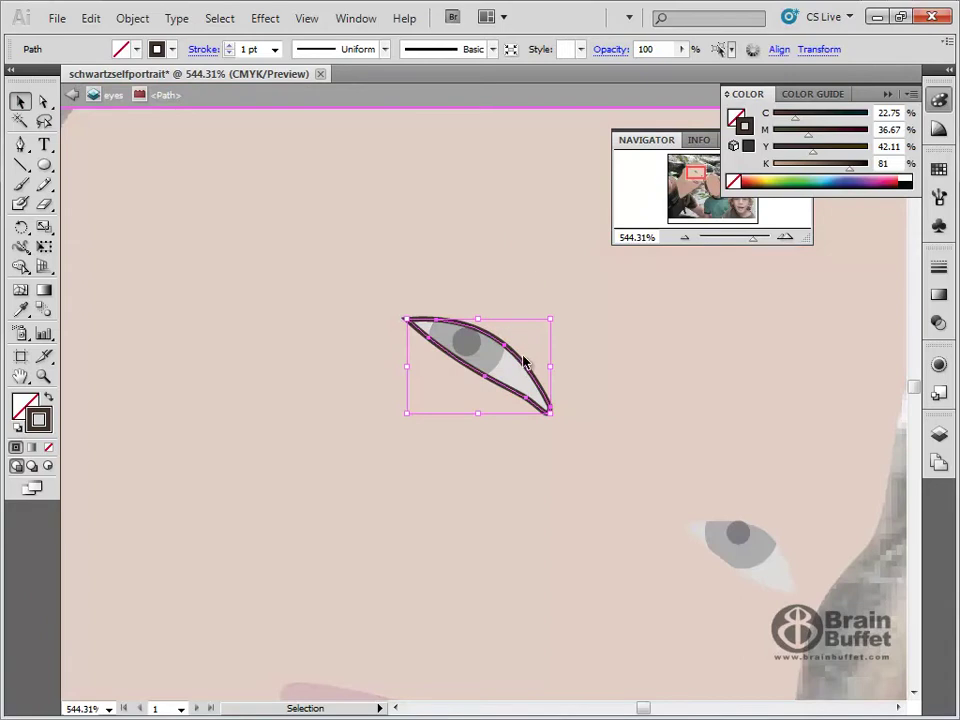
drag(523, 362, 517, 221)
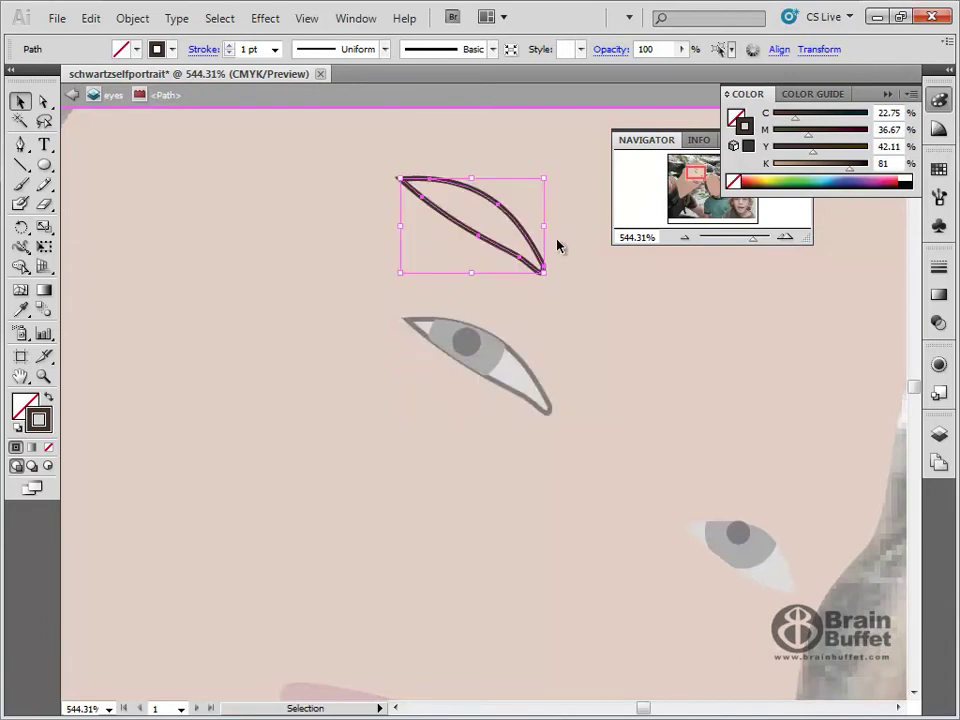
key(Delete)
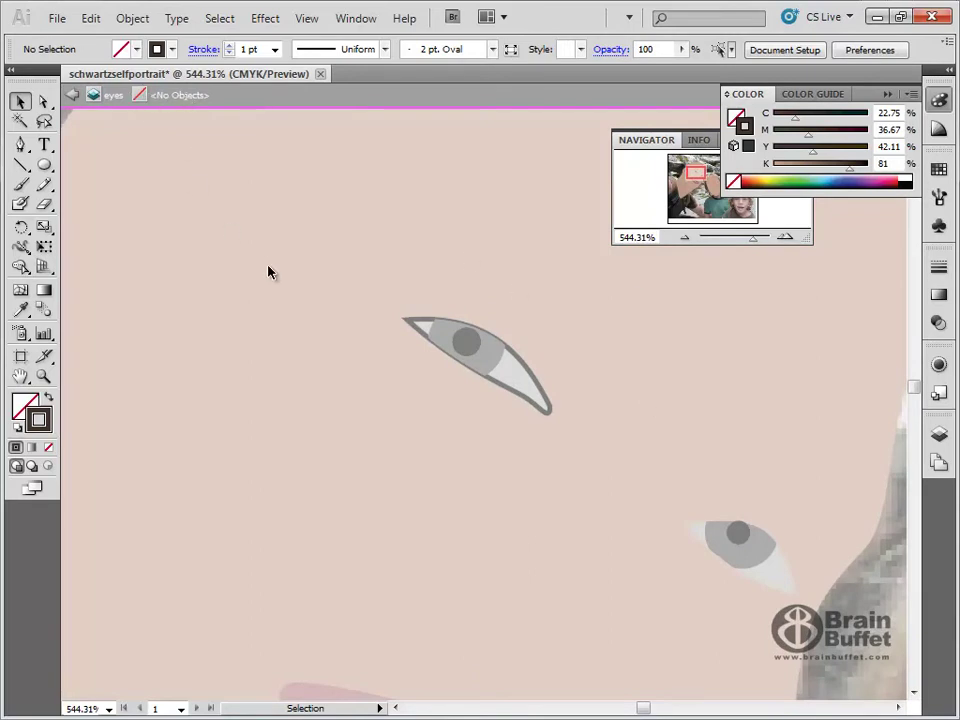
double_click(242, 234)
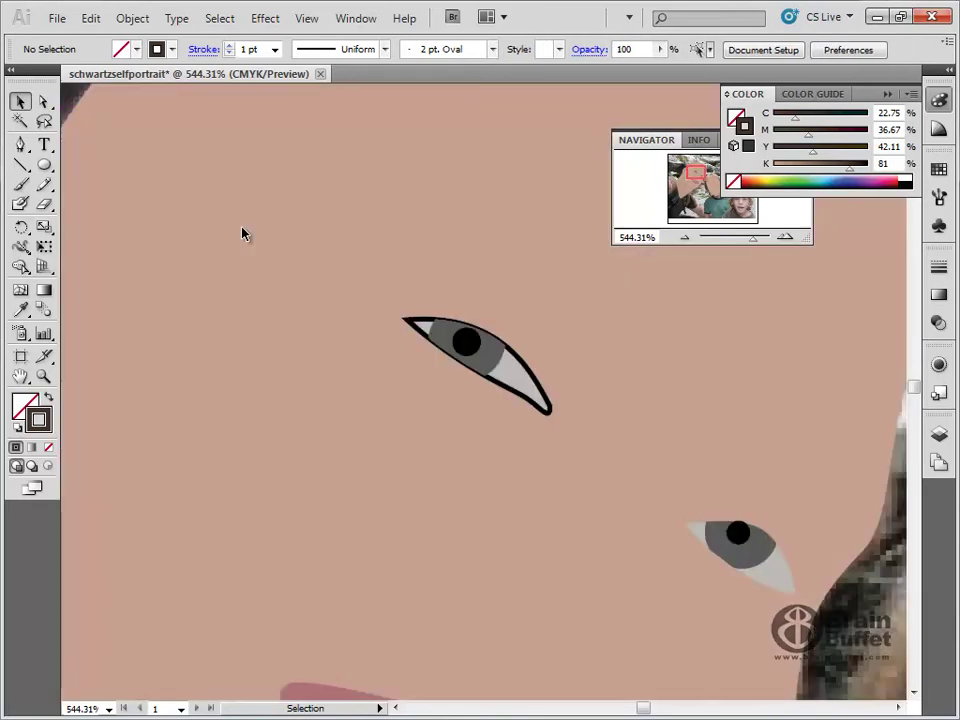
Step: Remove the black stroke from the first eye's light grey shape and deselect it
double_click(21, 376)
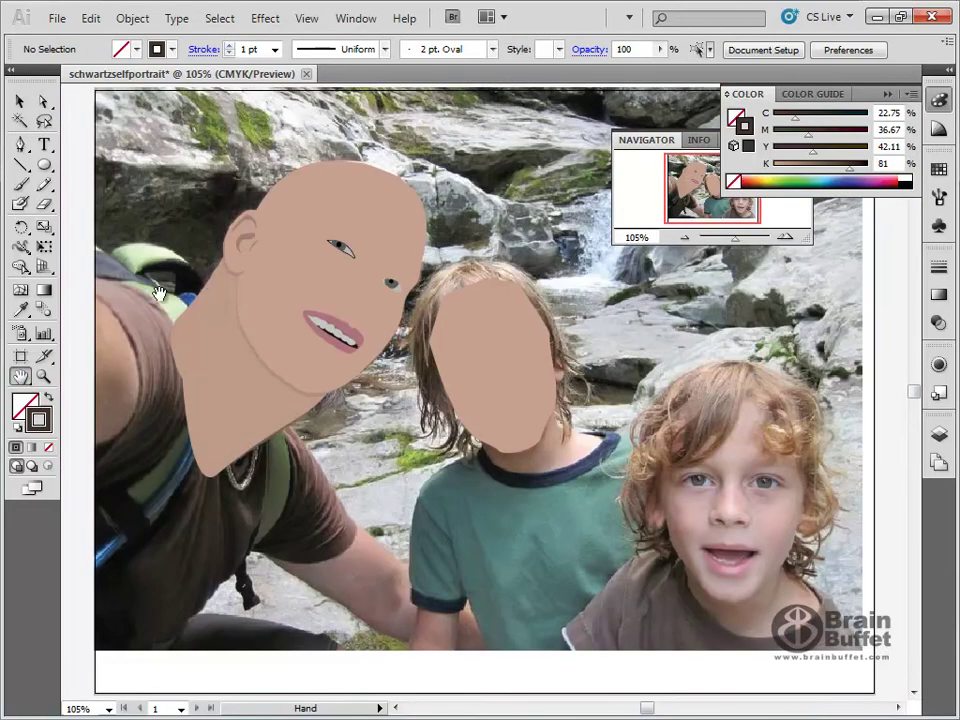
click(43, 376)
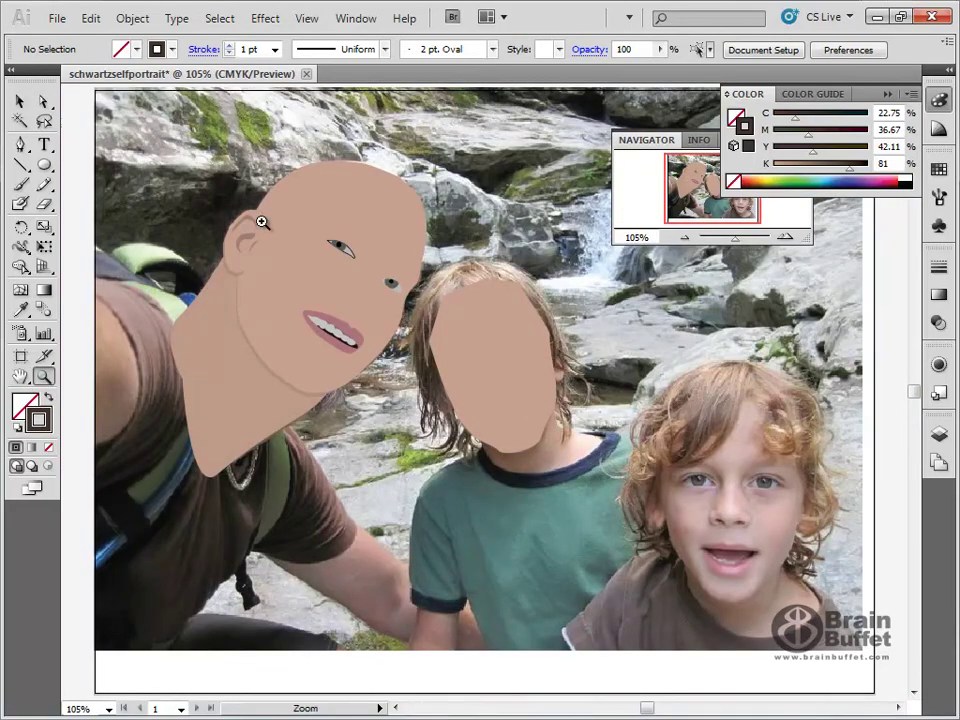
key(v)
click(340, 246)
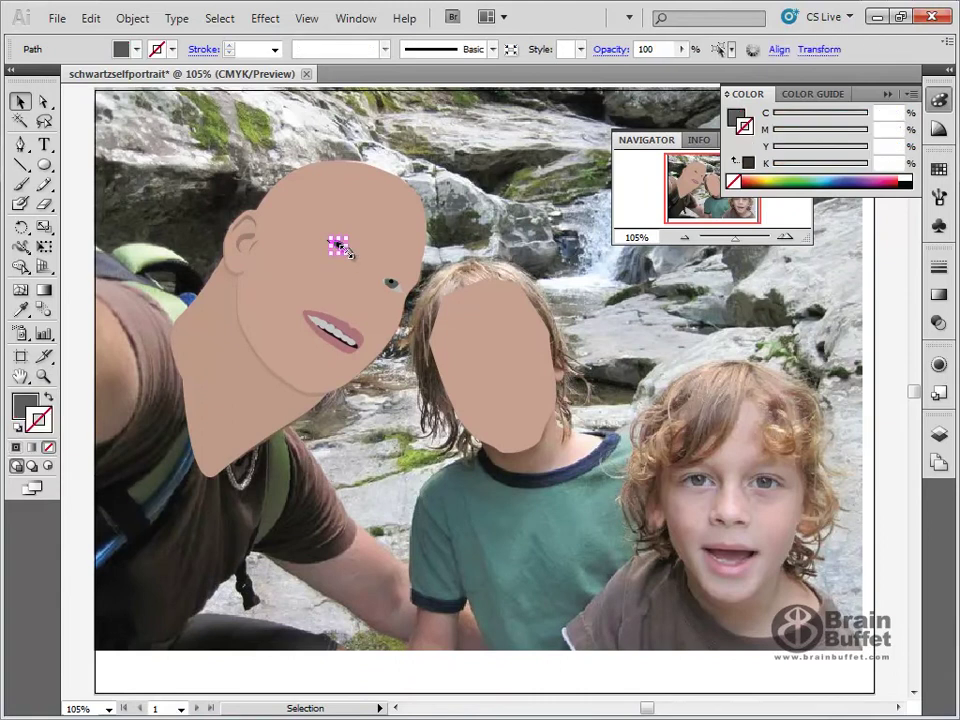
click(371, 260)
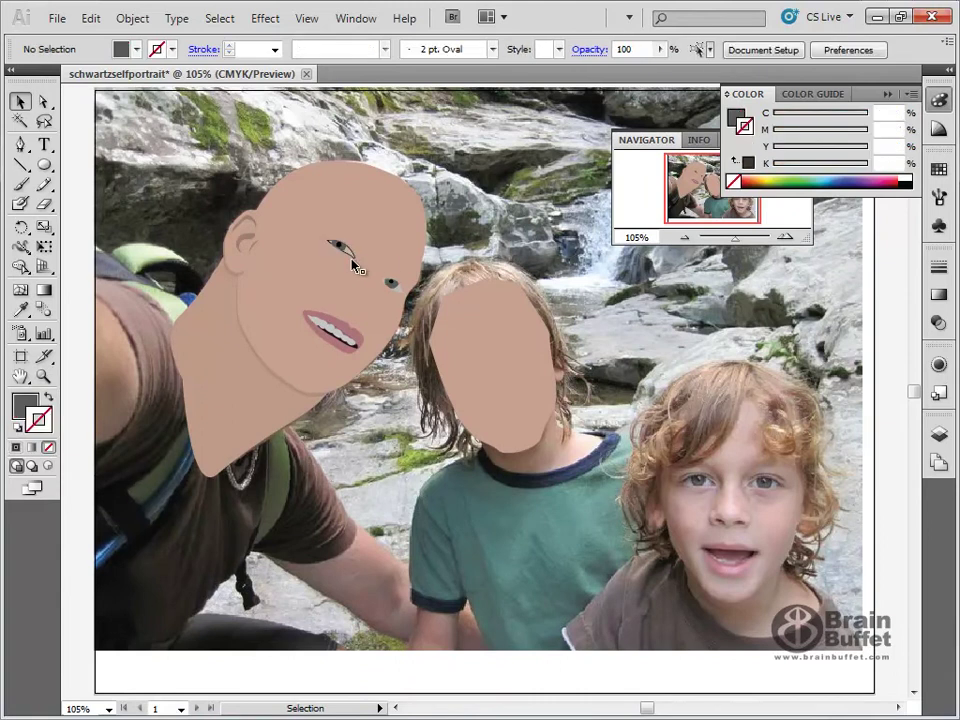
click(350, 254)
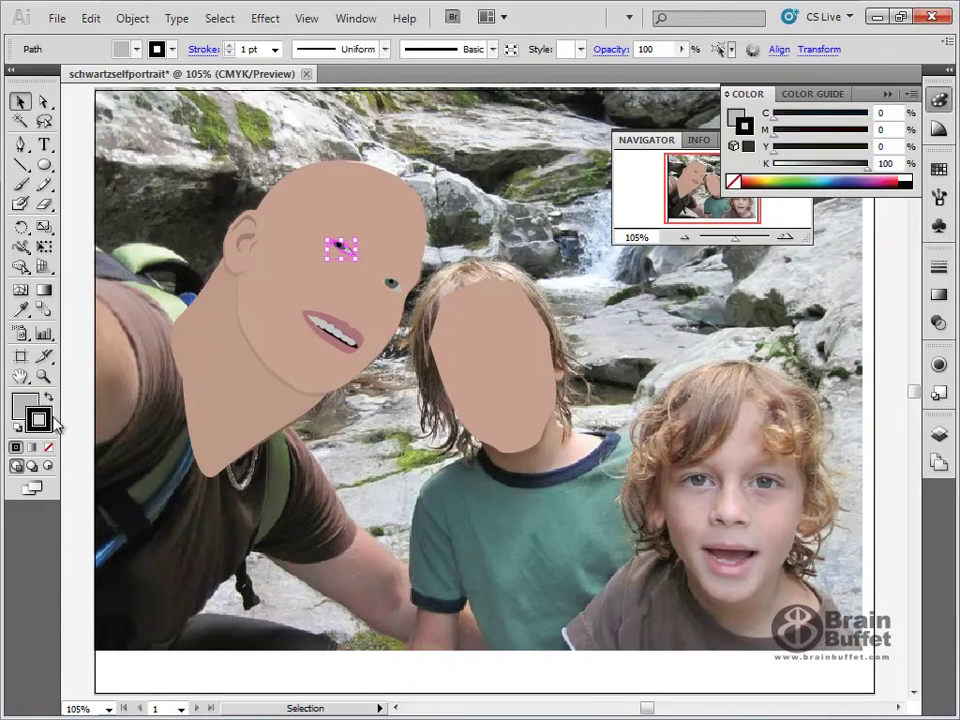
click(48, 447)
key(ctrl+shift+a)
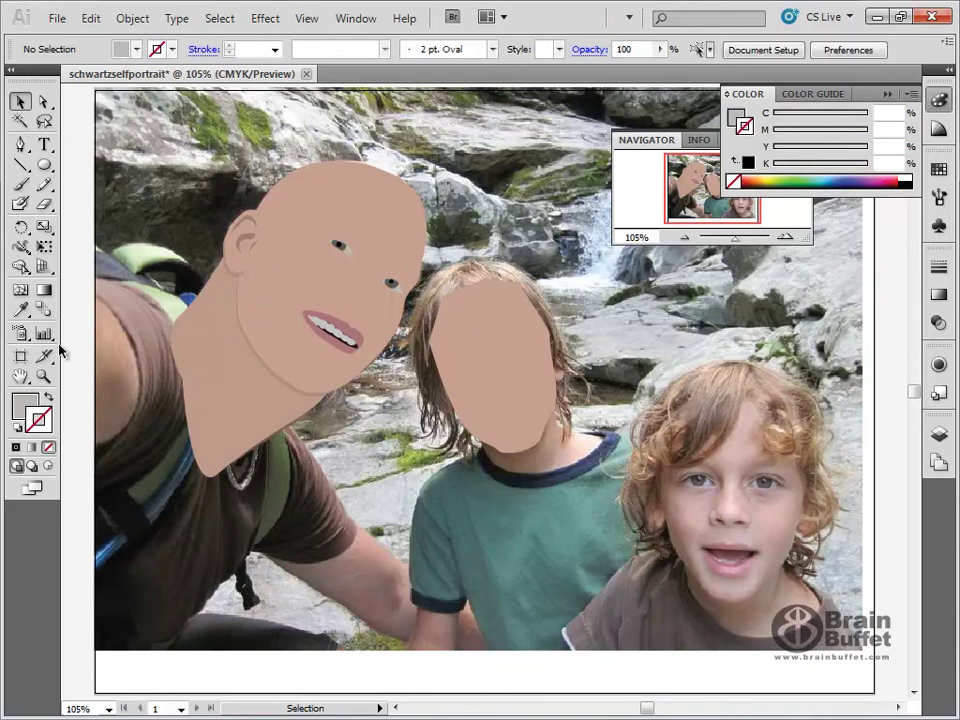
Step: Draw a closed curved shape with the Pen tool along the first eye's upper lid, from one corner of the eye to the other
click(43, 376)
drag(284, 193, 404, 315)
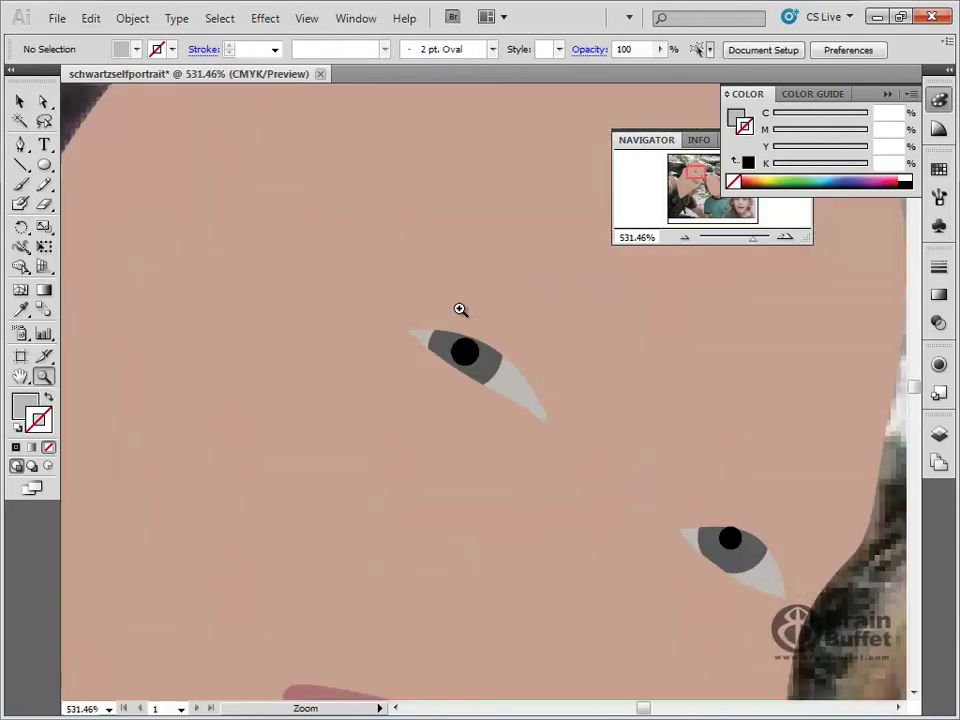
click(21, 146)
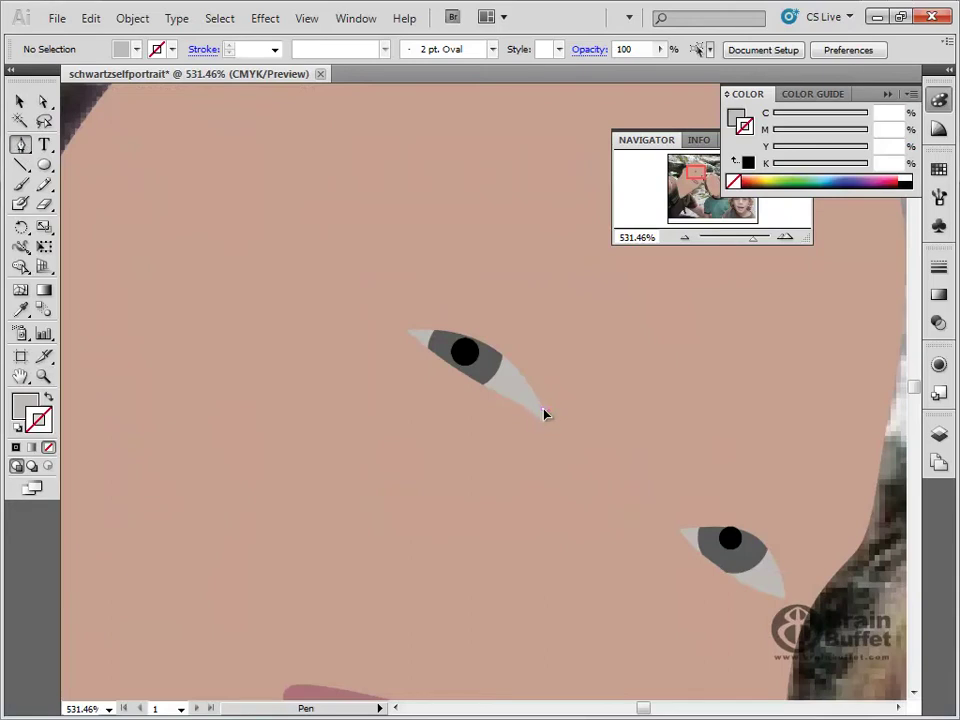
drag(537, 385, 533, 379)
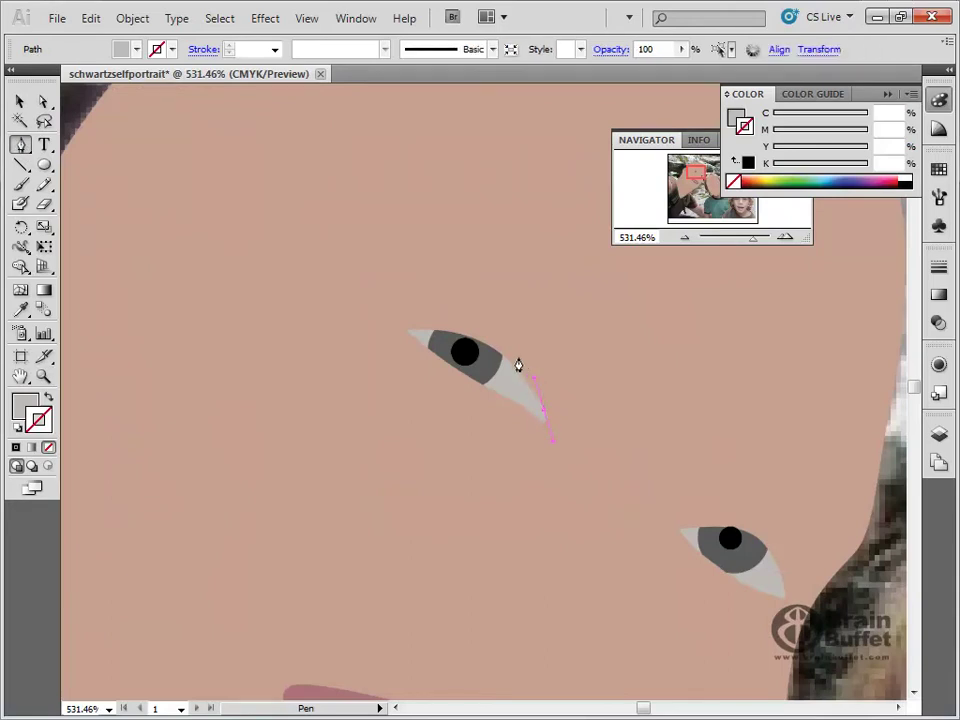
click(500, 341)
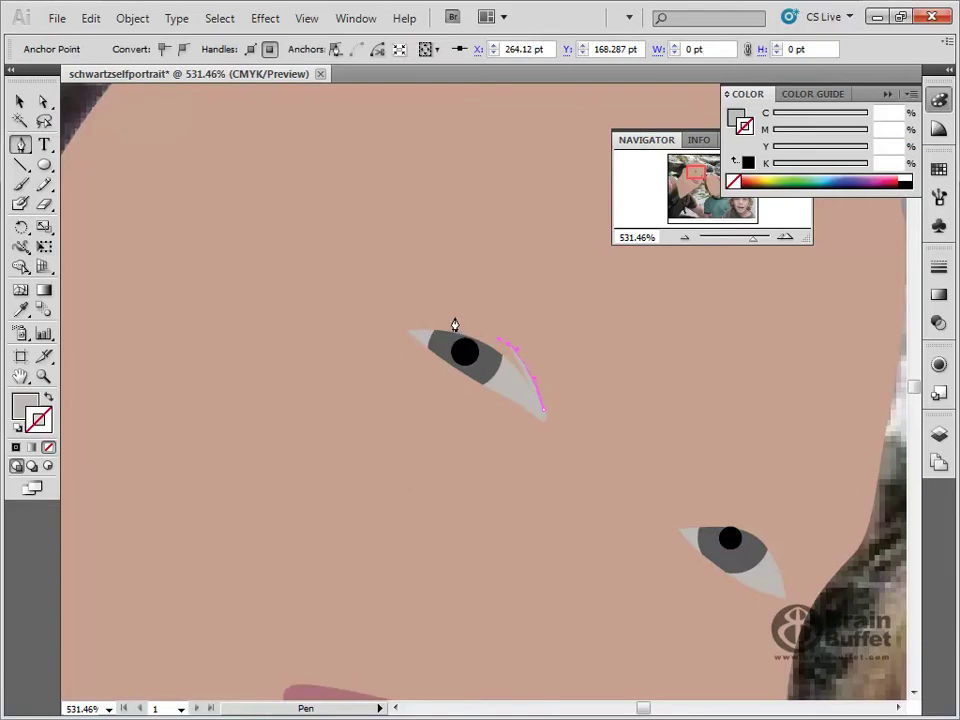
drag(433, 320, 430, 324)
click(408, 330)
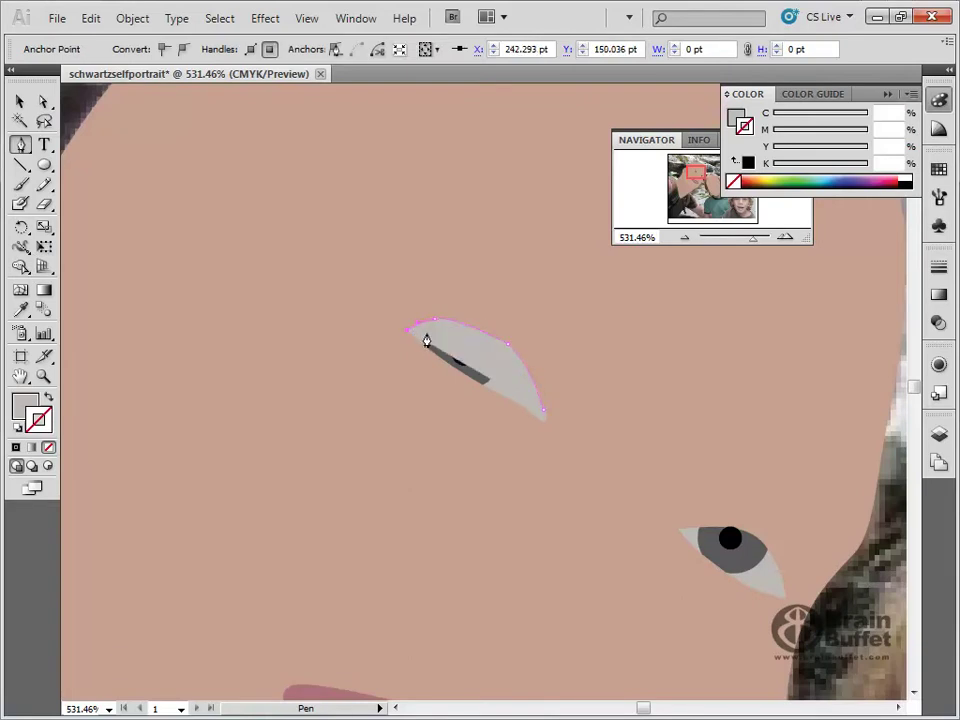
click(510, 384)
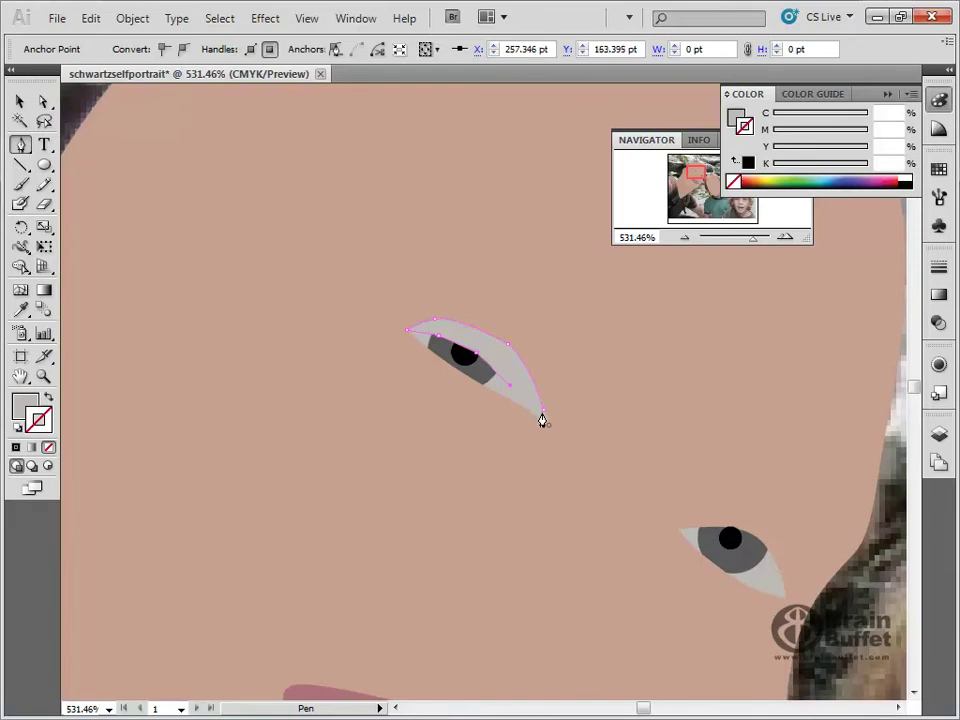
click(543, 418)
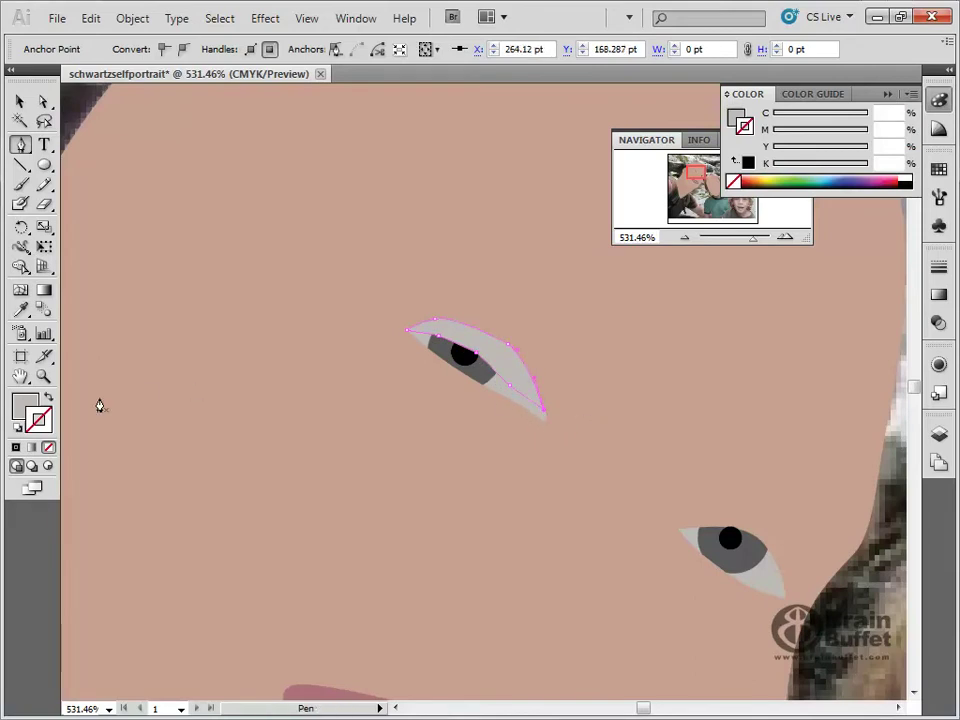
Step: Fill the upper-lid shape with black at C 26.03, M 22.3, Y 23.86, K 100 and leave it without a stroke
click(48, 398)
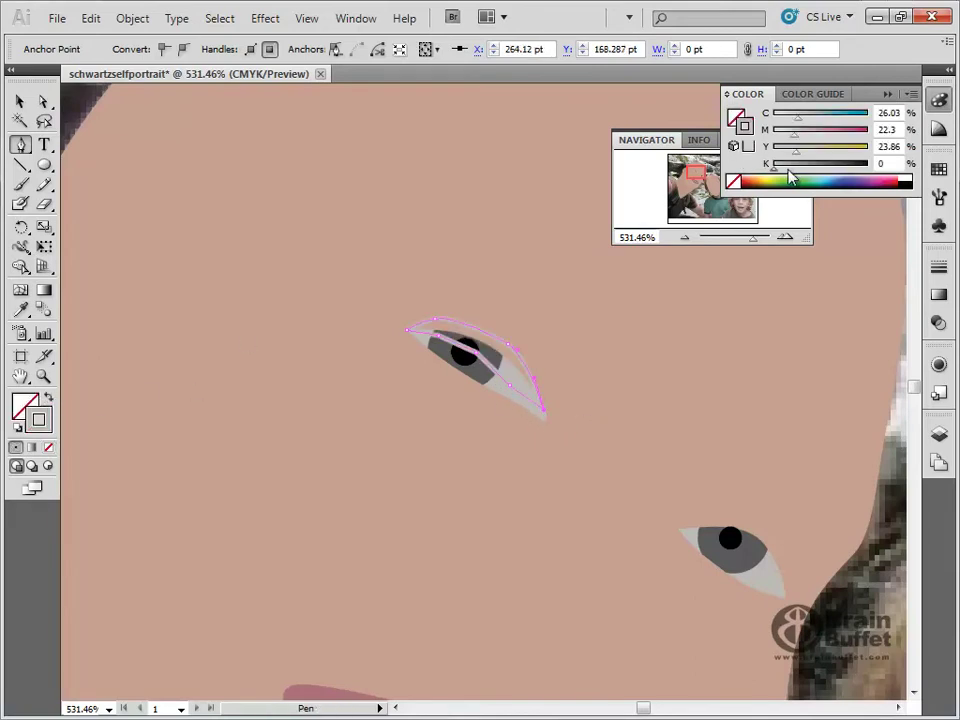
mouse_move(777, 167)
mouse_down()
mouse_move(868, 161)
mouse_move(858, 170)
mouse_up()
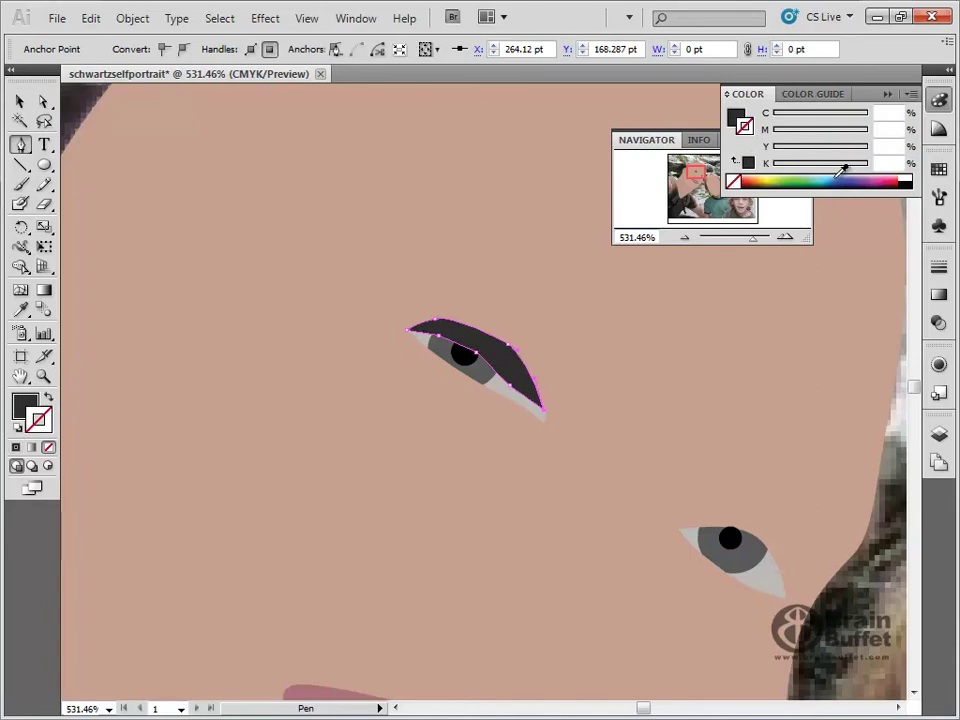
click(740, 116)
drag(855, 167, 870, 167)
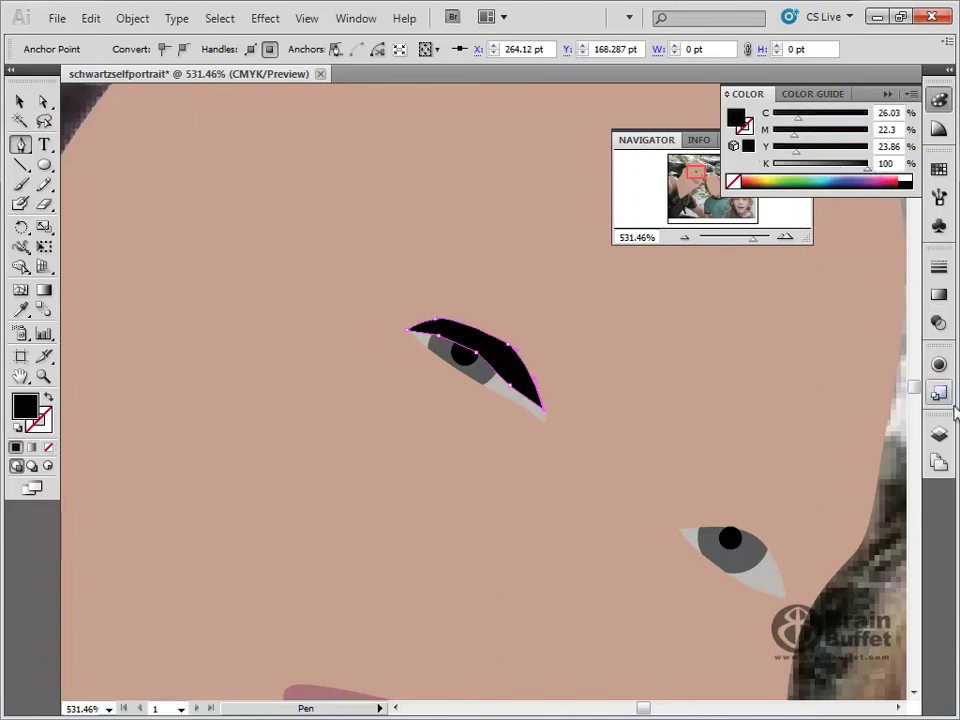
Step: Send the black upper-lid shape to the back, behind the first eye's other shapes, and deselect it
click(20, 101)
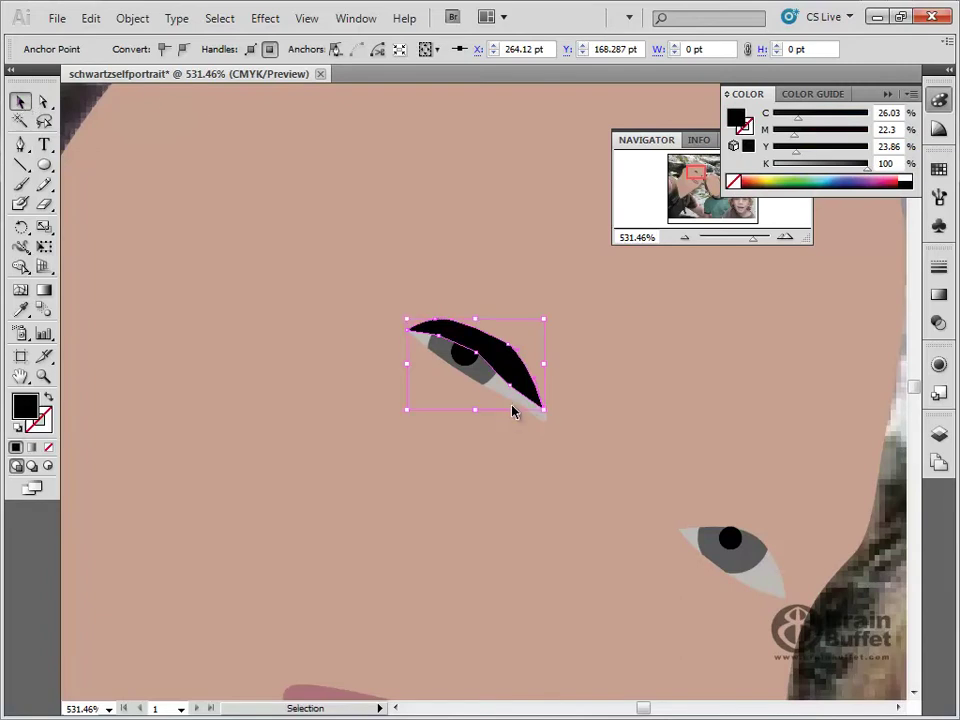
right_click(514, 384)
mouse_move(690, 648)
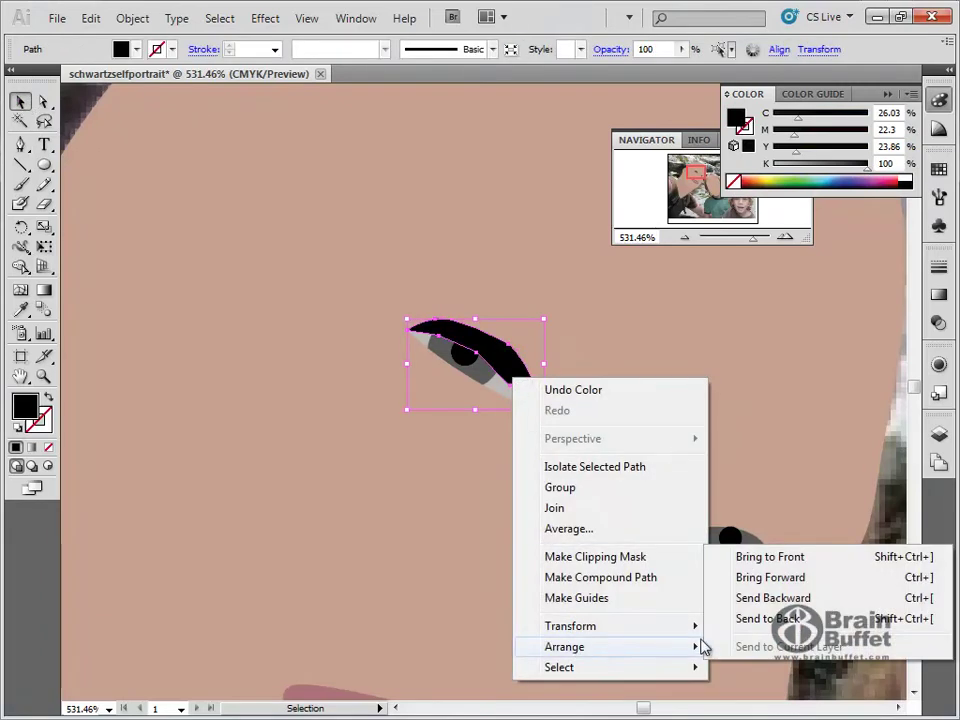
click(758, 684)
click(684, 384)
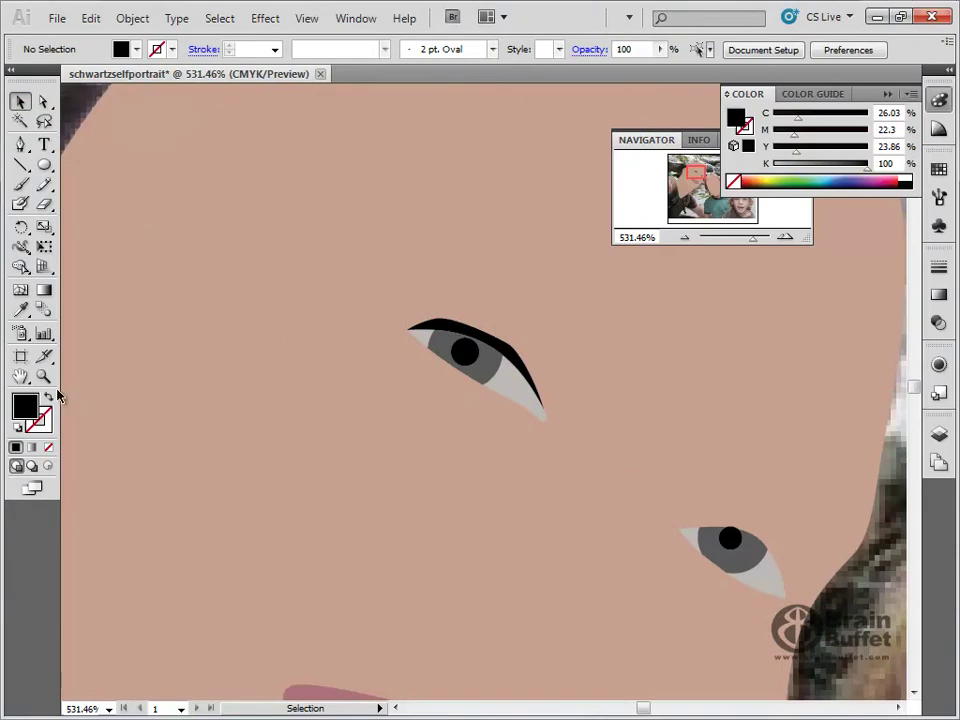
Step: Hide the neck, head, ears, mouth and eyes layers to expose the man's eyes in the reference photo
double_click(20, 375)
click(20, 101)
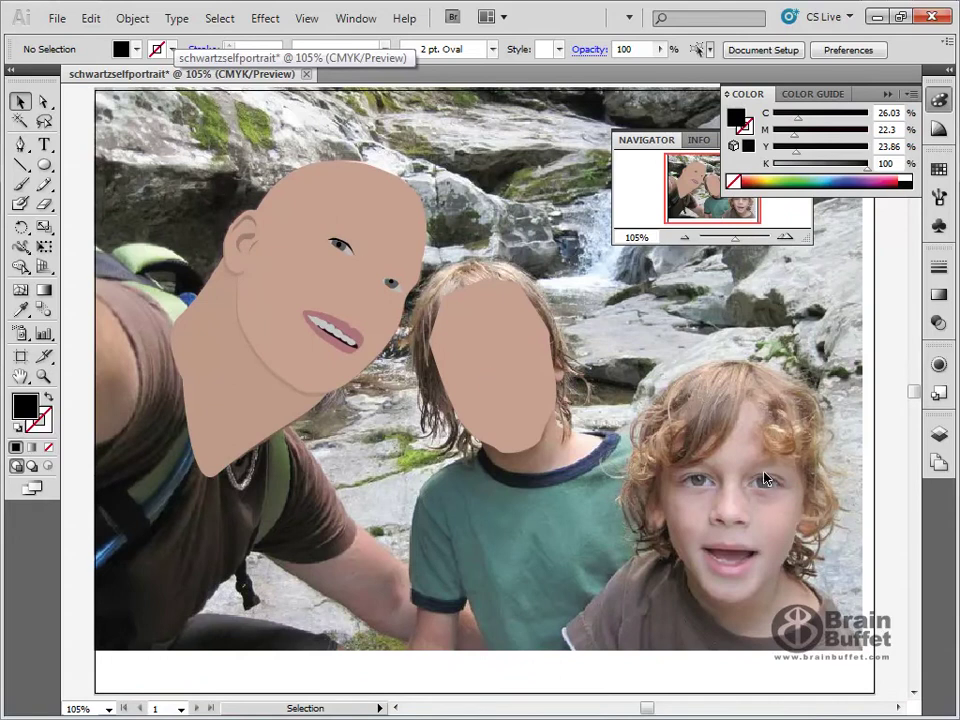
click(938, 434)
drag(731, 521, 743, 462)
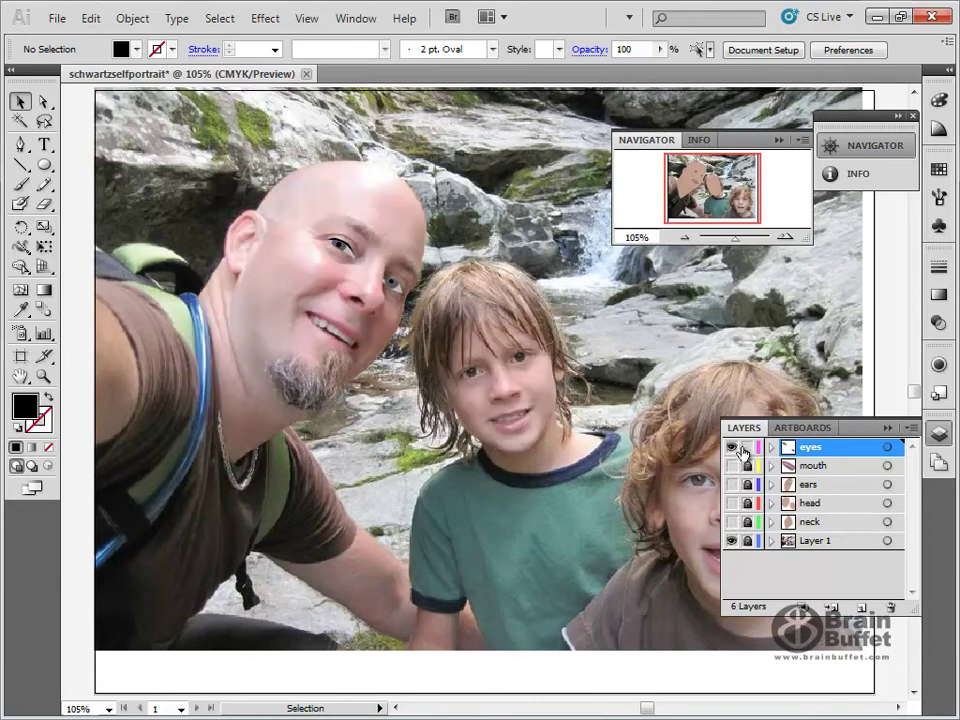
click(731, 447)
click(43, 376)
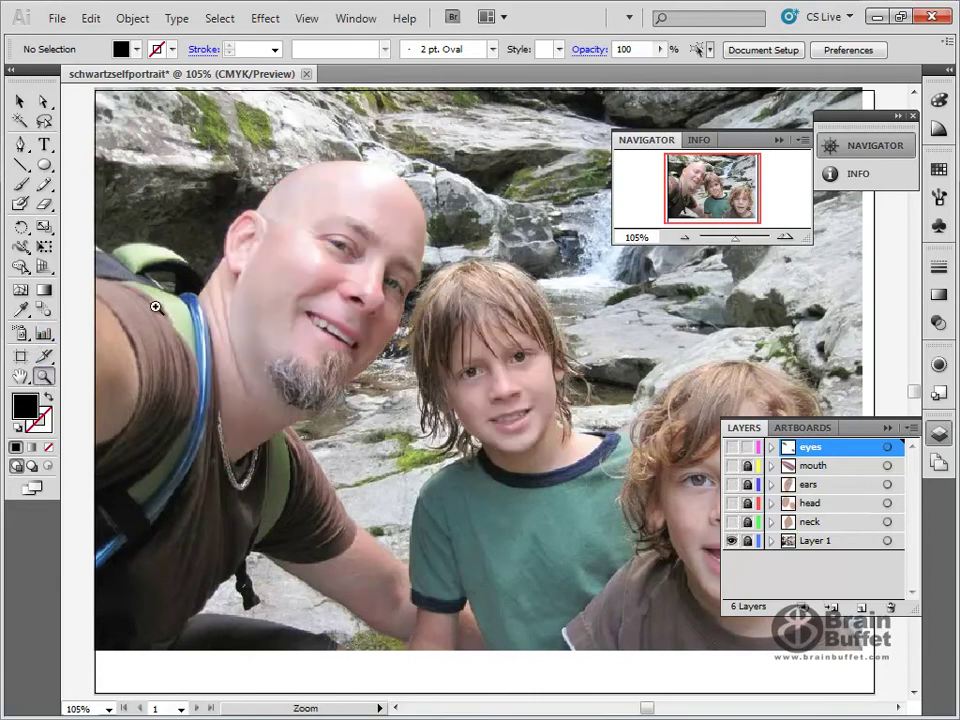
drag(287, 206, 456, 339)
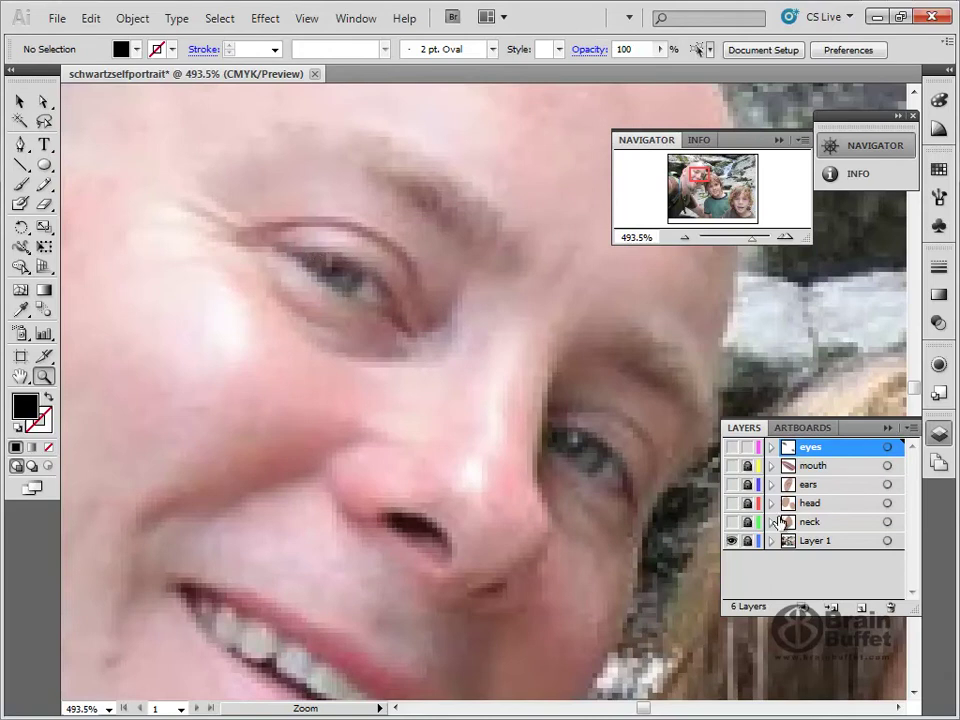
Step: Expand and show the eyes layer, temporarily hiding its other paths to check the black upper-lid shape against the photo
click(767, 447)
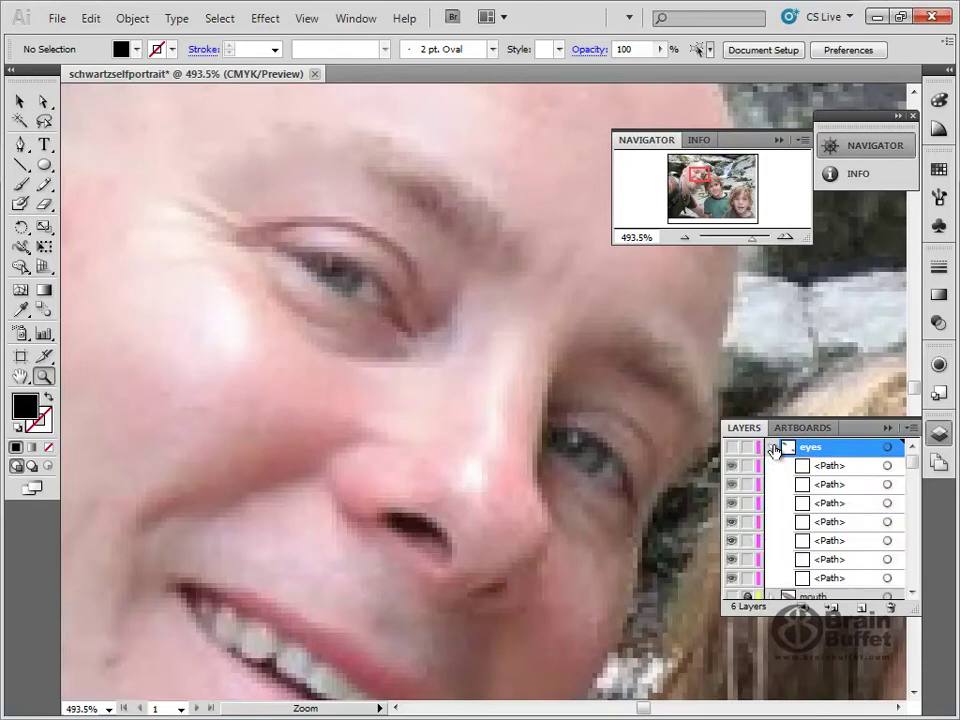
click(732, 449)
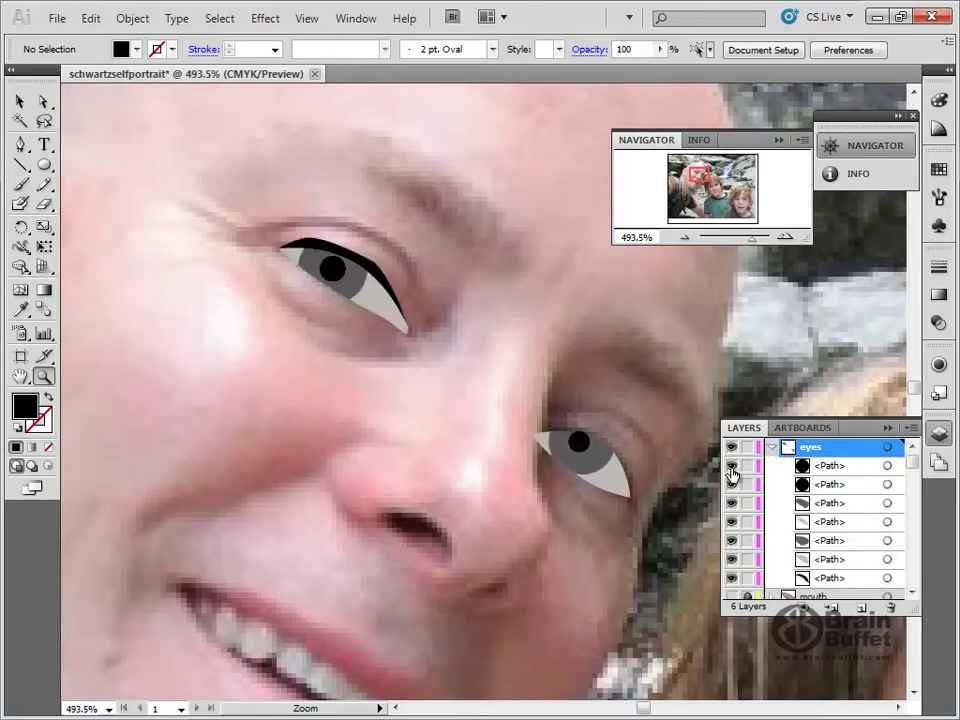
drag(731, 561, 733, 464)
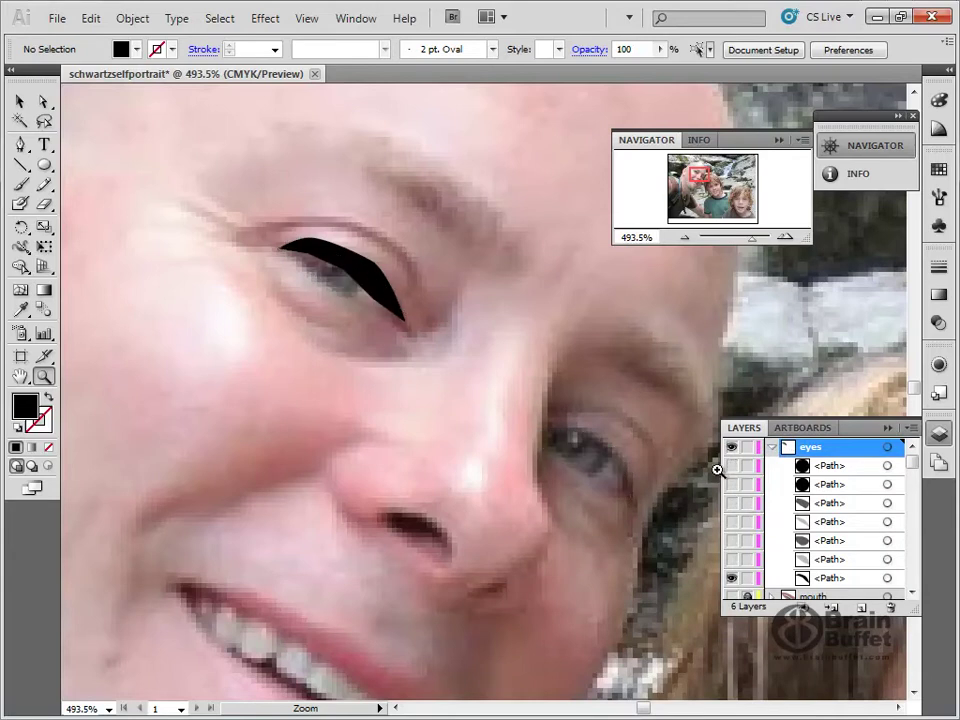
drag(730, 468, 731, 560)
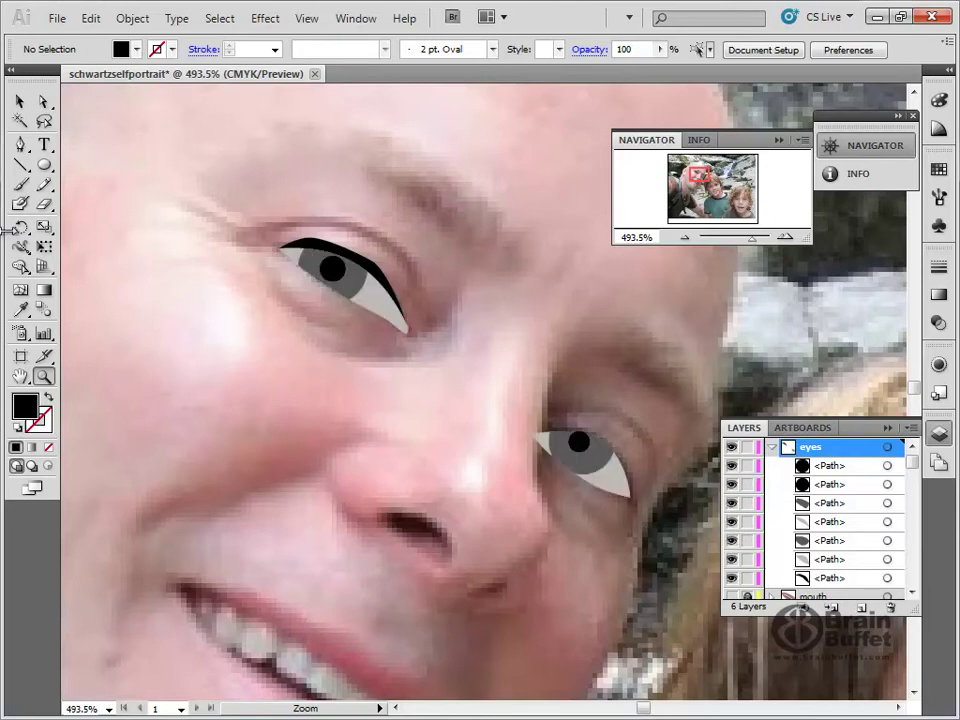
Step: Draw a closed black shape with the Pen tool along the first eye's lower lid, from one corner to the other
click(21, 145)
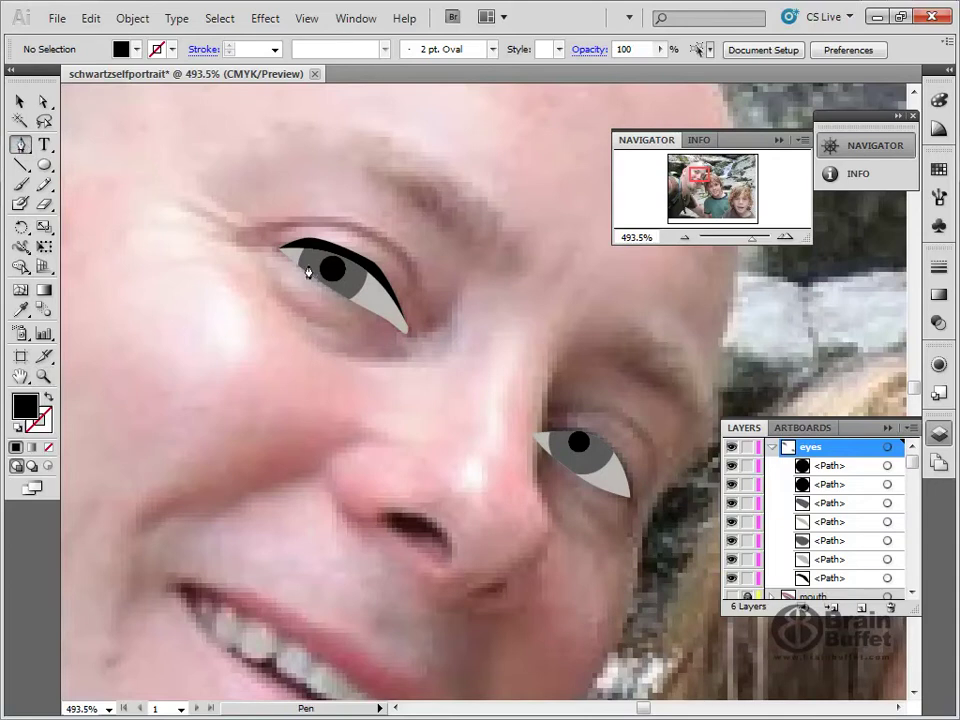
click(402, 327)
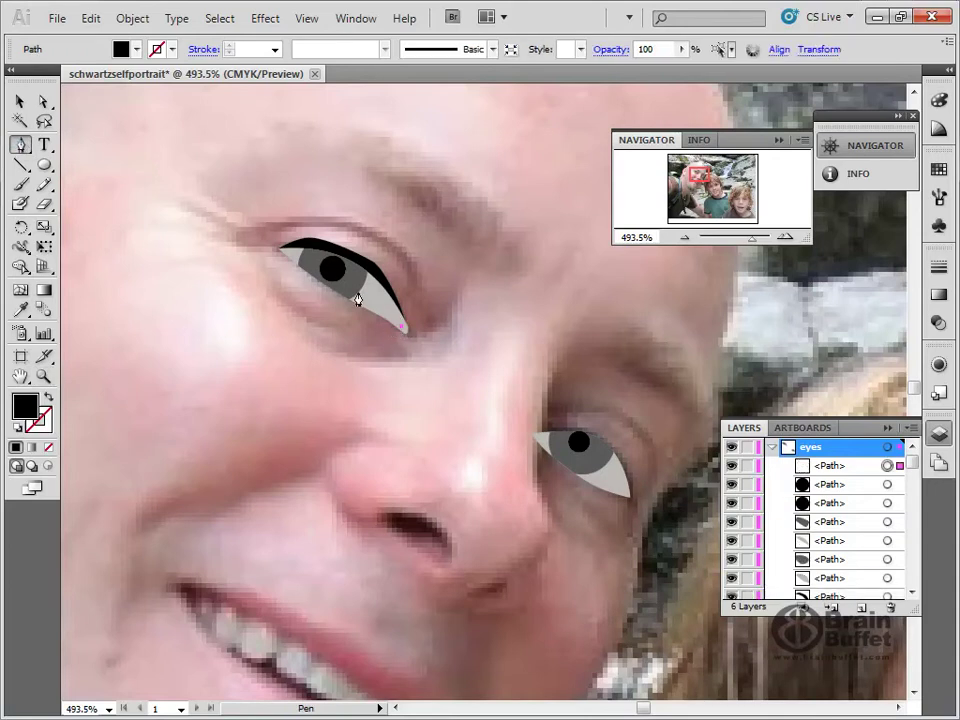
click(352, 292)
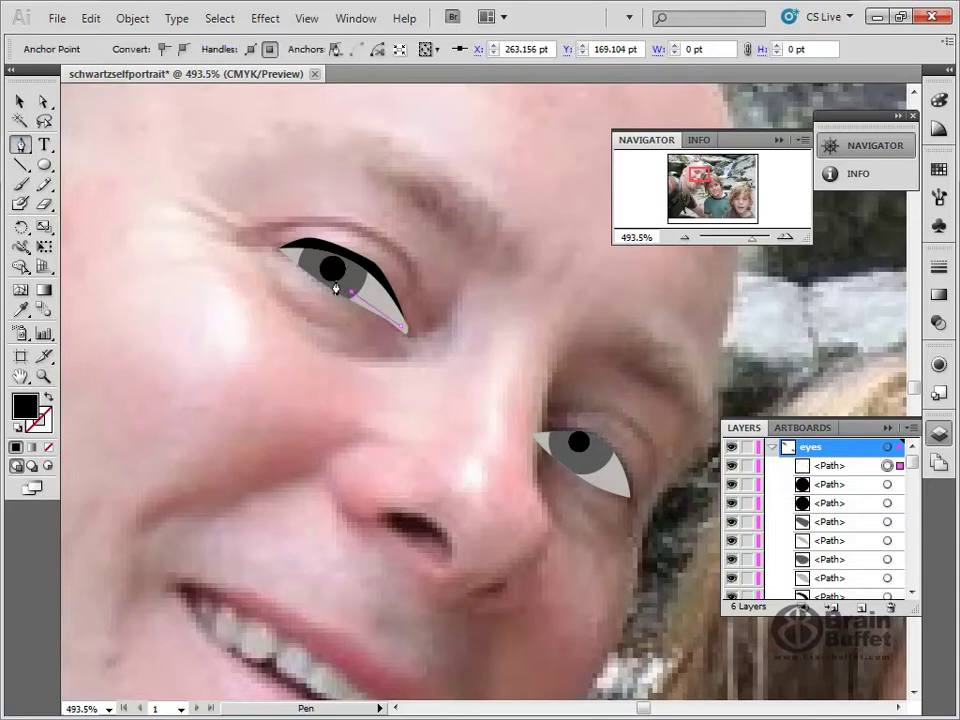
click(279, 254)
drag(284, 261, 292, 266)
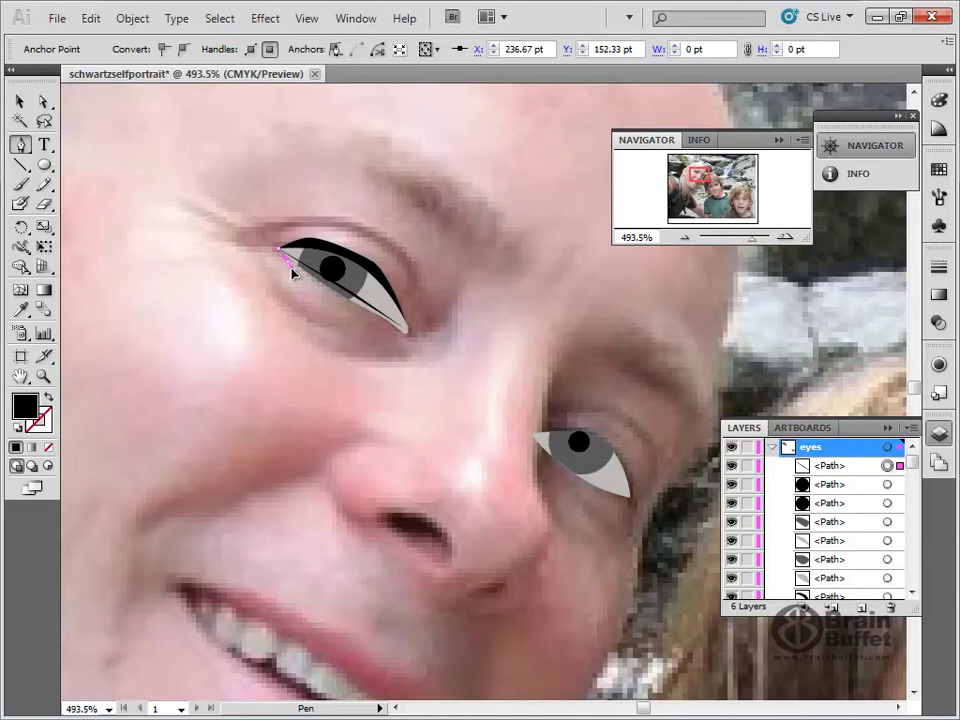
click(399, 333)
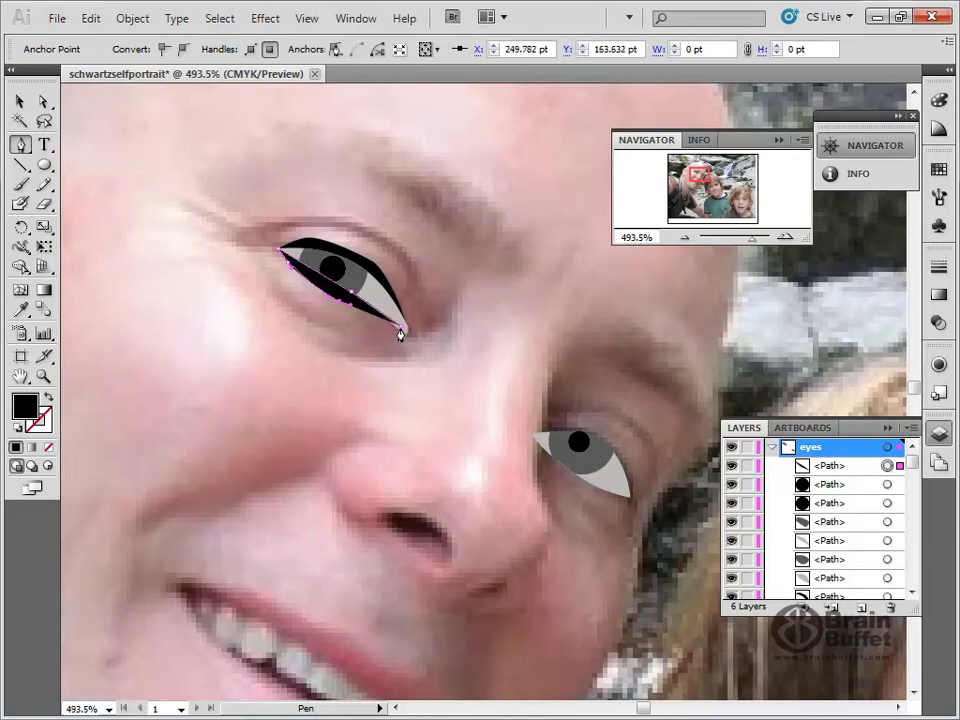
click(403, 334)
Step: Move the lower-lid path beneath the eye shapes in the eyes layer, just above the upper-lid path, and deselect it
drag(834, 478, 846, 580)
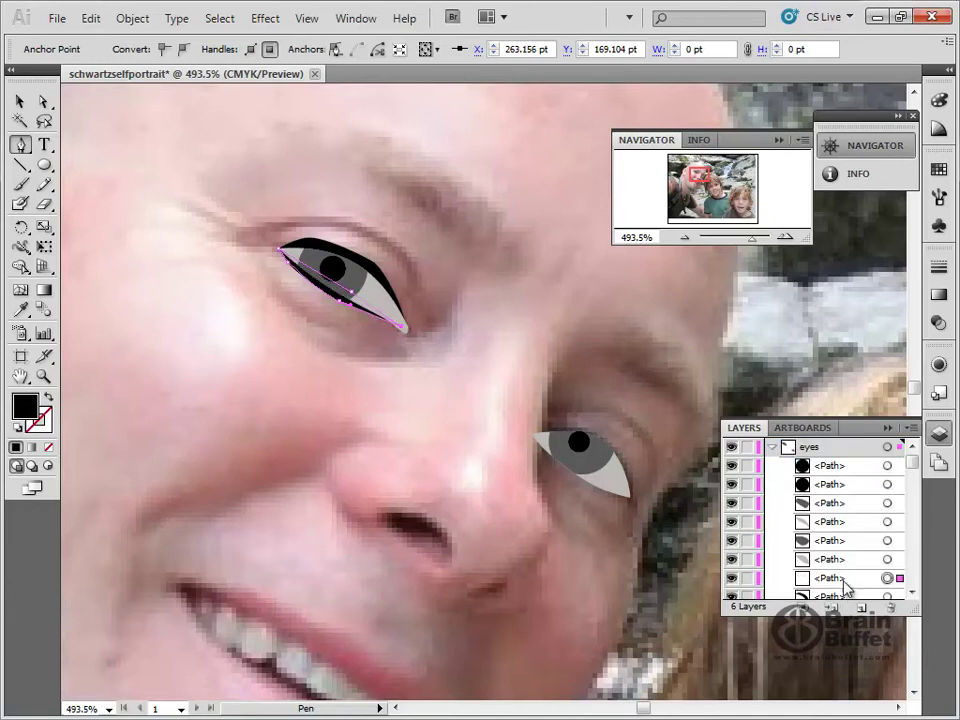
click(19, 101)
click(198, 133)
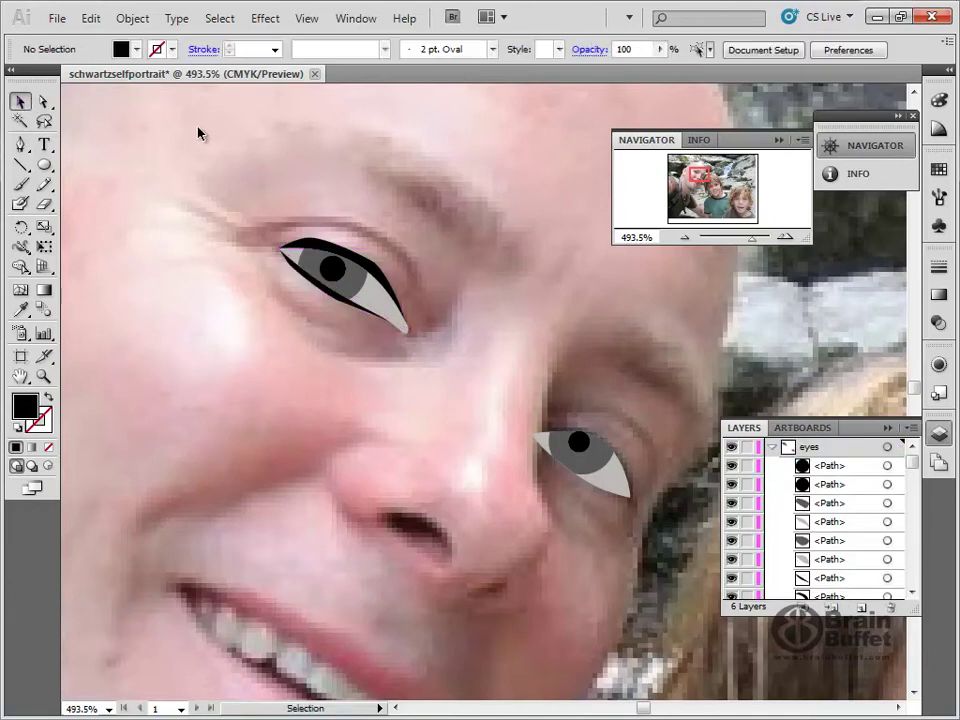
Step: Adjust the lower-lid shape's anchor points with Direct Selection to refine its curve along the first eye, and deselect it
click(313, 290)
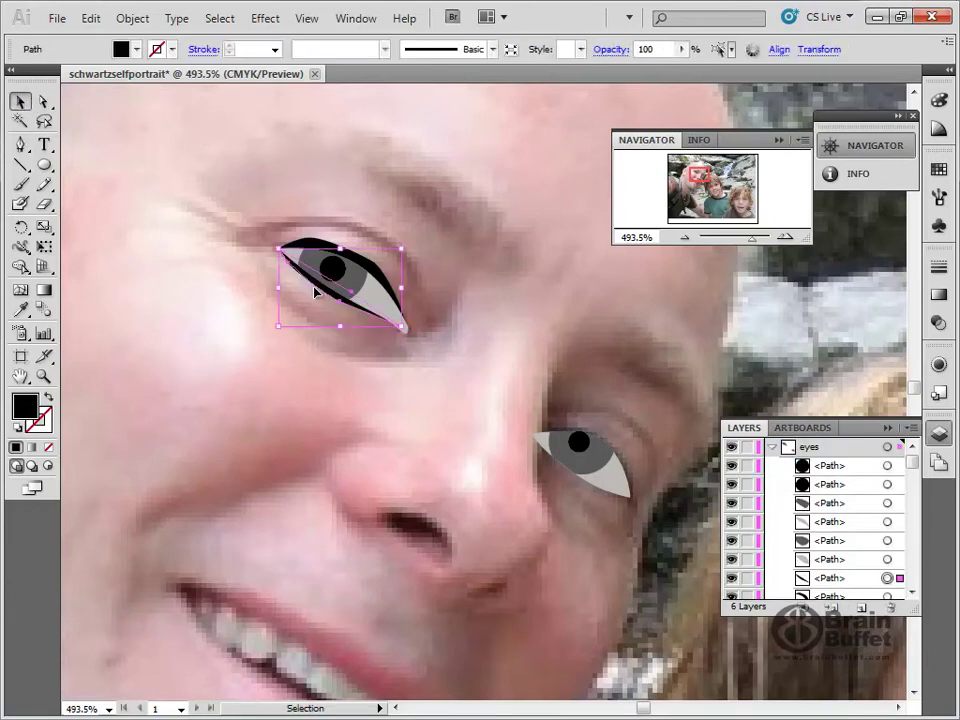
click(44, 101)
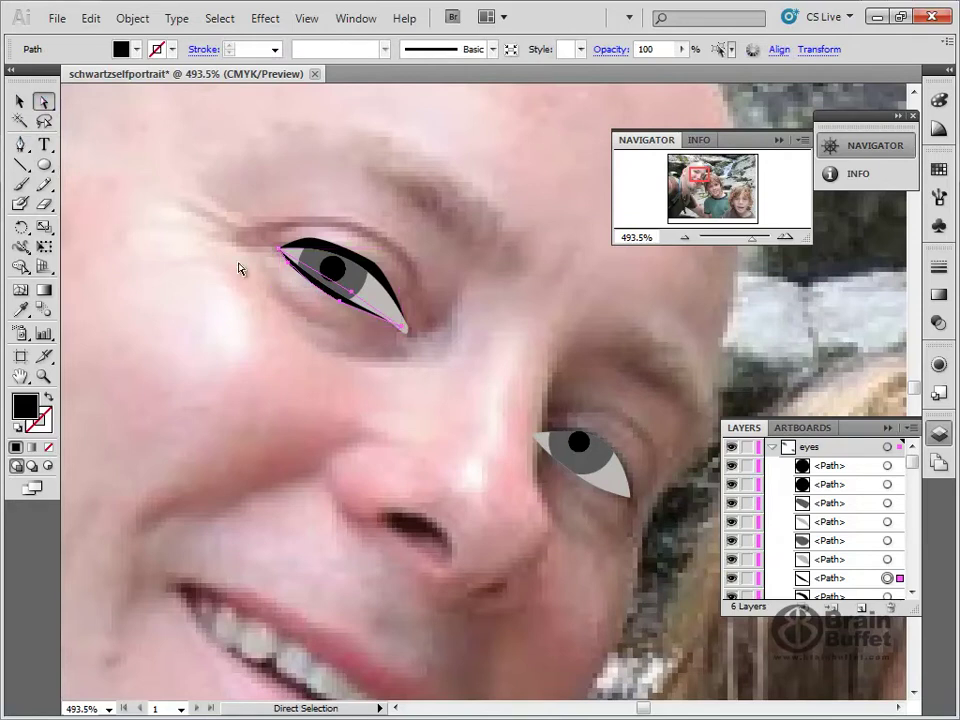
click(283, 279)
click(291, 270)
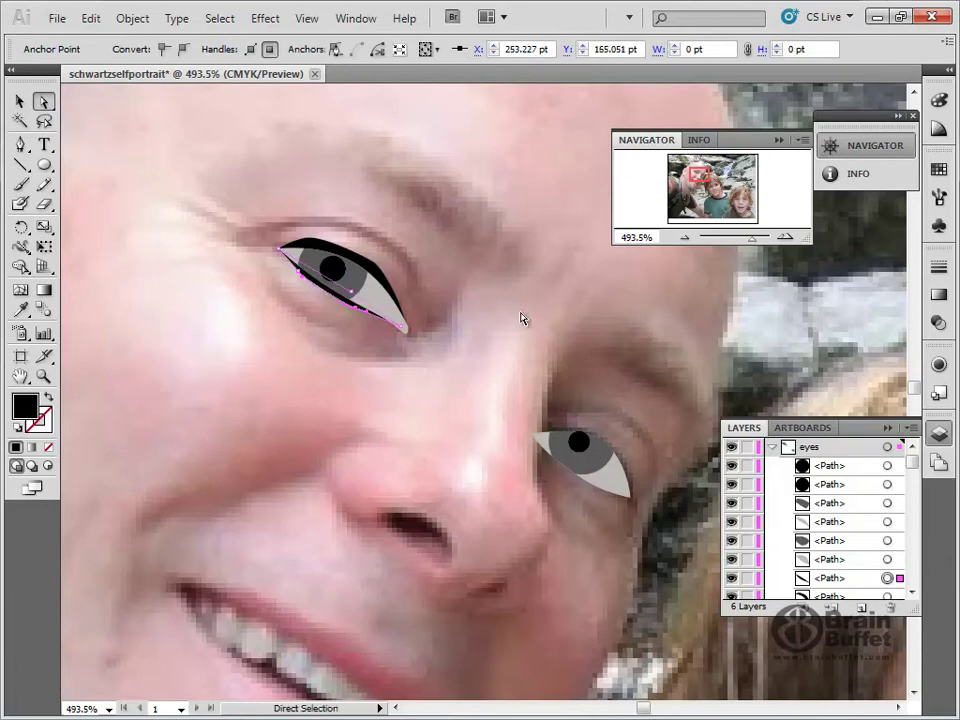
click(545, 311)
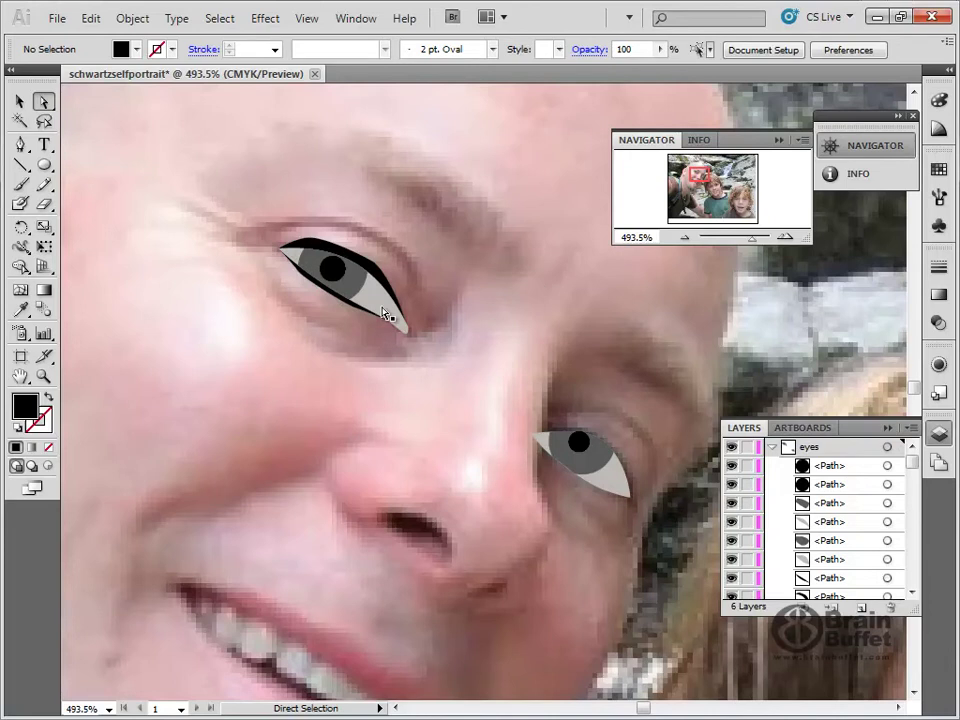
Step: Collapse the eyes layer's path list and review the outlined first eye within the whole portrait
double_click(22, 377)
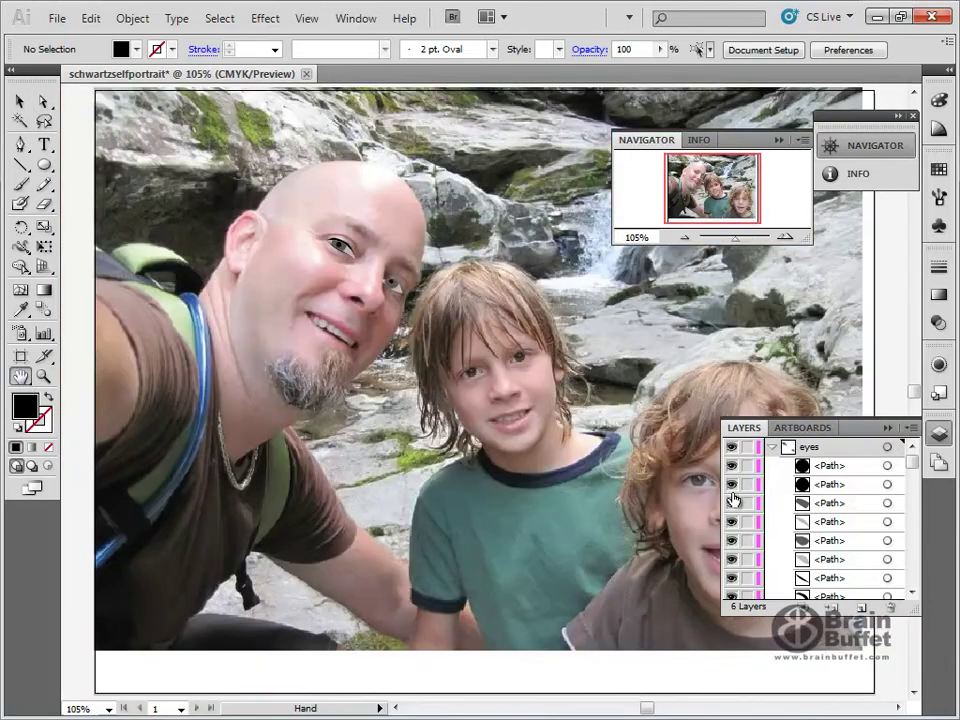
click(775, 449)
drag(747, 466, 735, 523)
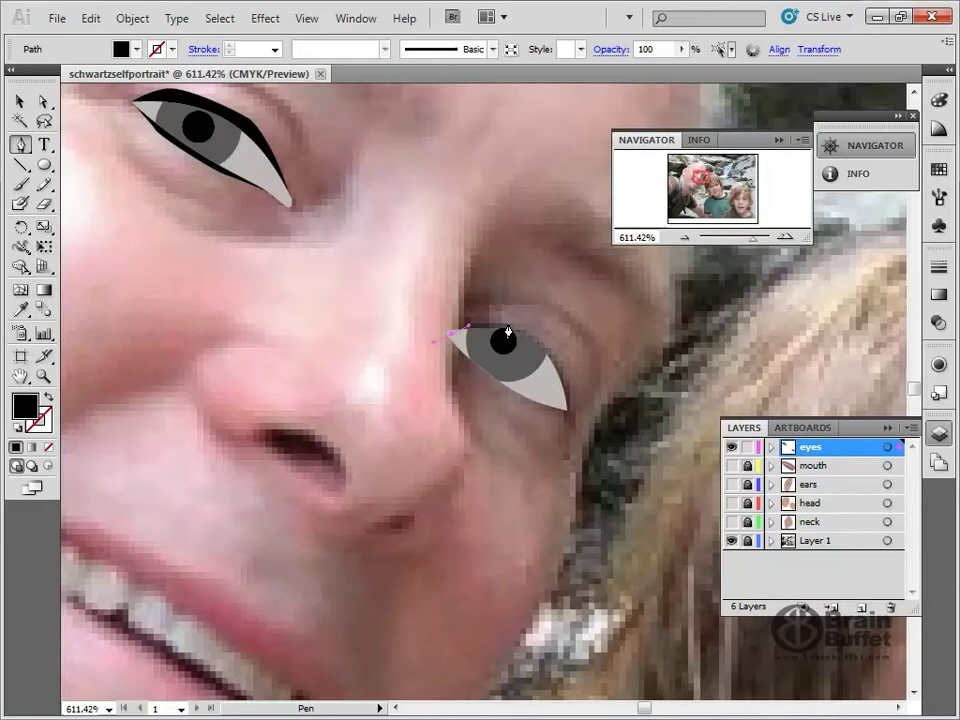
Step: Draw a closed black shape with the Pen tool along the second eye's upper lid, from the inner corner to the outer
click(459, 334)
mouse_move(521, 328)
mouse_down()
mouse_move(564, 374)
mouse_move(573, 402)
mouse_up()
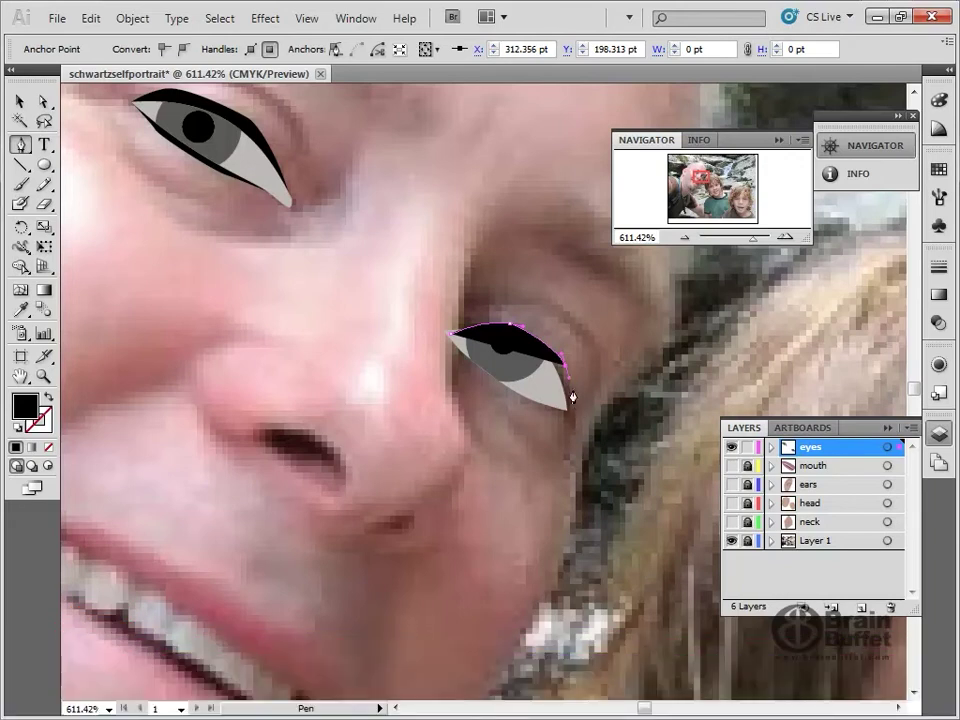
drag(584, 409, 592, 416)
drag(598, 425, 527, 358)
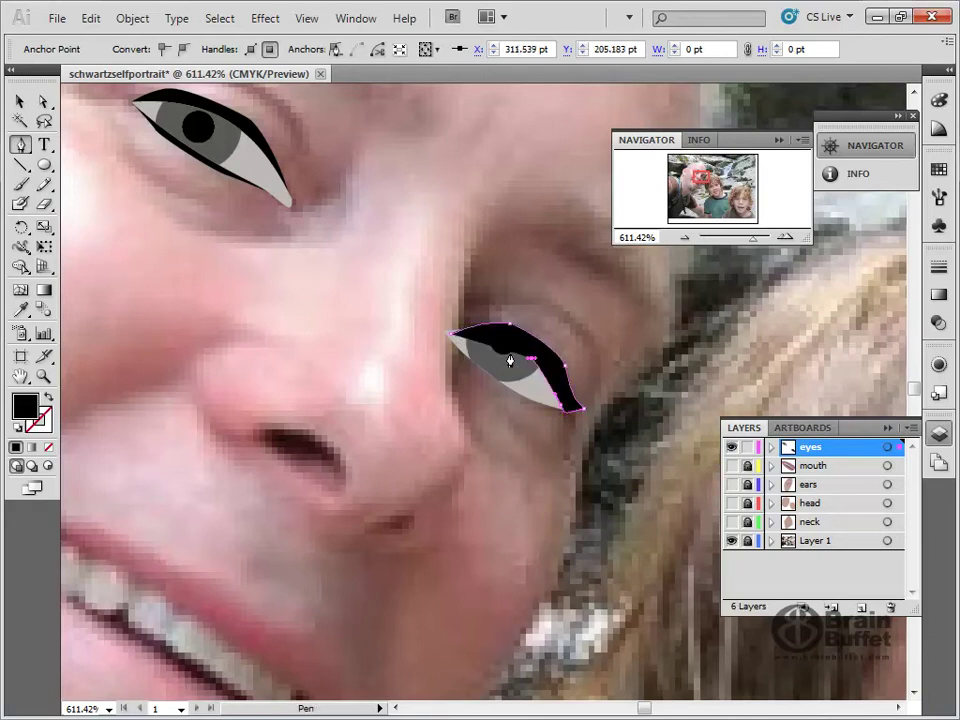
click(451, 335)
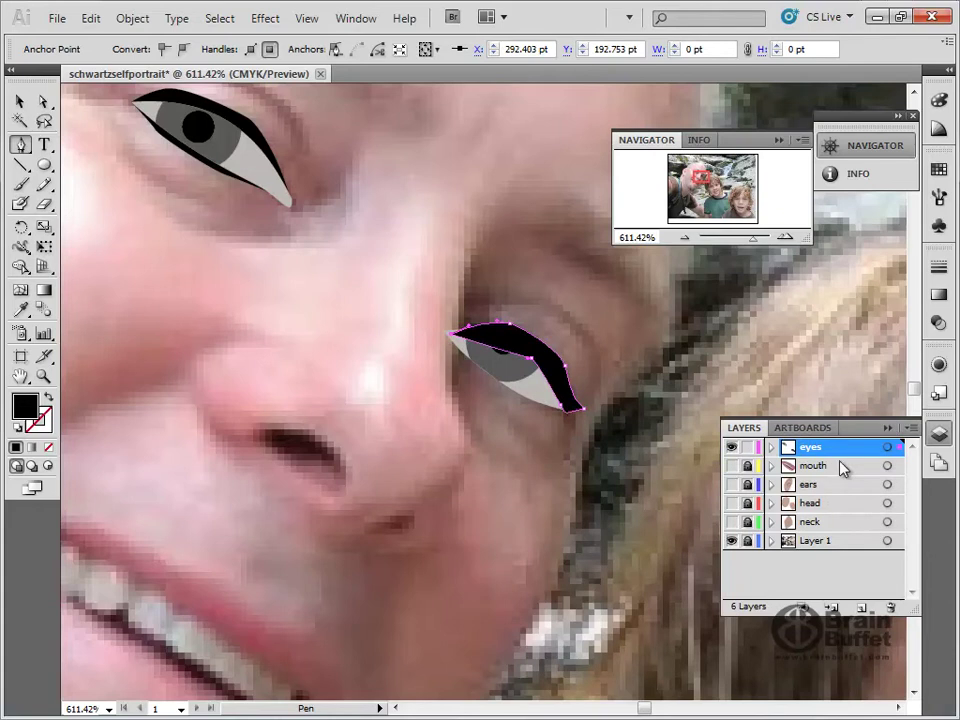
Step: Expand the eyes layer's path list and send the new upper-lid shape to the back, behind the second eye's shapes
click(769, 449)
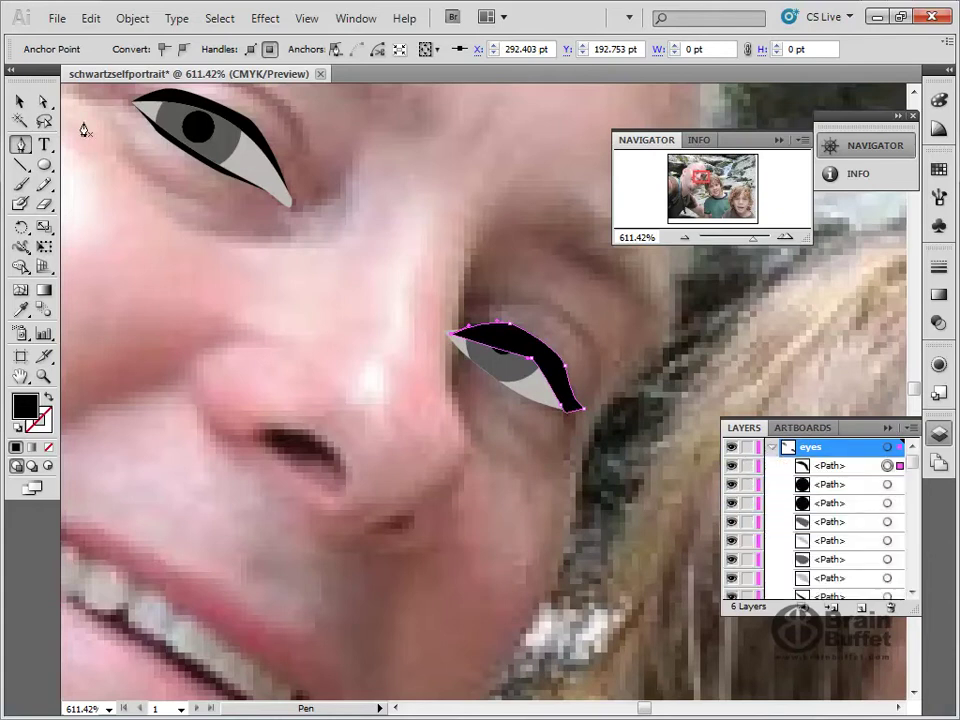
ctrl+click(514, 337)
right_click(514, 337)
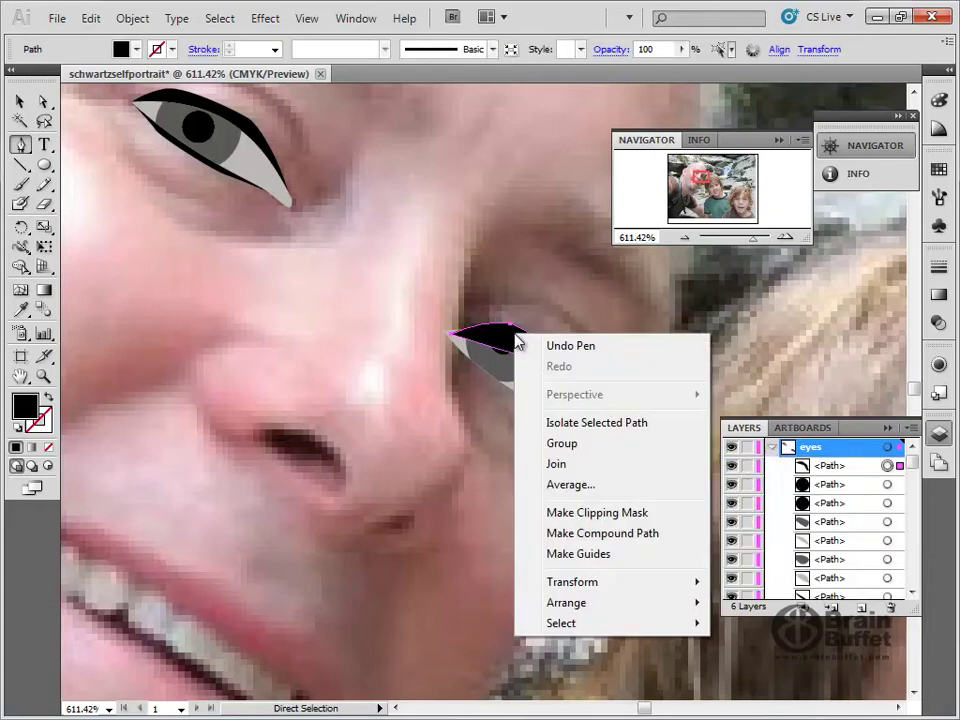
mouse_move(615, 605)
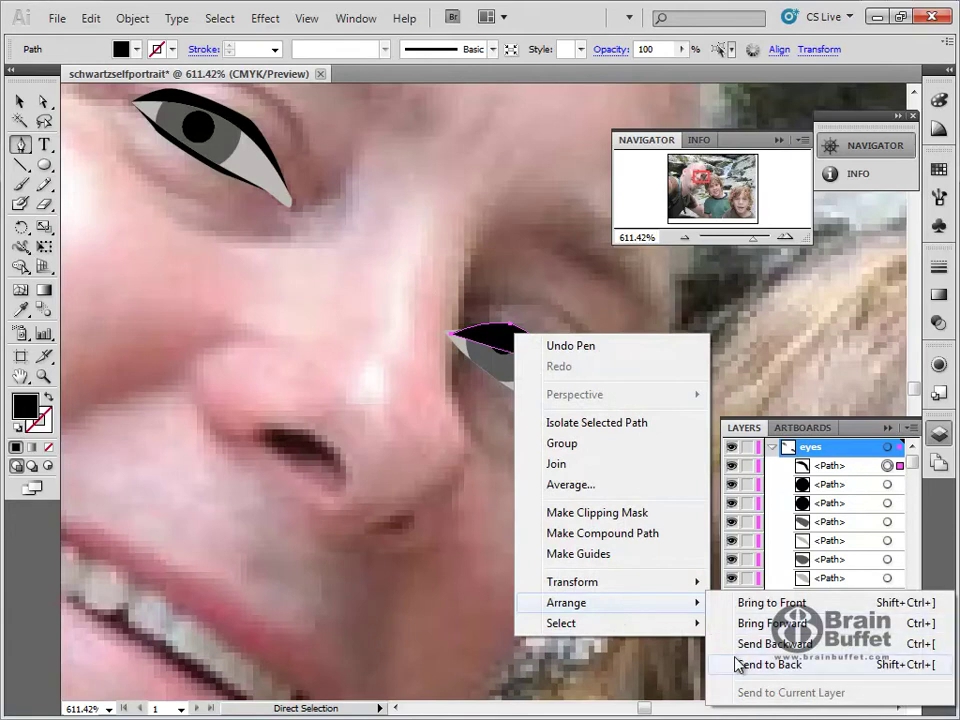
click(790, 664)
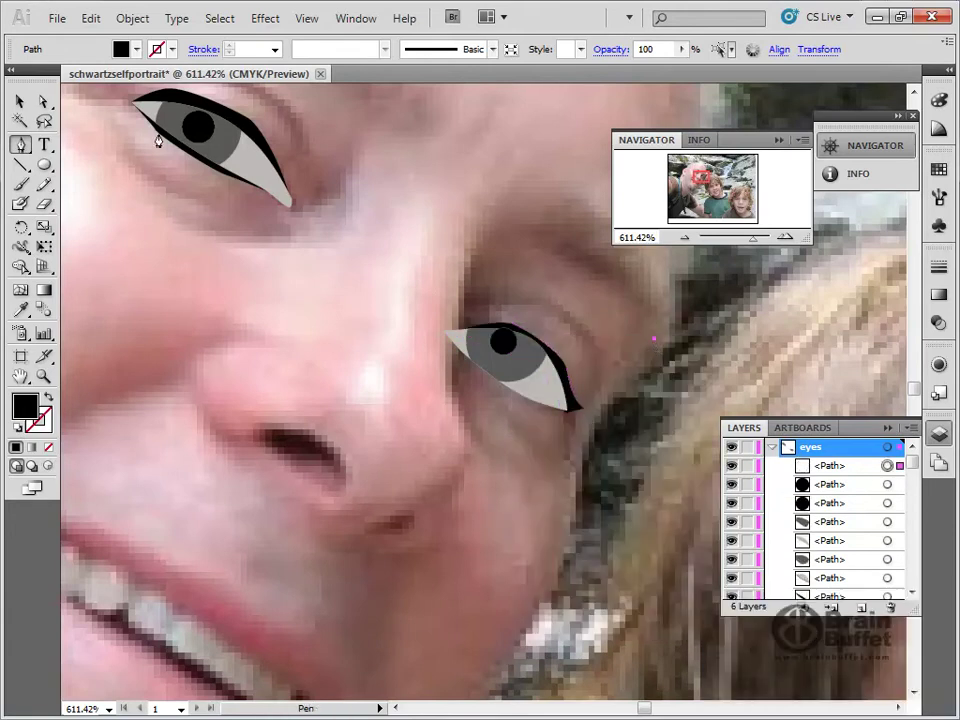
Step: Adjust the upper-lid shape's anchor points at the second eye's outer corner with Direct Selection to tighten the tip, and deselect it
click(43, 101)
click(584, 414)
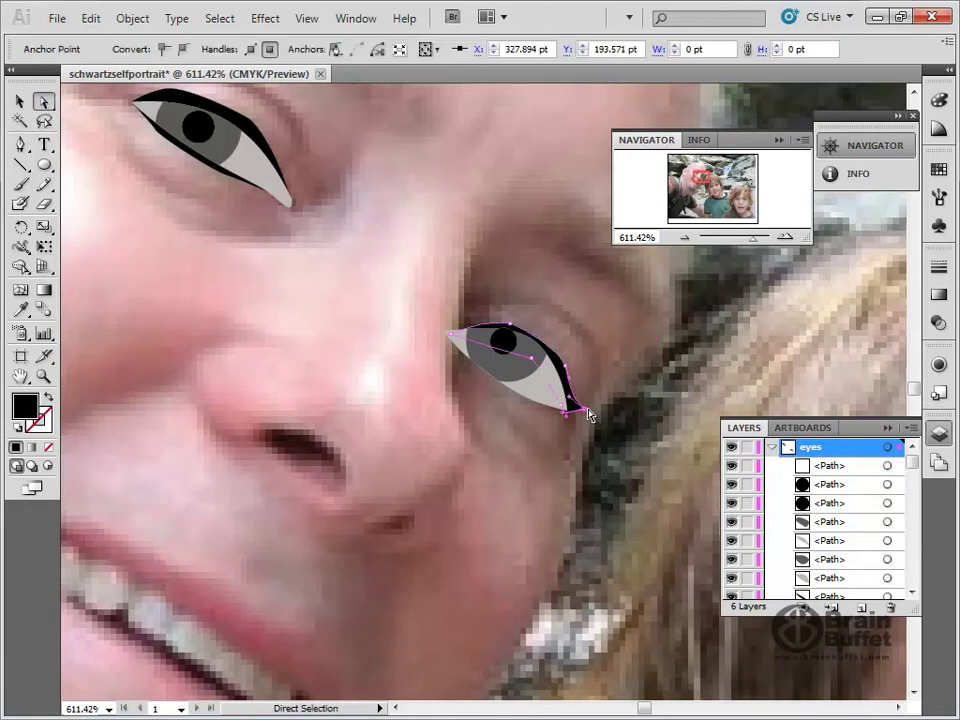
drag(587, 409, 563, 413)
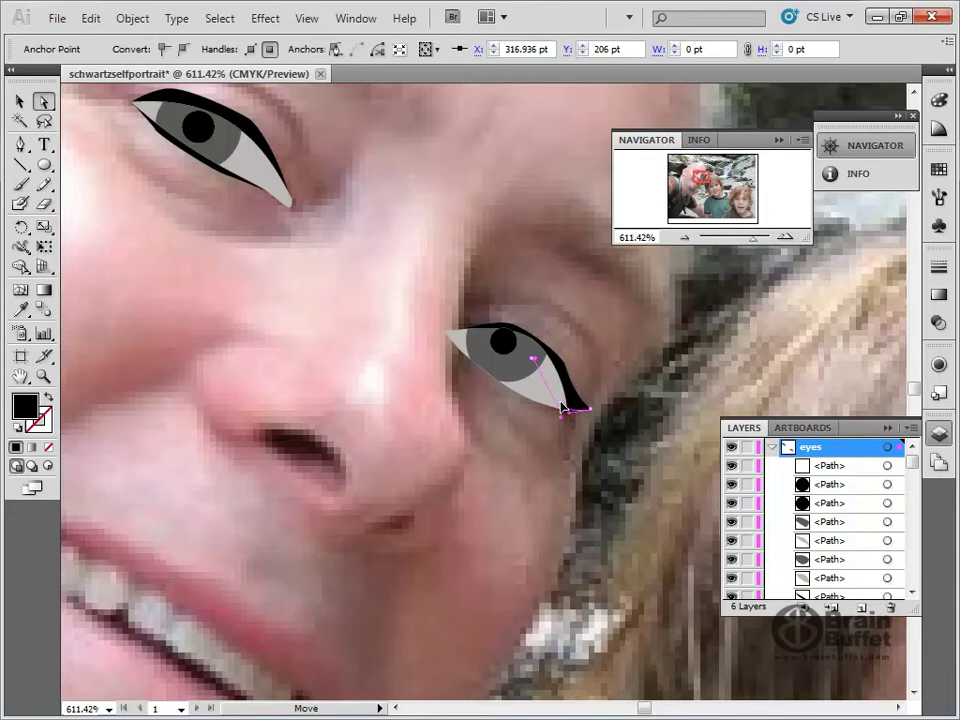
click(629, 393)
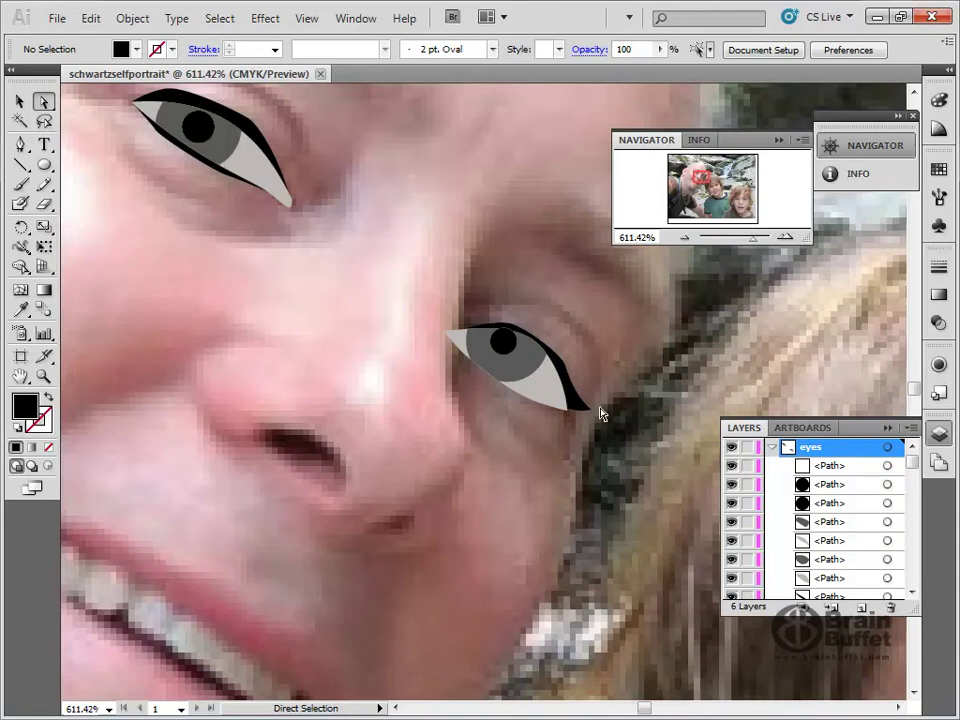
click(590, 410)
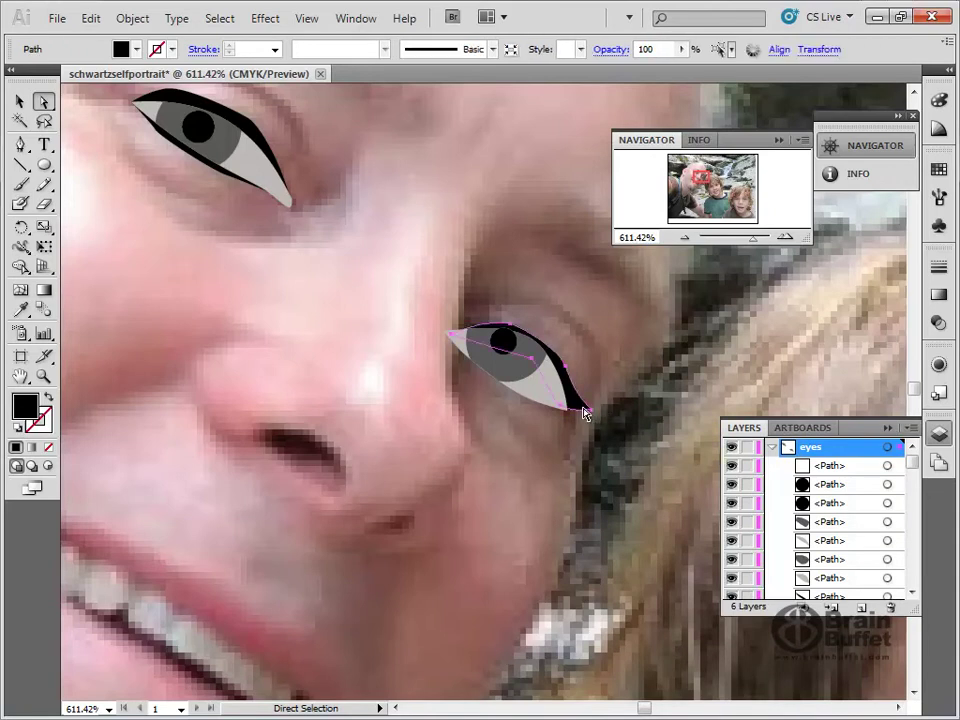
mouse_move(593, 413)
mouse_down()
mouse_move(578, 413)
mouse_move(576, 400)
mouse_move(574, 410)
mouse_up()
click(605, 407)
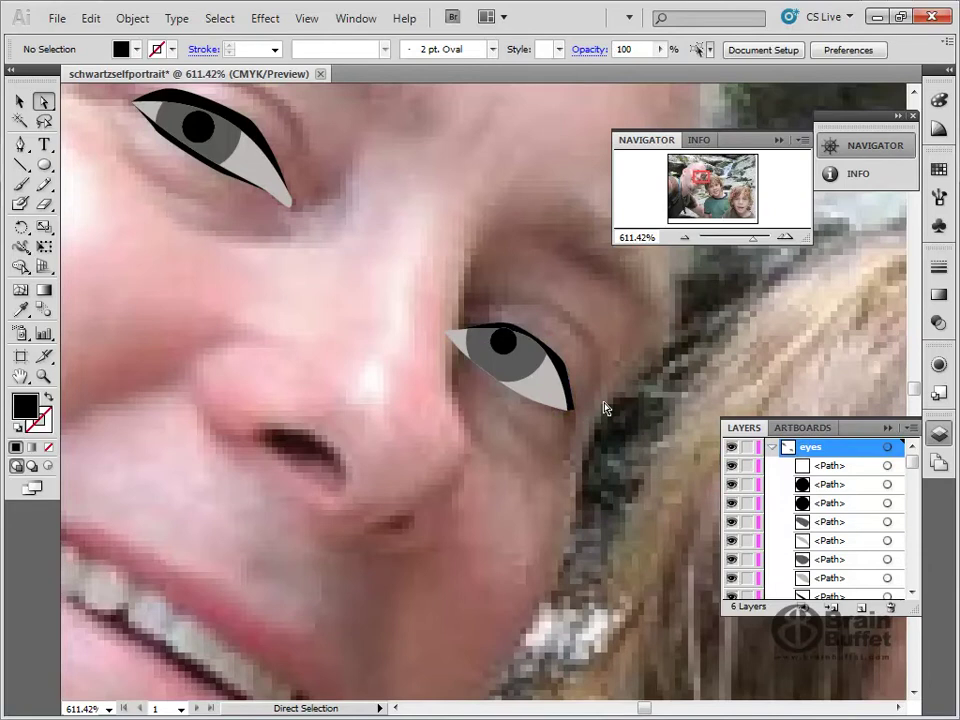
Step: Select the second eye's pupil, iris and white shapes together, leaving the black upper-lid shape out of the selection
click(515, 328)
click(497, 332)
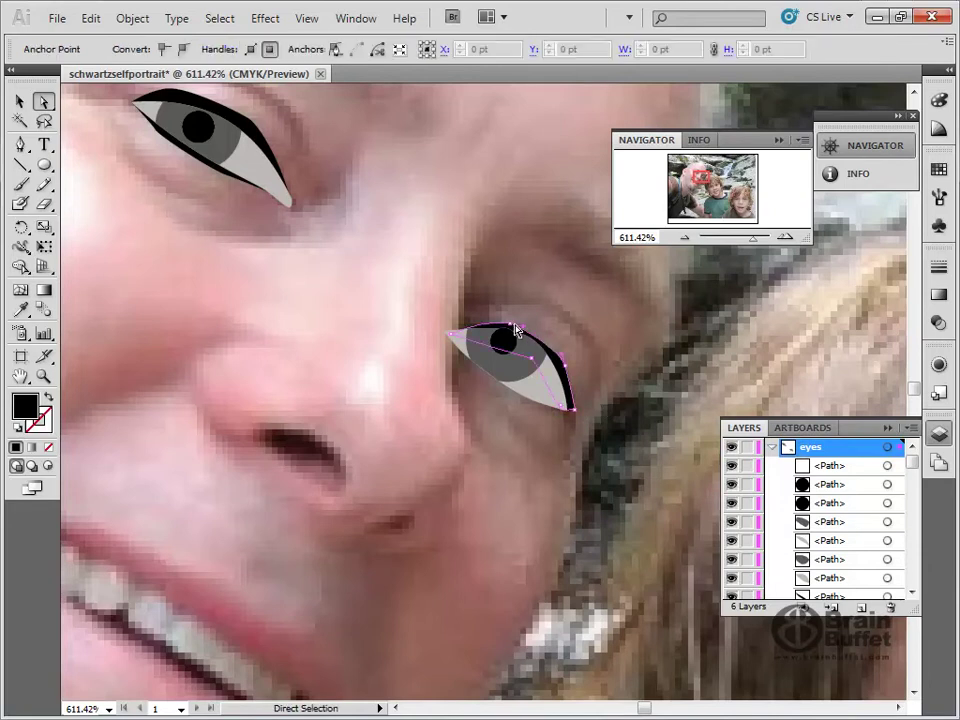
click(508, 342)
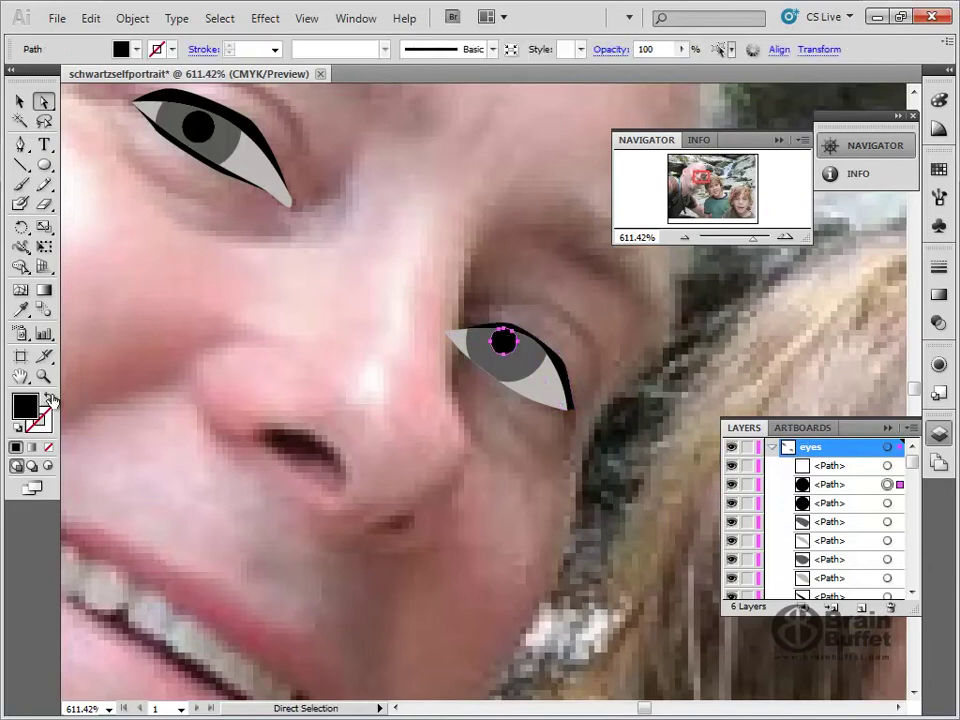
click(43, 376)
drag(414, 279, 566, 408)
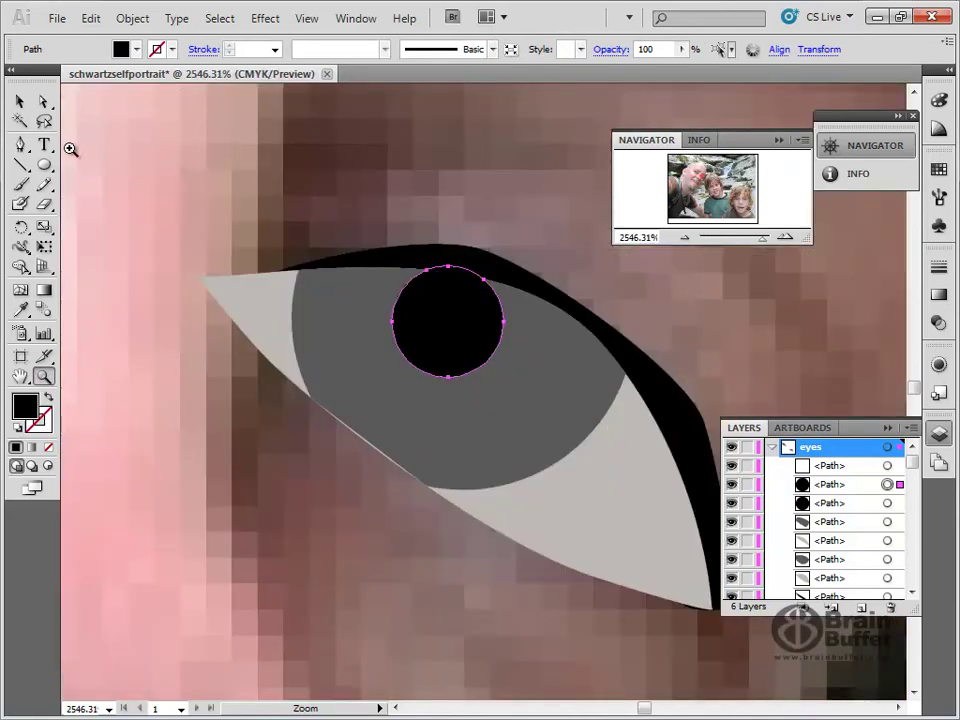
click(22, 101)
drag(360, 210, 585, 492)
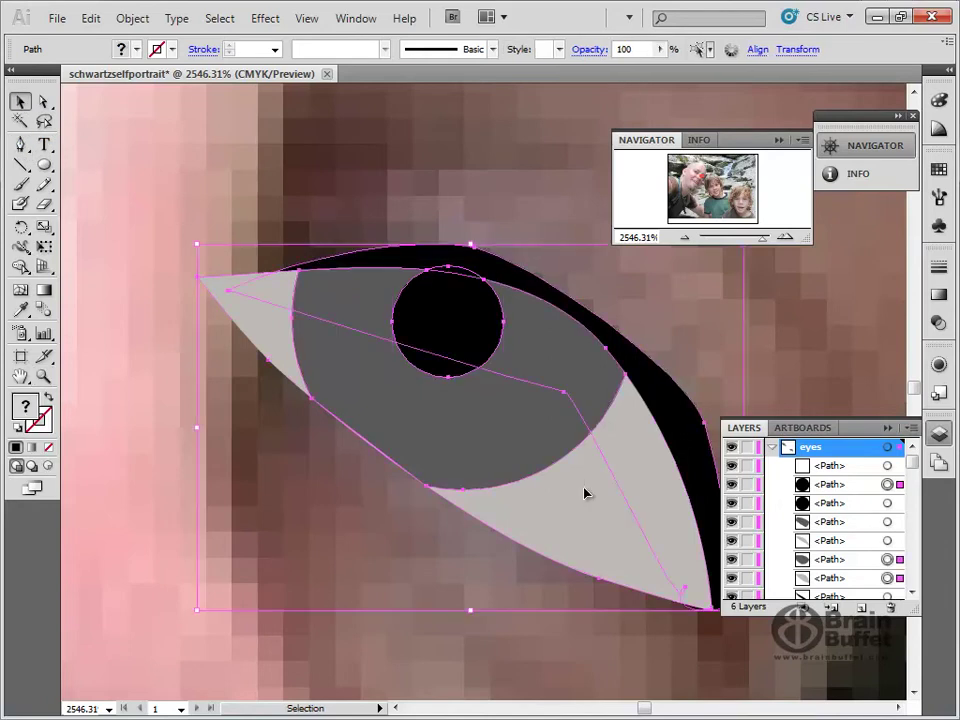
click(20, 268)
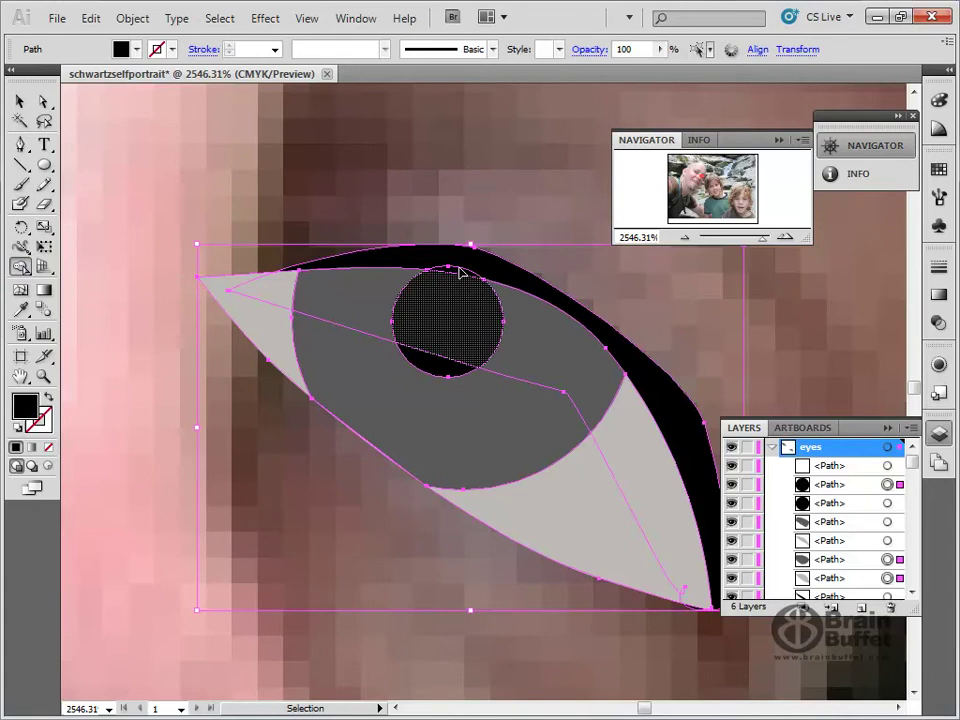
click(513, 285)
key(v)
key(a)
key(v)
shift+click(692, 430)
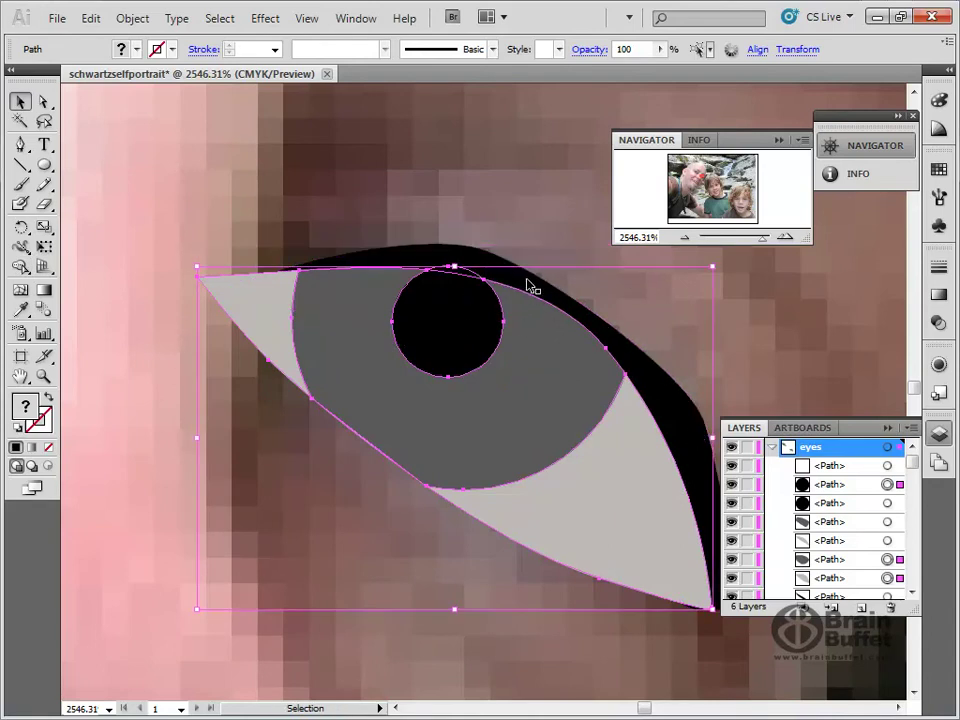
Step: Remove the sliver of the pupil that extends above the second eye's iris with the Shape Builder tool, and deselect the shapes
click(20, 266)
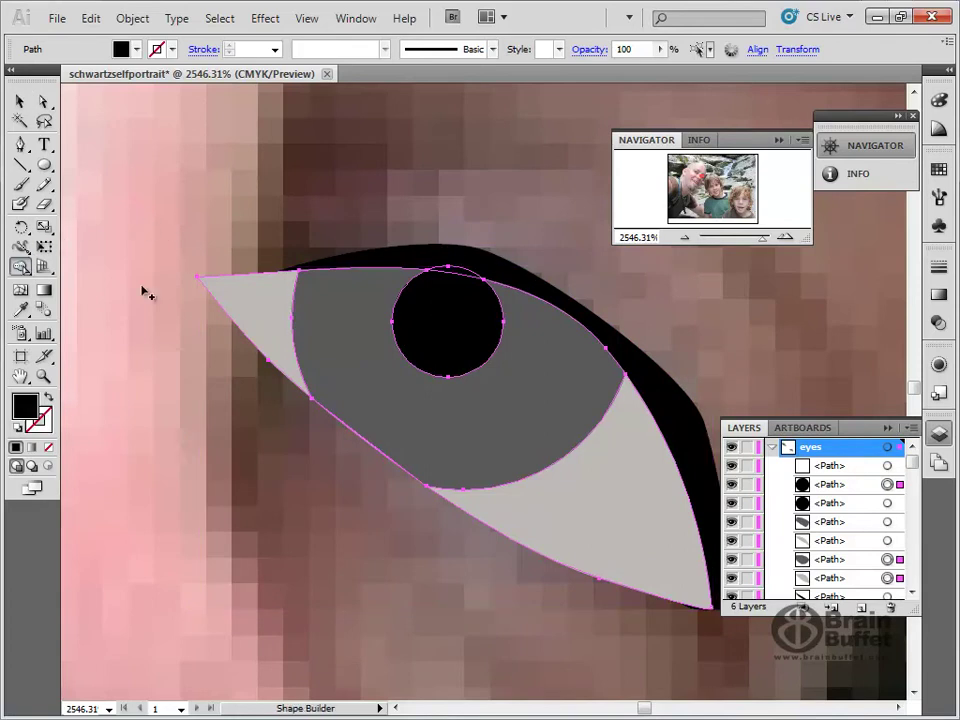
click(466, 275)
key(v)
key(shift+m)
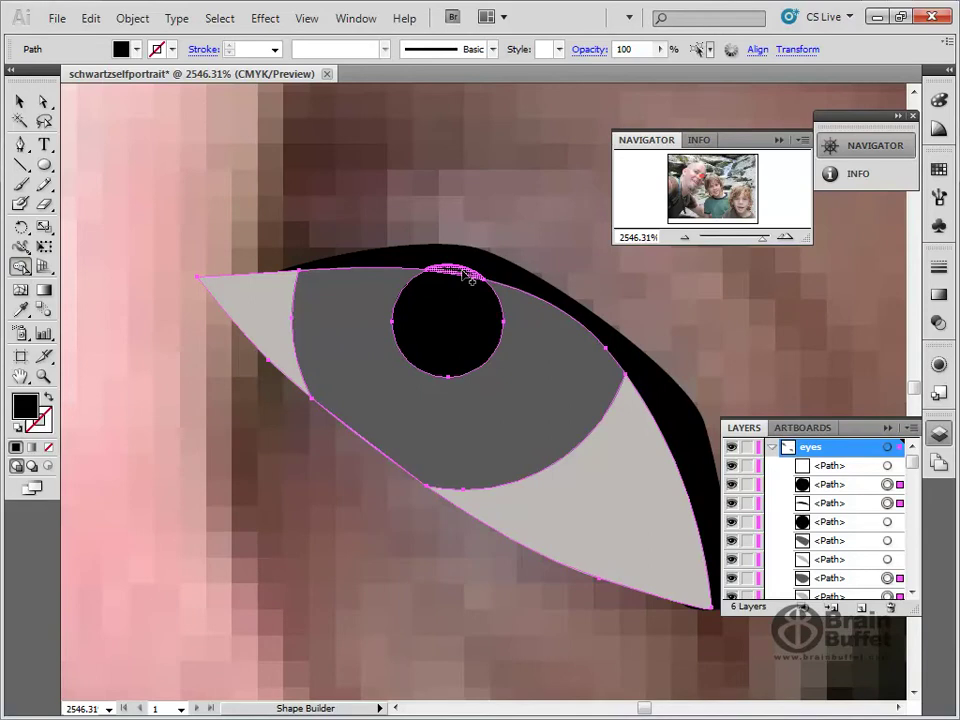
alt+click(463, 272)
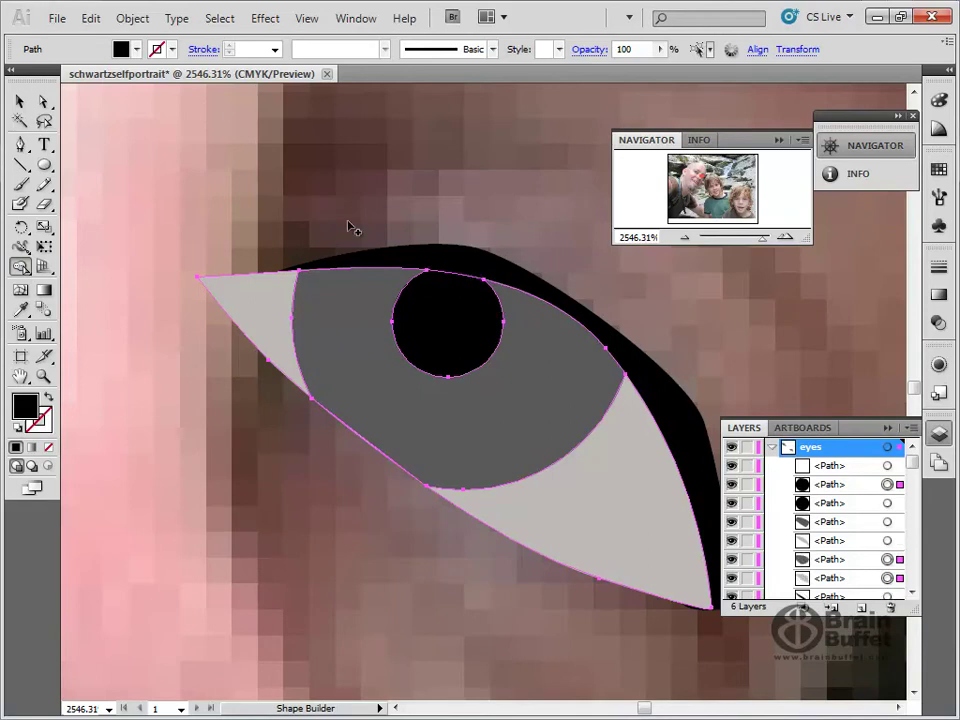
click(20, 101)
click(268, 118)
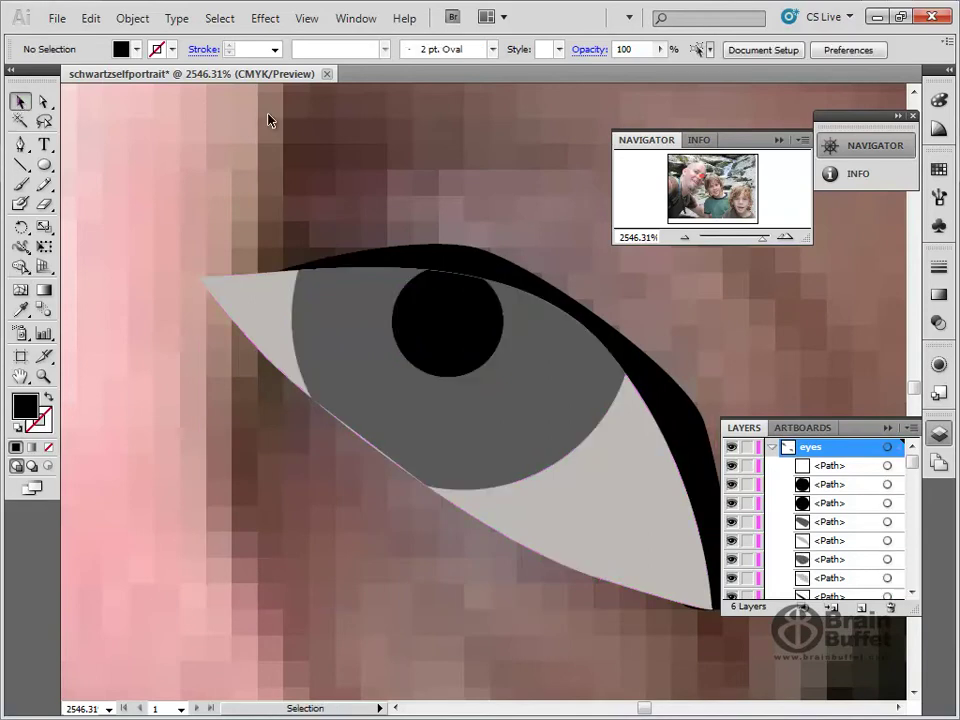
Step: Add a new layer above the eyes layer and rename it "nose"
double_click(20, 376)
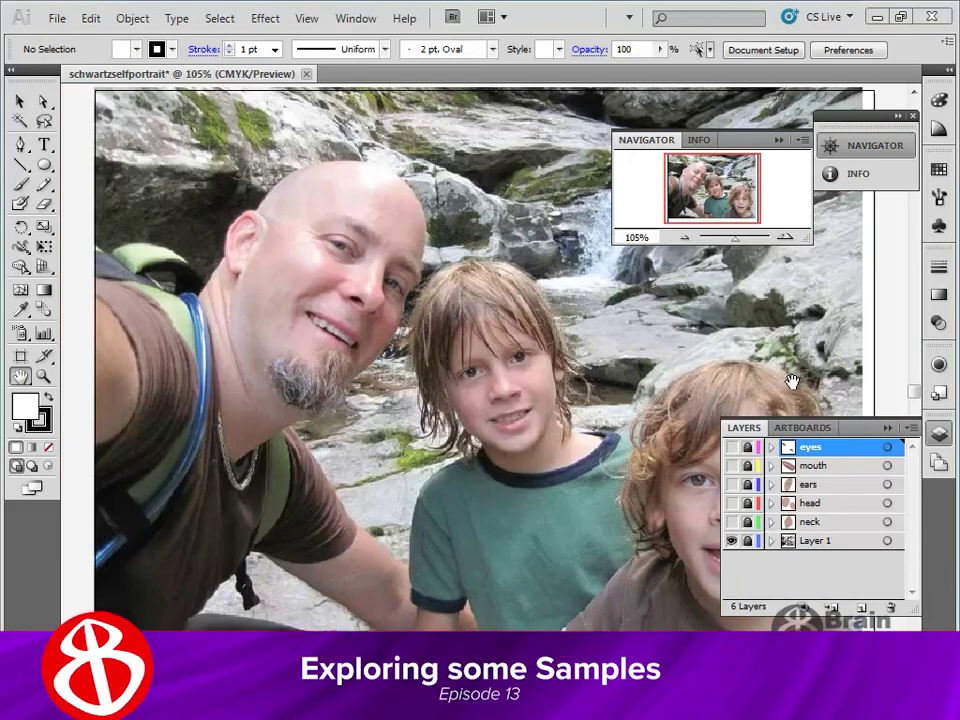
click(859, 608)
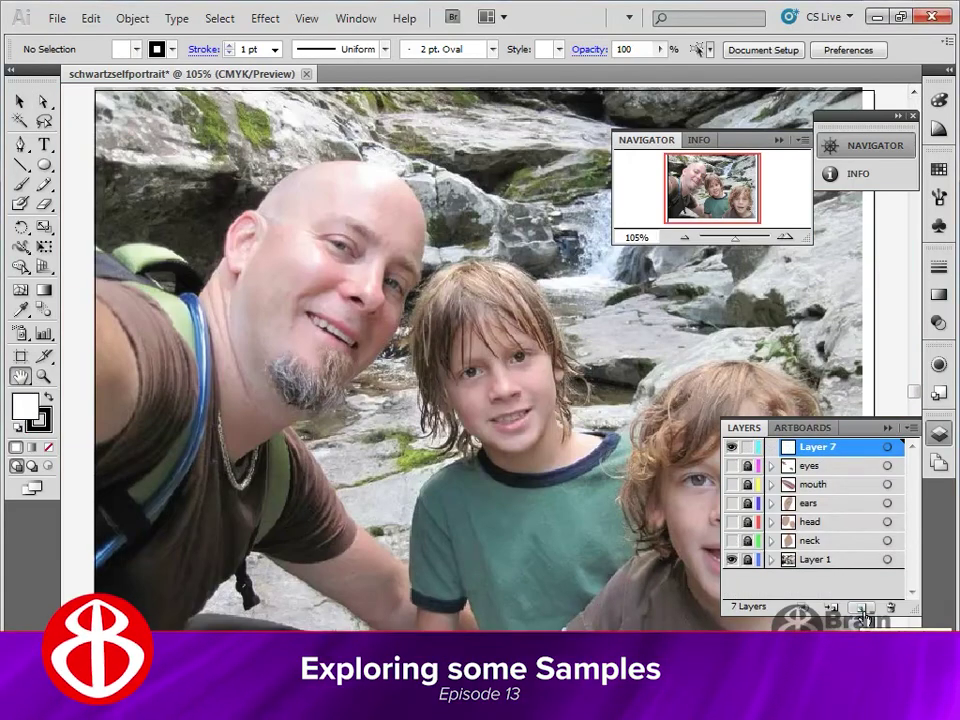
double_click(831, 449)
text(nose)
key(Return)
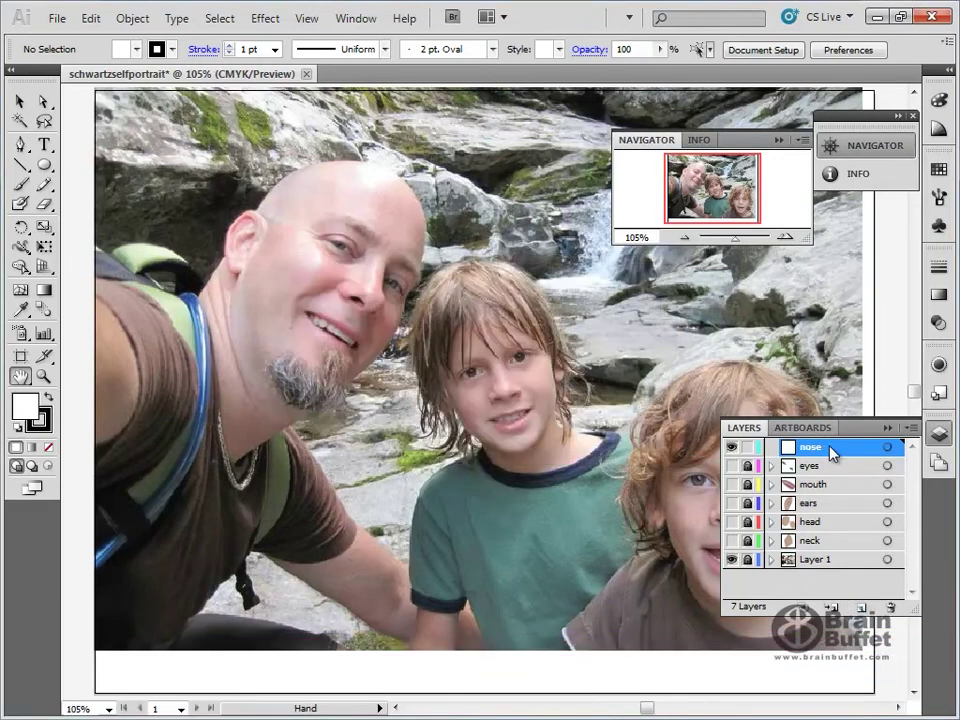
Step: Switch to the self-portrait gallery in Internet Explorer and examine how noses are drawn across the sample portraits
drag(0, 140, 772, 8)
drag(945, 216, 943, 270)
scroll(944, 286, down, 3)
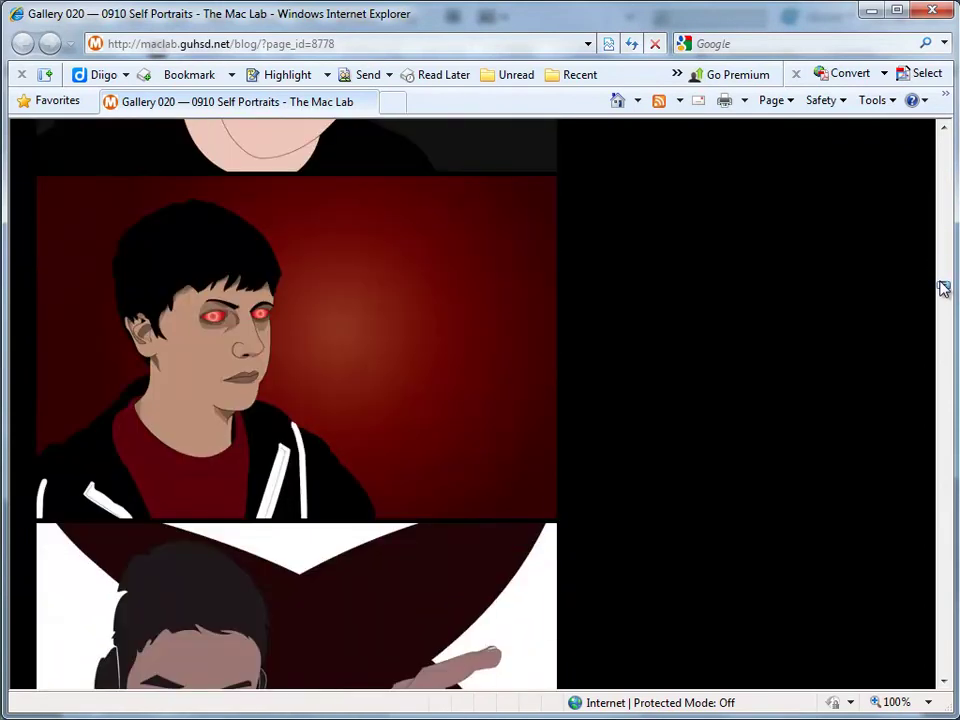
scroll(944, 290, down, 6)
scroll(944, 298, down, 14)
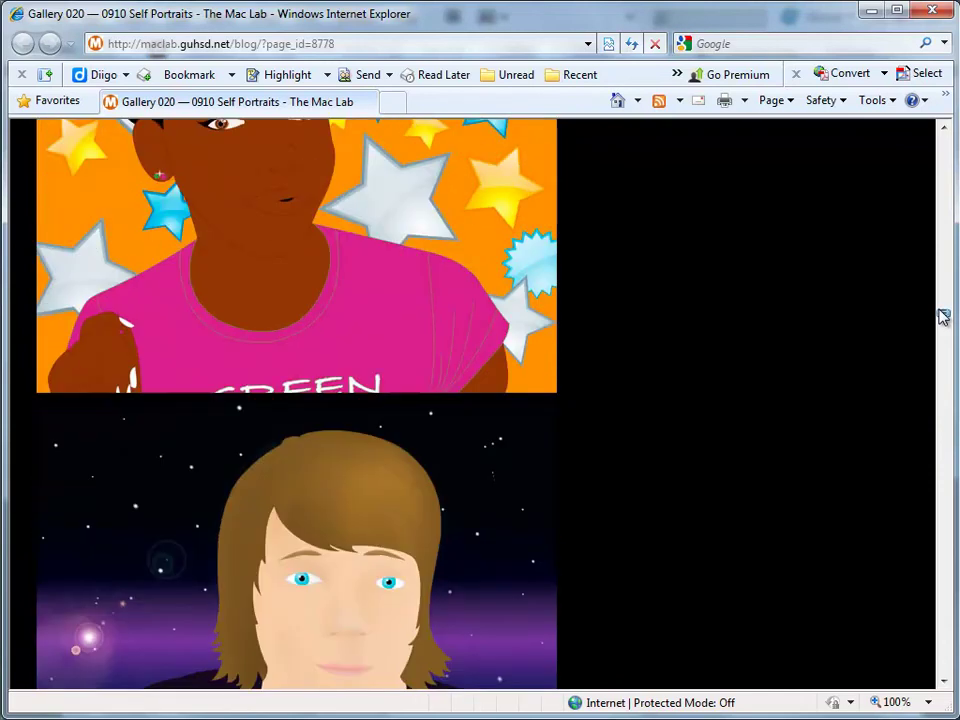
scroll(944, 316, down, 12)
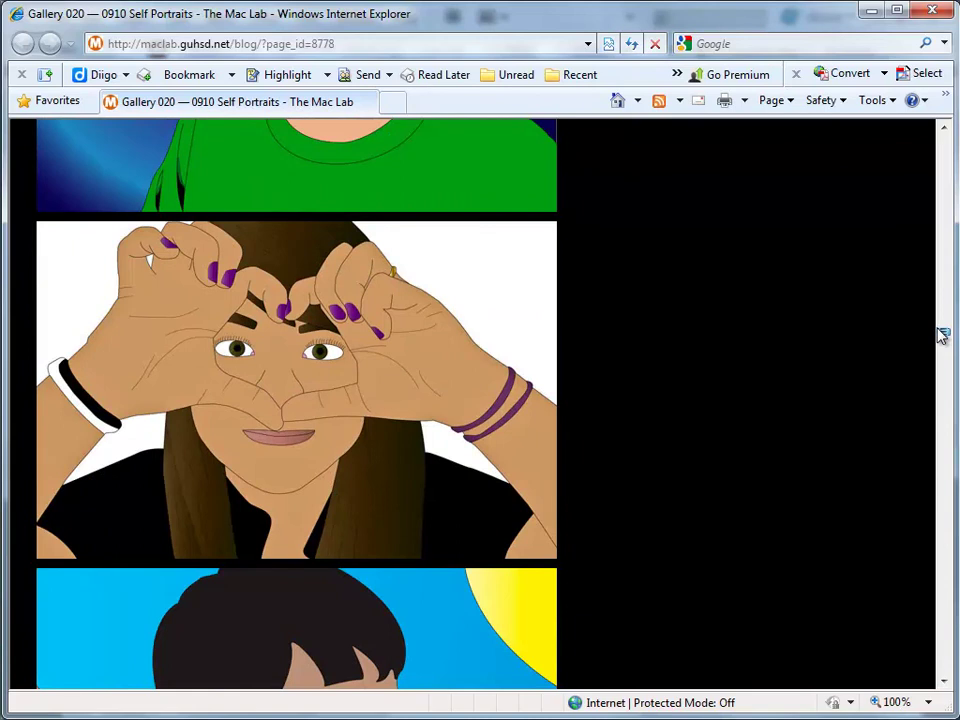
scroll(940, 338, down, 4)
scroll(940, 340, down, 10)
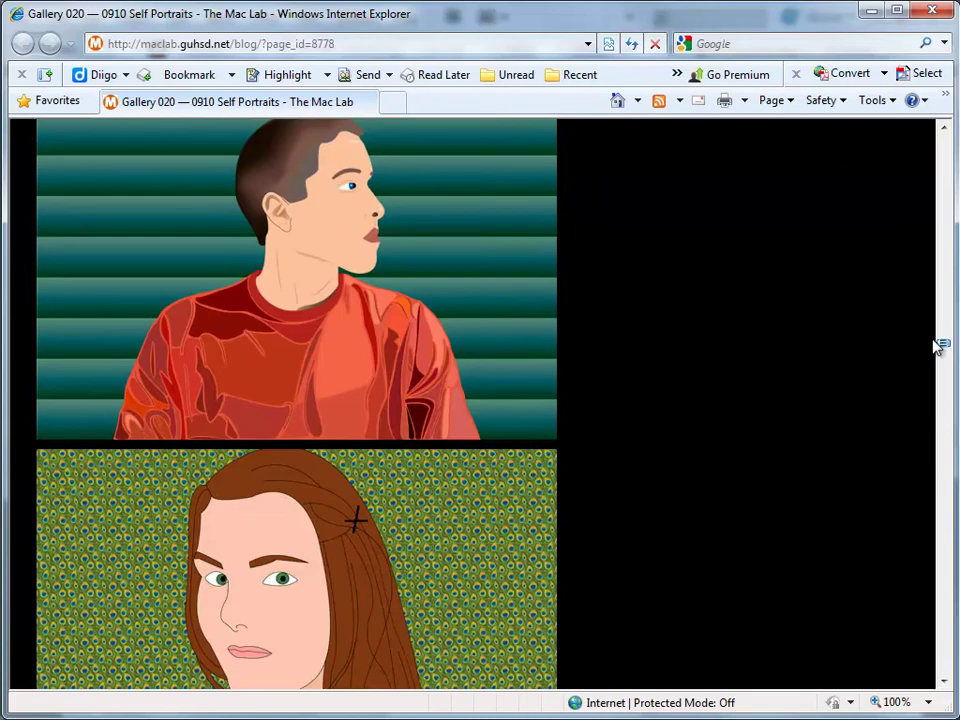
scroll(937, 352, down, 8)
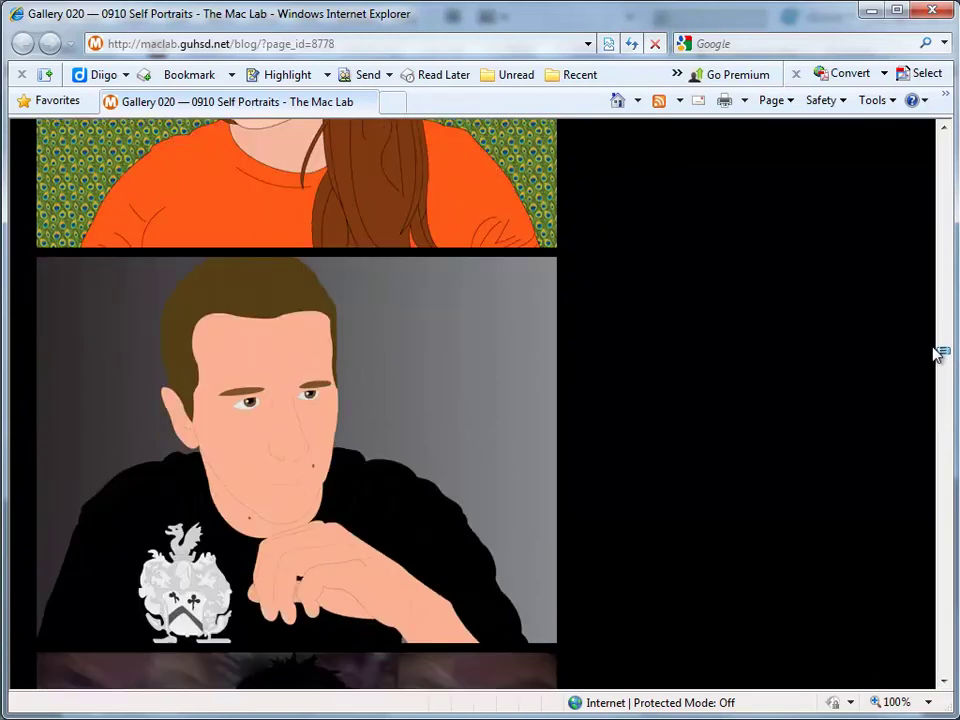
scroll(937, 365, down, 10)
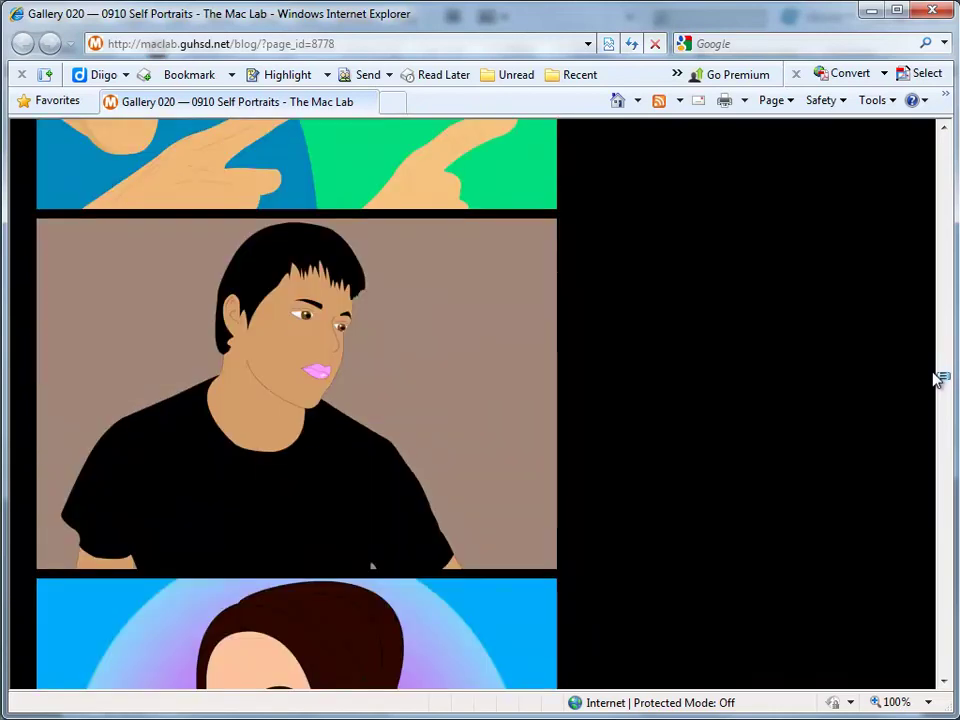
scroll(937, 380, down, 4)
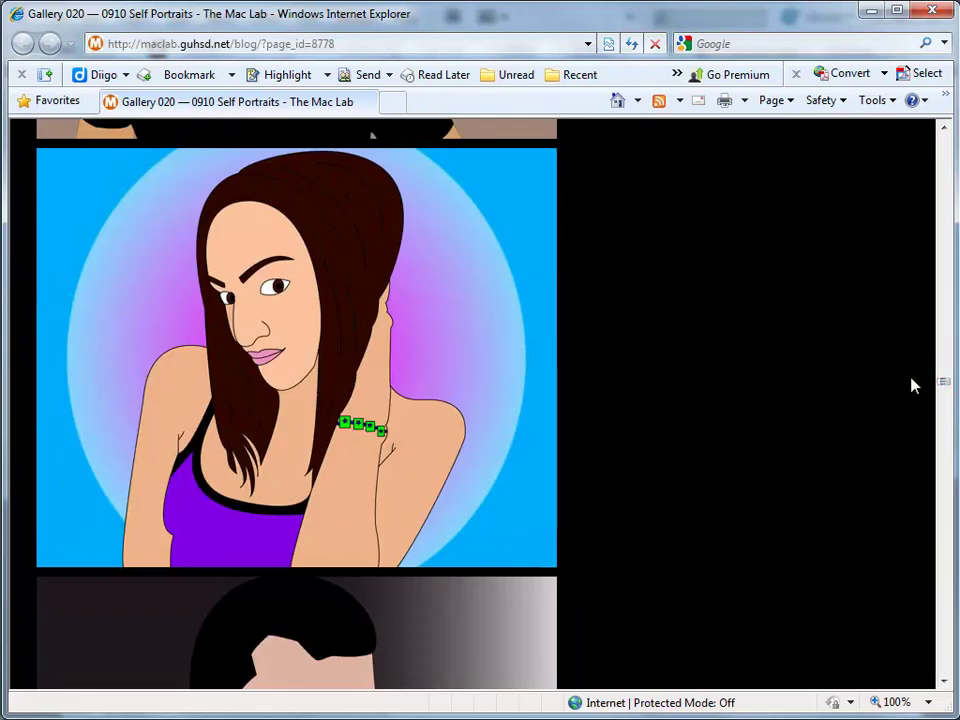
scroll(435, 405, down, 1)
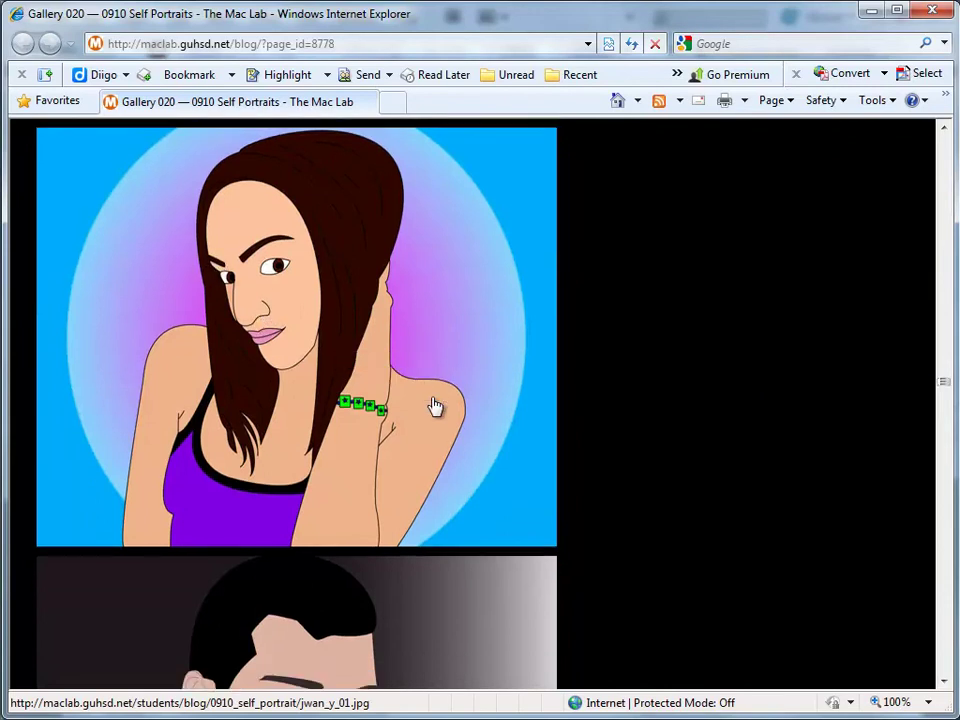
scroll(435, 405, down, 3)
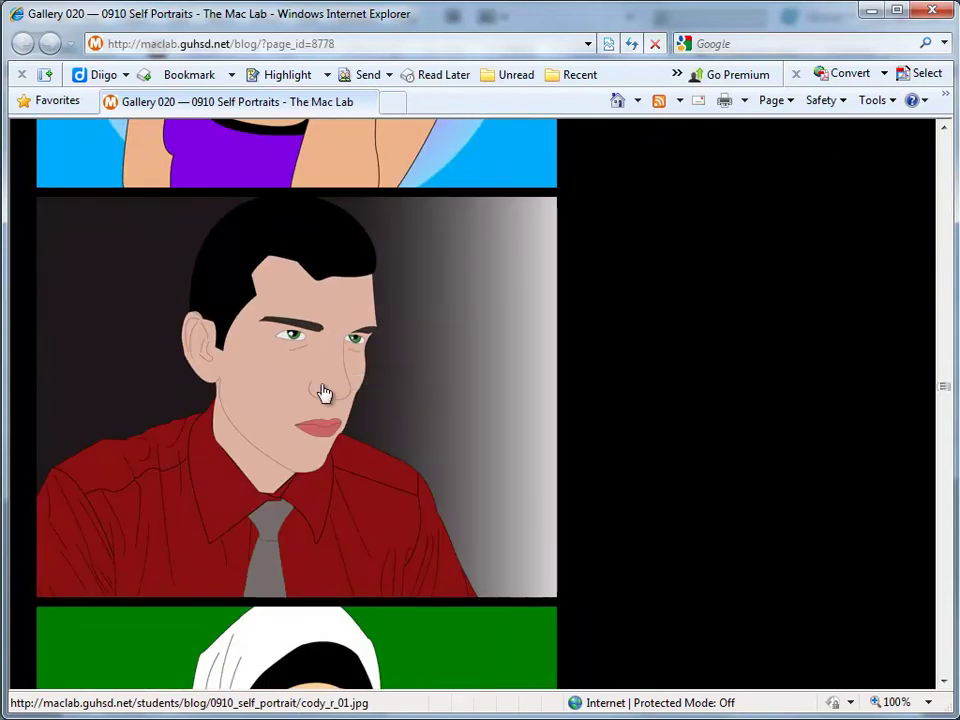
scroll(377, 427, down, 4)
scroll(377, 427, down, 2)
scroll(377, 427, up, 1)
scroll(360, 432, down, 2)
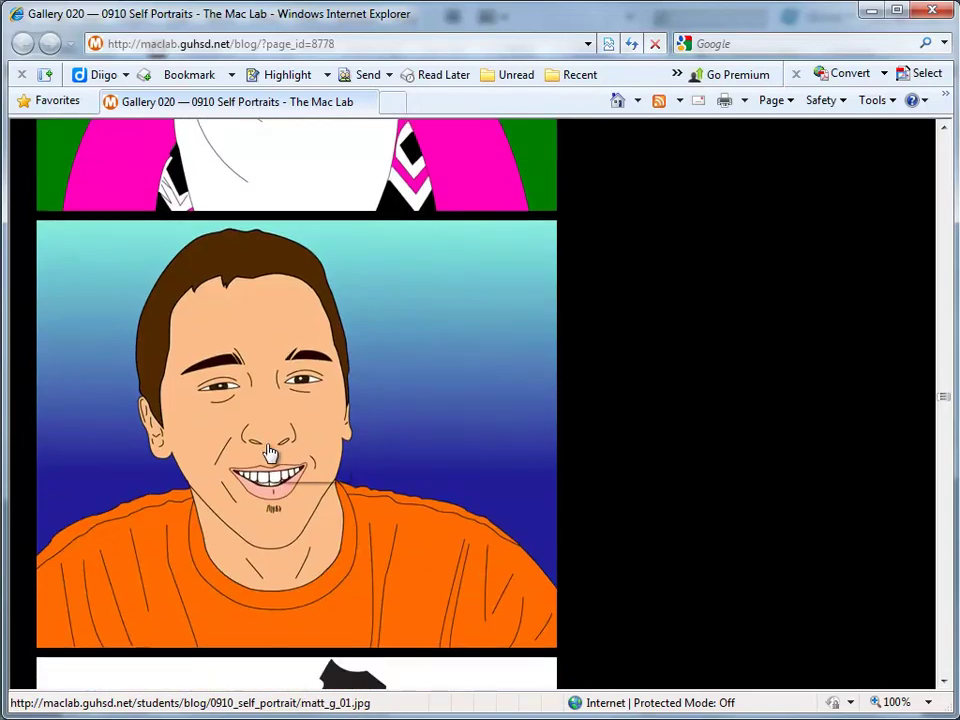
scroll(300, 466, down, 4)
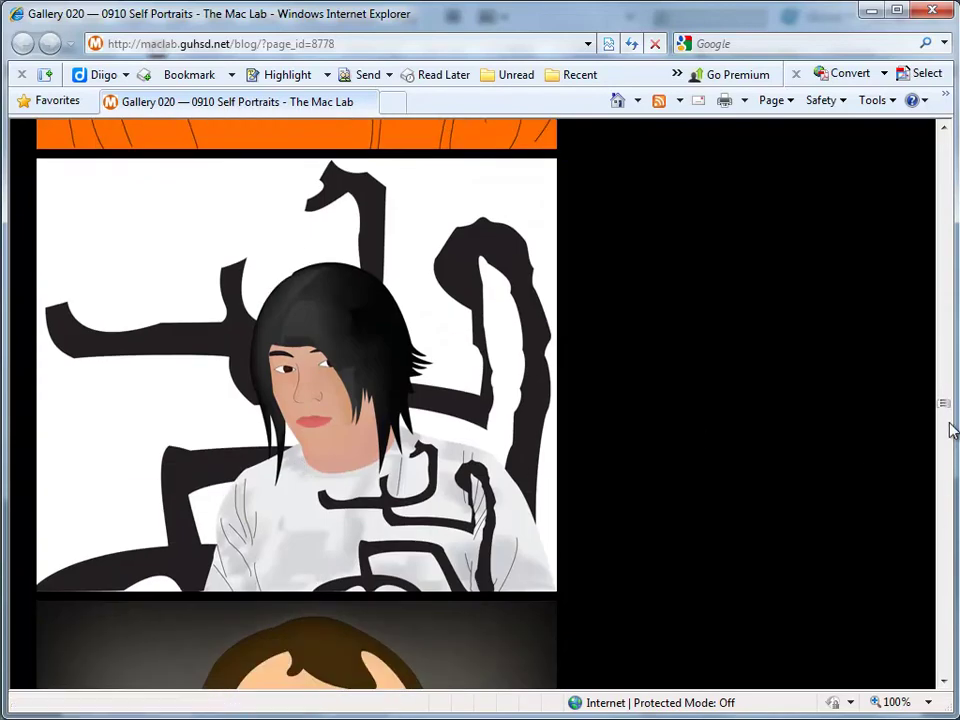
Step: Go back to the start of the gallery, compare nose outlines, nostrils and bridge lines in those portraits, and return to Illustrator
drag(944, 405, 949, 80)
scroll(474, 688, down, 2)
scroll(470, 660, down, 3)
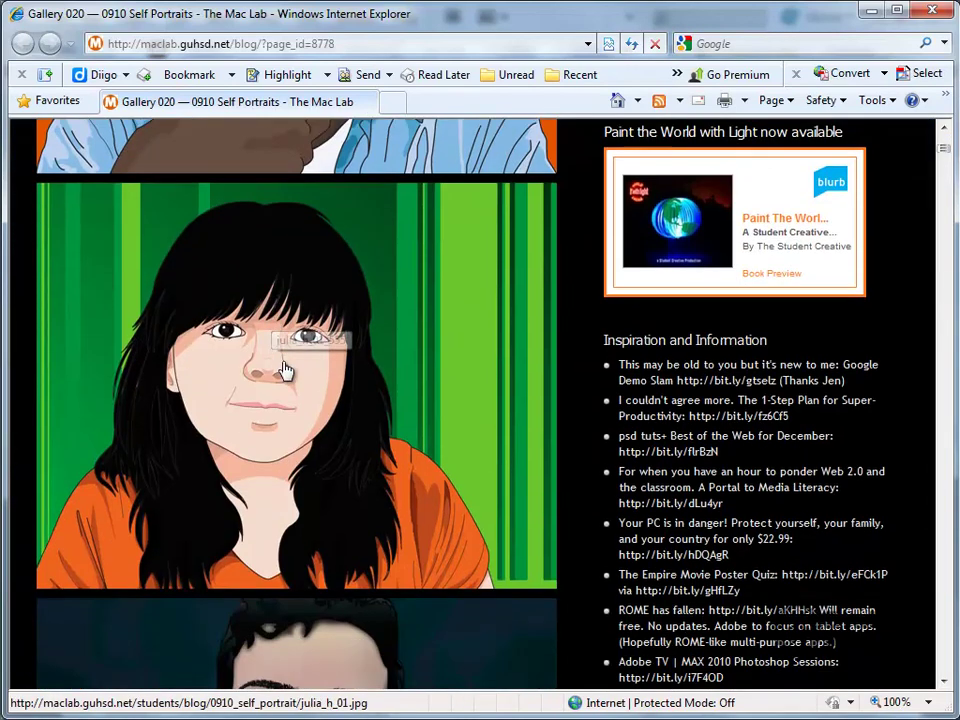
scroll(360, 521, down, 3)
scroll(362, 527, down, 9)
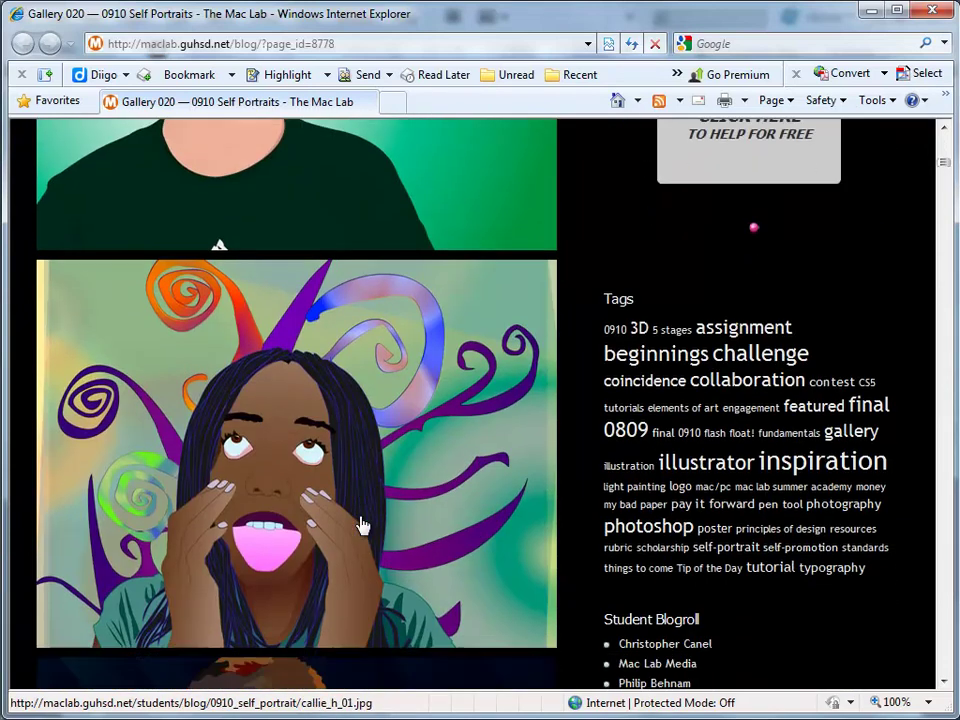
scroll(334, 489, down, 3)
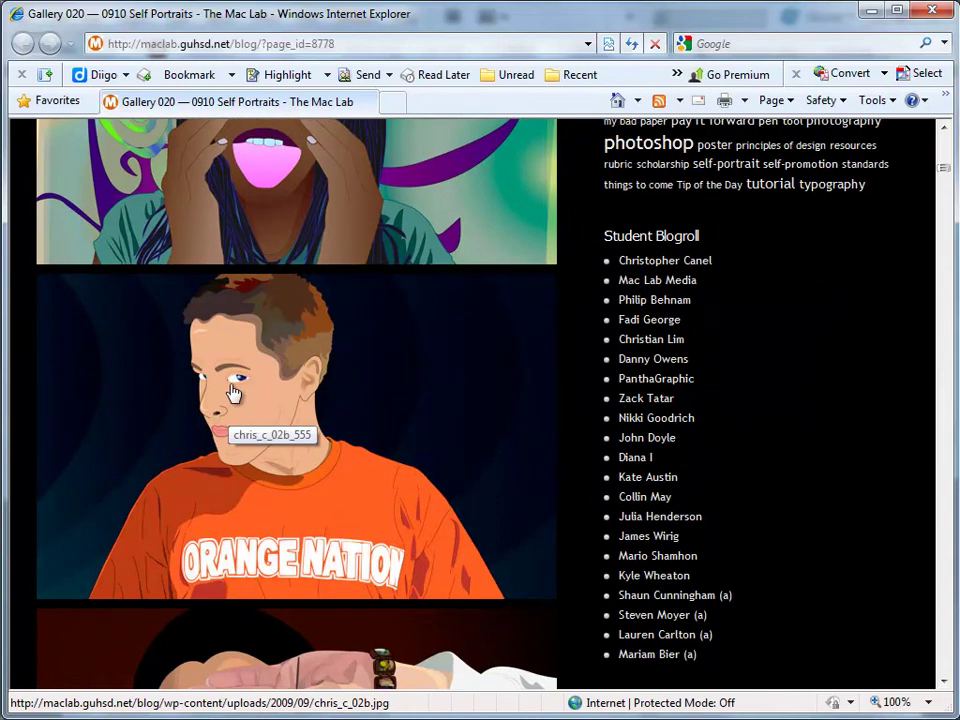
scroll(410, 495, up, 1)
scroll(395, 490, down, 5)
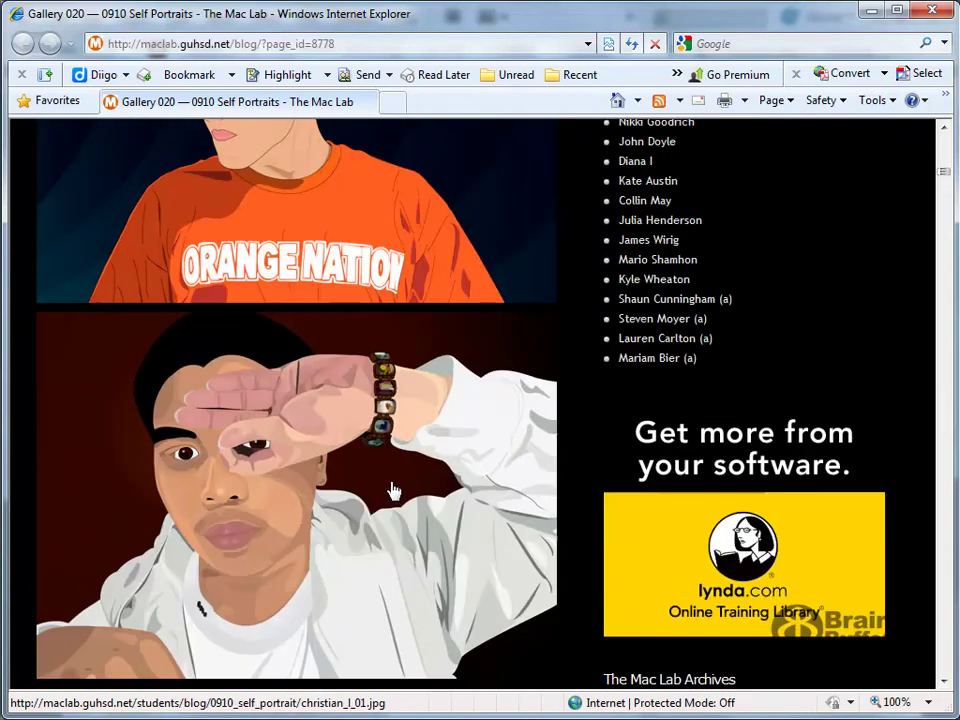
scroll(245, 441, up, 4)
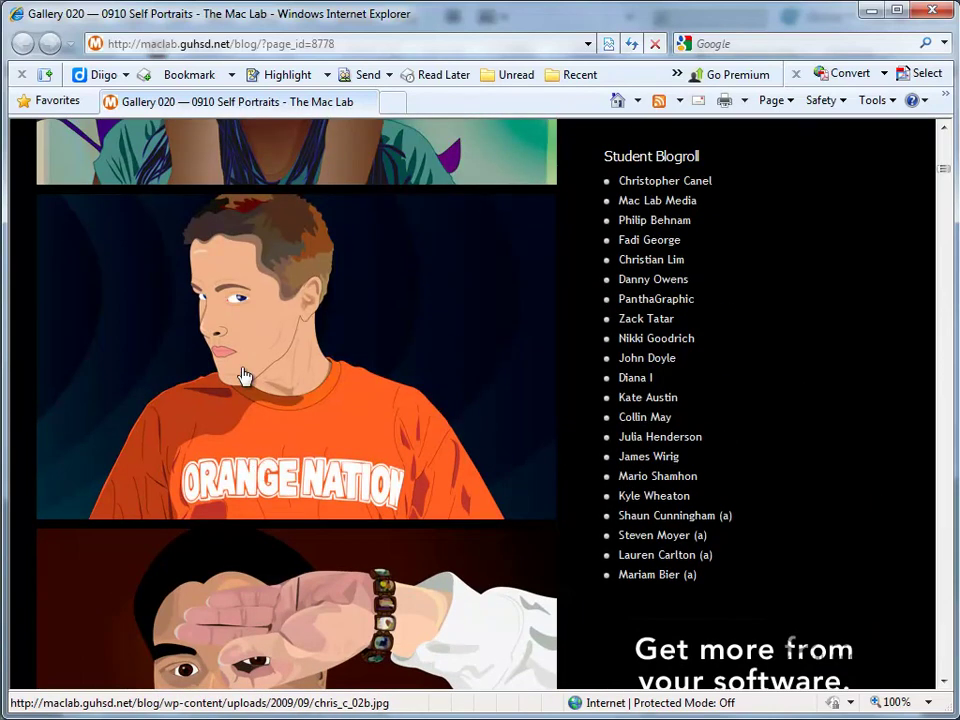
scroll(230, 400, down, 1)
scroll(228, 397, up, 3)
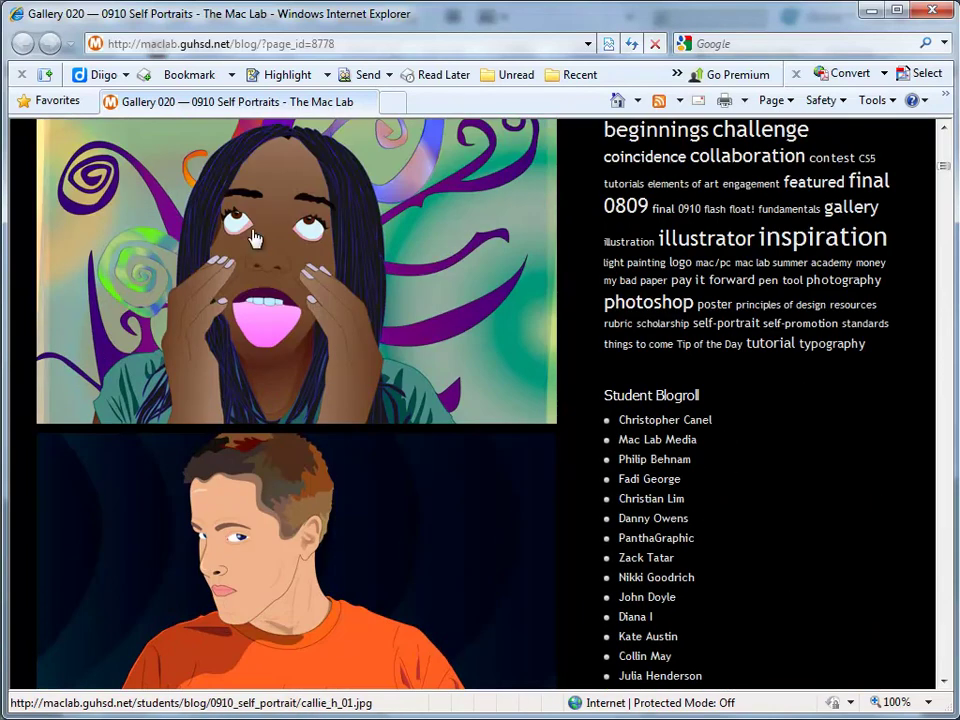
scroll(360, 455, down, 10)
scroll(360, 455, down, 15)
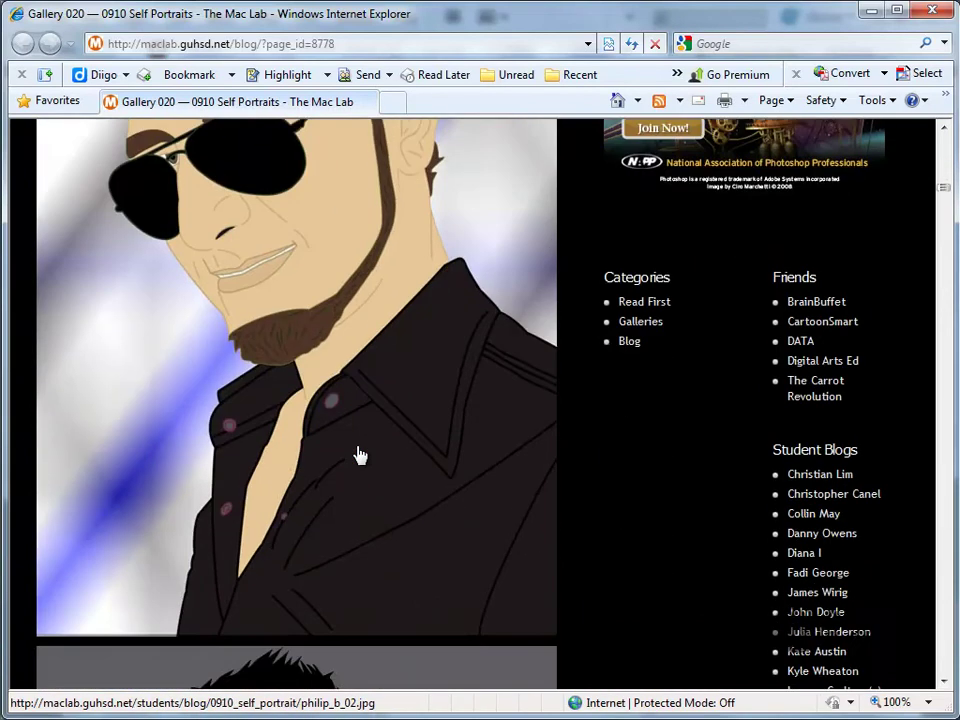
scroll(360, 455, down, 5)
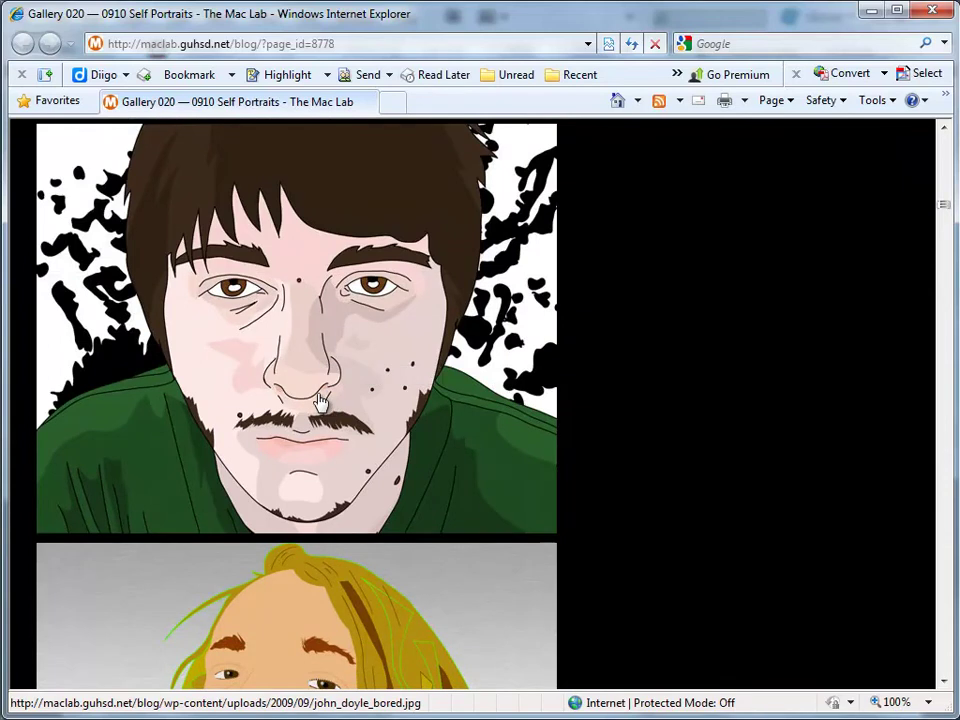
scroll(333, 415, down, 3)
scroll(333, 415, down, 9)
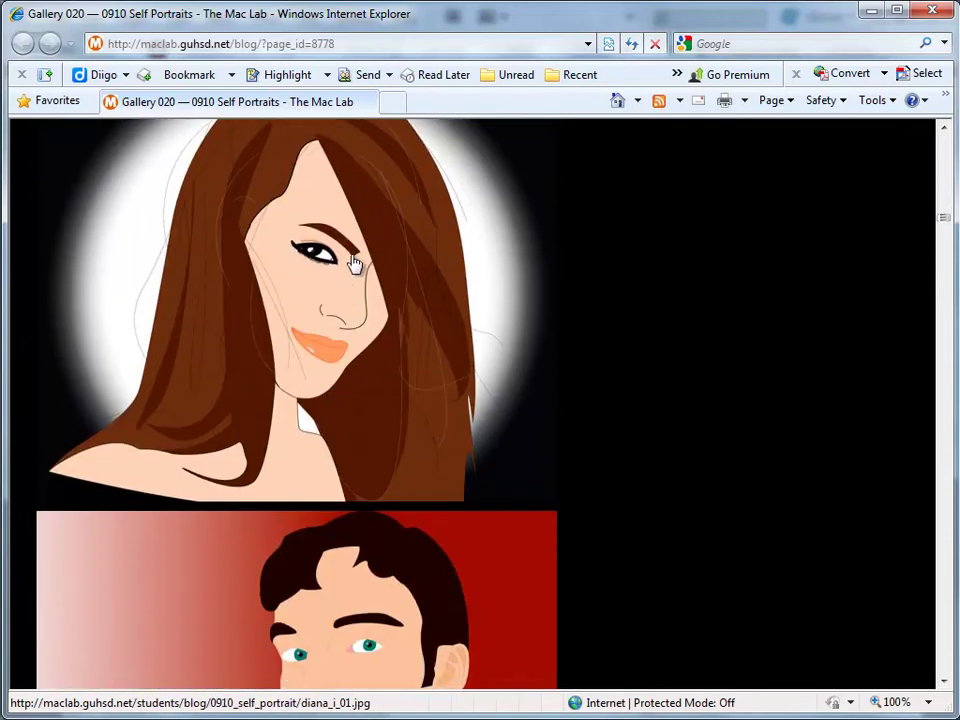
scroll(354, 482, down, 2)
scroll(355, 484, down, 7)
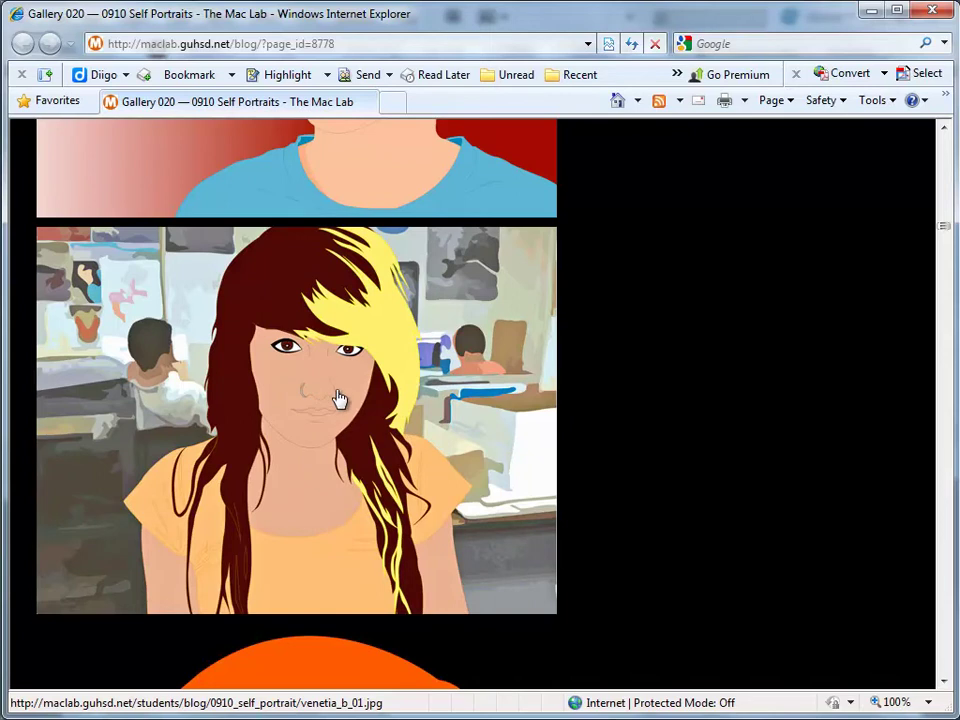
scroll(400, 456, down, 6)
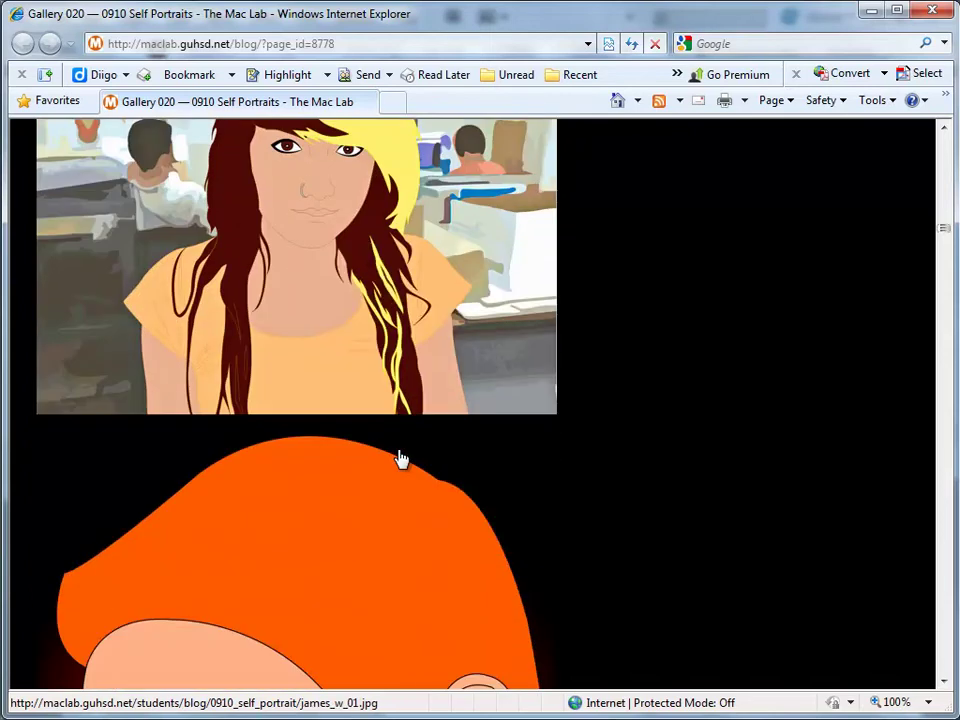
scroll(399, 456, down, 5)
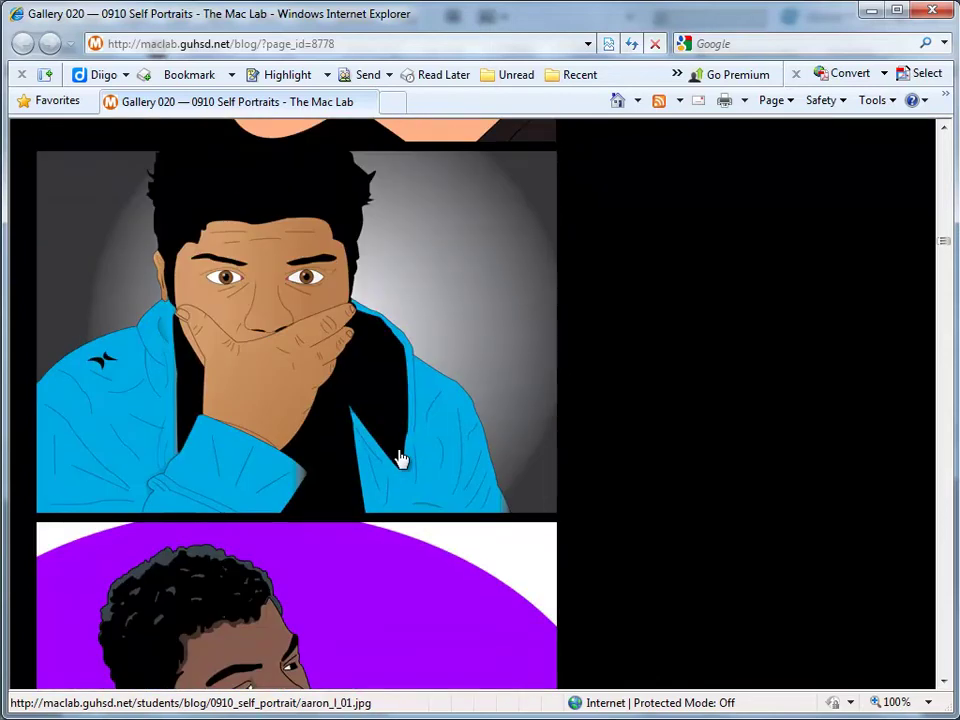
scroll(377, 454, up, 3)
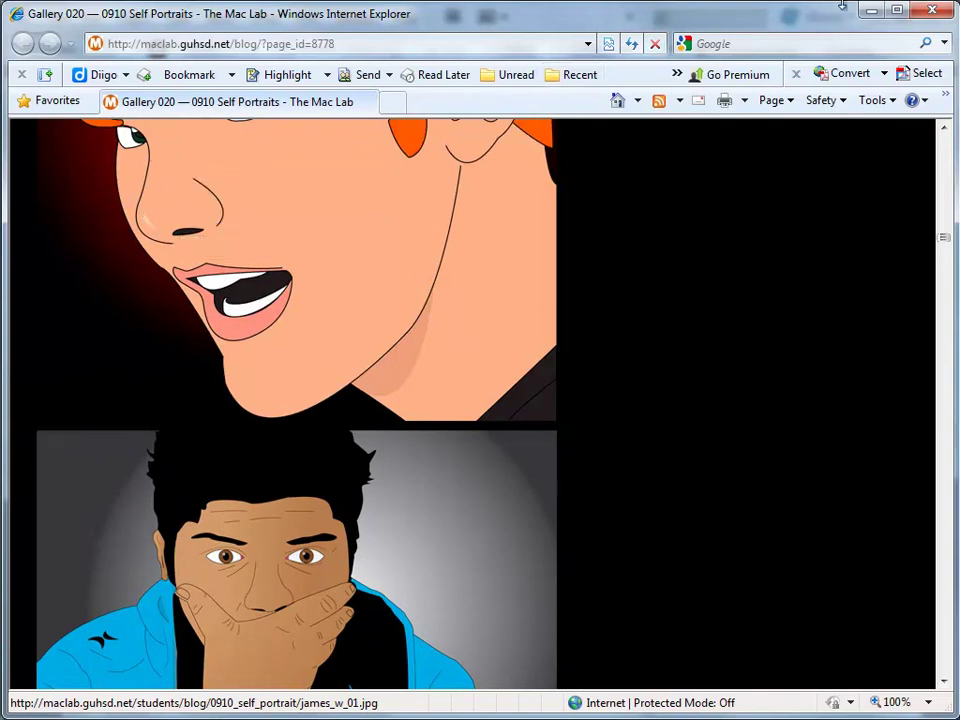
click(938, 17)
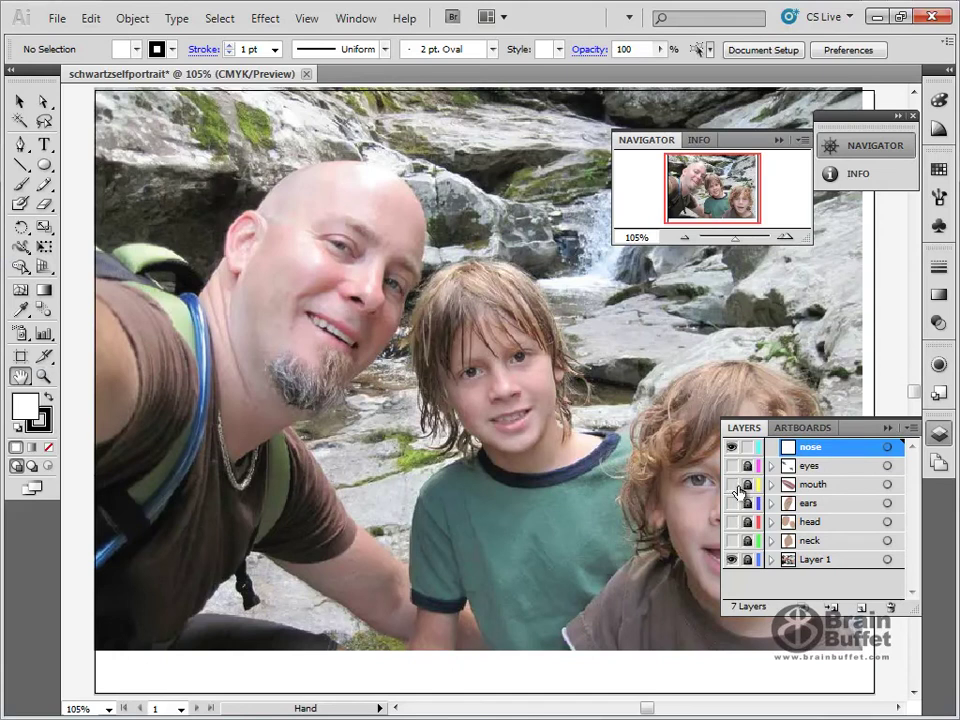
Step: Show the head layer, sample its skin colour with the Eyedropper, hide the layer again, and make that colour the stroke with no fill
click(731, 521)
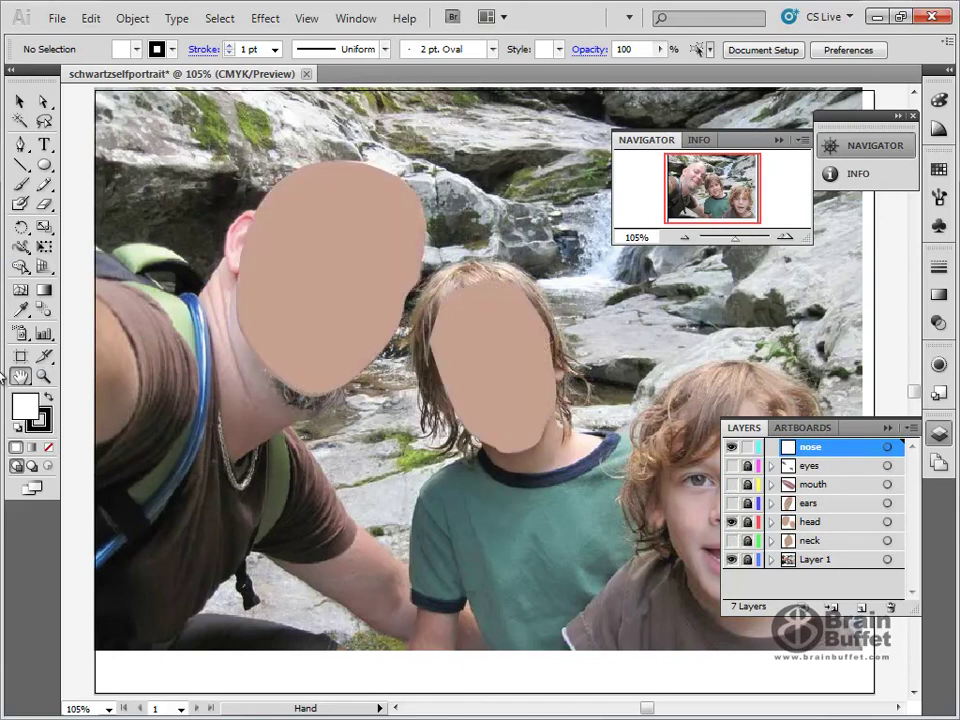
click(22, 310)
click(292, 218)
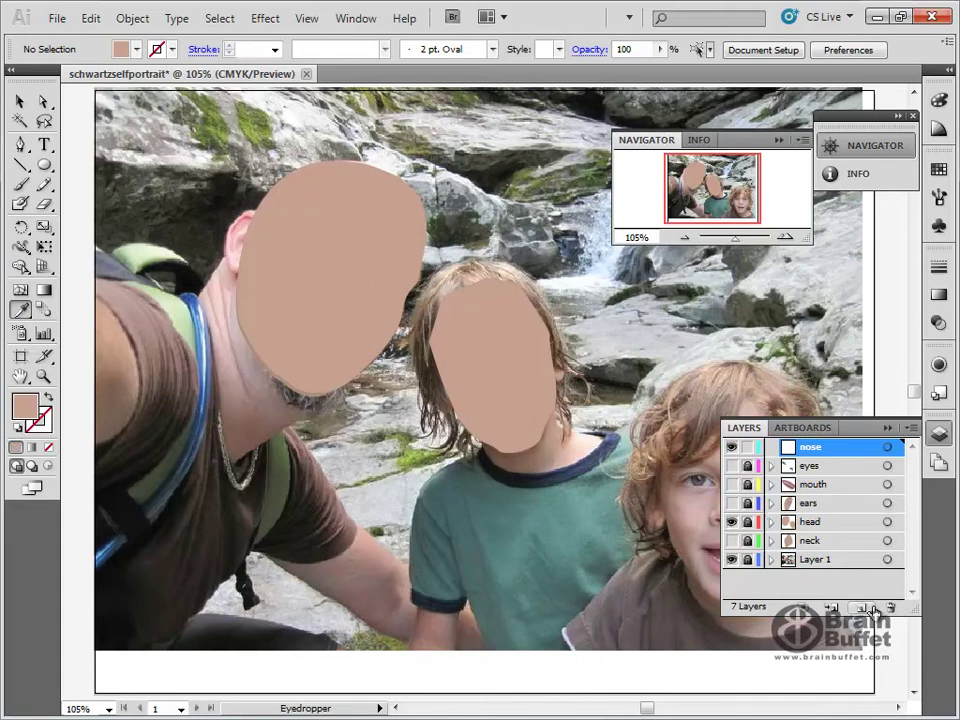
click(733, 521)
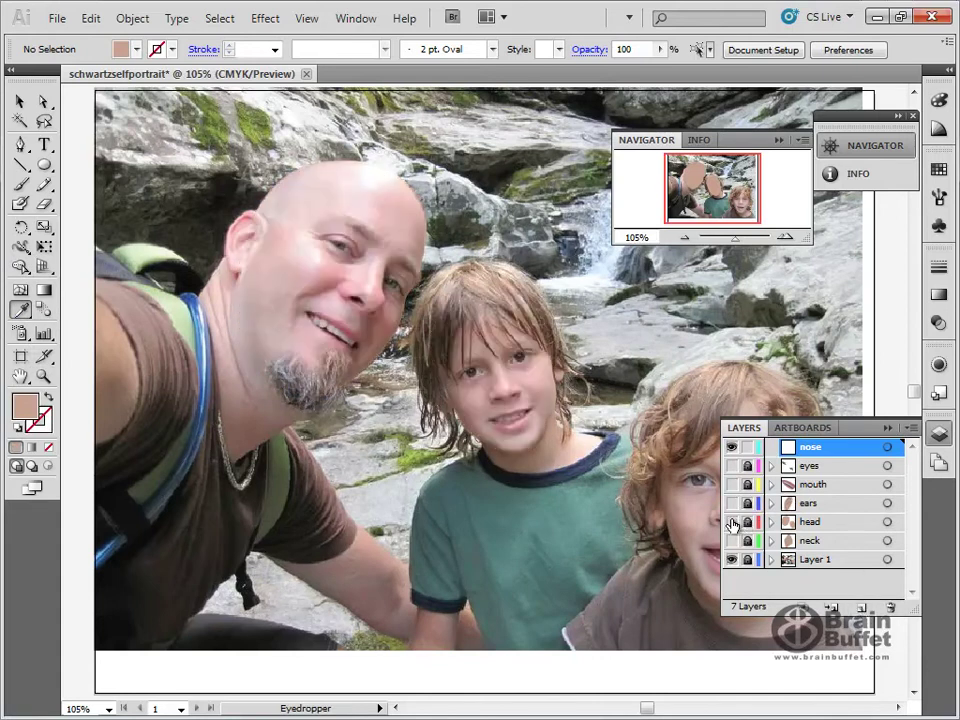
click(43, 376)
click(46, 398)
Step: Trace the man's nose profile with the Pen tool as an open path from the inner brow down the bridge and under the tip, and deselect it
drag(259, 171, 494, 412)
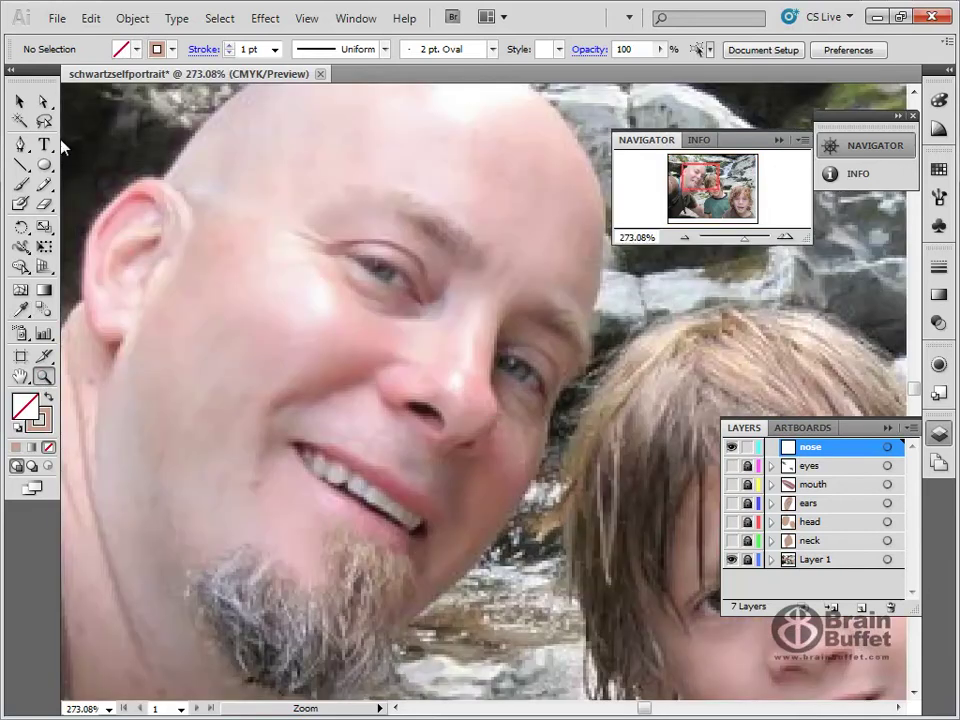
click(20, 145)
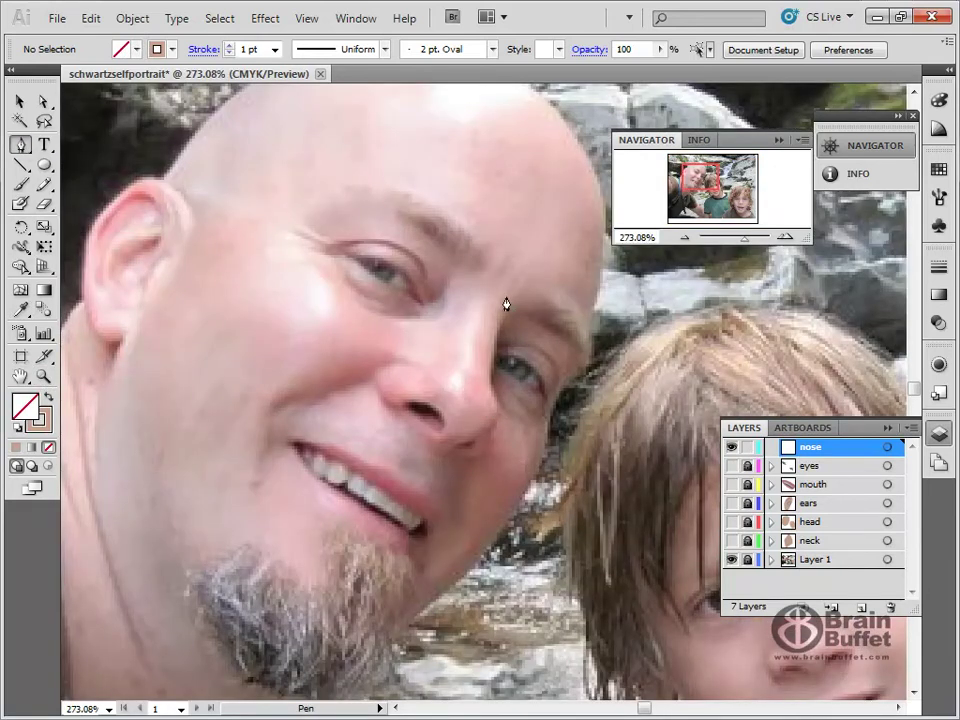
drag(507, 312, 507, 312)
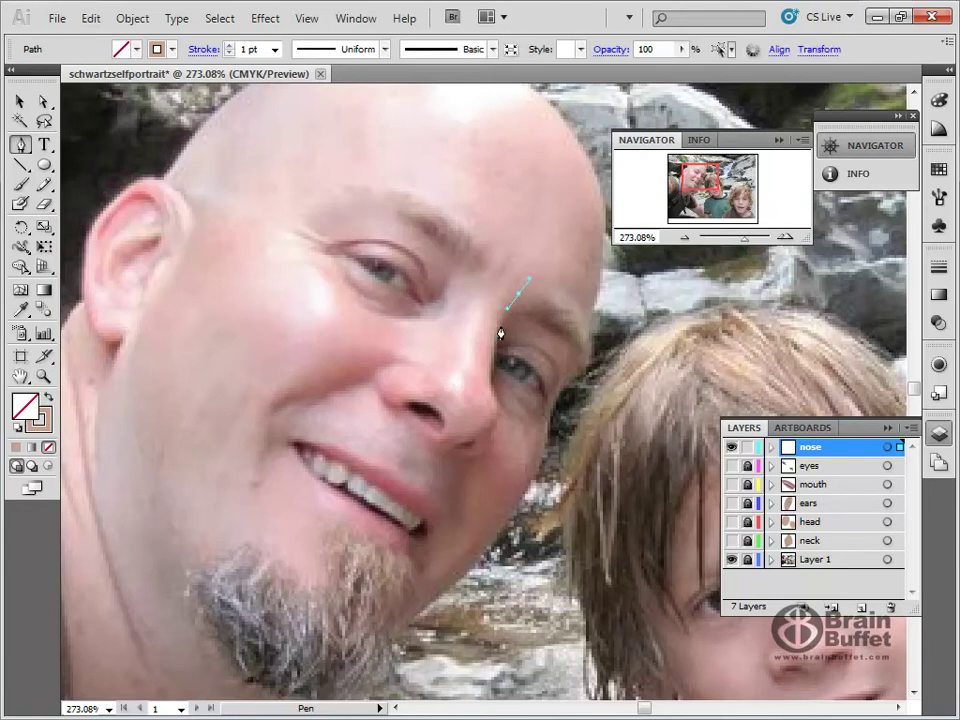
click(495, 345)
click(495, 369)
drag(490, 379, 491, 380)
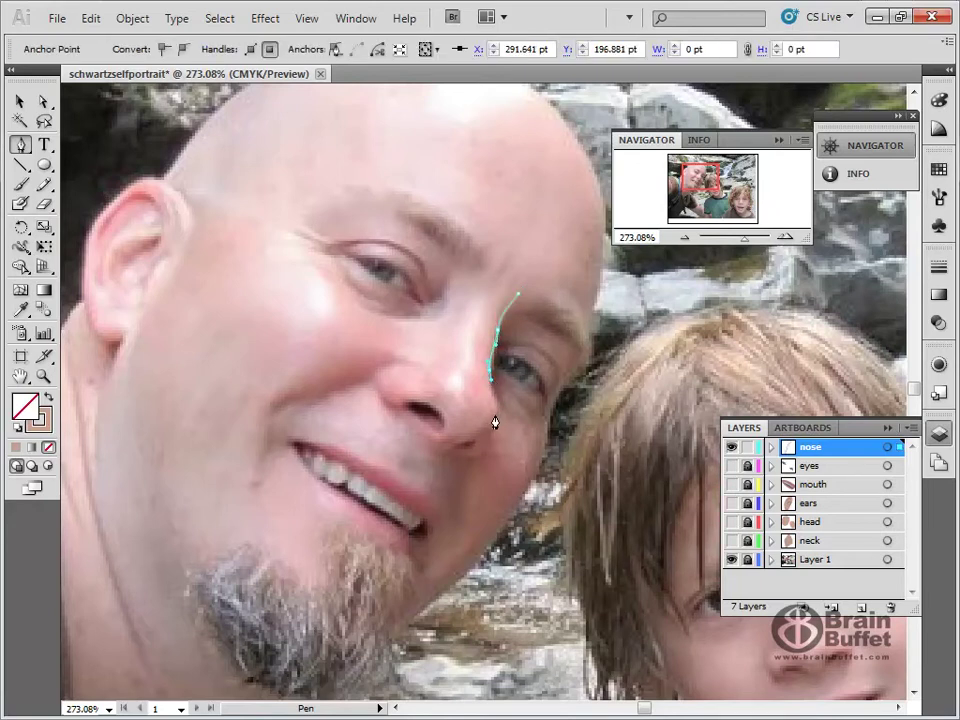
drag(495, 399, 500, 406)
key(ctrl+shift+z)
drag(469, 444, 456, 445)
key(ctrl+shift+z)
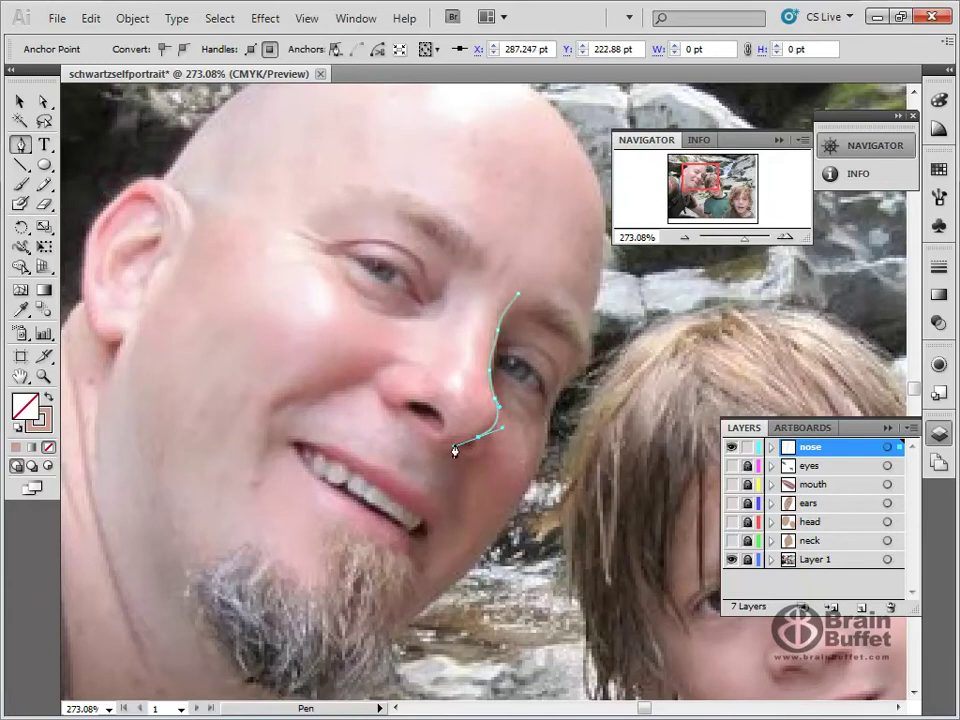
click(455, 449)
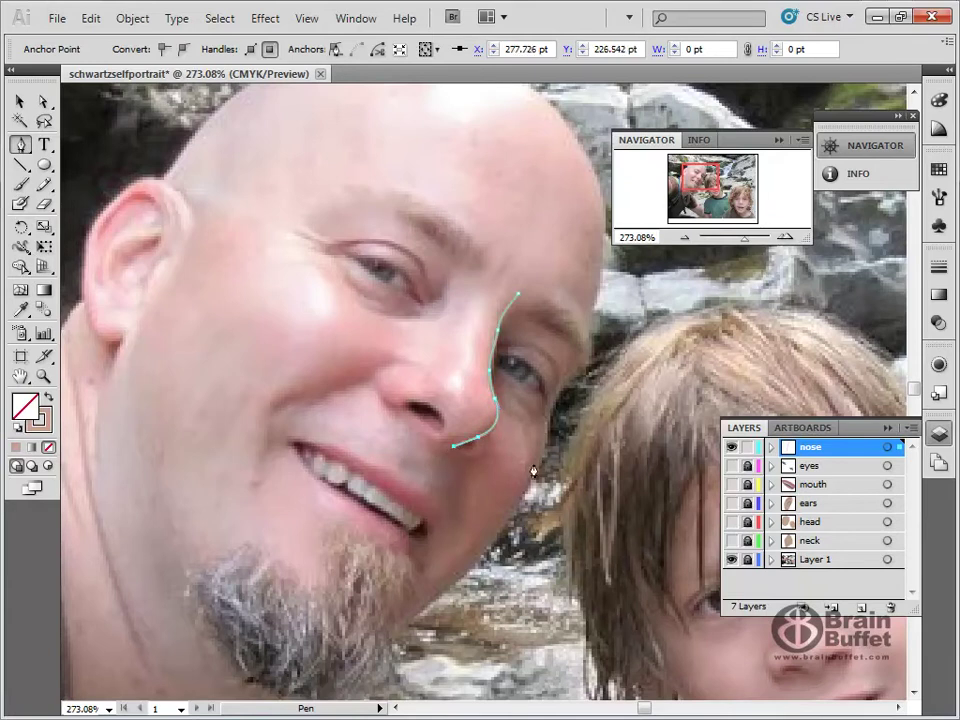
ctrl+click(456, 466)
Step: Trace the far nostril's curve under the nose tip and the curve around the near nostril wing as separate open paths, then deselect
click(465, 460)
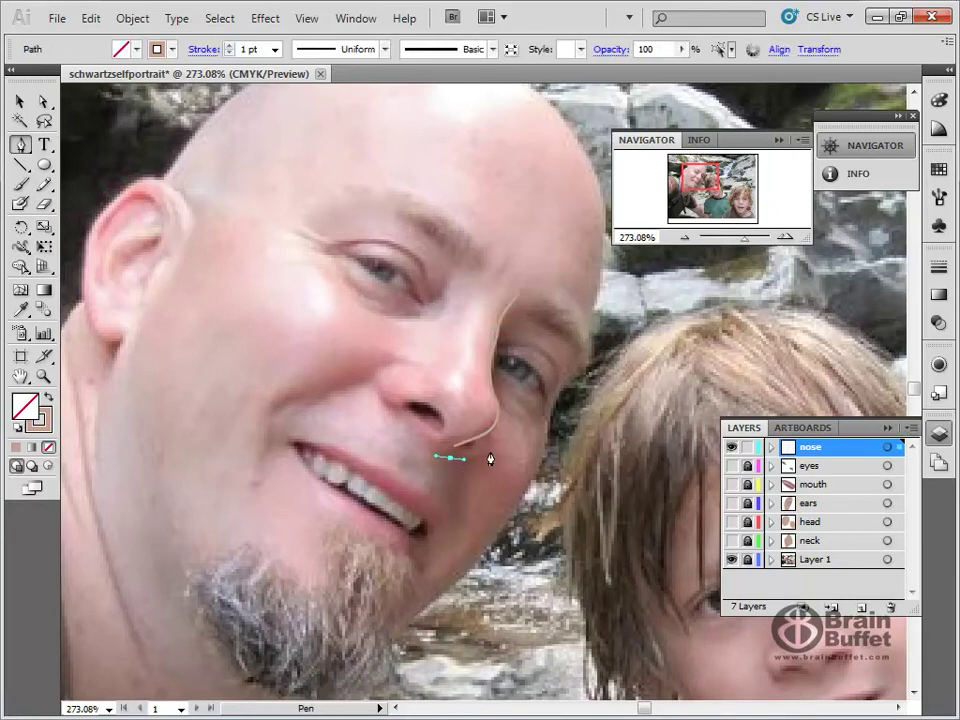
drag(488, 428, 479, 398)
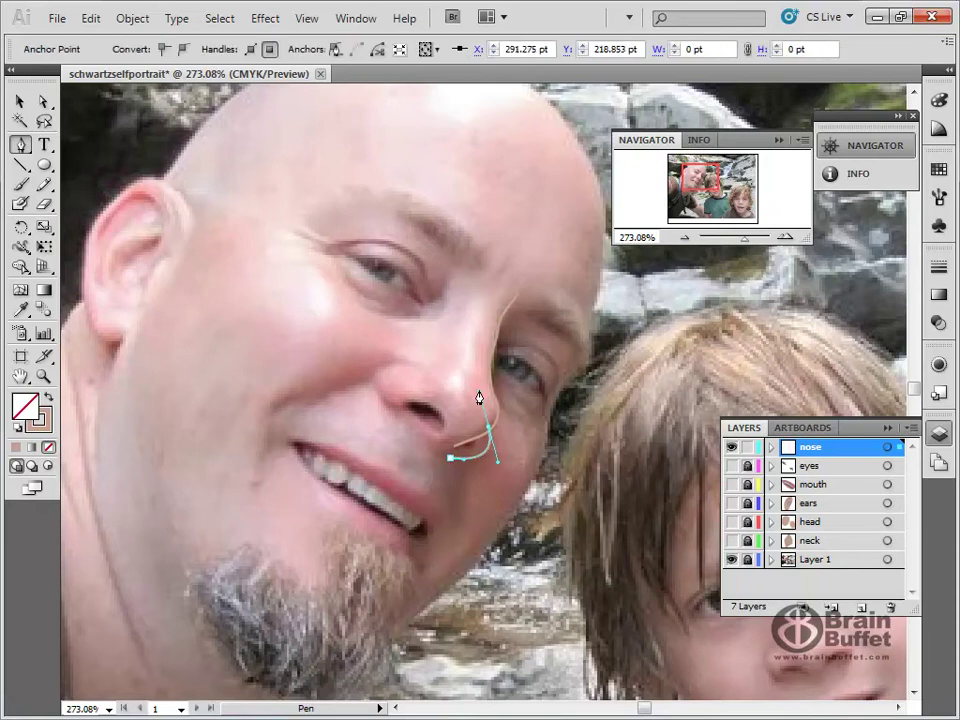
ctrl+click(390, 379)
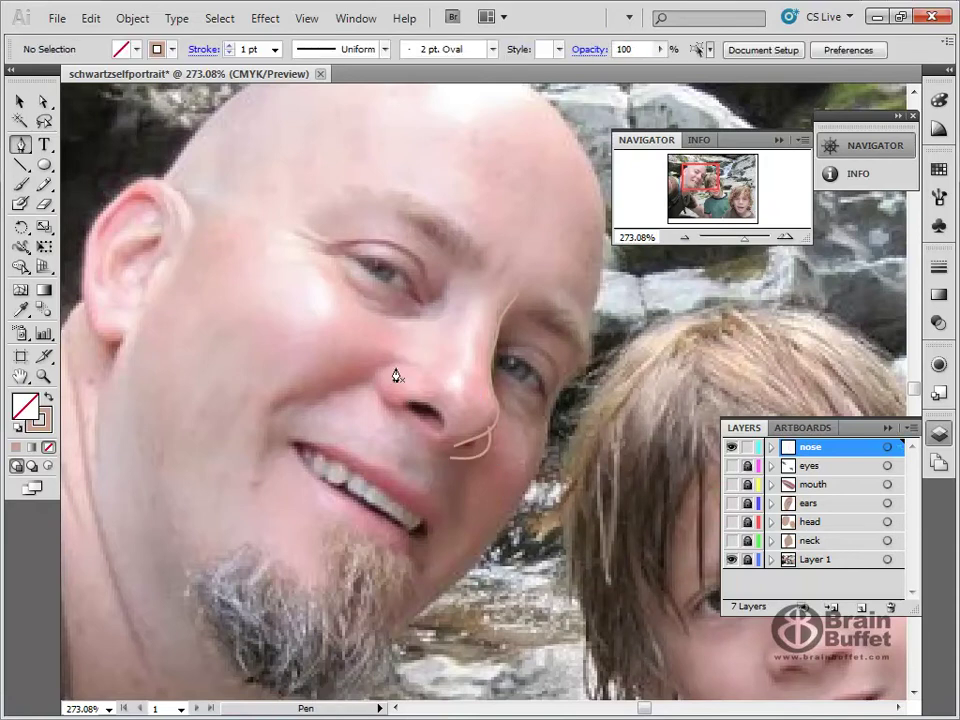
mouse_move(387, 367)
mouse_down()
mouse_move(383, 396)
mouse_move(407, 405)
mouse_move(373, 382)
mouse_move(377, 392)
mouse_up()
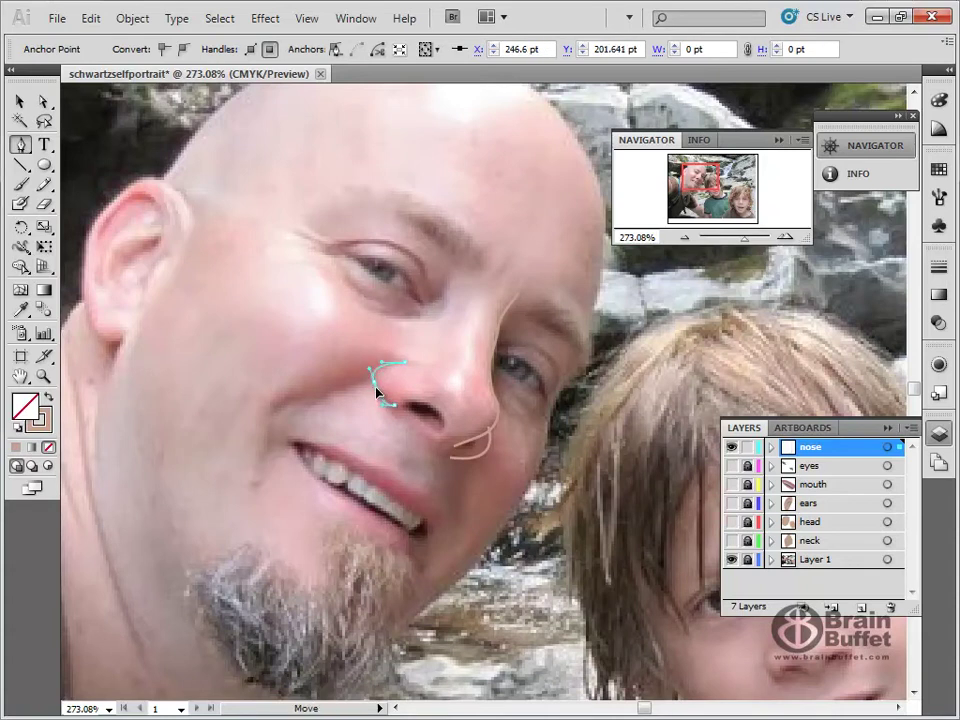
ctrl+click(444, 395)
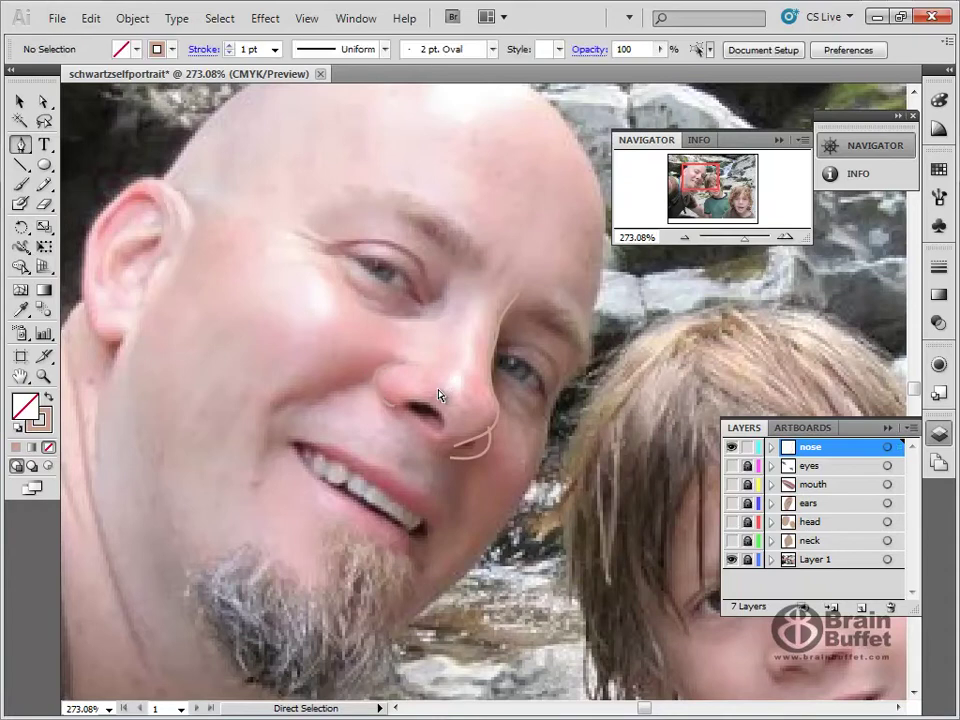
Step: Select all three nose paths and save their skin-tone stroke colour as a new swatch
click(20, 102)
drag(350, 340, 545, 497)
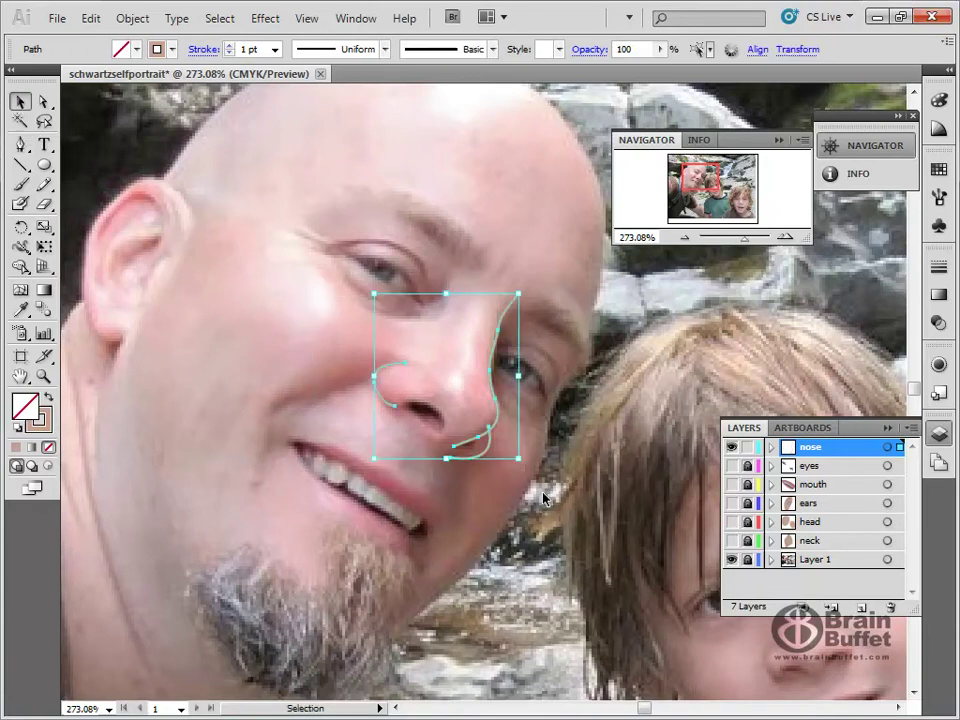
click(940, 170)
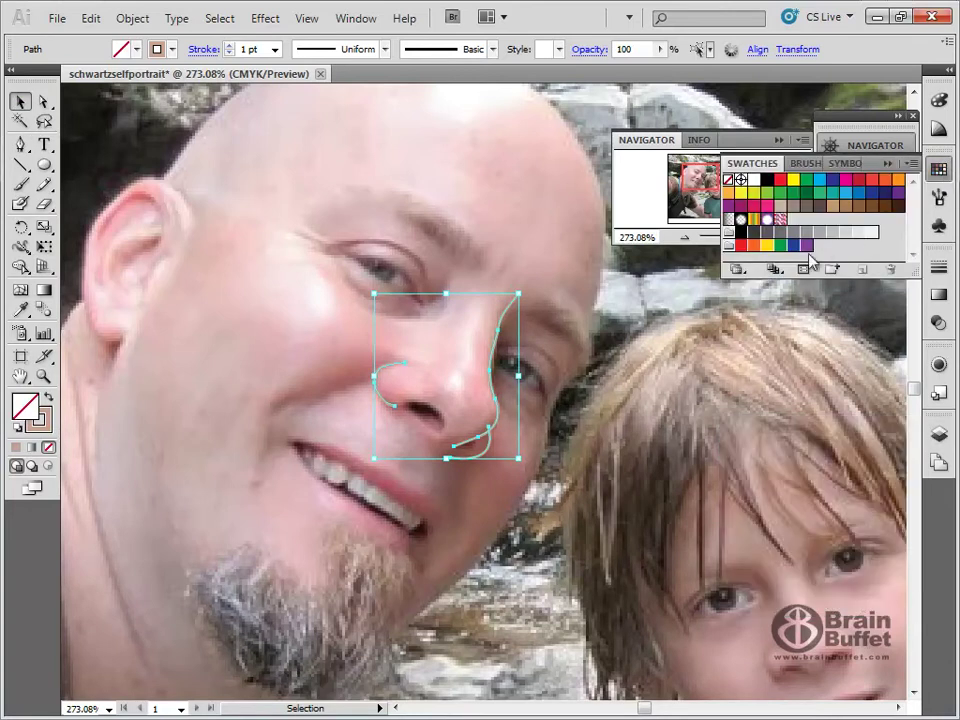
click(941, 101)
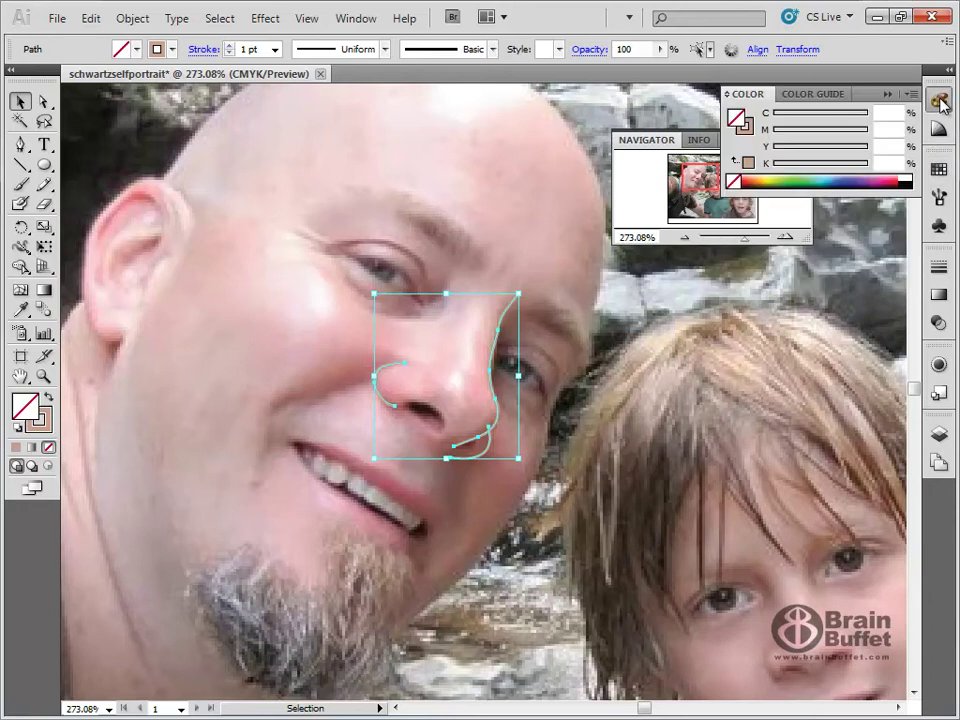
click(749, 128)
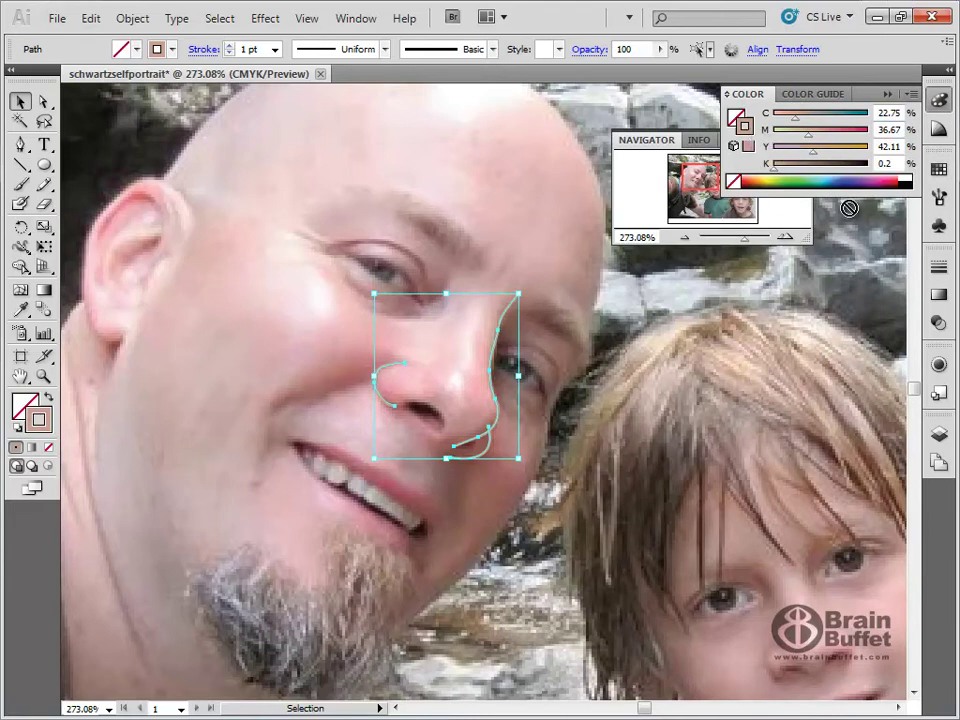
click(942, 171)
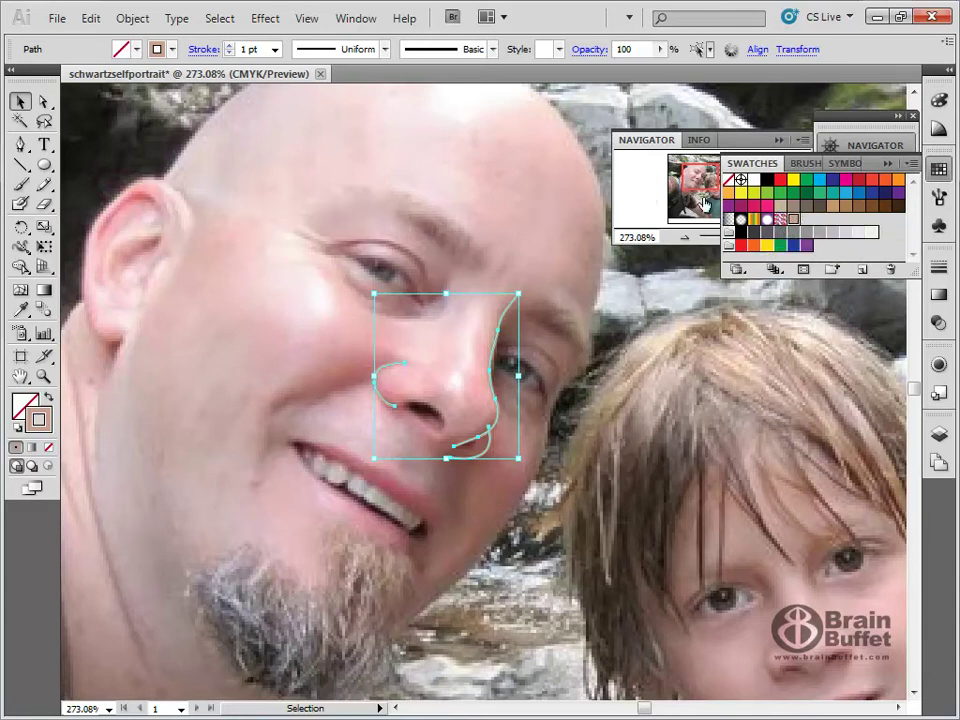
Step: Darken the nose paths' stroke by setting black (K) to 26% and save the darker tone as a swatch
click(940, 104)
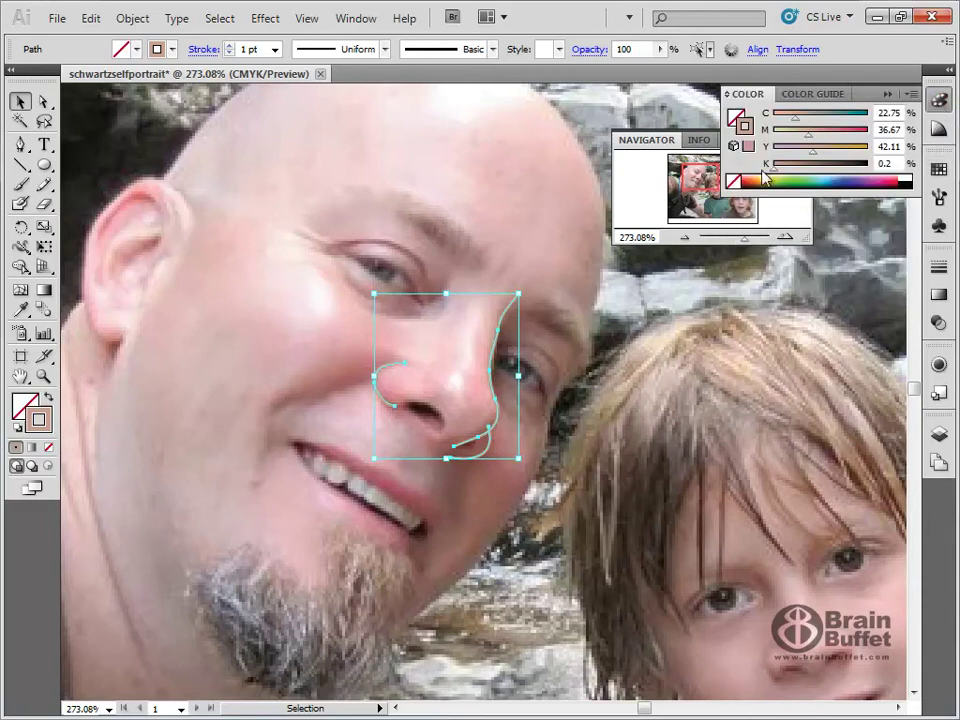
drag(775, 170, 789, 171)
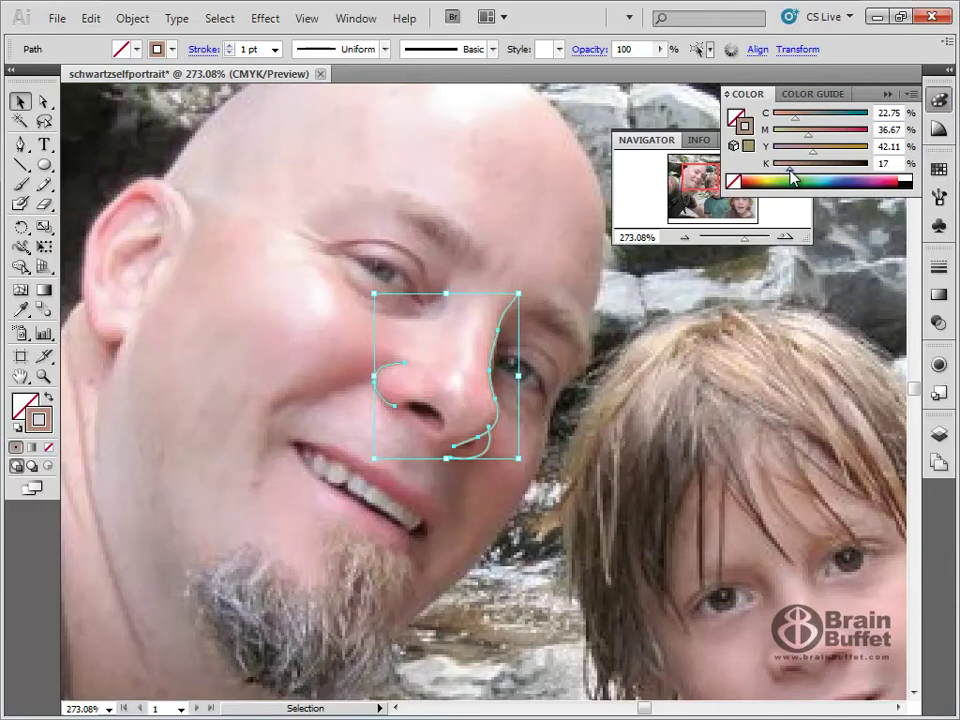
drag(792, 175, 796, 175)
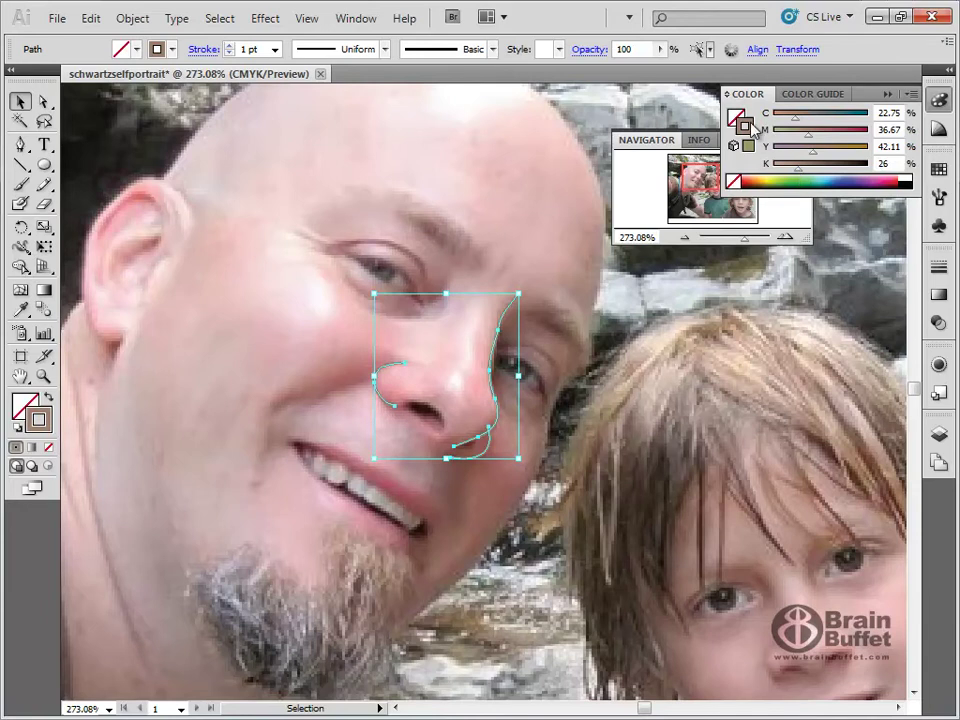
click(938, 169)
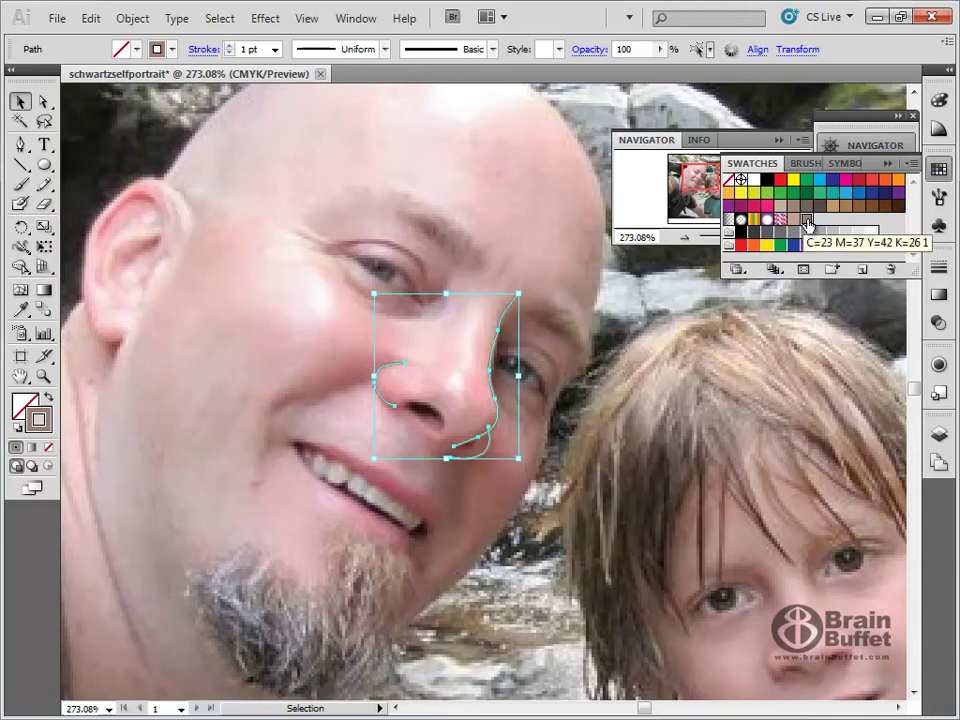
click(807, 222)
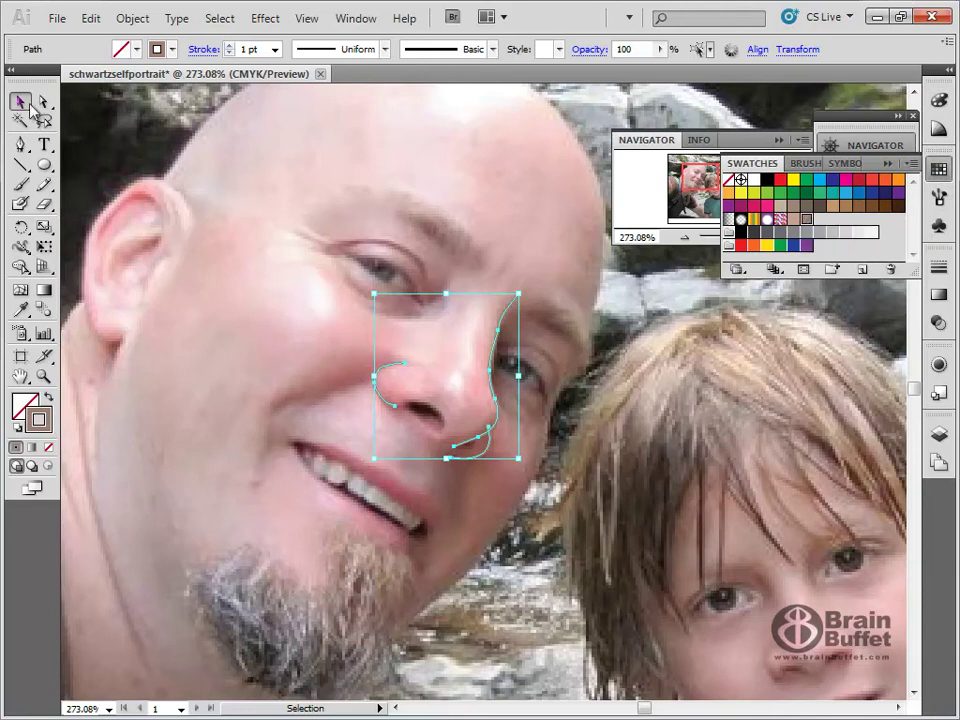
Step: Select the nose profile path and give it the lighter skin-tone fill with the darker skin-tone stroke
click(267, 182)
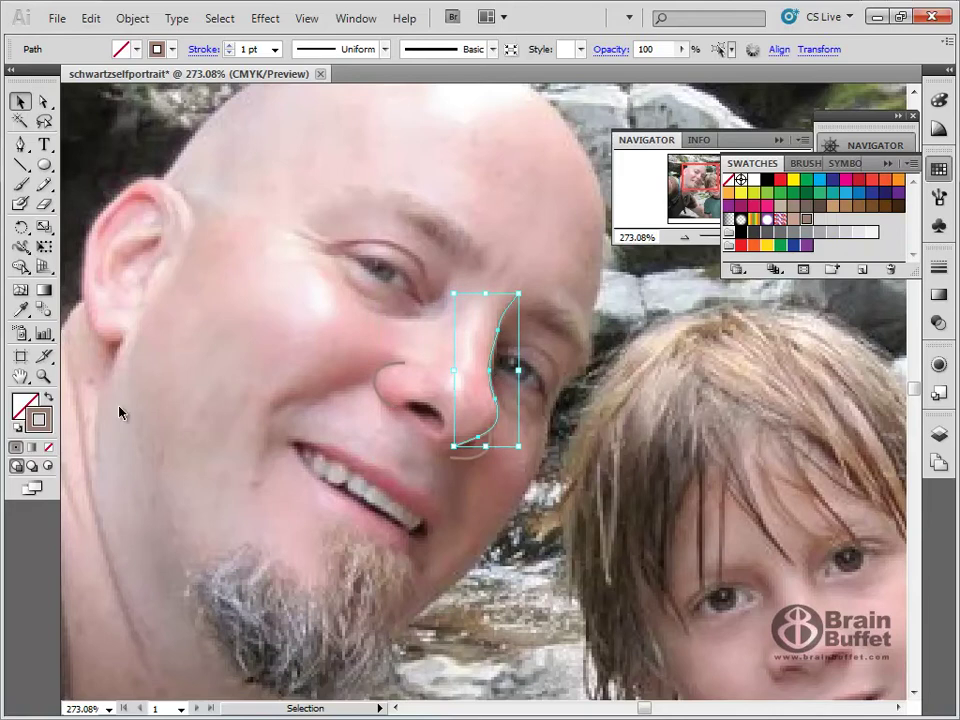
click(47, 398)
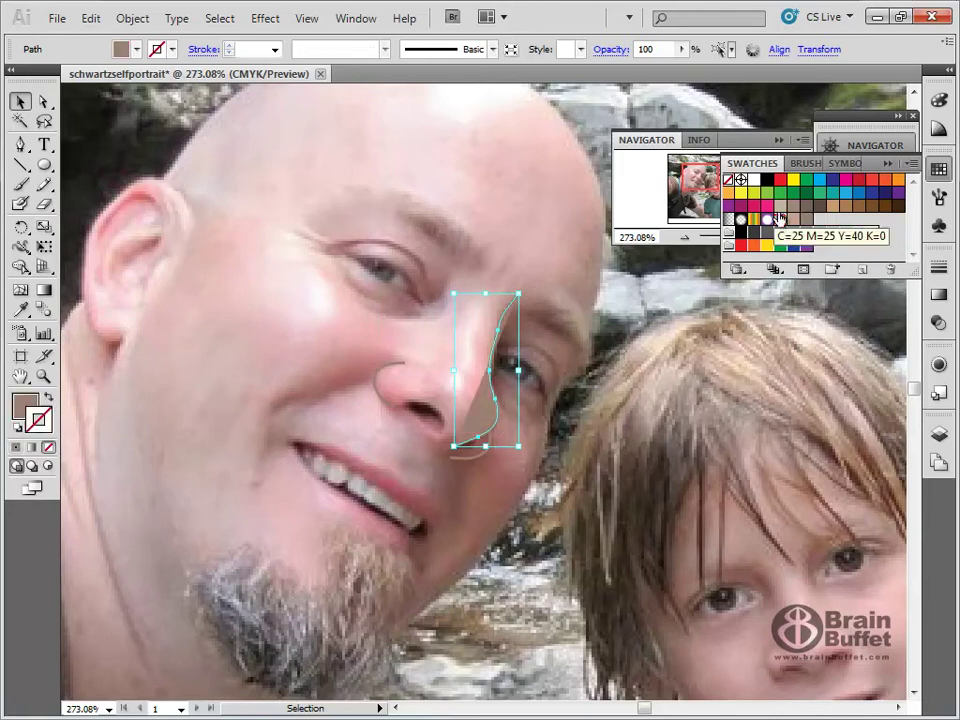
click(793, 219)
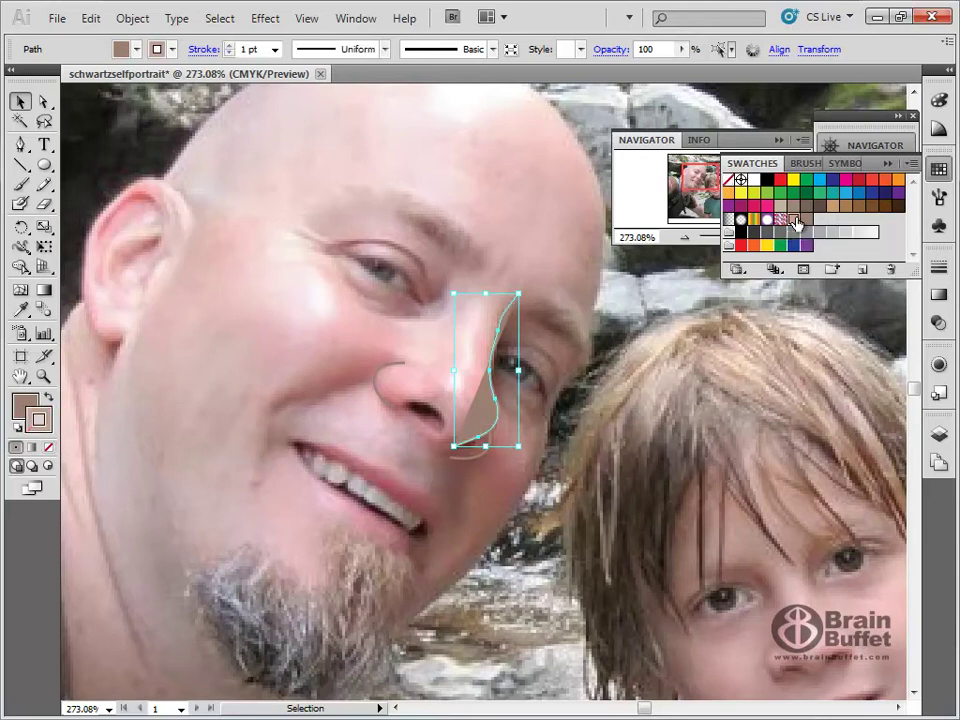
click(48, 399)
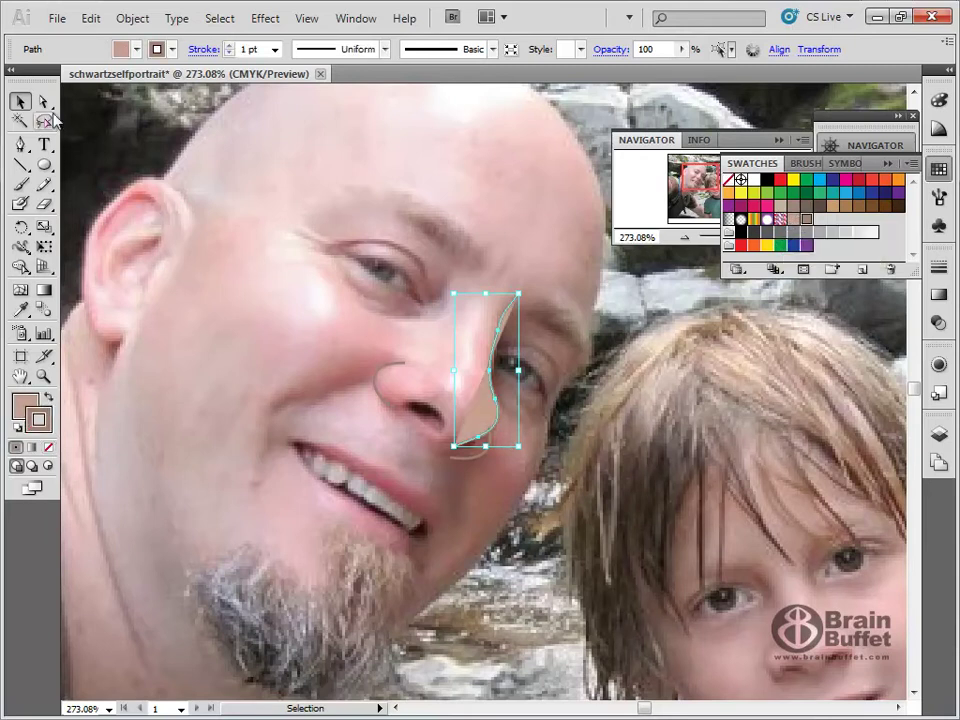
Step: Show the eyes, mouth, ears, head and neck layers and deselect the nose profile
click(939, 434)
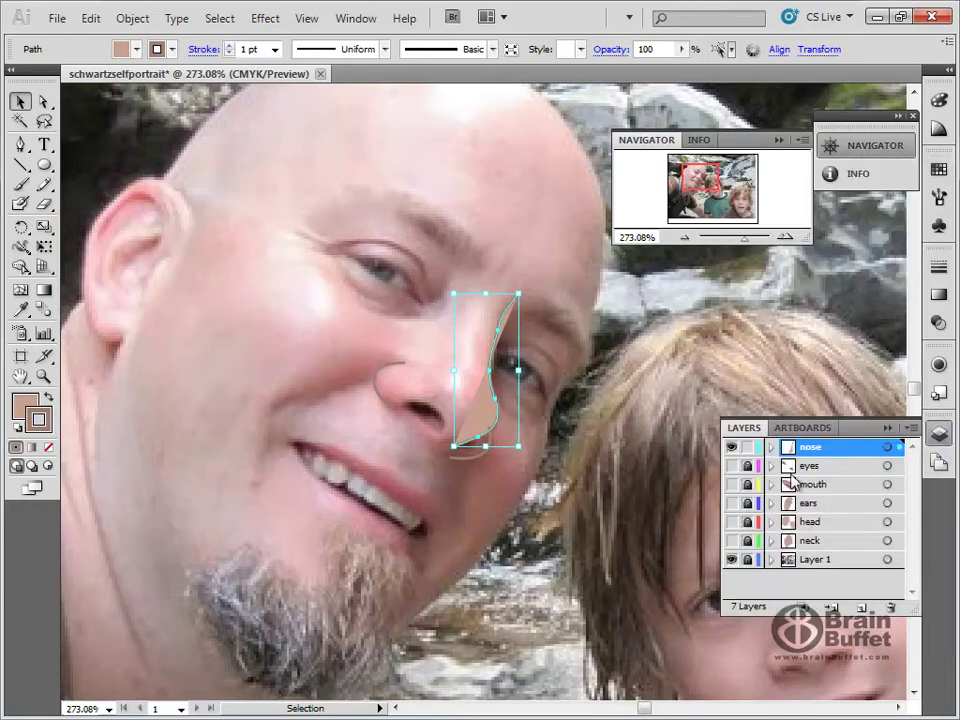
drag(741, 468, 733, 540)
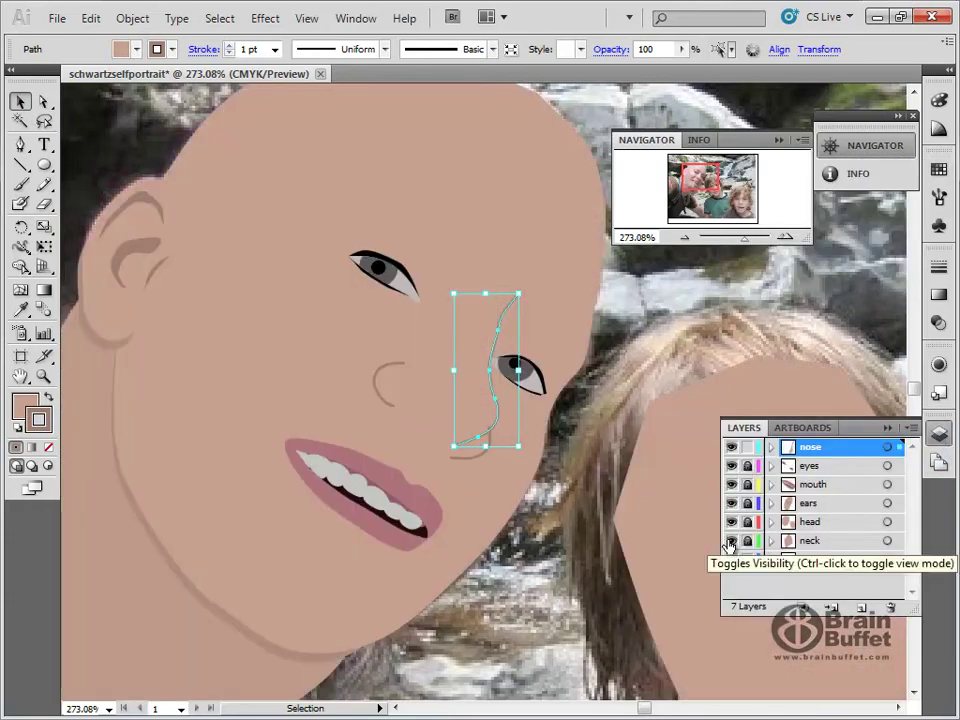
key(ctrl+shift+a)
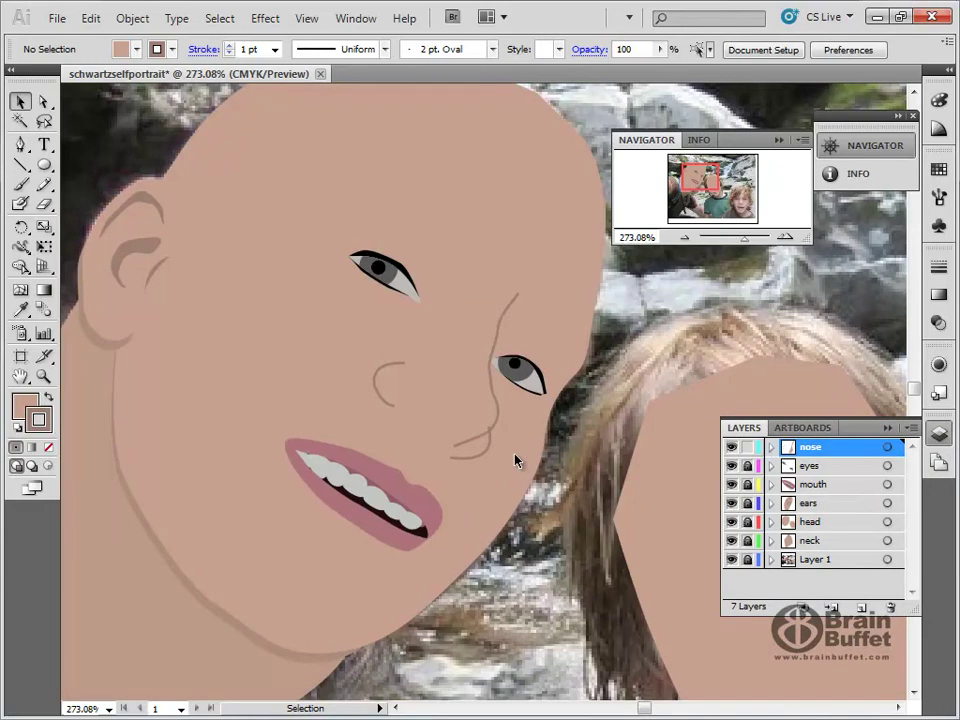
Step: Expand the nose layer, move the filled profile path above the two nostril curves, and deselect everything
click(488, 449)
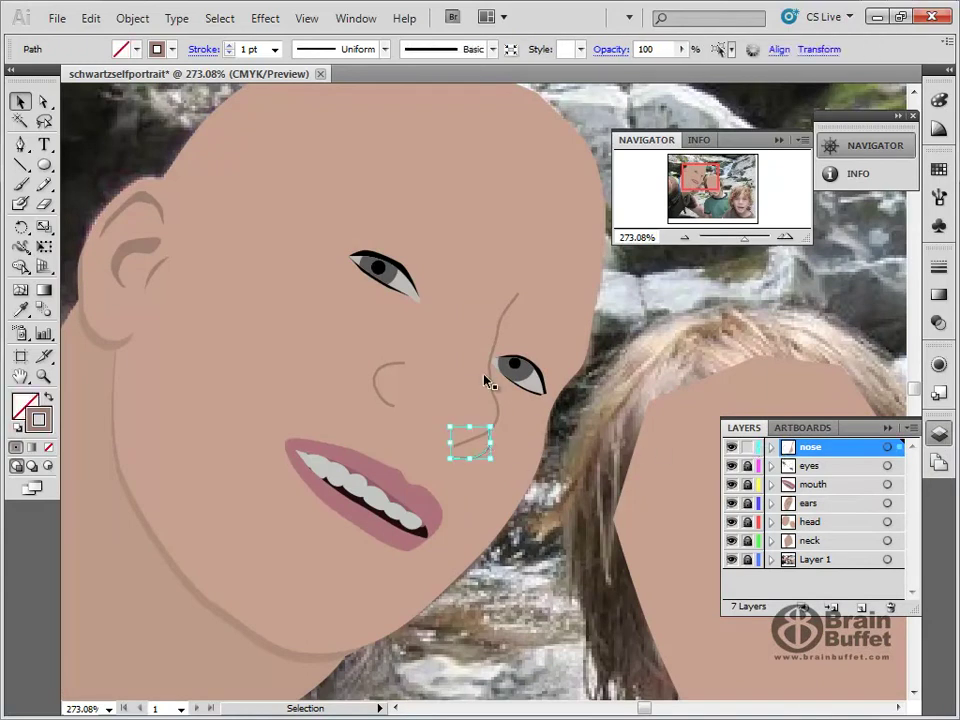
click(771, 447)
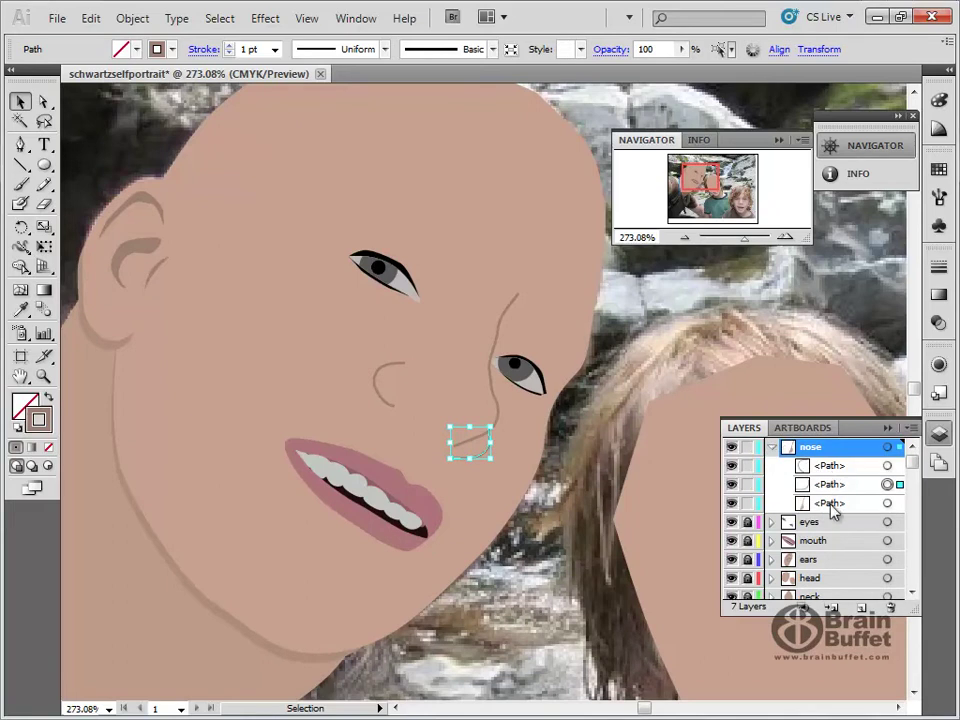
click(834, 505)
drag(834, 505, 806, 463)
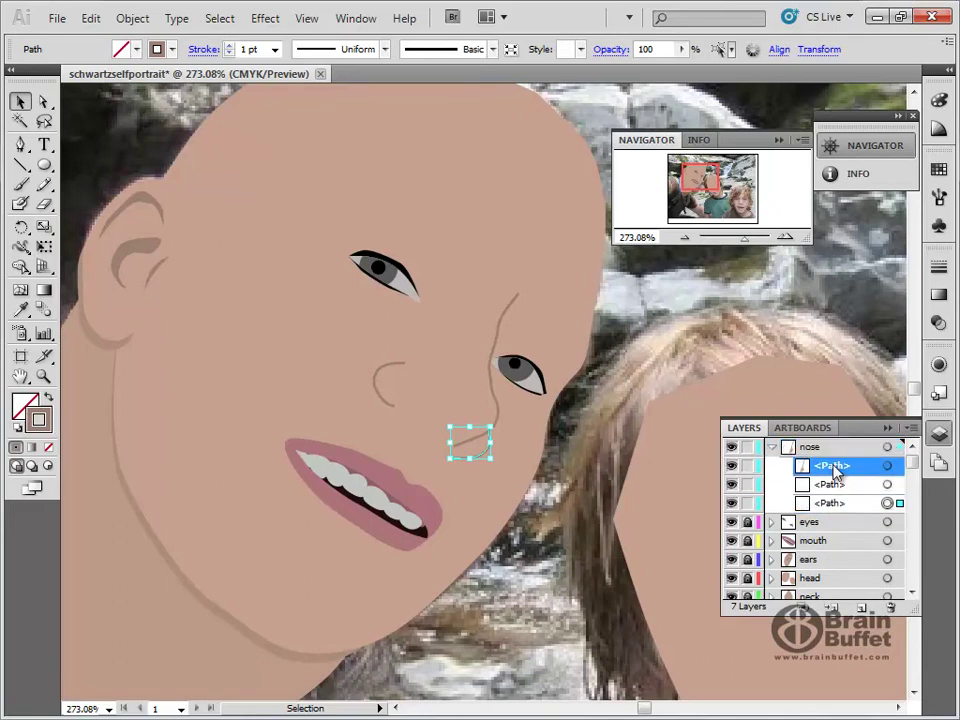
click(618, 378)
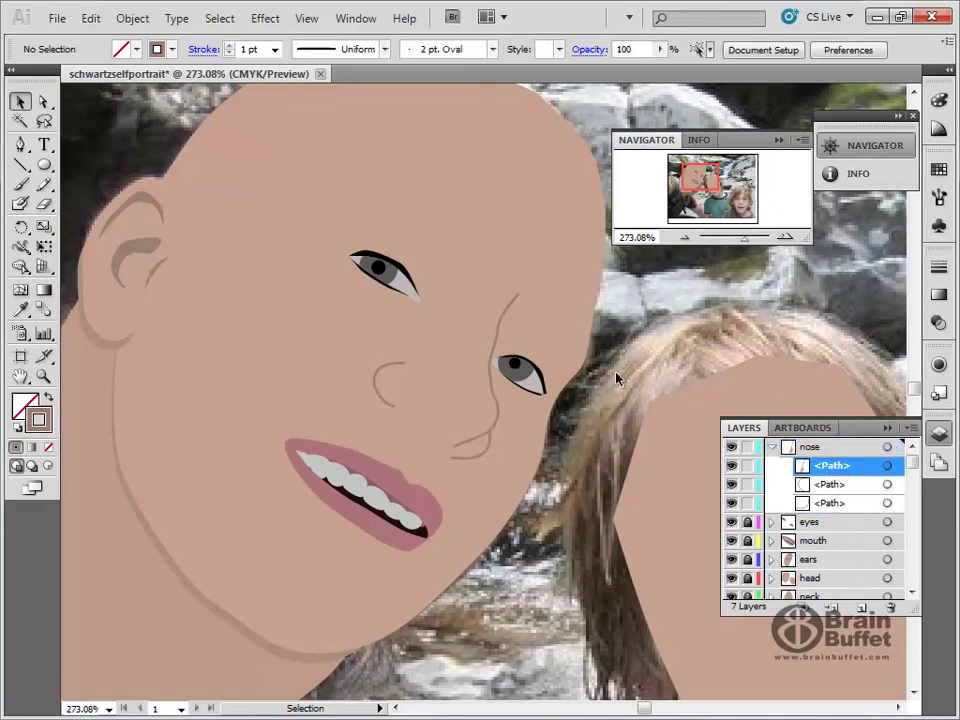
Step: View the portrait at 100%, hide the eyes, mouth, ears, head and neck layers again, and make the nose layer active
double_click(43, 378)
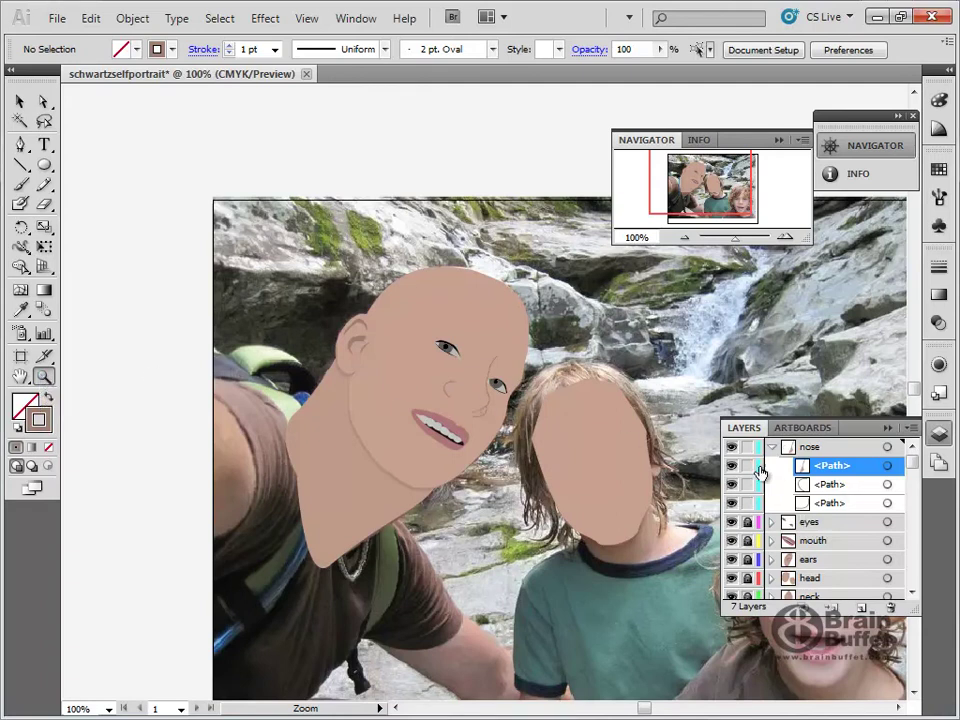
drag(733, 525, 733, 596)
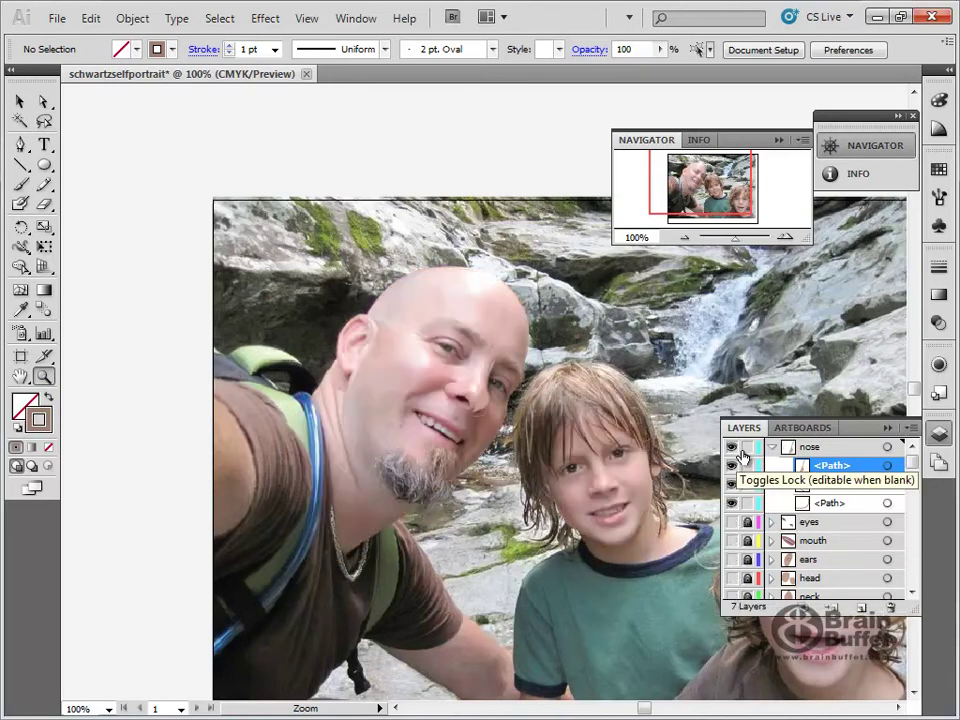
click(806, 449)
Step: Trace the dark opening of the near nostril with the Pen tool as a closed darker skin-tone shape without stroke, and refine its inner corner
drag(421, 327, 545, 450)
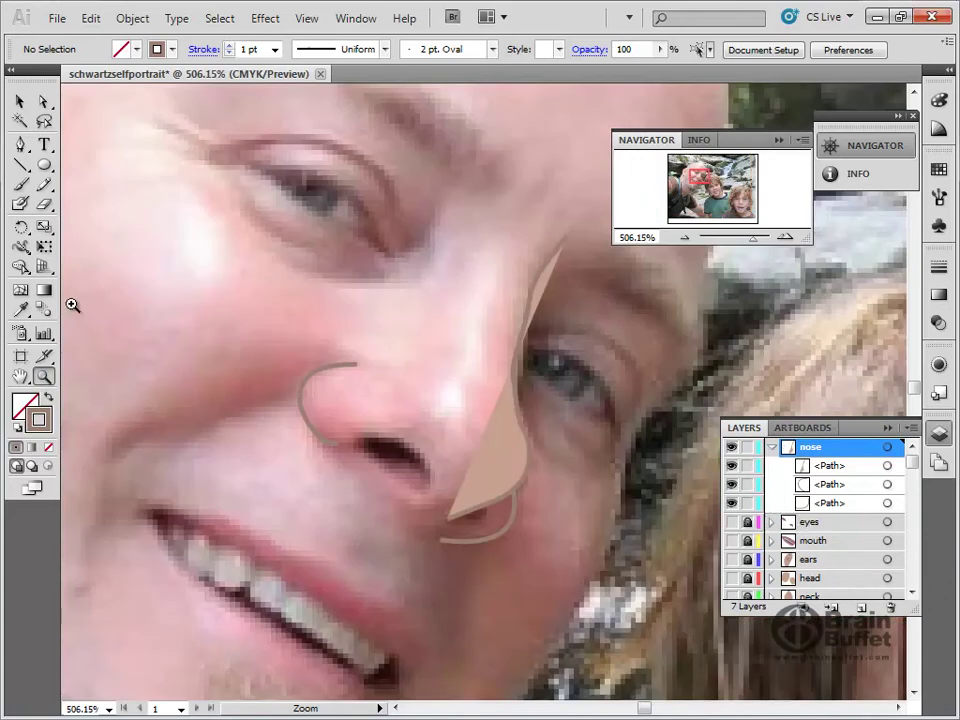
click(20, 145)
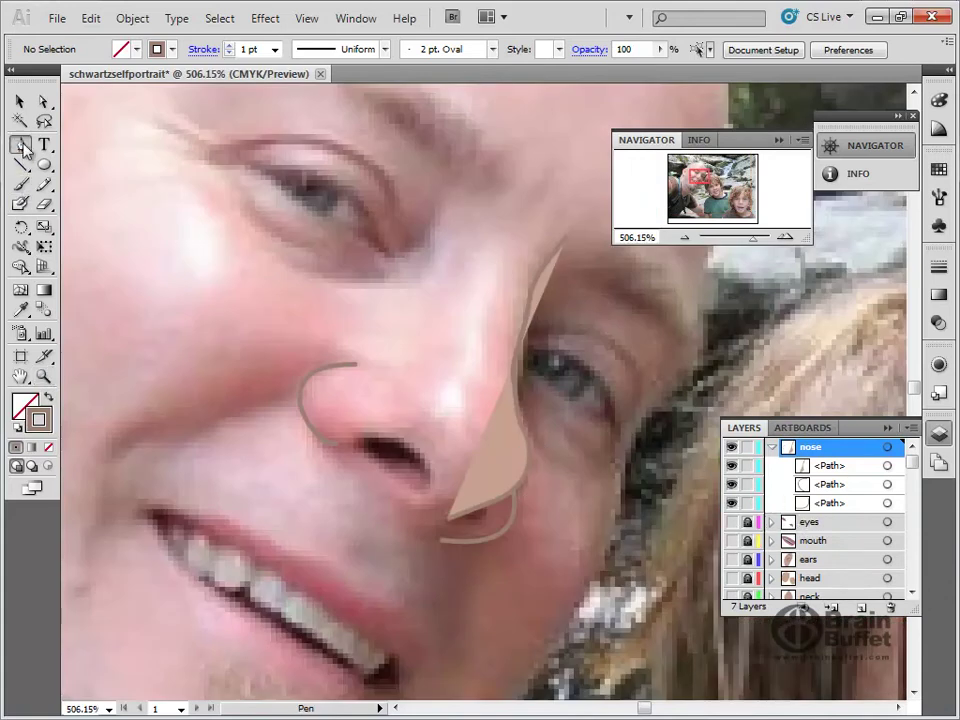
click(47, 399)
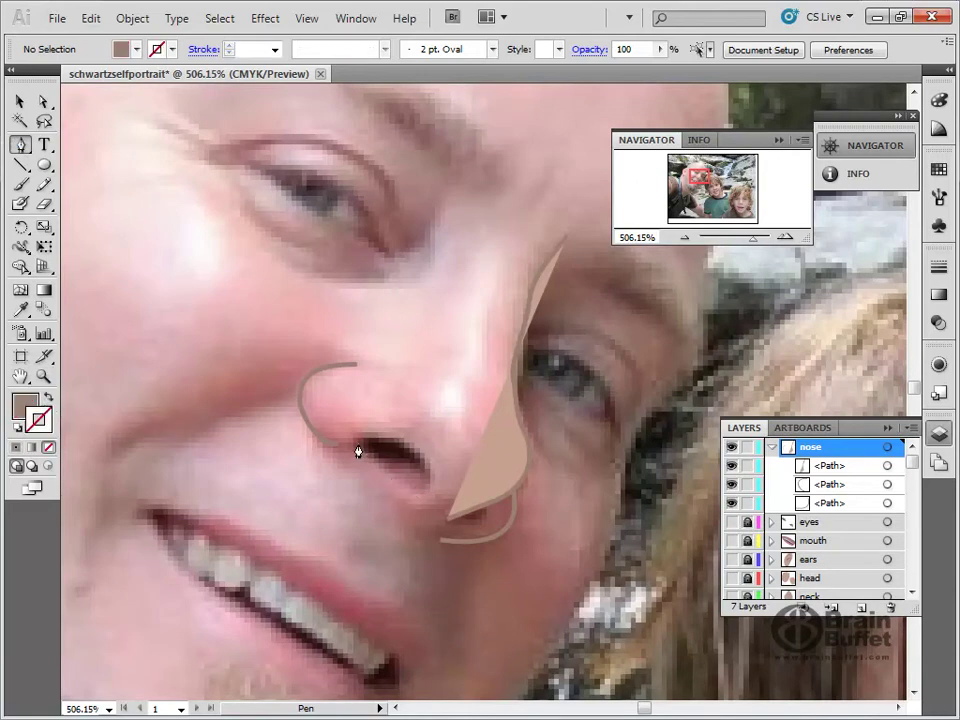
drag(380, 437, 374, 469)
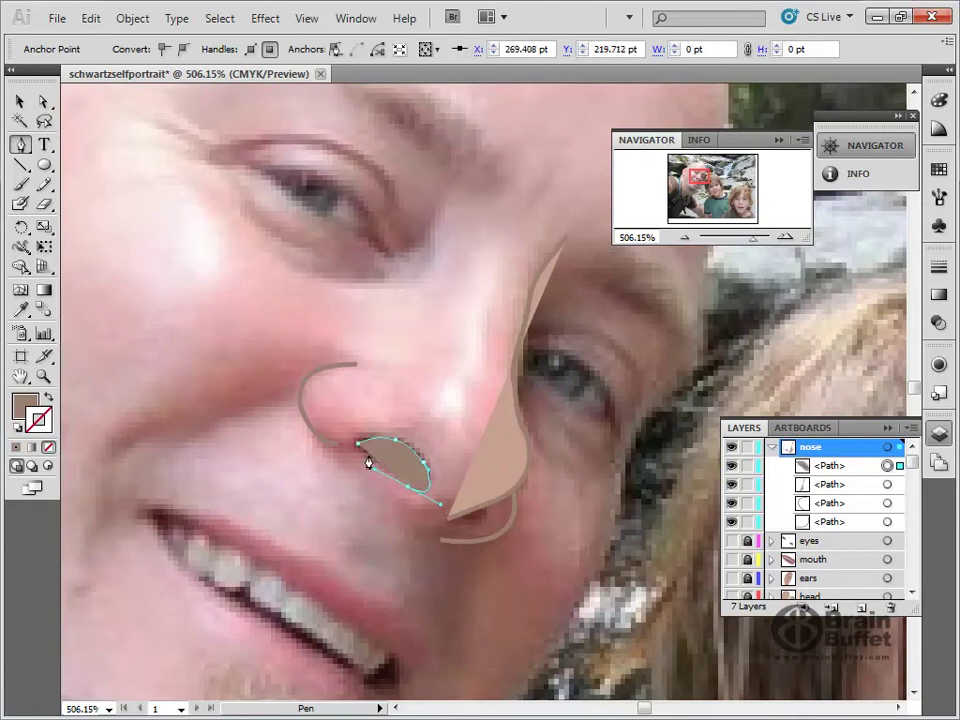
click(360, 448)
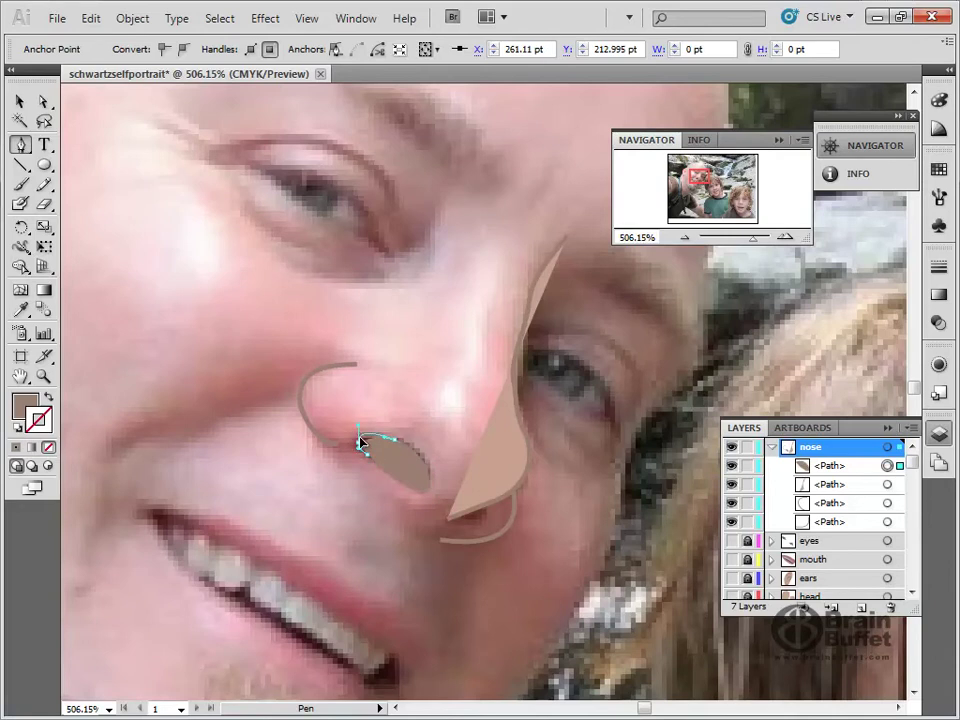
drag(359, 443, 354, 443)
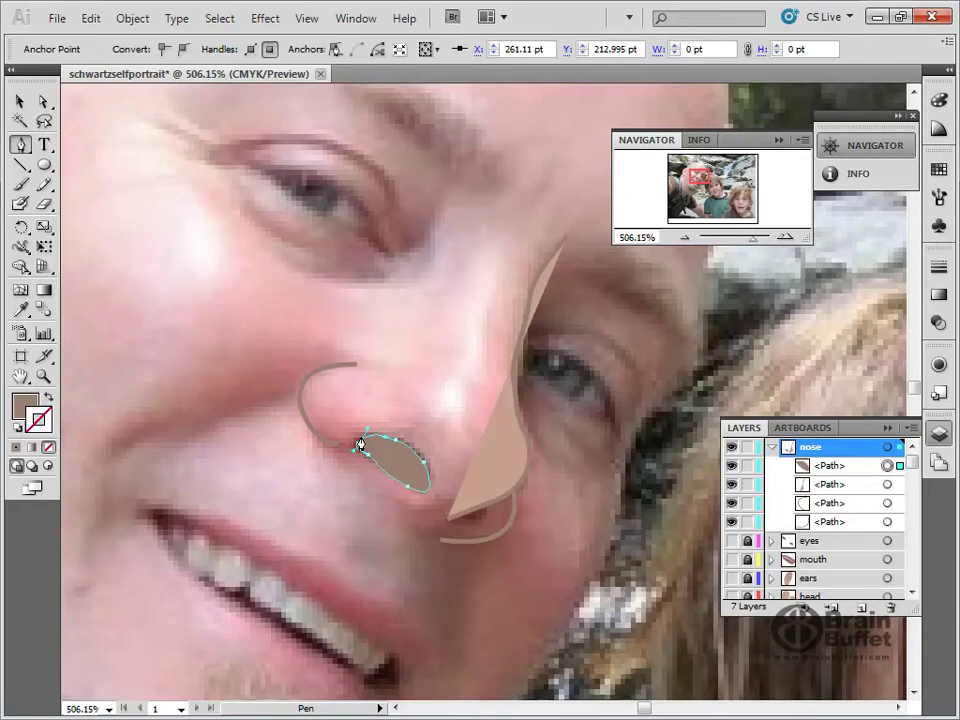
ctrl+click(362, 436)
Step: Darken the near nostril's fill by setting its black (K) value to 88%
click(940, 106)
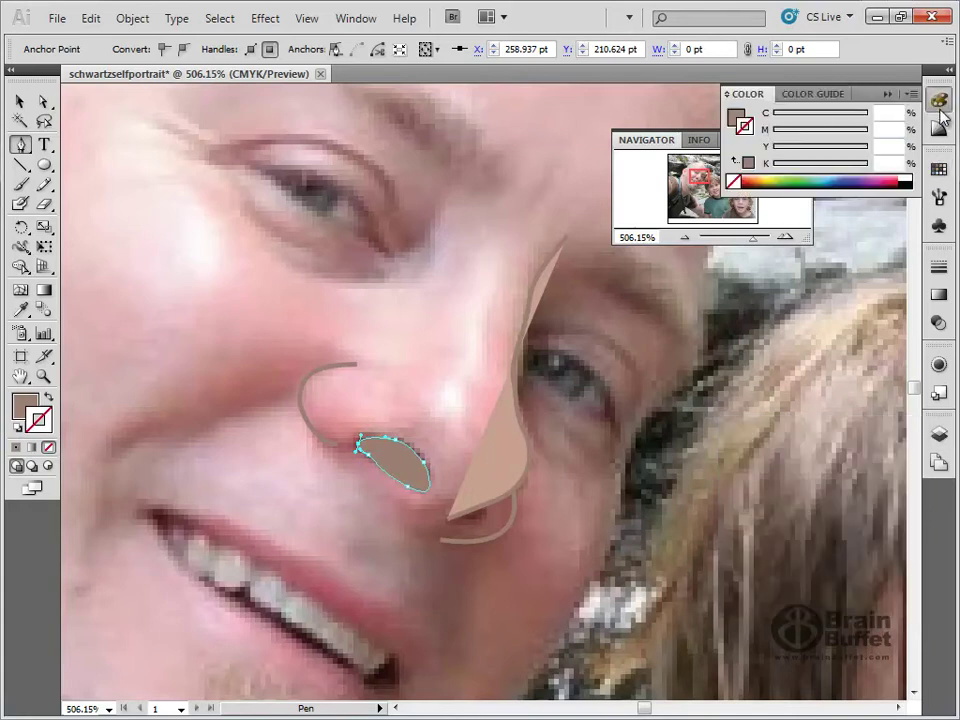
click(734, 117)
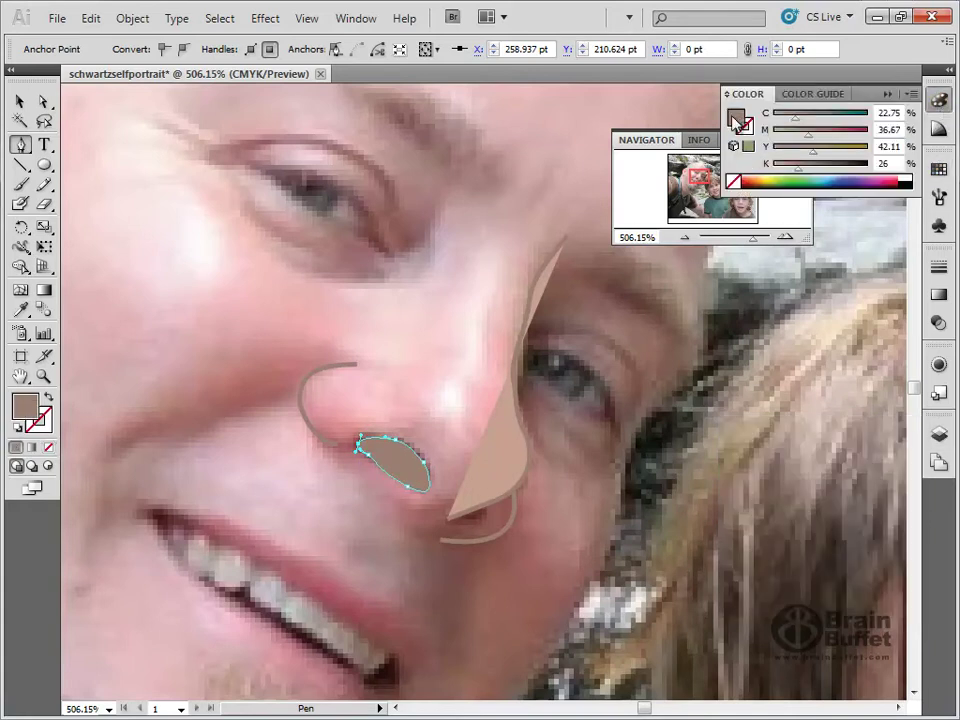
drag(798, 168, 857, 174)
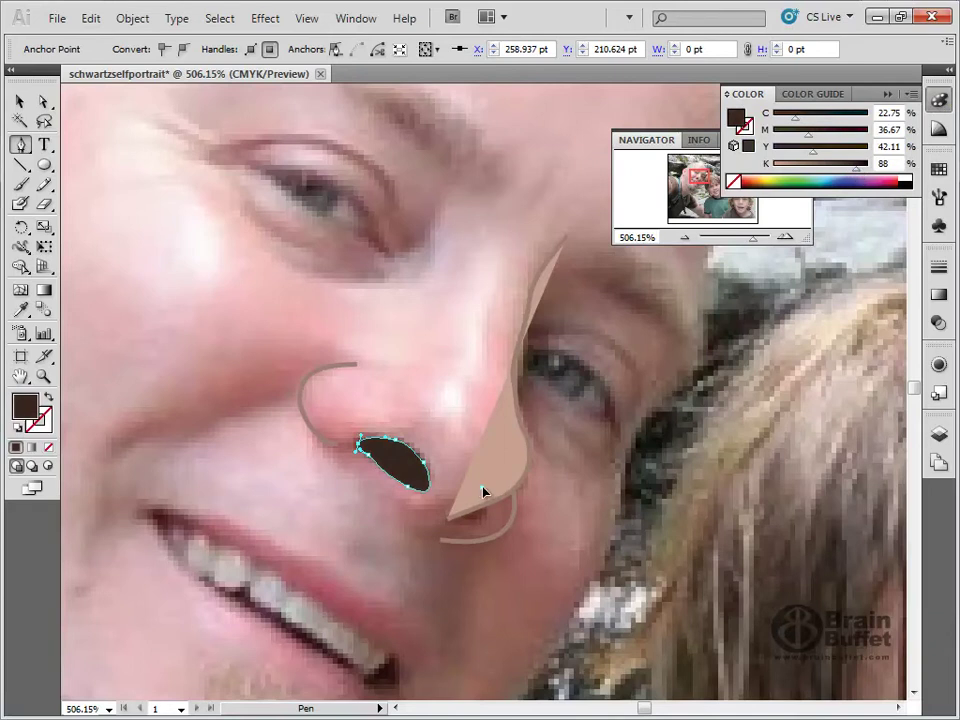
Step: Trace the far nostril opening with the Pen tool as a closed dark shape and stack the nose profile path above it
drag(485, 504, 460, 499)
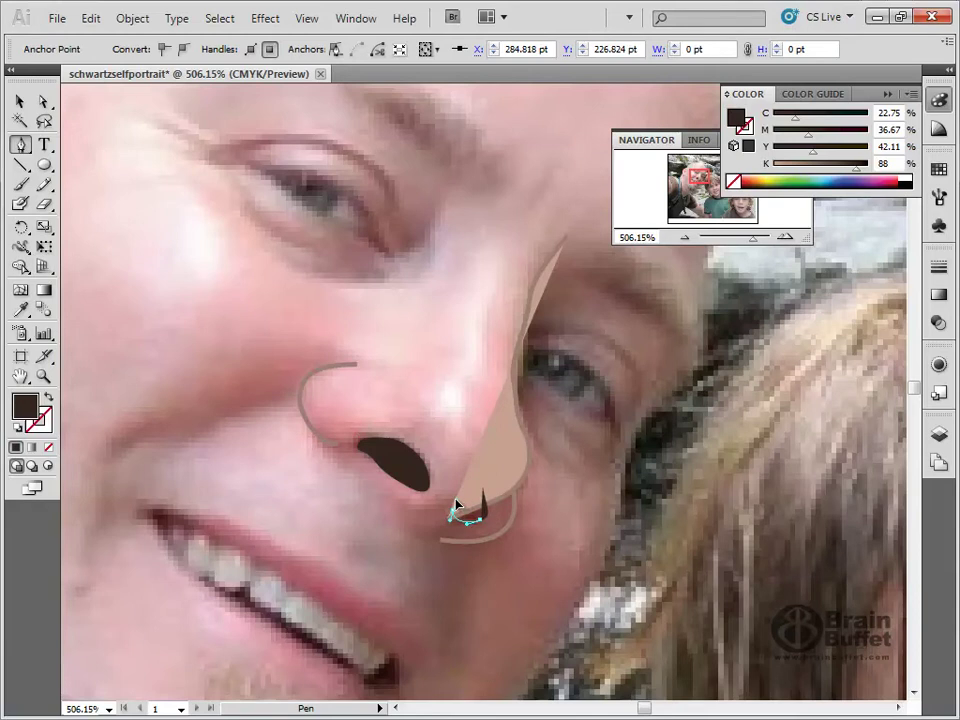
click(484, 490)
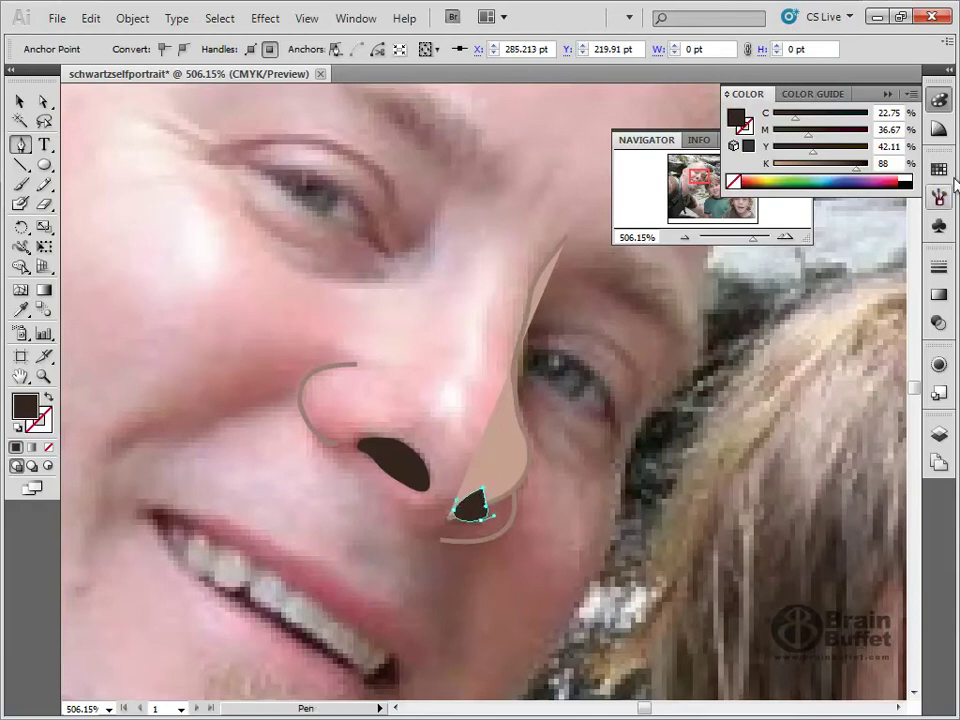
click(938, 433)
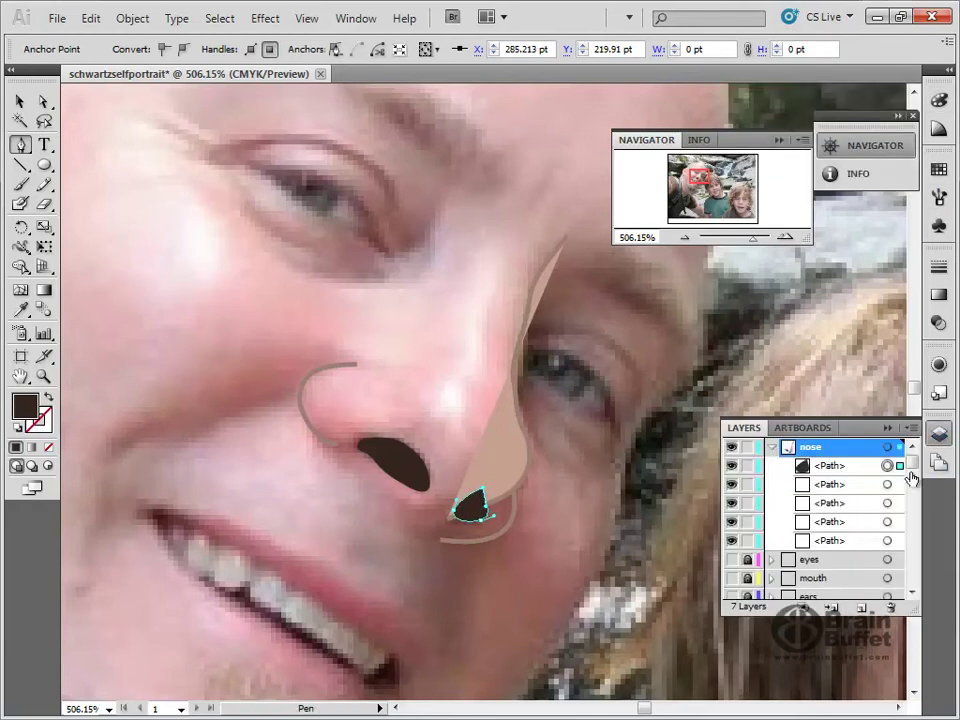
drag(836, 505, 838, 468)
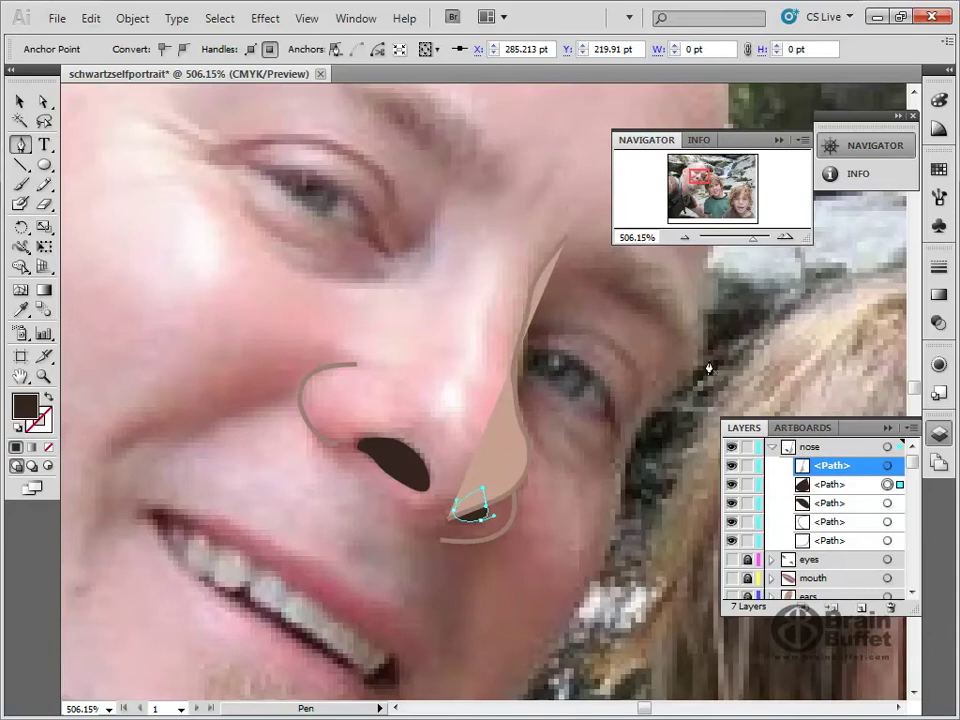
Step: Collapse the nose layer, show the eyes, mouth, ears, head and neck layers, and deselect the far nostril
click(770, 448)
drag(731, 466, 738, 542)
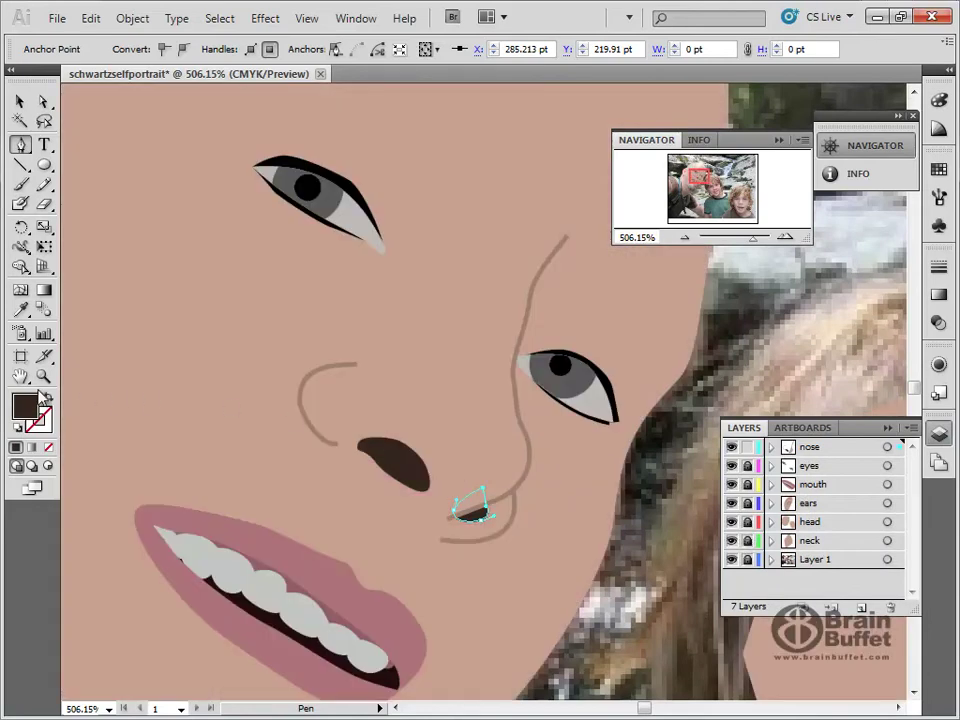
double_click(20, 375)
click(20, 101)
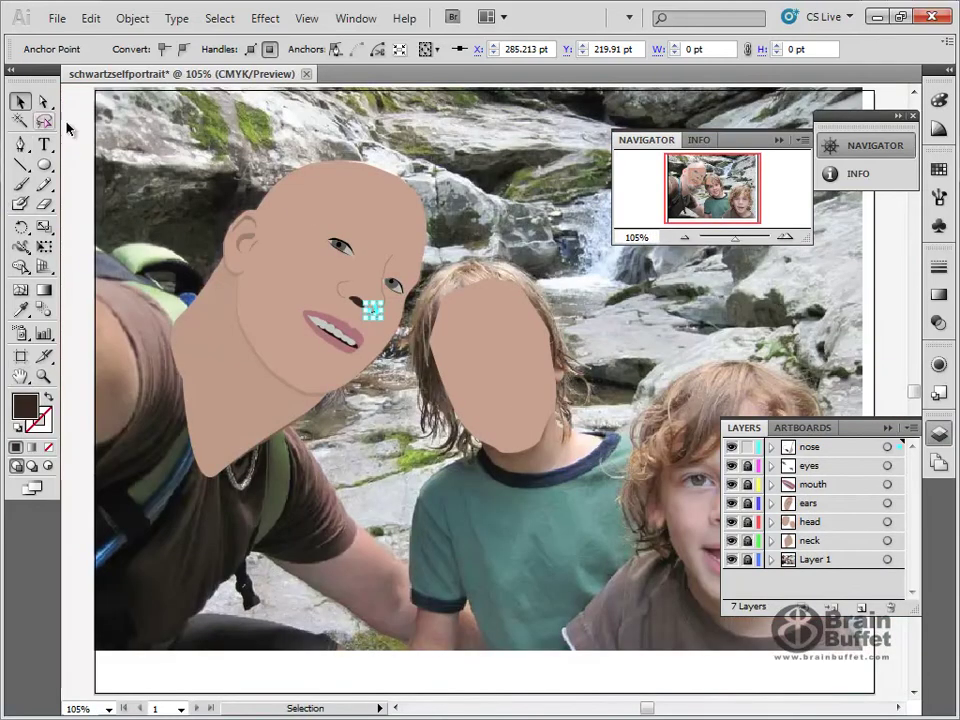
click(232, 160)
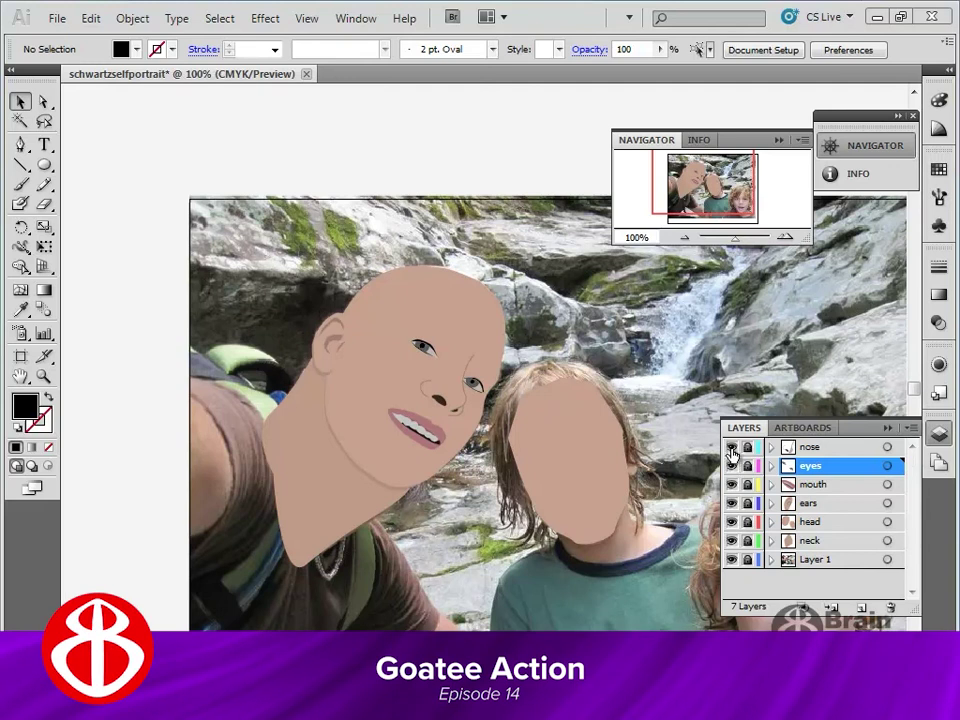
Step: Hide the nose, eyes, mouth, ears, head and neck layers to expose the goatee in the photo
drag(733, 450, 731, 542)
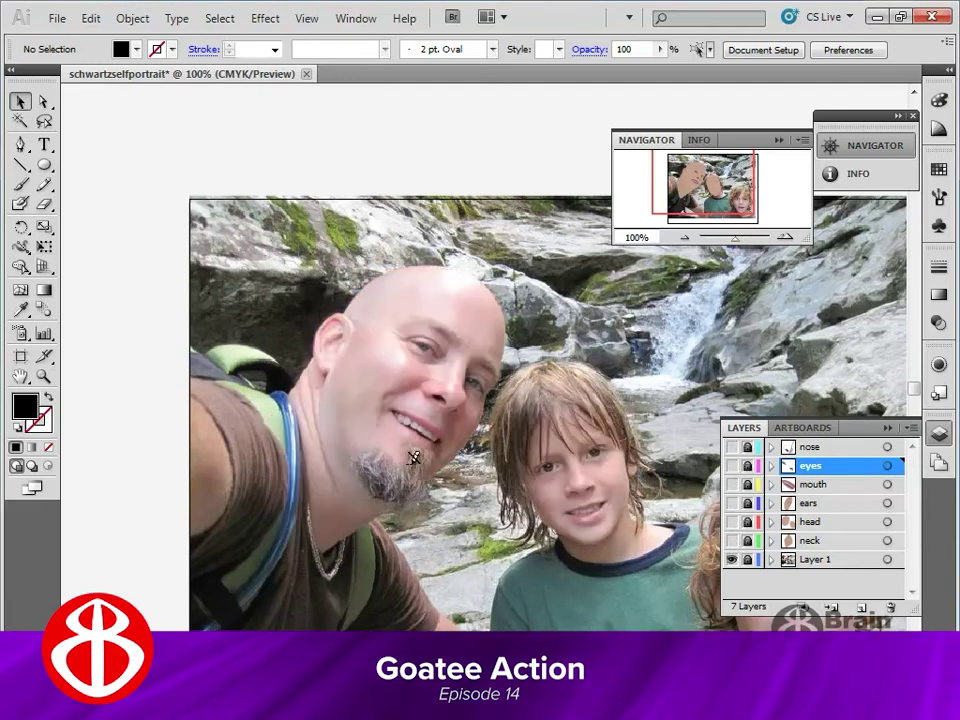
click(44, 377)
drag(316, 353, 705, 643)
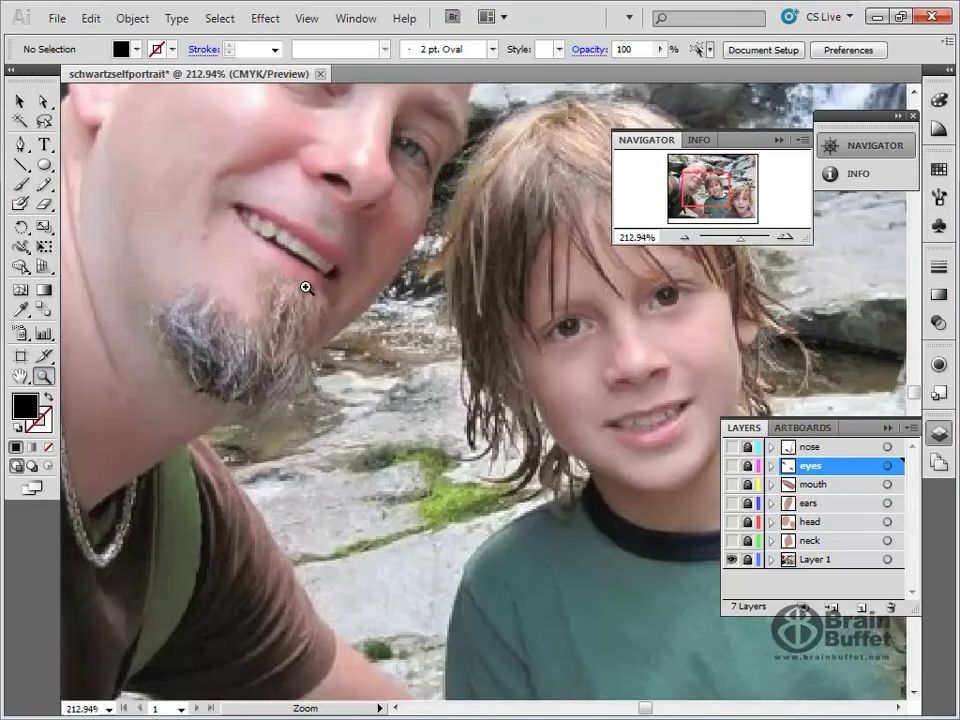
alt+click(497, 306)
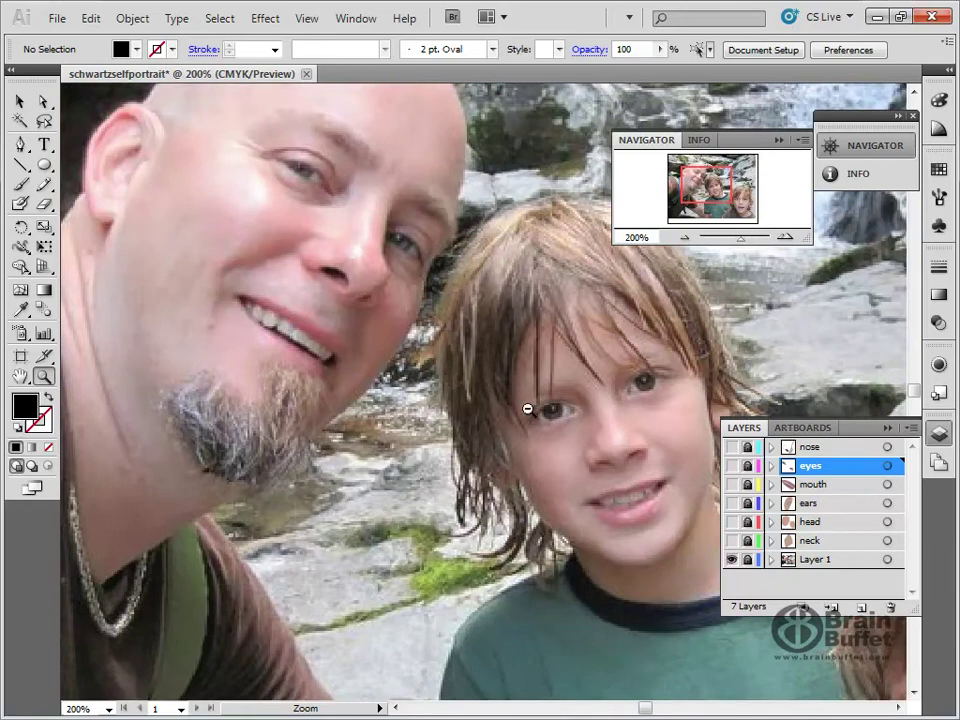
drag(371, 369, 416, 392)
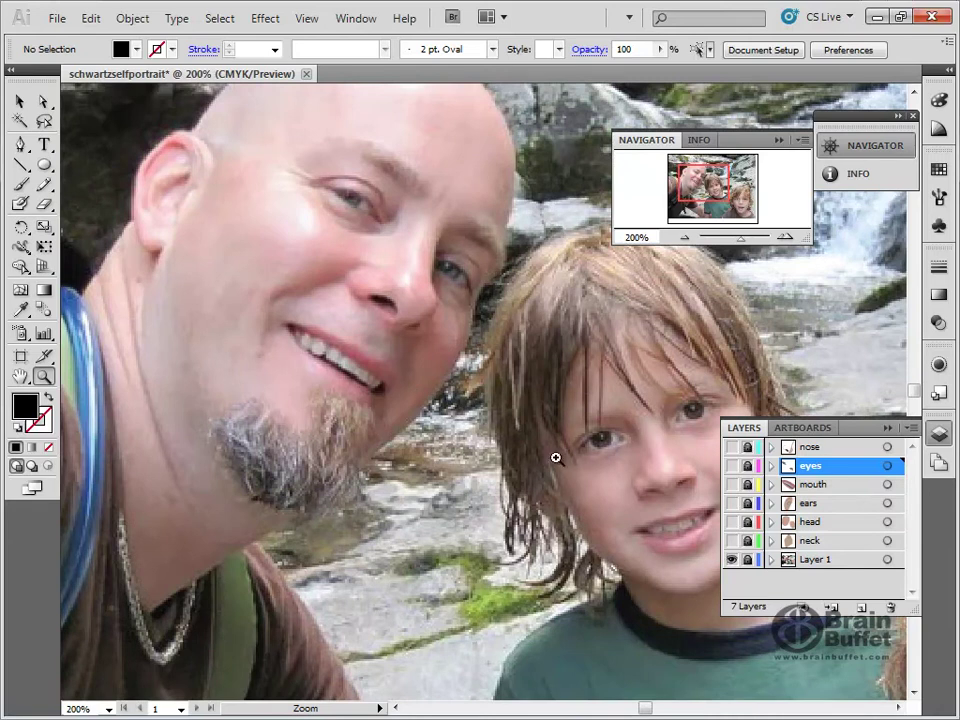
Step: Create a new layer above the nose layer and name it goatee
click(20, 146)
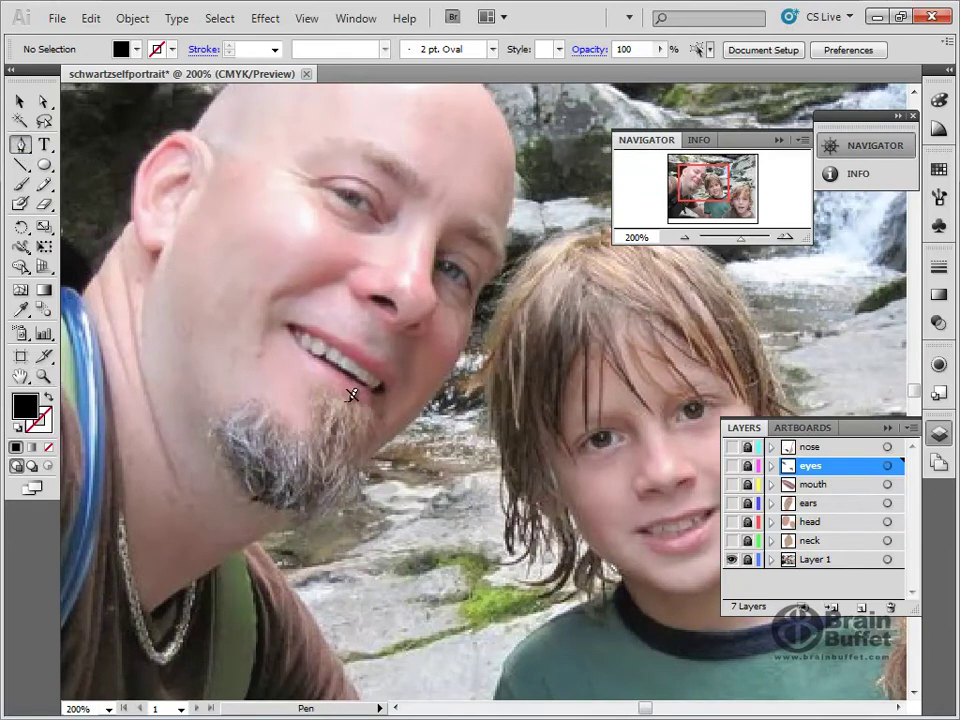
click(811, 447)
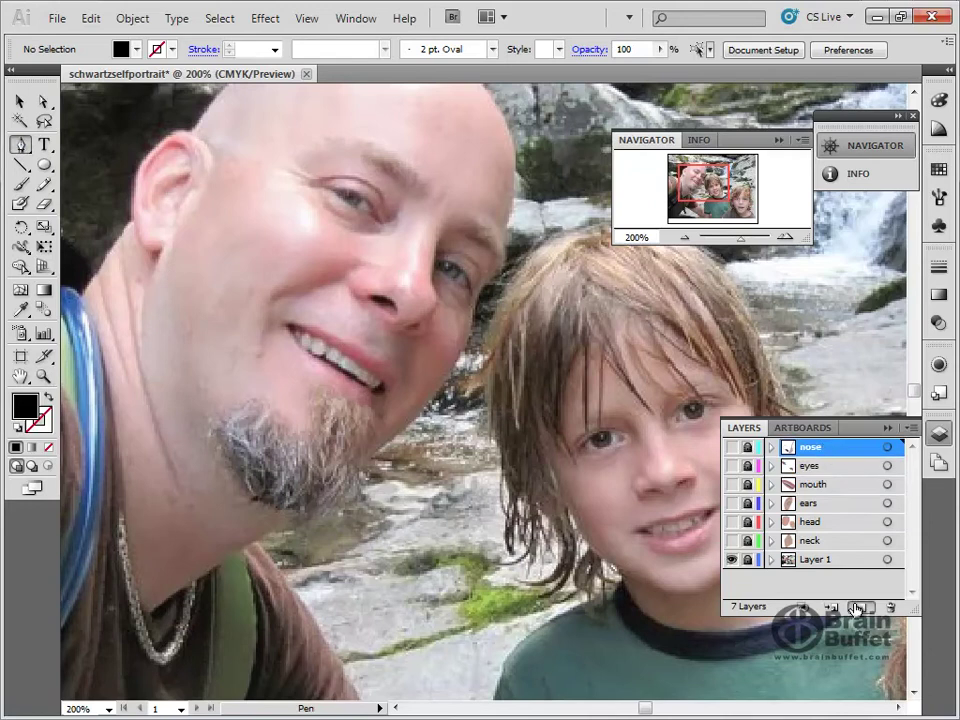
key(ctrl+l)
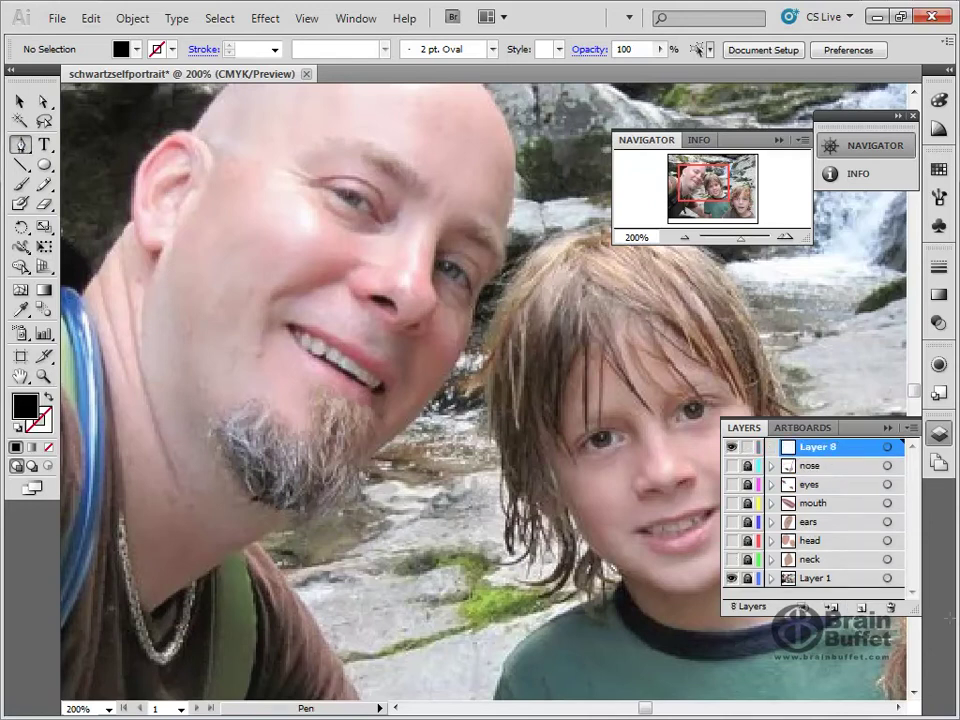
key(a)
key(e)
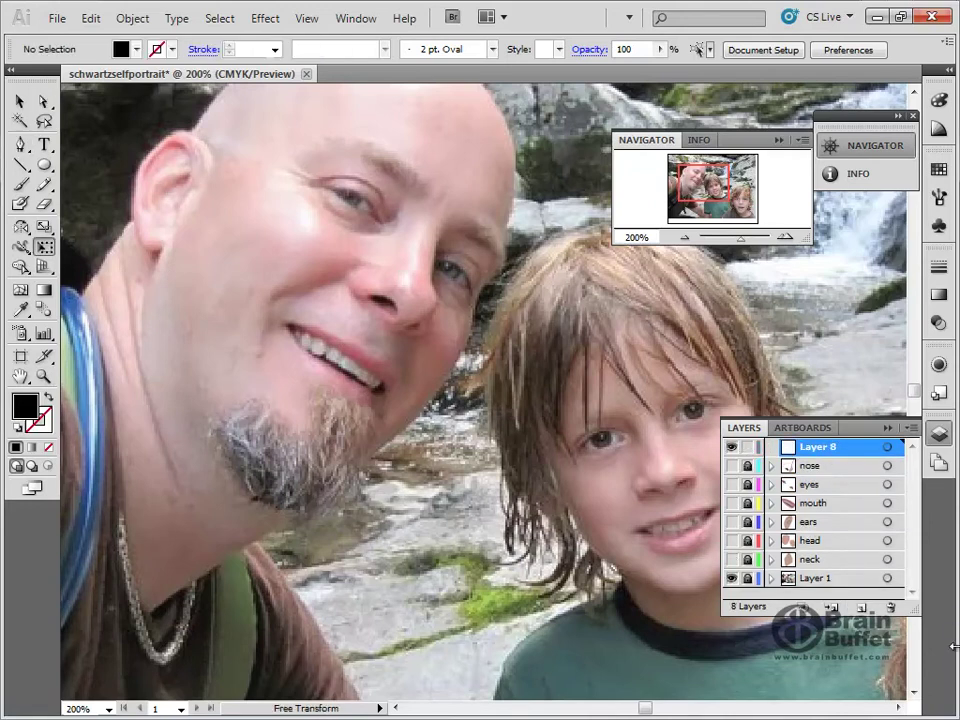
double_click(824, 447)
text(goatee)
key(Return)
Step: Start a black-filled Pen path under the lower lip and trace the goatee's upper edge around to its outer cheek side
click(21, 145)
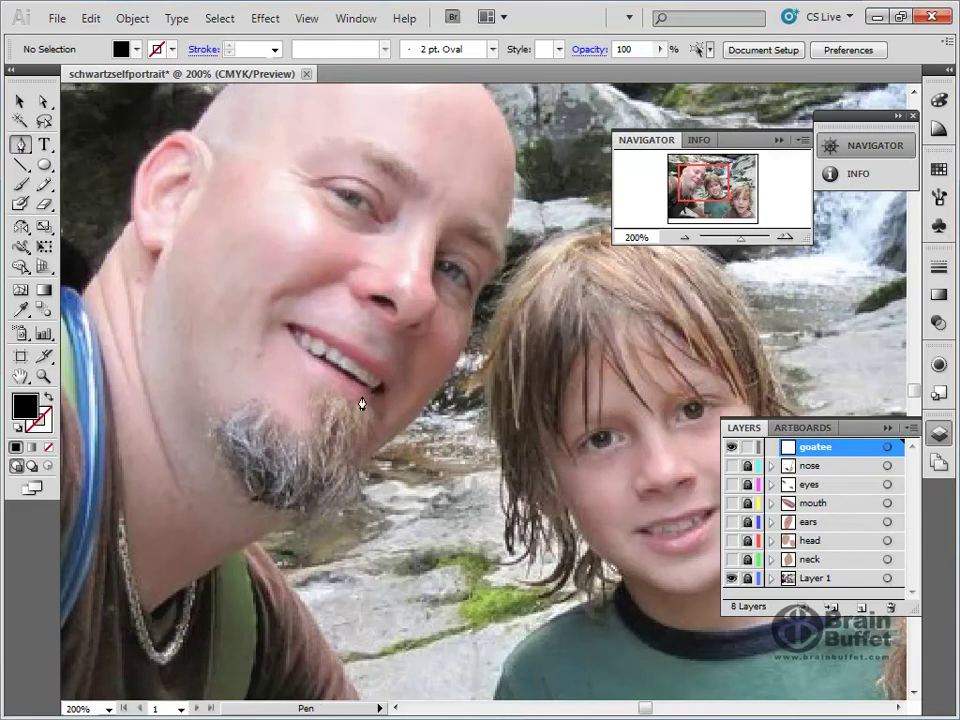
click(313, 396)
drag(307, 396, 300, 438)
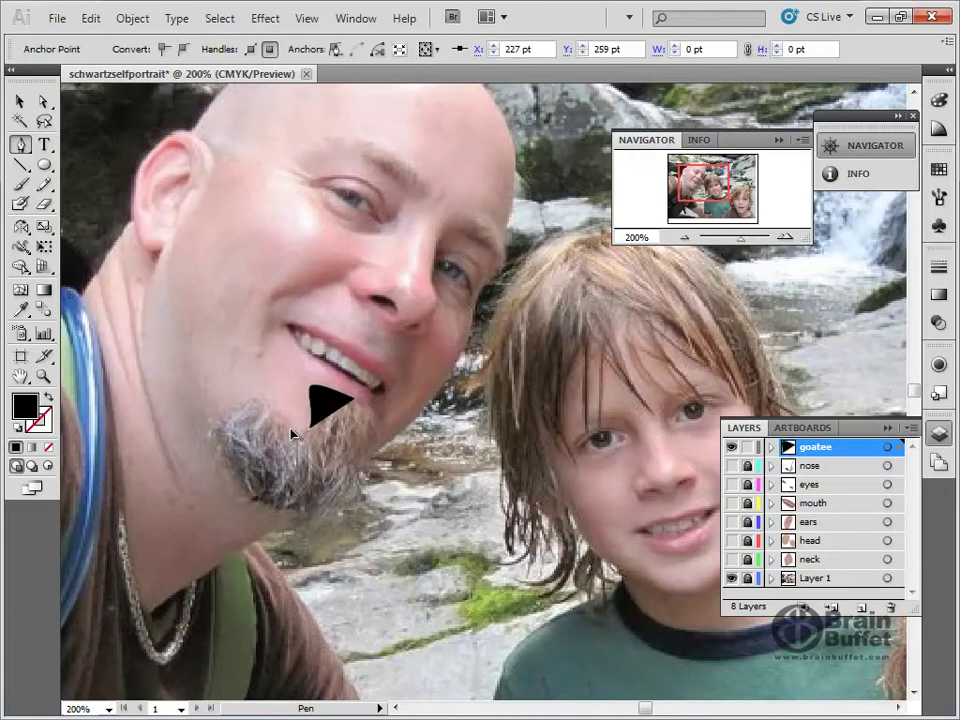
drag(254, 401, 239, 492)
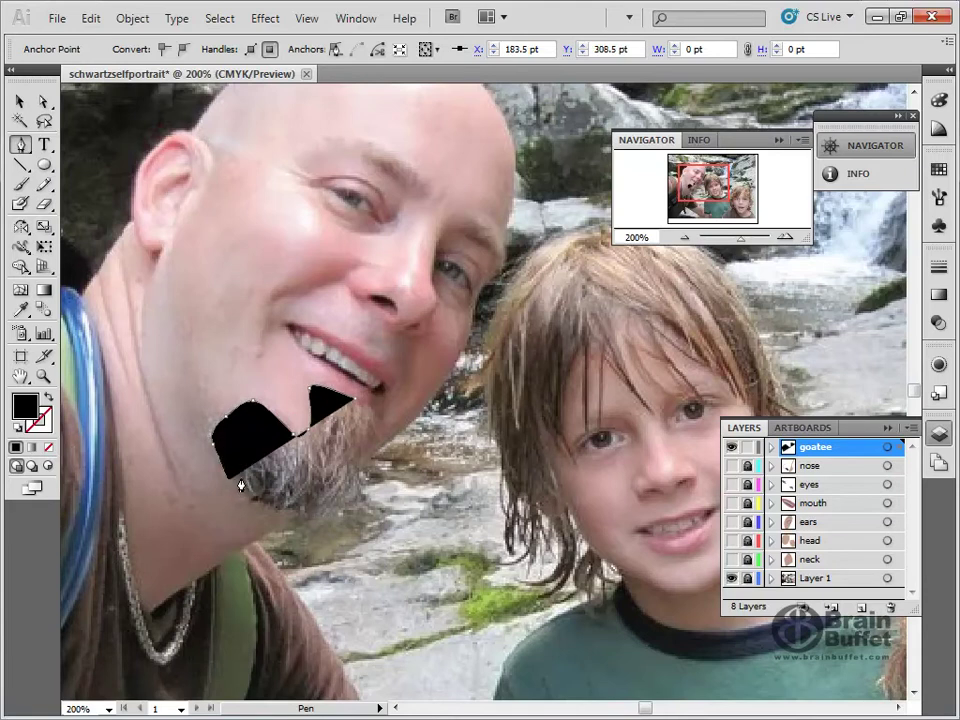
Step: Continue the goatee path along the underside of the chin with short zigzag points that imitate hair tips
drag(241, 486, 256, 496)
click(256, 501)
click(268, 498)
click(270, 504)
click(278, 503)
click(280, 508)
click(291, 501)
click(295, 510)
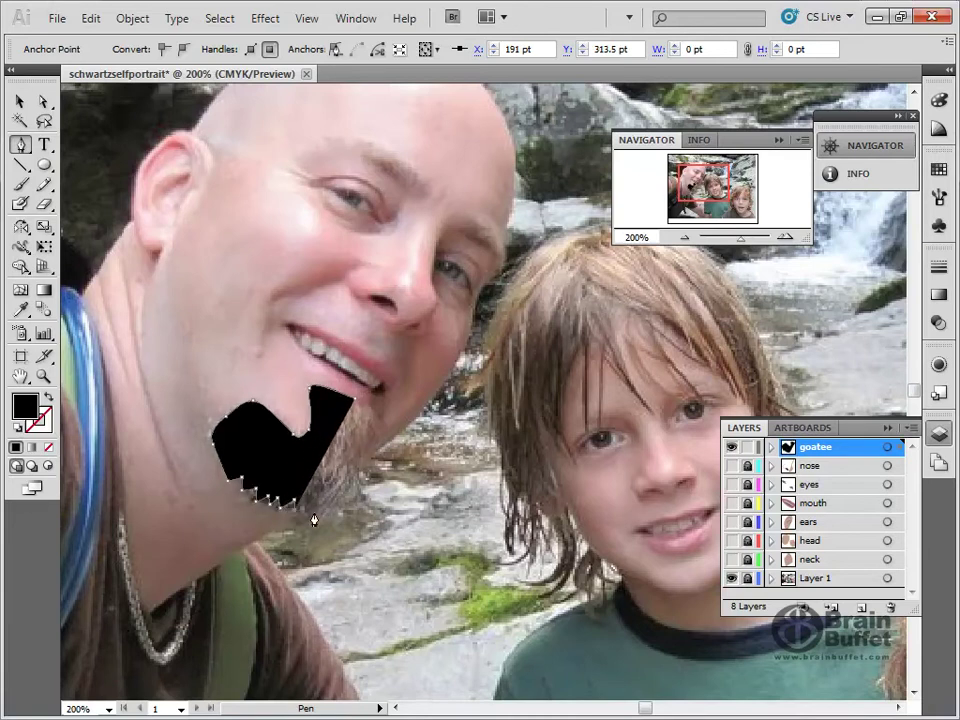
click(314, 511)
click(325, 509)
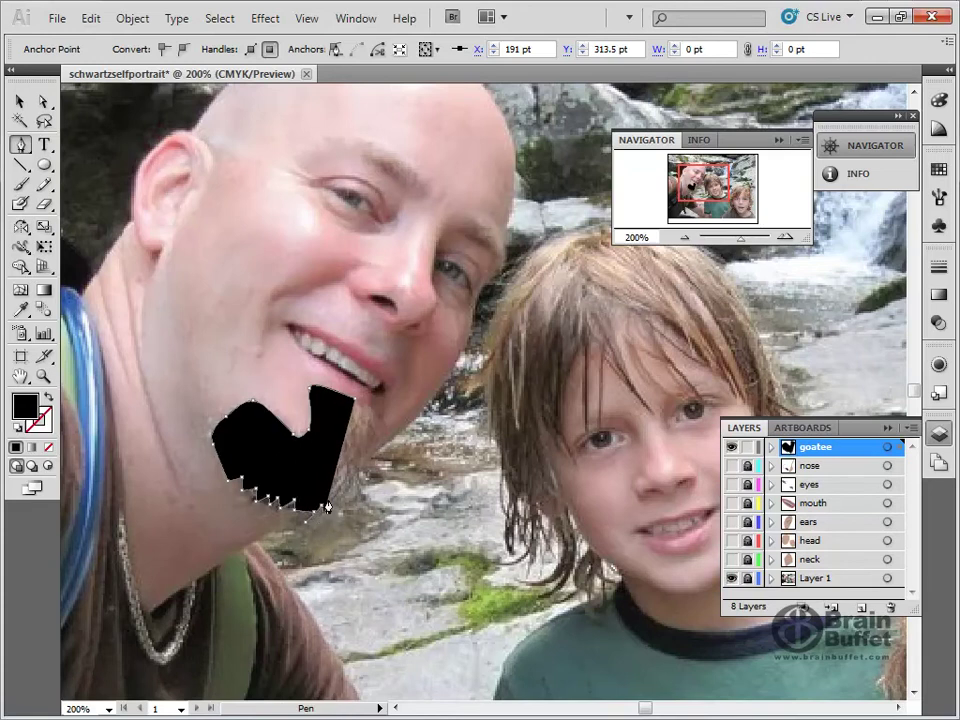
Step: Add the remaining jagged tips and trace the goatee's far side up towards the mouth corner, closing the outline
click(336, 513)
click(341, 504)
click(348, 512)
click(353, 504)
click(364, 500)
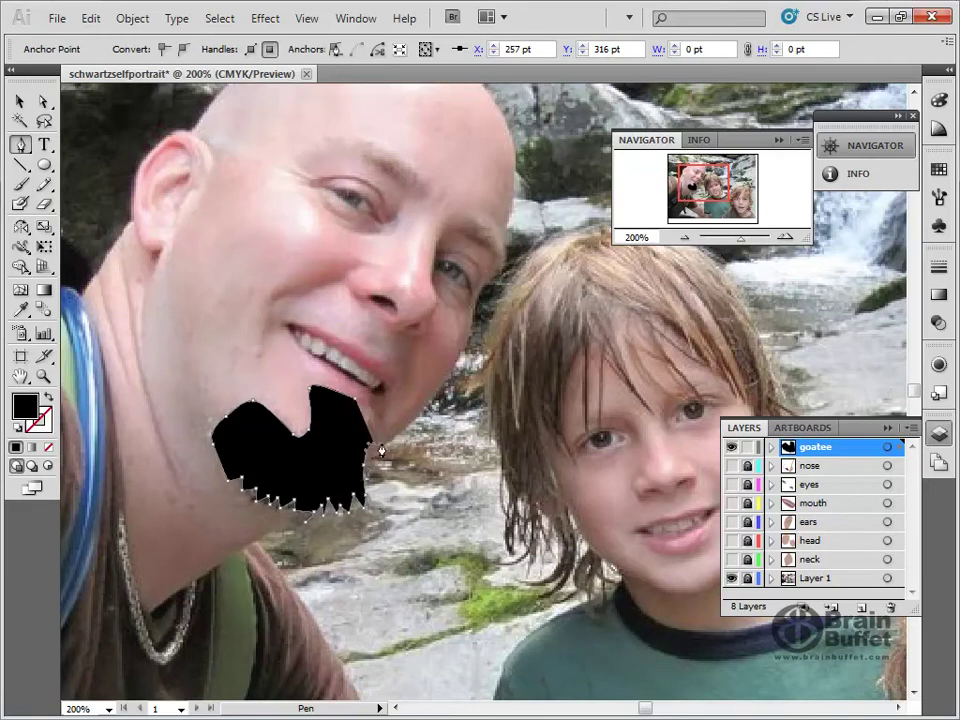
click(373, 445)
click(382, 436)
click(357, 408)
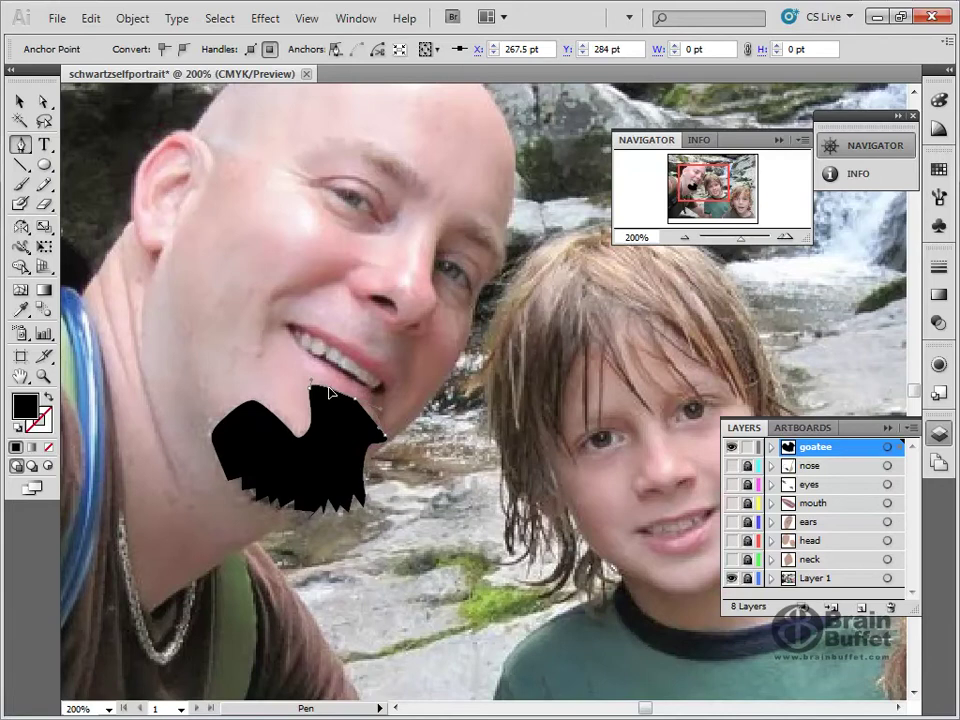
Step: Refine the anchor points and curve of the goatee's far edge just below the mouth corner
drag(337, 391, 335, 388)
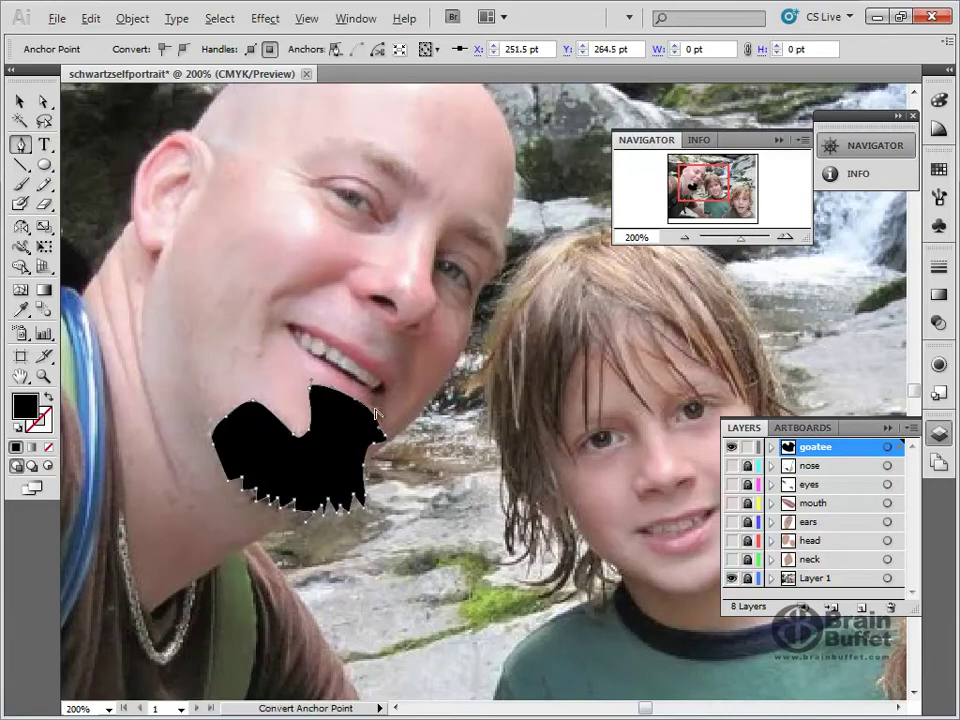
click(374, 414)
ctrl+click(368, 424)
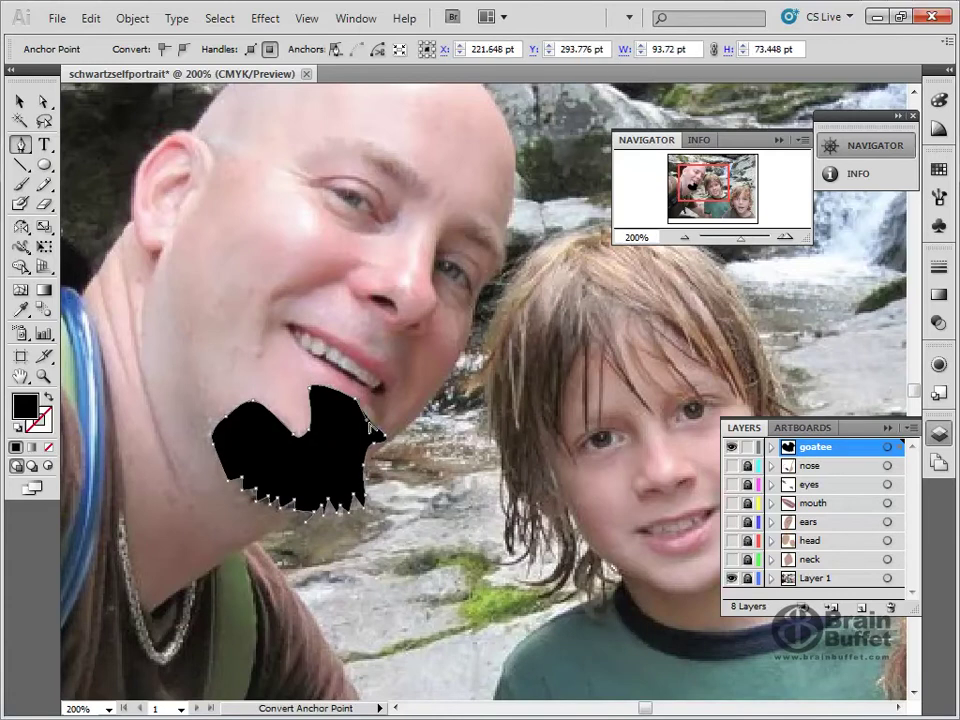
drag(356, 421, 364, 420)
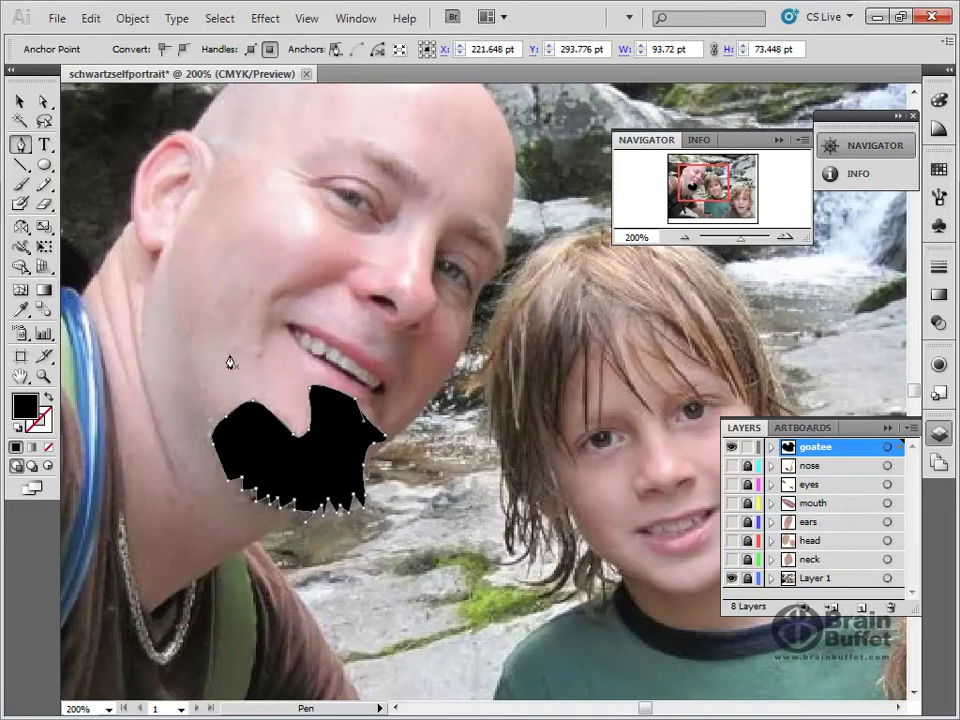
Step: Warp the hair tips along the goatee's lower edge using the Warp tool with a smaller brush
click(46, 377)
ctrl+click(206, 340)
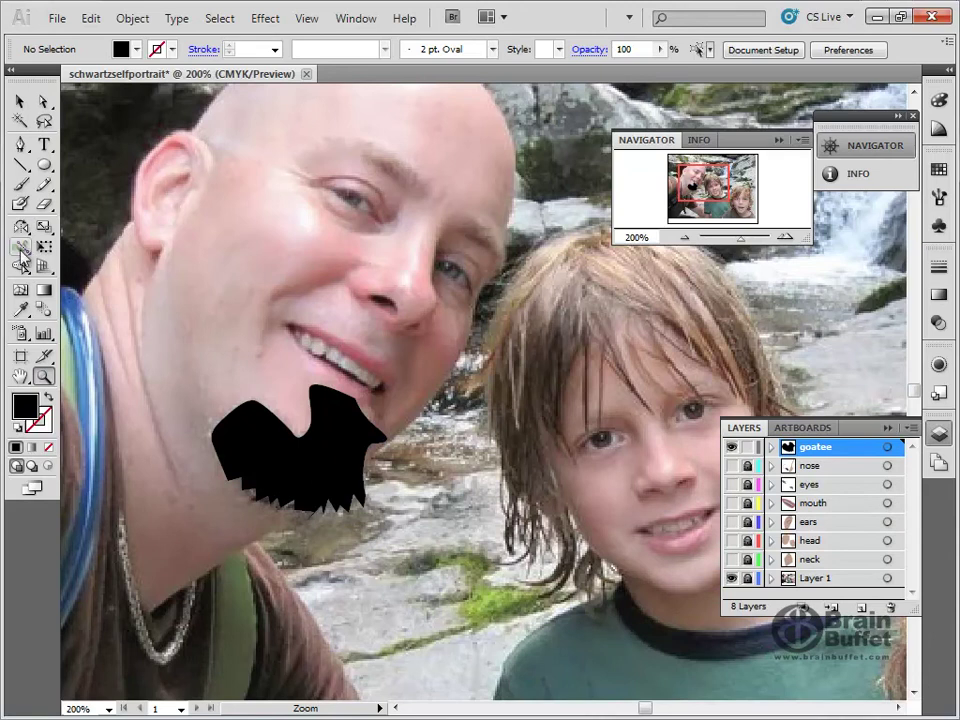
drag(20, 246, 72, 271)
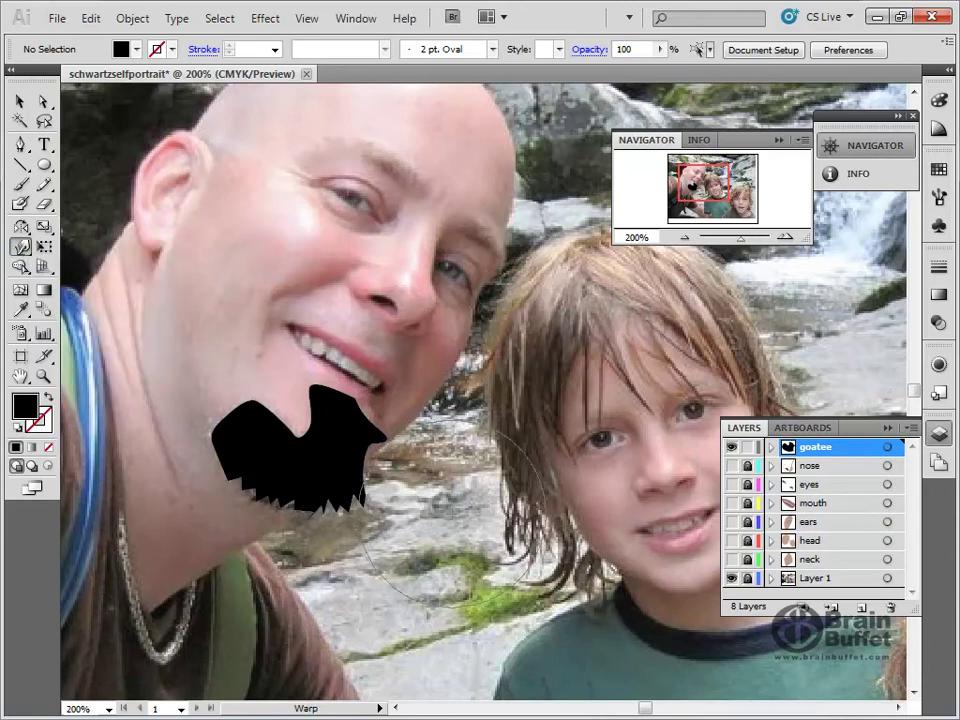
mouse_move(421, 174)
mouse_down()
mouse_move(372, 225)
mouse_move(421, 172)
mouse_up()
mouse_move(392, 505)
mouse_down()
mouse_move(388, 518)
mouse_move(345, 537)
mouse_up()
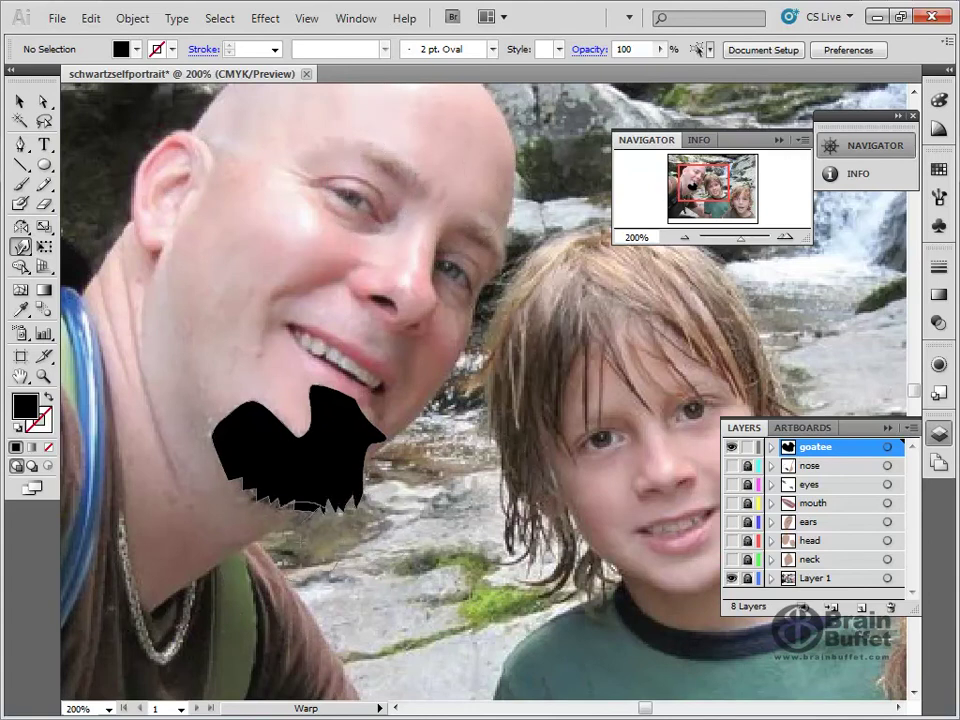
key(v)
click(335, 465)
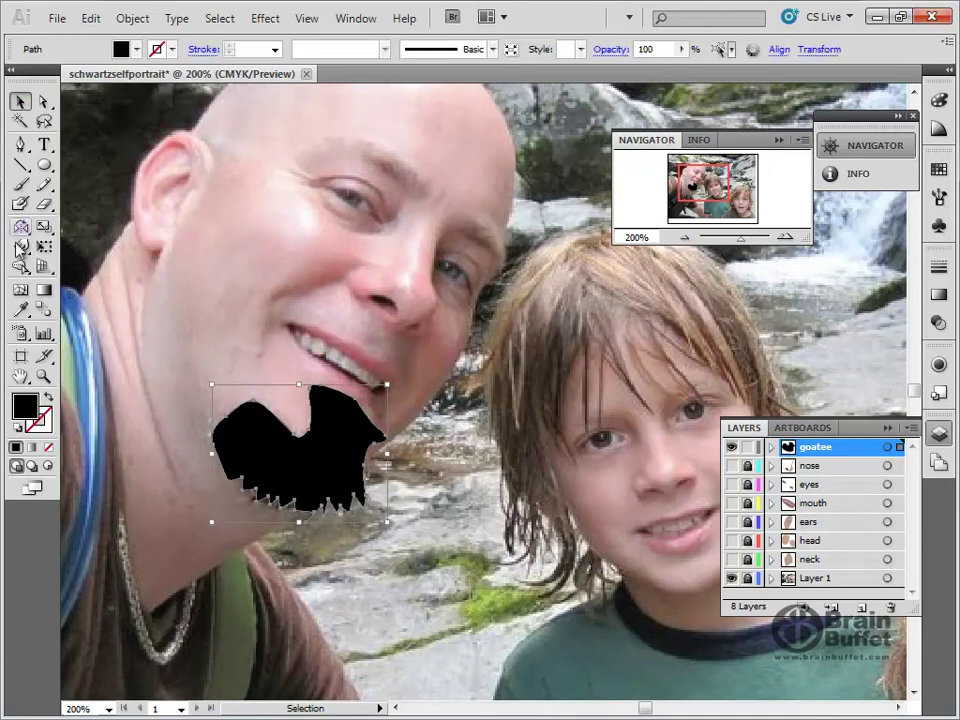
click(21, 246)
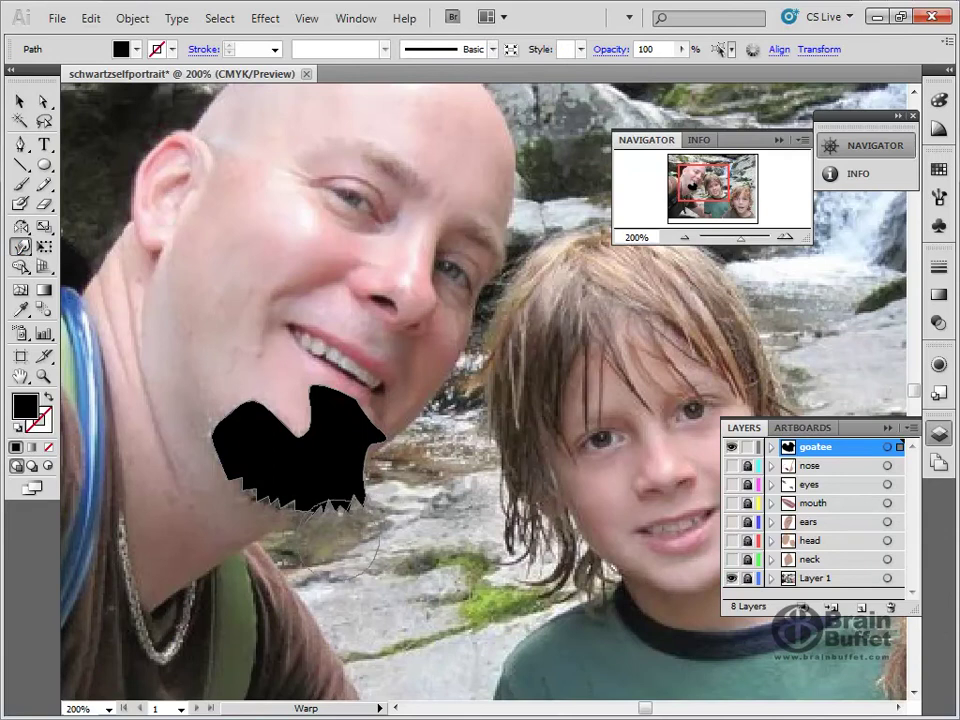
mouse_move(278, 523)
mouse_down()
mouse_move(263, 506)
mouse_move(348, 518)
mouse_move(327, 512)
mouse_up()
Step: Reposition and reshape the anchor points of the twisted hair tip on the goatee's lower edge, then deselect the path
click(44, 376)
drag(263, 468, 396, 576)
click(43, 101)
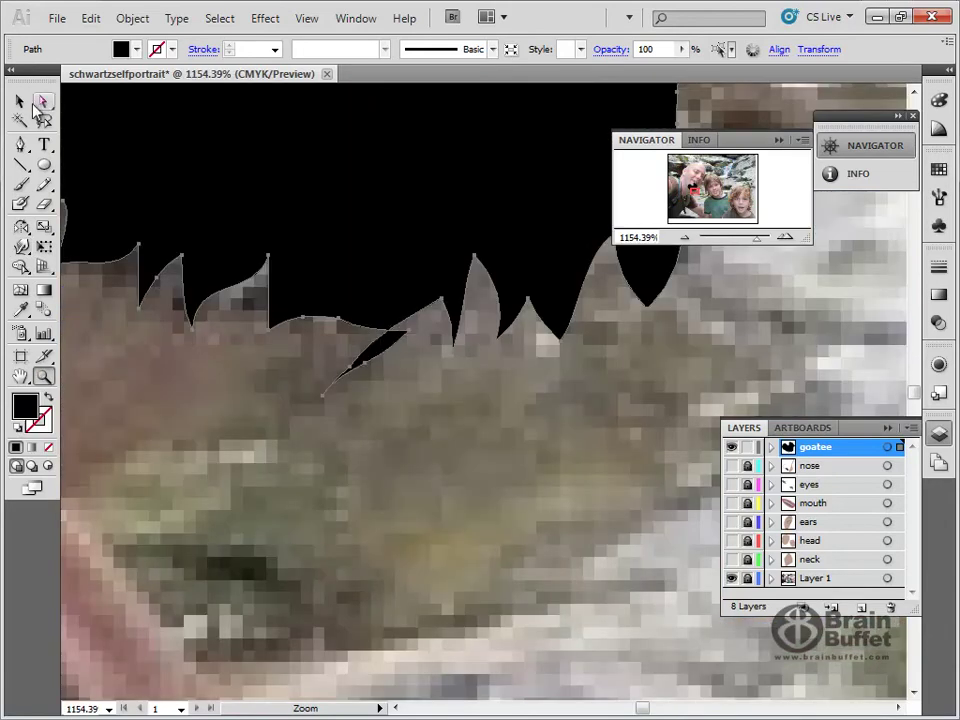
click(414, 336)
drag(414, 336, 361, 323)
click(338, 317)
click(341, 318)
click(341, 357)
click(418, 384)
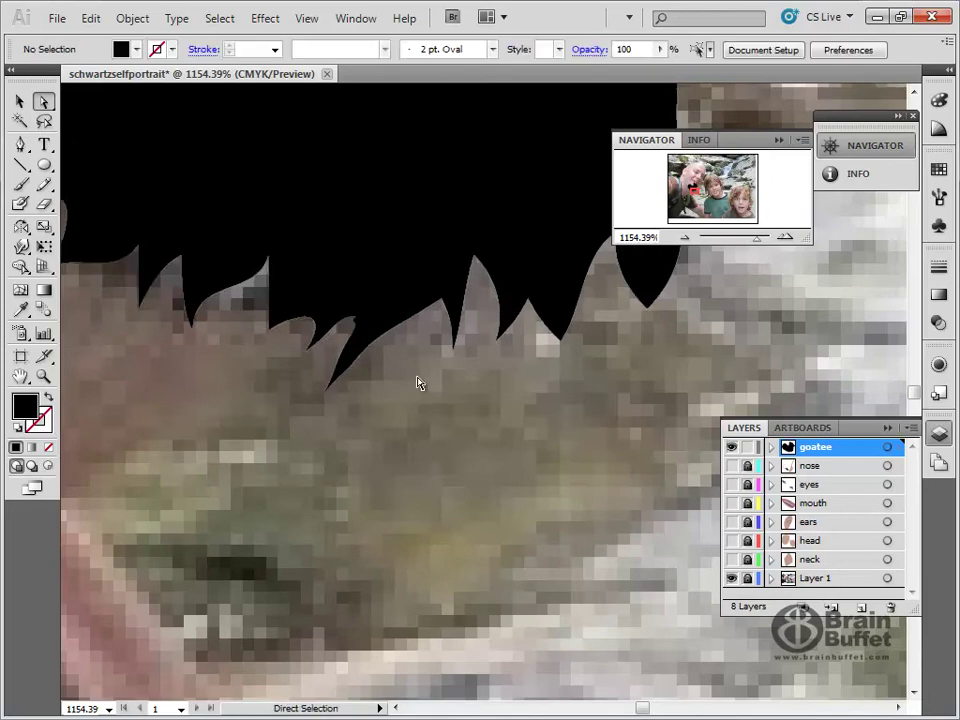
Step: Select the goatee shape and swap its fill and stroke so only a black outline covers the photo
double_click(20, 376)
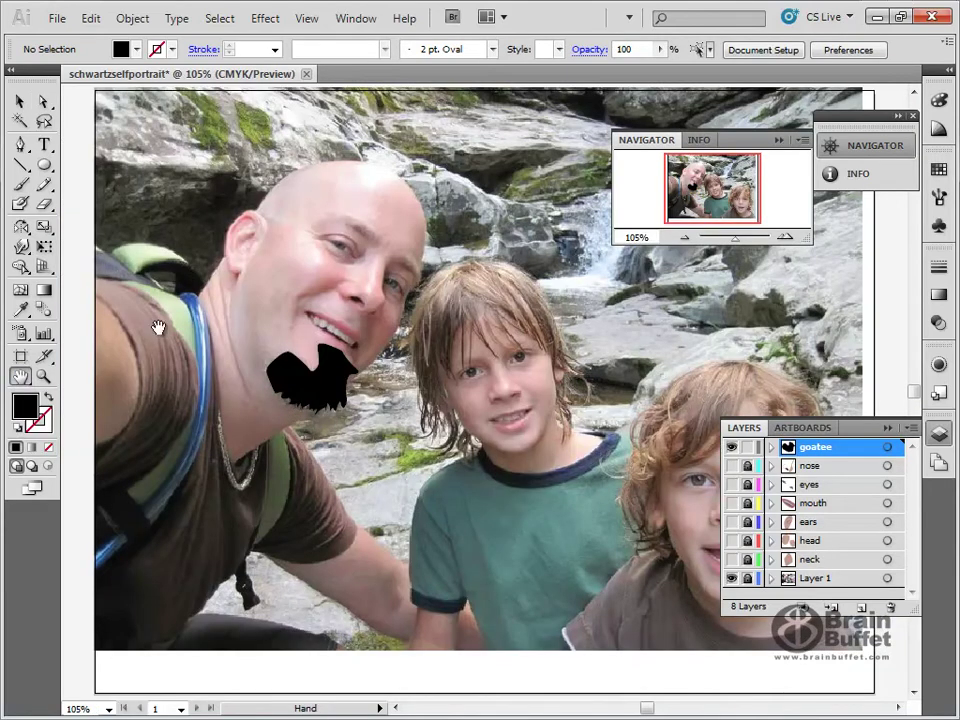
click(47, 399)
click(20, 101)
click(312, 380)
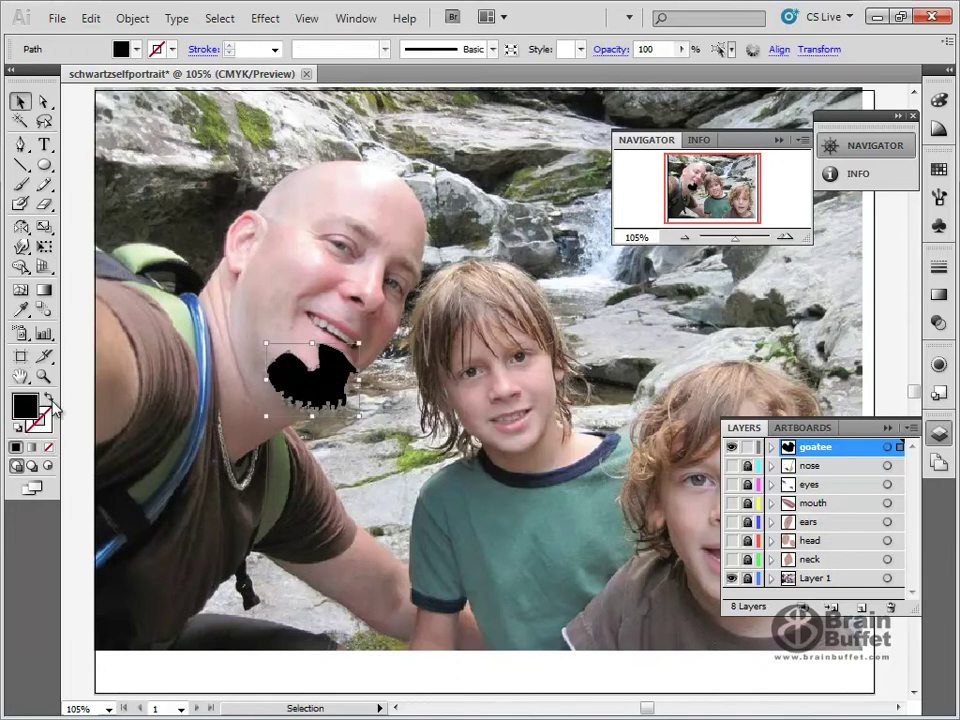
click(47, 399)
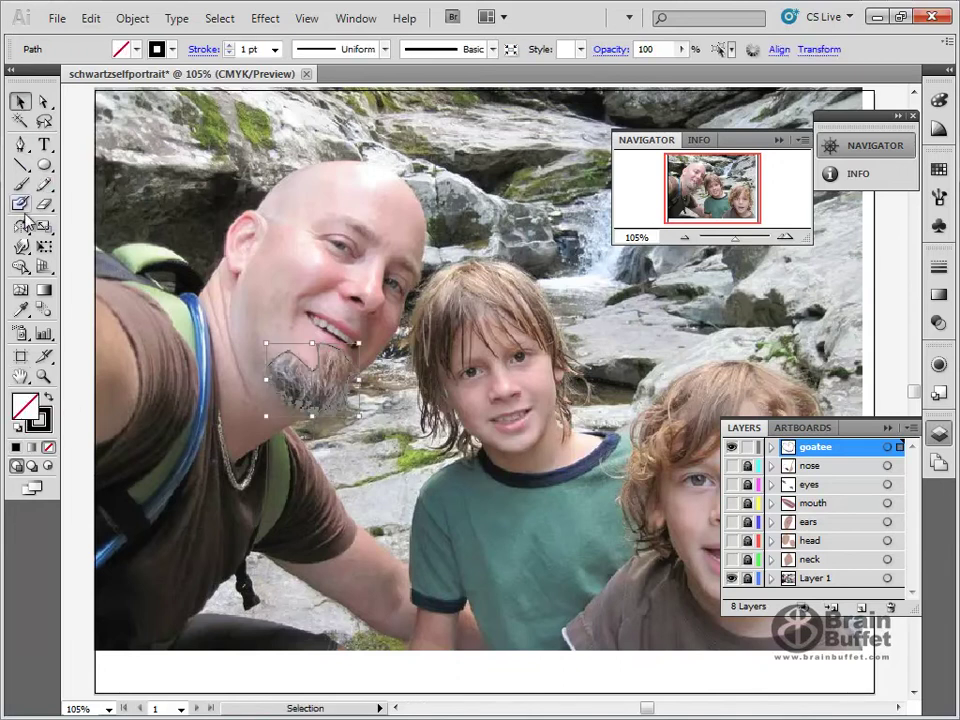
Step: Try filling the goatee with a brownish grey sampled from the photographed beard, darkened to 34% black
click(21, 311)
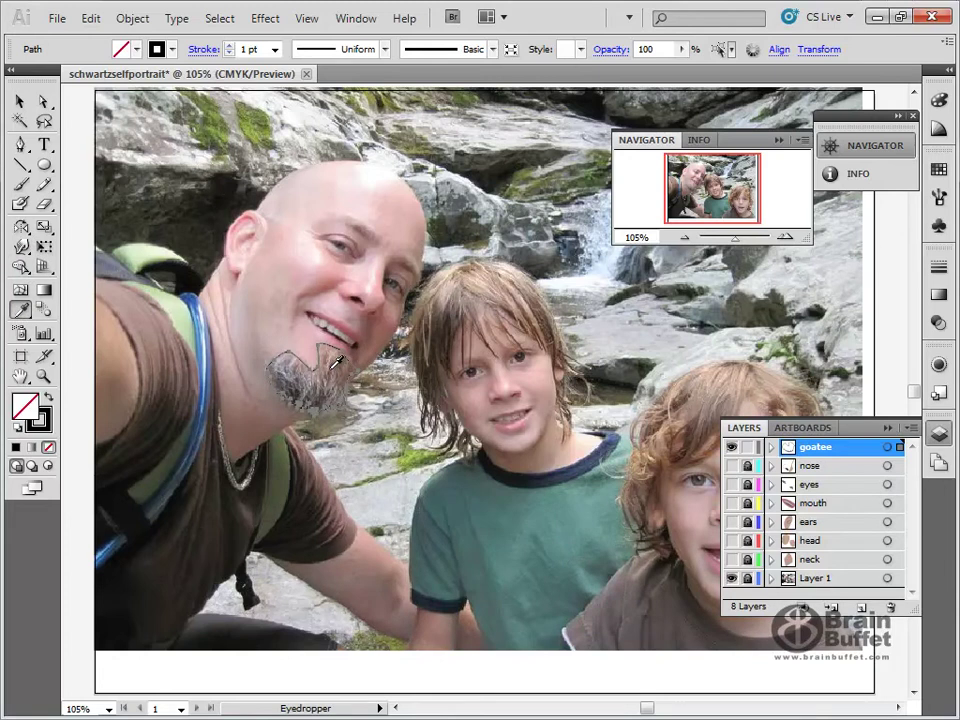
click(335, 362)
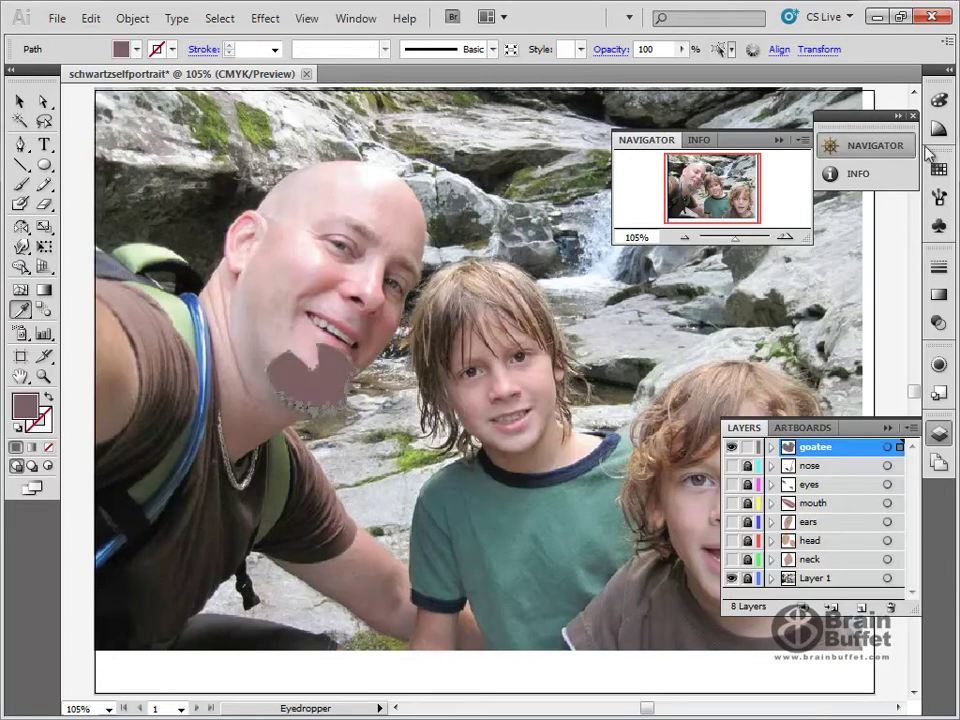
click(939, 100)
drag(793, 170, 808, 172)
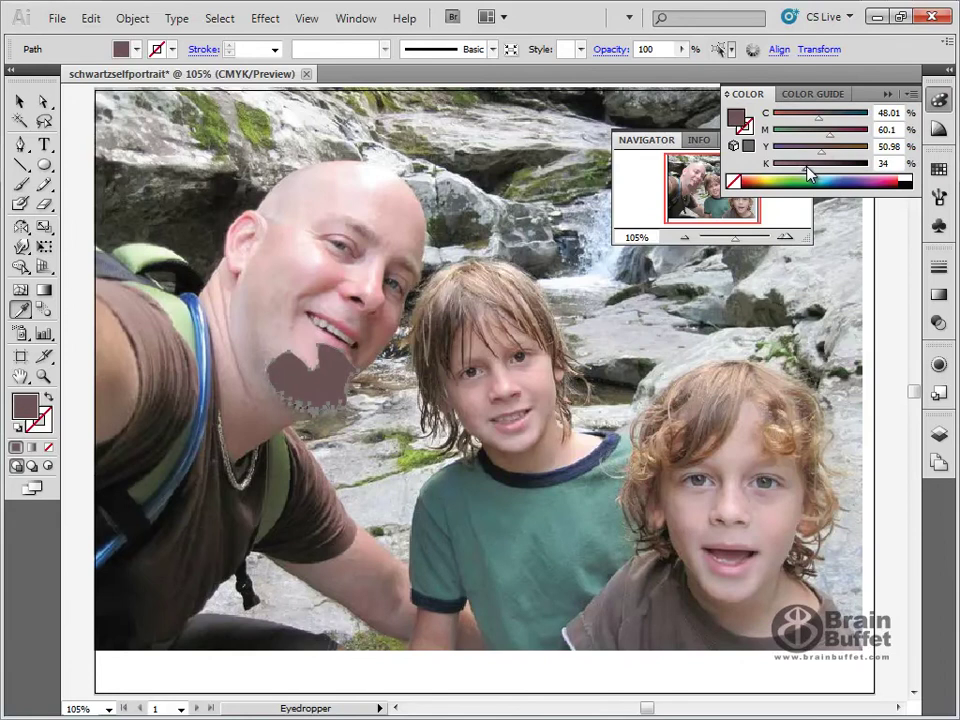
mouse_move(820, 118)
mouse_down()
mouse_move(785, 120)
mouse_move(818, 117)
mouse_up()
Step: Recolour the goatee with a near-black sampled from the man's dark clothing, and swap fill and stroke to leave only the outline
click(155, 443)
click(154, 443)
click(152, 443)
click(153, 443)
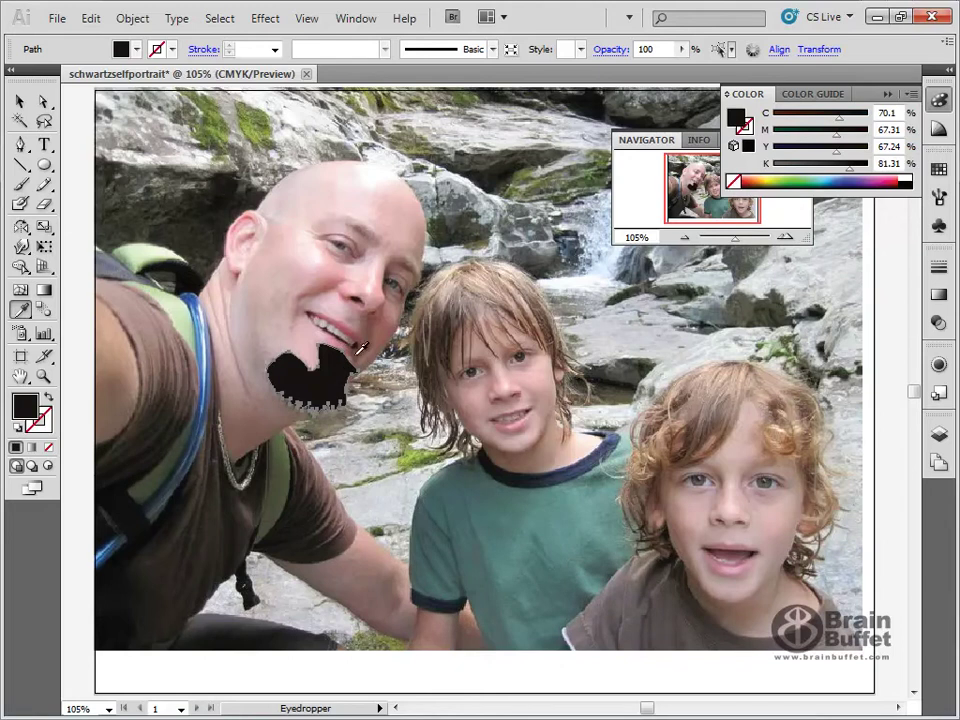
click(47, 397)
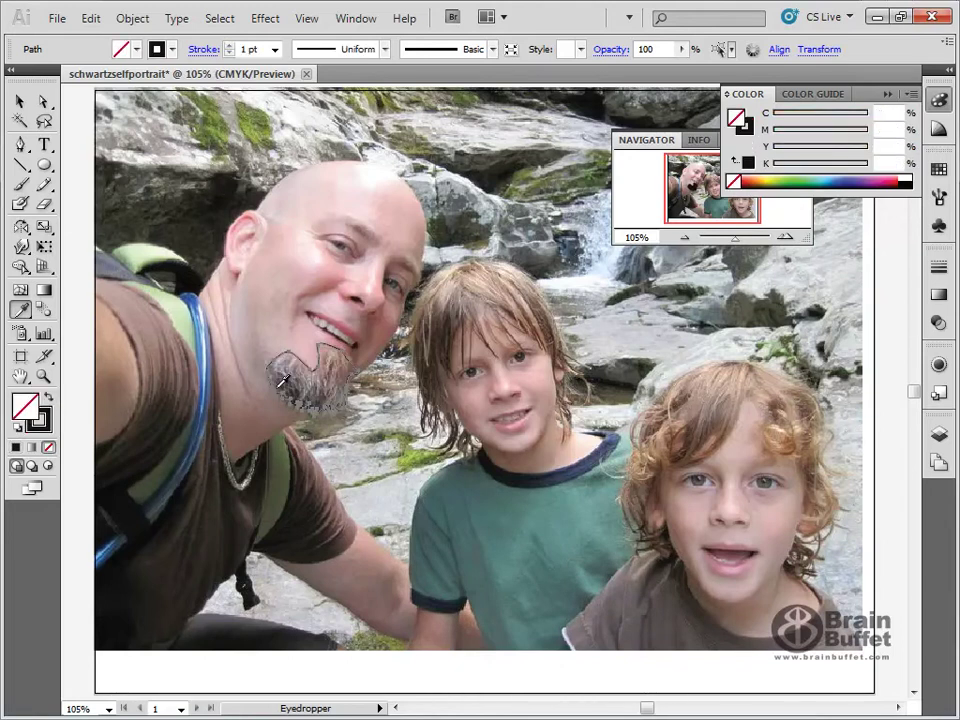
Step: Draw a closed patch with jagged lower points inside the goatee's raised part below the mouth, using the Pen tool
click(20, 144)
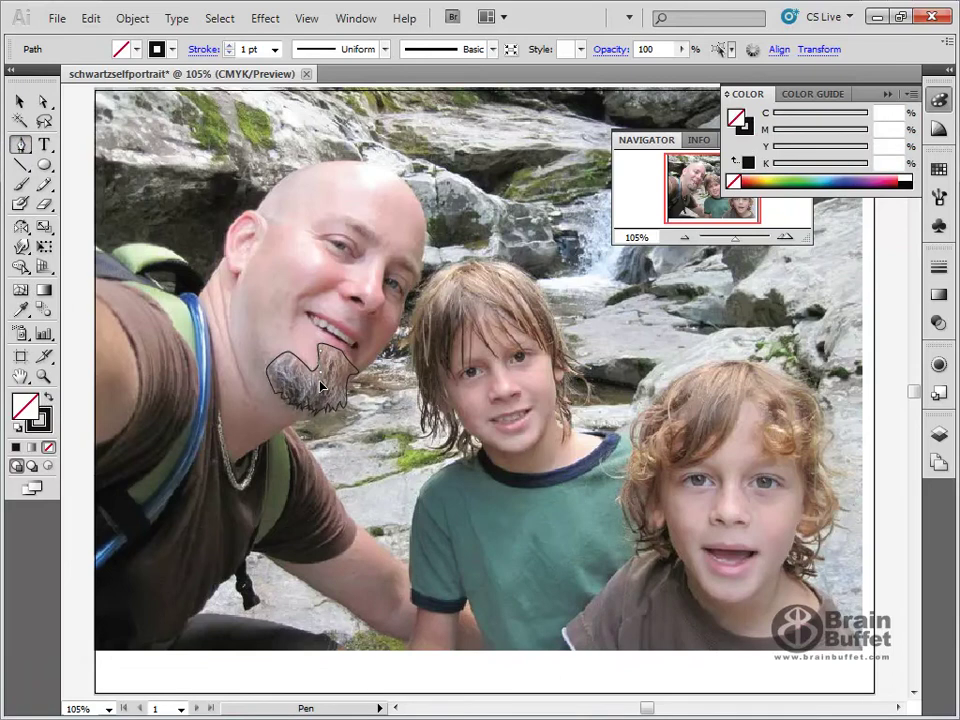
click(324, 371)
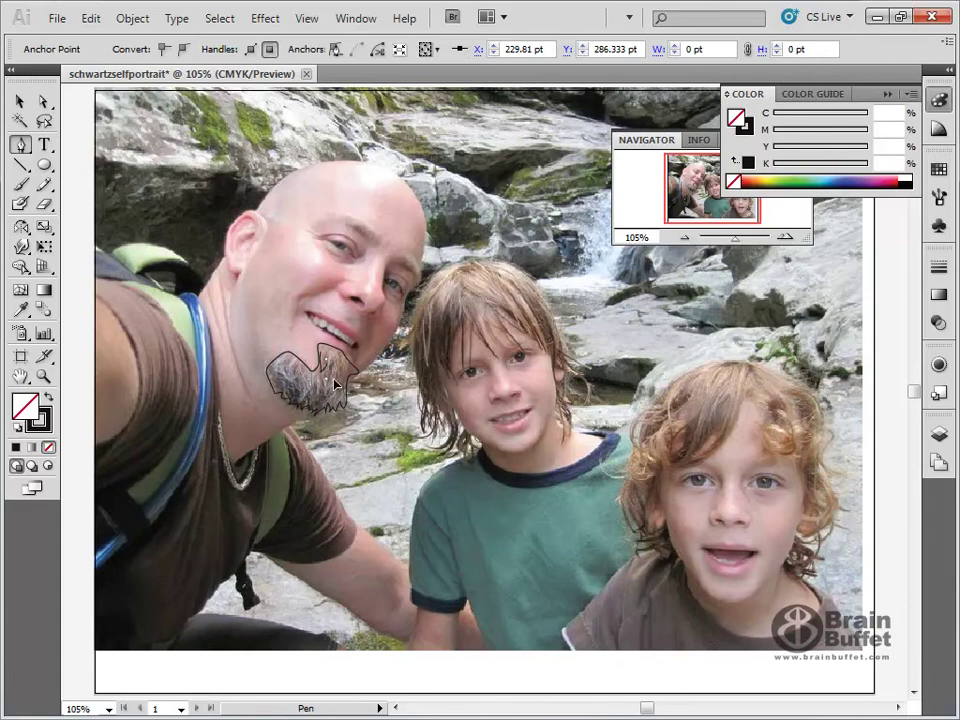
drag(333, 368, 334, 372)
click(334, 390)
click(339, 375)
click(347, 378)
click(349, 377)
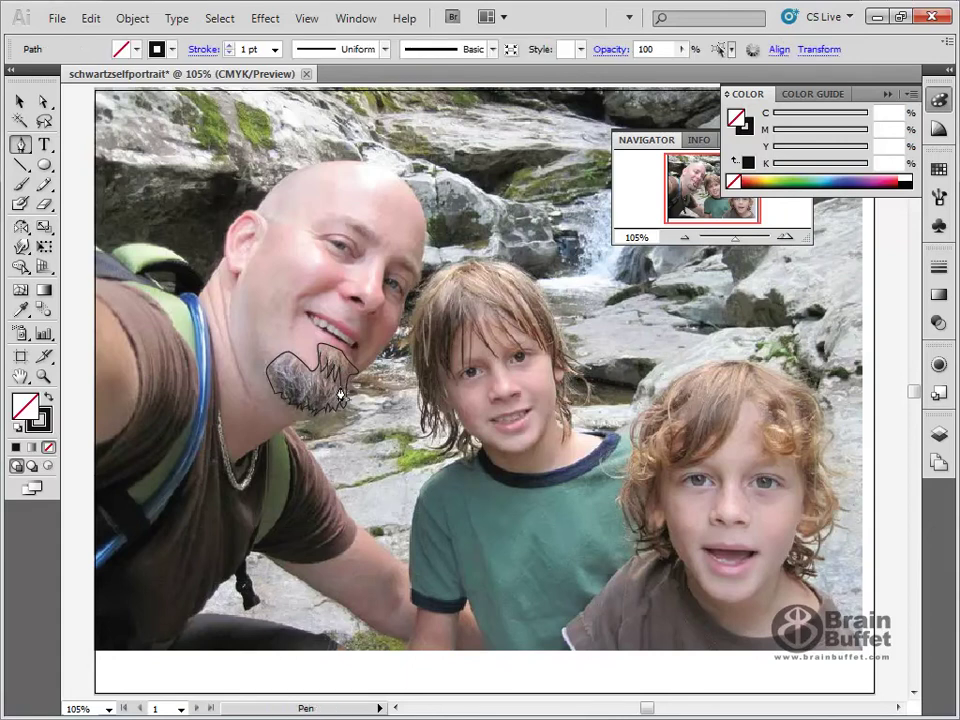
click(340, 377)
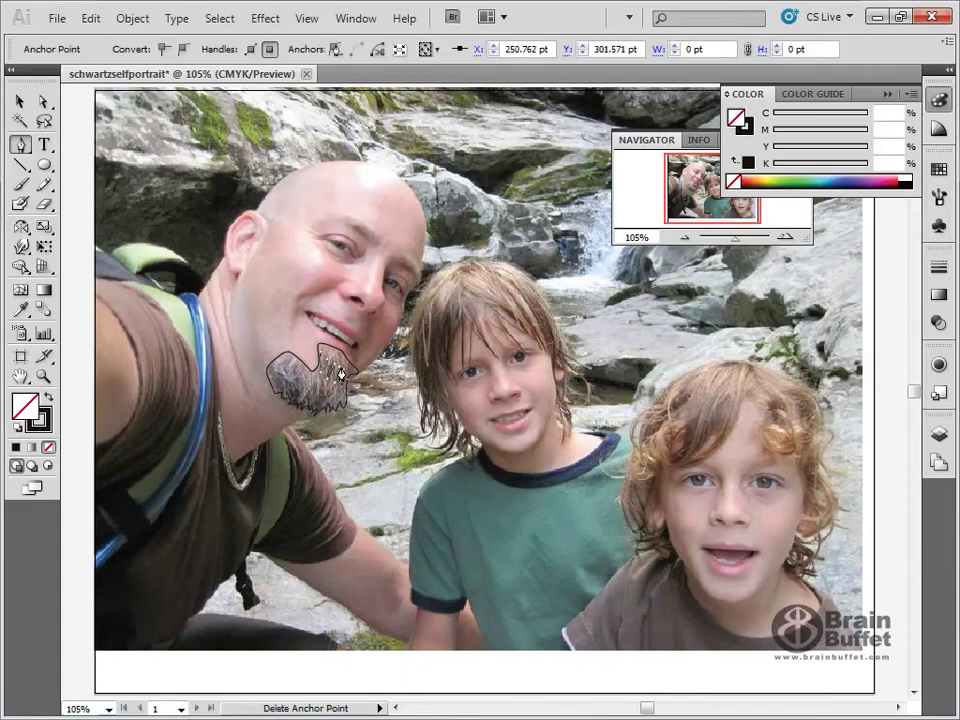
click(335, 362)
click(322, 354)
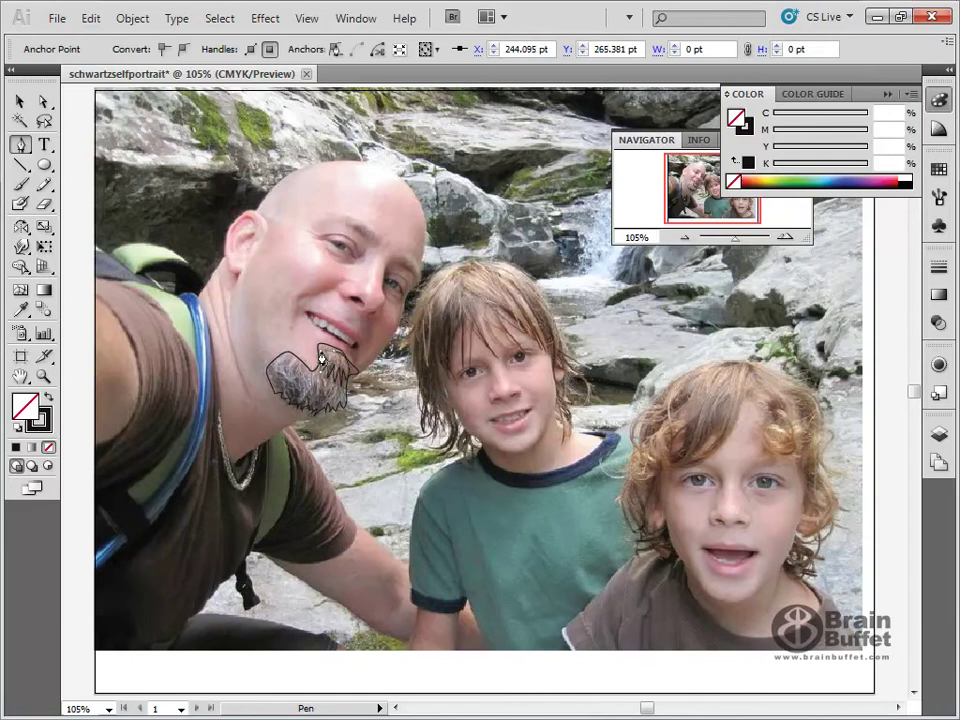
Step: Raise the upper anchor point of the jagged inner patch to the goatee's outer edge below the mouth
click(43, 375)
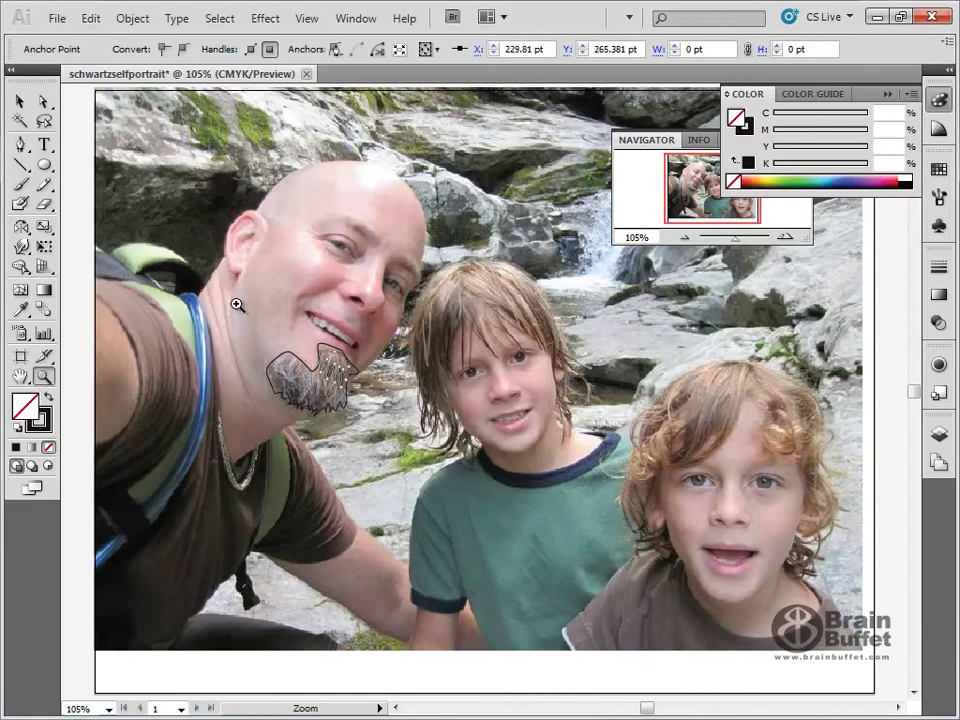
drag(235, 302, 487, 500)
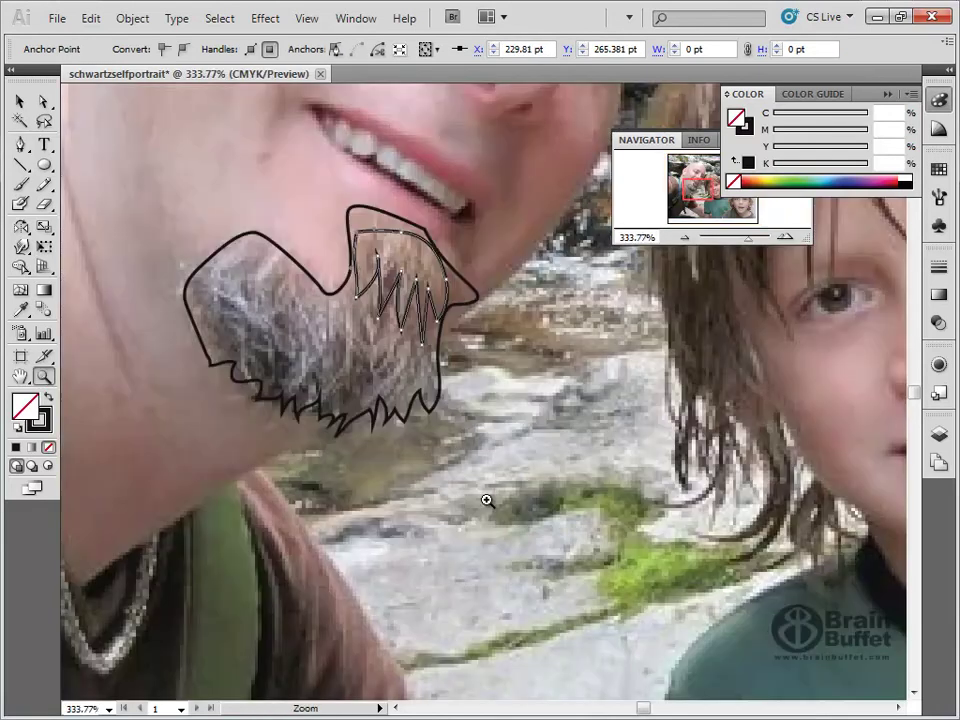
click(43, 101)
click(390, 213)
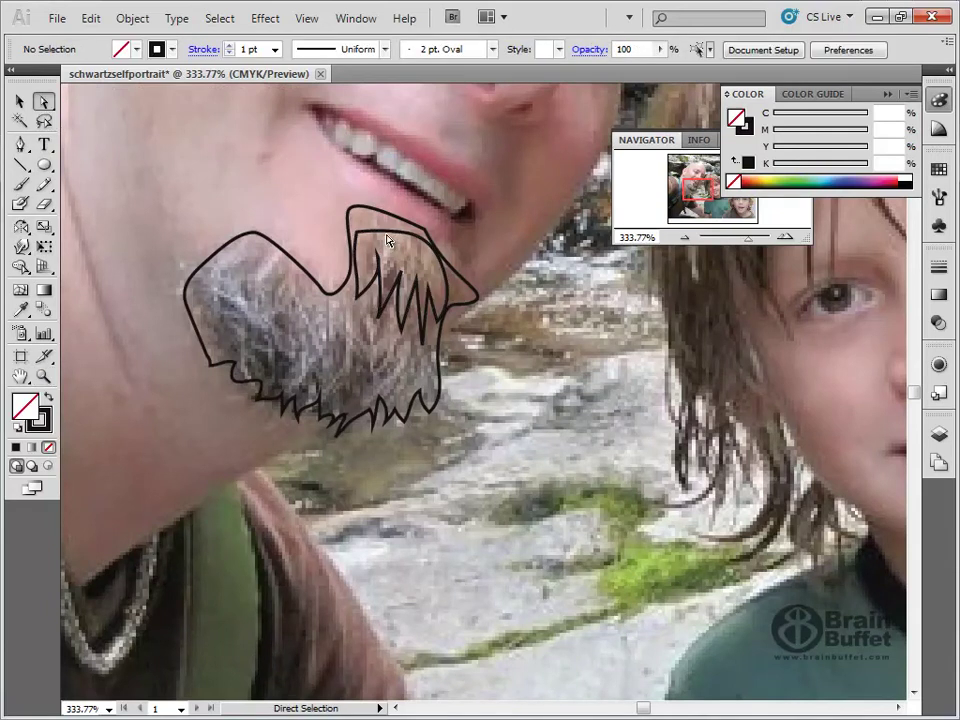
click(390, 233)
drag(401, 232, 403, 207)
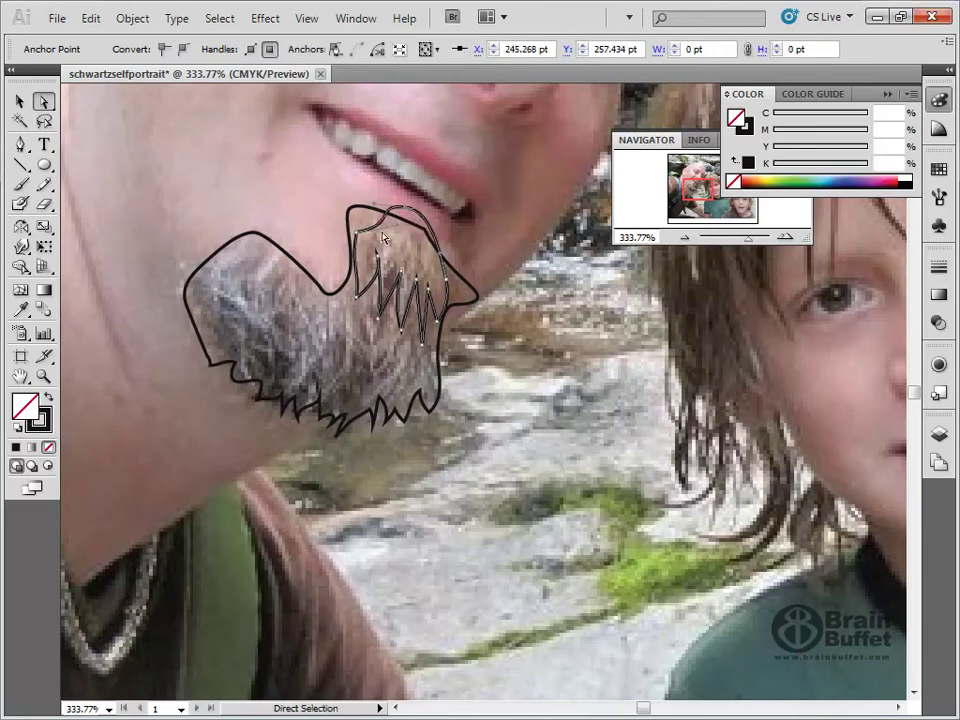
Step: Reshape the curve along the inner patch's upper edge so it bulges to the goatee's outline, and deselect it
drag(358, 238, 380, 240)
click(388, 213)
click(401, 243)
click(381, 223)
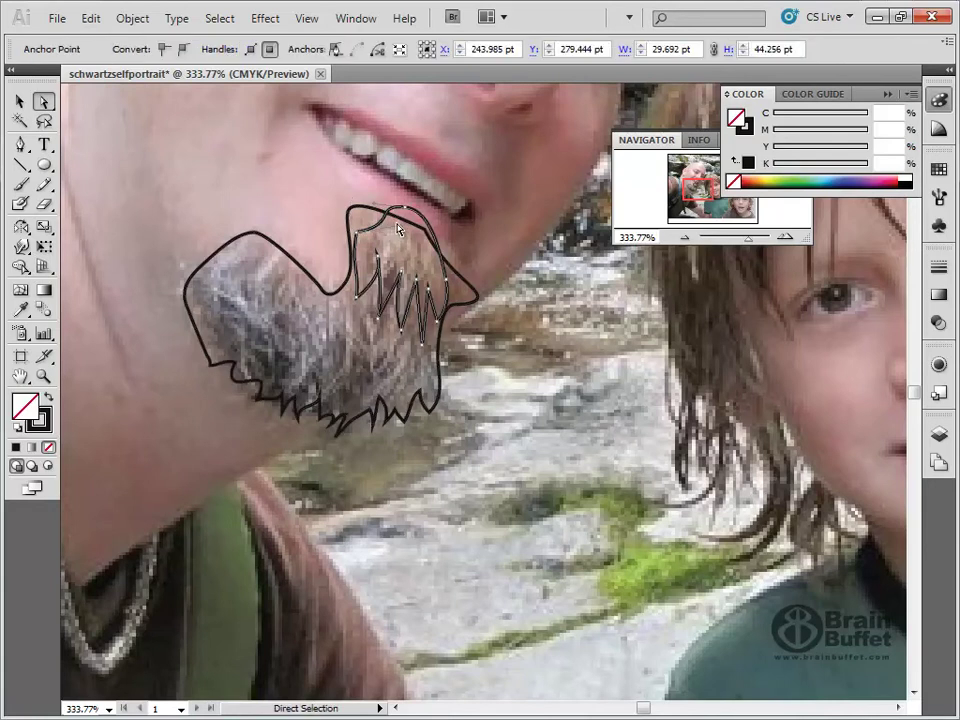
drag(401, 227, 370, 192)
click(370, 192)
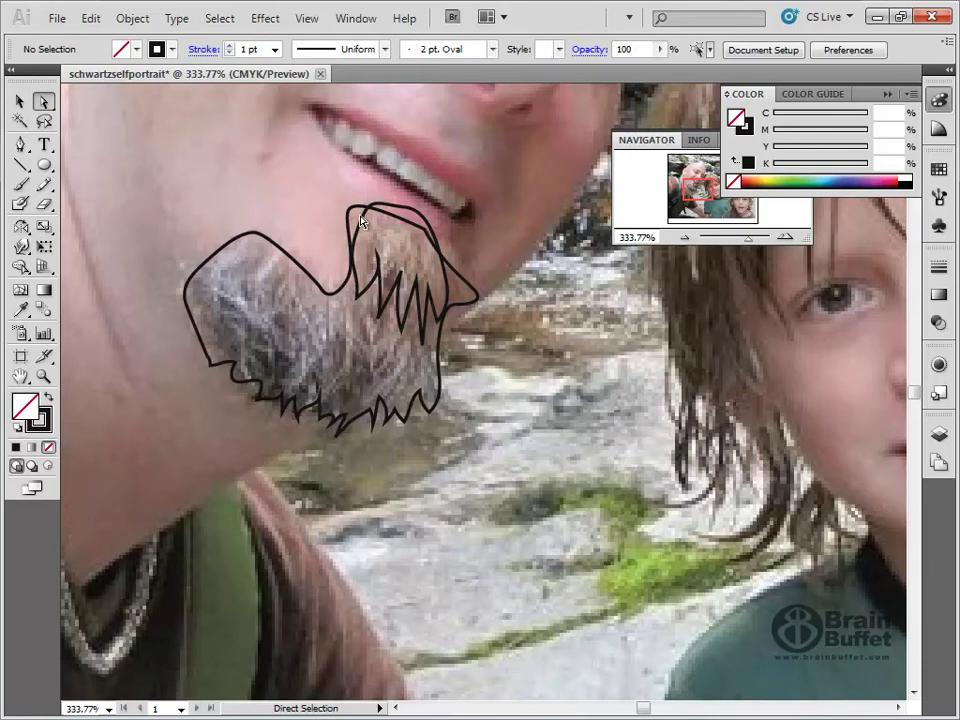
Step: Align the inner patch's upper corner anchor point and its curve with the goatee's outer contour
click(367, 208)
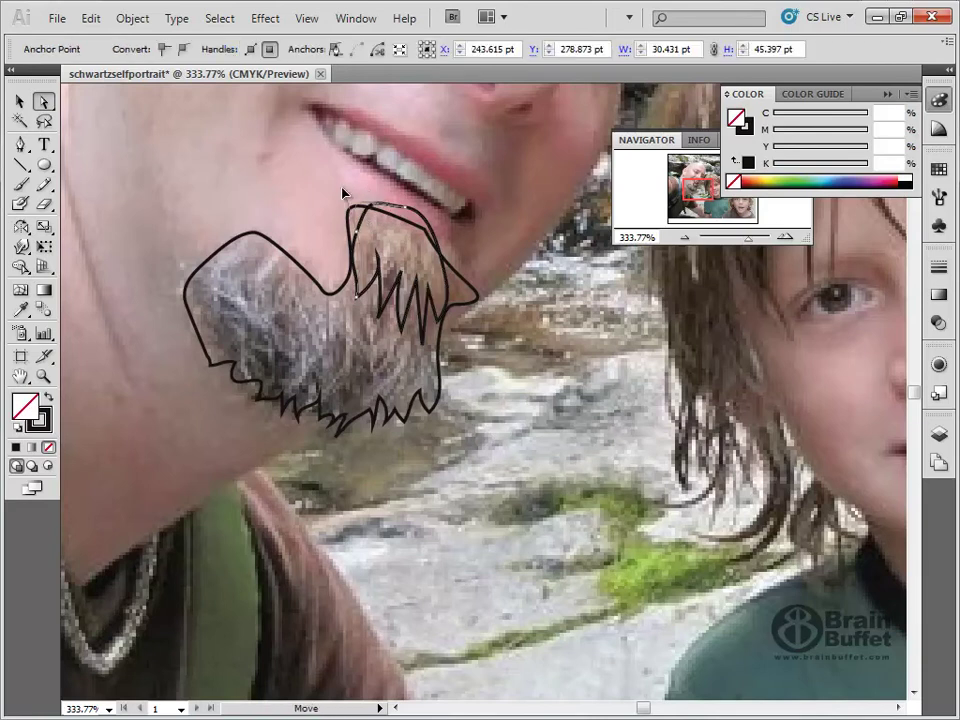
drag(348, 185, 348, 186)
drag(356, 232, 347, 230)
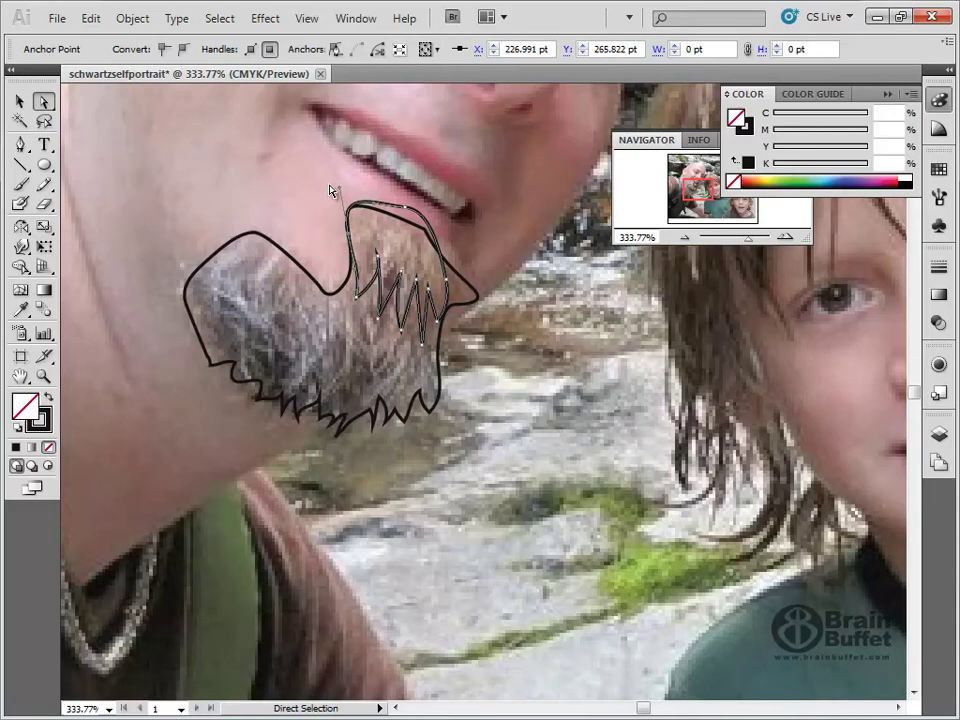
click(386, 205)
Step: Preview the large goatee shape as a solid fill and switch it back to an outline
click(258, 220)
click(254, 232)
click(52, 399)
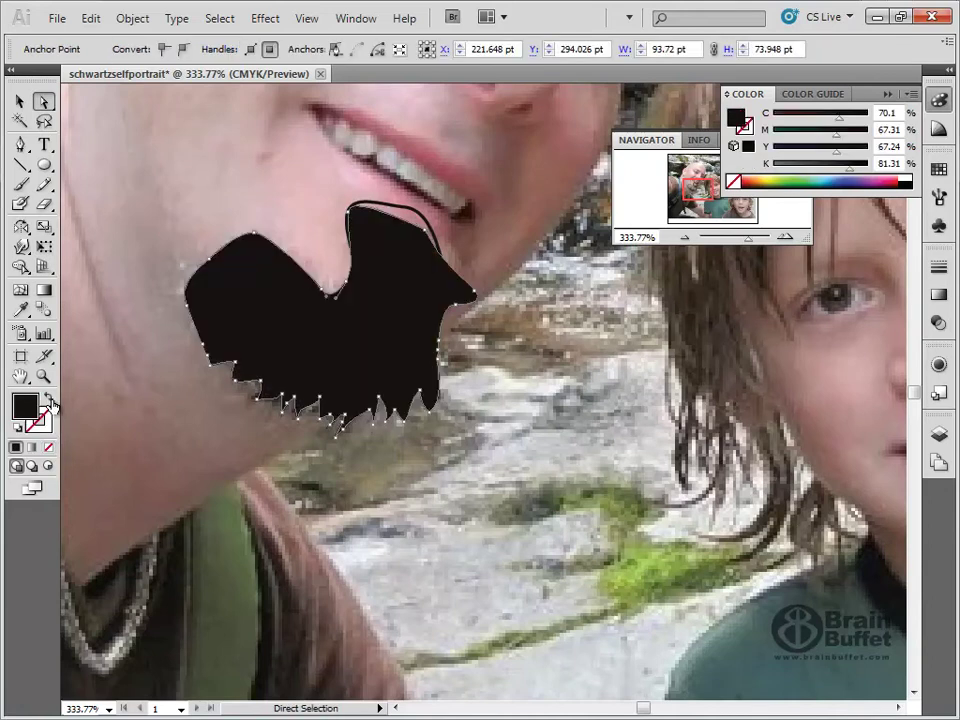
click(50, 399)
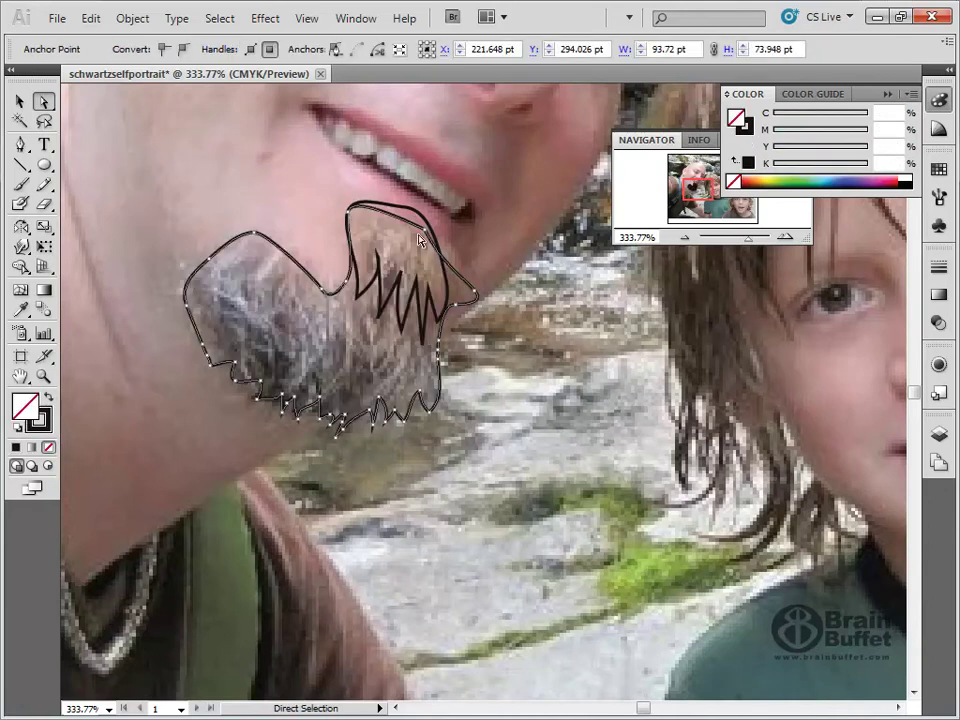
Step: Fill the jagged inner patch with a light brown sampled from the photographed beard below the mouth
click(407, 298)
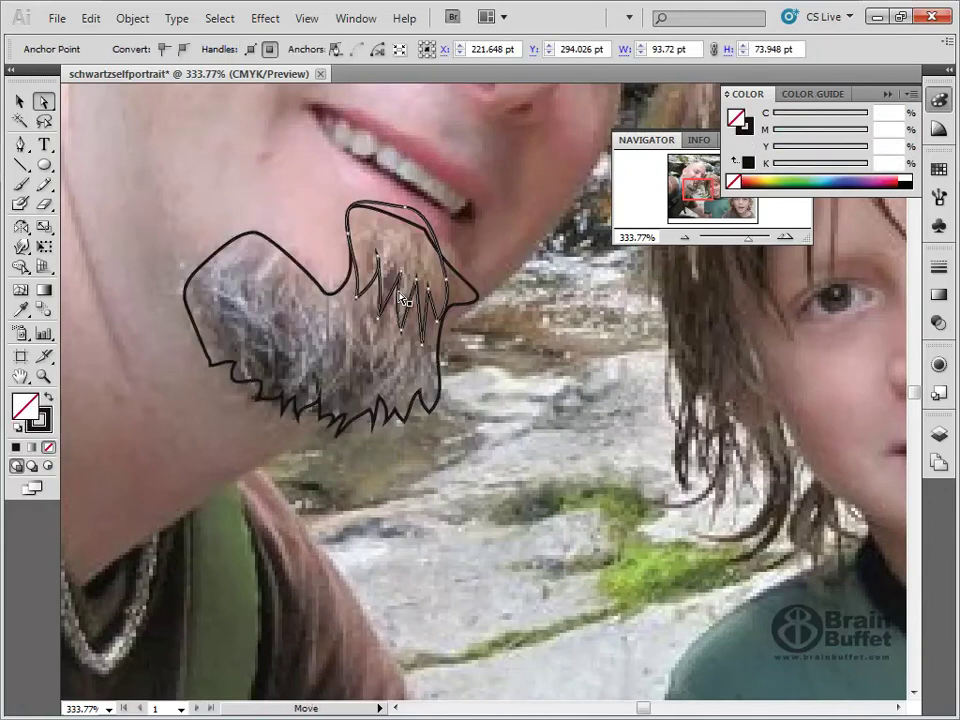
click(22, 310)
click(420, 251)
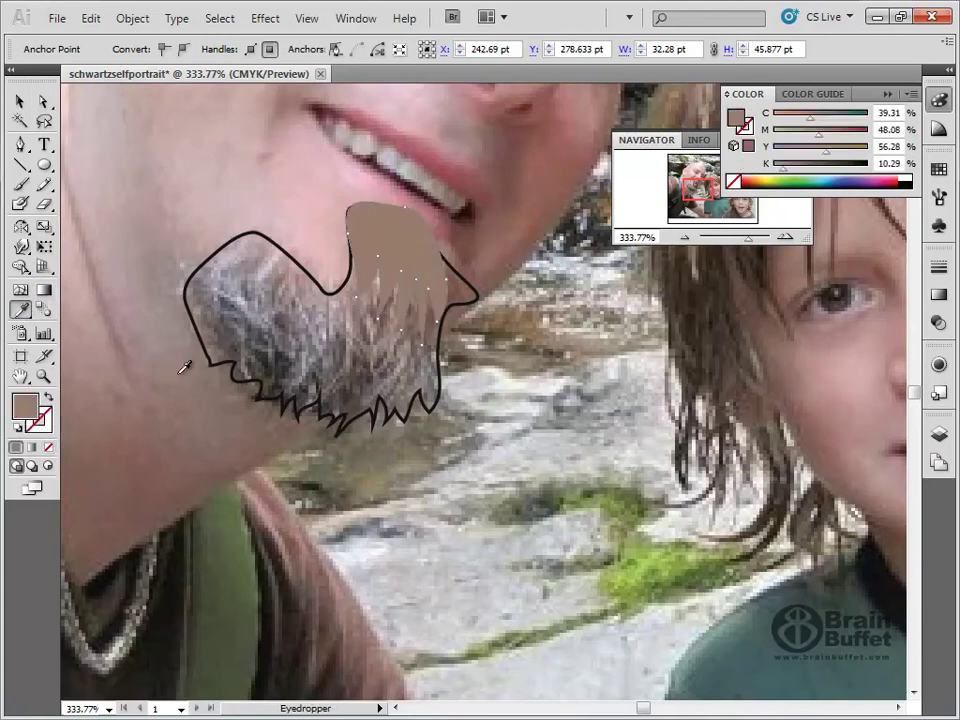
Step: Isolate the large goatee shape, swap its outline colour back to a solid near-black fill, and exit isolation
key(v)
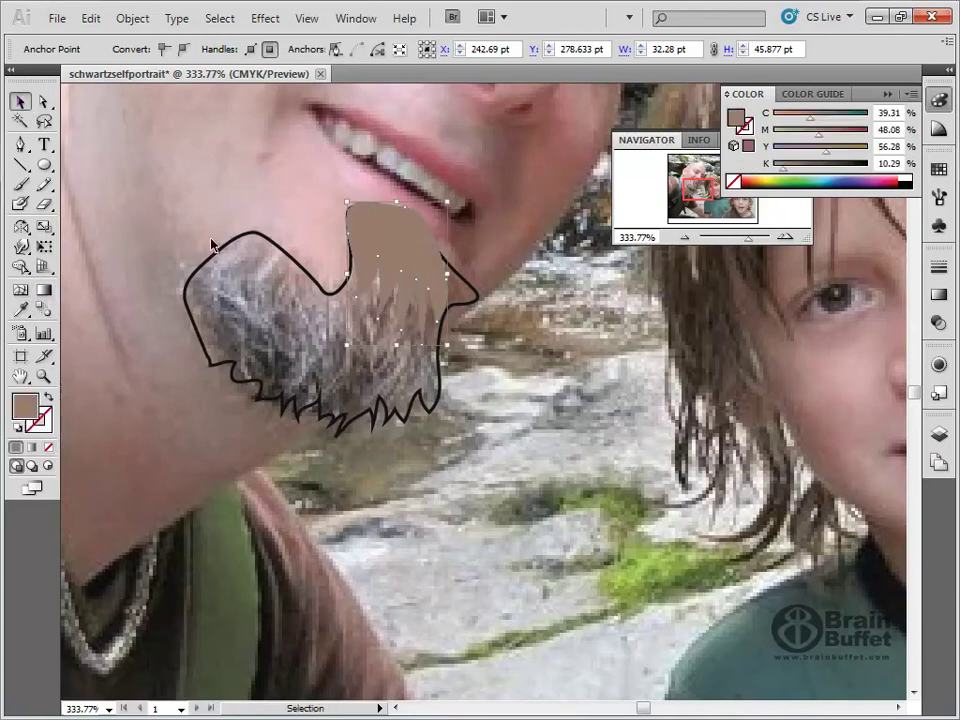
click(222, 253)
double_click(214, 253)
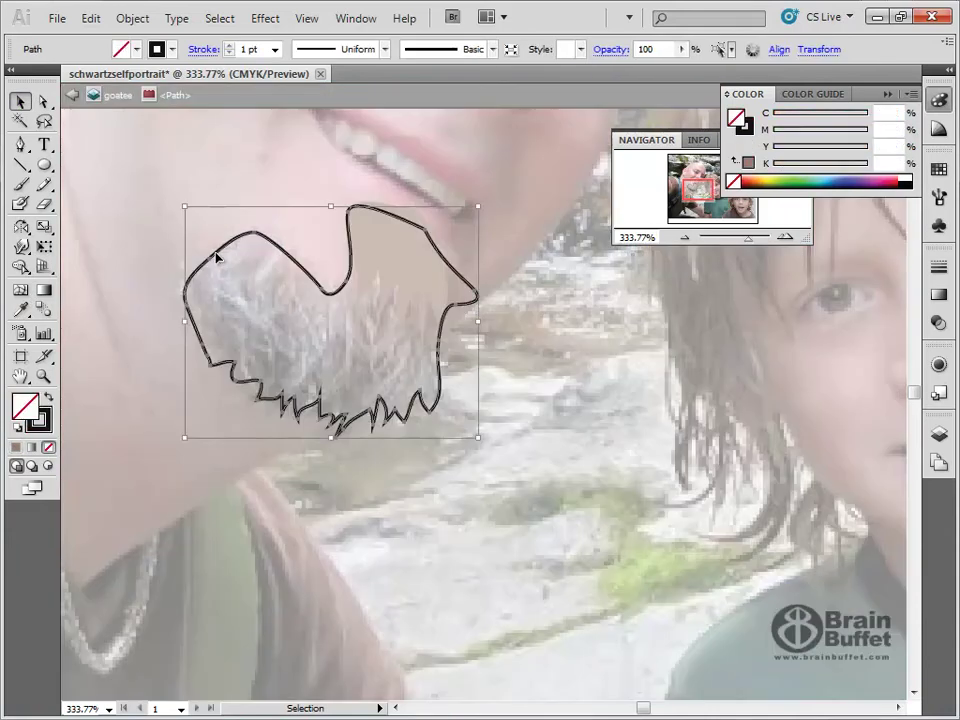
click(48, 397)
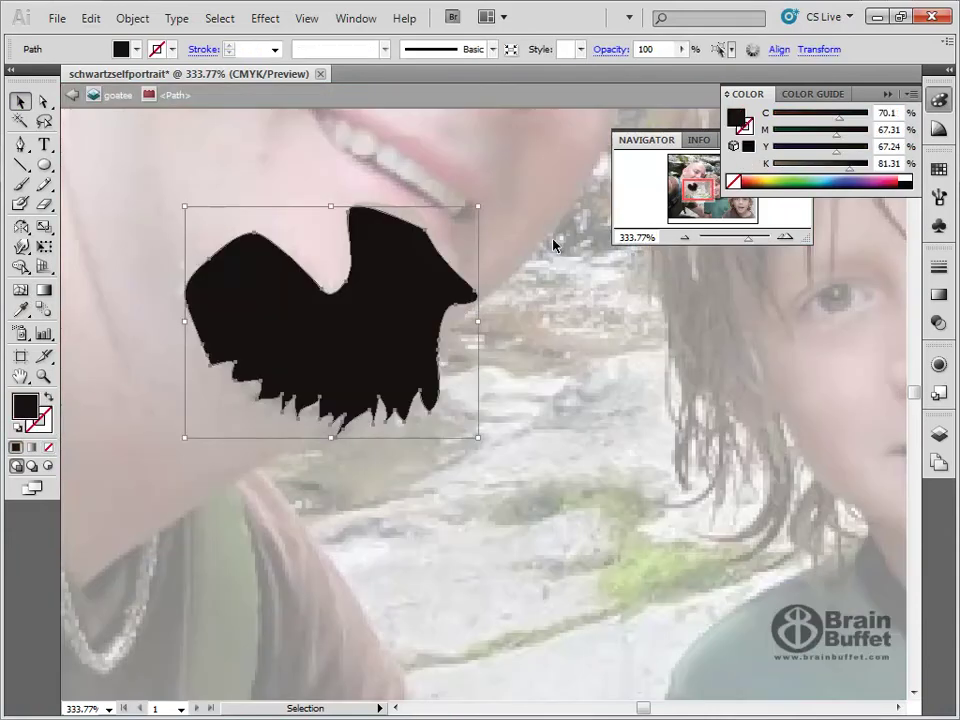
double_click(580, 369)
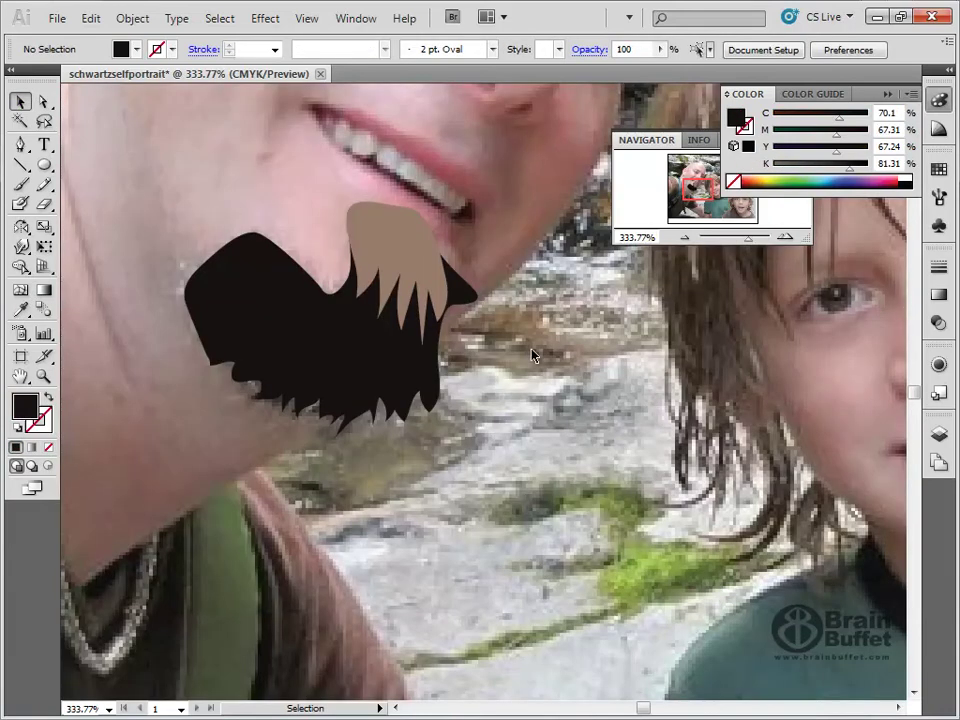
Step: Trim the brown patch where it overhangs the goatee's upper edge with Shape Builder, and deselect both shapes
drag(248, 157, 471, 317)
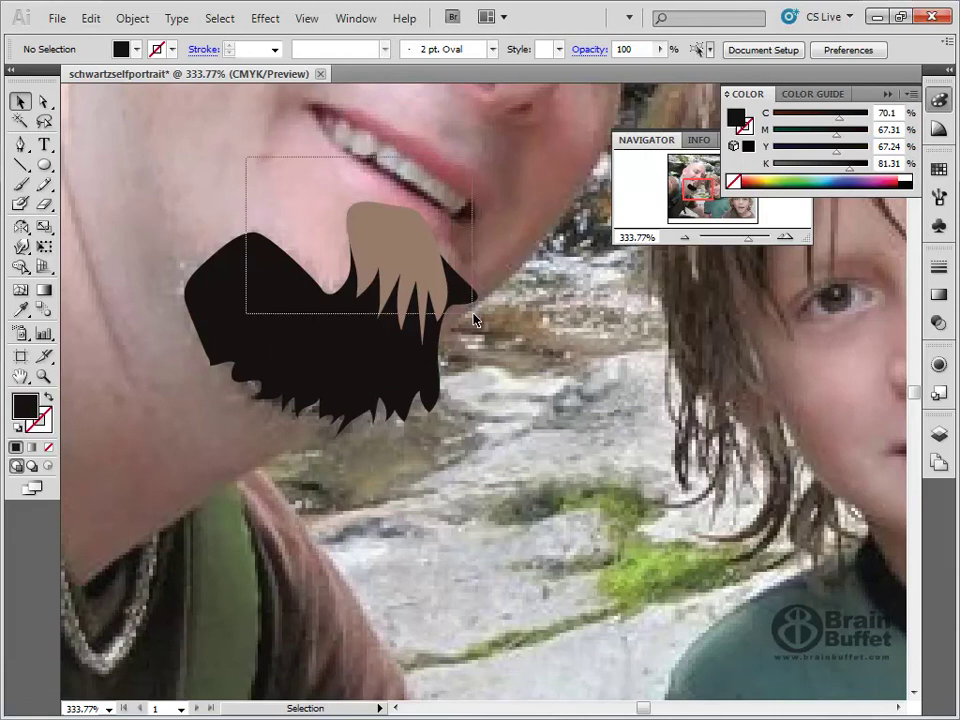
click(20, 267)
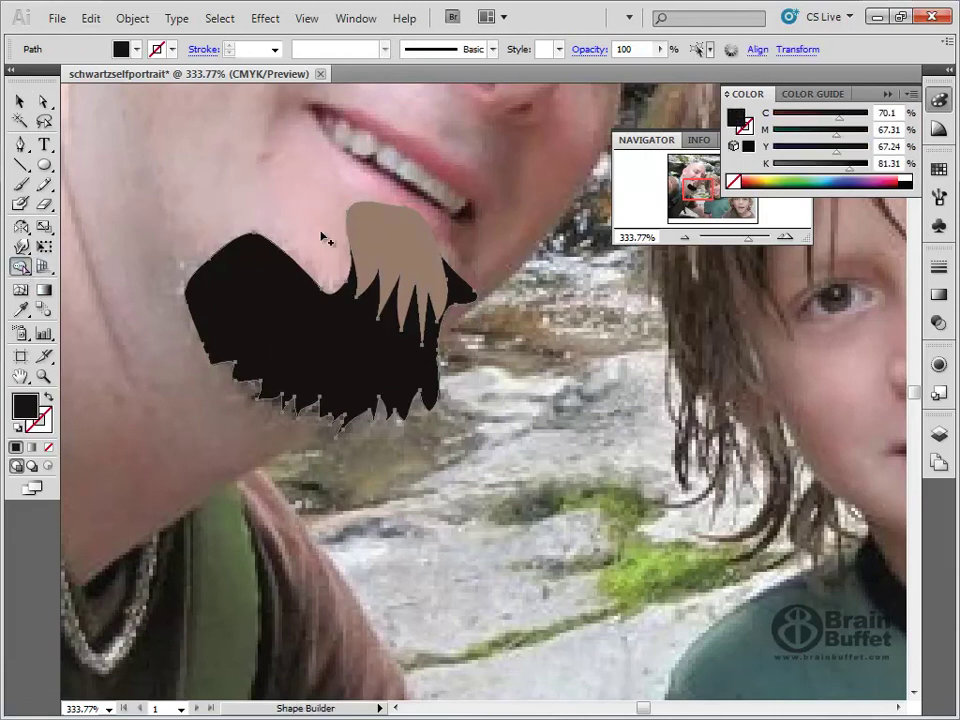
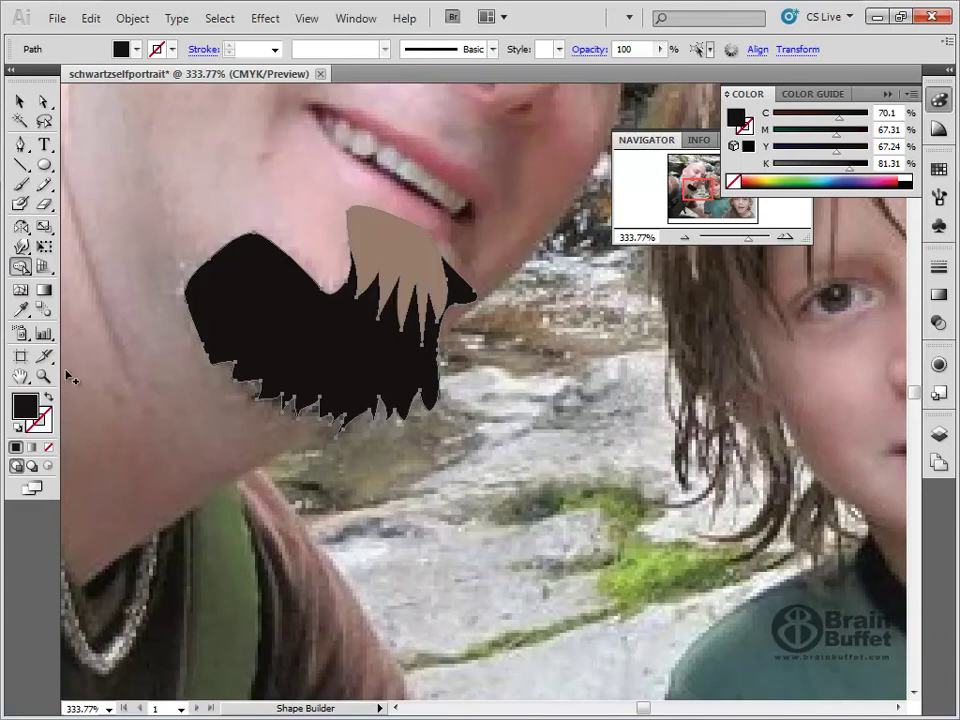
double_click(20, 376)
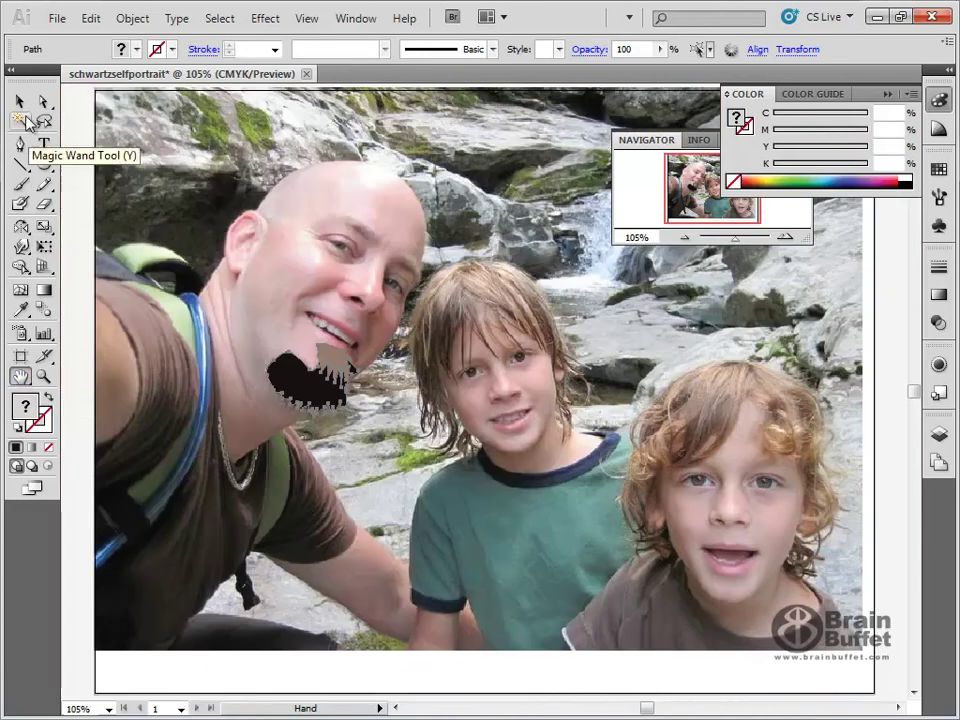
click(20, 101)
click(197, 143)
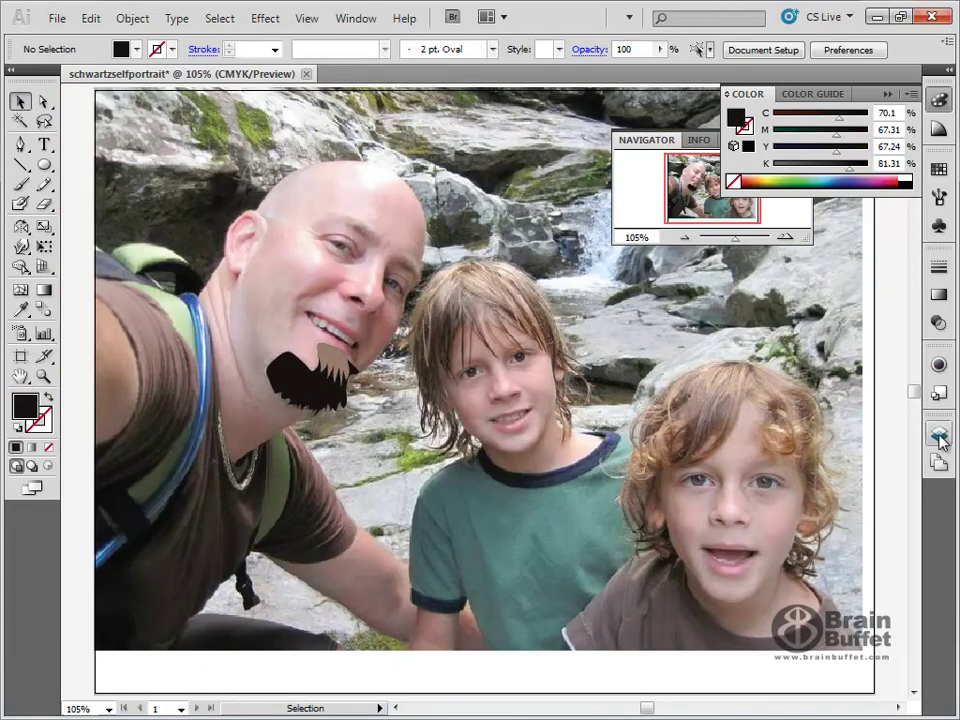
Step: Show the hidden nose, eyes, mouth, ears, head and neck layers together with the goatee
click(938, 432)
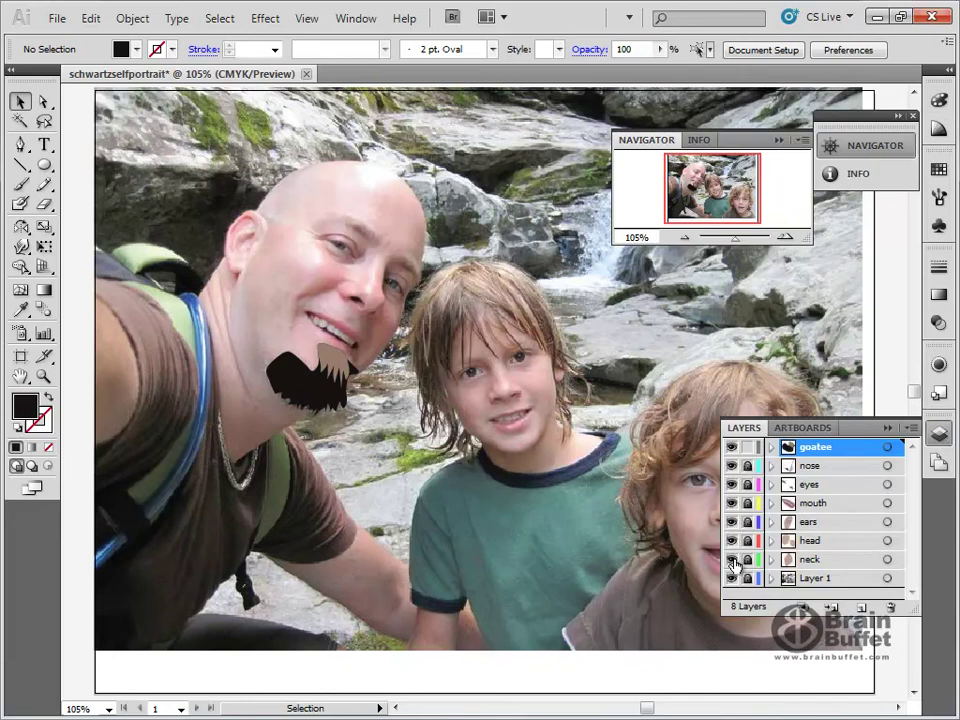
drag(745, 468, 735, 562)
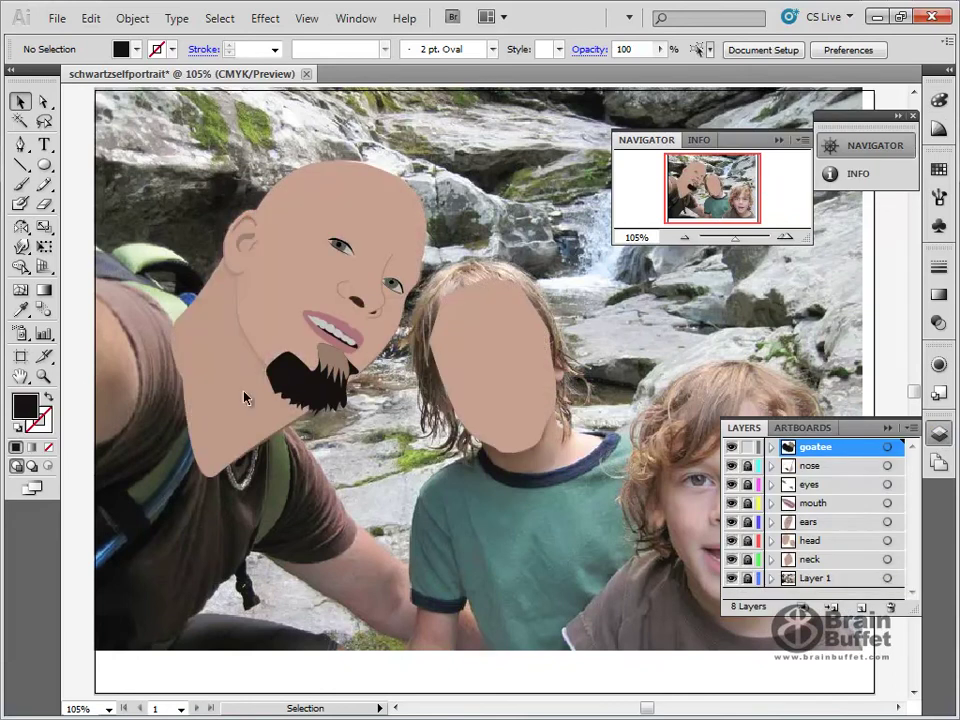
Step: Remove the black pointed tip that sticks out of the goatee shape beside the brown patch, near the jaw edge
click(46, 378)
drag(321, 327, 395, 437)
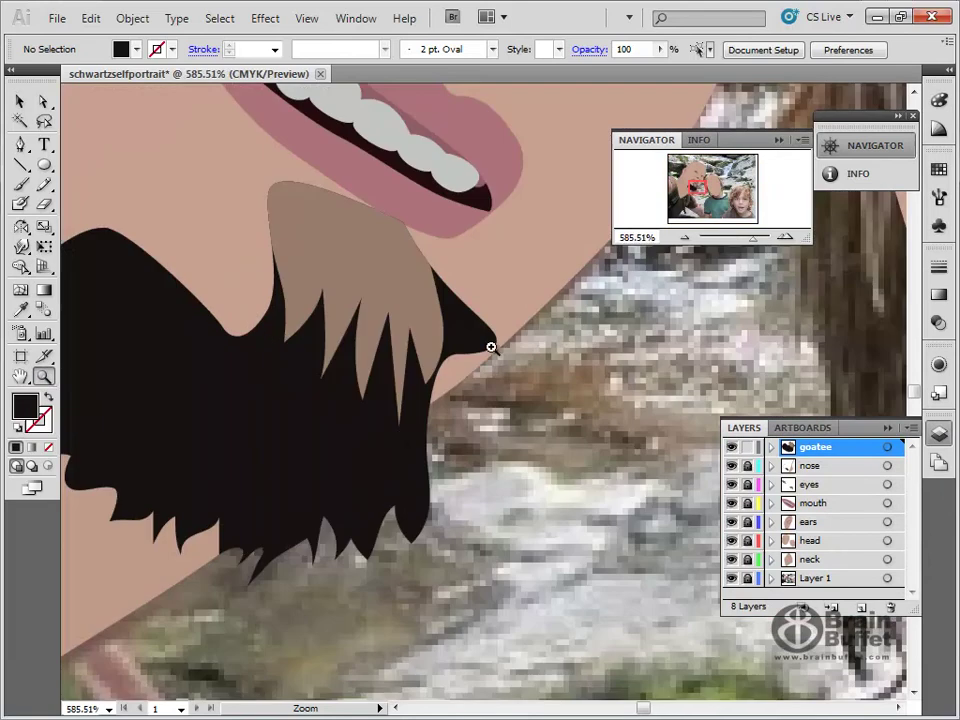
click(43, 101)
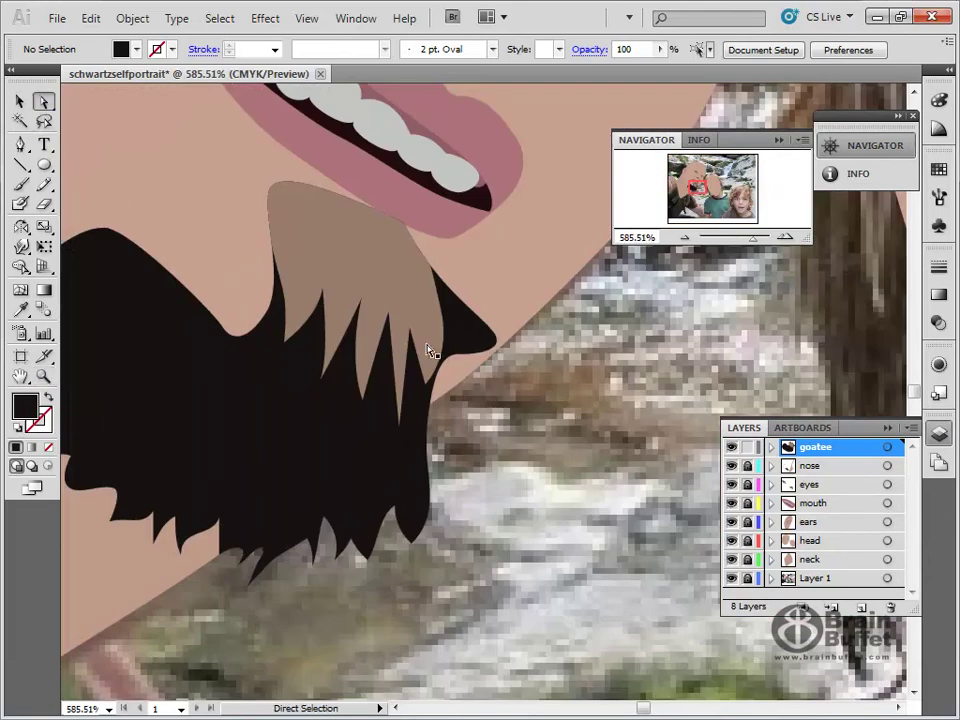
click(481, 336)
mouse_move(489, 336)
mouse_down()
mouse_move(467, 321)
mouse_move(493, 334)
mouse_up()
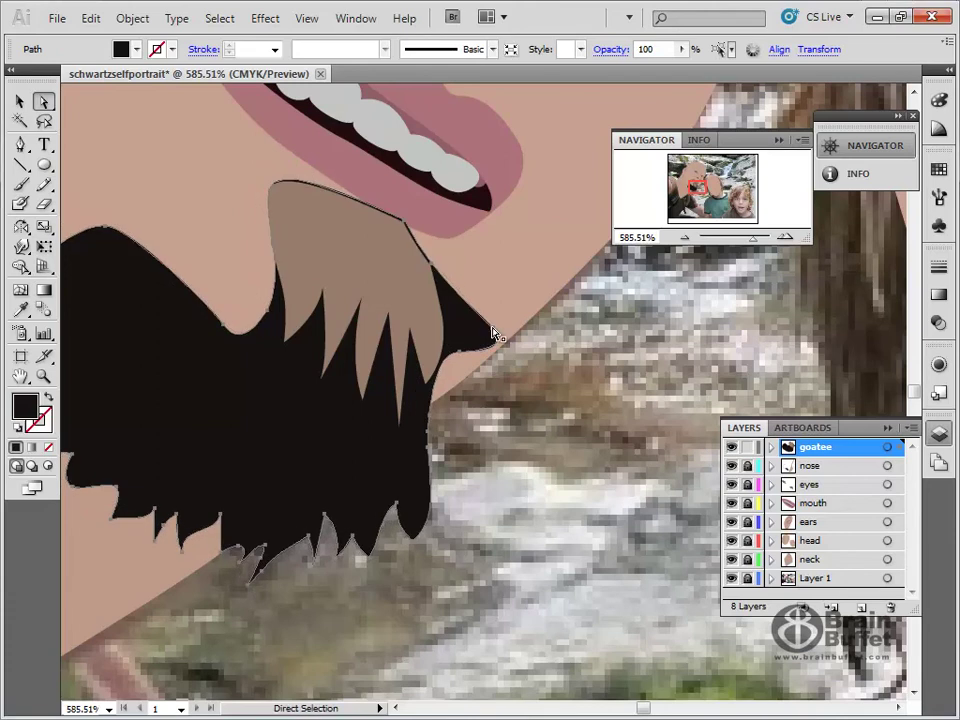
key(ctrl+shift+a)
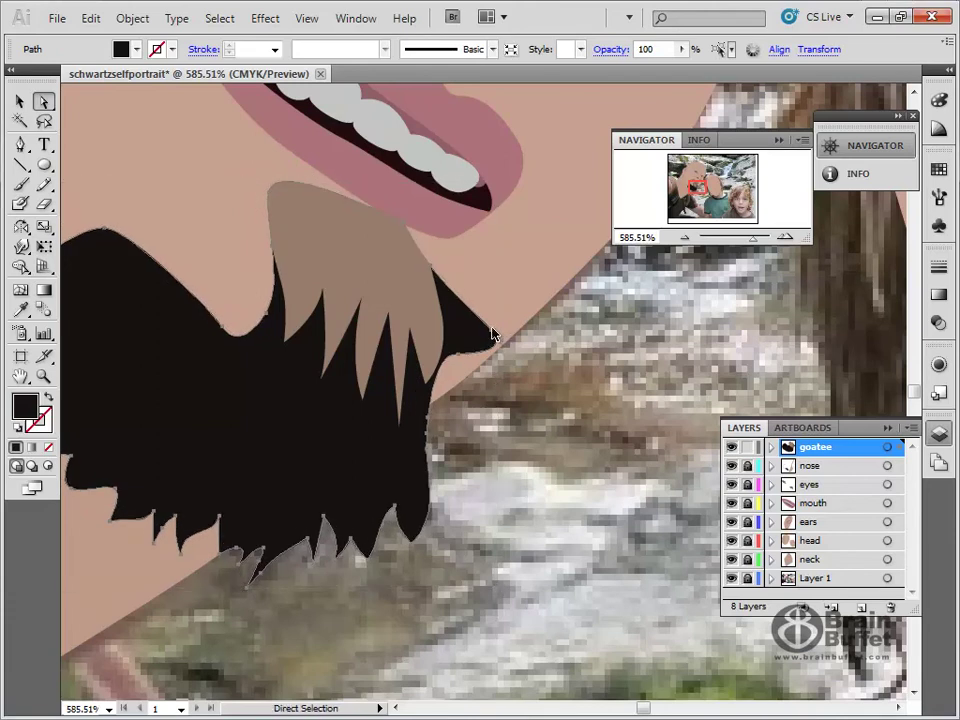
click(493, 336)
click(490, 340)
drag(490, 340, 428, 268)
click(476, 345)
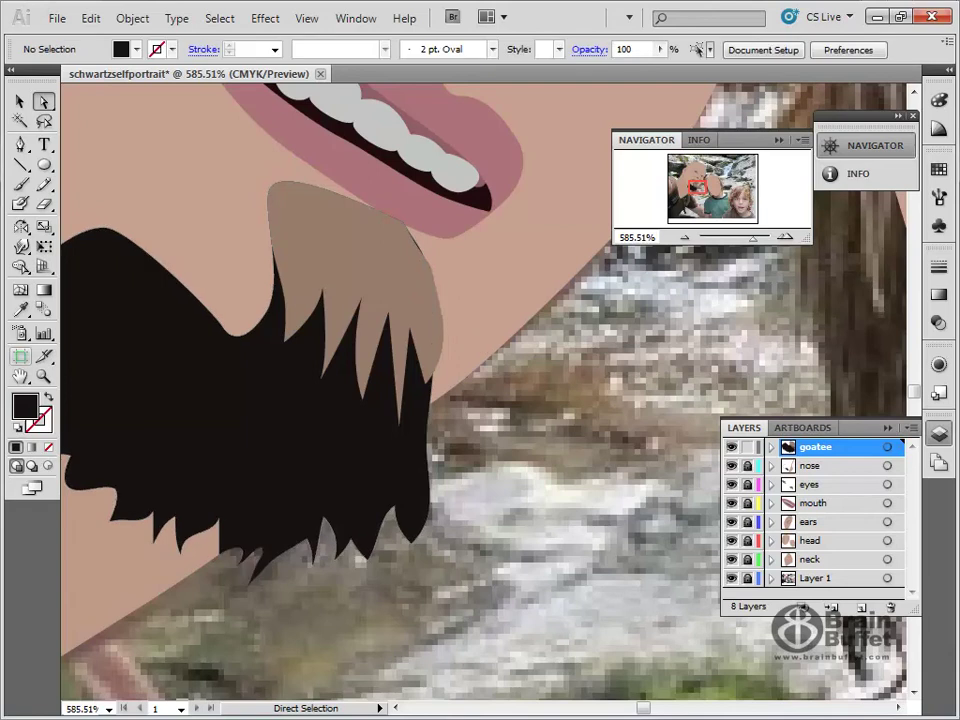
double_click(21, 377)
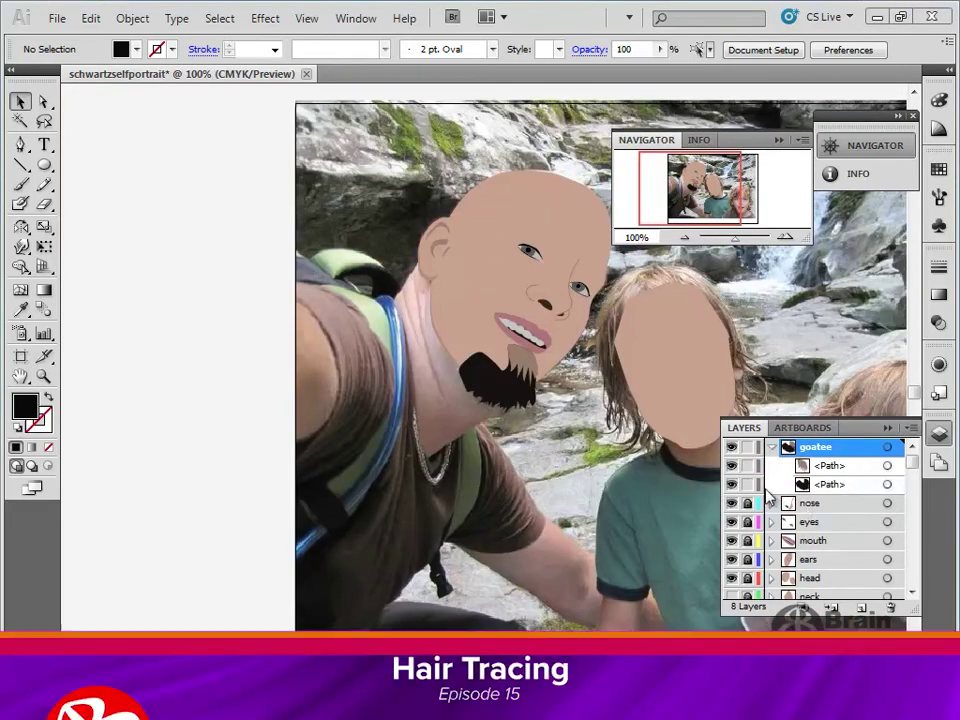
Step: Hide every traced layer from goatee through neck, leaving only the family photo visible
drag(733, 461, 733, 588)
drag(696, 379, 363, 350)
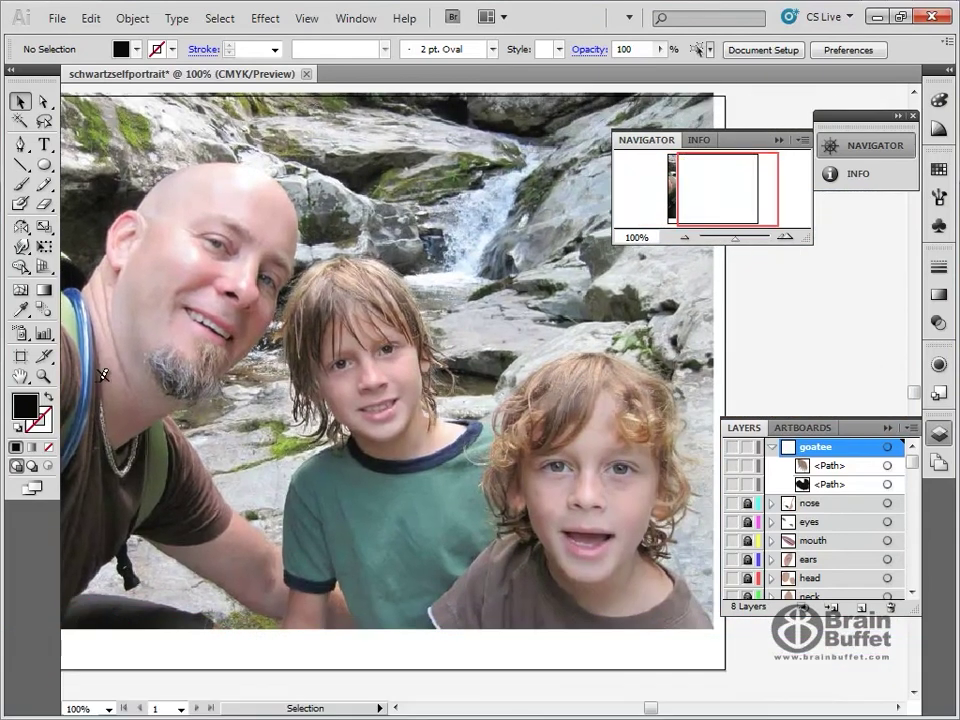
click(21, 376)
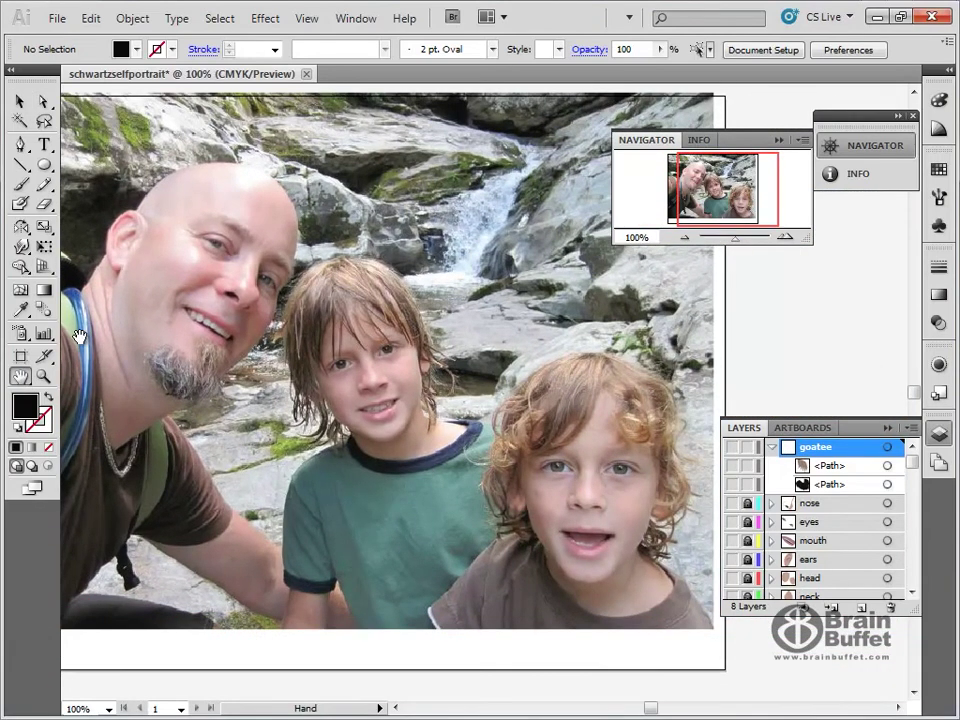
click(43, 376)
drag(226, 234, 564, 559)
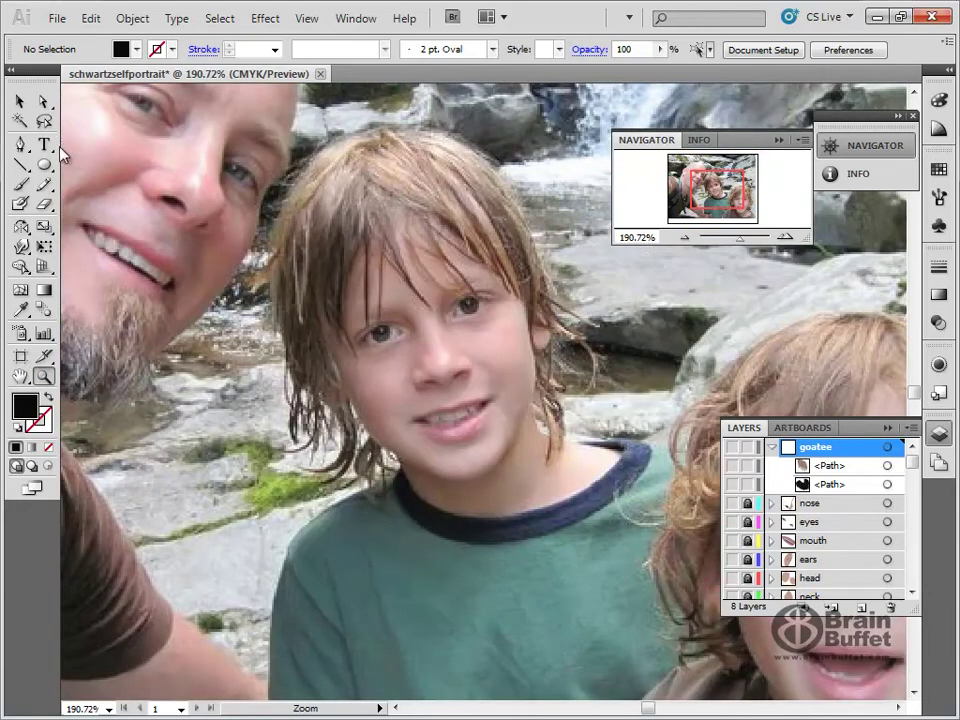
Step: Collapse the goatee layer, create a new layer above it, and name it with the middle boy's first name followed by "hair"
click(20, 143)
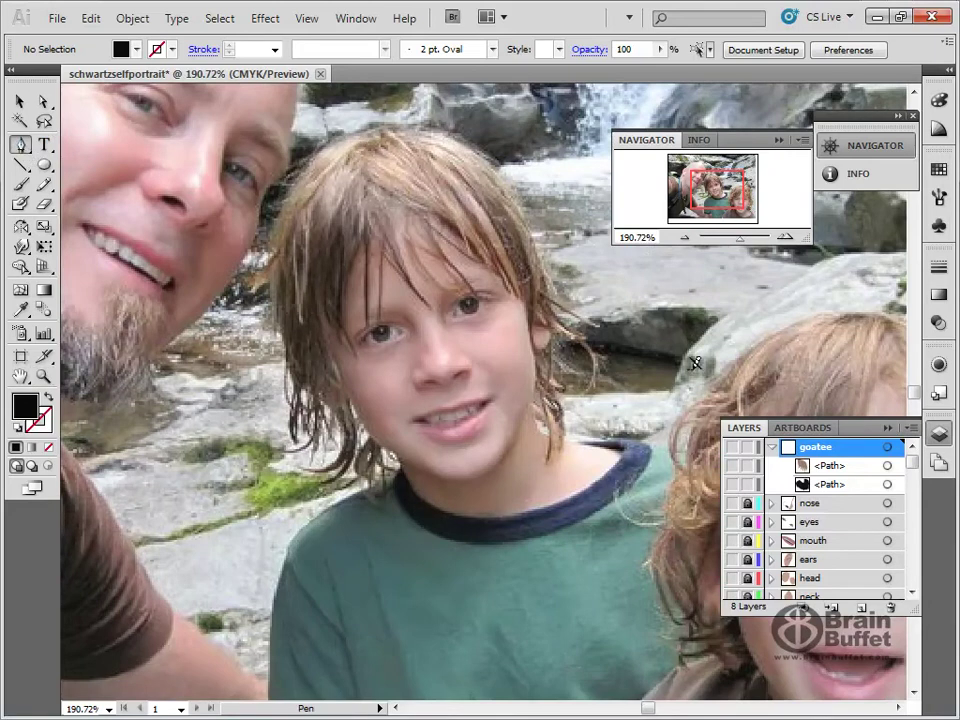
click(772, 447)
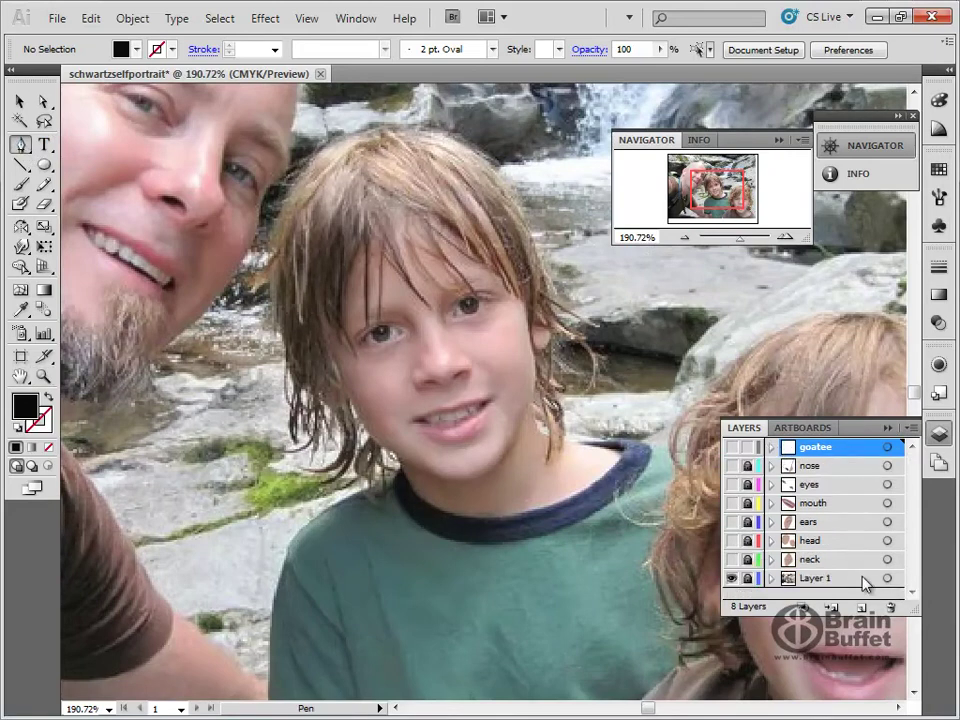
click(861, 607)
double_click(838, 455)
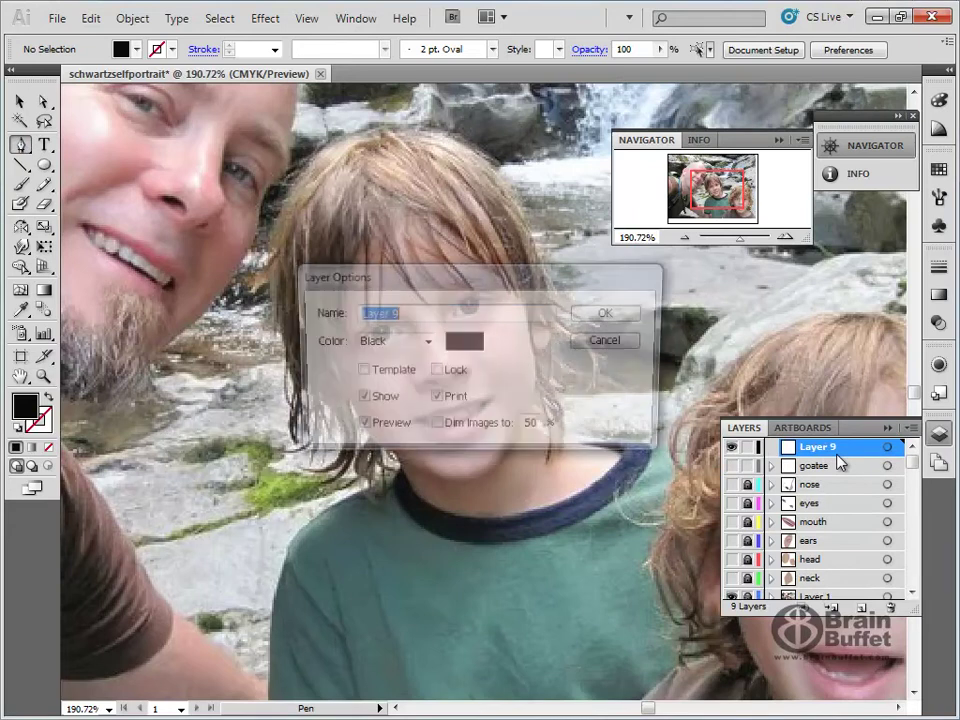
text(calebha)
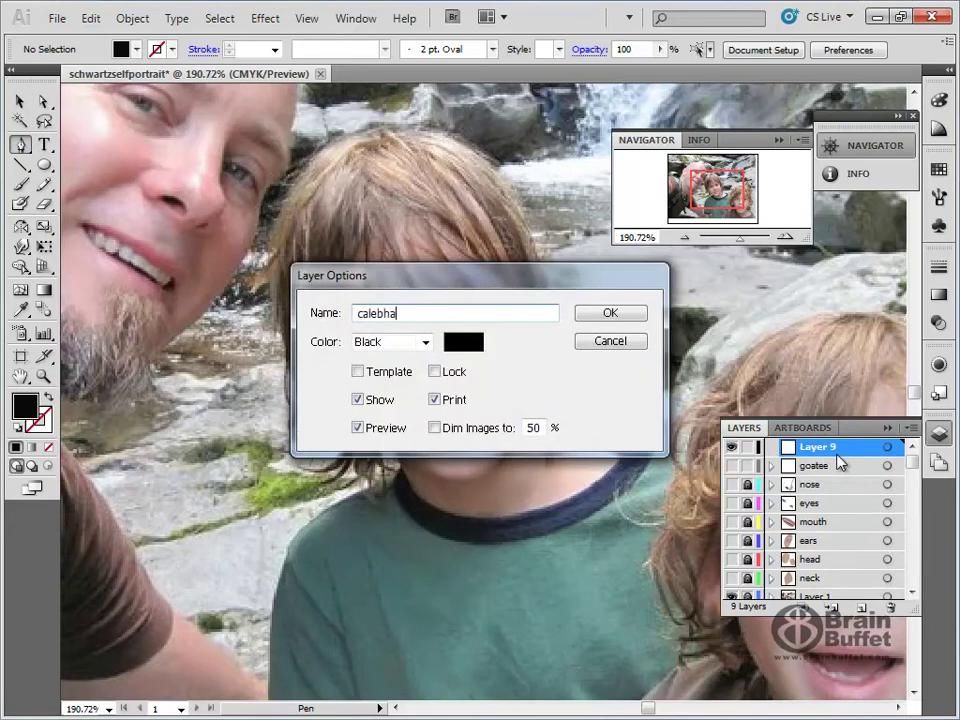
text(ir)
key(Return)
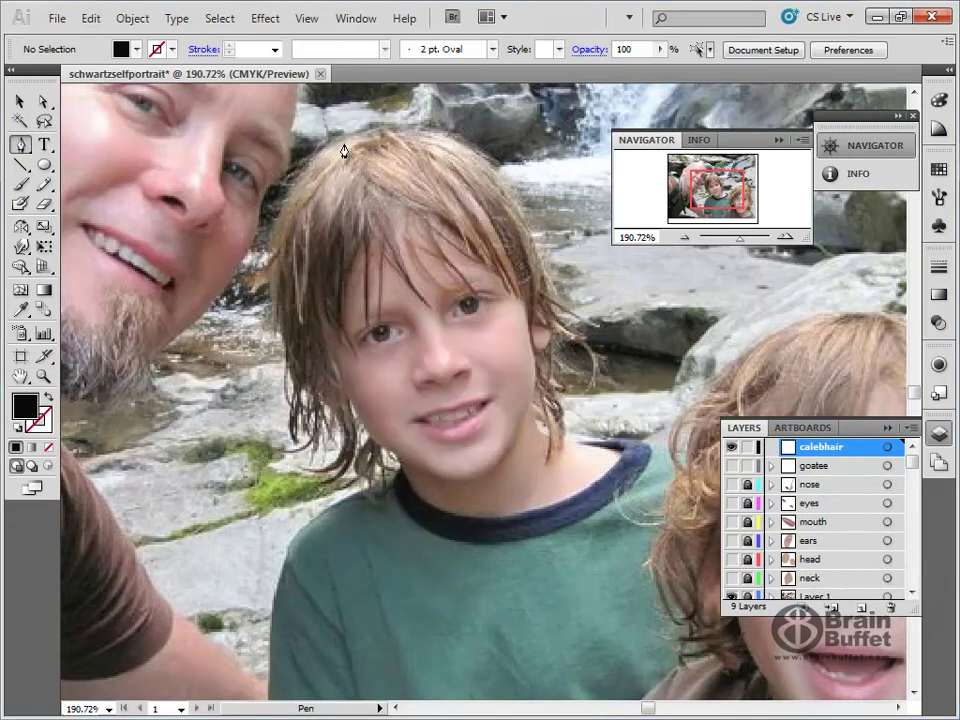
Step: Trace the middle boy's hair with the Pen tool from the crown down the side nearest the man, using a black outline and no fill
click(343, 144)
click(263, 241)
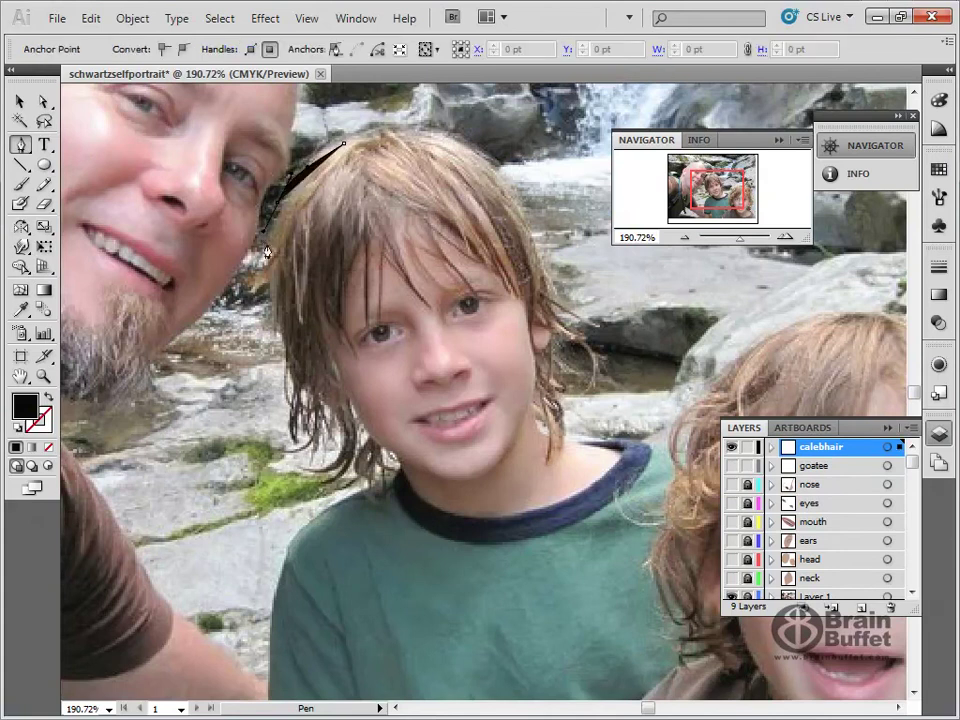
click(270, 315)
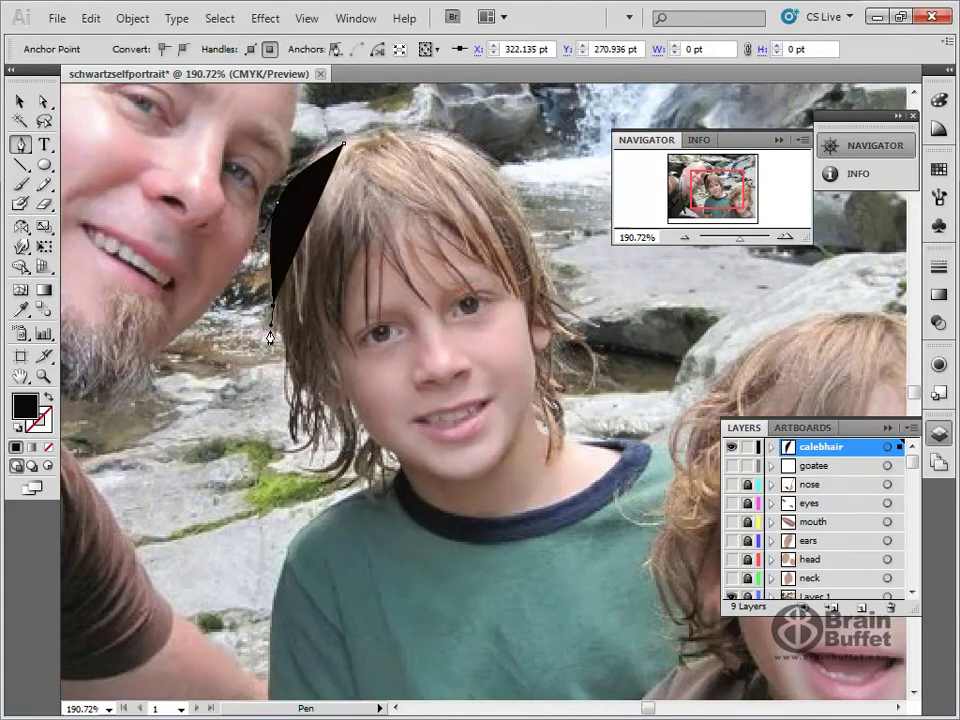
click(273, 331)
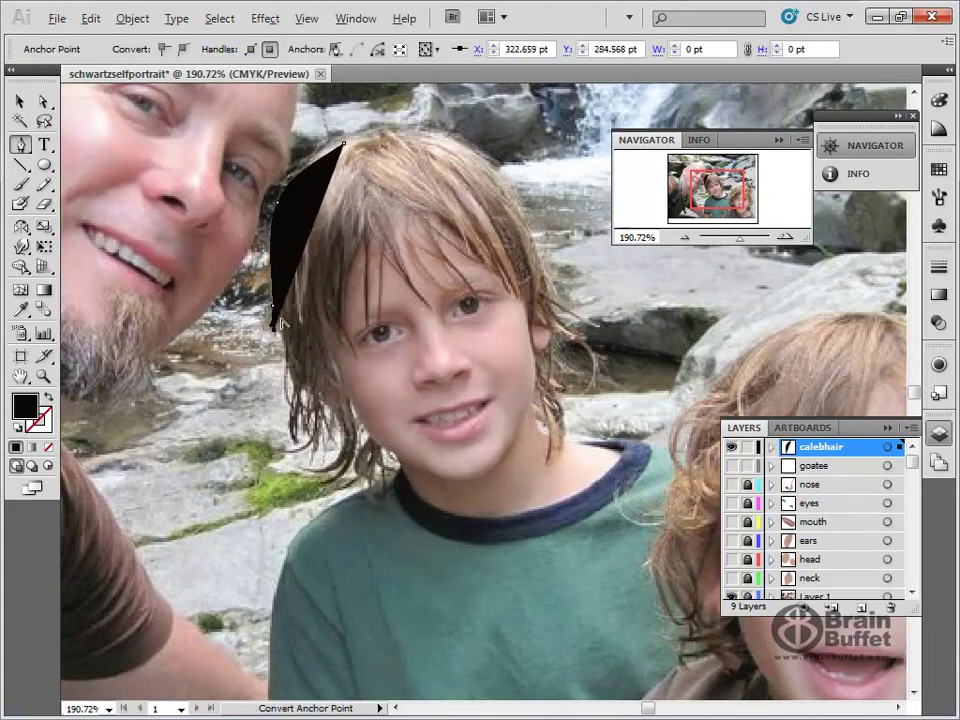
click(46, 397)
key(alt)
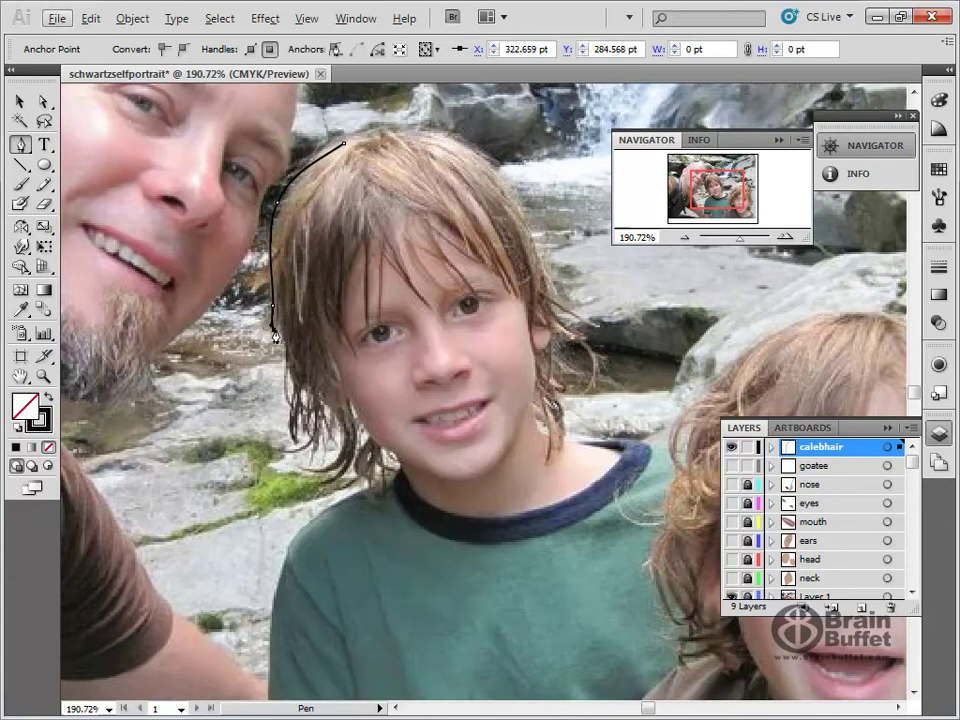
click(276, 311)
drag(277, 312, 291, 384)
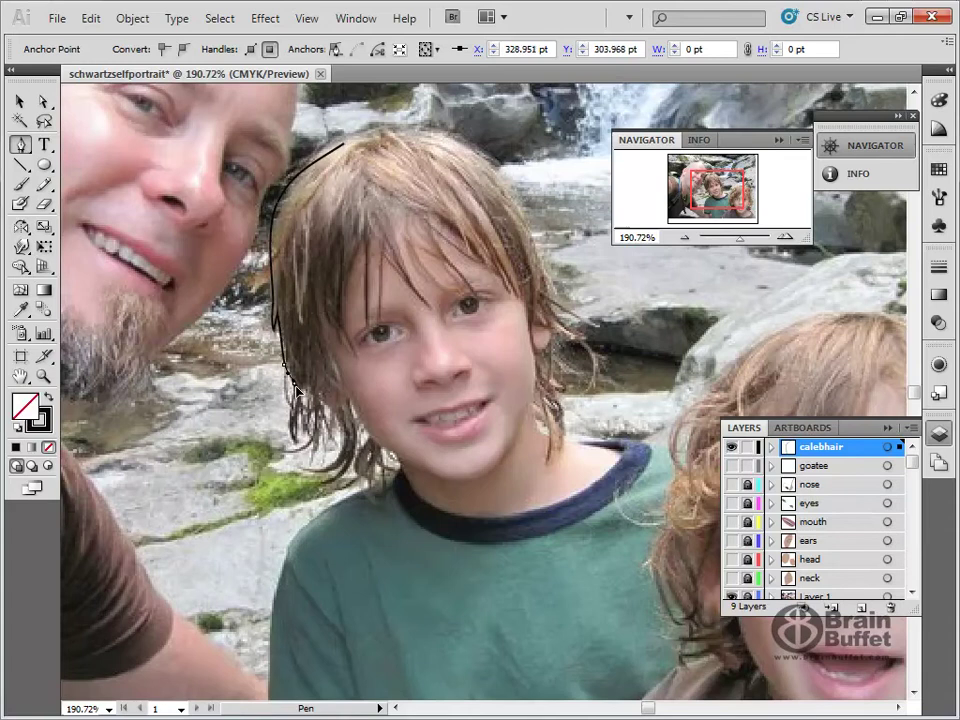
Step: Continue the Pen outline of the middle boy's hair around the thin strand tips at the lower left of his hair
click(297, 390)
ctrl+click(296, 397)
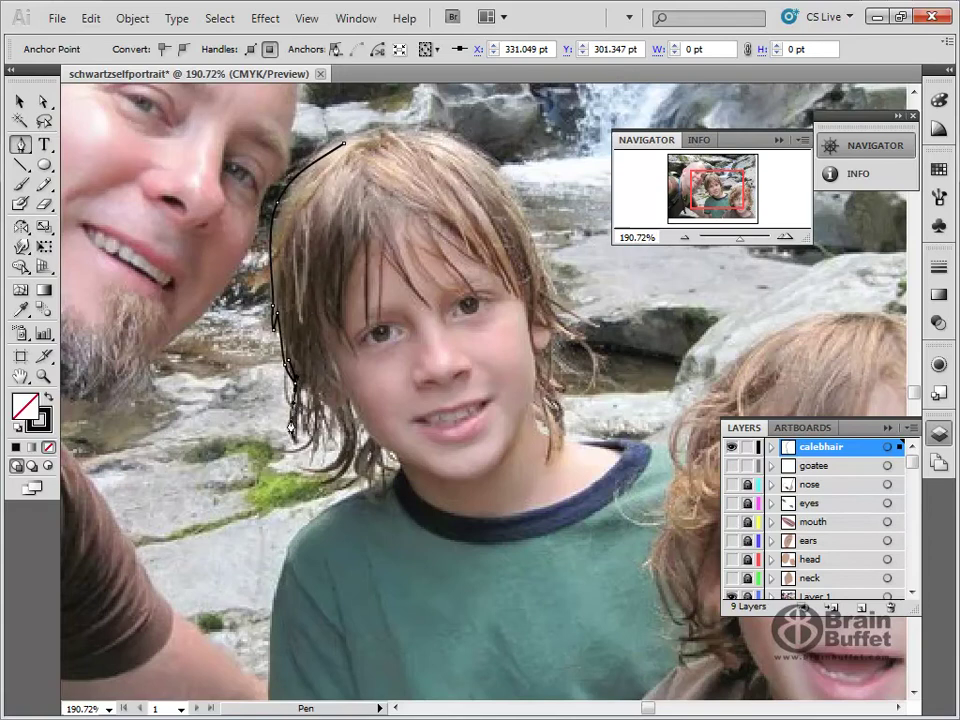
mouse_move(295, 435)
mouse_down()
mouse_move(300, 445)
mouse_move(301, 391)
mouse_move(311, 398)
mouse_move(307, 433)
mouse_up()
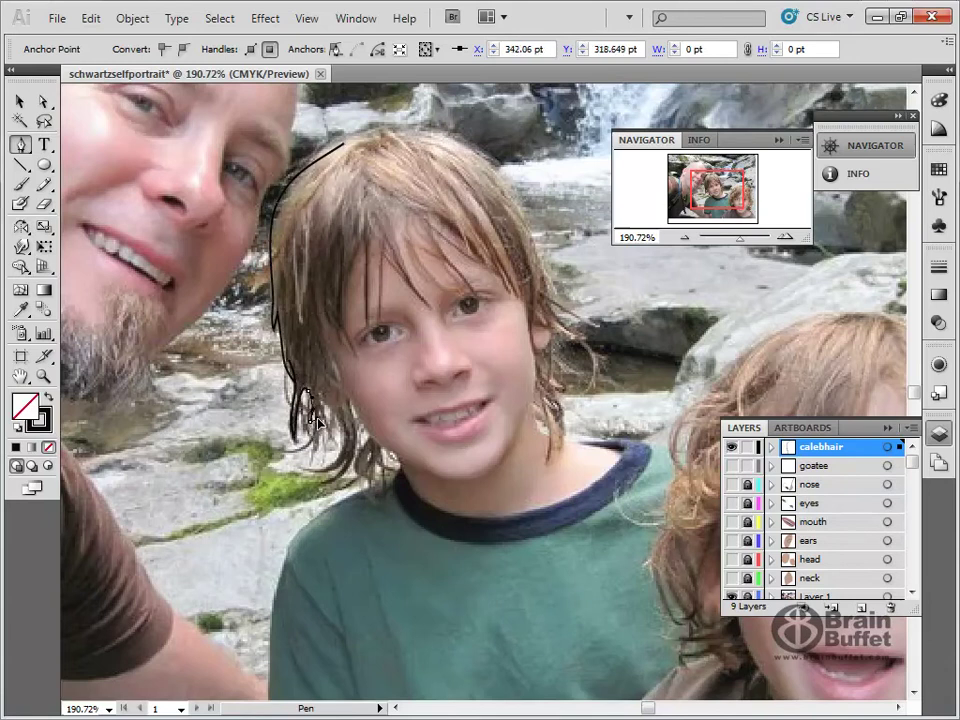
alt+click(312, 400)
drag(313, 397, 313, 398)
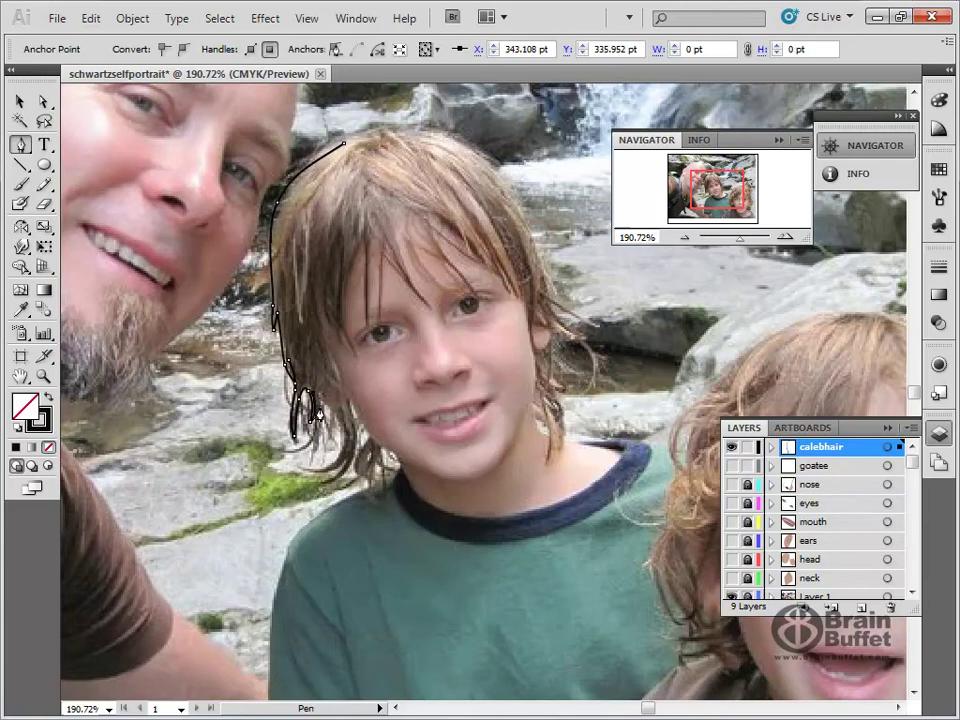
ctrl+click(316, 435)
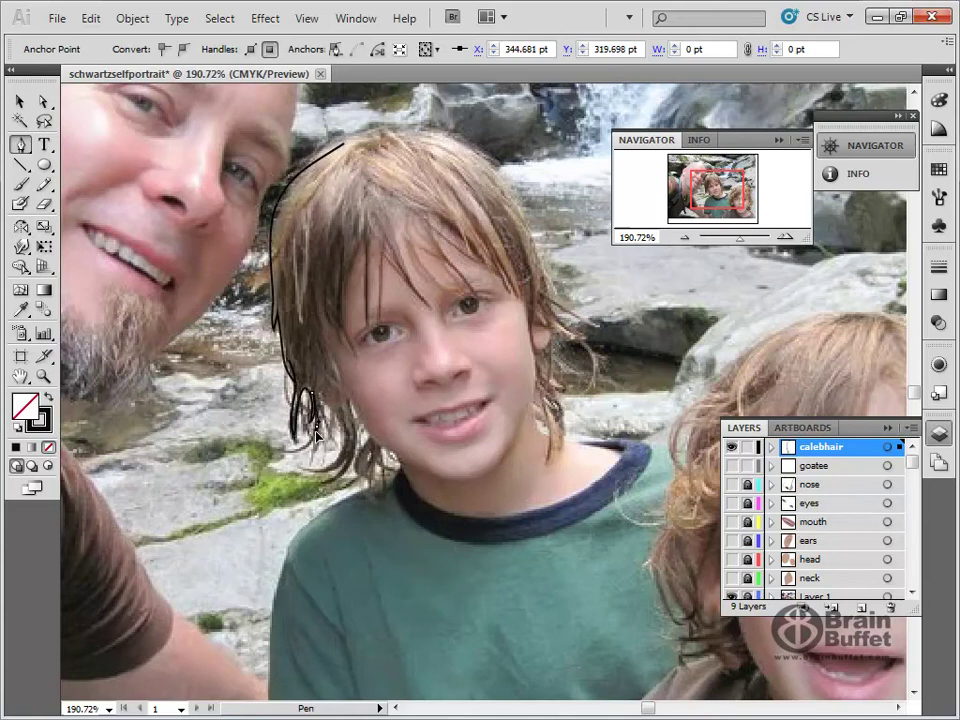
ctrl+click(316, 435)
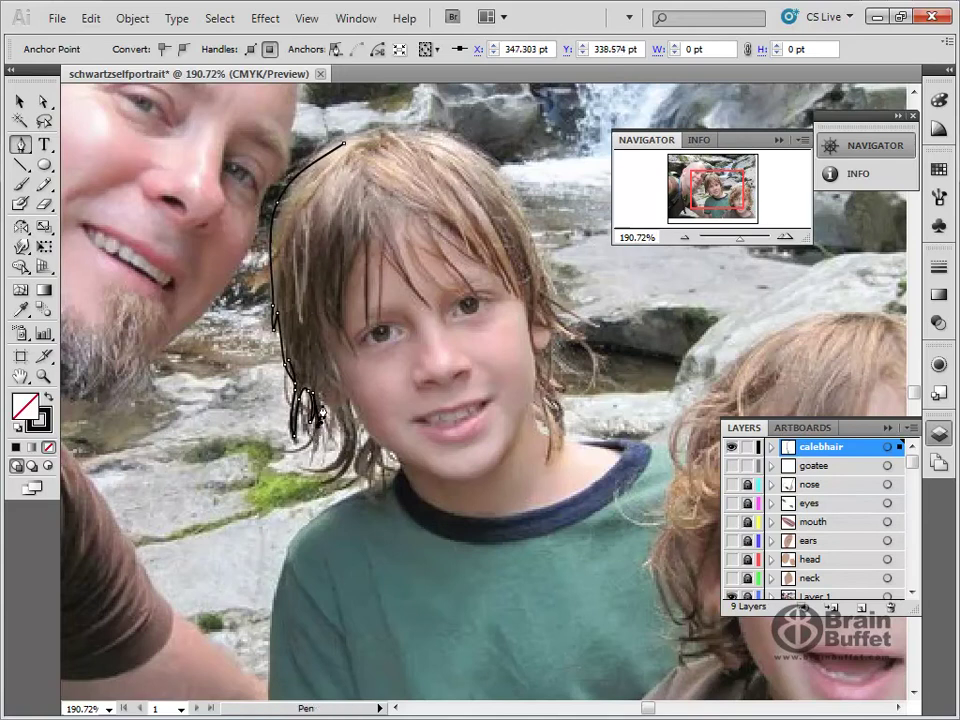
Step: Trace the curved hair strands sweeping below the boy's jaw on the left side and bring the outline back up to his cheek
click(322, 405)
drag(335, 417, 358, 439)
ctrl+click(350, 465)
ctrl+click(351, 474)
ctrl+click(353, 414)
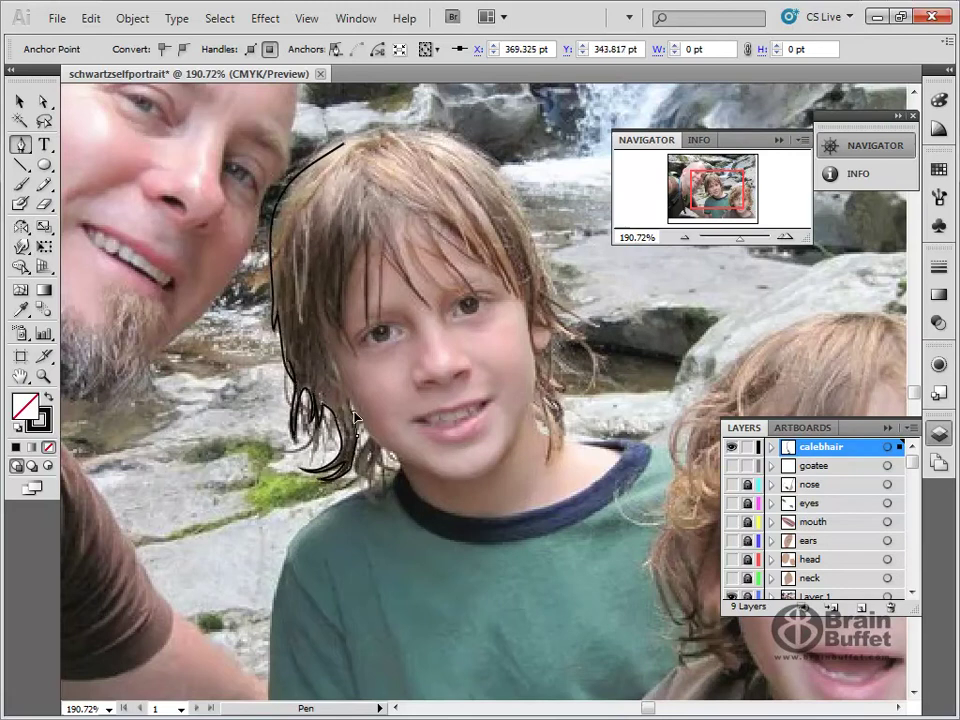
ctrl+click(364, 428)
ctrl+click(362, 458)
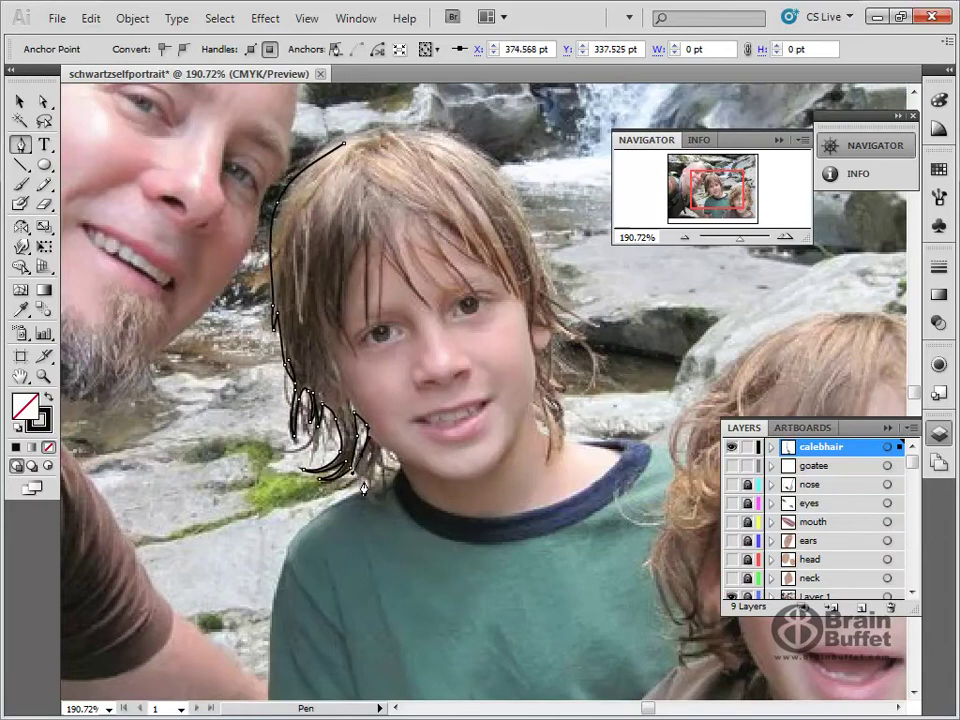
Step: Outline the short pointed strands hanging over the left end of the shirt collar
mouse_move(368, 481)
mouse_down()
mouse_move(369, 454)
mouse_move(369, 484)
mouse_up()
alt+click(362, 462)
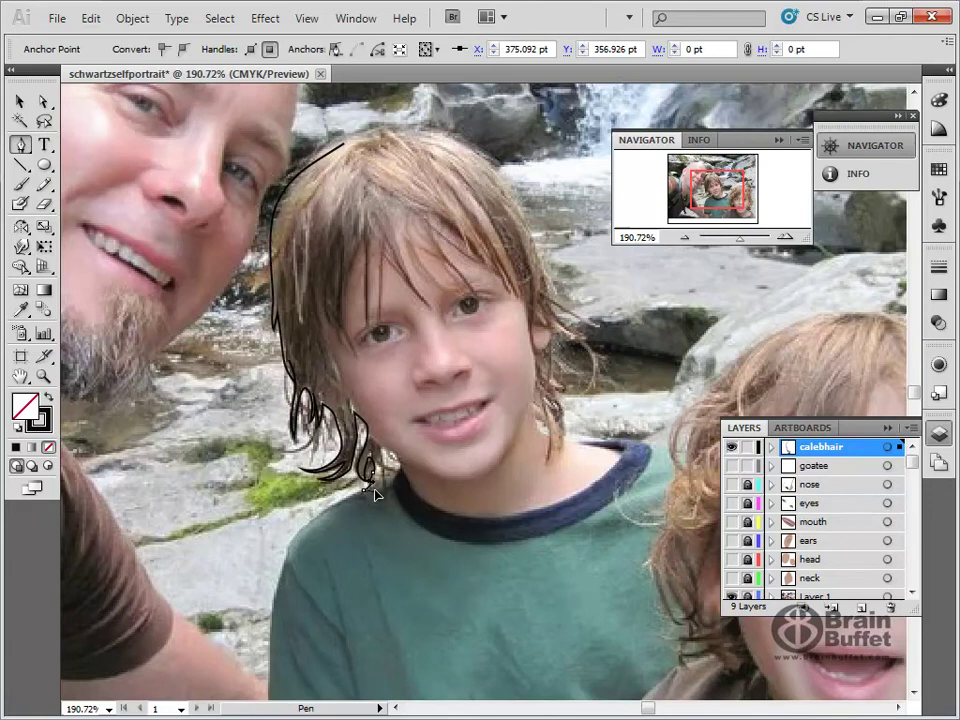
ctrl+click(382, 482)
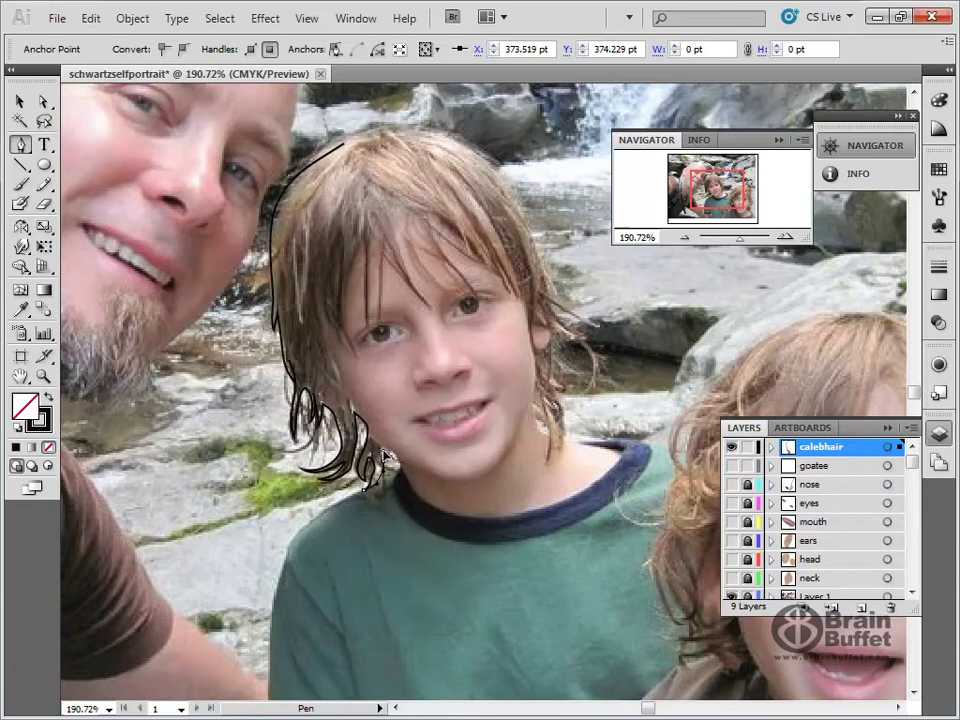
ctrl+click(385, 465)
drag(387, 462, 388, 486)
click(387, 489)
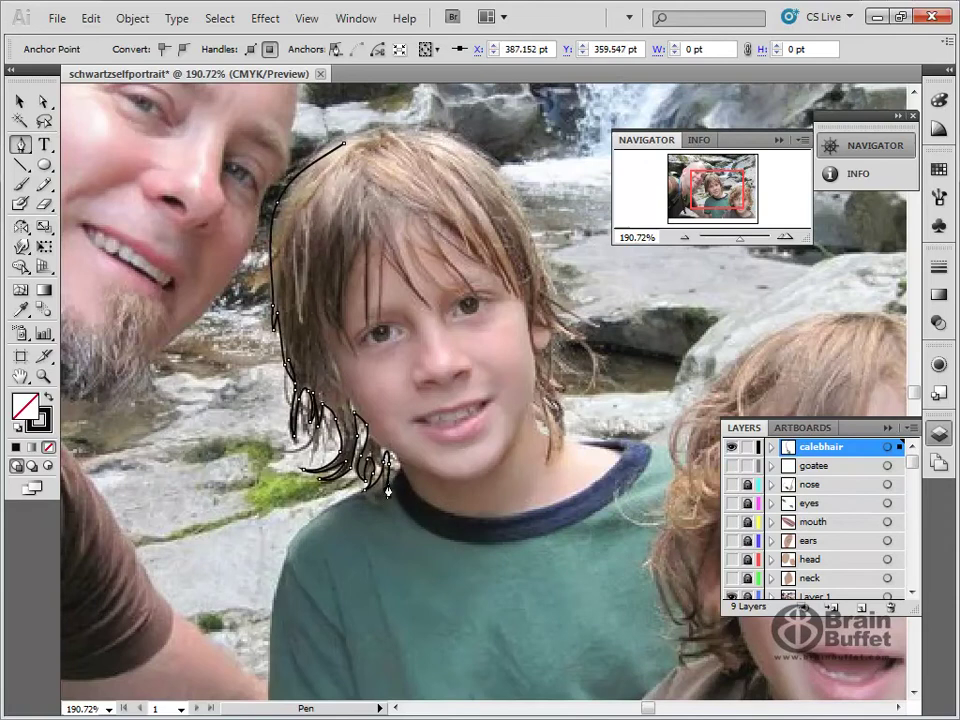
Step: Extend the hair outline across the chin and reposition its open end point onto the boy's mouth
click(392, 454)
click(406, 448)
click(531, 424)
key(alt)
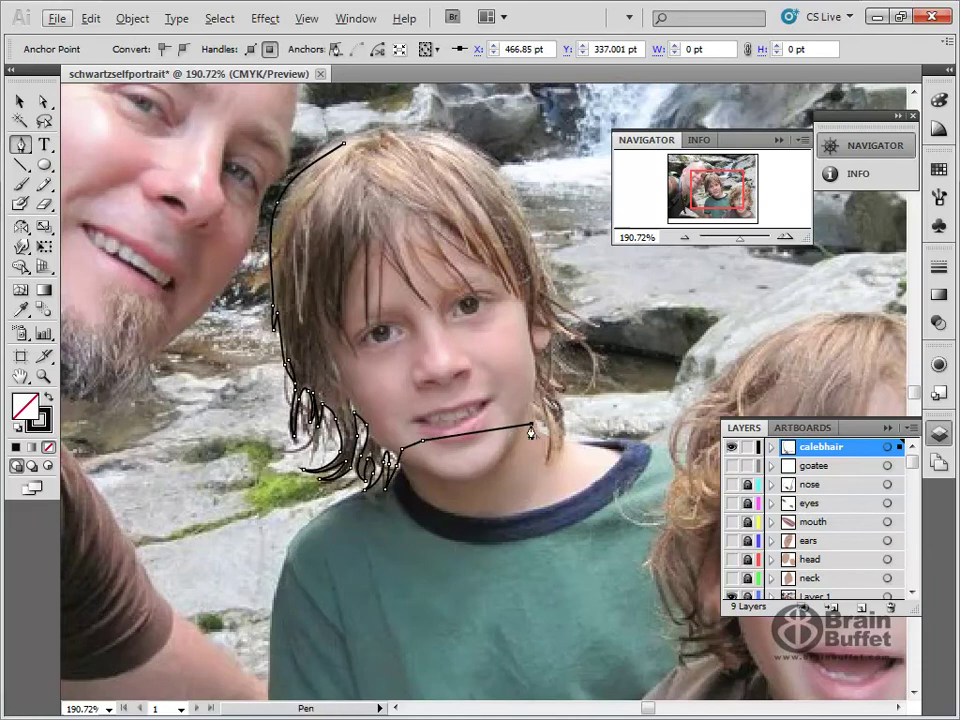
key(ctrl)
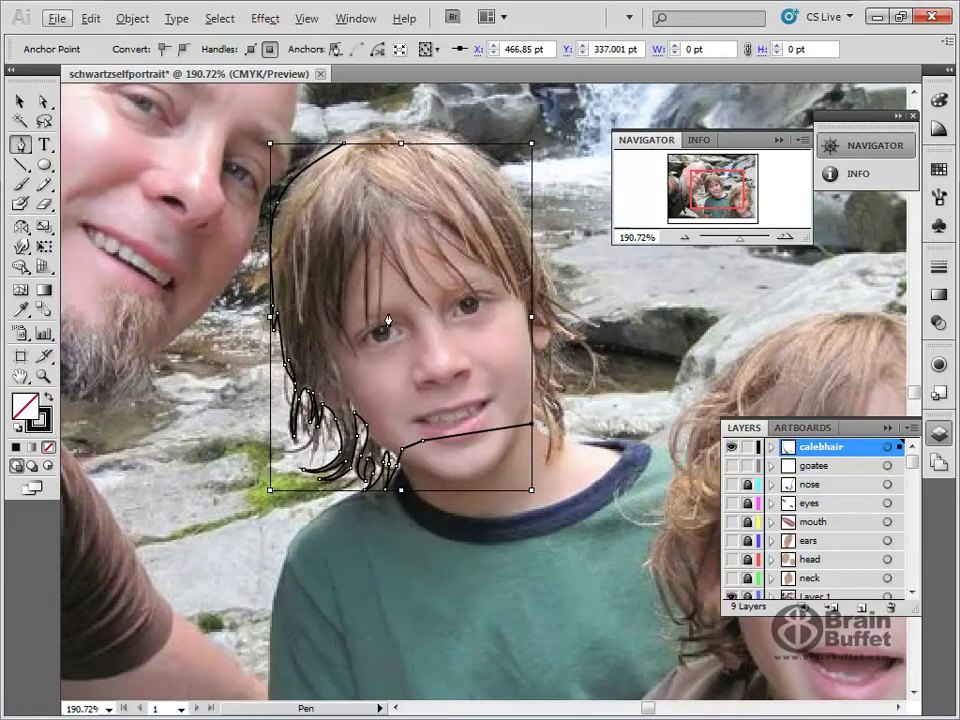
click(44, 102)
click(21, 145)
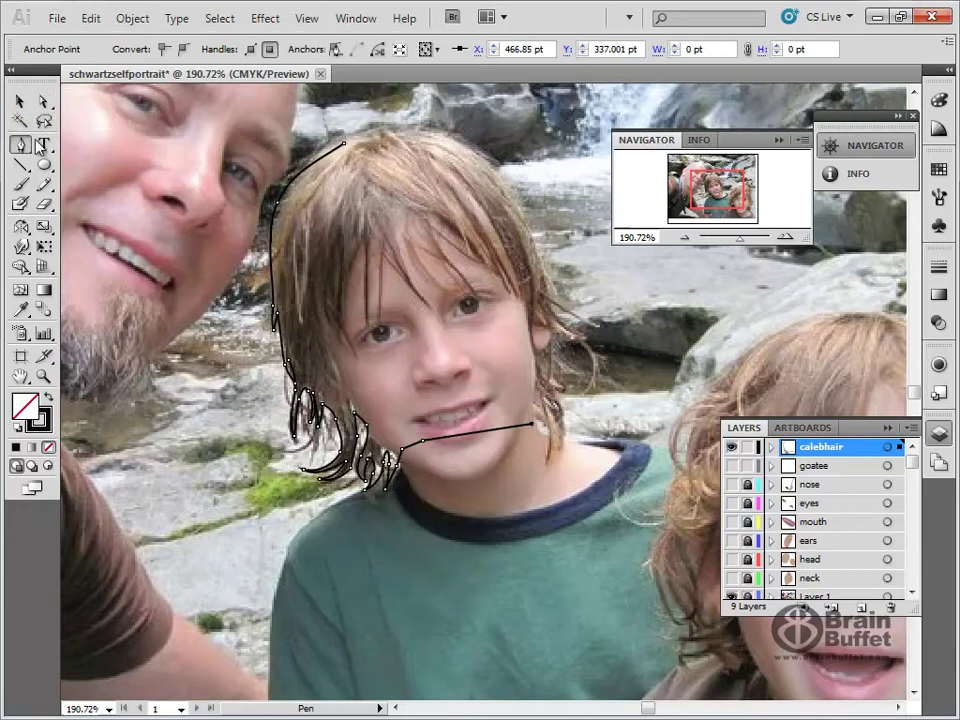
key(ctrl)
drag(531, 424, 469, 413)
Step: Start a separate Pen path at the right side of the neck, outlining the strands there up toward the ear
drag(543, 421, 577, 439)
click(567, 432)
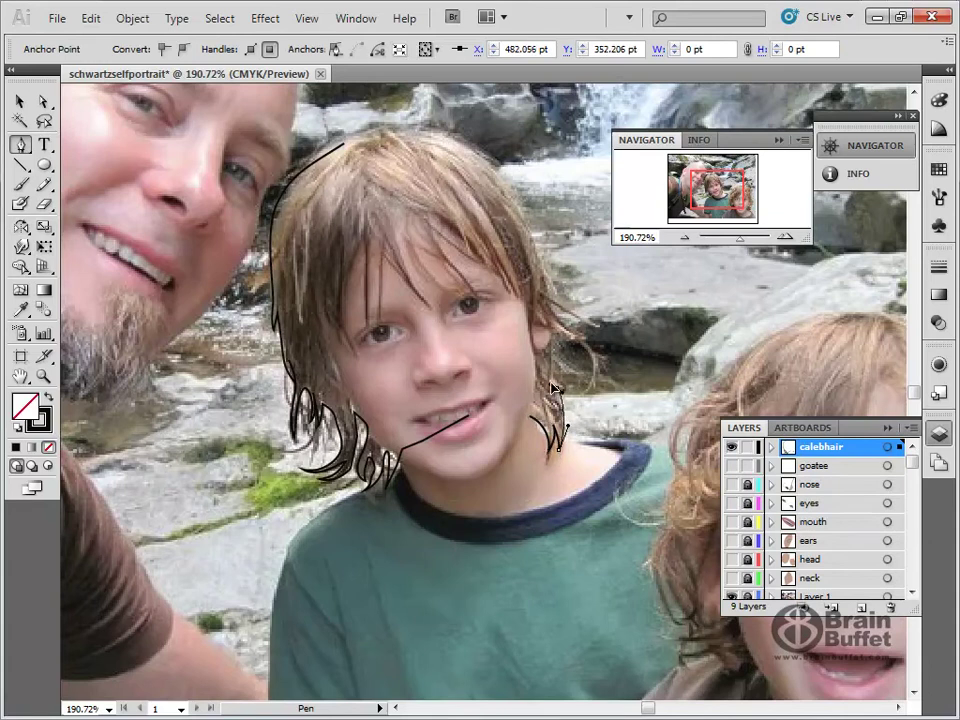
click(553, 372)
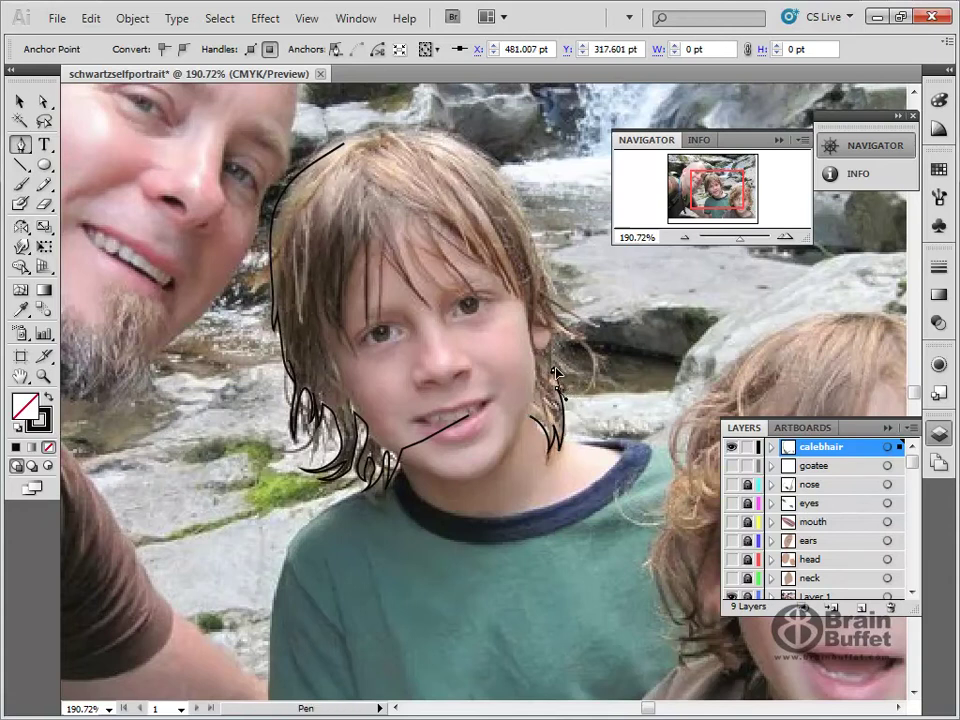
click(552, 372)
key(alt)
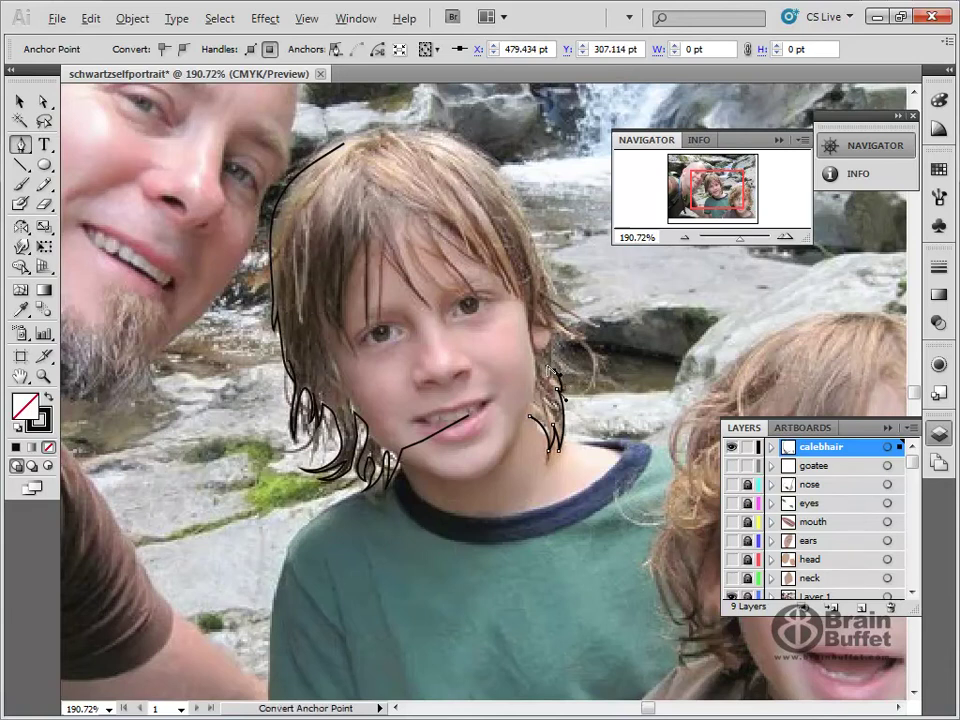
Step: Draw the pointed strands flicking outward beside the boy's right-hand ear
drag(570, 375, 554, 340)
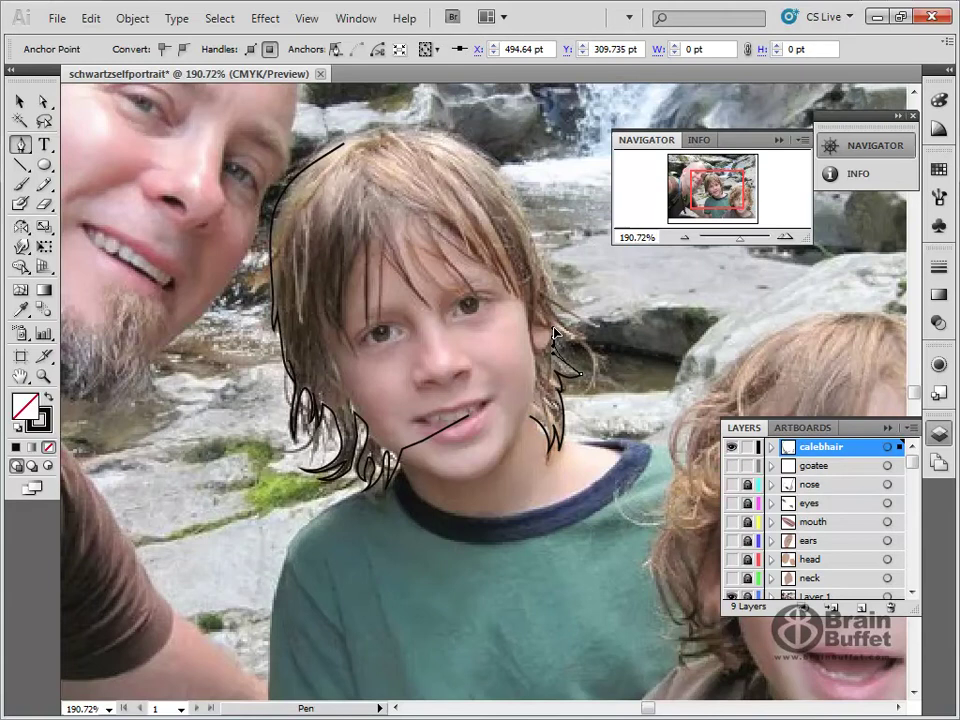
drag(554, 328, 570, 343)
drag(605, 345, 605, 331)
alt+click(559, 332)
Step: Curve the outline up the right side of the hair and over the crown to join the left path's starting point
drag(554, 305, 498, 180)
drag(440, 133, 410, 133)
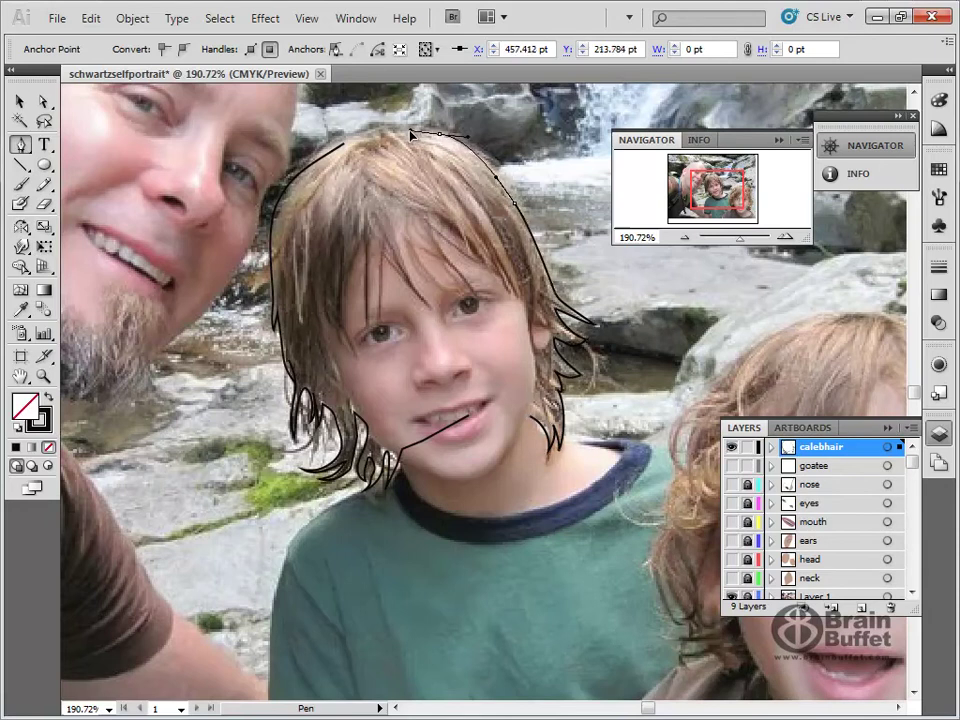
drag(343, 144, 321, 157)
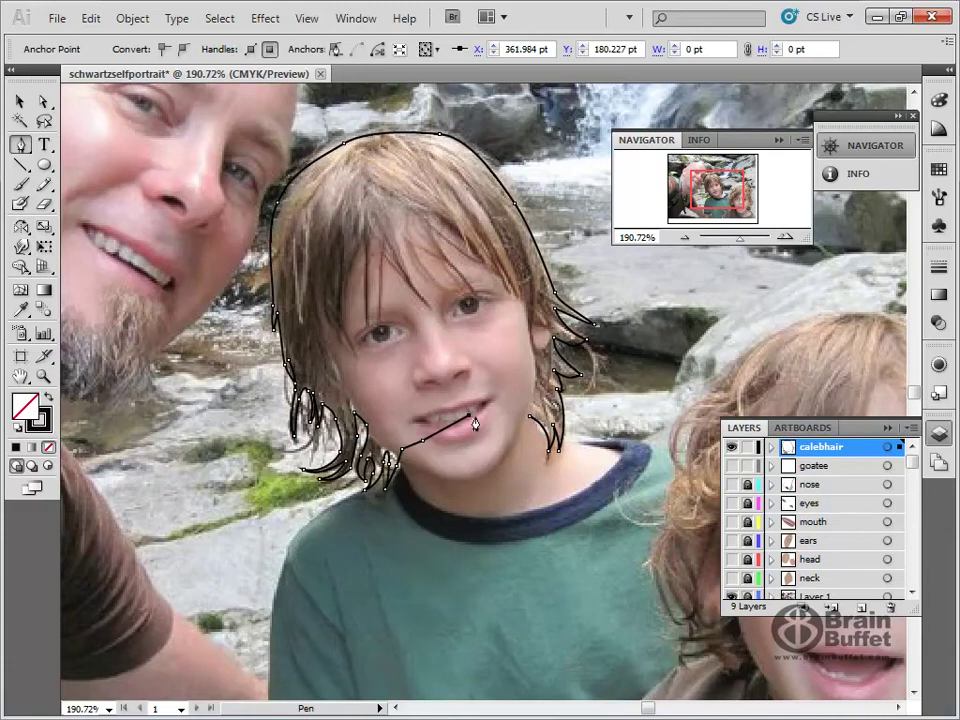
Step: Close the hair shape between the mouth and neck, and fill it with a light brown sampled from the top of the hair
click(529, 416)
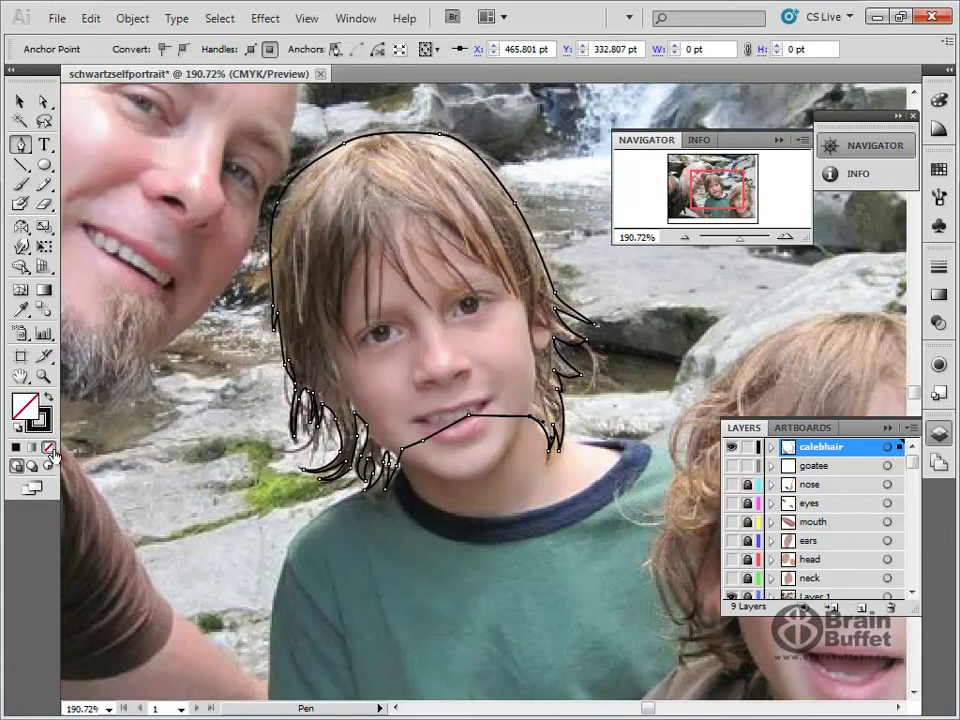
click(20, 309)
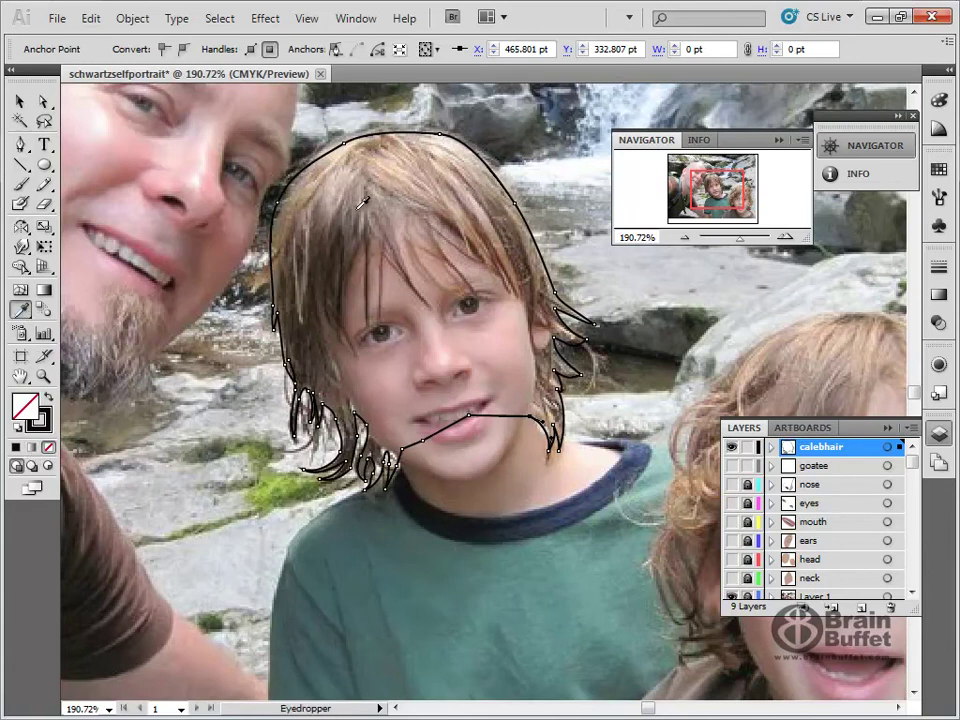
click(412, 143)
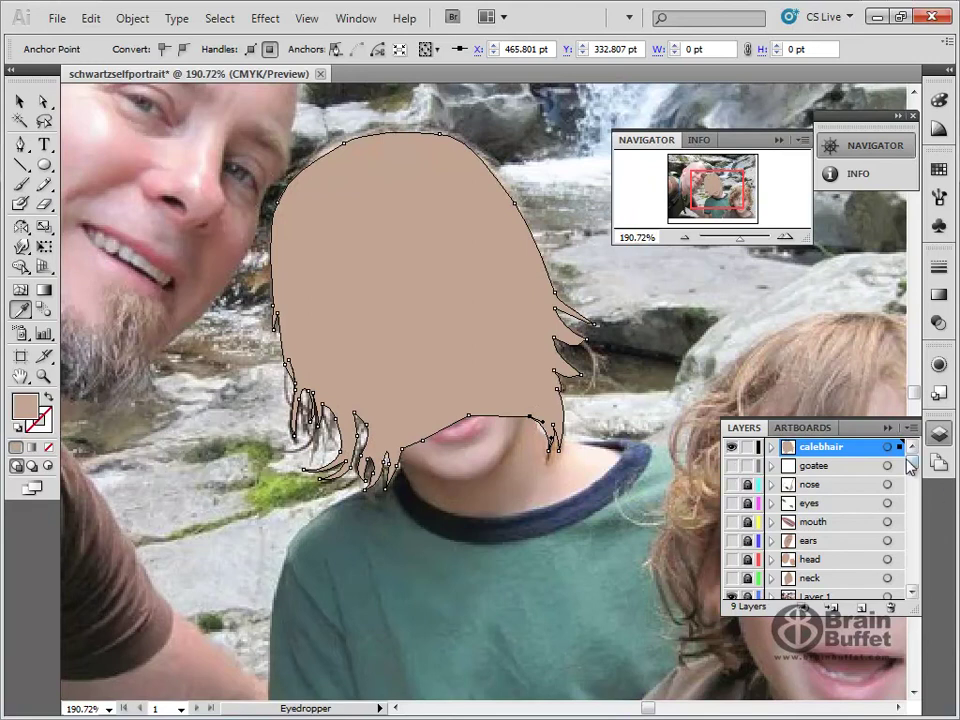
drag(911, 458, 912, 574)
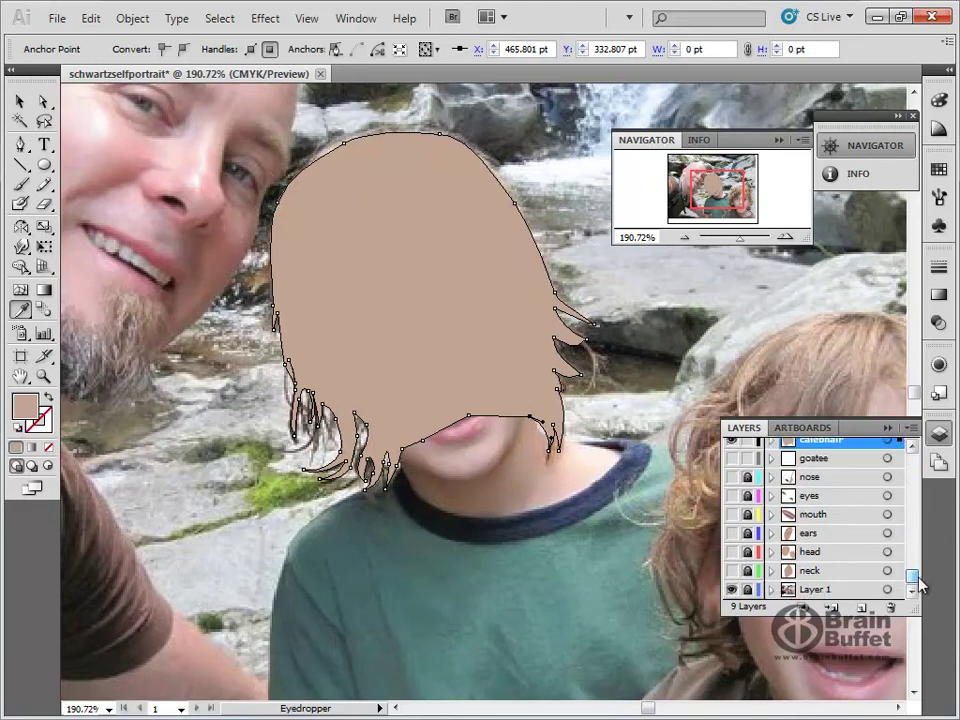
click(732, 551)
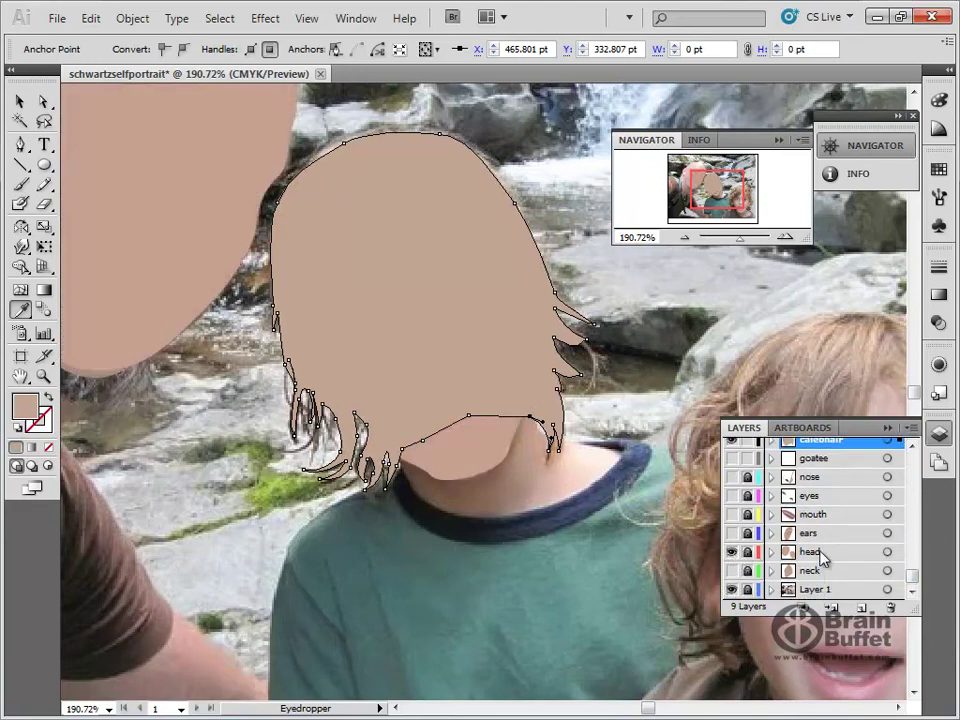
click(771, 560)
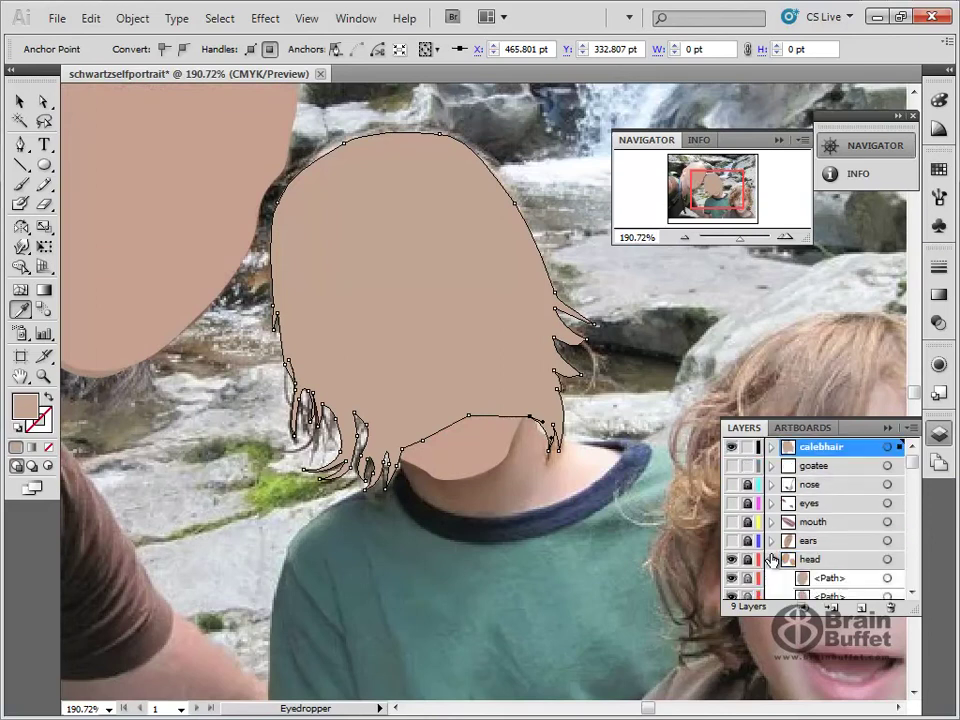
click(771, 559)
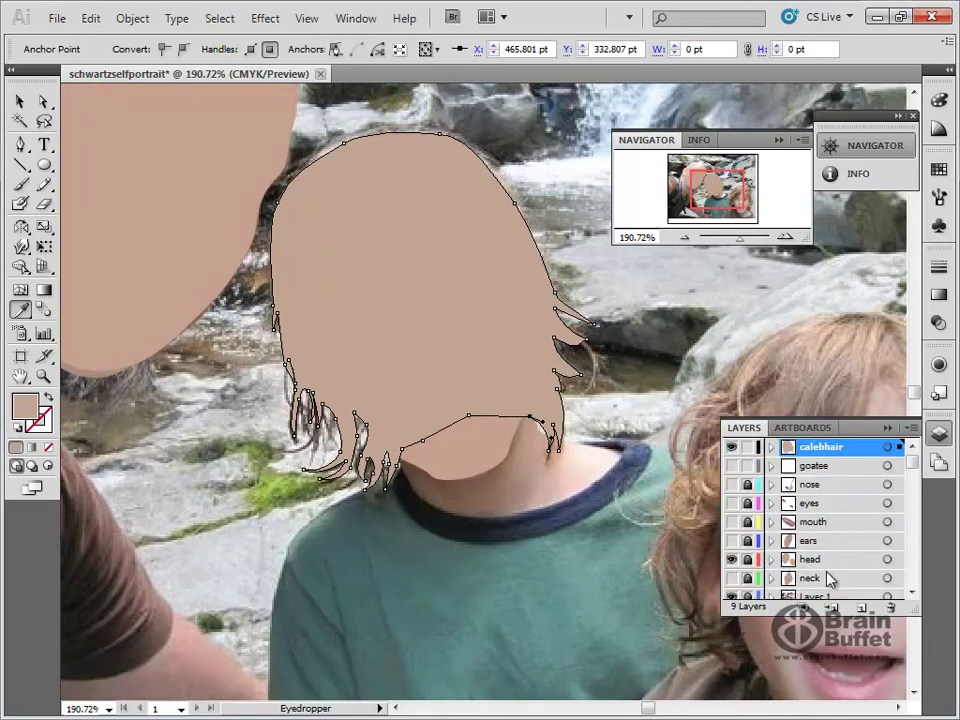
drag(913, 467, 911, 501)
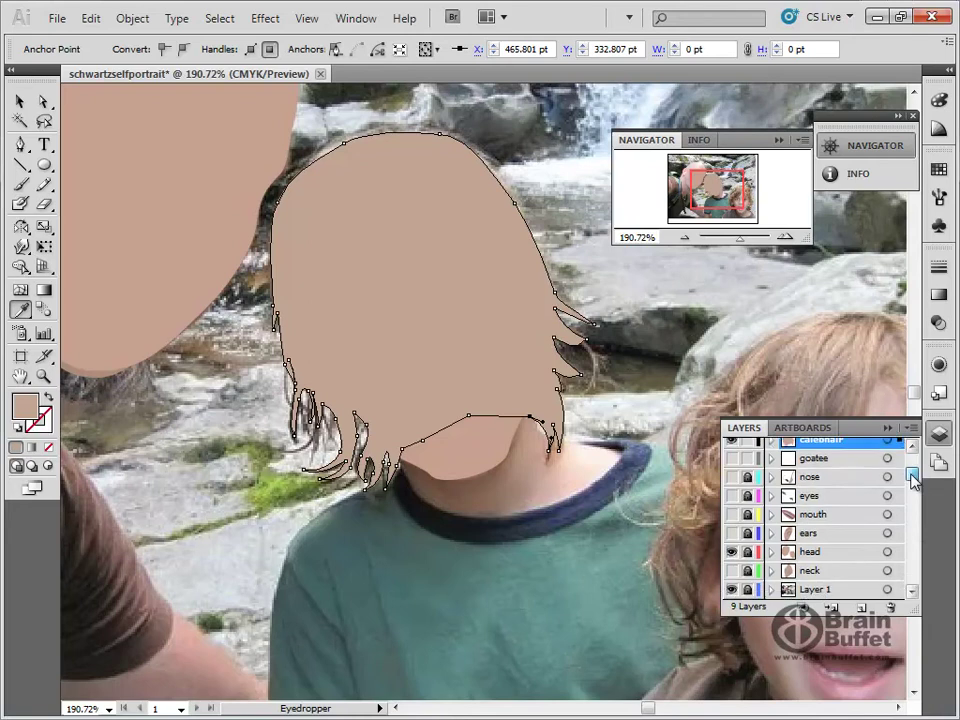
click(732, 553)
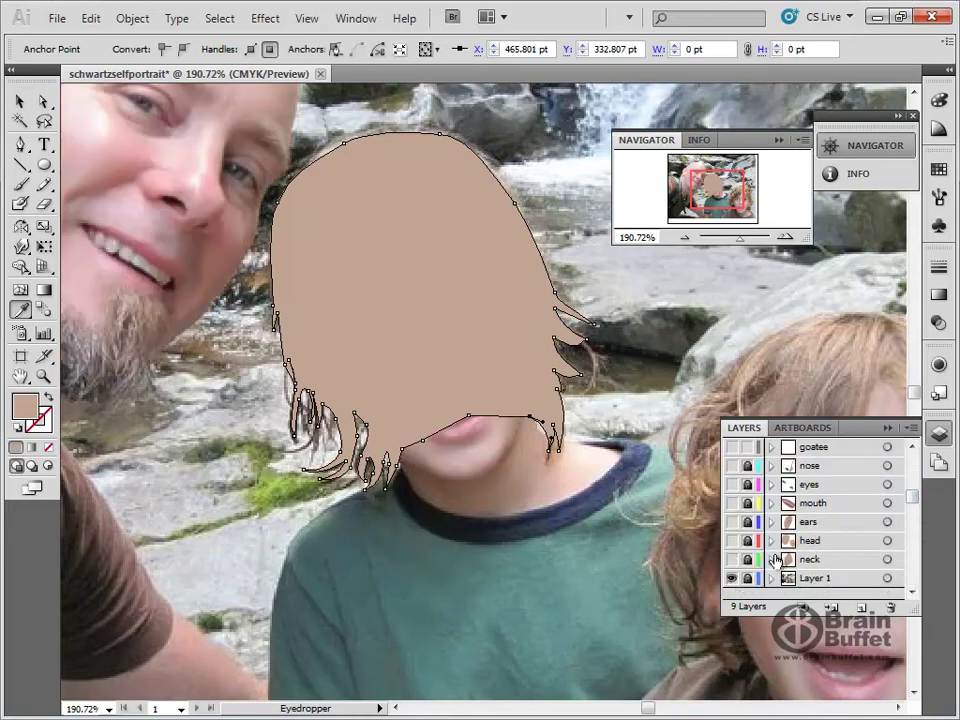
Step: Expand the head layer, enlarge the layer list to show its paths, and make the layer visible and unlocked
click(771, 541)
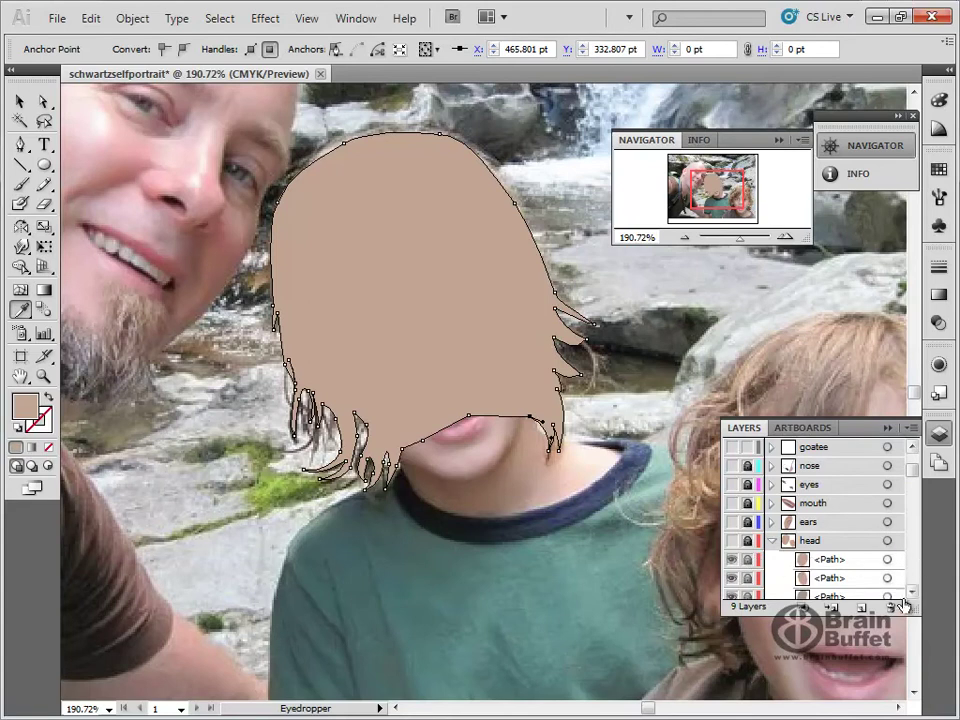
drag(913, 609, 914, 694)
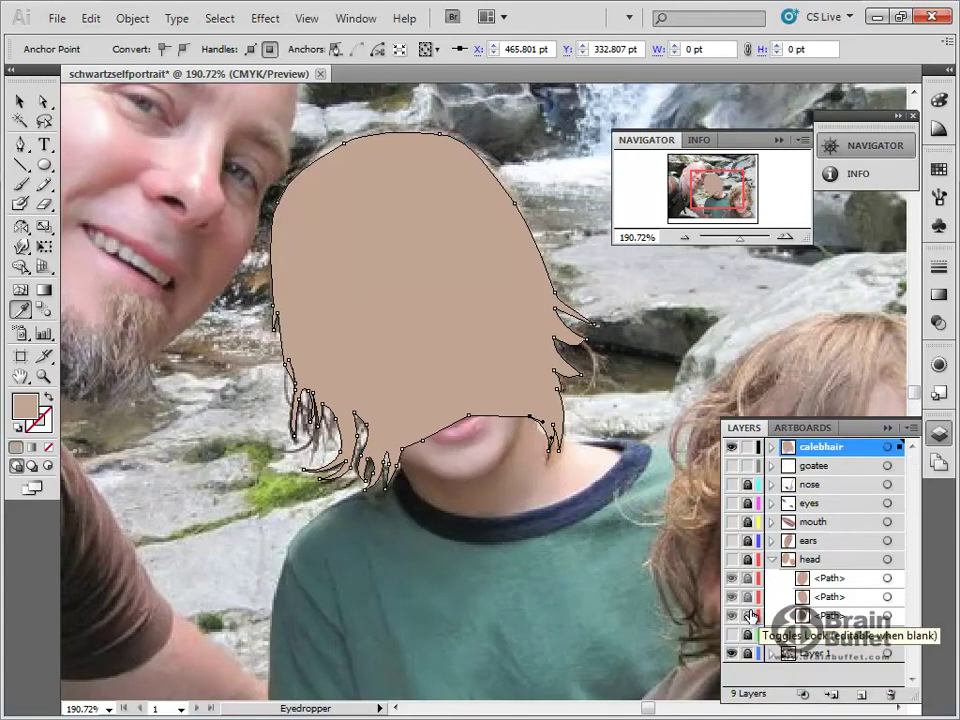
click(732, 559)
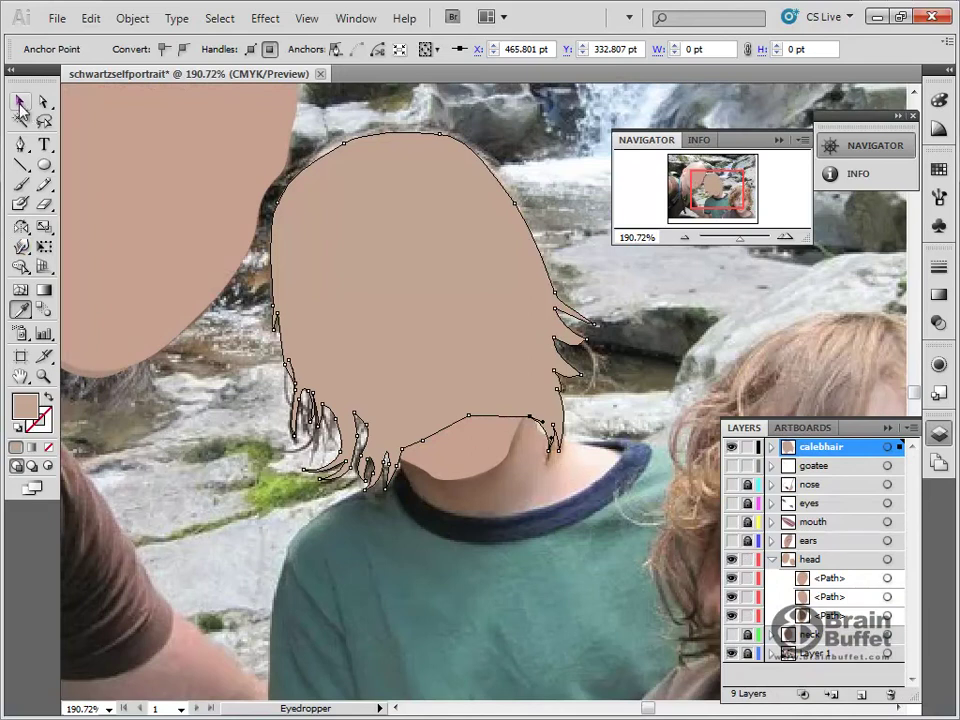
Step: Select the middle boy's face path and bring it to the front of the head layer
click(18, 101)
click(460, 455)
right_click(460, 455)
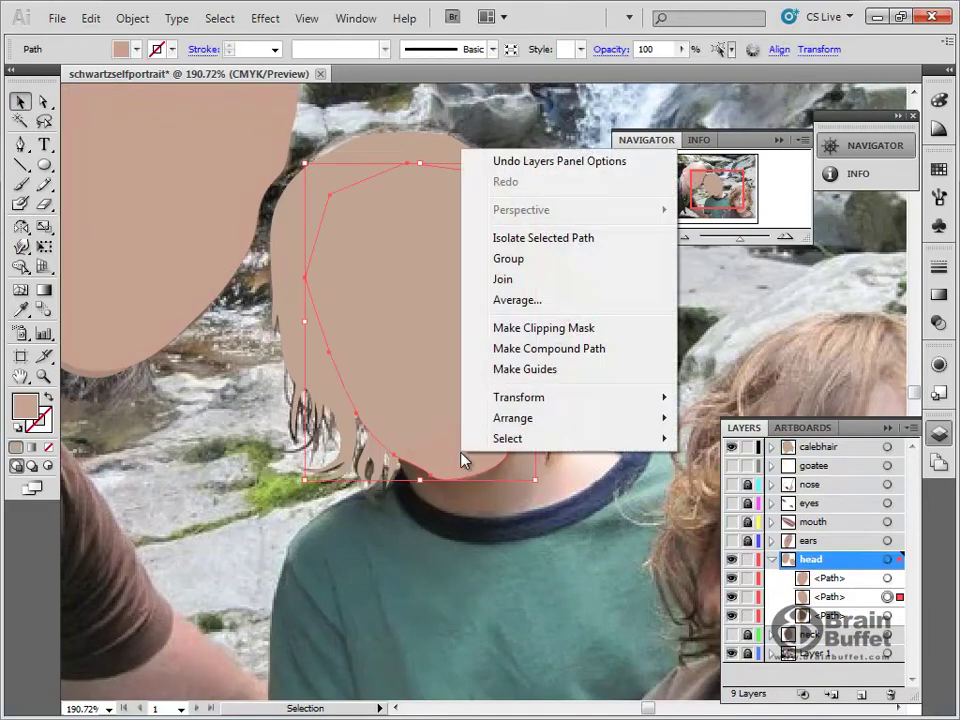
mouse_move(510, 420)
click(717, 429)
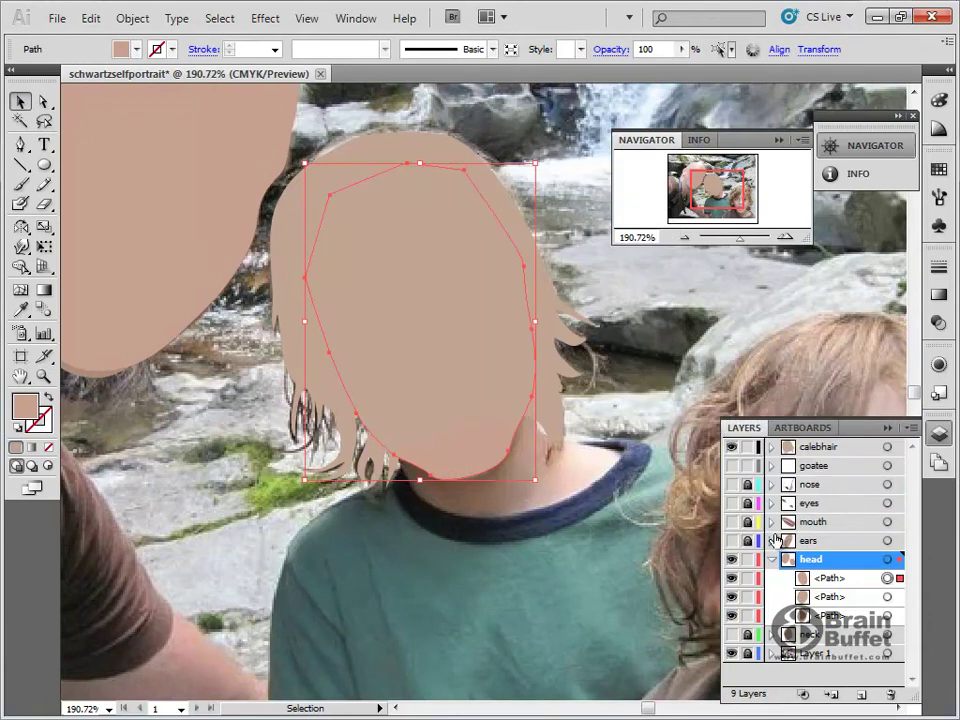
Step: Highlight the boy's face path in the head layer and create a new layer directly above that layer
click(836, 582)
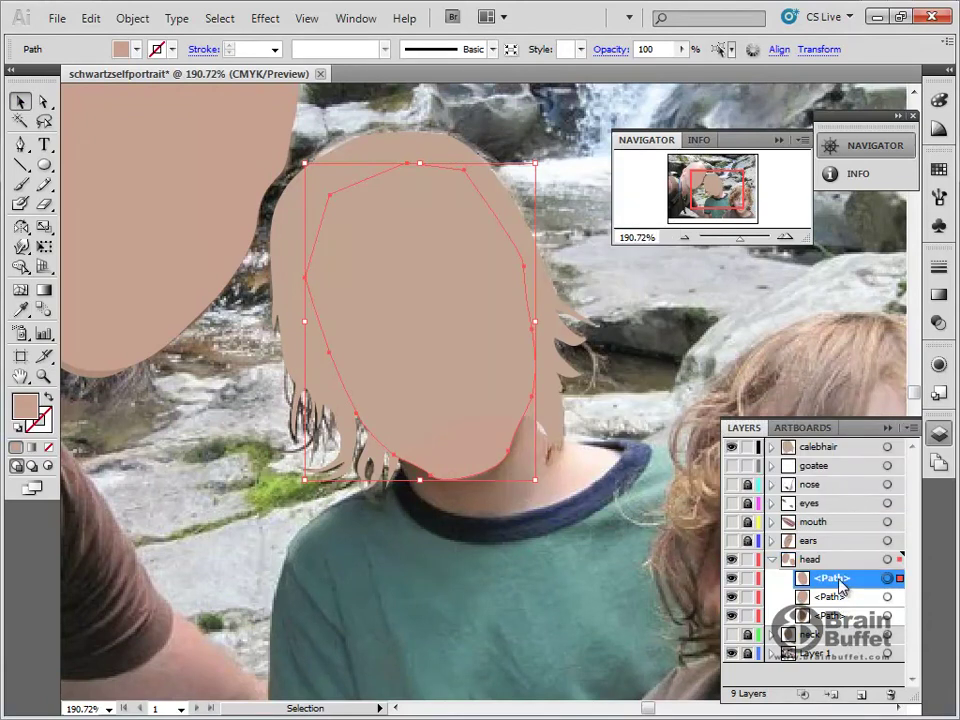
click(862, 694)
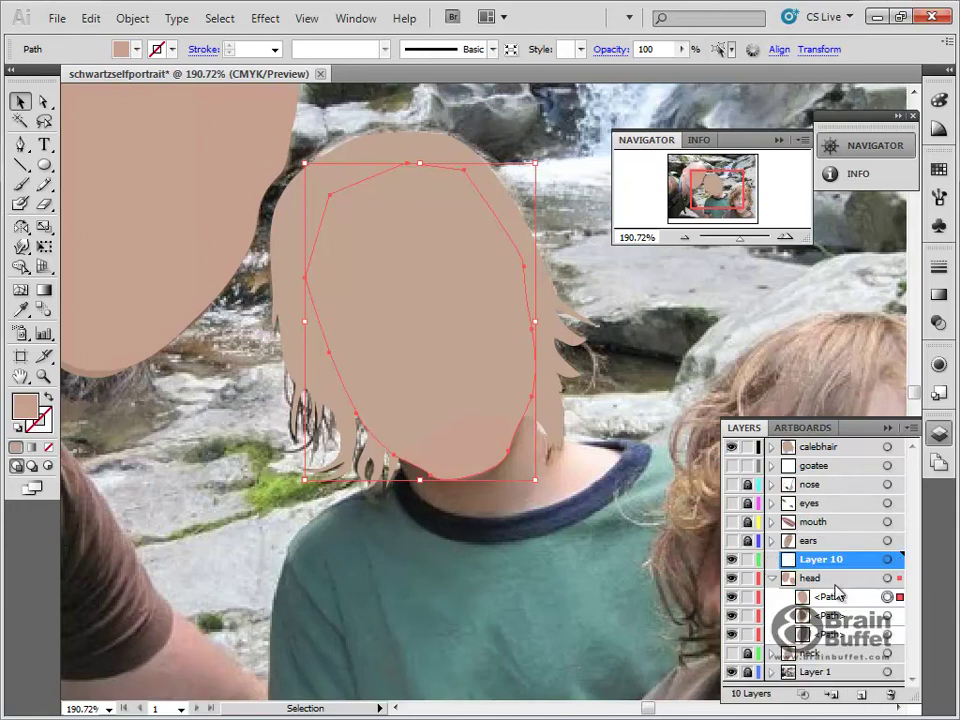
Step: Place the middle boy's face on Layer 10 at the top of the stack, and darken his hair fill to 33% black (K)
drag(834, 603, 845, 447)
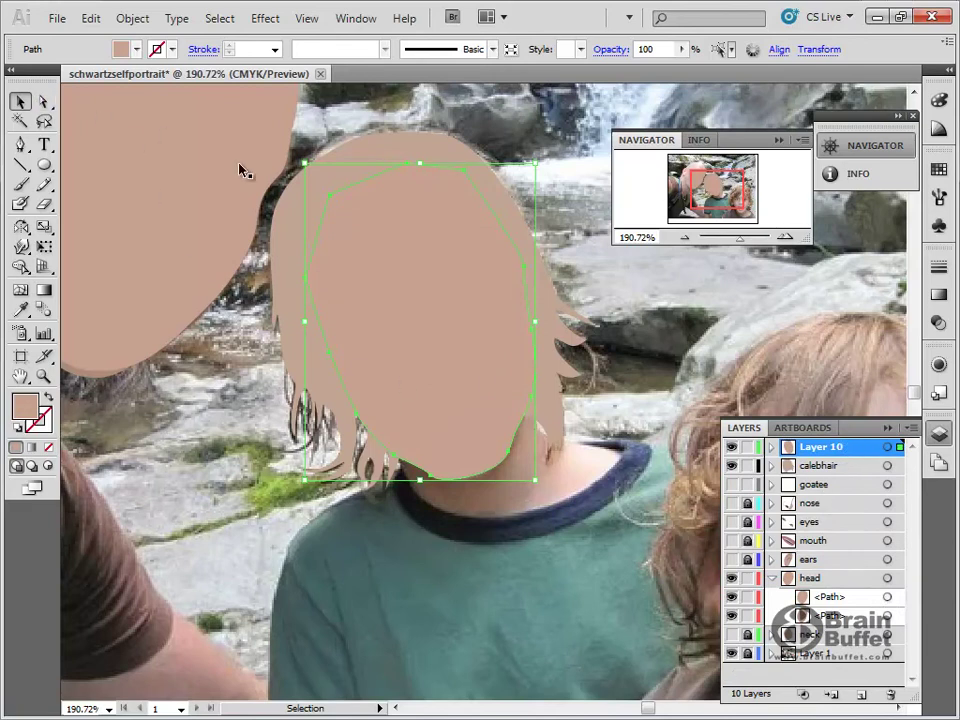
click(293, 203)
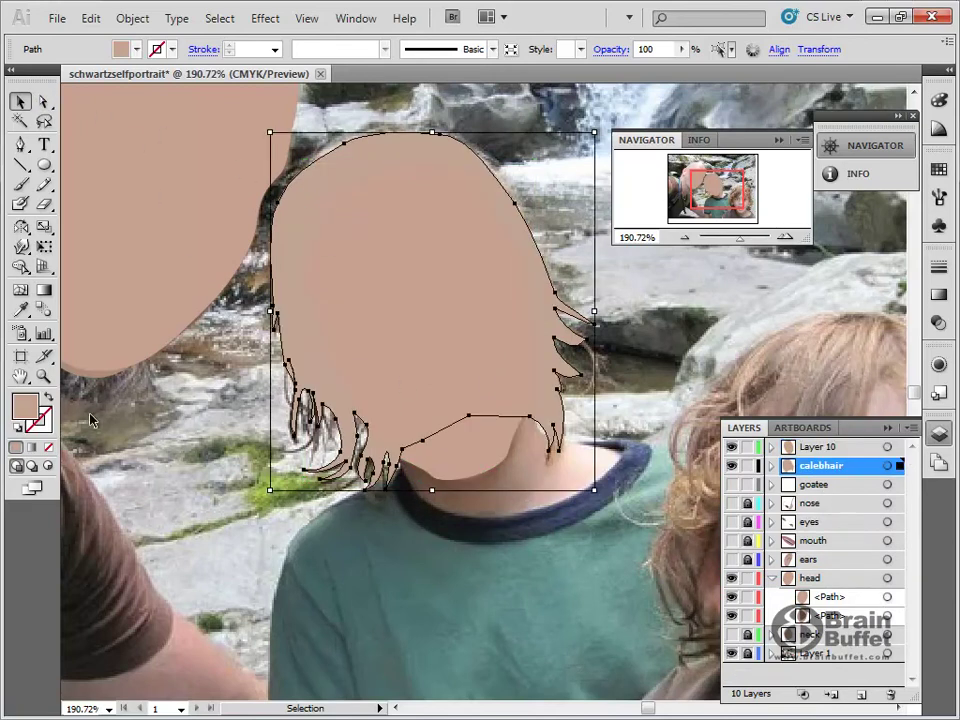
click(939, 101)
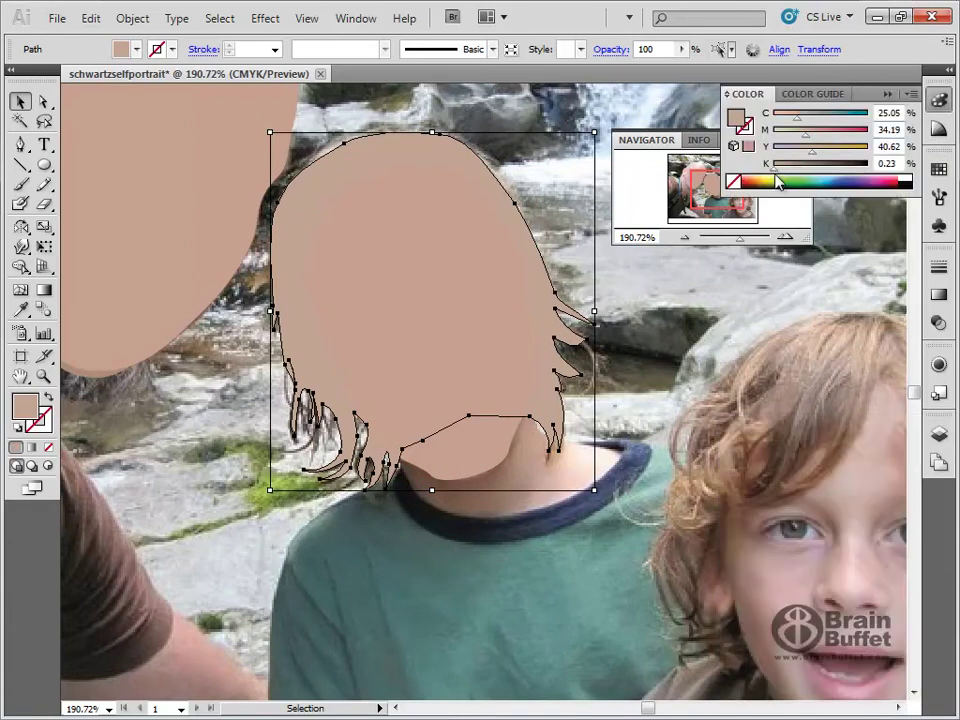
drag(781, 164, 808, 176)
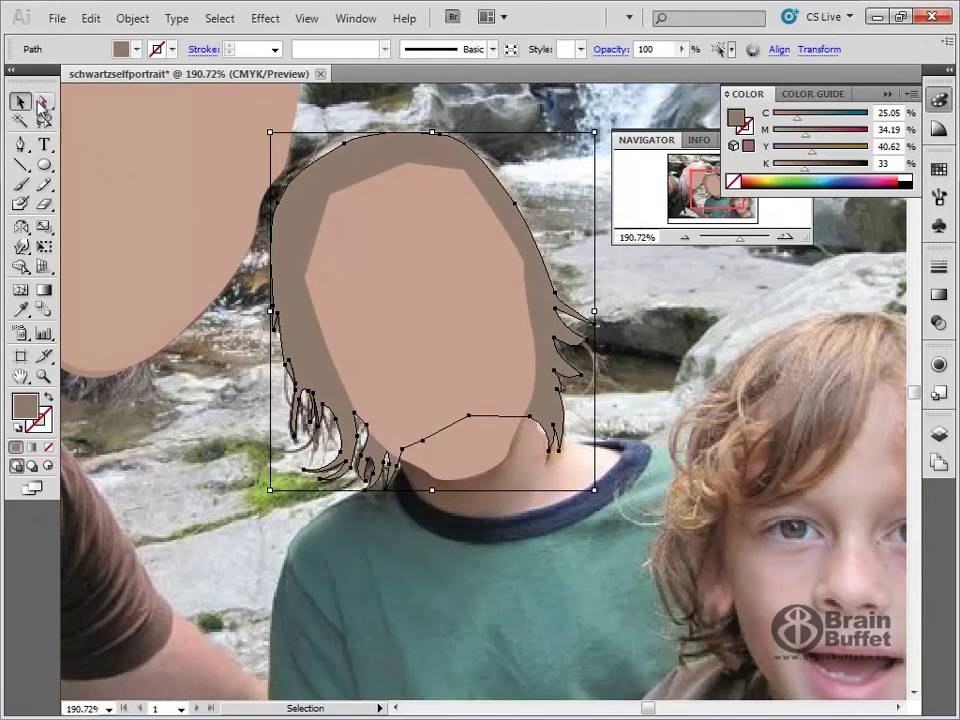
click(557, 120)
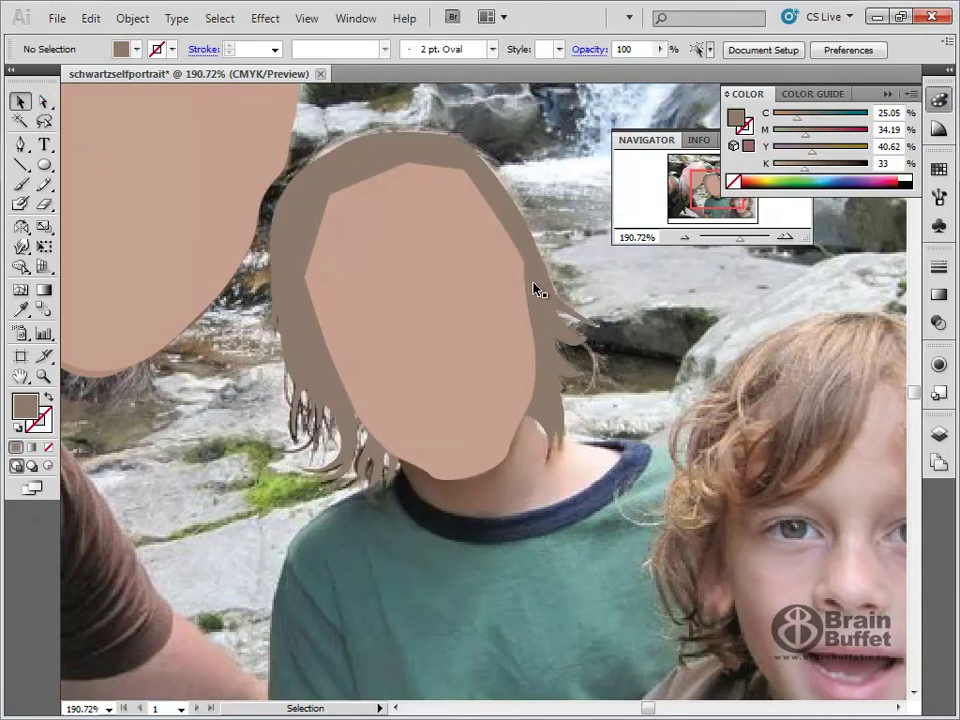
Step: Create a new layer above Layer 10 and name it with the boy's first name followed by "front hair"
click(433, 240)
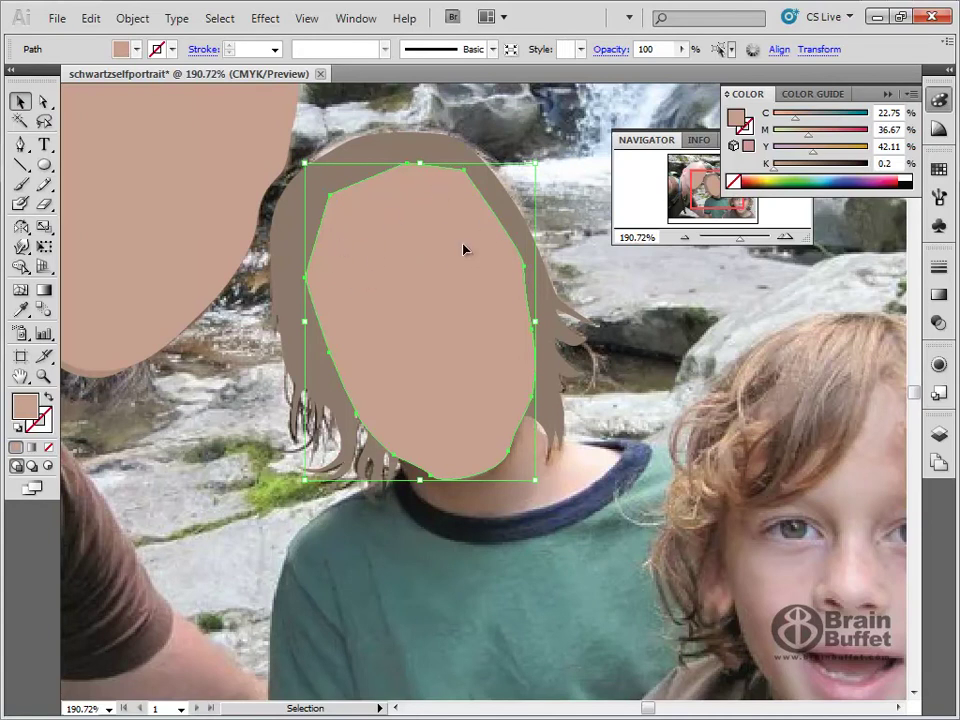
click(938, 433)
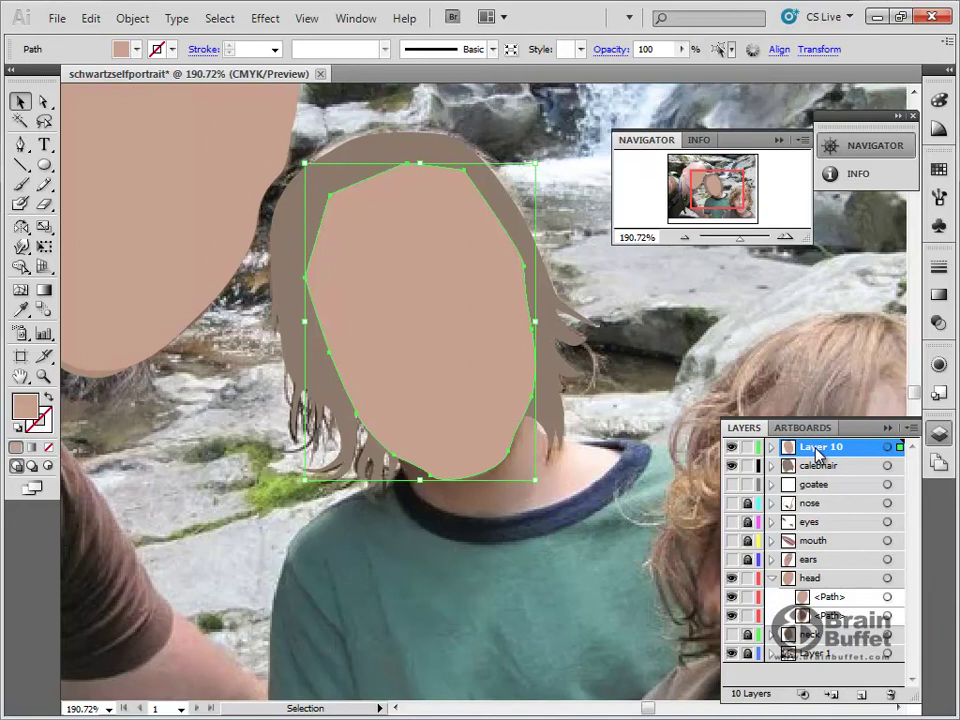
click(861, 694)
double_click(815, 452)
text(caleb front)
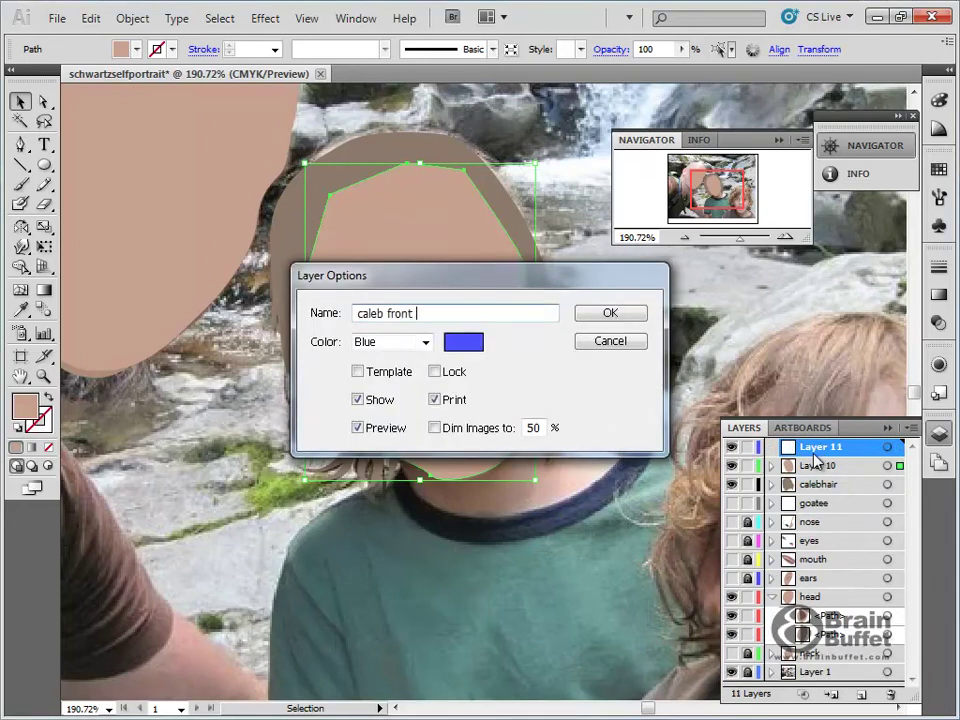
text( hair)
key(Return)
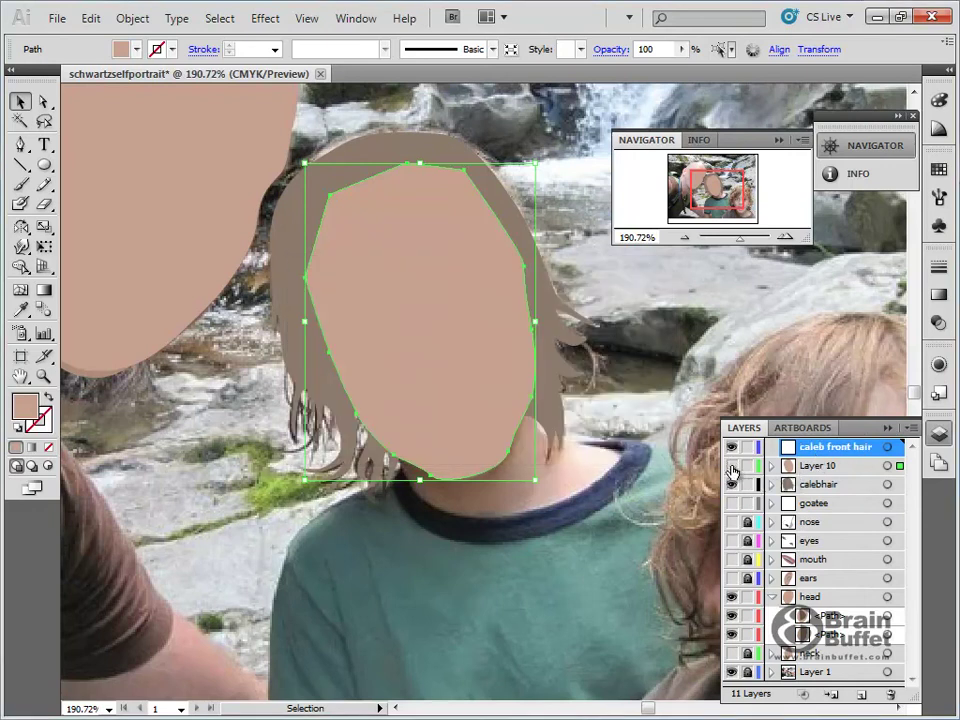
Step: Hide the boy's face and back hair layers, and trace the first pointed fringe strands at the left temple with the Pen tool
drag(733, 468, 731, 486)
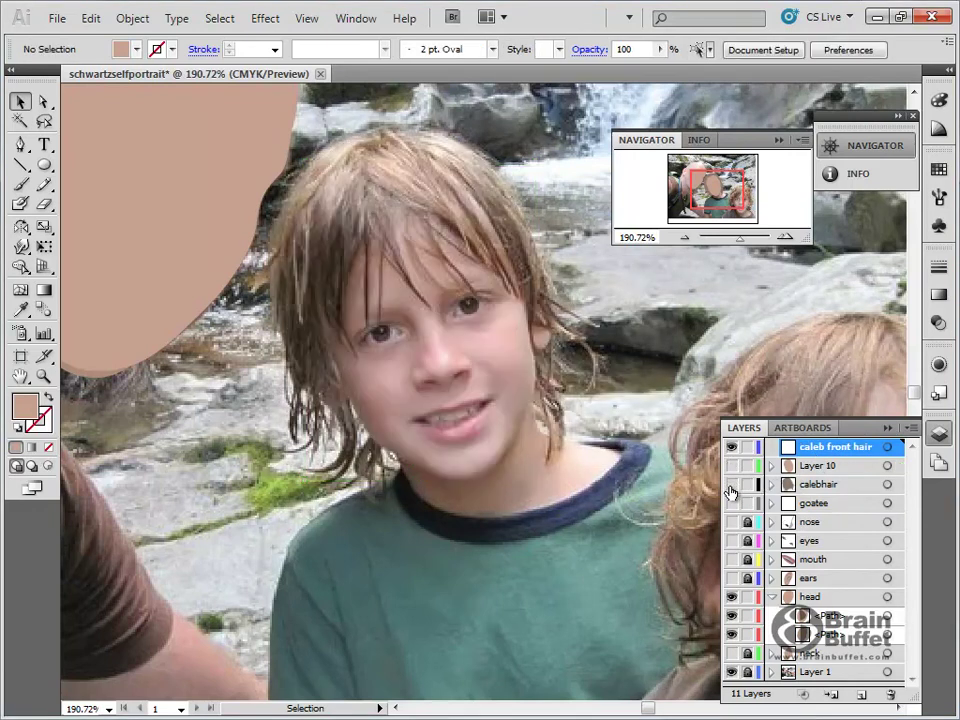
click(21, 145)
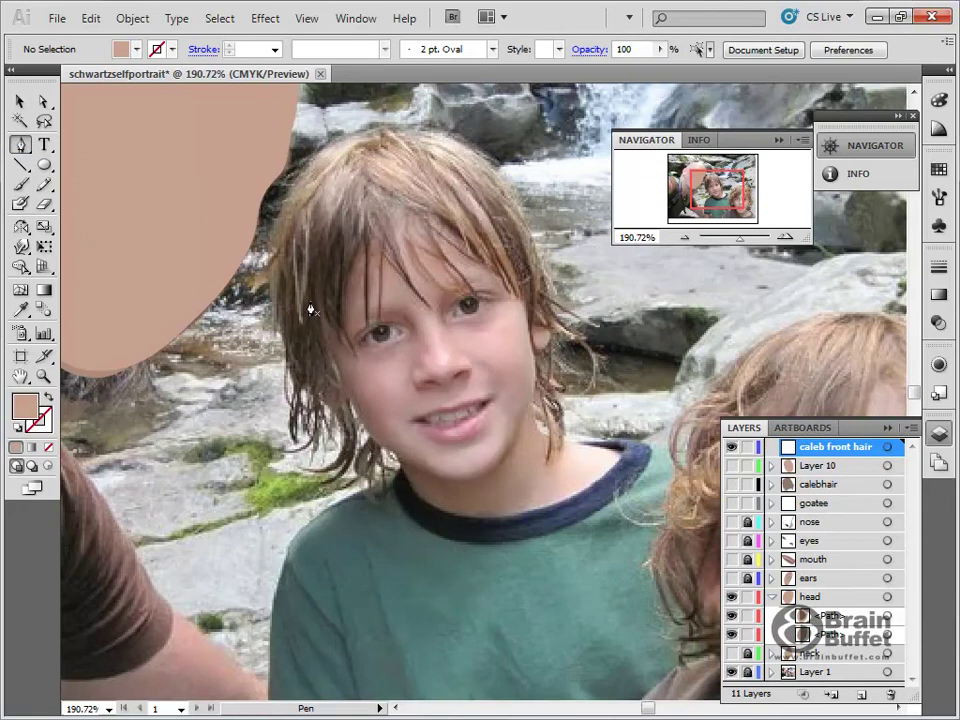
drag(301, 282, 305, 311)
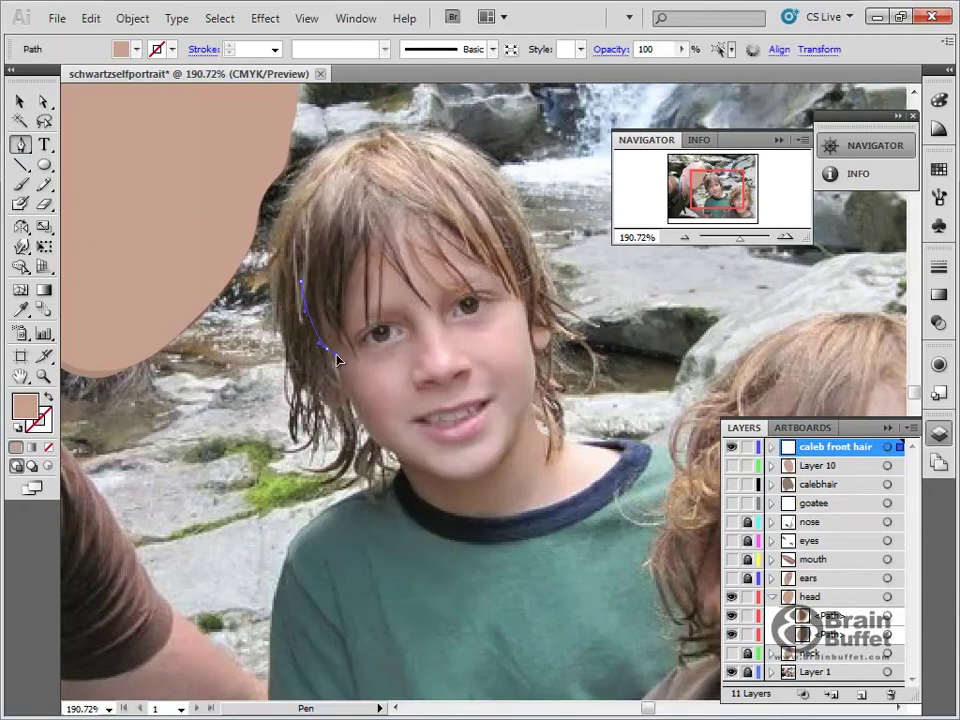
drag(337, 355, 319, 306)
click(317, 285)
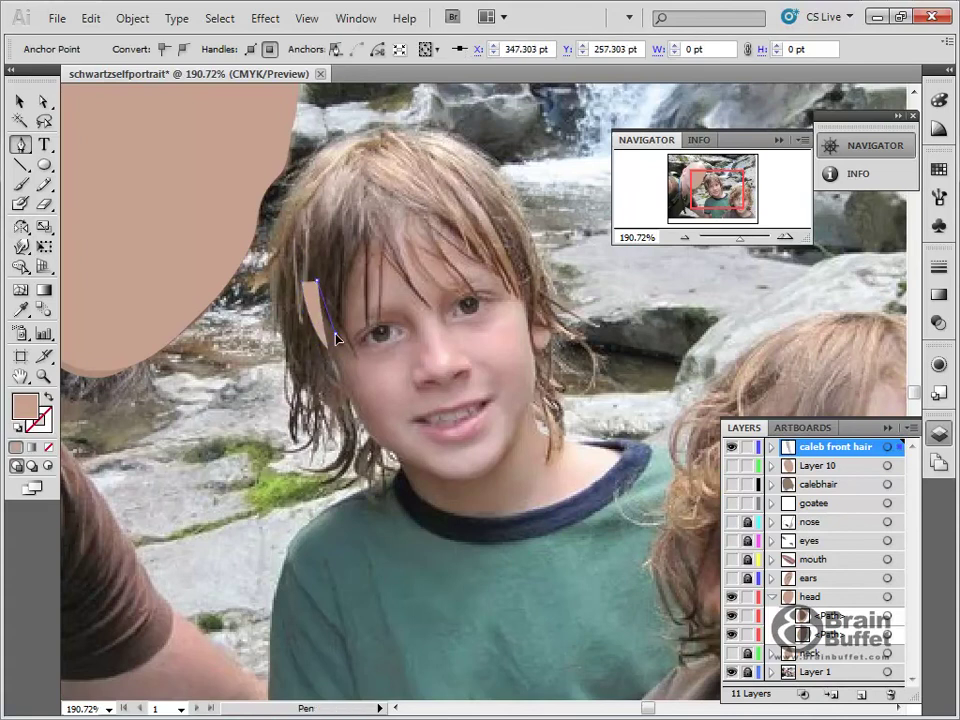
drag(338, 347, 336, 301)
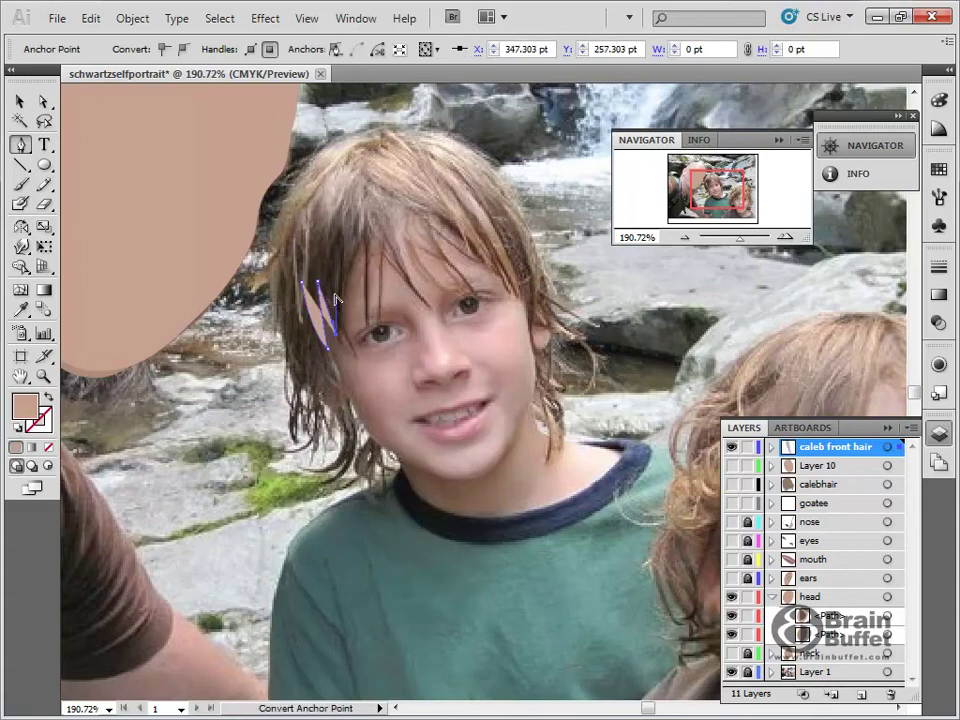
click(326, 281)
click(353, 347)
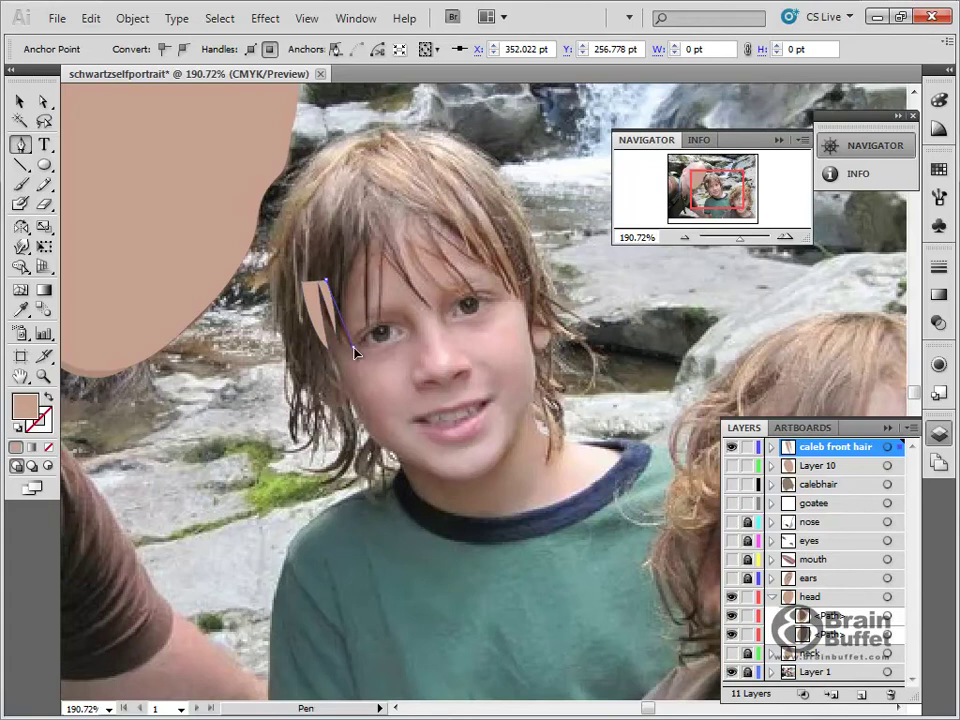
drag(370, 358, 362, 359)
drag(345, 302, 355, 252)
Step: Continue the fringe path with the two thin strands hanging over the forehead above the left-hand eye
click(365, 240)
drag(365, 322, 373, 325)
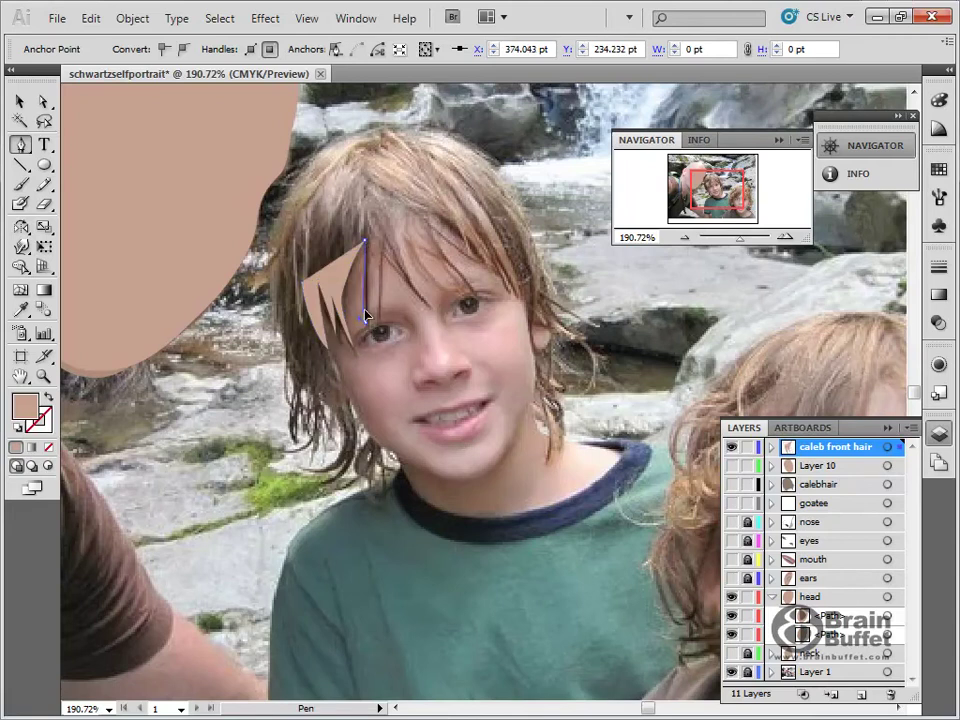
click(365, 243)
drag(366, 241, 371, 231)
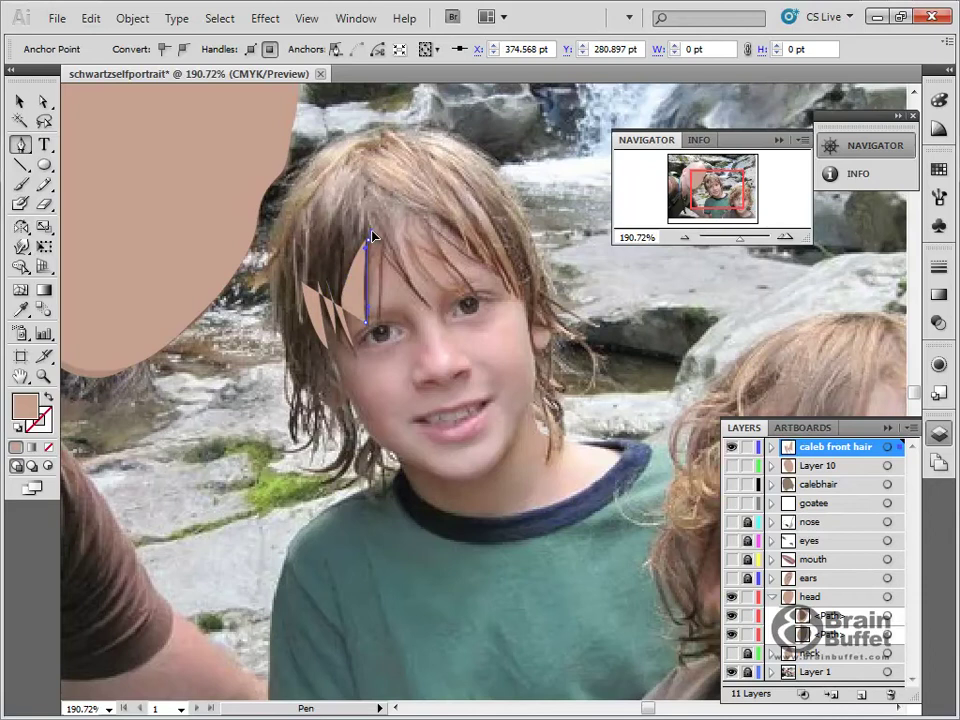
click(371, 237)
click(380, 319)
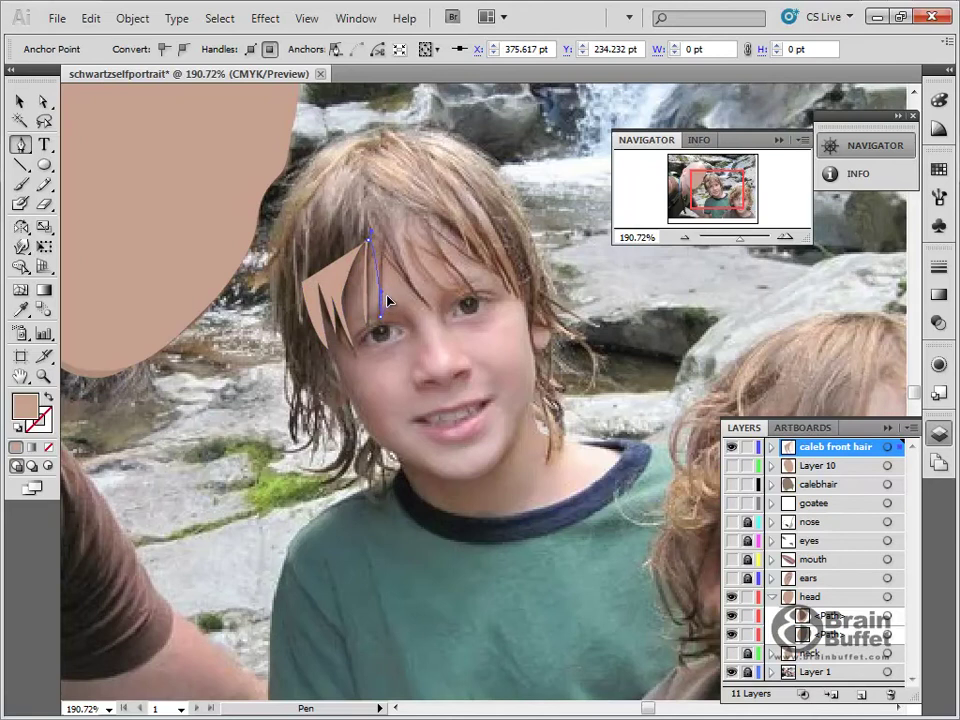
drag(389, 301, 387, 296)
click(382, 267)
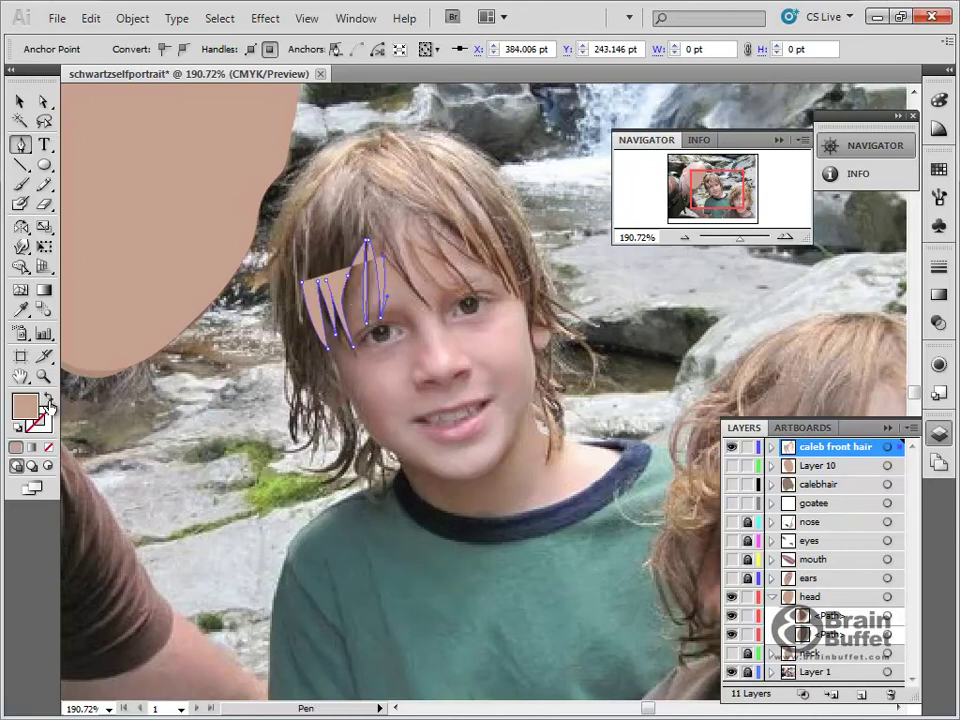
Step: Swap the path's fill and stroke so the photo shows through, and trace the strands across the middle of the forehead
click(49, 398)
click(383, 258)
mouse_move(414, 305)
mouse_down()
mouse_move(442, 320)
mouse_move(419, 284)
mouse_up()
drag(392, 220, 407, 252)
drag(457, 295, 436, 273)
drag(410, 228, 410, 224)
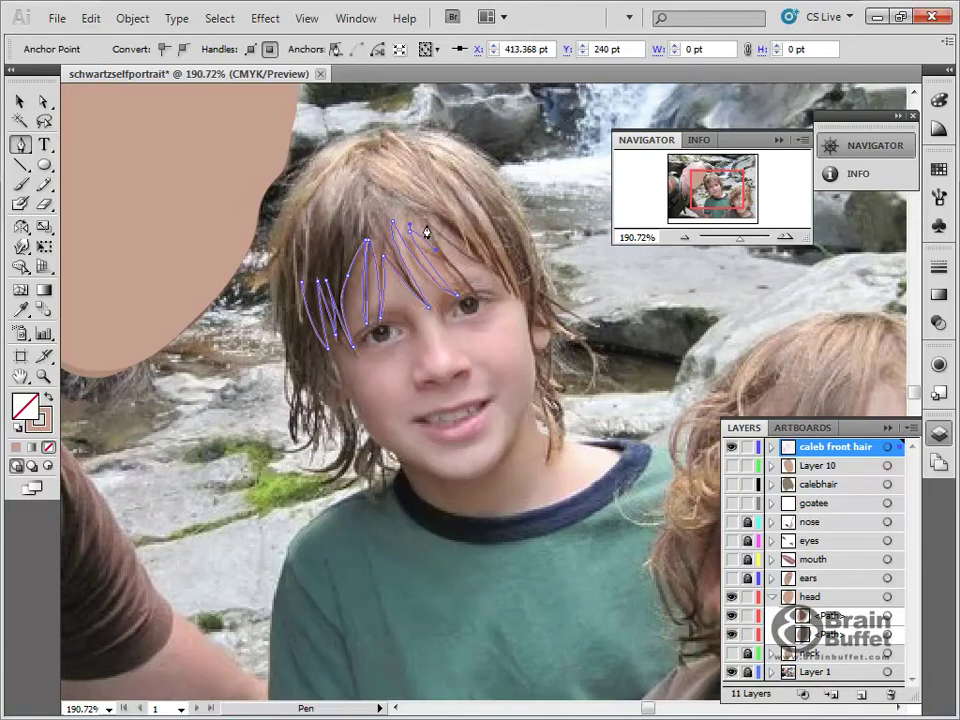
Step: Trace the remaining fringe strands above the right-hand eye and on to the right temple
click(427, 222)
mouse_move(470, 288)
mouse_down()
mouse_move(480, 295)
mouse_move(463, 264)
mouse_up()
drag(438, 224, 446, 233)
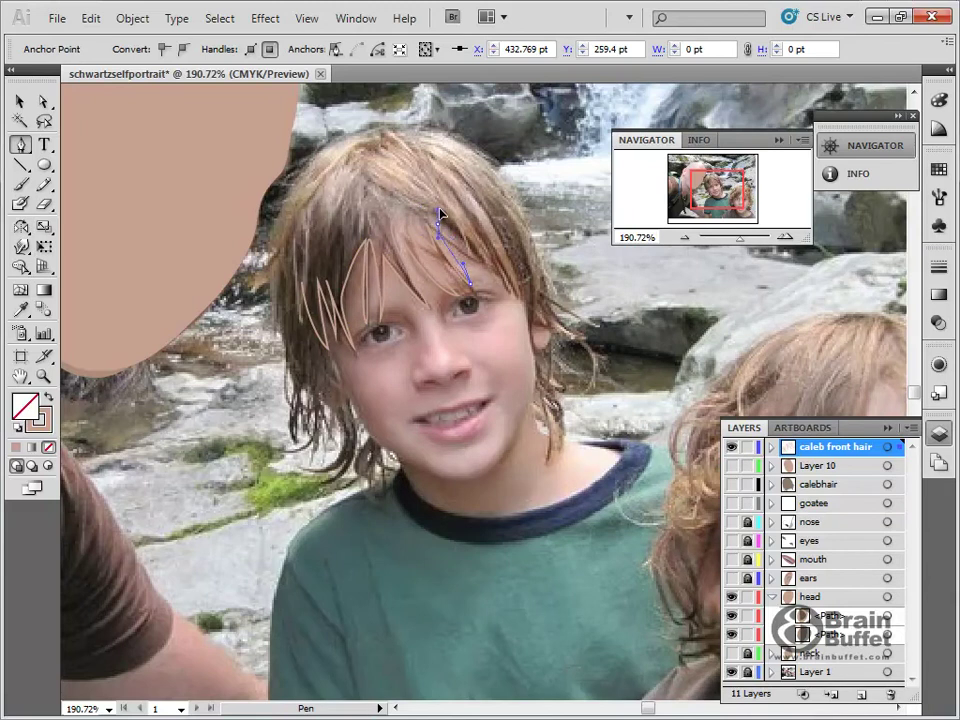
drag(457, 242, 511, 292)
drag(505, 292, 513, 262)
click(480, 228)
click(494, 221)
click(519, 299)
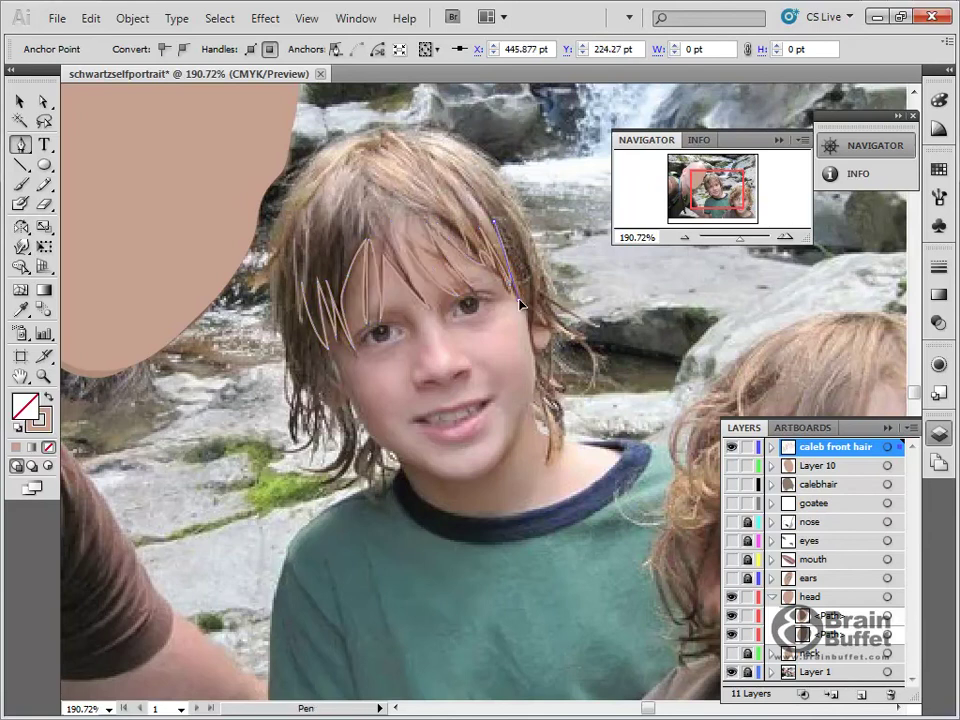
drag(528, 280, 526, 261)
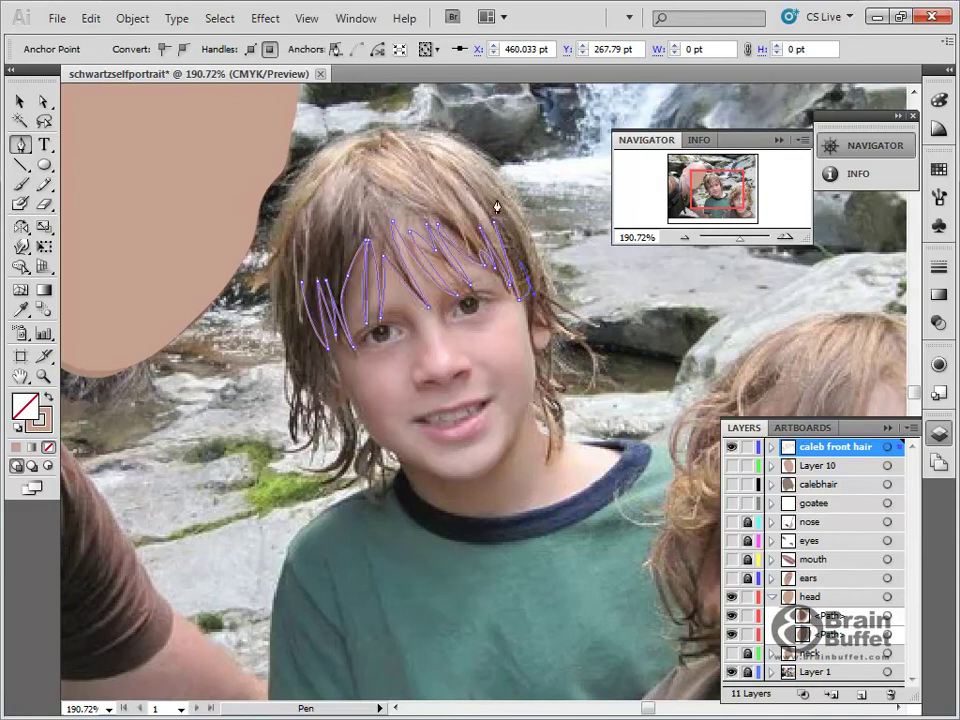
Step: Carry the fringe outline over the crown and close it with a curve at its starting point on the left temple
click(423, 154)
click(369, 156)
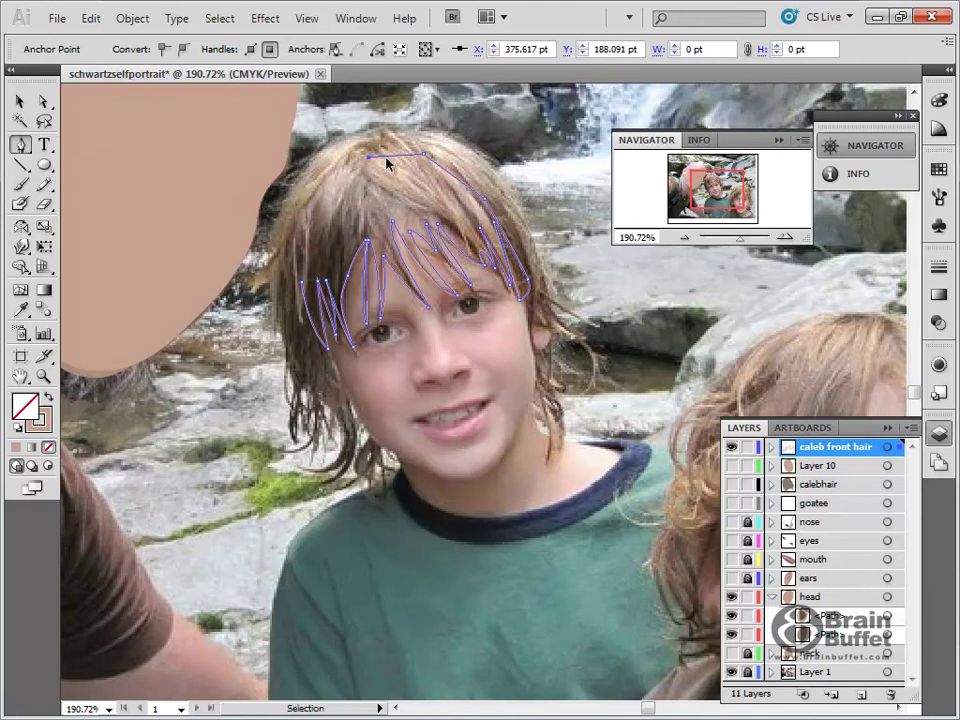
drag(303, 287, 292, 424)
key(alt)
alt+click(368, 157)
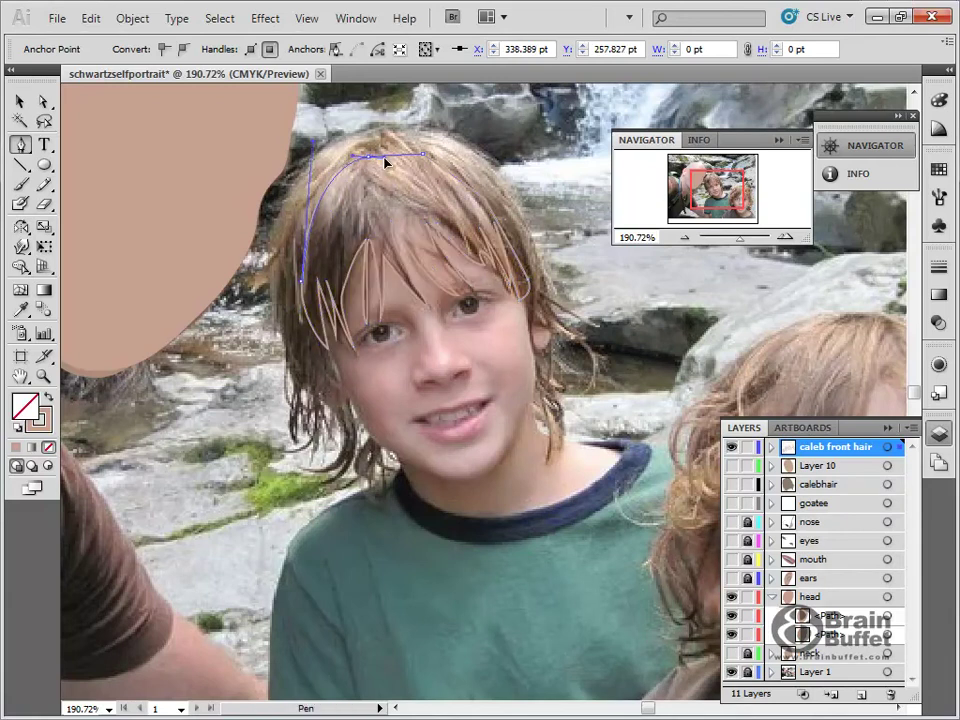
mouse_move(361, 158)
mouse_down()
mouse_move(346, 158)
mouse_move(373, 157)
mouse_up()
key(ctrl)
click(373, 142)
Step: Reshape the fringe outline with Direct Selection, moving the crown anchors outward and adjusting the curve at the right temple
click(43, 102)
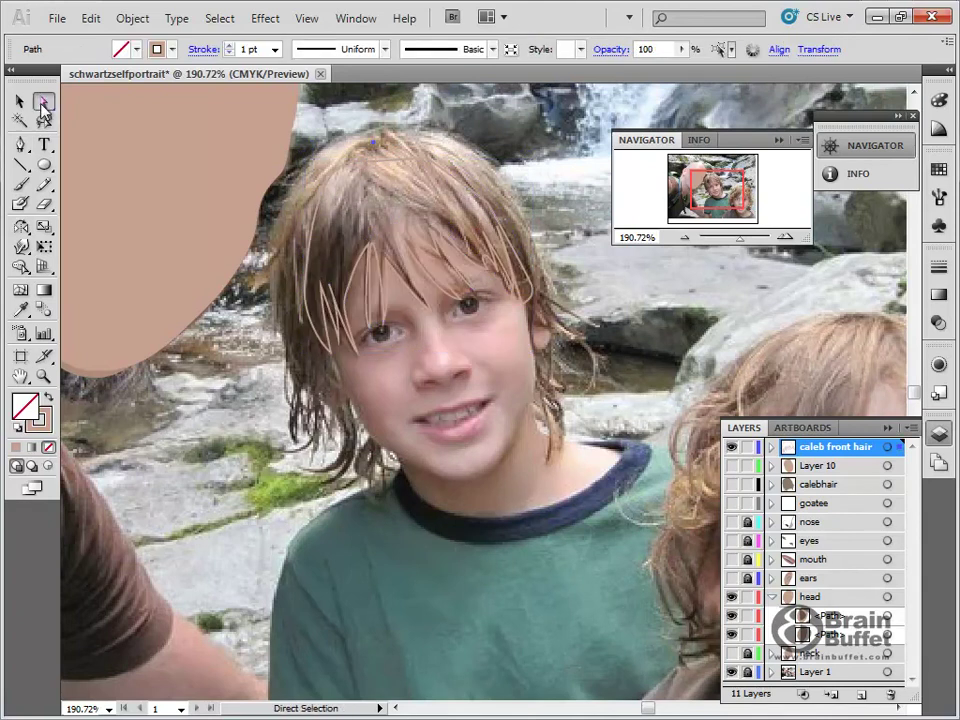
click(365, 162)
click(375, 162)
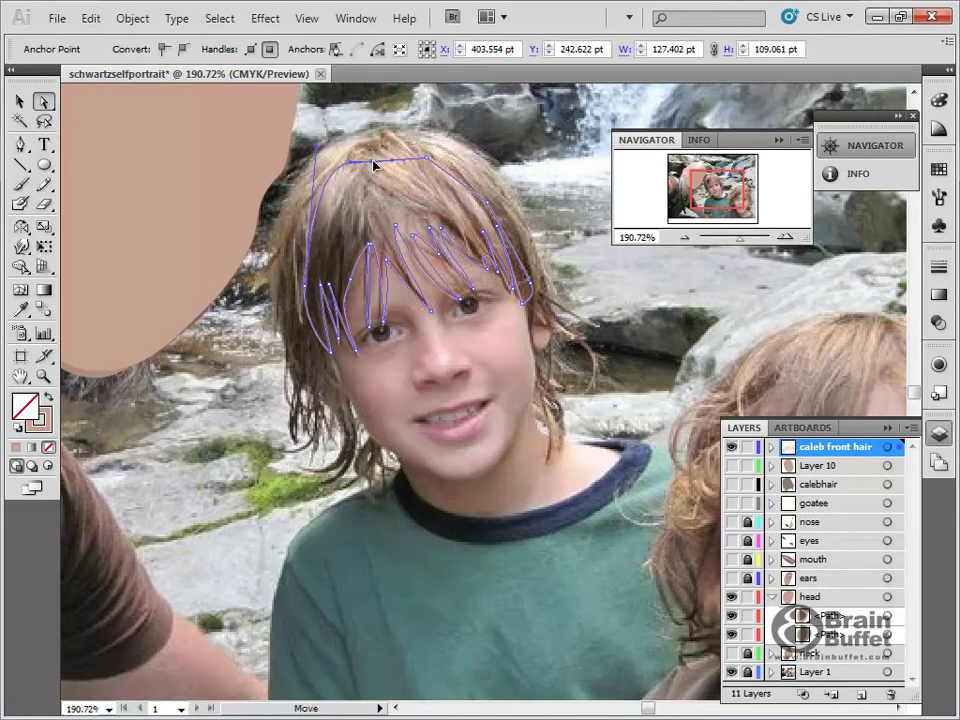
click(379, 174)
drag(371, 161, 370, 147)
drag(432, 157, 440, 154)
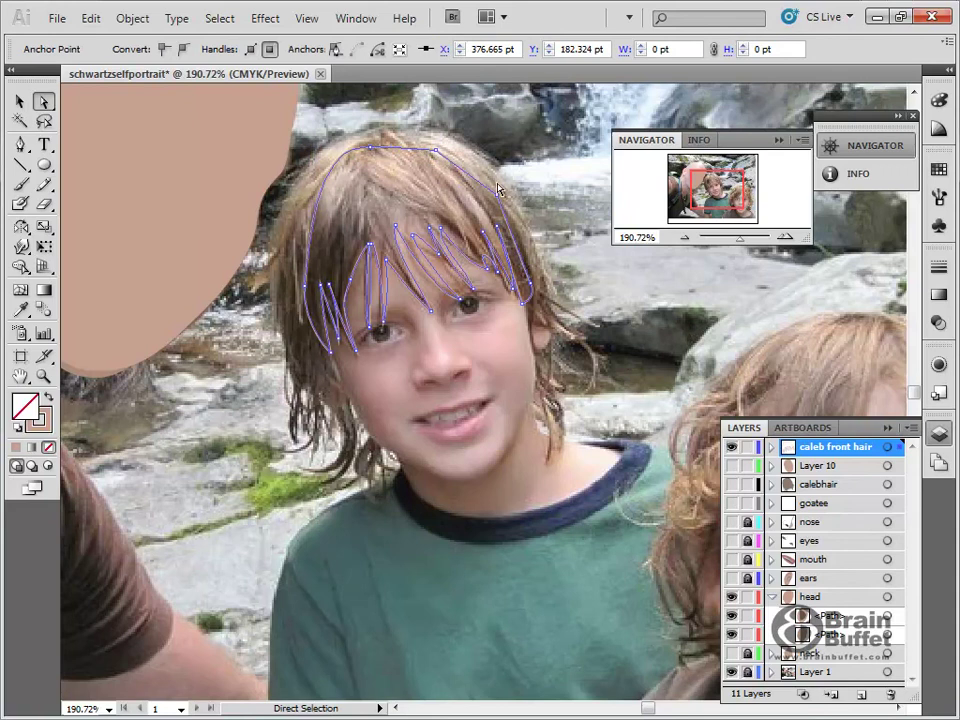
drag(536, 292, 521, 260)
click(510, 241)
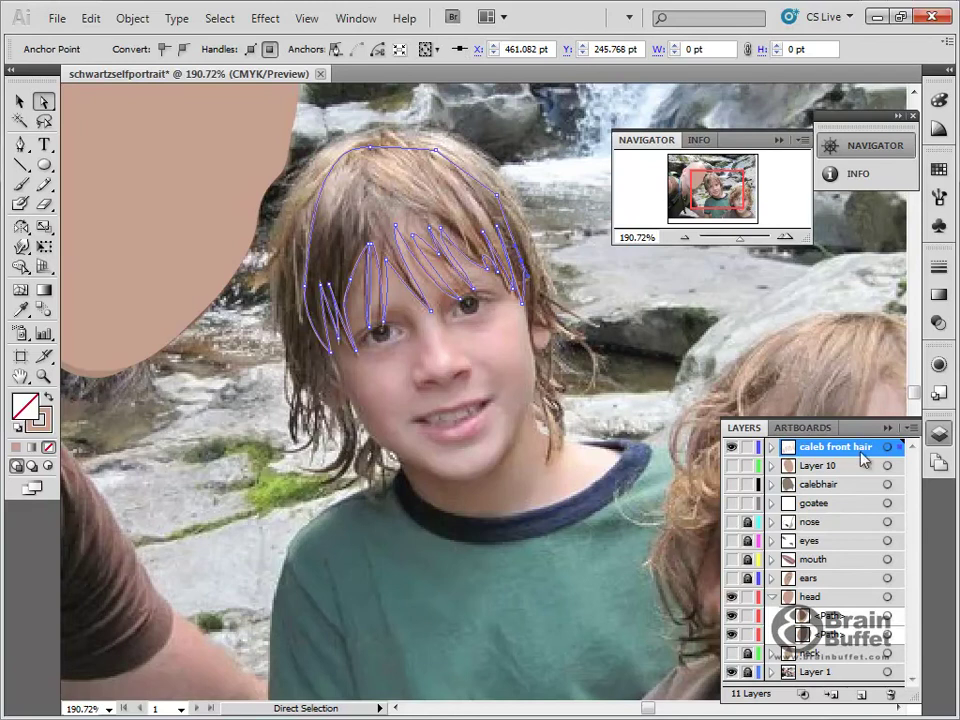
Step: Show the back hair layer, fill the fringe with its sampled brown and no stroke, and show the face layer again
click(733, 484)
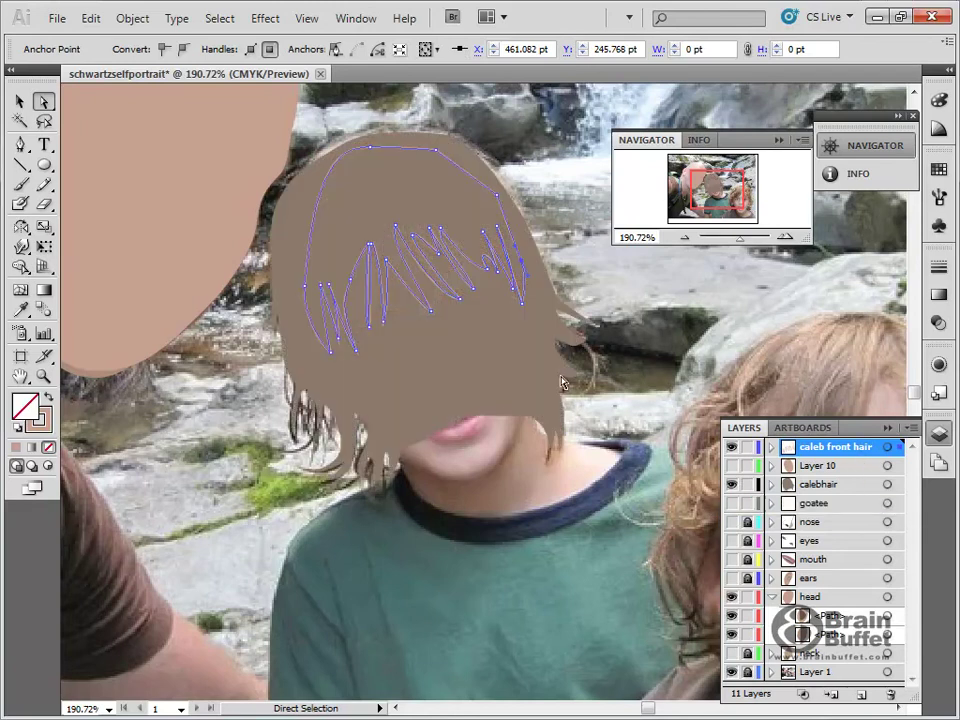
click(20, 309)
click(429, 370)
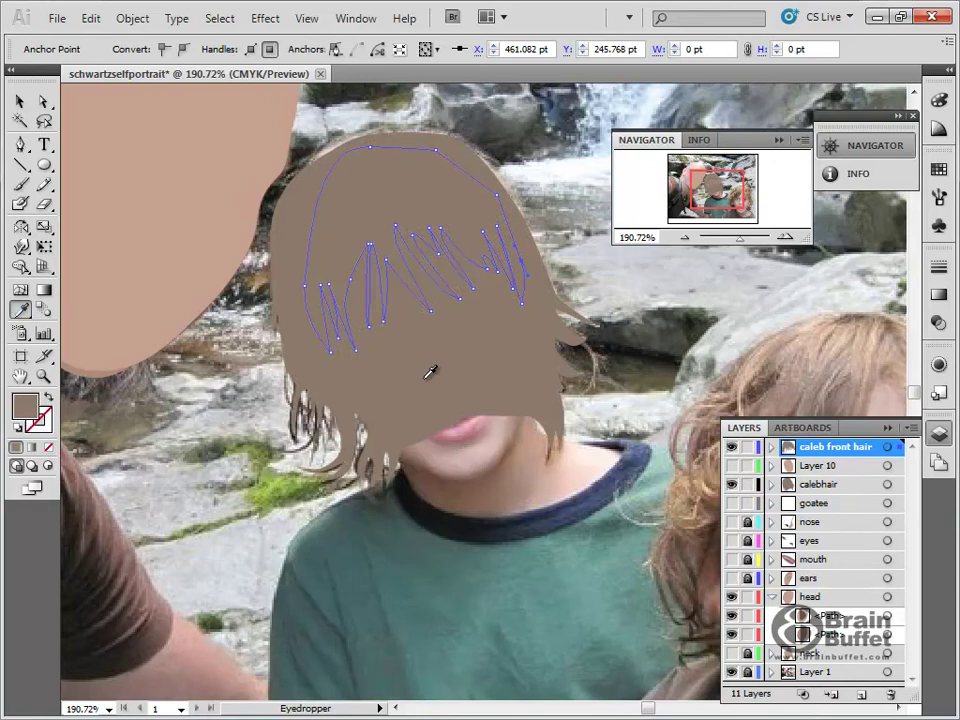
click(20, 101)
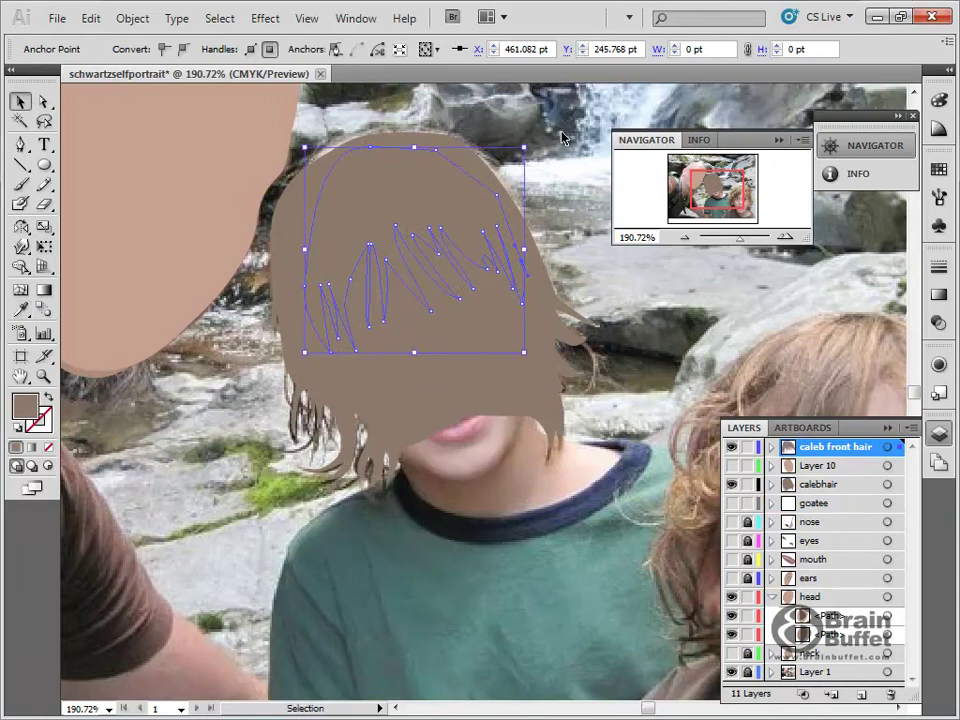
click(421, 98)
click(733, 466)
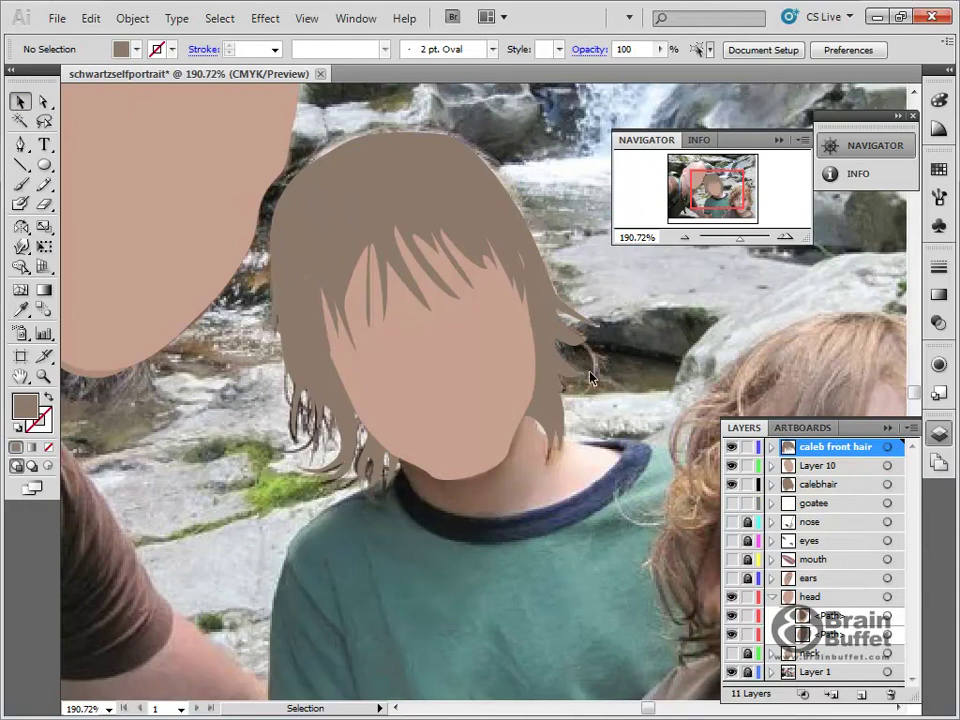
Step: Move the fringe's left temple anchor slightly outward with Direct Selection to cover the small gap beside the strands
double_click(20, 376)
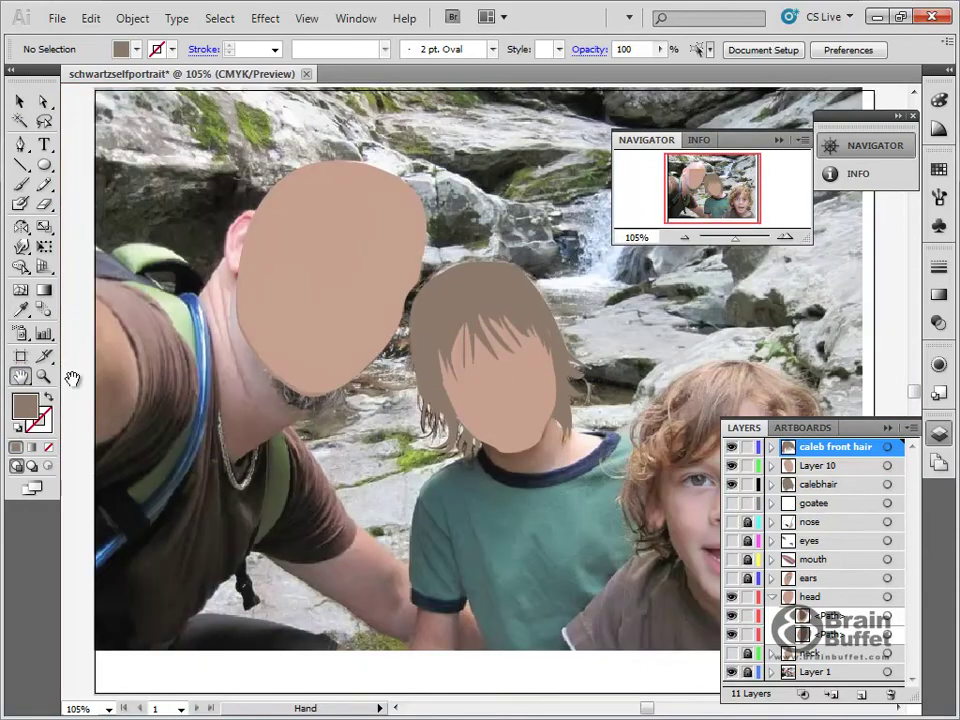
key(z)
drag(396, 313, 506, 414)
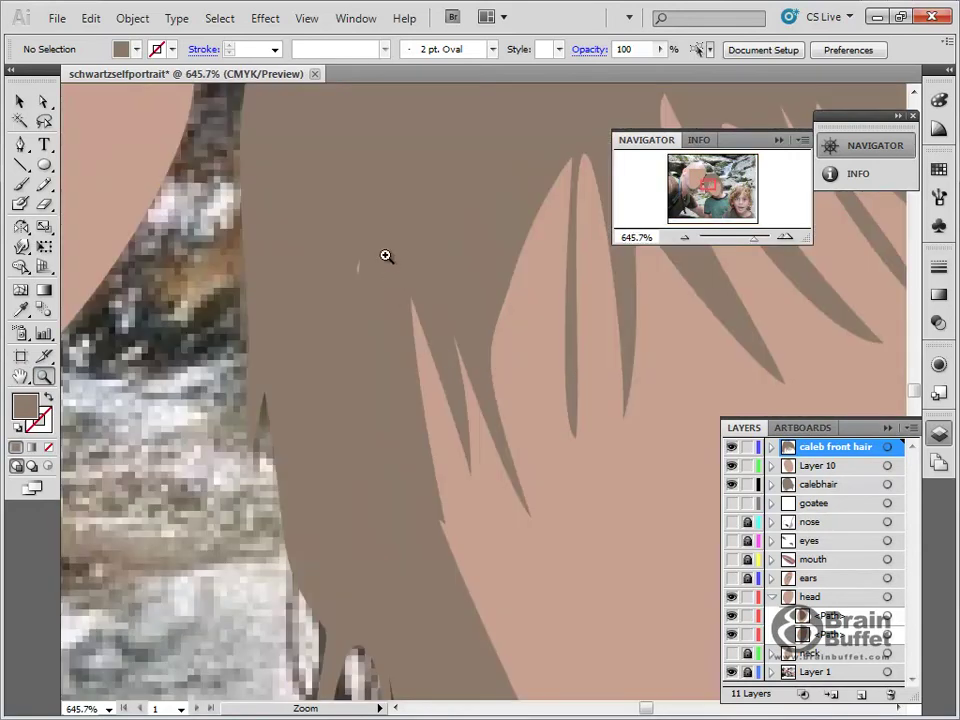
click(20, 101)
click(405, 272)
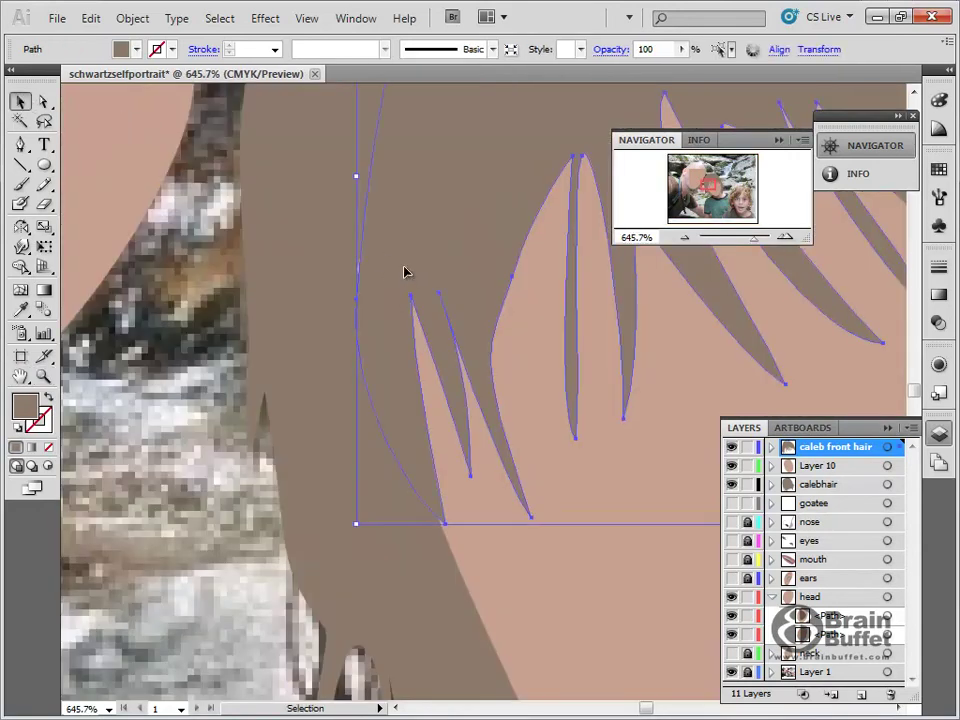
click(44, 121)
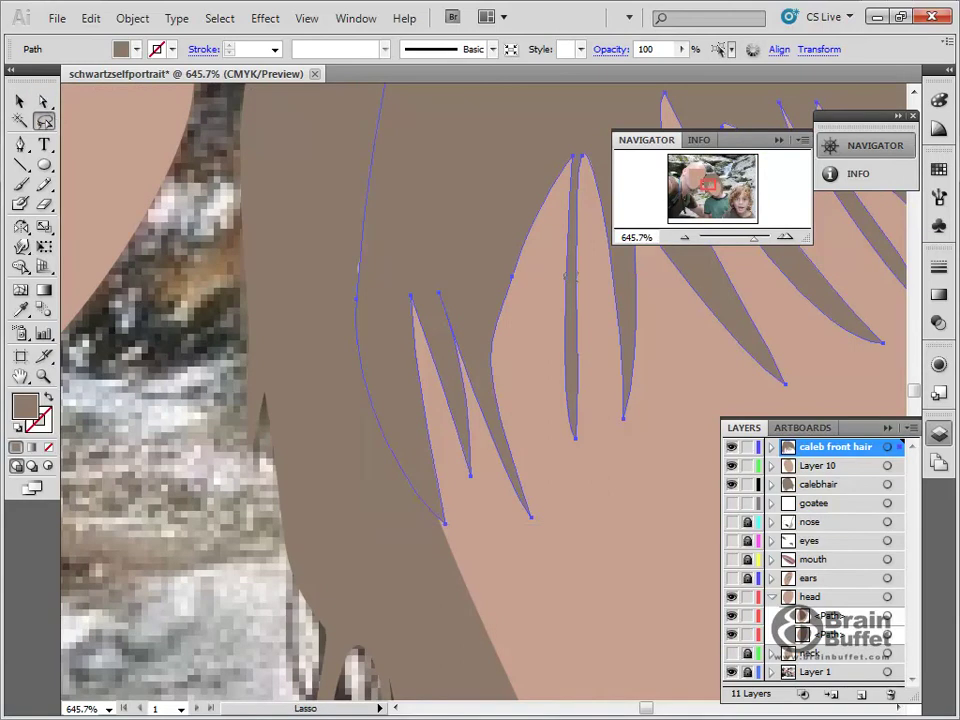
key(ctrl+shift+a)
click(44, 101)
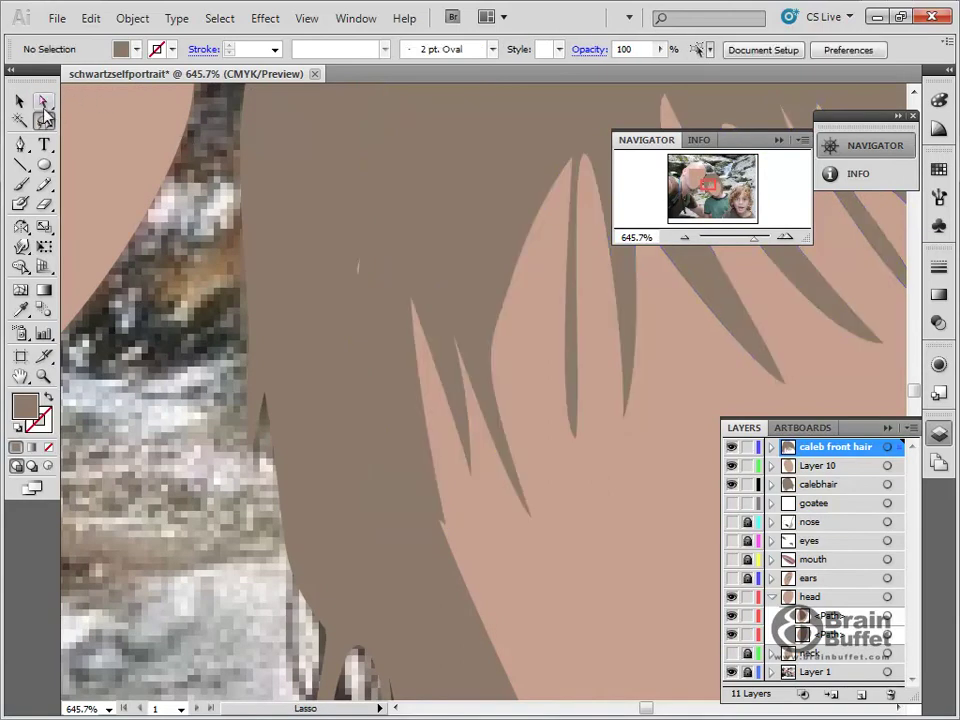
click(486, 227)
click(354, 306)
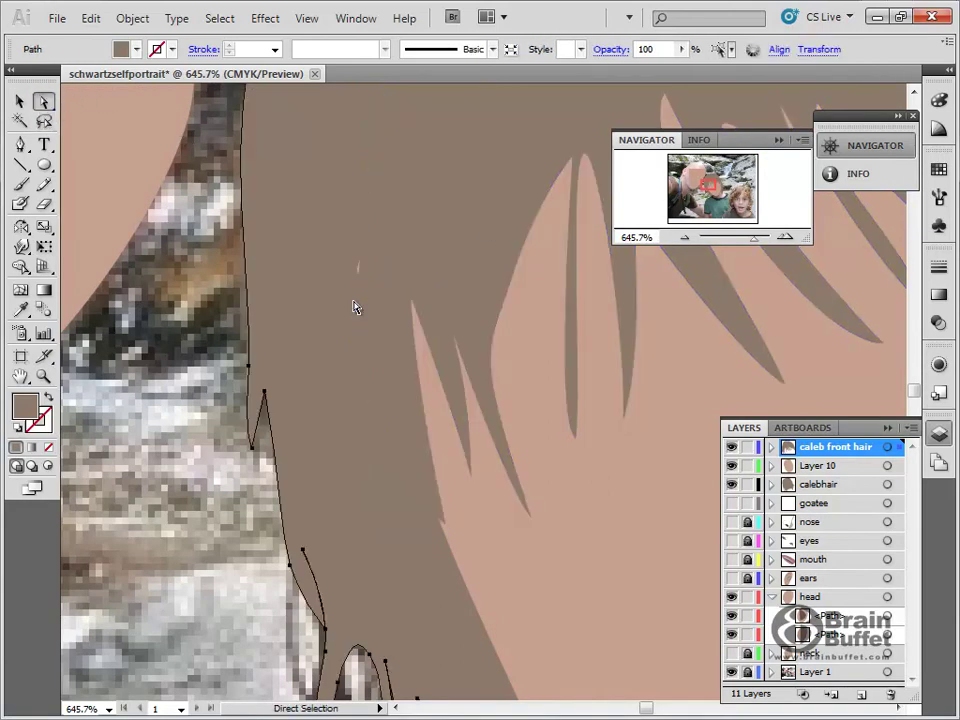
click(360, 308)
click(349, 302)
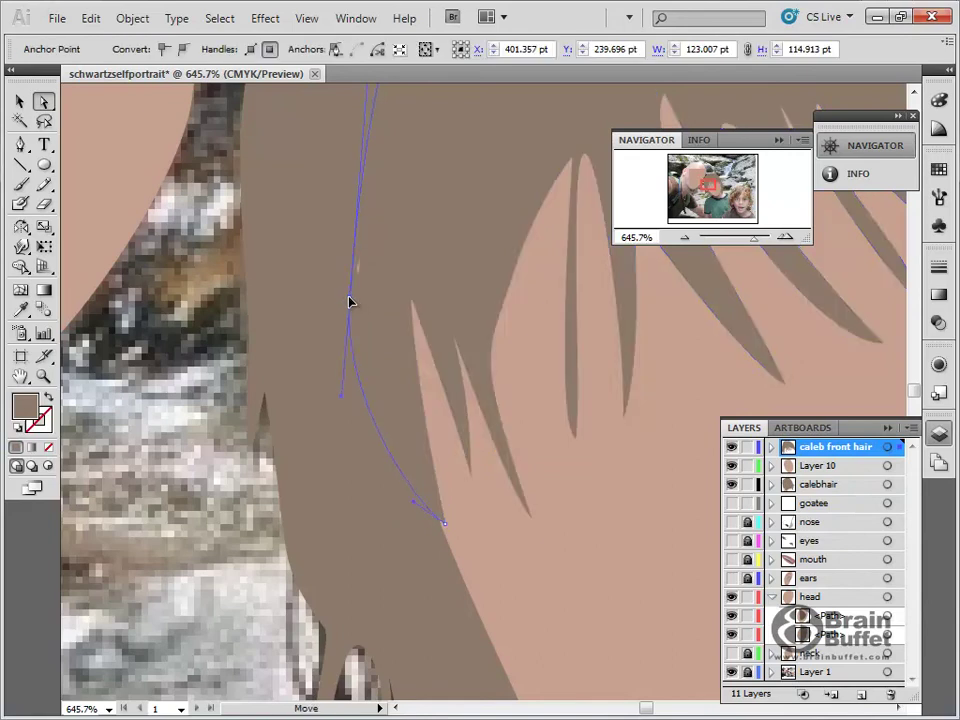
Step: Lighten the whole fringe's fill by lowering its black value to 16%, and deselect it
click(429, 241)
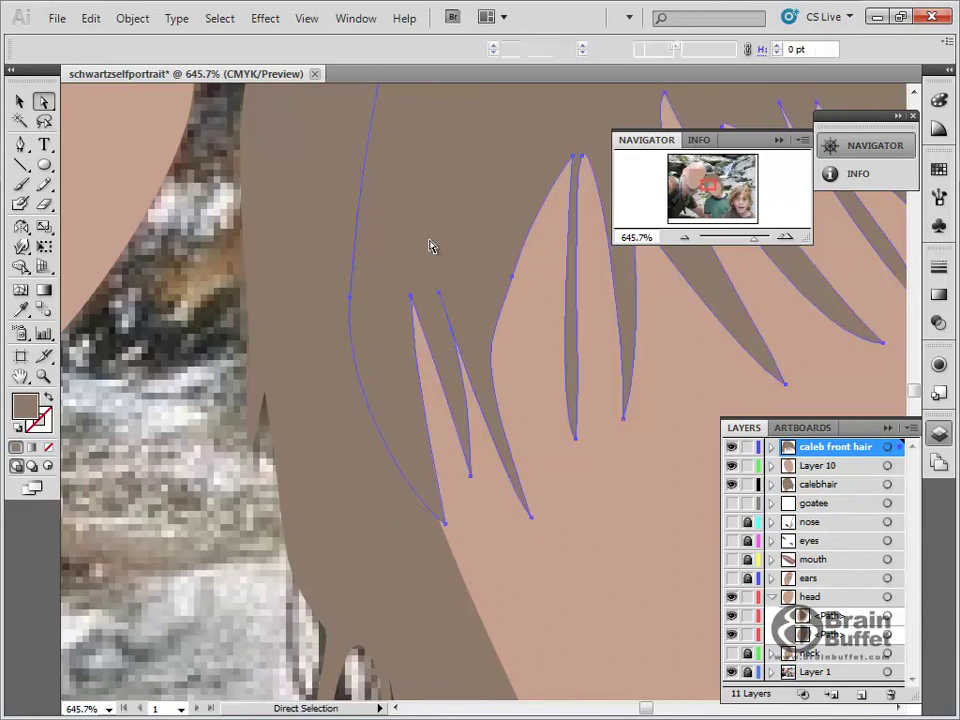
click(21, 378)
double_click(22, 377)
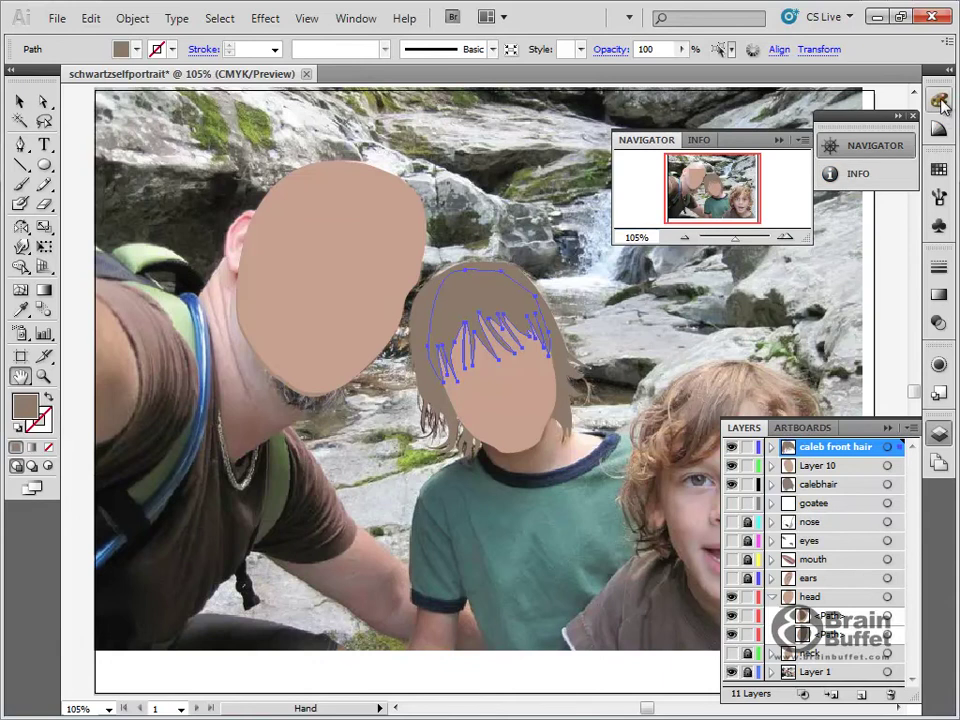
click(938, 170)
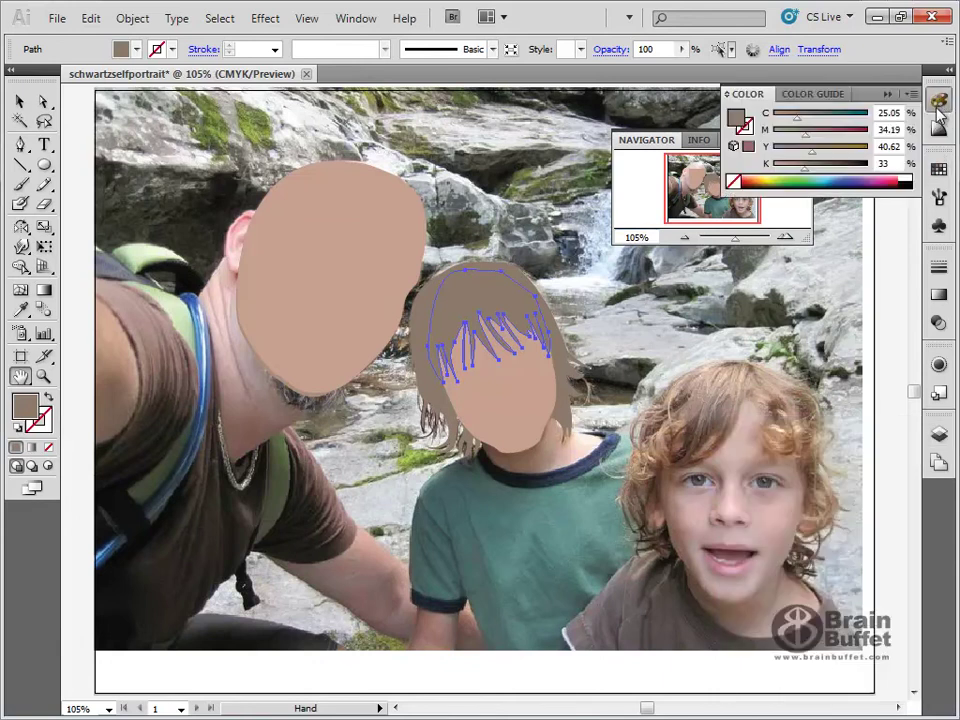
drag(808, 176, 789, 173)
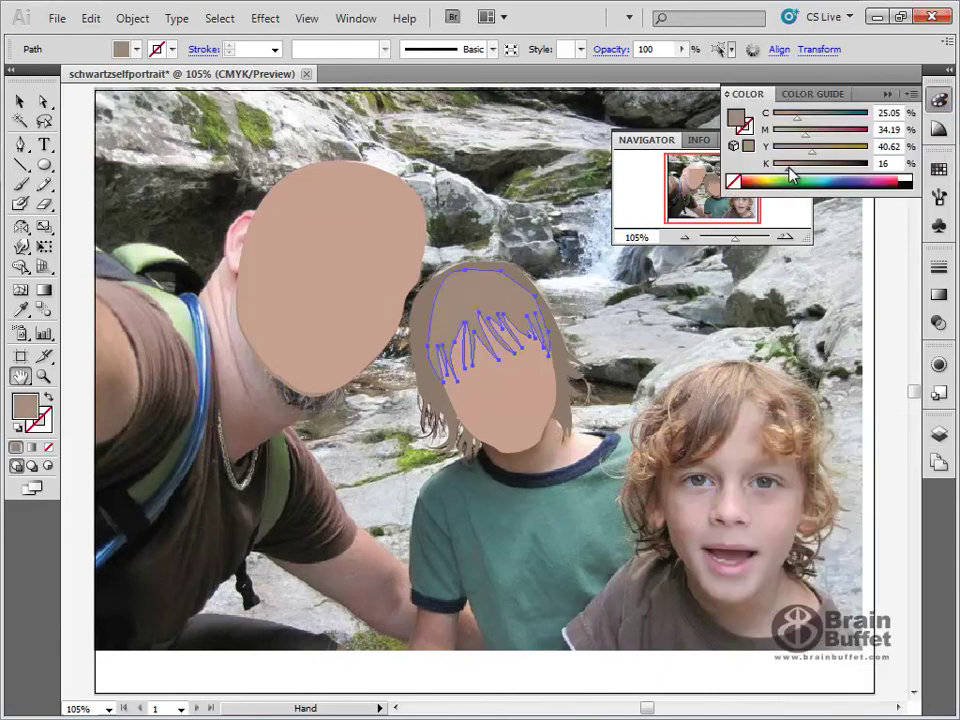
key(v)
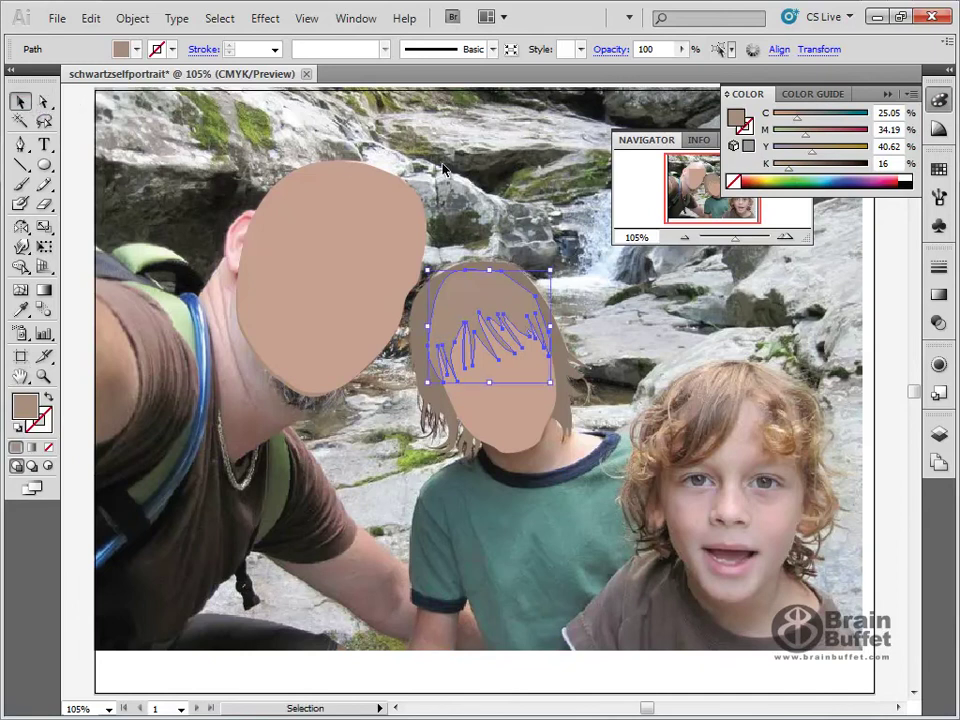
click(553, 183)
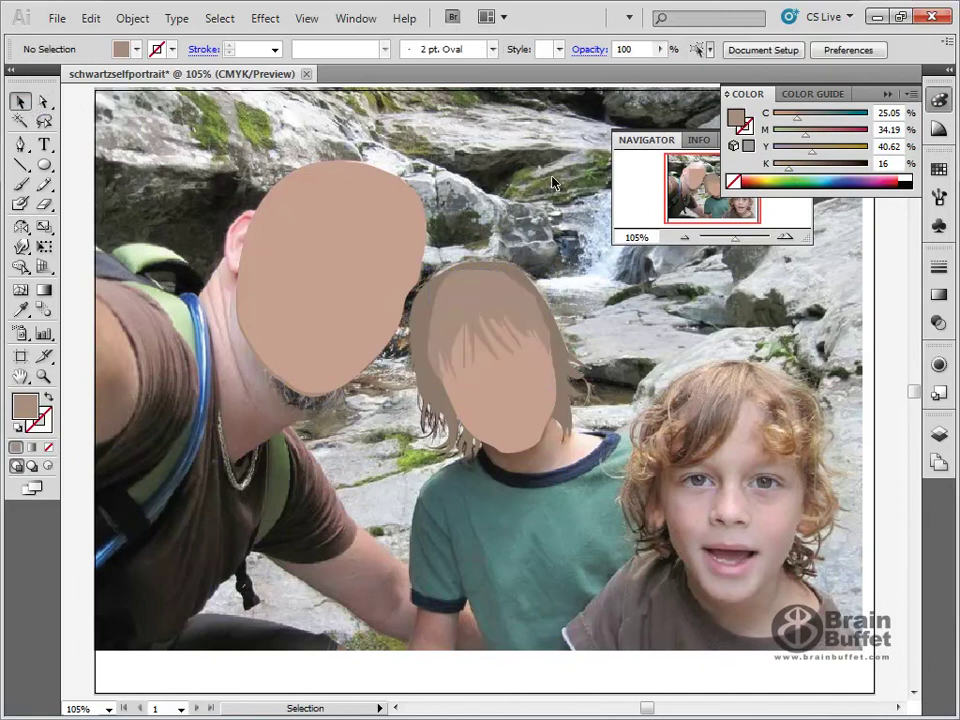
Step: Pull the fringe's left temple and crown anchors out to the back hair's edge and bow the curve between them outward
click(452, 318)
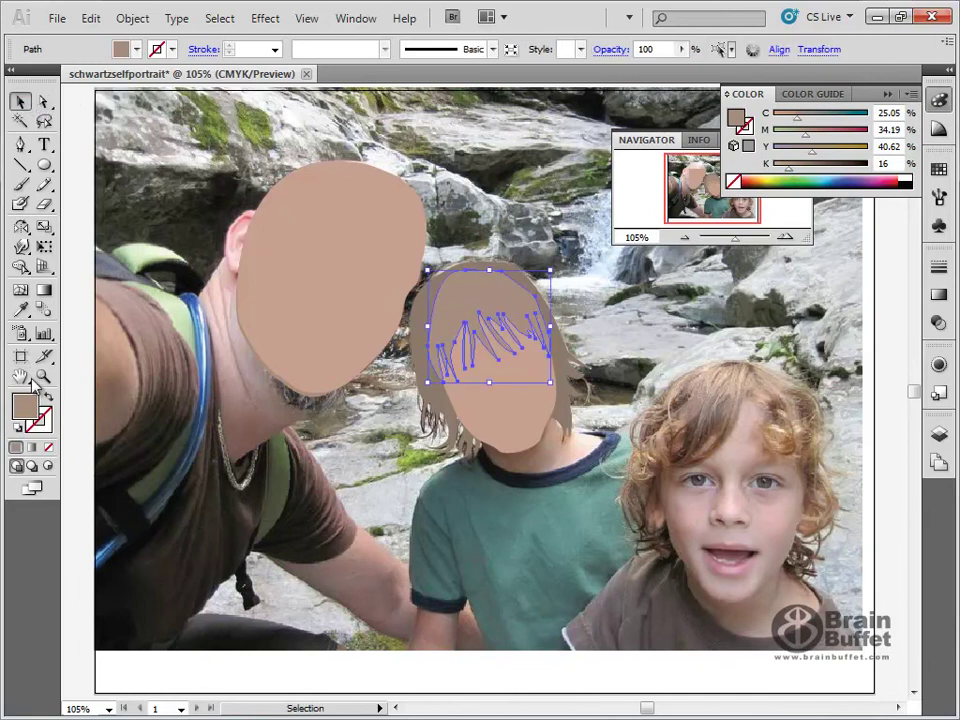
key(z)
drag(371, 219, 620, 423)
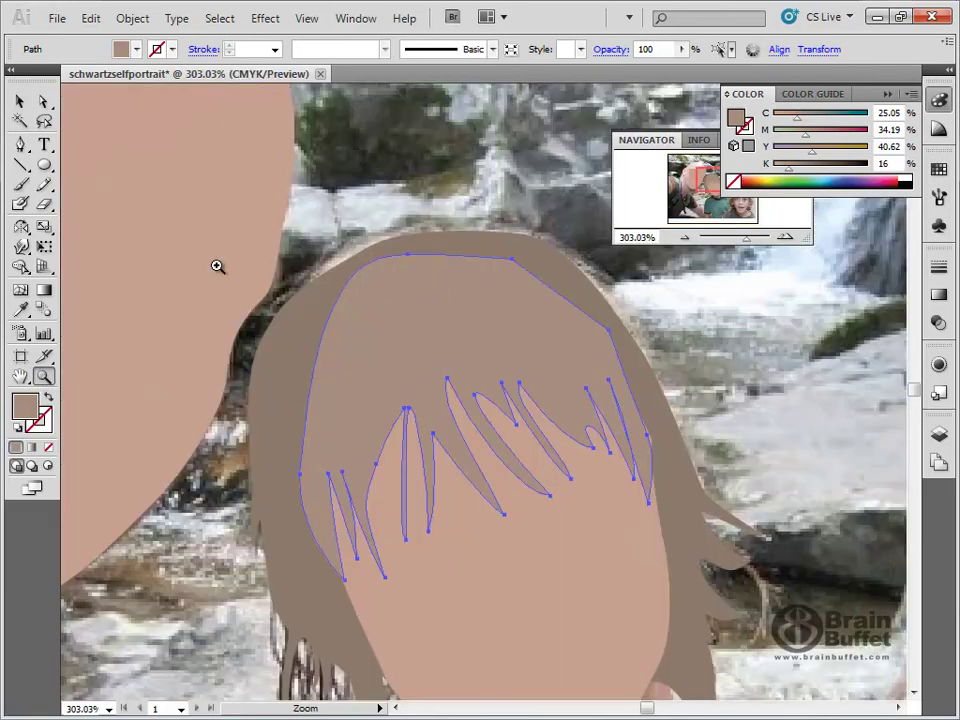
drag(296, 386, 236, 292)
key(a)
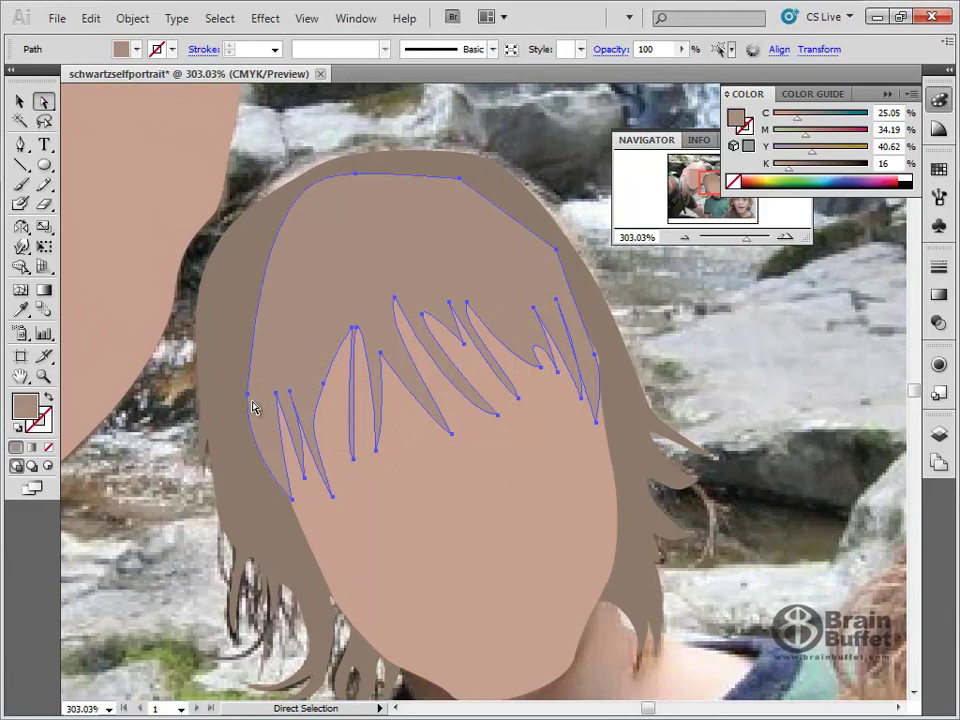
drag(250, 399, 208, 412)
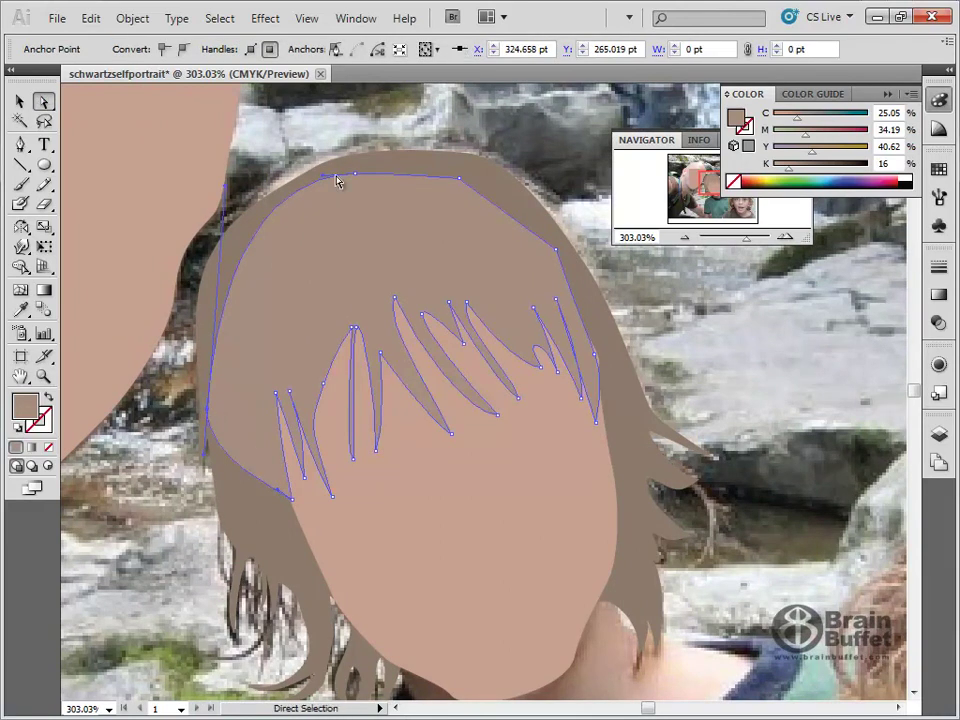
drag(356, 177, 358, 161)
drag(224, 186, 150, 224)
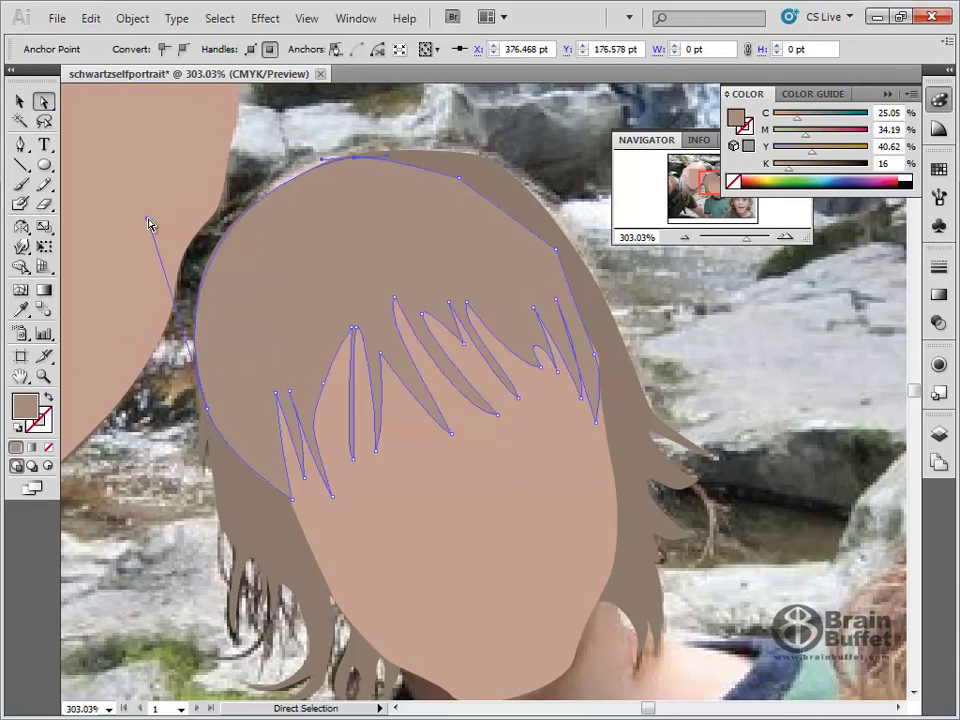
Step: Raise the right crown anchor to the top of the head, convert it to a smooth curve and fine-tune the neighbouring crown anchor
drag(459, 178, 484, 169)
key(alt)
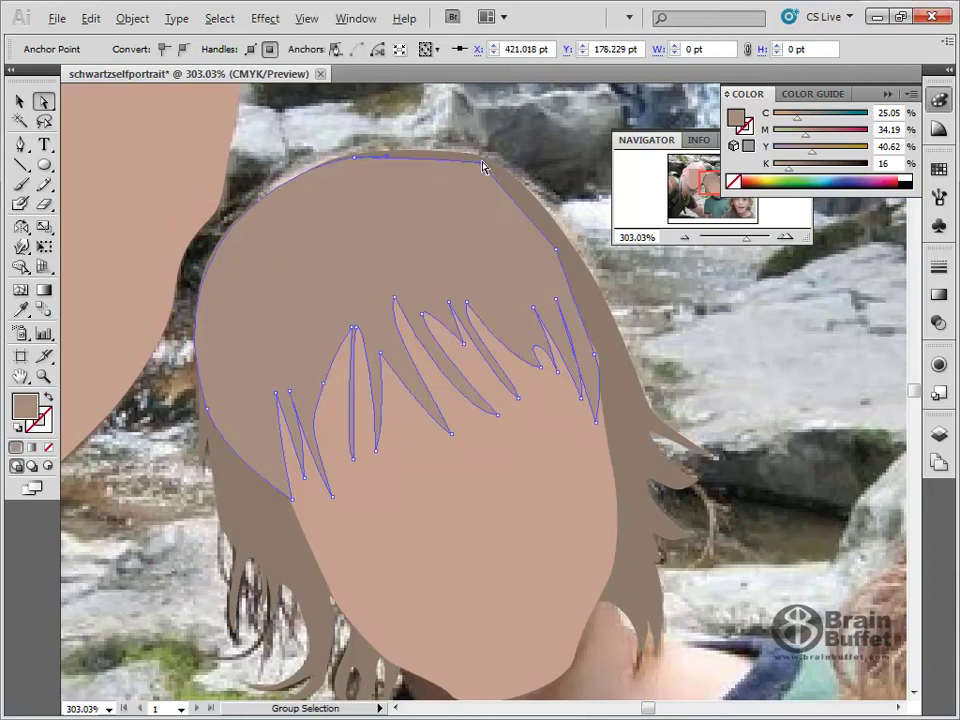
click(20, 145)
key(alt)
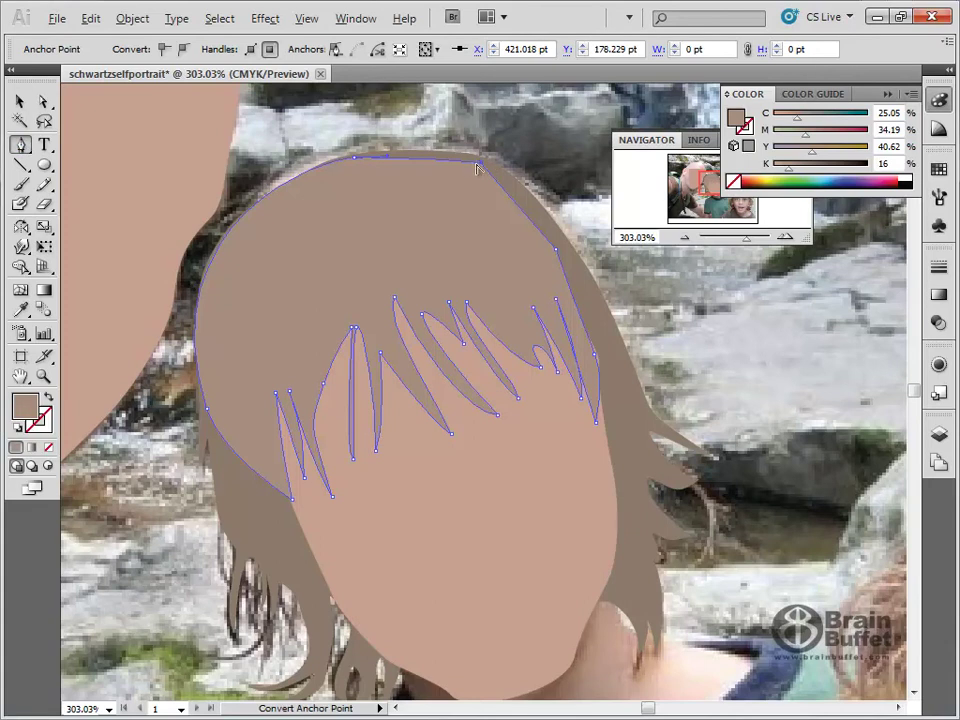
drag(482, 168, 462, 157)
key(ctrl)
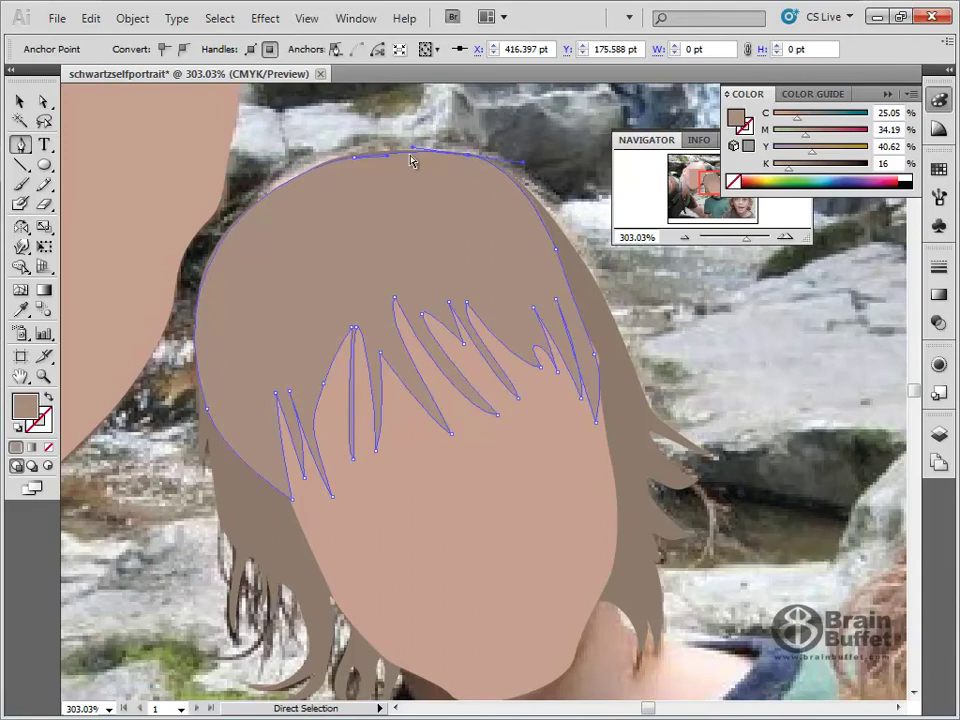
mouse_move(354, 158)
mouse_down()
mouse_move(366, 156)
mouse_move(356, 156)
mouse_up()
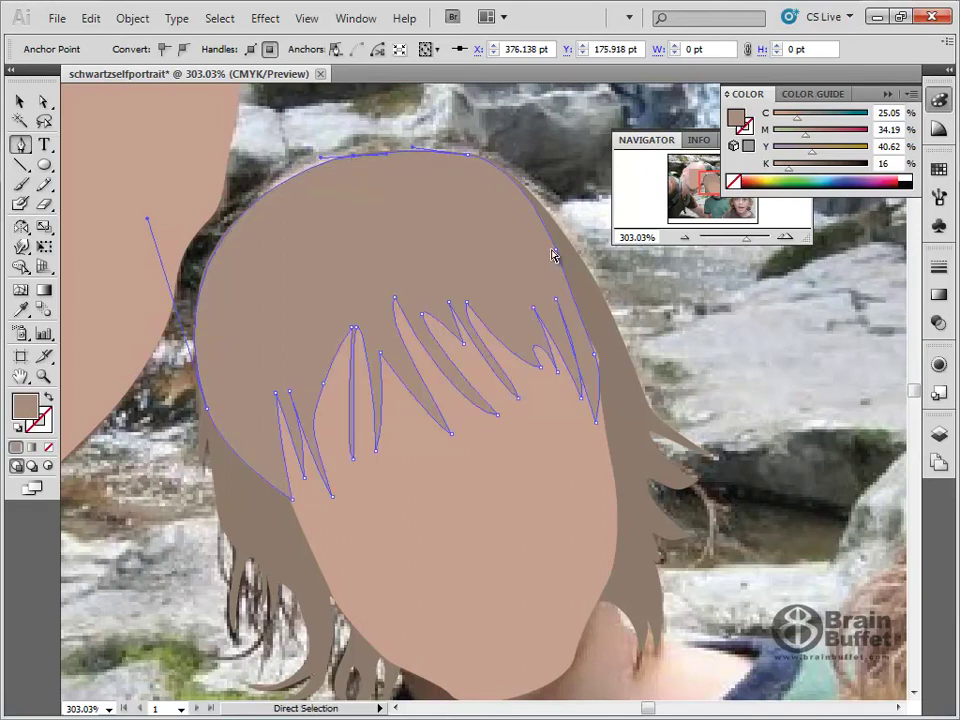
Step: Reshape the fringe's right side by adjusting its upper side and temple anchors towards the back hair's edge, and deselect the shape
mouse_move(557, 255)
mouse_down()
mouse_move(551, 270)
mouse_move(574, 265)
mouse_up()
drag(604, 360, 583, 332)
drag(597, 424, 617, 438)
key(alt)
key(alt)
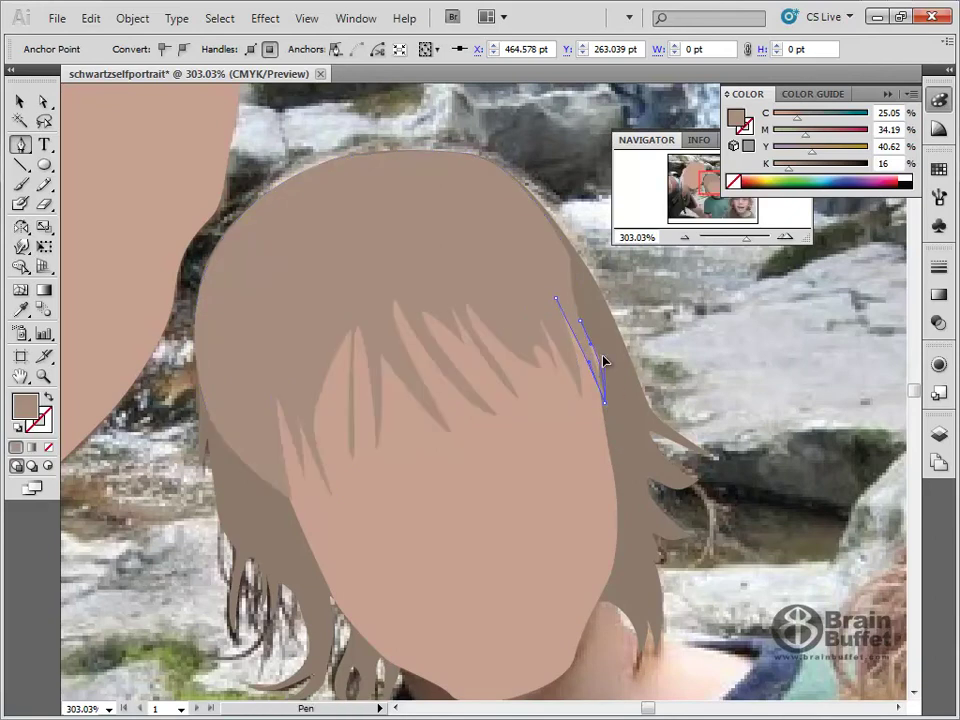
drag(590, 350, 605, 348)
click(20, 101)
click(369, 129)
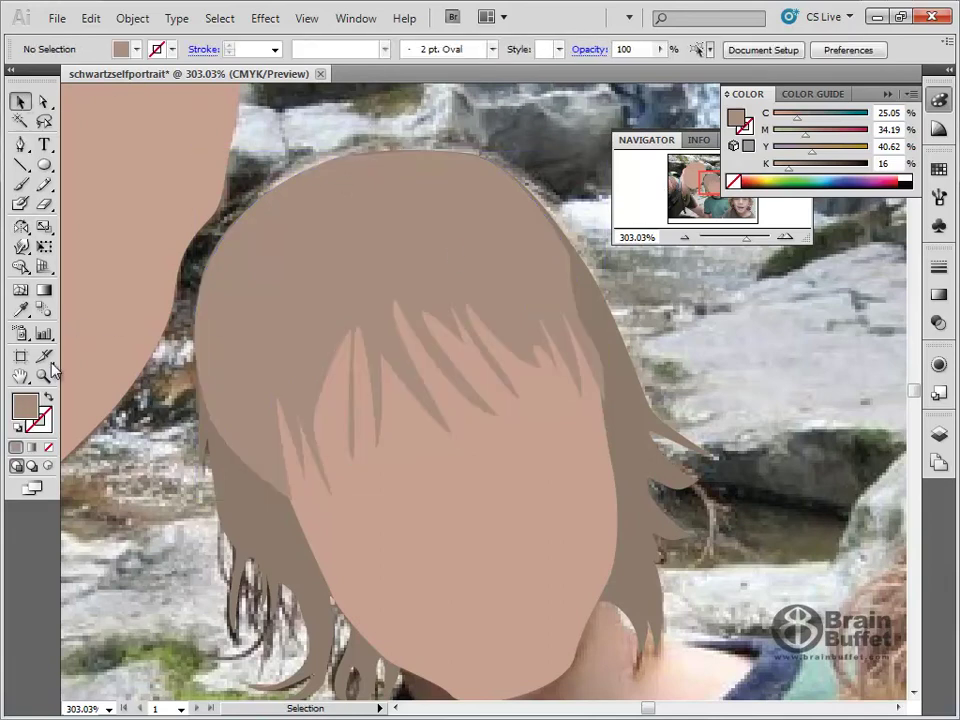
Step: Extend the fringe's left-hand strand tip down over the side hair, reshape its curve handles and deselect the fringe
double_click(20, 375)
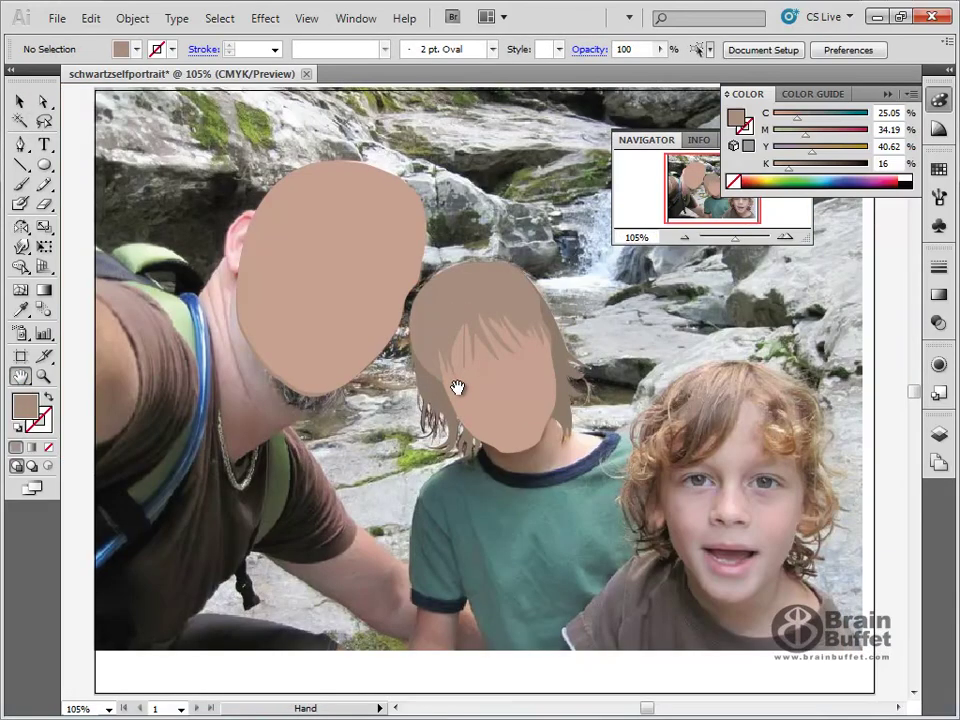
click(43, 375)
drag(360, 281, 486, 421)
click(43, 102)
click(551, 476)
click(577, 522)
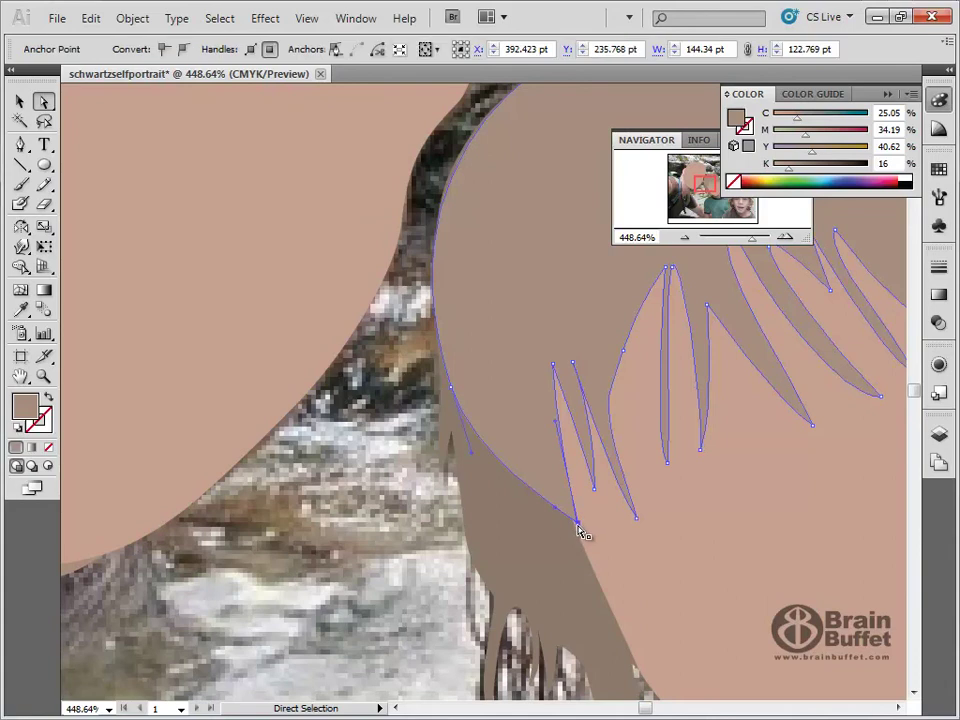
drag(577, 523, 582, 584)
drag(560, 483, 572, 441)
drag(559, 568, 546, 453)
drag(581, 585, 567, 596)
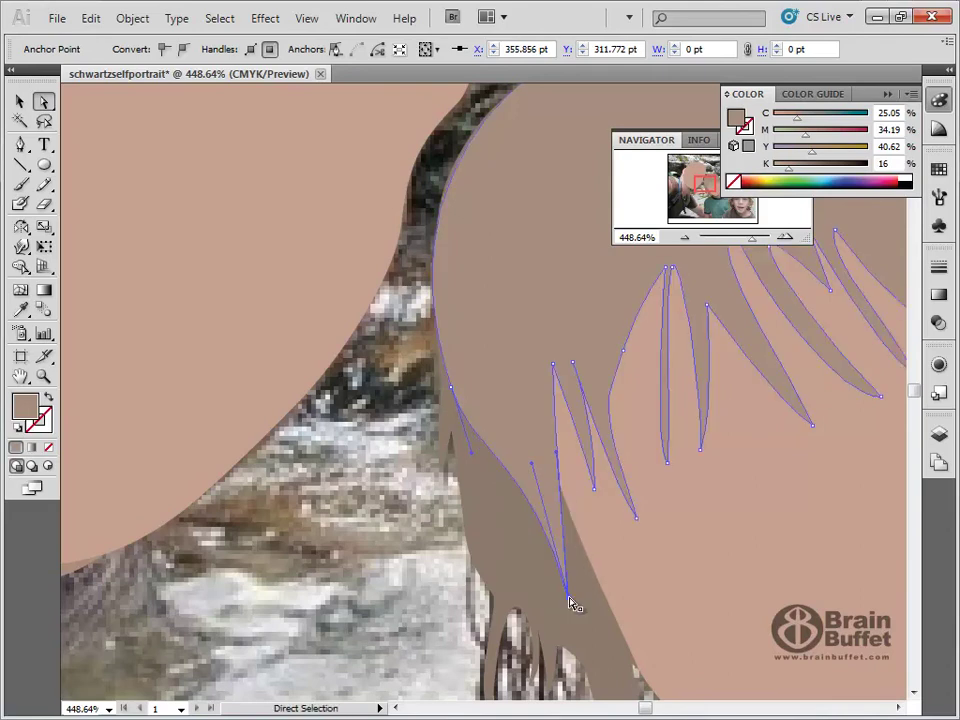
double_click(20, 377)
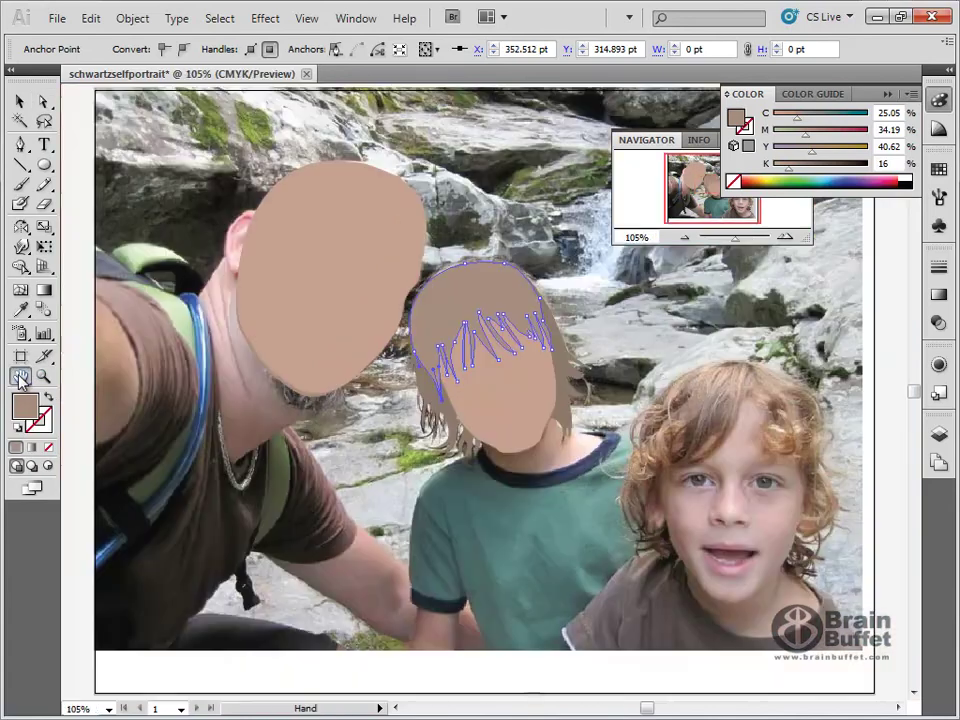
click(20, 101)
click(197, 141)
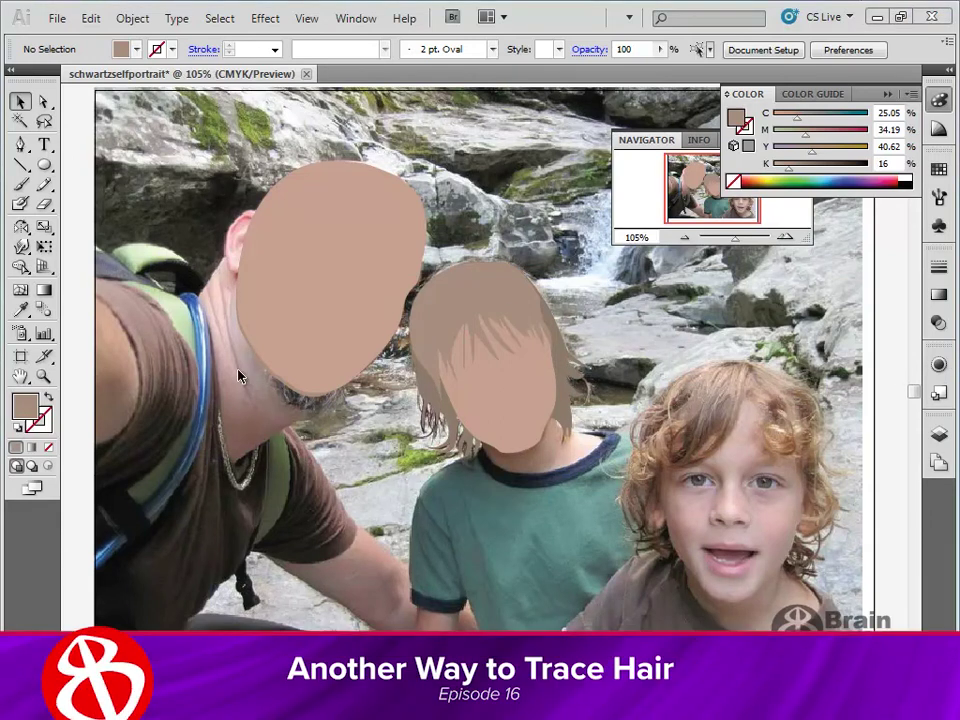
Step: Hide Layer 10 and the boy's back hair layer, expand his front hair layer and hide both paths inside it
click(43, 376)
drag(364, 223, 674, 571)
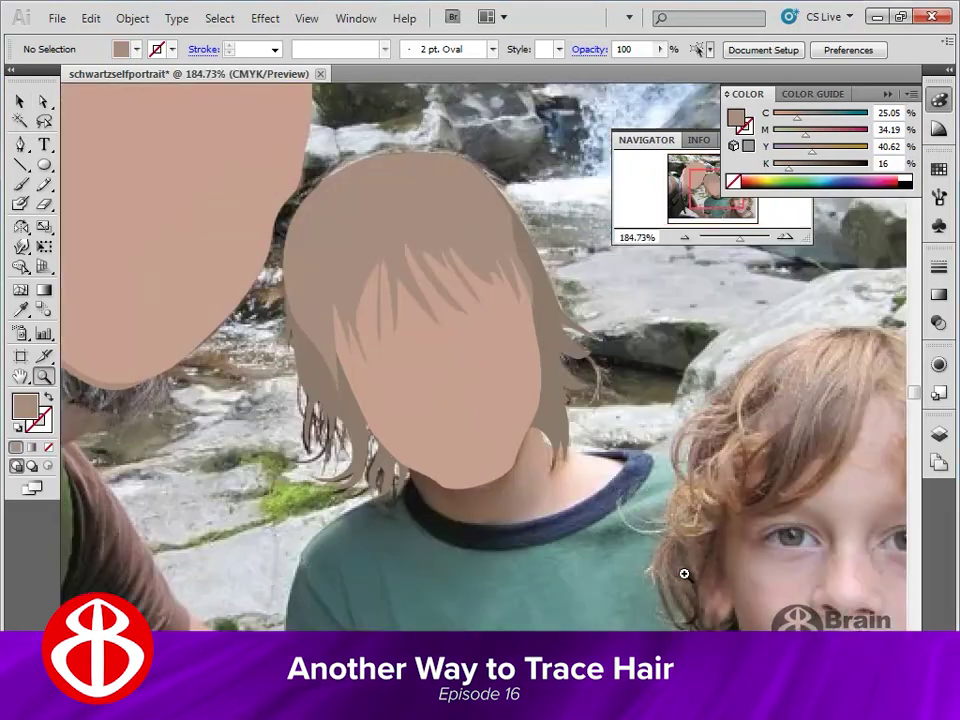
click(938, 436)
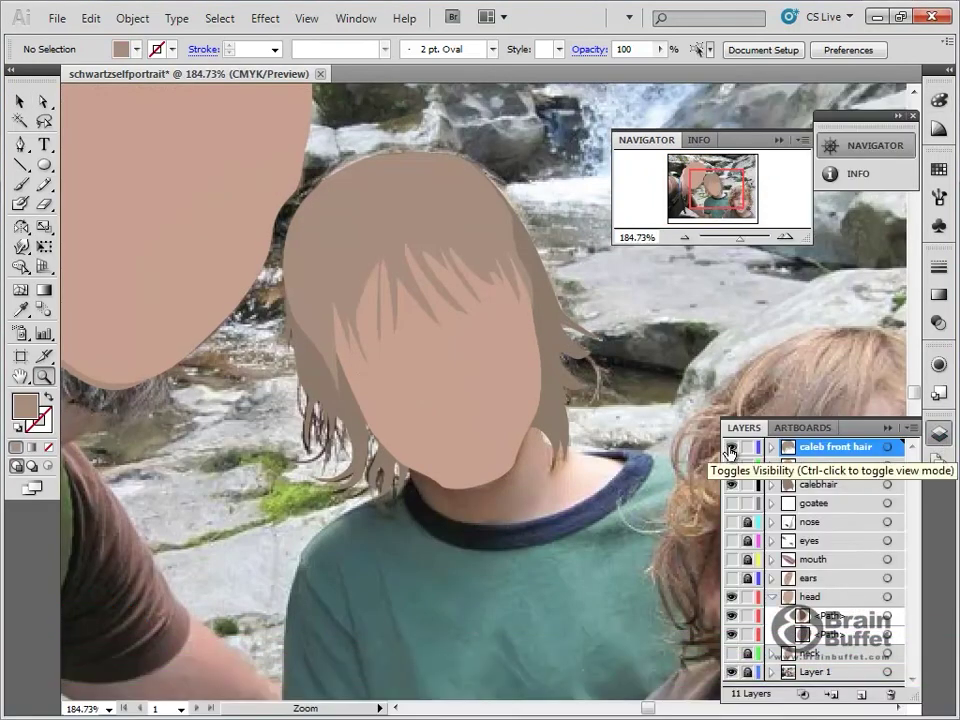
click(731, 465)
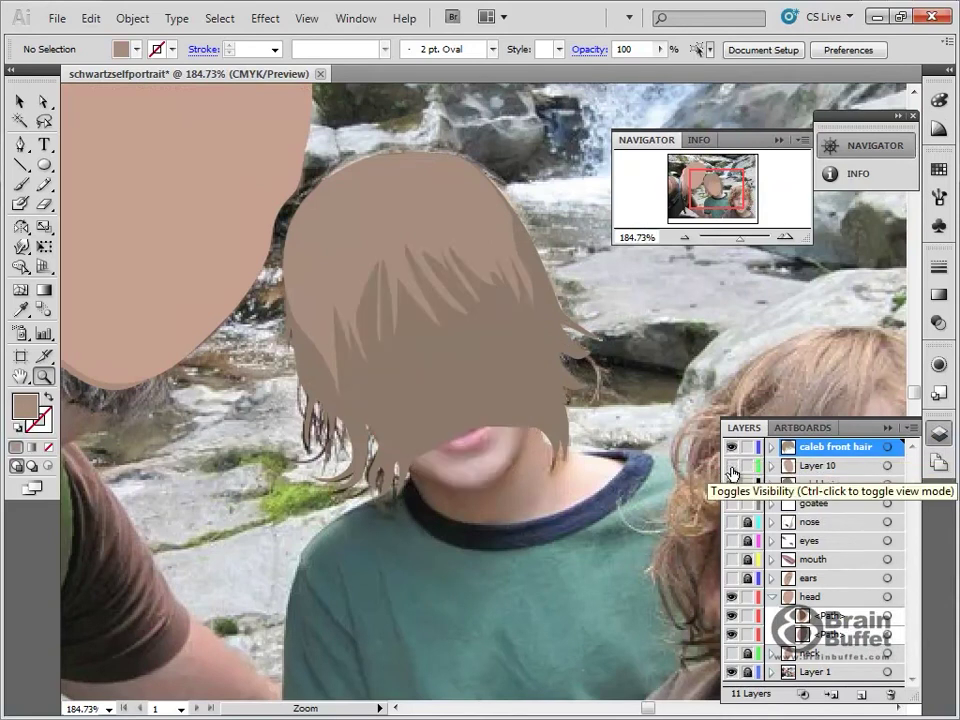
click(731, 484)
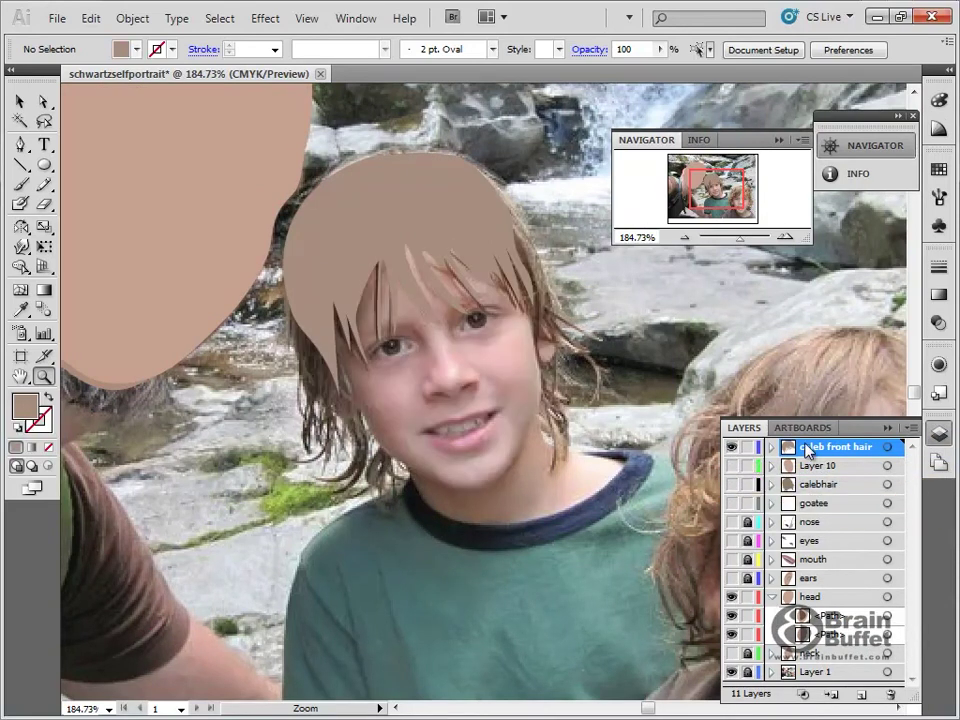
click(771, 446)
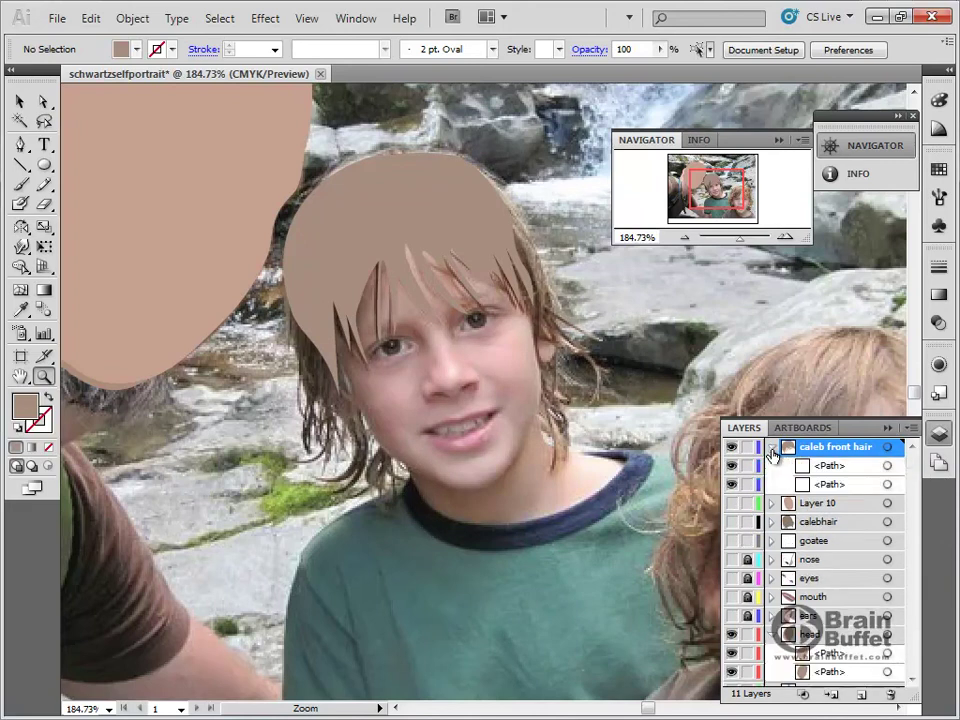
drag(732, 465, 732, 486)
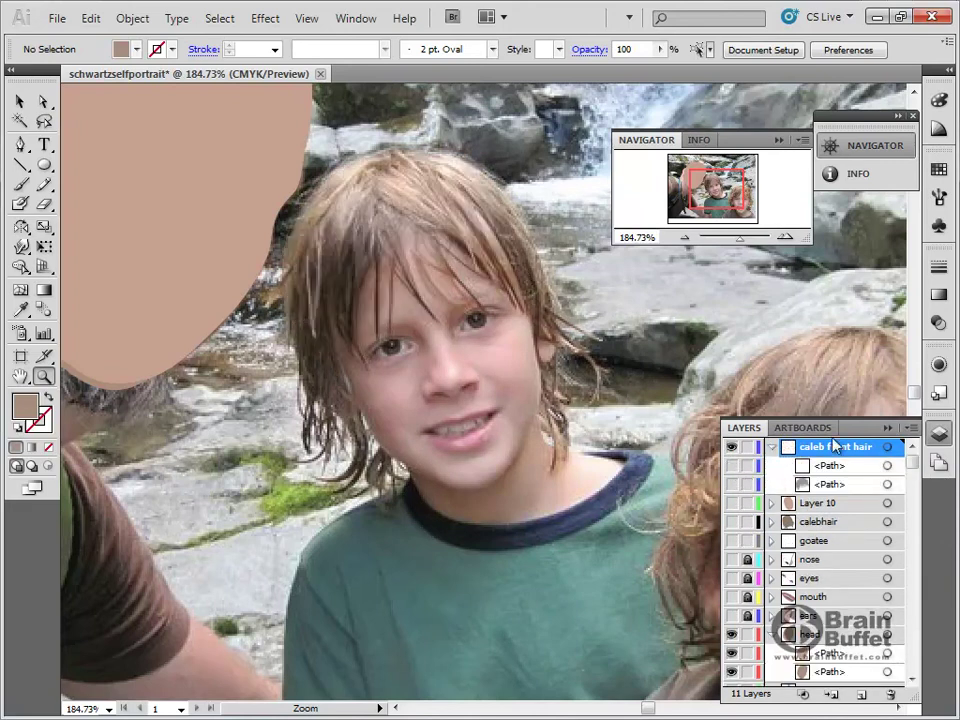
Step: Draw a stroked, unfilled fringe strand curving from the crown towards the right-hand eye and widen its middle with the Width tool
click(20, 144)
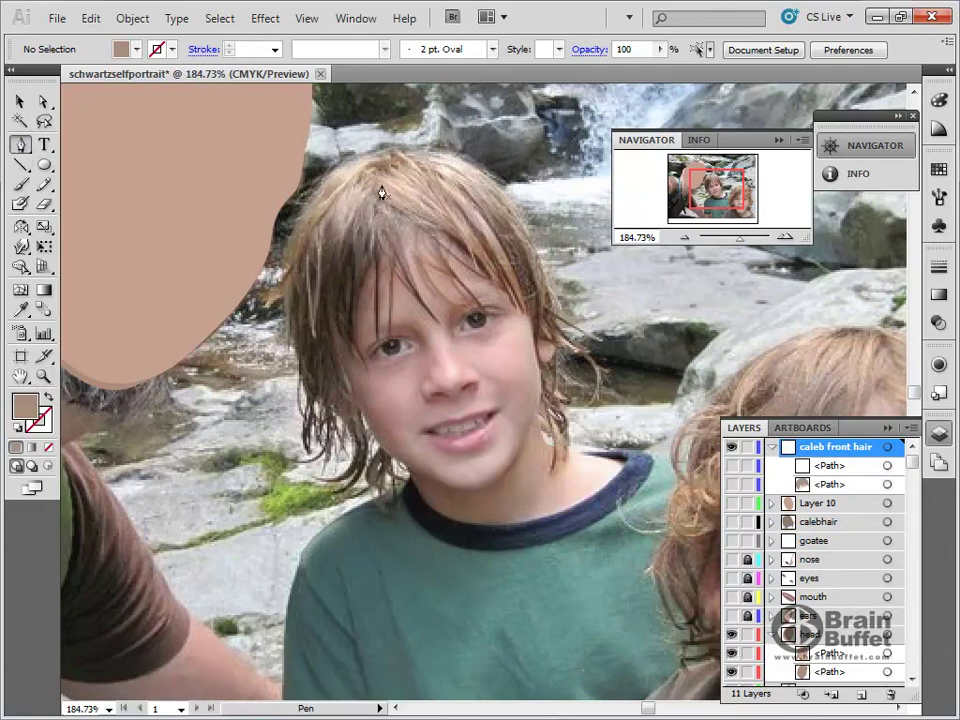
drag(399, 188, 422, 201)
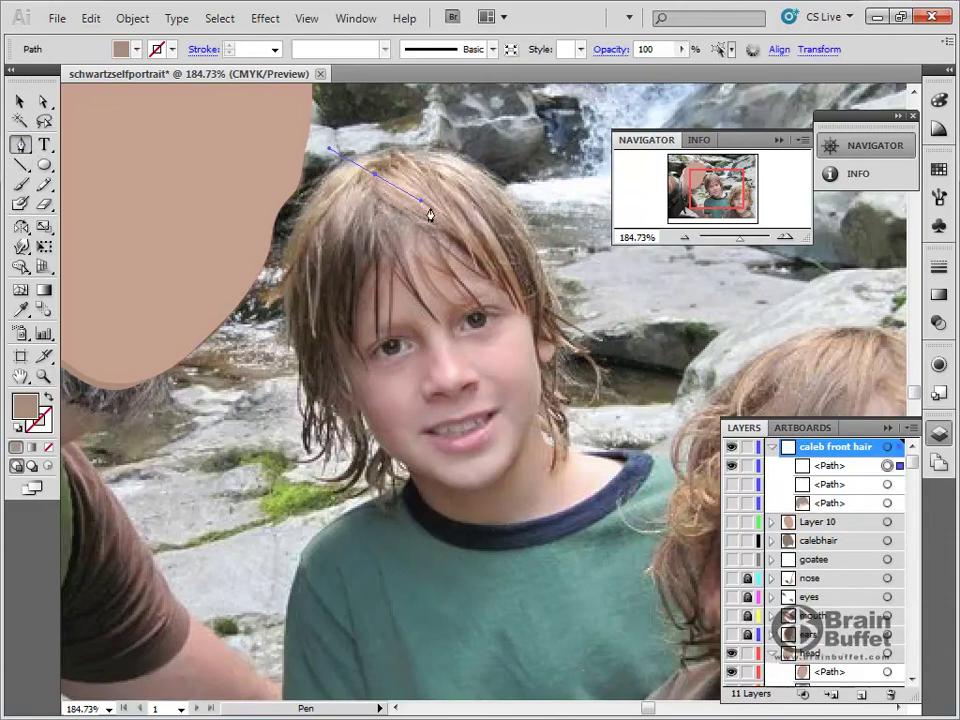
click(483, 288)
click(48, 398)
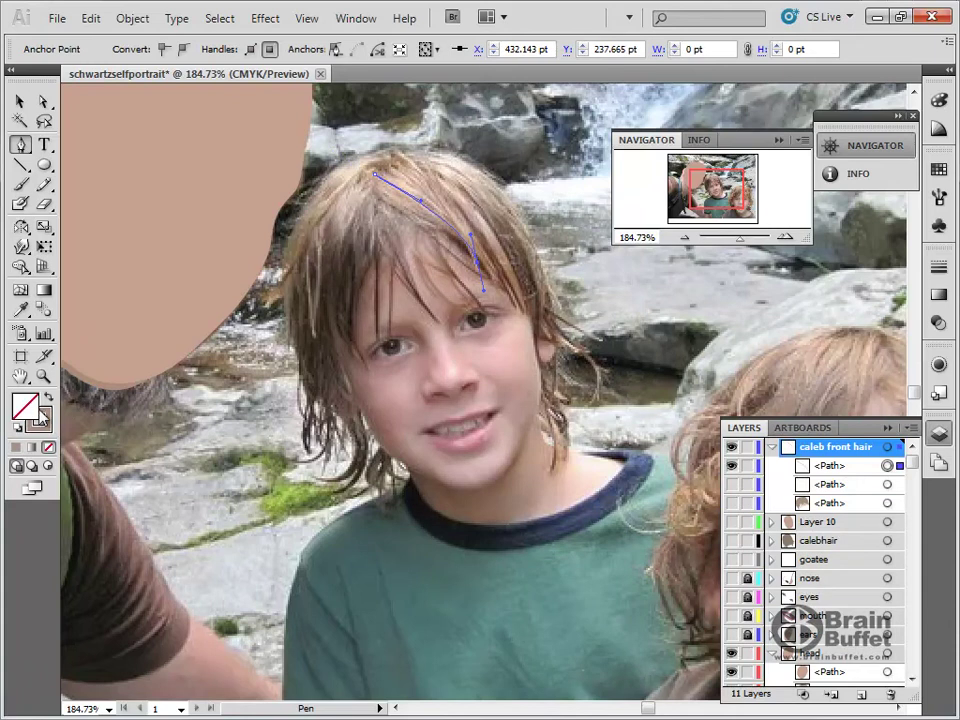
drag(20, 246, 76, 249)
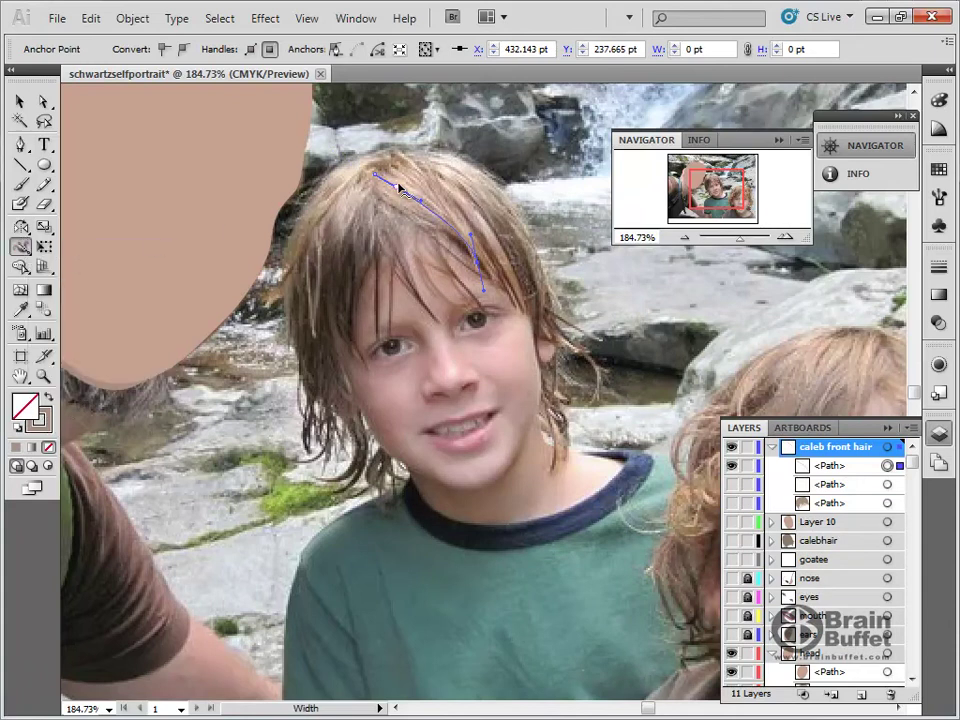
mouse_move(390, 187)
mouse_down()
mouse_move(402, 178)
mouse_move(450, 223)
mouse_move(447, 232)
mouse_up()
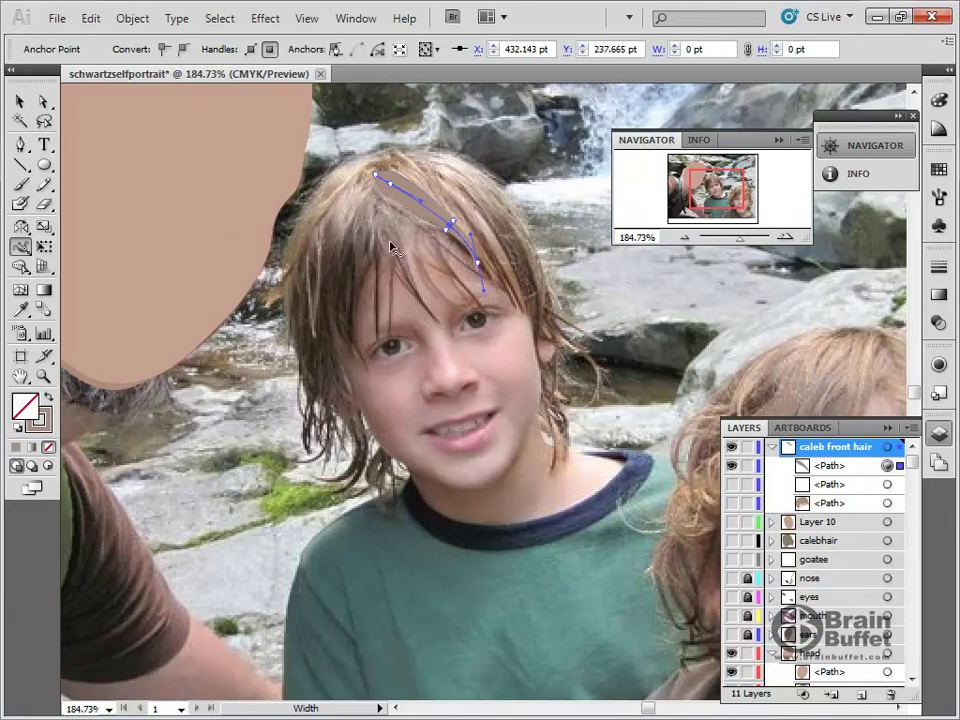
Step: Draw a second S-curved strand from the top of the head over the forehead's right side and widen its upper part
click(19, 146)
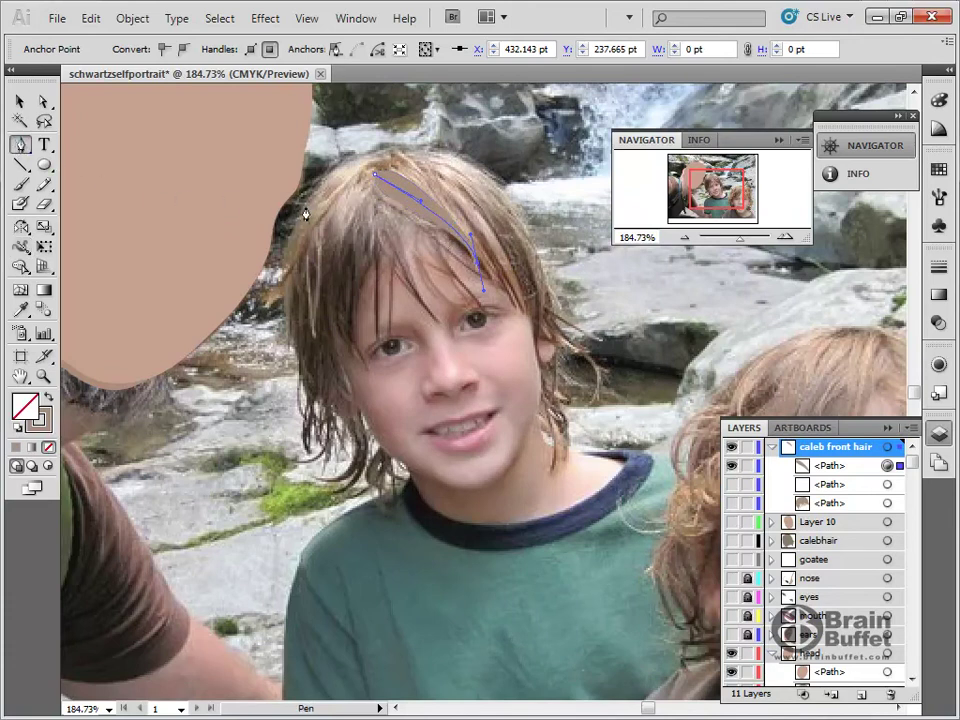
click(395, 161)
drag(433, 178, 433, 178)
drag(433, 230, 439, 251)
click(481, 277)
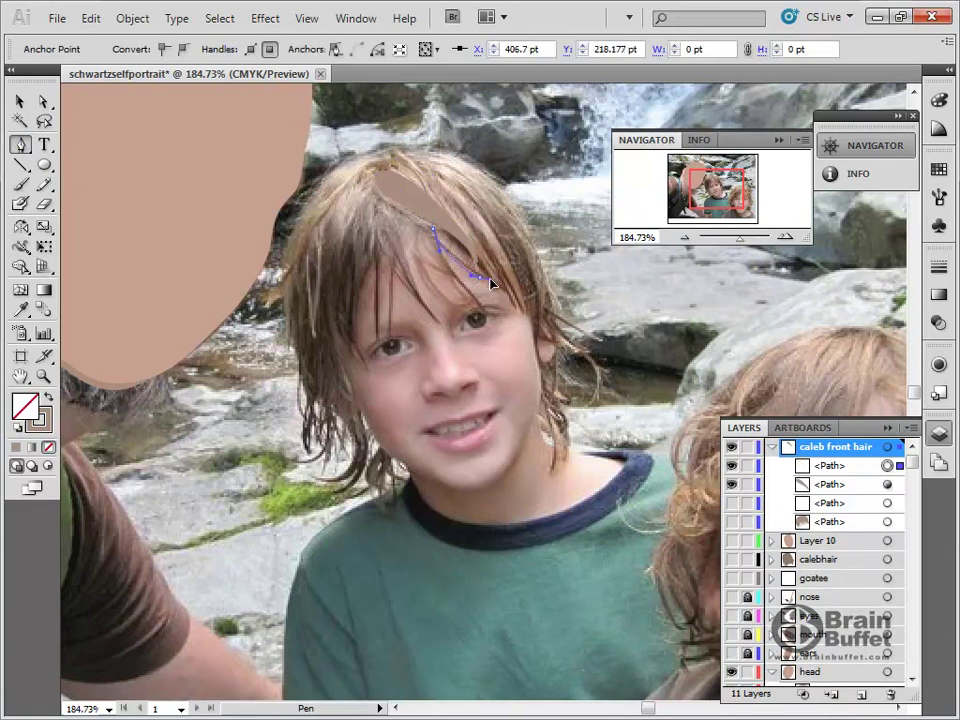
click(21, 246)
mouse_move(429, 205)
mouse_down()
mouse_move(444, 203)
mouse_move(428, 203)
mouse_up()
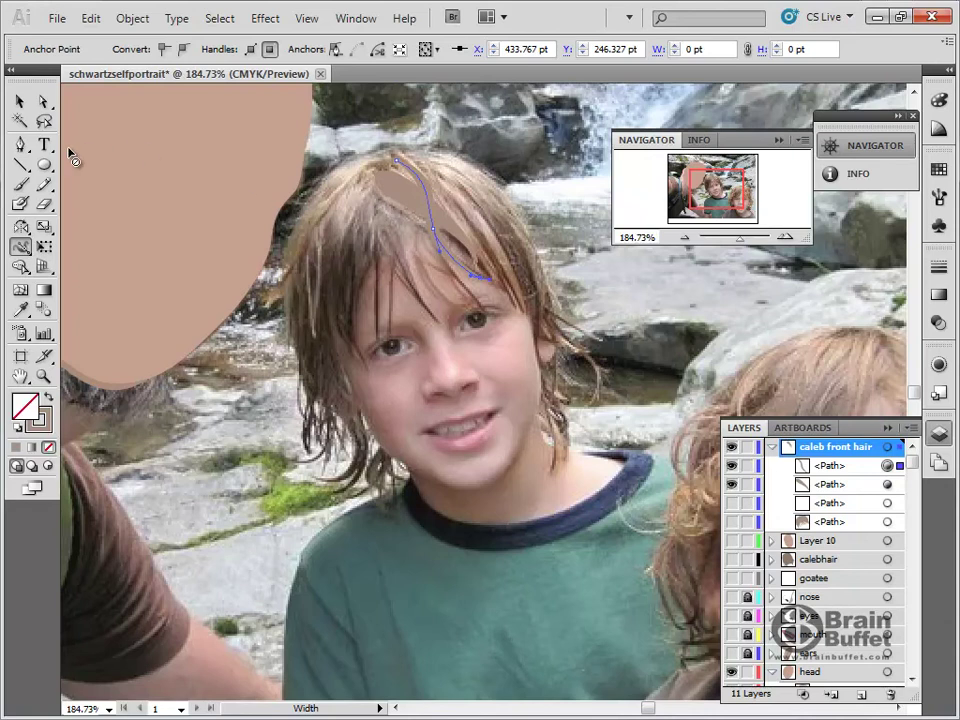
Step: Draw a third strand from the parting down to between the eyes, undo the extra anchor at its top and deselect it
key(p)
drag(375, 197, 378, 220)
drag(439, 321, 466, 343)
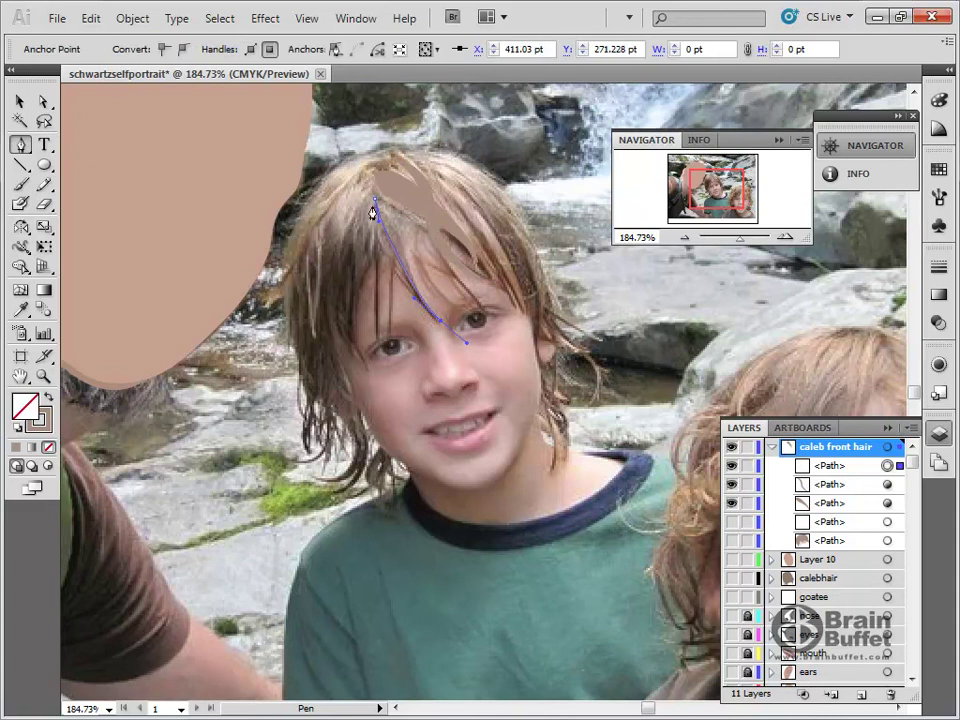
drag(370, 178, 369, 193)
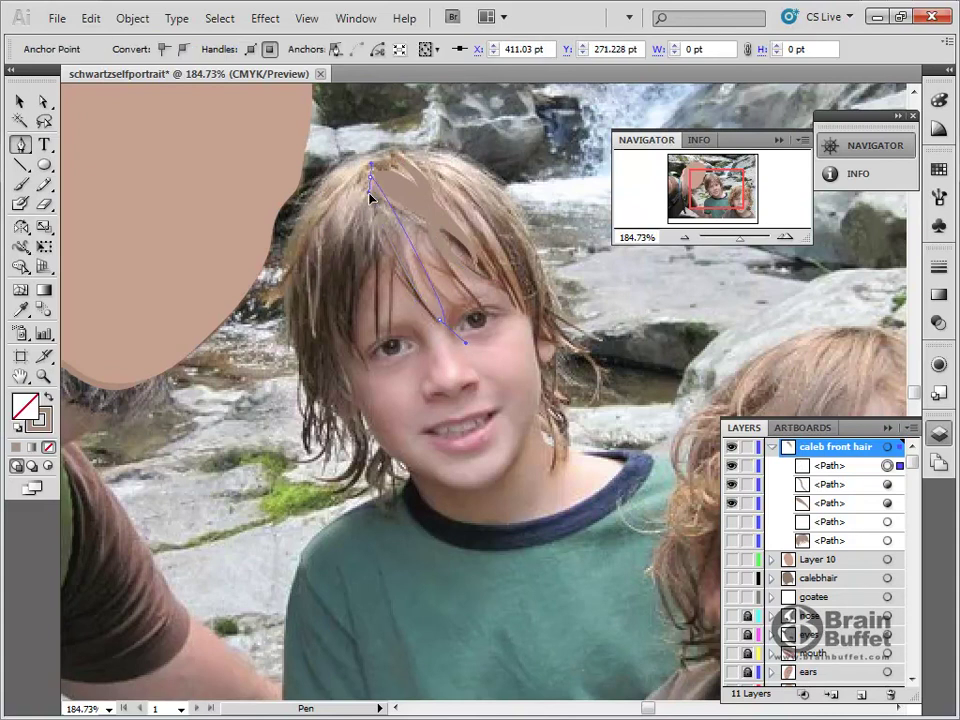
key(ctrl+z)
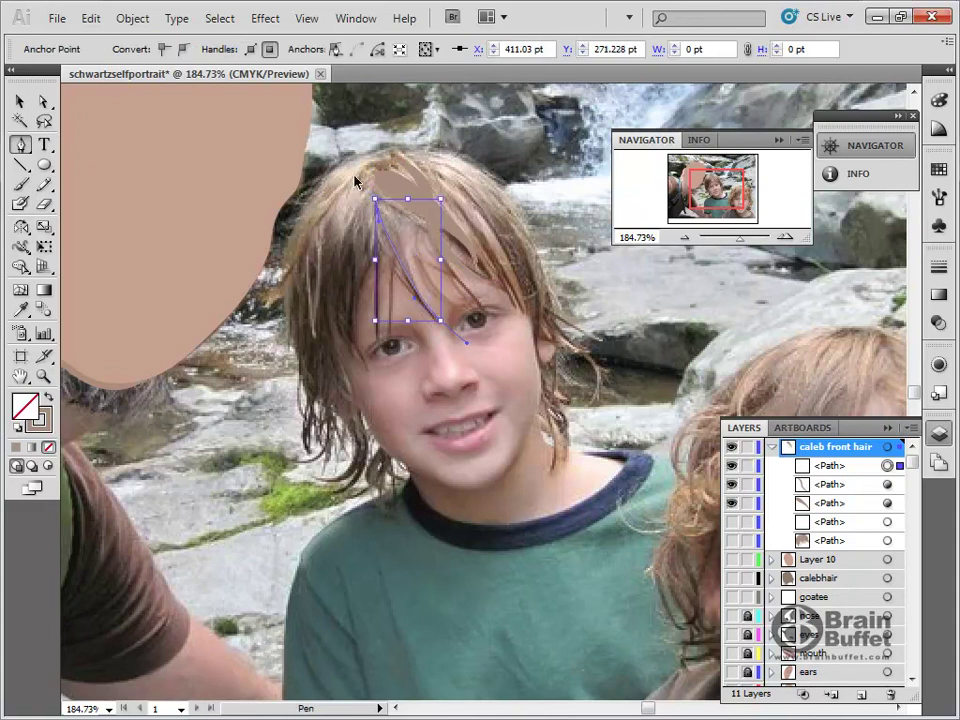
ctrl+click(354, 178)
Step: Draw two separate, nearly vertical fringe strands side by side from the parting down to the left-hand eyebrow
click(373, 190)
click(390, 339)
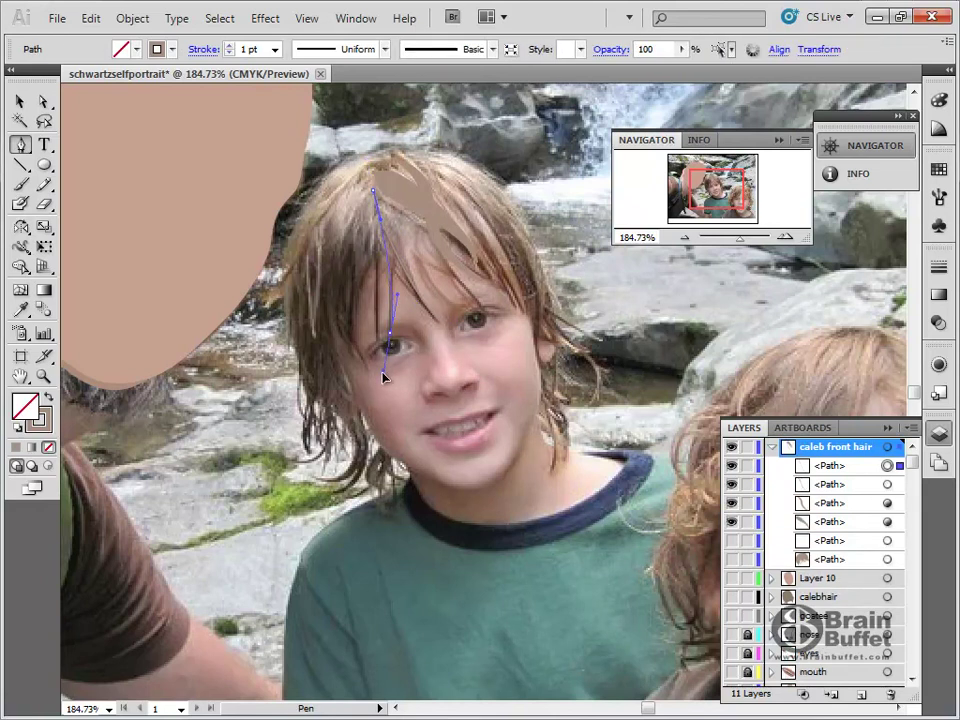
click(385, 376)
ctrl+click(372, 265)
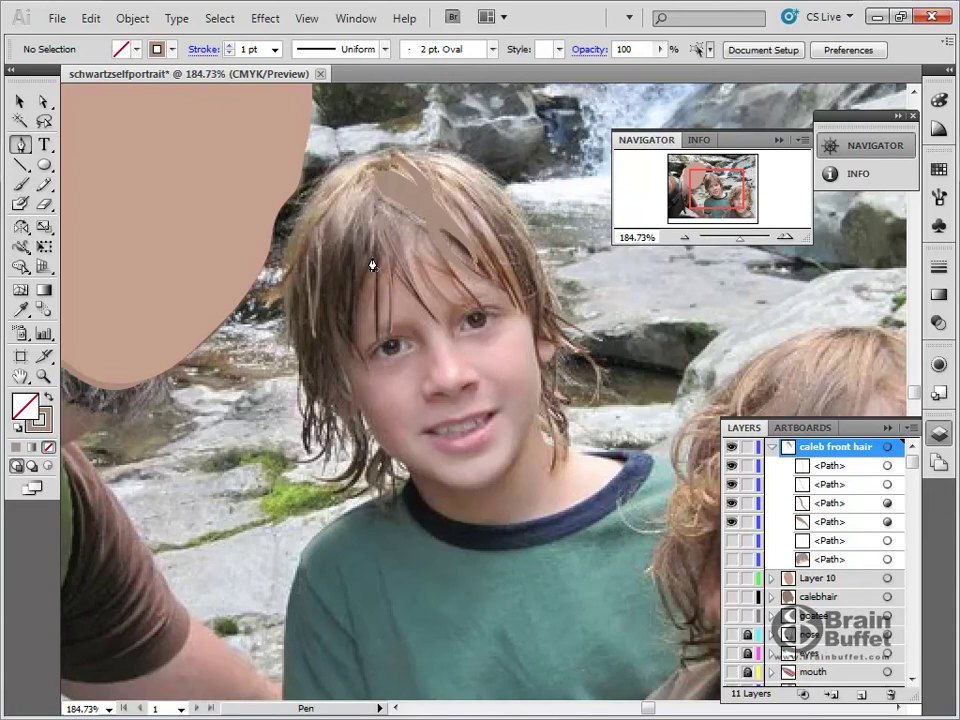
click(370, 200)
click(379, 339)
click(381, 372)
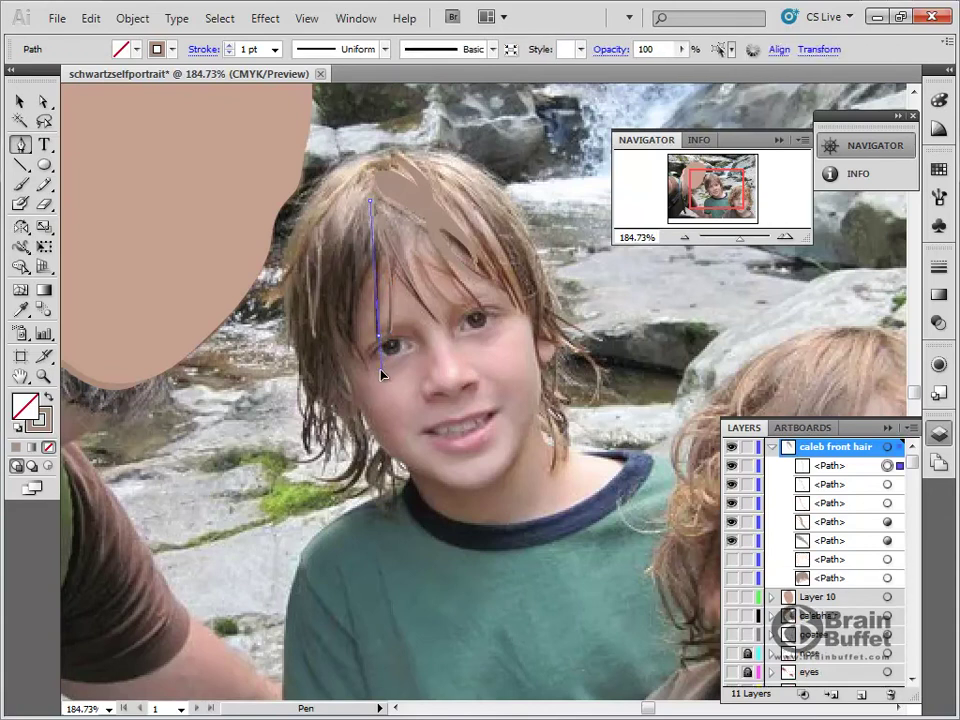
drag(381, 370, 375, 371)
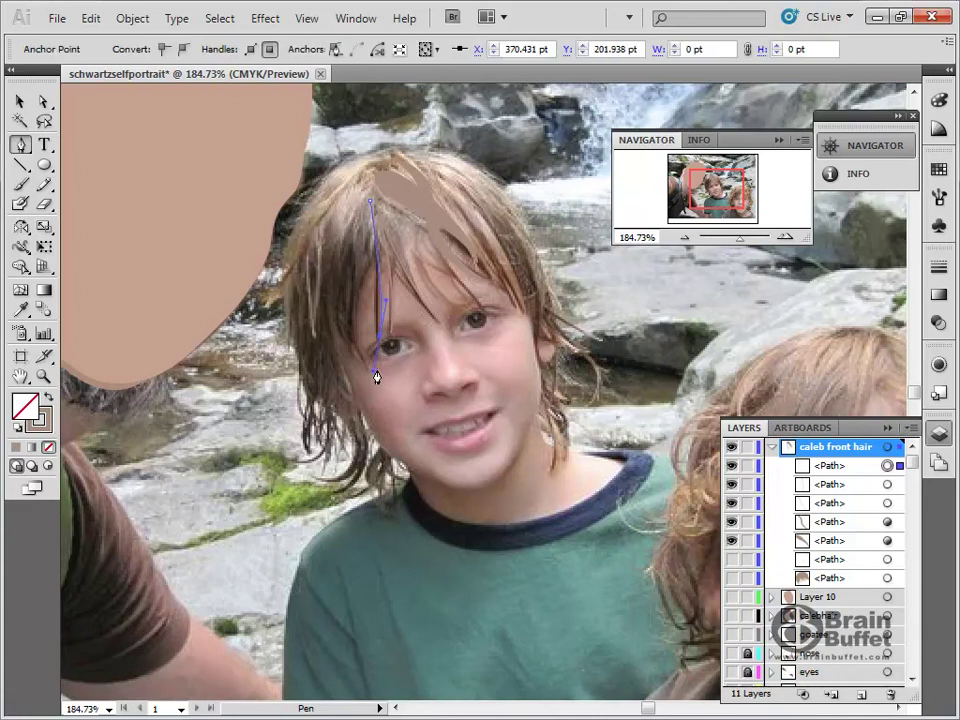
ctrl+click(364, 240)
Step: Draw a curved strand along the forehead's left edge and stretch it upwards to reach the crown
click(361, 224)
drag(351, 336, 363, 368)
ctrl+click(358, 225)
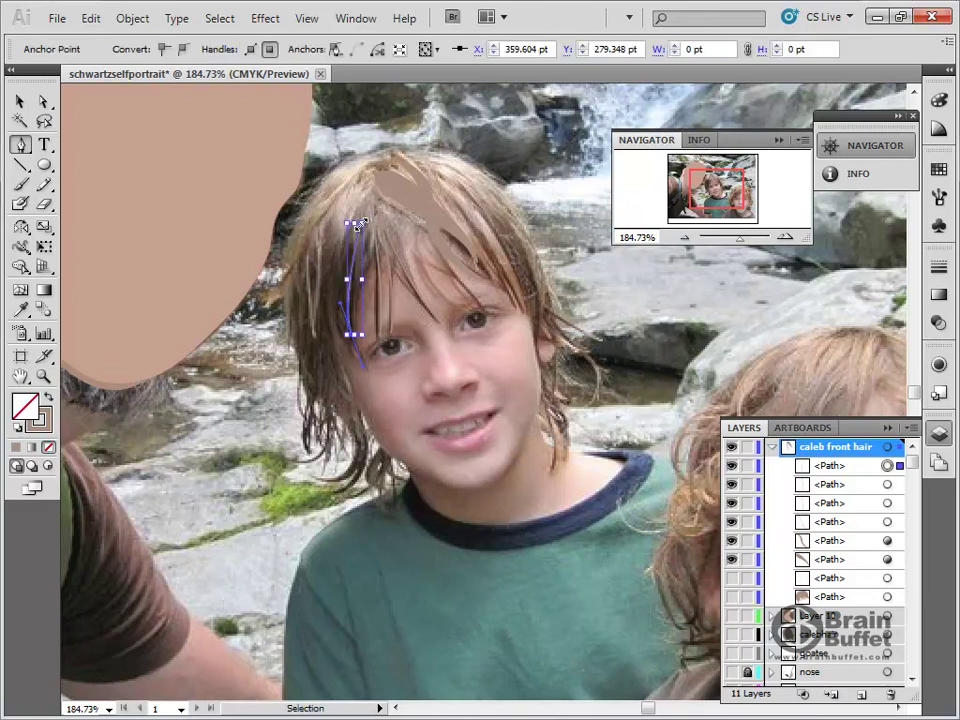
drag(355, 231, 361, 189)
Step: Widen the upper parts of the remaining thin fringe strands so that each tapers towards its tip
click(20, 246)
mouse_move(367, 218)
mouse_down()
mouse_move(401, 242)
mouse_move(389, 271)
mouse_up()
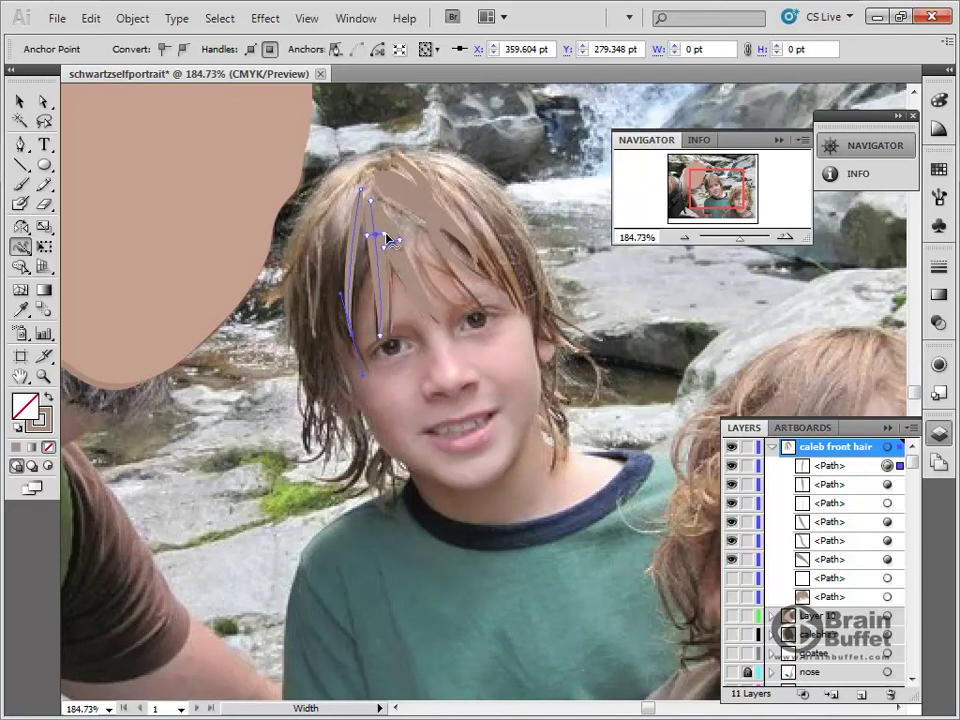
mouse_move(392, 275)
mouse_down()
mouse_move(383, 264)
mouse_move(390, 271)
mouse_move(389, 221)
mouse_up()
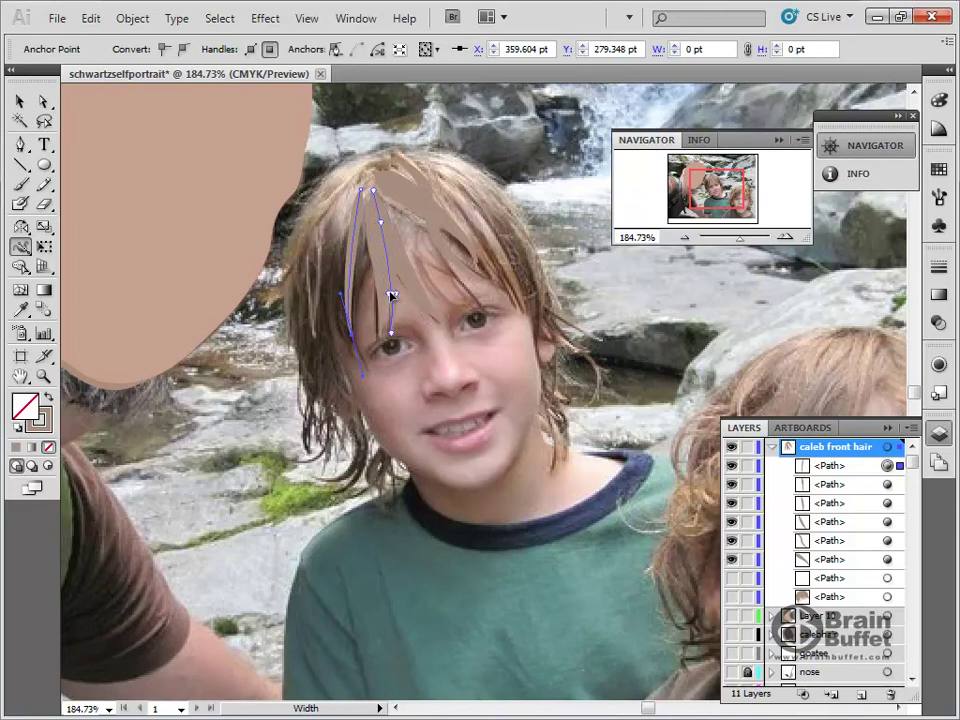
Step: Show the boy's back hair layer and Layer 10 again, and deselect the strand
click(20, 101)
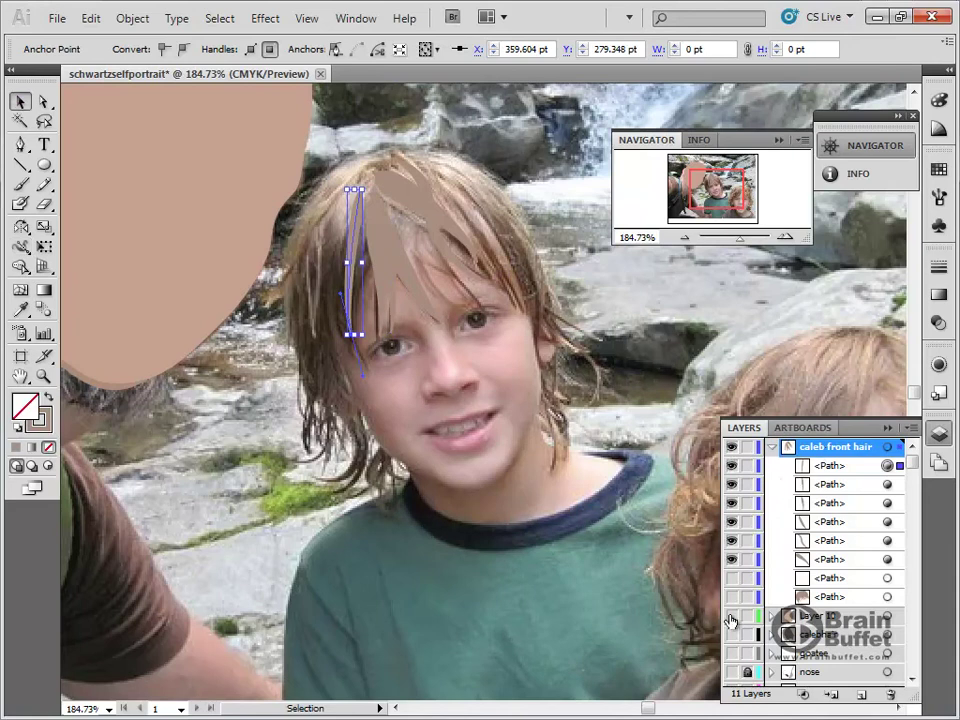
click(733, 634)
click(733, 615)
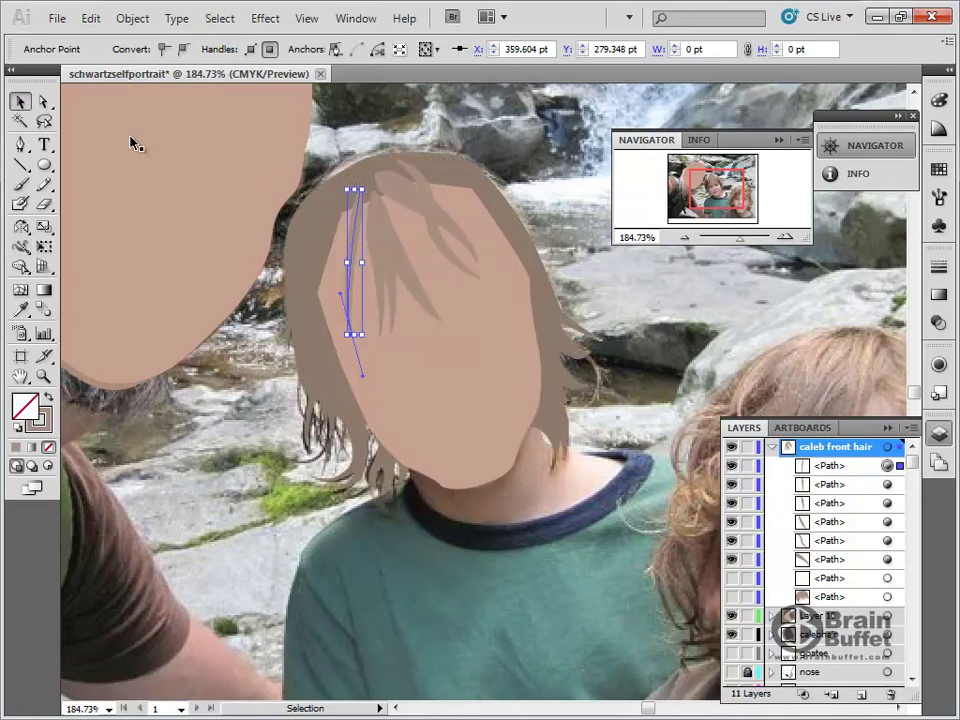
click(388, 135)
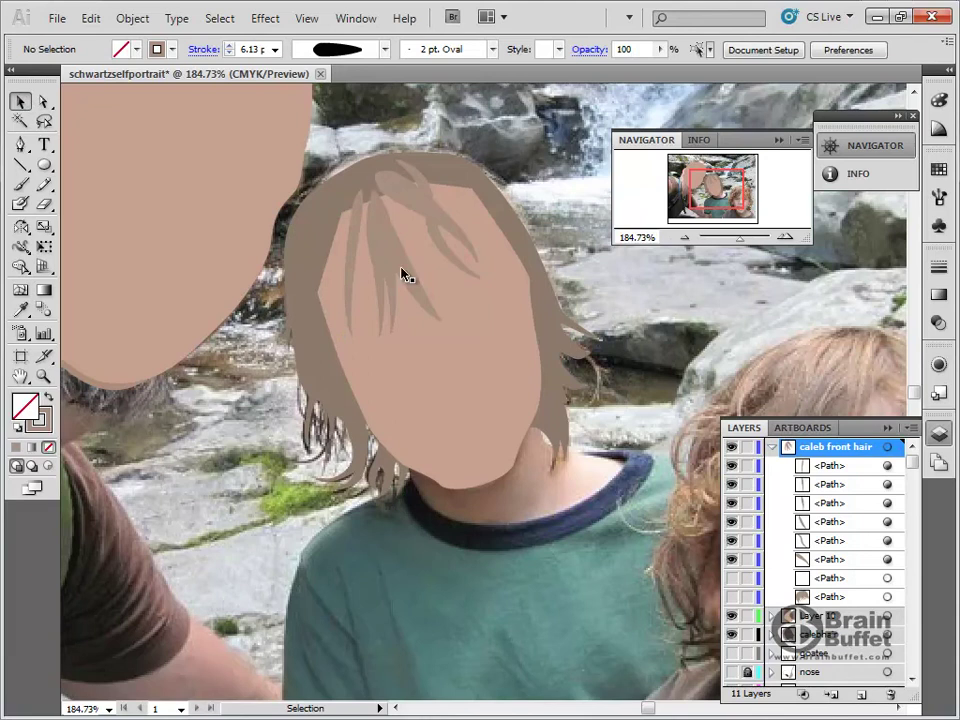
Step: Add a short strand from the crown to the upper forehead, widen it near its root and along its length, and deselect it
click(20, 144)
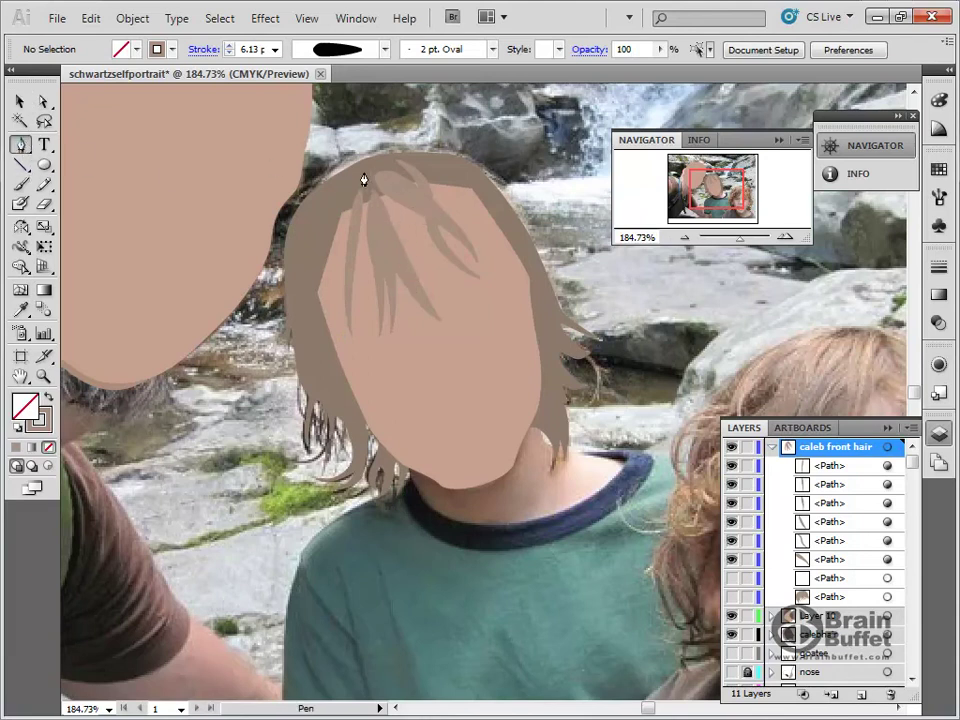
drag(398, 207, 398, 204)
drag(421, 254, 461, 293)
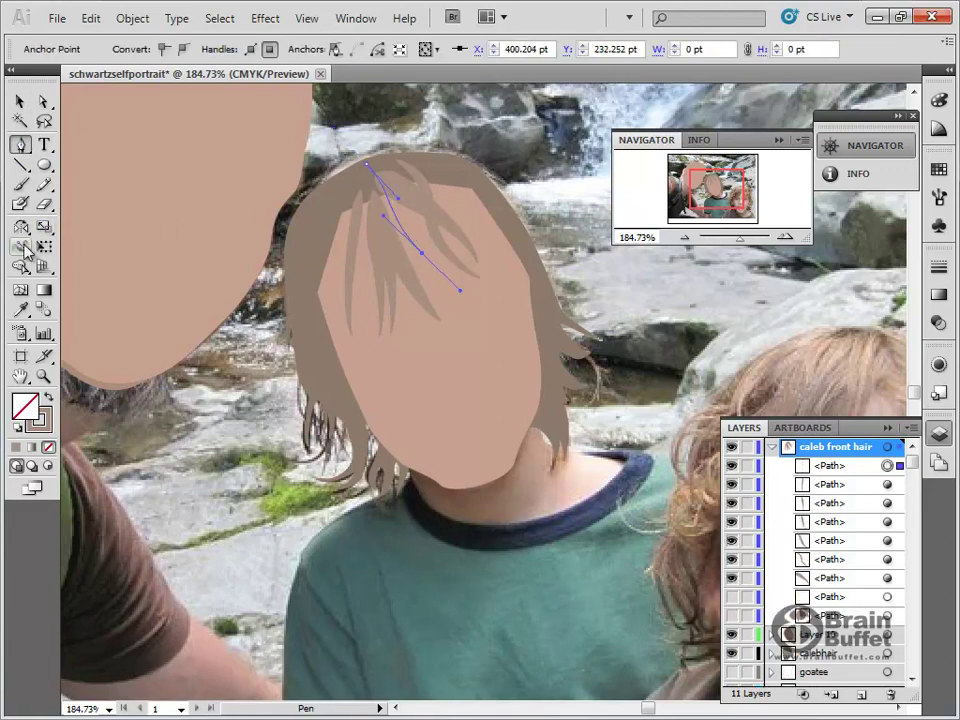
click(20, 246)
mouse_move(386, 210)
mouse_down()
mouse_move(396, 204)
mouse_move(377, 176)
mouse_up()
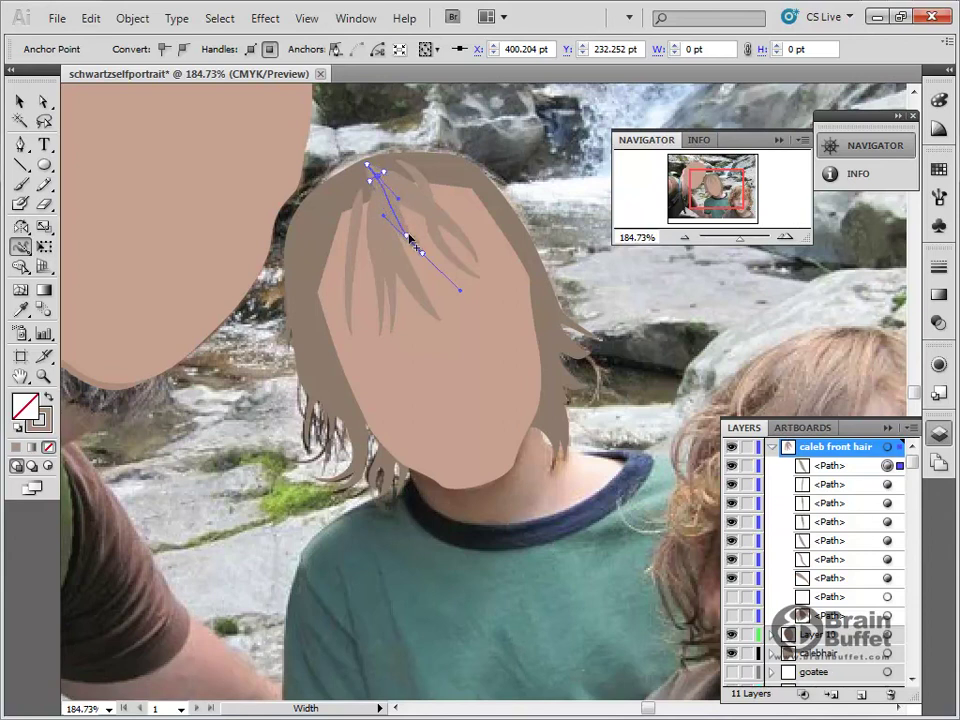
drag(408, 234, 370, 185)
click(19, 101)
click(398, 106)
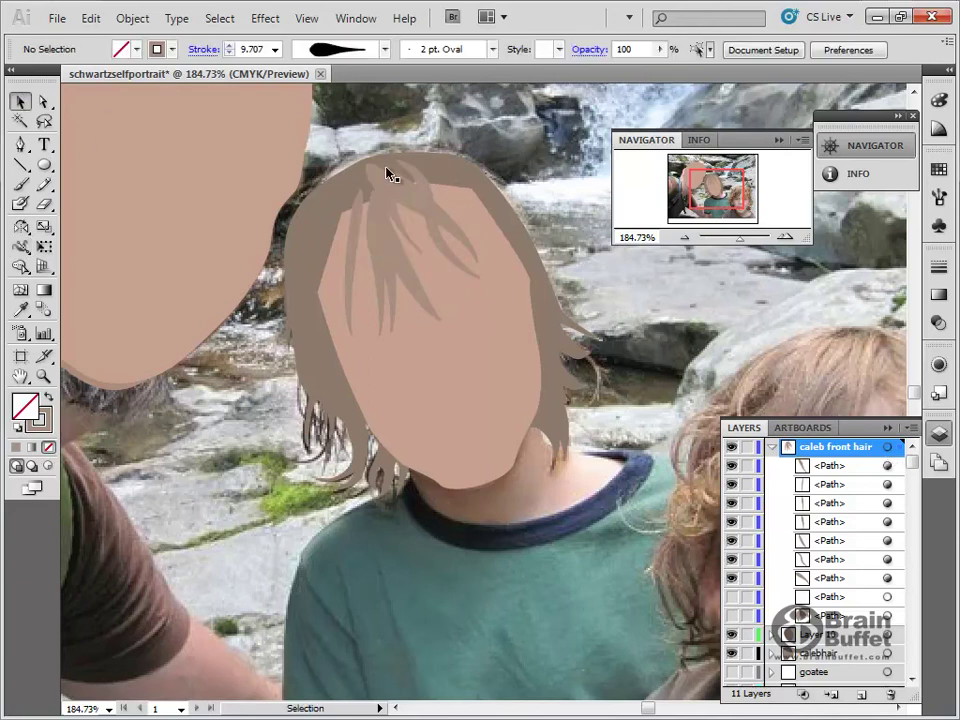
Step: Duplicate the fringe strands repeatedly and reposition the copies until they cover the crown and both sides of the forehead
click(408, 204)
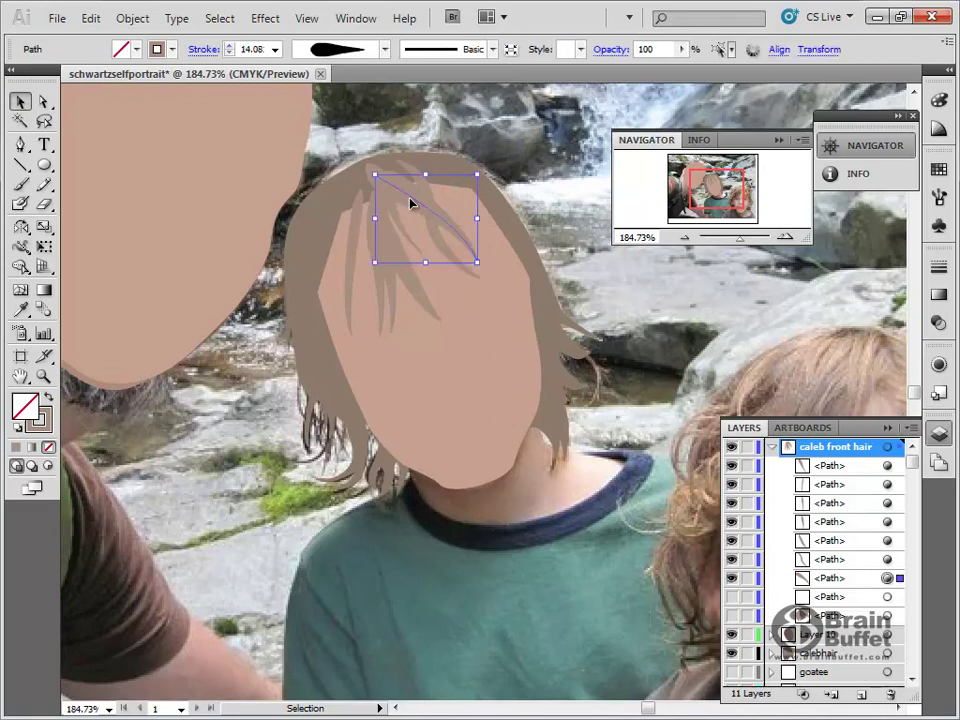
drag(423, 203, 384, 217)
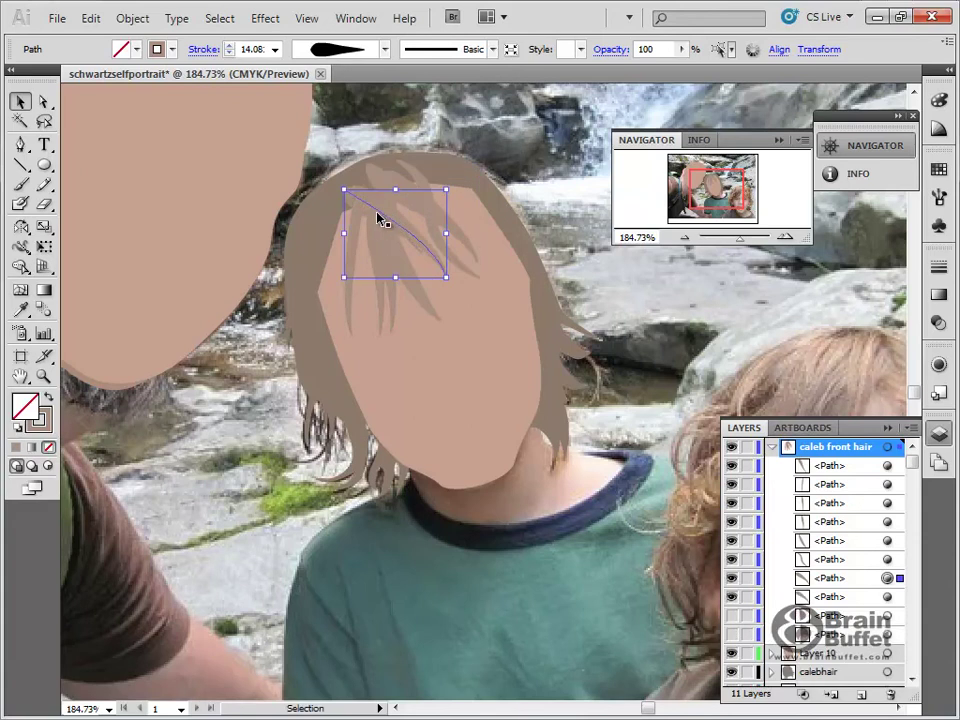
drag(448, 236, 347, 216)
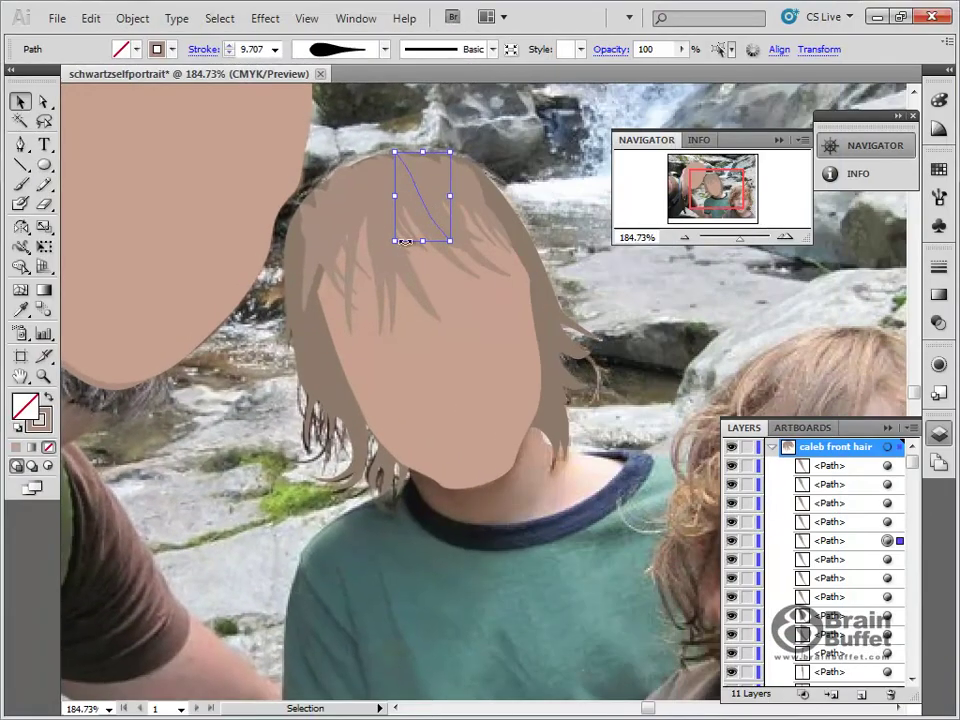
click(405, 259)
drag(400, 266, 385, 272)
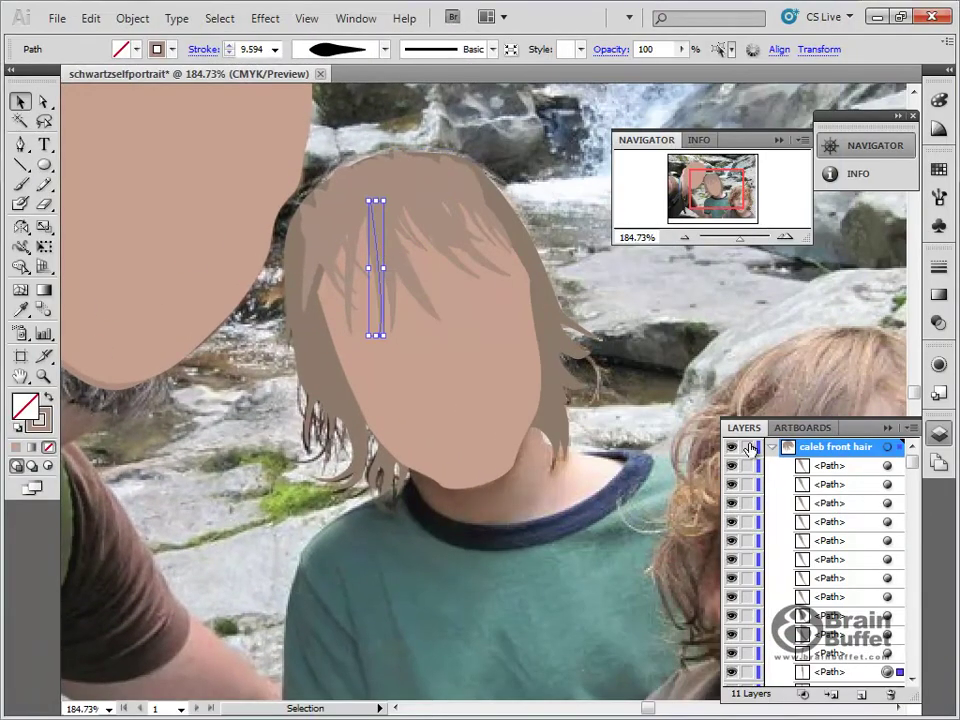
Step: Collapse the front hair layer, hide Layer 10 and the back hair layer, and expand all the fringe strands into filled shapes
click(769, 447)
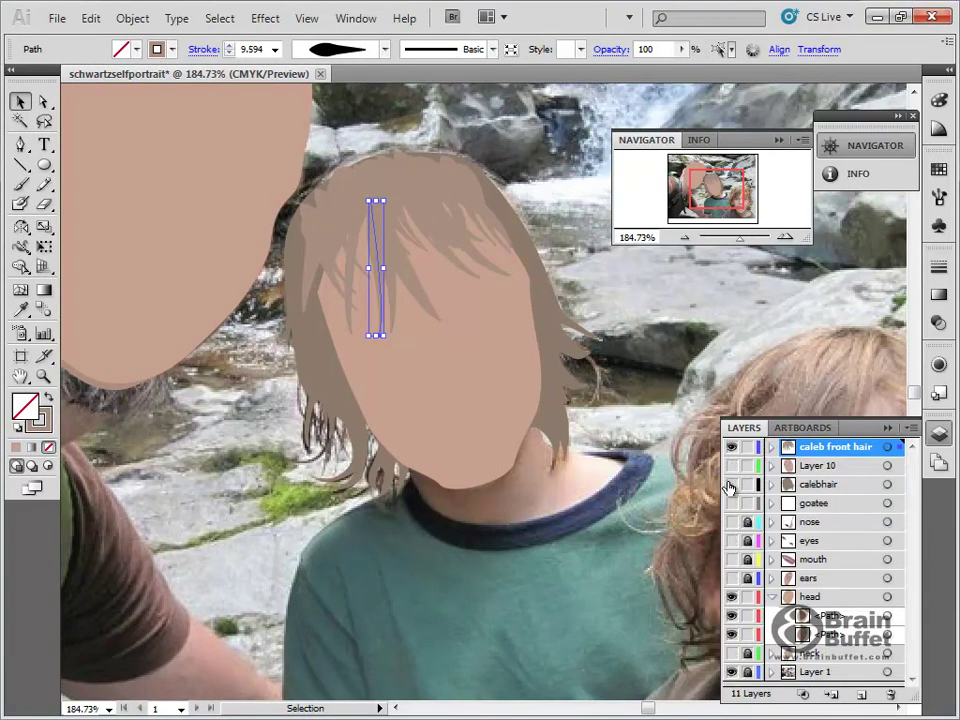
click(731, 484)
drag(540, 142, 309, 328)
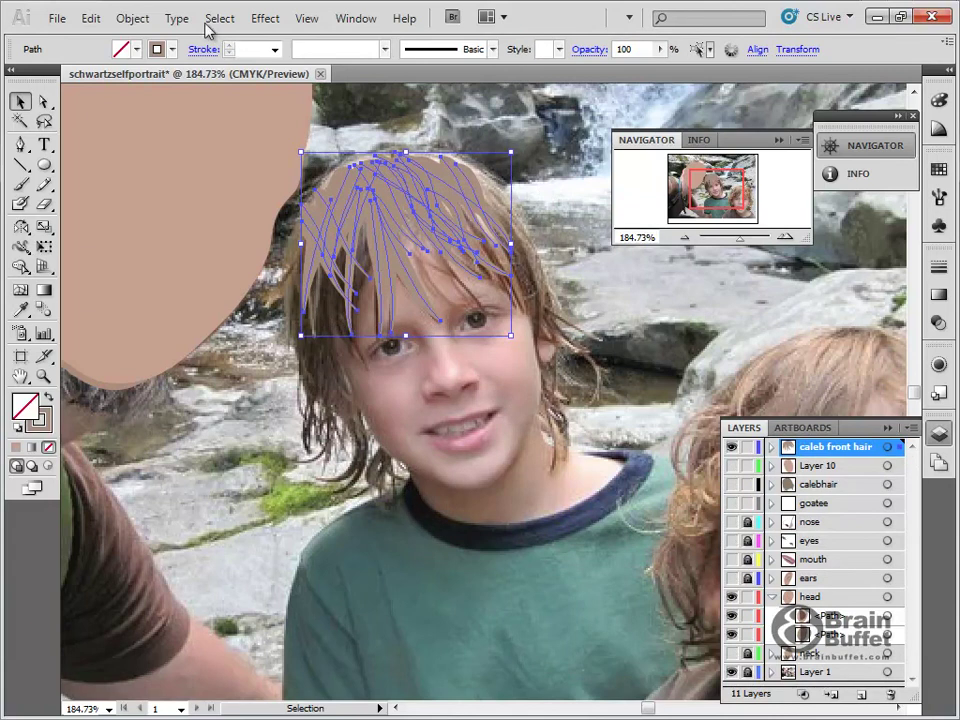
click(132, 18)
click(213, 241)
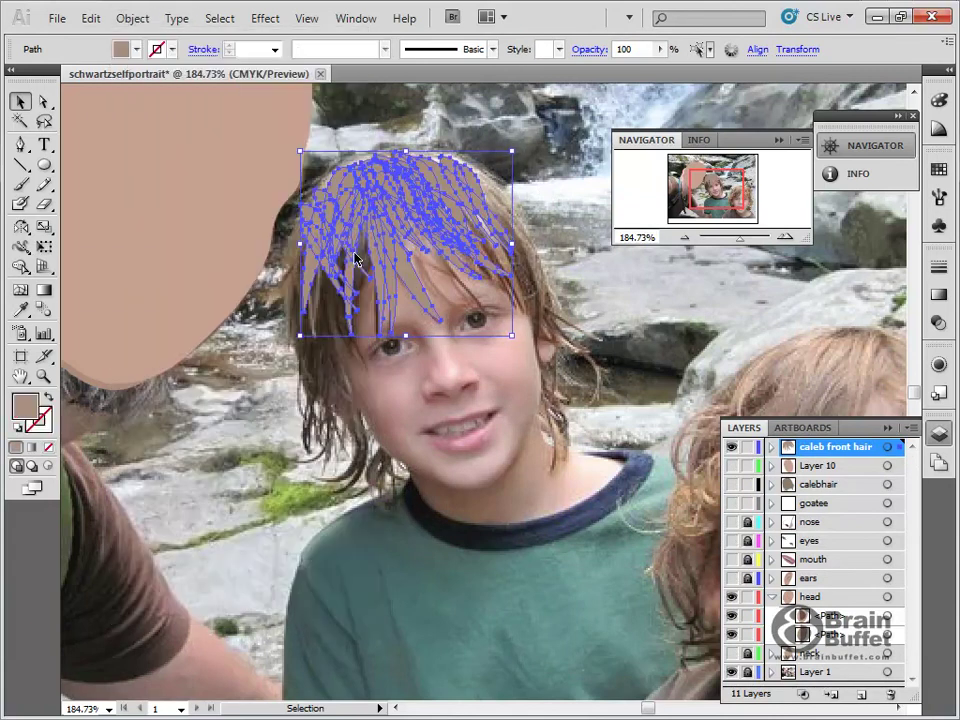
Step: Unite all the expanded fringe strands into one shape with the Pathfinder and deselect it
key(shift+m)
click(355, 18)
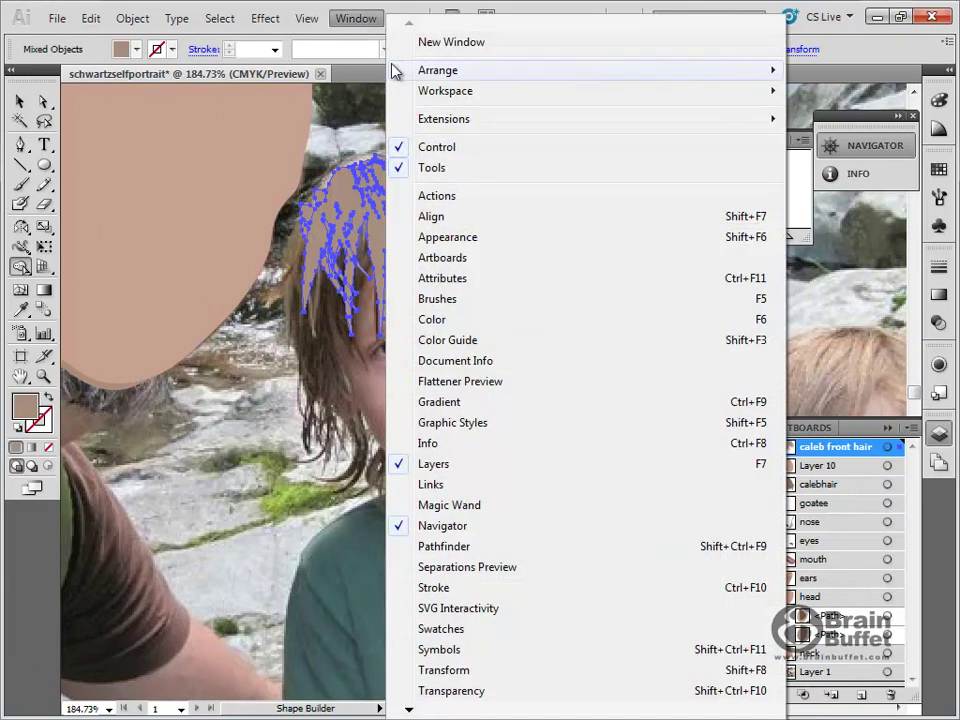
click(497, 546)
click(731, 296)
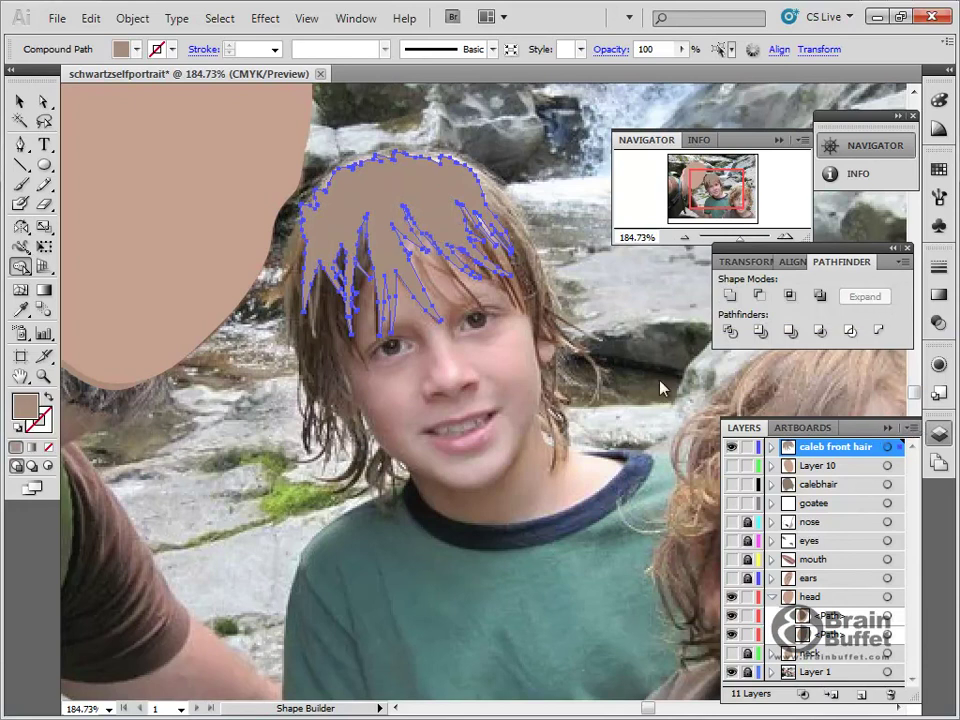
key(v)
click(393, 137)
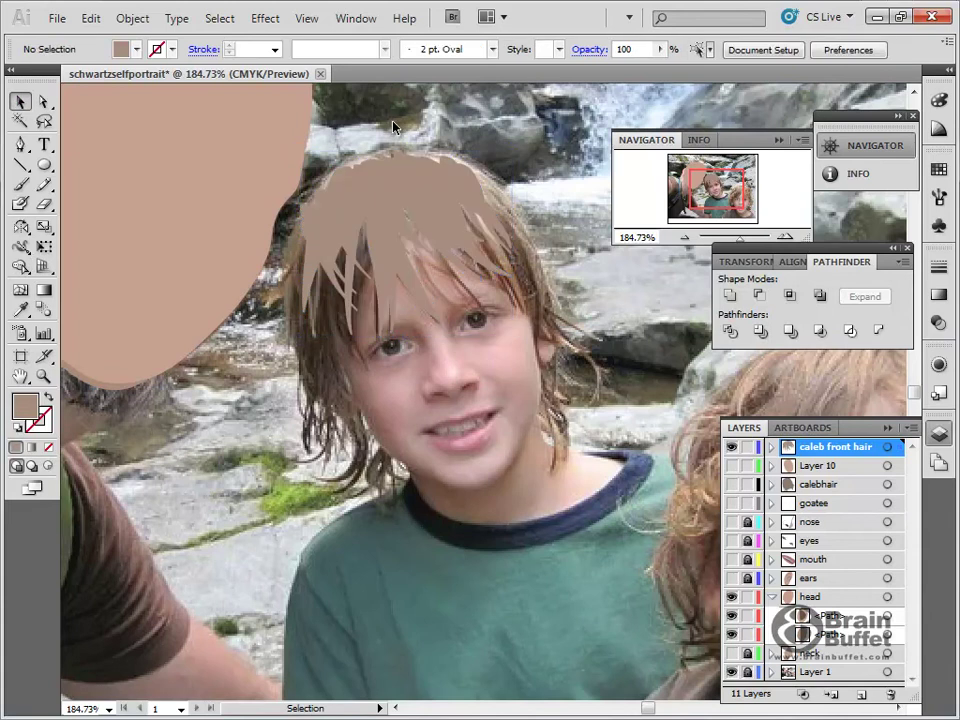
Step: Show Layer 10, the boy's back hair layer, the neck layer and the reference photo layer
click(731, 465)
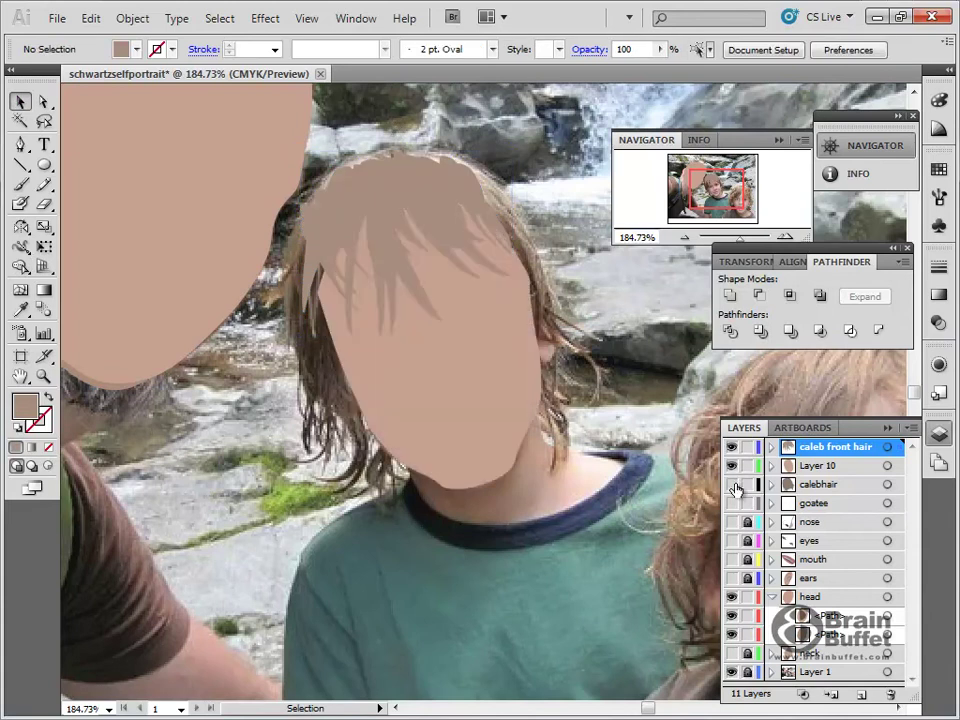
click(731, 484)
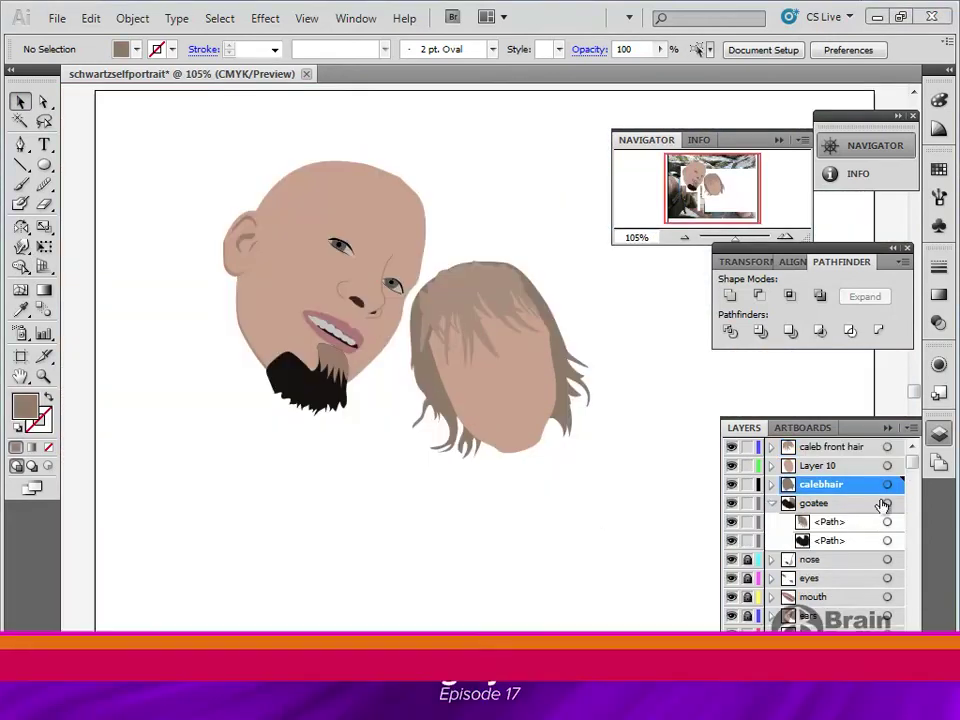
drag(912, 466, 917, 645)
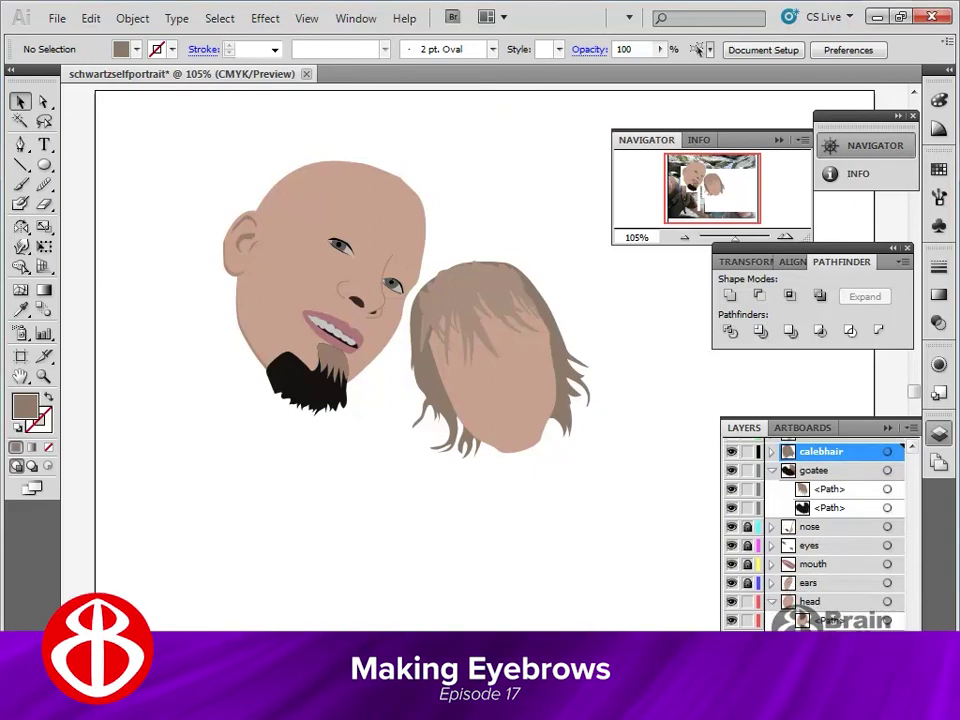
click(732, 640)
click(732, 677)
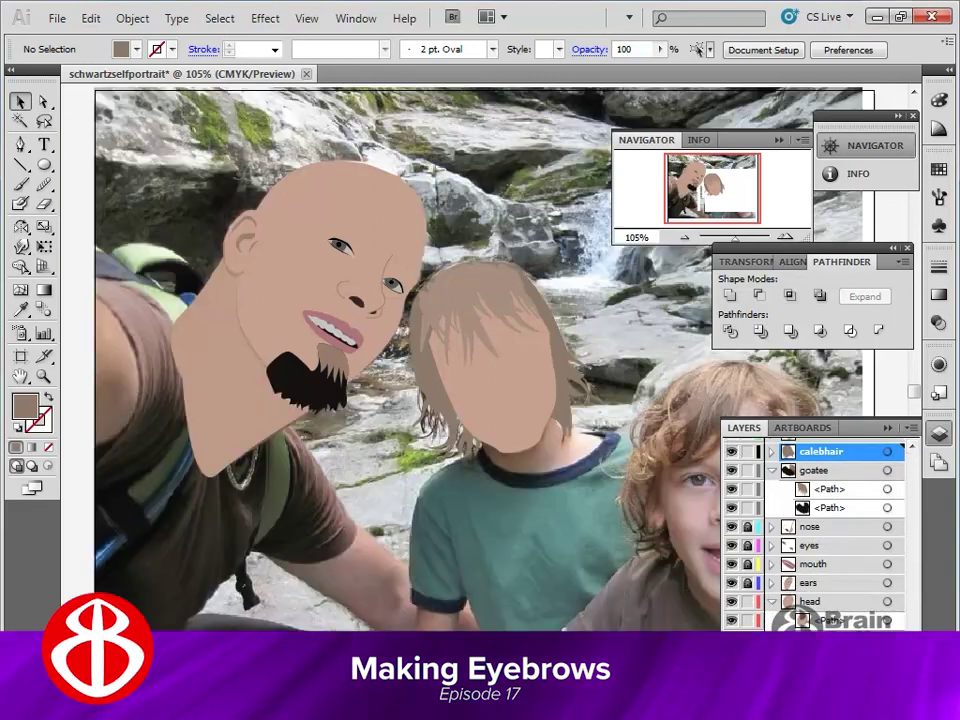
Step: Hide all the artwork layers and move the boy's front hair, Layer 10 and back hair layers below the neck layer
drag(733, 658, 740, 440)
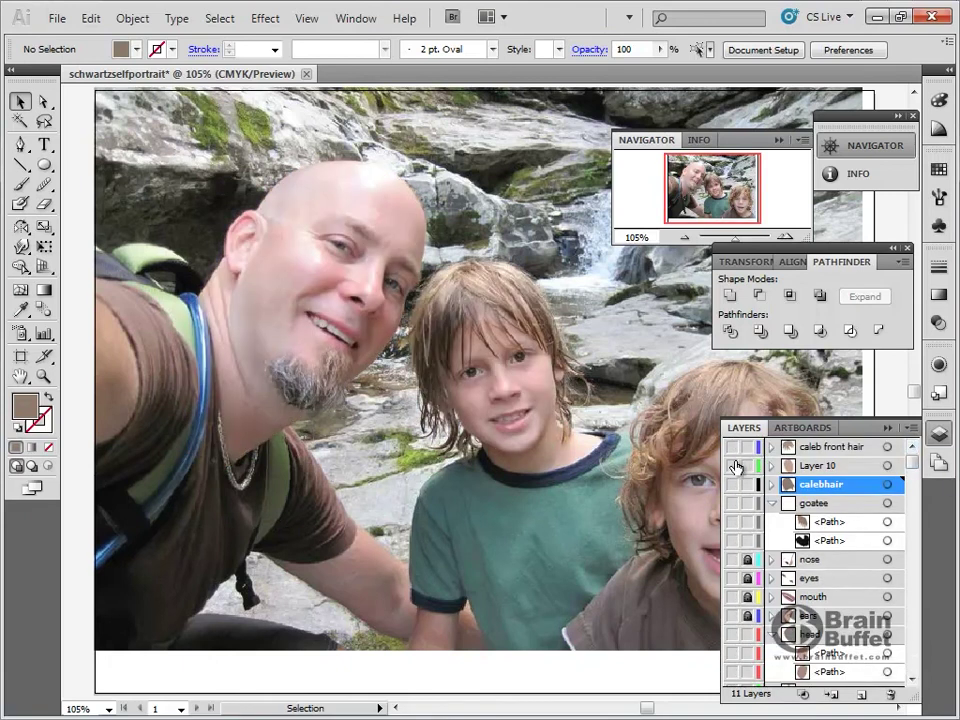
click(822, 447)
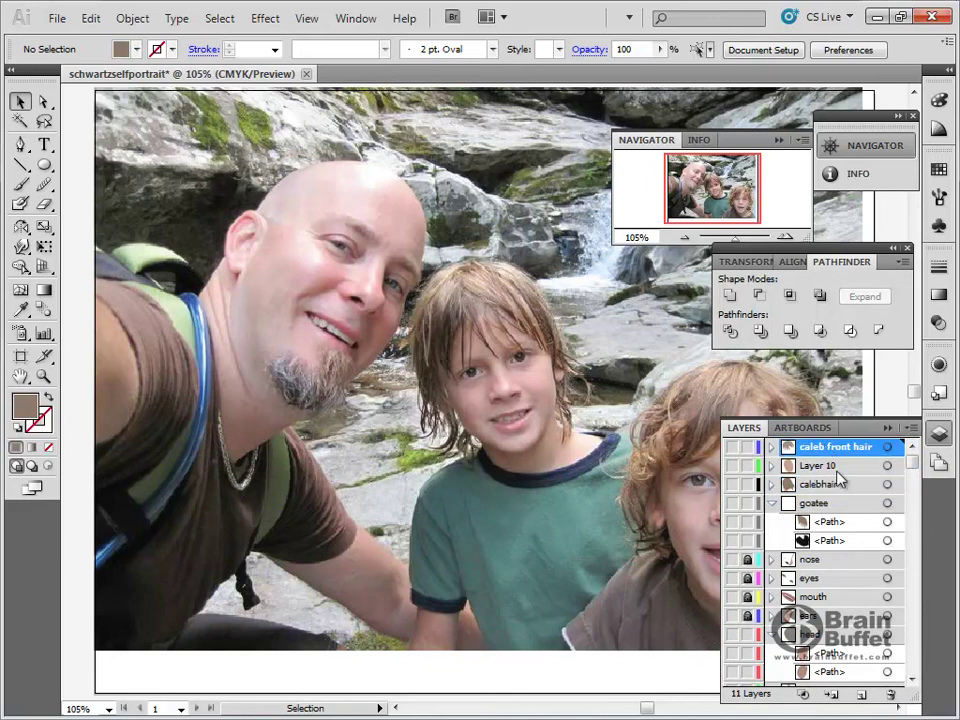
shift+click(842, 487)
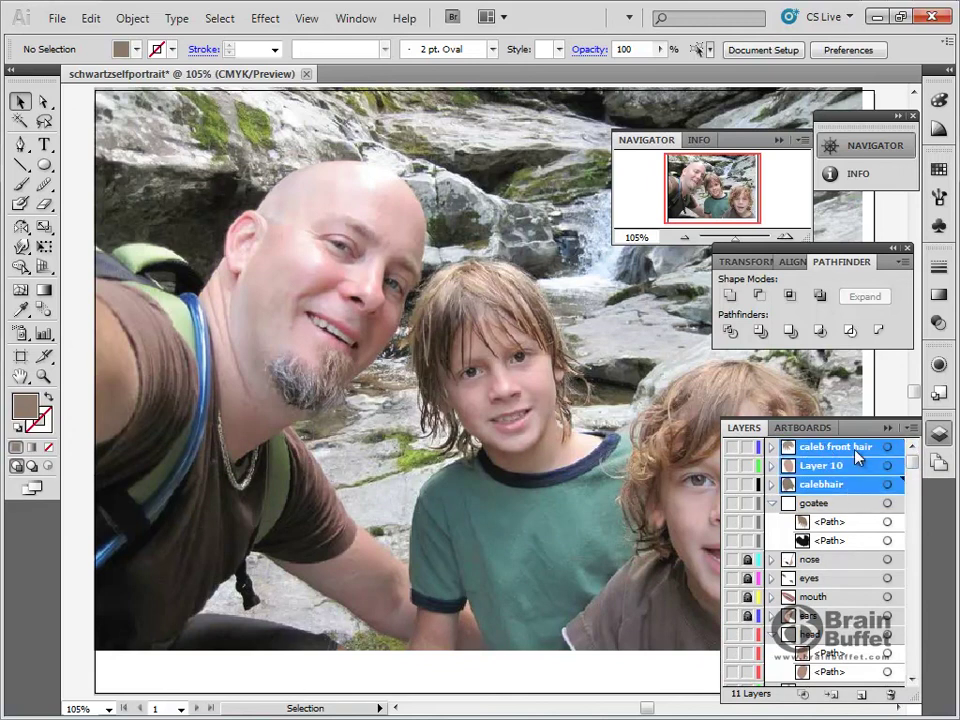
drag(856, 448, 858, 670)
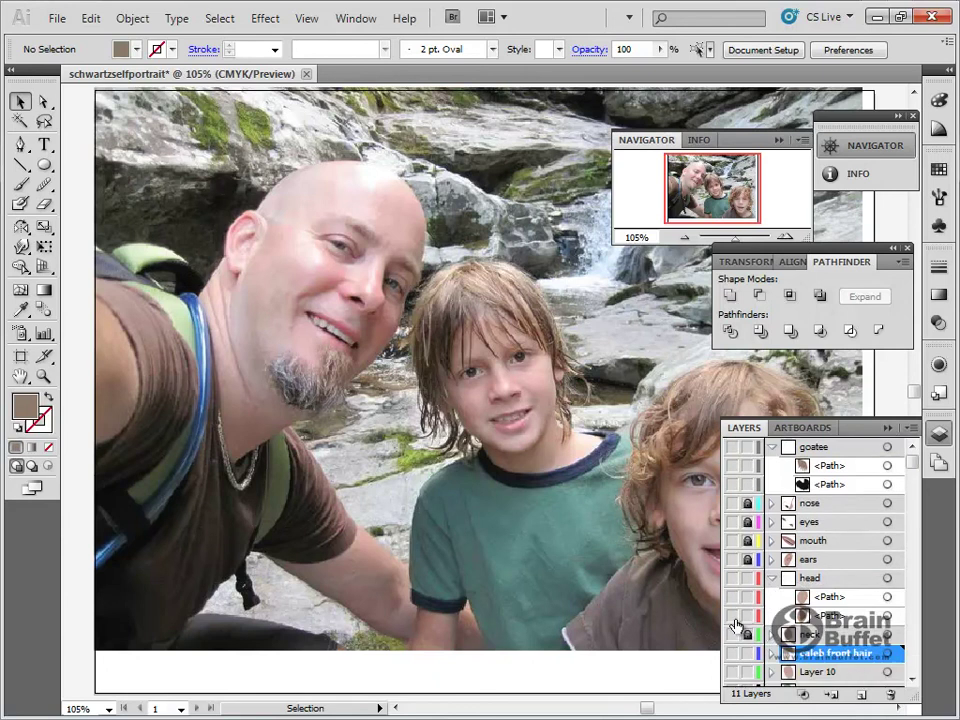
Step: Show the man's layers from goatee to neck, and collapse and lock the goatee and head layers
drag(732, 640, 745, 446)
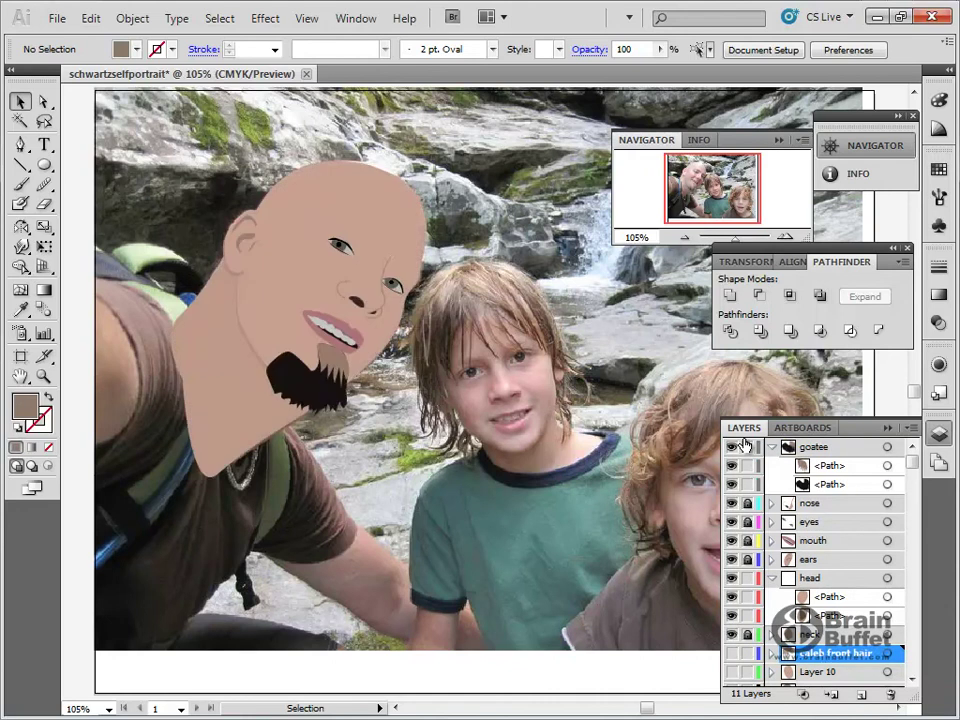
drag(409, 232, 467, 318)
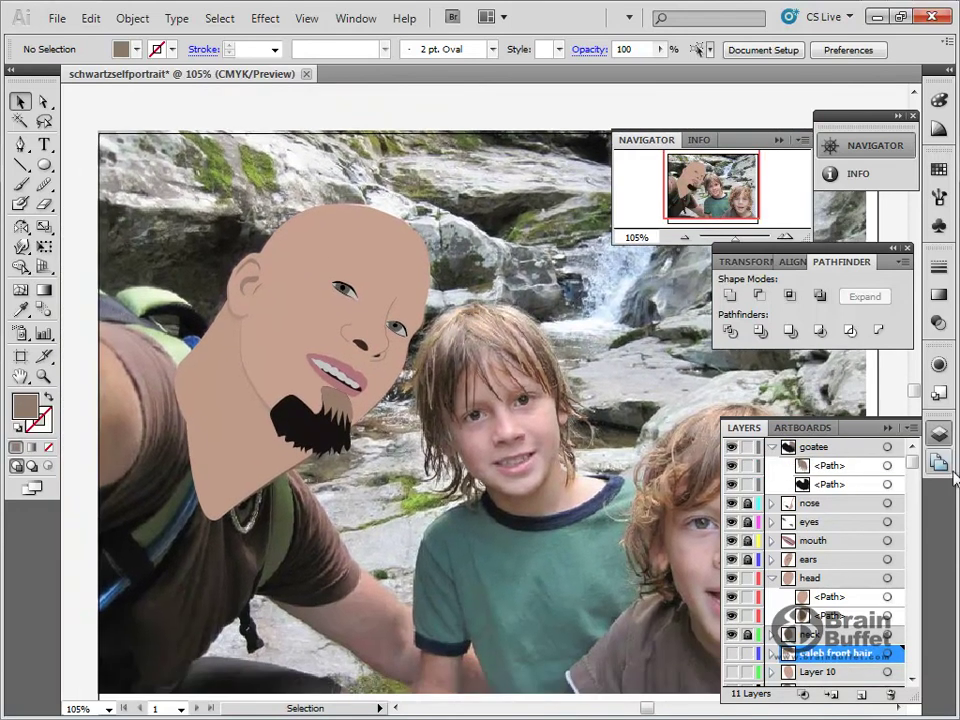
click(769, 447)
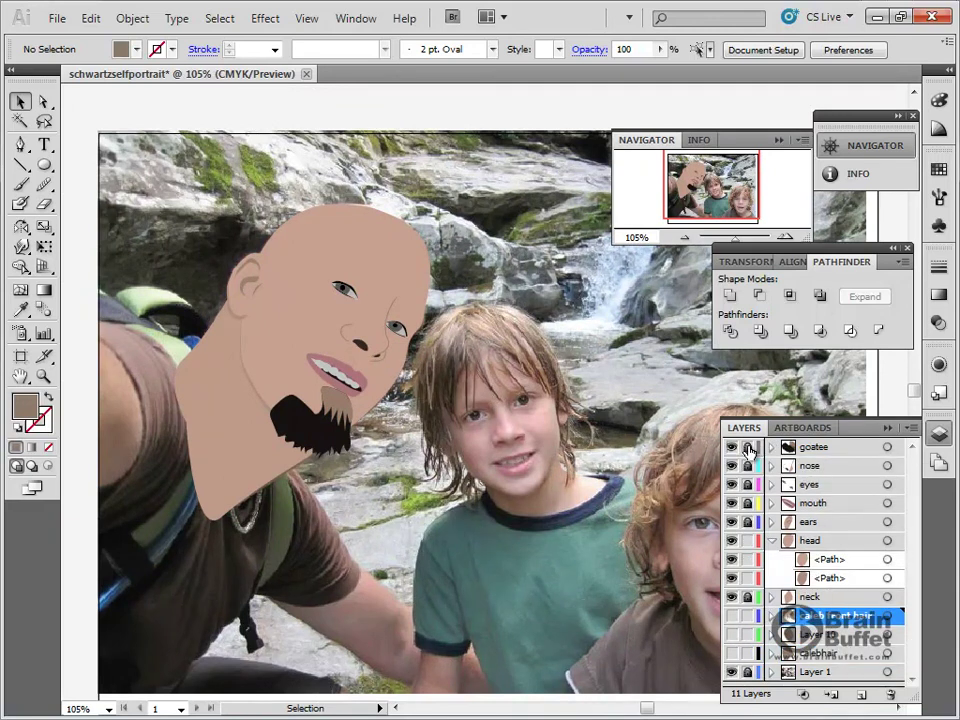
click(770, 541)
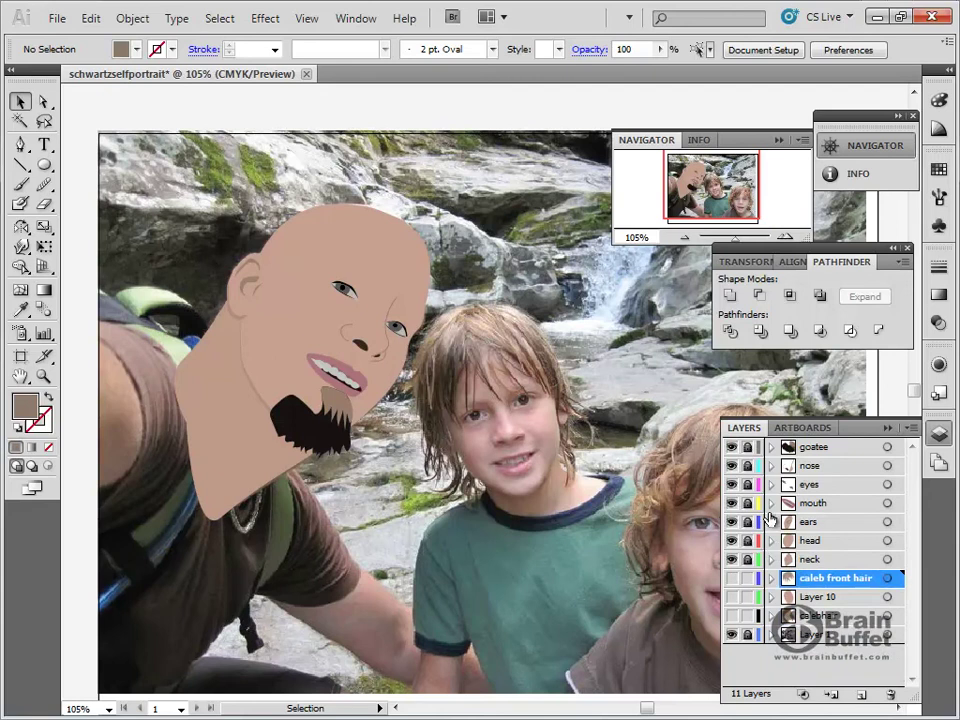
Step: Hide the man's layers from goatee to neck and add a new layer named brows above the goatee layer
drag(733, 448, 733, 559)
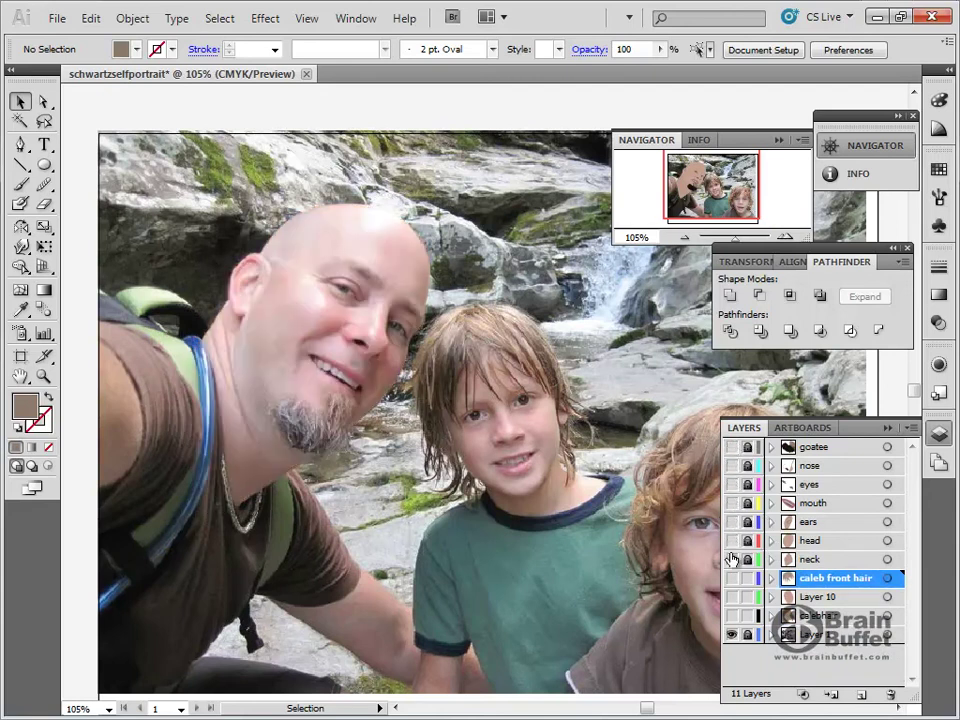
click(20, 144)
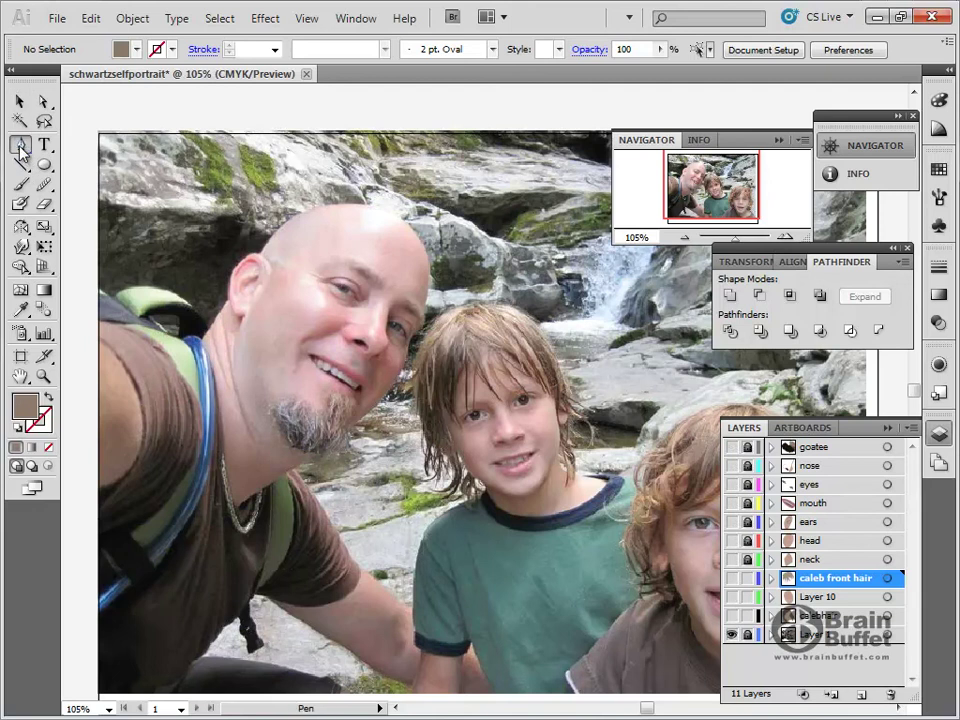
click(838, 447)
click(864, 695)
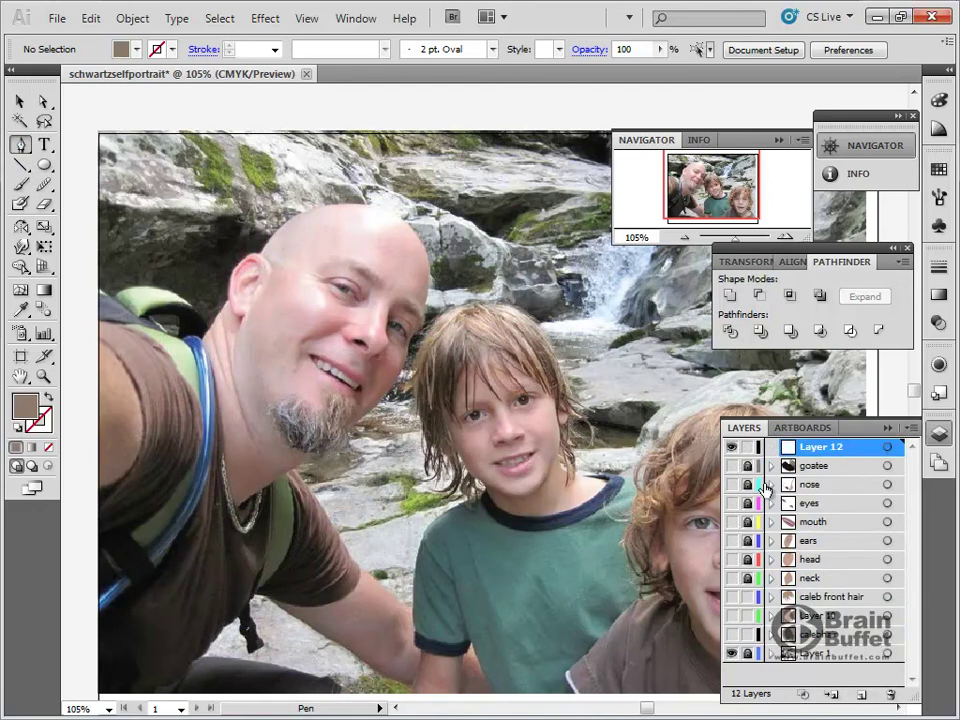
double_click(812, 449)
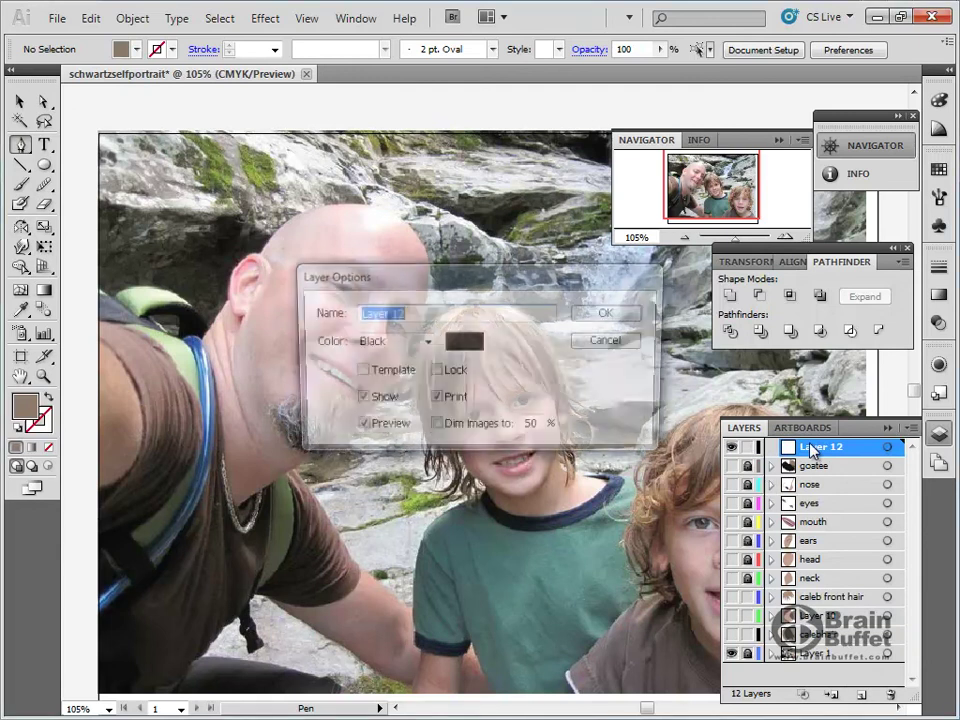
text(brows)
key(Return)
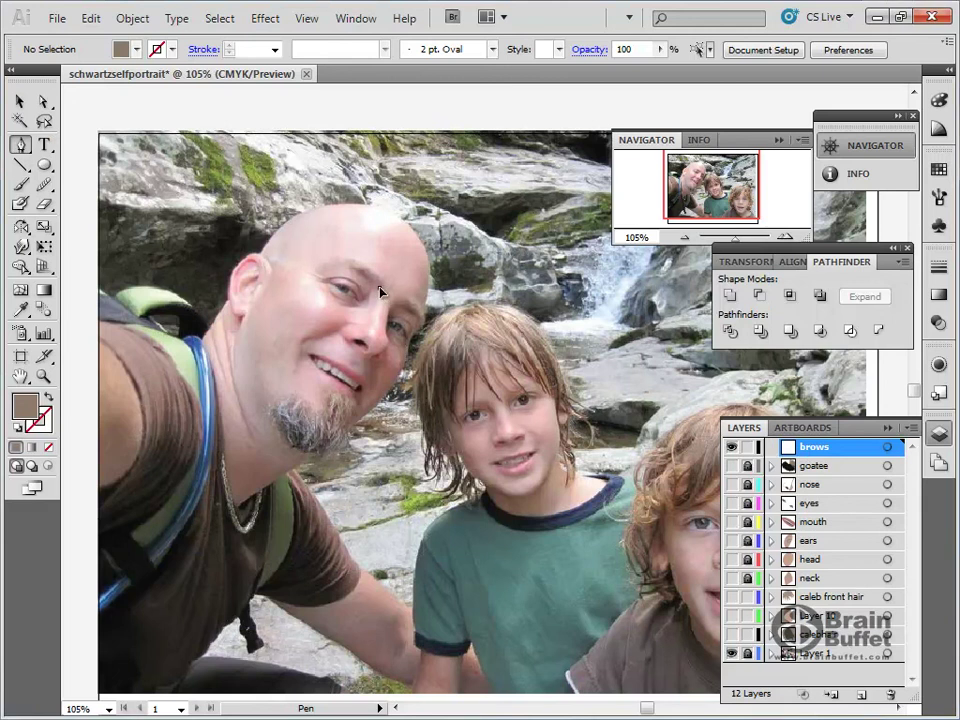
Step: Draw a curved path along the man's eyebrow nearest his ear, with no fill and a dark brown stroke sampled from the photo
drag(367, 278, 310, 267)
click(328, 266)
click(45, 400)
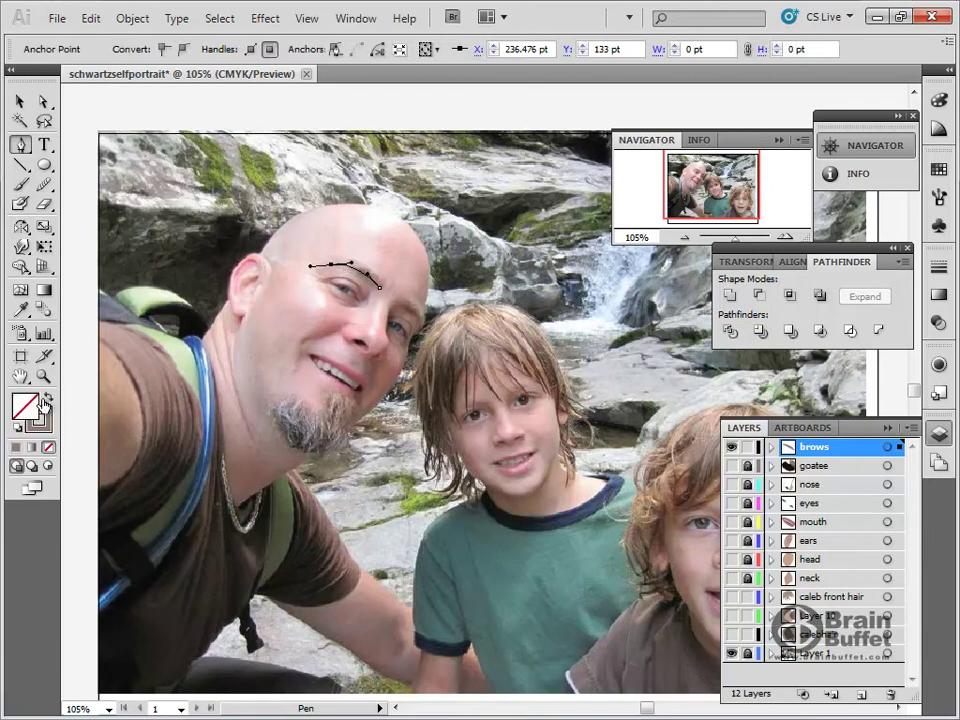
click(20, 309)
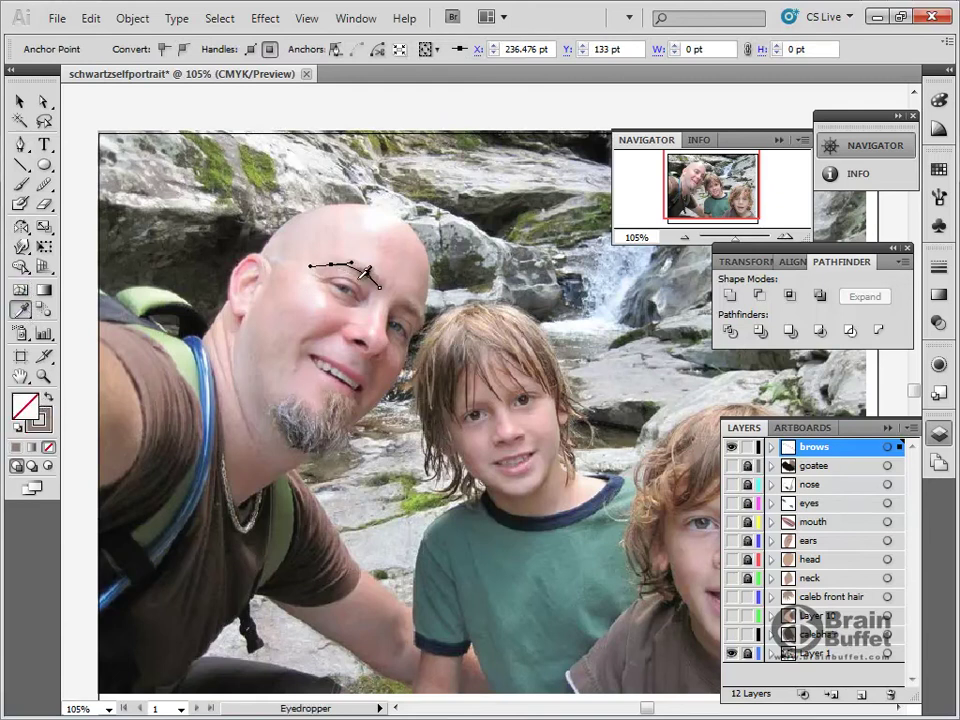
key(shift+x)
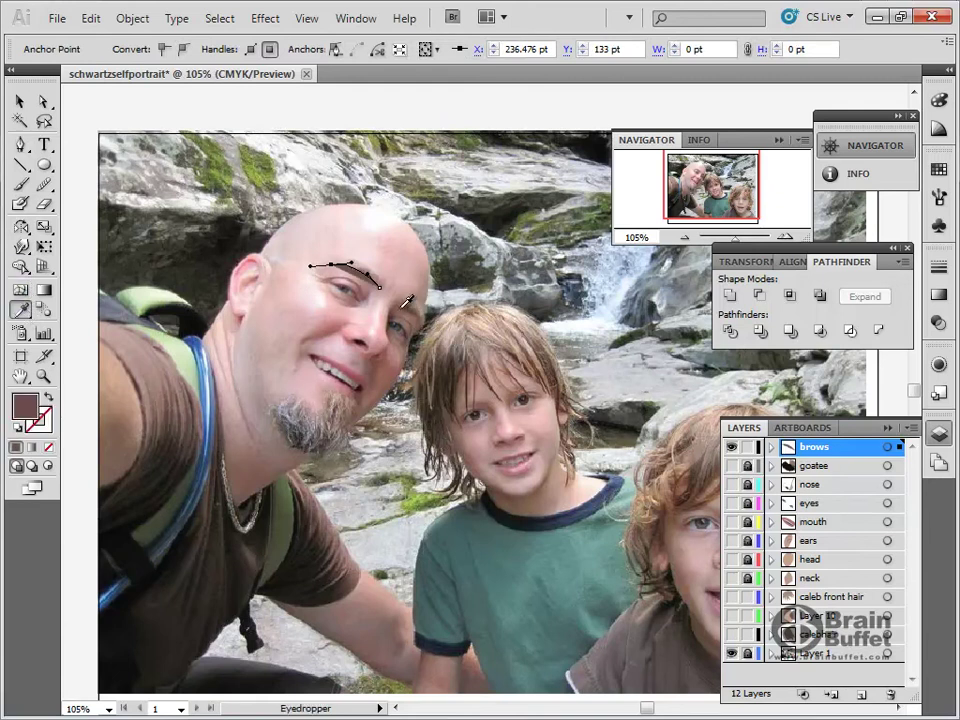
click(45, 400)
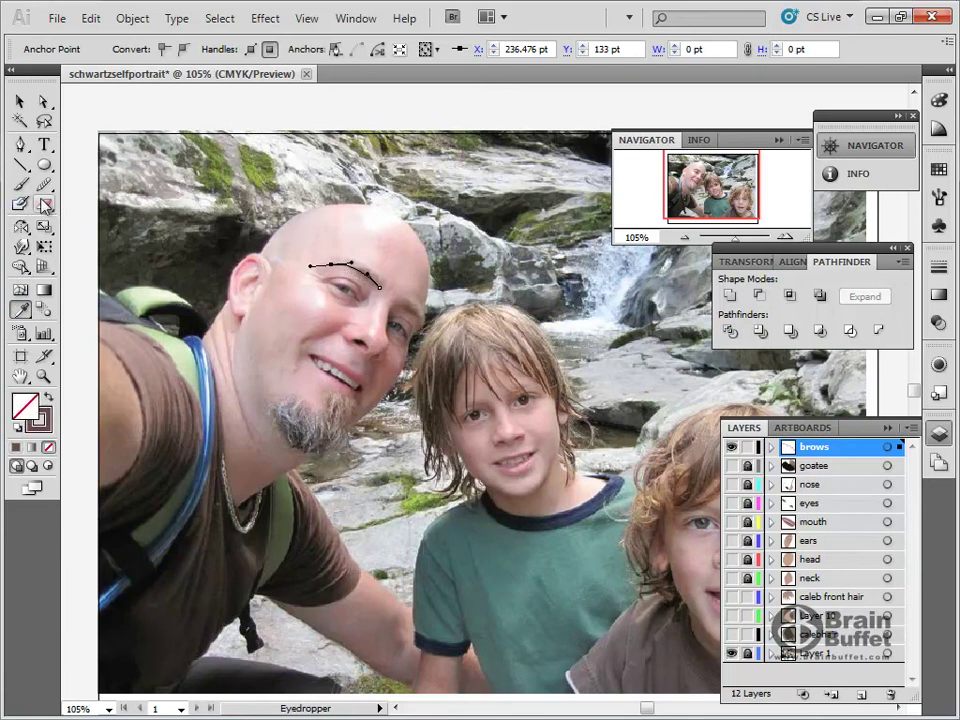
Step: Widen the eyebrow stroke toward its inner end with the Width tool so it tapers to the outer tip
drag(31, 245, 68, 255)
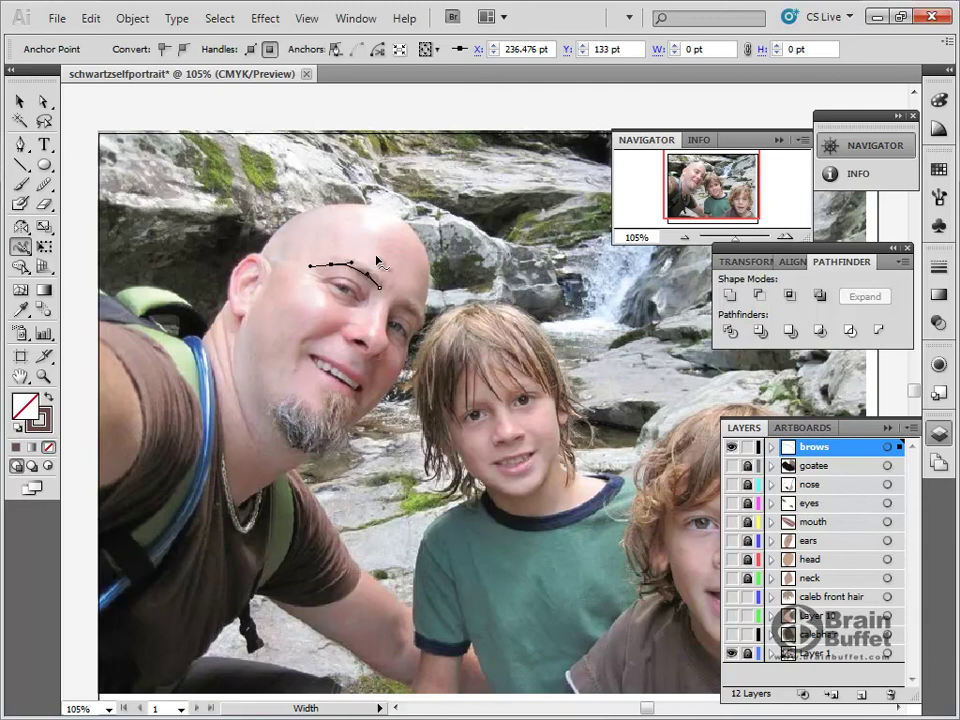
drag(370, 283, 376, 287)
key(z)
drag(288, 205, 403, 353)
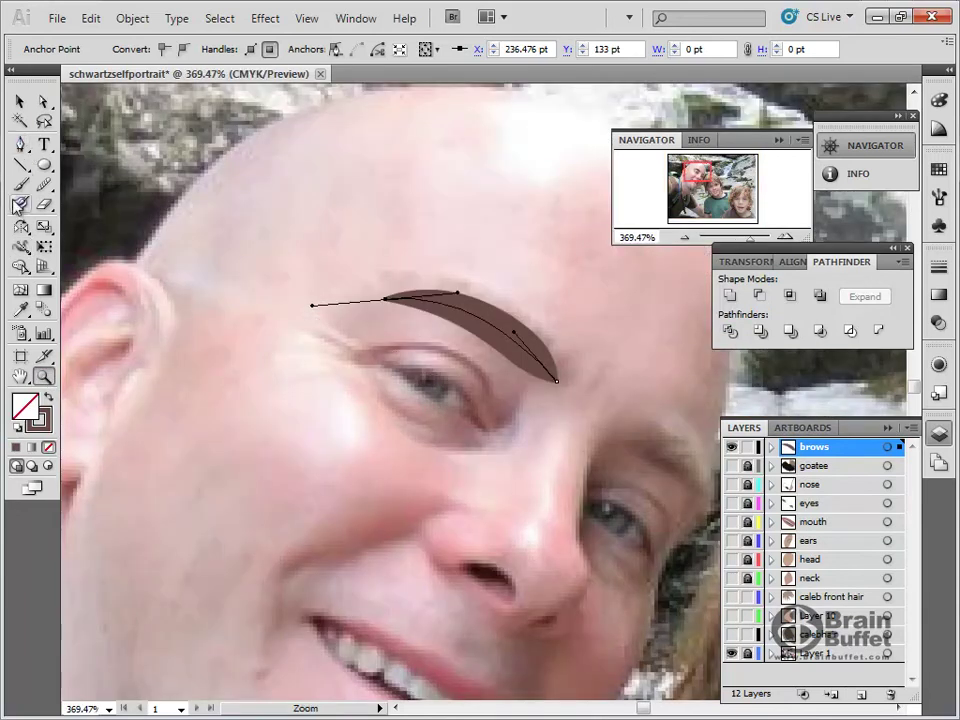
click(21, 250)
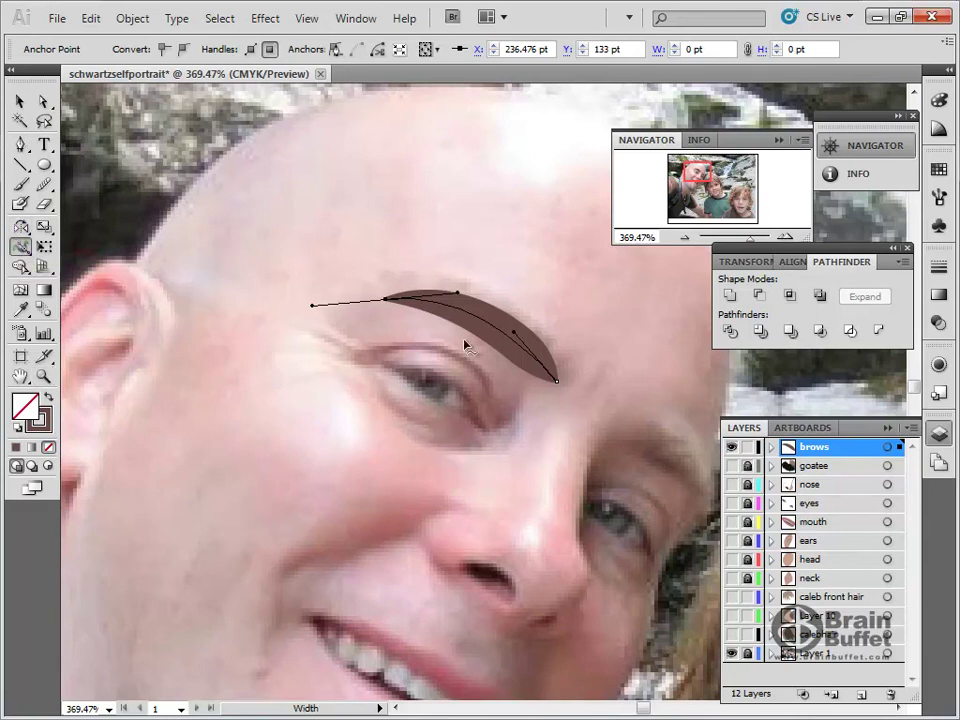
drag(527, 352, 540, 361)
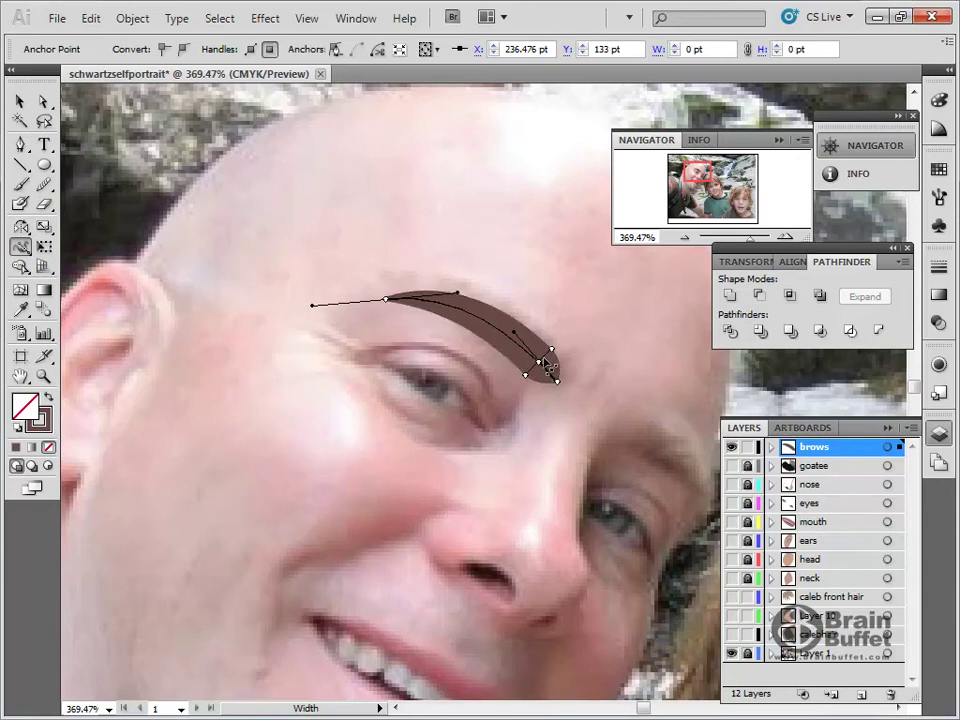
Step: Extend the eyebrow path's outer anchor toward the temple and lift its handle to raise the arch
click(20, 144)
key(ctrl)
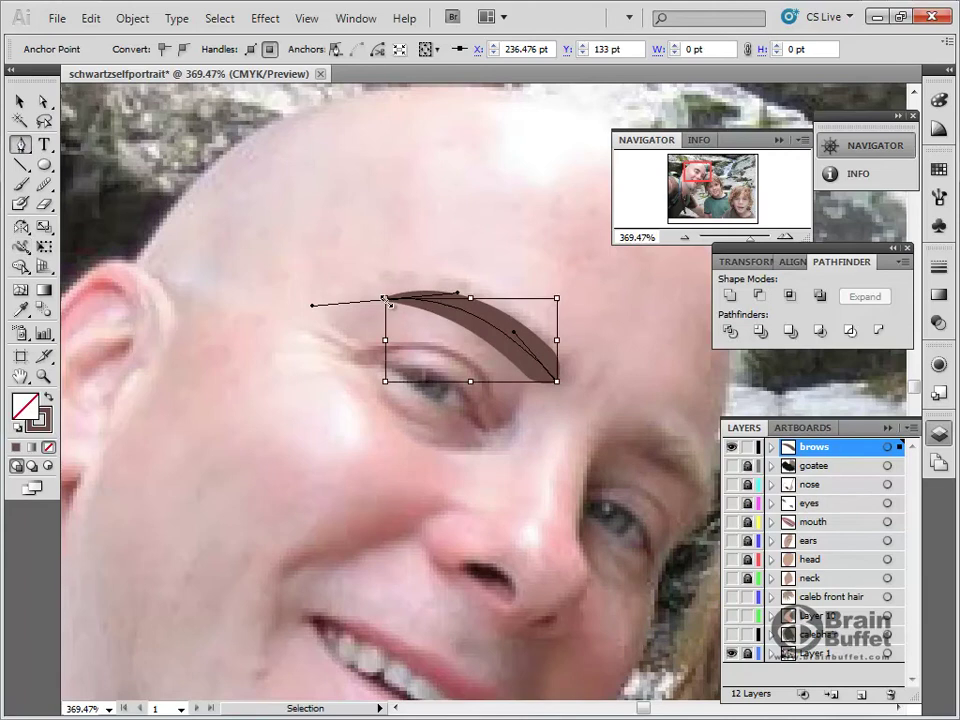
click(42, 100)
click(25, 147)
key(ctrl)
drag(387, 304, 346, 303)
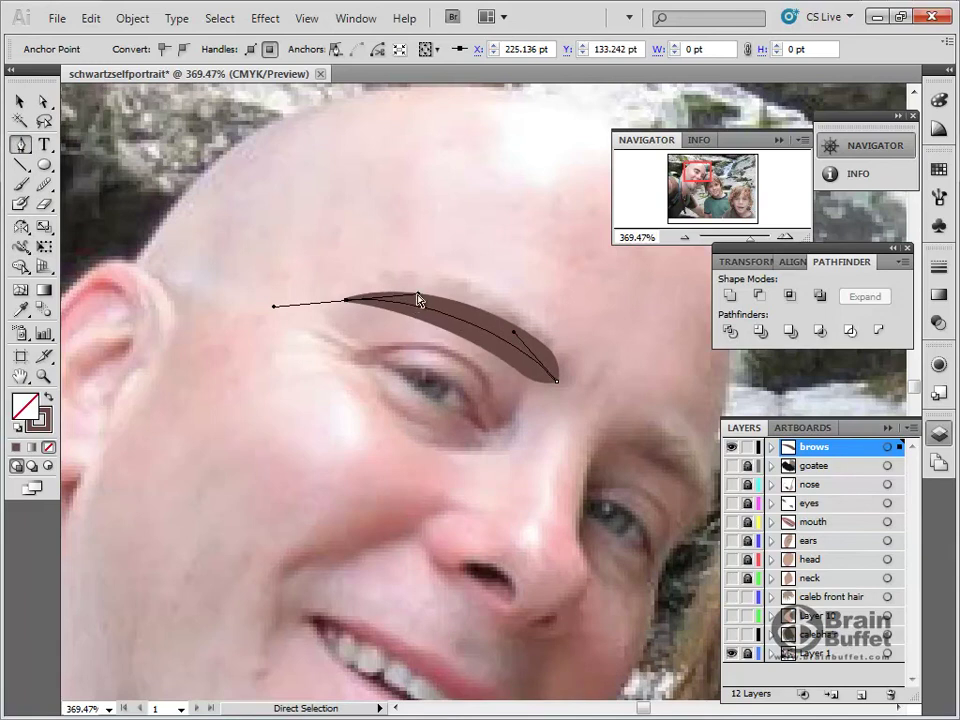
drag(418, 299, 444, 285)
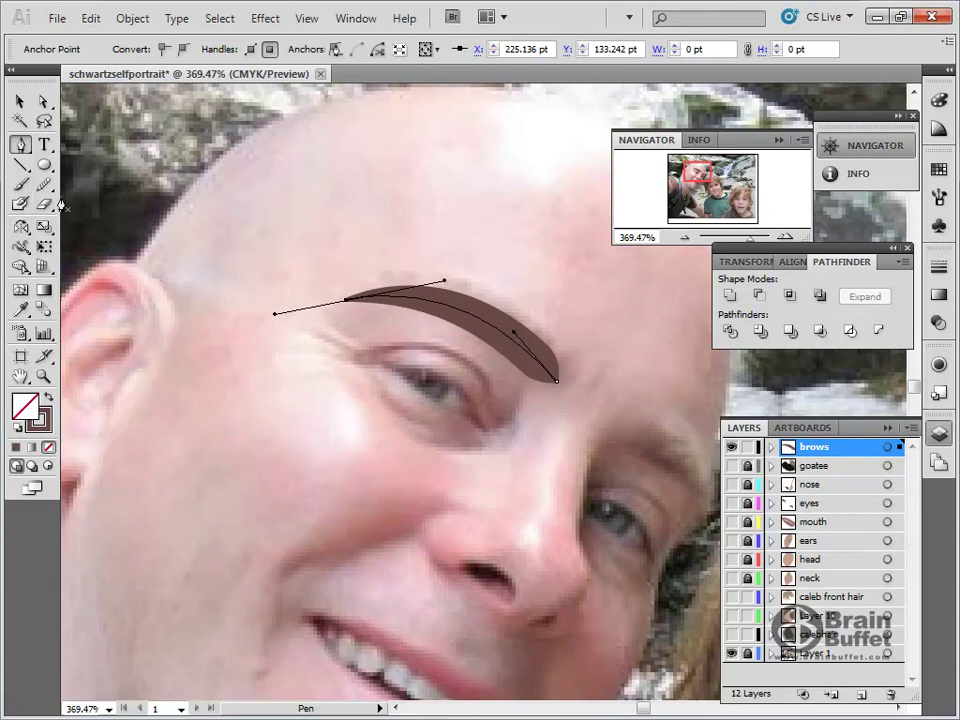
Step: Refine the stroke width at the middle of the eyebrow with a new width point and deselect it
click(20, 246)
drag(454, 316, 450, 320)
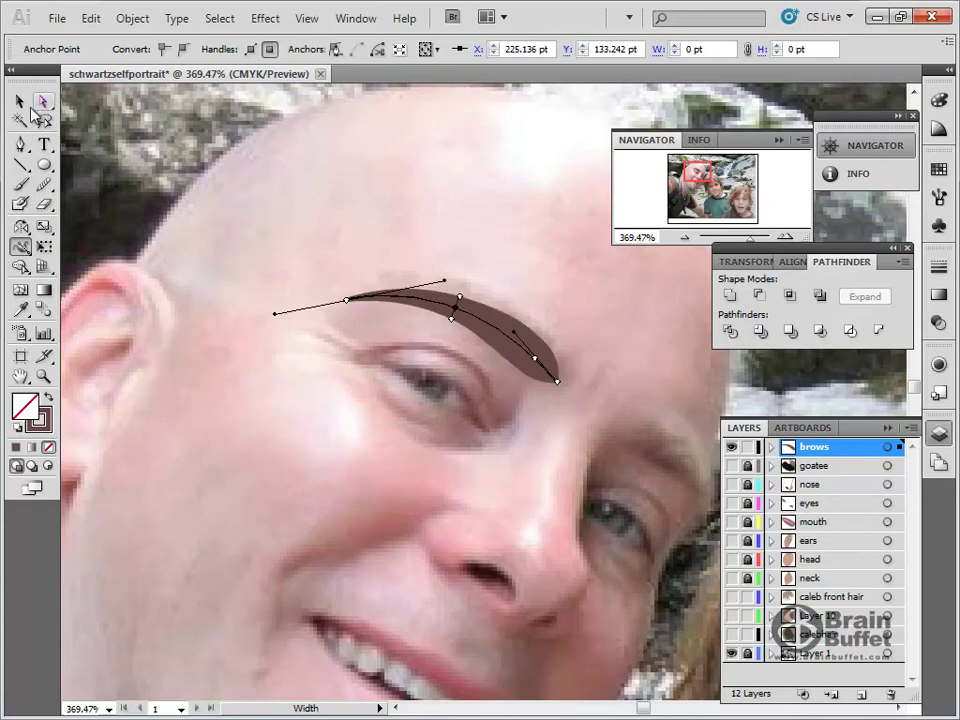
key(v)
click(425, 172)
Step: Draw a curved open path with the Pen tool along the man's other eyebrow, from its inner end down to the temple
key(space)
drag(670, 416, 469, 351)
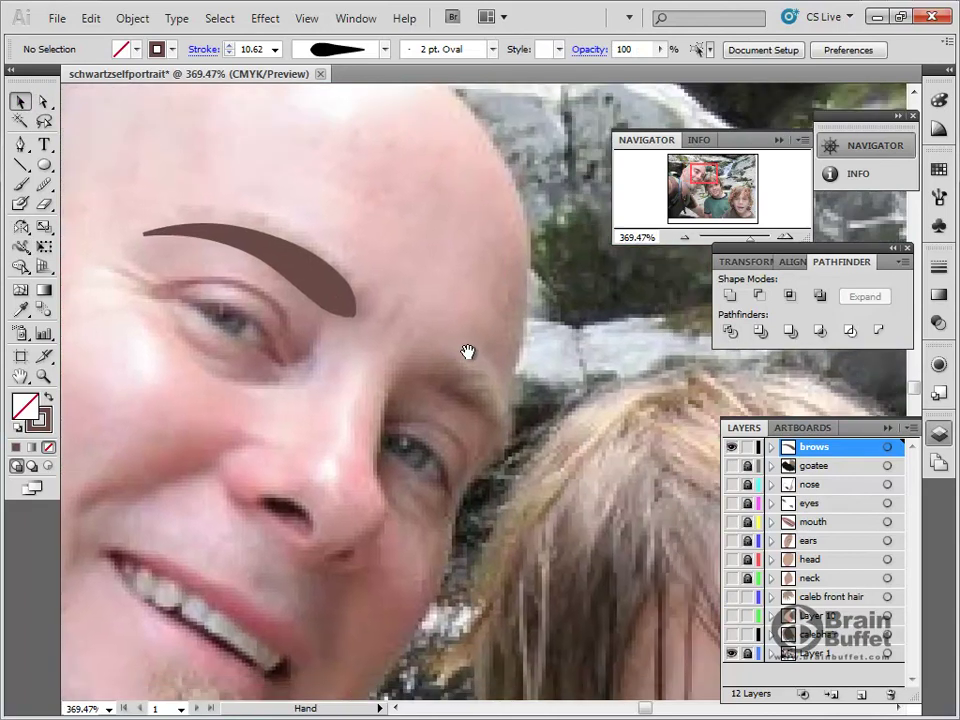
click(19, 143)
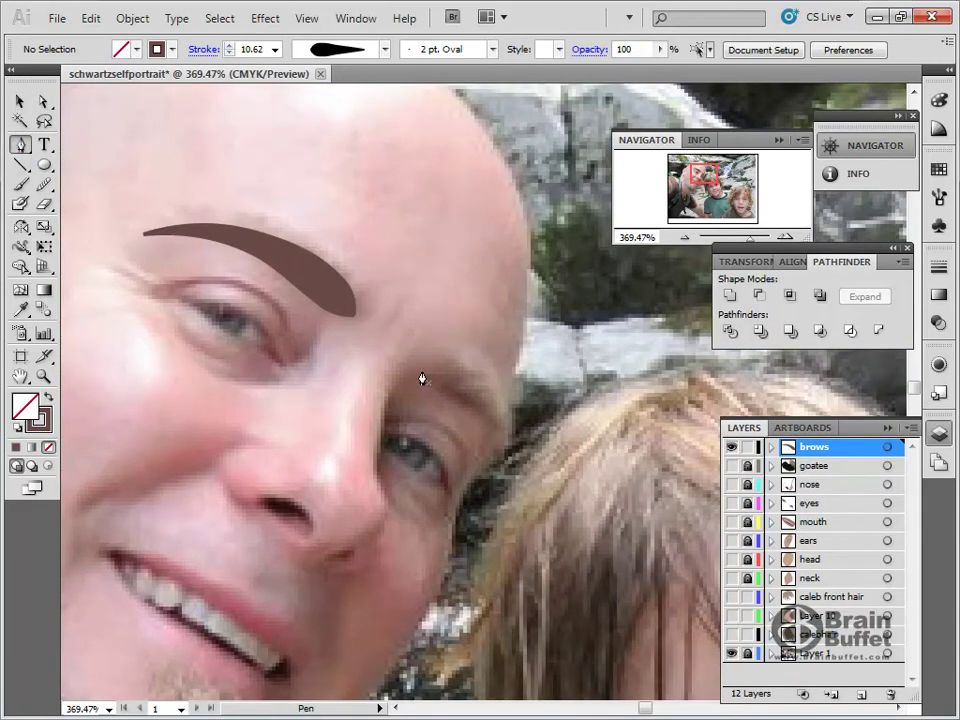
drag(443, 372, 457, 374)
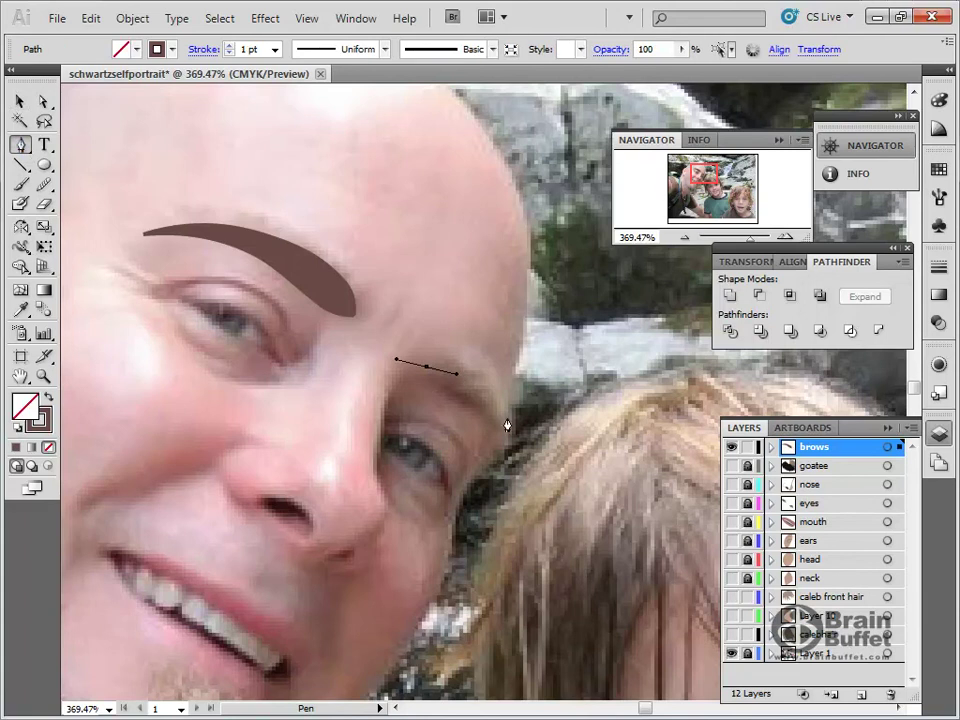
drag(493, 447, 475, 500)
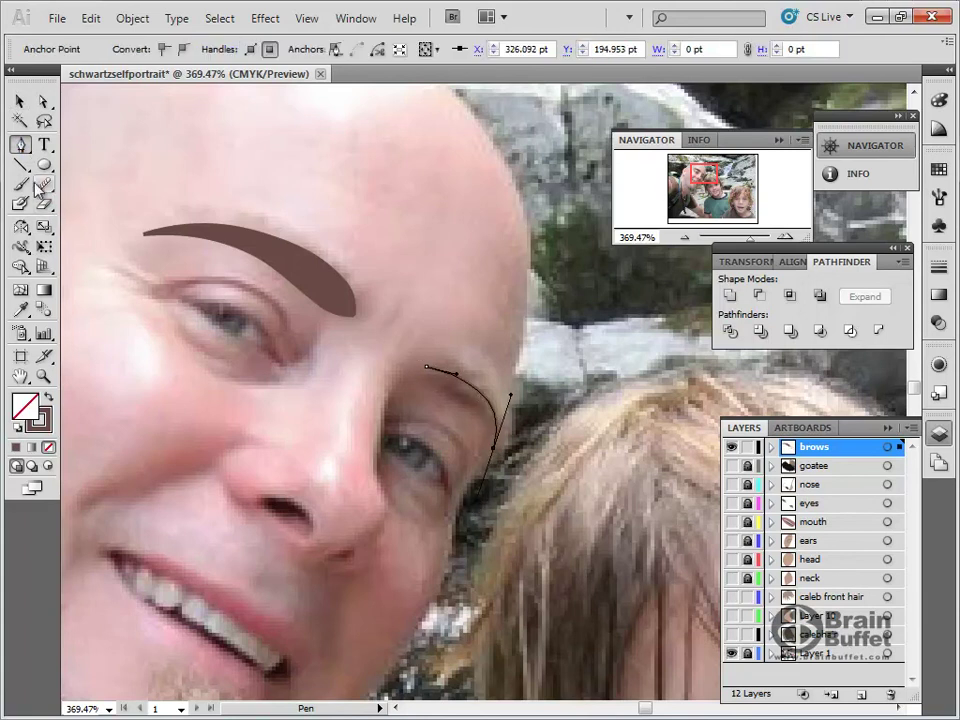
Step: Widen the second eyebrow stroke toward its inner end with the Width tool so it tapers to the outer tip
click(20, 246)
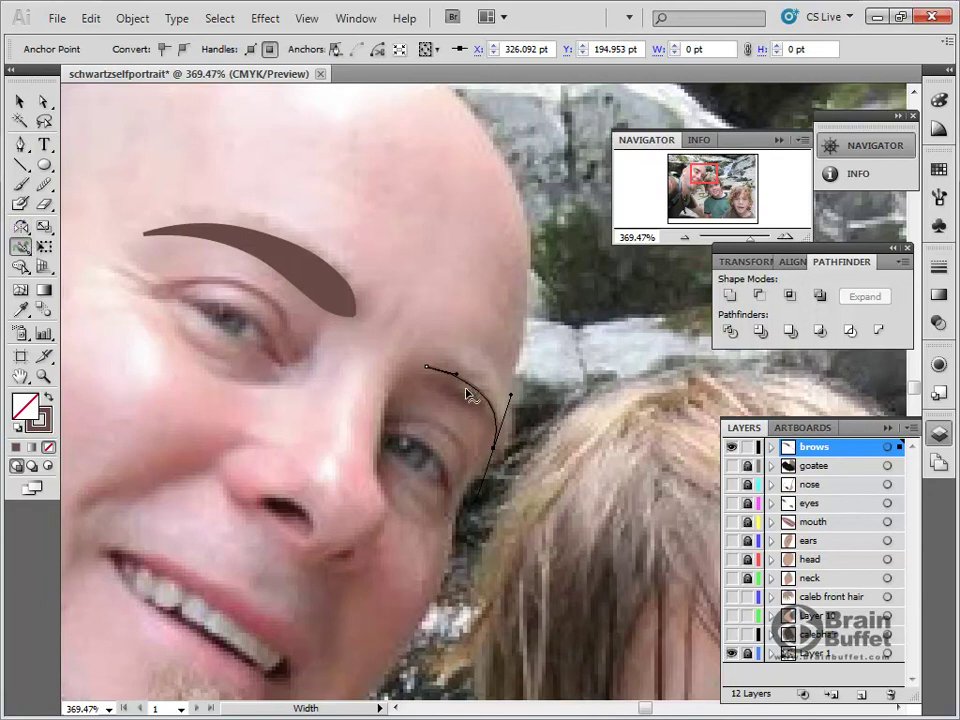
mouse_move(463, 390)
mouse_down()
mouse_move(452, 406)
mouse_move(439, 377)
mouse_move(441, 391)
mouse_up()
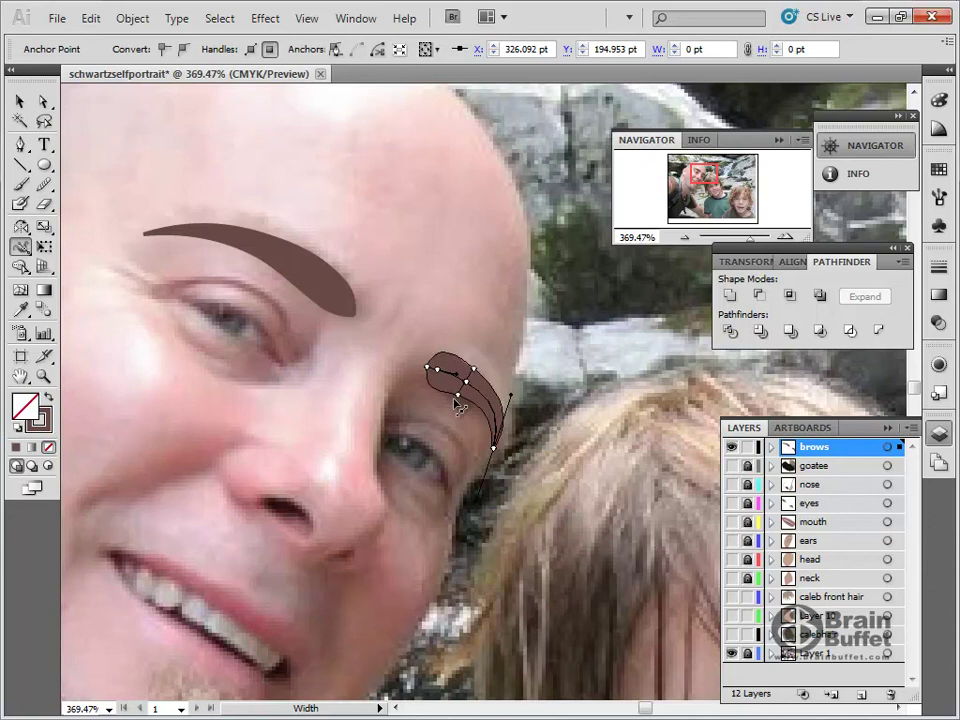
mouse_move(457, 401)
mouse_down()
mouse_move(481, 404)
mouse_move(474, 410)
mouse_up()
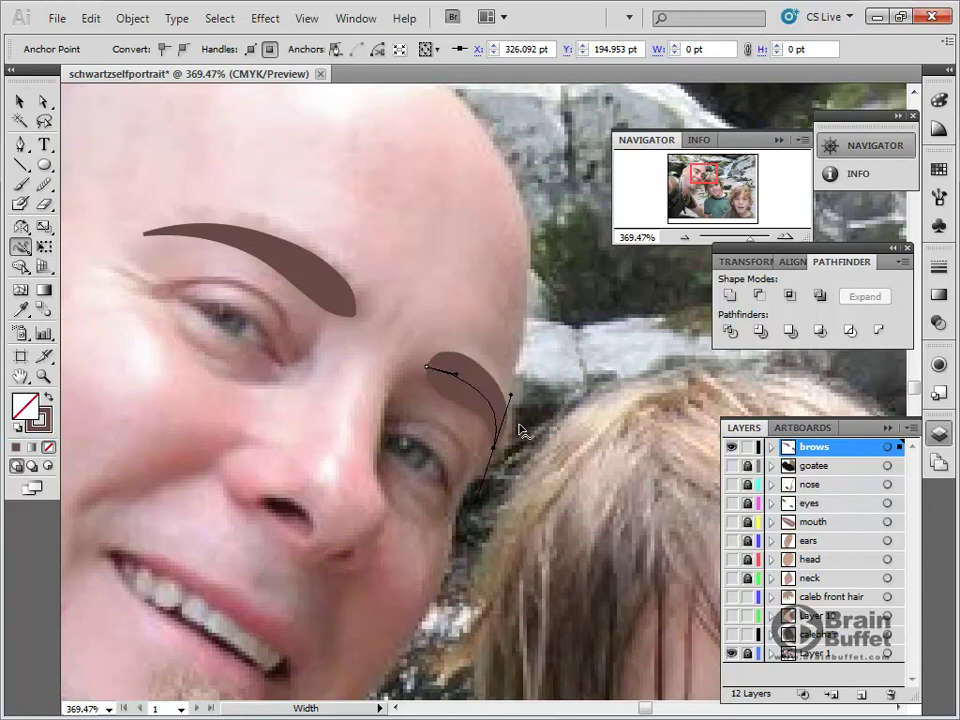
Step: Show all hidden artwork layers with the whole artboard in view and deselect the eyebrow
double_click(20, 376)
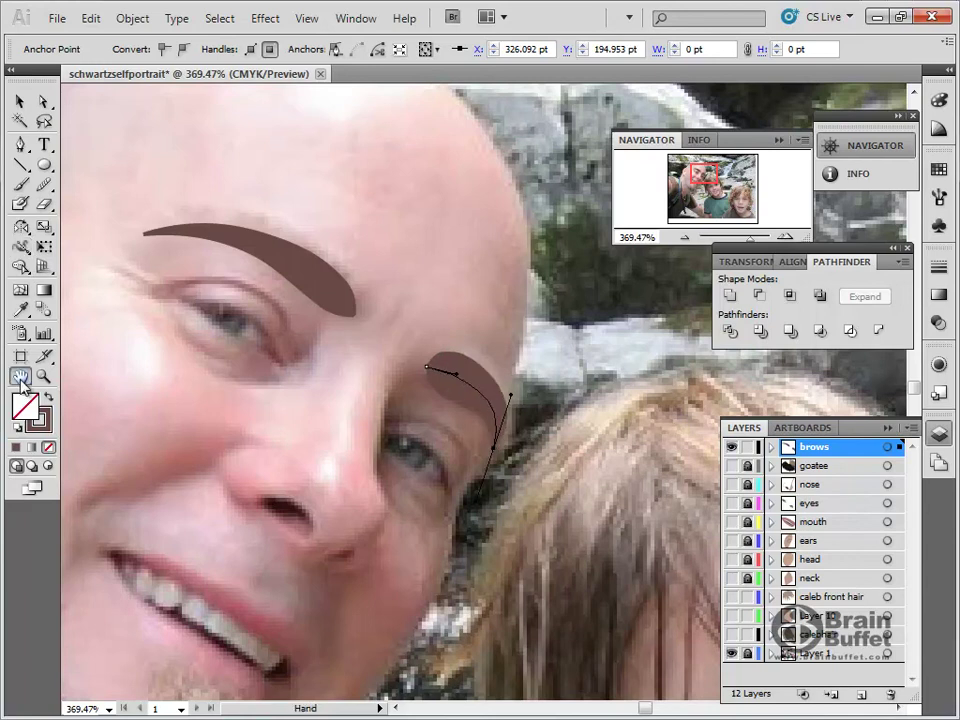
drag(732, 467, 731, 634)
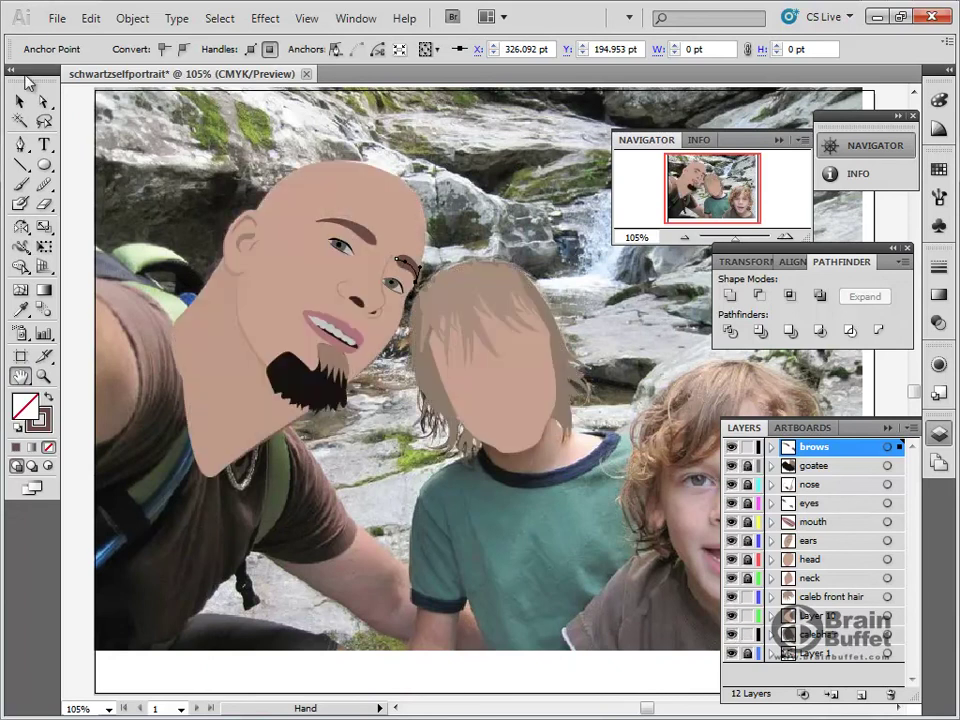
click(22, 101)
click(217, 150)
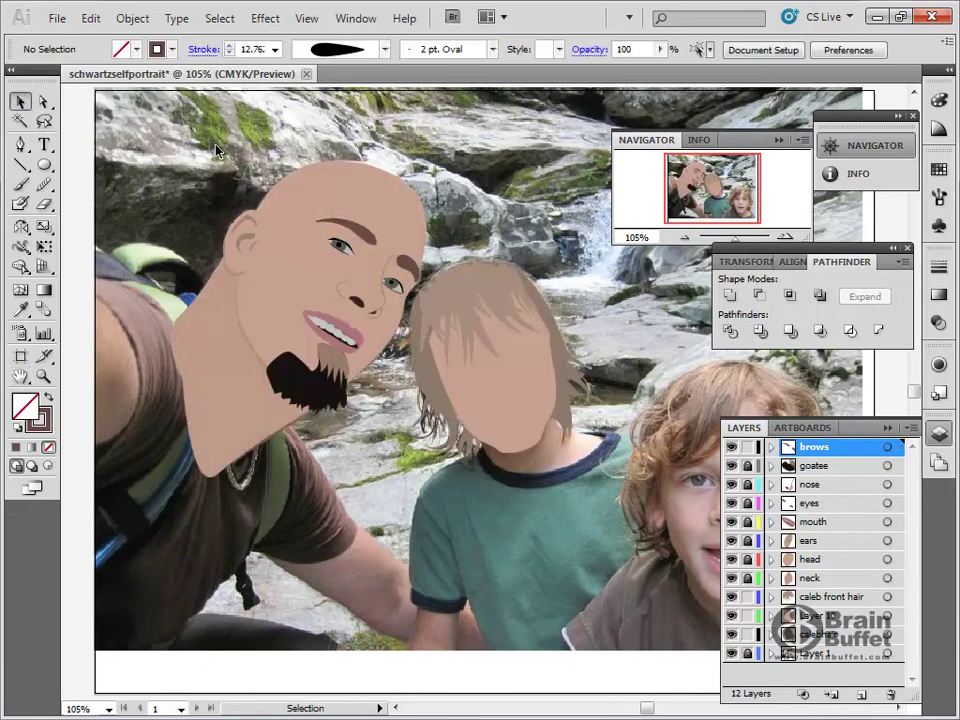
Step: Extend the second eyebrow's outer anchor slightly down and outward to the edge of the face, and deselect it
key(z)
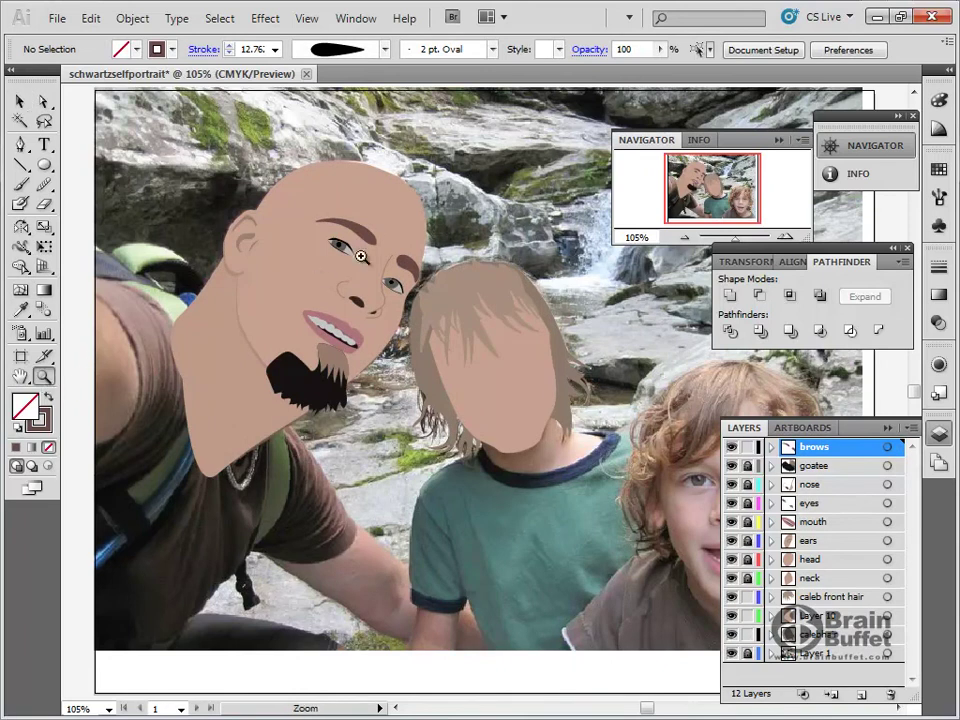
drag(371, 223, 483, 335)
click(45, 102)
click(418, 343)
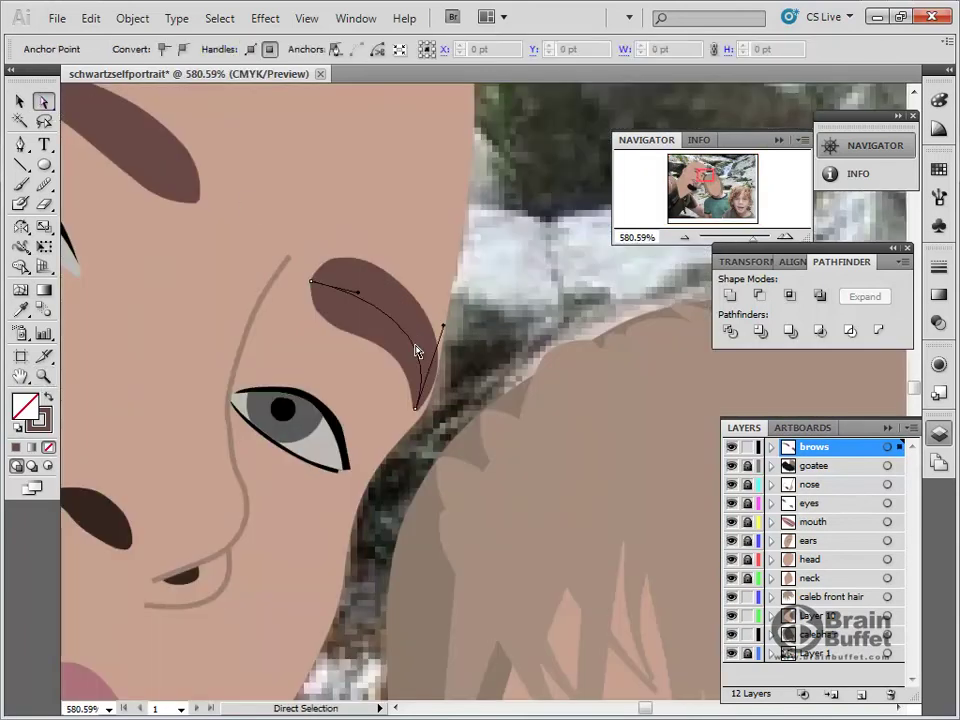
click(417, 414)
drag(418, 414, 430, 424)
click(476, 364)
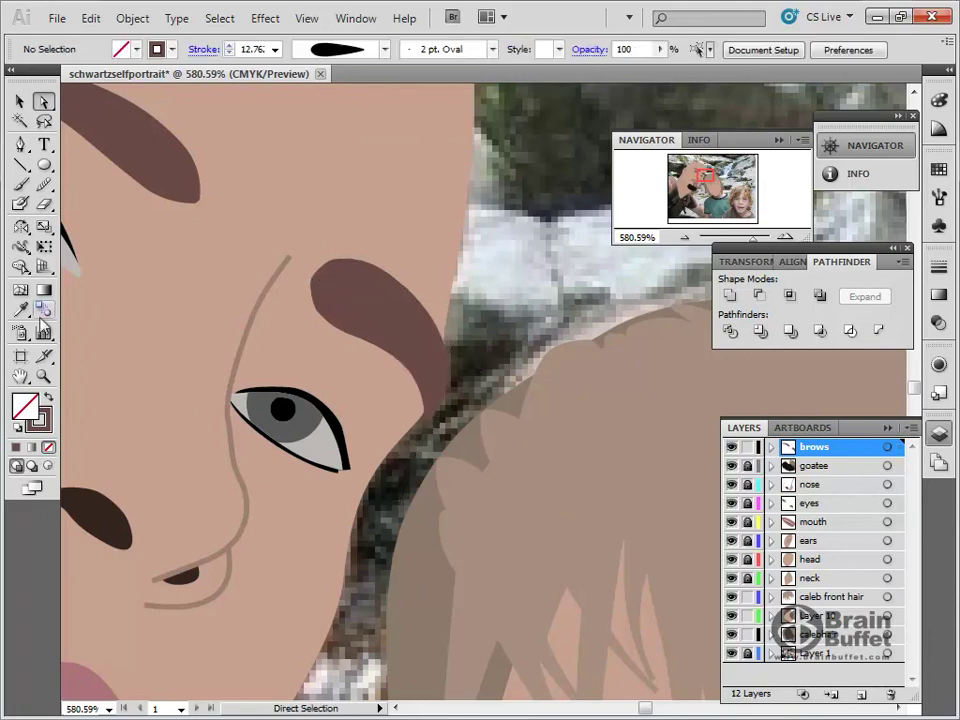
double_click(21, 376)
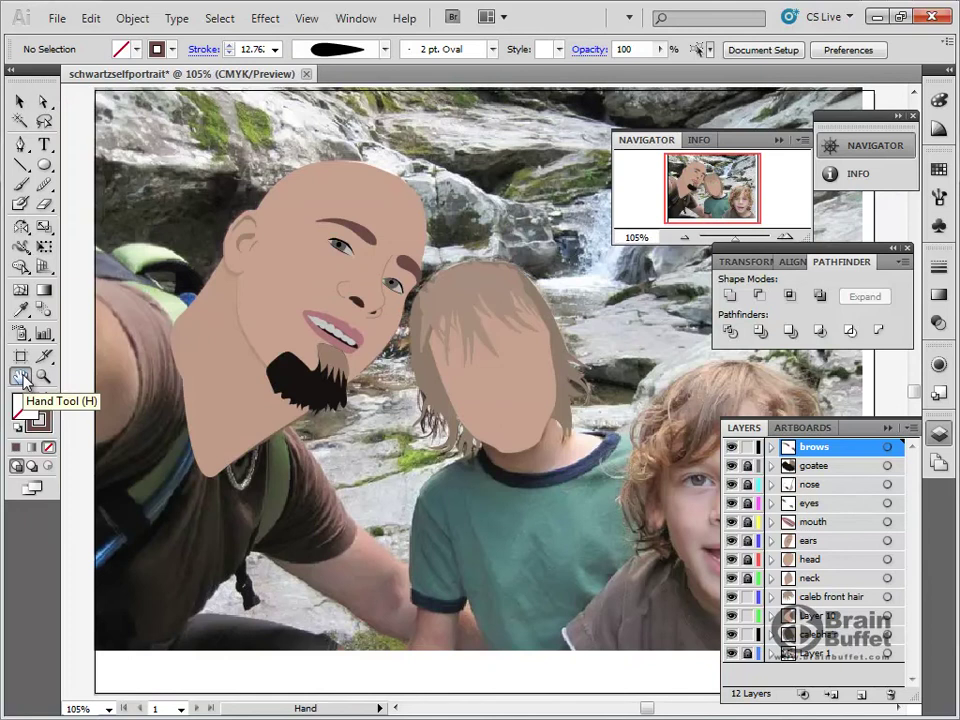
click(20, 101)
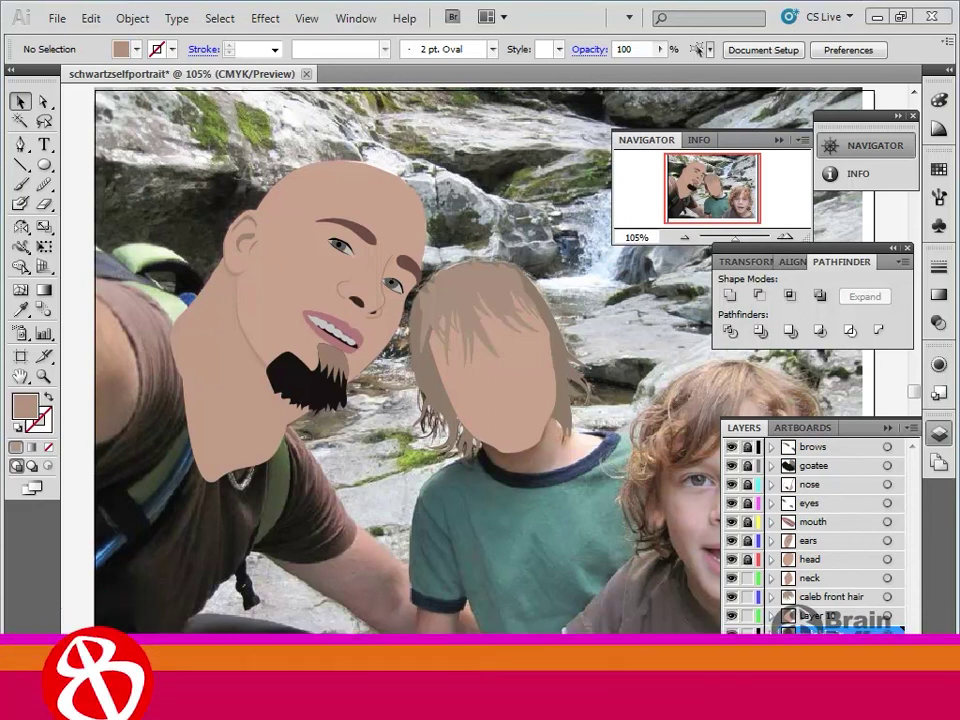
Step: Rename the new Layer 13 as shirt
double_click(832, 636)
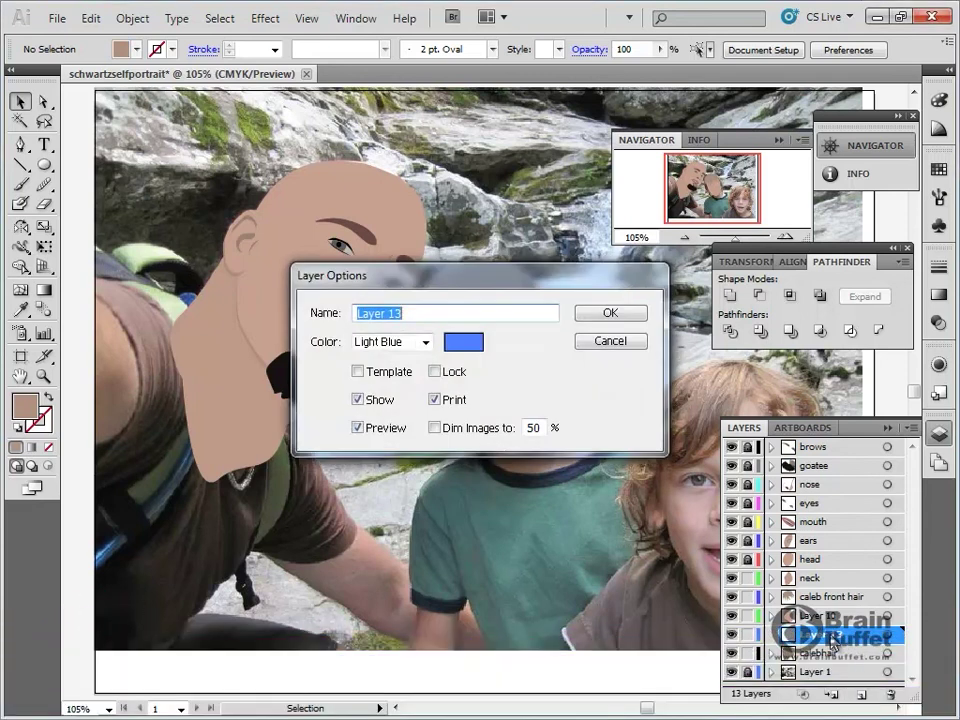
text(shirt)
key(Return)
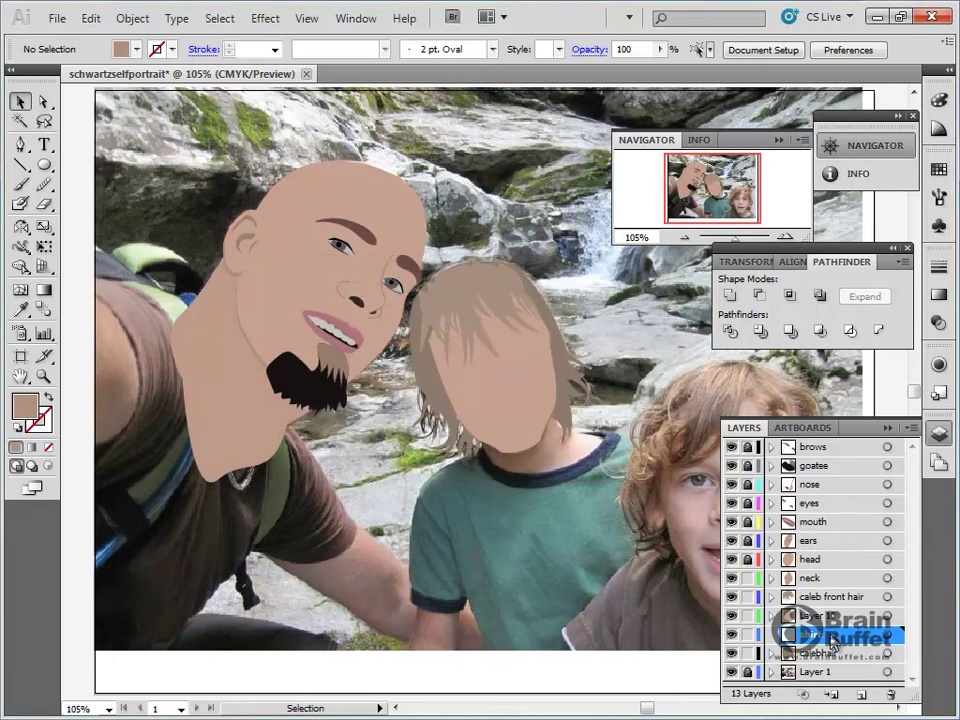
Step: Move the shirt layer to the top of the layer stack and hide every layer except shirt and the photo layer
drag(834, 645, 828, 573)
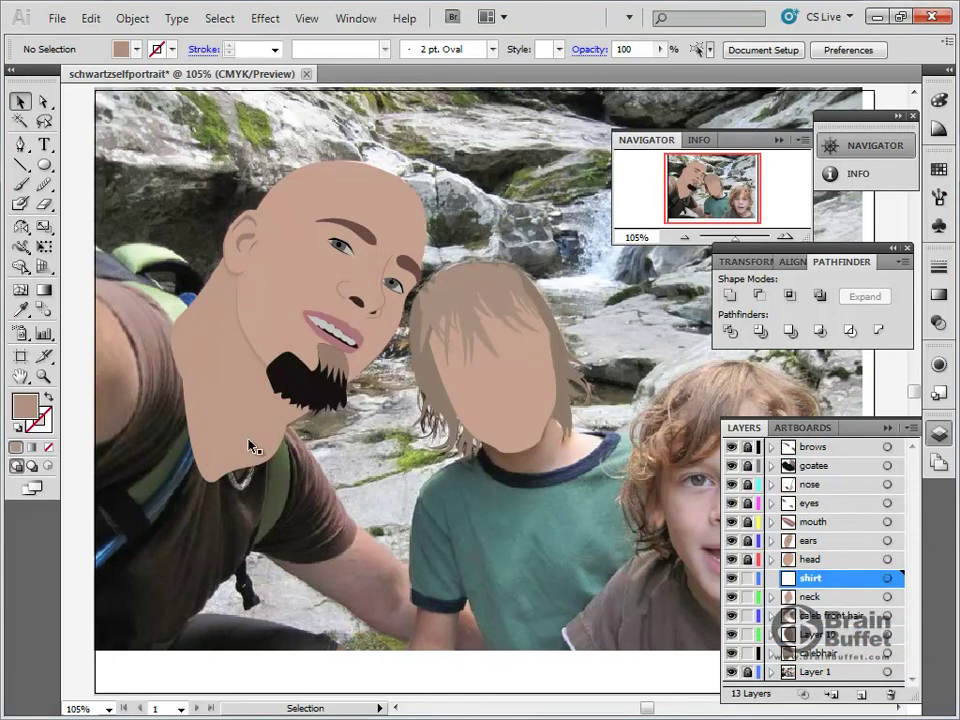
drag(734, 559, 735, 446)
drag(733, 596, 731, 653)
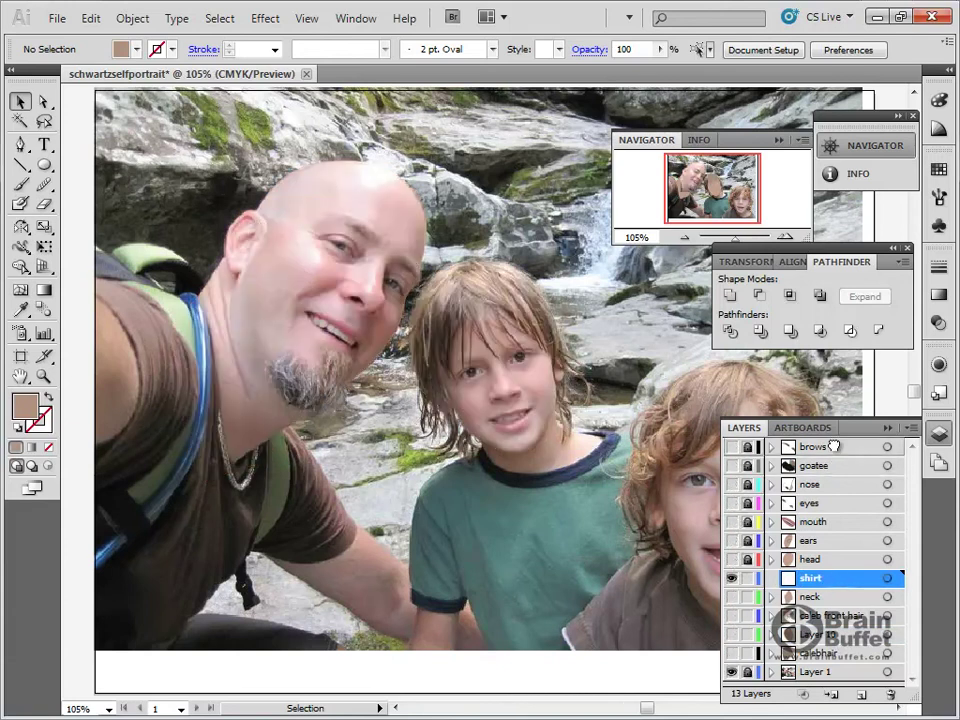
drag(810, 578, 810, 440)
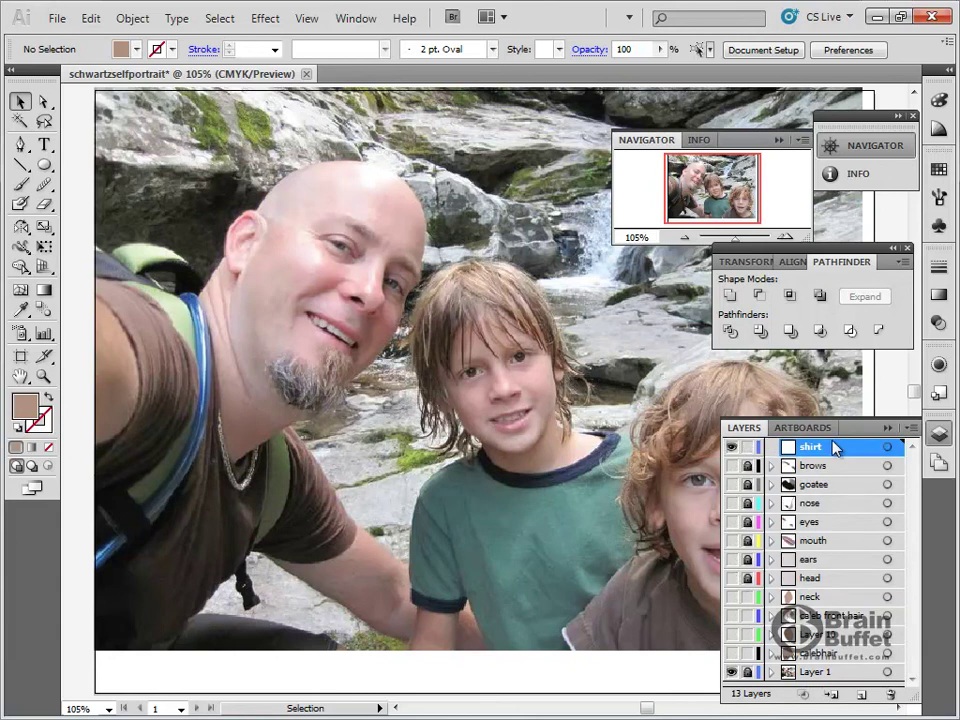
Step: Trace the man's sleeve between his bare arm and the backpack strap as a closed Pen path with no fill
click(20, 145)
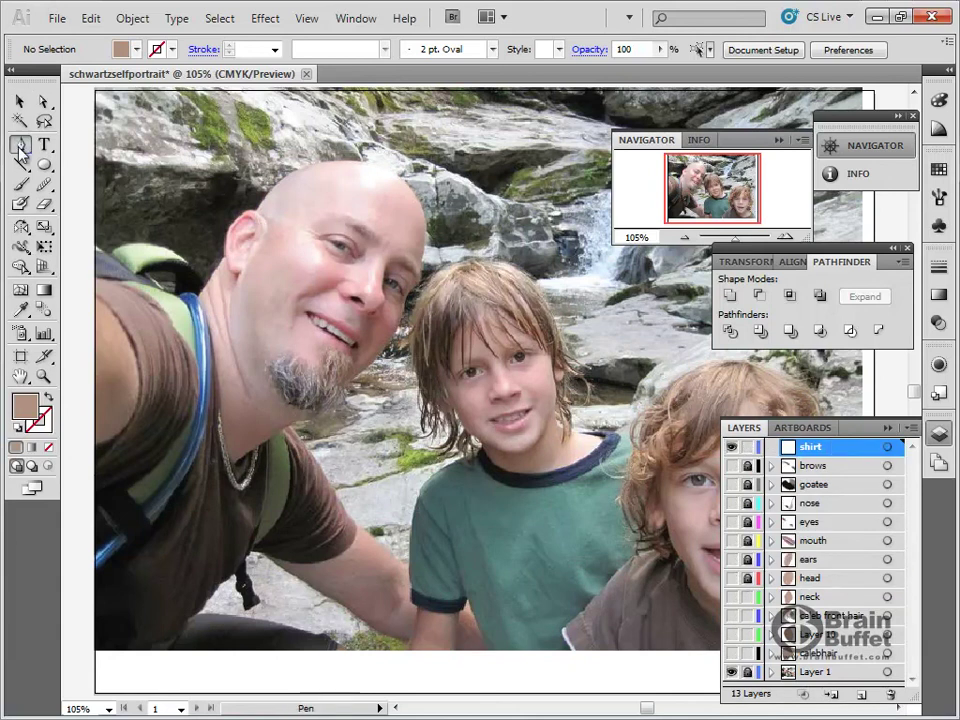
drag(88, 288, 121, 322)
drag(137, 403, 122, 440)
click(89, 471)
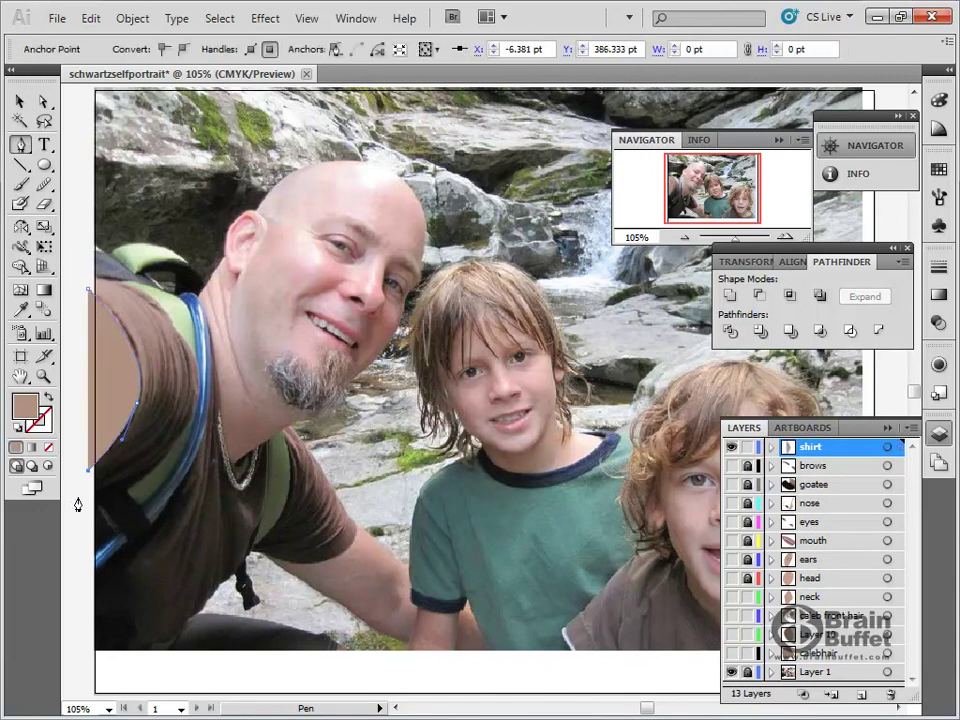
click(47, 404)
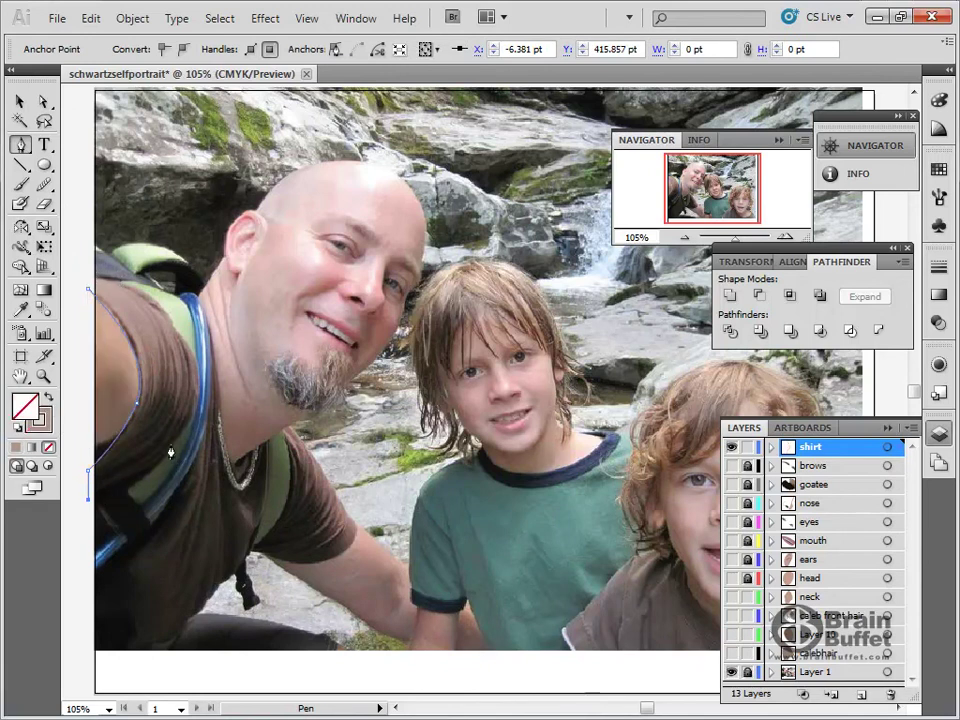
drag(181, 436, 176, 329)
drag(119, 282, 103, 280)
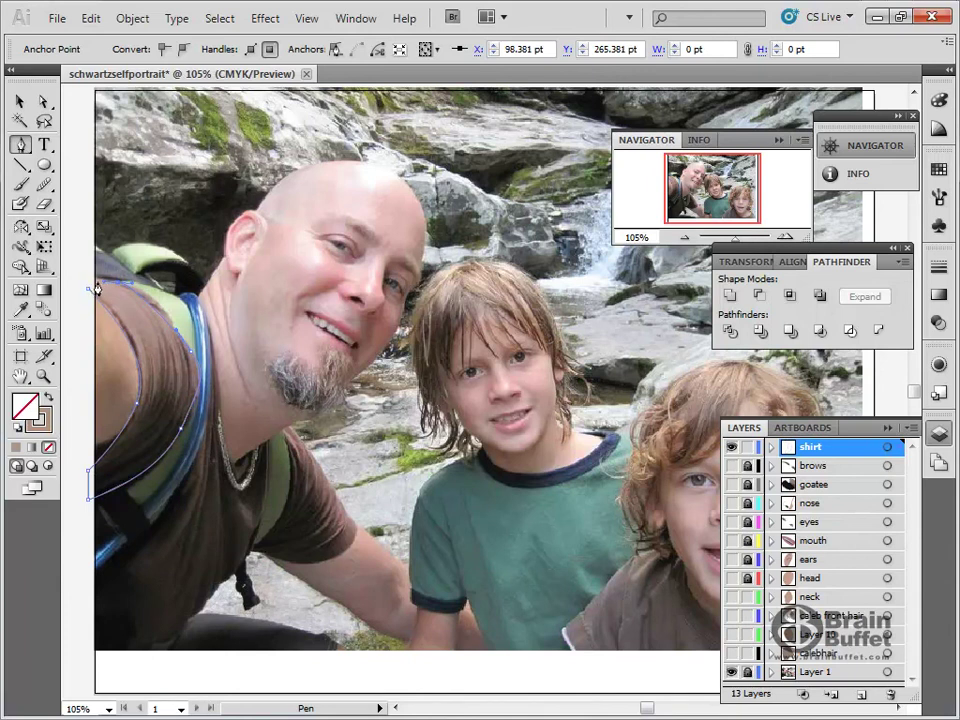
click(90, 289)
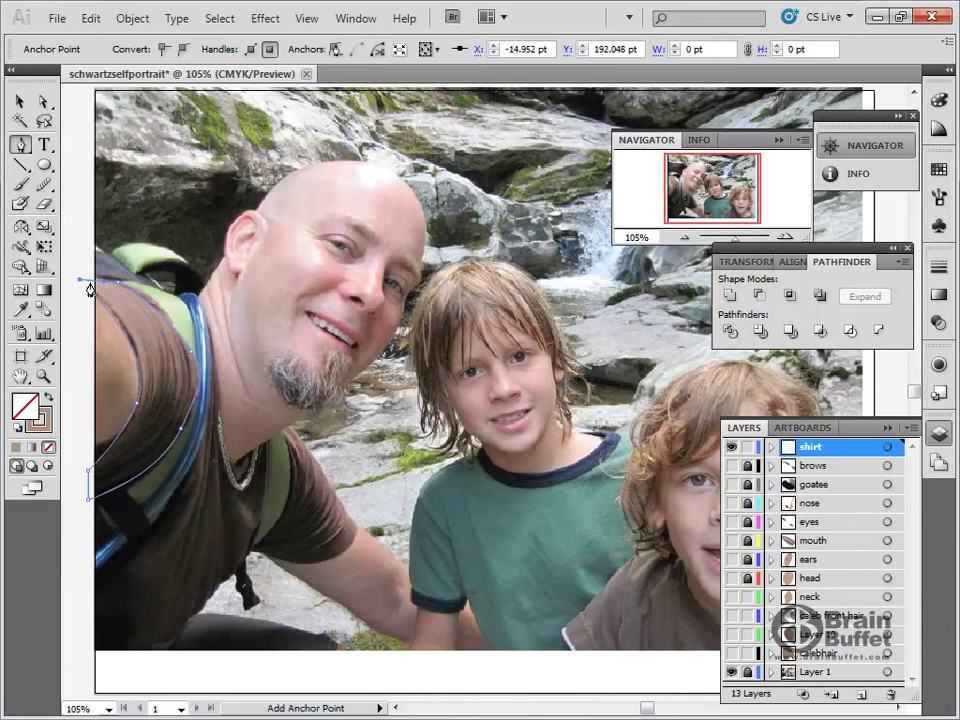
click(88, 290)
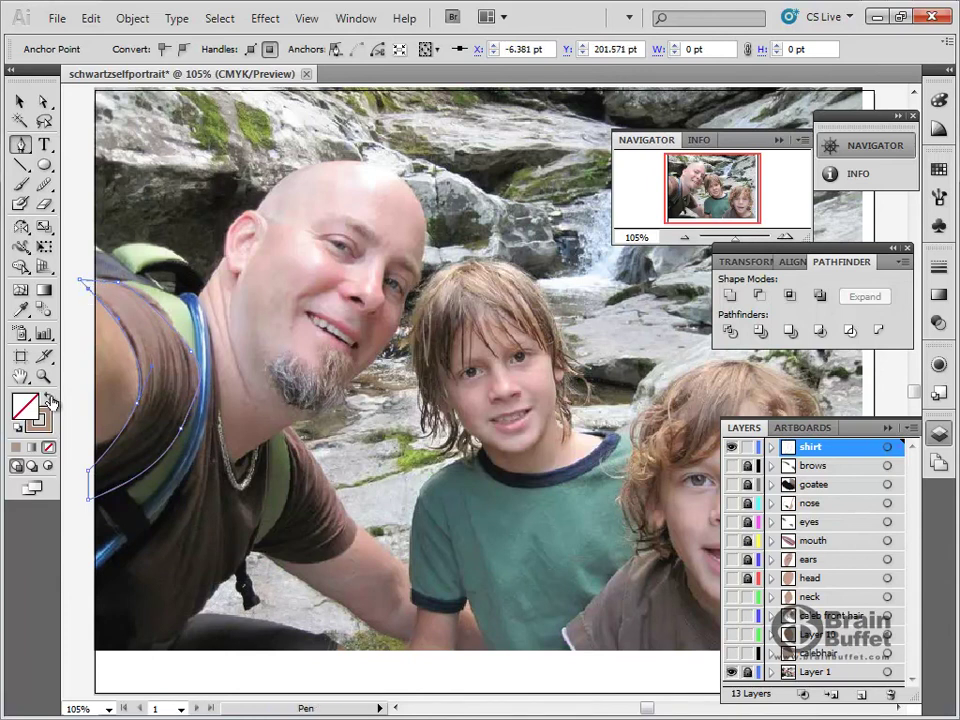
Step: Fill the sleeve shape with a brown sampled from the shirt in the photo, leaving it without a stroke
click(20, 310)
click(148, 331)
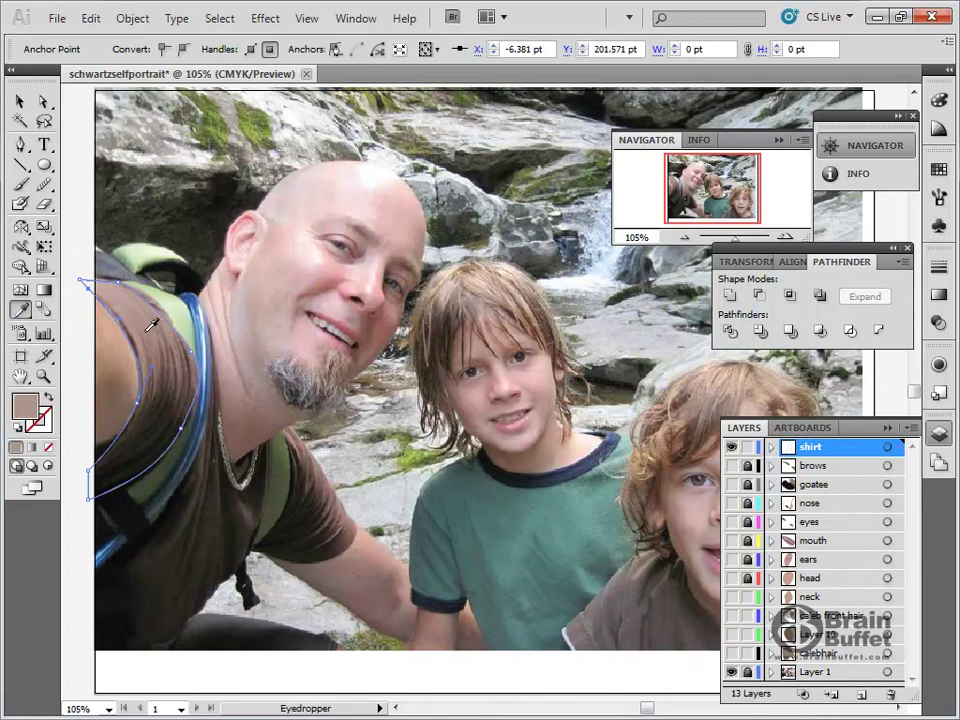
click(49, 399)
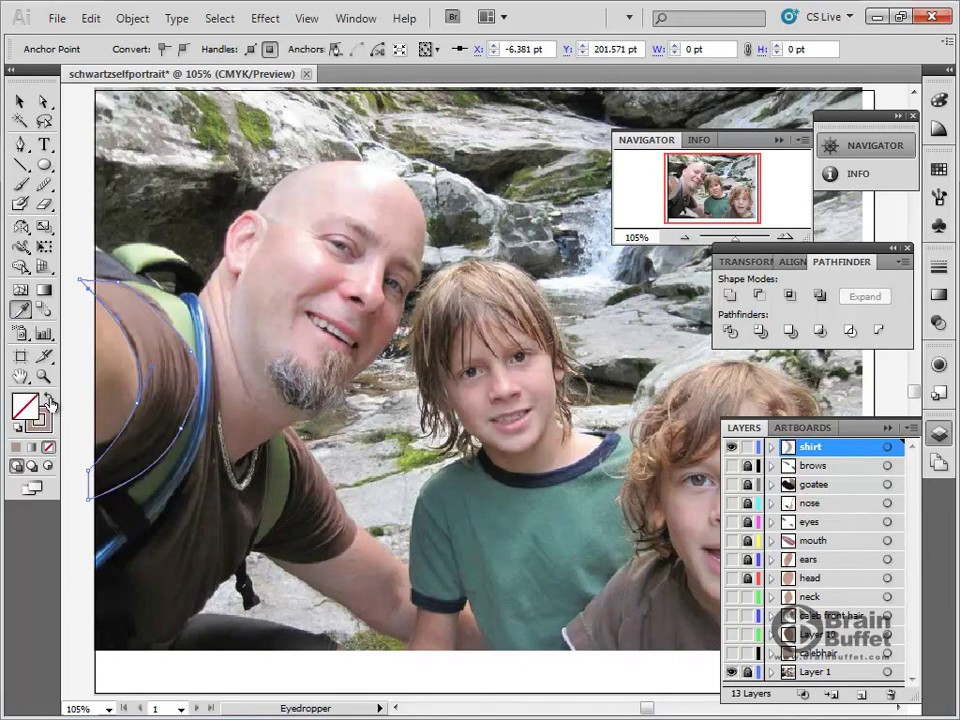
click(49, 399)
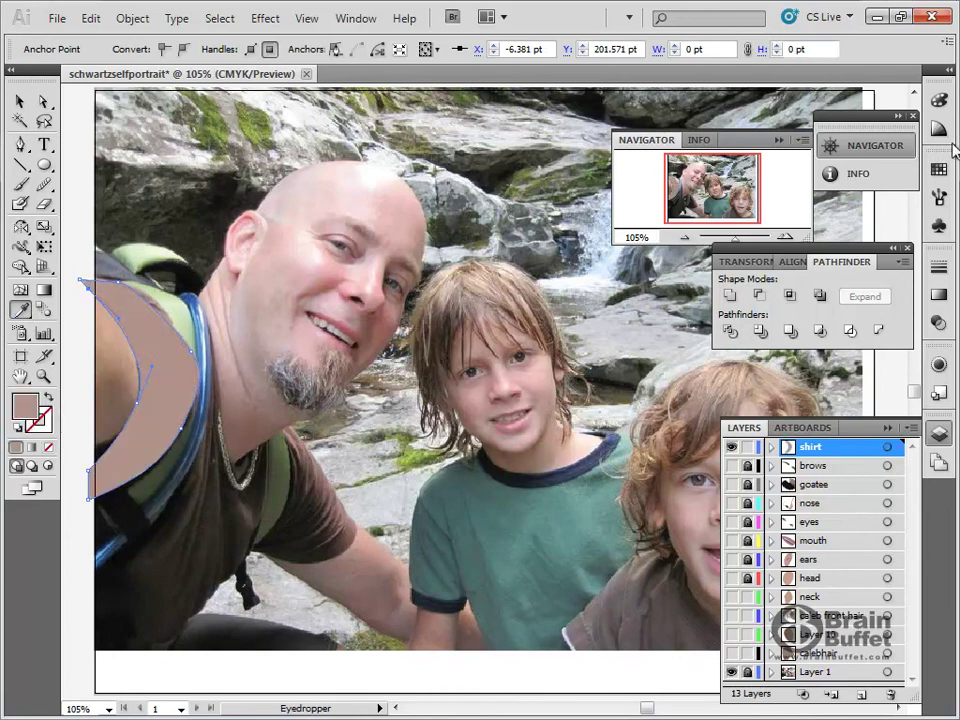
Step: Give the sleeve shape a stroke in its fill colour darkened to 47% black, and deselect it
click(939, 100)
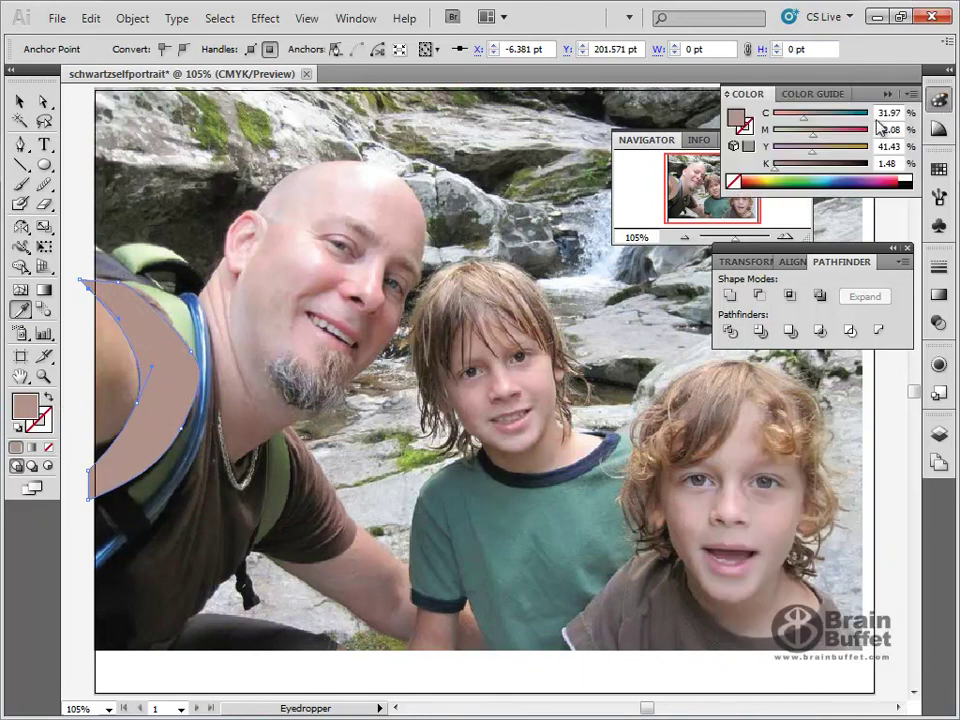
click(747, 132)
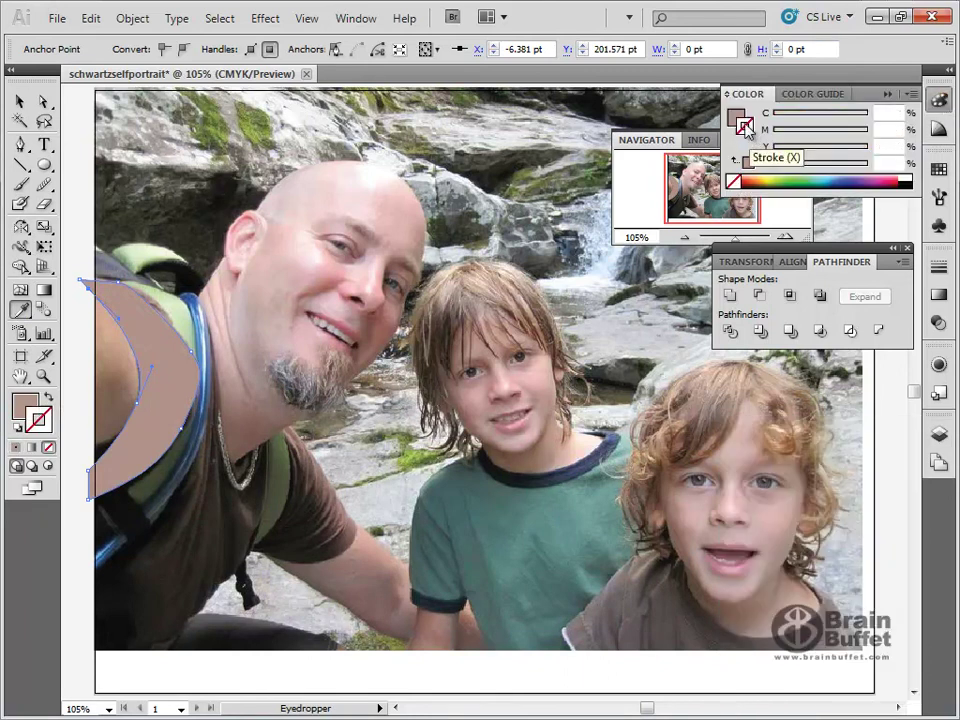
click(750, 162)
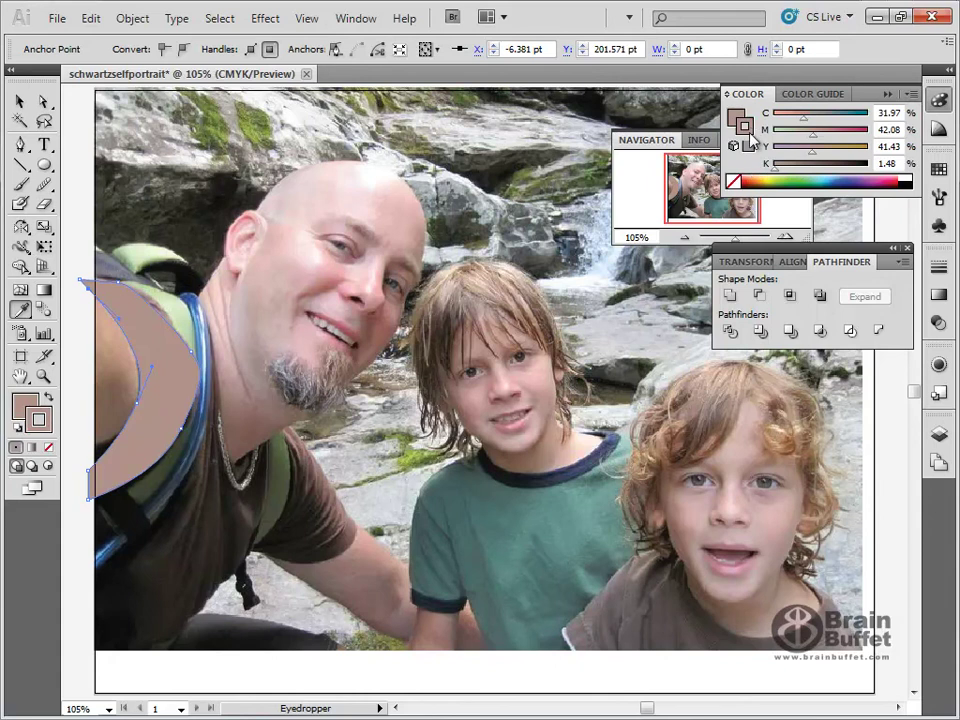
drag(776, 170, 821, 176)
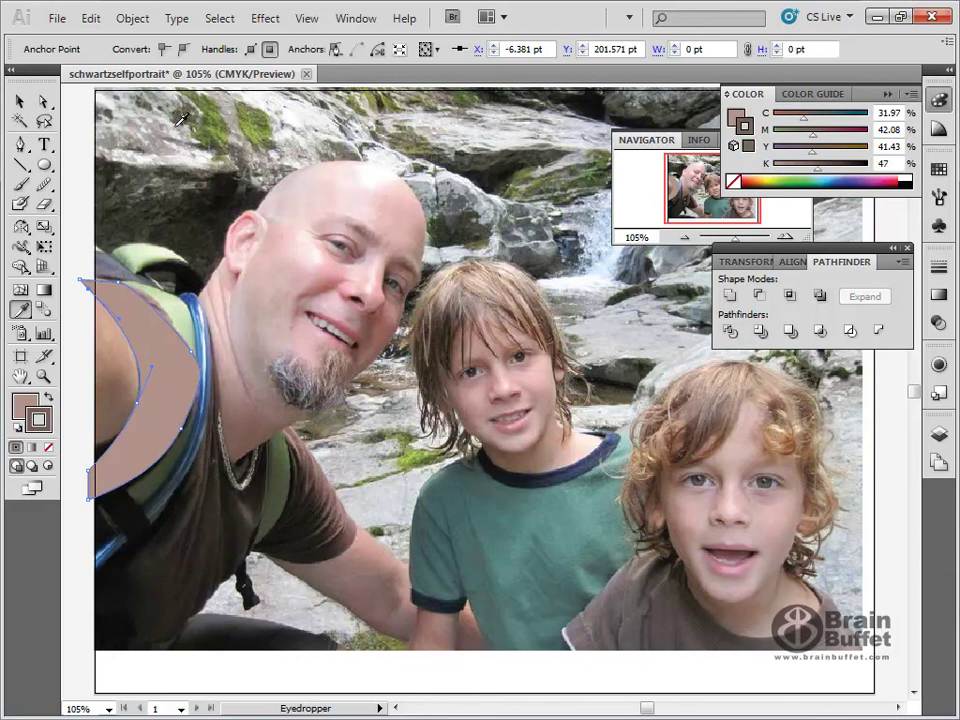
click(24, 101)
click(101, 150)
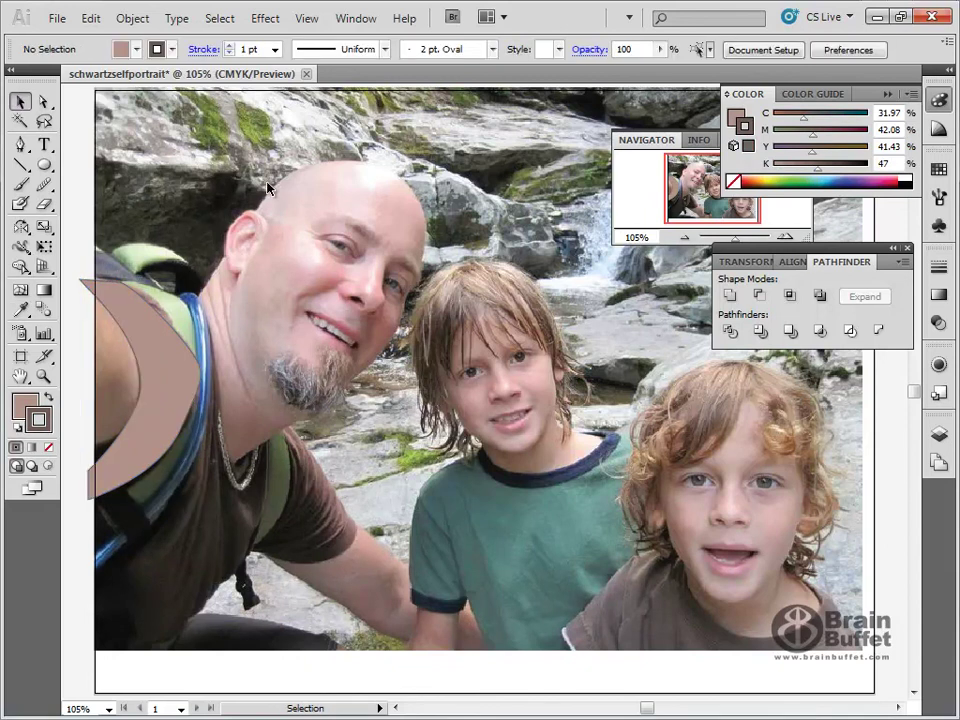
Step: Begin a Pen path for the shirt's torso at the near shoulder, following the neck and necklace edge around to the far backpack strap
click(22, 148)
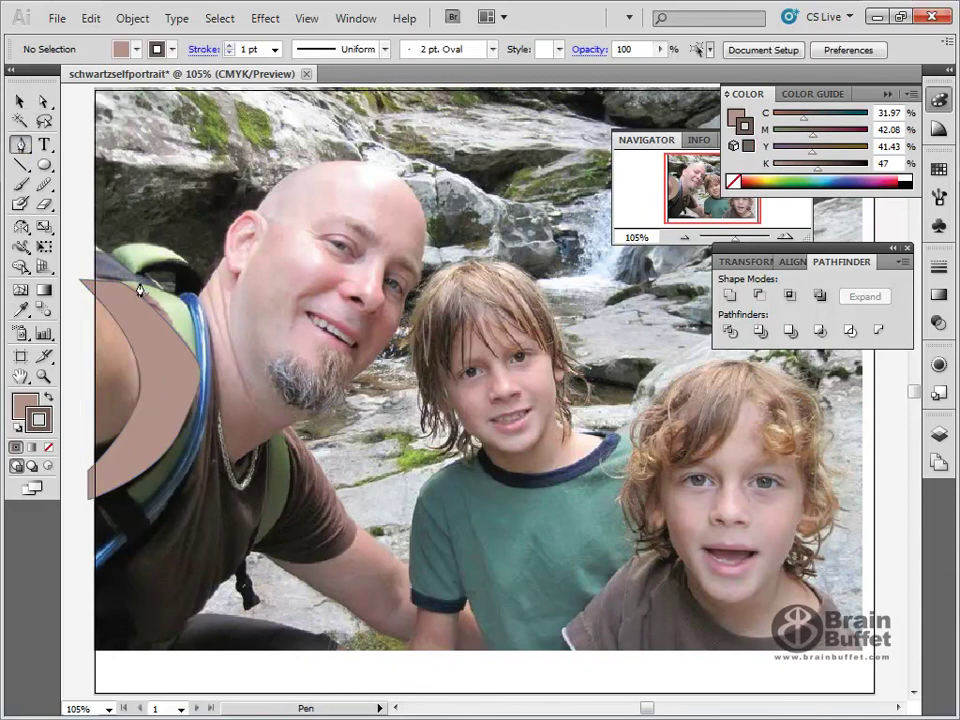
click(120, 288)
drag(186, 304, 196, 322)
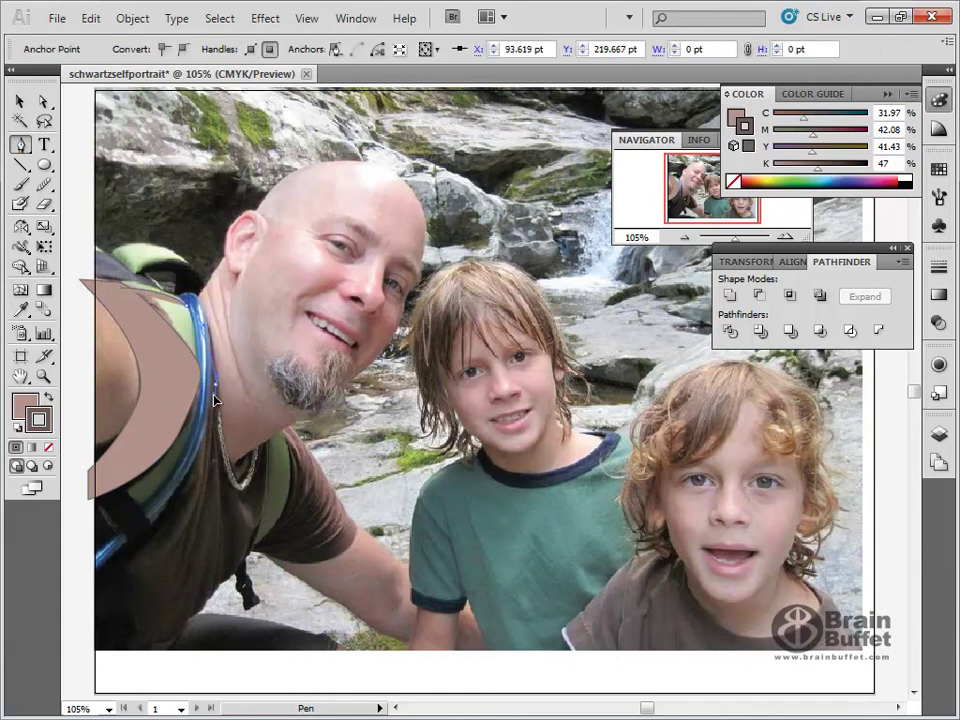
drag(214, 395, 214, 398)
drag(222, 444, 227, 458)
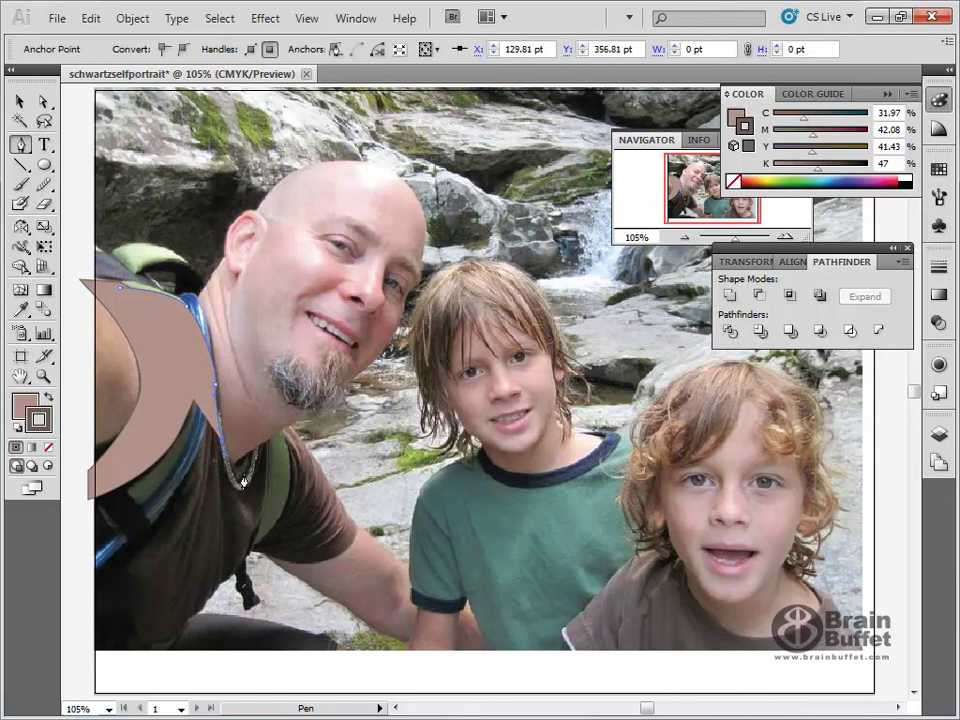
click(252, 496)
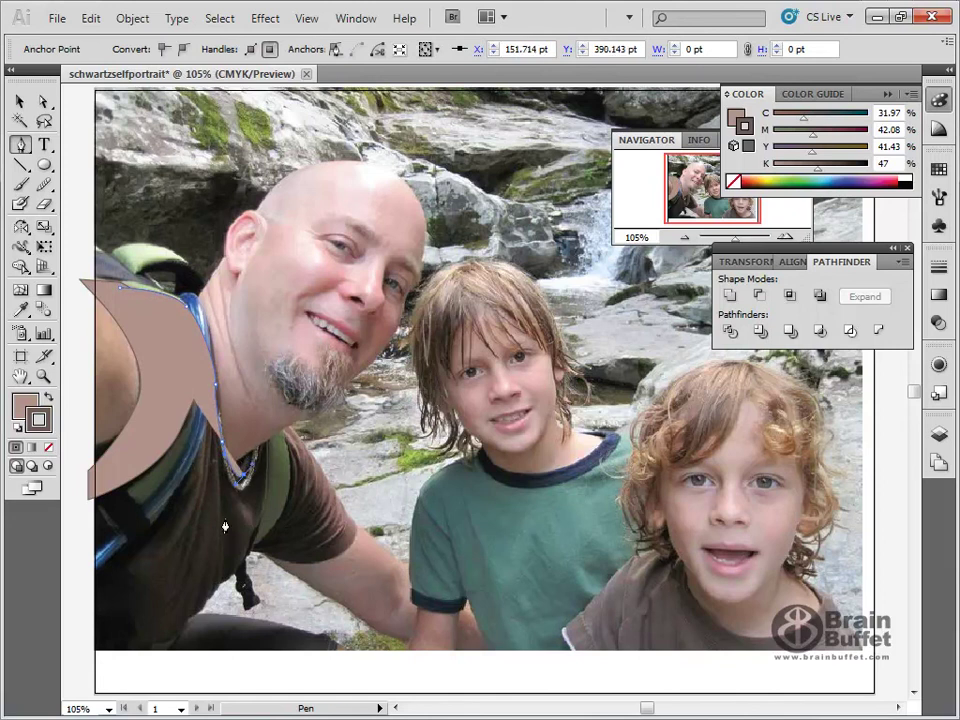
click(265, 447)
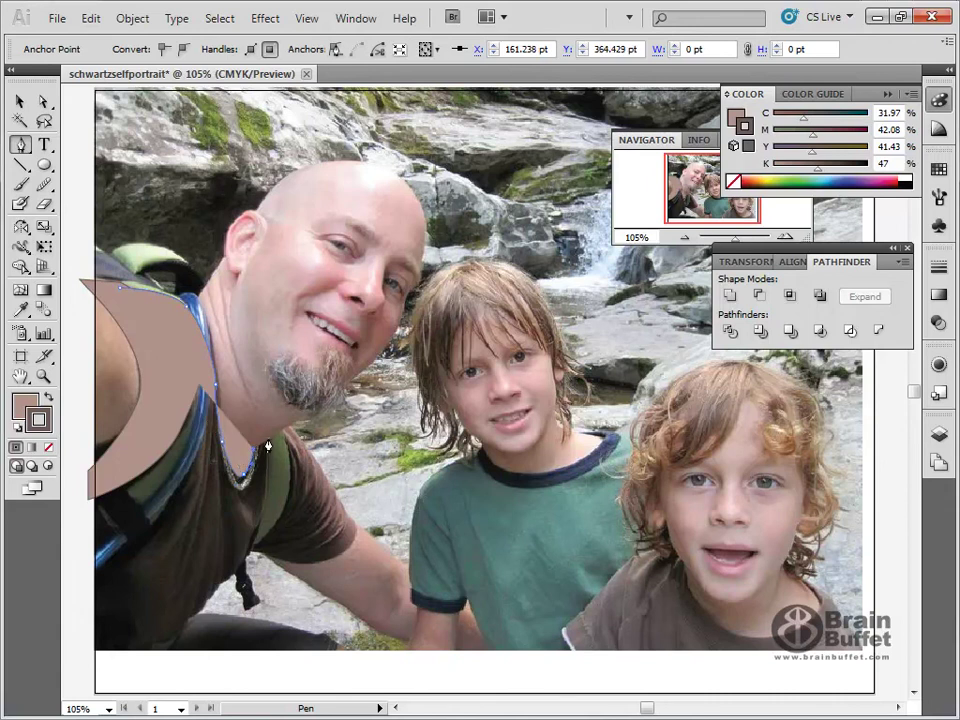
click(278, 436)
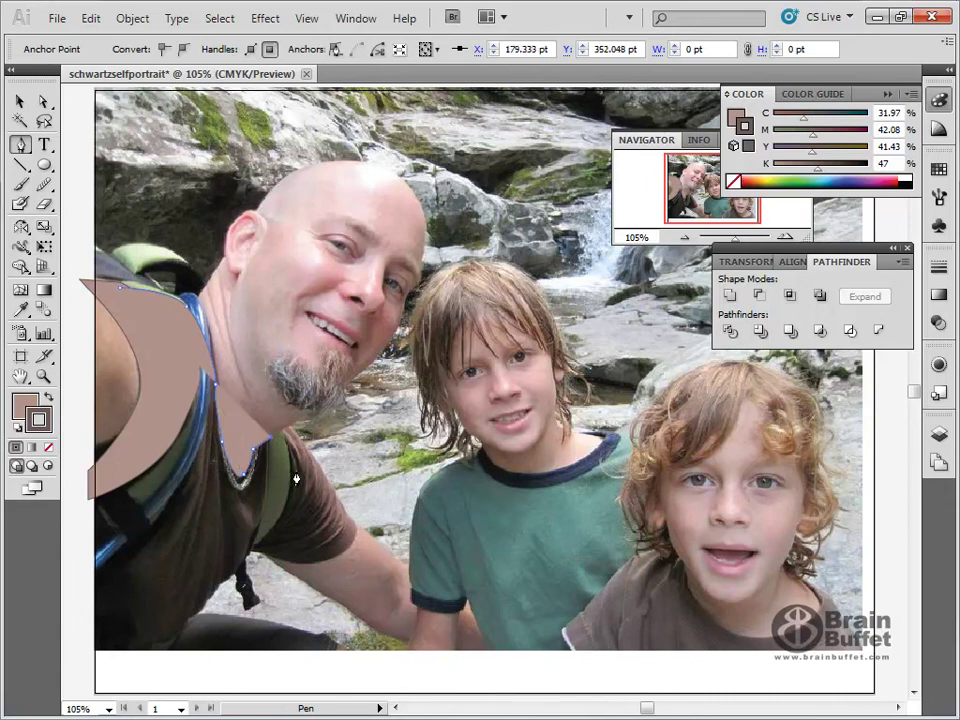
click(292, 494)
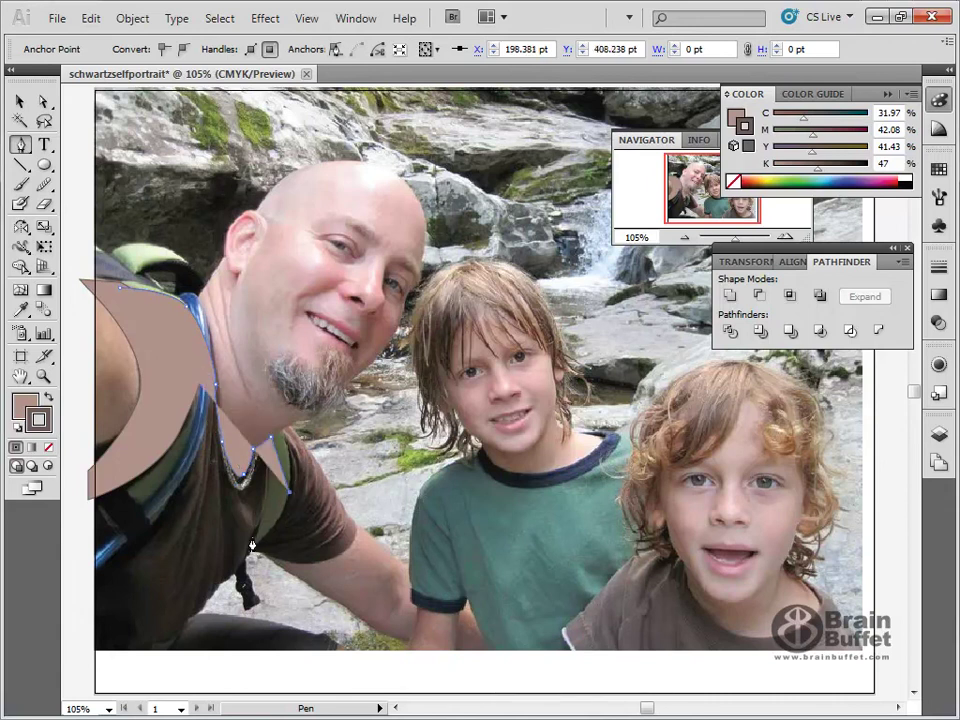
Step: Continue the torso path down the shirt's front edge and past the photo's lower corner, and close it across the sleeve shape at the shoulder
click(251, 547)
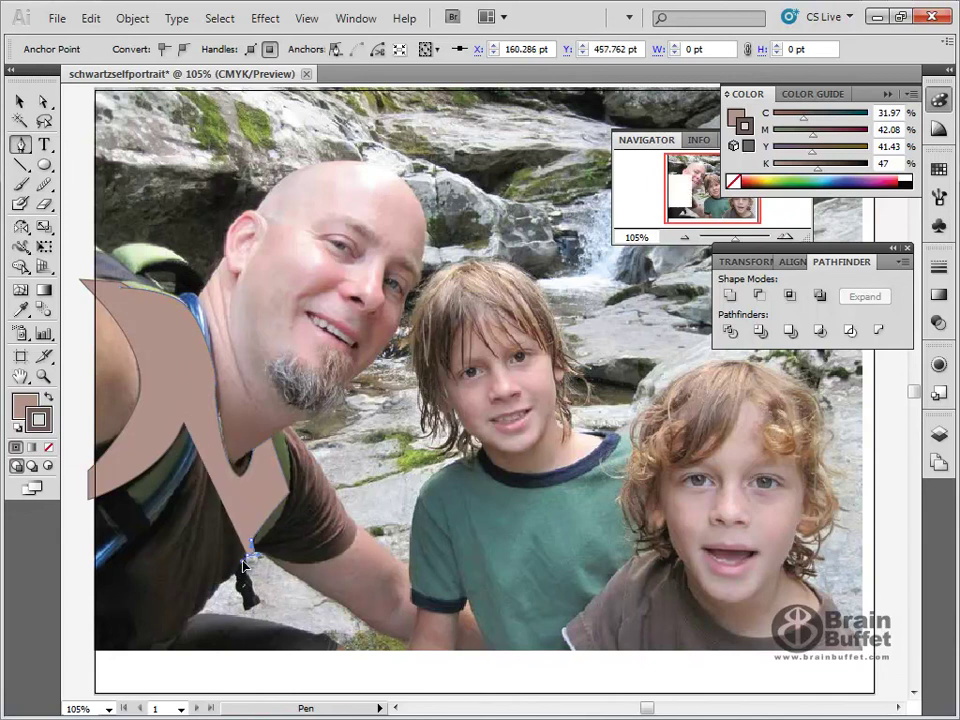
drag(249, 564, 203, 591)
click(207, 603)
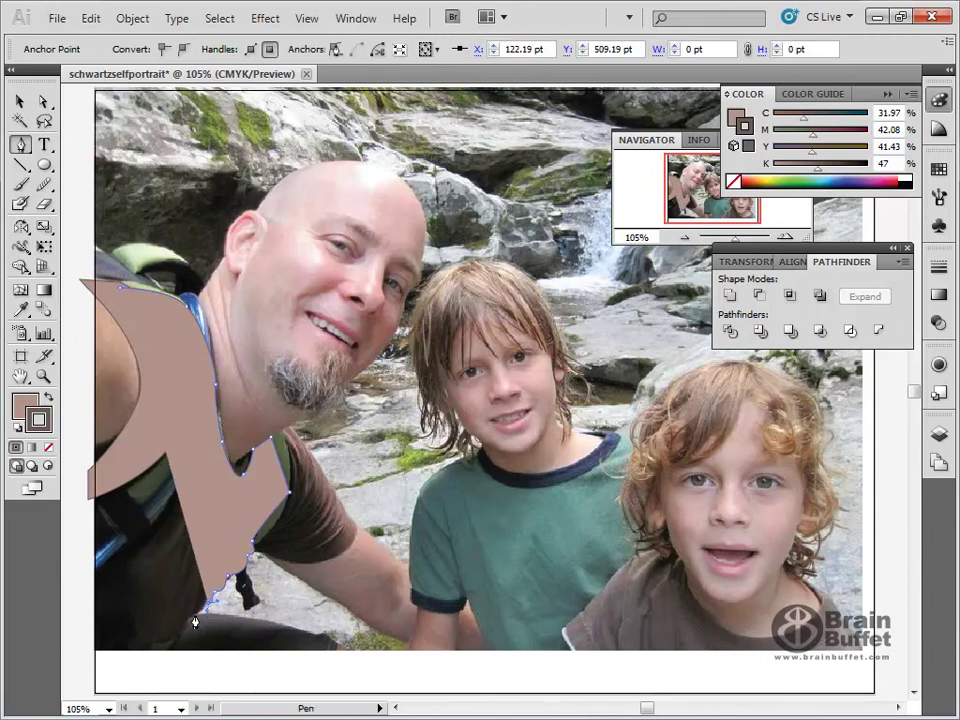
drag(175, 645, 130, 636)
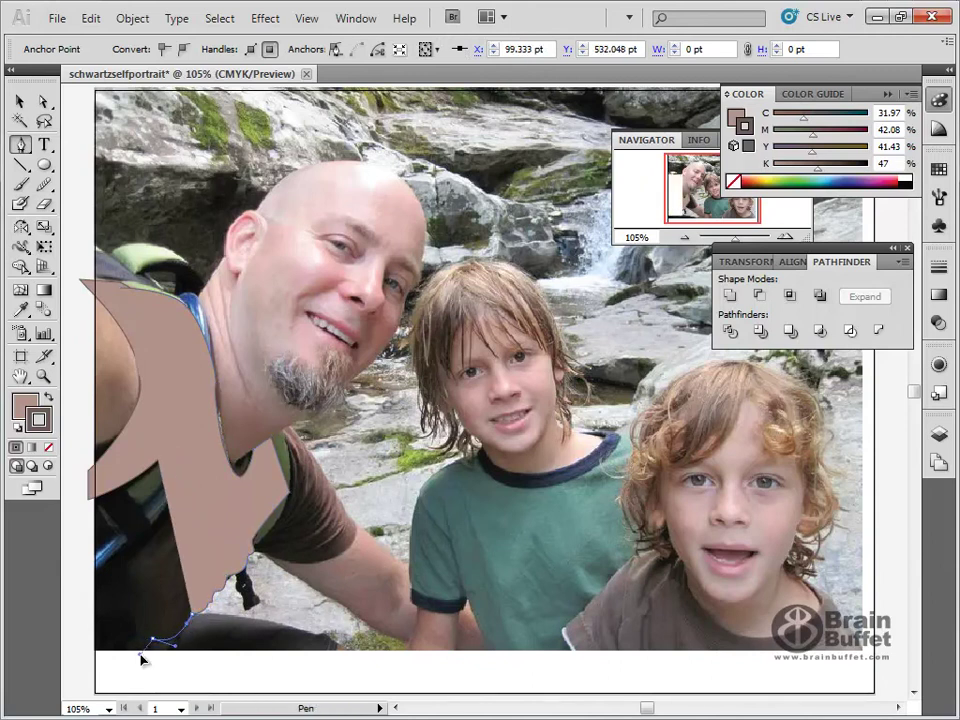
click(141, 654)
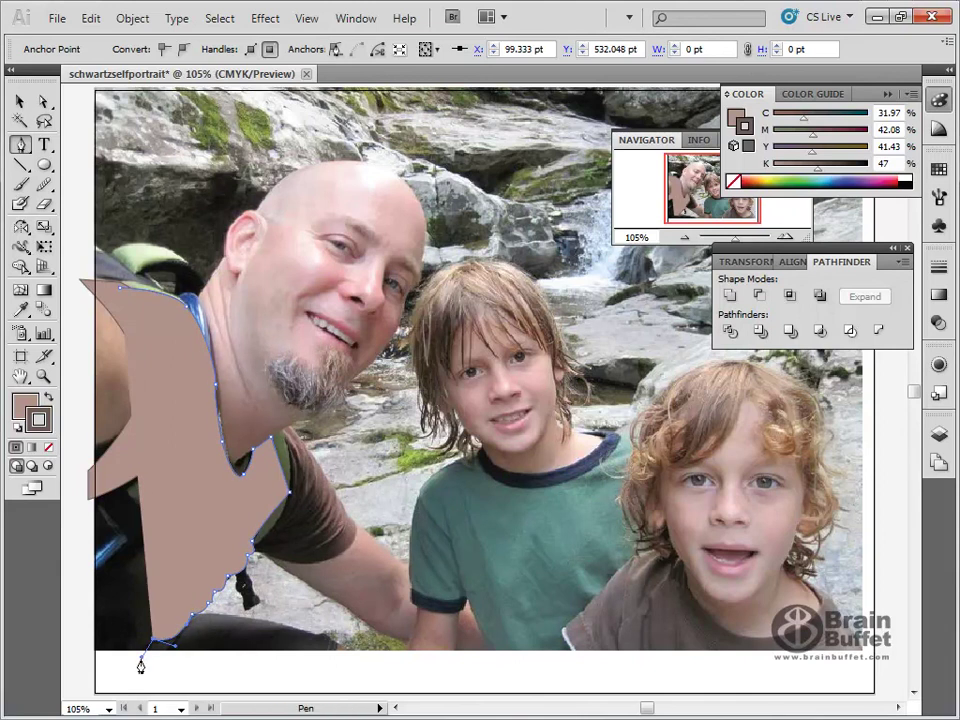
click(84, 650)
click(75, 562)
scroll(110, 525, left, 1)
click(165, 462)
click(200, 360)
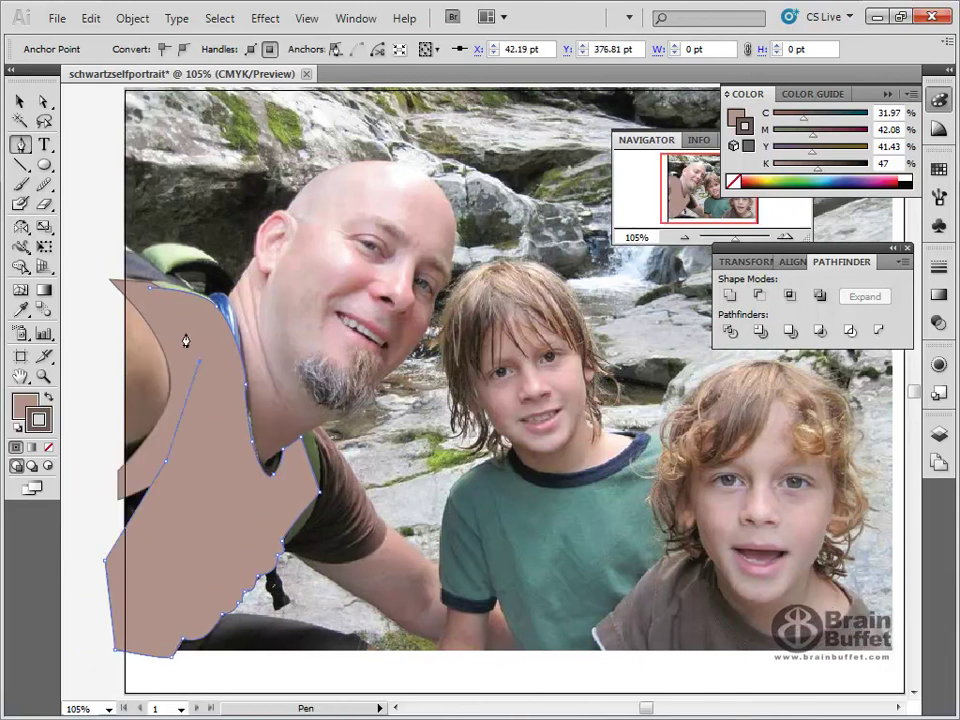
click(153, 292)
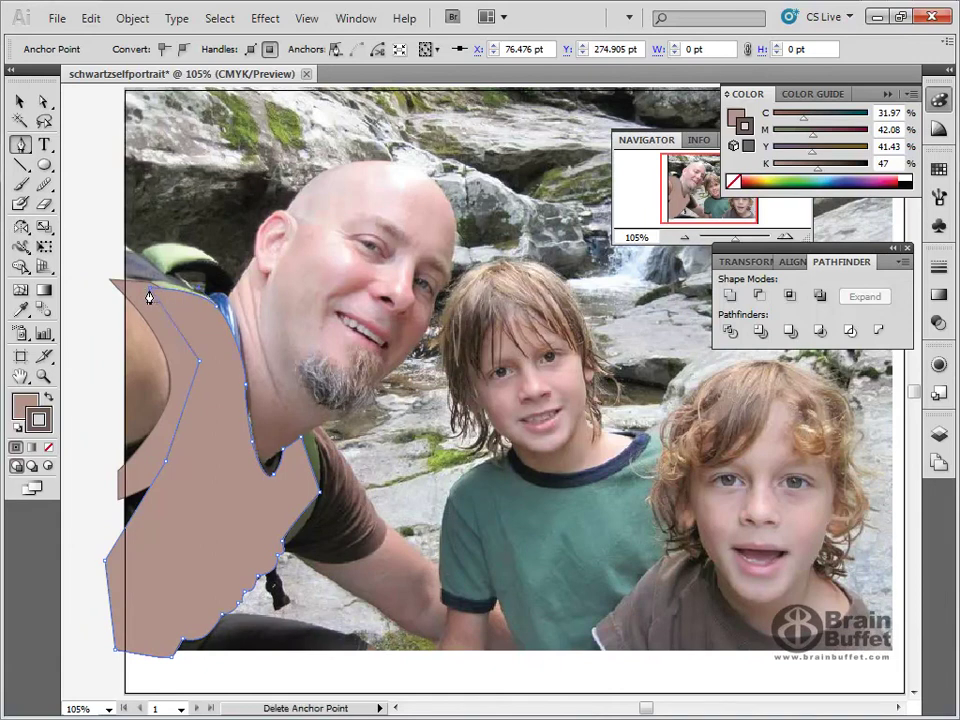
Step: Move the torso path beneath the near sleeve path within the shirt layer and deselect it
click(940, 432)
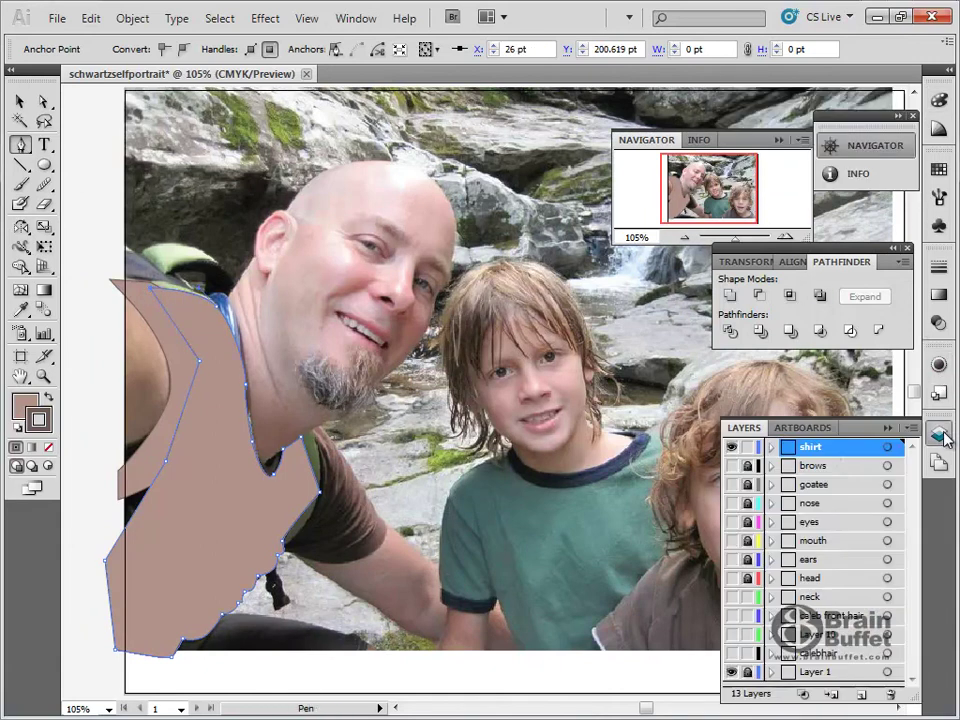
click(771, 447)
drag(816, 464, 843, 489)
click(19, 101)
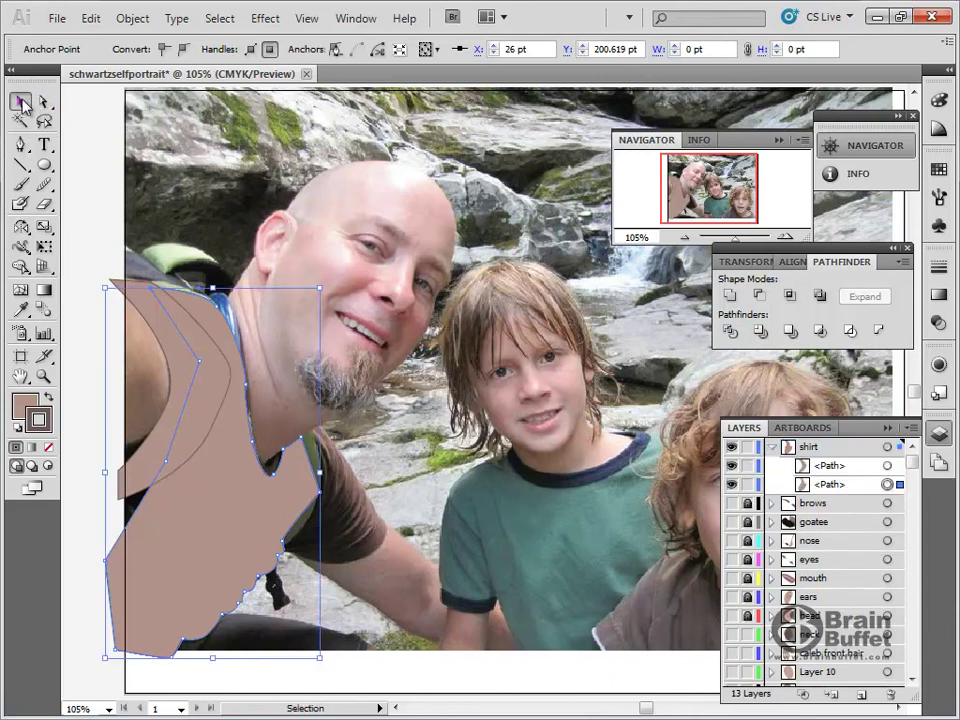
click(77, 125)
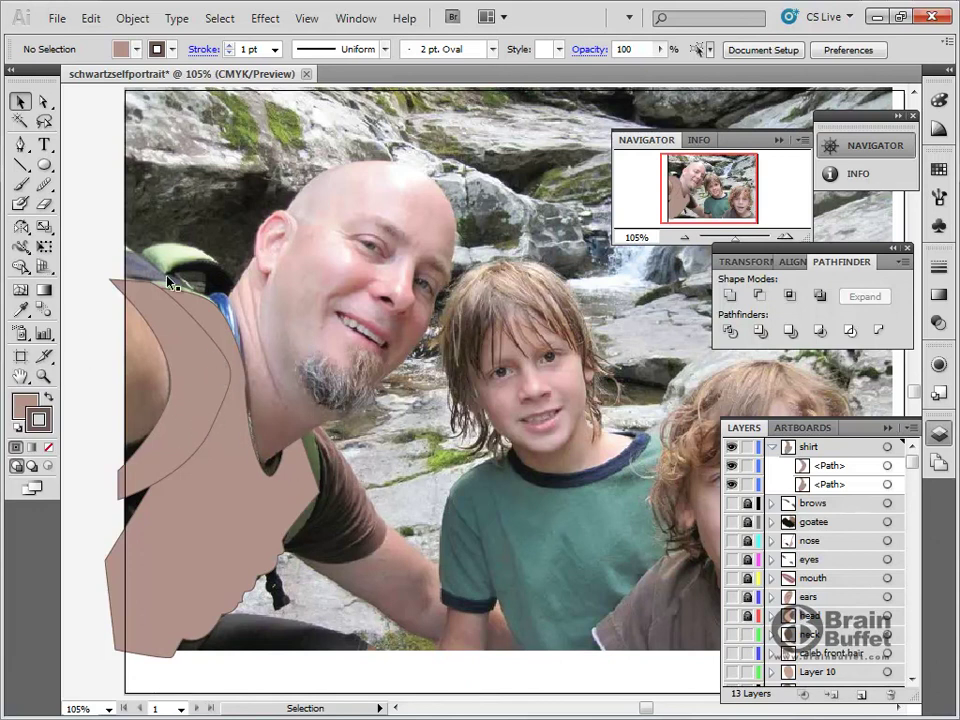
key(p)
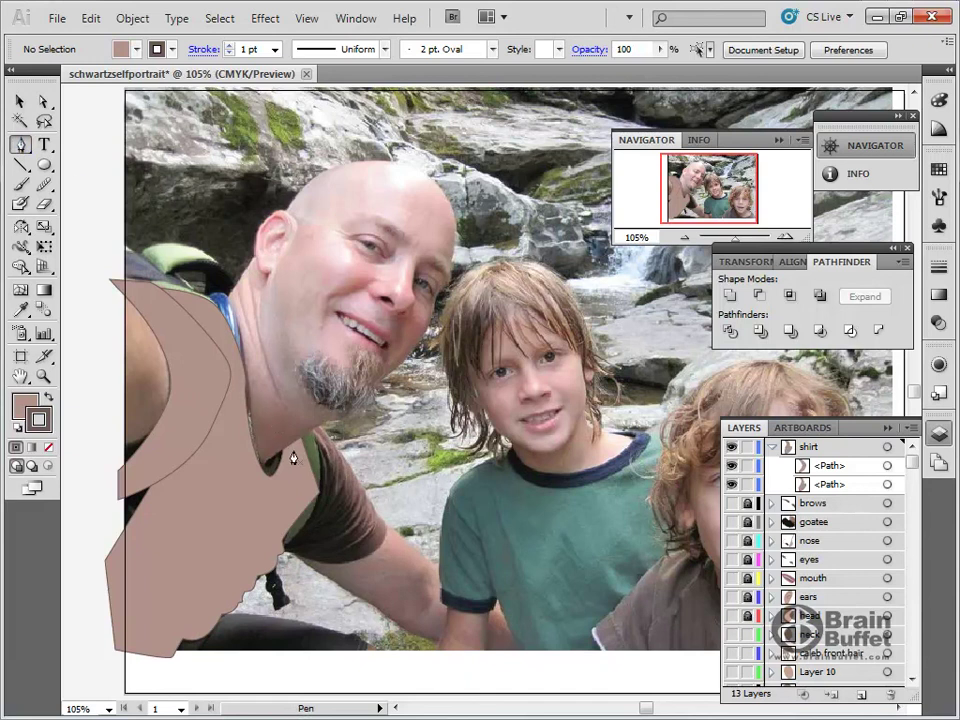
drag(292, 453, 329, 440)
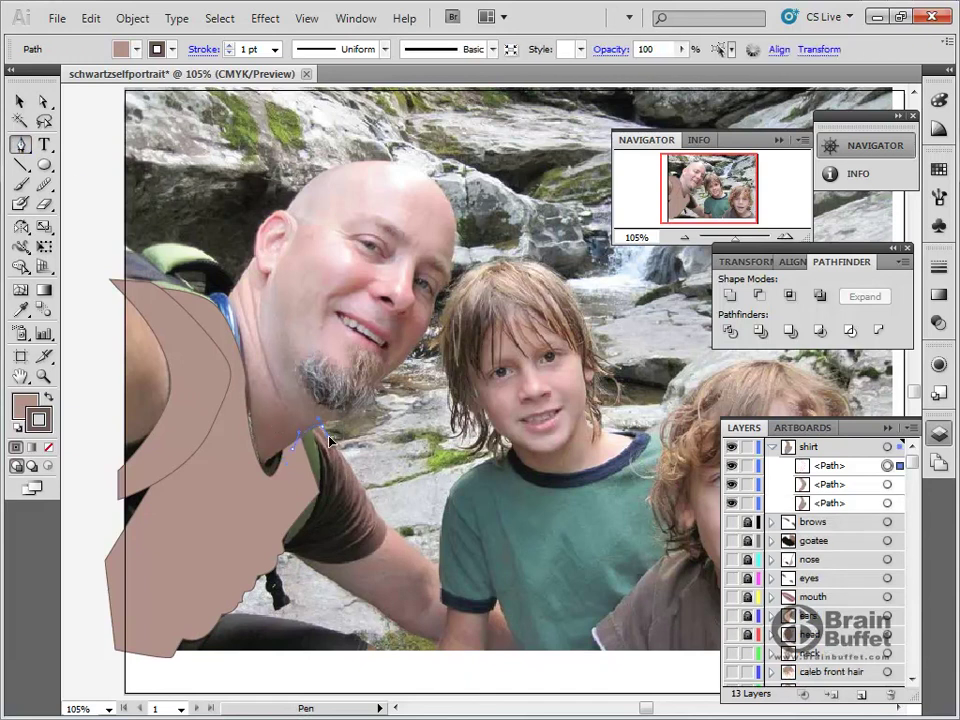
ctrl+click(329, 441)
key(Delete)
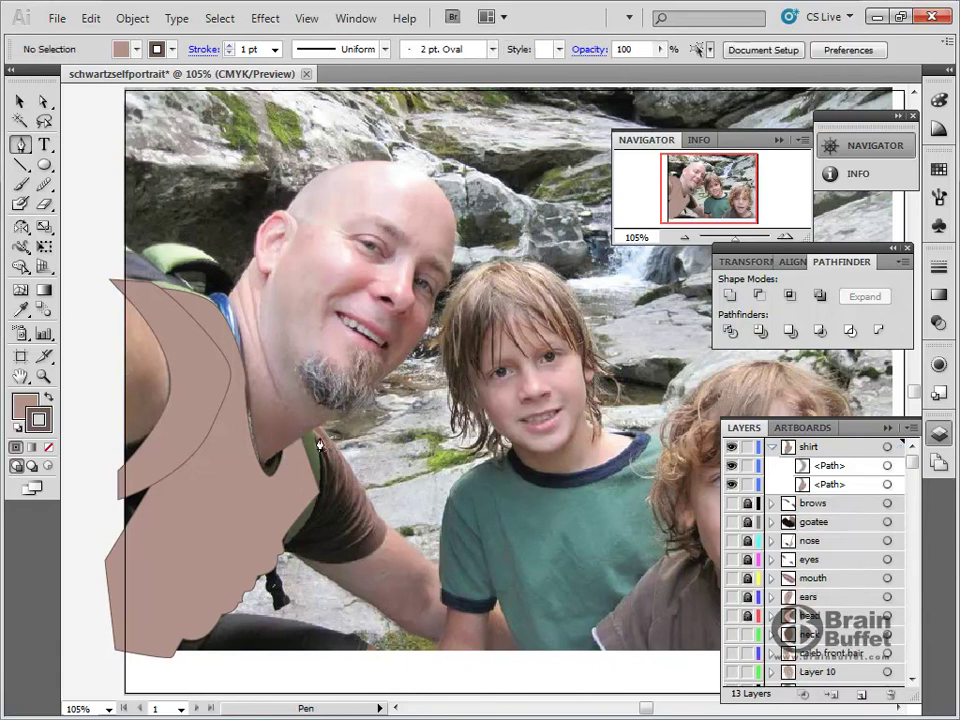
Step: Start a Pen path for the far sleeve at close zoom, following the neck edge and turning down the outer shoulder
click(20, 376)
click(44, 376)
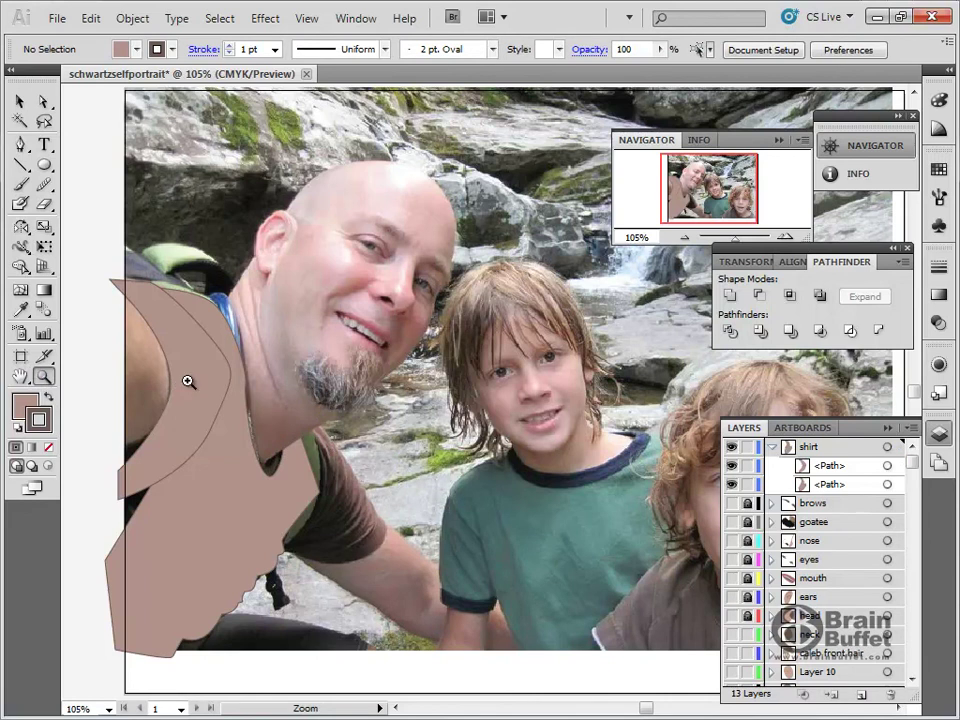
drag(281, 384, 373, 512)
key(p)
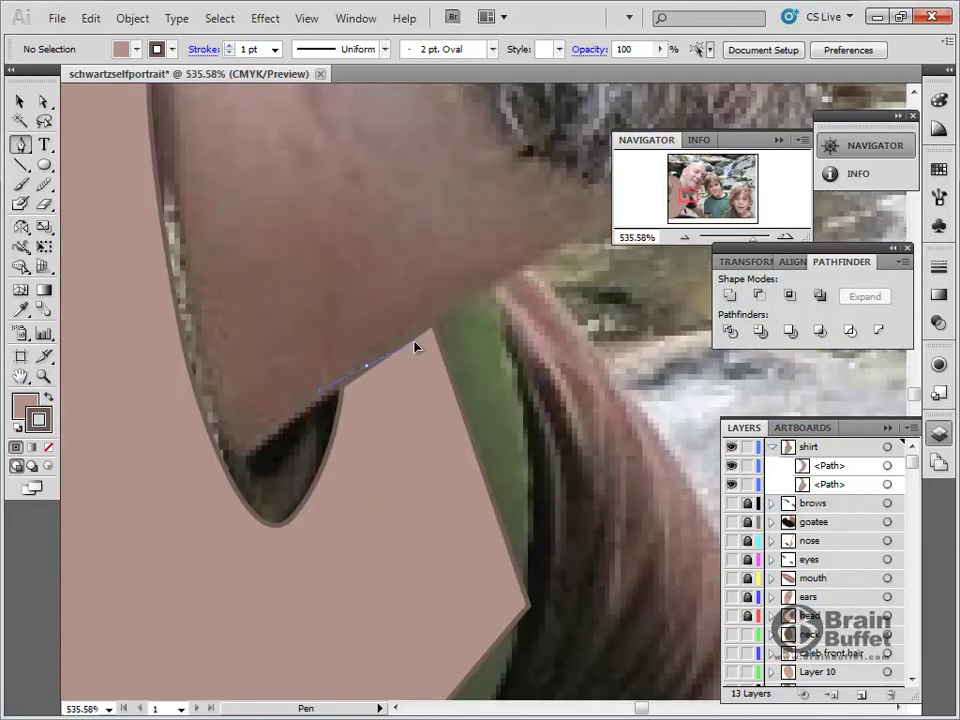
drag(409, 357, 420, 340)
drag(490, 290, 526, 272)
click(556, 301)
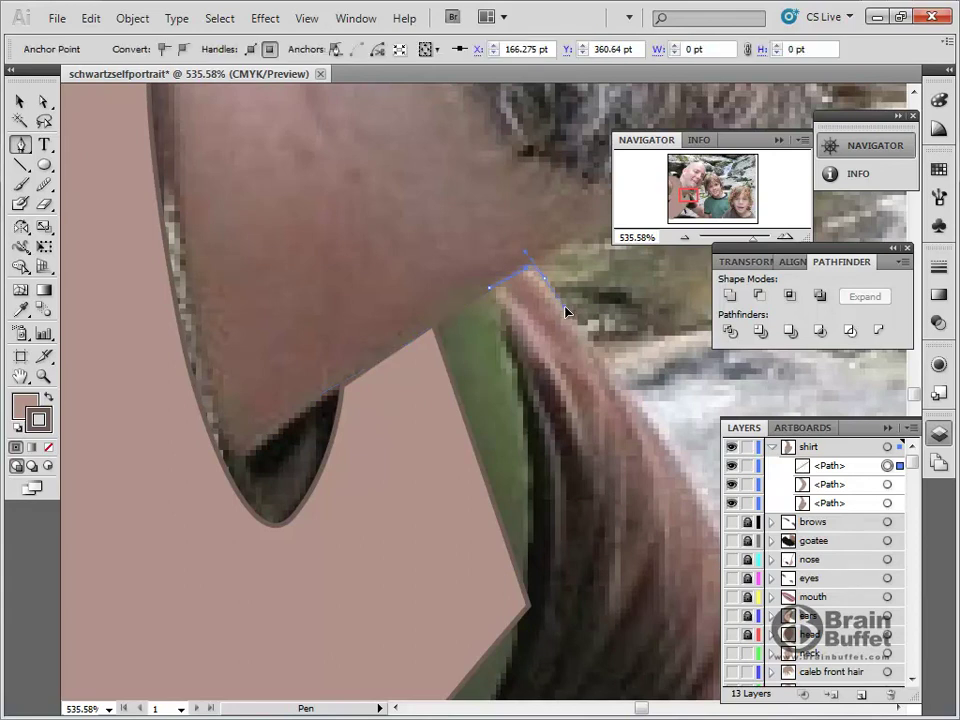
click(652, 420)
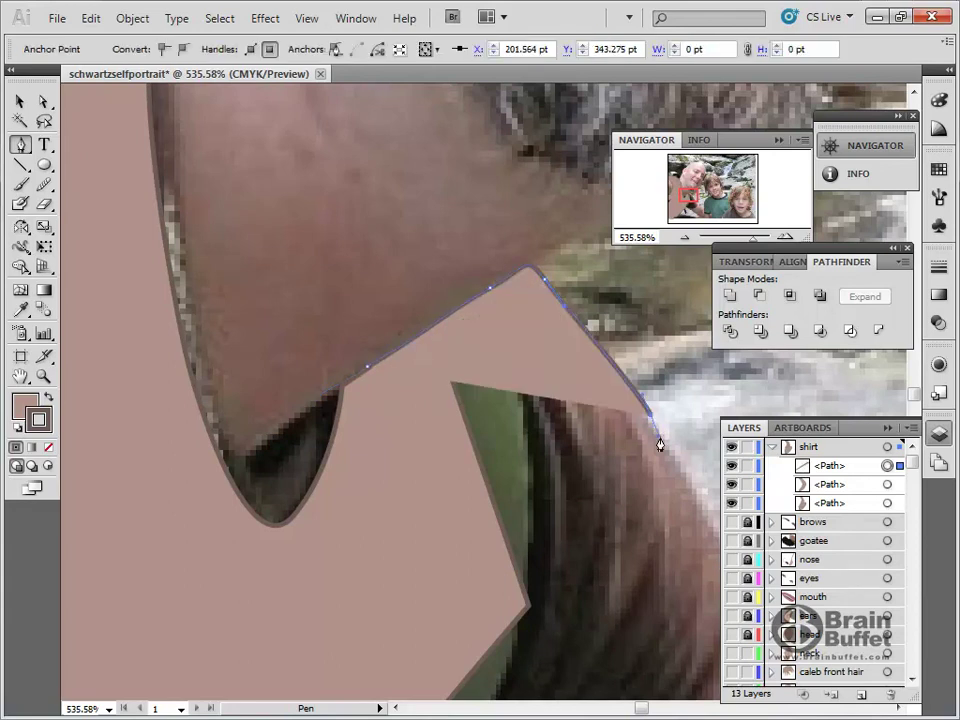
Step: Extend the far sleeve path down the outer arm and around the cuff to the armpit, and close it across the torso shape
double_click(44, 378)
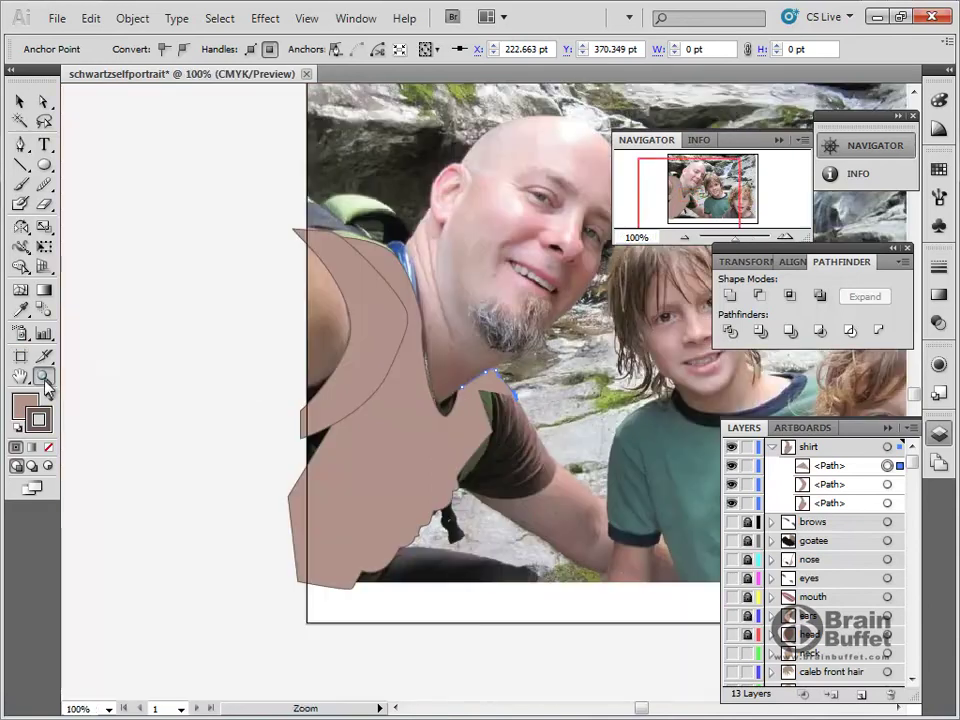
click(20, 143)
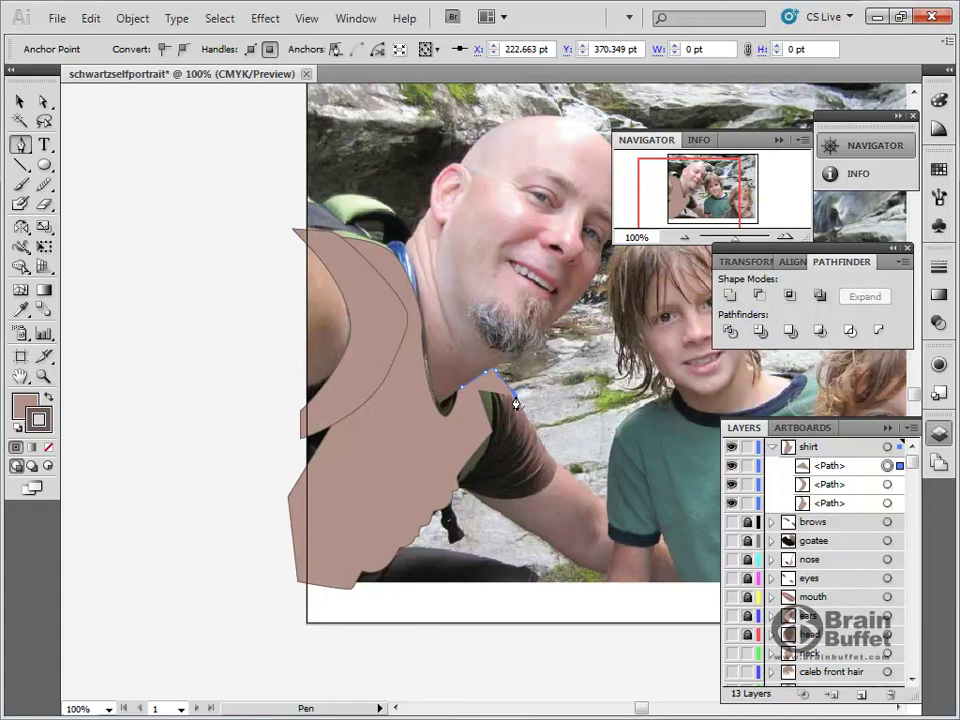
ctrl+click(535, 432)
drag(534, 427, 545, 432)
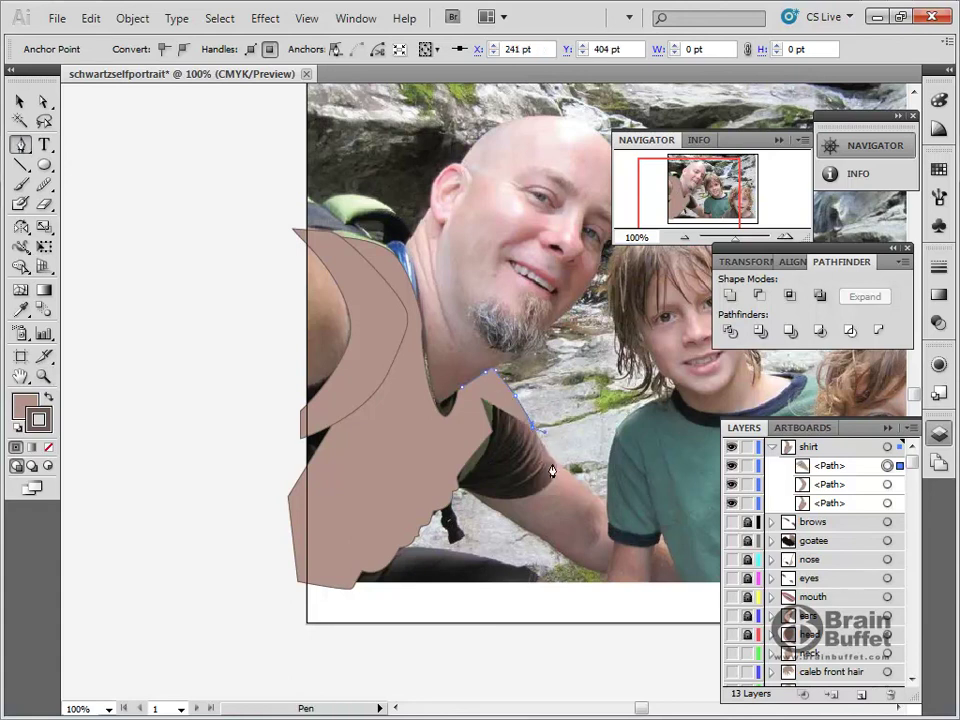
click(546, 456)
ctrl+click(549, 459)
drag(546, 456, 528, 493)
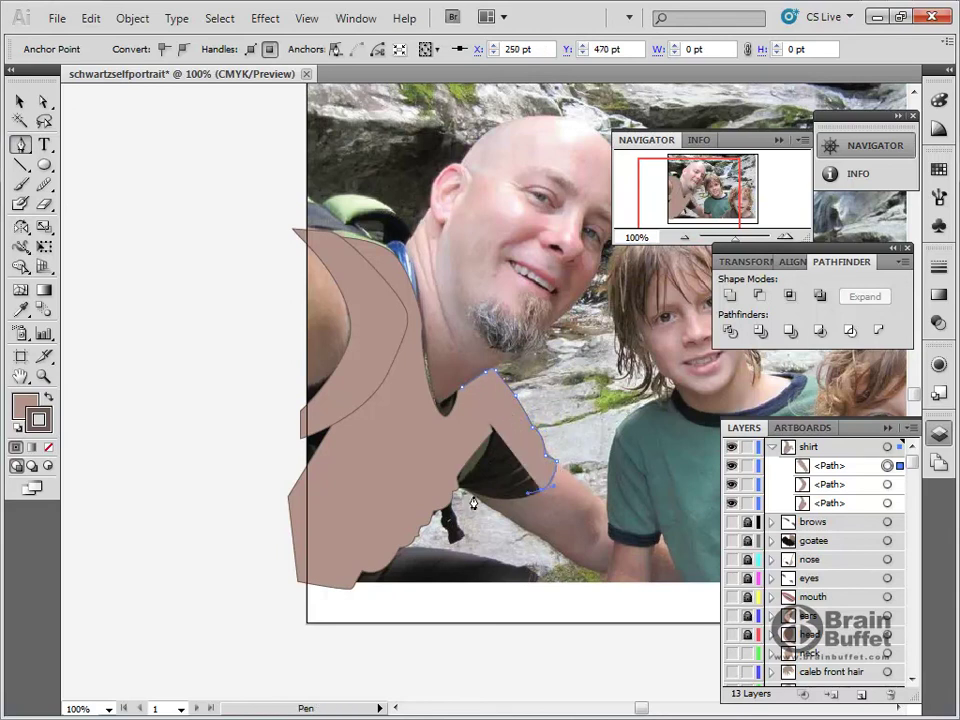
drag(453, 488, 400, 463)
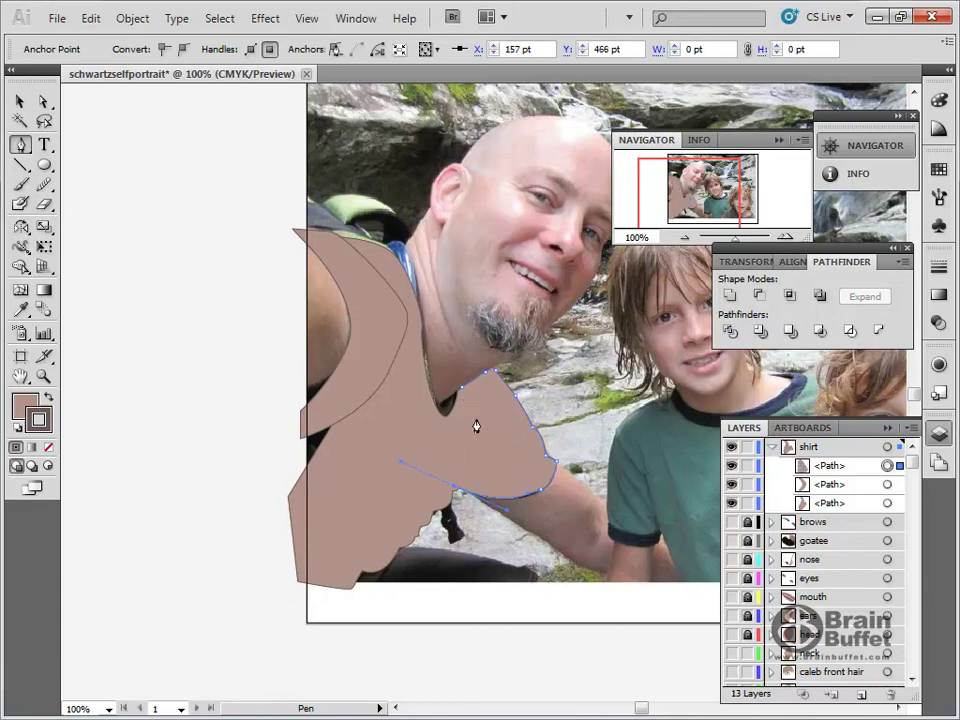
drag(475, 418, 462, 398)
Step: Move the far sleeve path beneath the other two shirt paths in the shirt layer and deselect it
drag(840, 465, 845, 518)
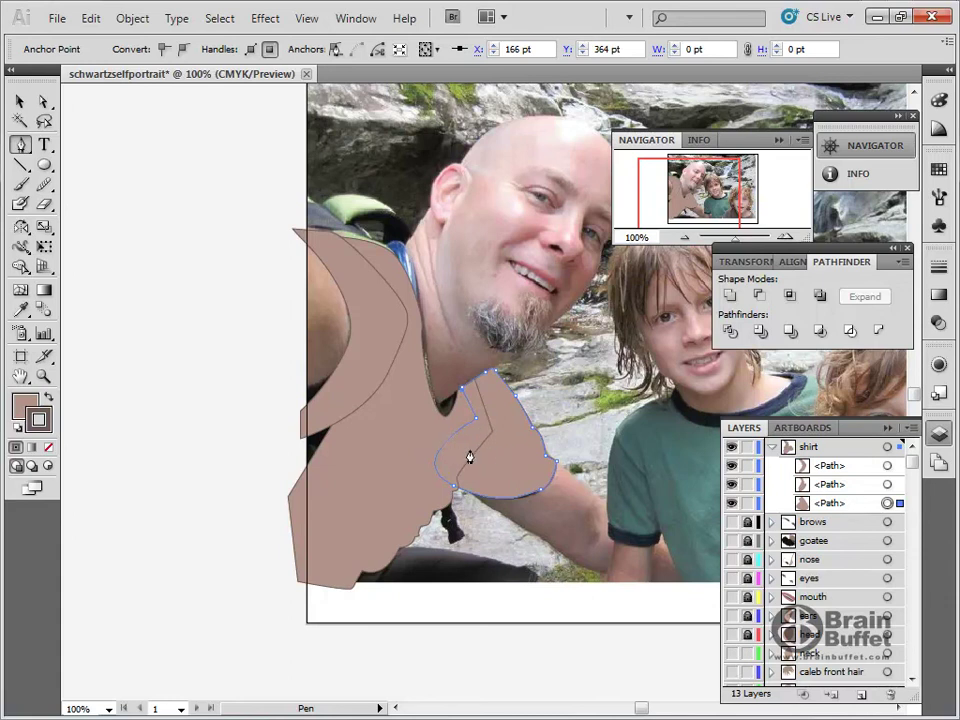
click(43, 375)
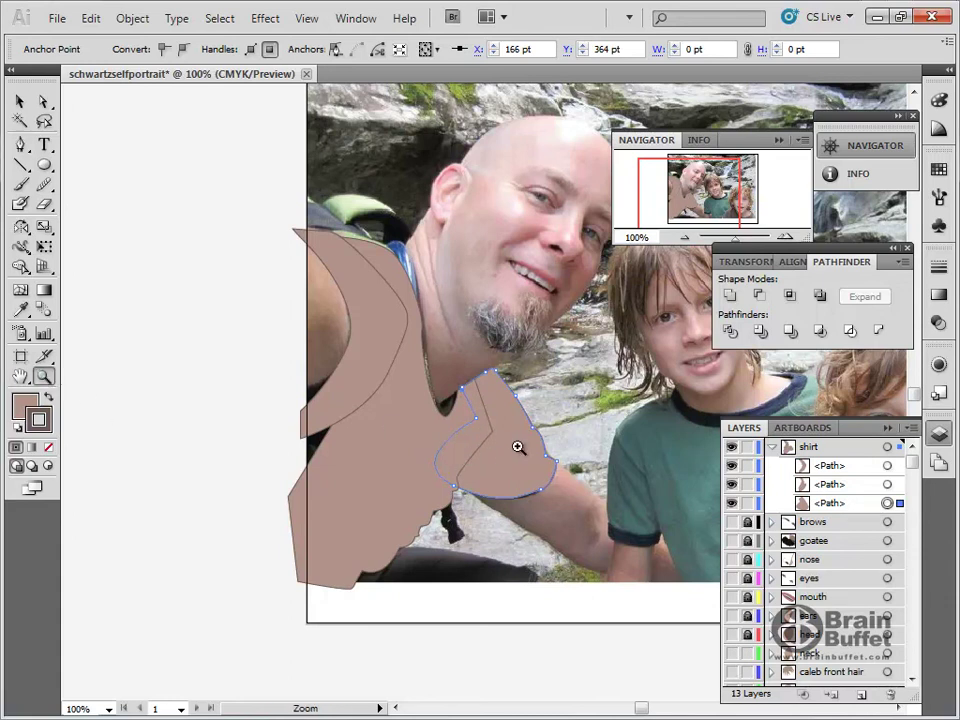
click(19, 101)
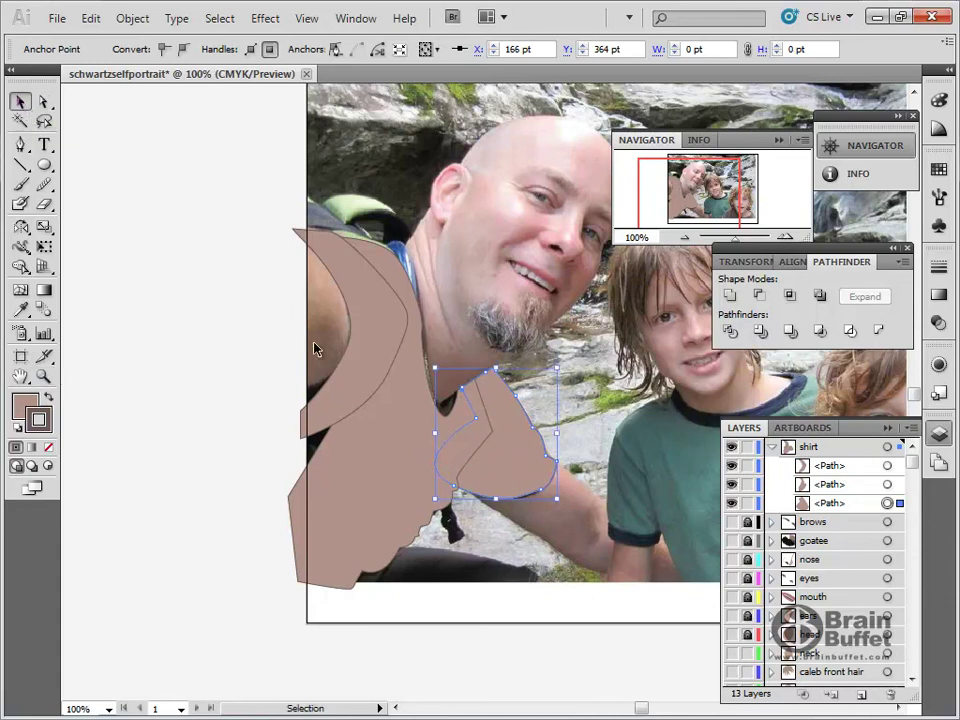
click(510, 460)
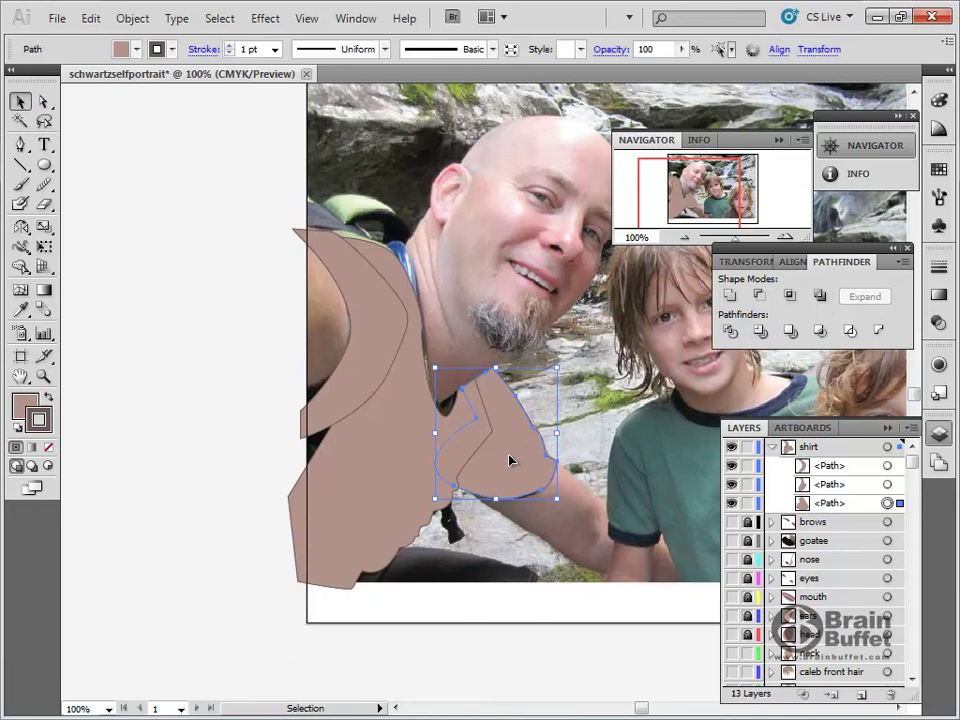
click(148, 356)
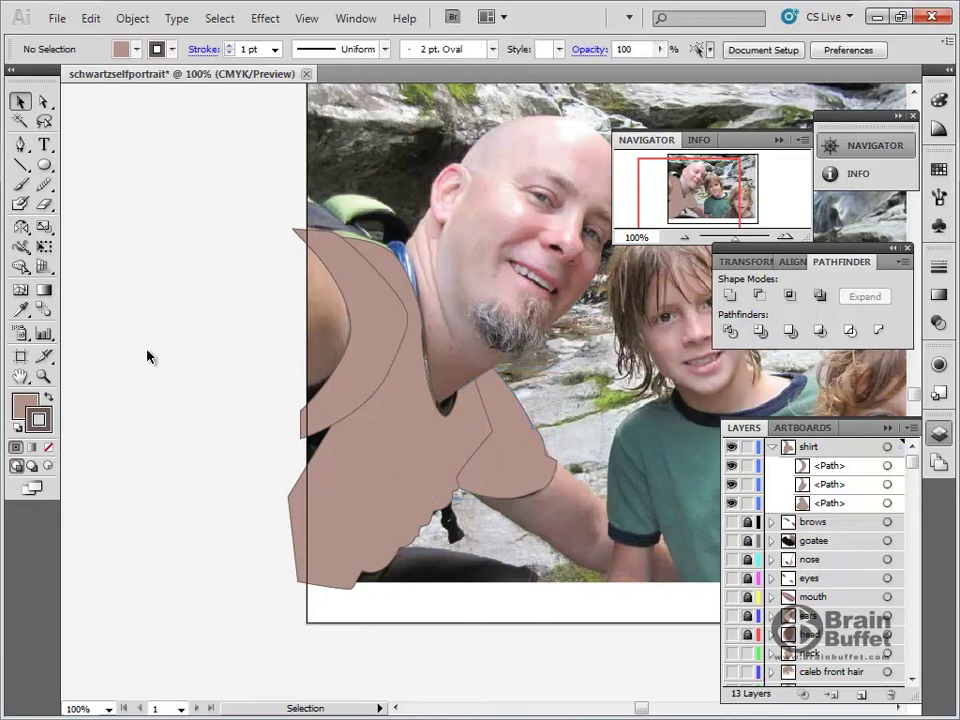
Step: Draw a closed five-point Pen shape over the chest from the far neckline down to the armpit, and remove its stroke
click(21, 145)
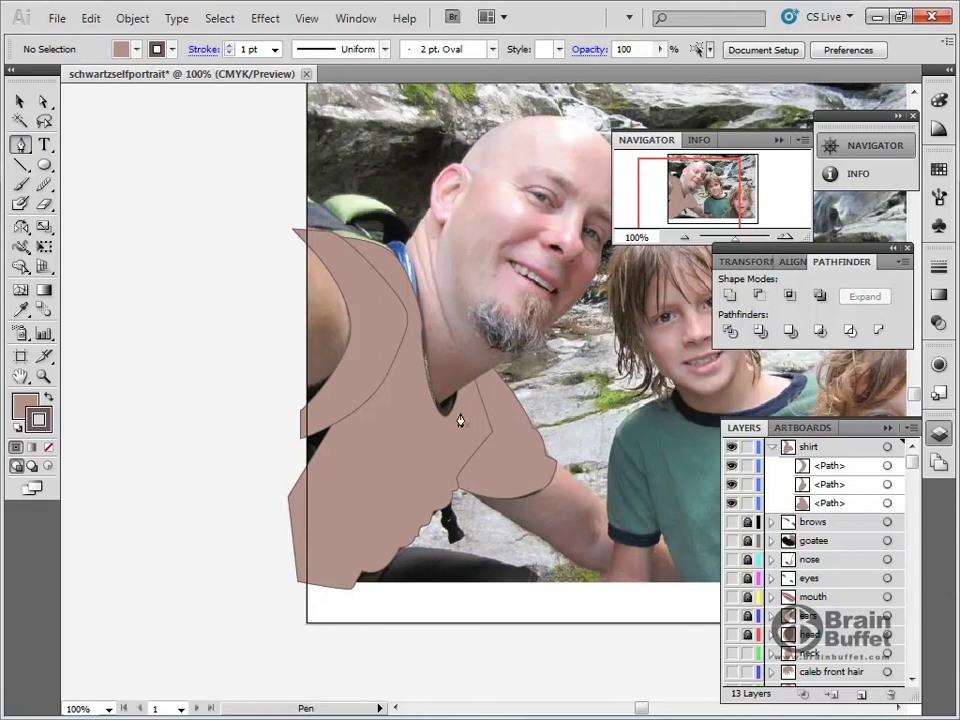
click(476, 384)
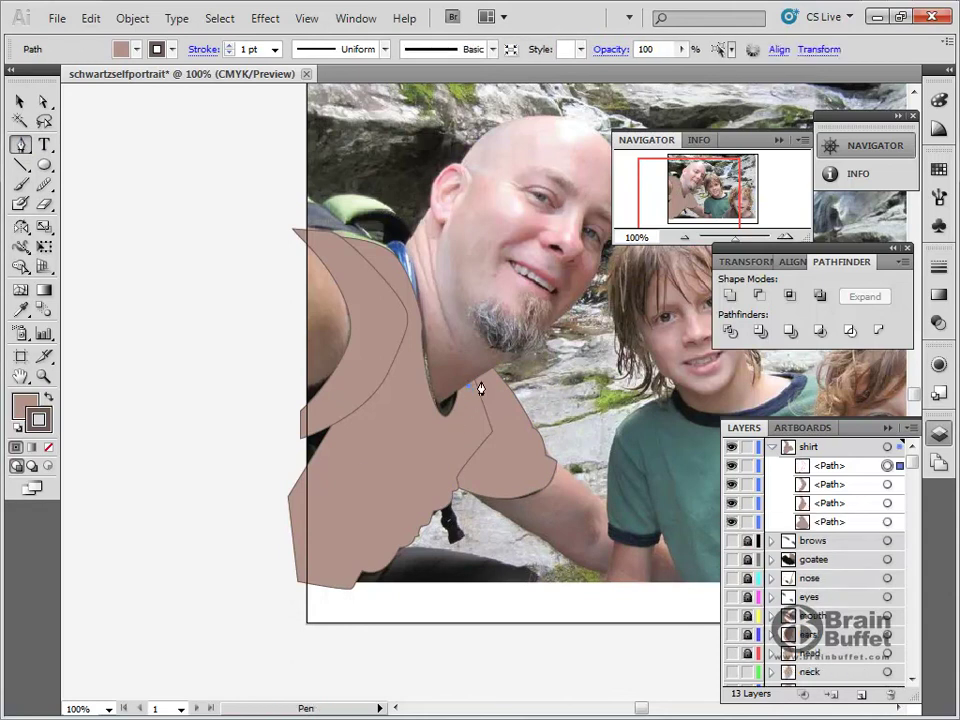
click(498, 421)
click(496, 468)
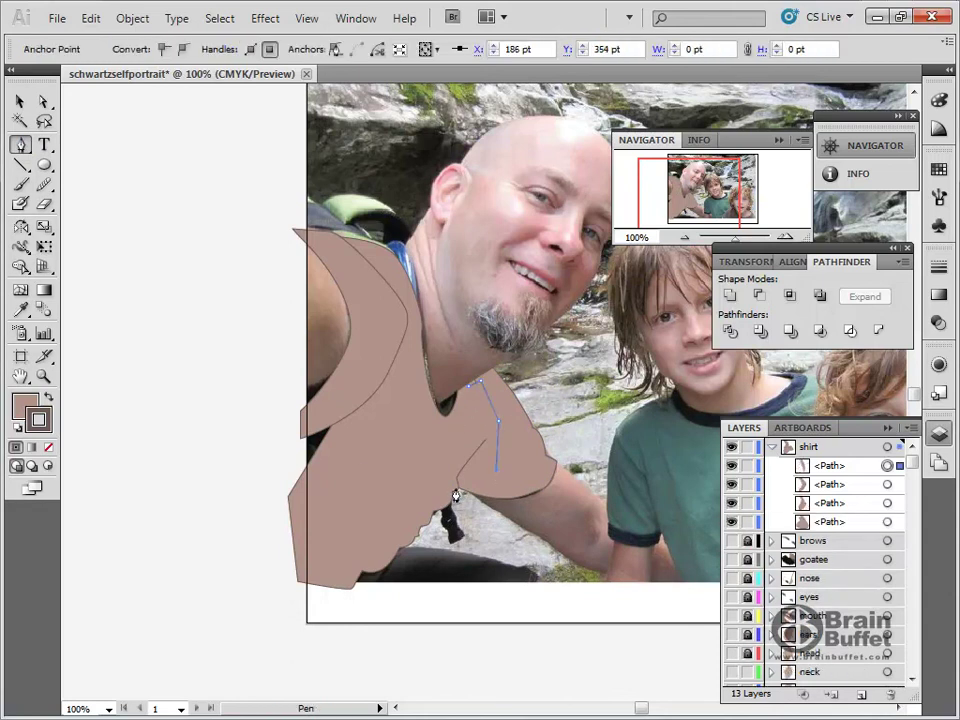
click(455, 487)
click(475, 386)
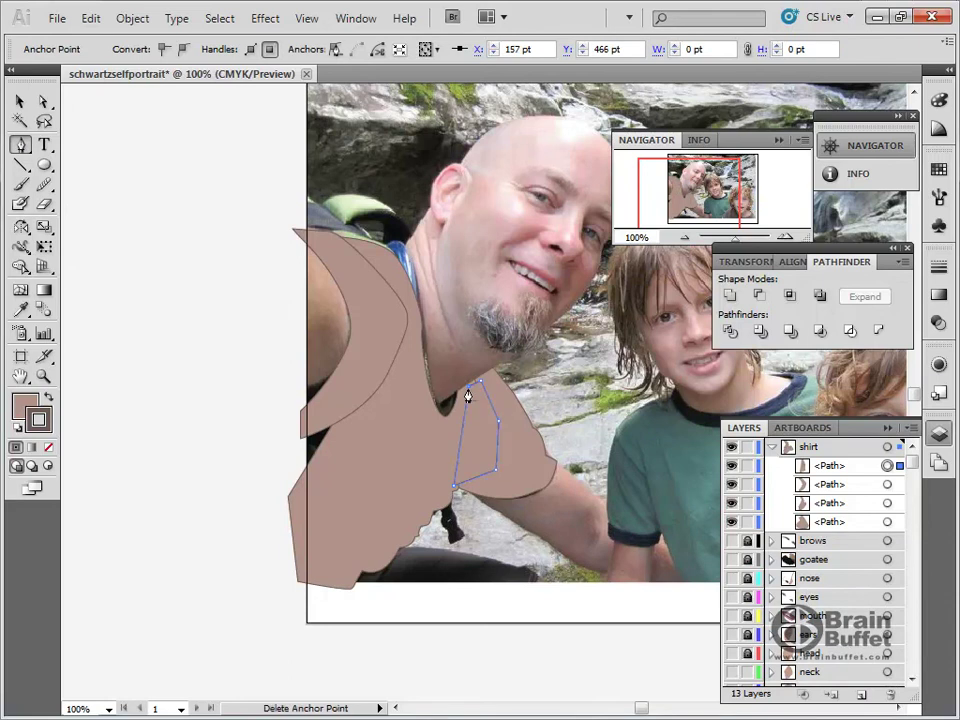
click(48, 423)
click(49, 447)
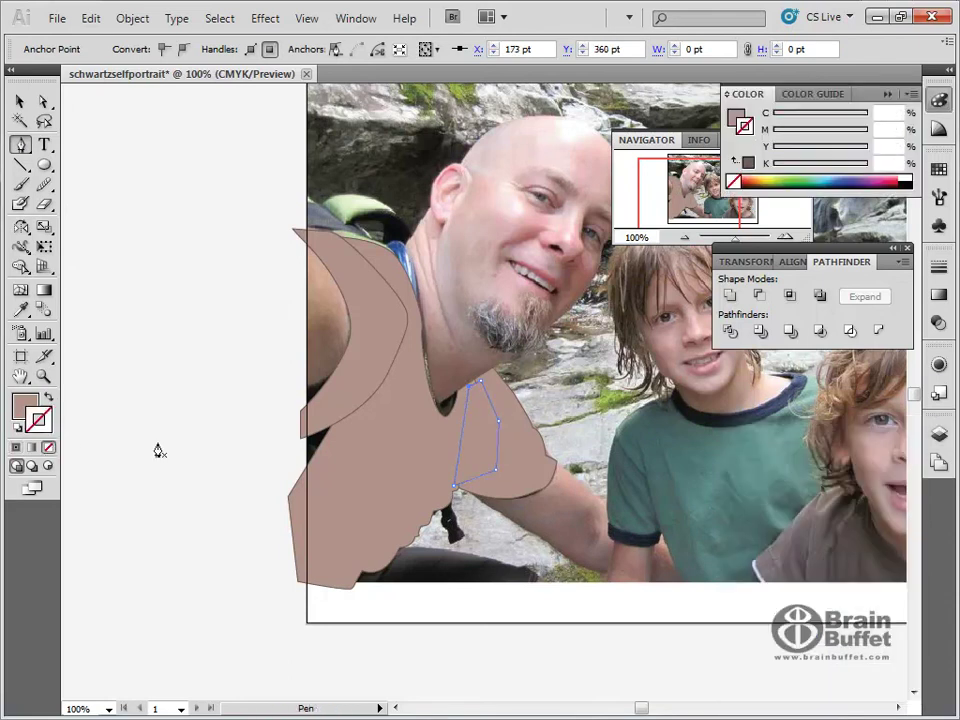
Step: Make the dark brown outline colour the fill colour and set the stroke to none
click(182, 441)
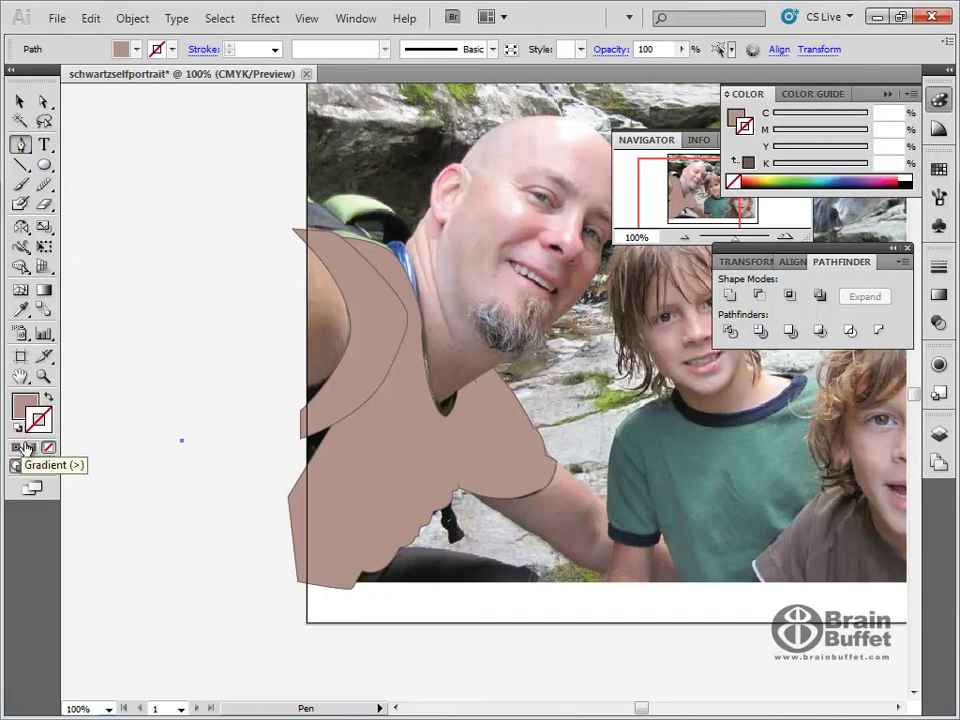
click(752, 175)
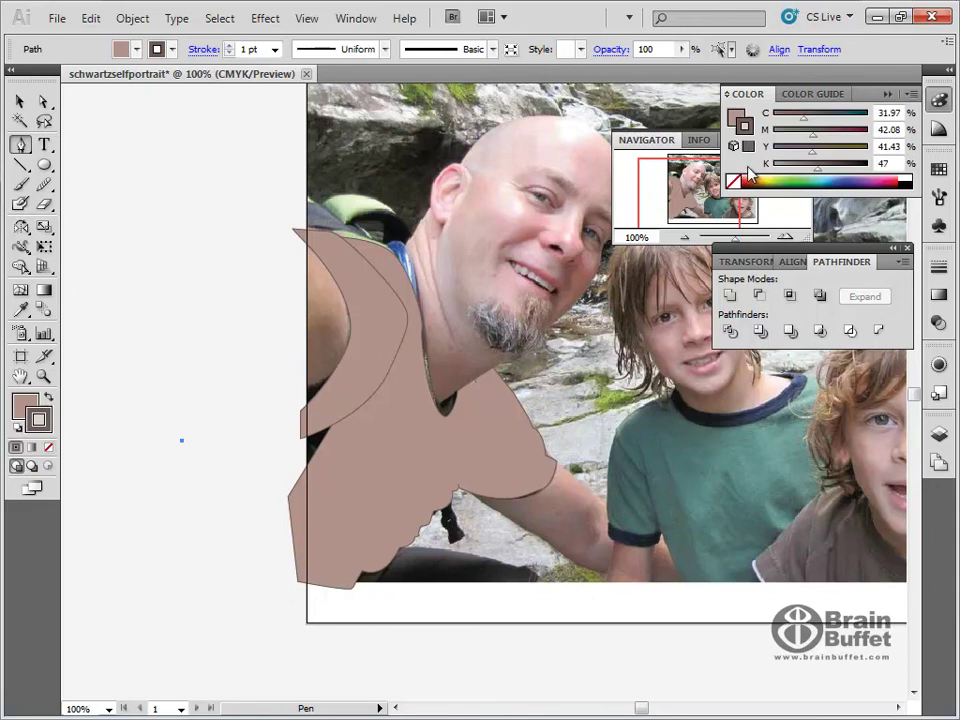
click(49, 398)
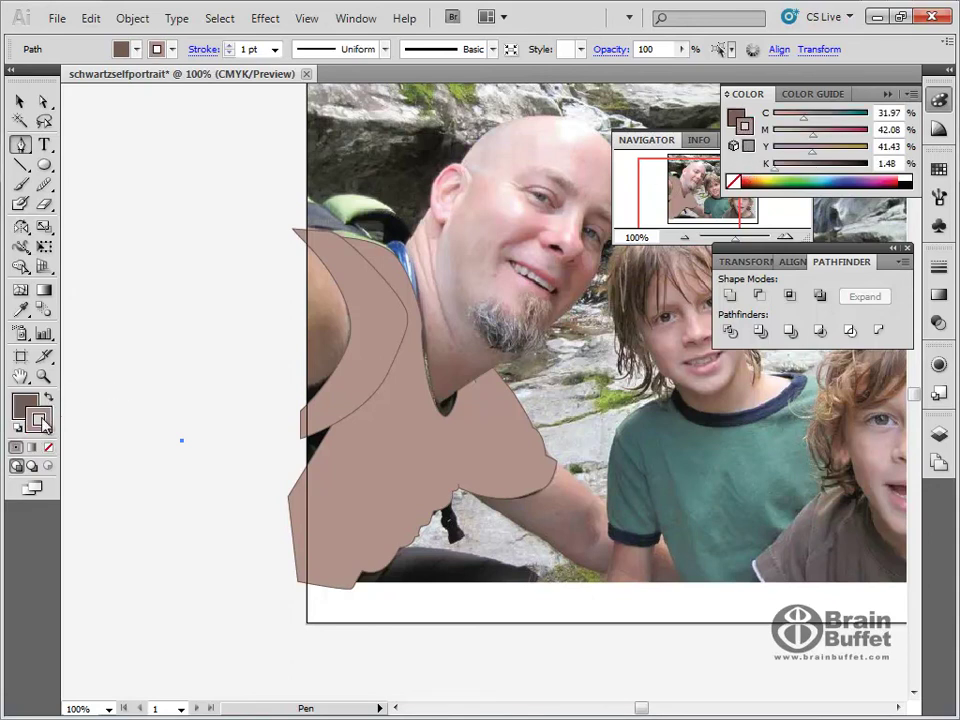
key(slash)
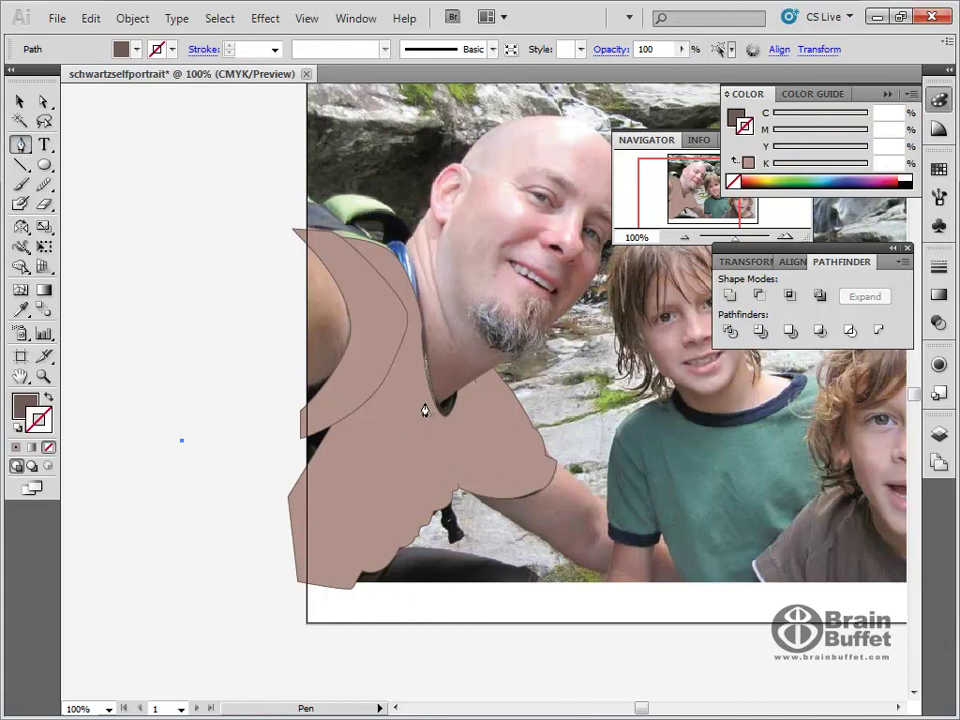
Step: Hide the existing shirt paths and trace a narrow closed fold shadow down the shirt front from the near neckline
click(938, 433)
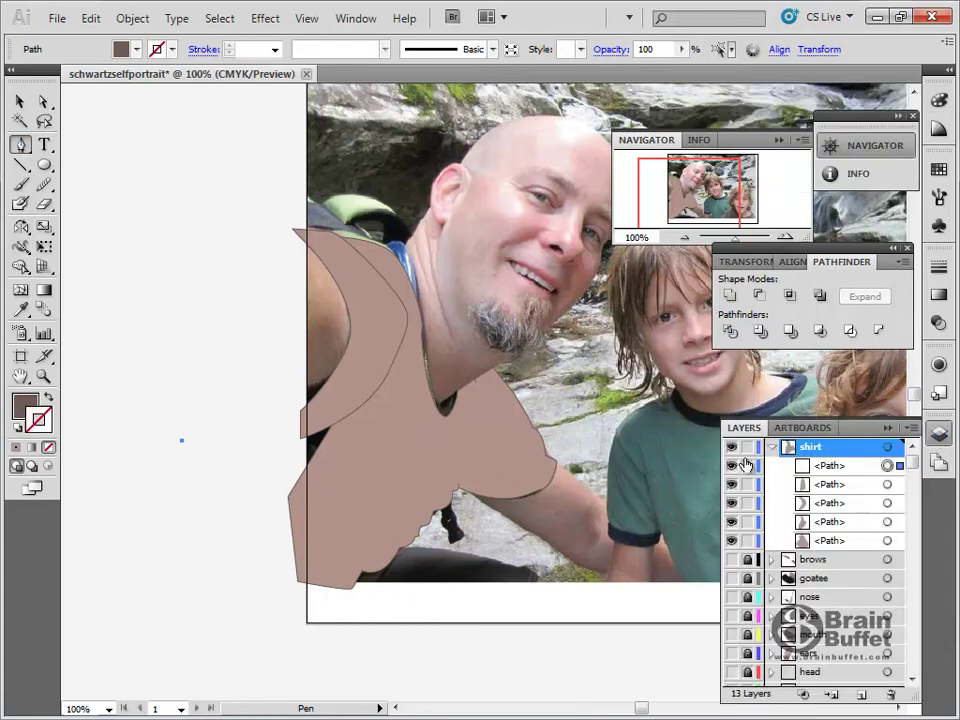
key(ctrl+3)
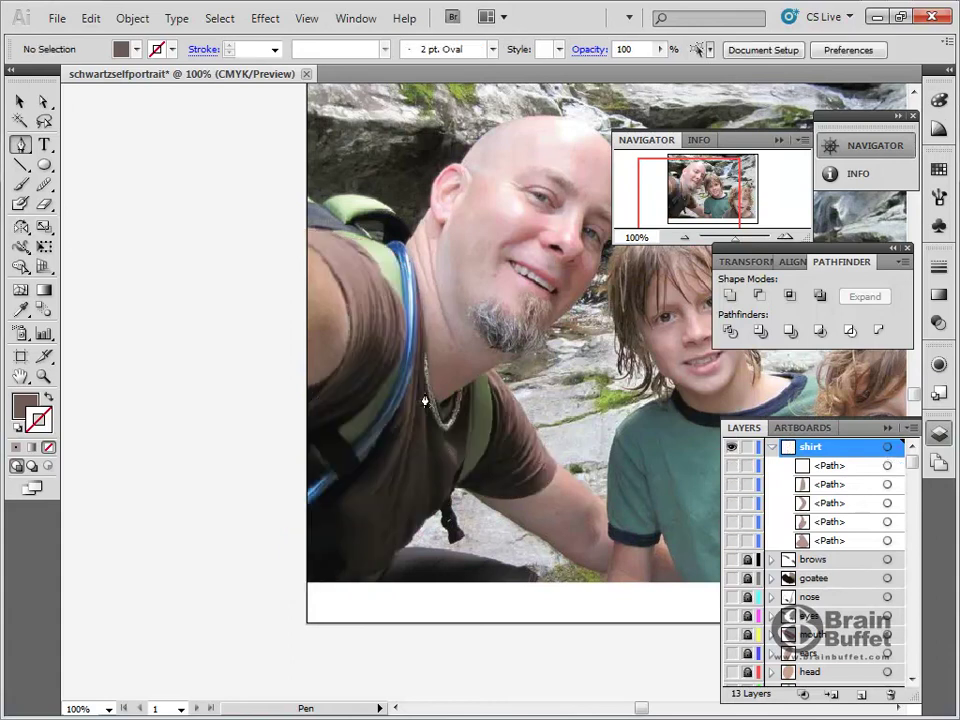
click(421, 380)
drag(424, 502, 450, 479)
click(421, 379)
Step: Trace a second closed shadow shape beneath the far side of the neckline
click(458, 461)
click(467, 392)
click(463, 390)
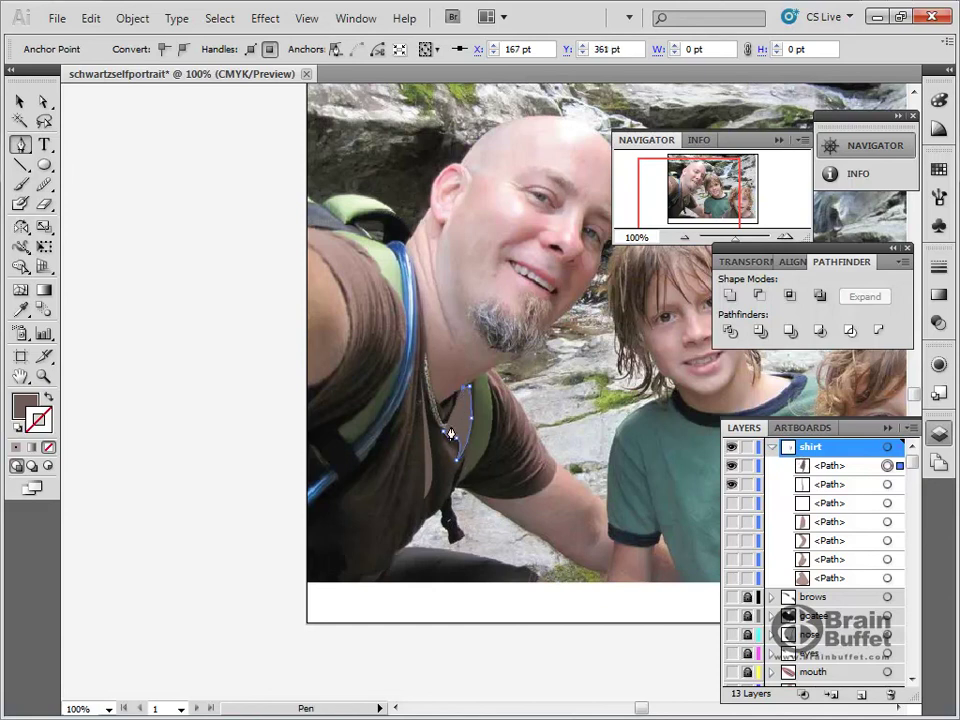
drag(437, 431, 438, 432)
click(443, 431)
Step: Show all the shirt paths again and deselect the artwork
drag(727, 508, 729, 579)
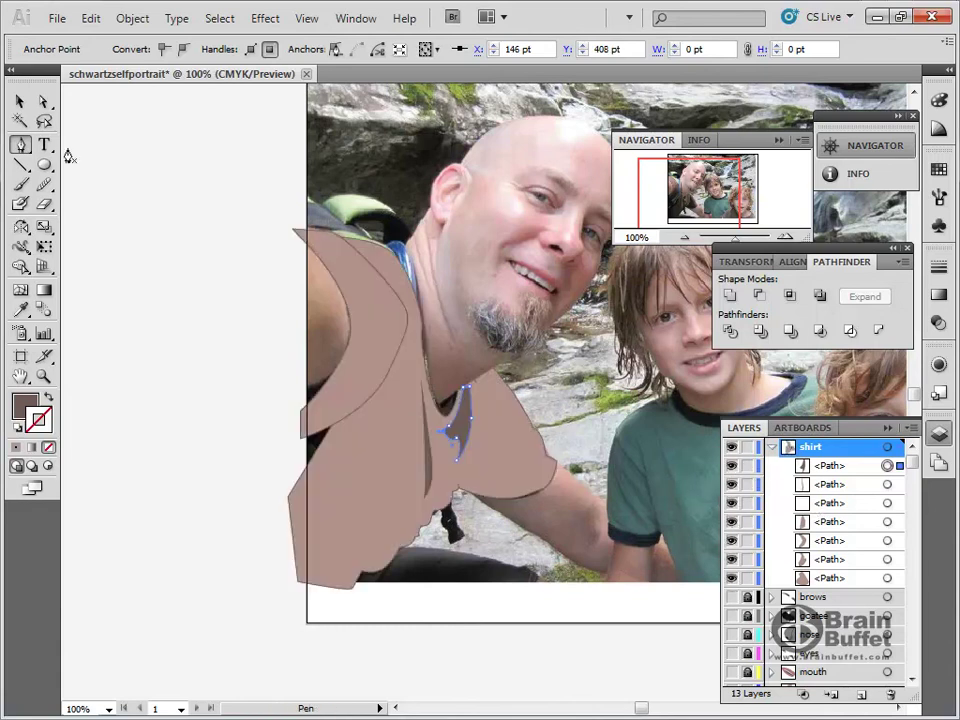
click(20, 102)
click(261, 198)
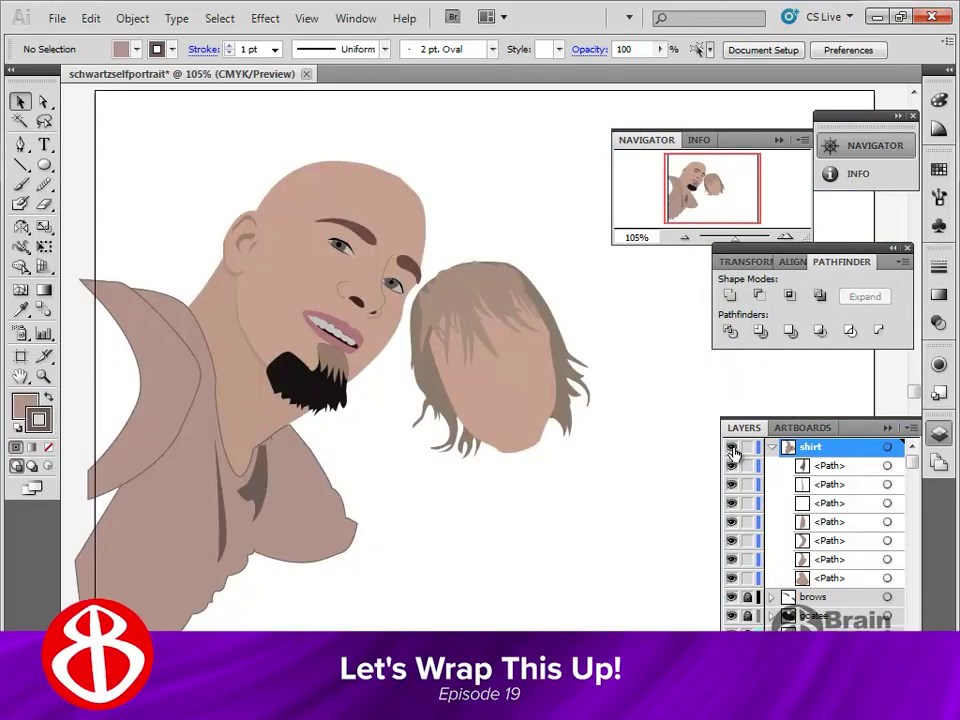
Step: Collapse the shirt layer, show the photo on Layer 1 and hide all the drawing layers above it
click(732, 448)
click(732, 448)
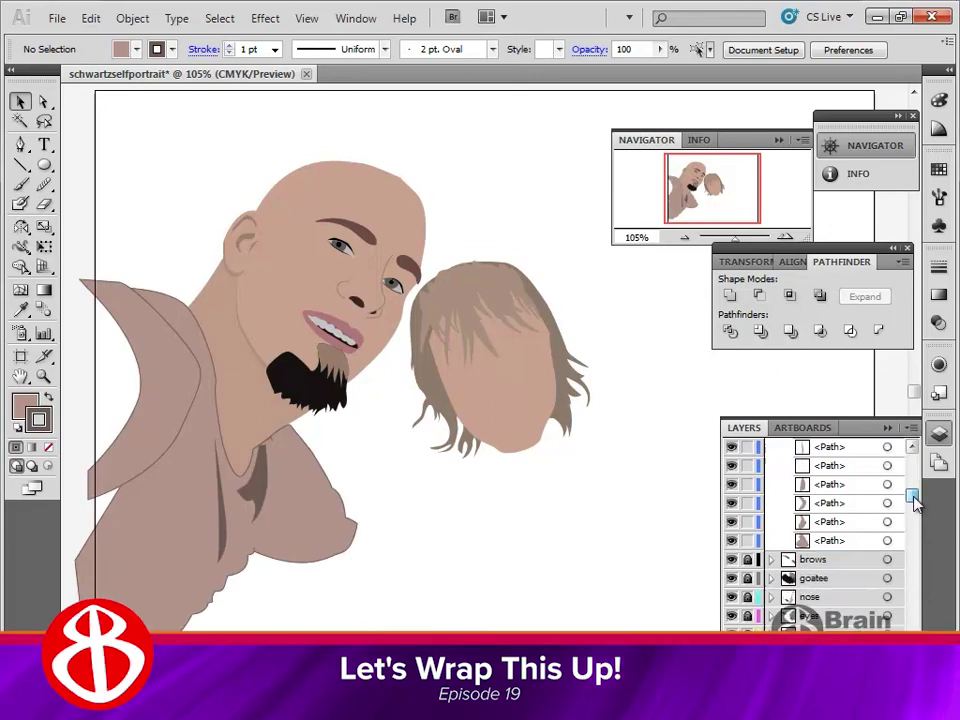
click(772, 448)
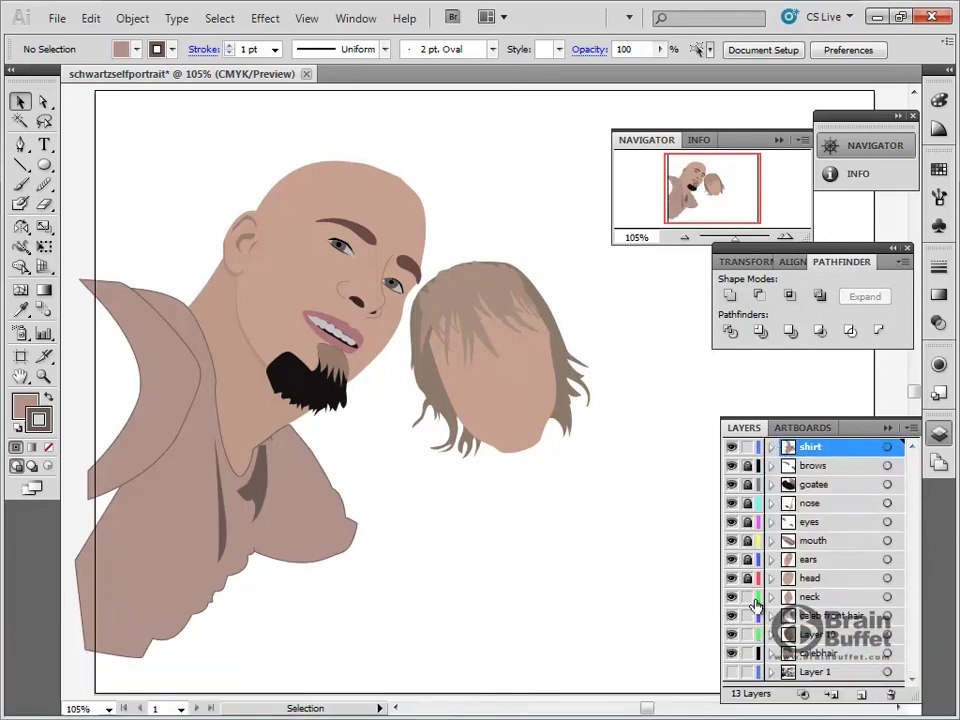
click(732, 671)
drag(735, 660, 737, 452)
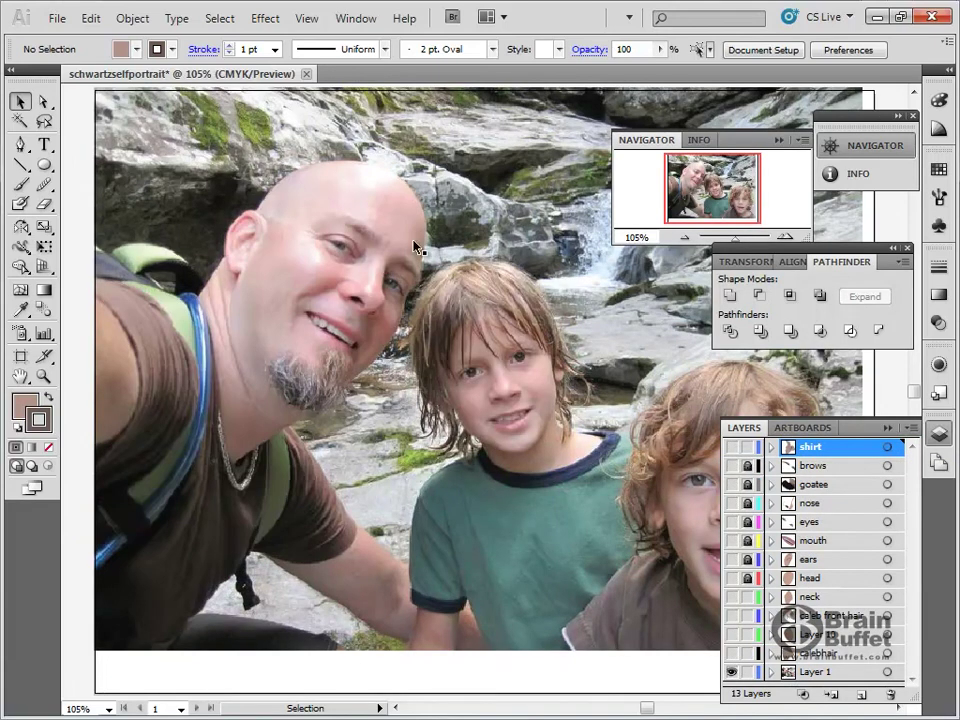
Step: Create a new layer named faceshadows above the shirt layer
click(20, 144)
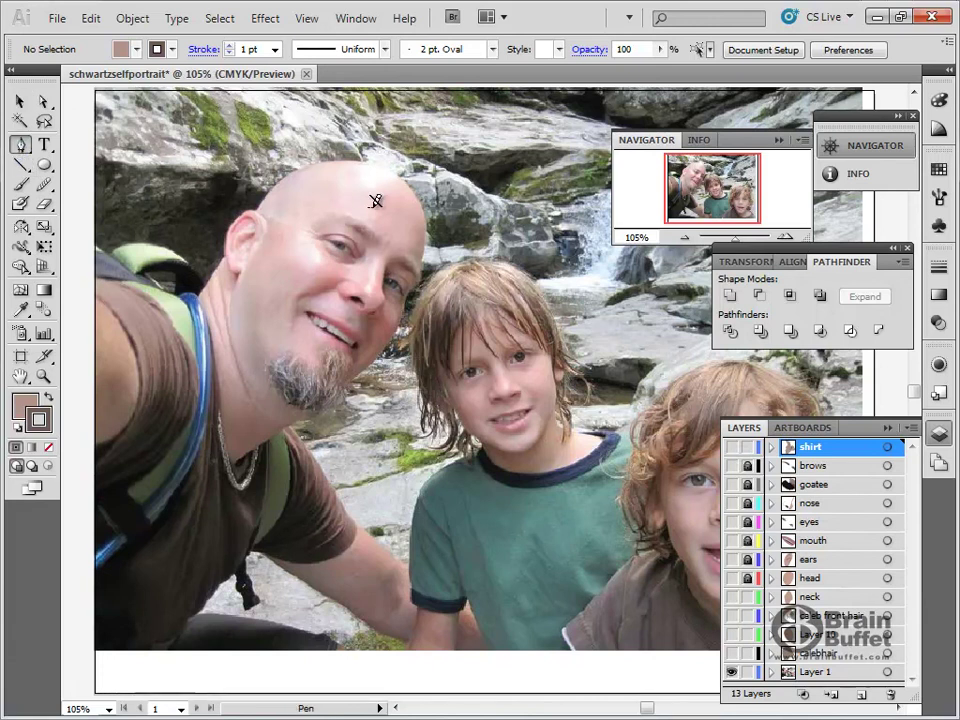
click(860, 694)
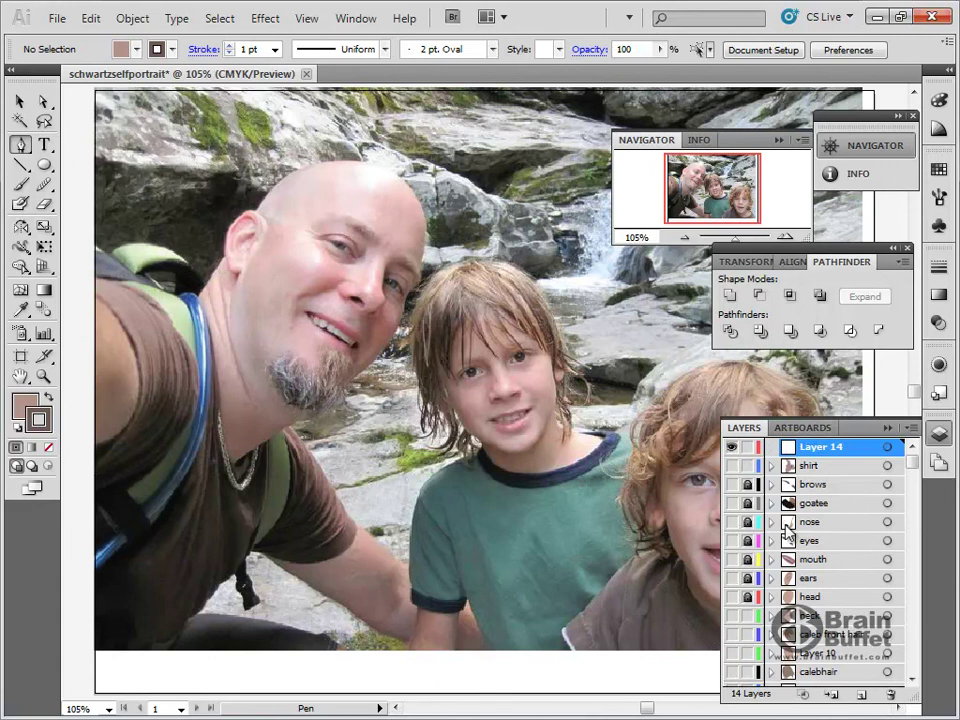
double_click(826, 449)
text(fac)
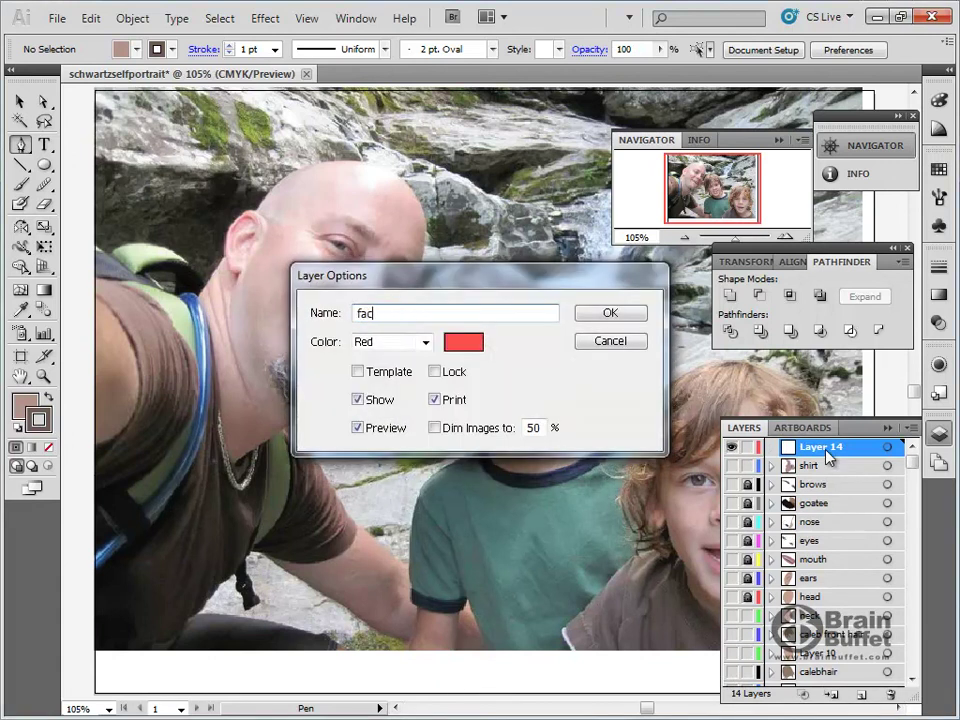
text(eshadows)
key(Return)
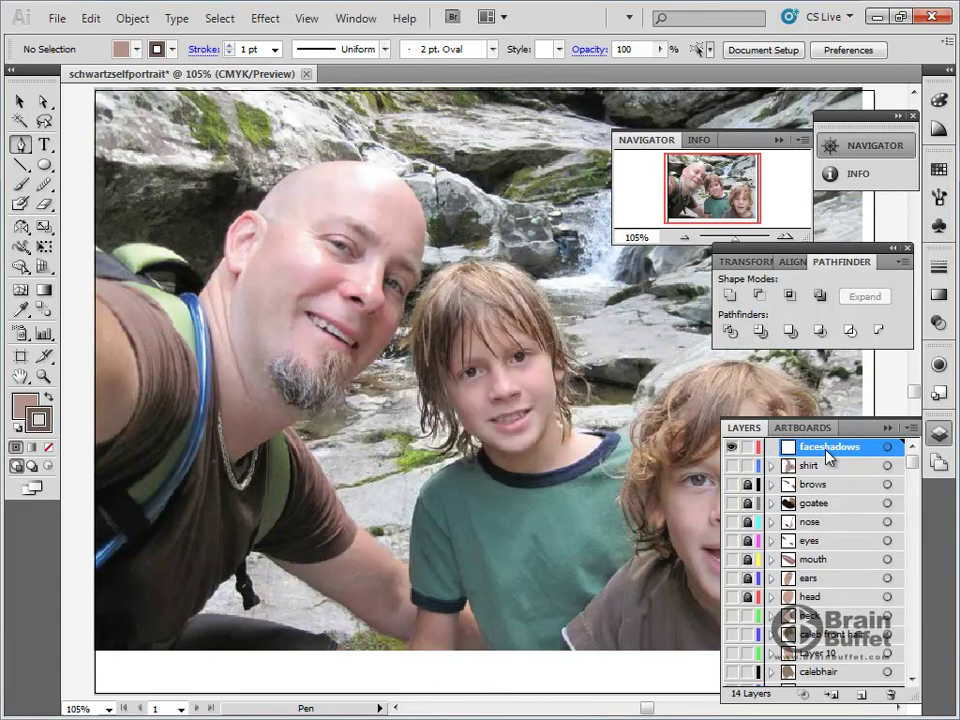
Step: Start a Pen path for the temple shadow, running from the far edge of the man's forehead down to the brow
click(420, 224)
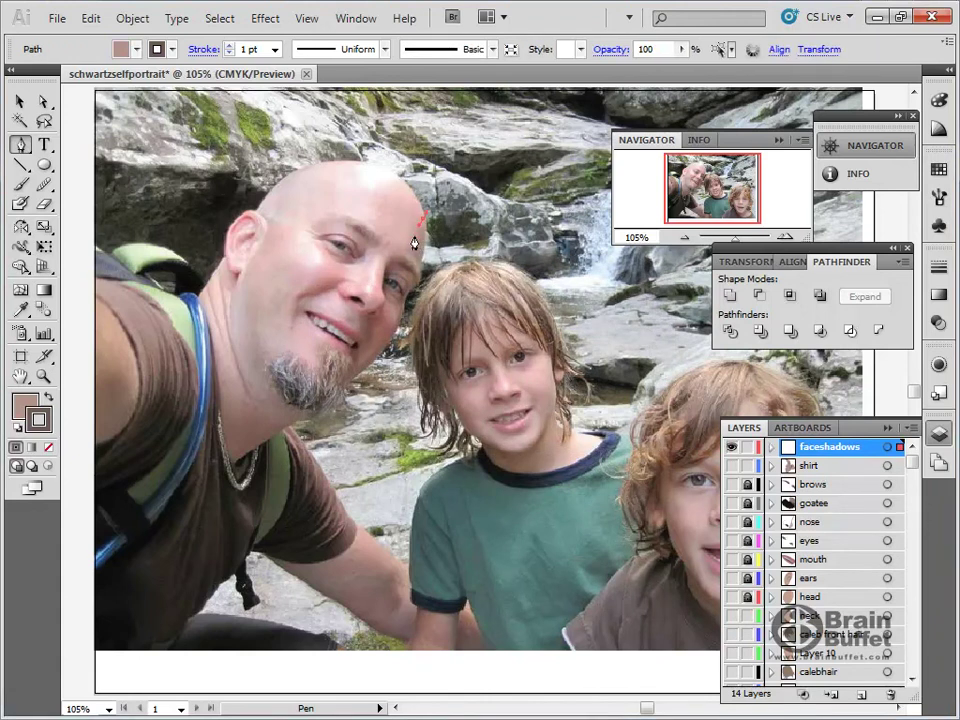
click(414, 232)
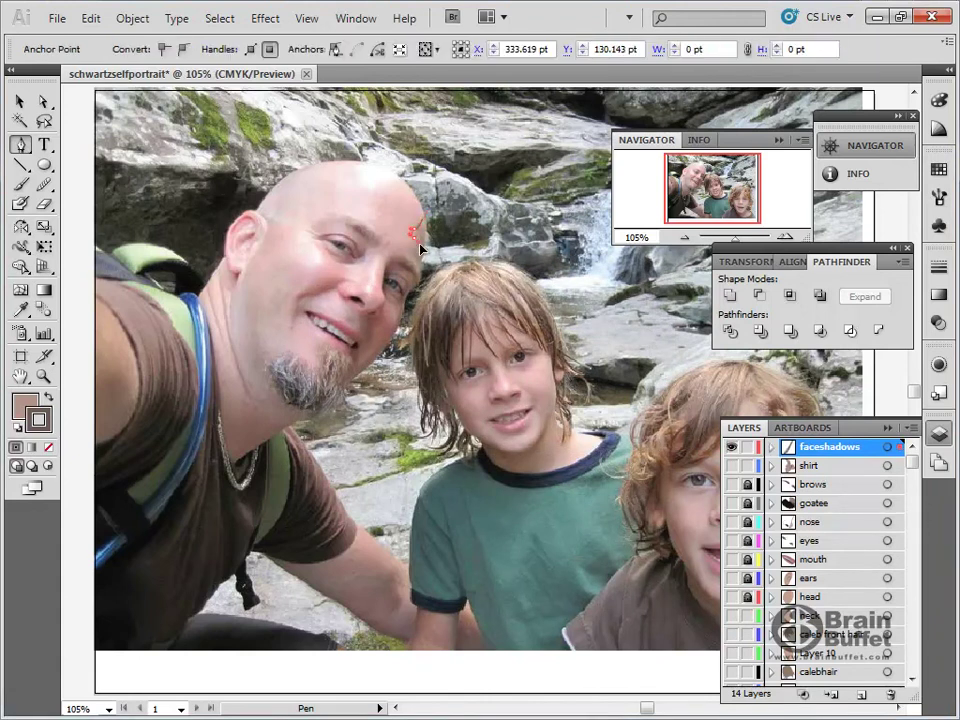
click(415, 256)
click(421, 281)
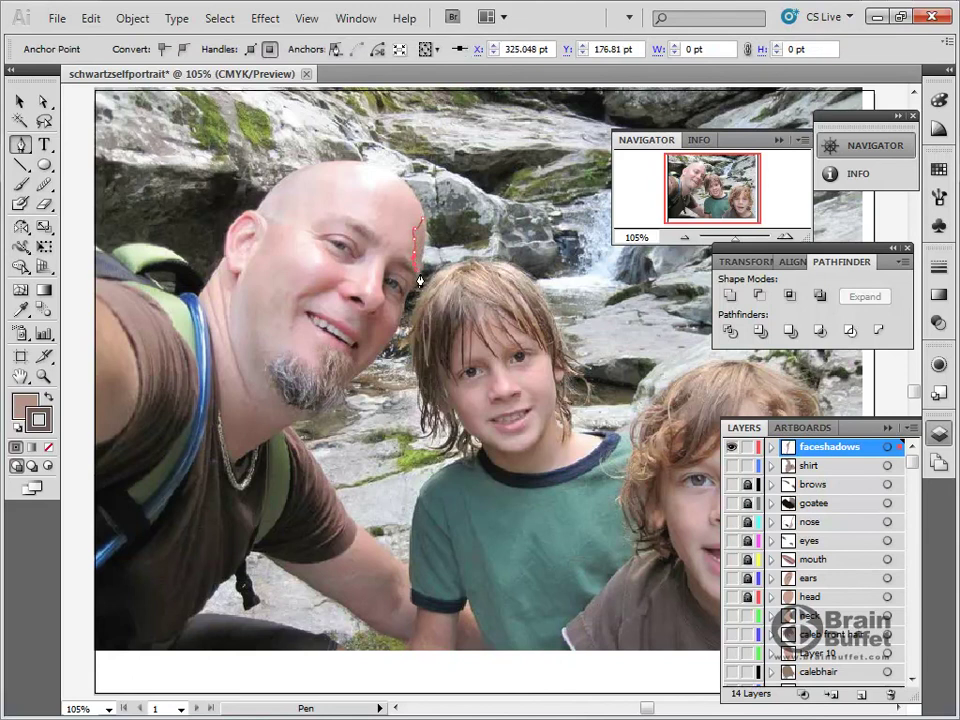
click(418, 276)
Step: Extend the temple shadow path at close zoom up the head's outer edge, close it and adjust its lower tip
click(44, 376)
drag(337, 150, 497, 351)
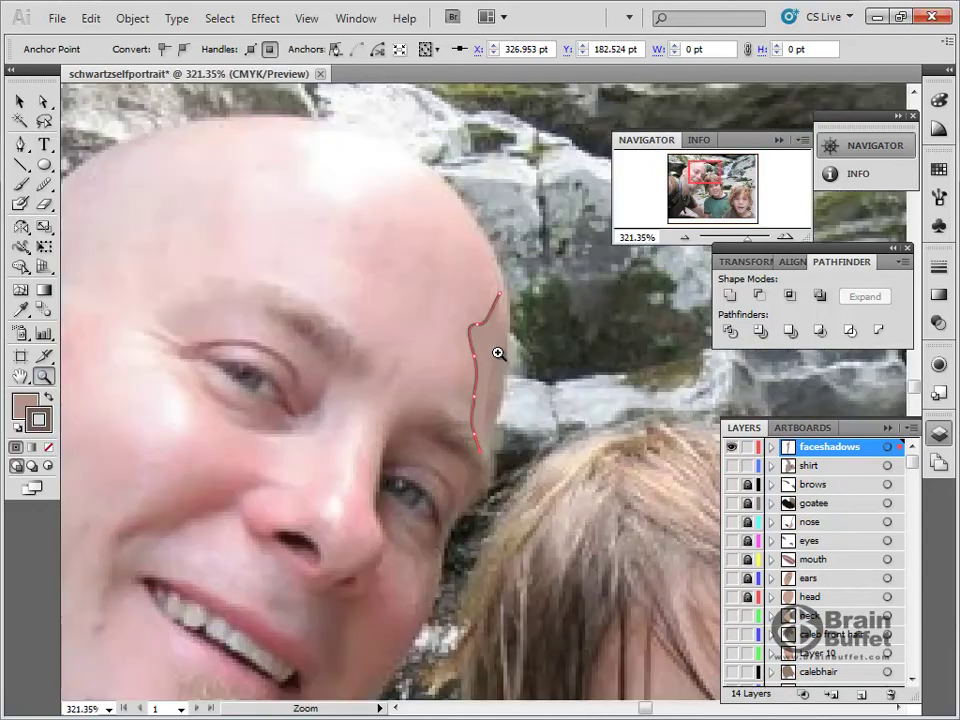
click(21, 145)
click(491, 463)
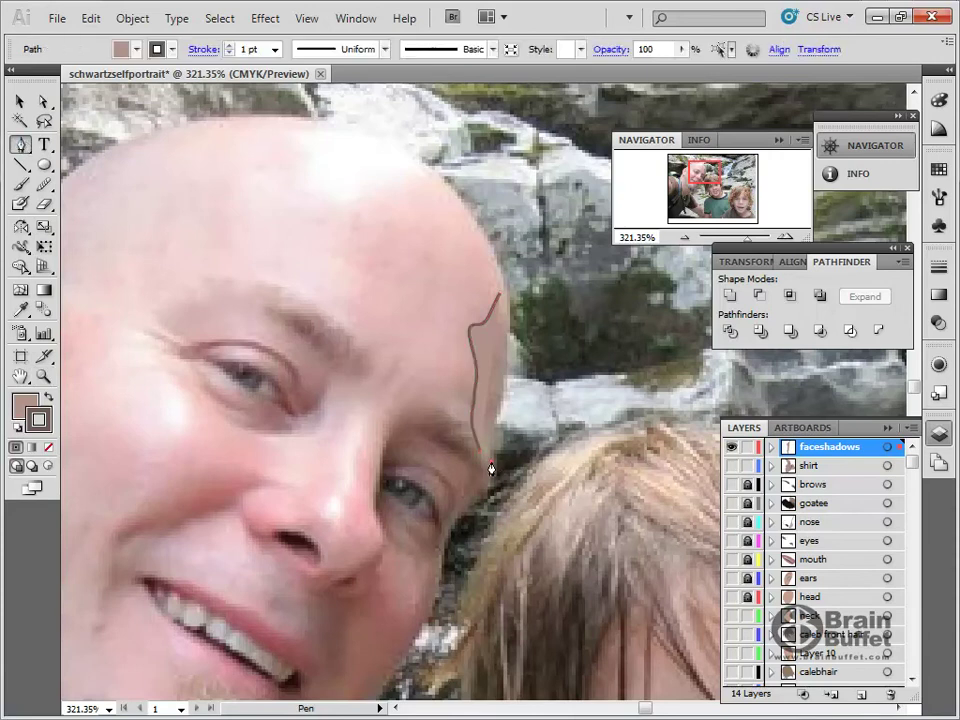
click(508, 372)
click(507, 297)
click(501, 294)
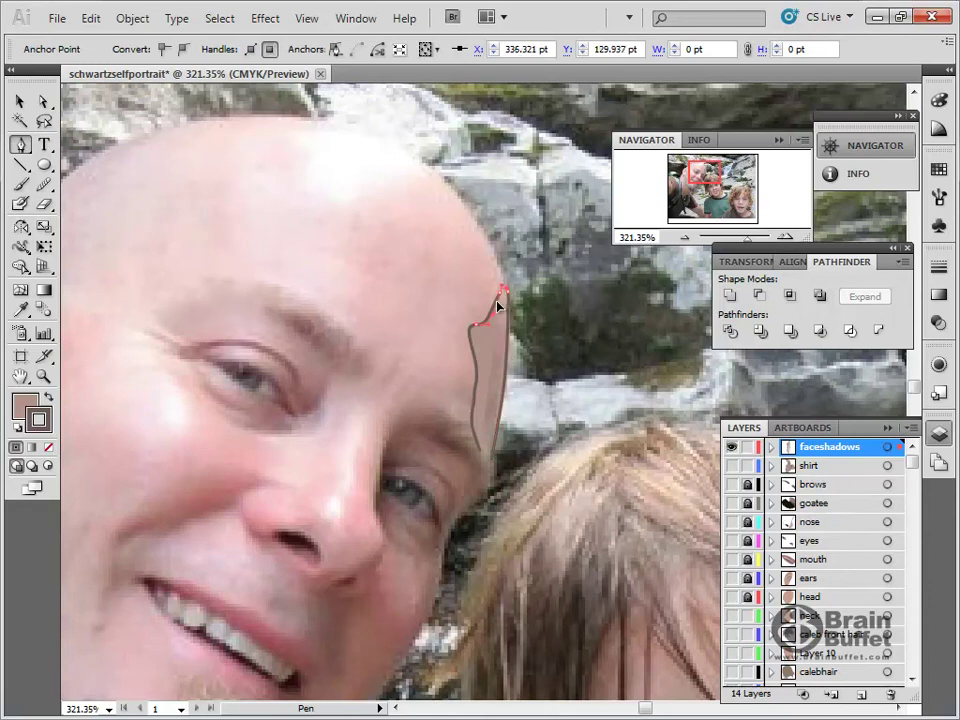
click(500, 300)
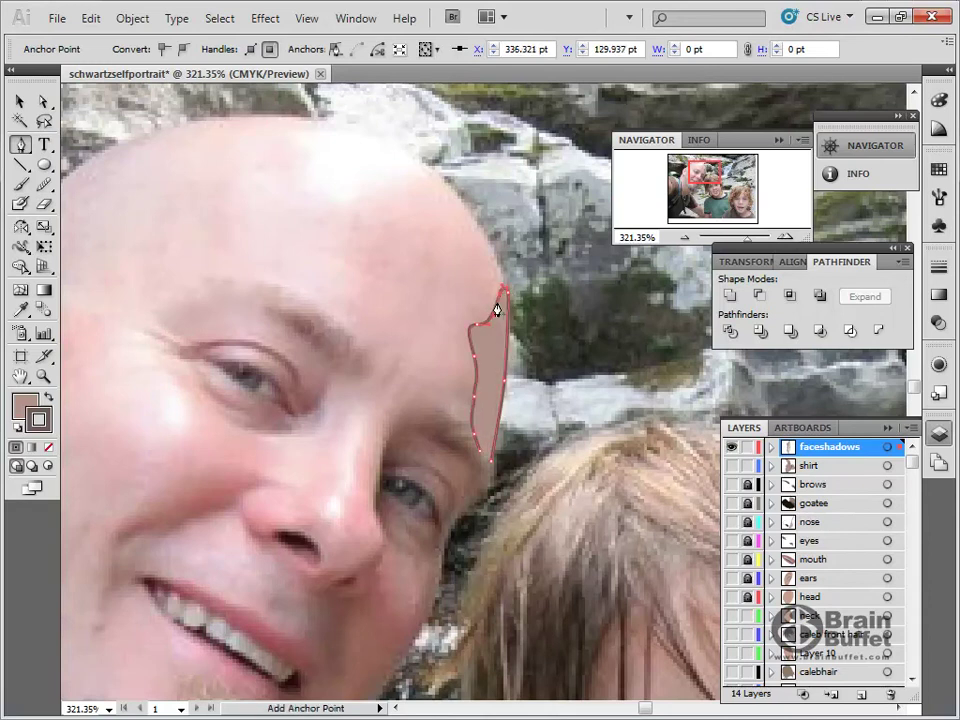
click(490, 469)
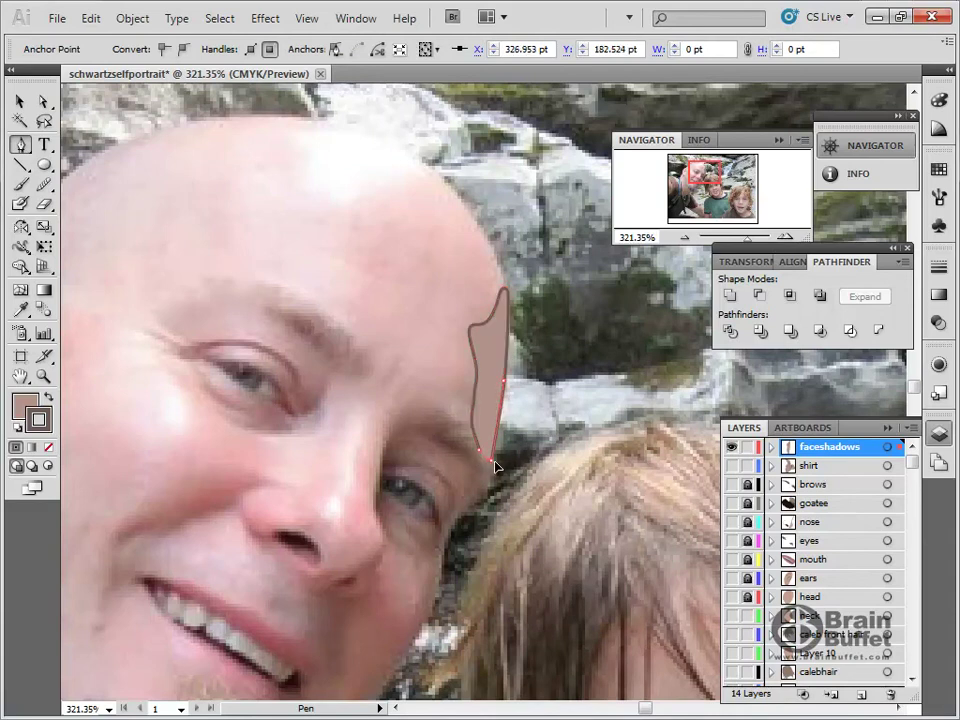
drag(497, 466, 497, 468)
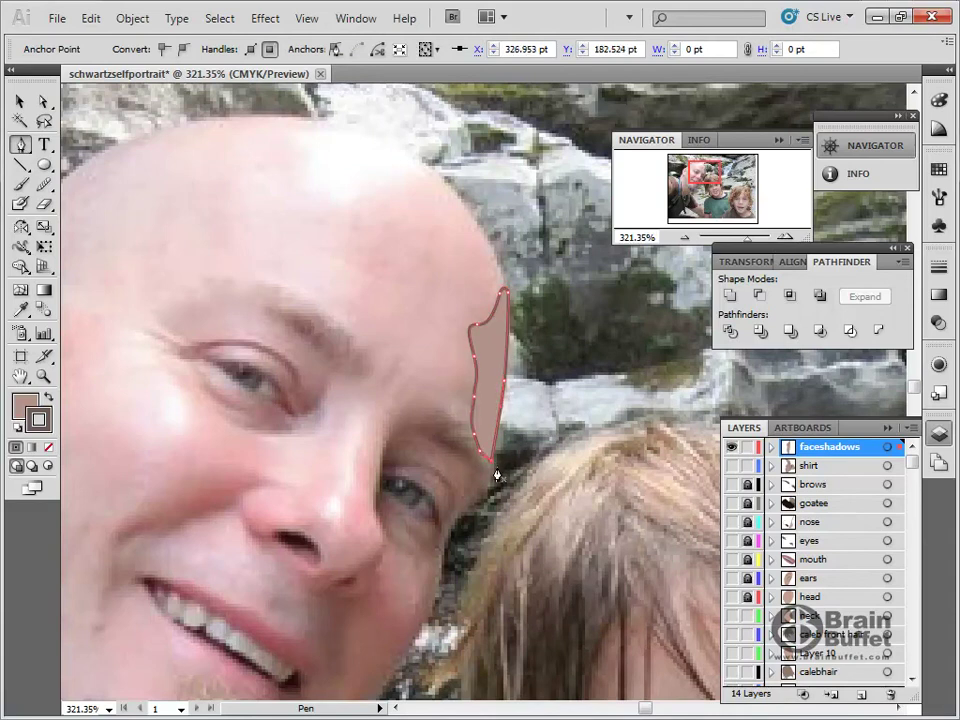
Step: Show the head layer and apply its skin fill without a stroke to the temple shadow using the Eyedropper
click(40, 421)
click(731, 598)
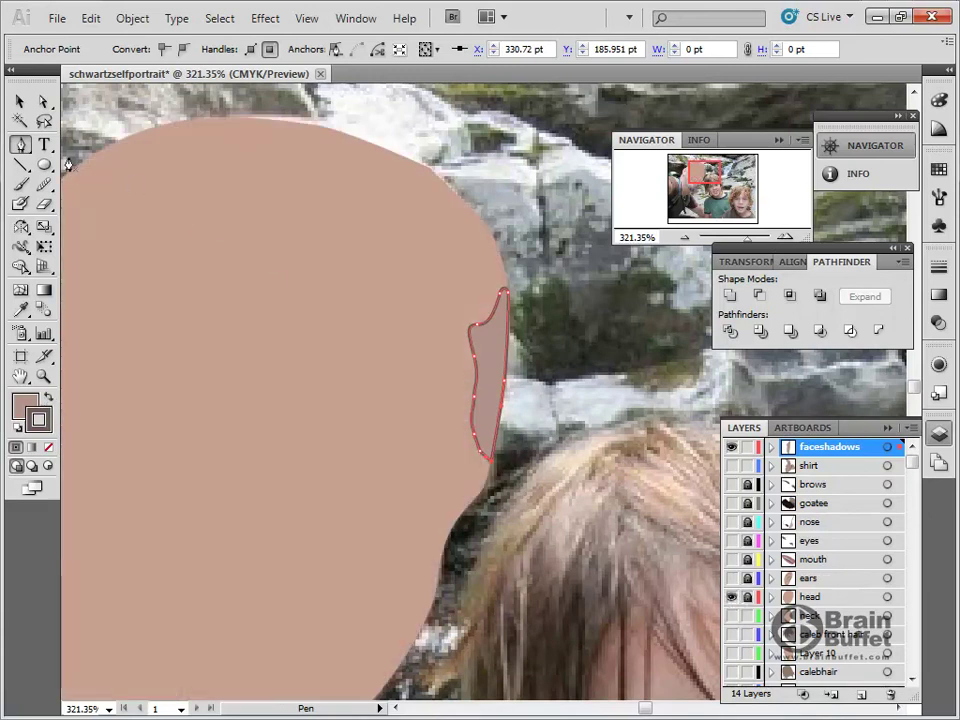
click(24, 310)
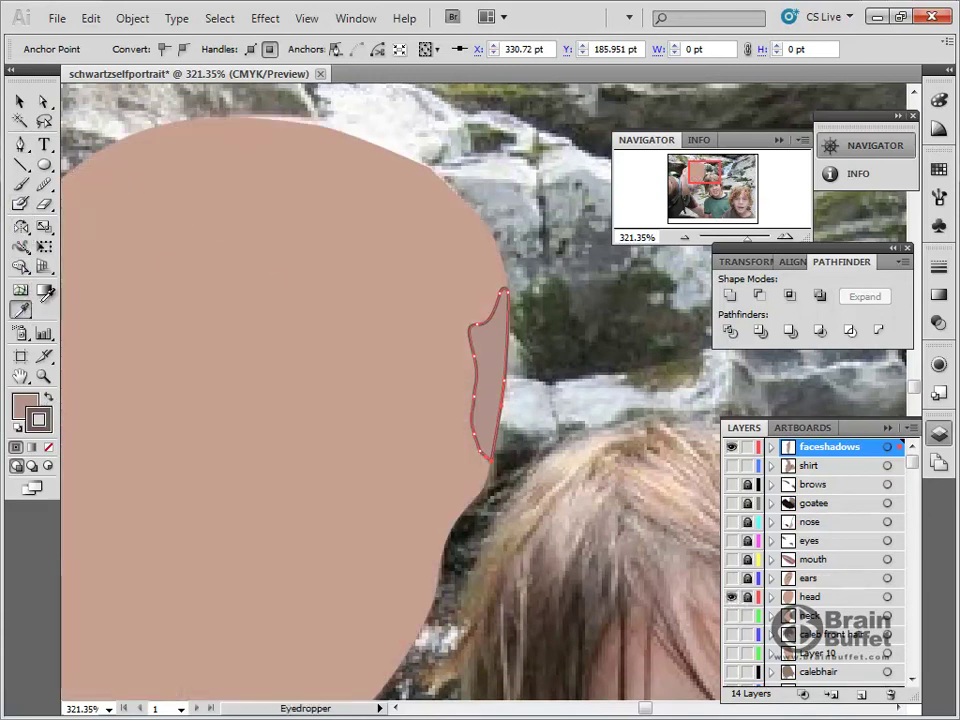
click(229, 233)
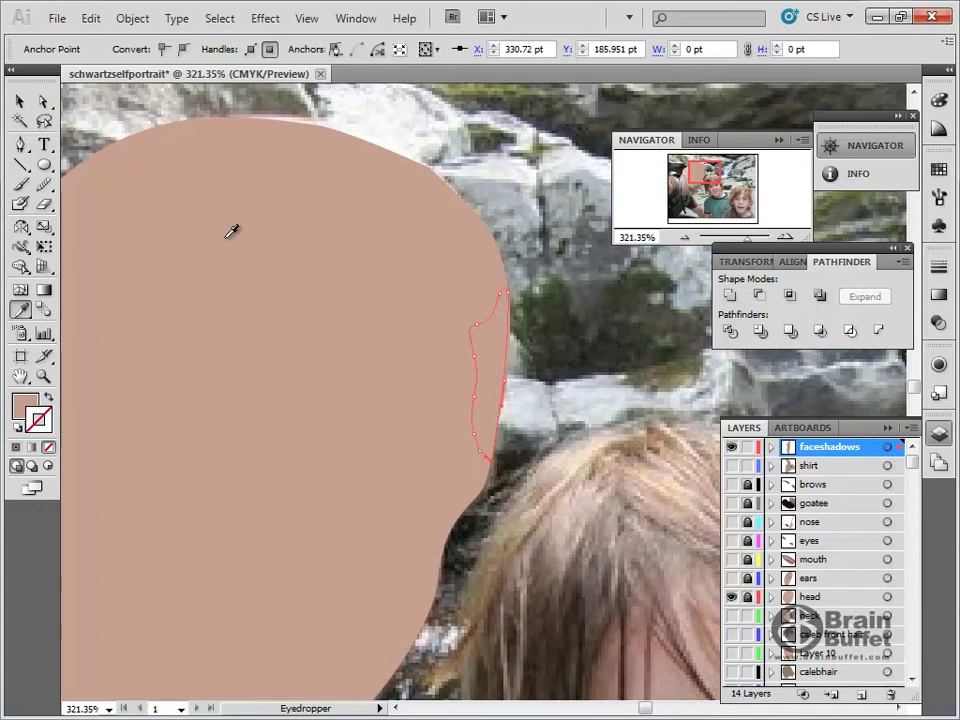
Step: Darken the temple shadow's fill by setting its black (K) value to 17%
click(940, 101)
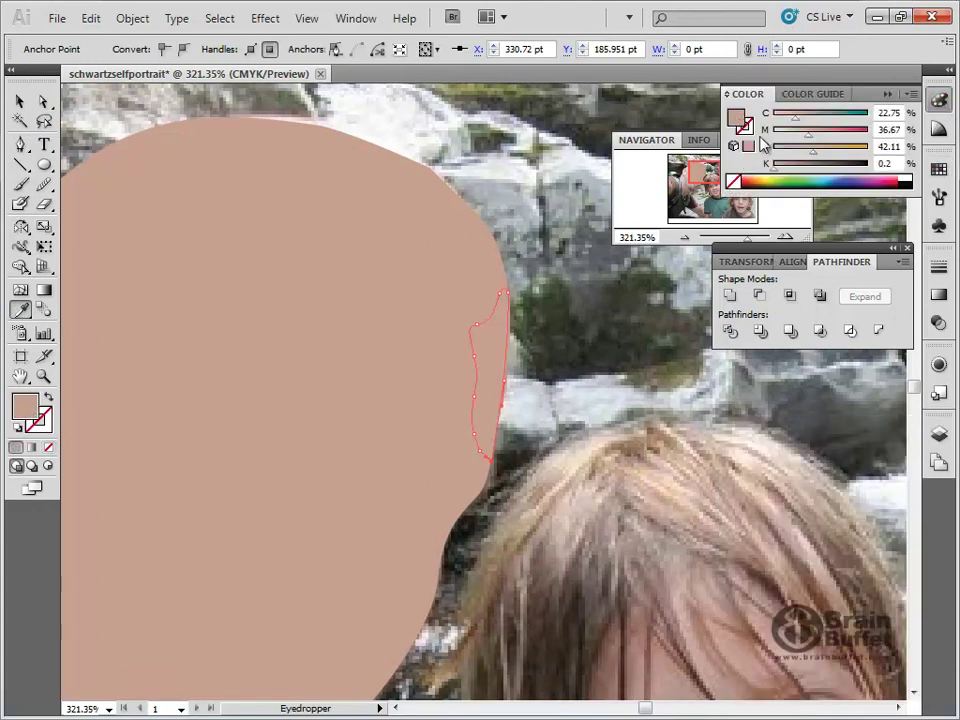
drag(777, 165, 790, 166)
click(20, 376)
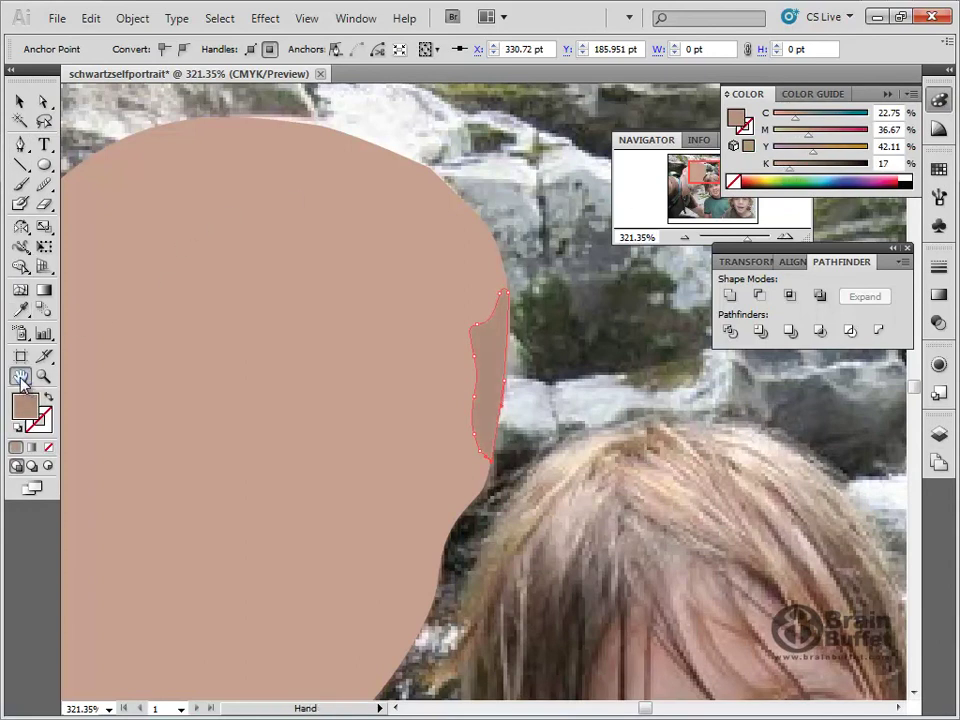
Step: Hide the head layer and draw a closed Pen shape for the smile-fold shadow running from the nostril down past the mouth corner
click(938, 433)
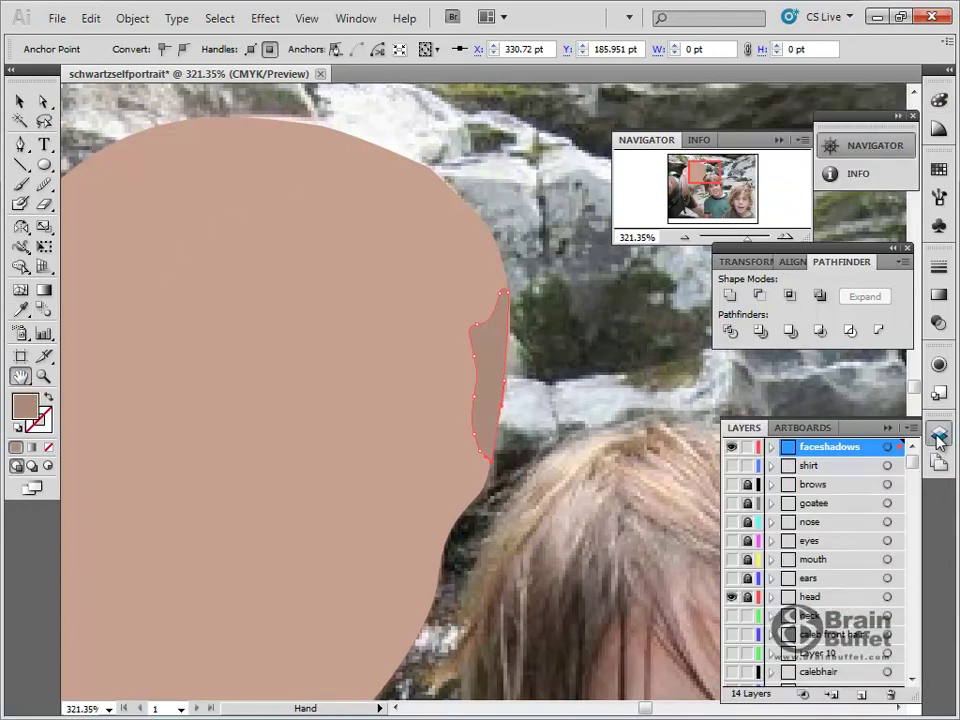
click(733, 598)
drag(505, 583, 662, 380)
click(20, 144)
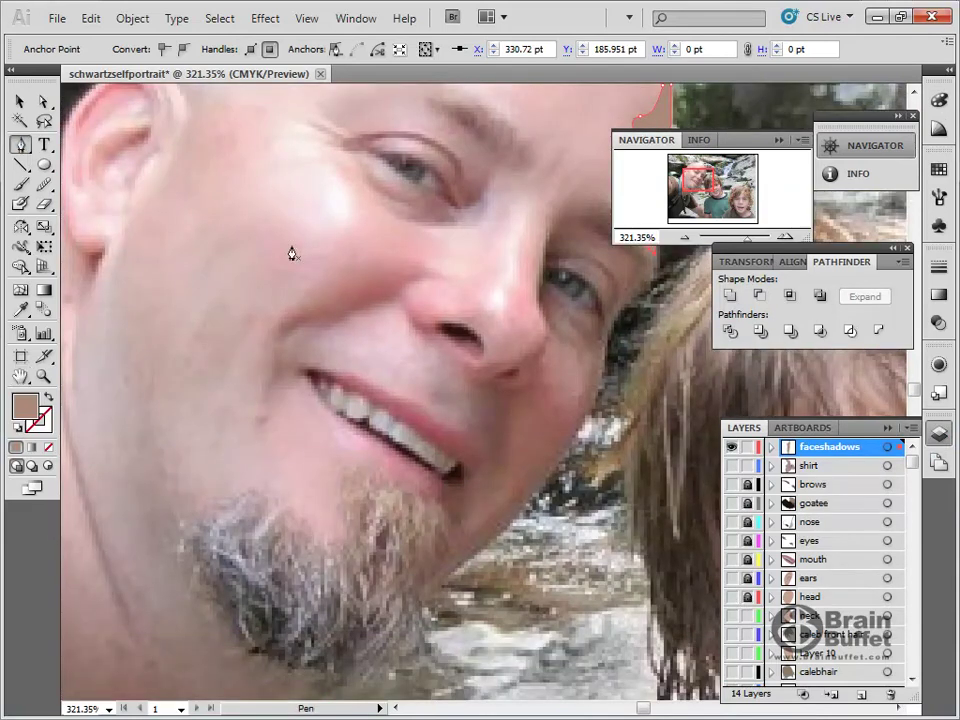
click(386, 277)
click(280, 329)
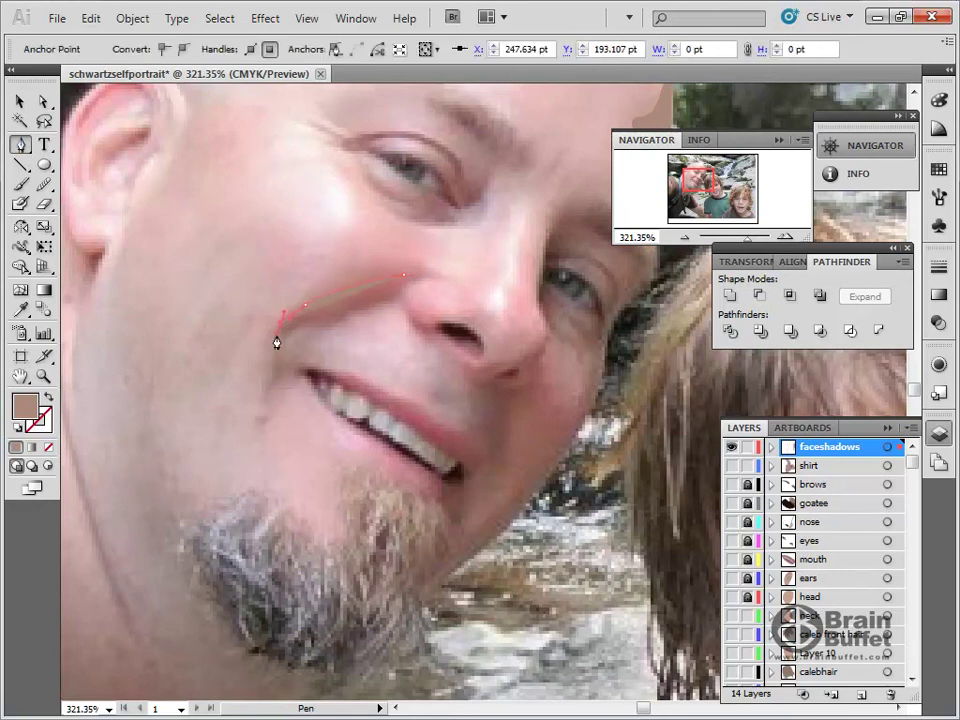
click(258, 413)
drag(294, 342, 337, 313)
key(ctrl+z)
drag(408, 297, 408, 297)
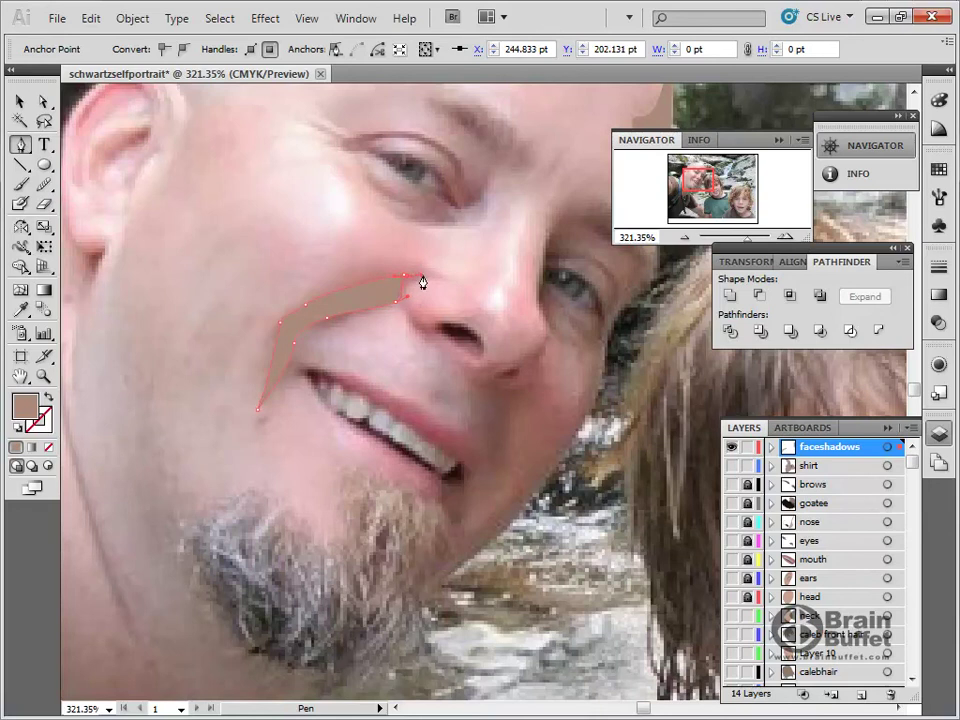
key(shift+c)
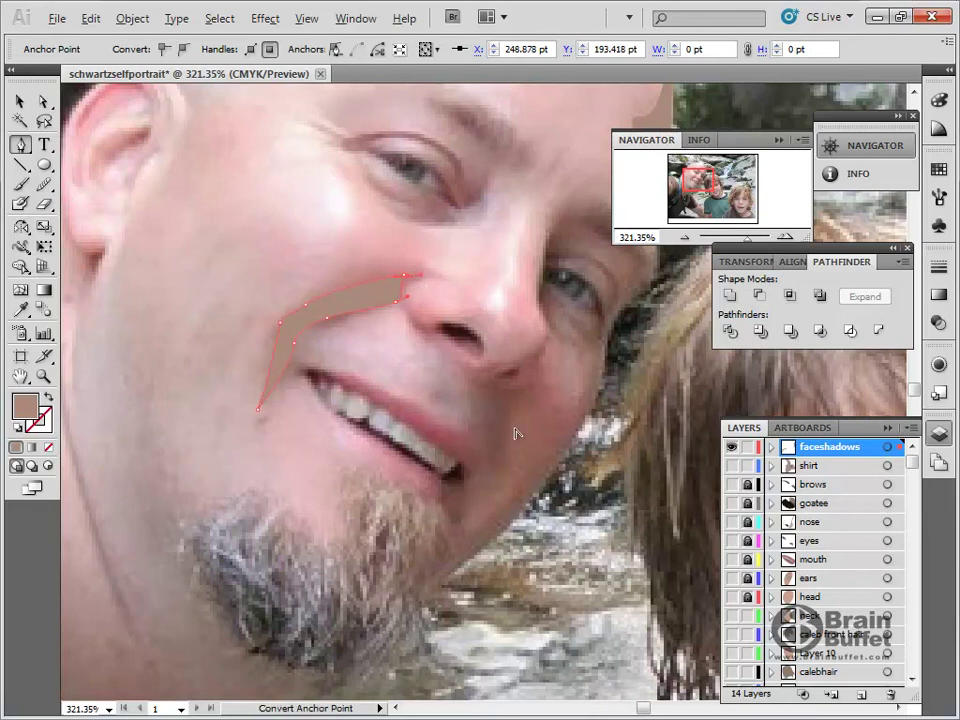
drag(396, 246, 381, 360)
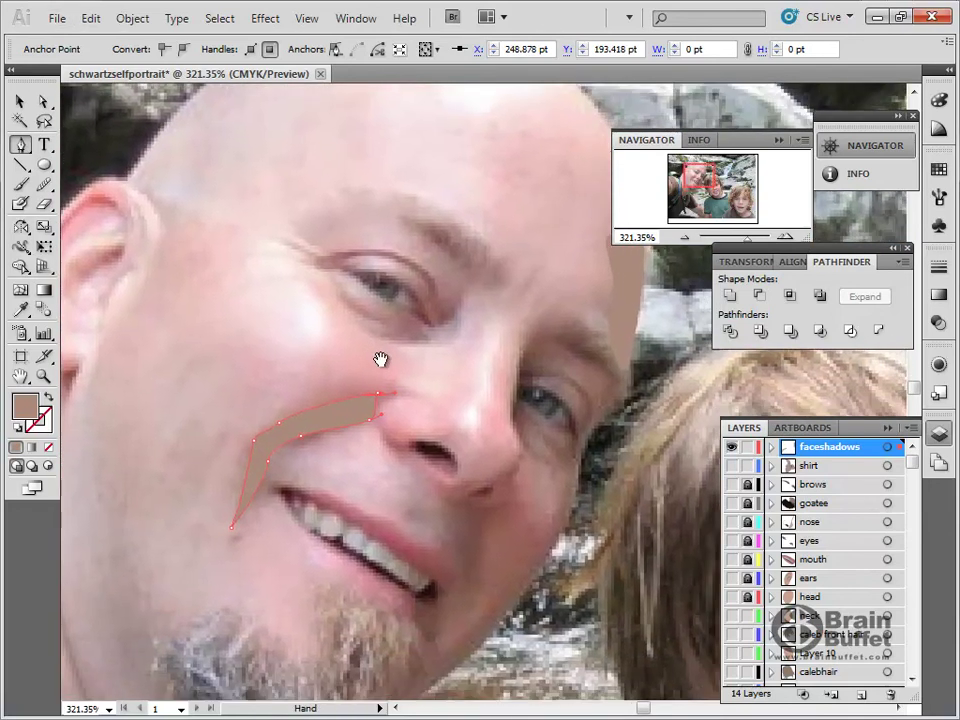
click(422, 236)
key(ctrl+z)
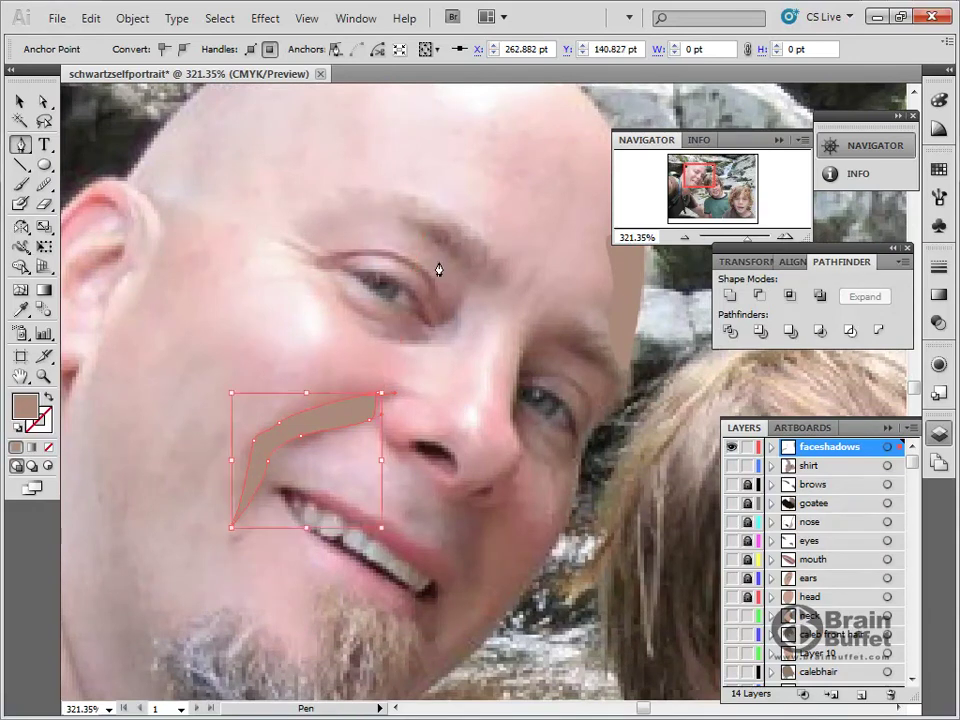
click(436, 264)
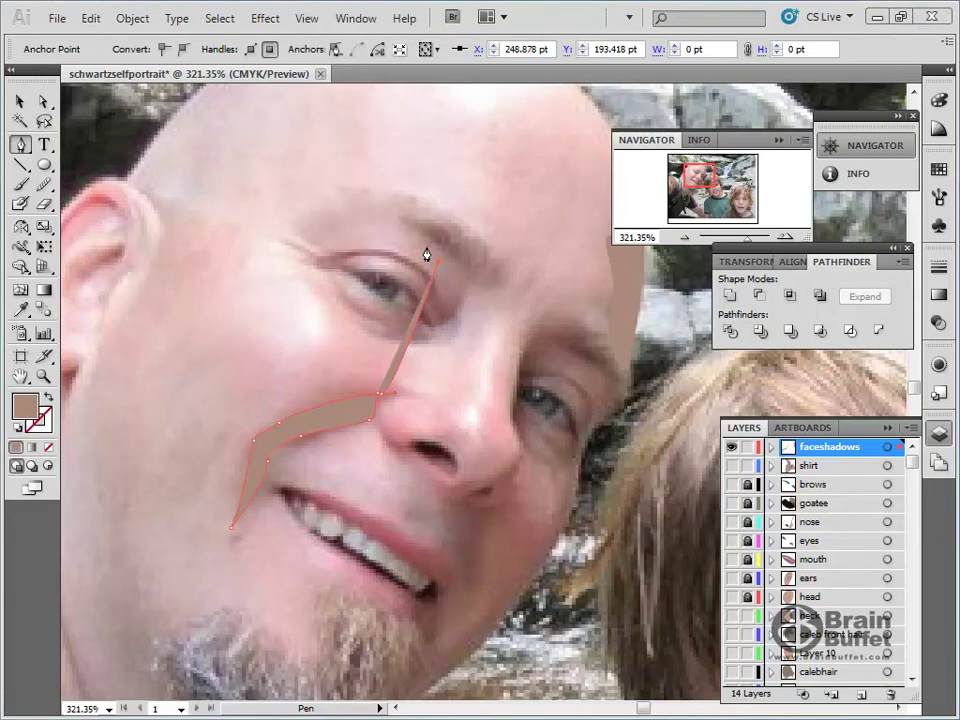
click(92, 18)
click(140, 37)
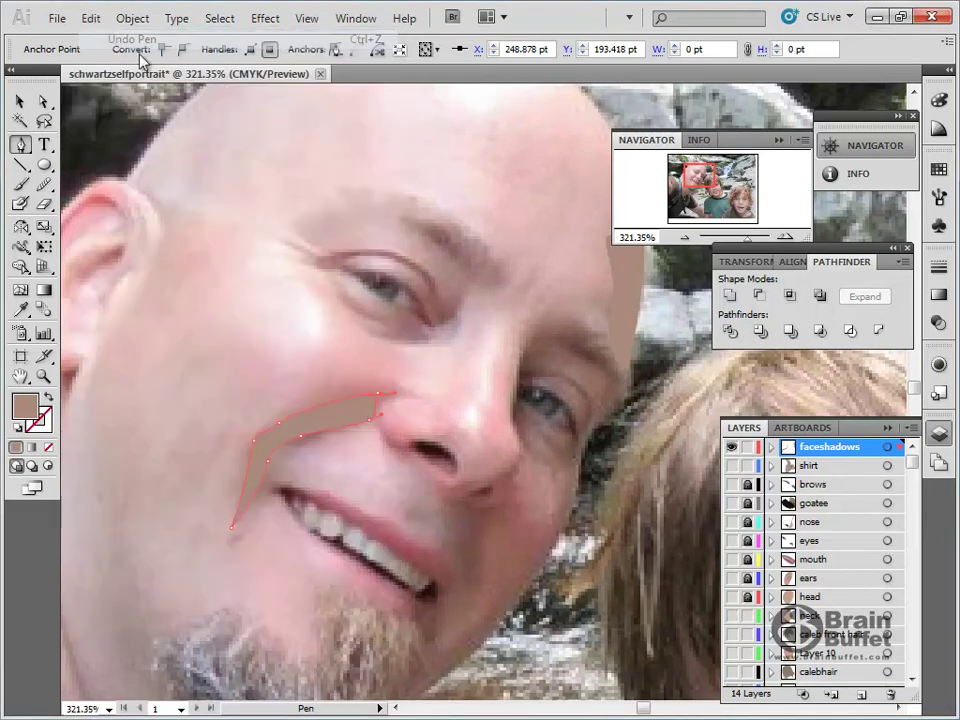
Step: Deselect the smile-fold shadow, lock the photo on Layer 1 and make faceshadows the active layer again
ctrl+click(415, 257)
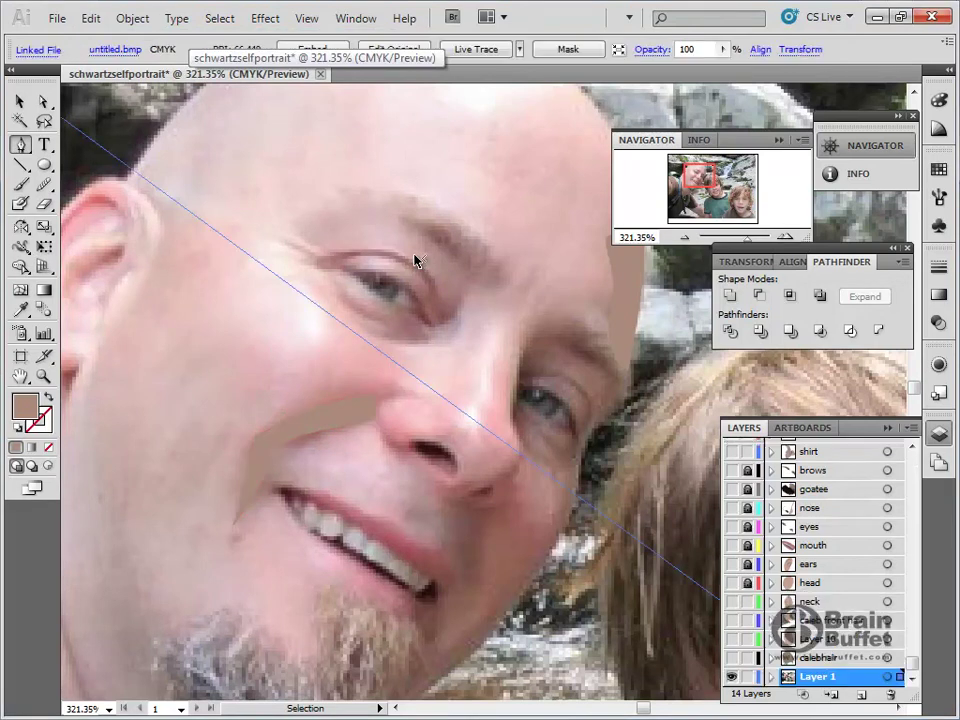
click(746, 678)
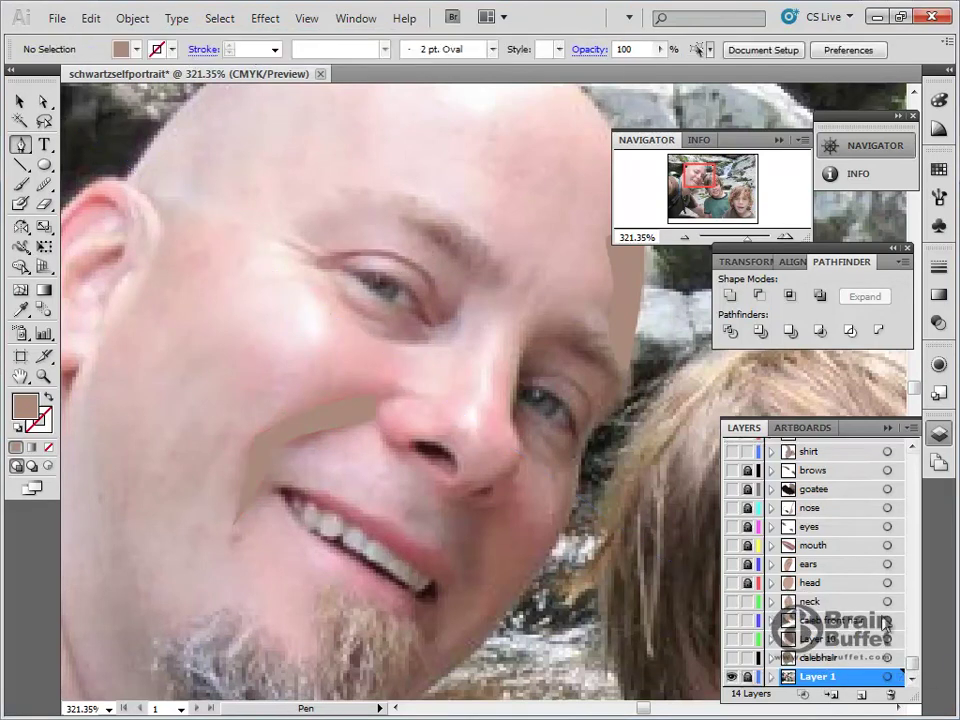
click(912, 452)
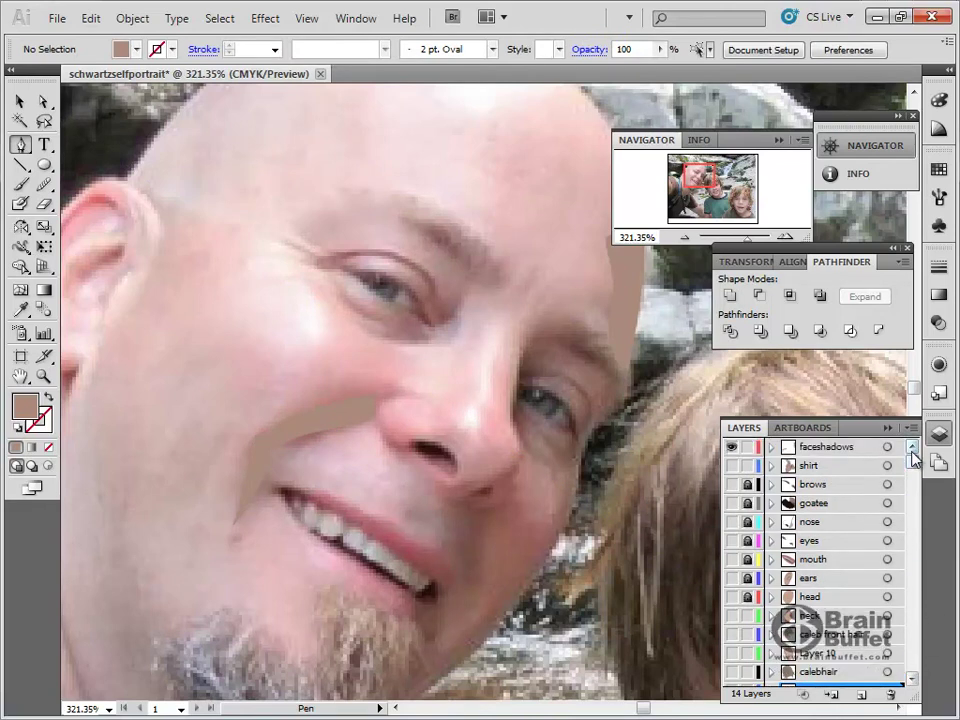
click(853, 450)
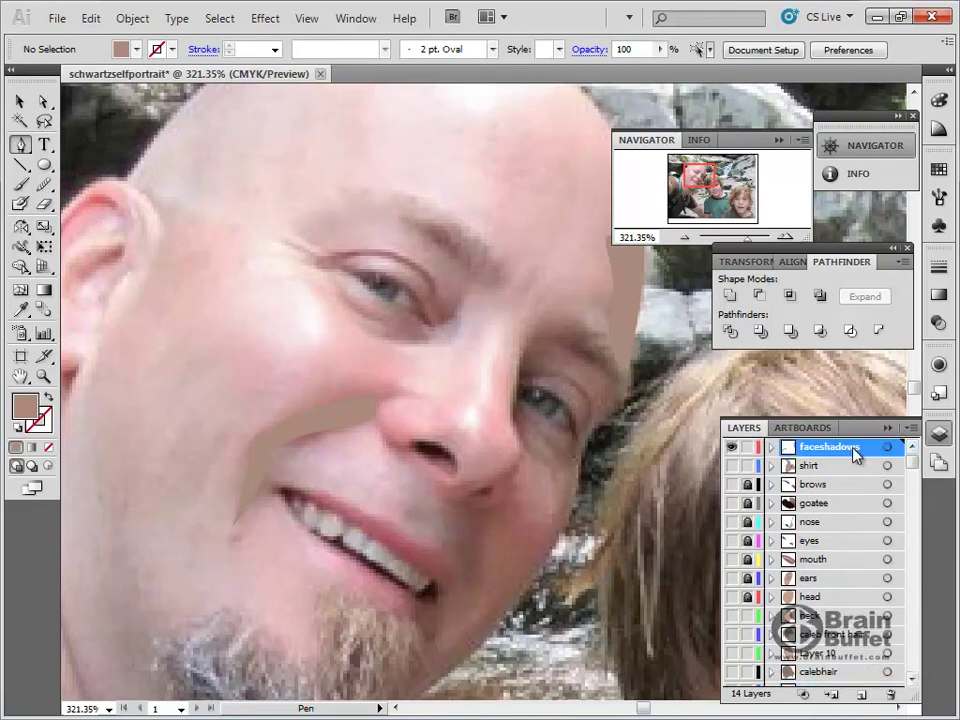
Step: Draw a closed Pen shape for the shadow between the near eyebrow, the inner eye corner and the nose bridge
click(425, 246)
click(441, 330)
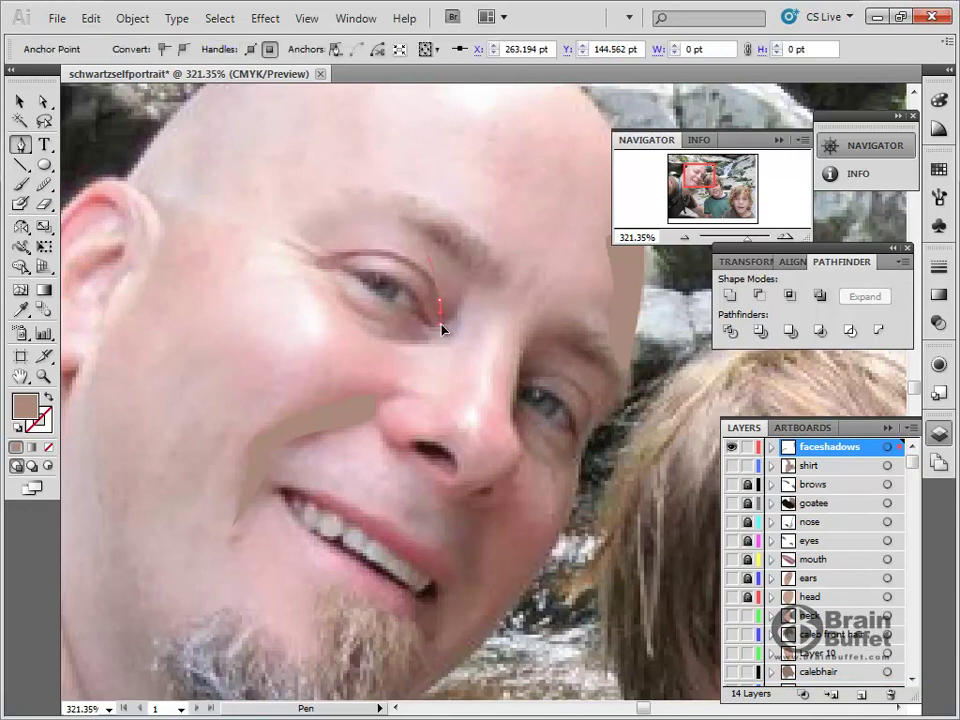
click(462, 310)
click(467, 270)
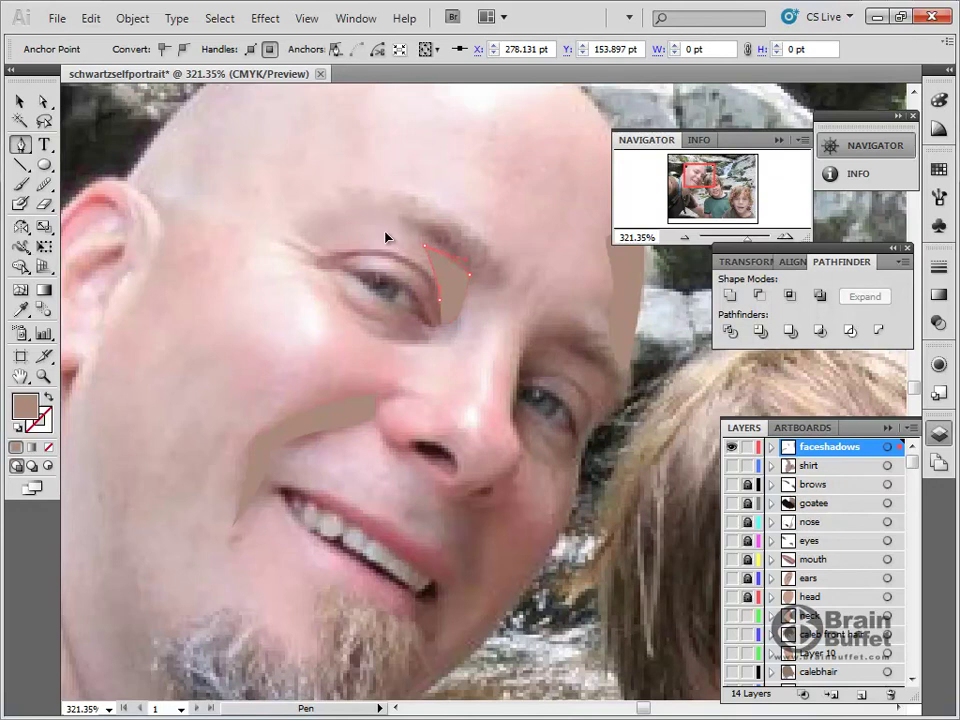
click(425, 248)
Step: Hide the brow-to-eye shadow path and draw a smaller closed shadow shape beside the inner corner of the near eye
click(771, 447)
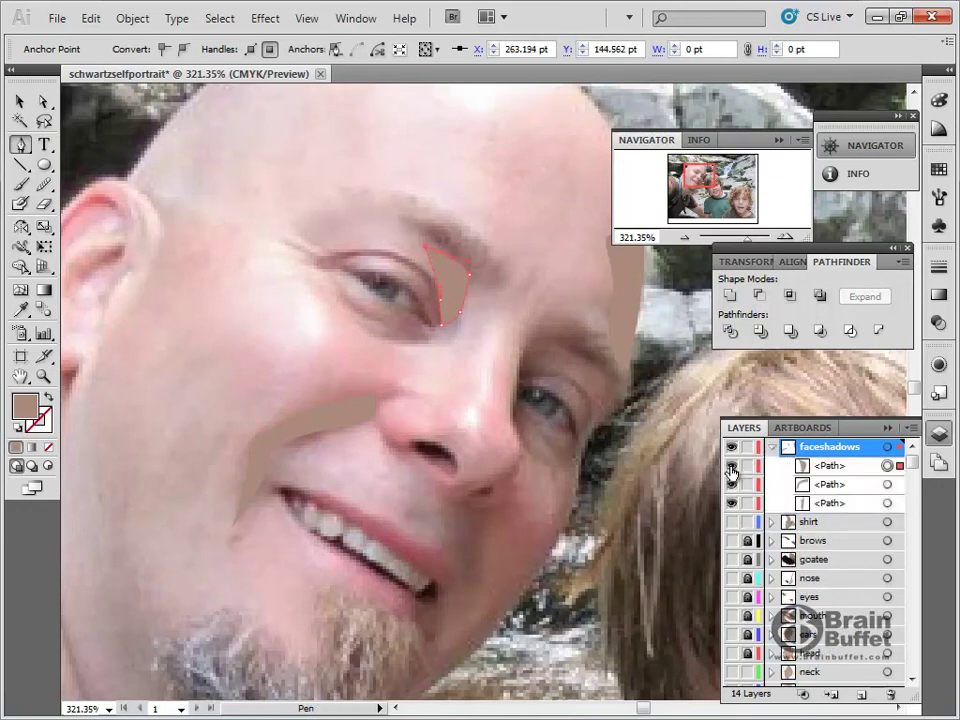
key(ctrl+3)
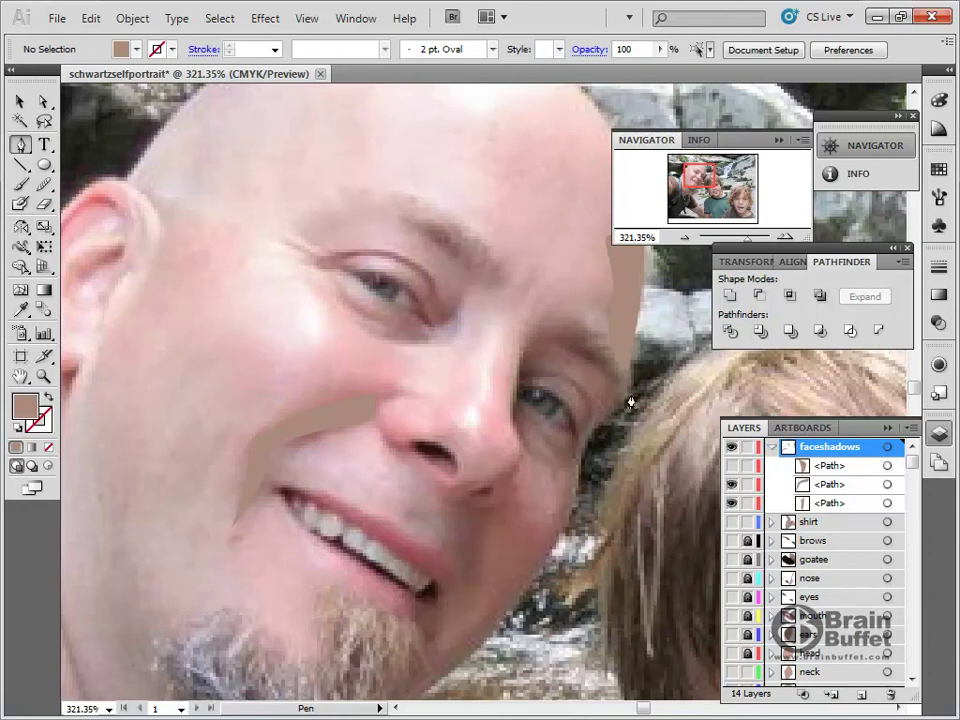
click(443, 321)
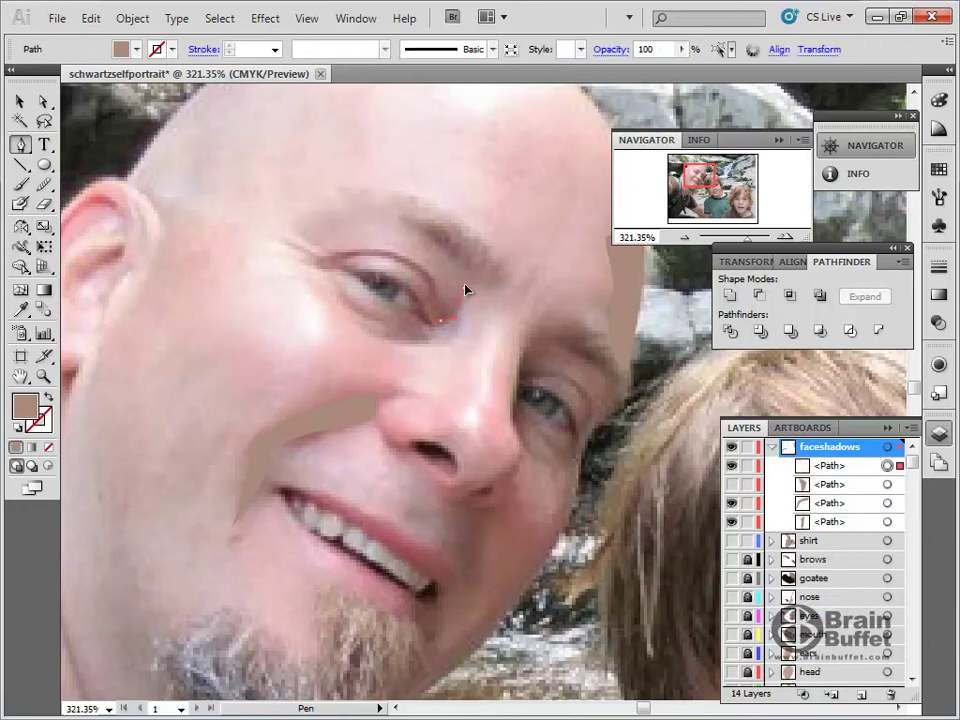
click(457, 292)
drag(457, 292, 453, 298)
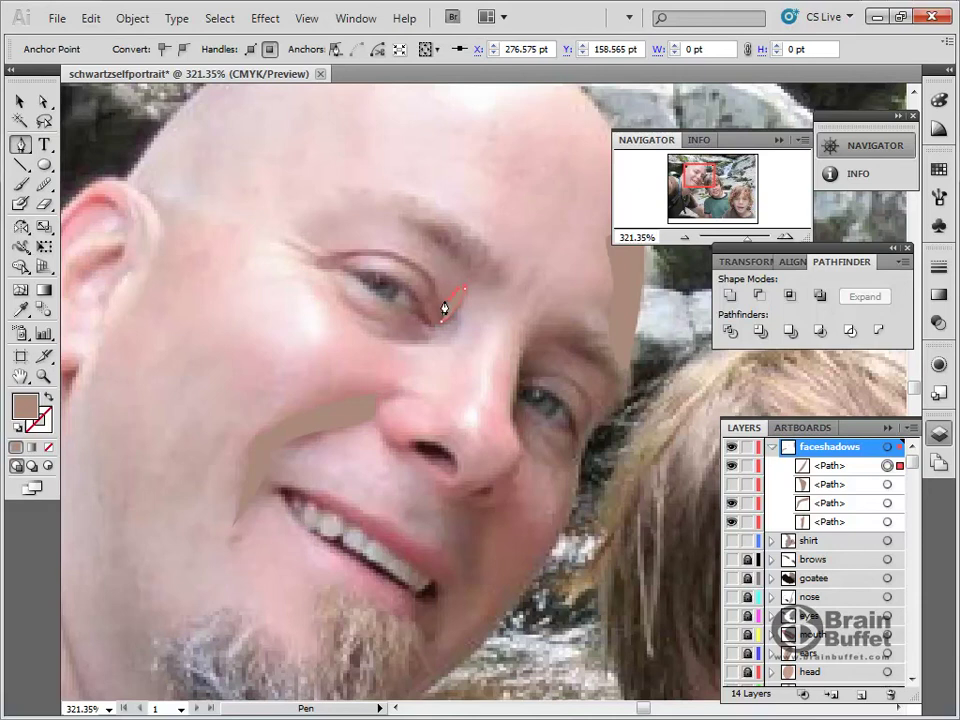
click(443, 321)
click(444, 327)
Step: Darken the small eye-corner shadow to 33% black (K) and show the hidden brow-to-eye shadow path again
click(938, 100)
drag(793, 180, 808, 176)
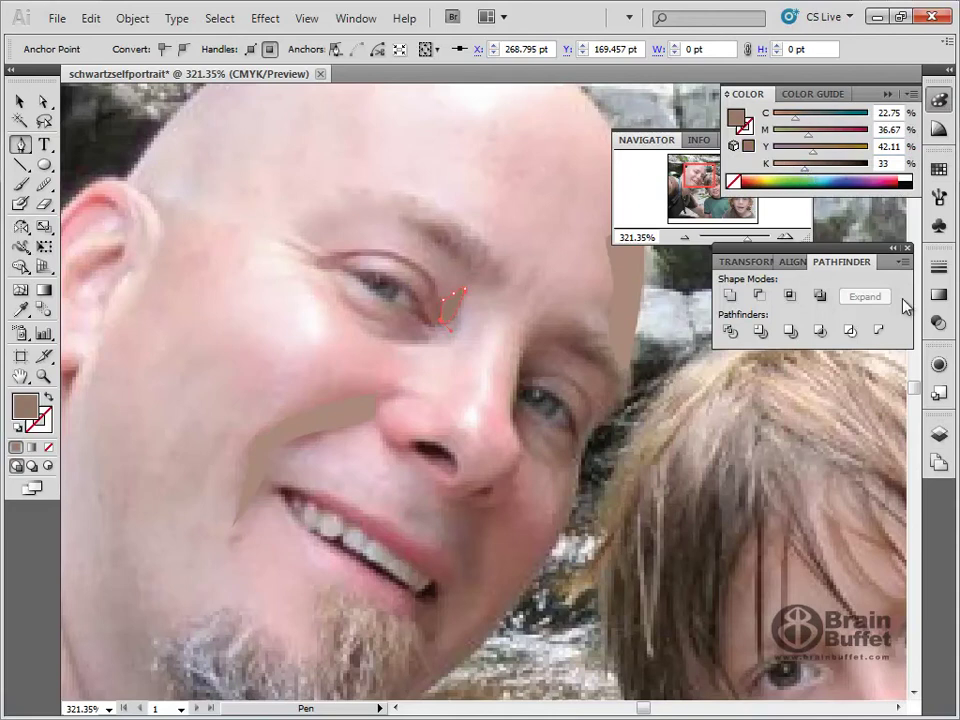
click(938, 432)
click(731, 485)
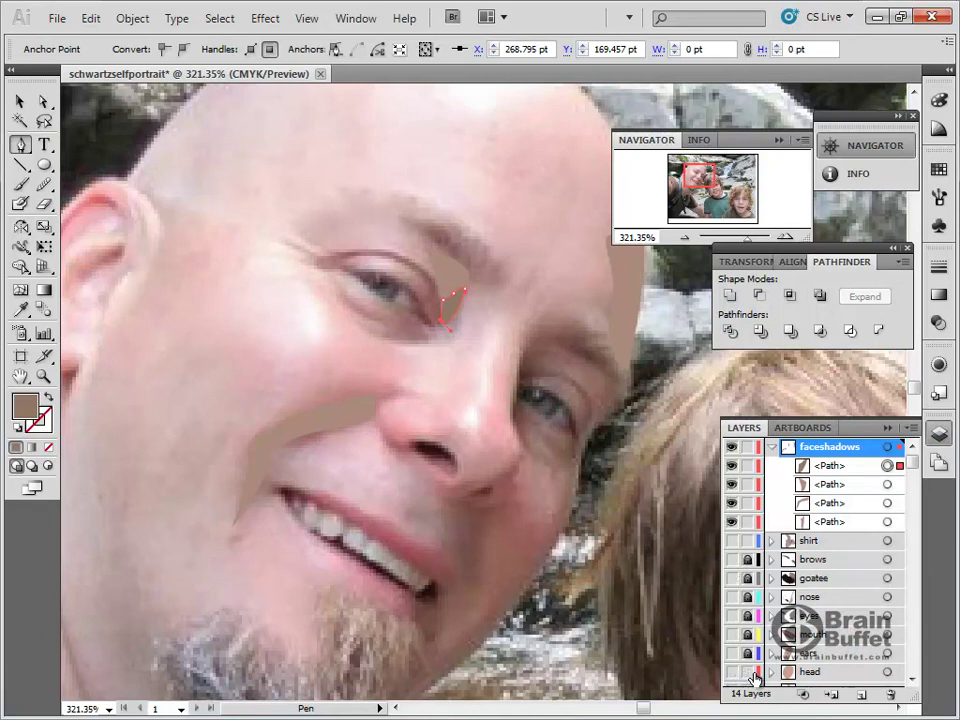
Step: Show all the hidden portrait layers, from shirt down to calebhair, and fit the whole artboard in view
drag(732, 674, 729, 546)
key(v)
drag(820, 597, 828, 500)
key(ctrl+z)
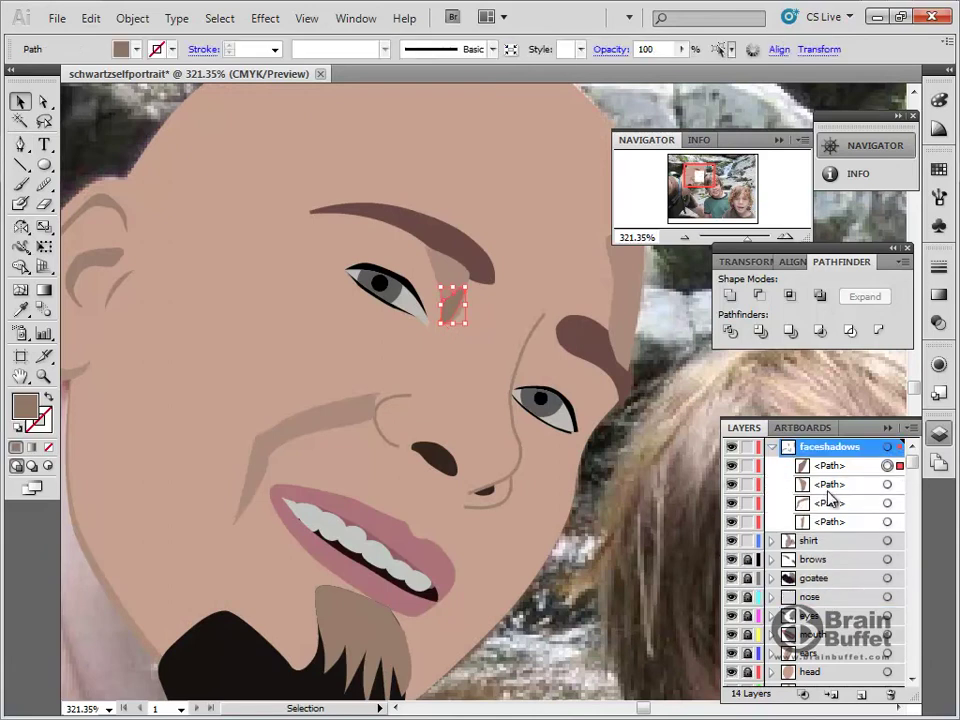
drag(911, 456, 913, 588)
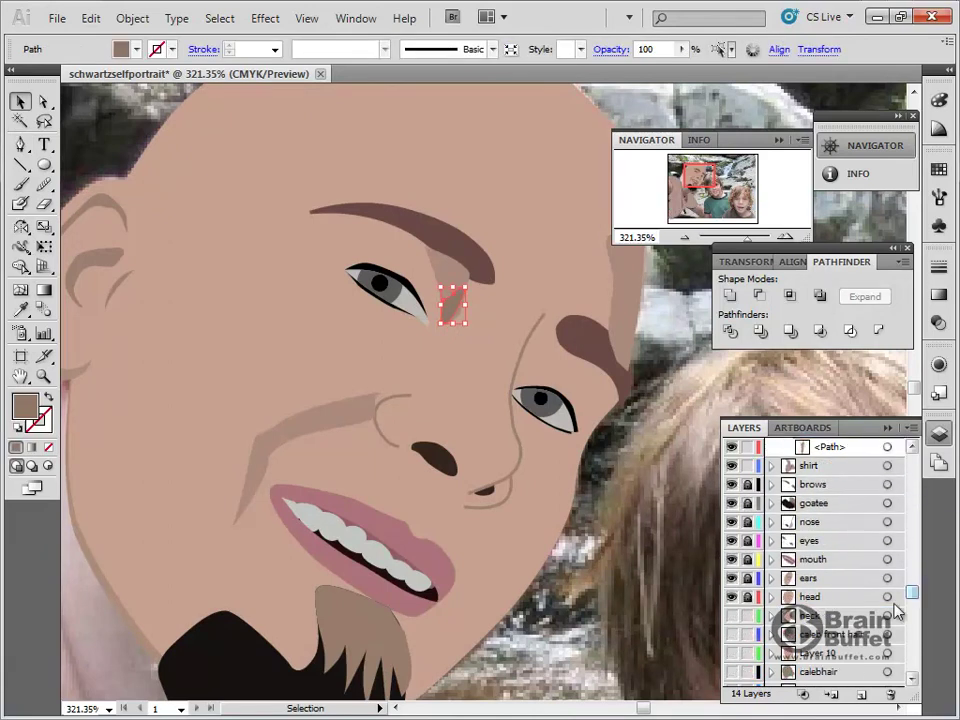
drag(735, 671, 731, 615)
double_click(20, 376)
key(v)
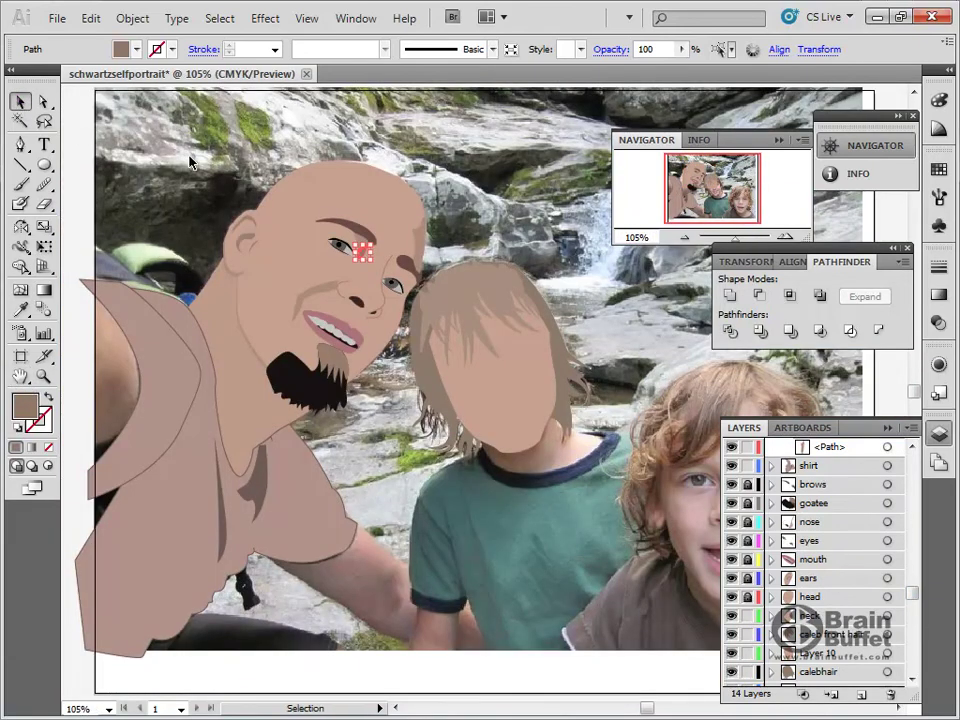
Step: Lighten the temple shadow's fill by setting its black (K) value to 7%
click(386, 243)
click(421, 237)
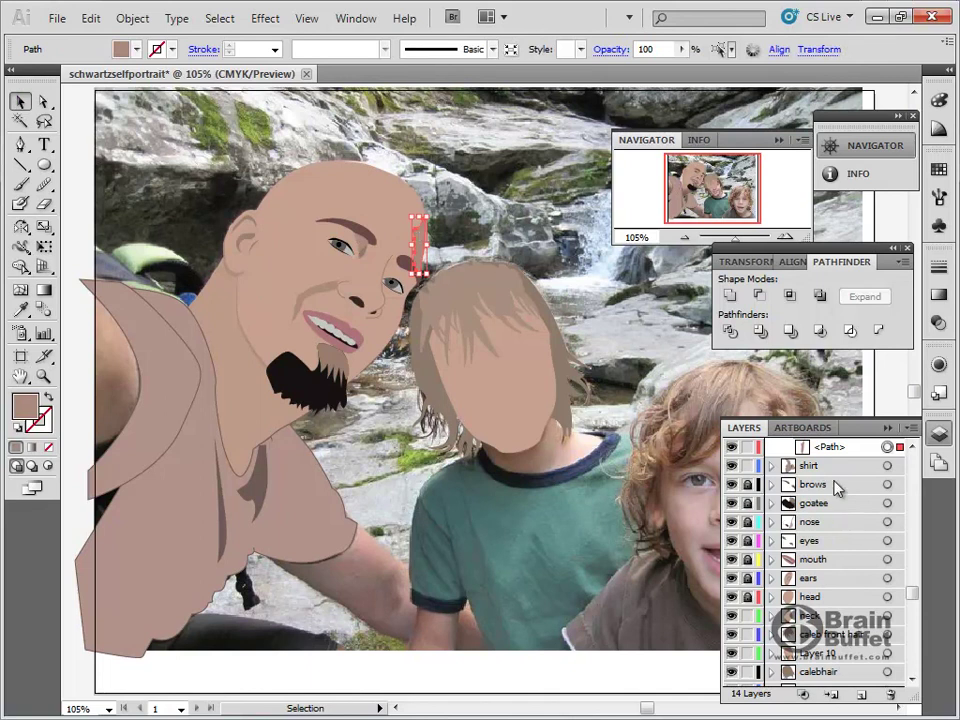
click(836, 487)
drag(912, 622, 912, 432)
drag(857, 563, 870, 445)
click(538, 222)
click(420, 243)
click(940, 103)
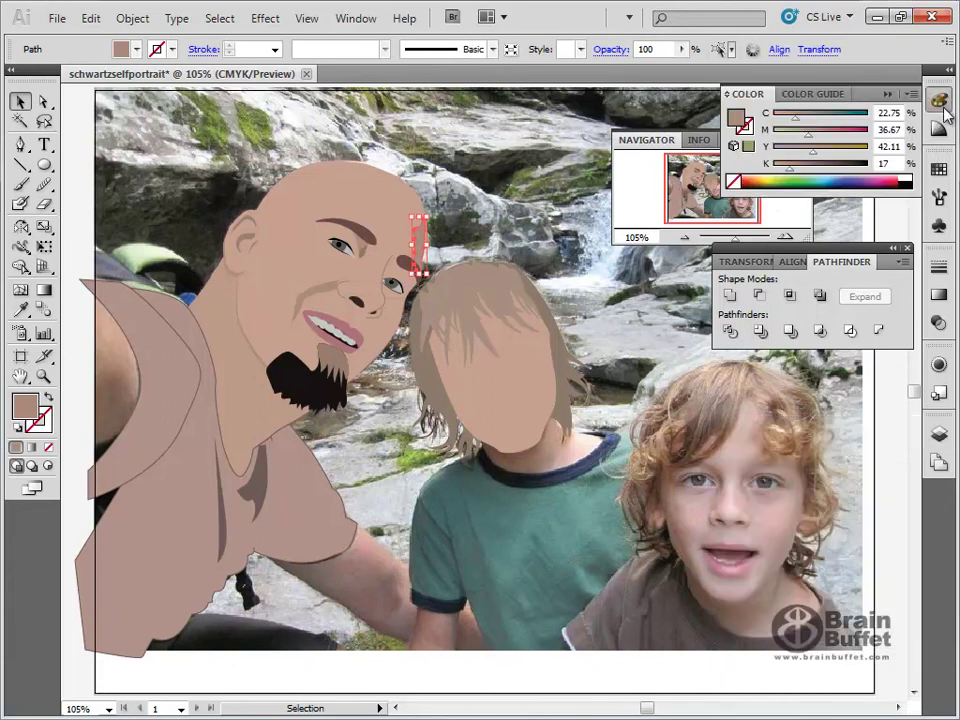
drag(790, 166, 787, 171)
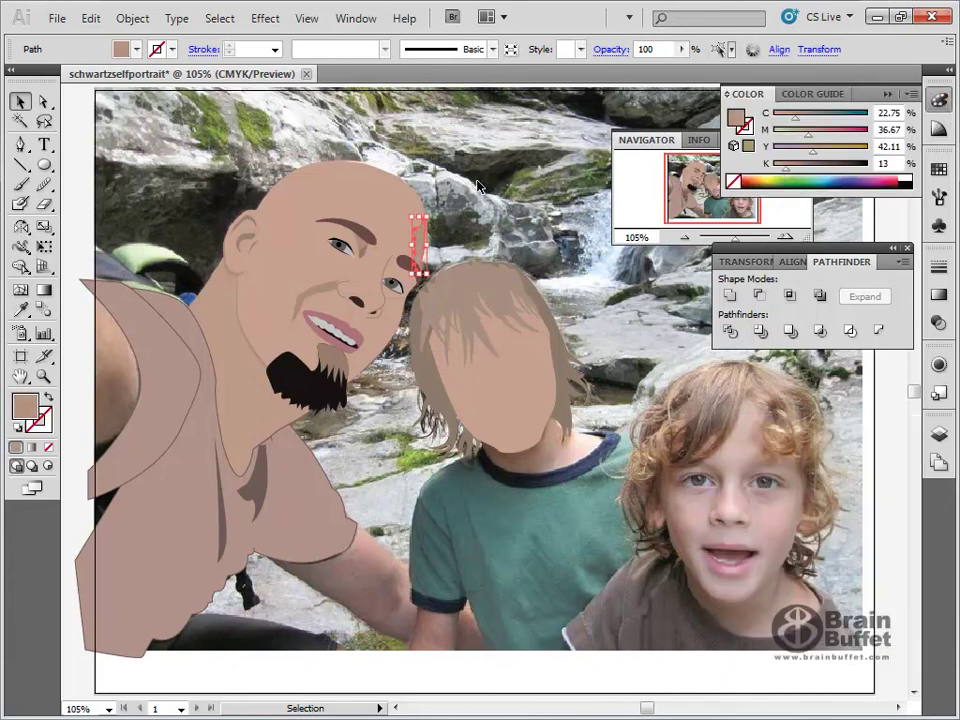
drag(787, 171, 781, 172)
click(453, 268)
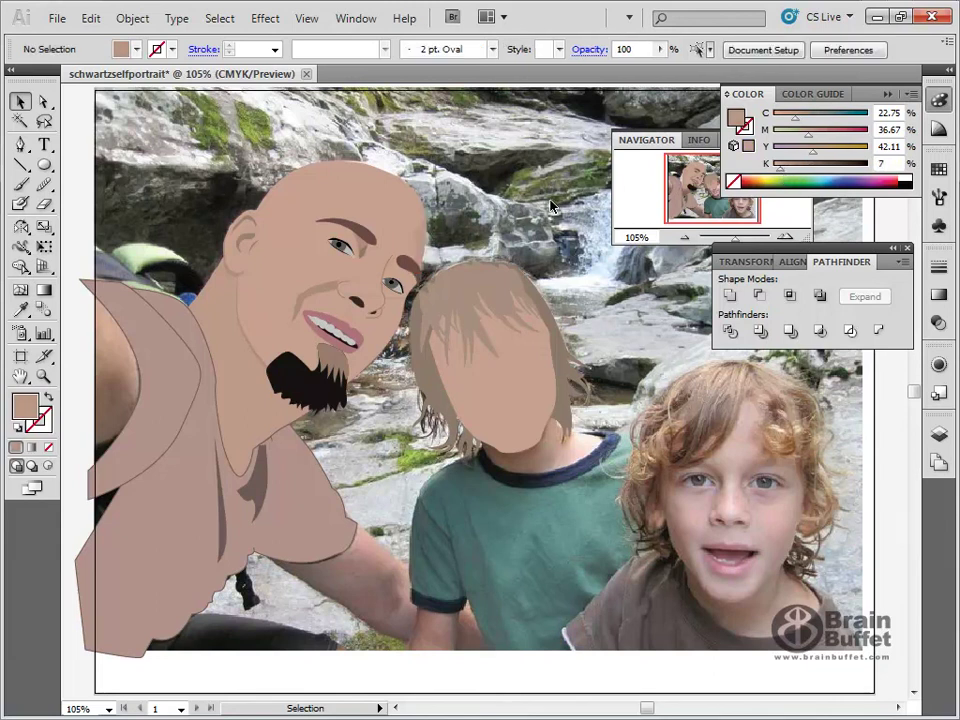
Step: Lighten the smile-fold shadow's fill by lowering its black (K) value
click(315, 298)
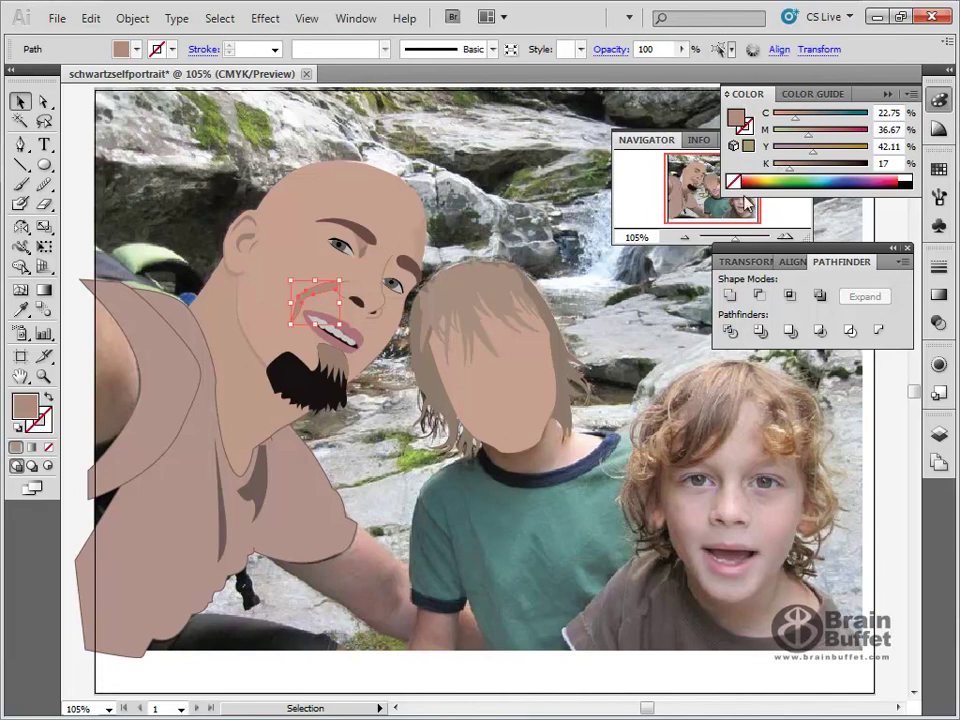
drag(794, 170, 787, 169)
click(432, 190)
click(326, 305)
drag(793, 171, 786, 174)
Step: Lighten the brow-to-eye shadow's fill by setting its black (K) value to 10%
click(362, 250)
drag(806, 164, 786, 175)
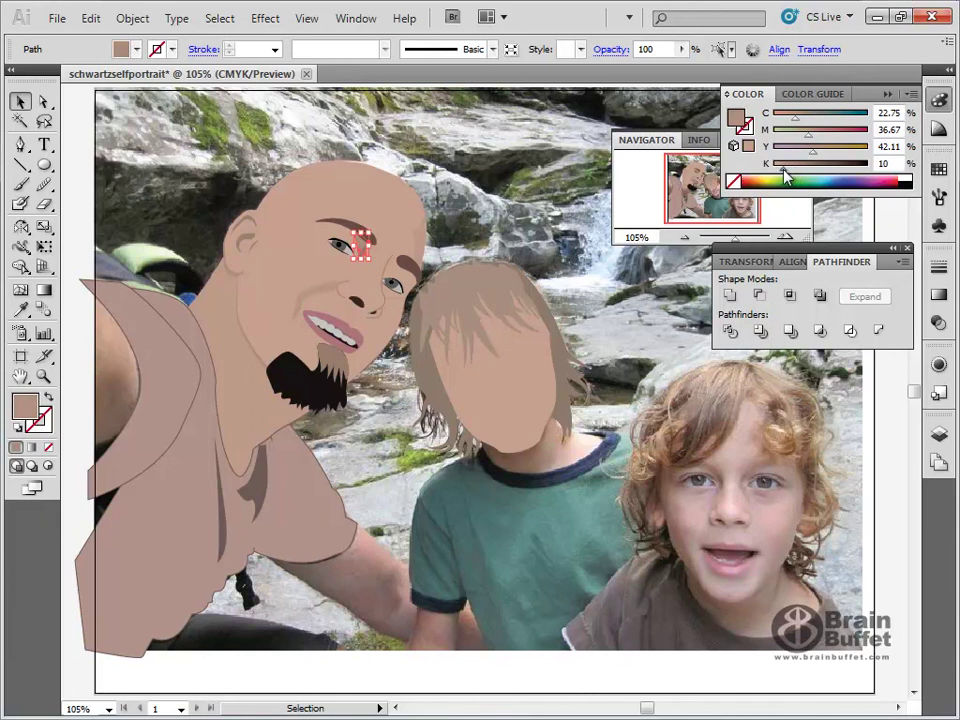
click(458, 180)
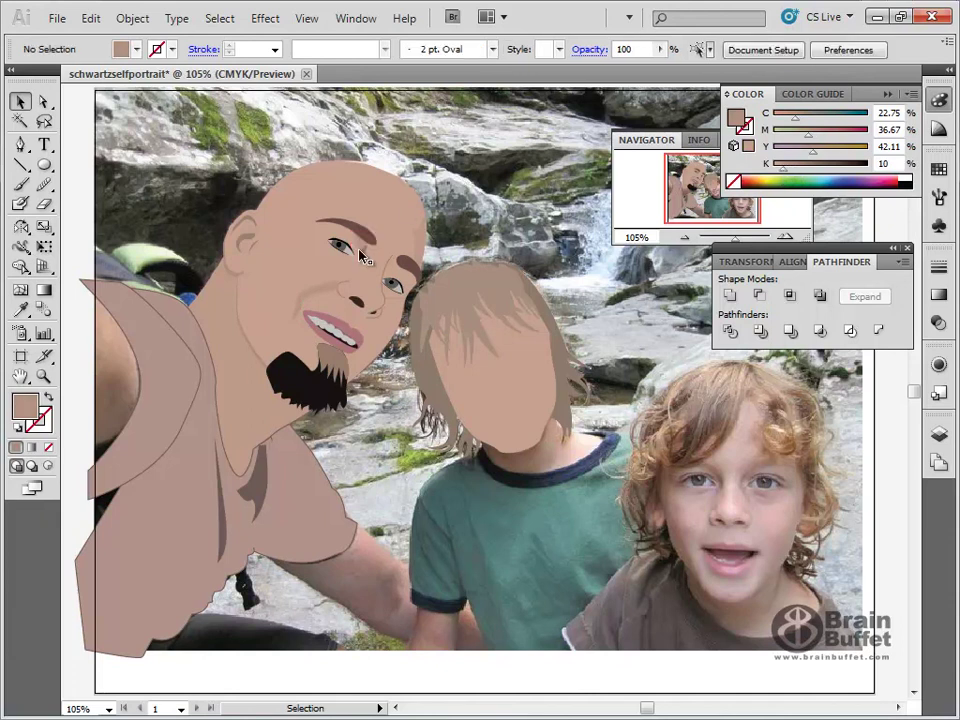
Step: Lighten the small eye-corner shadow to 23% black (K) and inspect the eye shadows up close
click(363, 254)
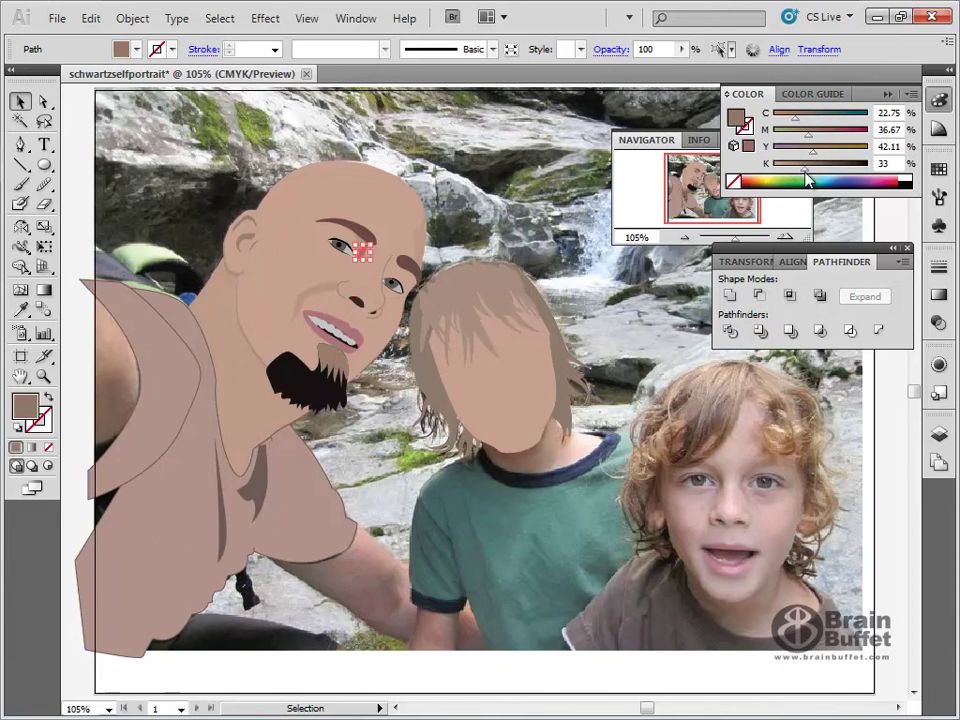
drag(800, 176, 797, 176)
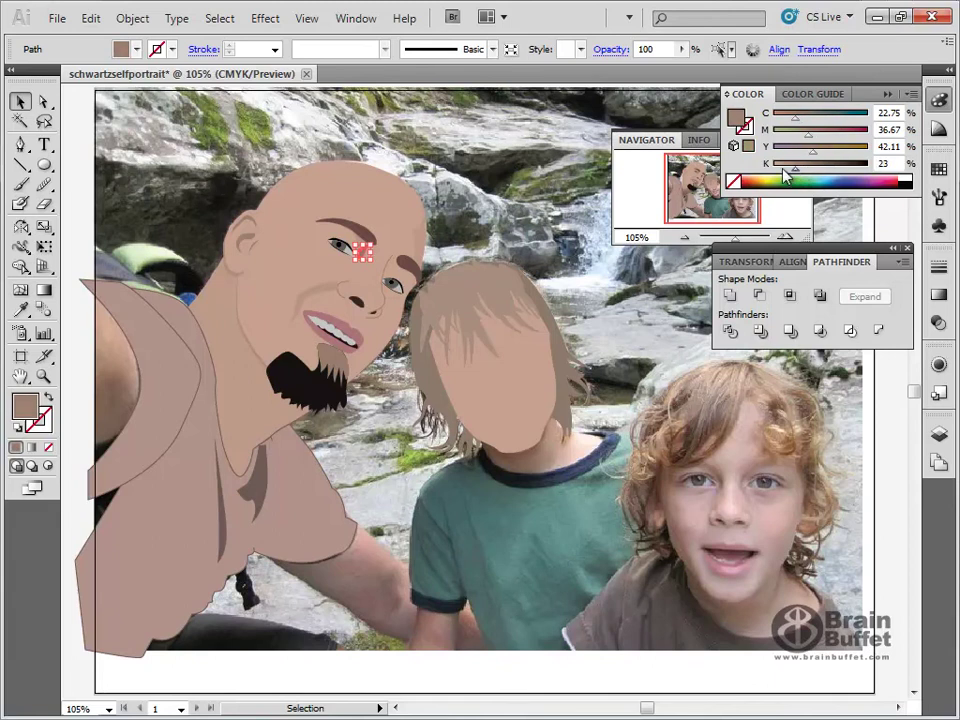
click(450, 143)
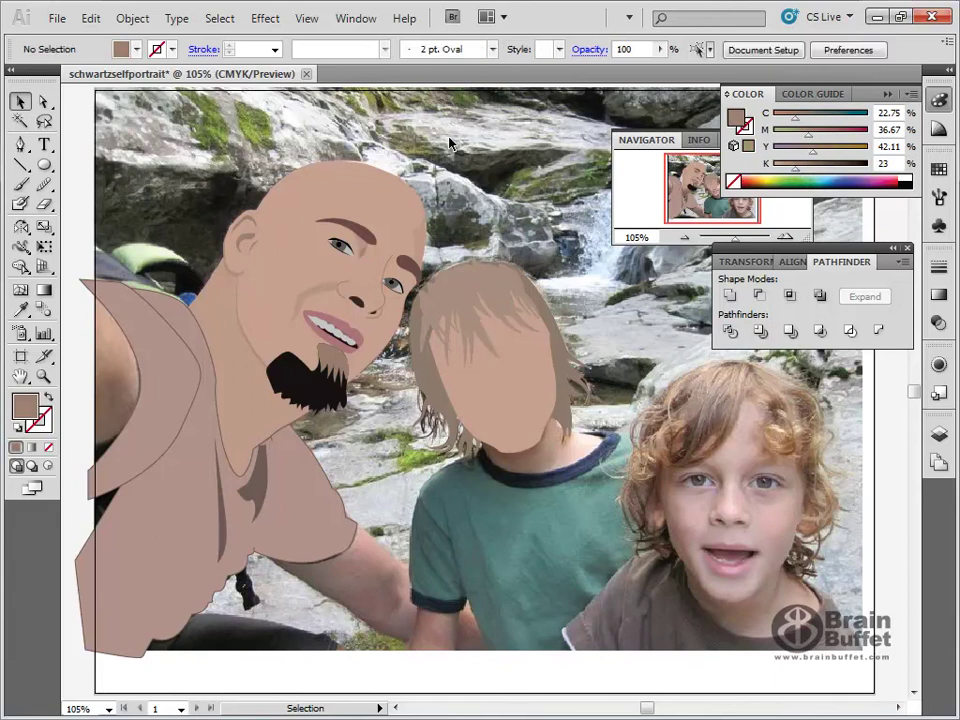
click(43, 376)
drag(326, 167, 411, 300)
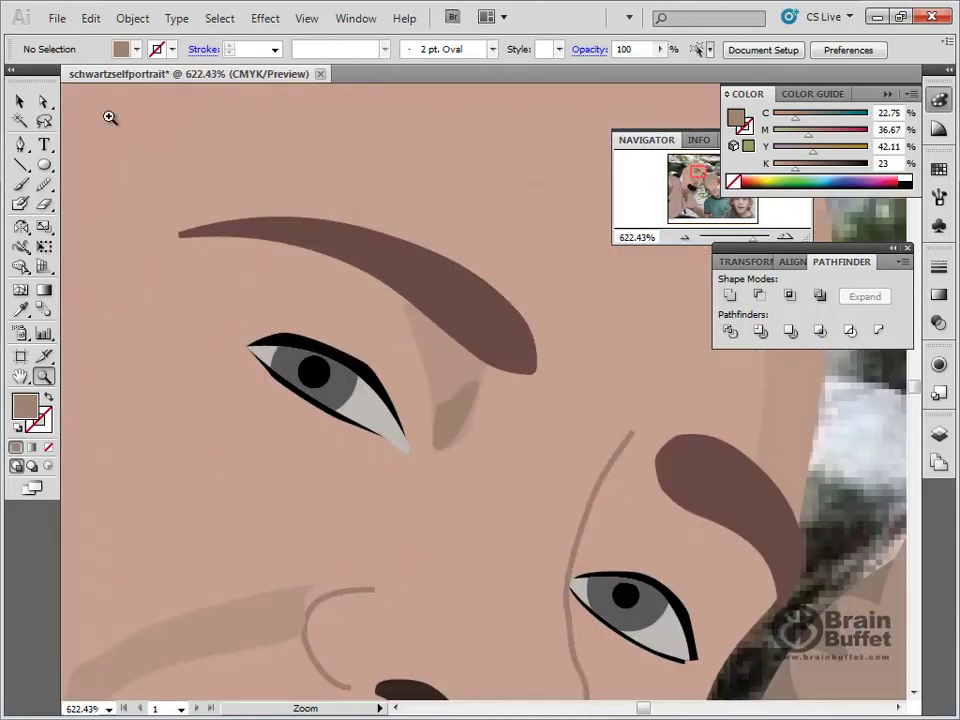
Step: Lighten the small eye-corner shadow by setting its black (K) value to 13%, and view the artwork at 100%
click(20, 101)
click(459, 412)
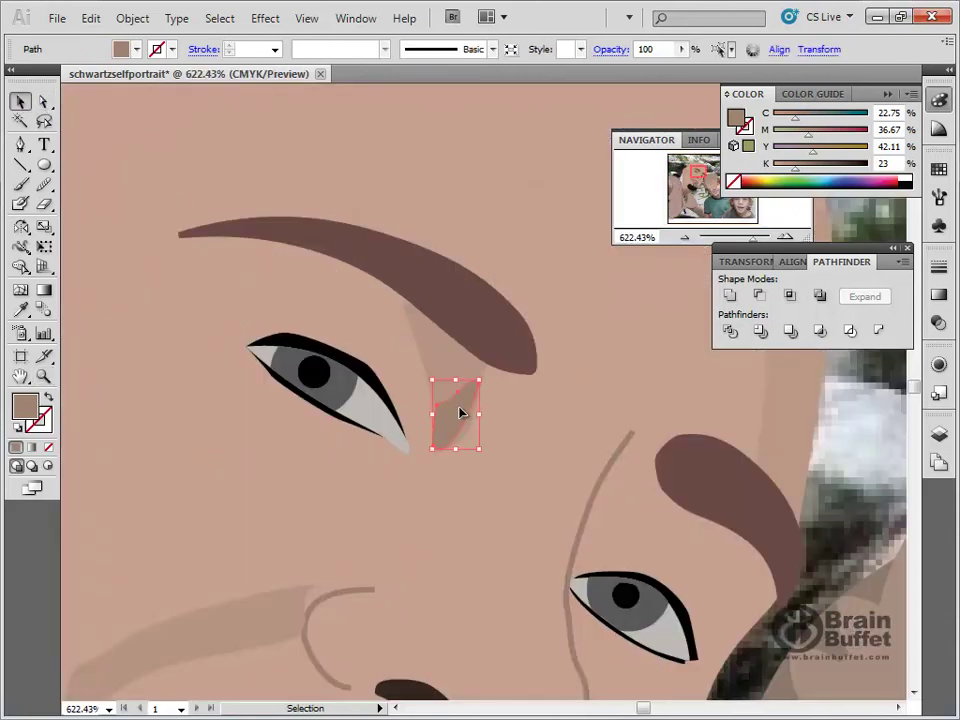
click(788, 169)
drag(788, 170, 785, 171)
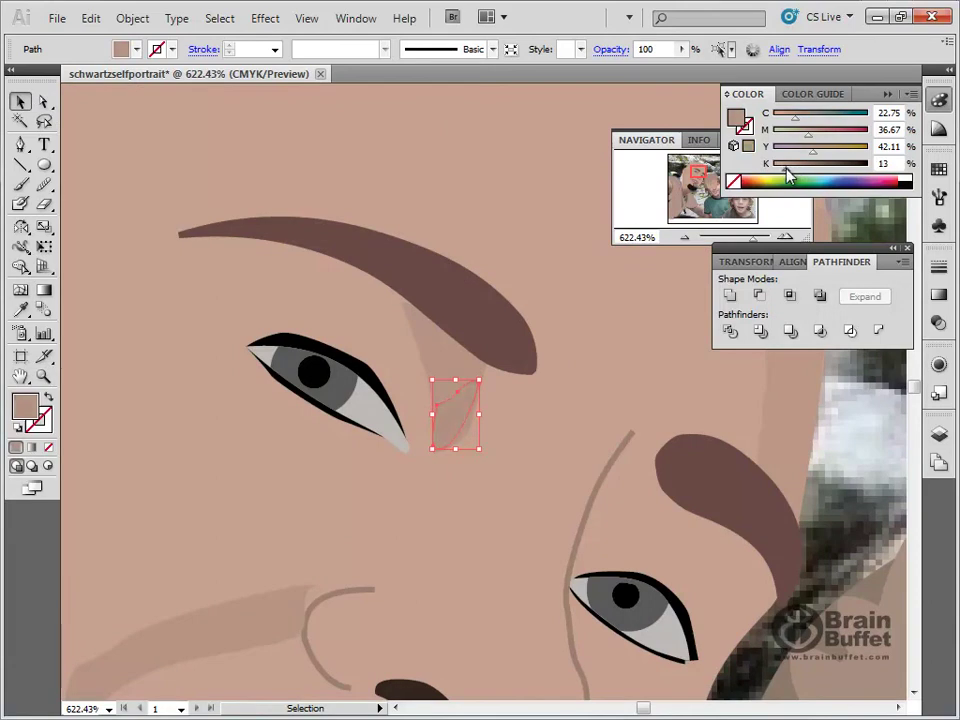
click(358, 158)
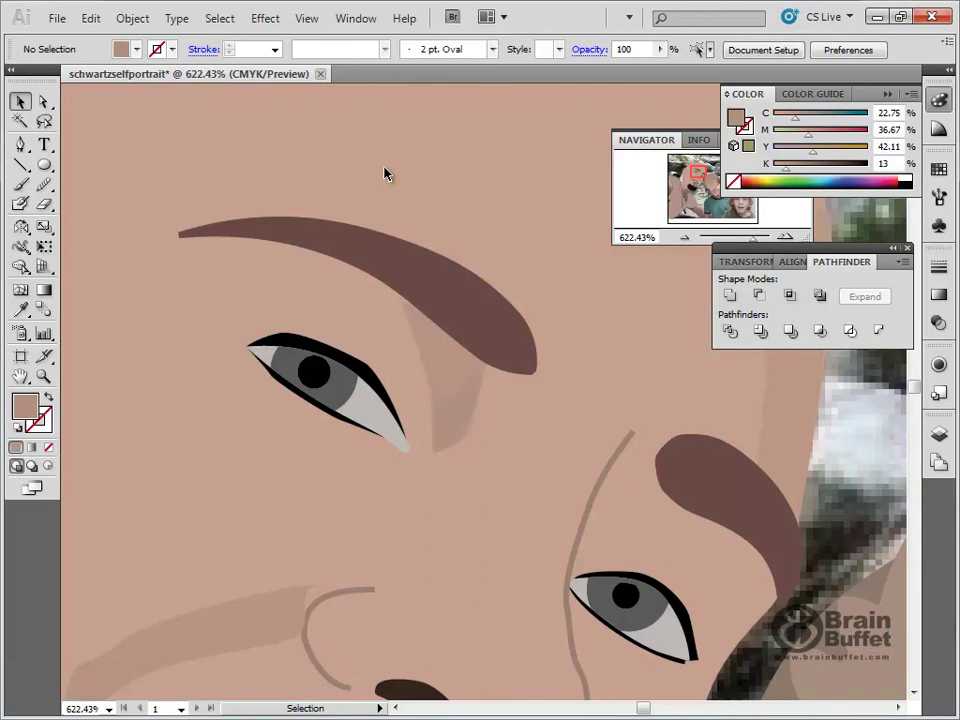
click(455, 416)
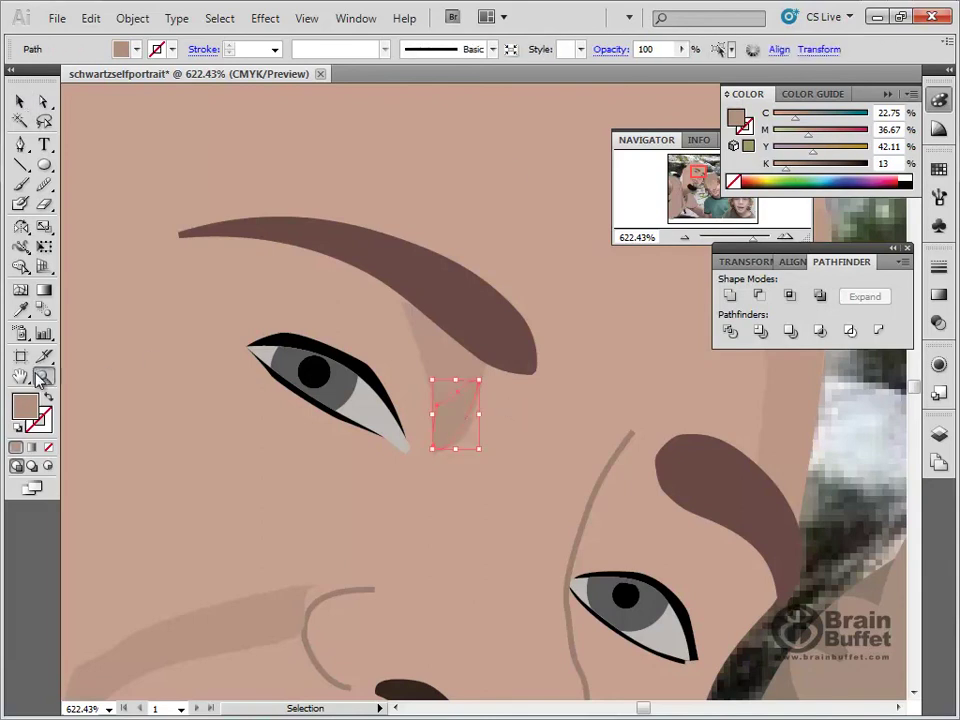
double_click(43, 375)
click(20, 101)
click(449, 195)
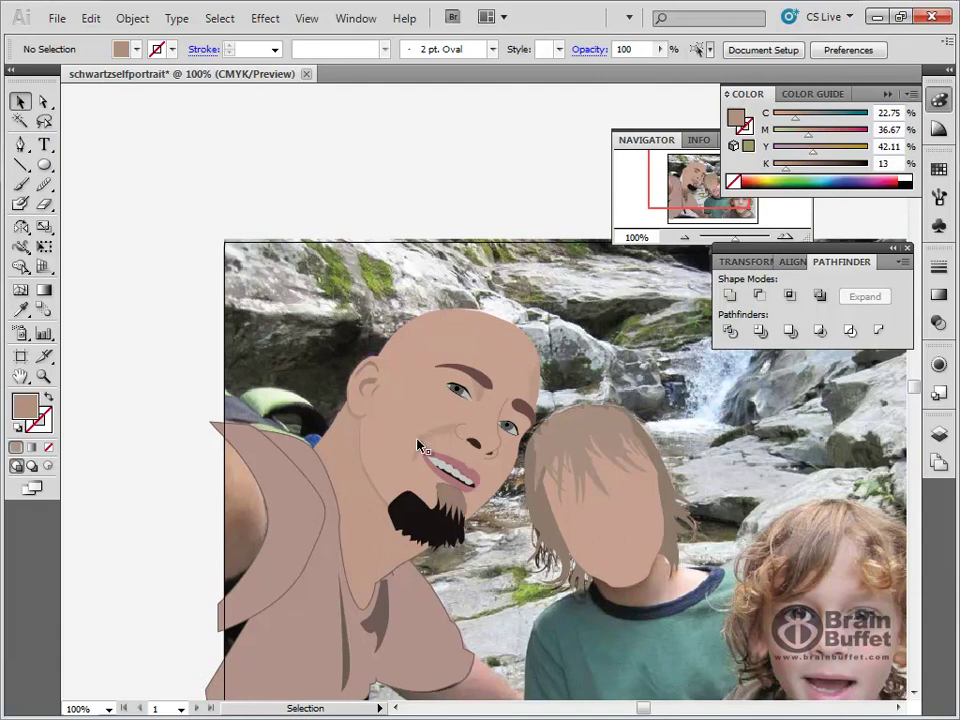
Step: Hide the goatee, head and neck layers to reveal the man's face in the photo
click(939, 435)
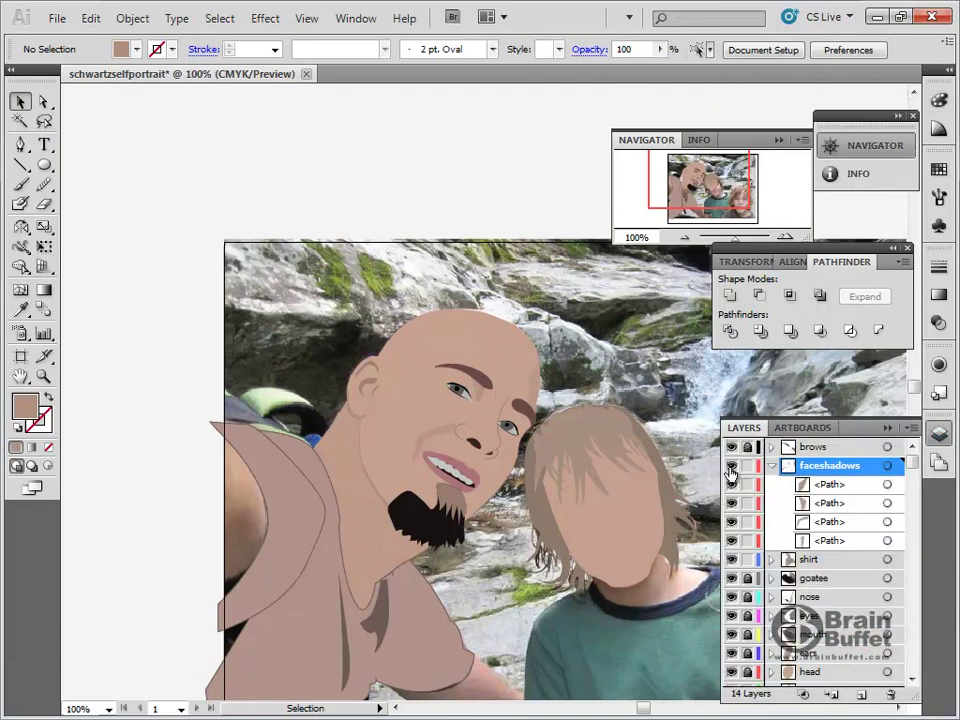
click(769, 466)
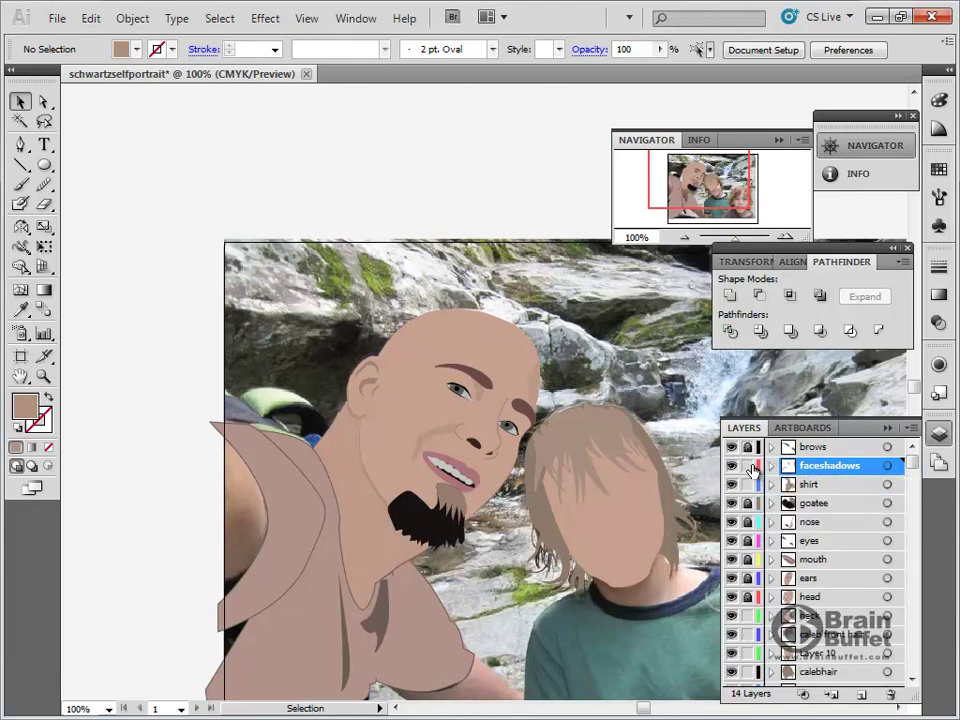
click(731, 485)
click(731, 503)
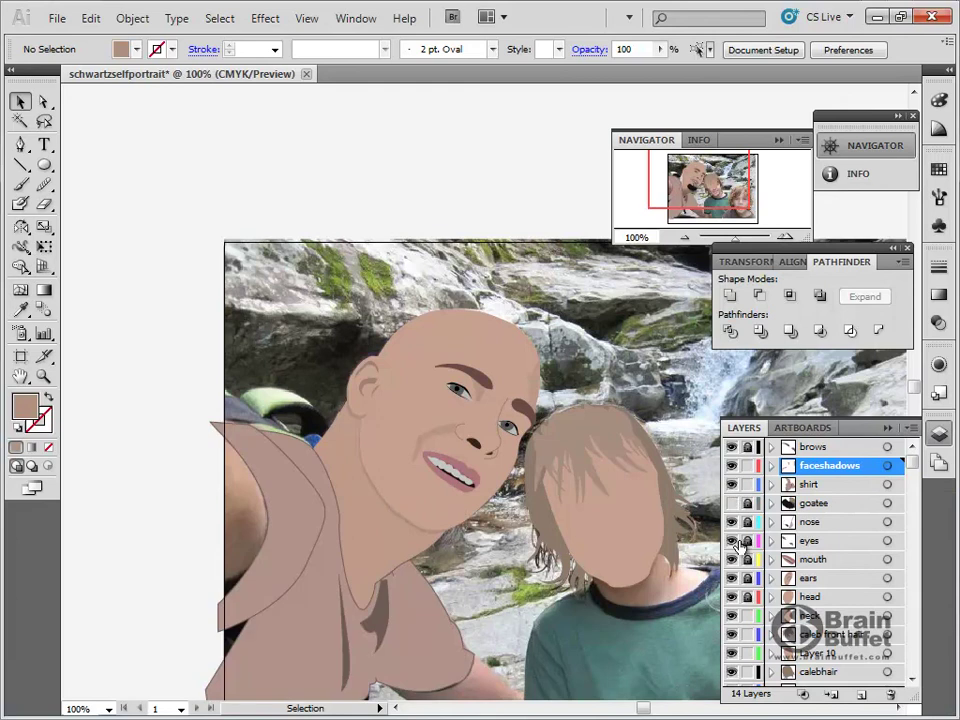
click(731, 597)
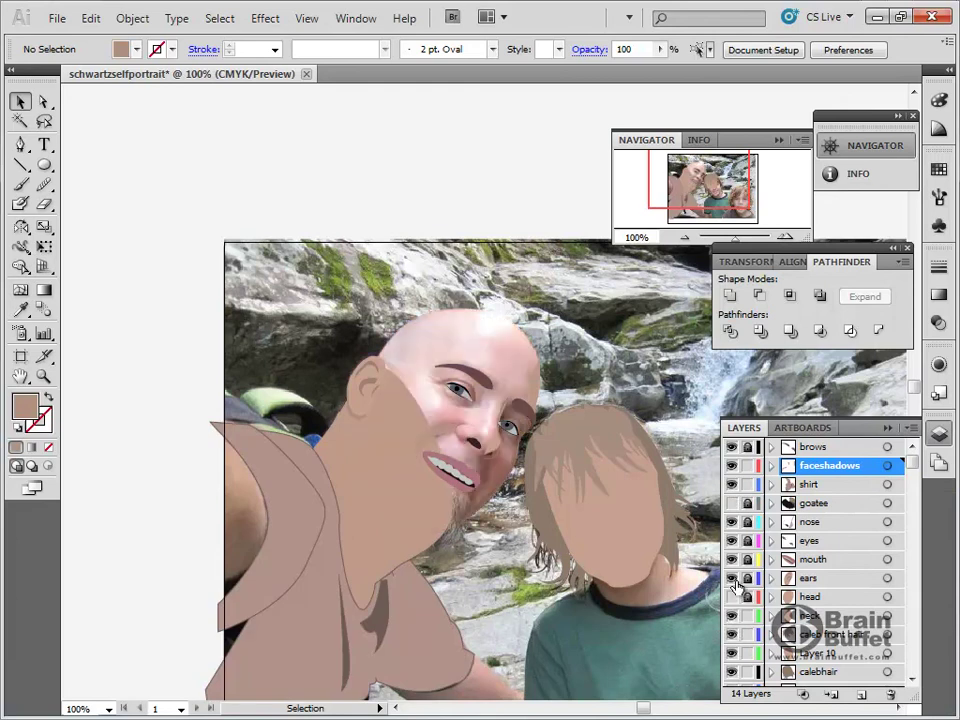
click(732, 615)
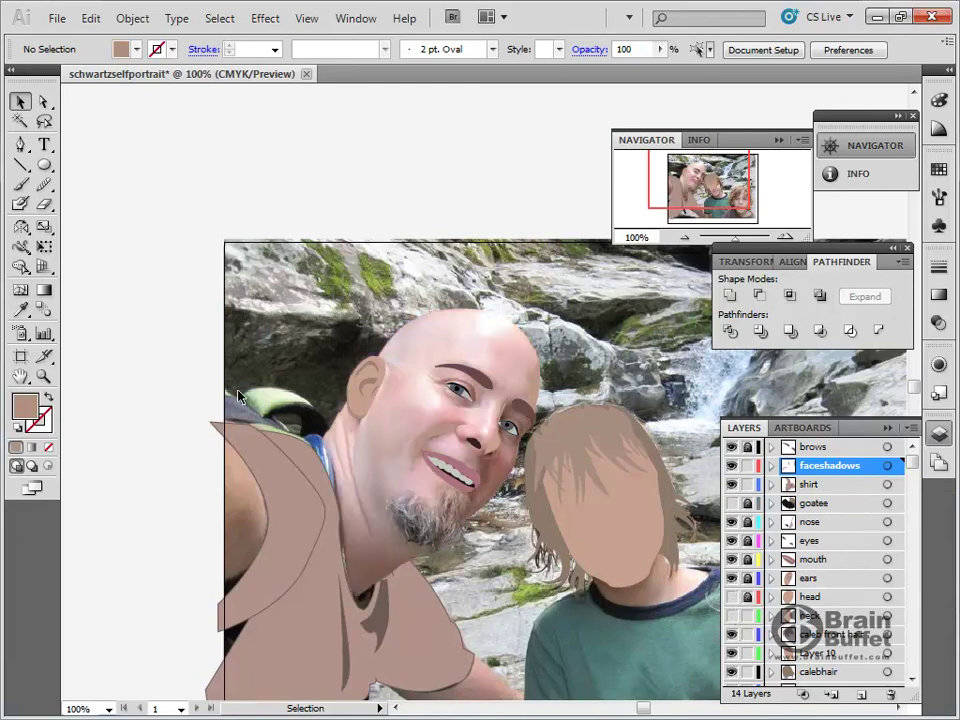
Step: Add a new layer above faceshadows and trace the bright patch atop the man's forehead as a closed Pen tool shape
click(771, 466)
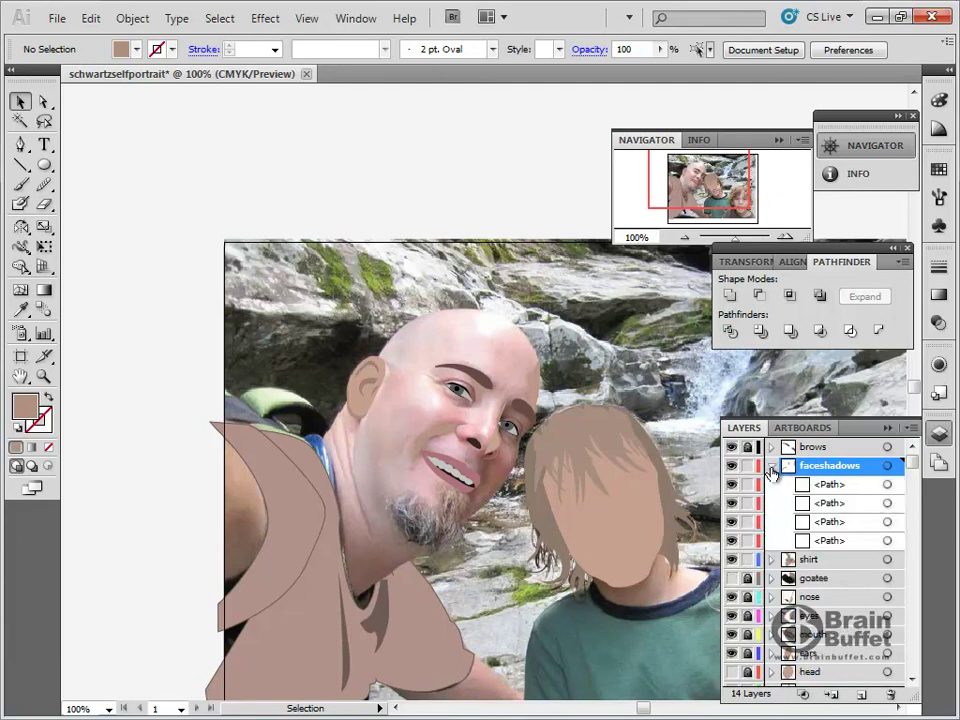
click(861, 693)
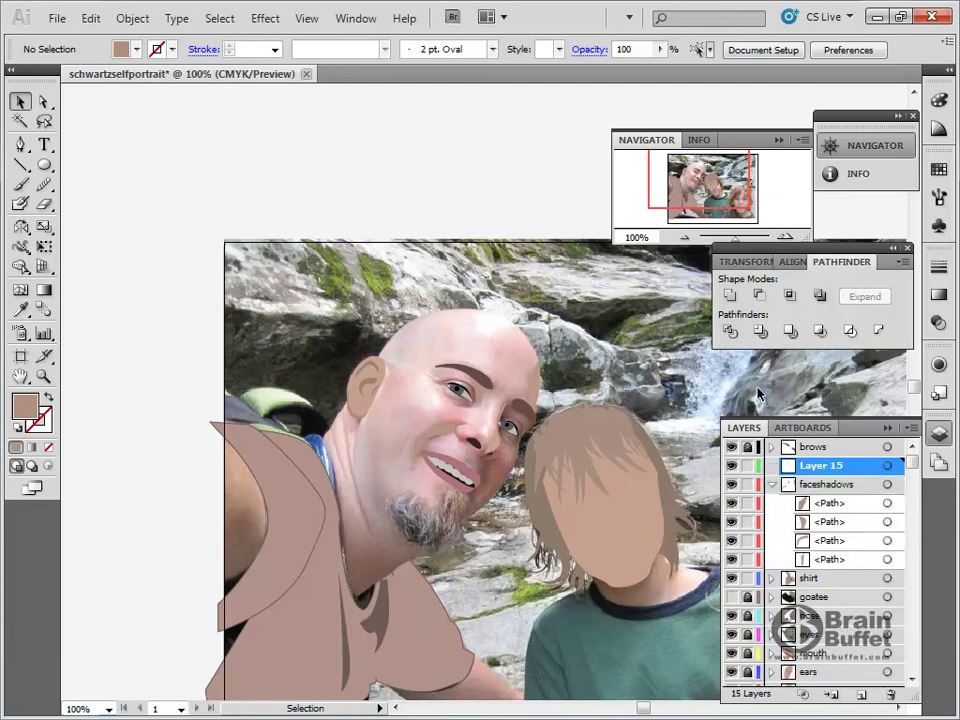
key(p)
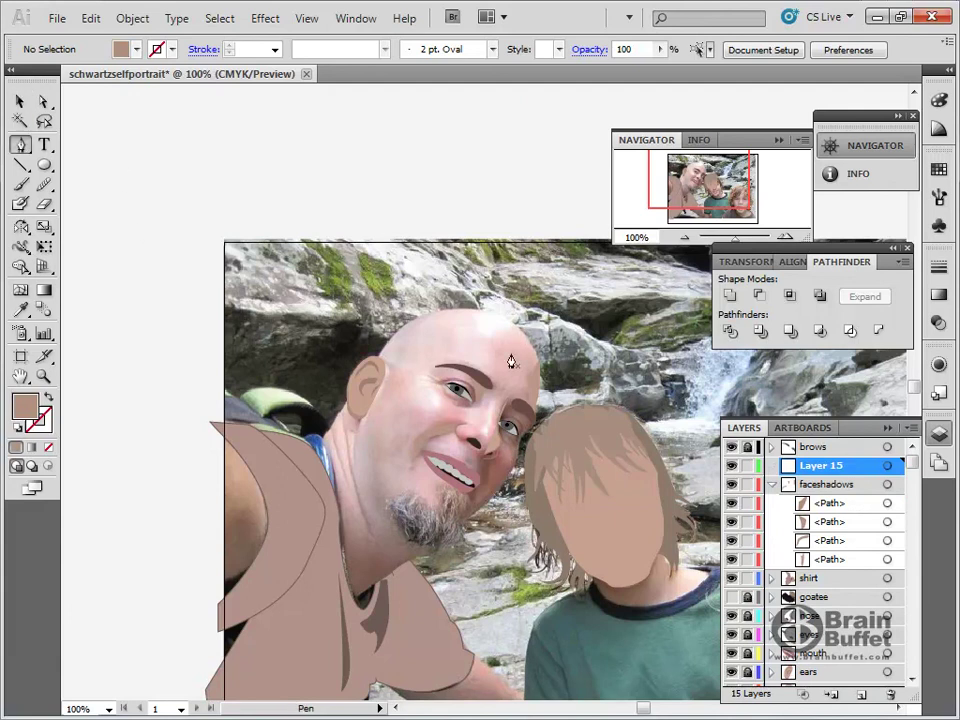
drag(505, 332, 505, 332)
drag(498, 331, 475, 333)
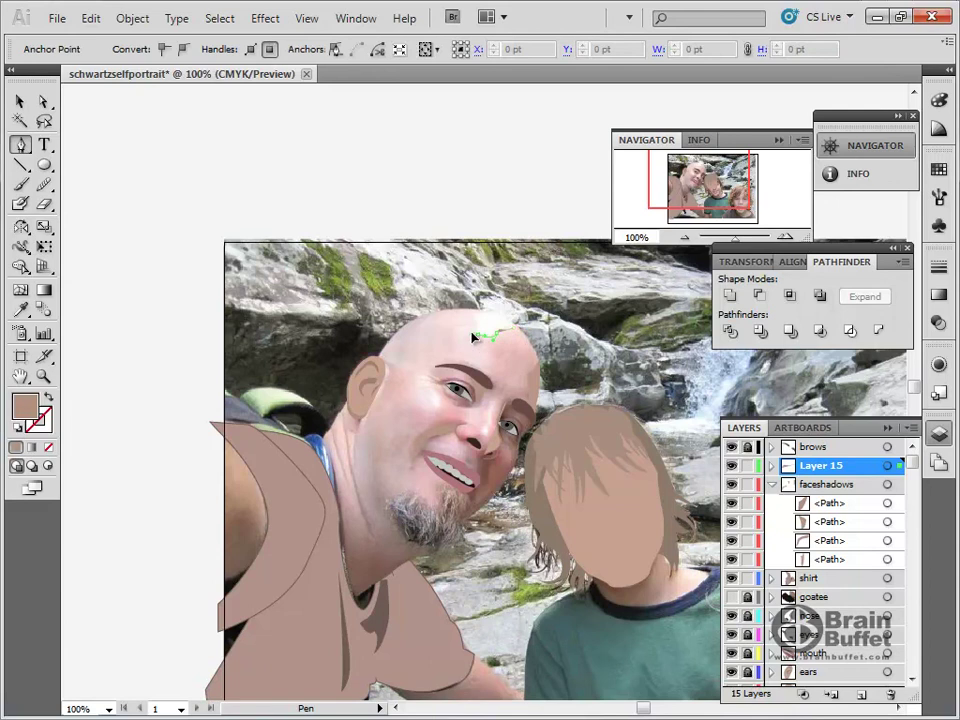
click(479, 334)
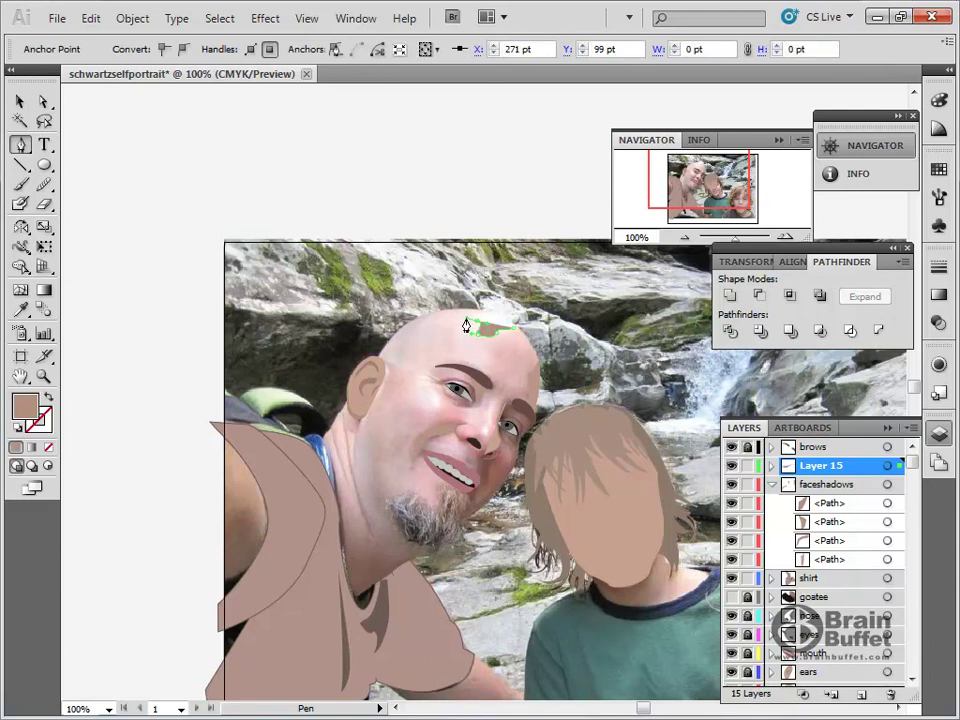
drag(474, 317, 514, 340)
click(513, 331)
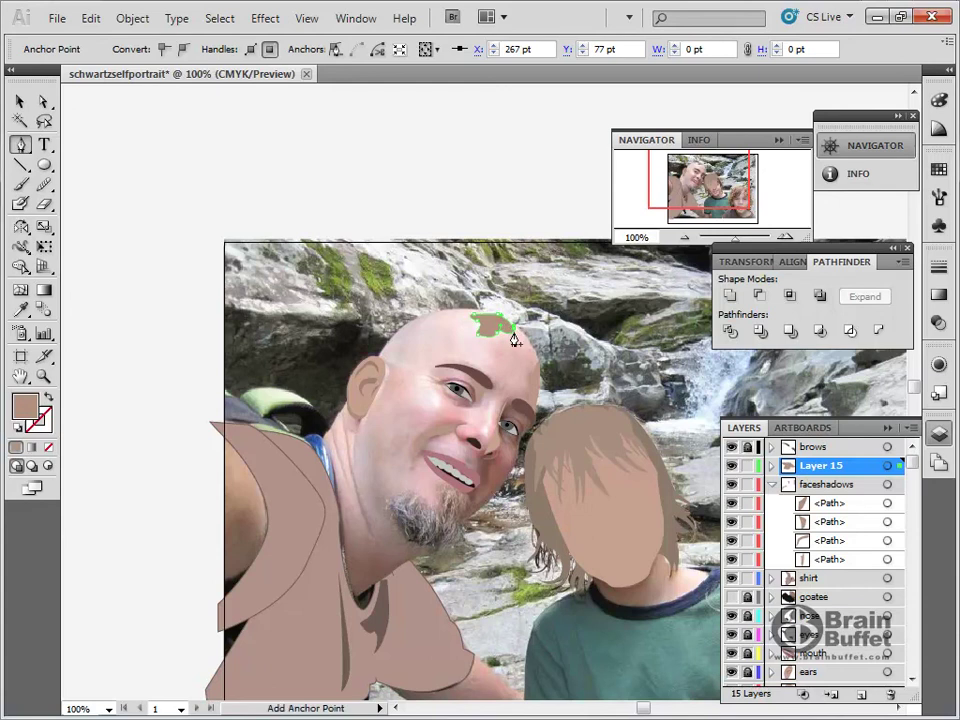
Step: Set the forehead highlight's black (K) value to 0% and show the head layer again
click(940, 100)
drag(786, 170, 772, 170)
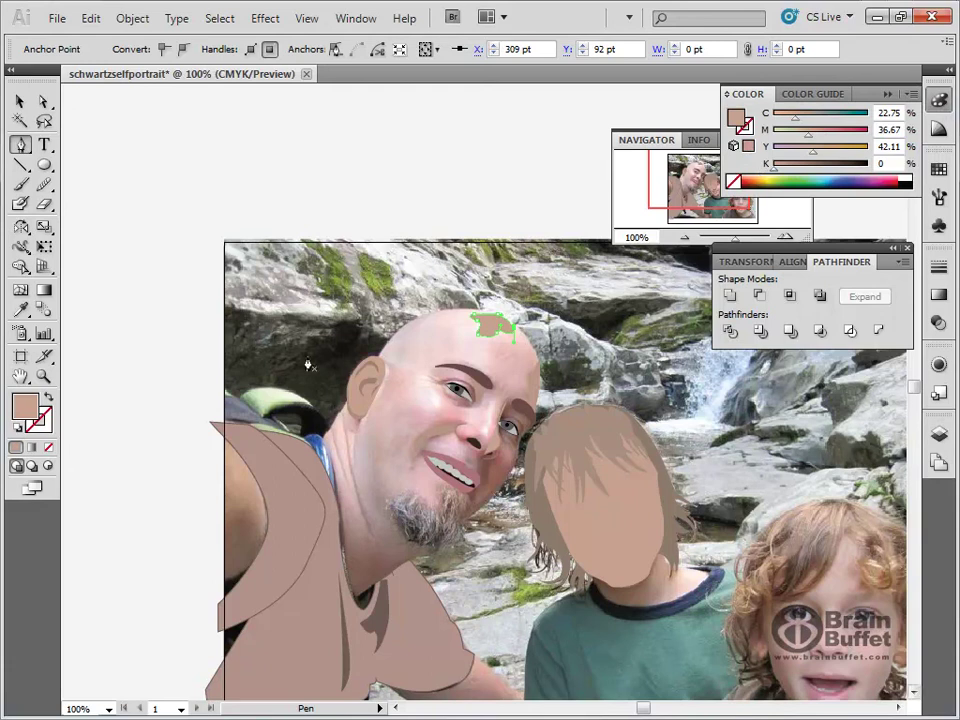
click(939, 435)
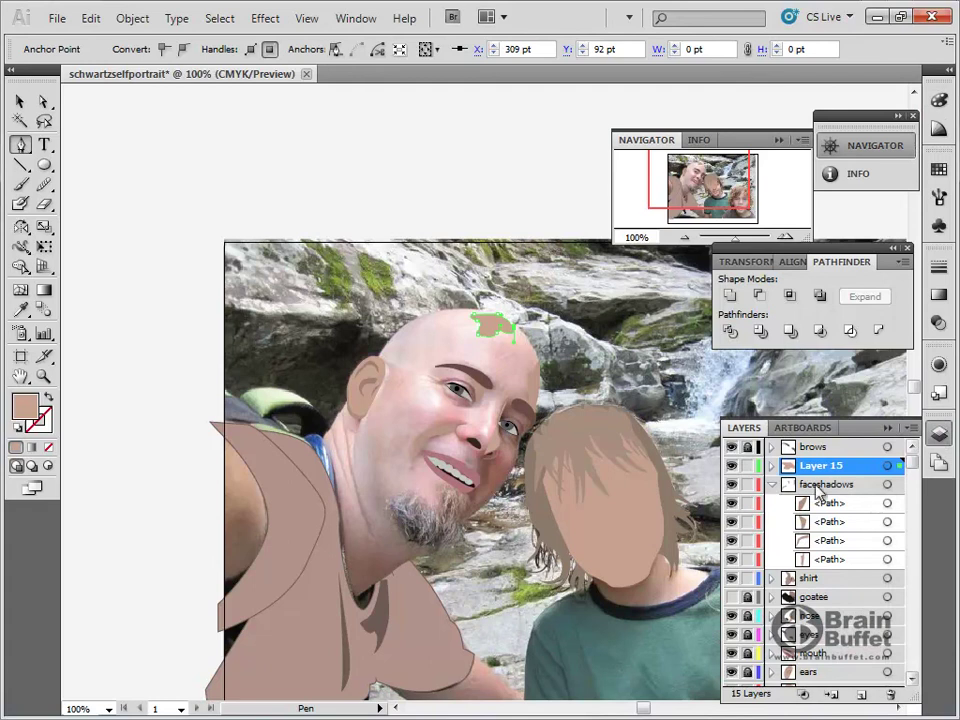
click(772, 484)
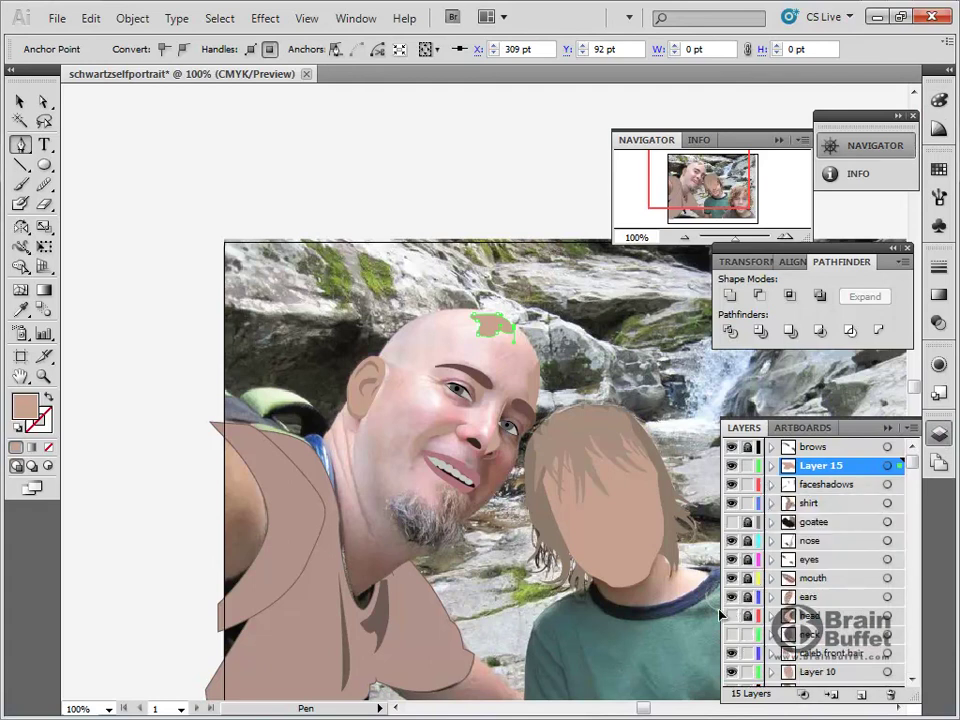
click(718, 610)
click(732, 616)
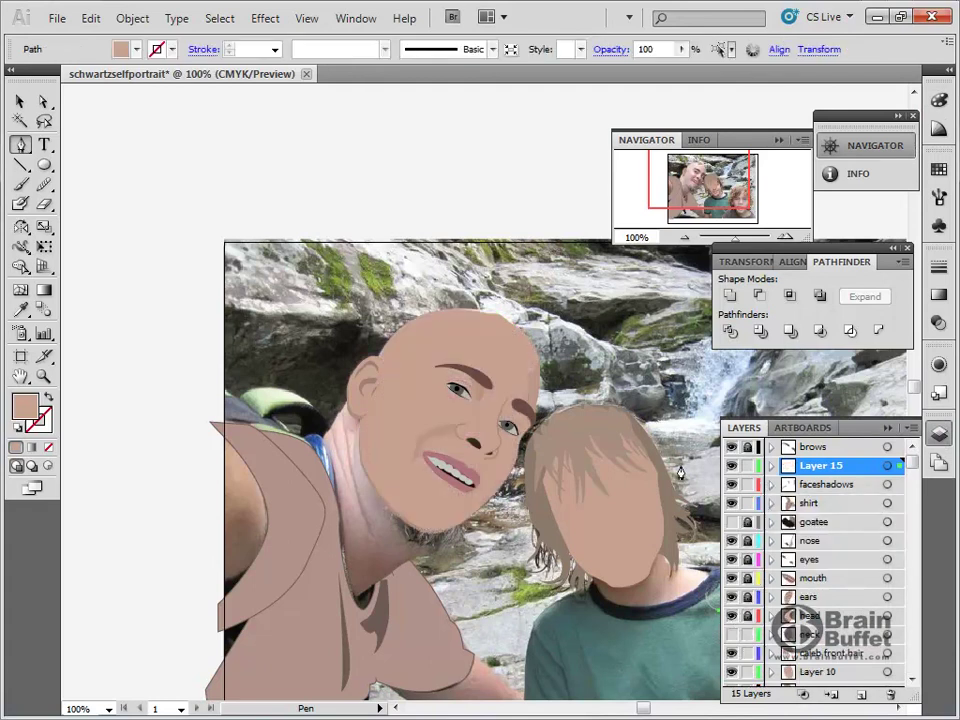
Step: Try 31% magenta and 49% yellow for the forehead highlight's fill, and undo the stray near-white colour sample
click(20, 101)
click(493, 332)
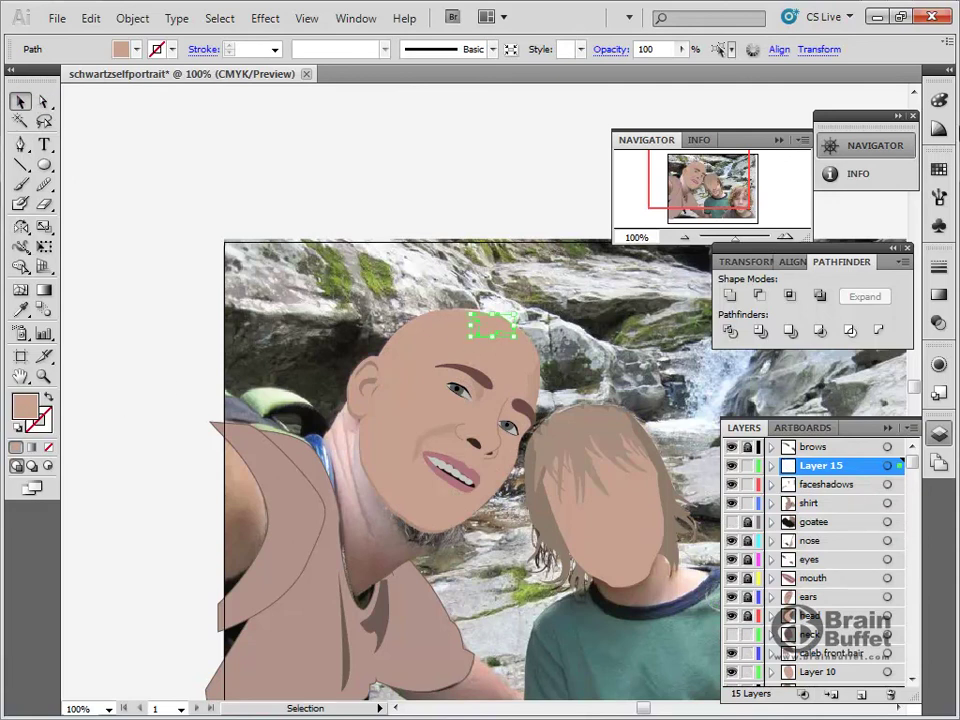
key(i)
click(939, 101)
drag(813, 151, 803, 134)
click(501, 150)
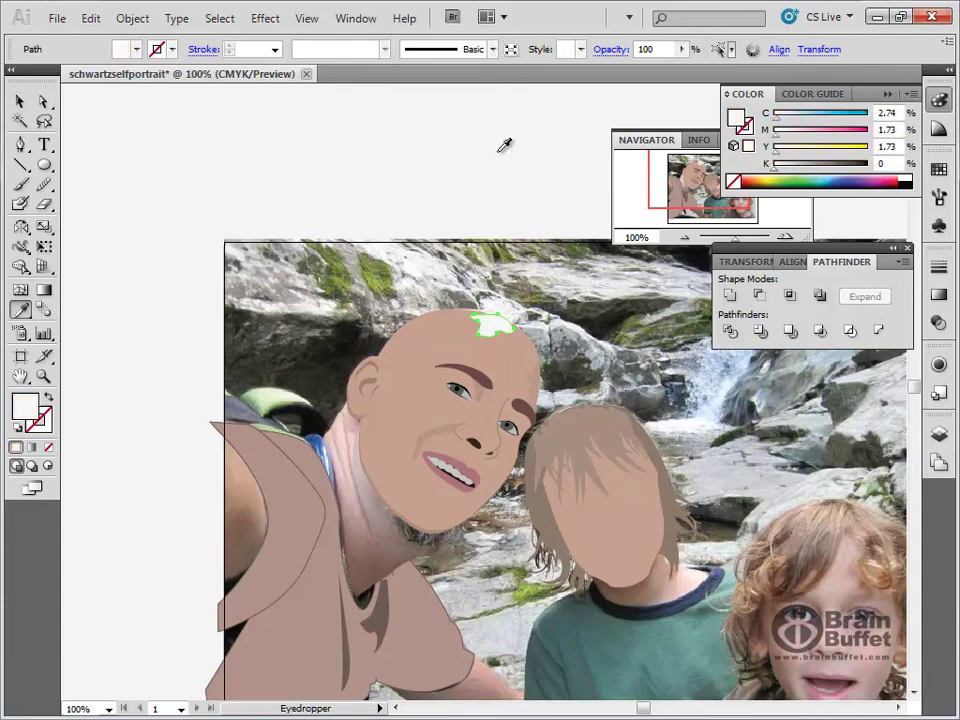
key(ctrl+z)
click(20, 101)
click(517, 187)
click(489, 328)
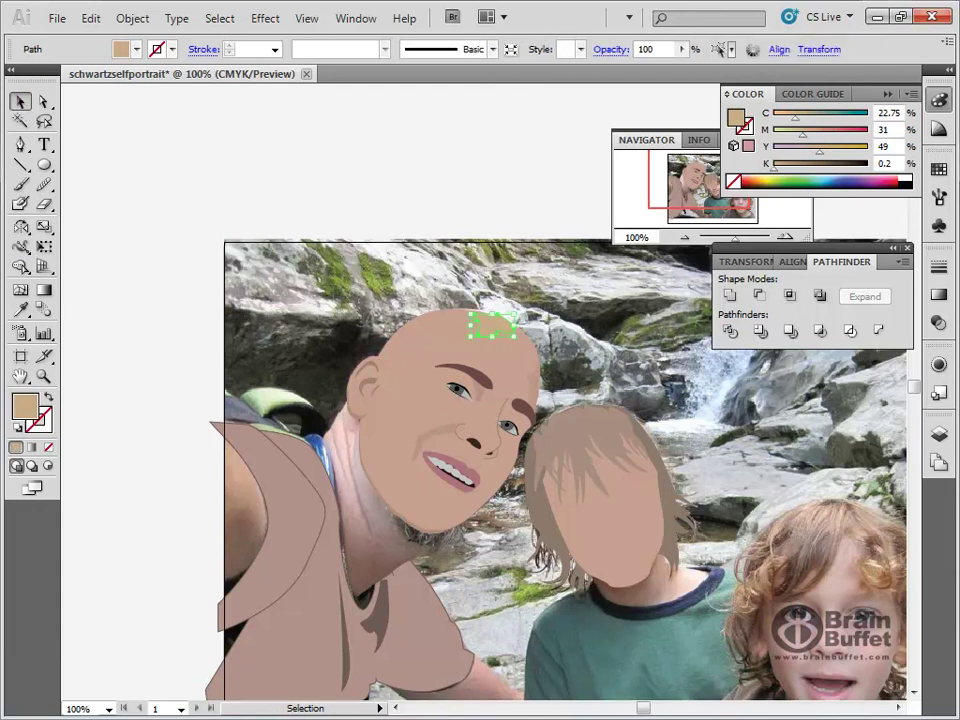
Step: Try skin tones sampled from the photo around the man's neck as the forehead highlight's fill
click(20, 309)
click(347, 442)
click(344, 424)
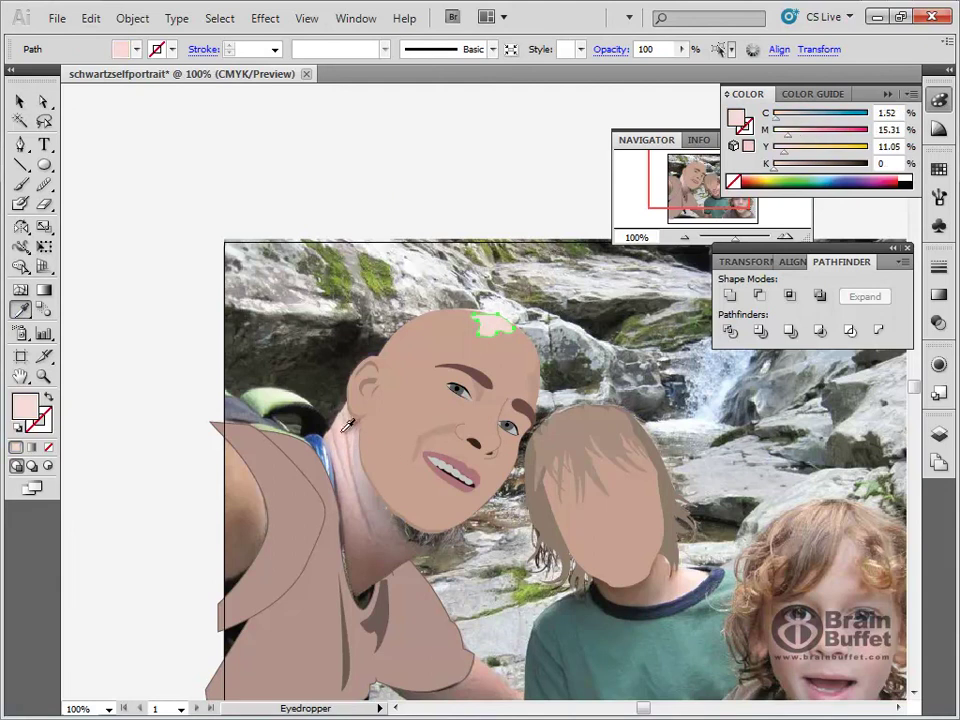
click(347, 418)
click(352, 420)
click(359, 446)
click(359, 447)
Step: Sample the head's base skin colour for the forehead highlight and set its magenta to 28%
click(389, 407)
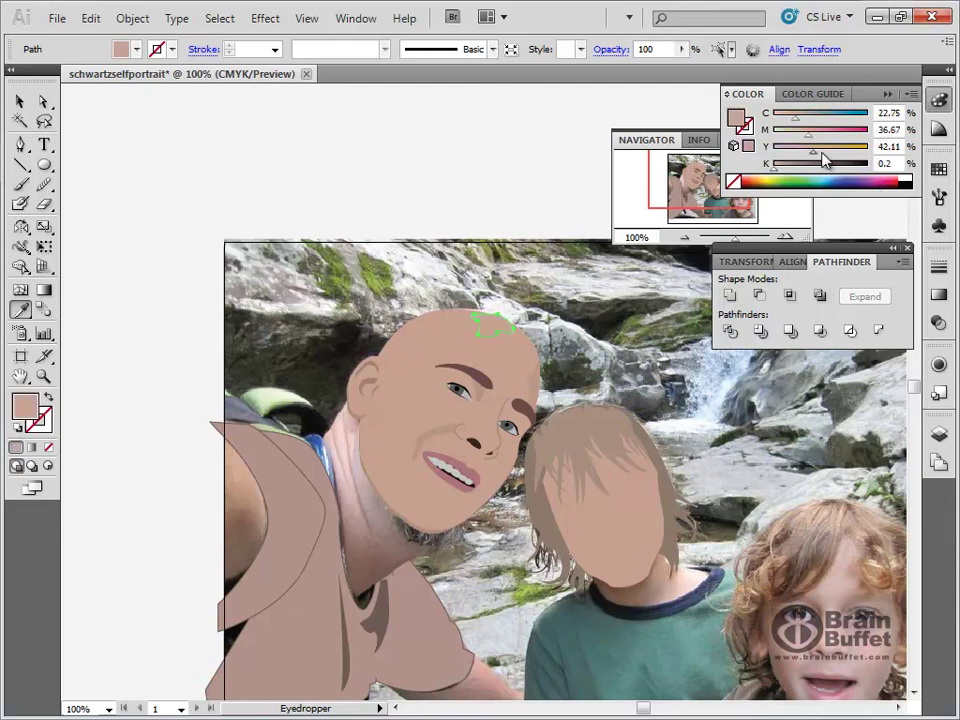
drag(807, 134, 802, 140)
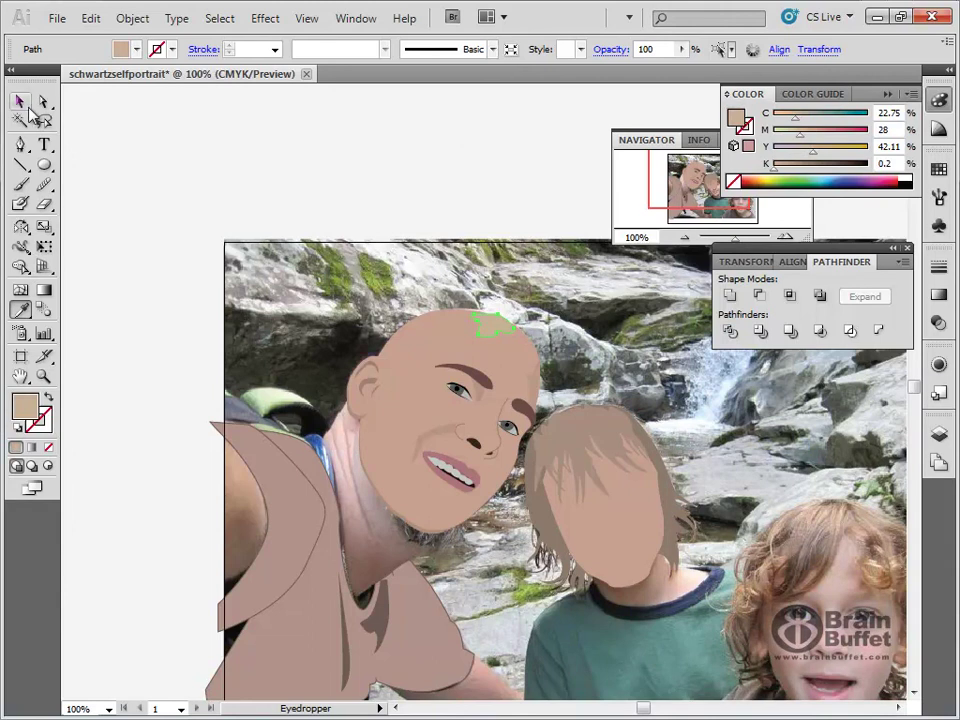
key(v)
click(513, 158)
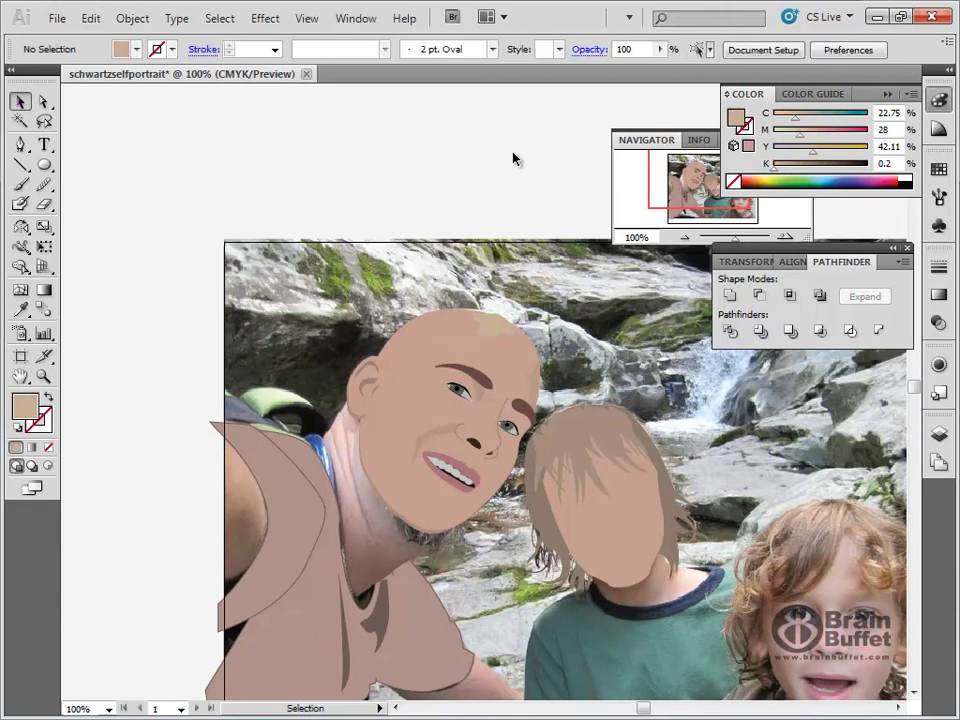
Step: Set the forehead highlight's magenta value to 34%
click(938, 433)
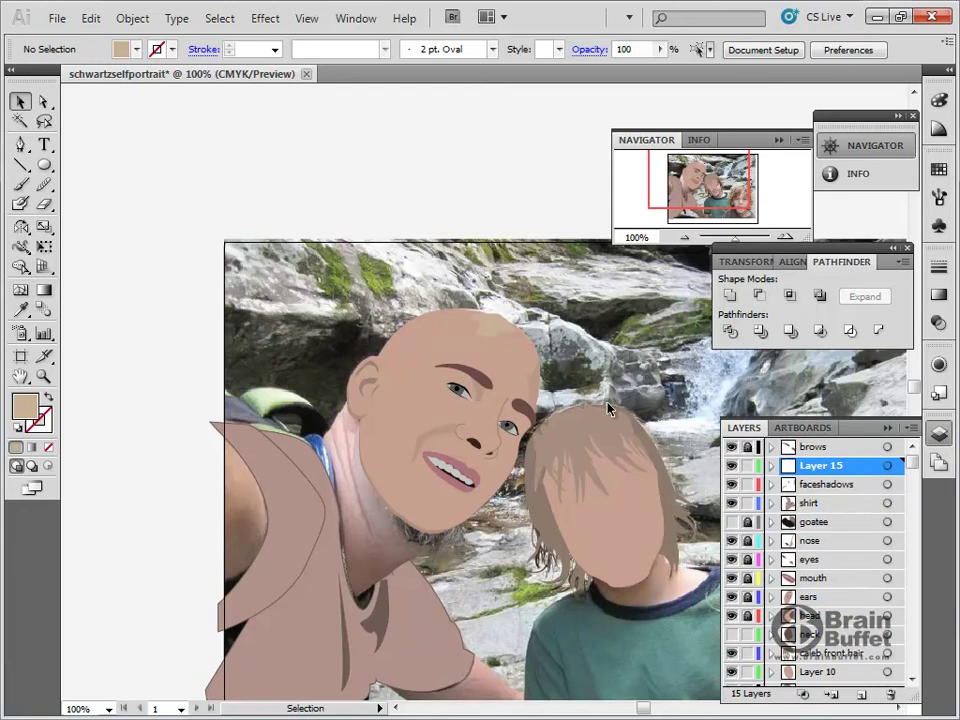
key(space)
drag(570, 537, 413, 454)
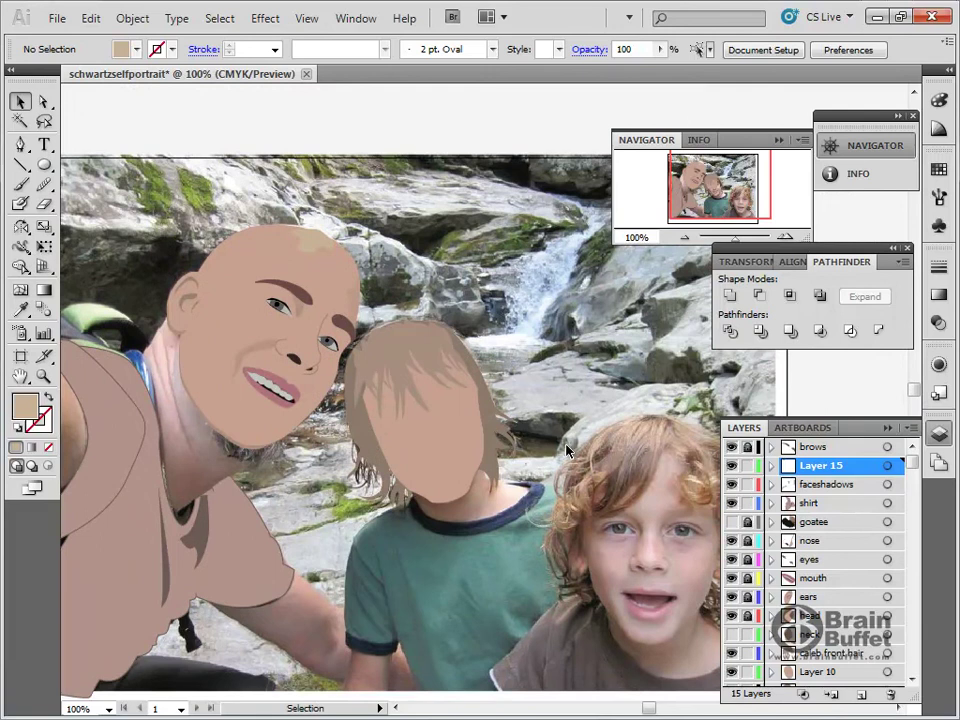
key(space)
drag(575, 450, 650, 440)
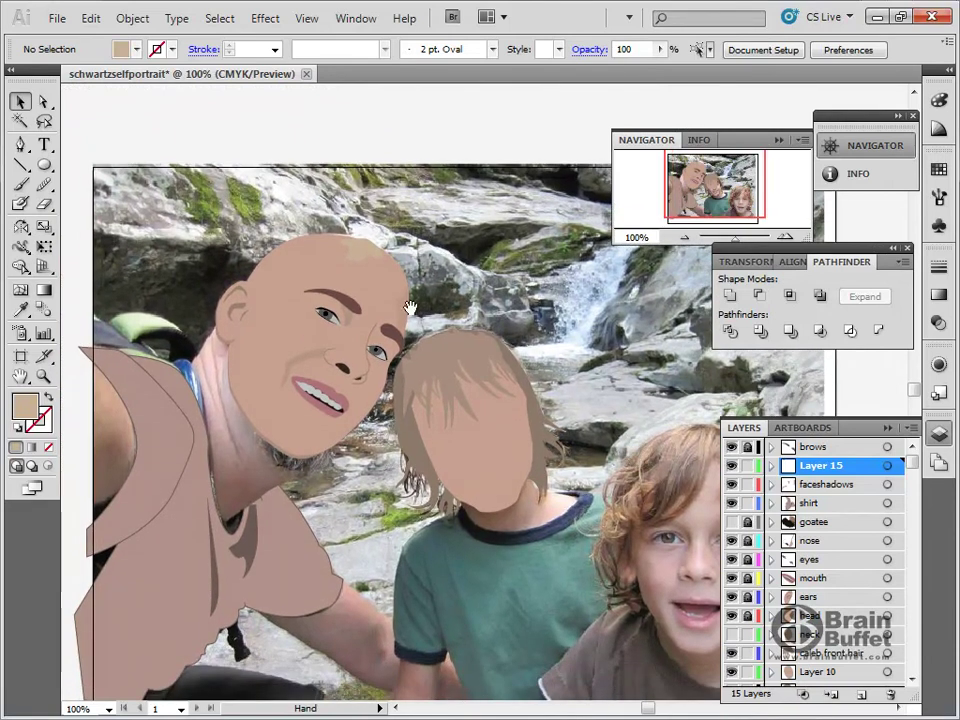
click(365, 250)
click(938, 100)
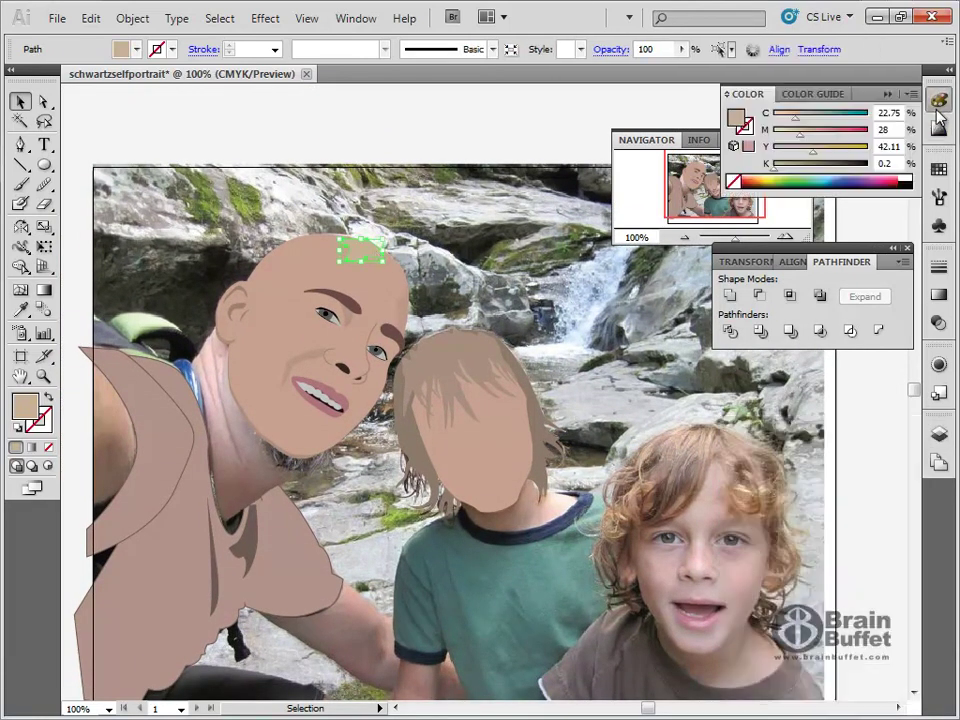
drag(804, 137, 807, 137)
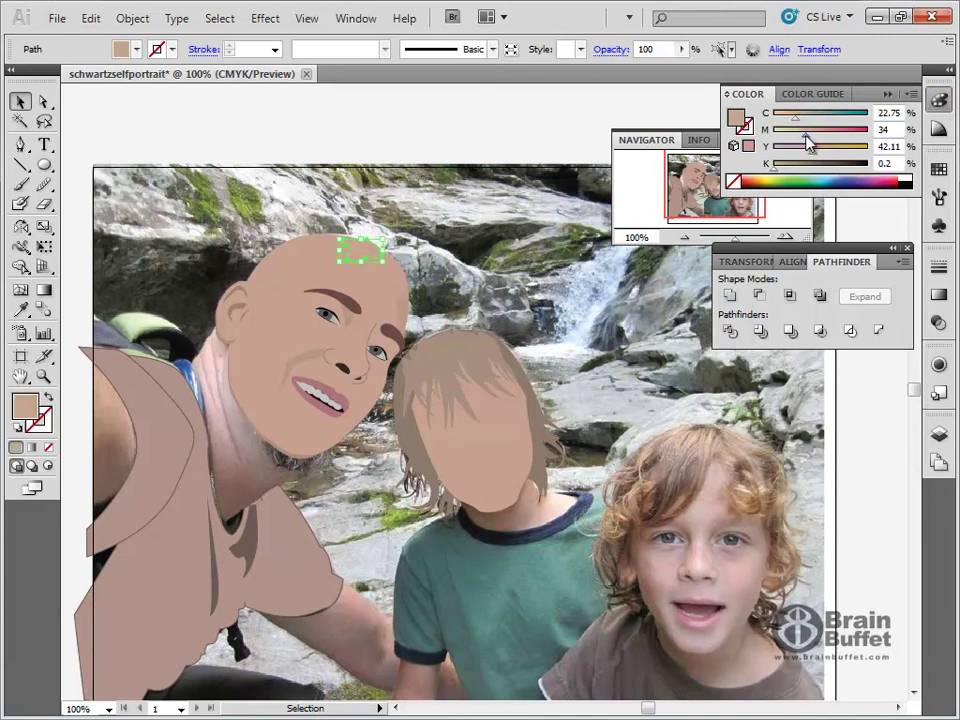
click(442, 140)
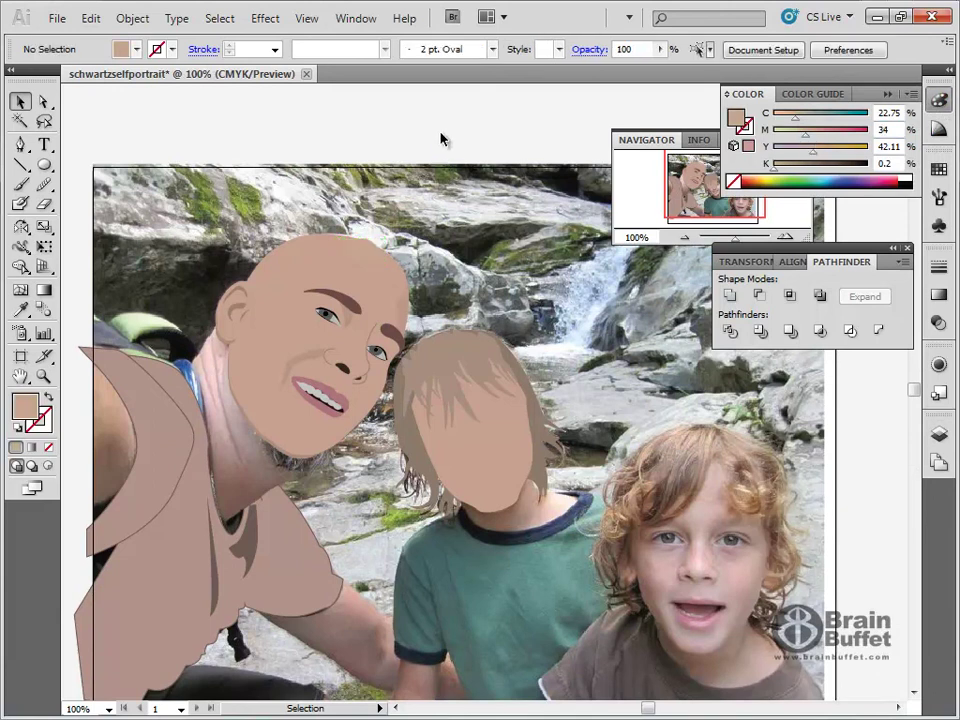
Step: Set the forehead highlight's fill to 20% cyan, 28% magenta and 44% yellow
click(369, 256)
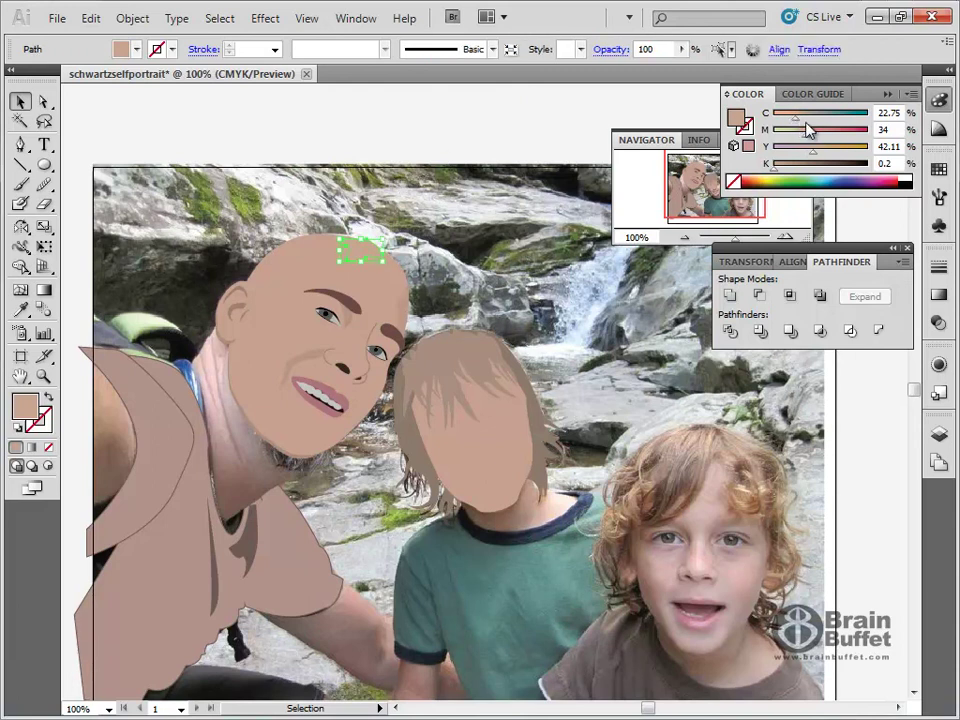
drag(797, 119, 827, 157)
click(562, 122)
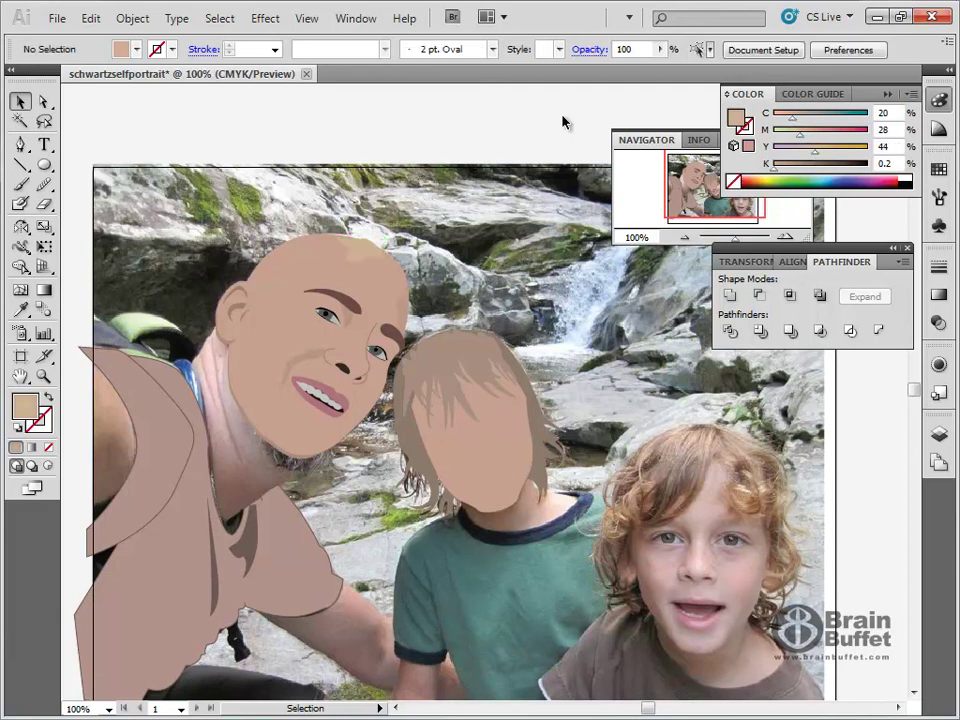
Step: Make the hidden neck and goatee layers visible so the man's portrait shows all its finished parts
click(46, 378)
double_click(21, 377)
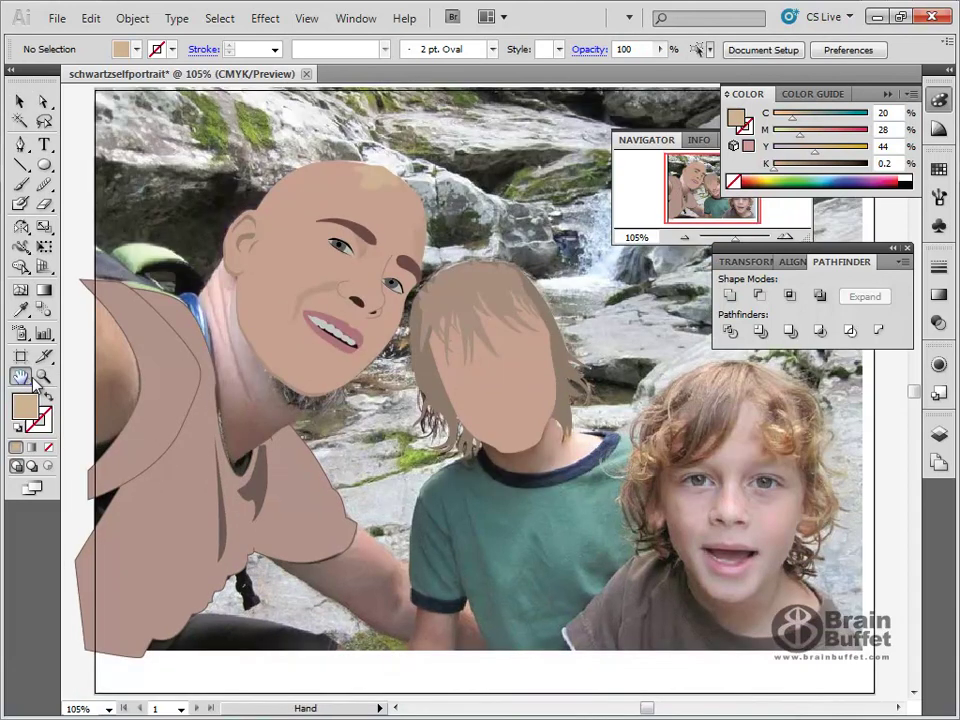
click(940, 434)
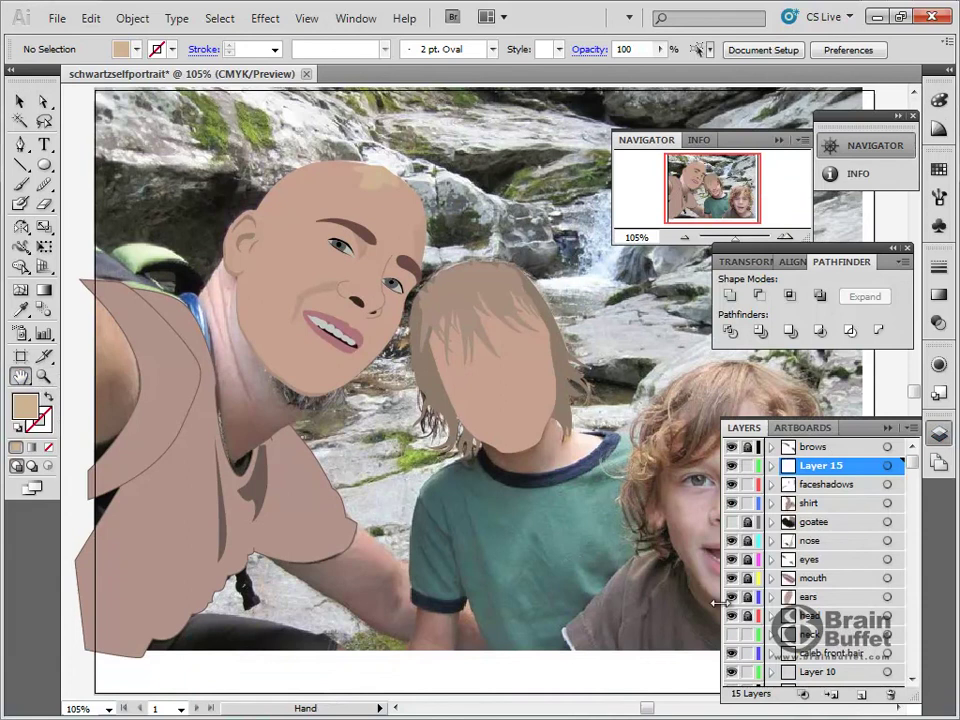
click(731, 634)
click(731, 522)
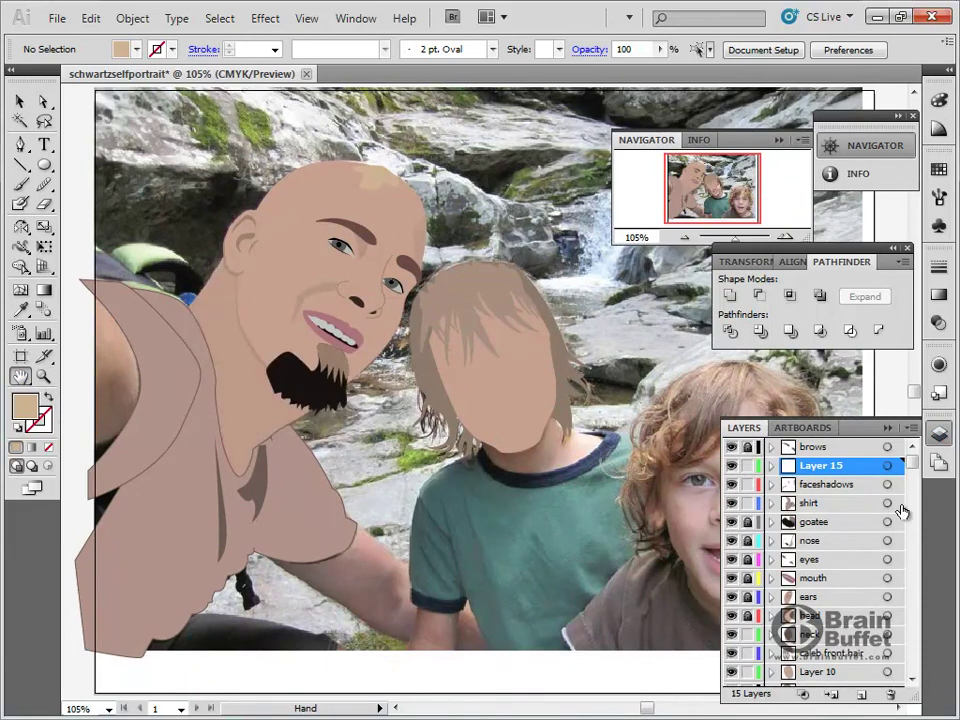
drag(911, 458, 848, 714)
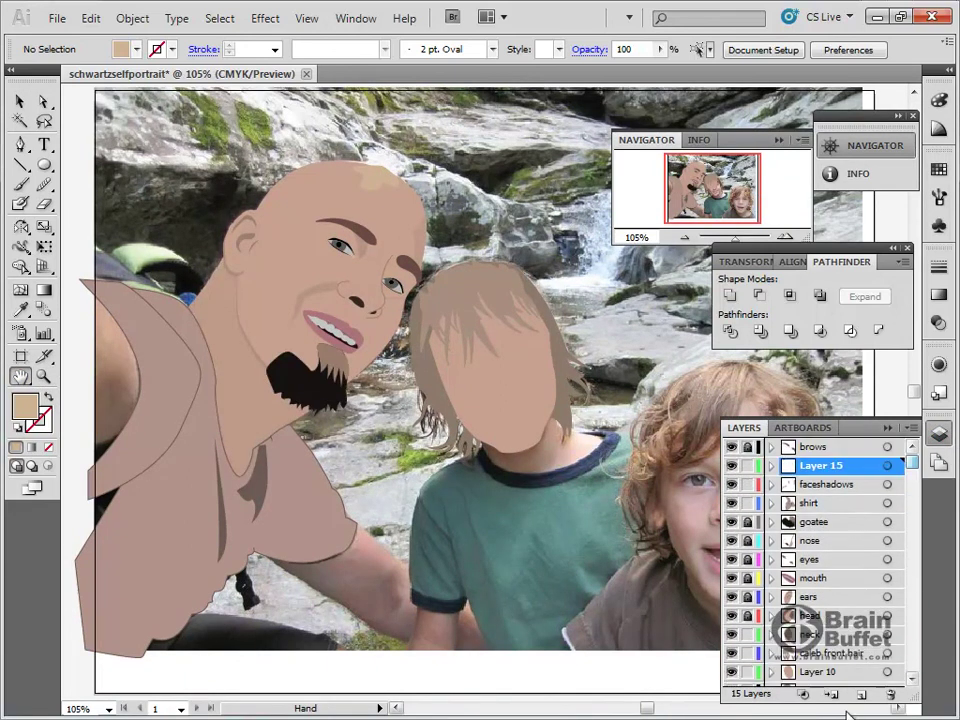
click(911, 679)
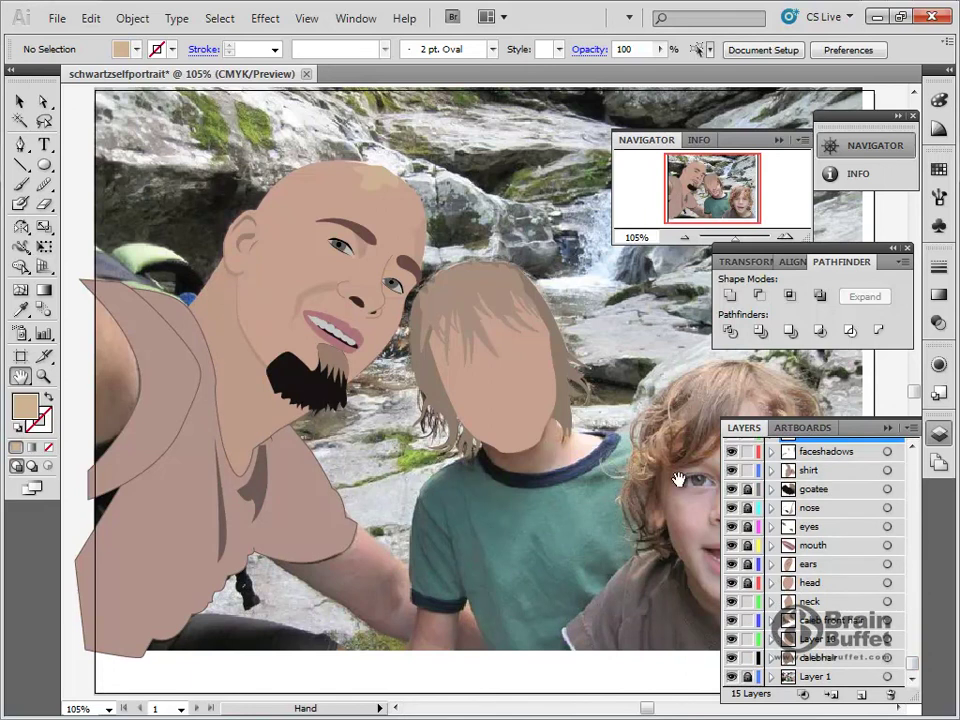
click(20, 101)
drag(331, 159, 191, 269)
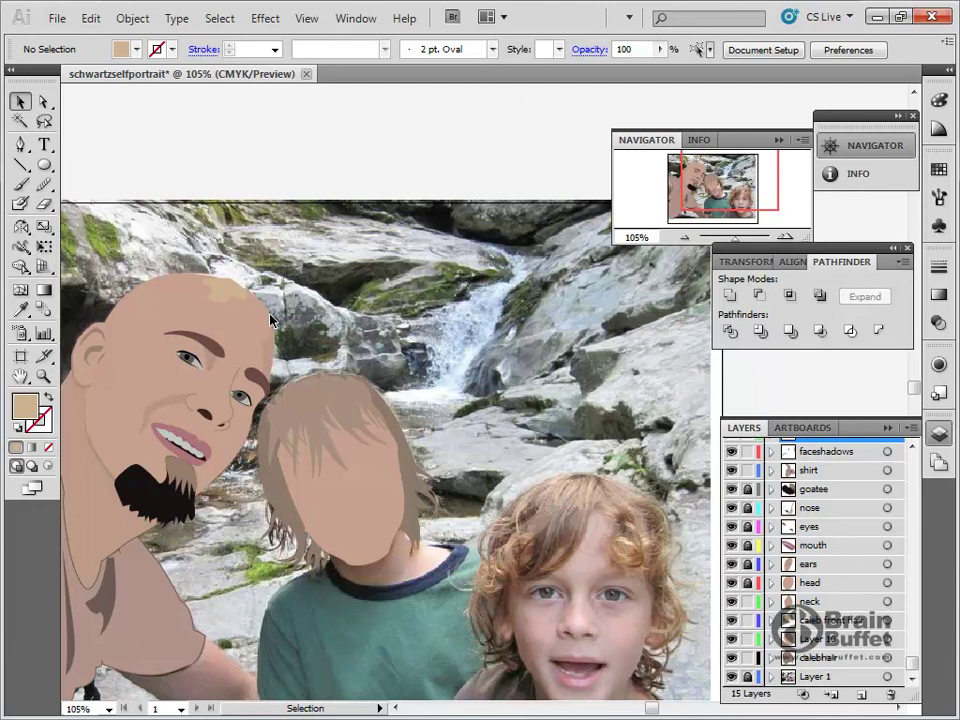
drag(168, 492, 332, 410)
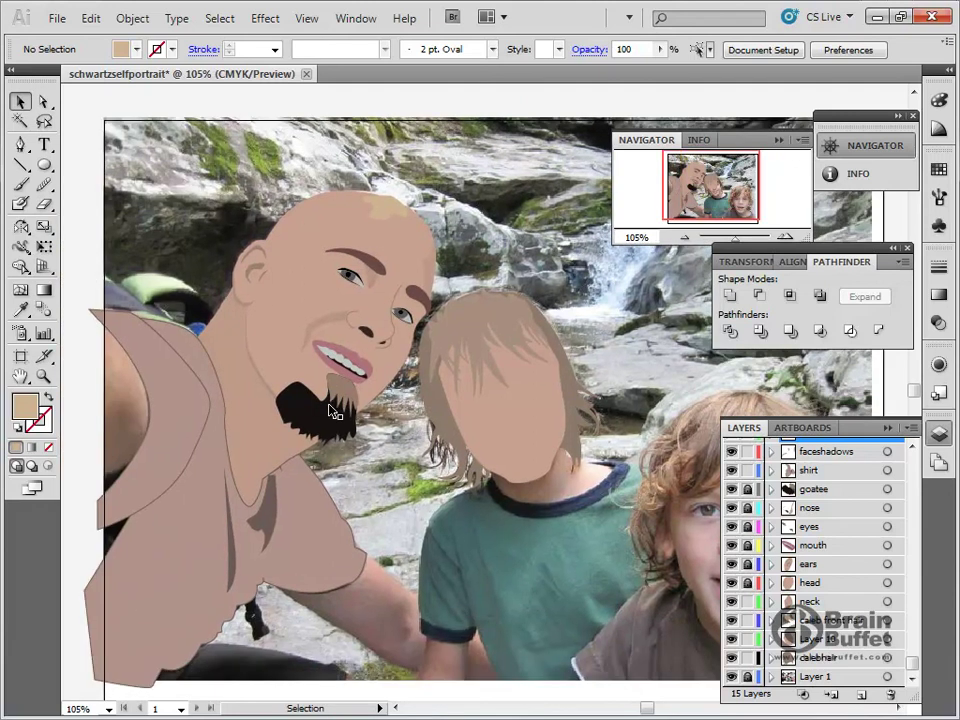